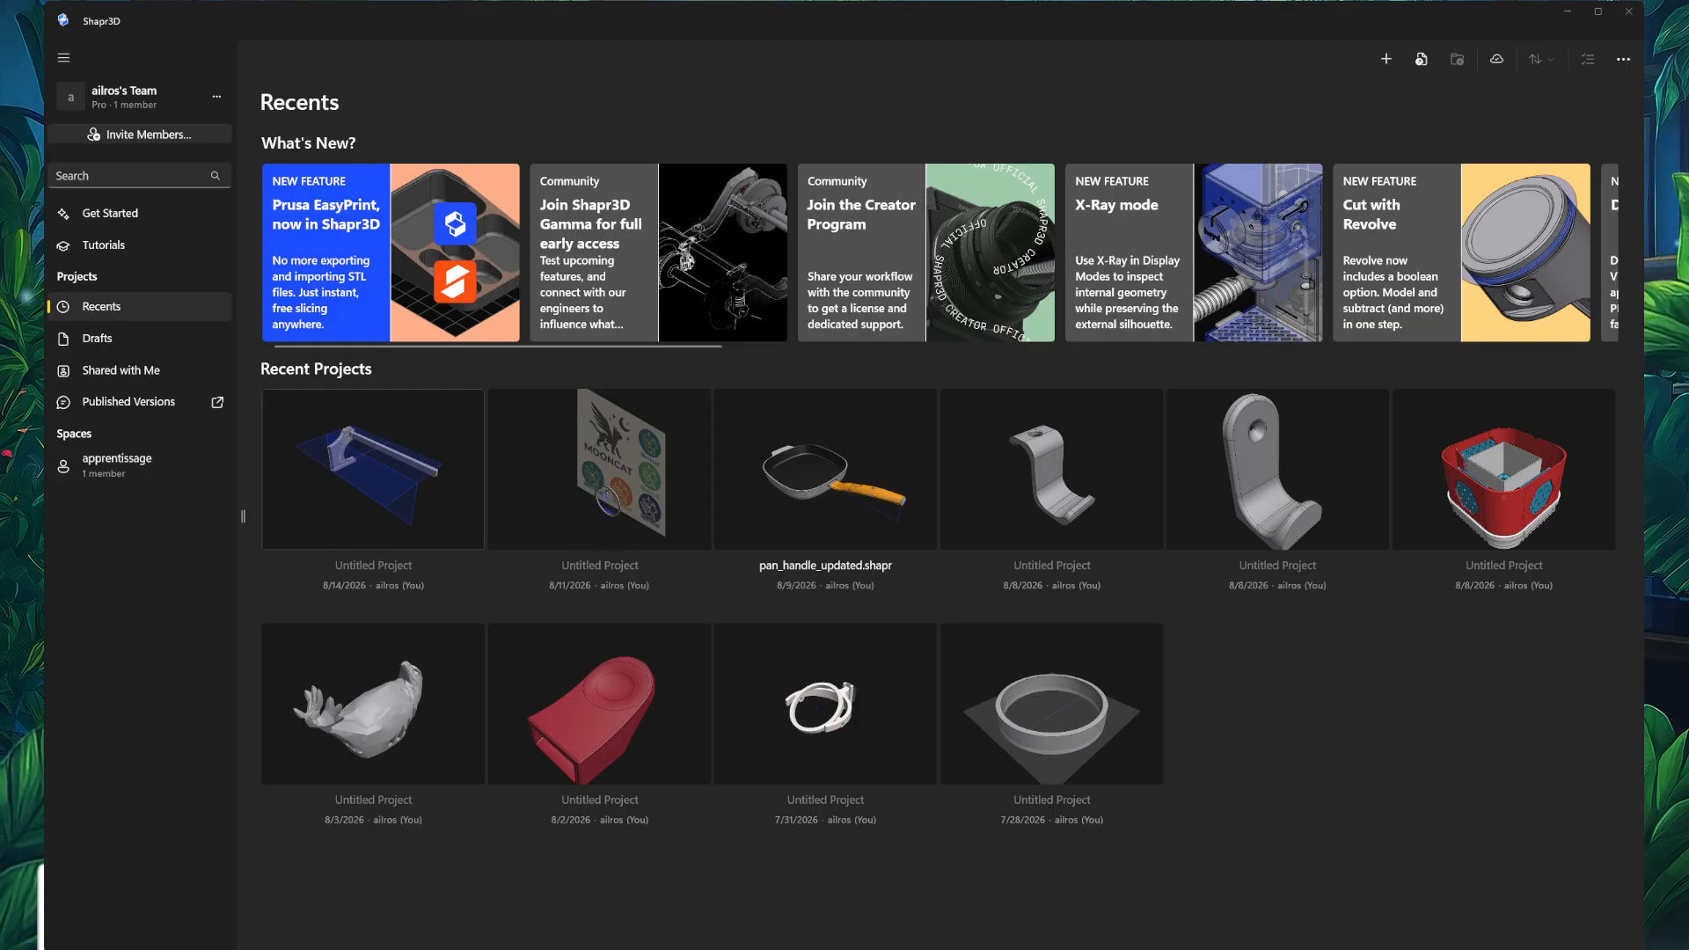
Step: Create a blank project and return to the project overview
click(1386, 59)
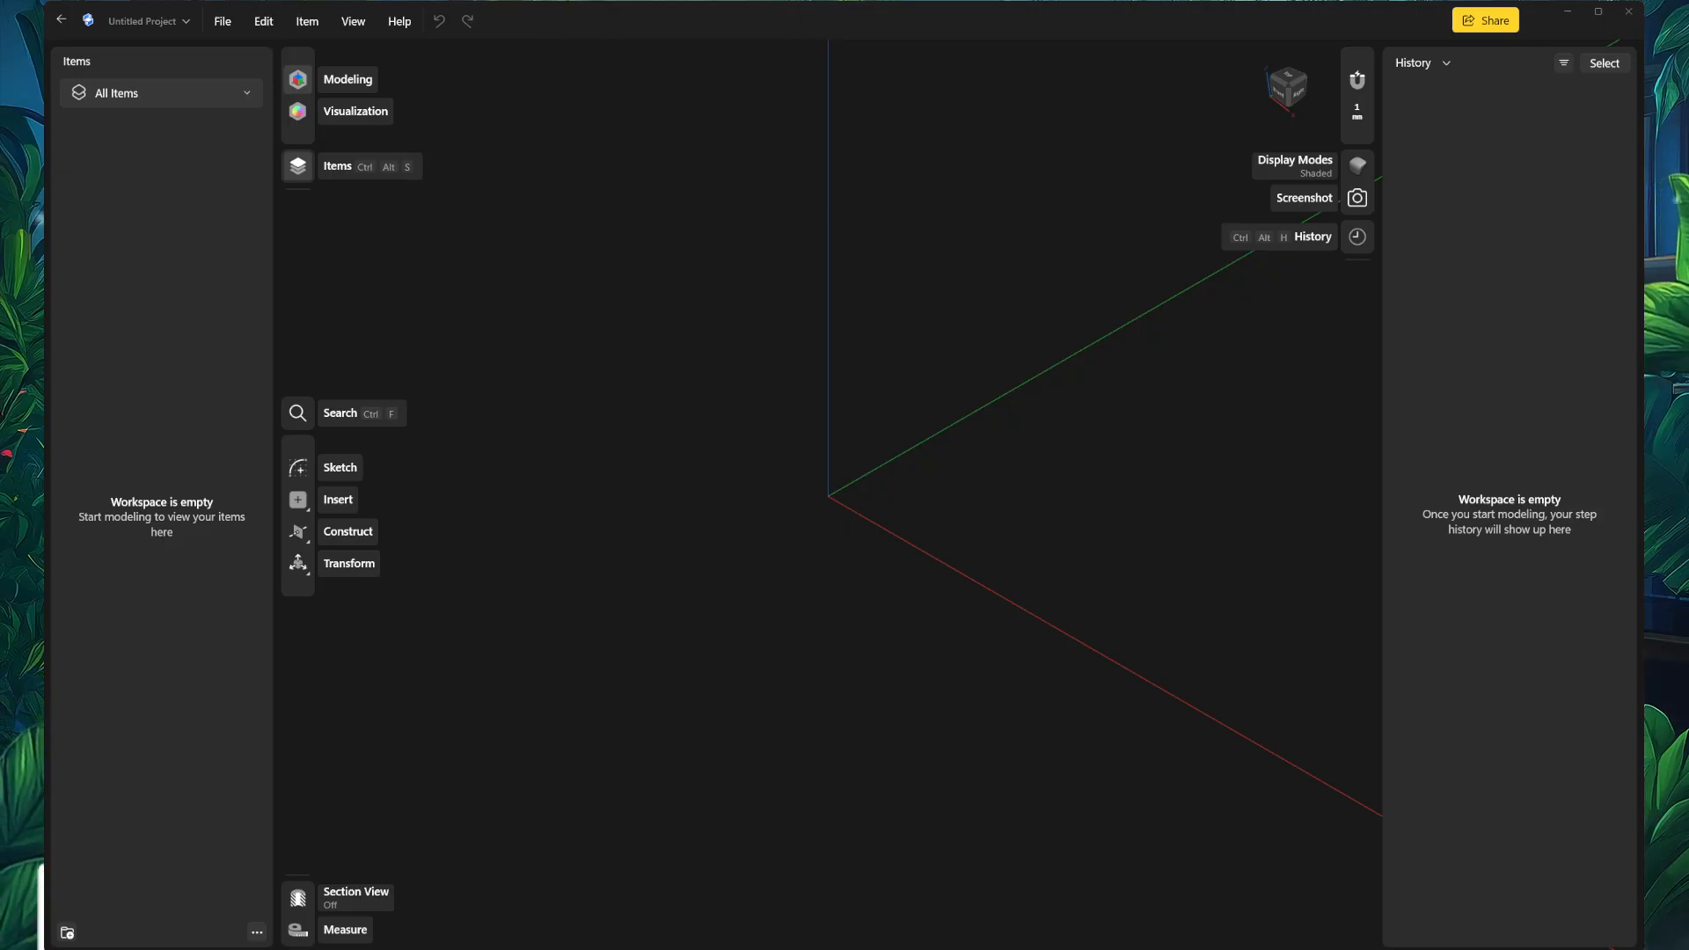
right_drag(872, 730, 814, 743)
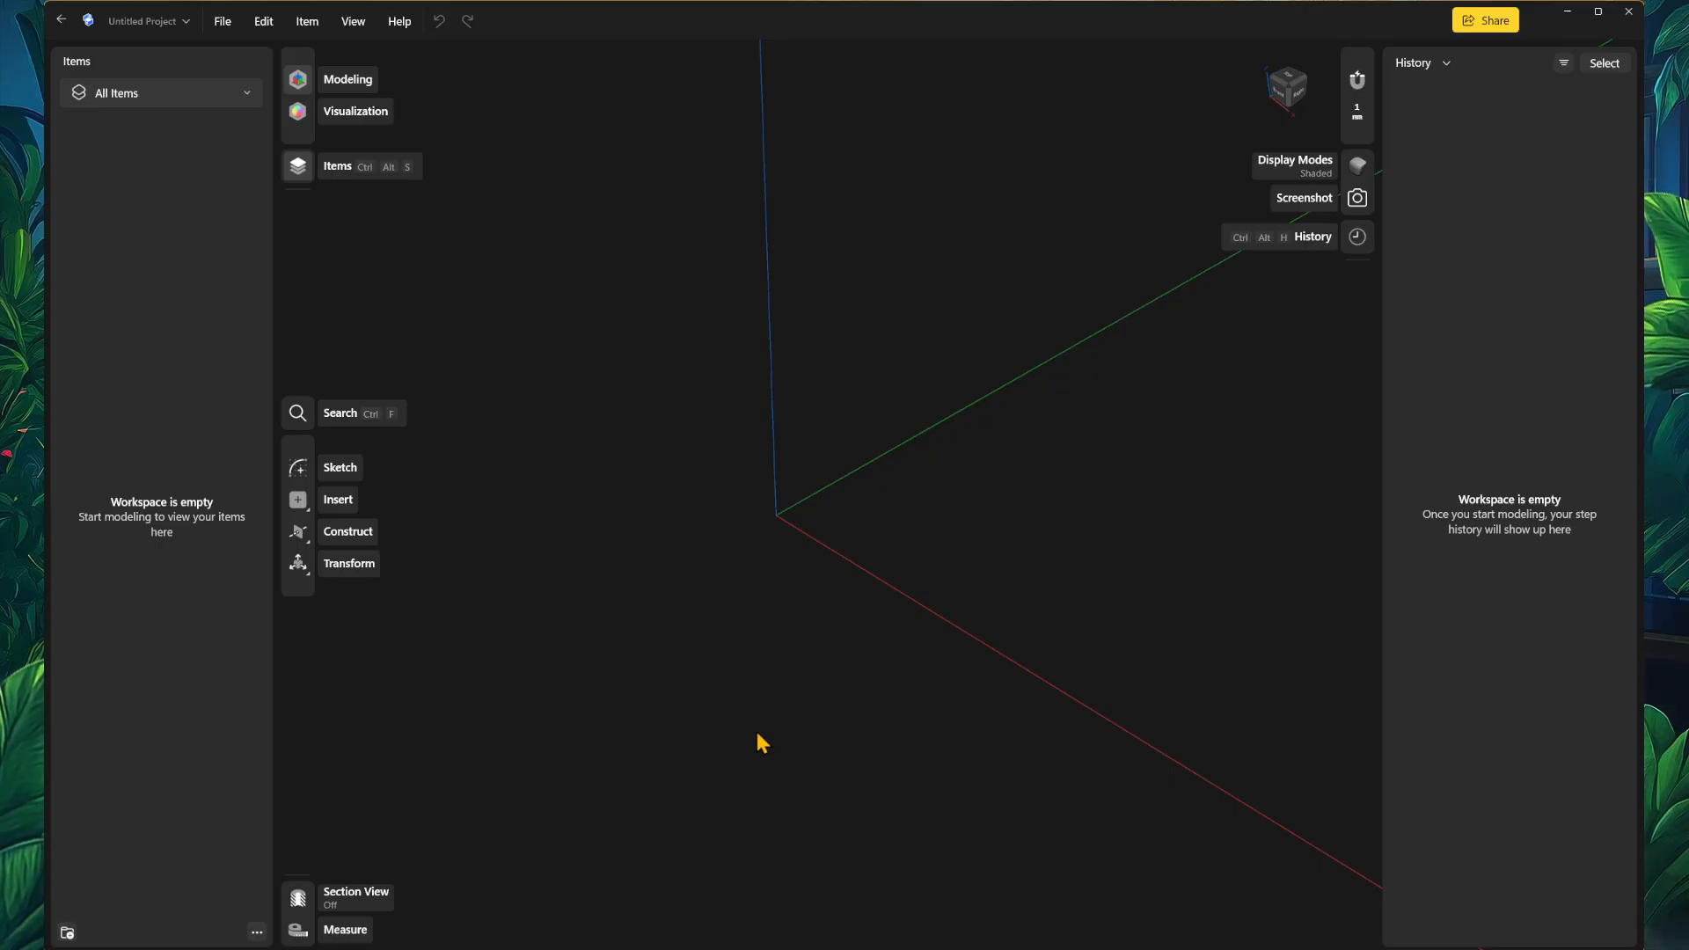
mouse_move(735, 692)
right_down()
mouse_move(767, 700)
mouse_move(730, 697)
right_up()
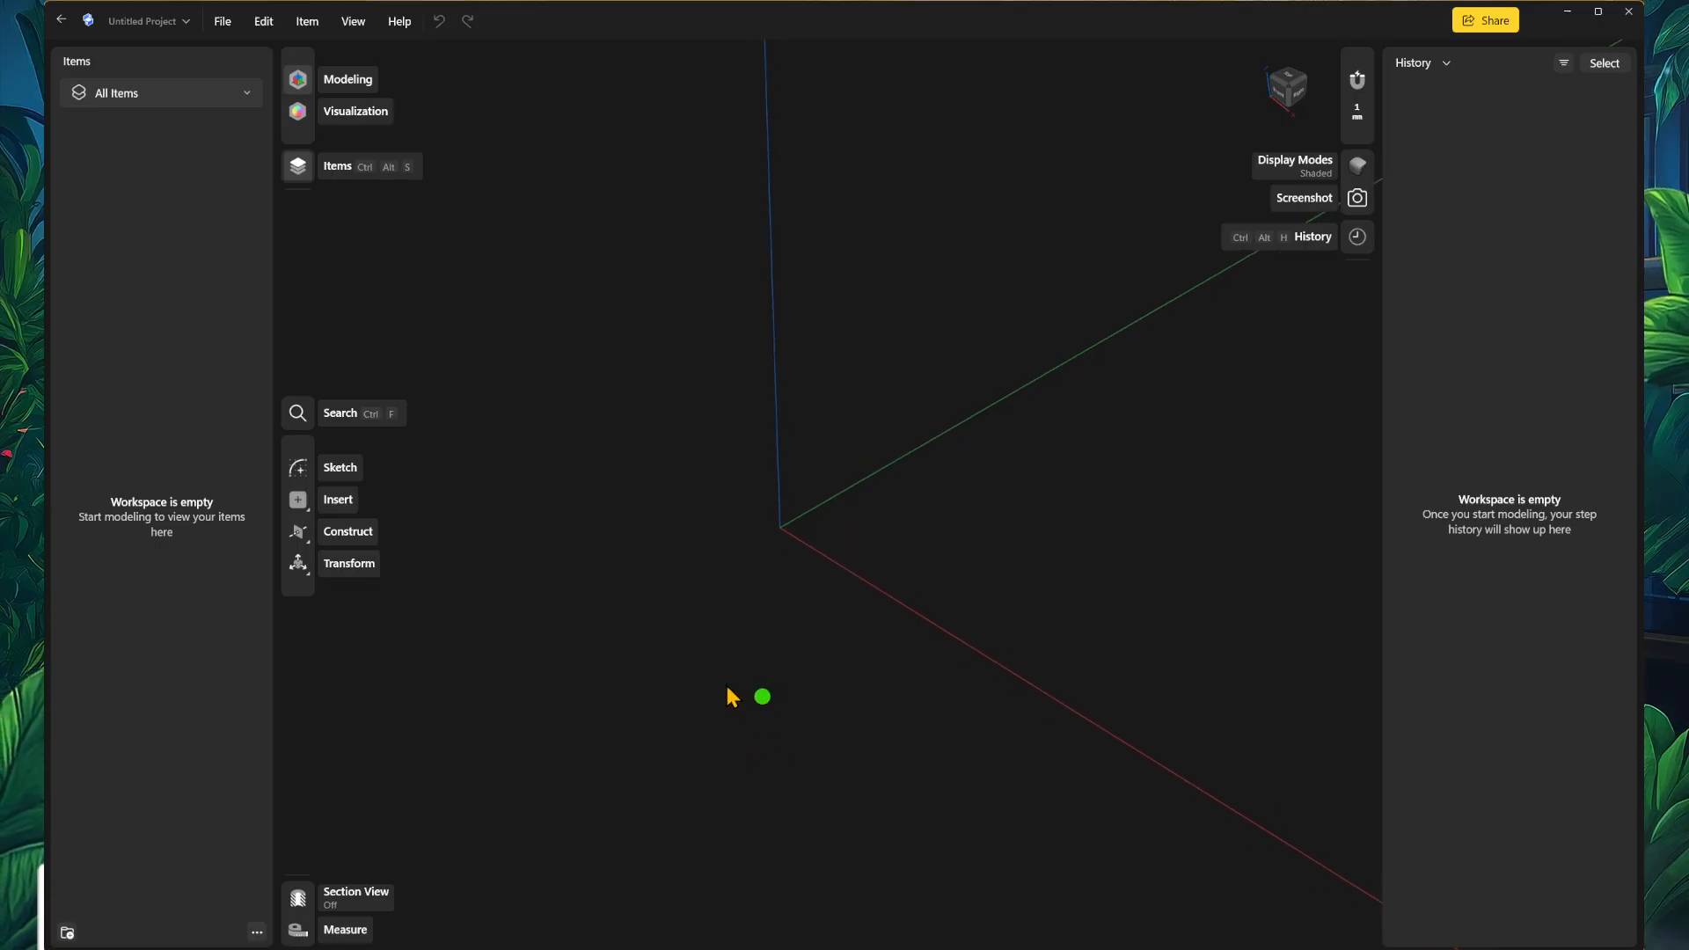
right_drag(799, 461, 772, 437)
click(59, 17)
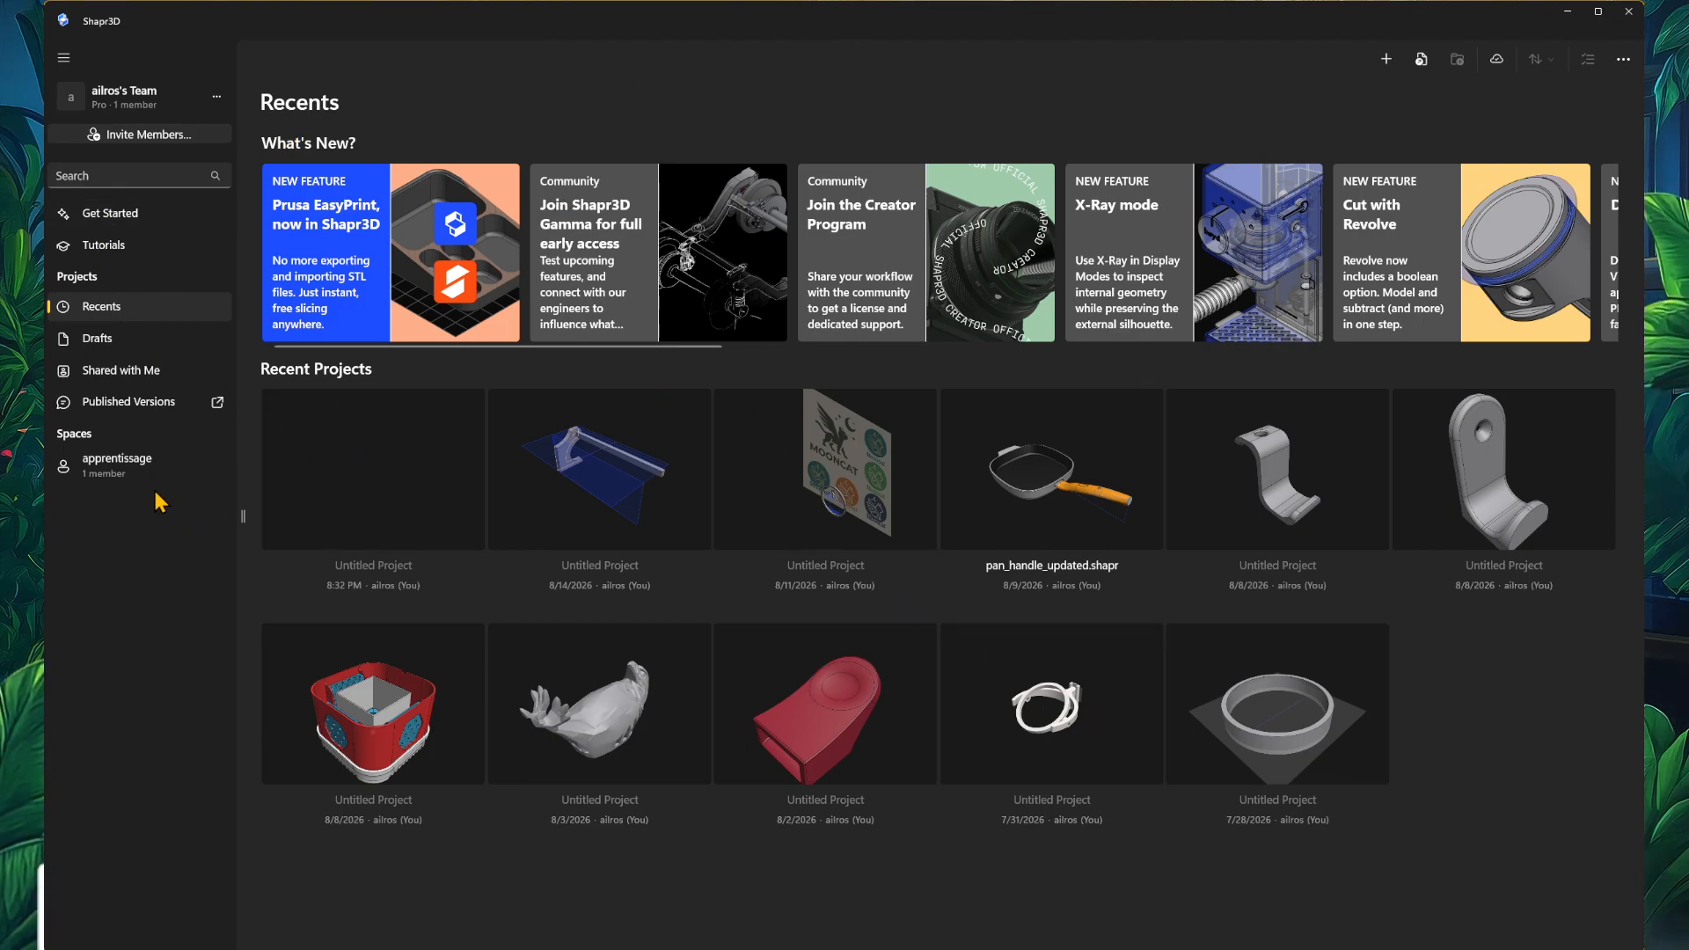
Step: Create a new project in the apprentissage space
click(117, 251)
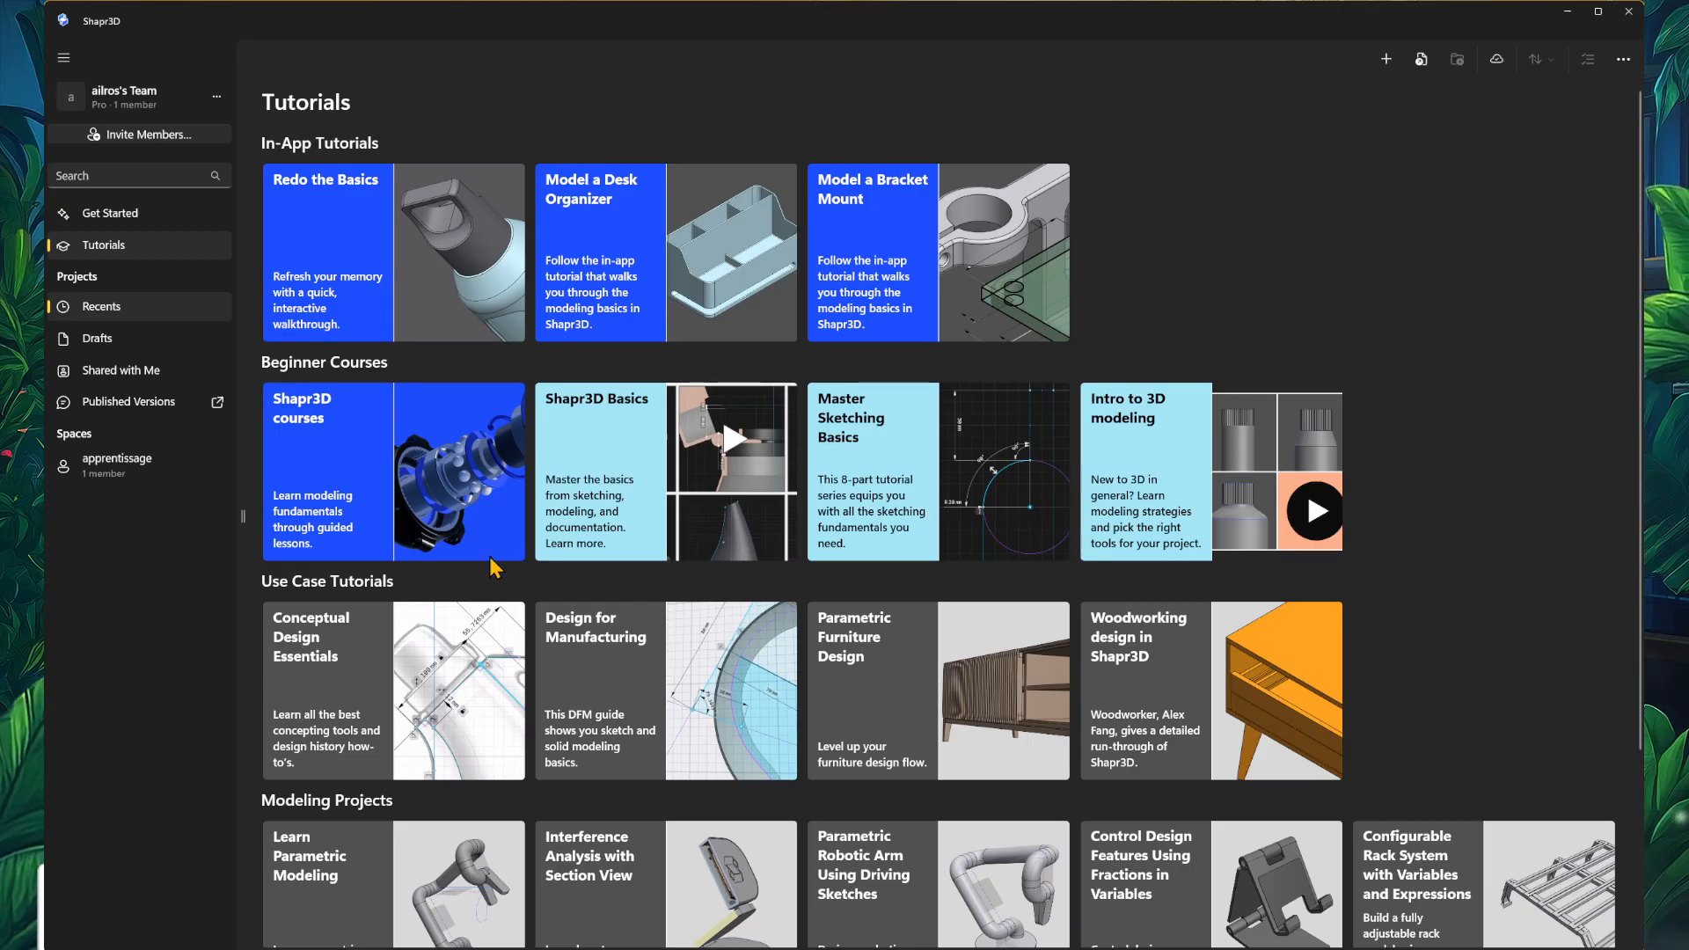
click(129, 483)
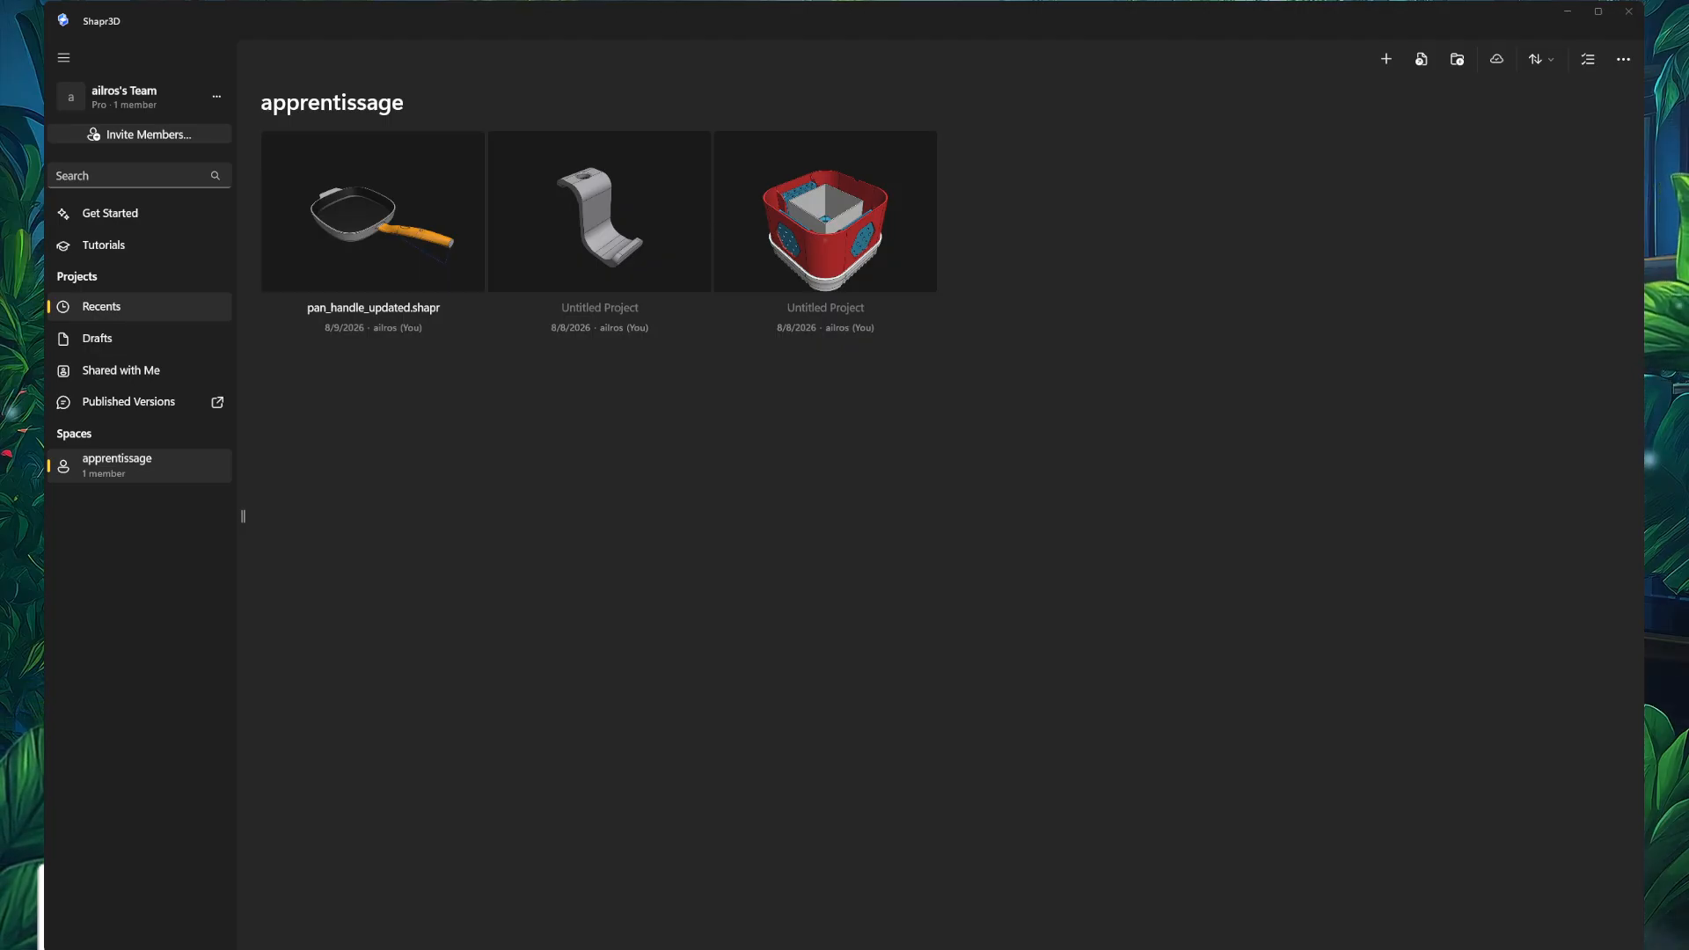
click(1385, 59)
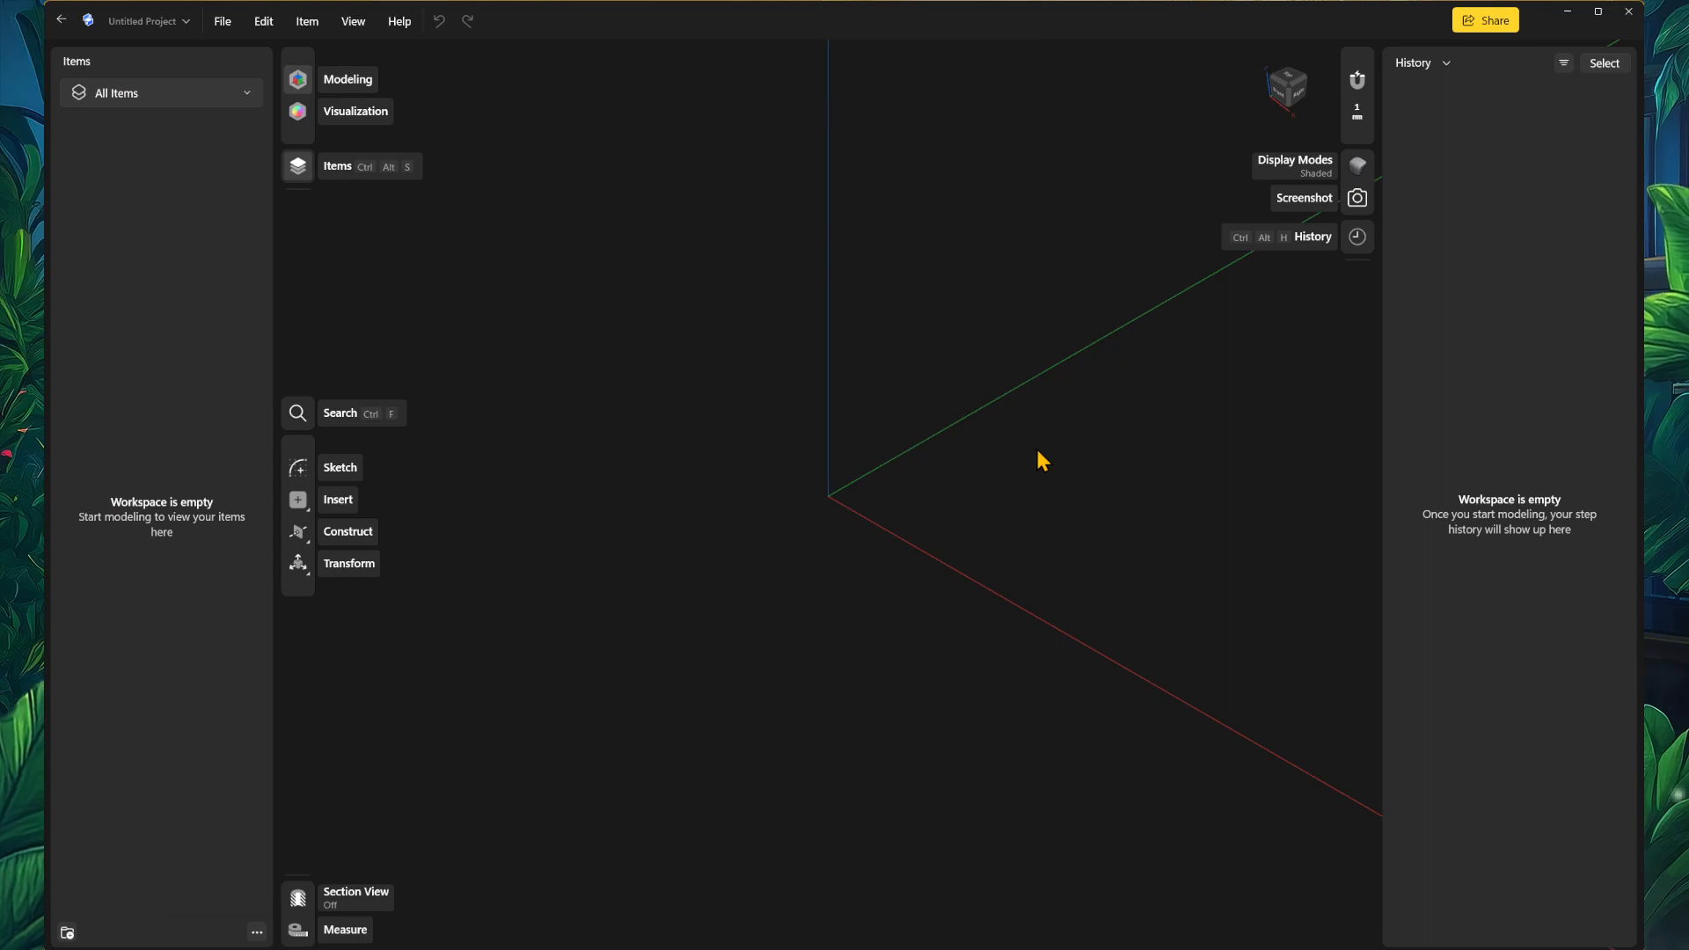
right_drag(1026, 554, 904, 563)
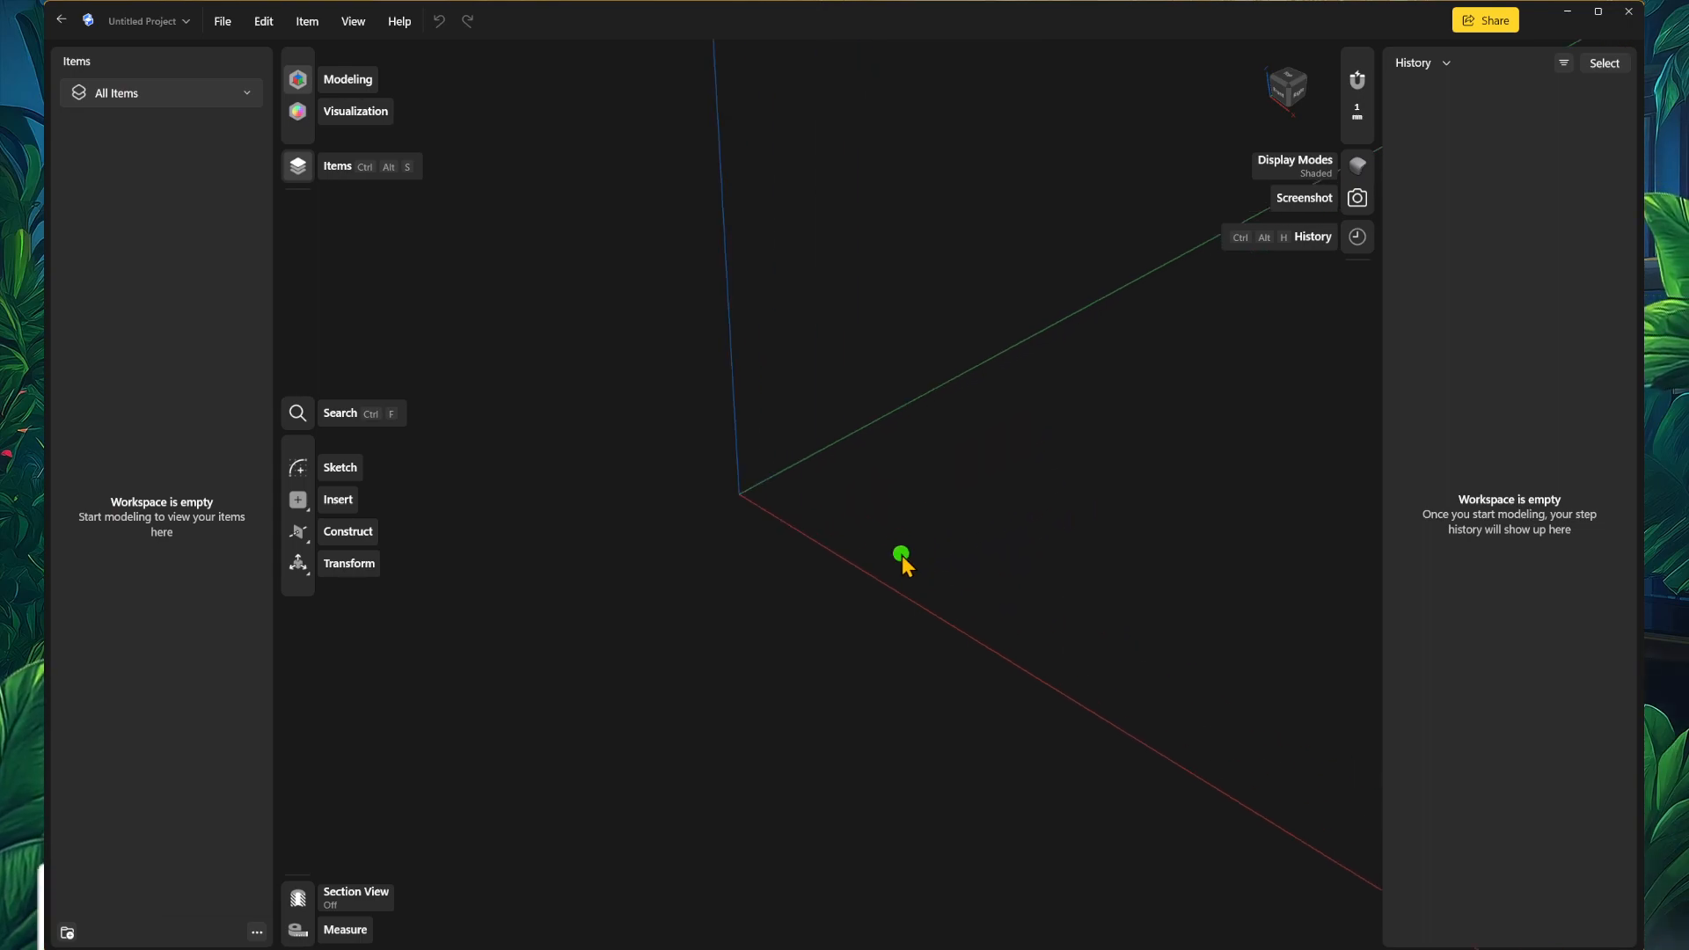
mouse_move(909, 534)
middle_down()
mouse_move(775, 460)
mouse_move(963, 536)
middle_up()
mouse_move(971, 561)
right_down()
mouse_move(1003, 607)
mouse_move(768, 544)
mouse_move(851, 531)
mouse_move(1077, 556)
right_up()
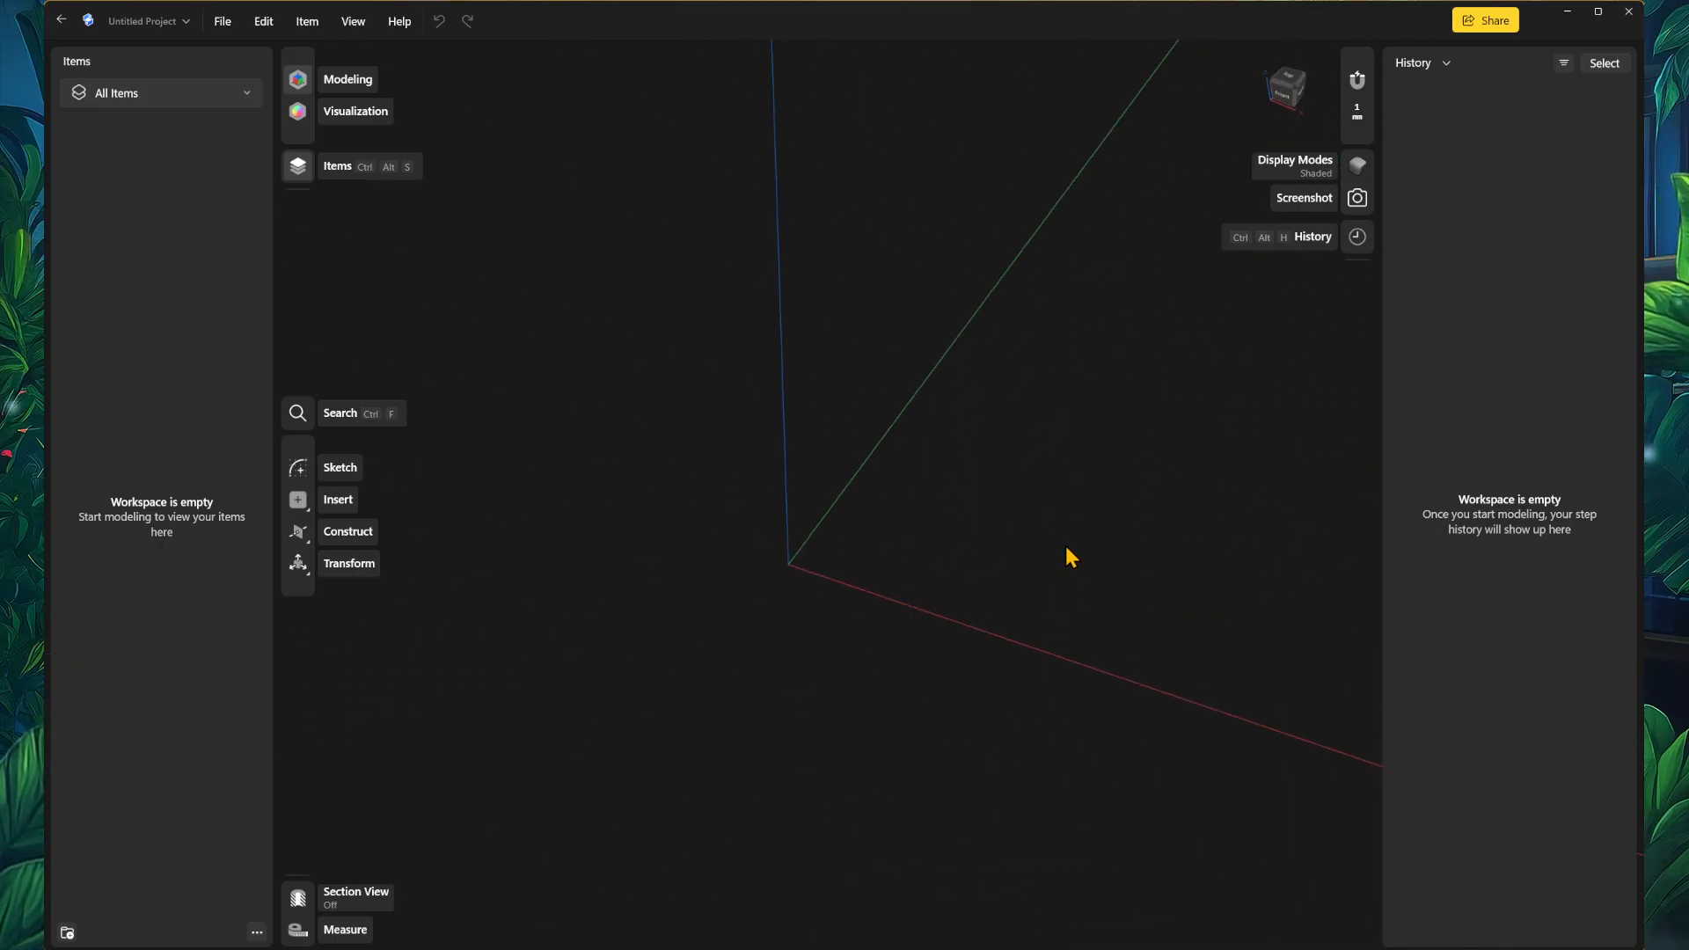
middle_drag(896, 561, 874, 521)
middle_drag(935, 377, 969, 352)
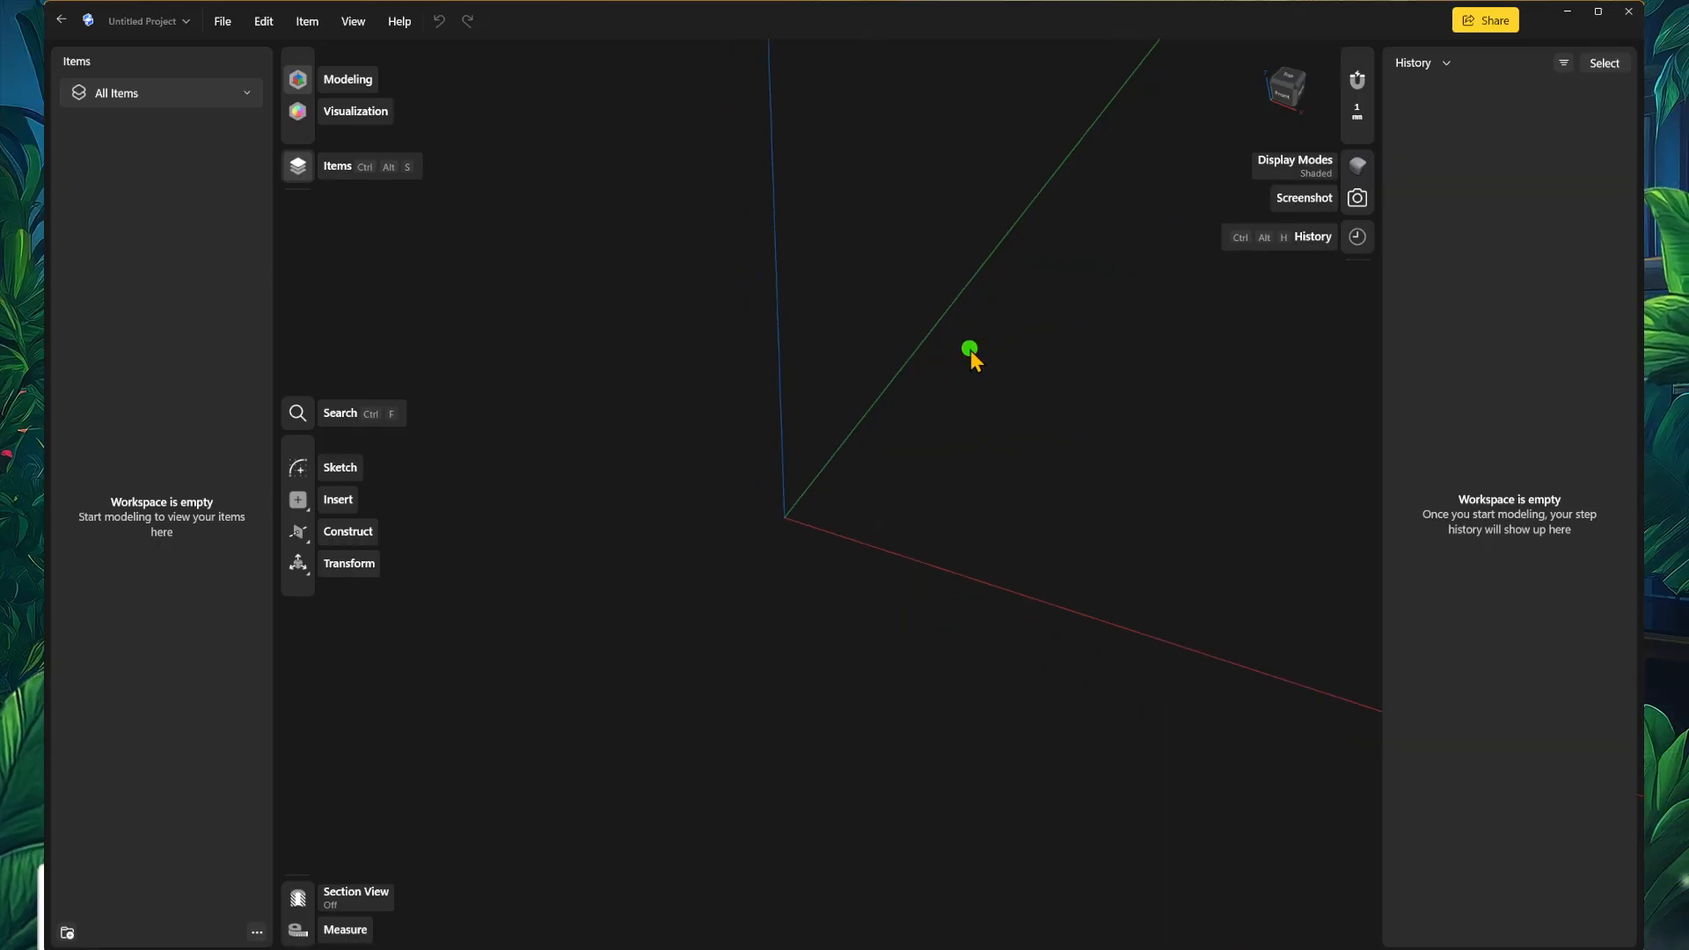
Step: Insert the headphone stand reference image in the Front view, keeping its default size and position
click(1286, 99)
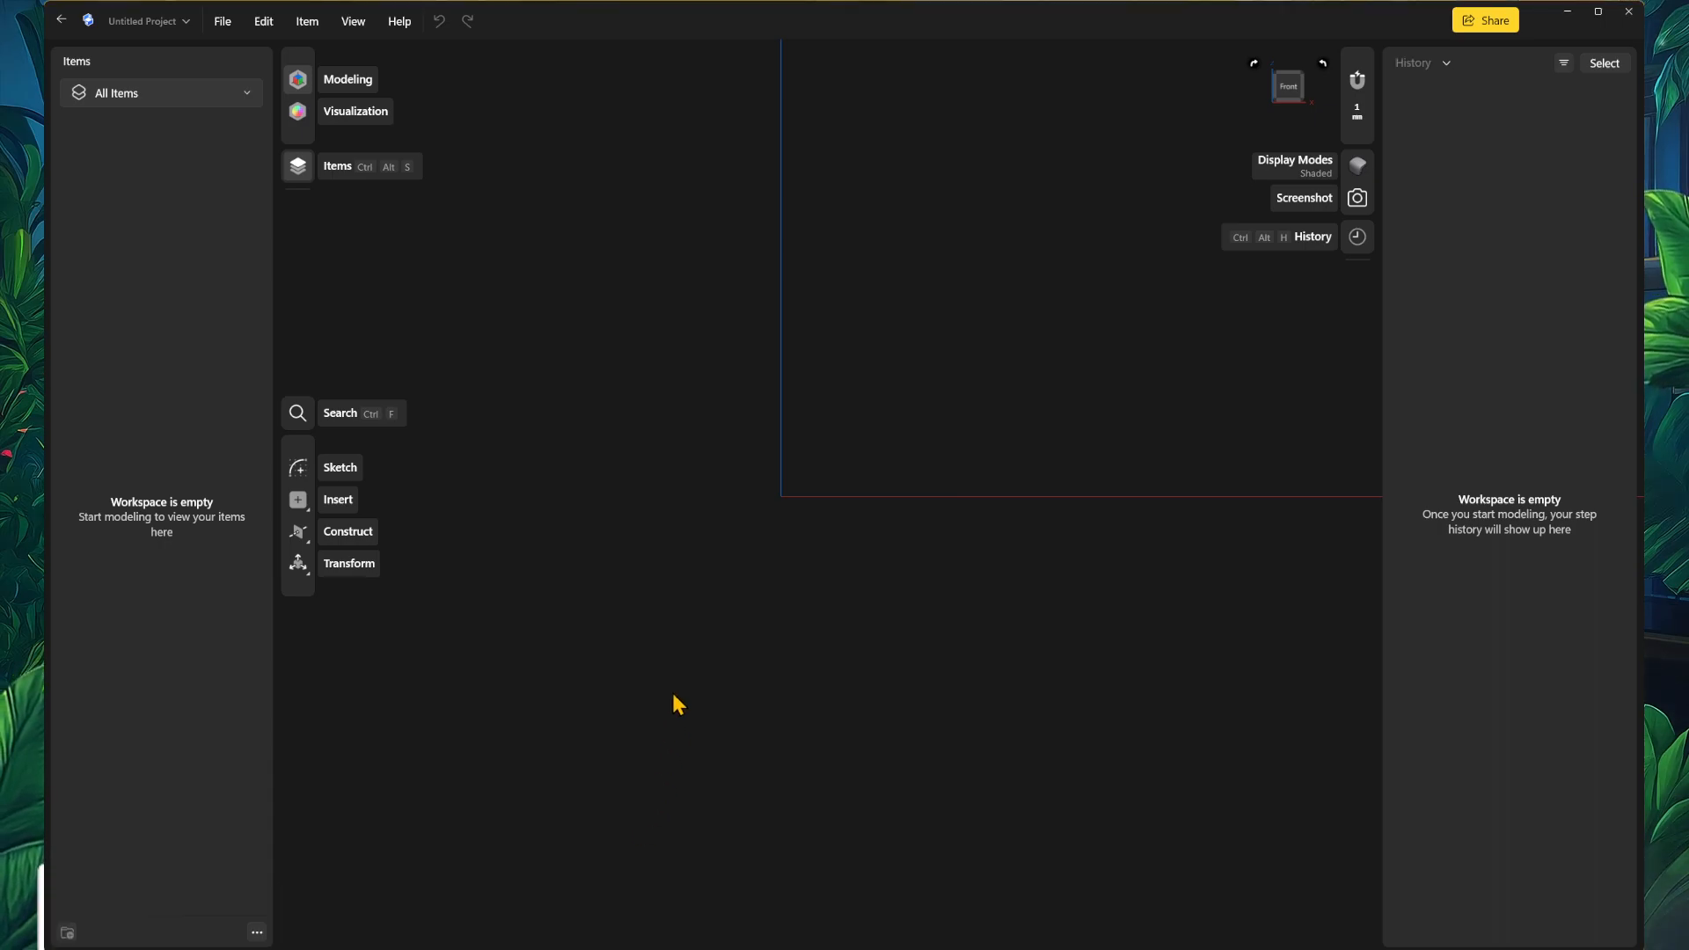
scroll(931, 519, down, 4)
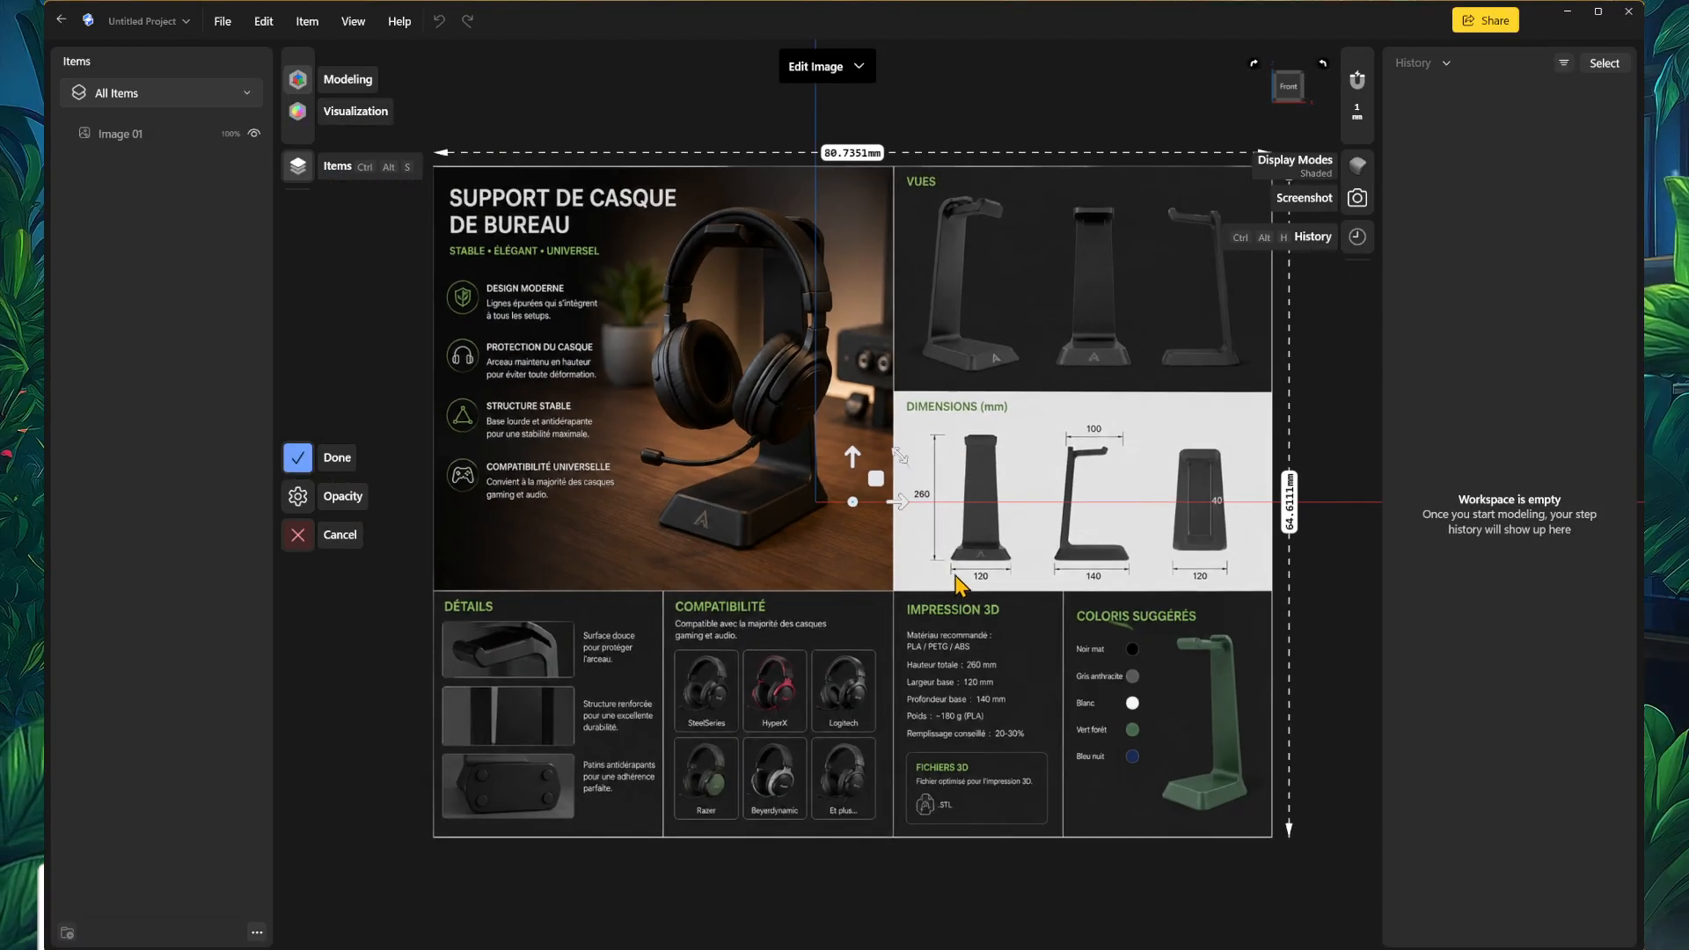
scroll(1157, 686, down, 2)
middle_drag(1189, 718, 916, 683)
scroll(918, 690, up, 4)
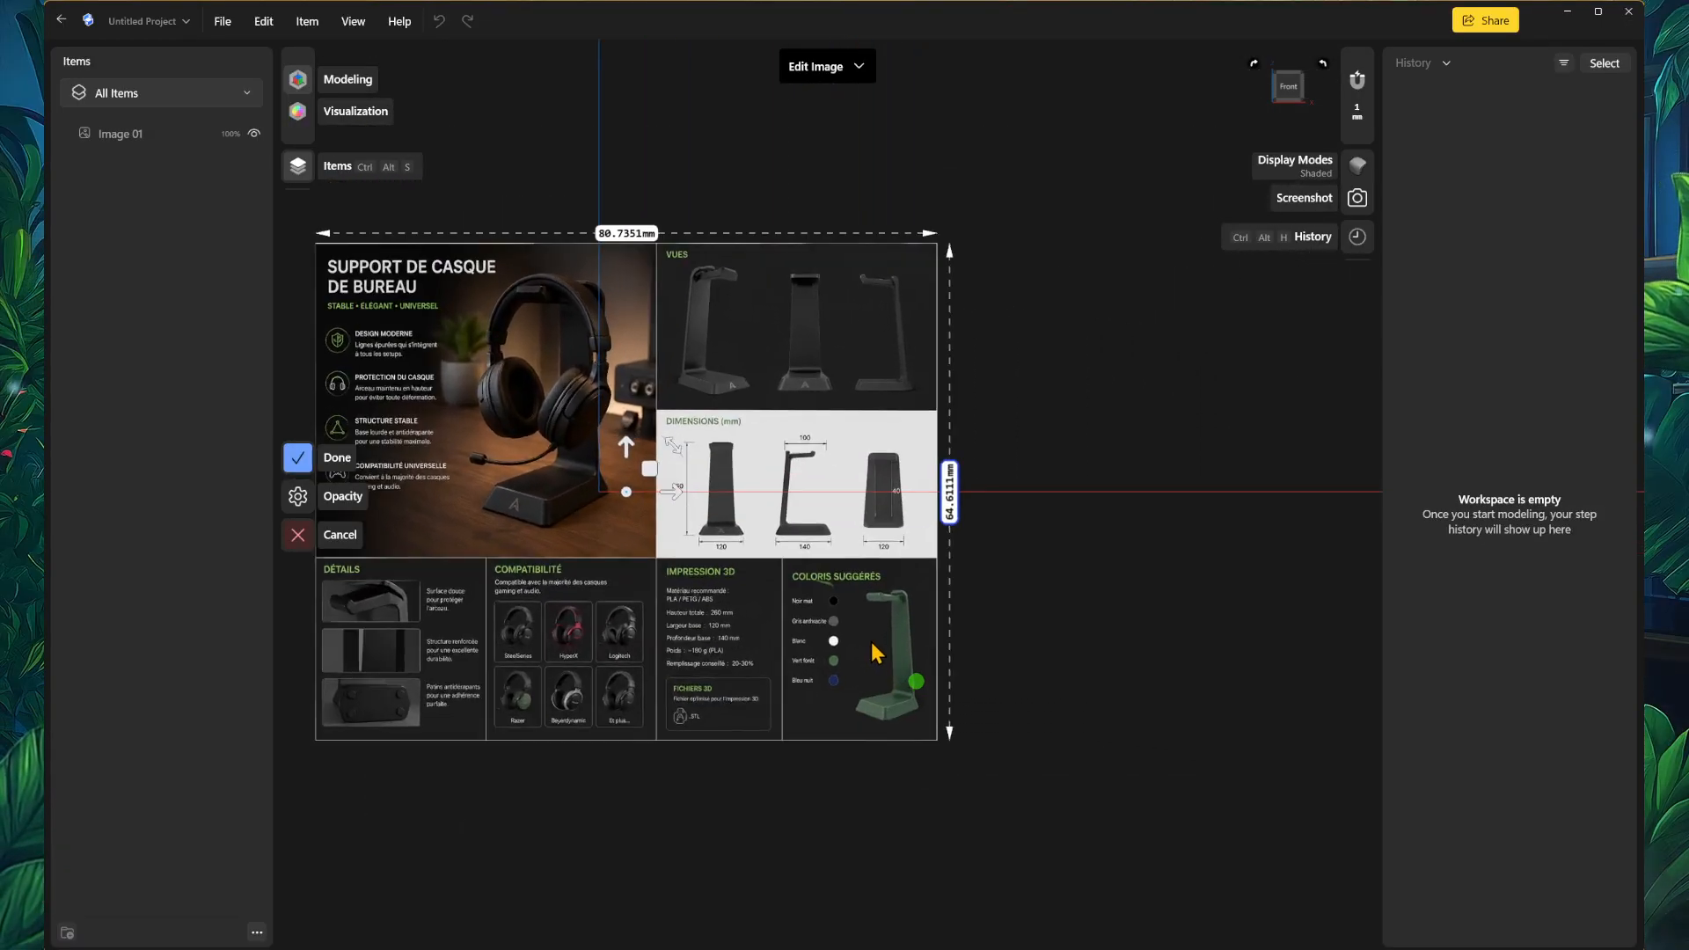
scroll(827, 731, up, 5)
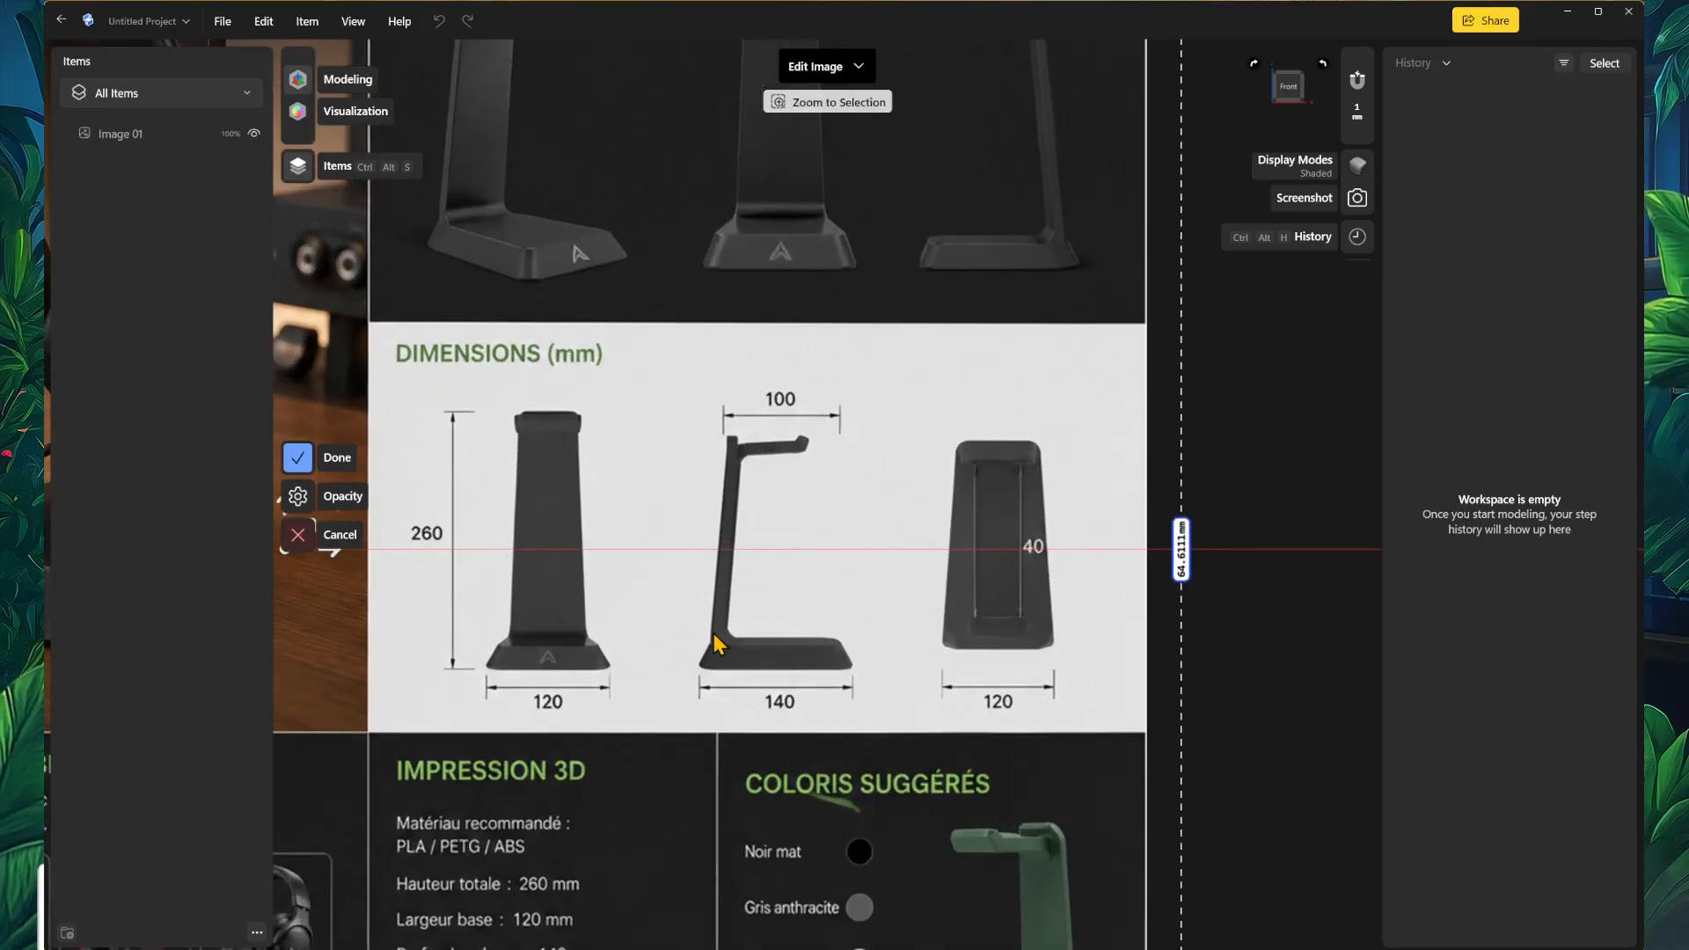
Step: Lower the opacity of the reference image and finish editing it
click(196, 130)
click(229, 133)
drag(280, 94, 216, 109)
click(187, 249)
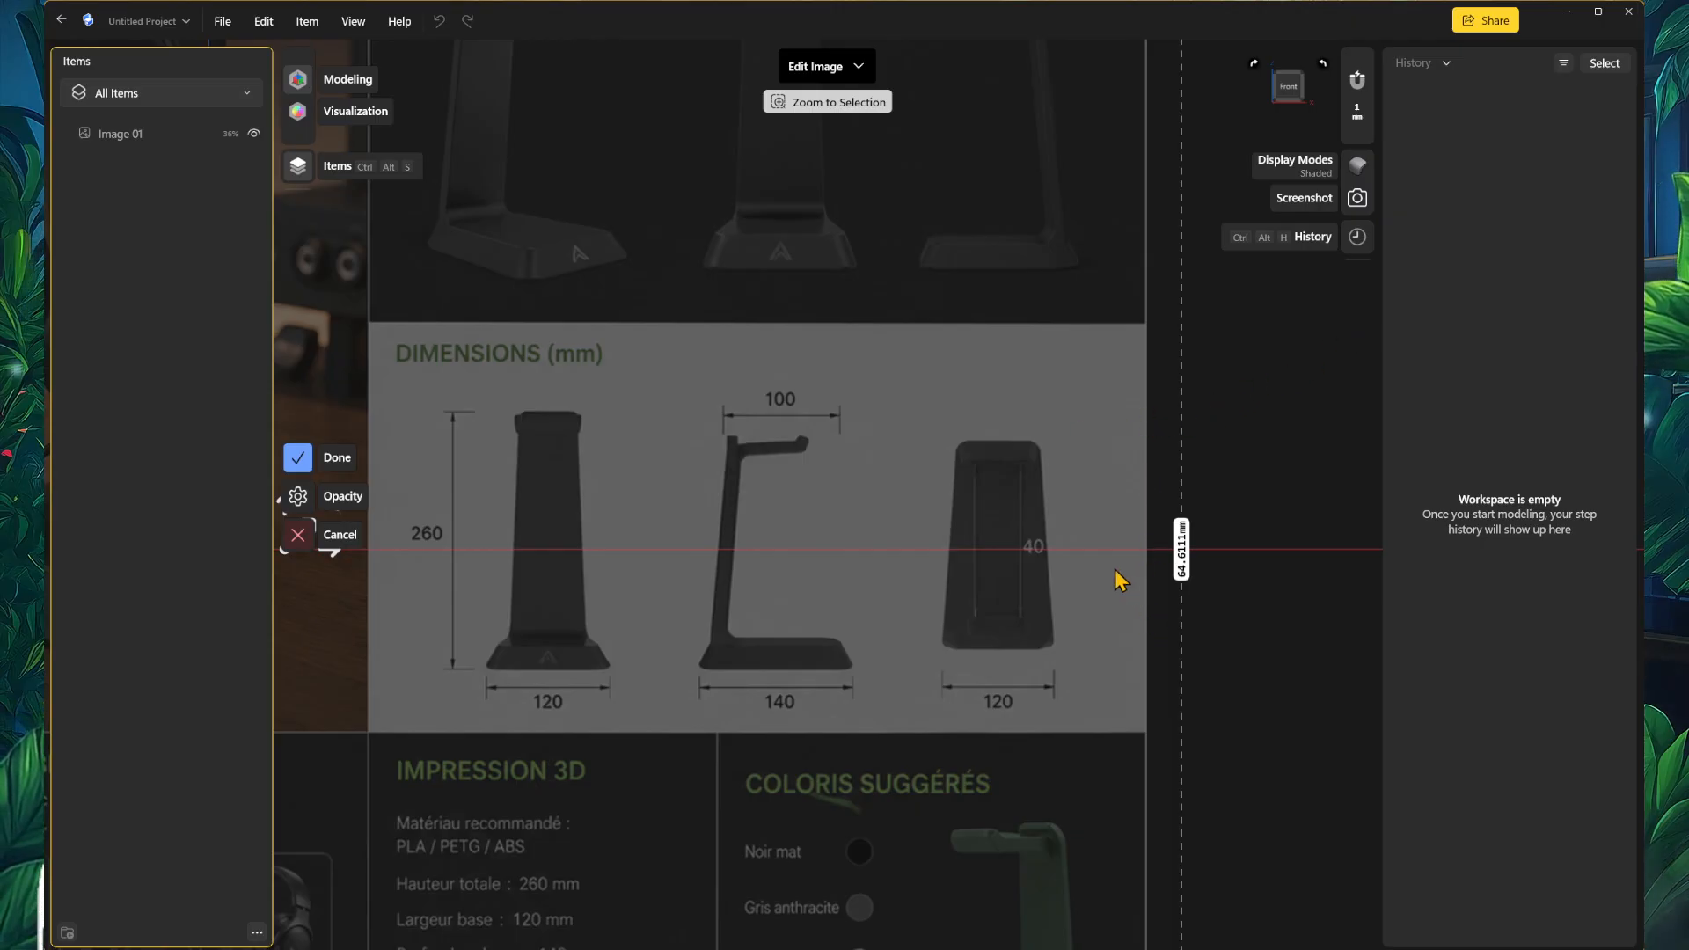
click(299, 457)
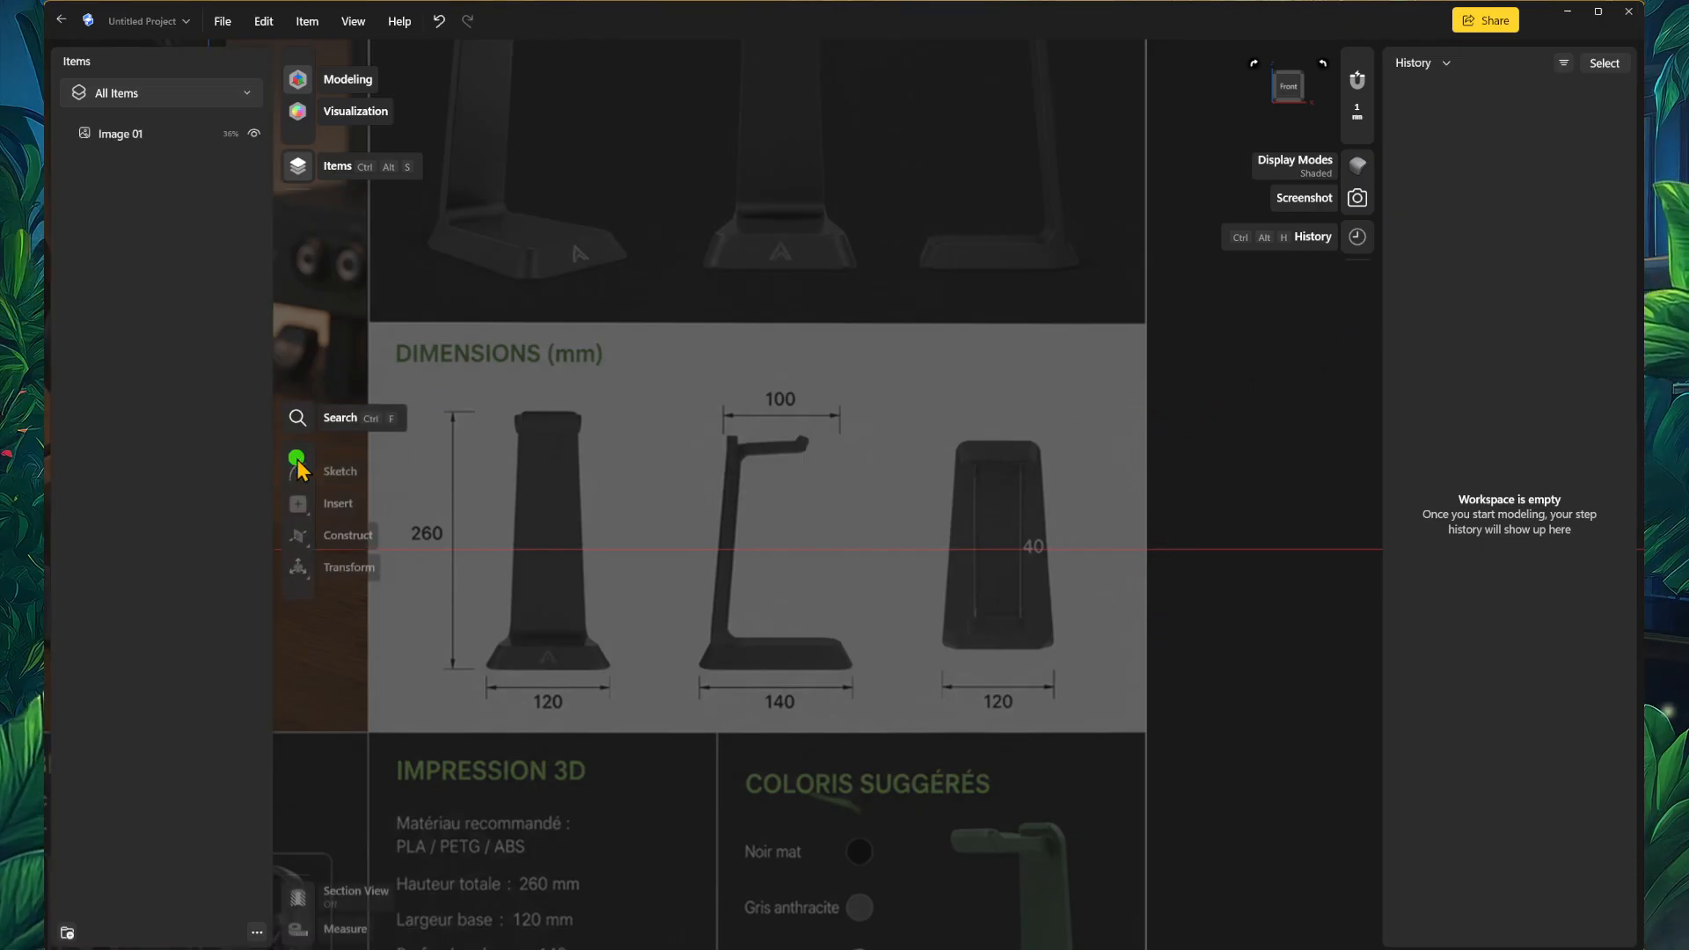
Step: Move the reference image about 31 mm back behind the origin along the green axis and deselect it
scroll(1100, 494, down, 5)
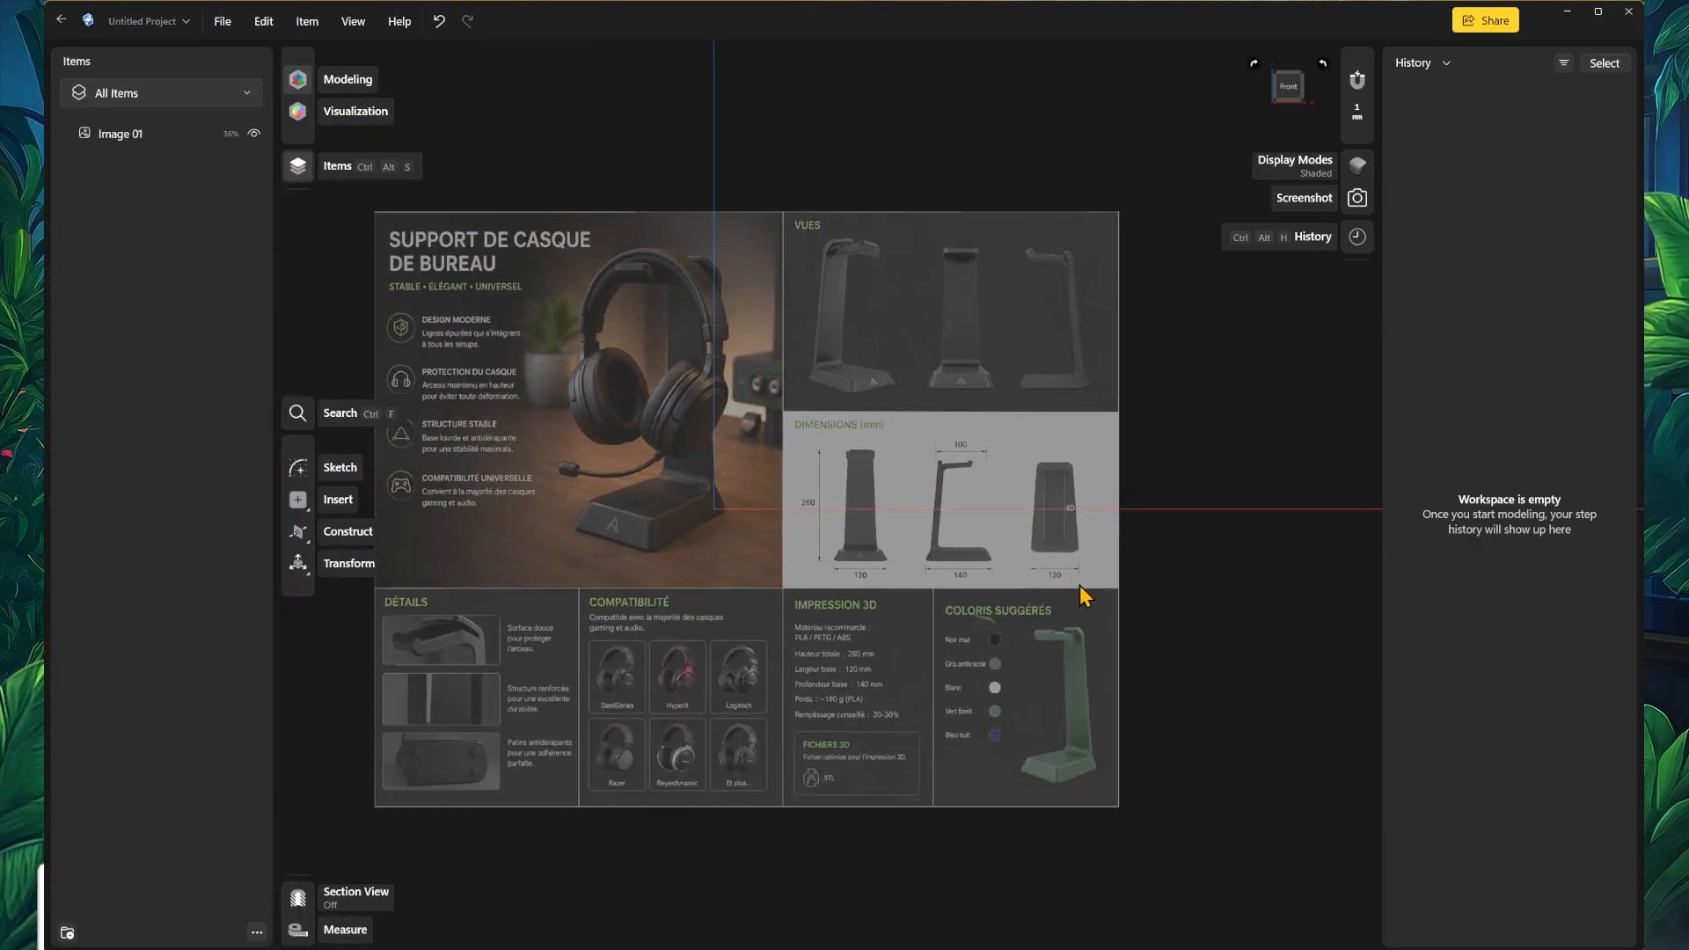
right_drag(1002, 611, 851, 551)
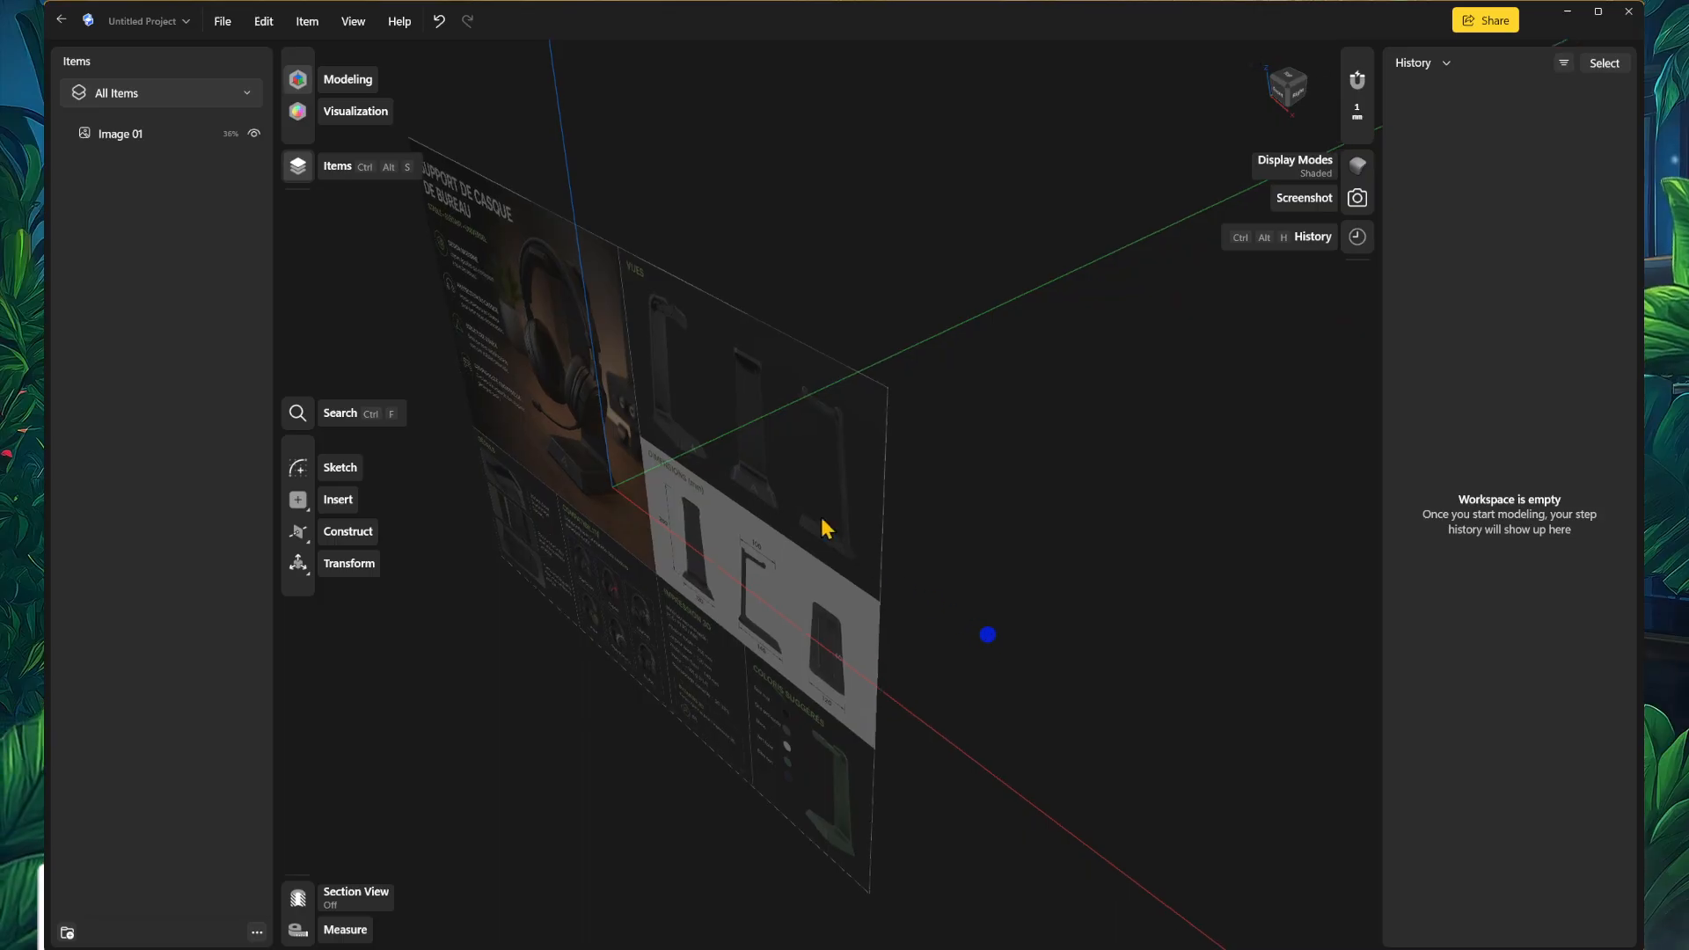
click(792, 414)
click(591, 519)
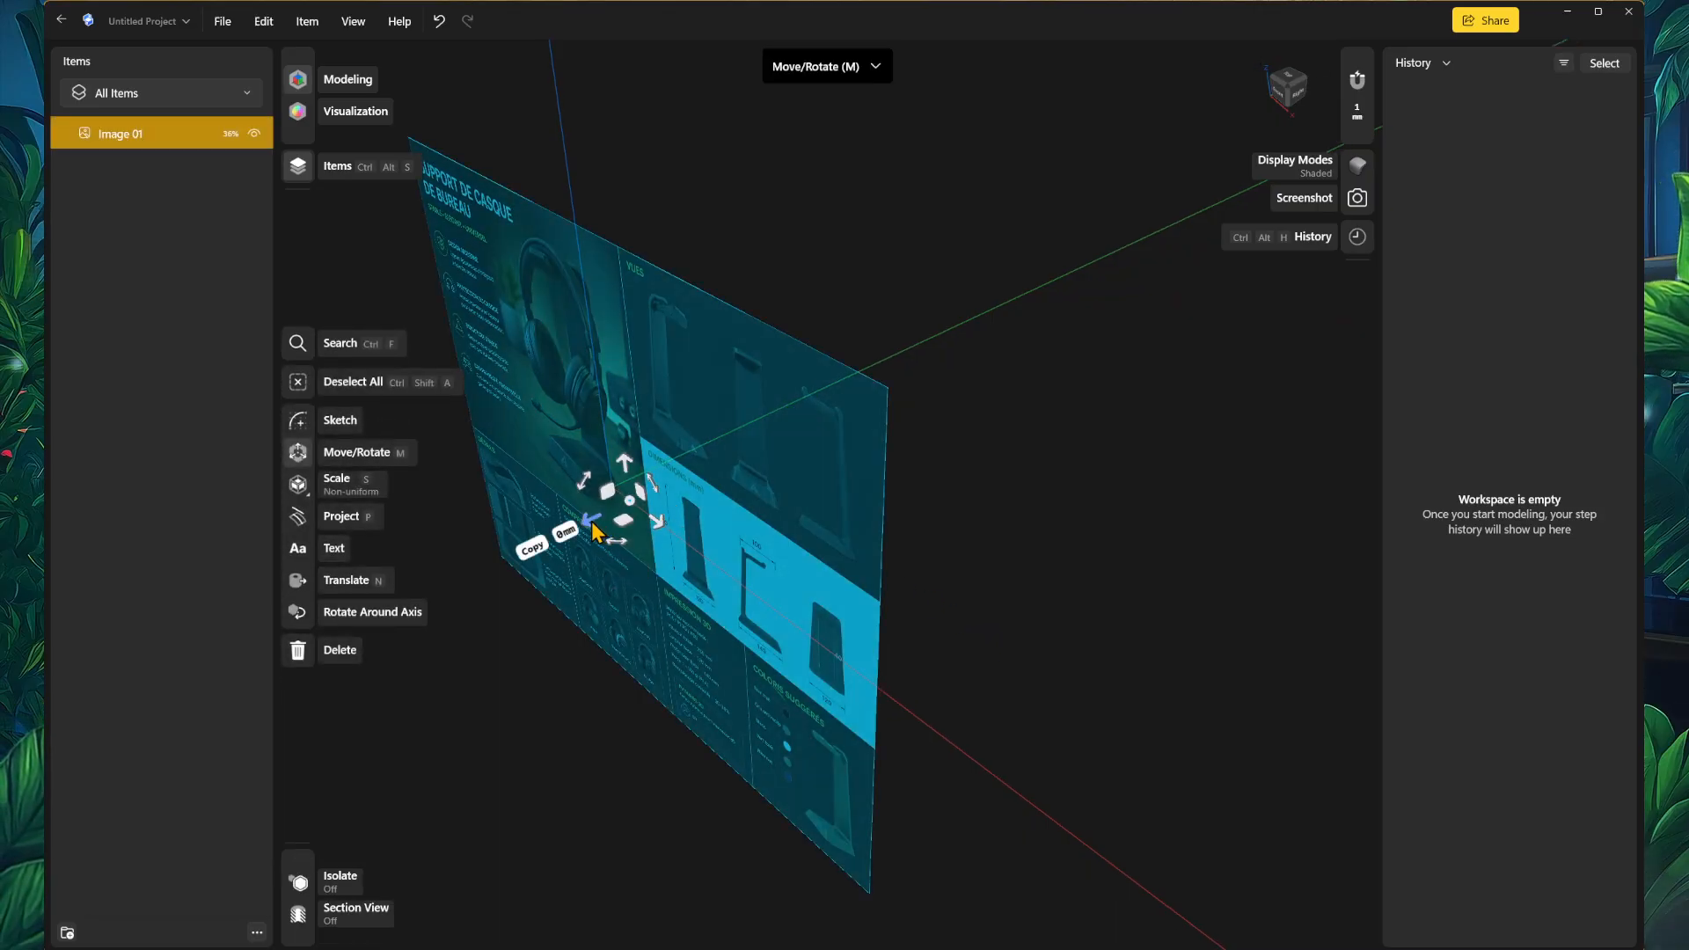
drag(583, 526, 802, 456)
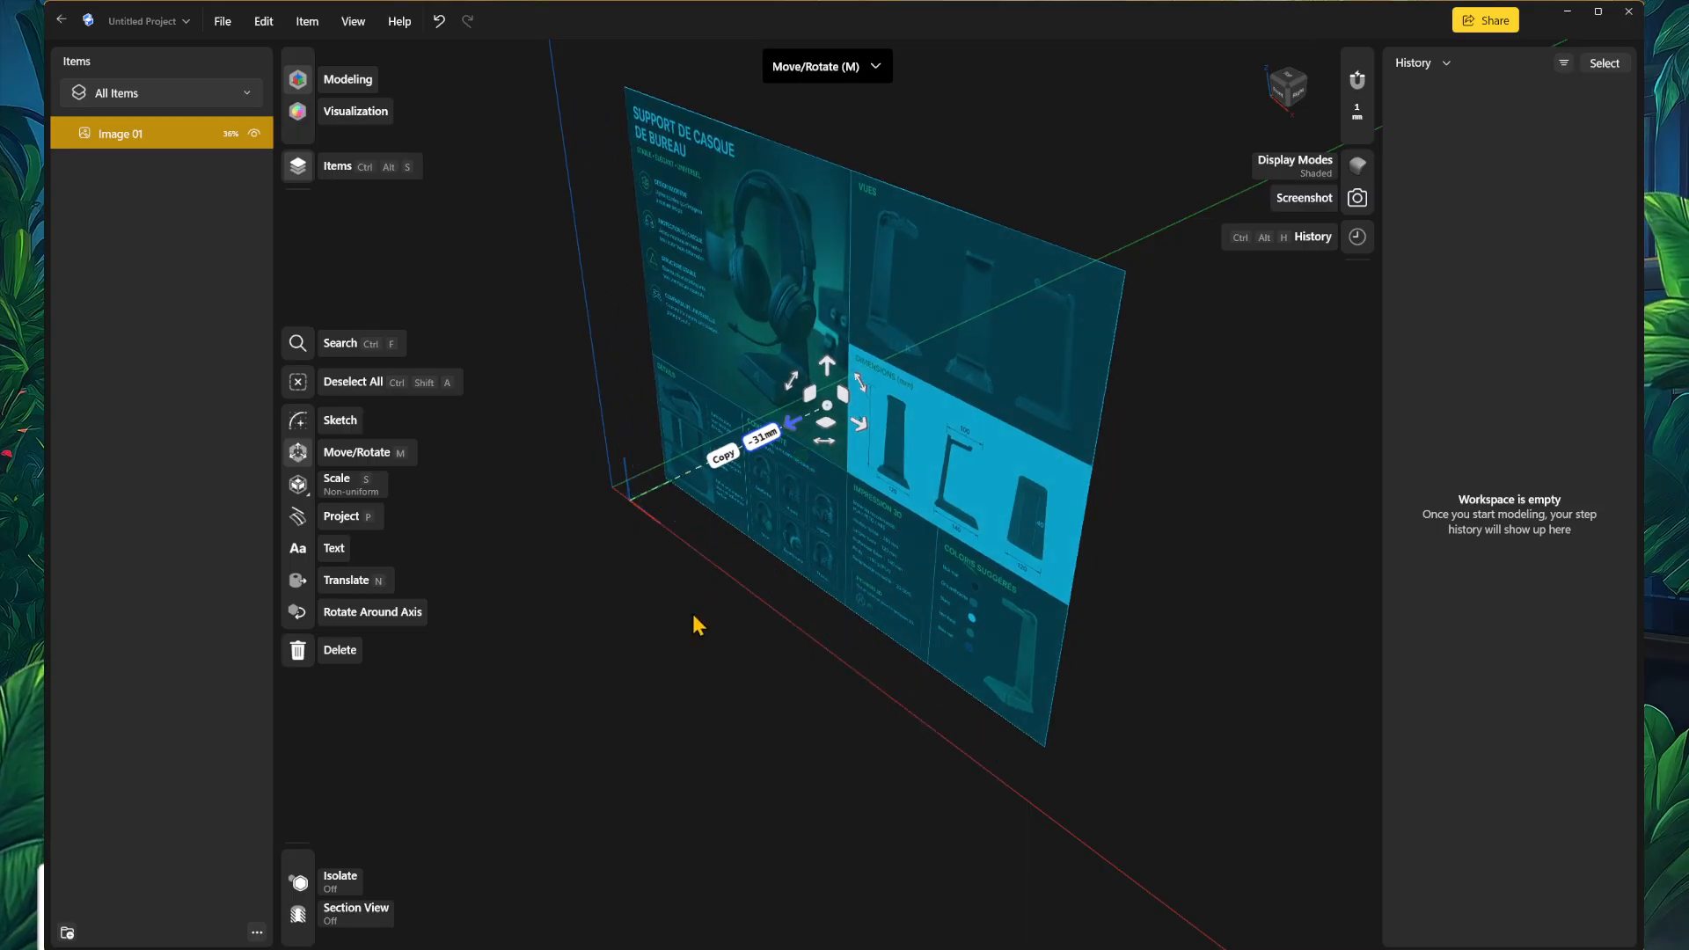
click(1304, 330)
click(1043, 365)
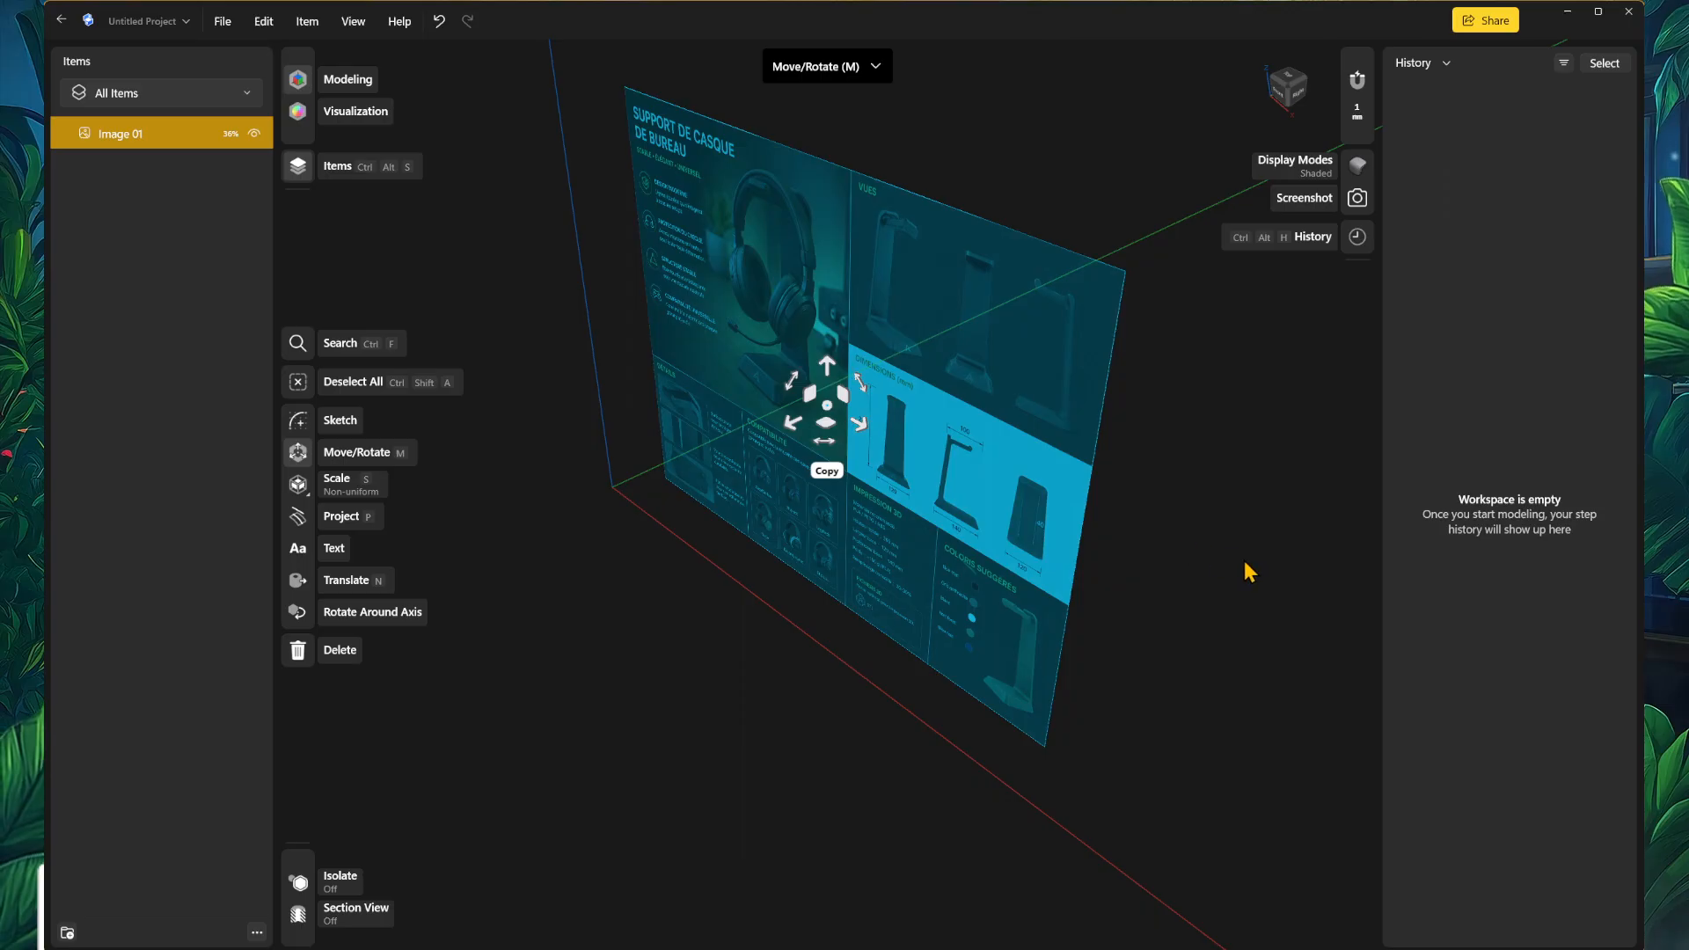
click(1279, 442)
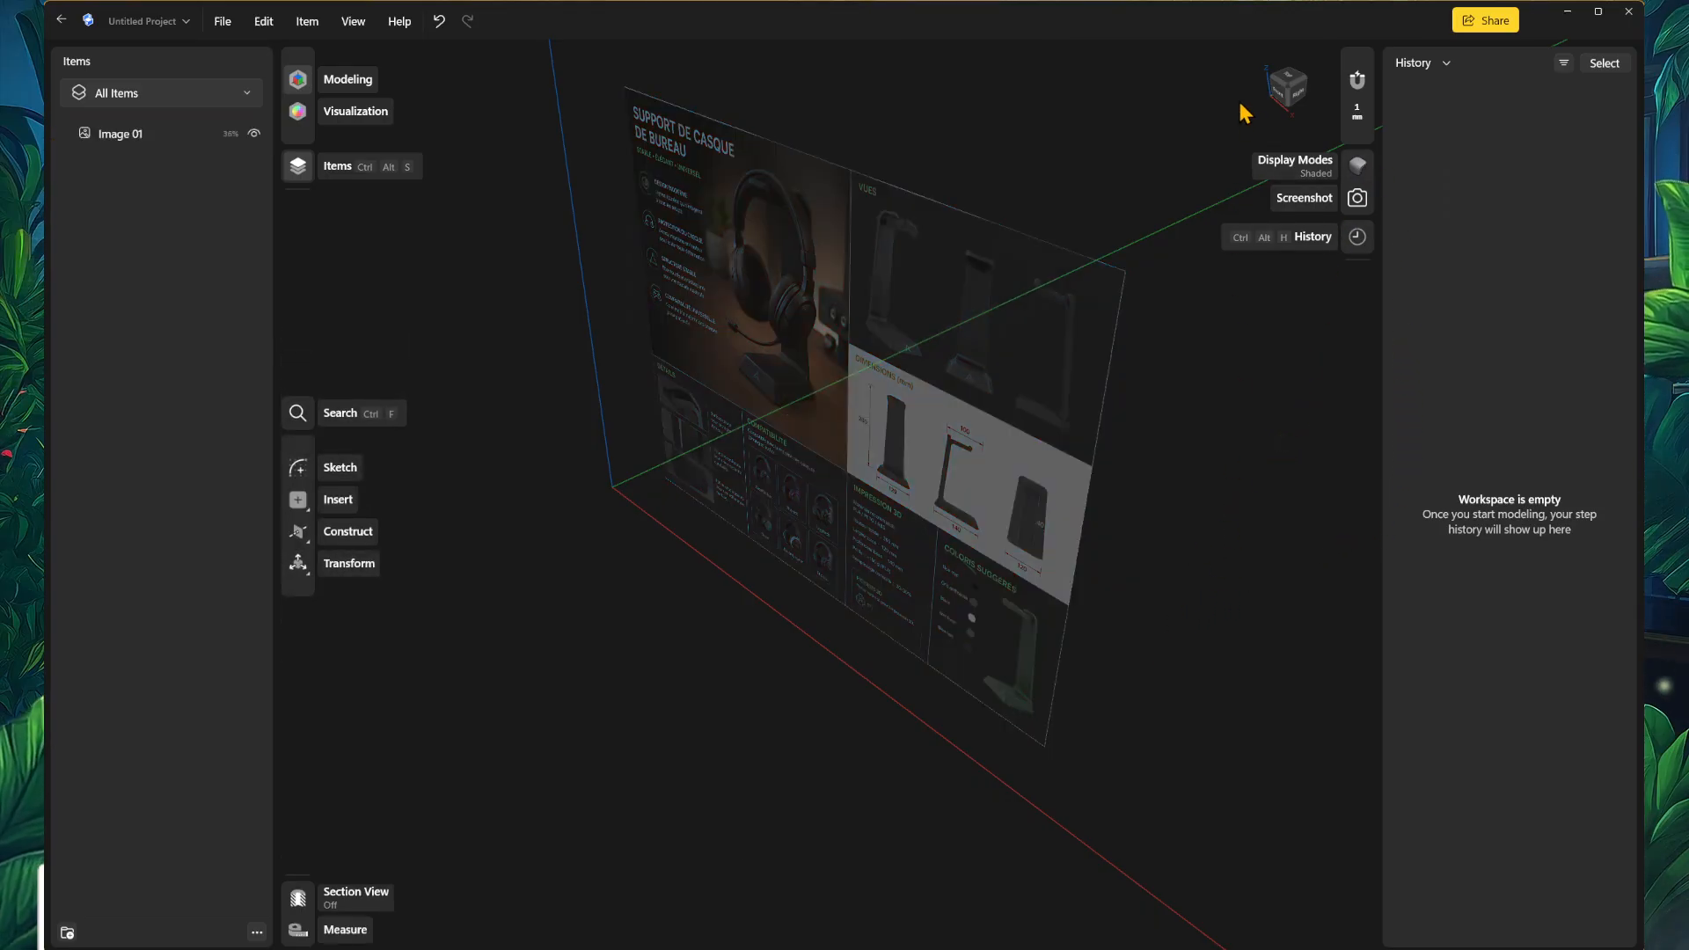
Step: Start a sketch in the Front view in front of the reference image's dimension drawings
click(1273, 102)
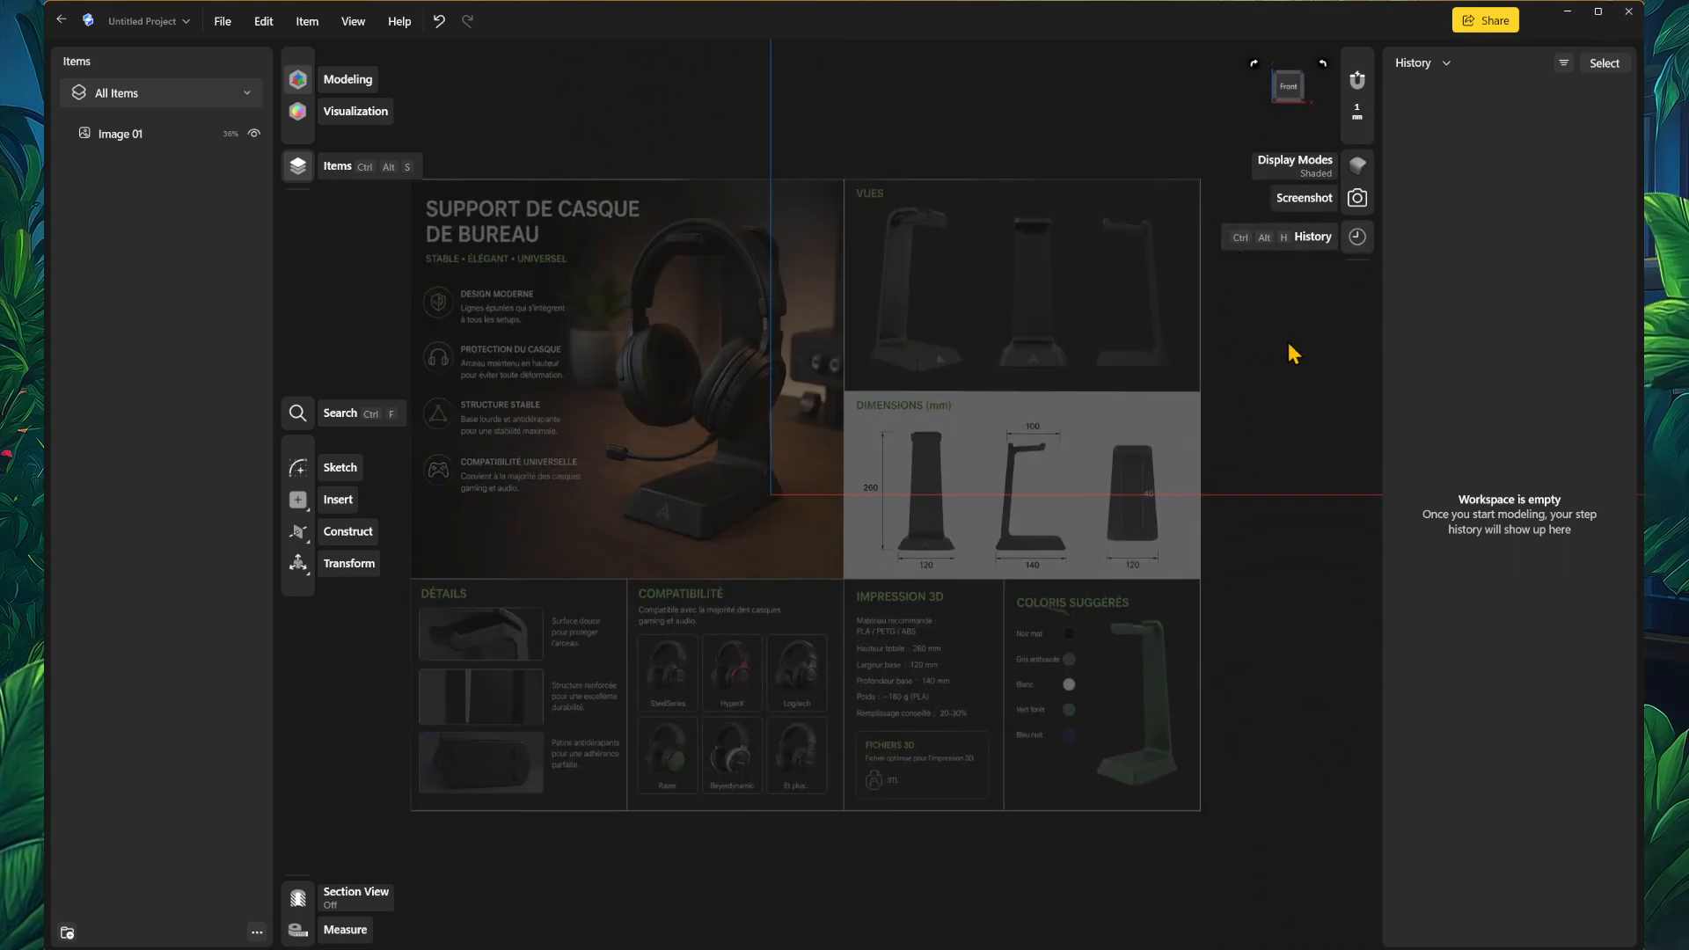
middle_drag(1290, 350, 1169, 351)
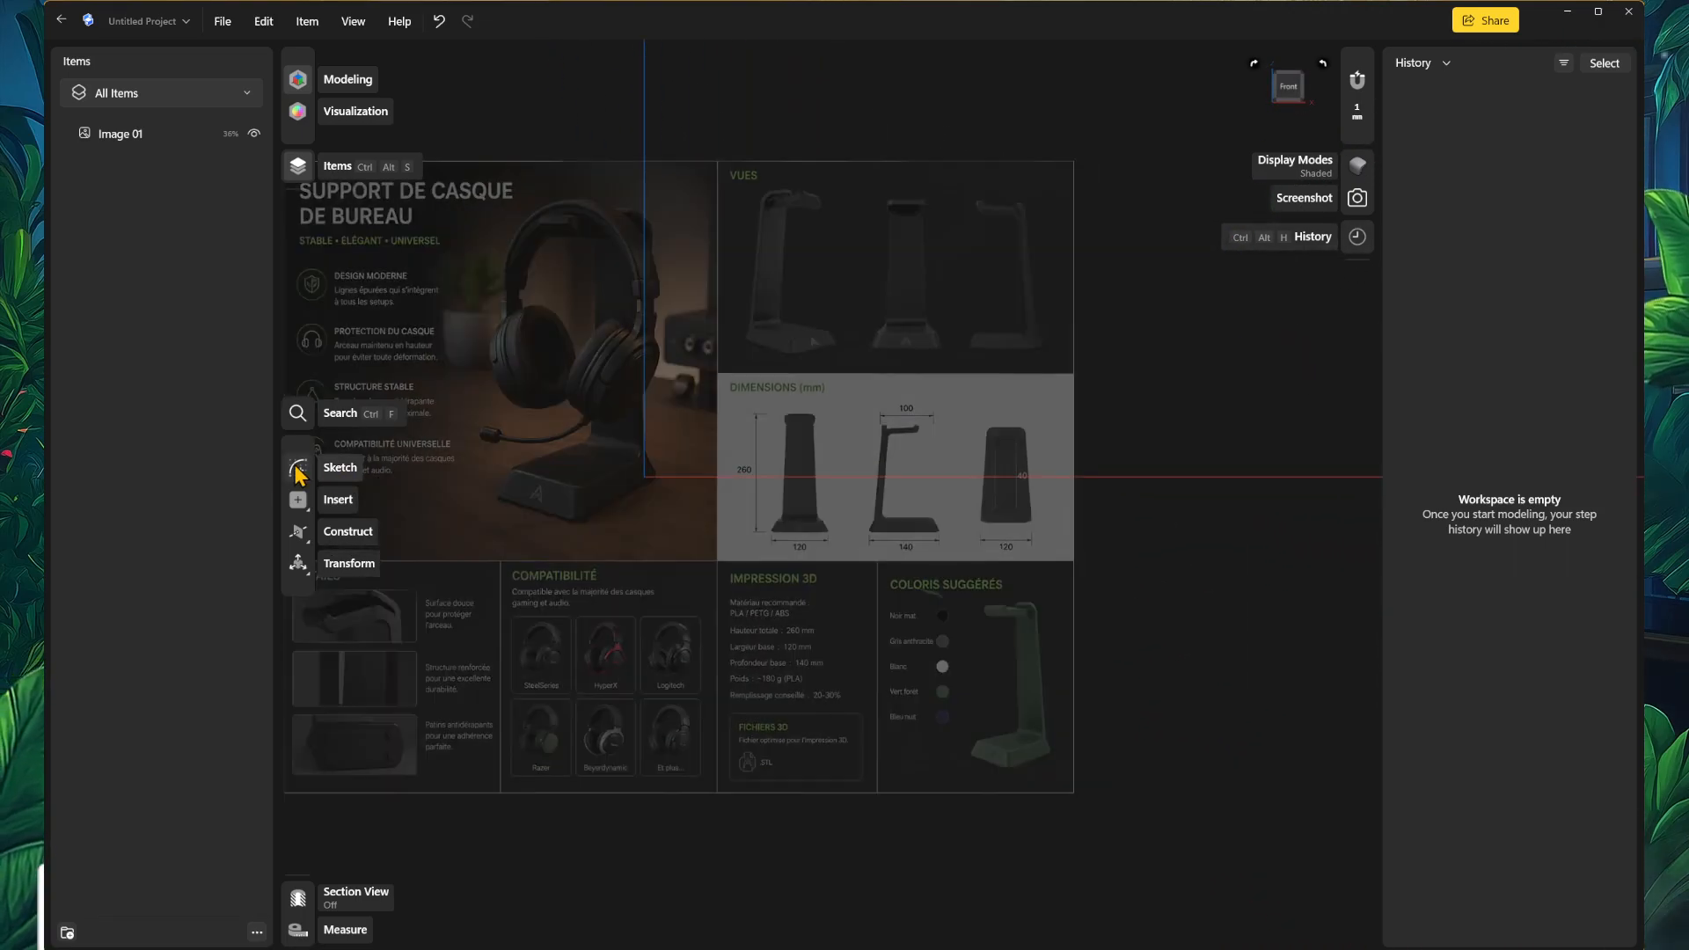
click(298, 472)
scroll(879, 466, up, 5)
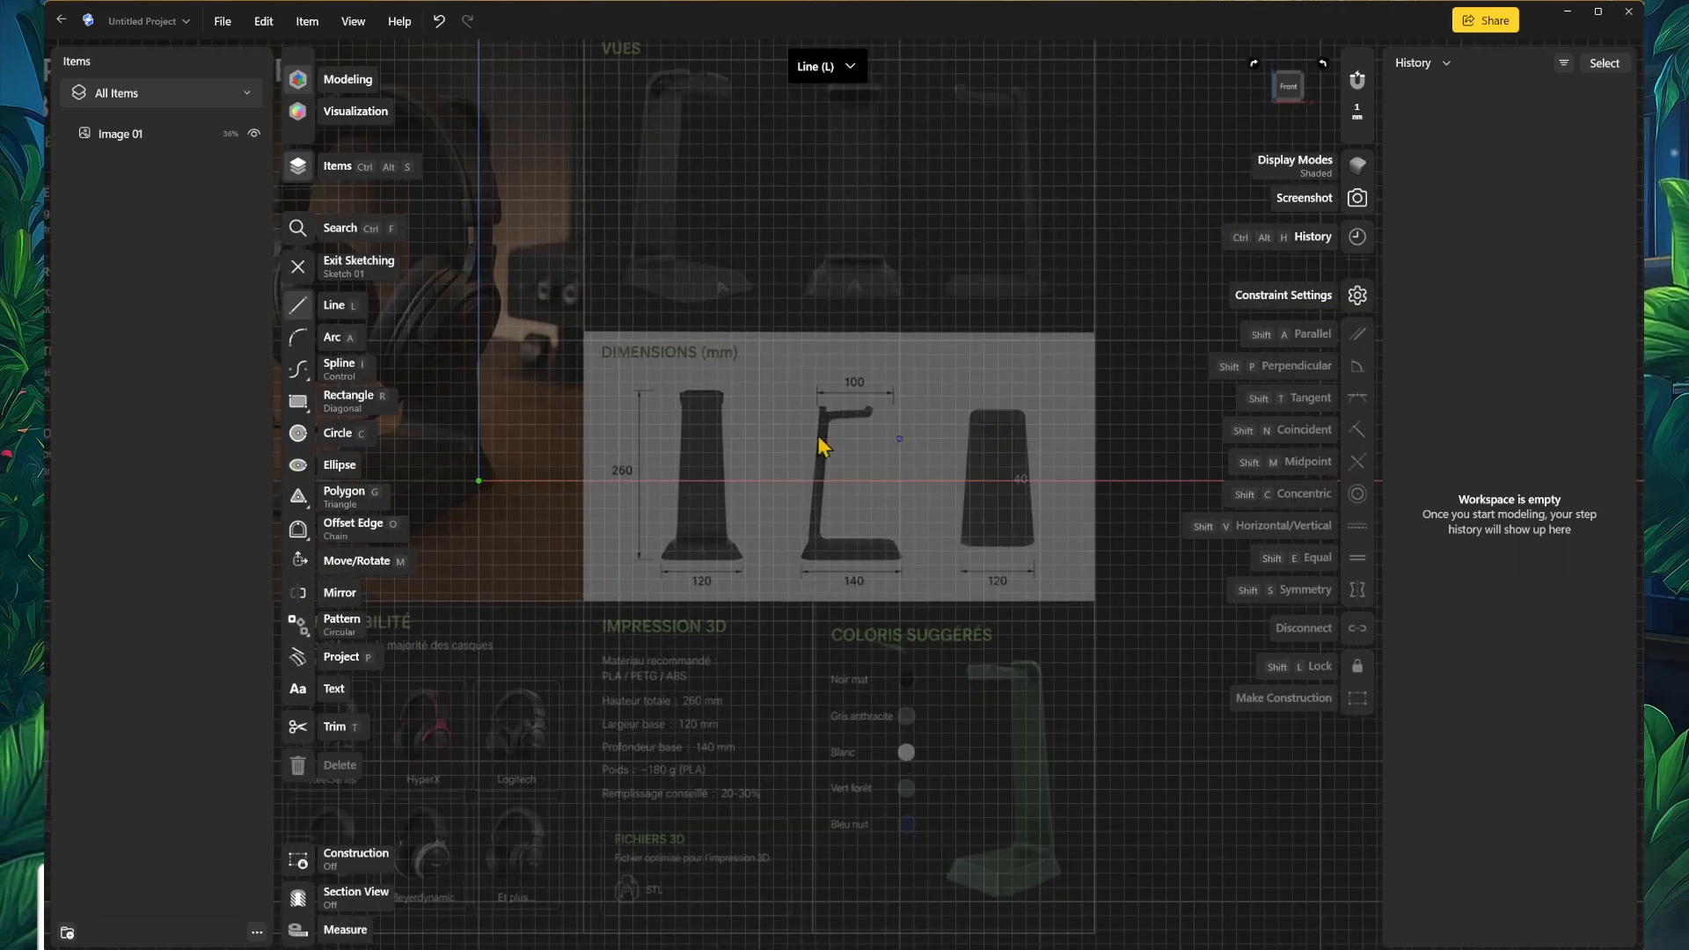
scroll(922, 490, up, 4)
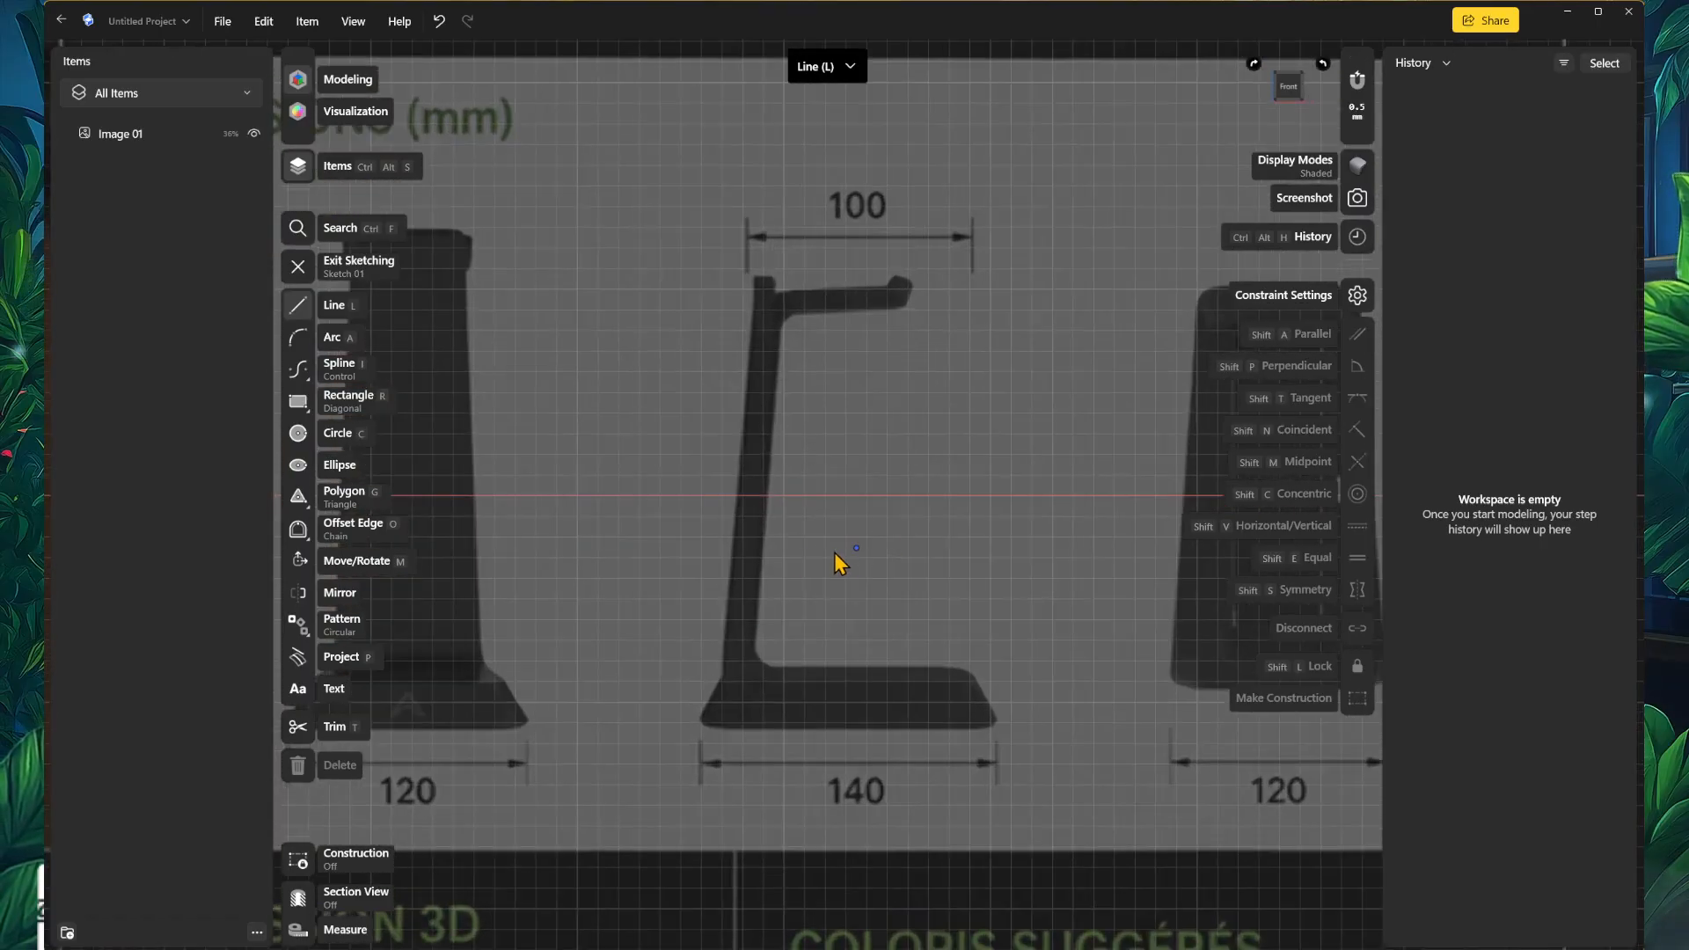
mouse_move(771, 563)
middle_down()
mouse_move(825, 535)
mouse_move(801, 534)
middle_up()
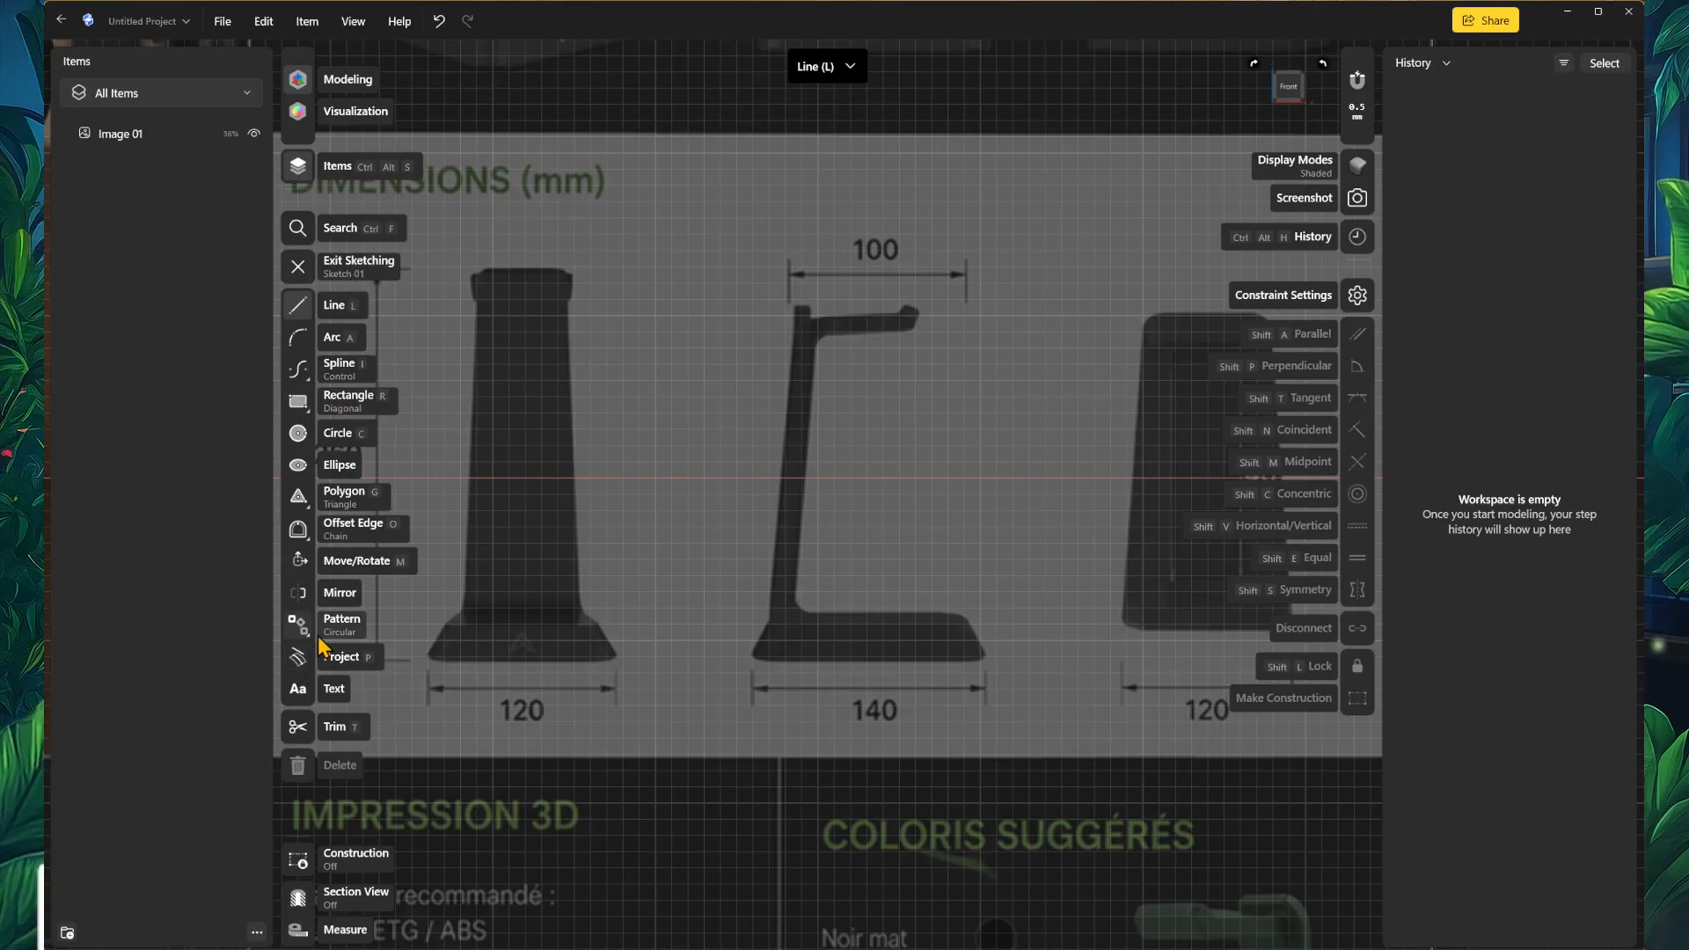
Step: Sketch an 8 × 3 mm diagonal rectangle just below the tapered 120 mm view in the reference image
click(299, 401)
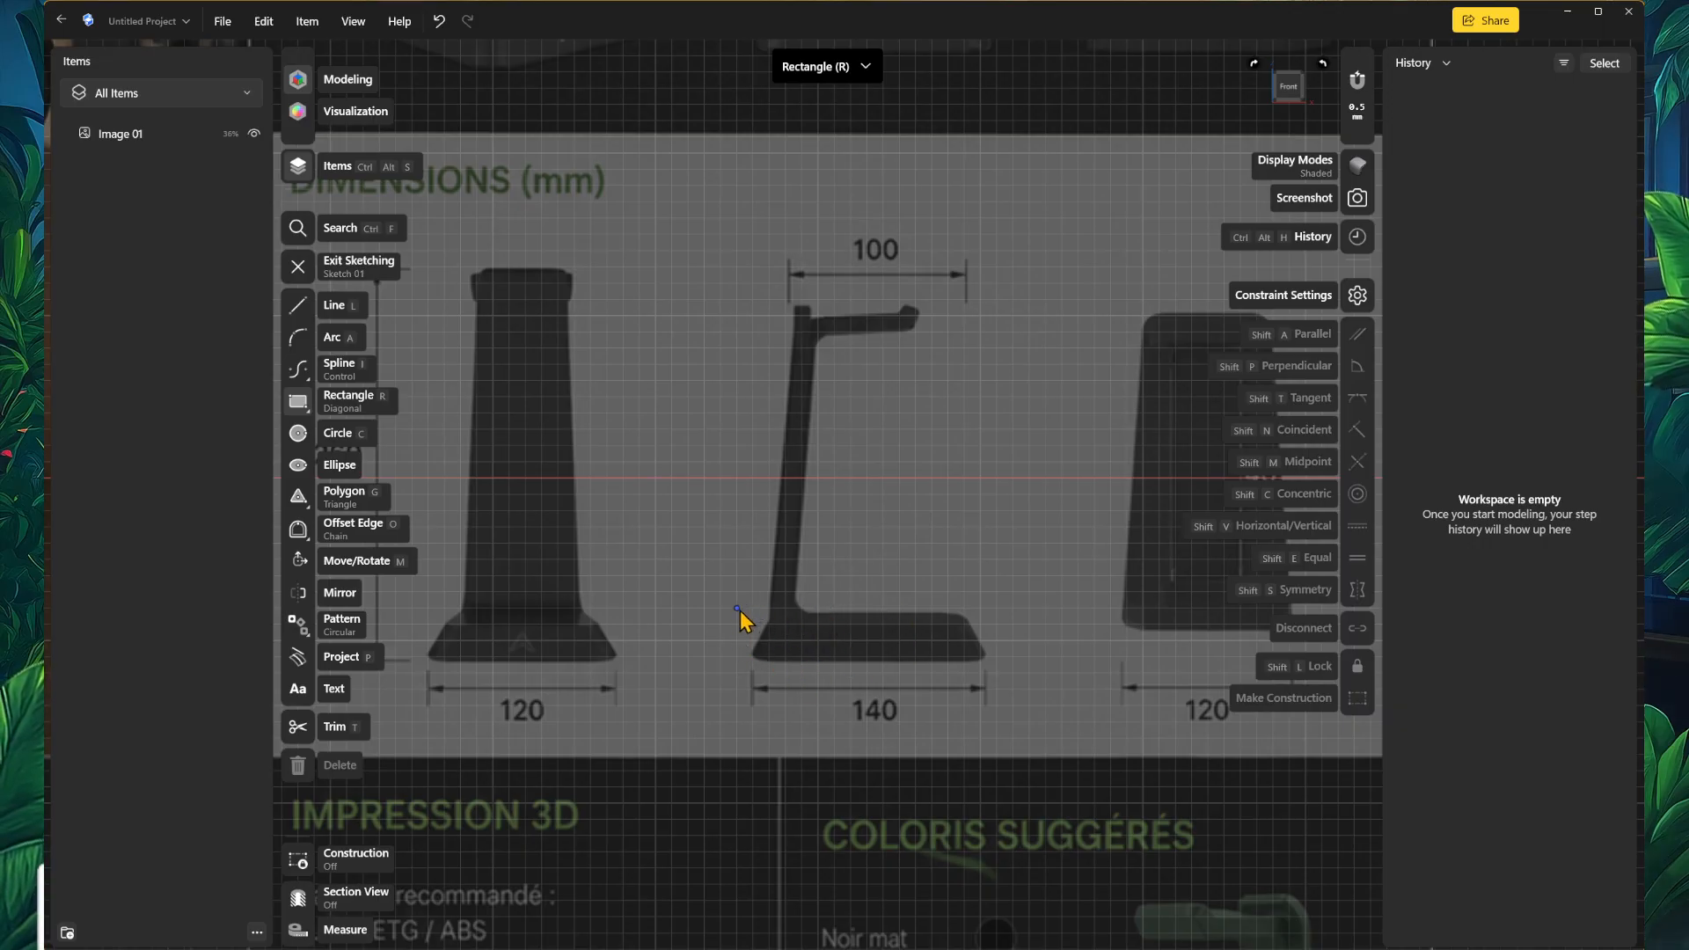
click(1362, 84)
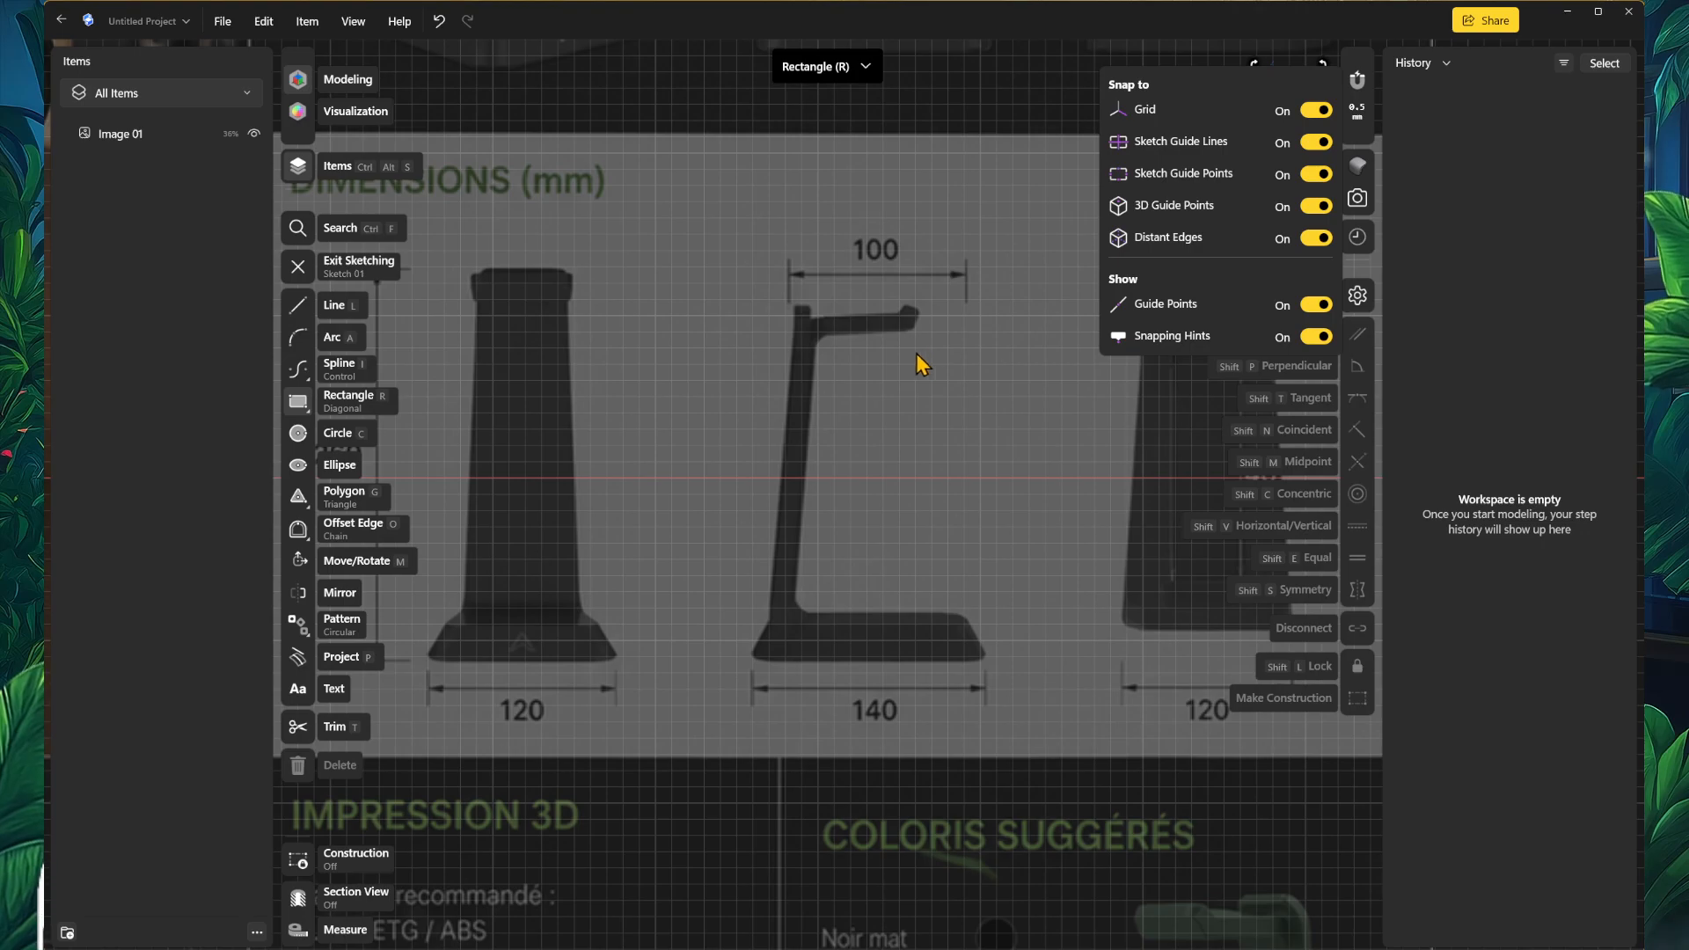
scroll(912, 558, down, 2)
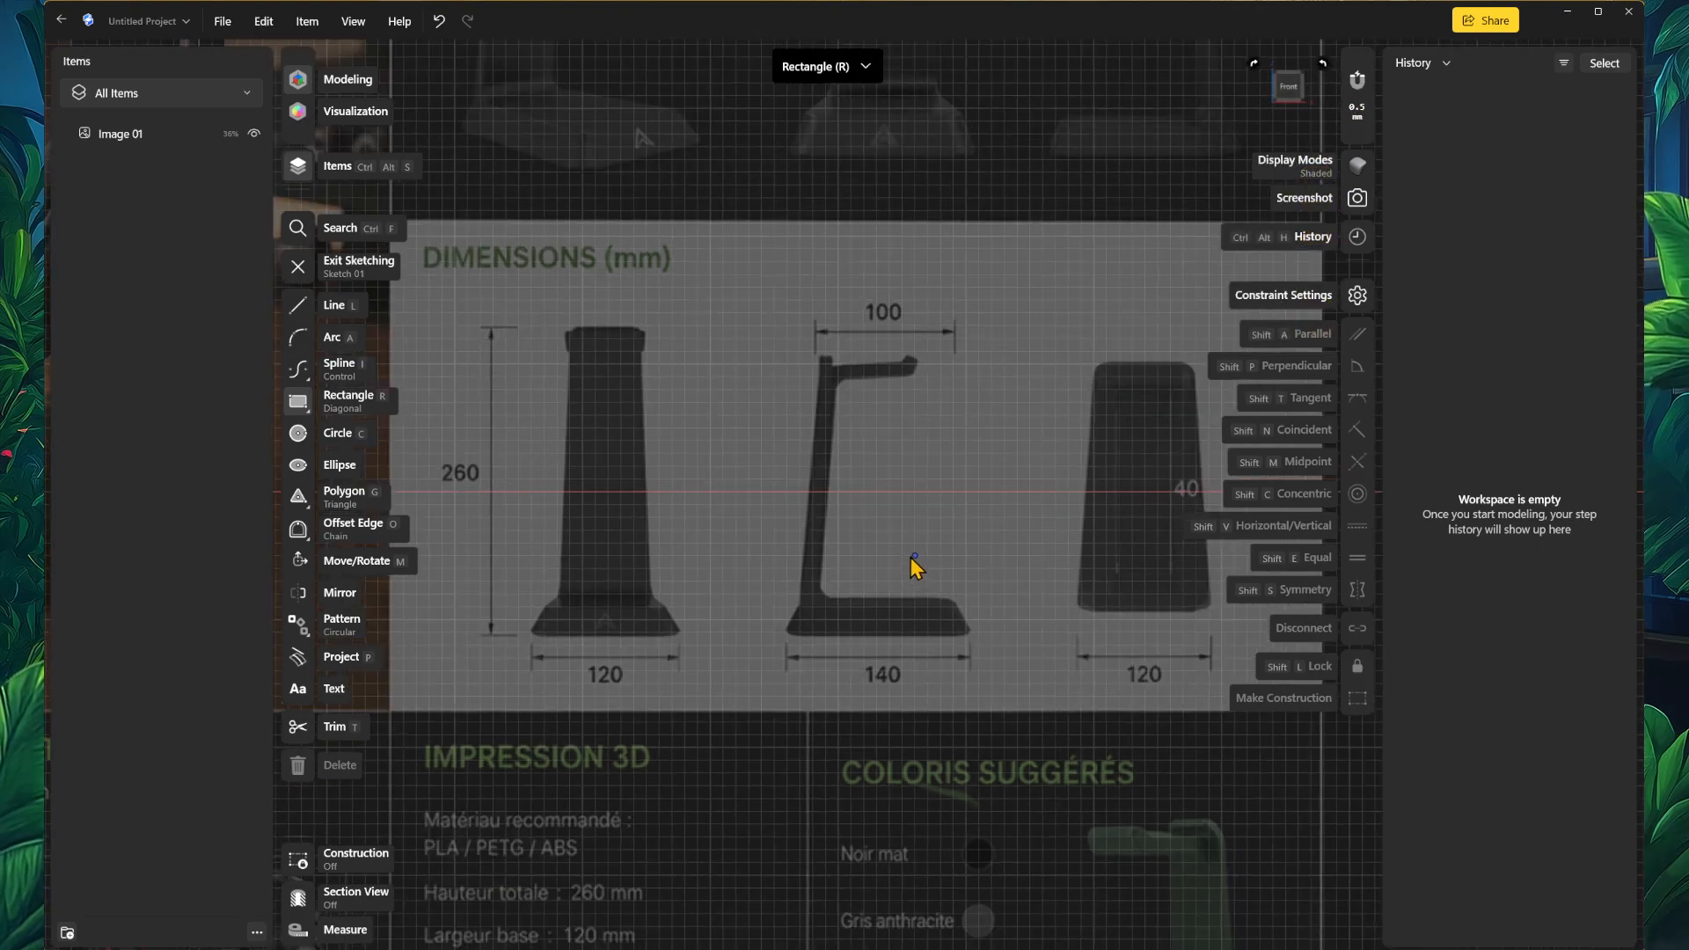
scroll(957, 565, down, 2)
scroll(943, 529, up, 2)
middle_drag(946, 526, 409, 495)
middle_drag(610, 499, 747, 546)
scroll(688, 642, up, 1)
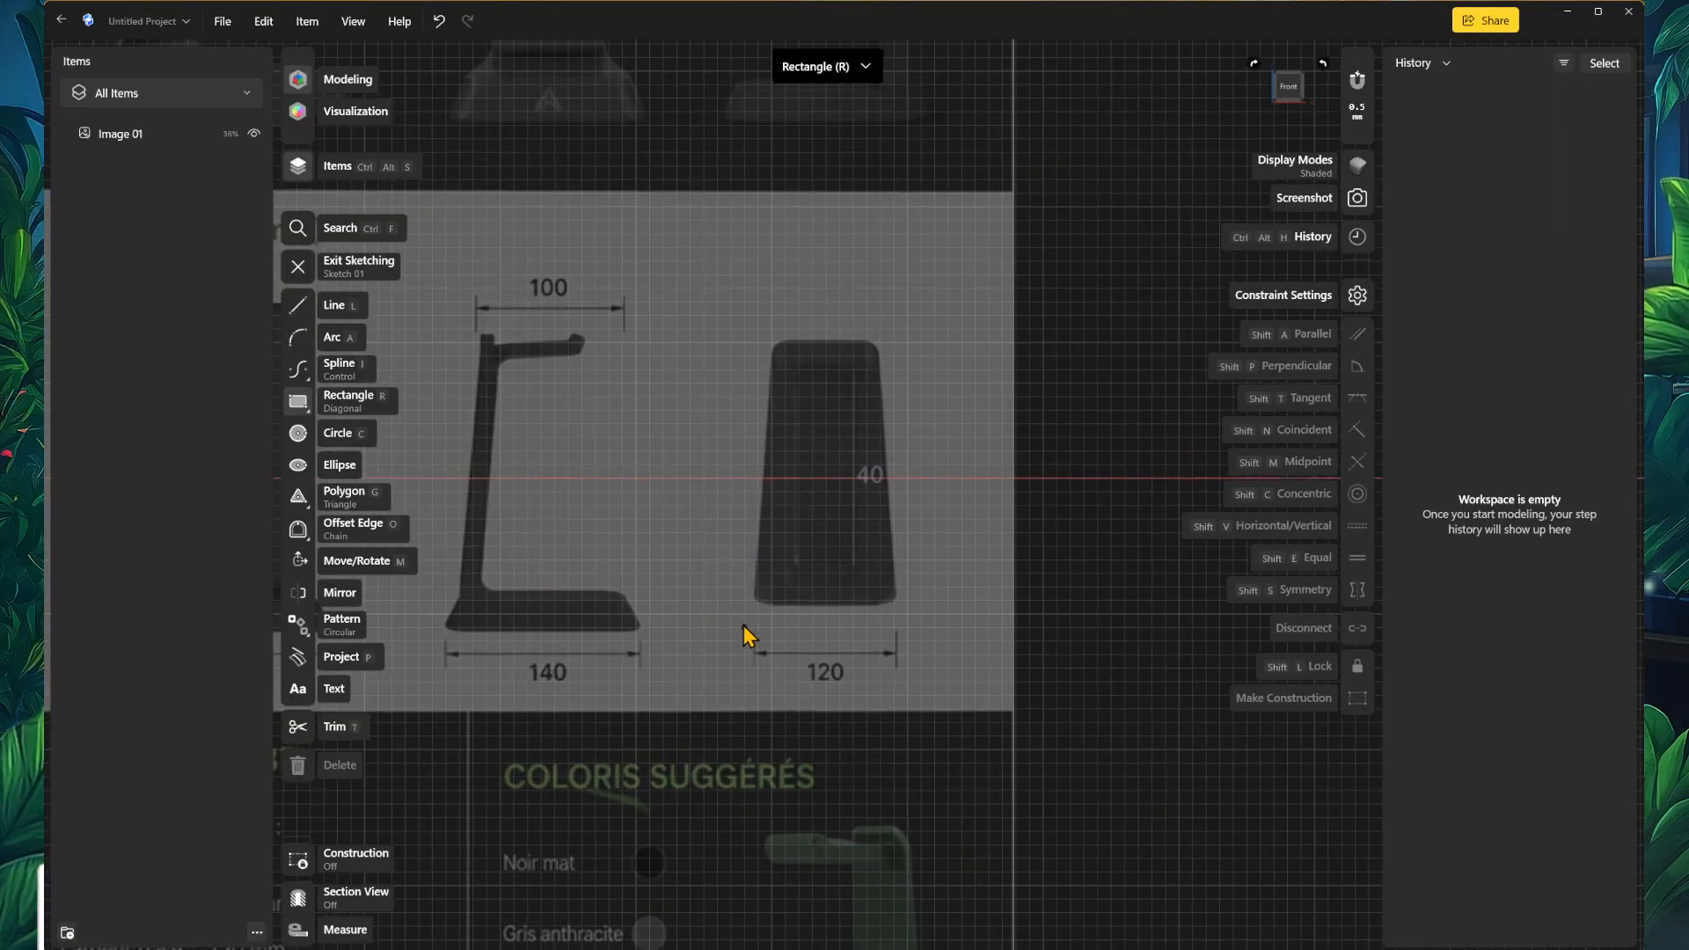
middle_drag(779, 631, 767, 626)
scroll(765, 622, up, 2)
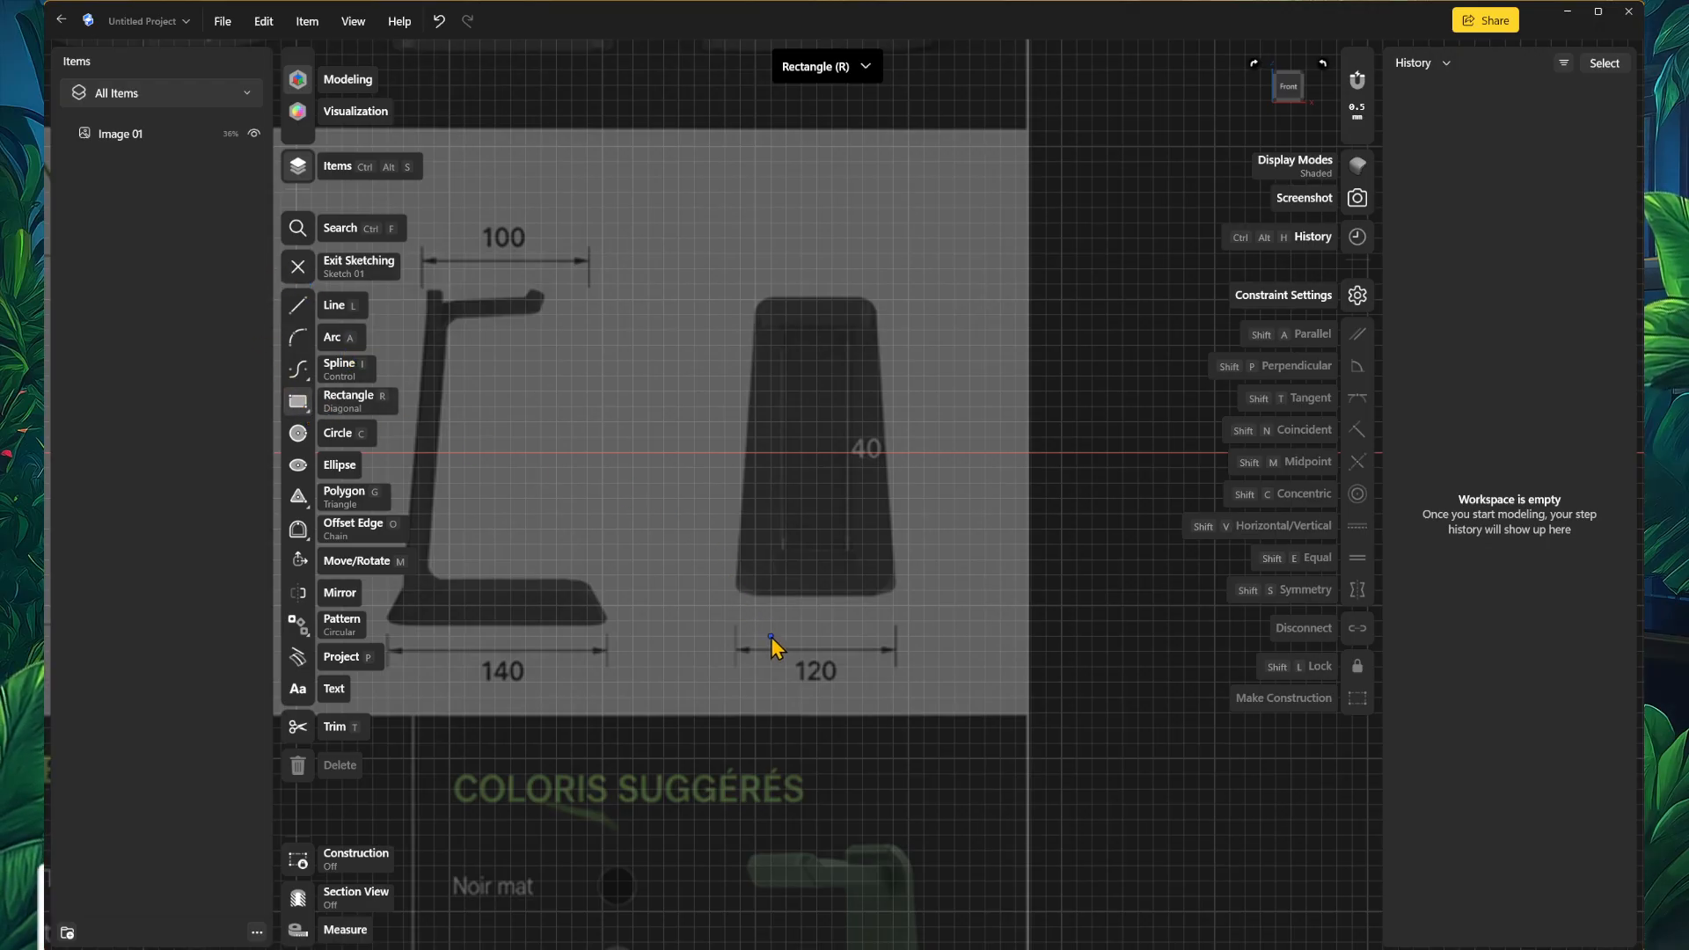
click(741, 605)
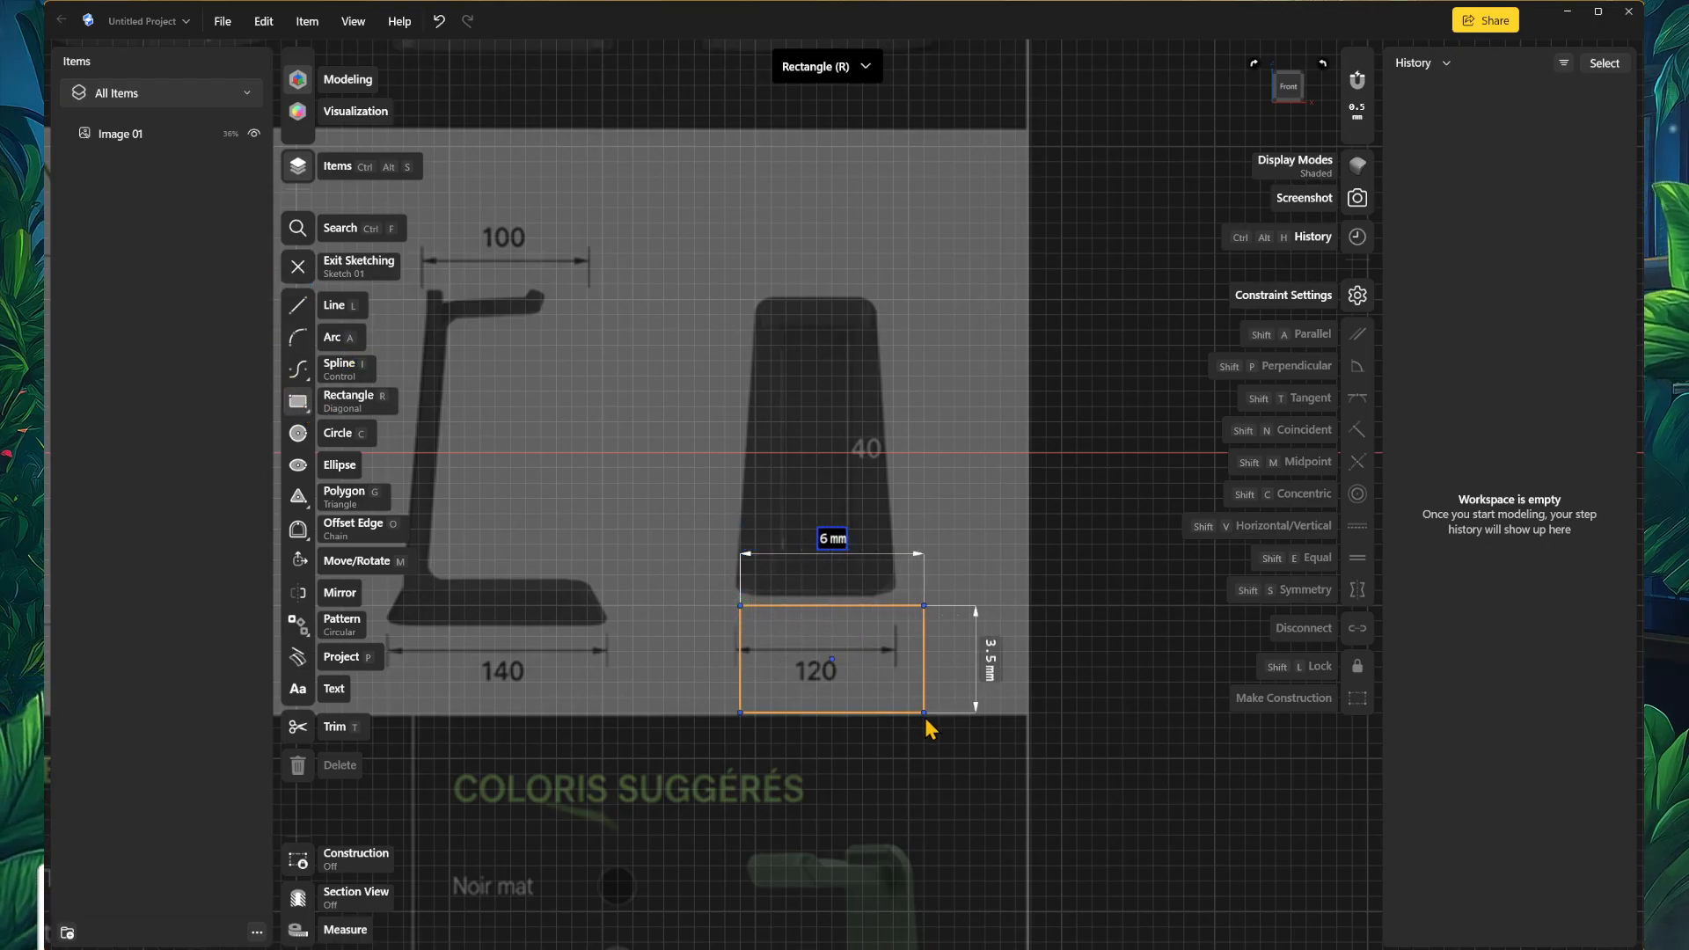
text(8)
key(Tab)
text(3)
key(Return)
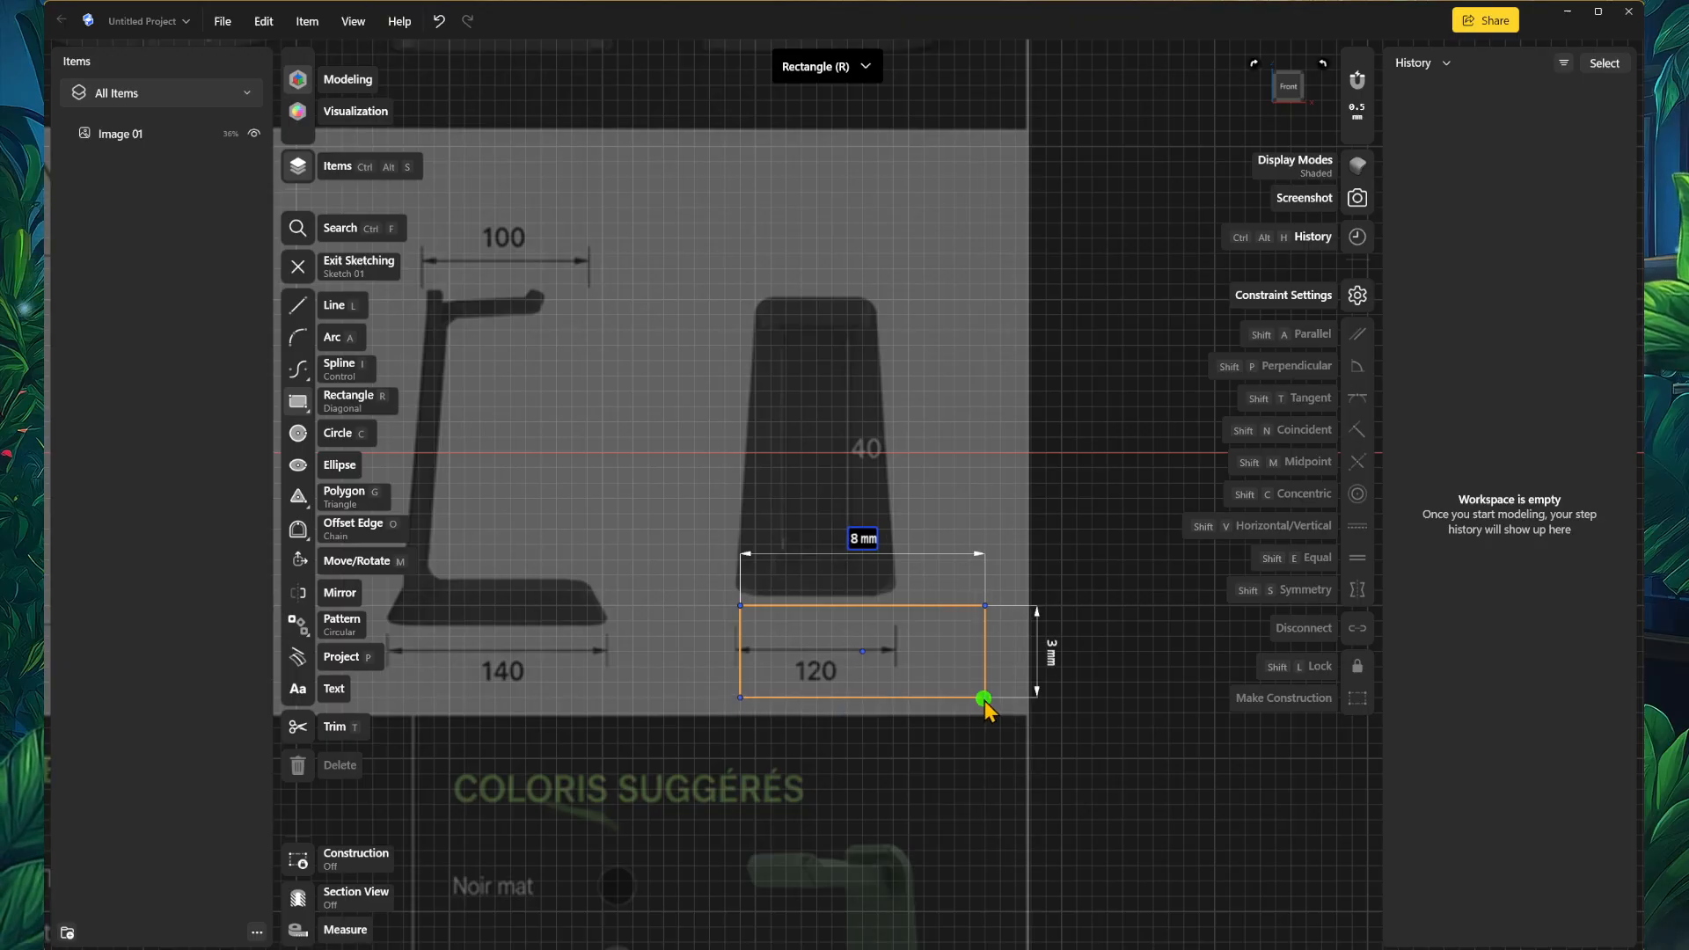
middle_drag(1020, 517, 1019, 562)
right_click(1094, 455)
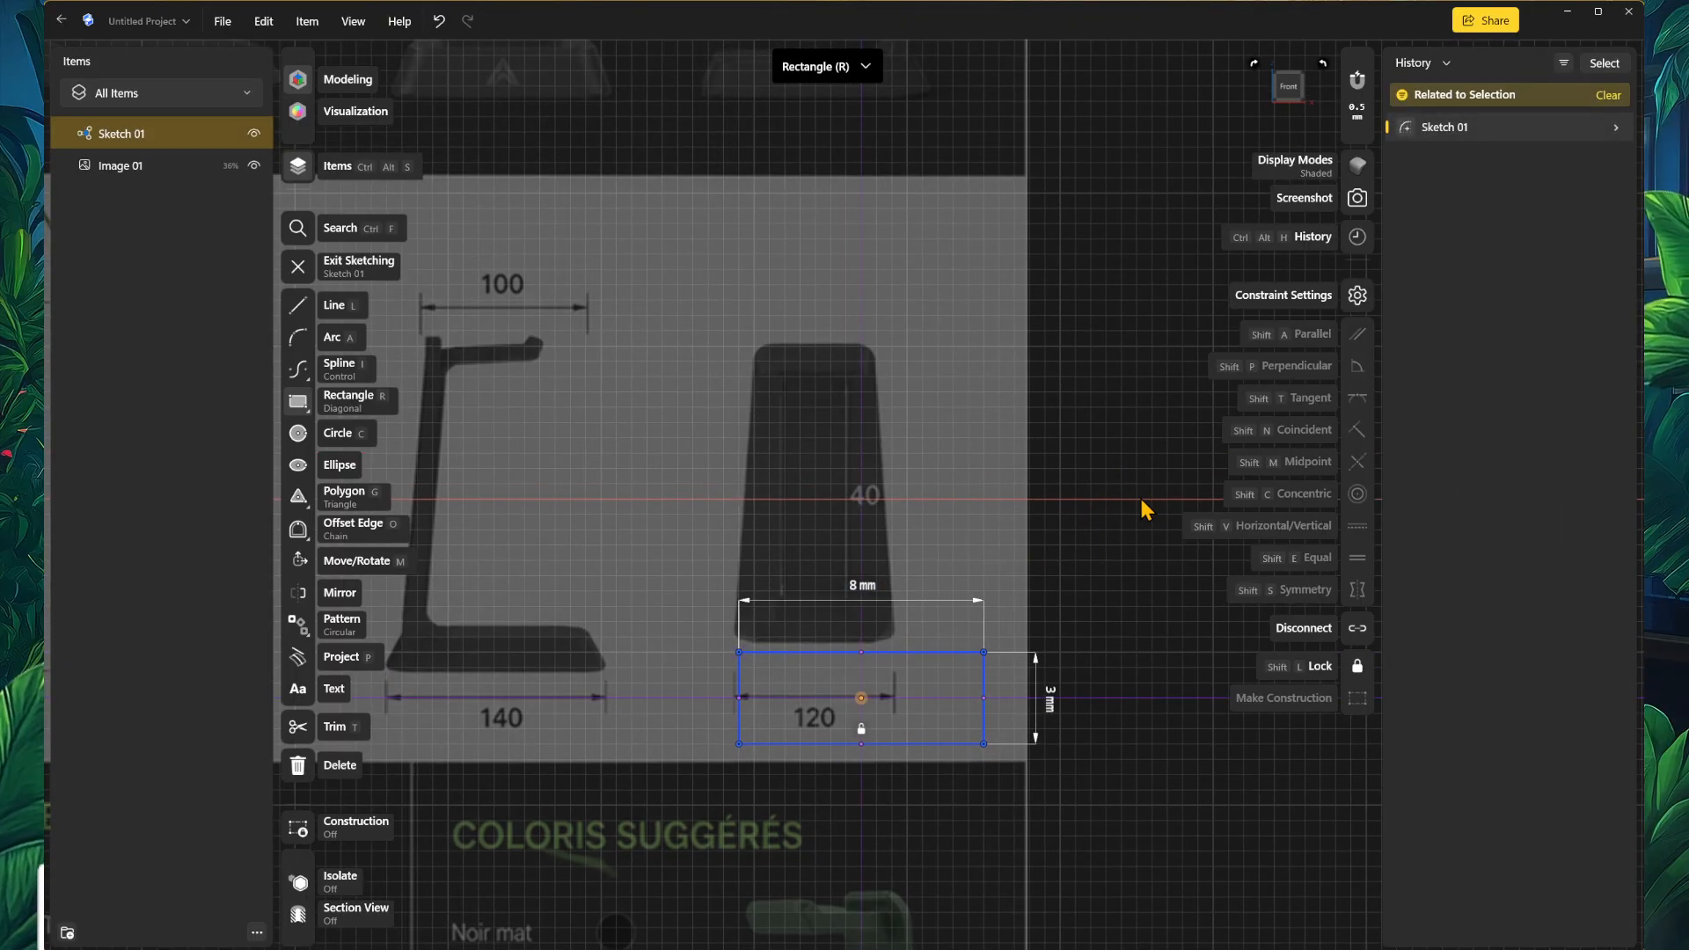
Step: Finish the rectangle, deselect it and lower the reference image's opacity to 11%
key(Escape)
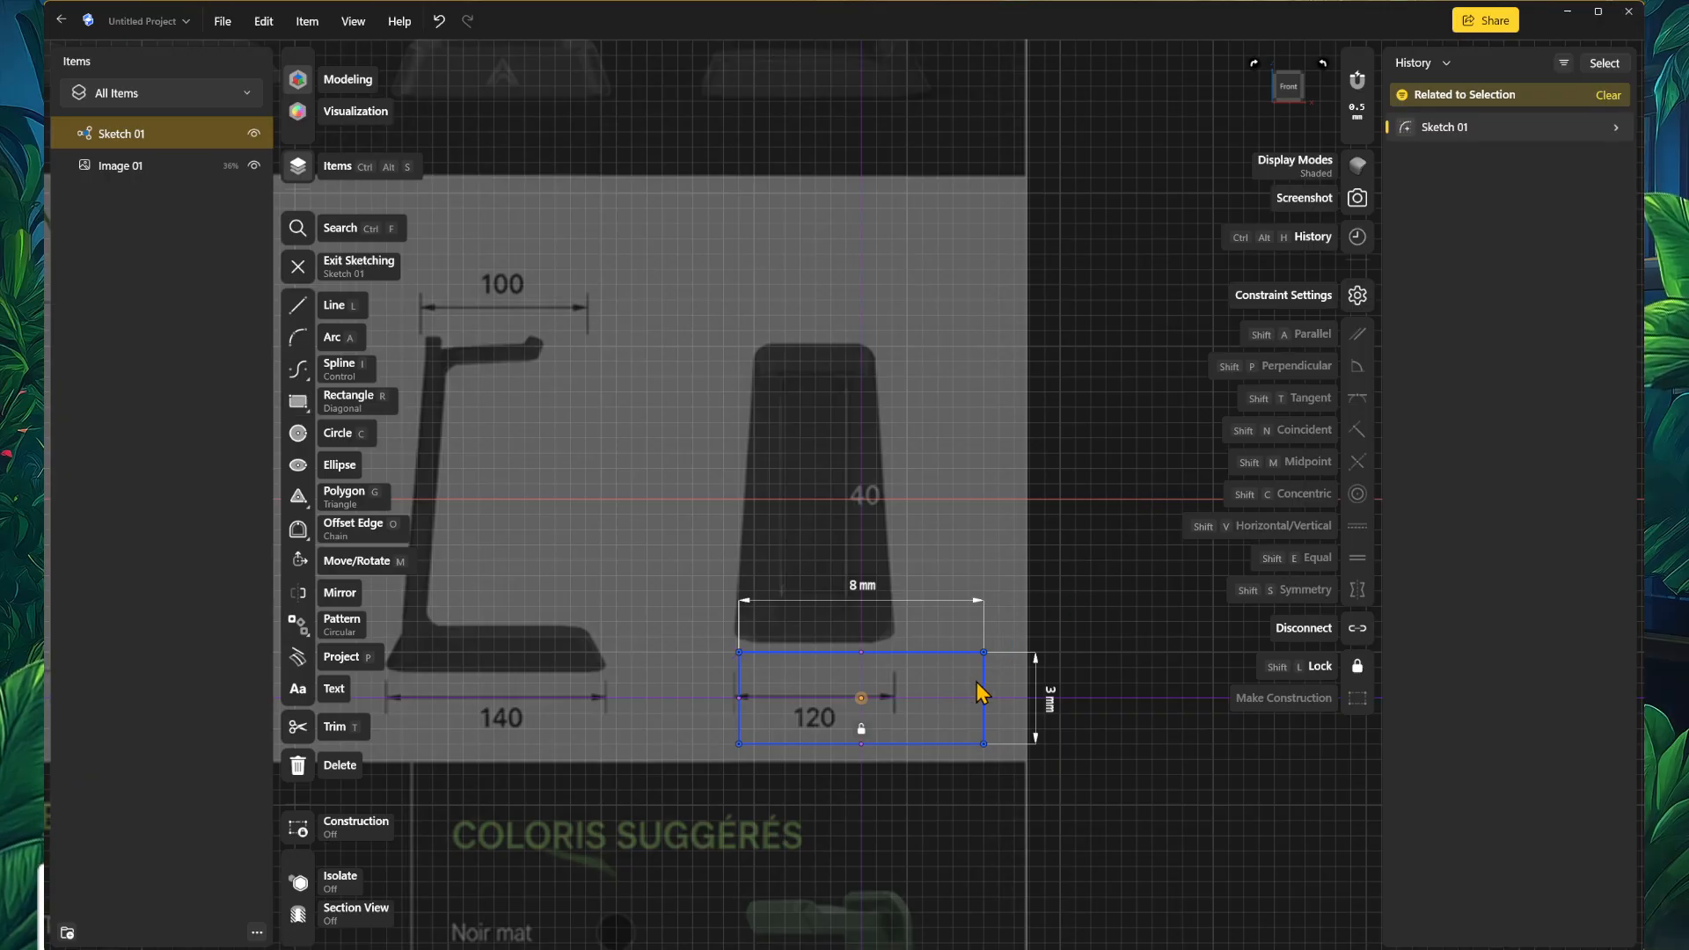
click(1092, 726)
scroll(1064, 831, up, 1)
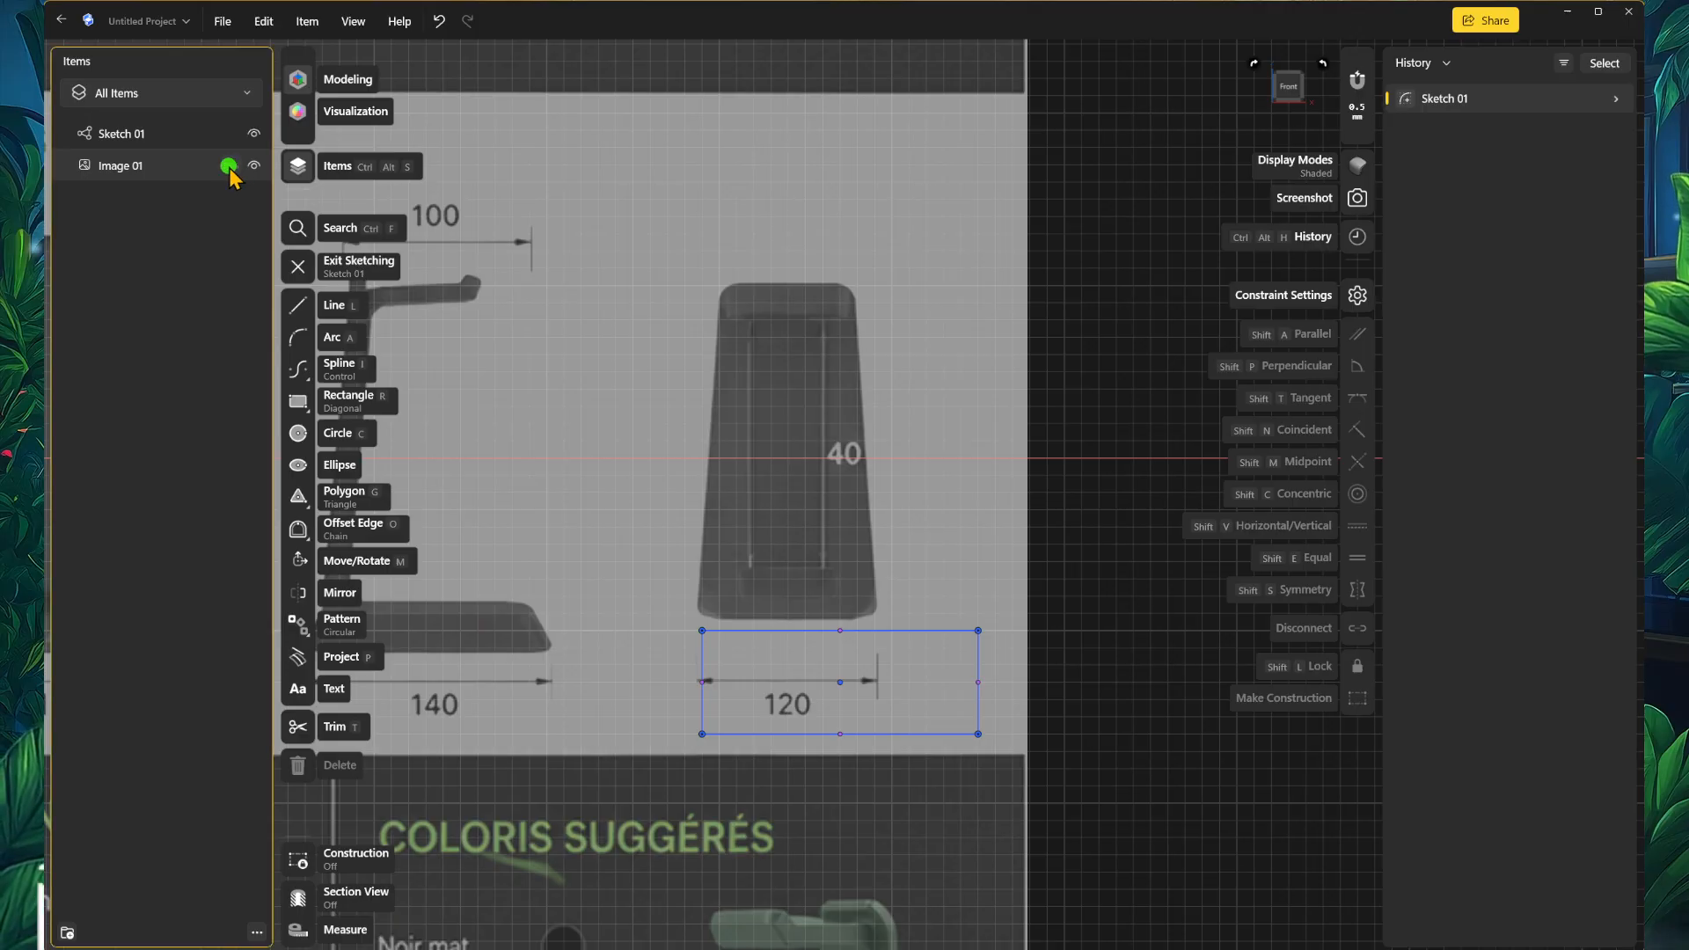
click(230, 165)
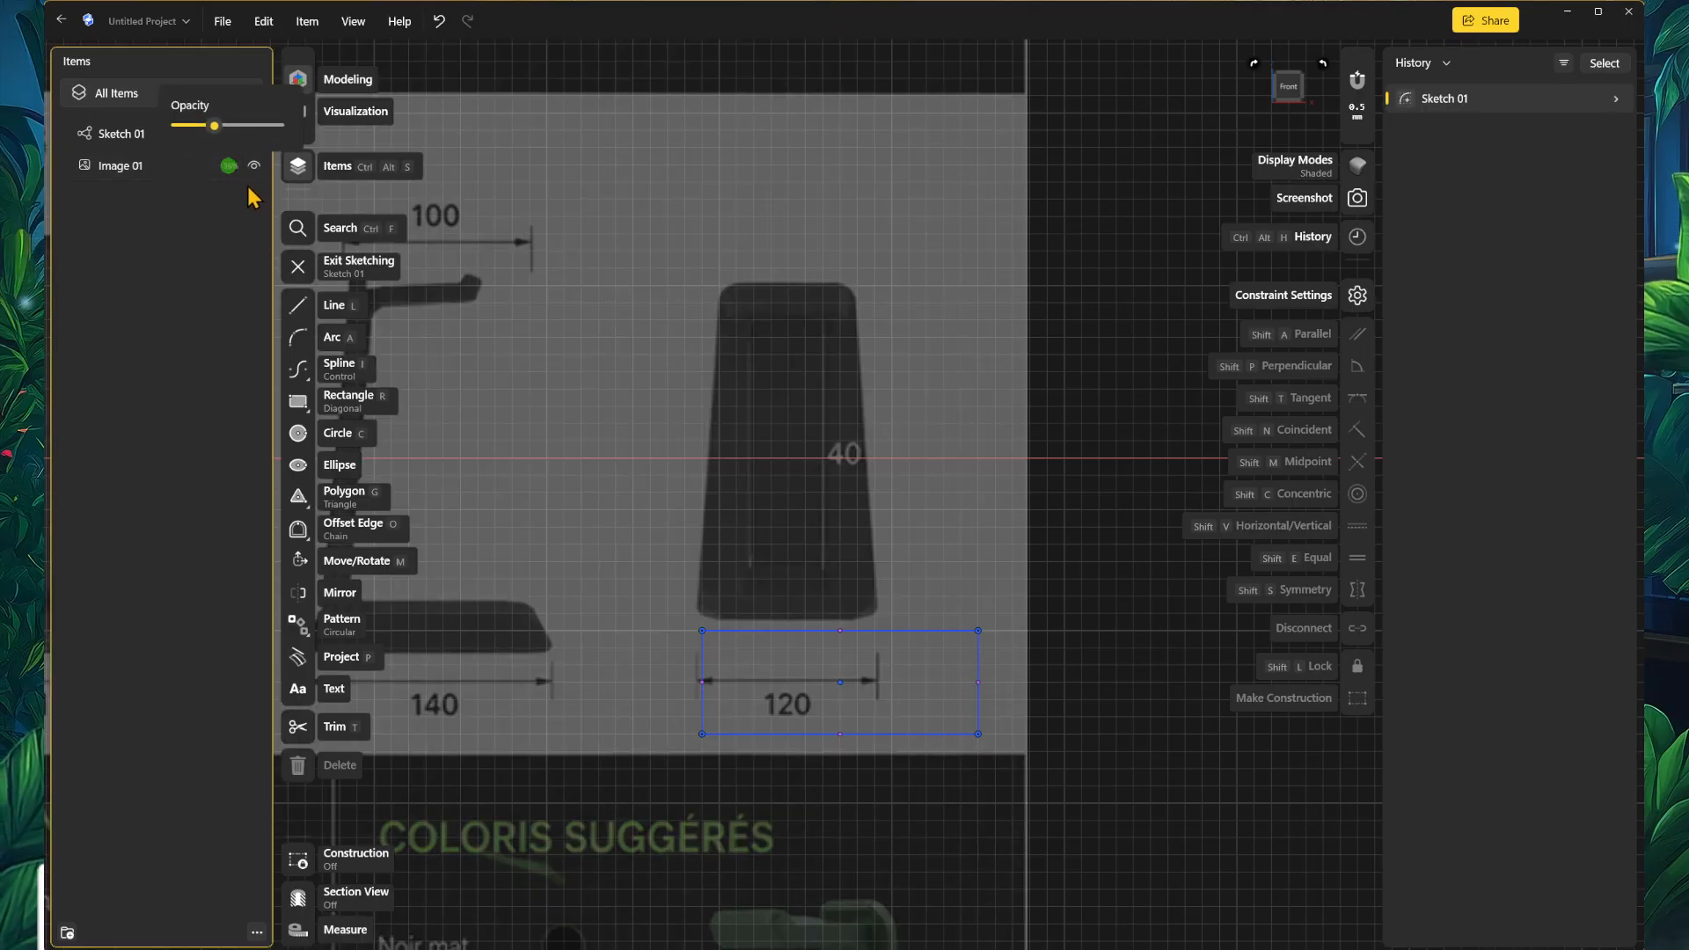
drag(217, 132, 189, 129)
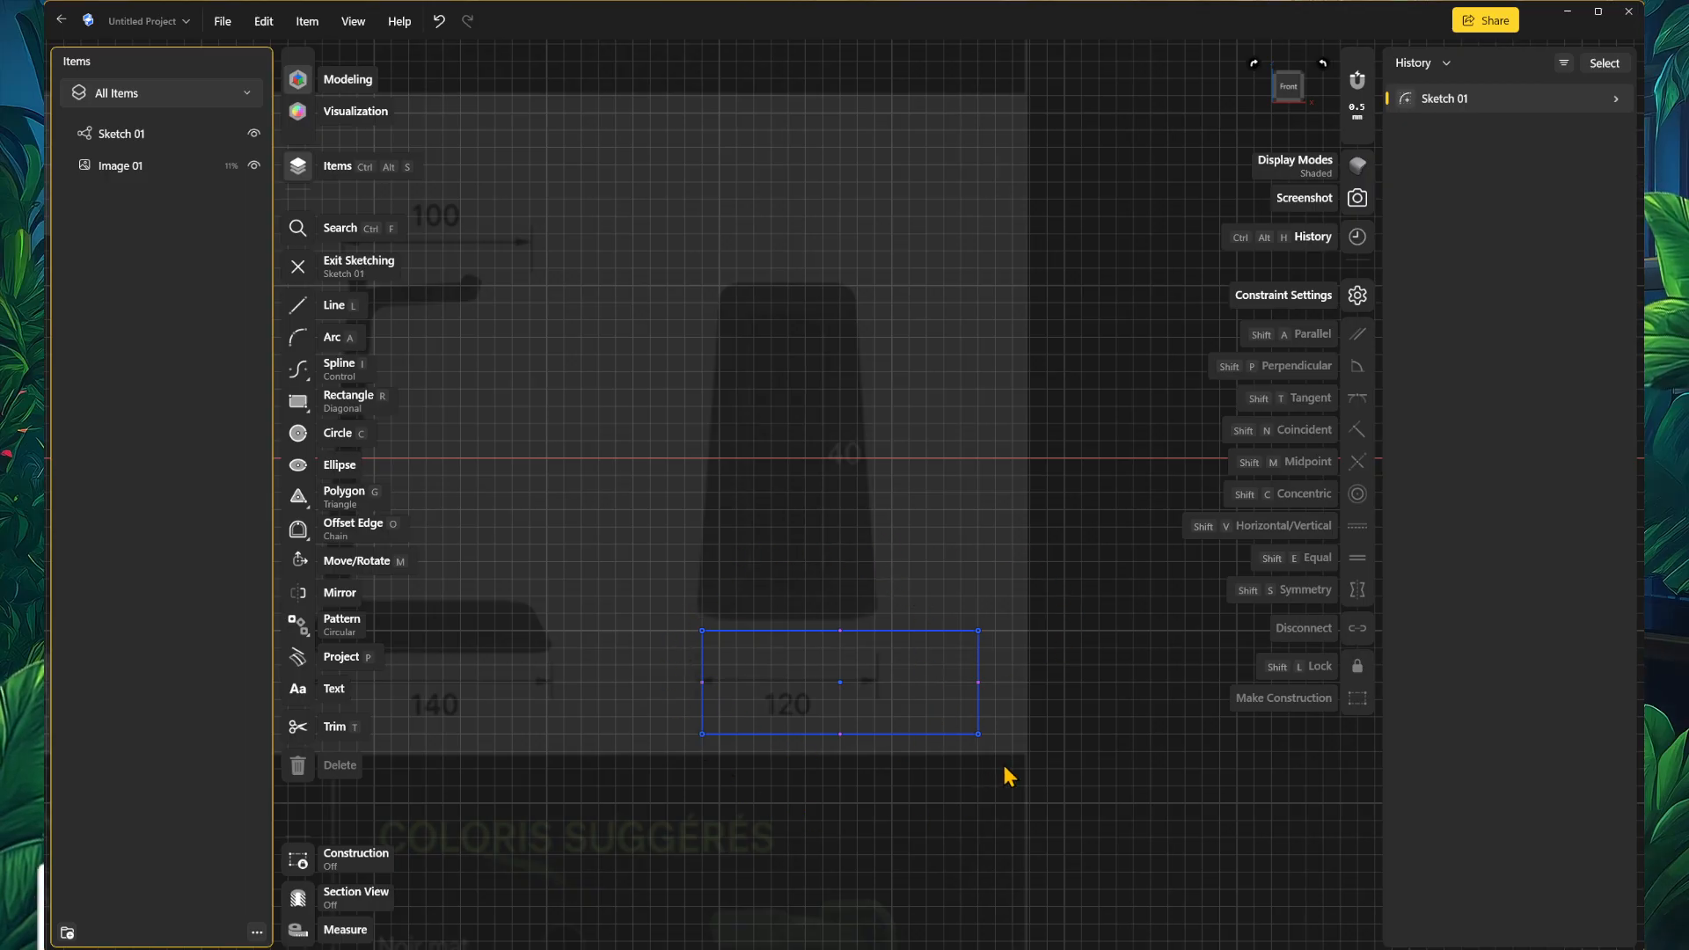
Step: Set the width of the rectangle below the tapered view to 140 mm
click(941, 632)
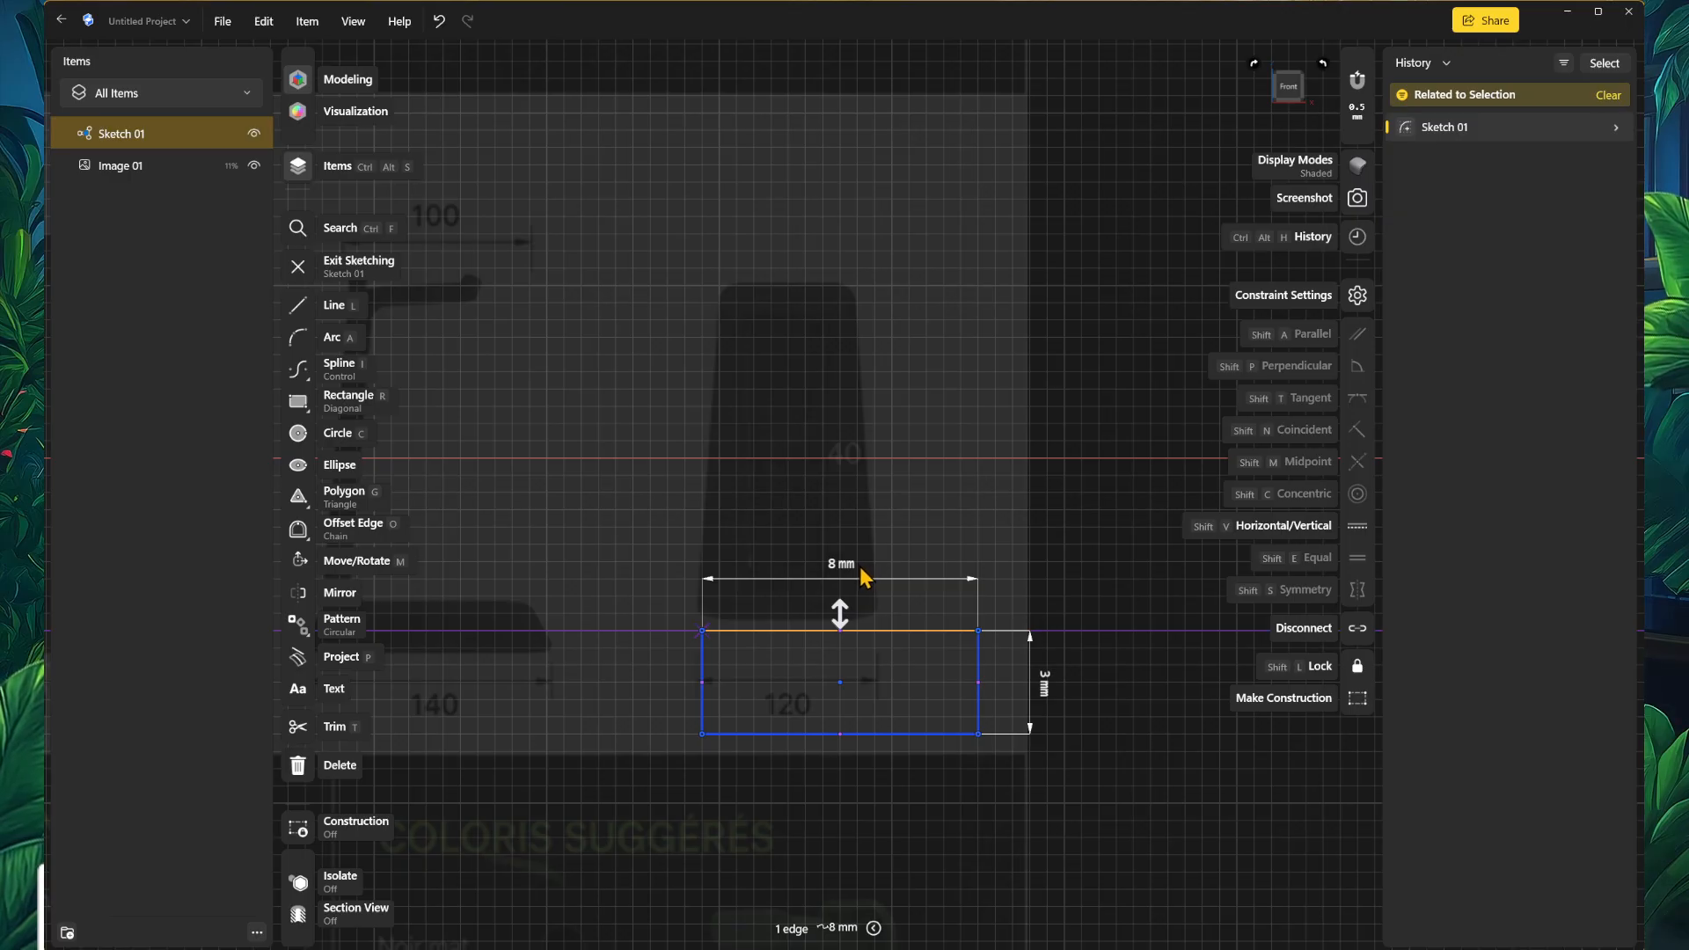
mouse_move(672, 637)
middle_down()
mouse_move(629, 637)
mouse_move(833, 641)
mouse_move(671, 632)
middle_up()
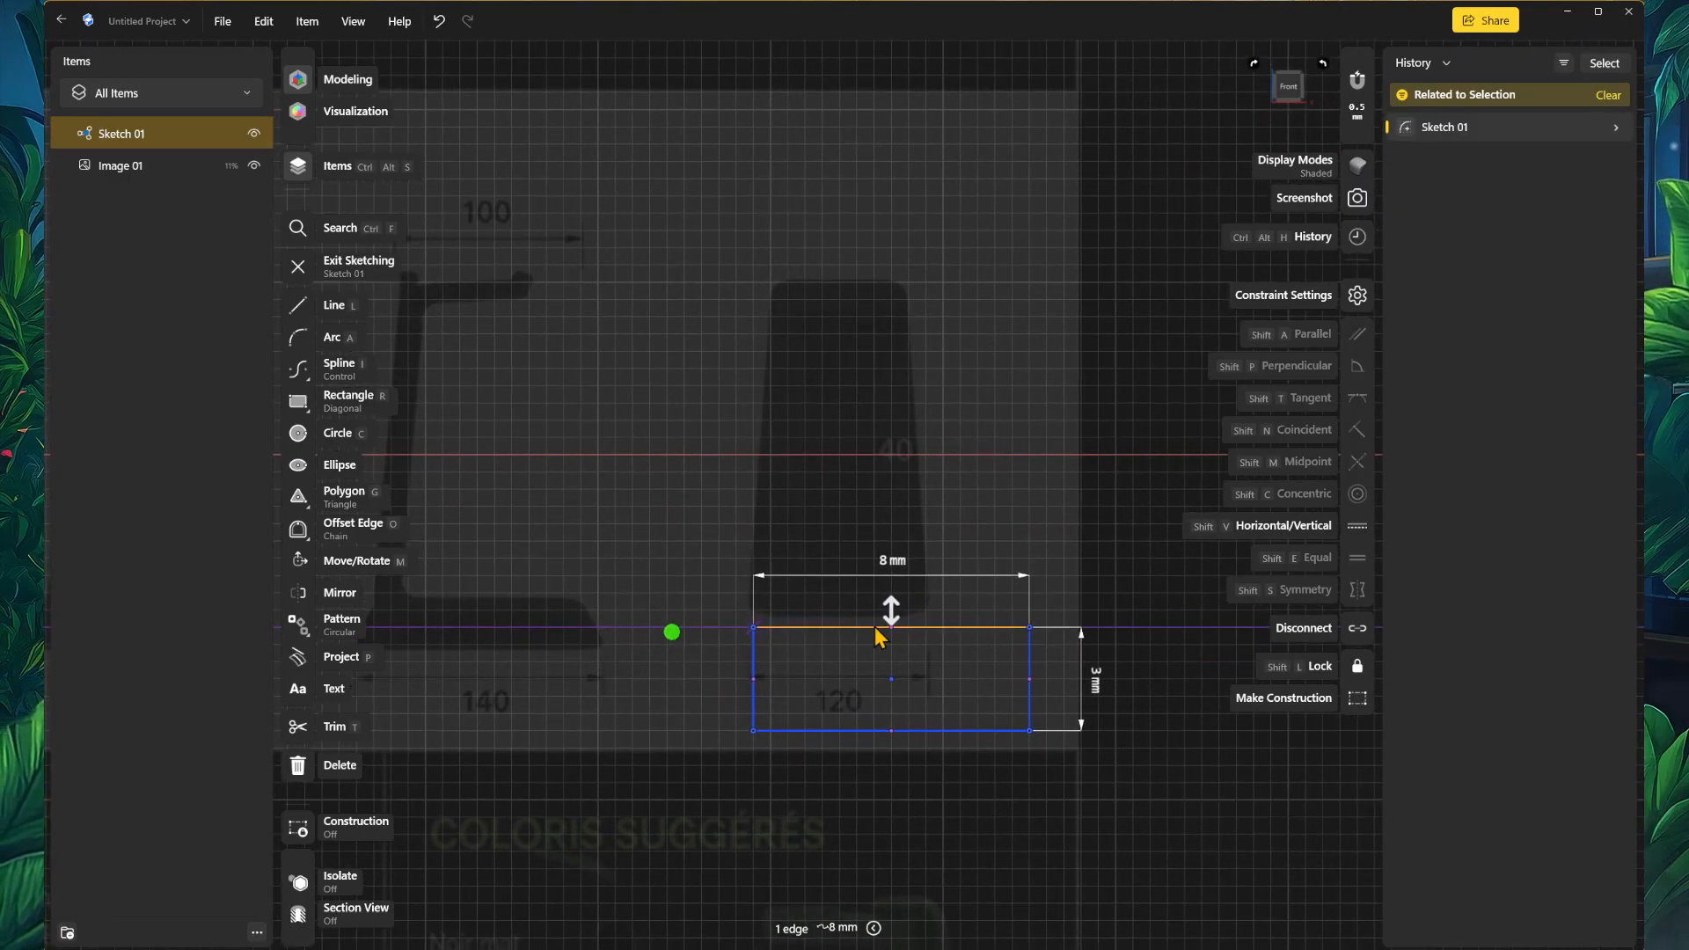
click(902, 563)
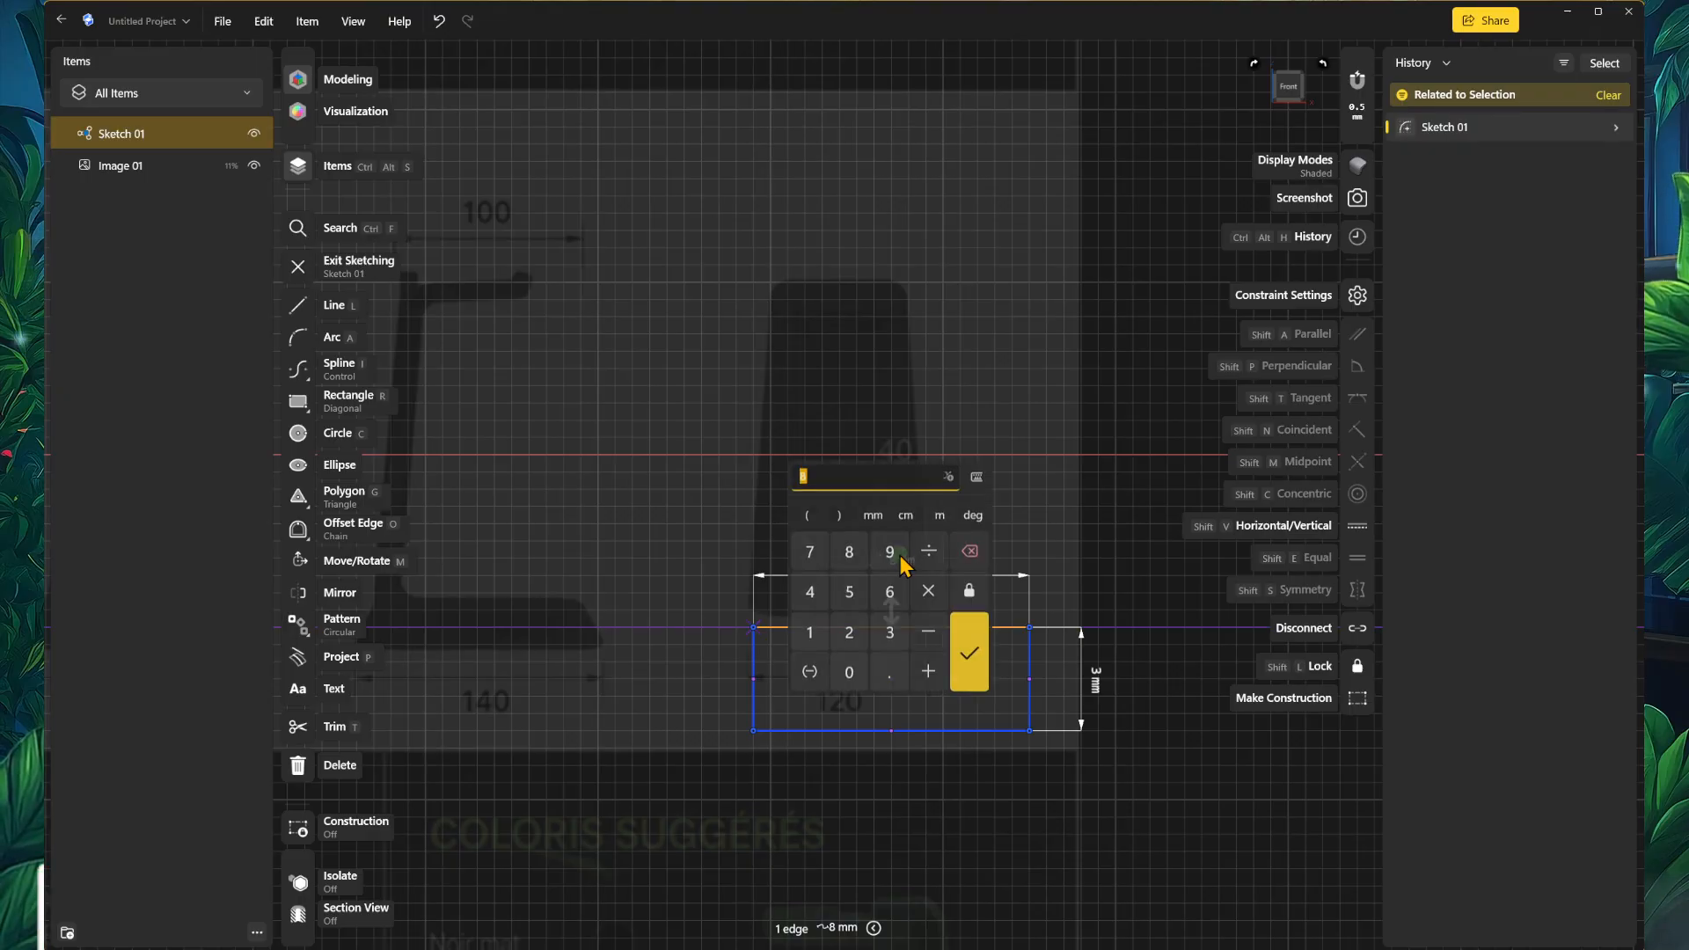
click(810, 630)
click(810, 590)
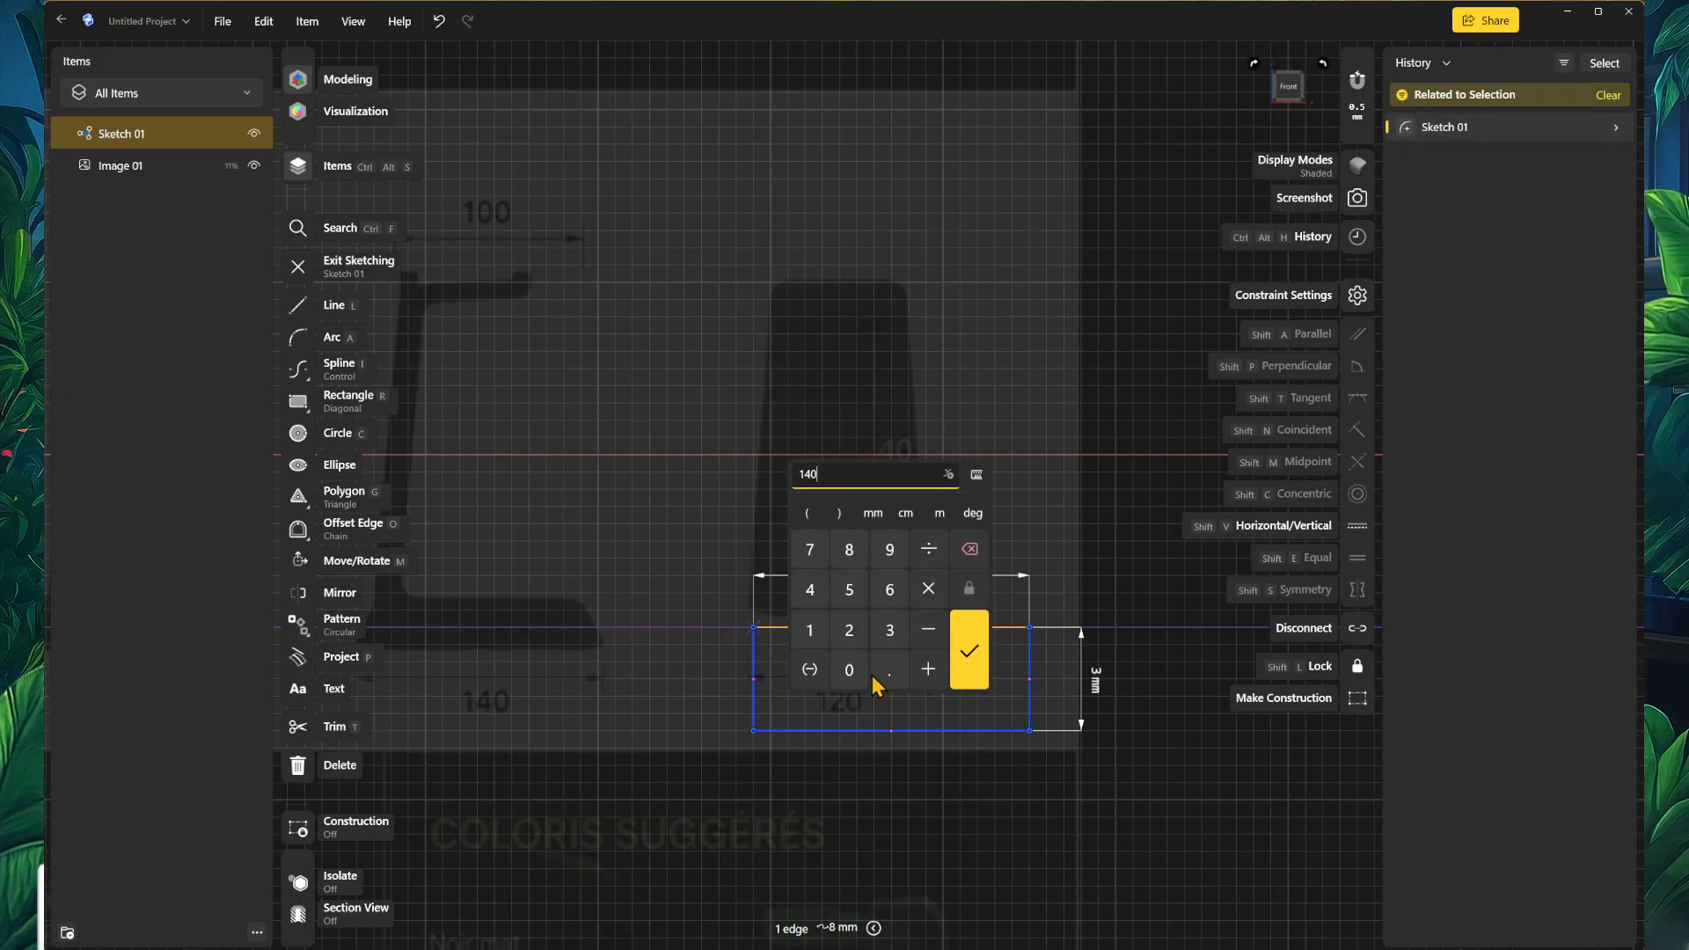
click(970, 650)
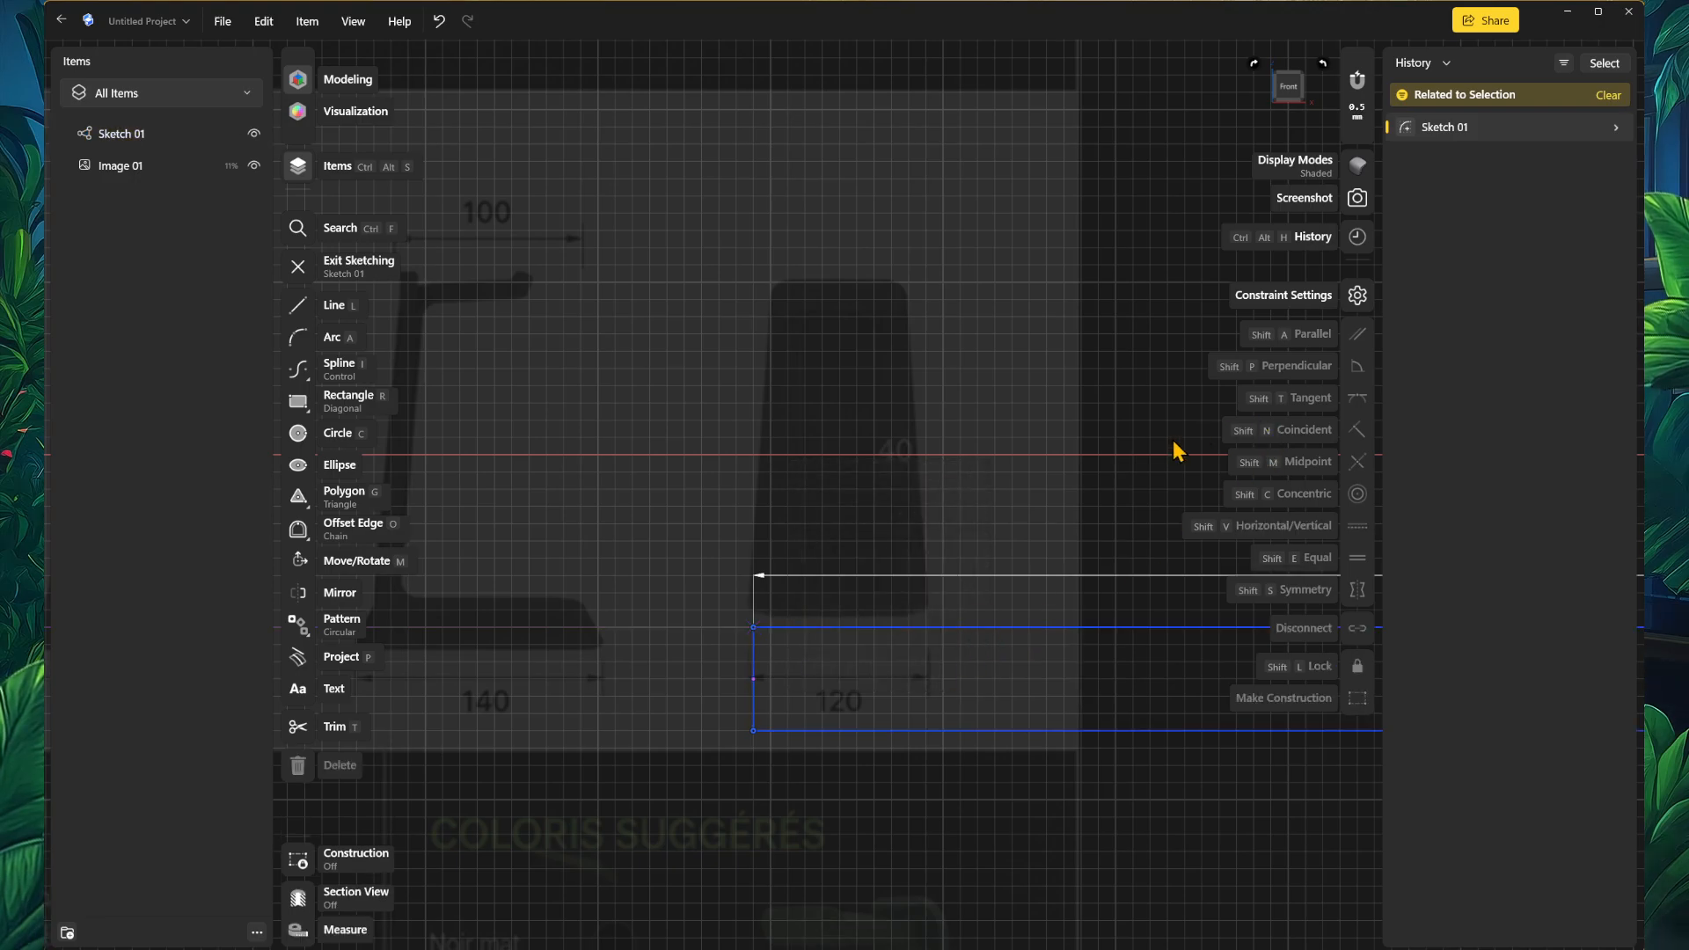
scroll(1105, 743, down, 5)
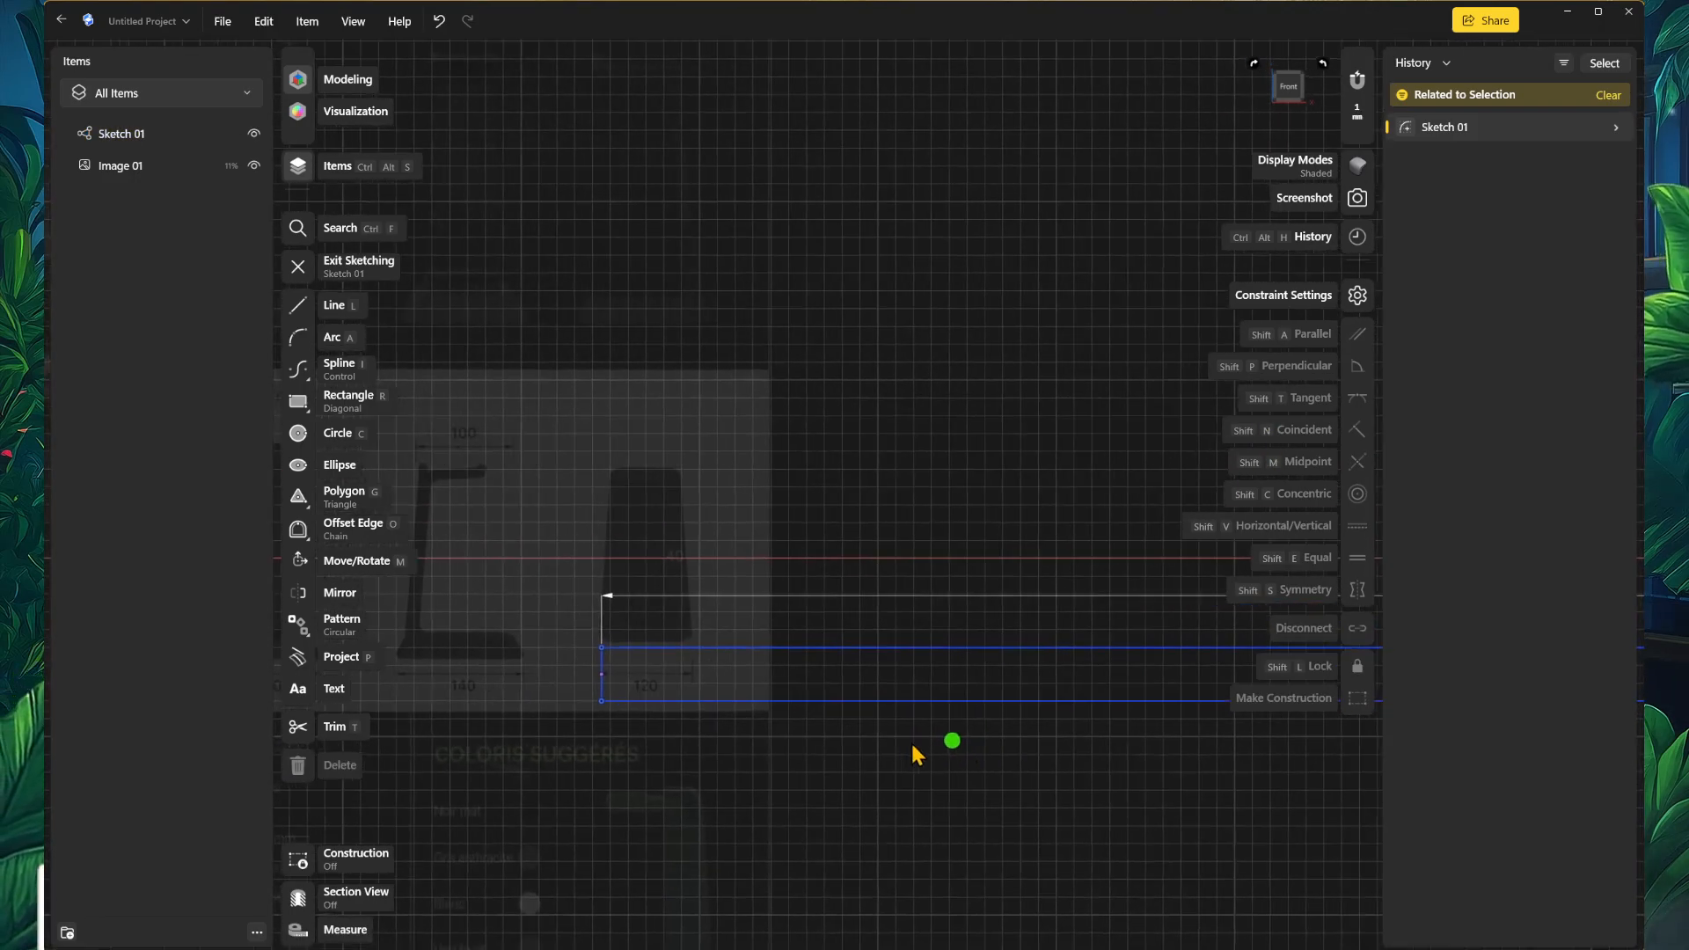
scroll(936, 745, down, 6)
scroll(1179, 749, down, 3)
mouse_move(1151, 758)
middle_down()
mouse_move(901, 739)
mouse_move(942, 791)
mouse_move(985, 792)
middle_up()
scroll(923, 744, down, 3)
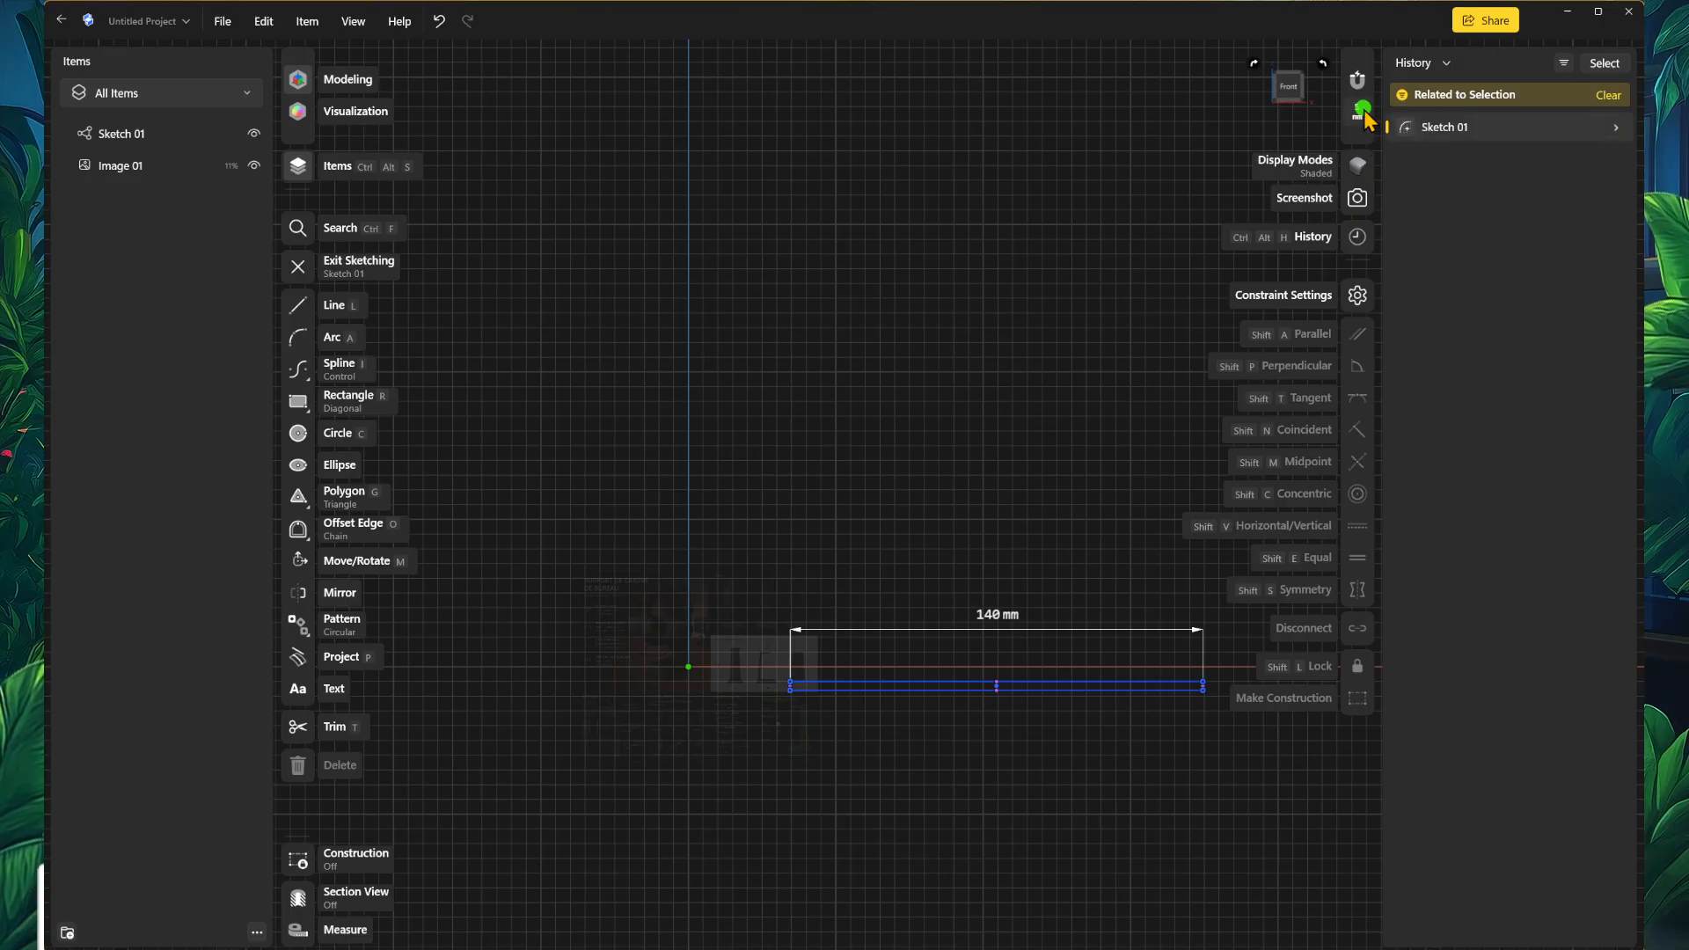
click(1363, 112)
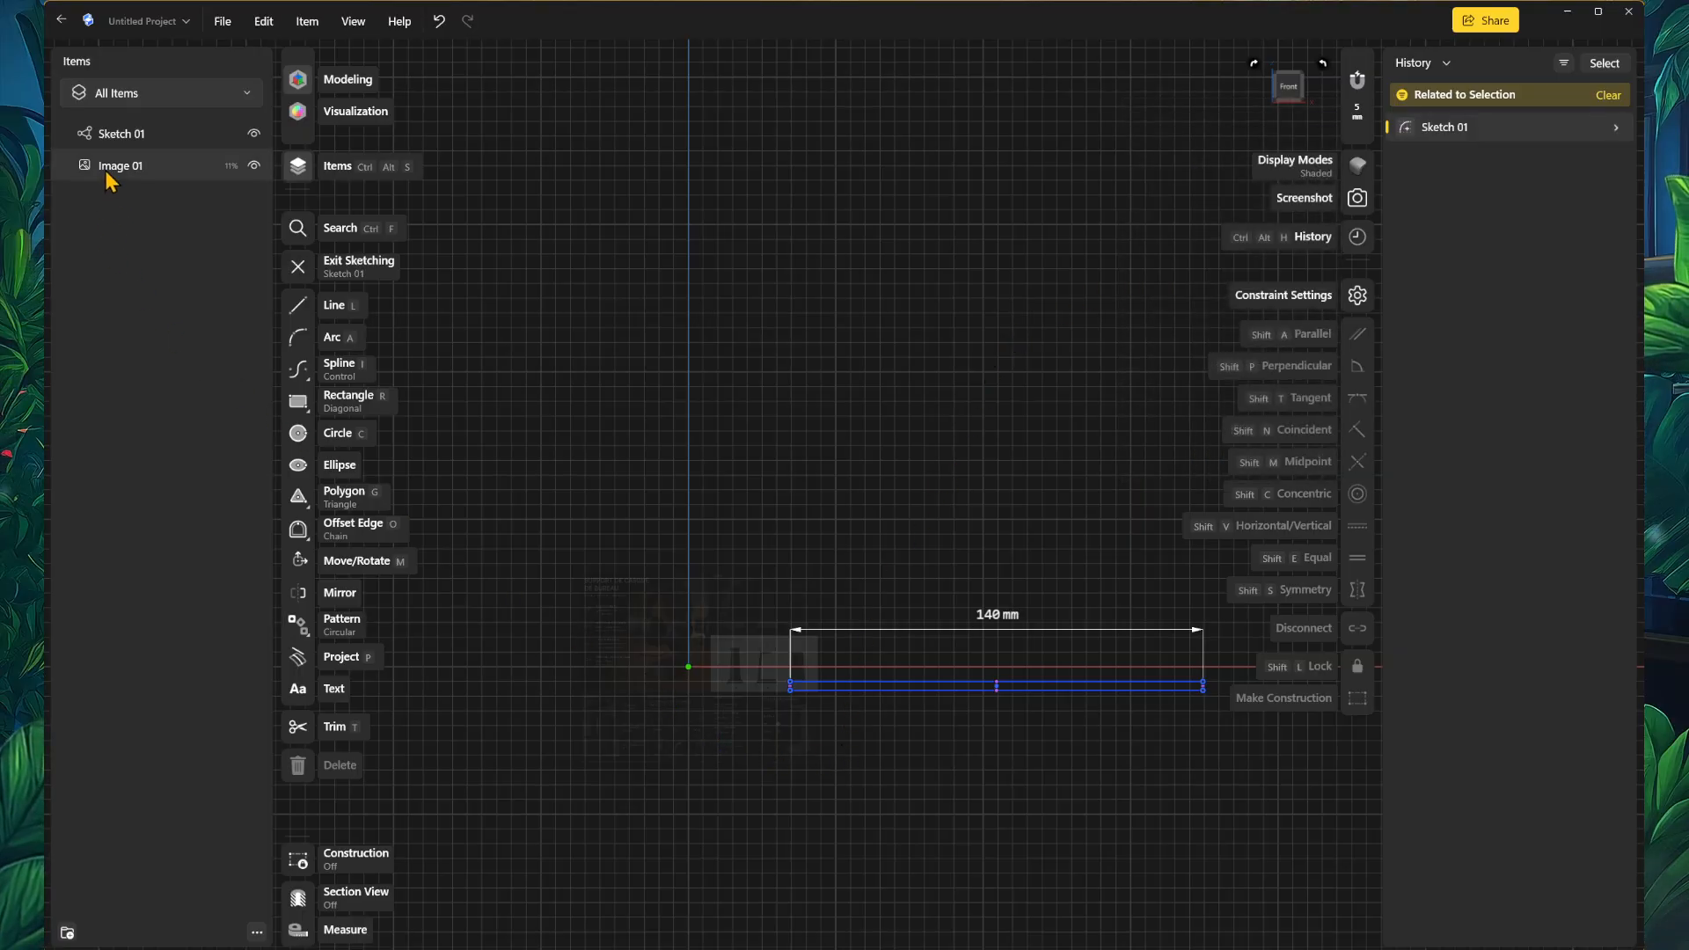
Step: Move the reference image away from the 140 mm rectangle and scale it up about 19.72 times
click(139, 167)
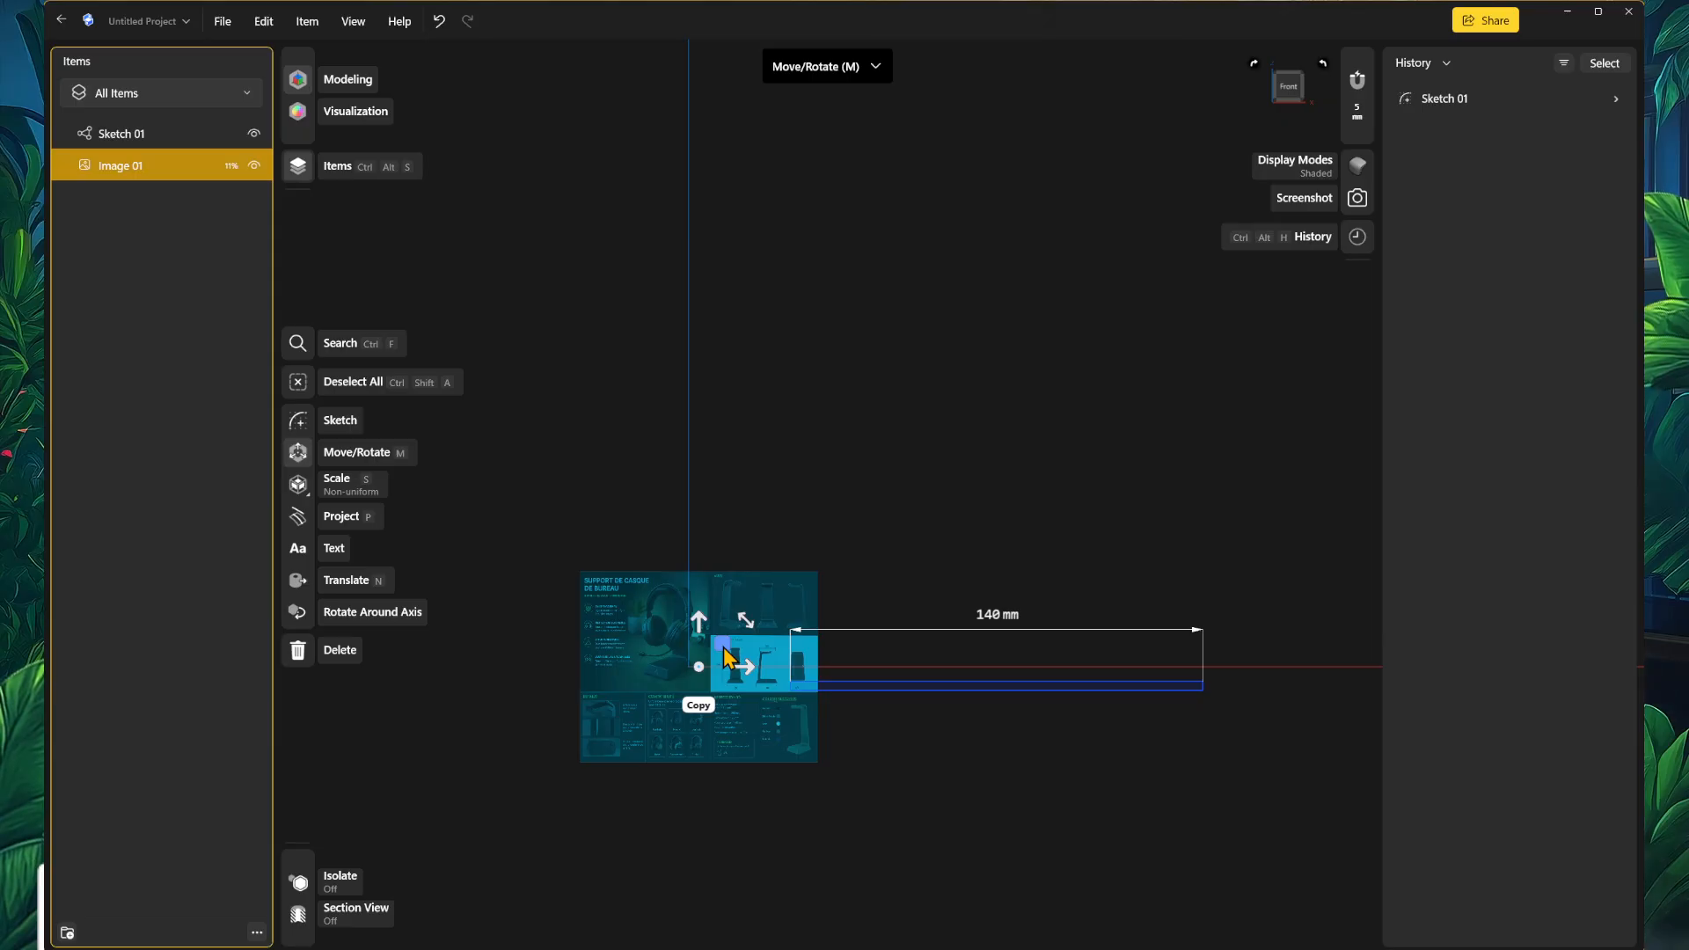
drag(723, 647, 644, 628)
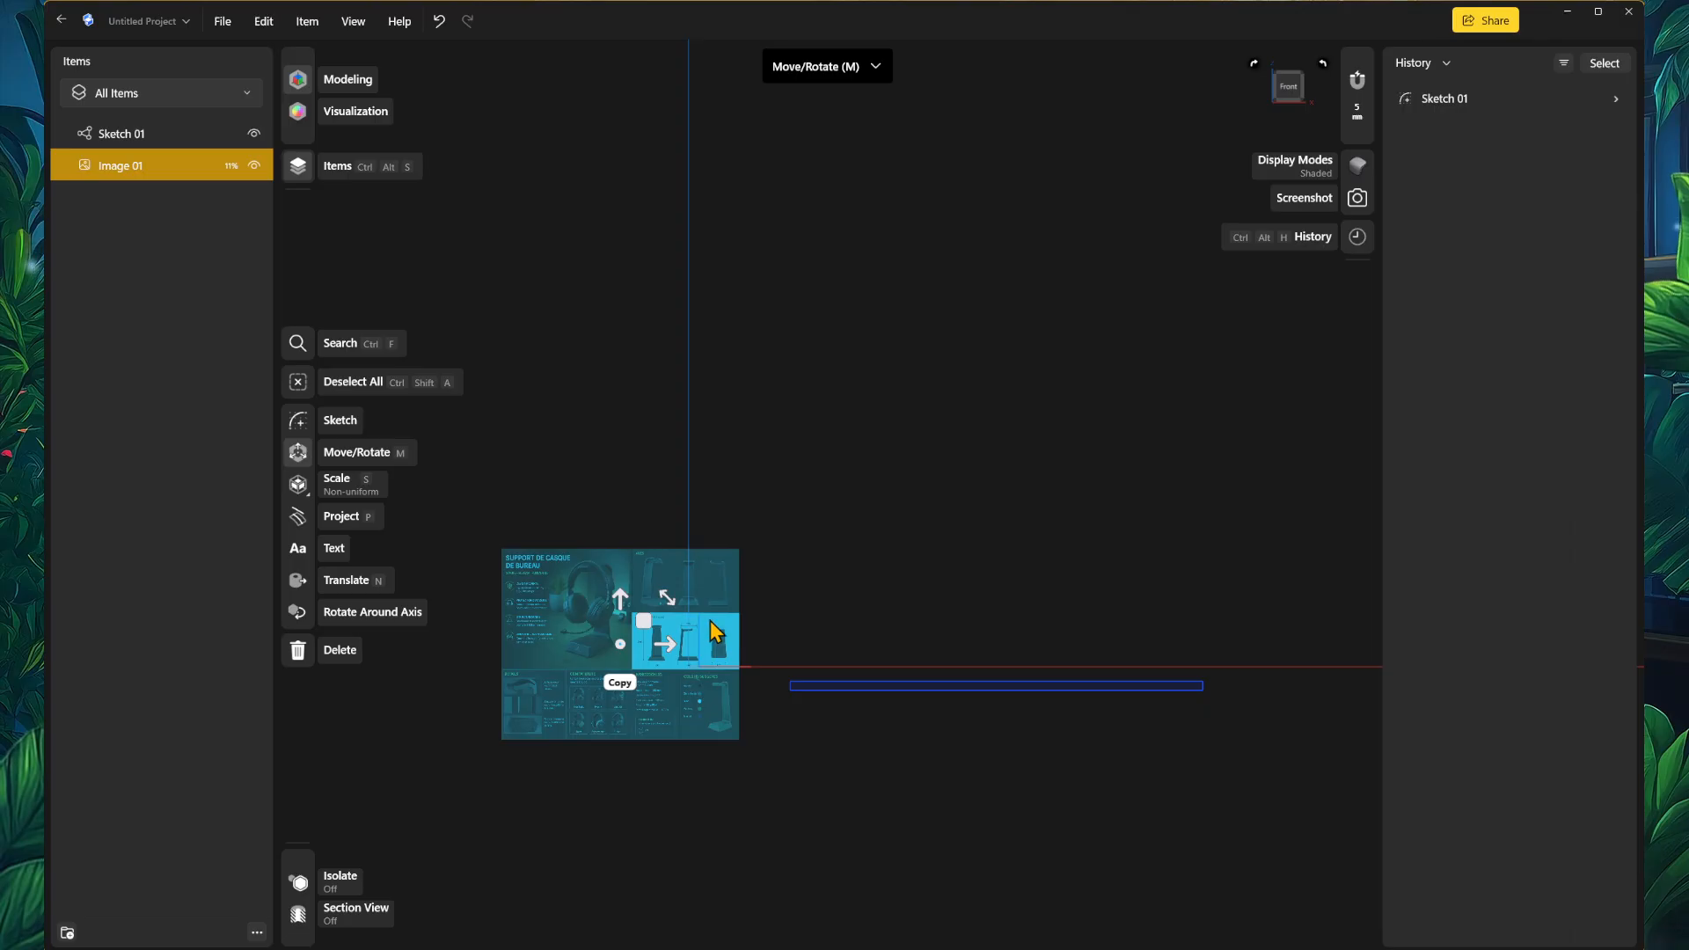
key(s)
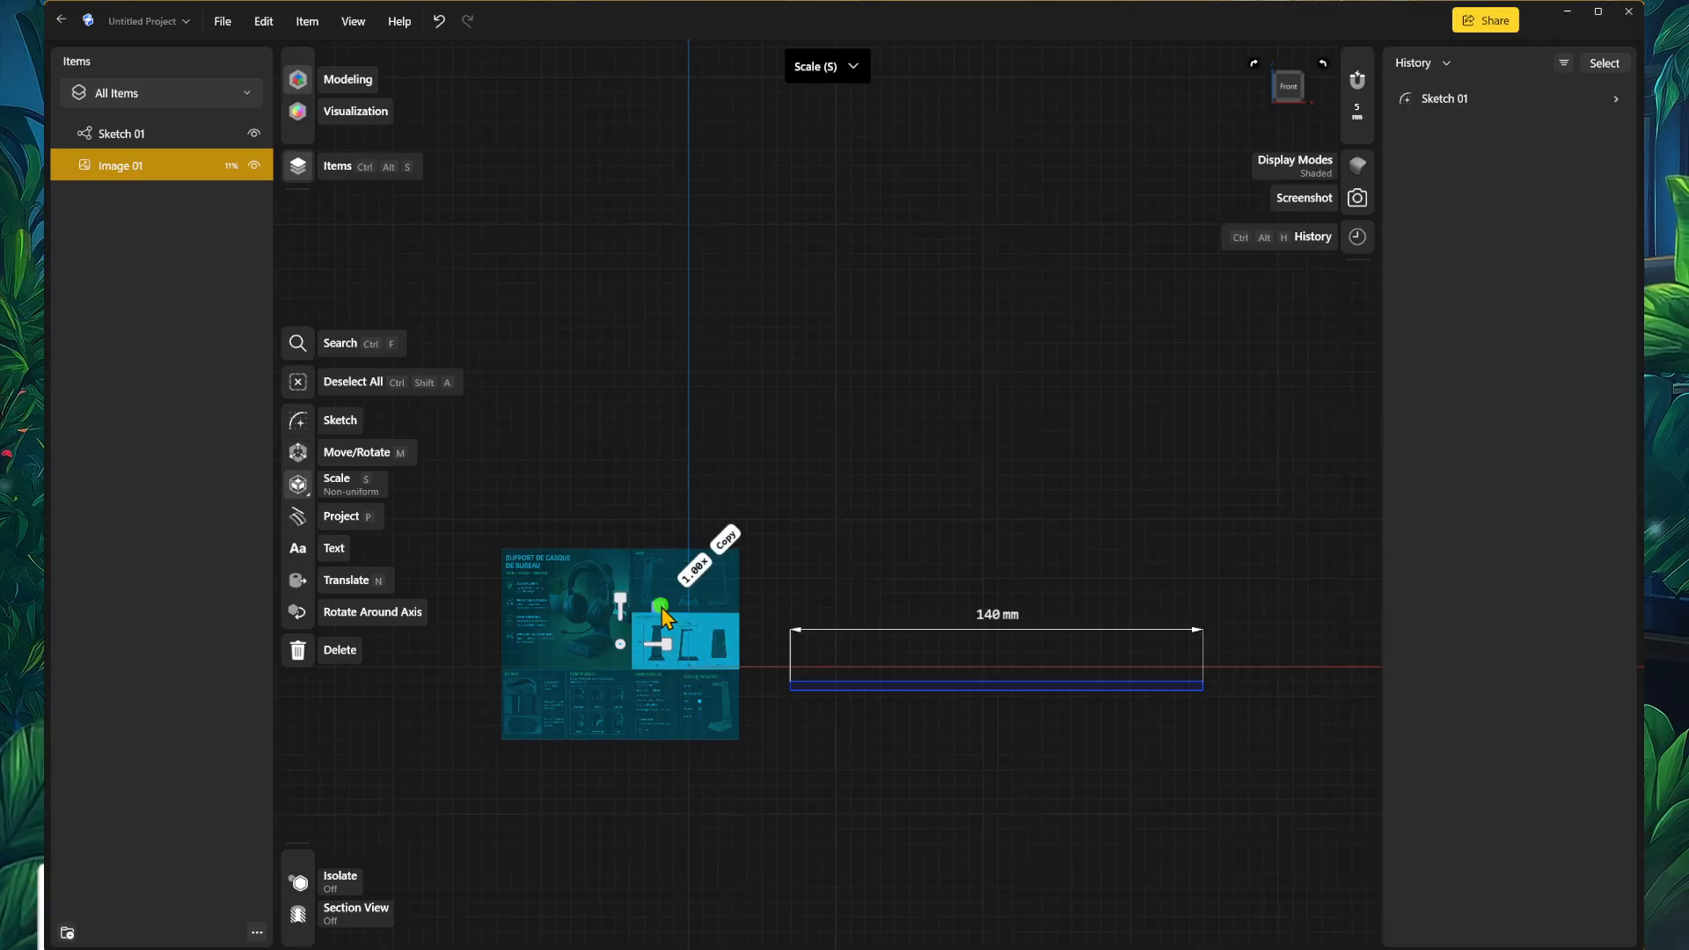
drag(667, 605, 1167, 671)
scroll(1089, 688, down, 10)
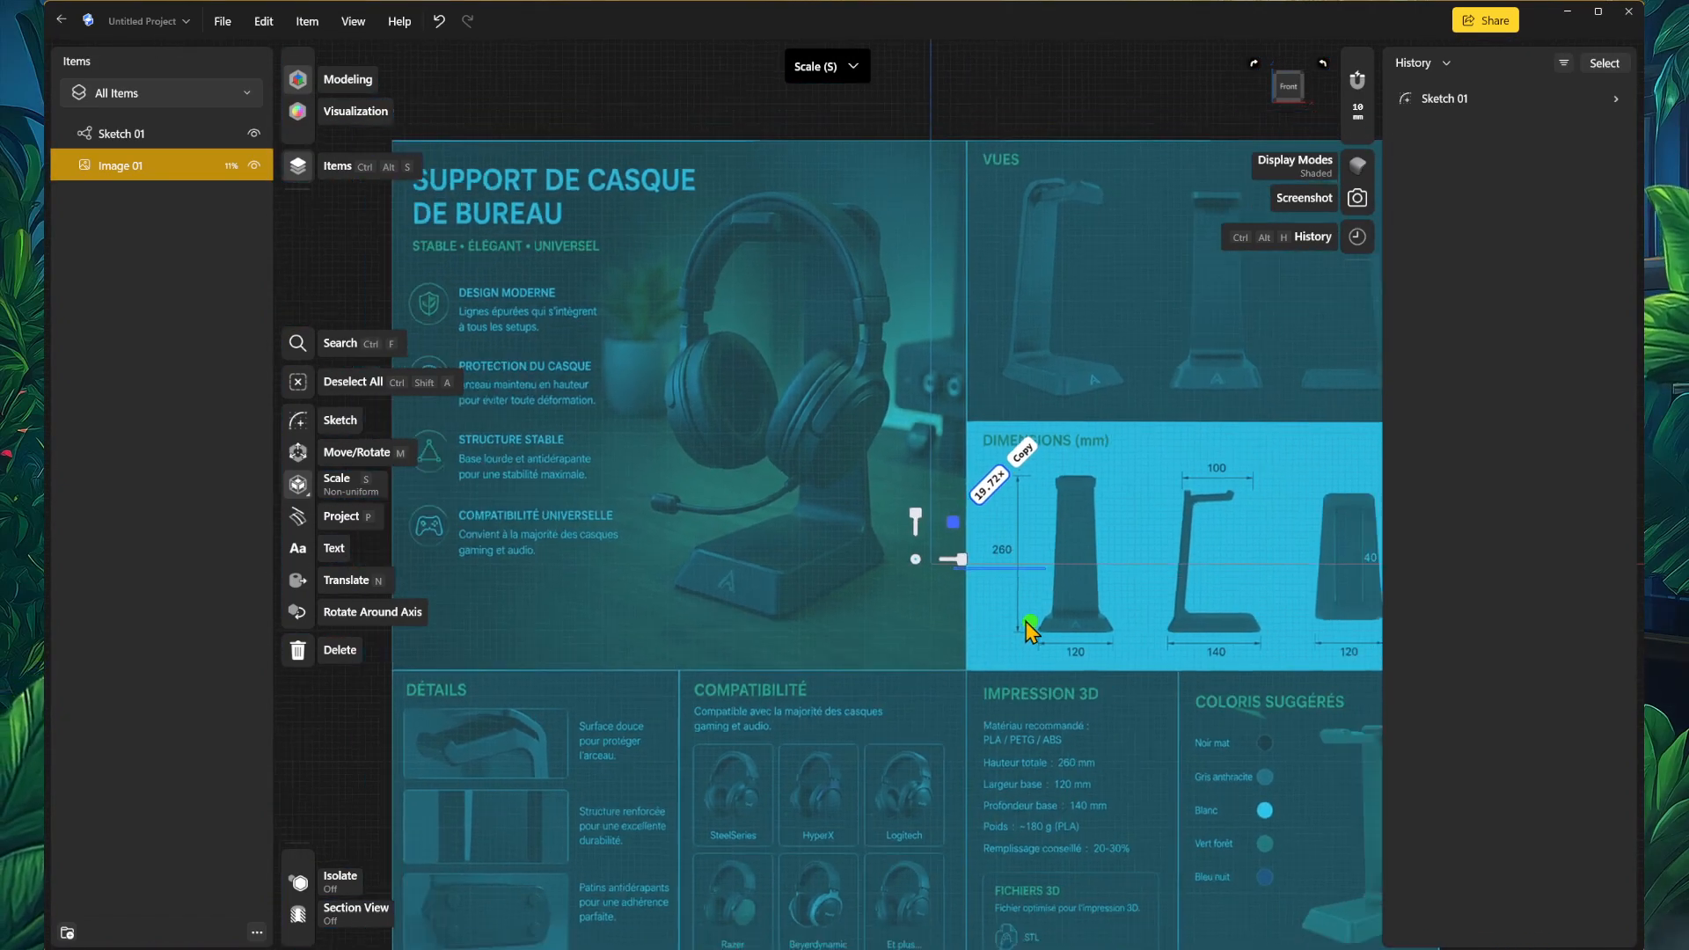
Step: Move the enlarged reference image to the left of the vertical axis, clear of the rectangle, and reopen the rectangle's sketch for editing
key(m)
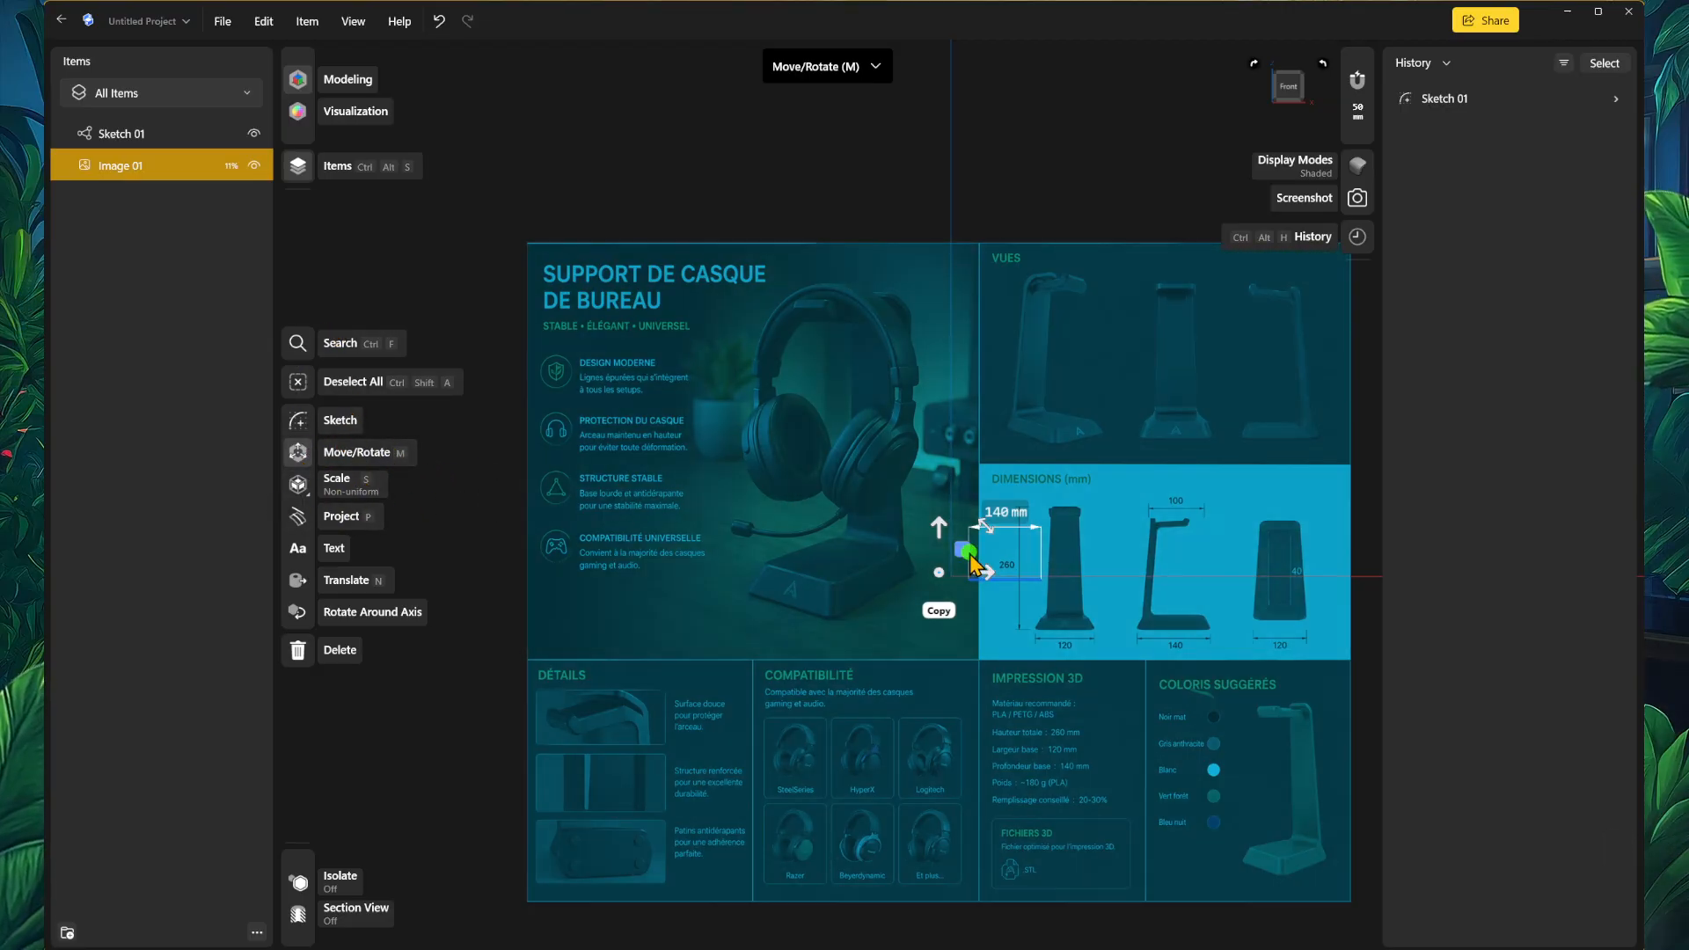
drag(968, 551, 566, 514)
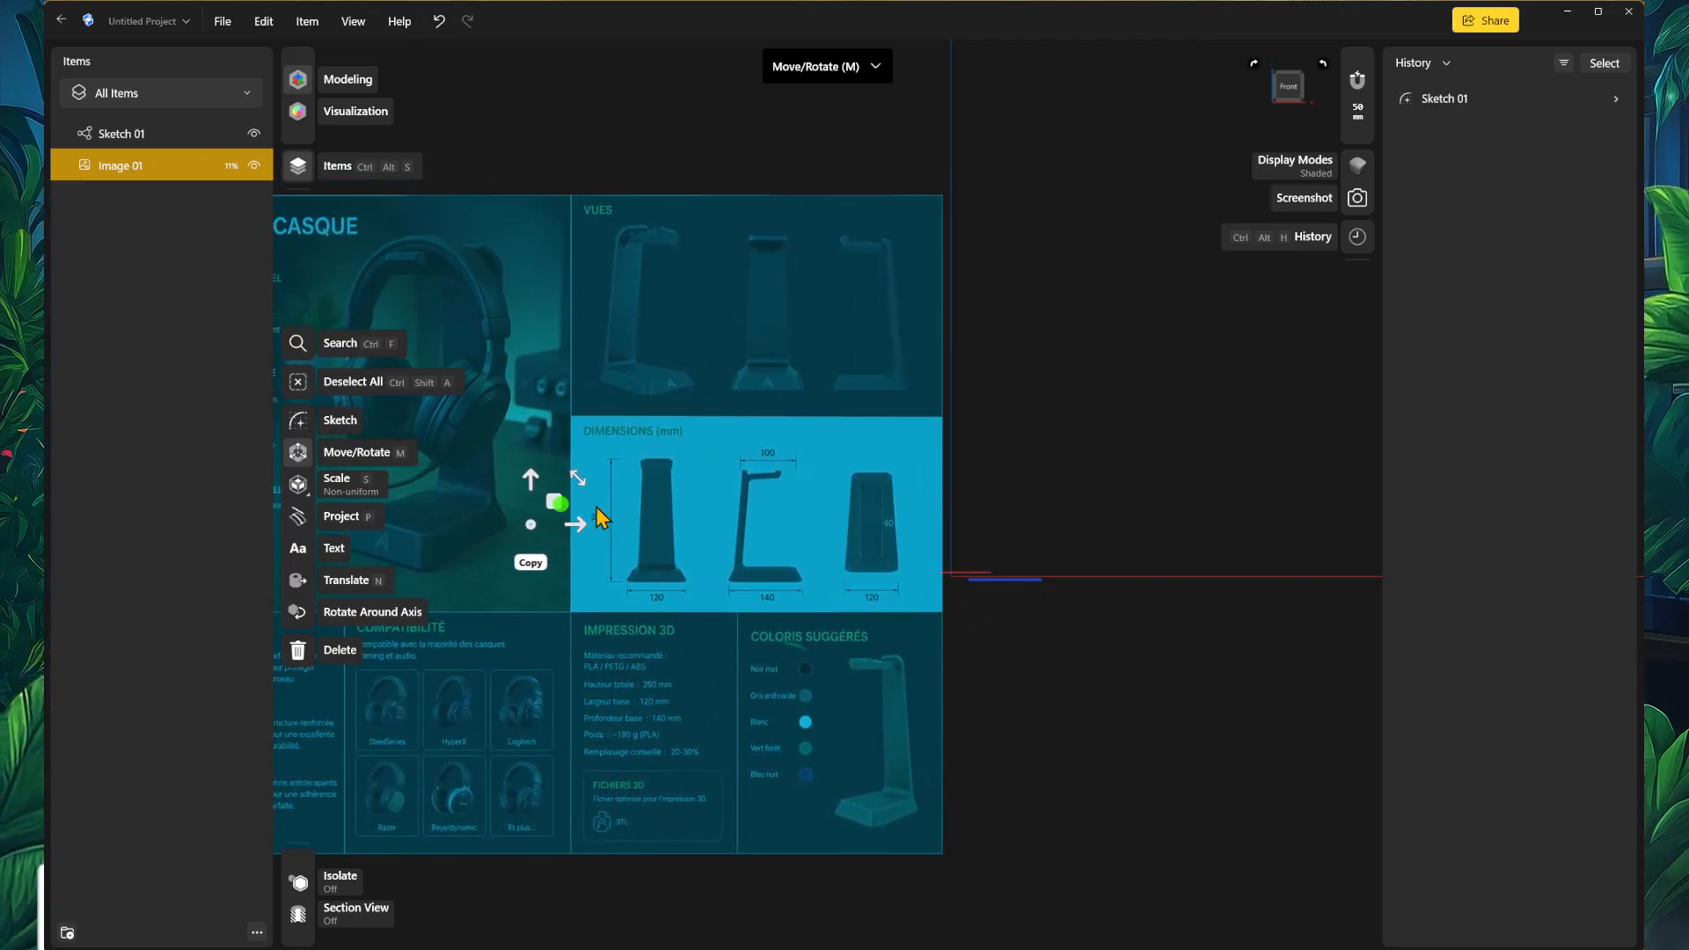
click(132, 346)
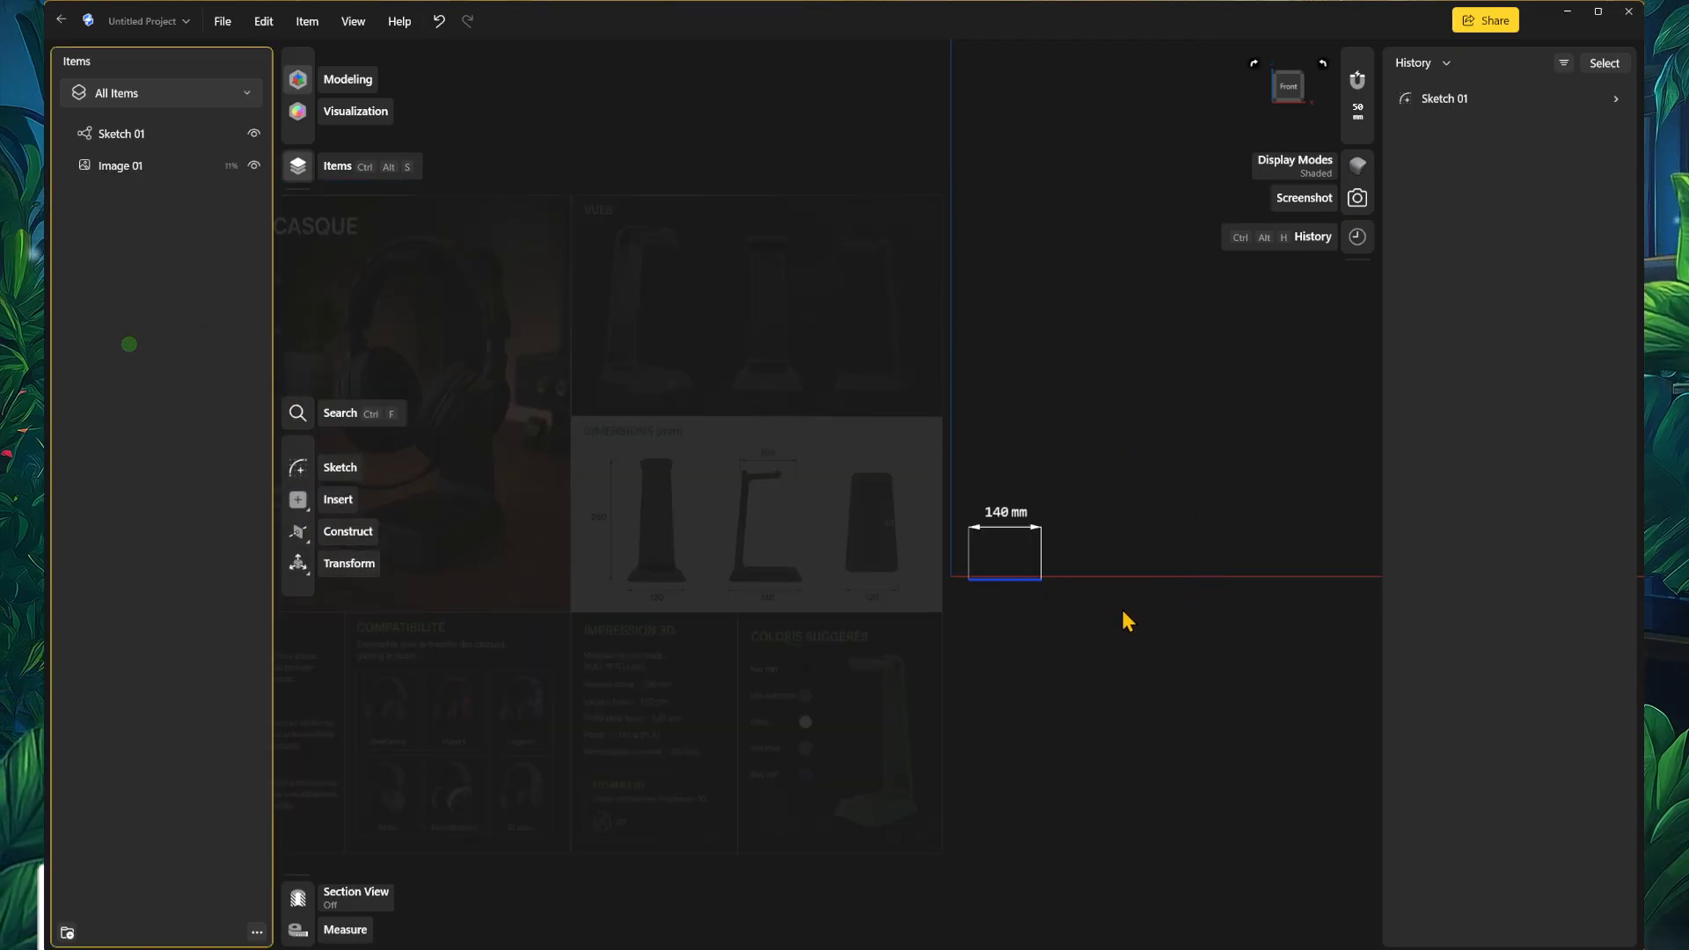
scroll(1019, 603, up, 3)
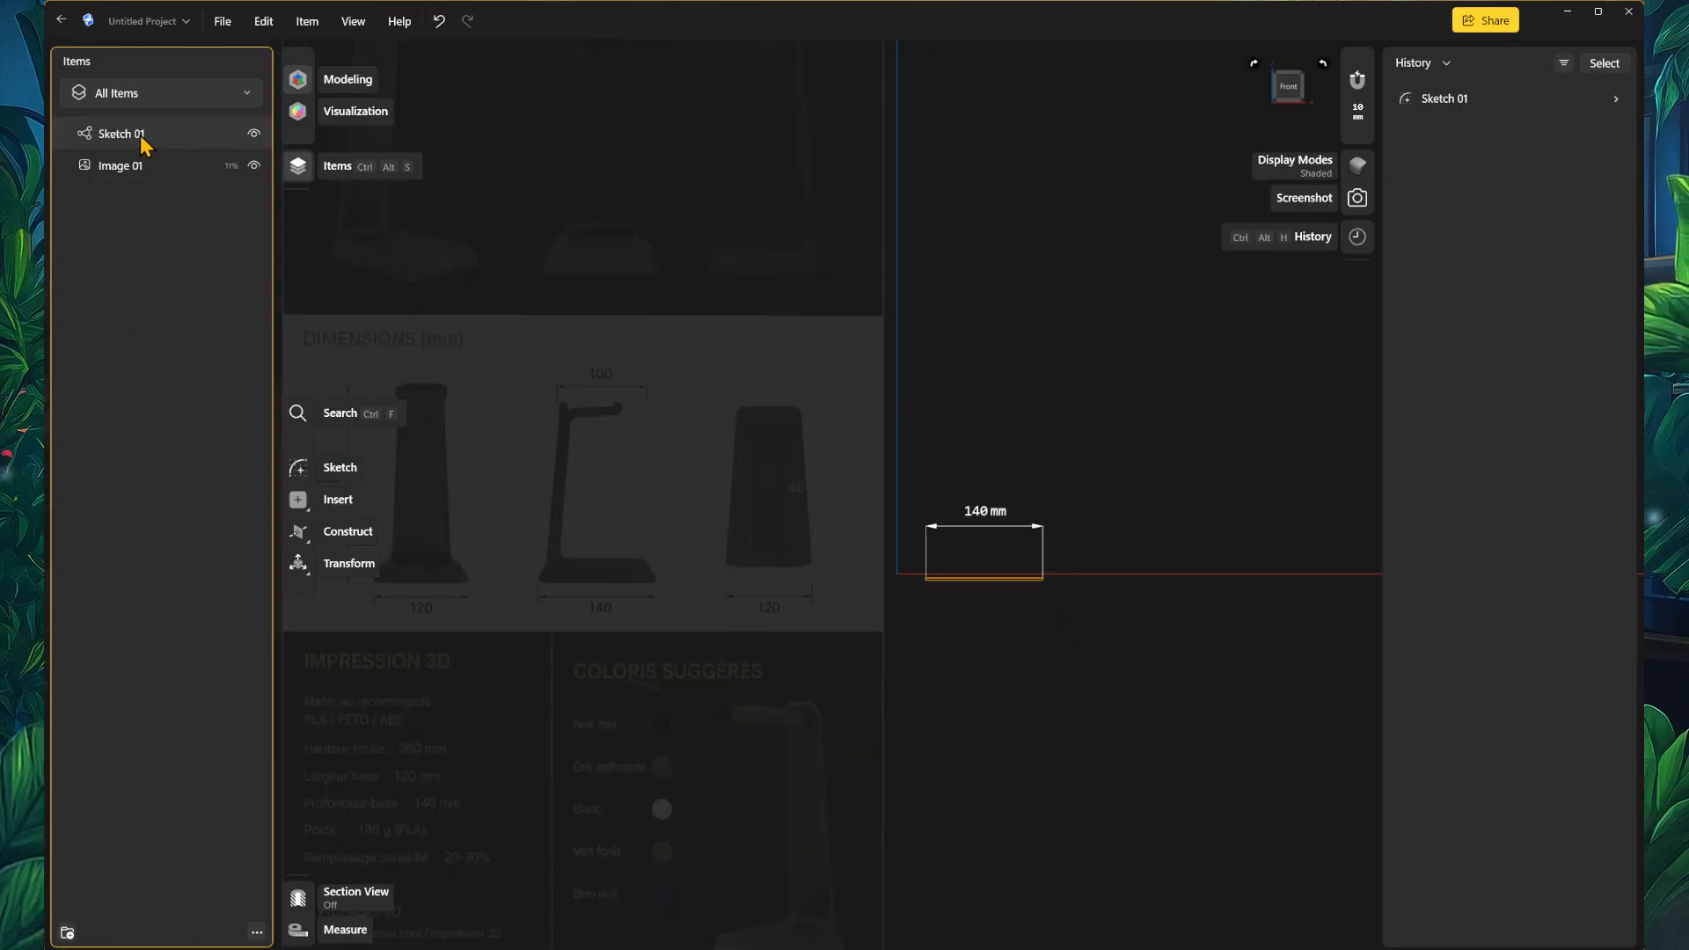
click(132, 135)
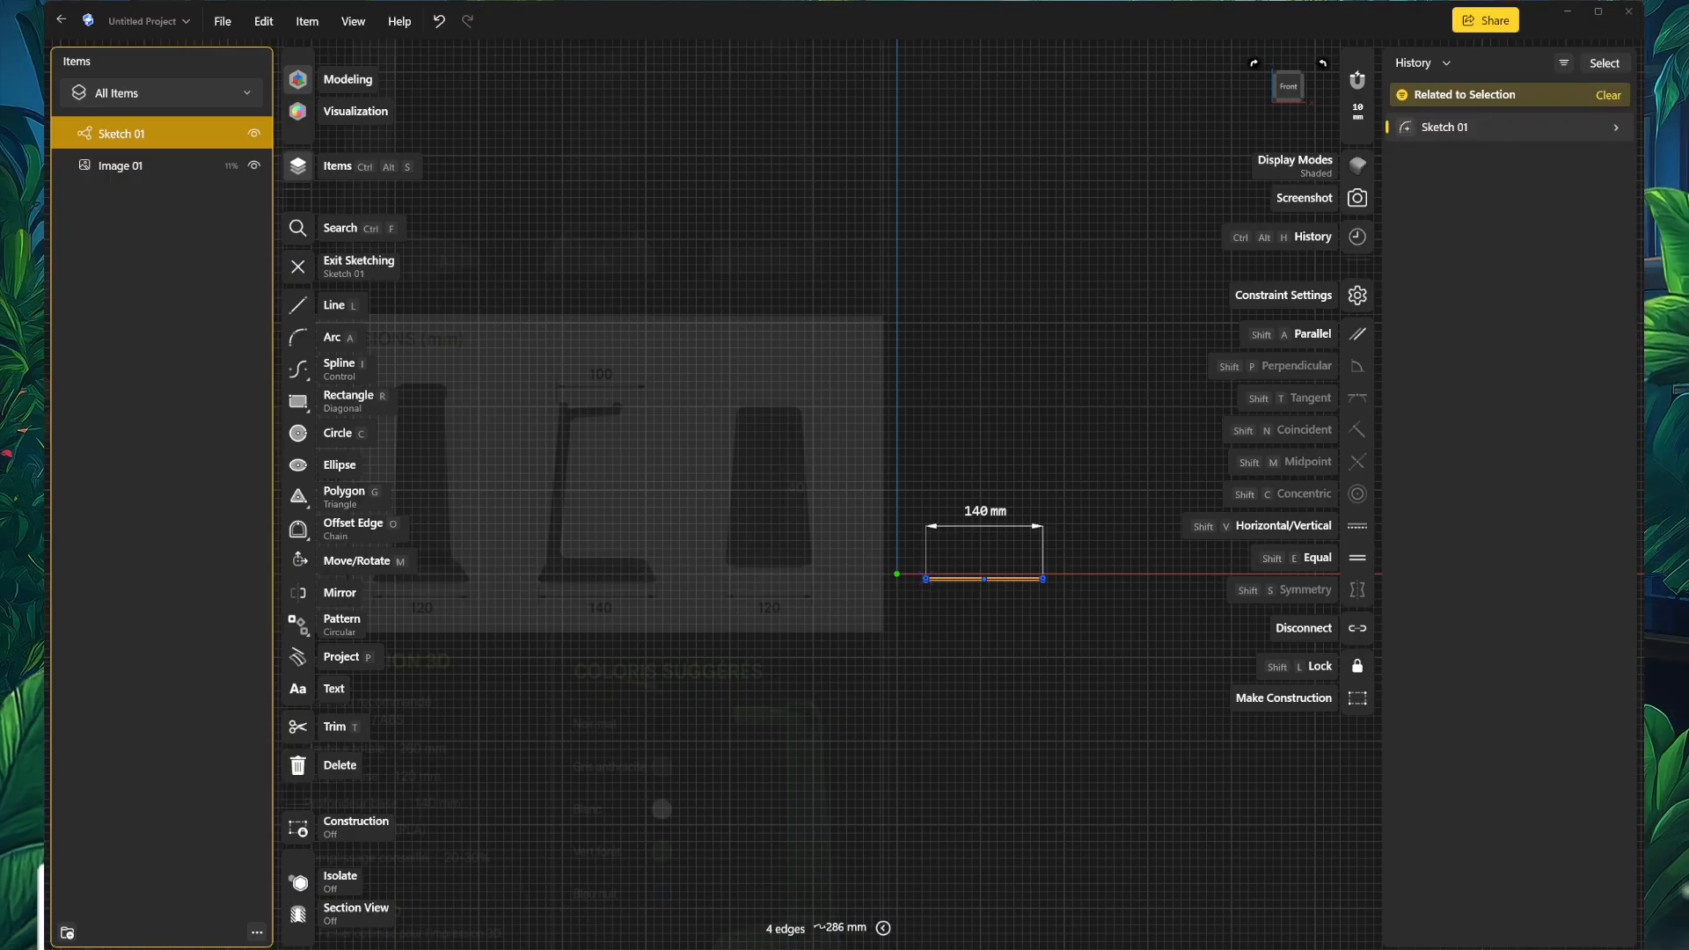
Step: Examine the reference image's dimensioned views and compare their size with the 140 mm rectangle
scroll(1027, 579, up, 3)
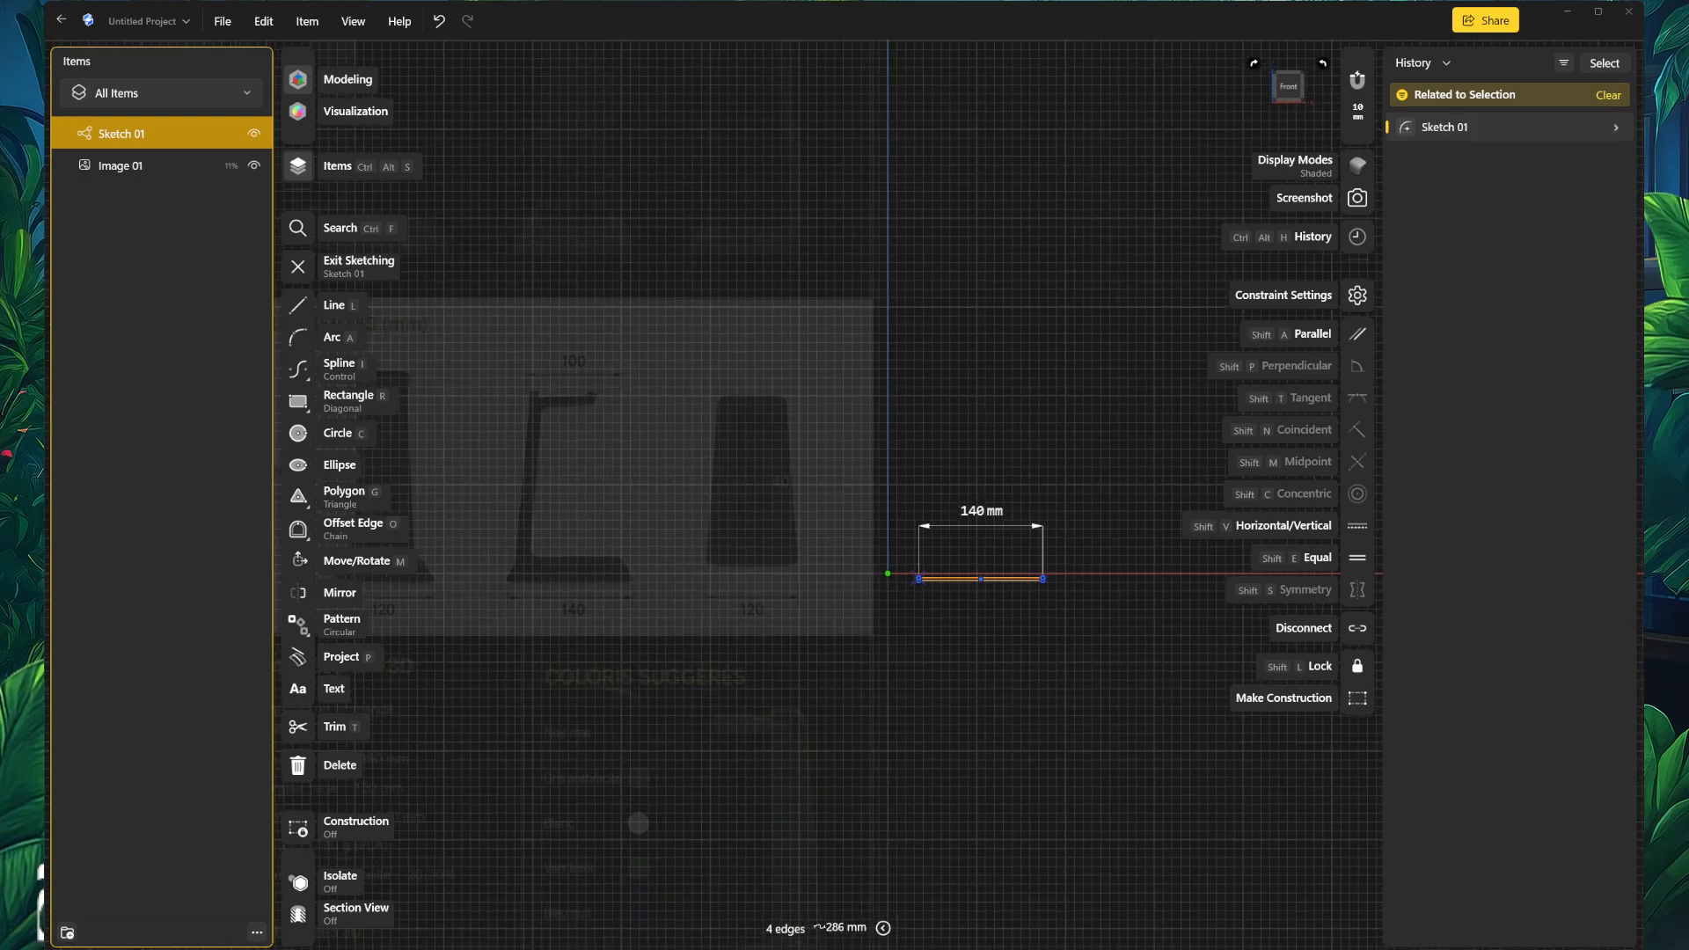
scroll(481, 637, up, 3)
middle_drag(440, 647, 884, 675)
scroll(937, 654, up, 1)
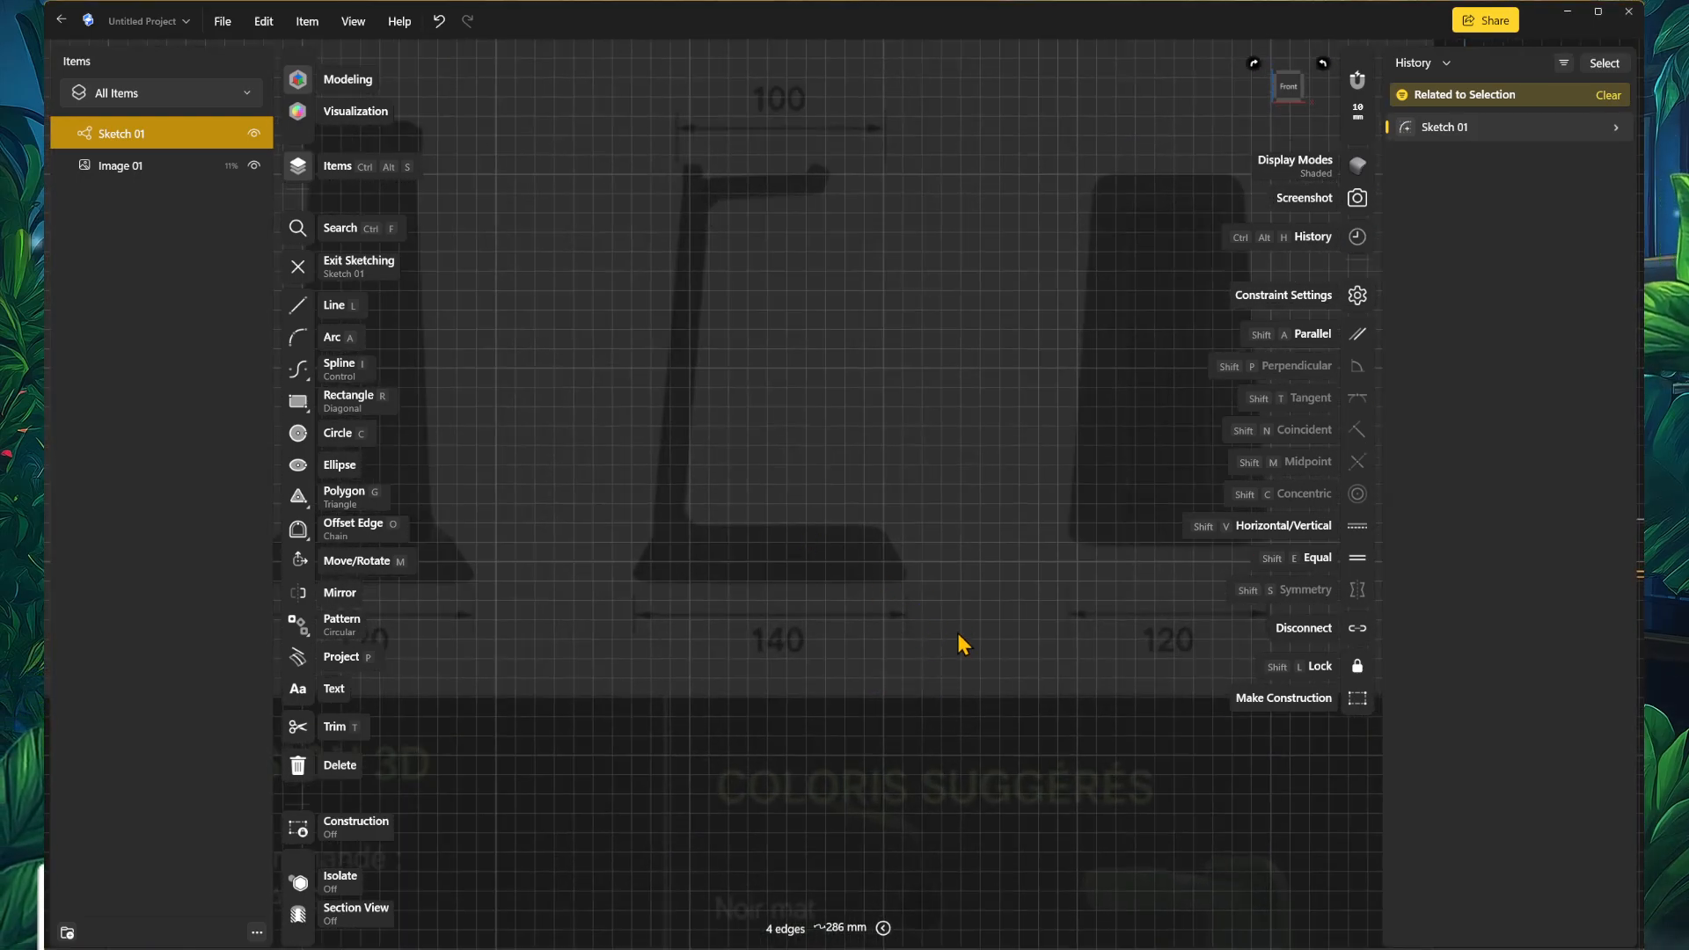
scroll(720, 671, down, 2)
middle_drag(424, 674, 966, 519)
scroll(1008, 590, down, 4)
mouse_move(930, 691)
middle_down()
mouse_move(1090, 666)
mouse_move(1099, 649)
mouse_move(671, 622)
middle_up()
middle_drag(929, 607, 700, 724)
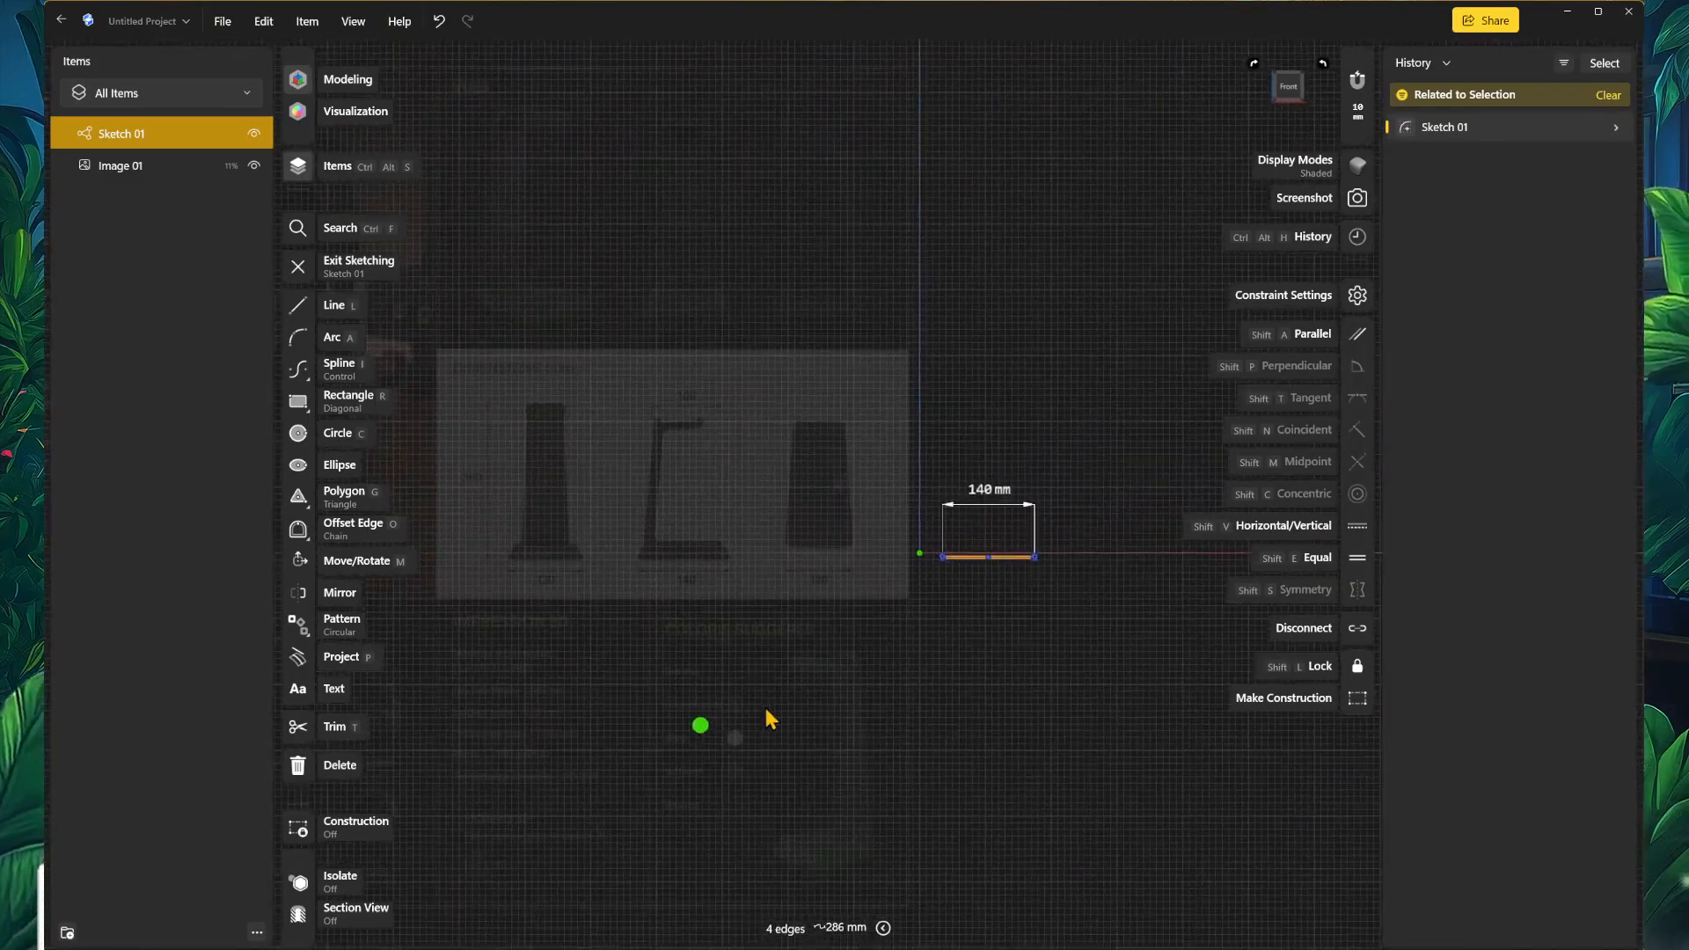
scroll(772, 686, up, 1)
scroll(753, 669, up, 2)
mouse_move(690, 664)
middle_down()
mouse_move(595, 736)
mouse_move(841, 739)
middle_up()
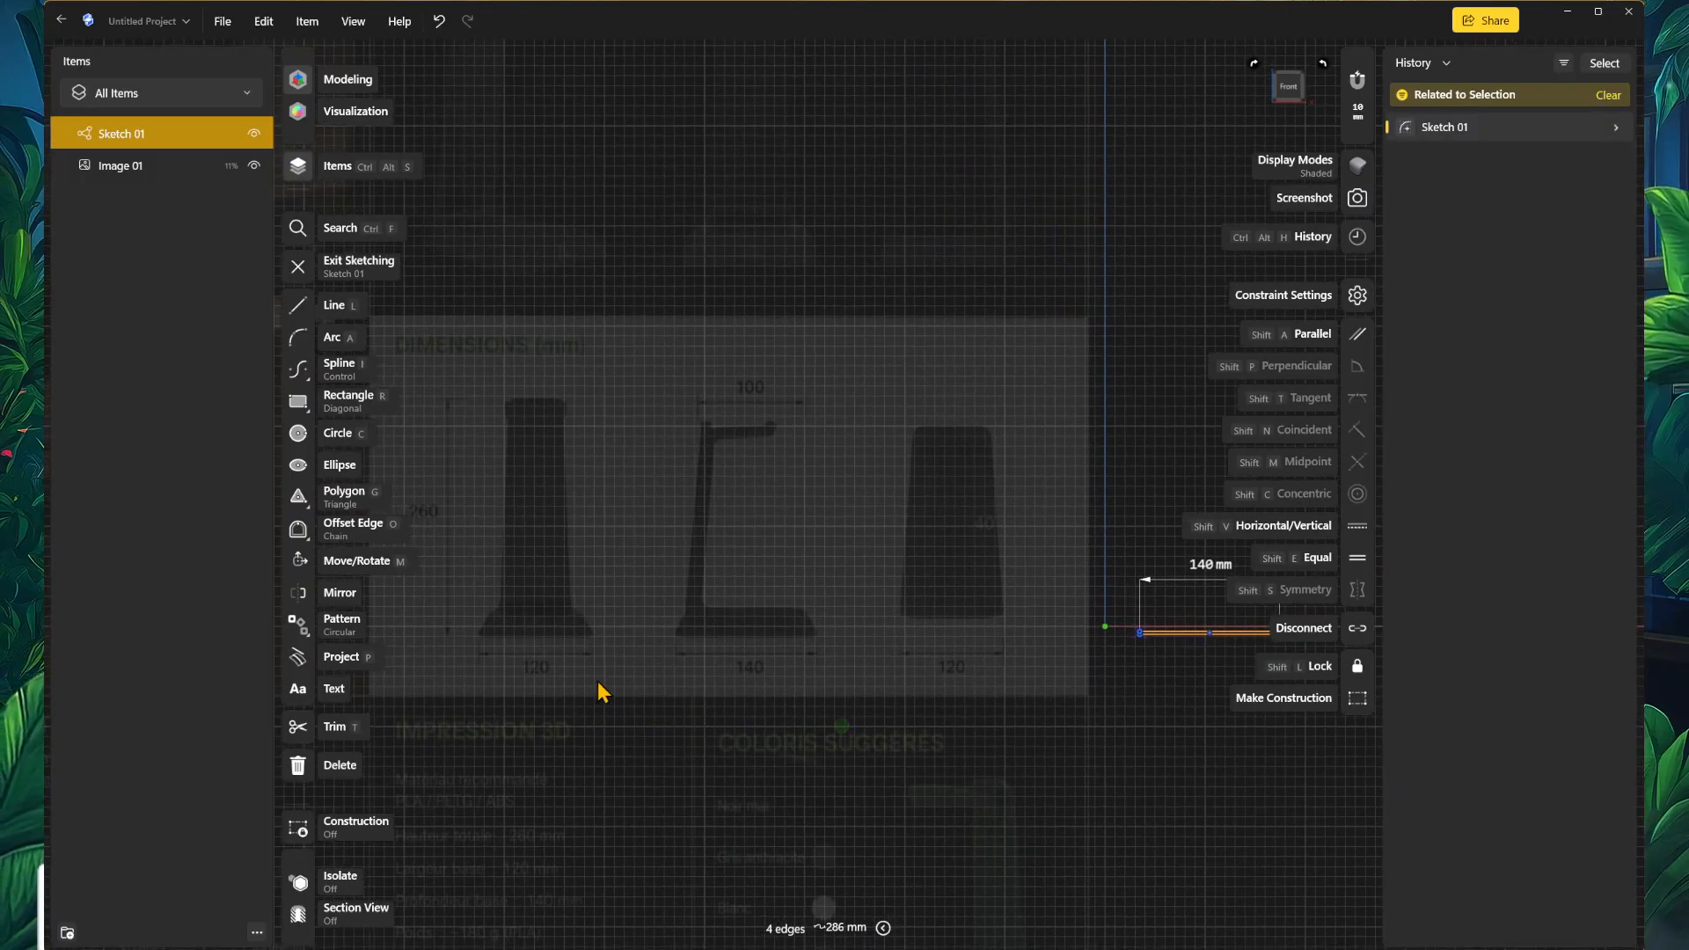
middle_drag(588, 690, 728, 709)
scroll(818, 710, up, 2)
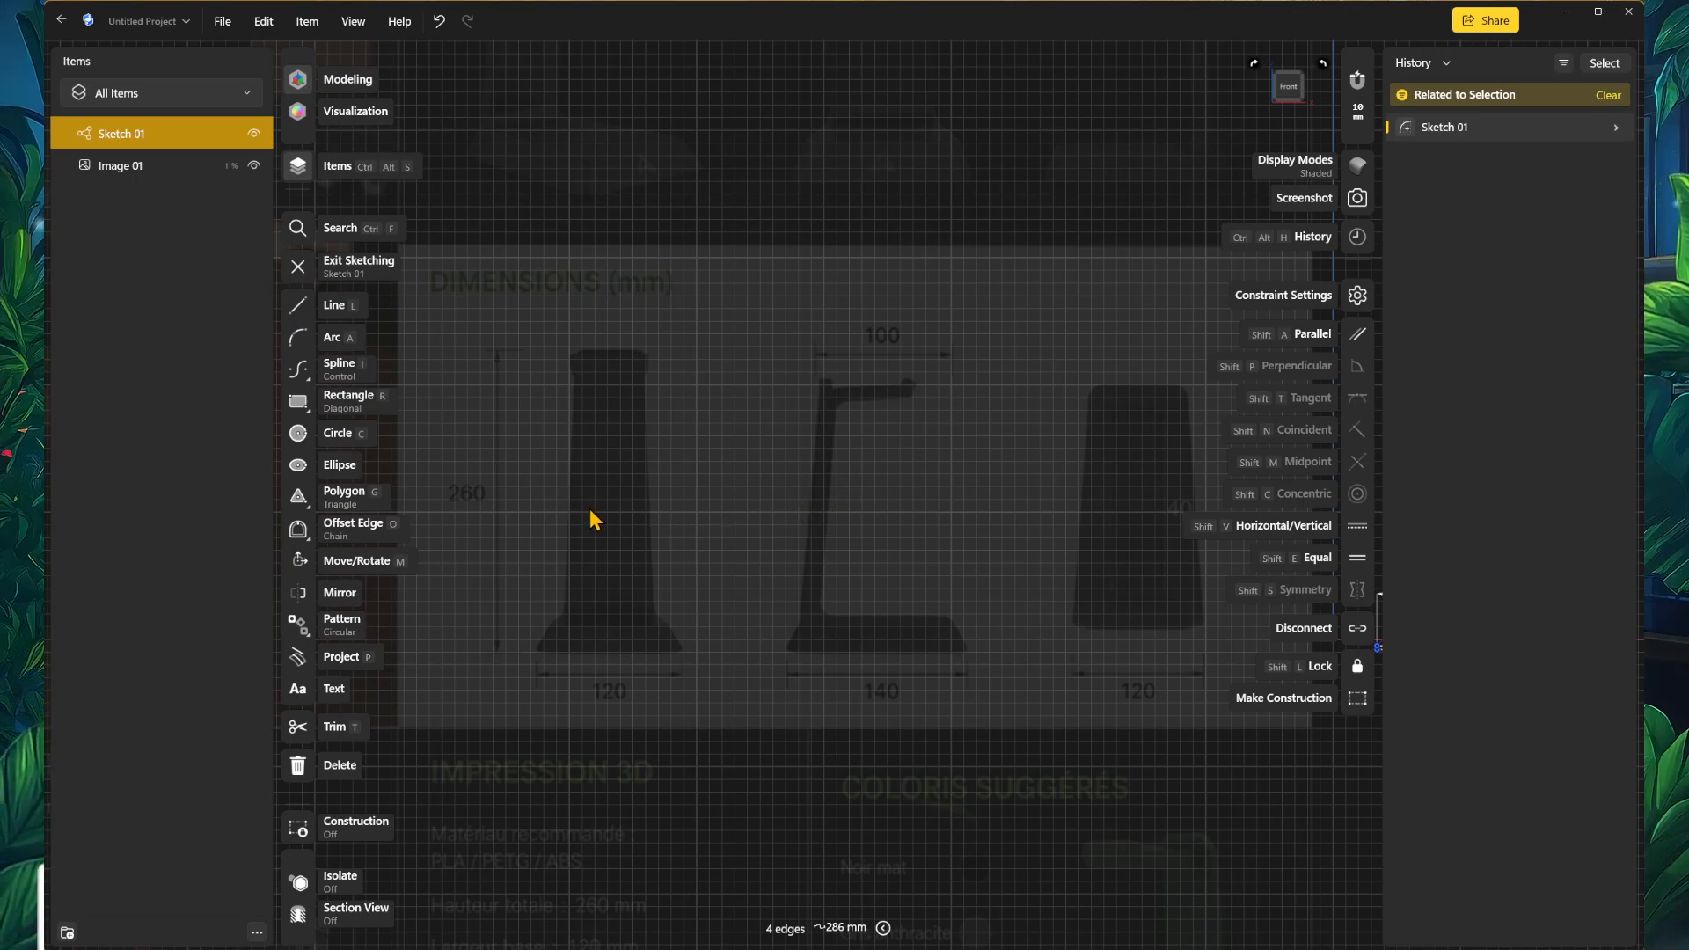
scroll(621, 535, down, 3)
scroll(845, 585, down, 1)
middle_drag(954, 617, 709, 630)
scroll(581, 571, up, 3)
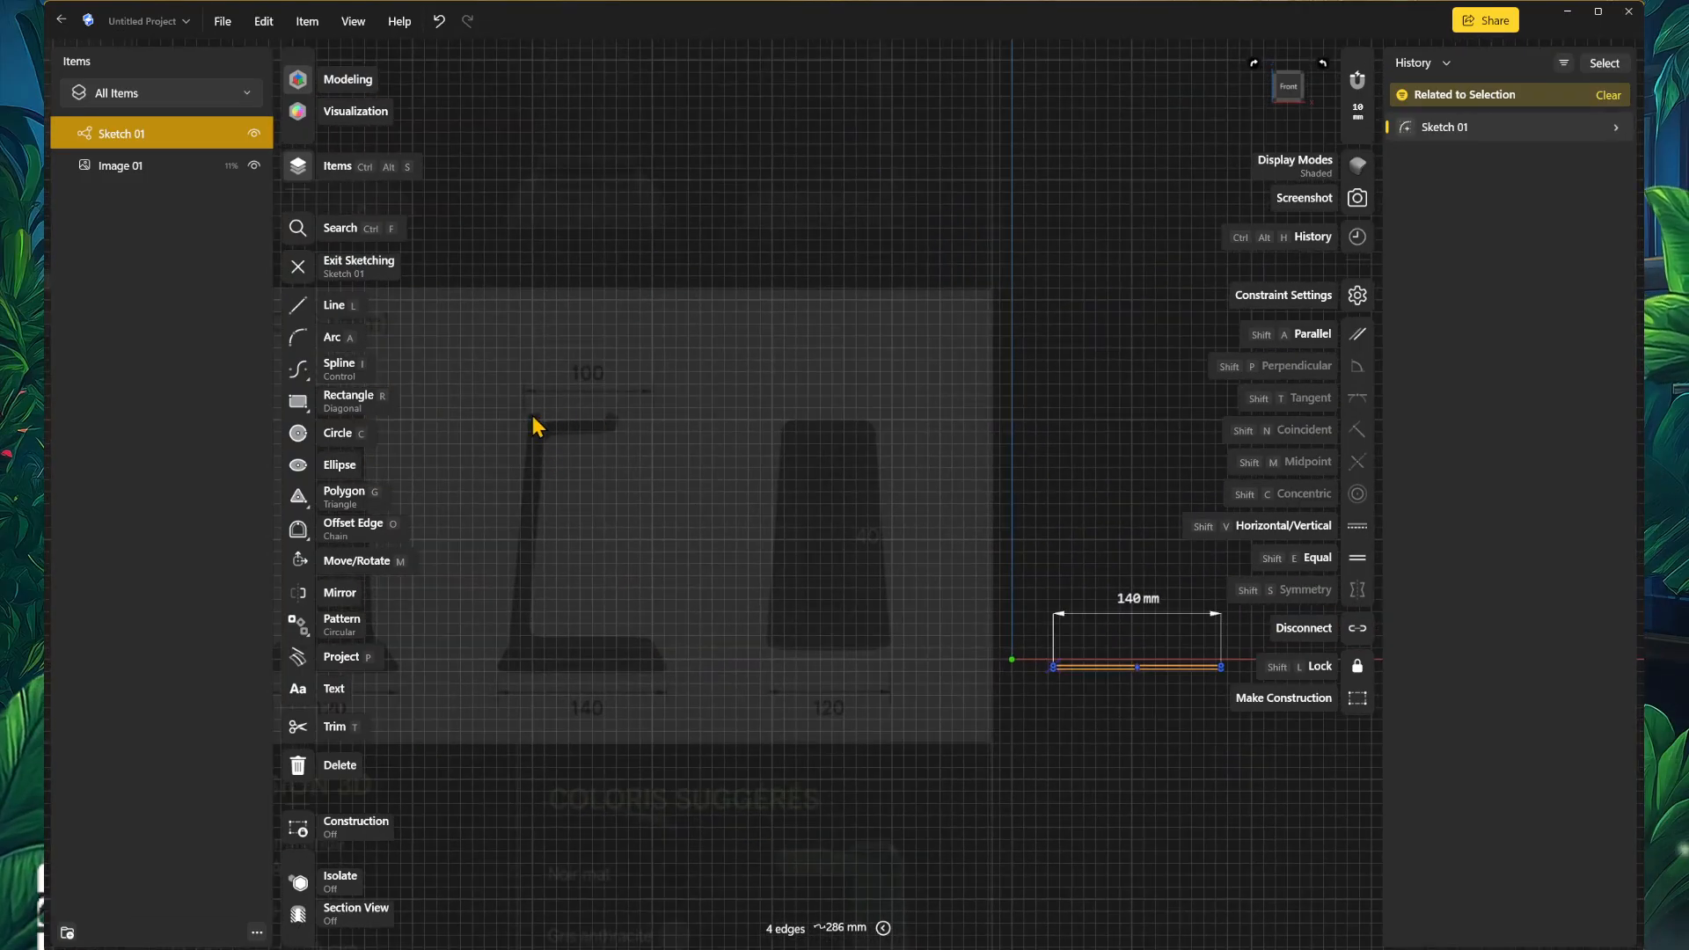
mouse_move(469, 517)
middle_down()
mouse_move(629, 554)
mouse_move(436, 568)
middle_up()
scroll(1058, 765, up, 2)
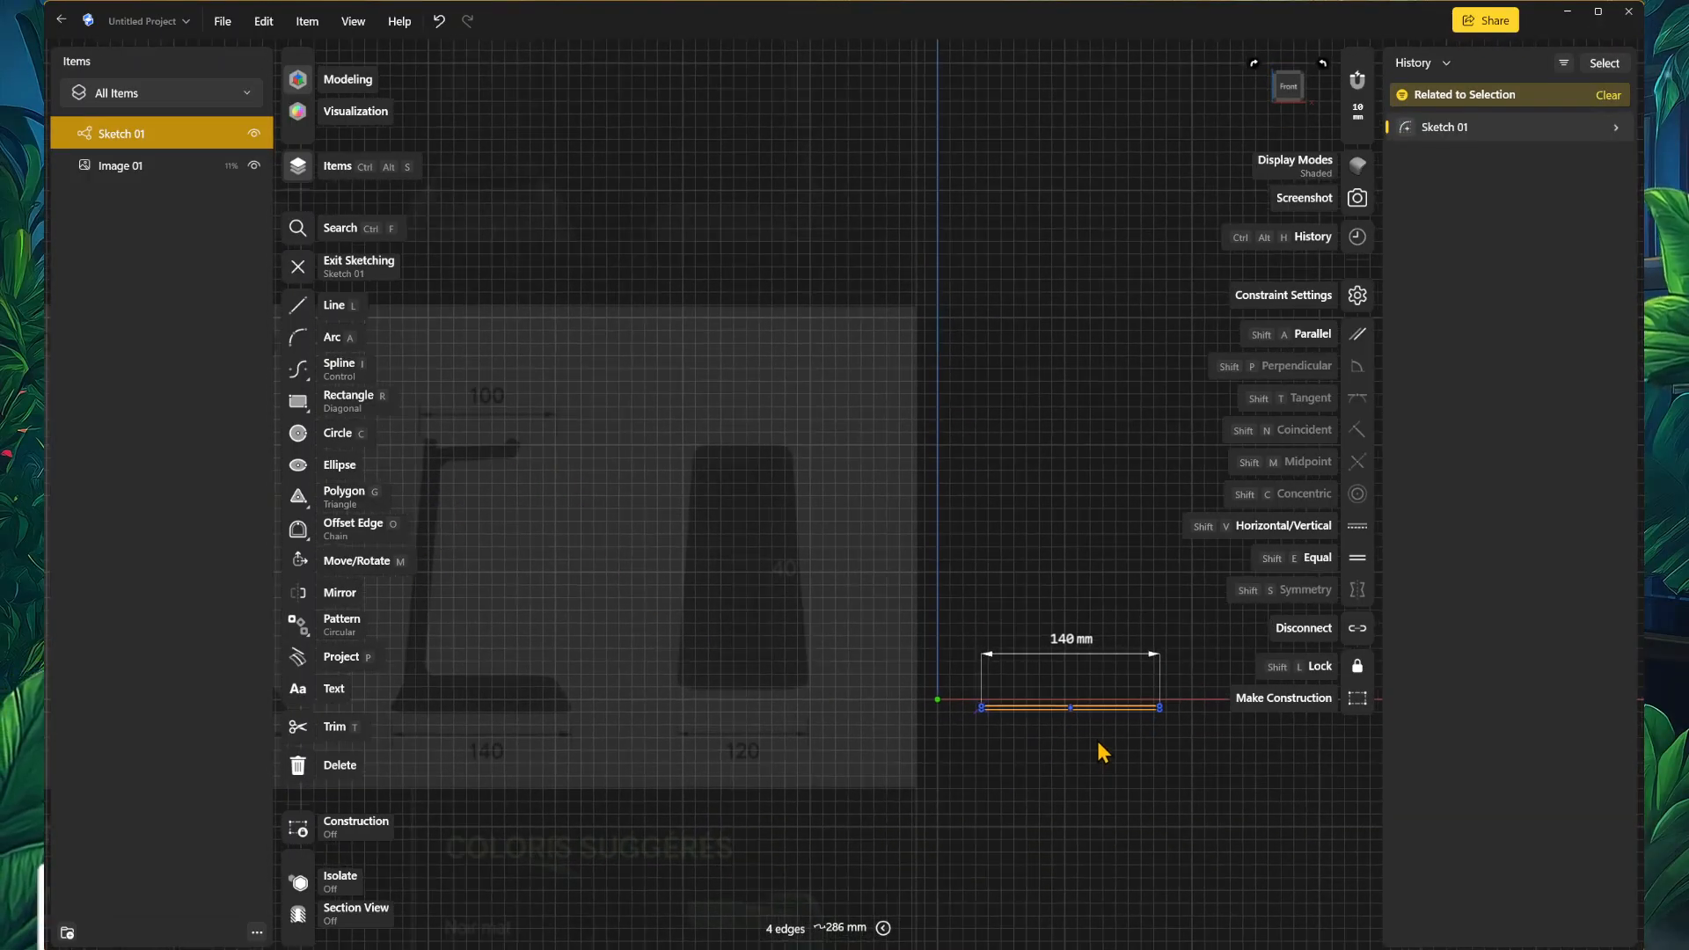
scroll(1055, 757, up, 1)
middle_drag(836, 737, 1013, 824)
scroll(693, 600, down, 2)
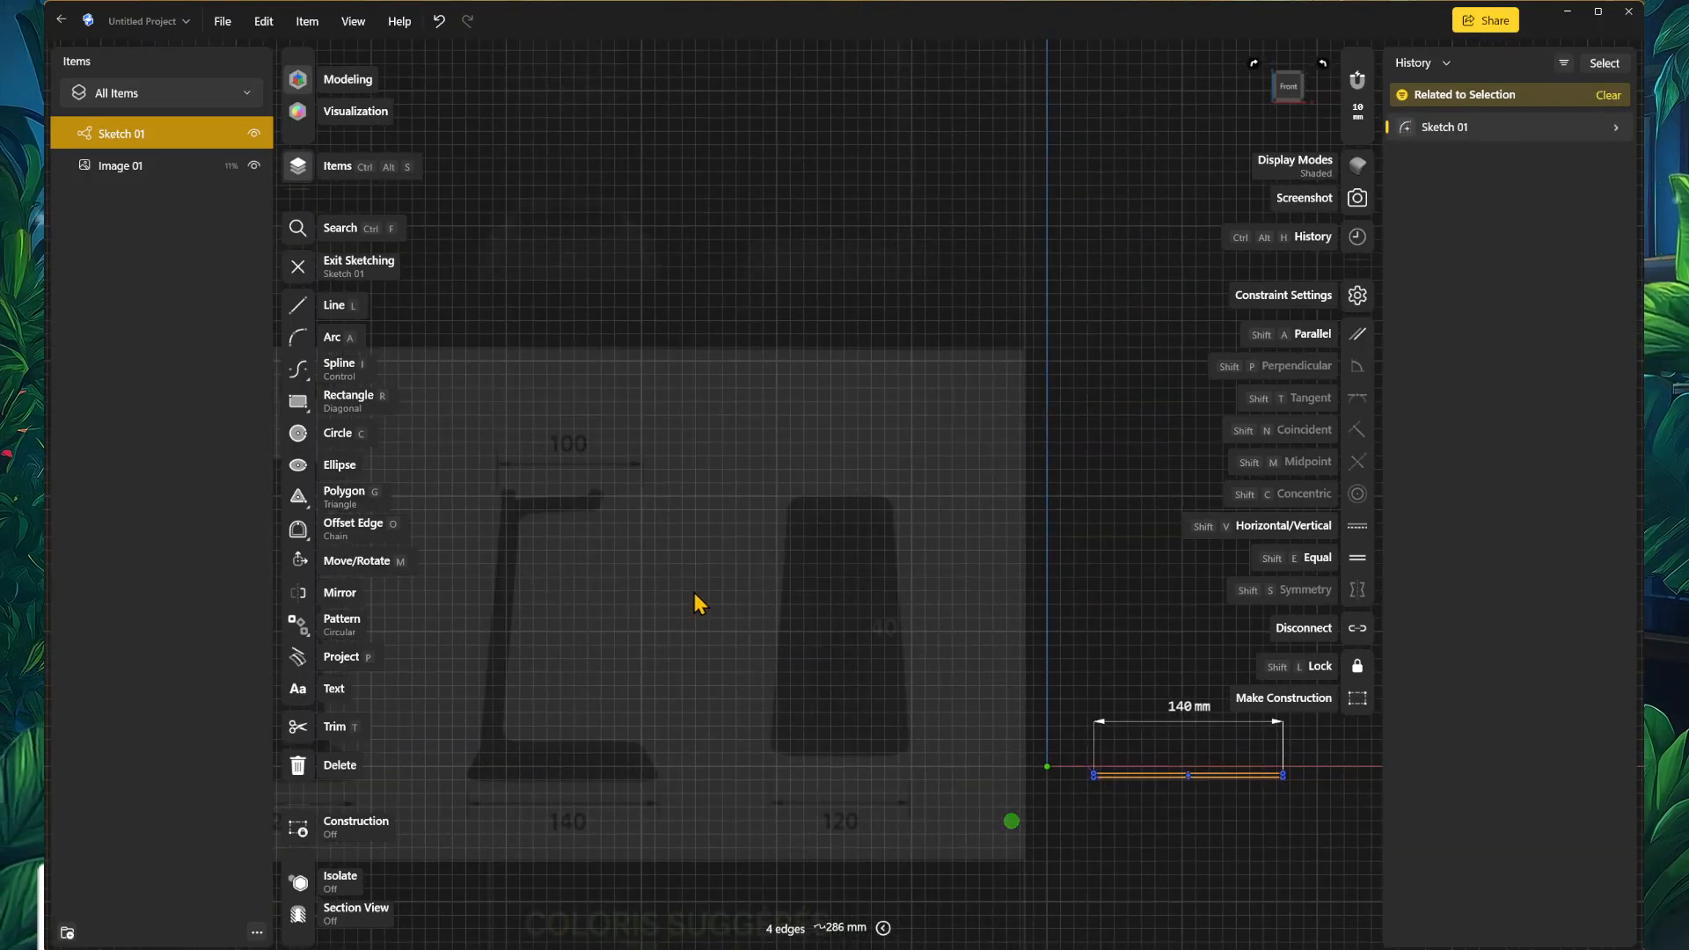
middle_drag(987, 708, 889, 658)
scroll(514, 602, down, 1)
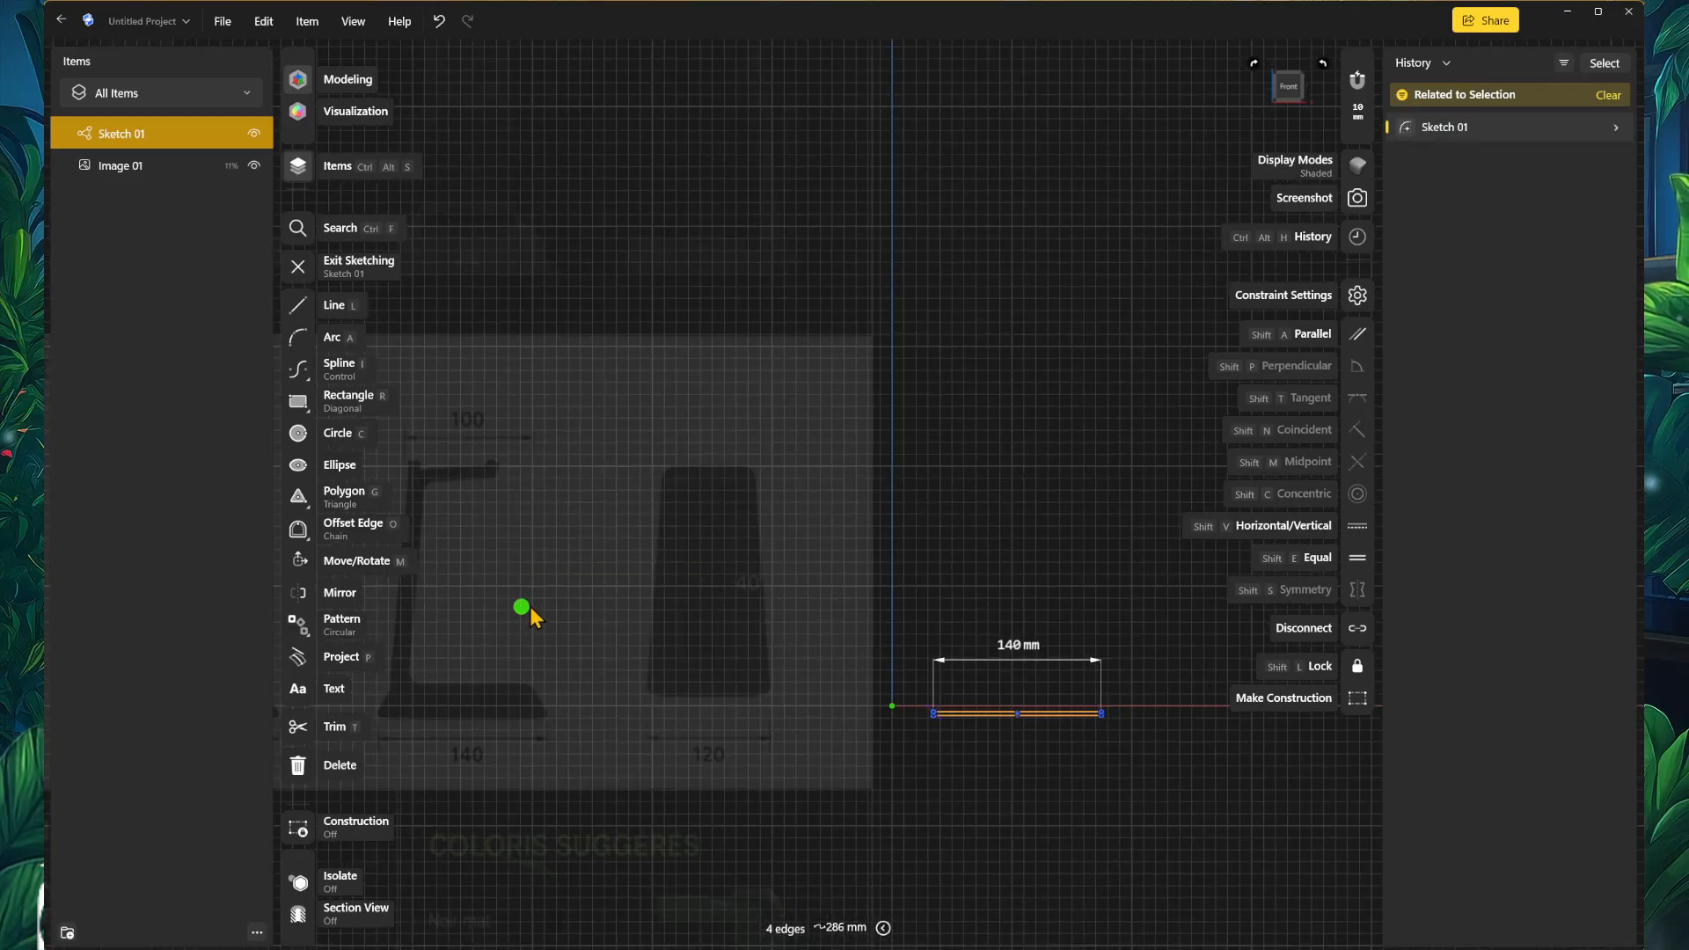
middle_drag(520, 614, 555, 590)
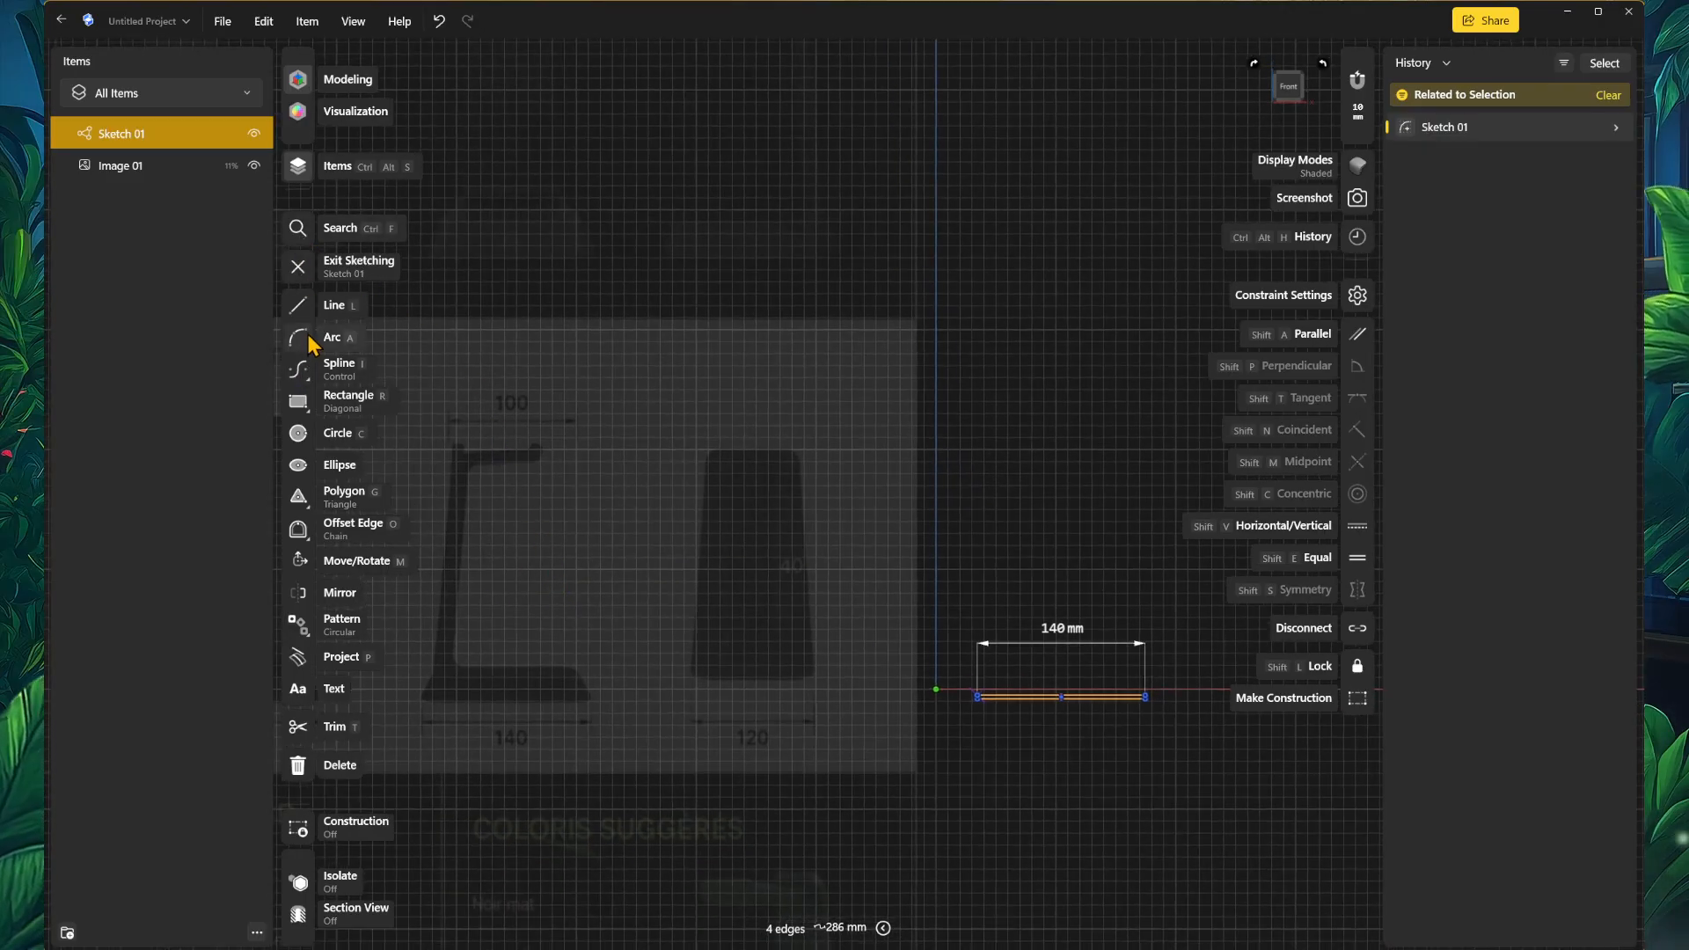
Step: Sketch a diagonal rectangle about 130 mm wide above the 140 mm rectangle, to the right of the vertical axis
click(298, 401)
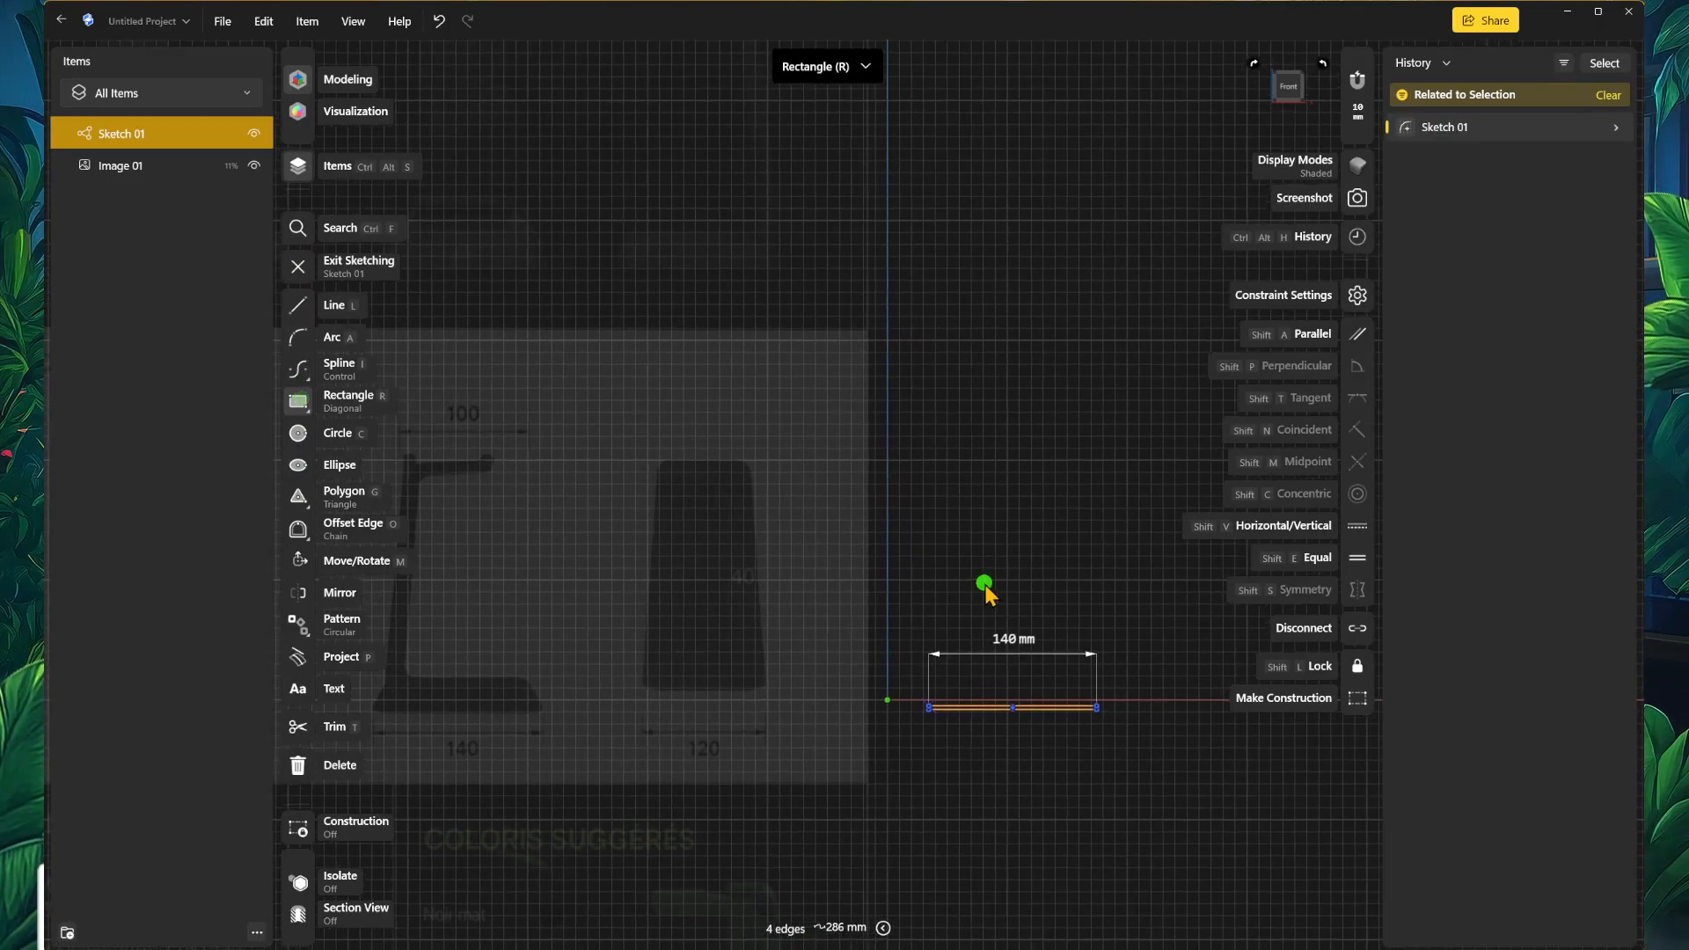
click(949, 460)
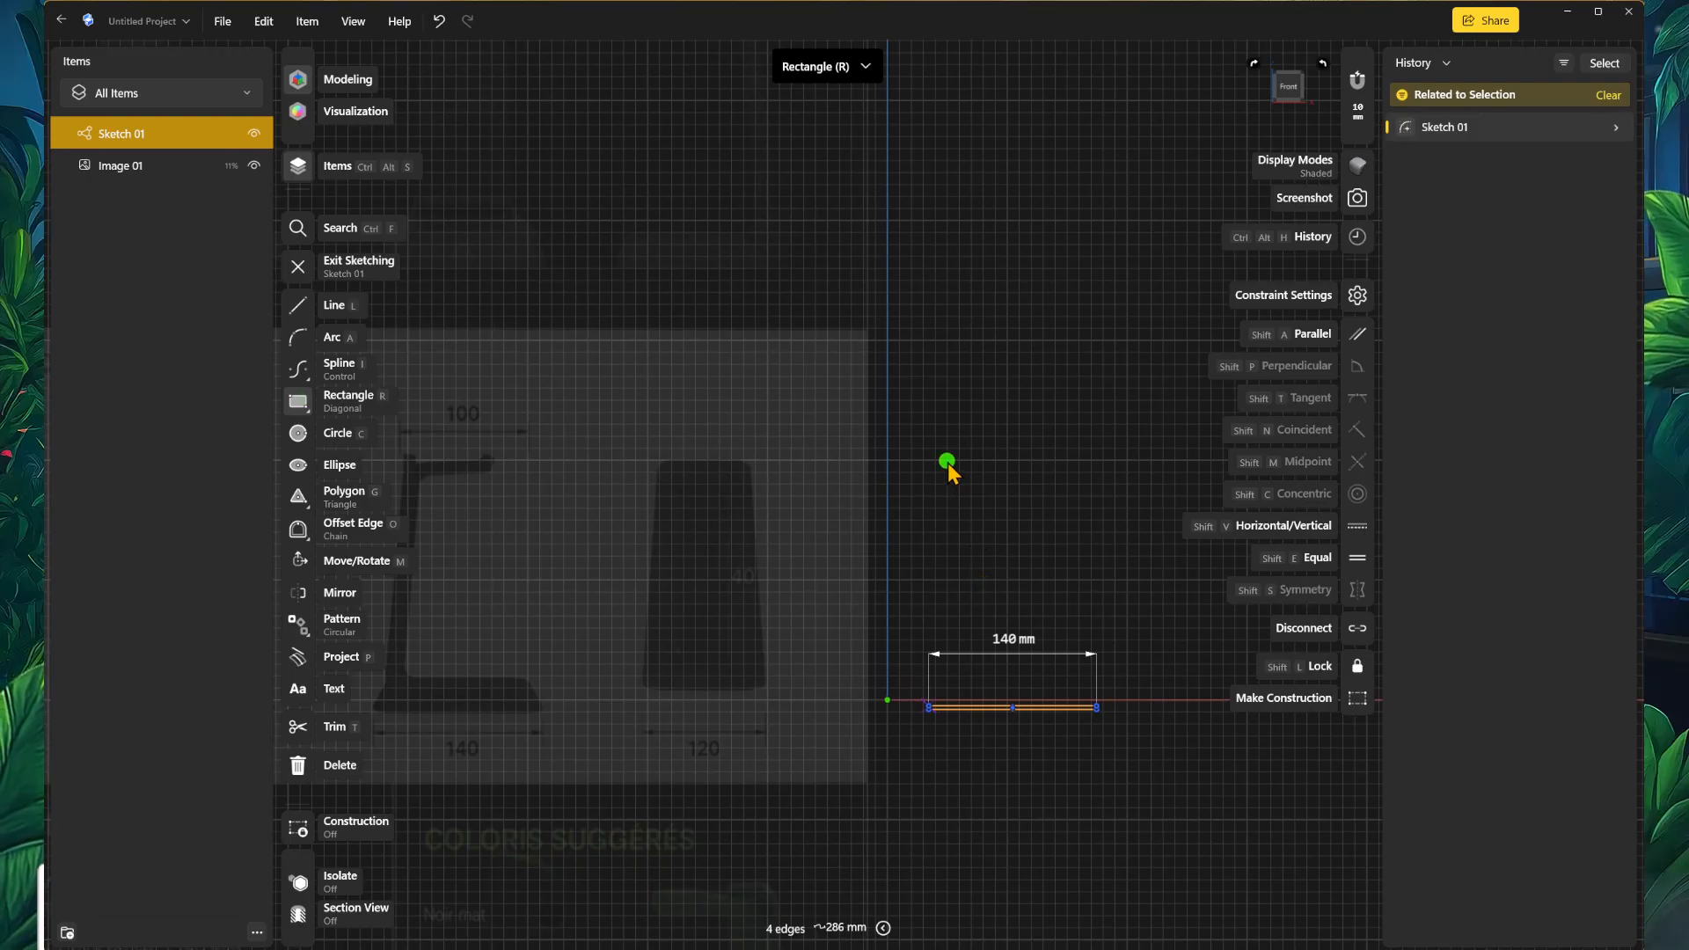
click(1099, 495)
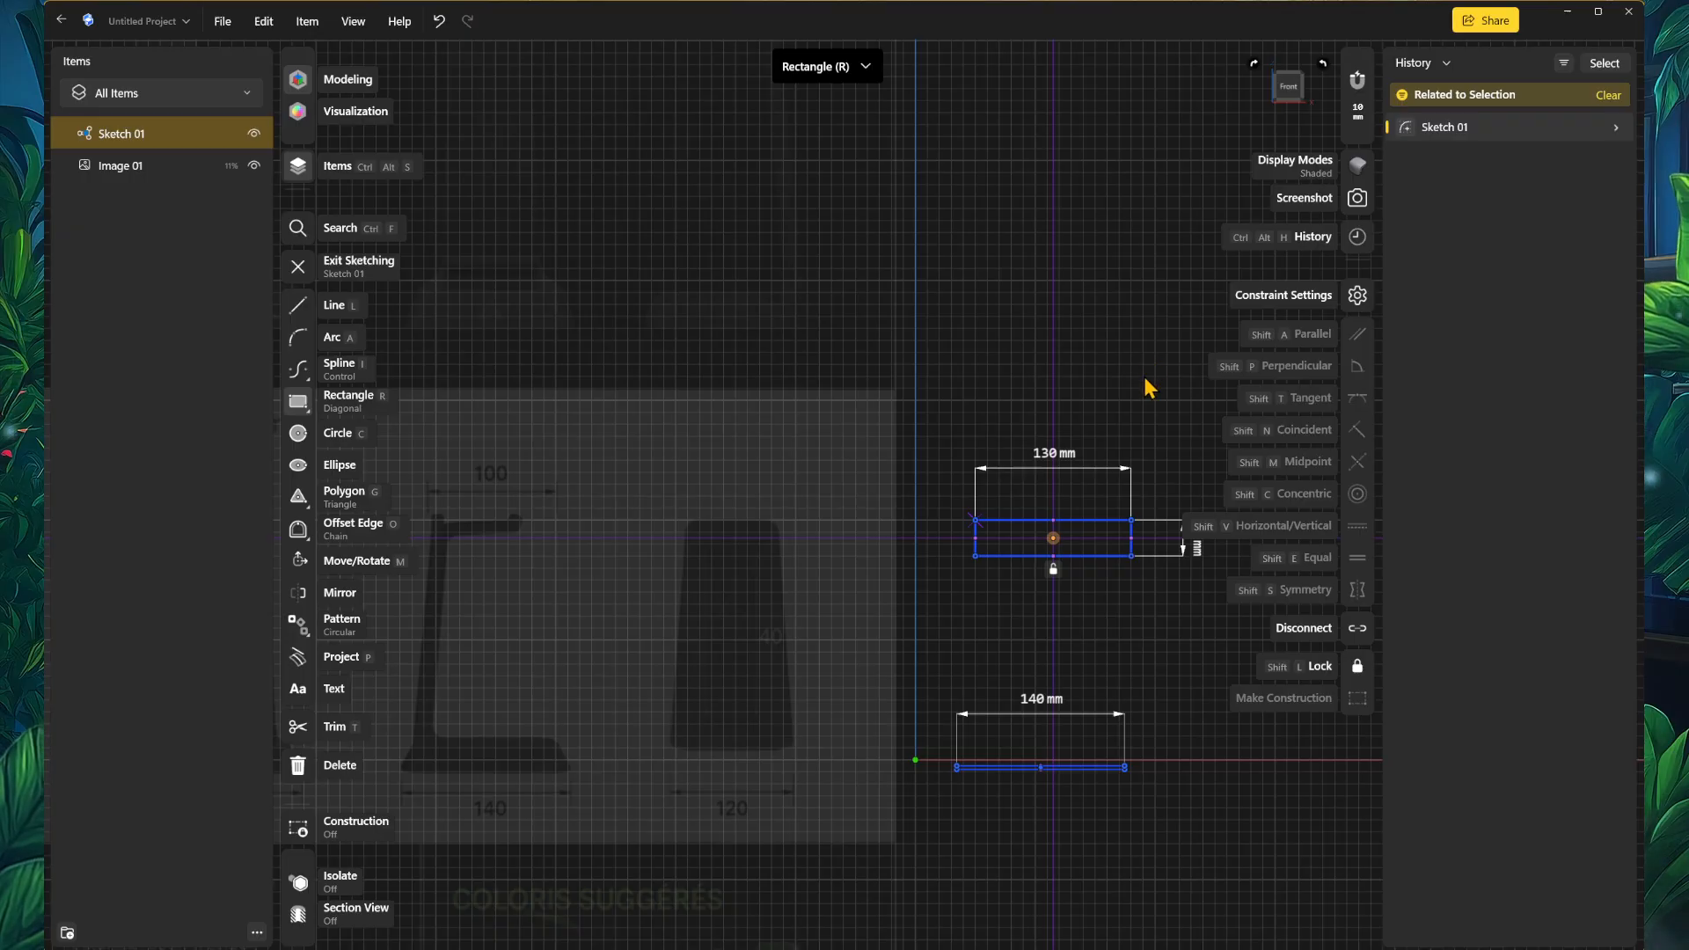
key(Escape)
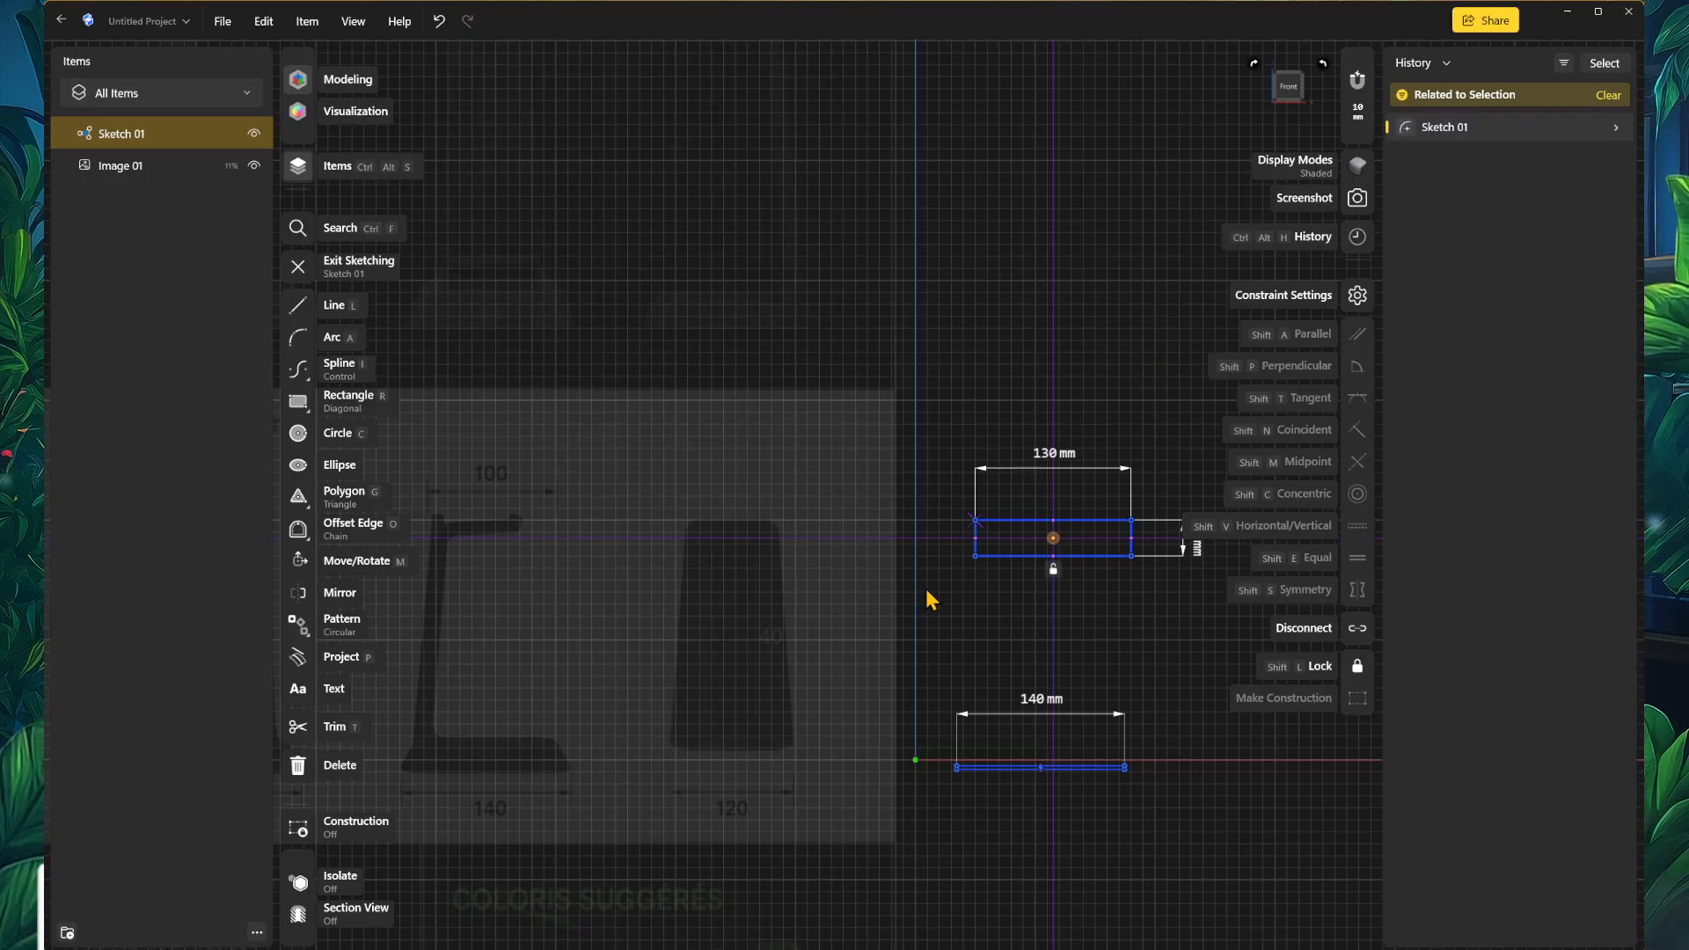
Step: Set the width of the upper rectangle to 100 mm
click(1060, 454)
click(972, 525)
click(1011, 564)
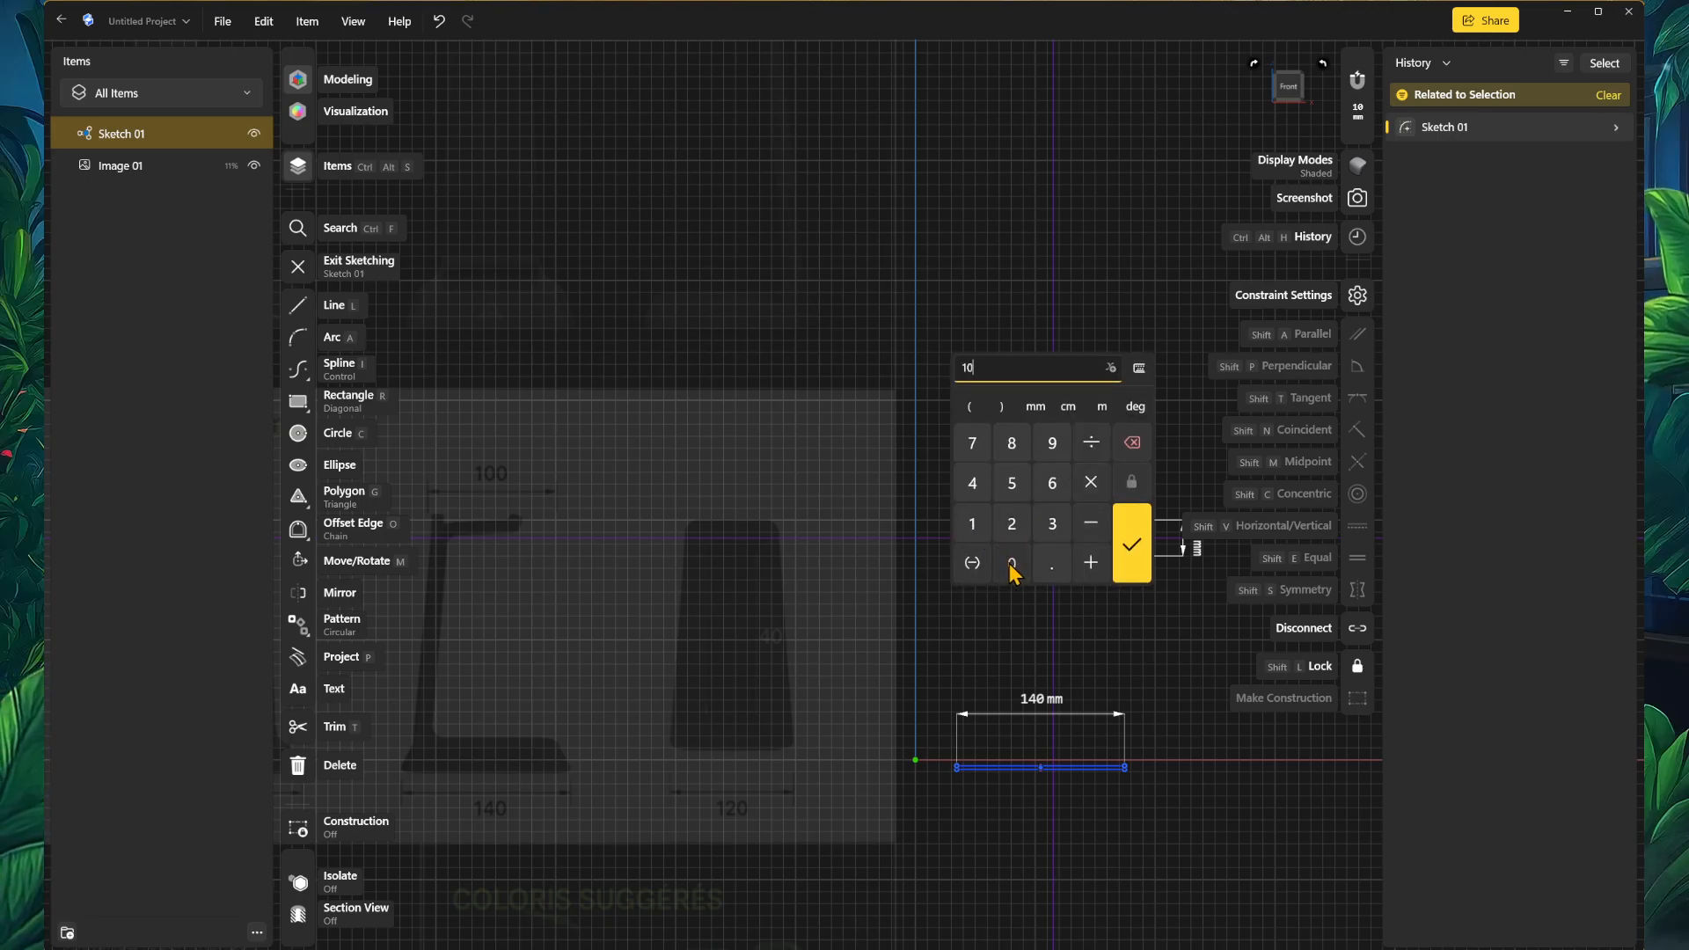
click(1011, 564)
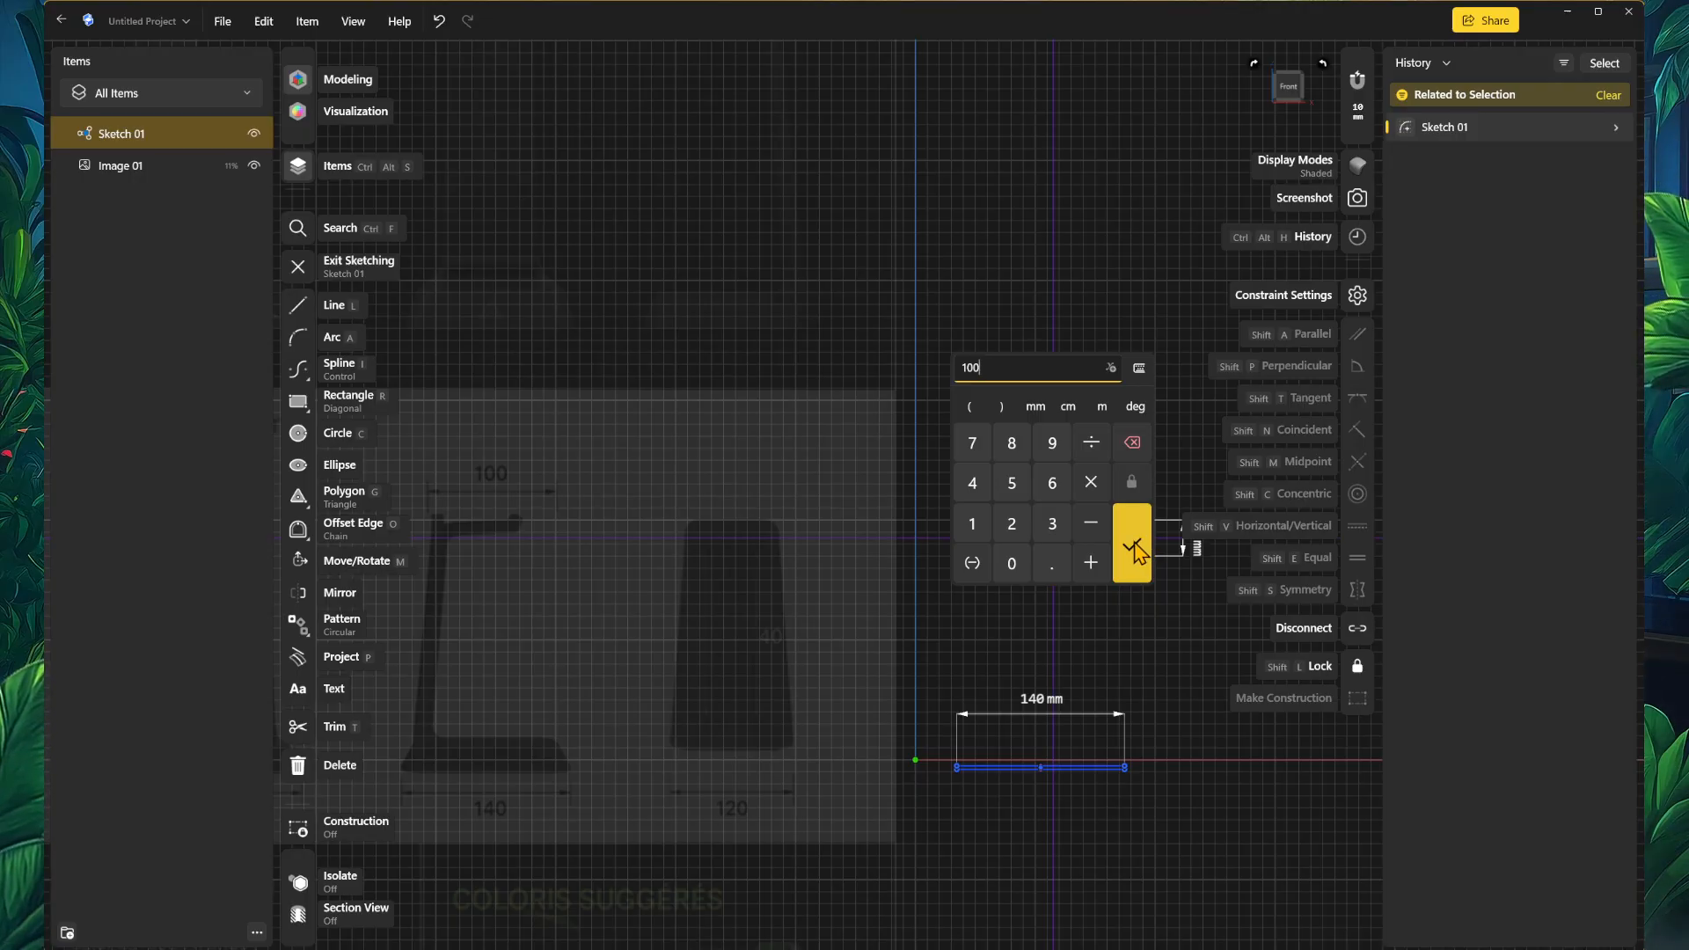
click(1135, 551)
Step: Set the height of the lower 140 mm rectangle to 40 mm
scroll(563, 585, up, 1)
mouse_move(442, 574)
middle_down()
mouse_move(508, 578)
mouse_move(406, 560)
mouse_move(648, 546)
mouse_move(630, 569)
mouse_move(748, 592)
middle_up()
scroll(441, 555, down, 1)
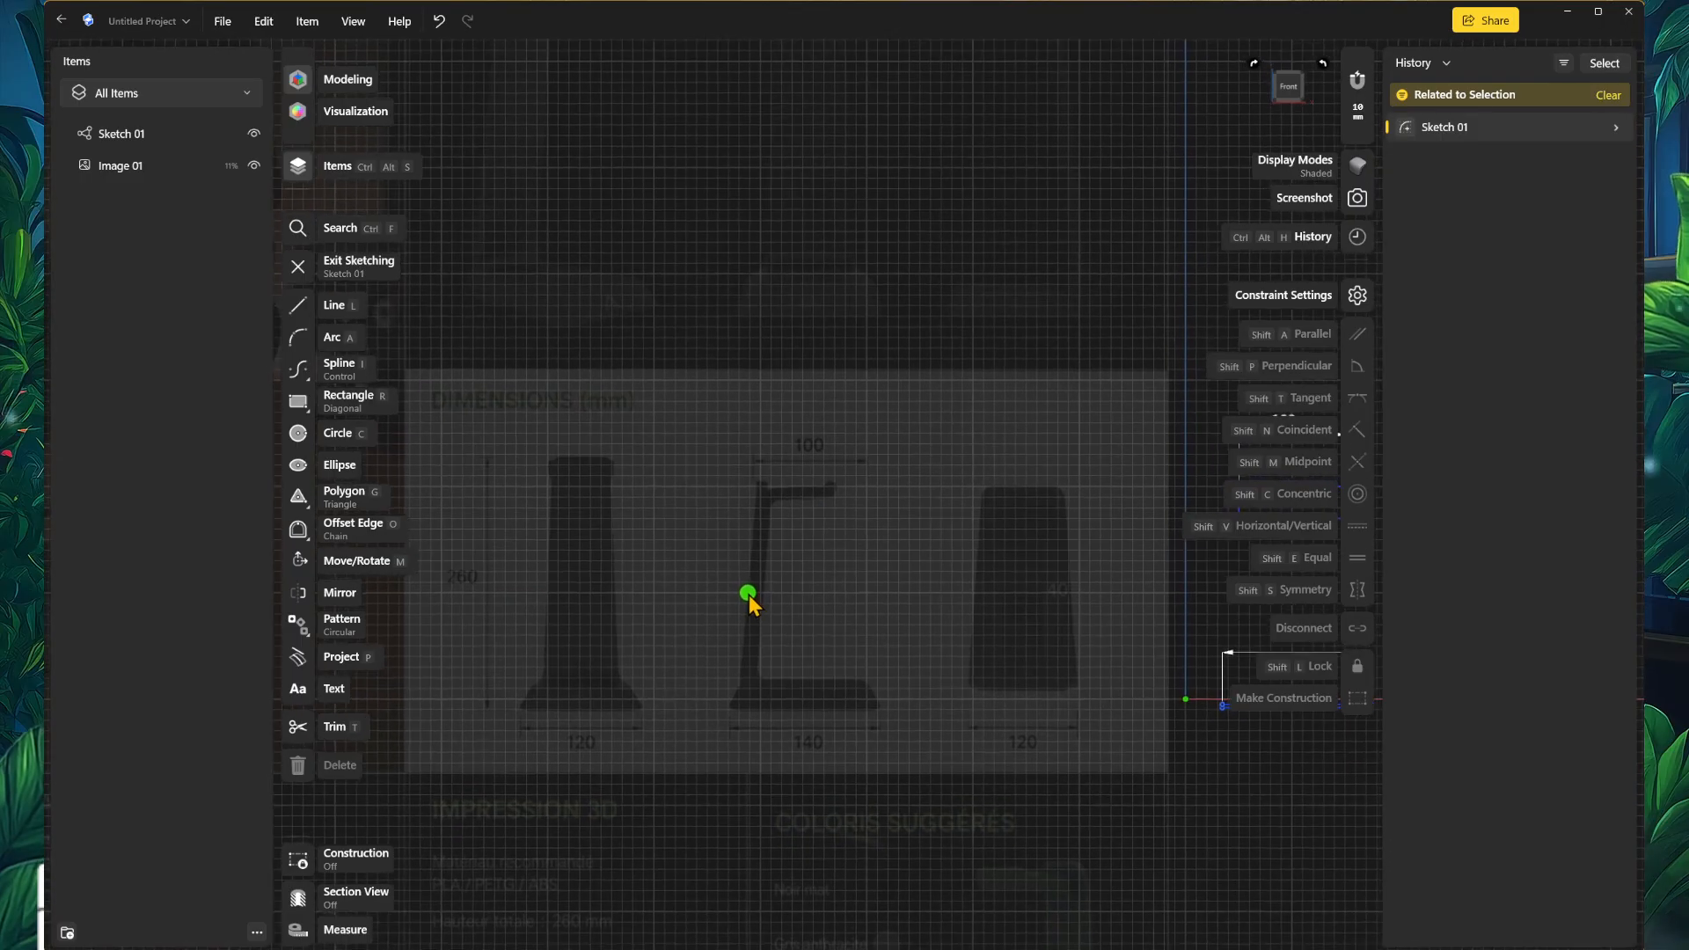
middle_drag(719, 739, 566, 744)
middle_drag(890, 676, 664, 698)
scroll(1101, 788, up, 4)
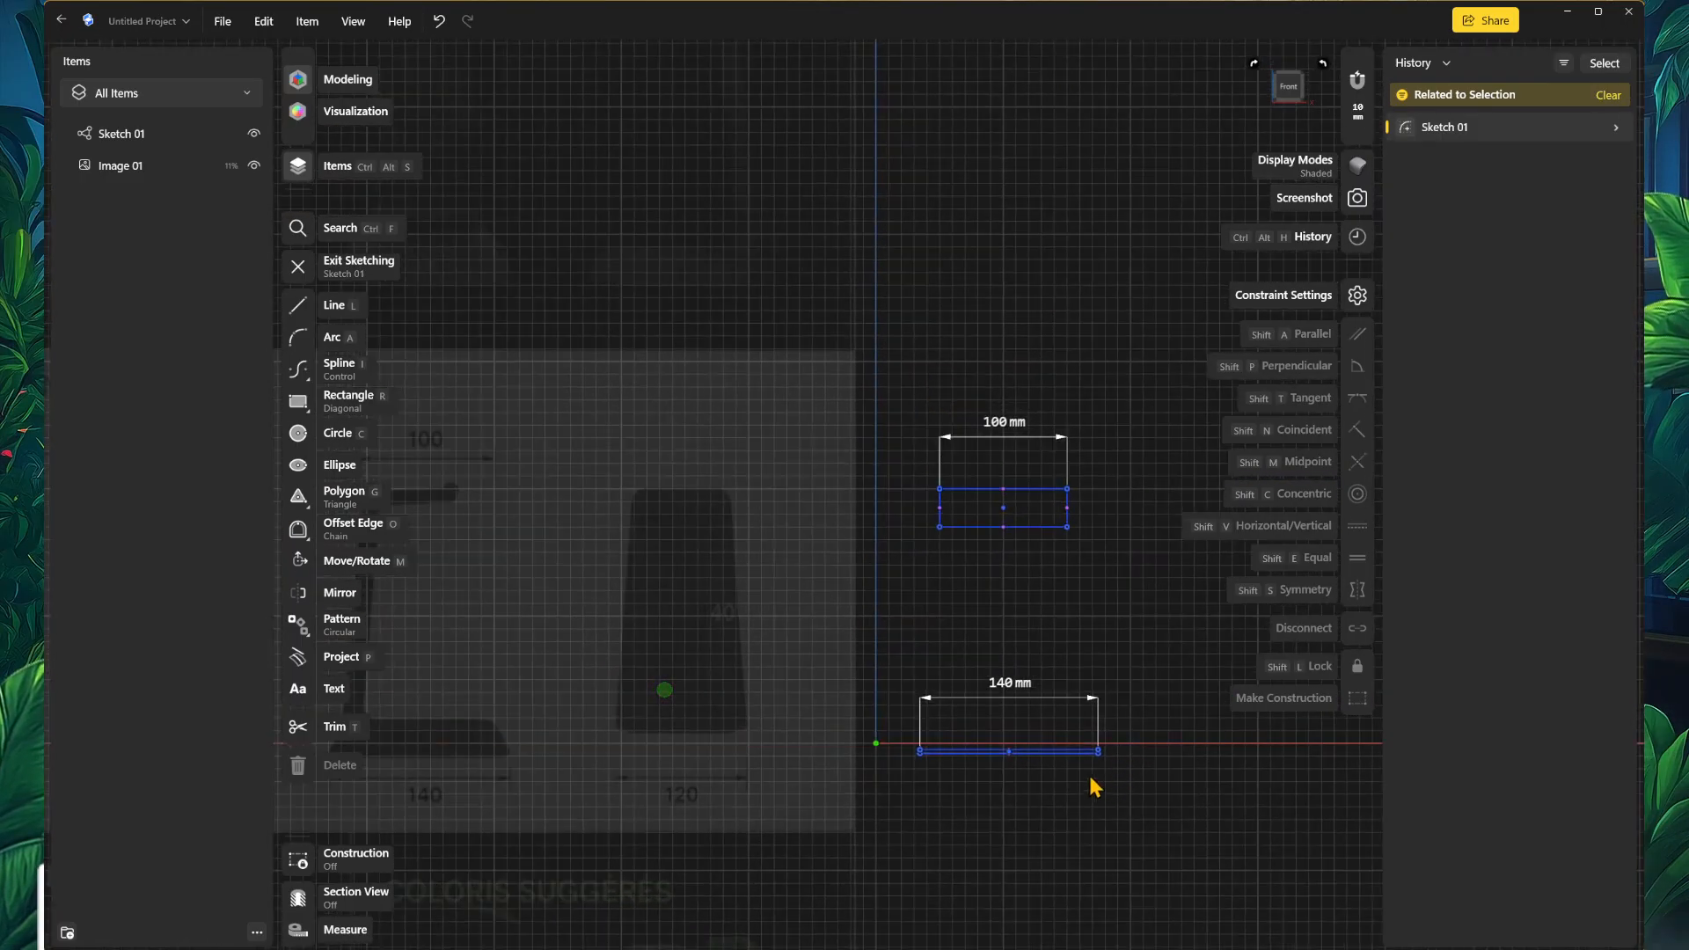
scroll(1150, 773, up, 3)
middle_drag(1131, 780, 813, 758)
scroll(829, 739, up, 2)
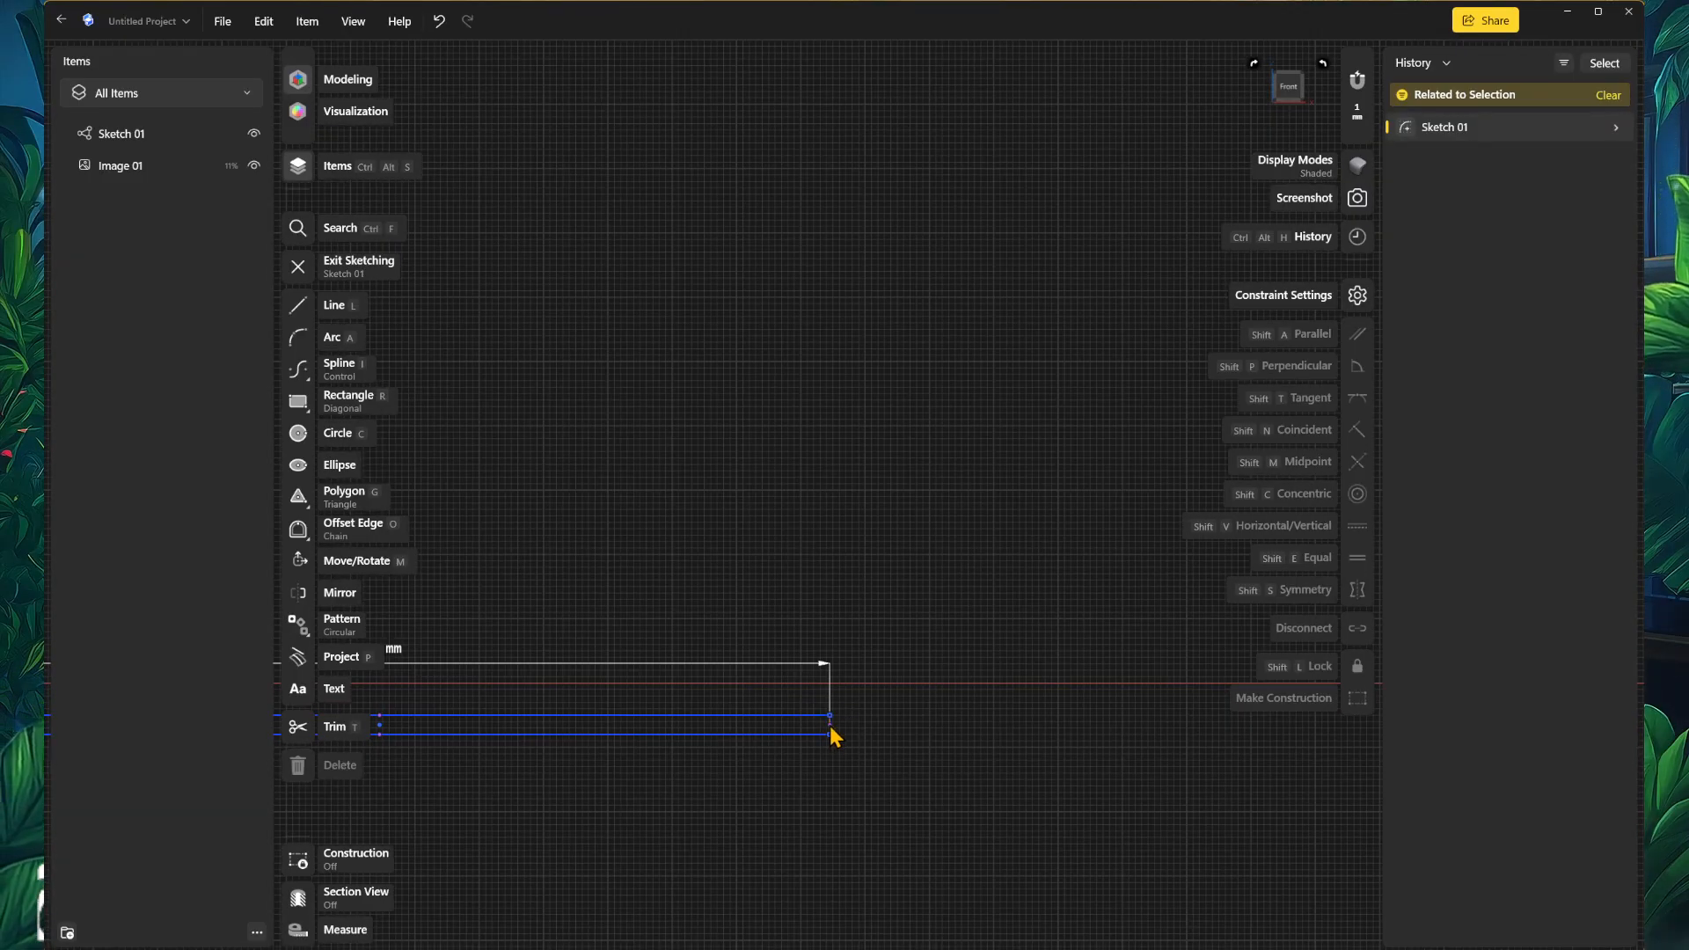
click(831, 730)
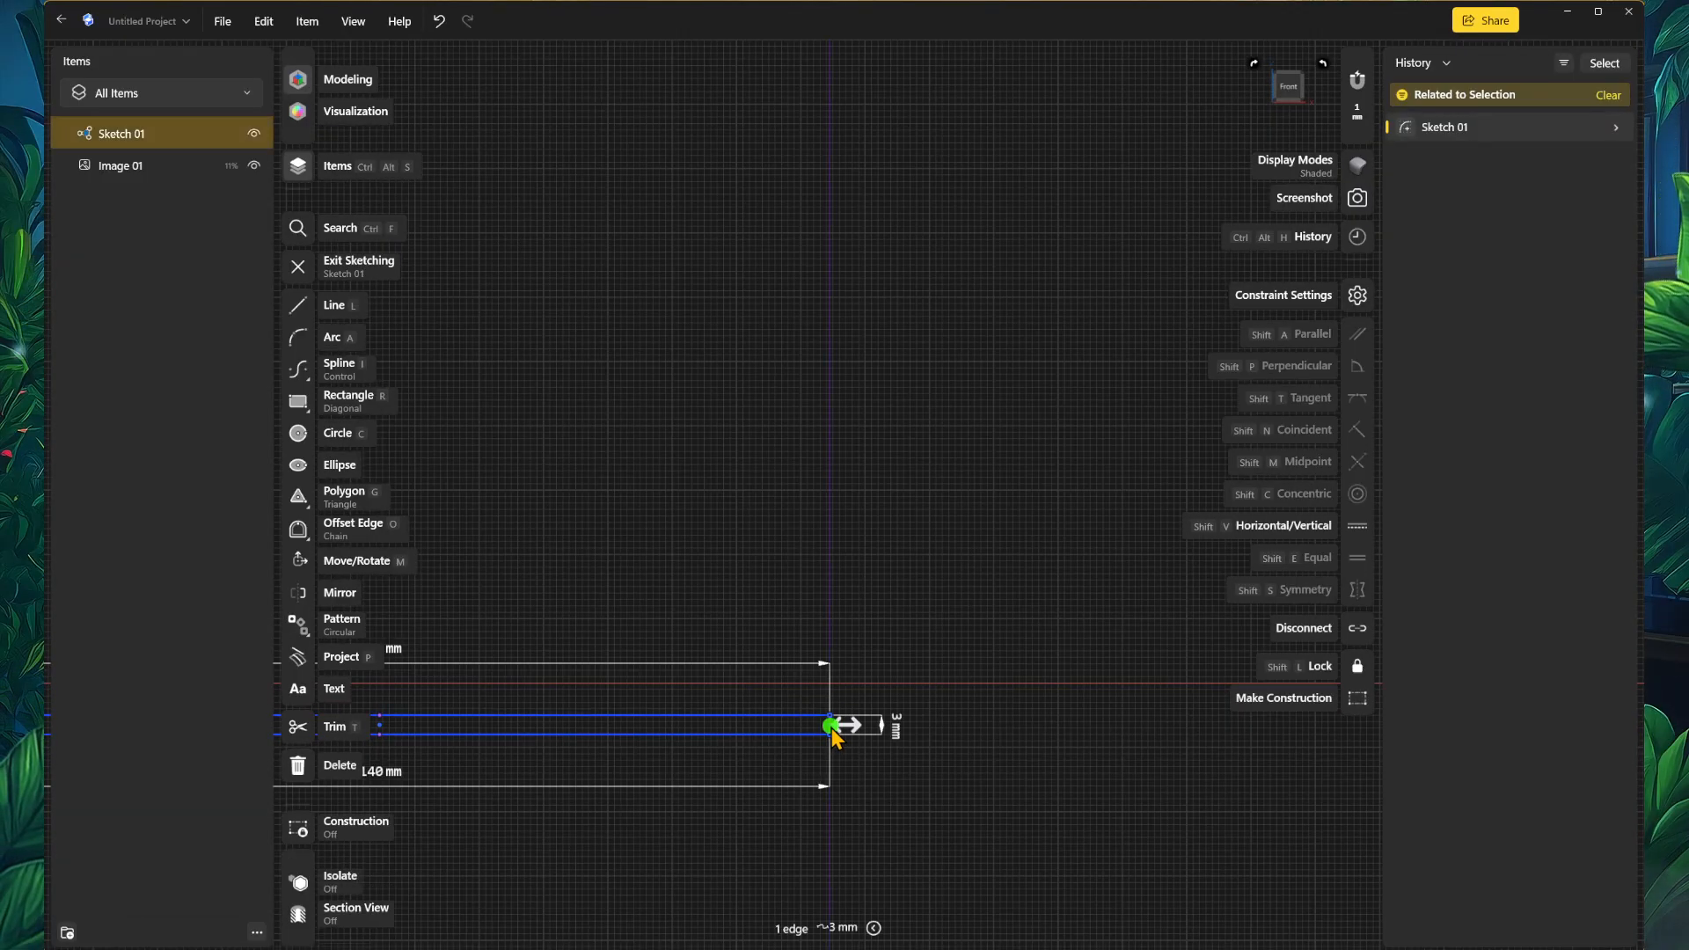
click(895, 729)
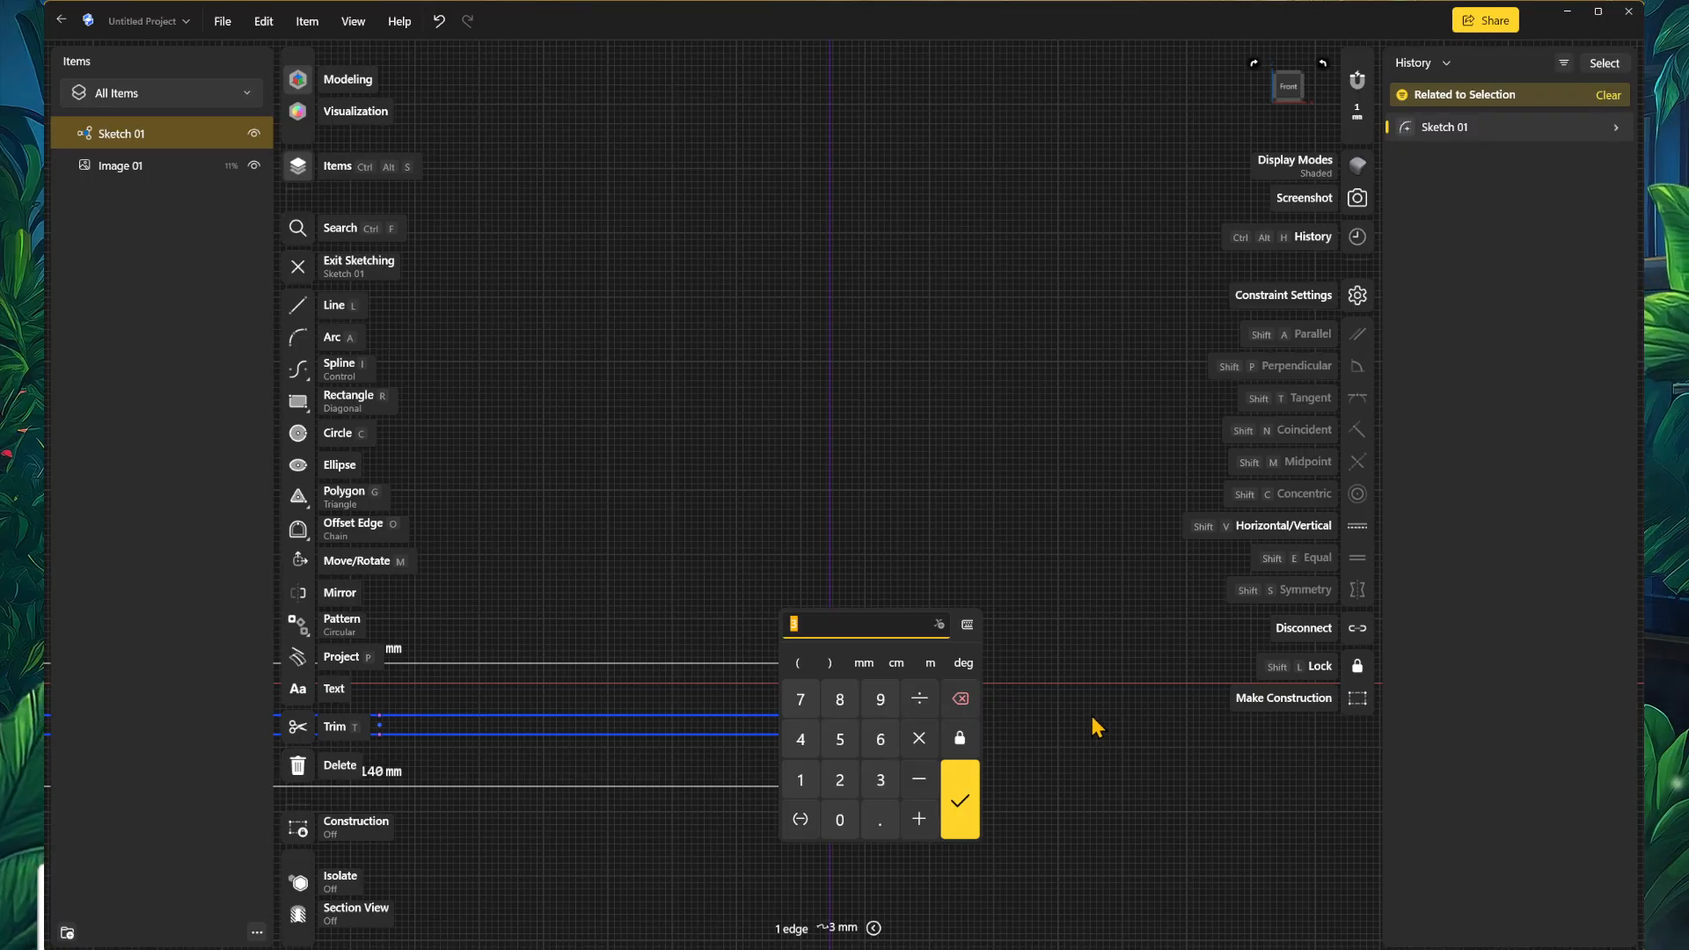
click(809, 744)
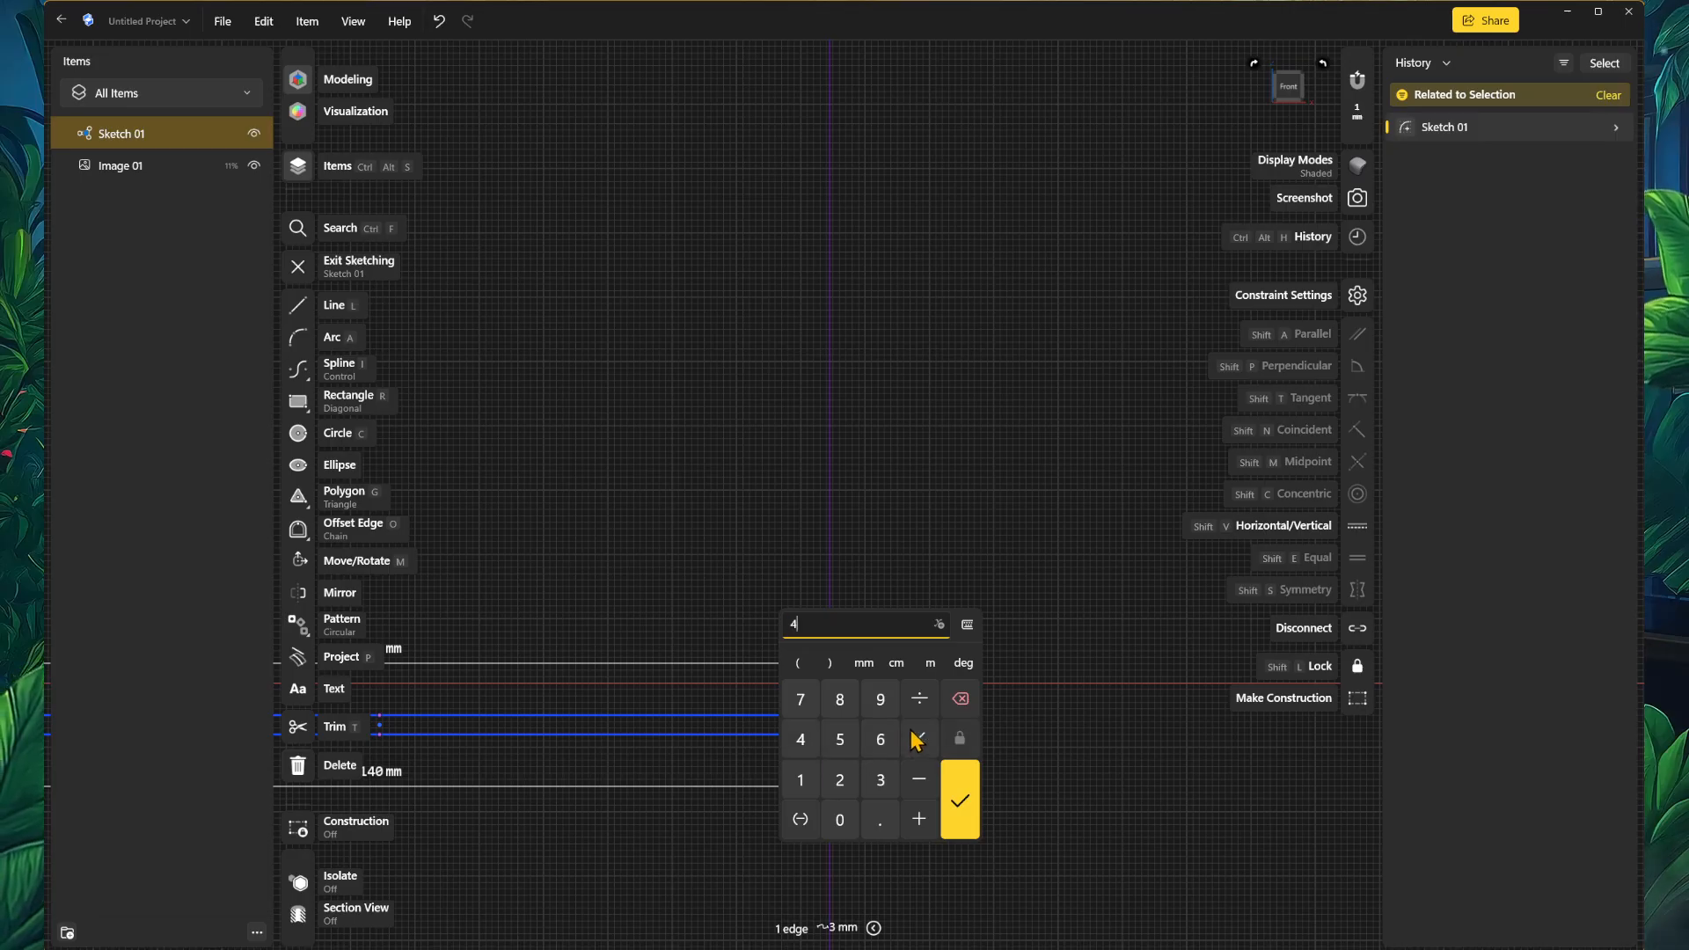
click(960, 800)
Step: Try a 26 mm distance between the lower rectangle's bottom edge and the upper rectangle's top edge, and undo it
scroll(868, 775, down, 5)
scroll(797, 779, down, 2)
mouse_move(602, 784)
middle_down()
mouse_move(833, 803)
mouse_move(849, 876)
middle_up()
middle_drag(909, 732, 936, 931)
middle_drag(962, 724, 1014, 716)
middle_drag(913, 789, 1025, 524)
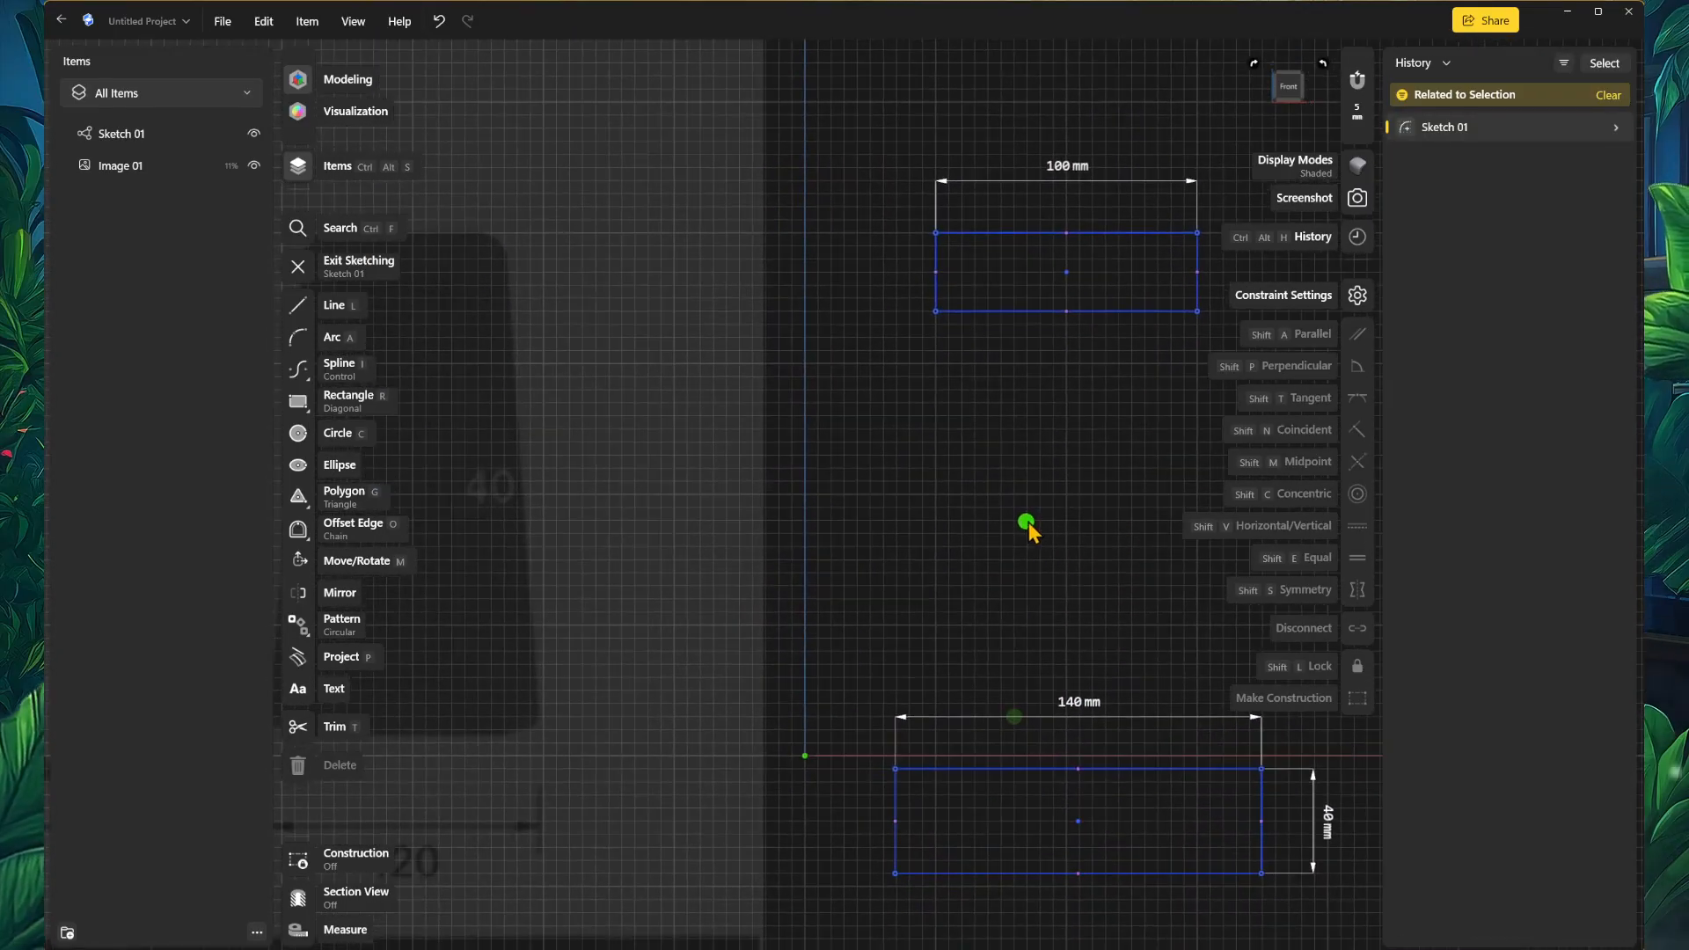
scroll(989, 620, down, 2)
mouse_move(984, 682)
middle_down()
mouse_move(940, 563)
mouse_move(888, 583)
middle_up()
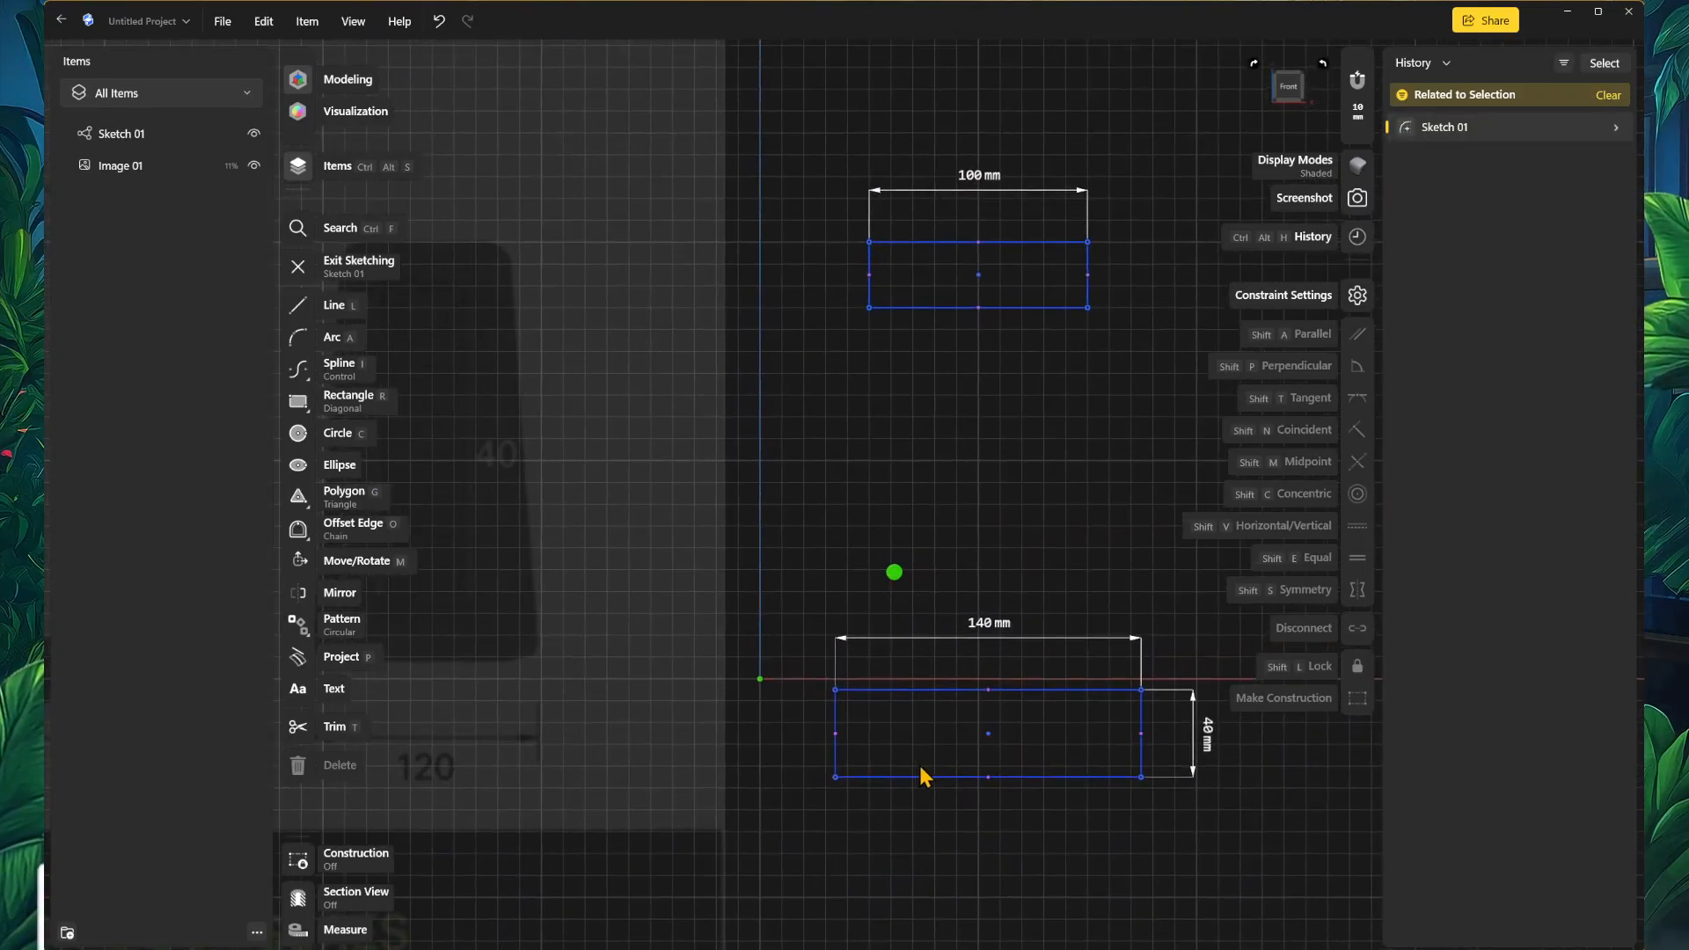
click(919, 777)
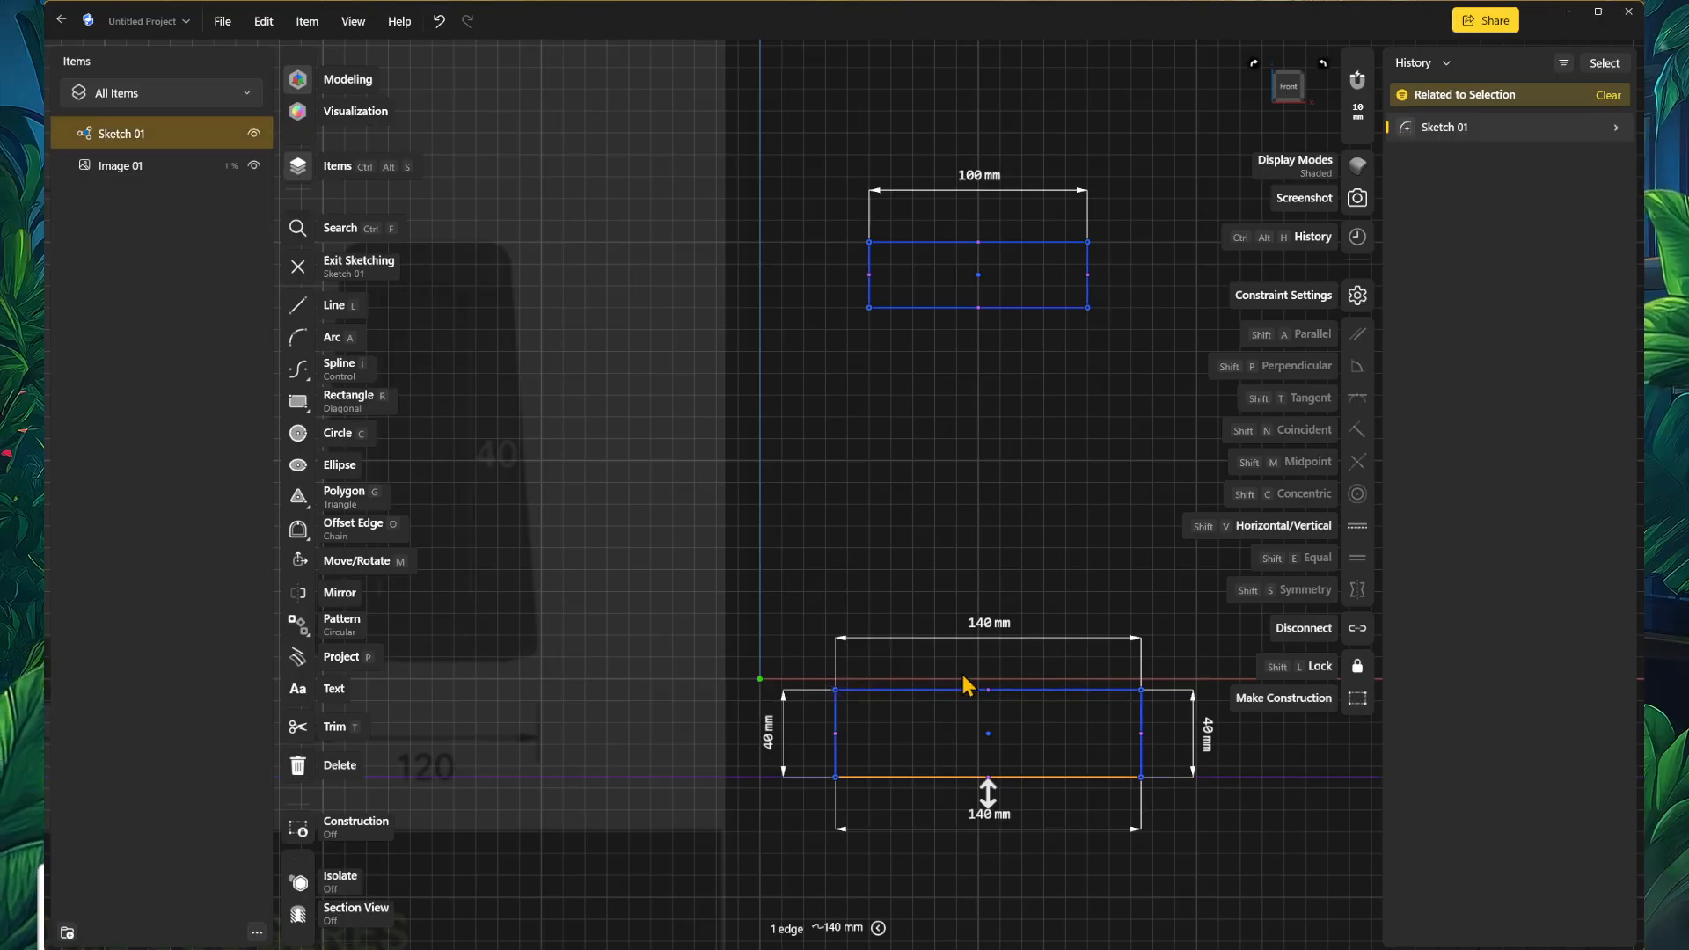
shift+click(944, 250)
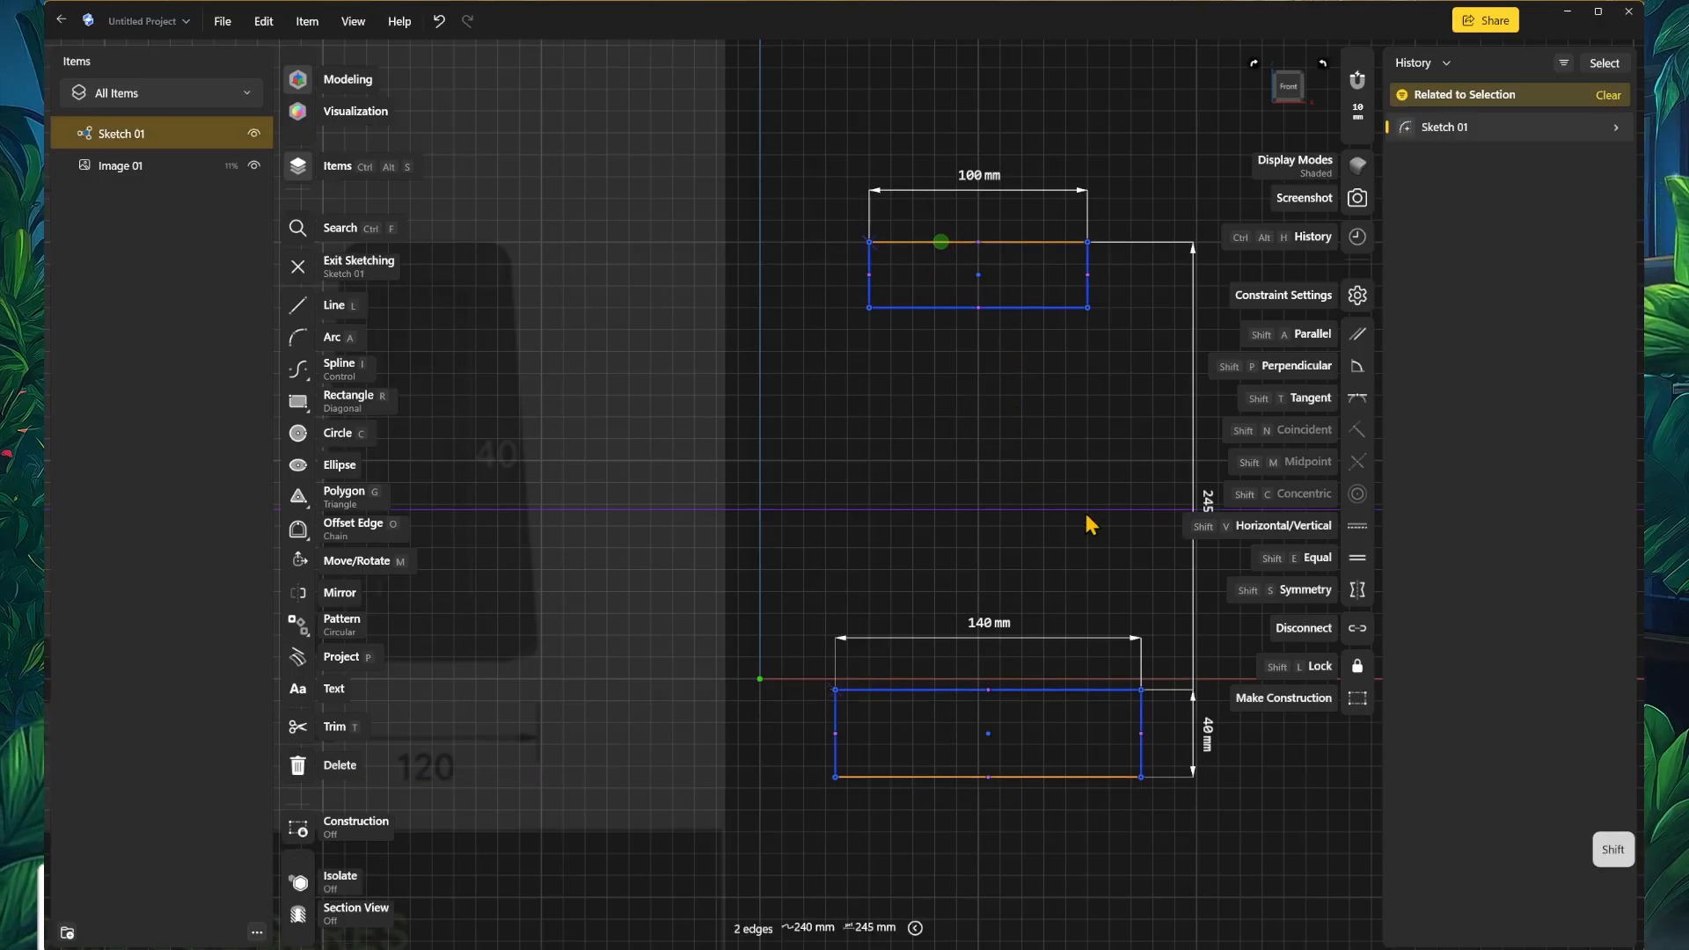
scroll(1080, 517, down, 2)
middle_drag(1094, 559, 1009, 573)
drag(1017, 541, 615, 512)
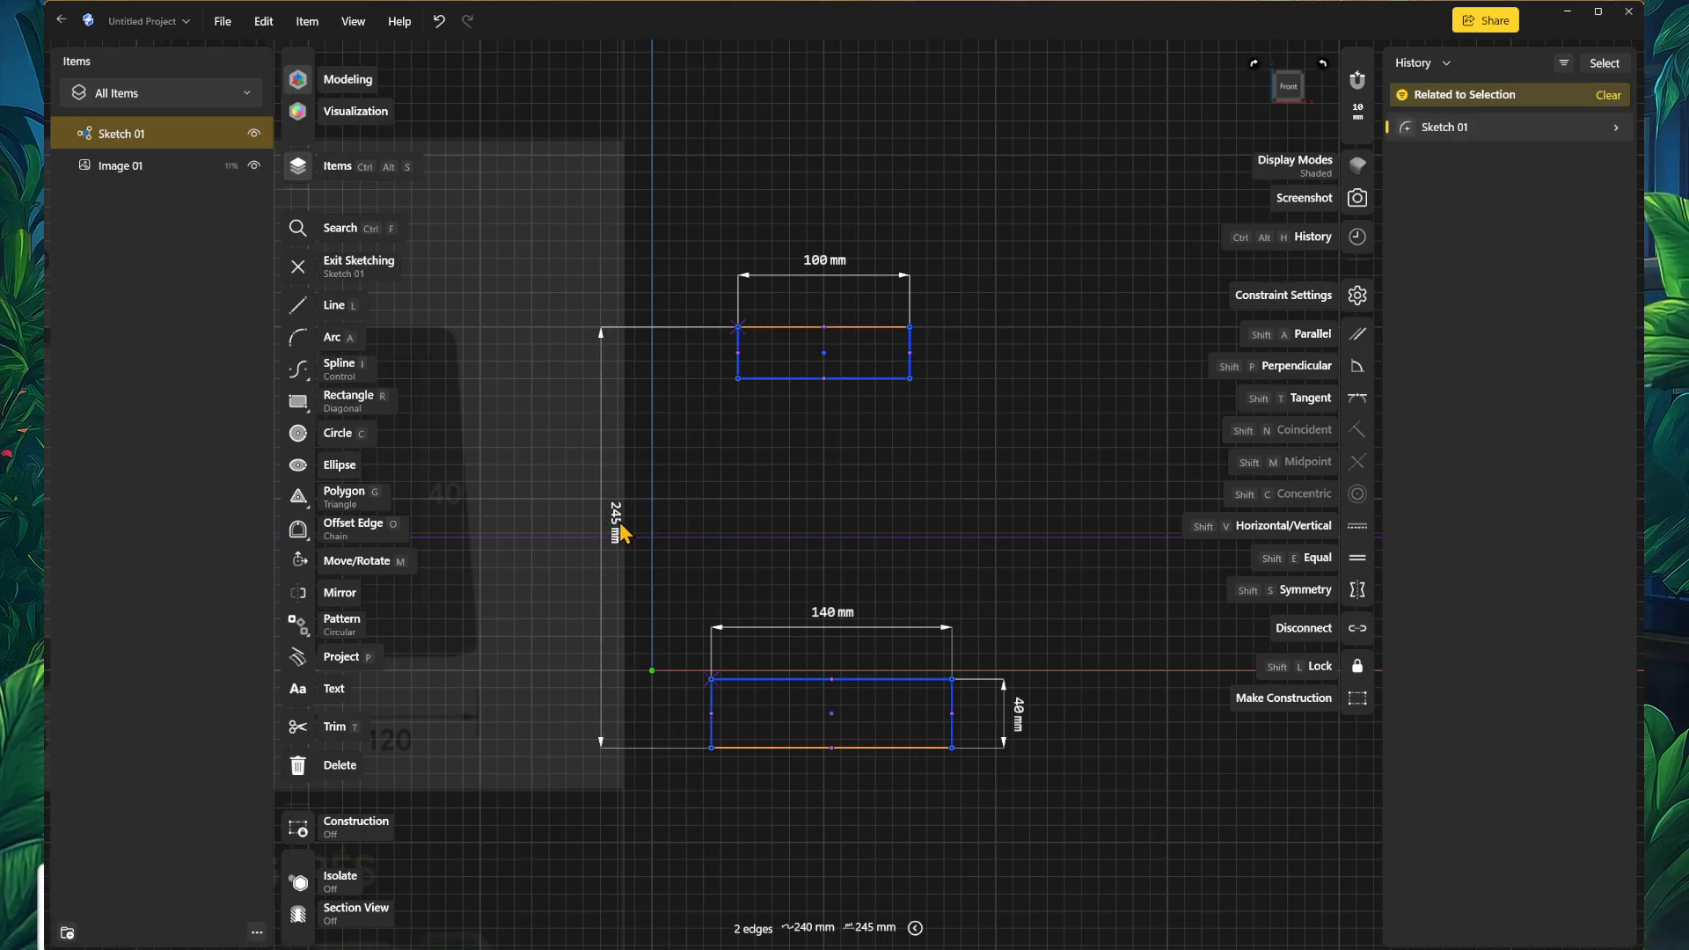
click(620, 524)
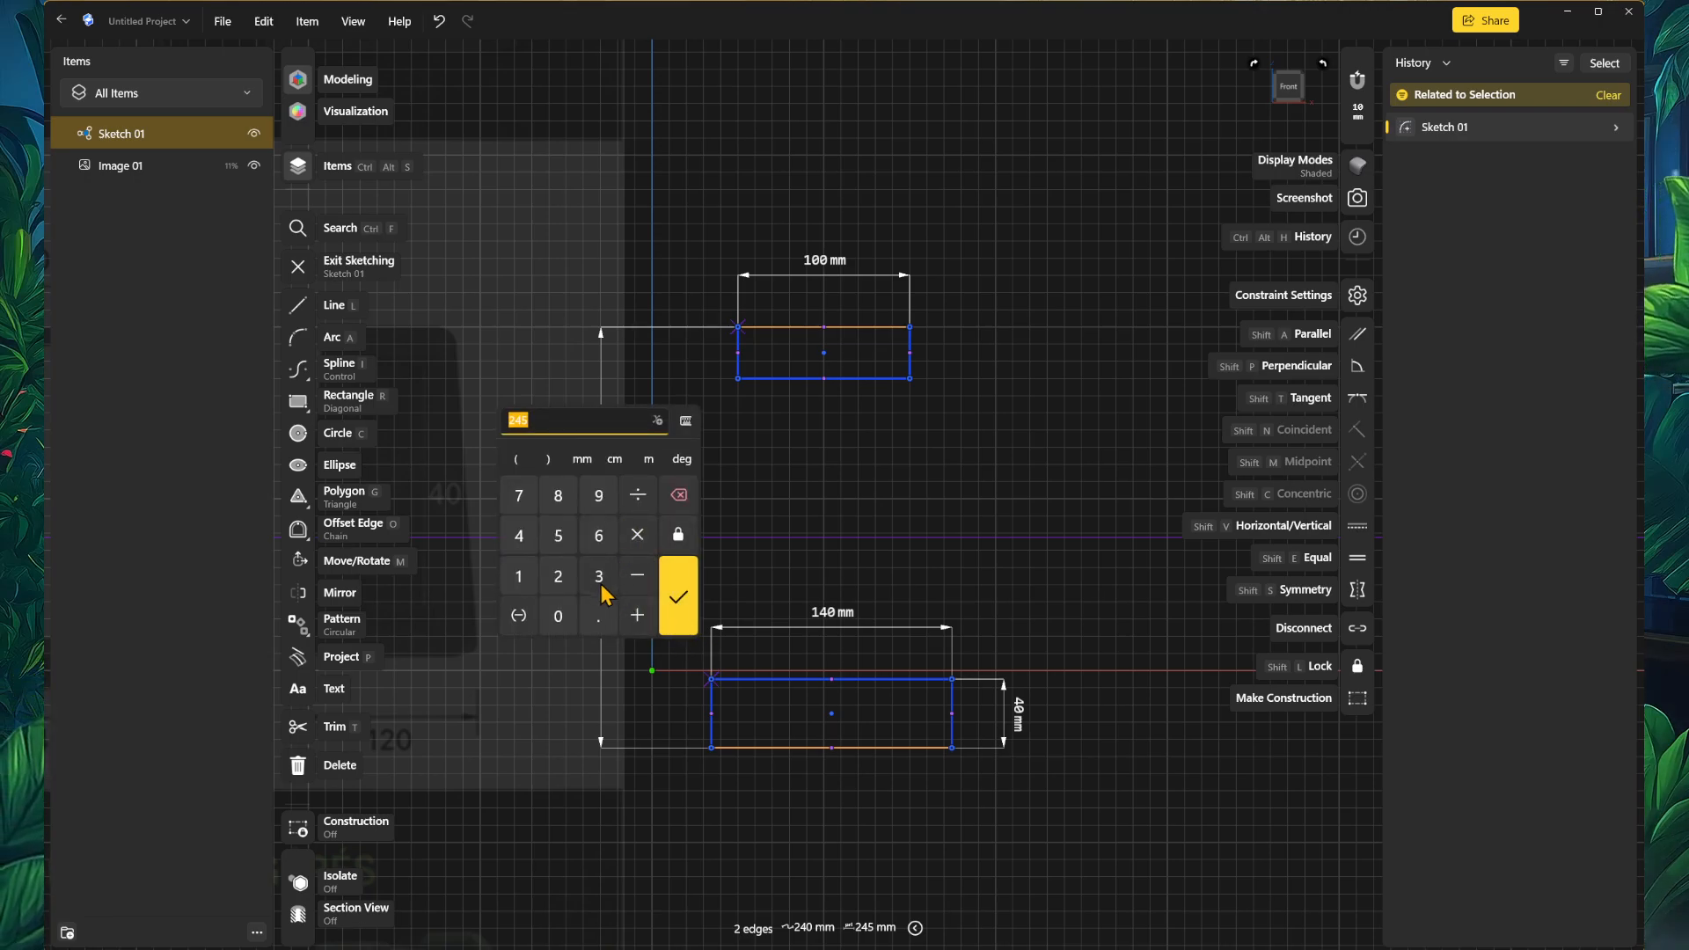
click(557, 577)
click(606, 538)
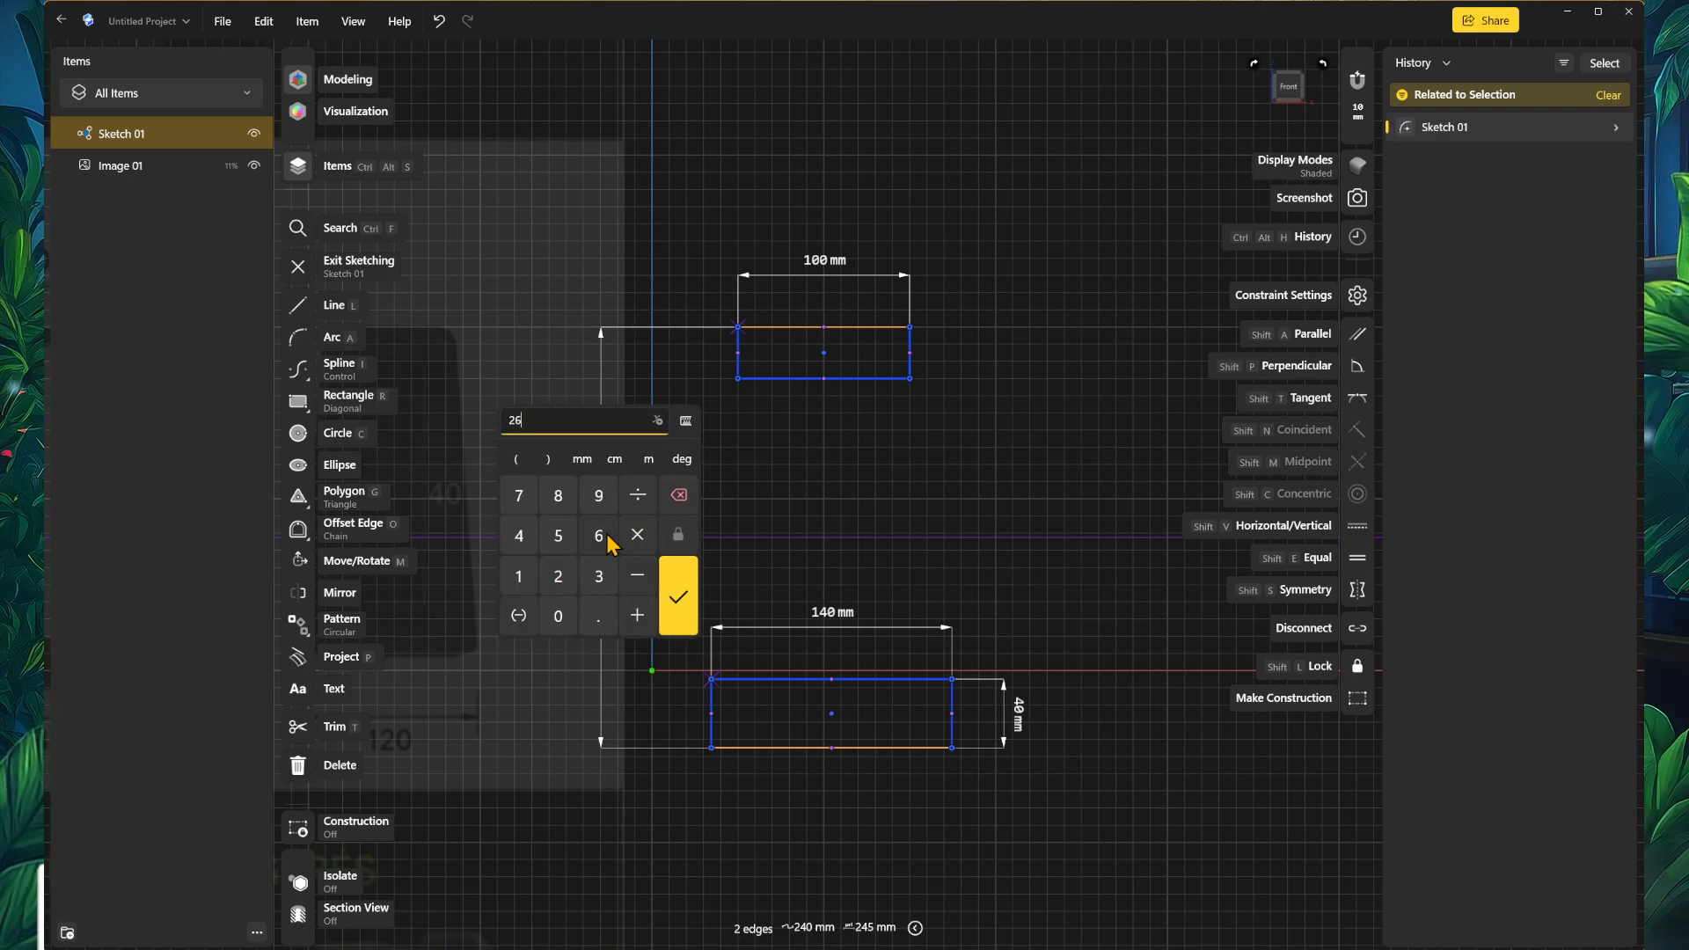
key(Return)
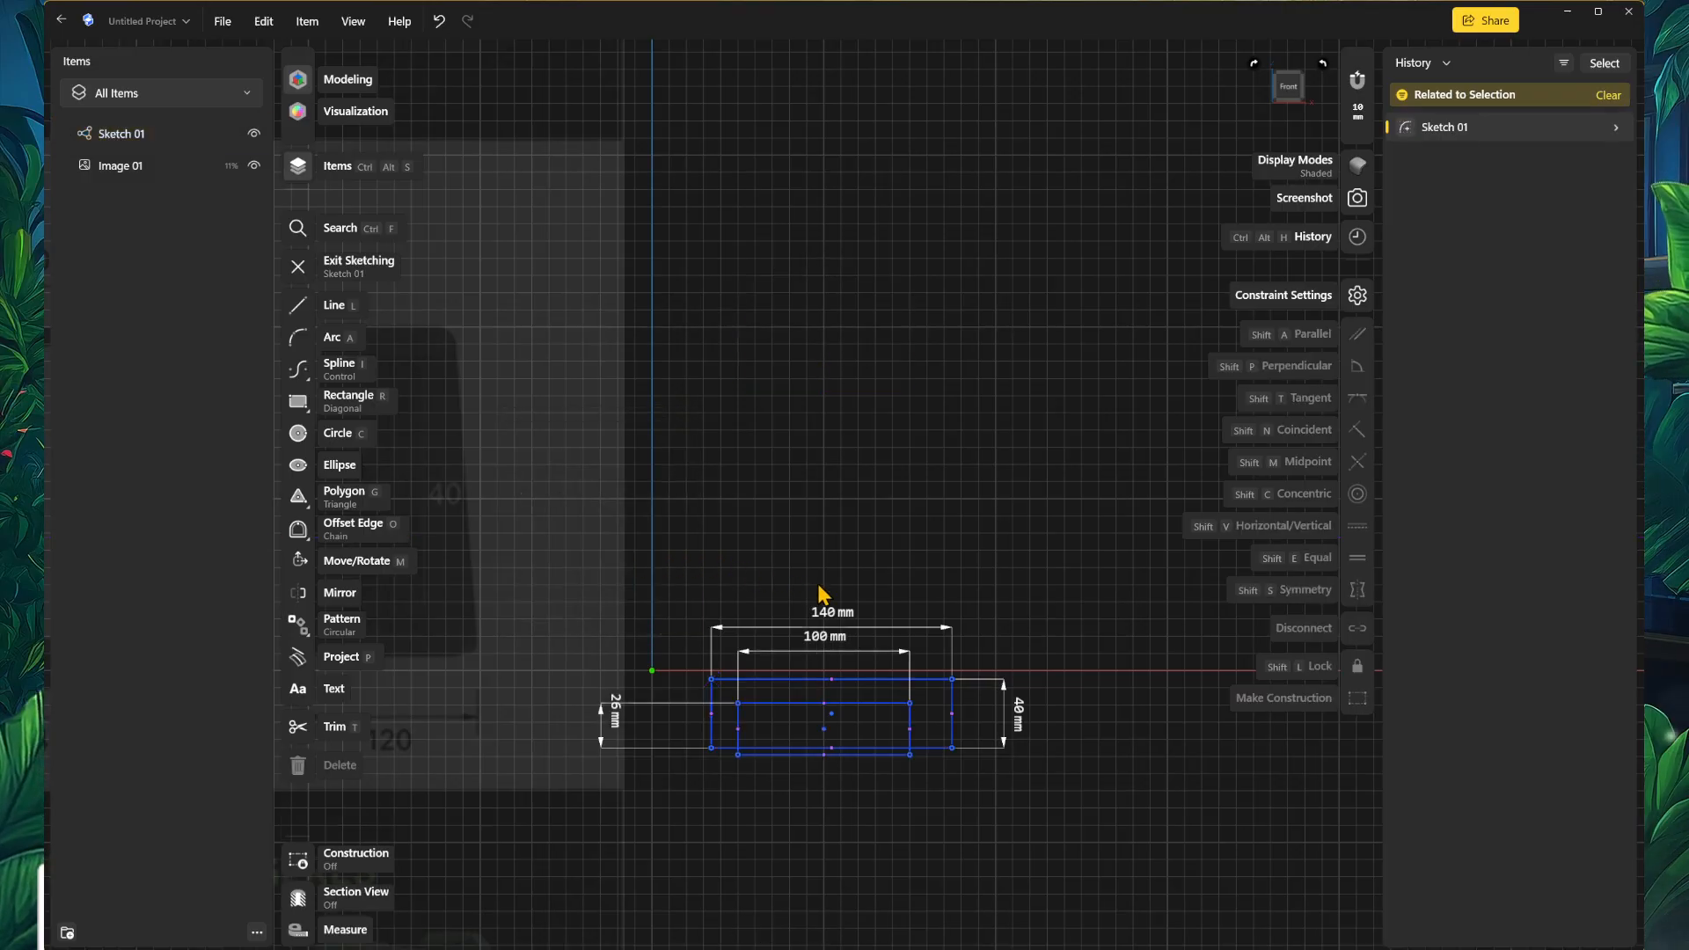
key(ctrl+z)
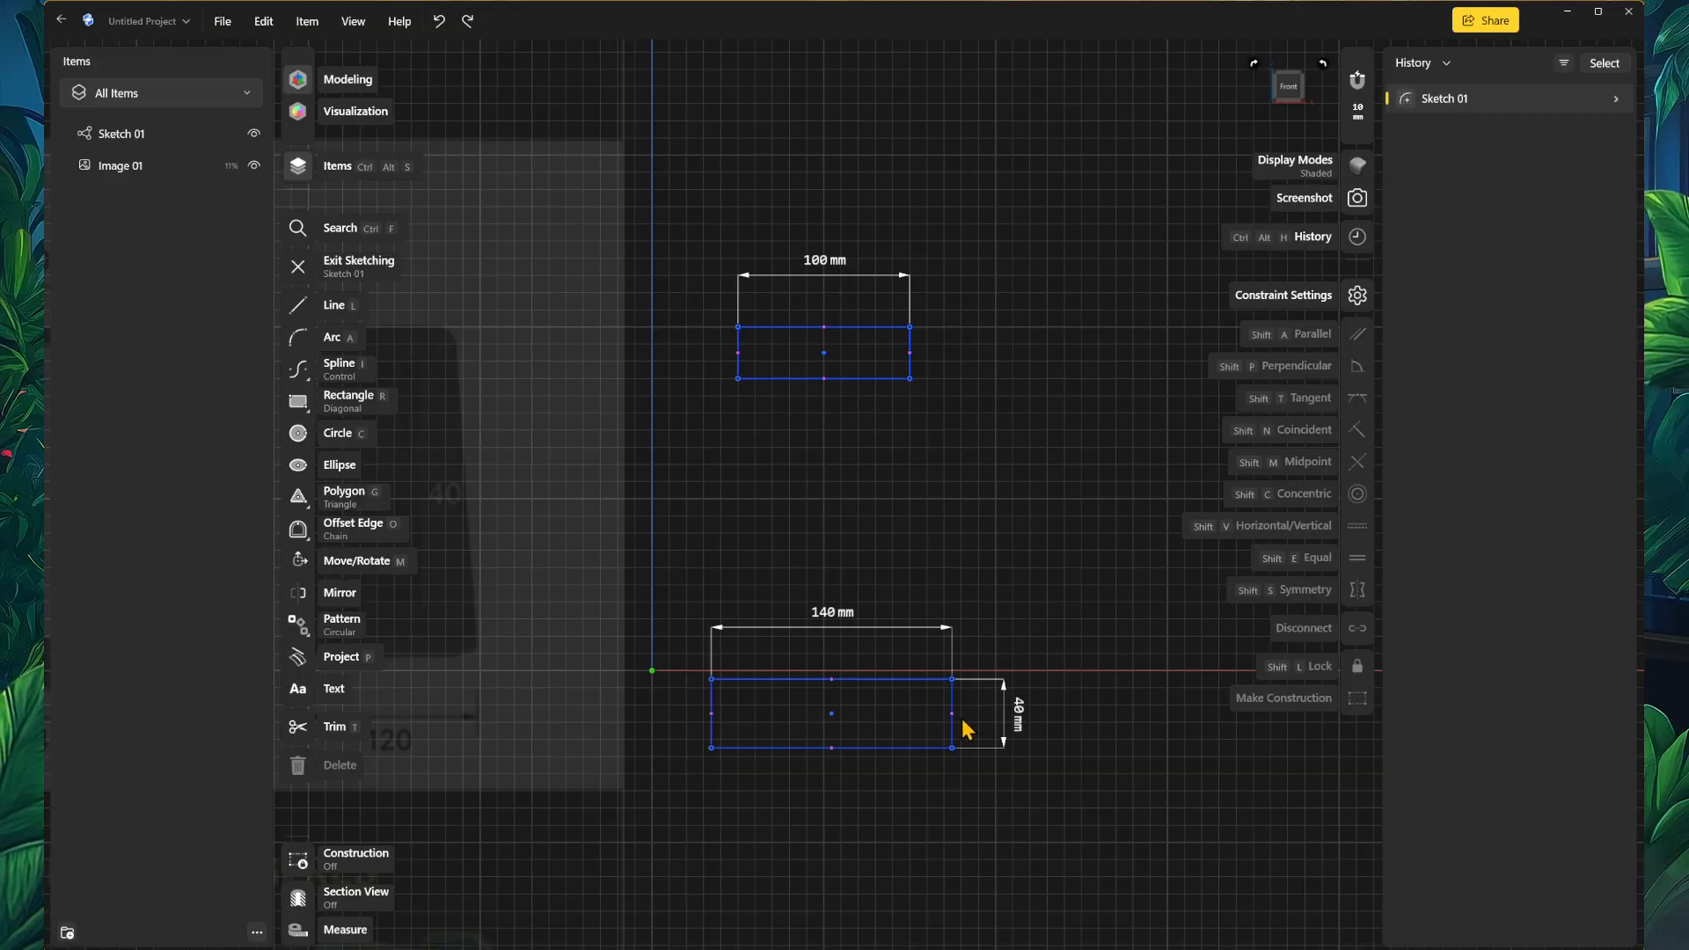
Step: Set the vertical distance from the lower rectangle's bottom edge to the upper rectangle's top edge to 280 mm
click(920, 748)
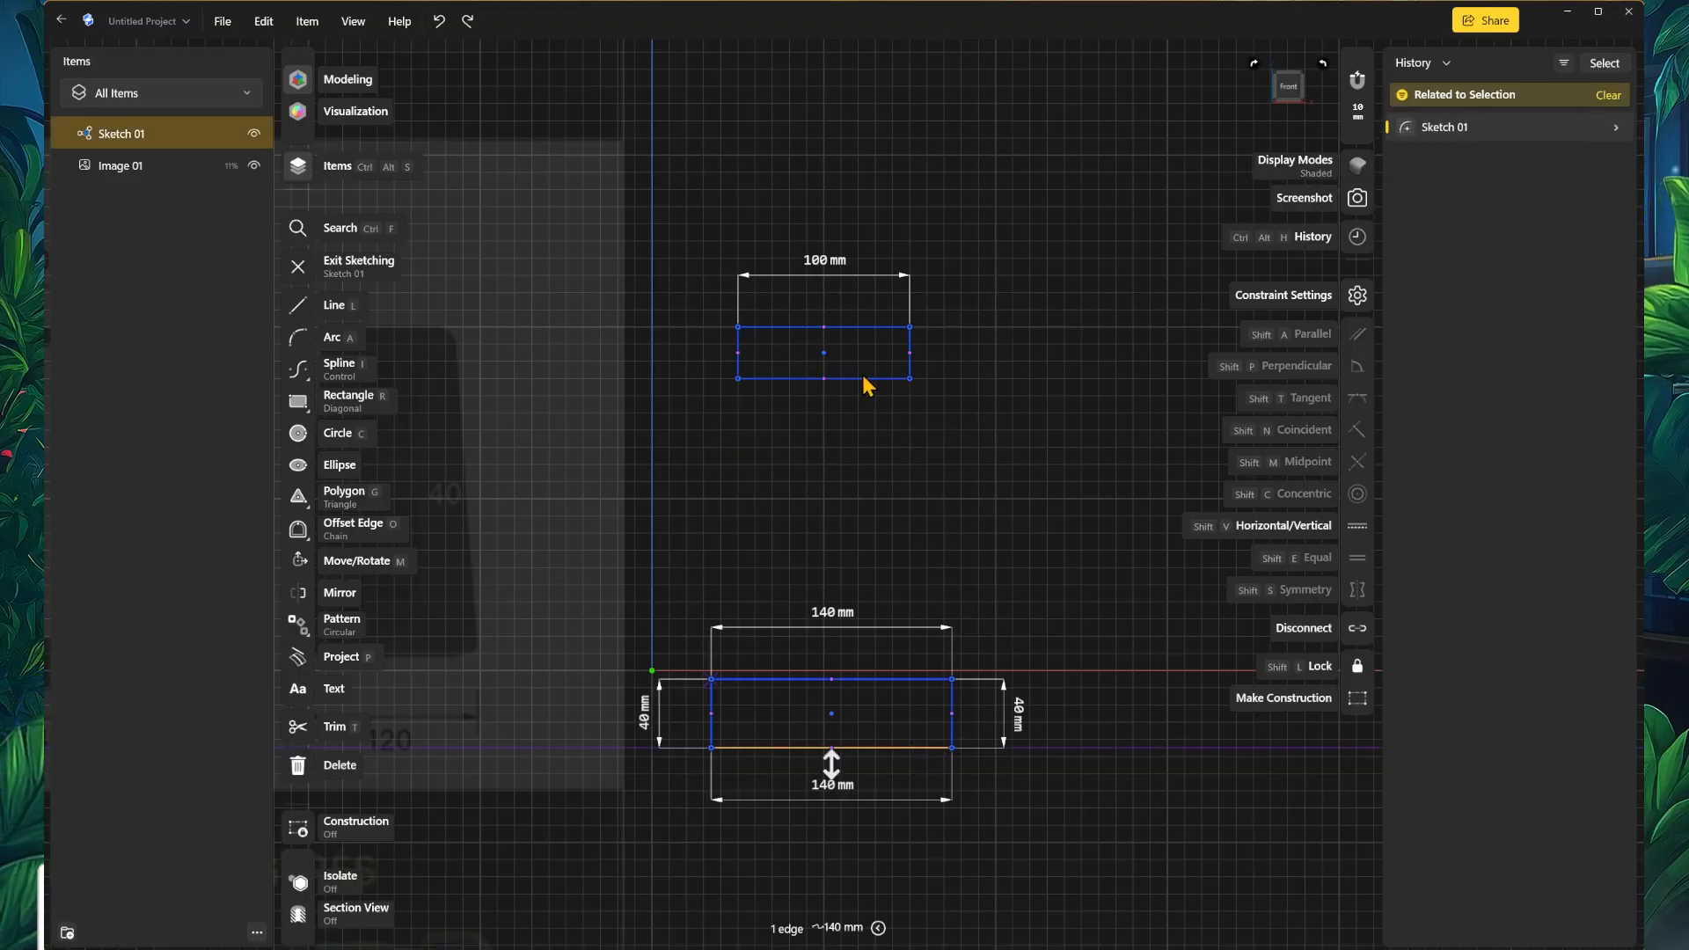
shift+click(881, 327)
mouse_move(1018, 538)
mouse_down()
mouse_move(633, 510)
mouse_move(646, 524)
mouse_up()
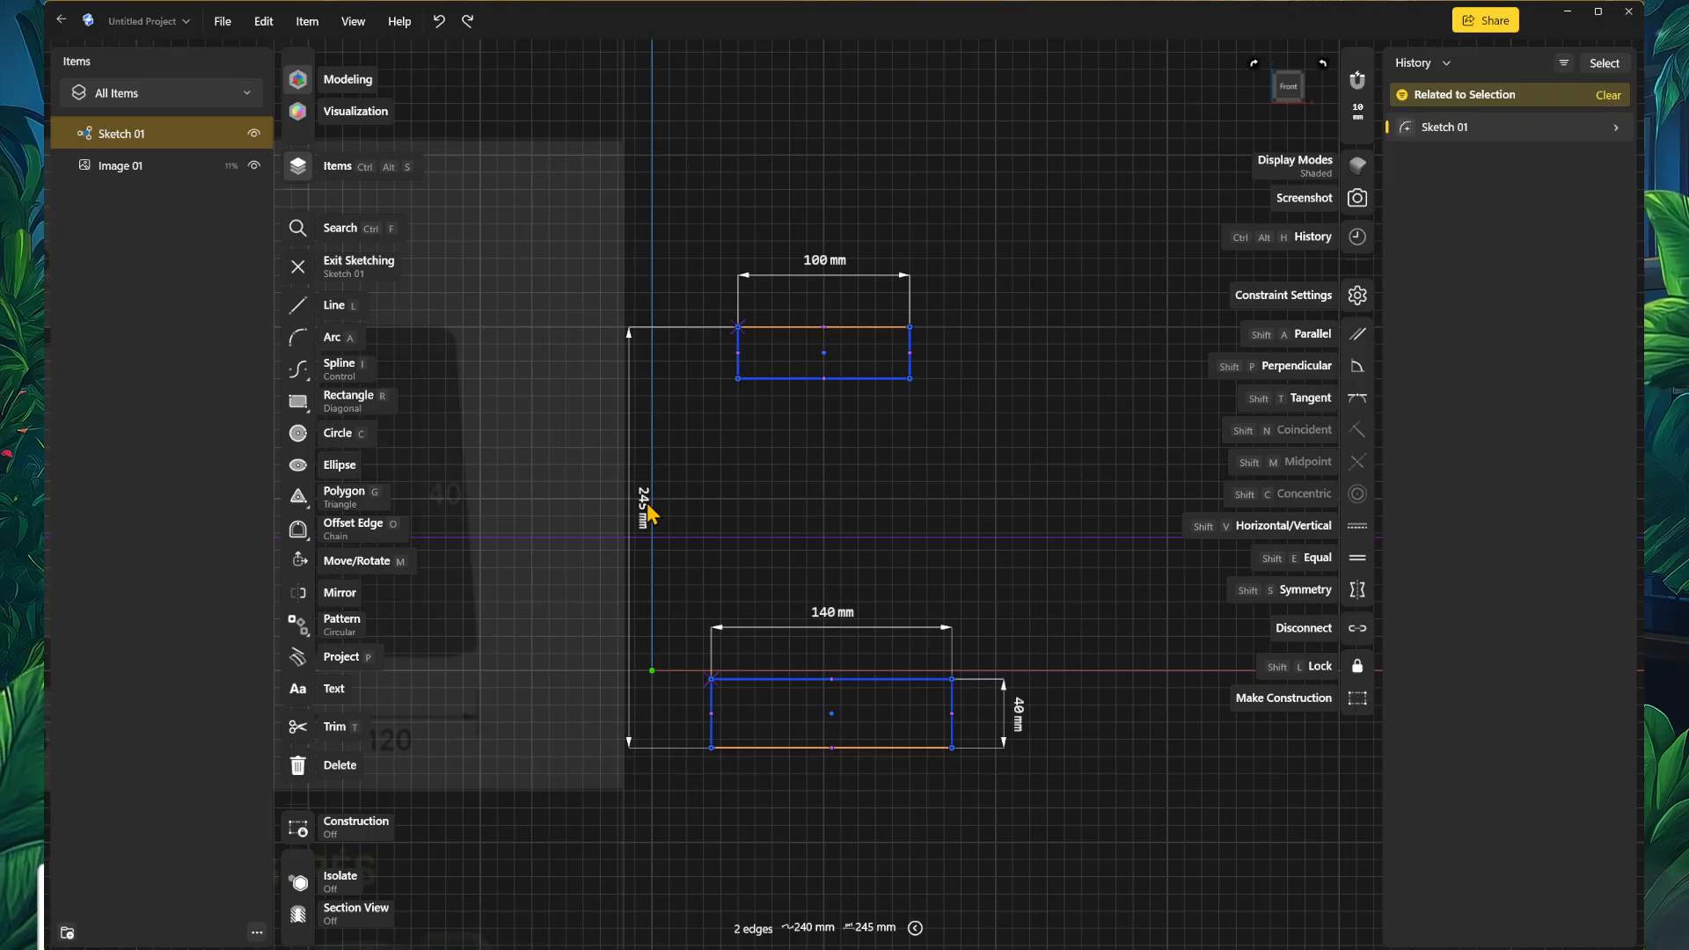
click(649, 510)
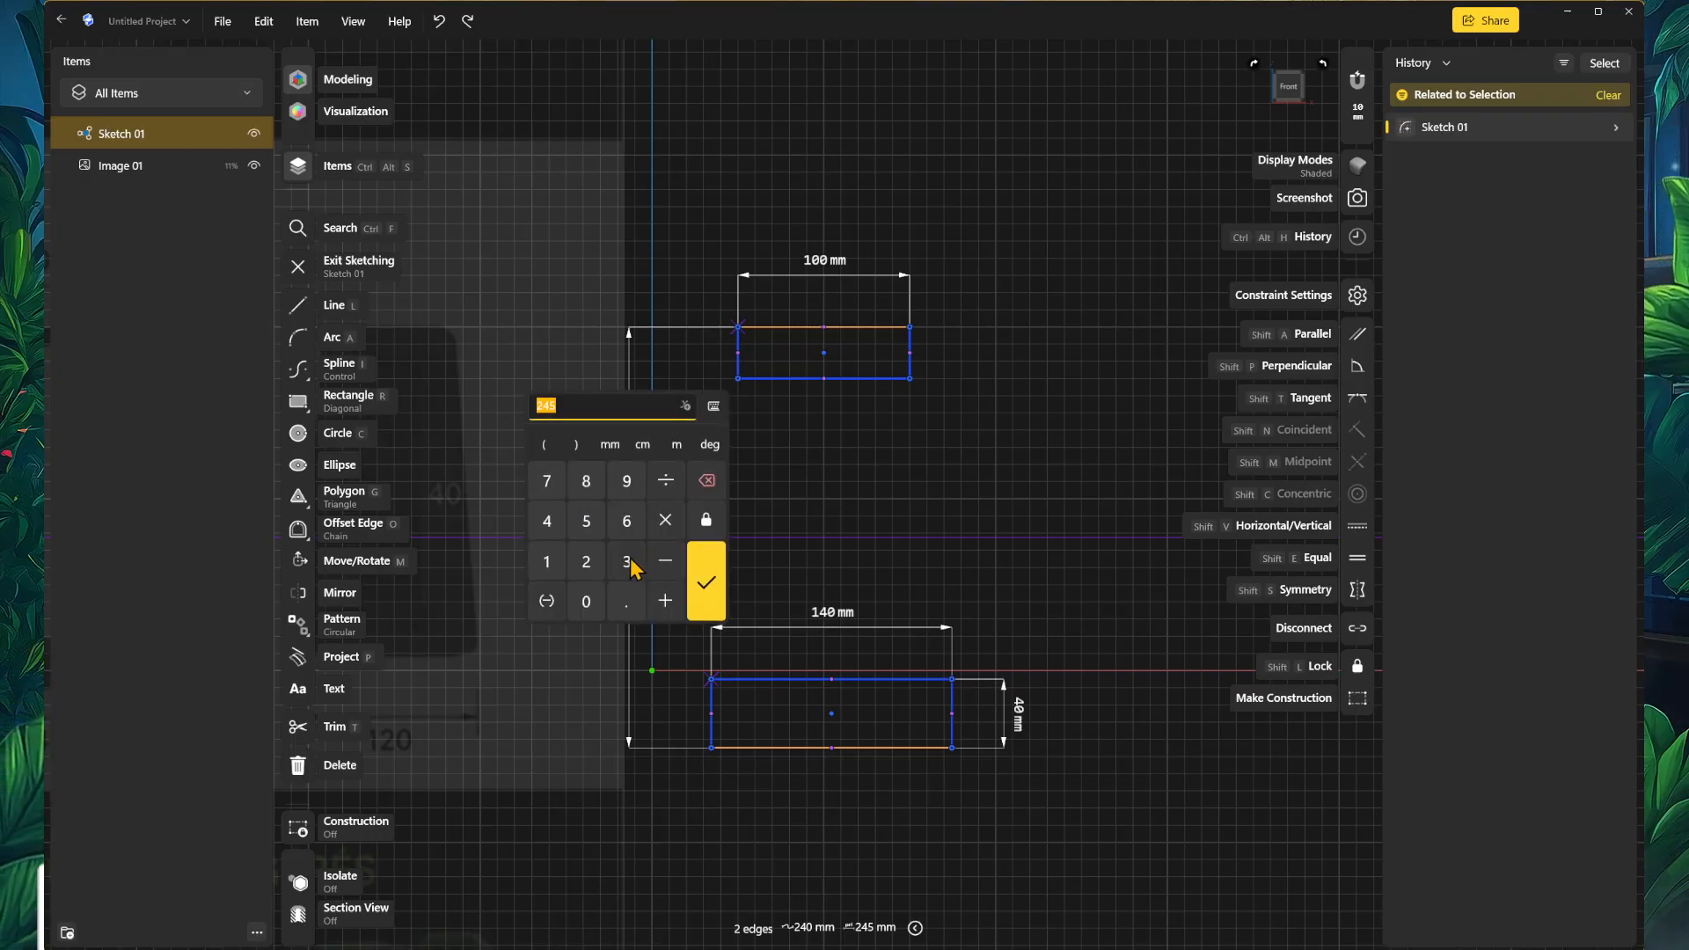
click(586, 563)
click(586, 480)
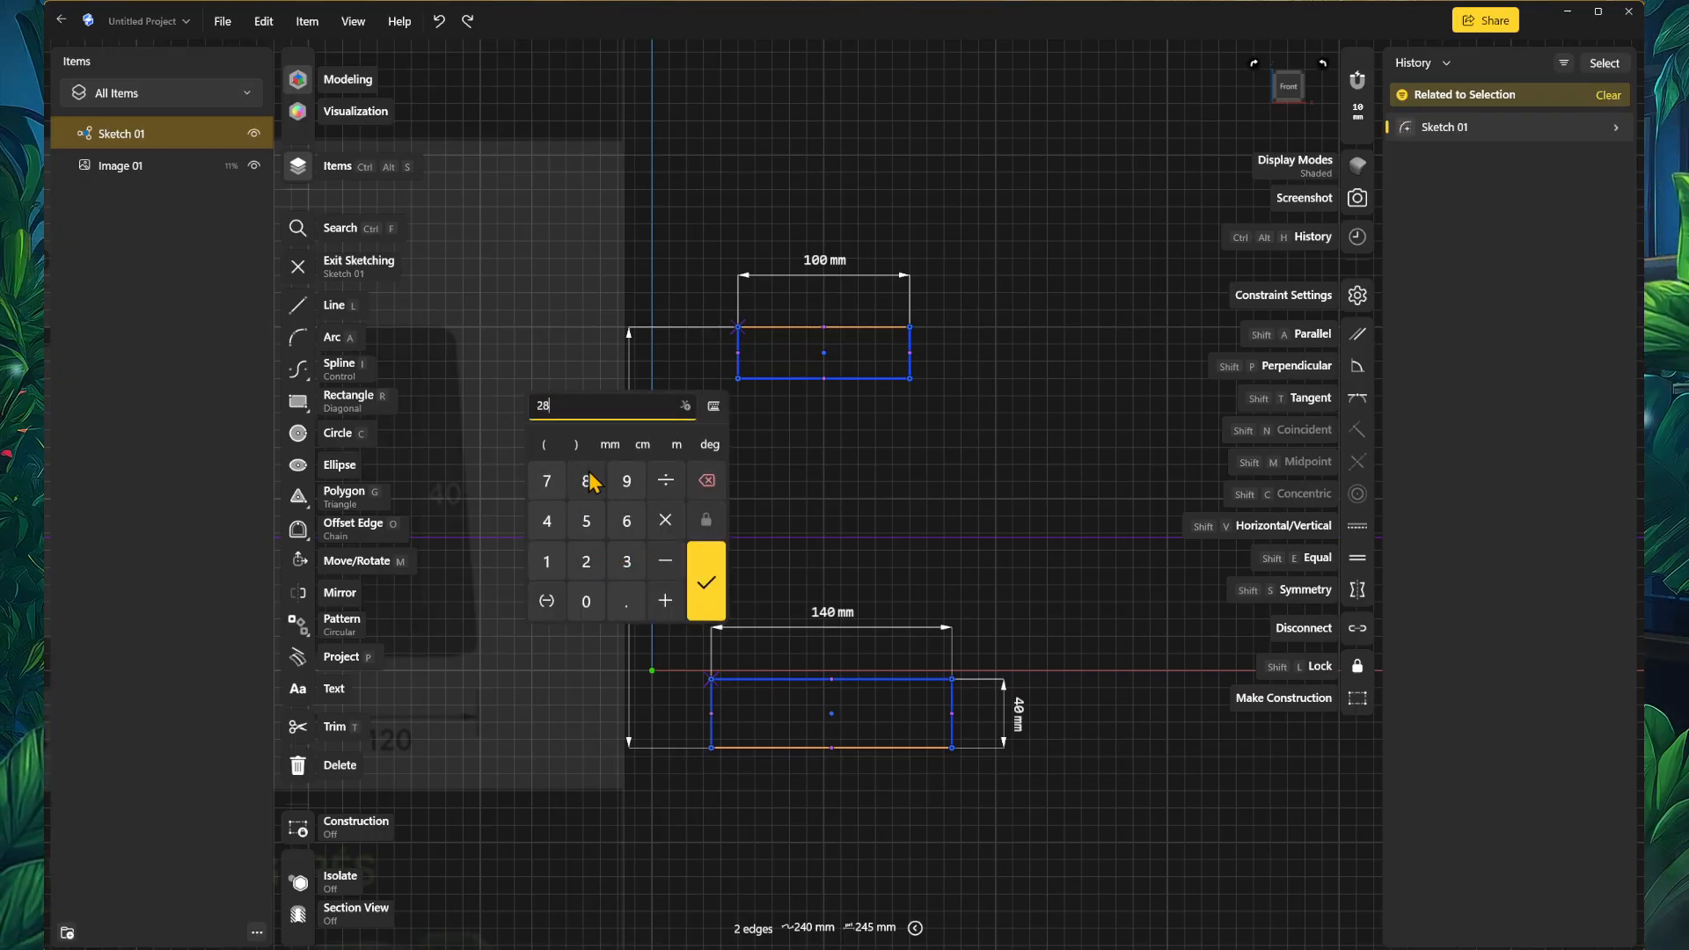
click(587, 602)
click(706, 576)
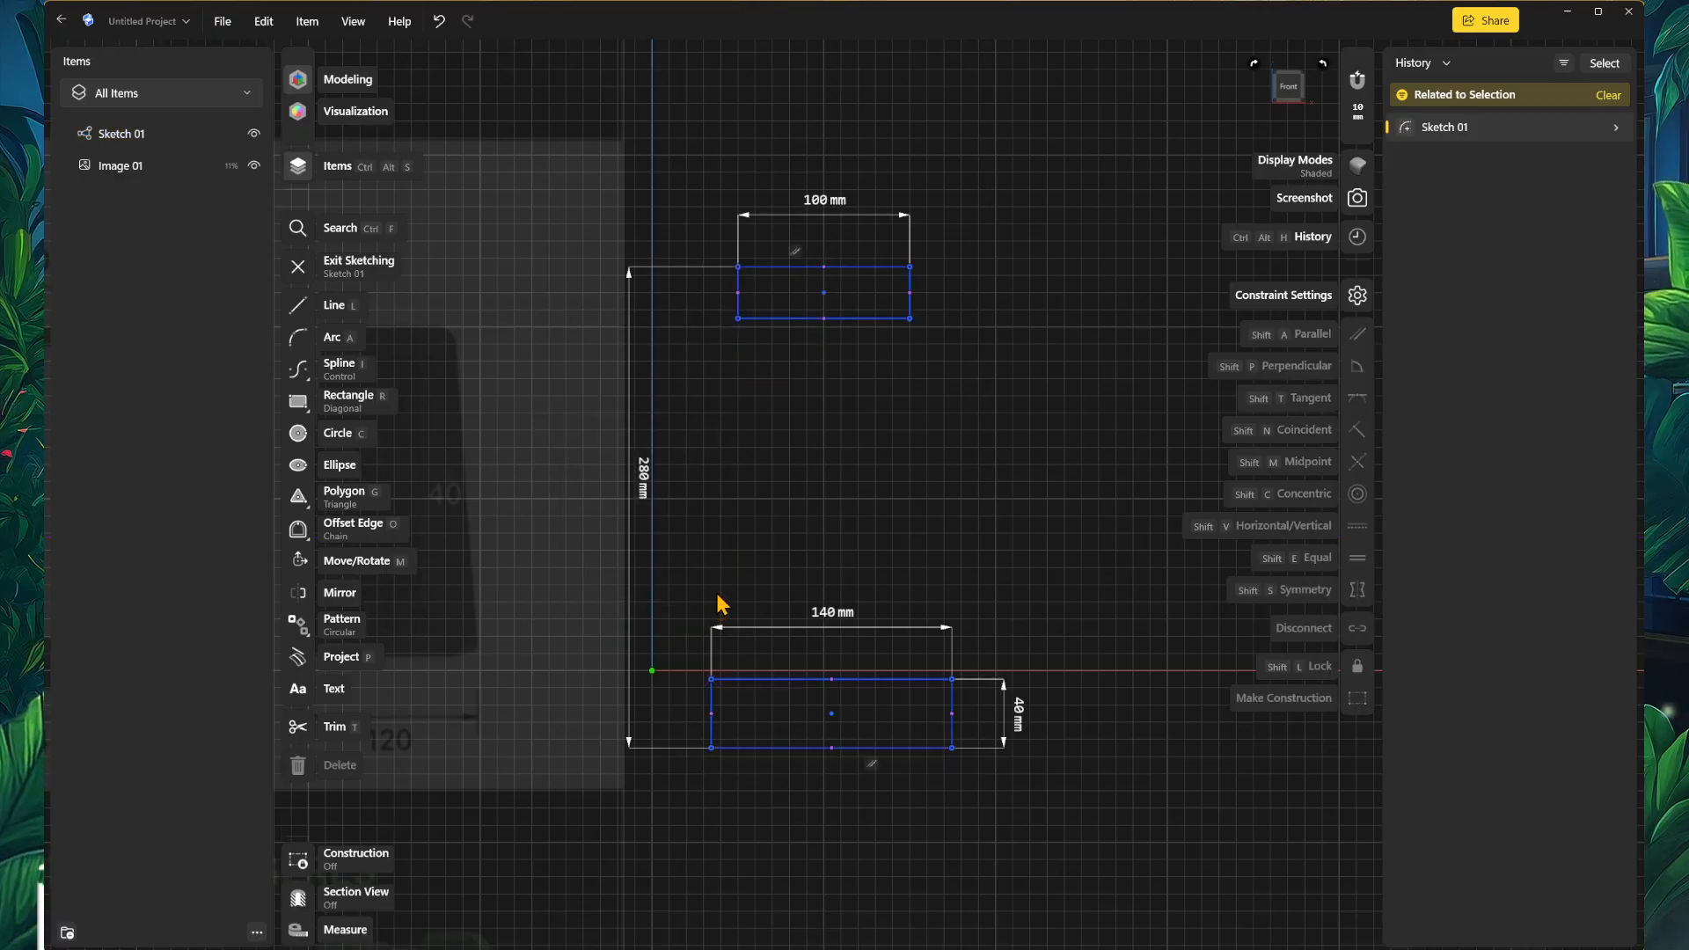
Step: Measure the gap between the upper rectangle's bottom edge and the lower rectangle's top edge
scroll(750, 563, down, 1)
mouse_move(693, 538)
middle_down()
mouse_move(852, 547)
mouse_move(827, 538)
middle_up()
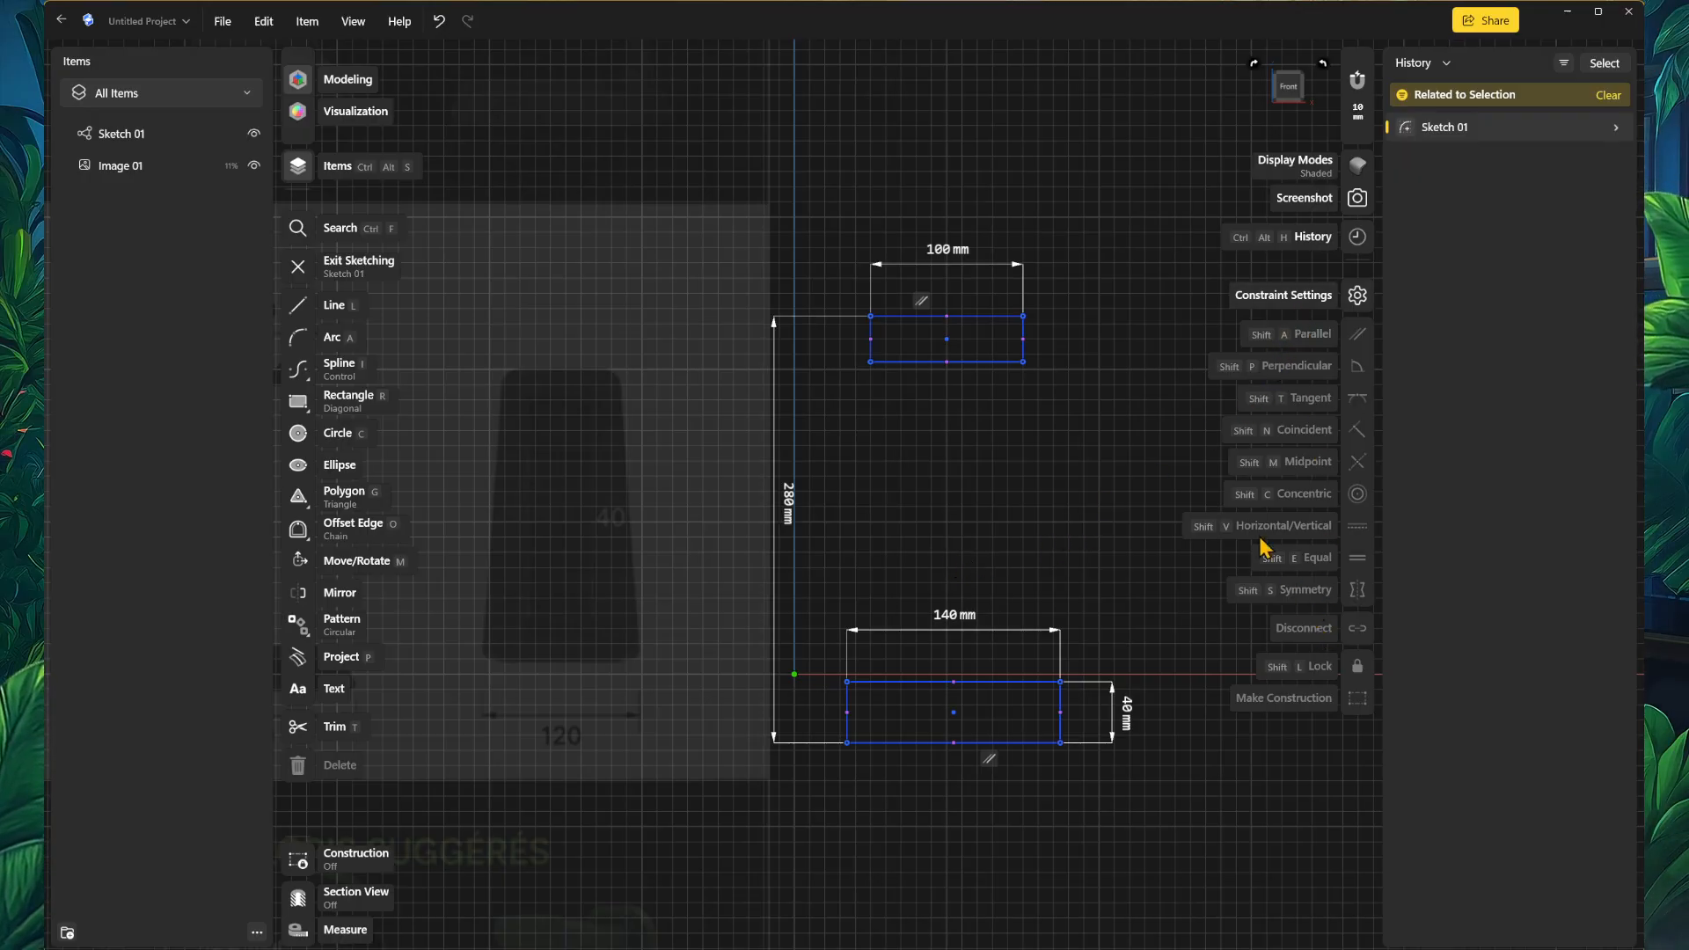
middle_drag(910, 439, 888, 466)
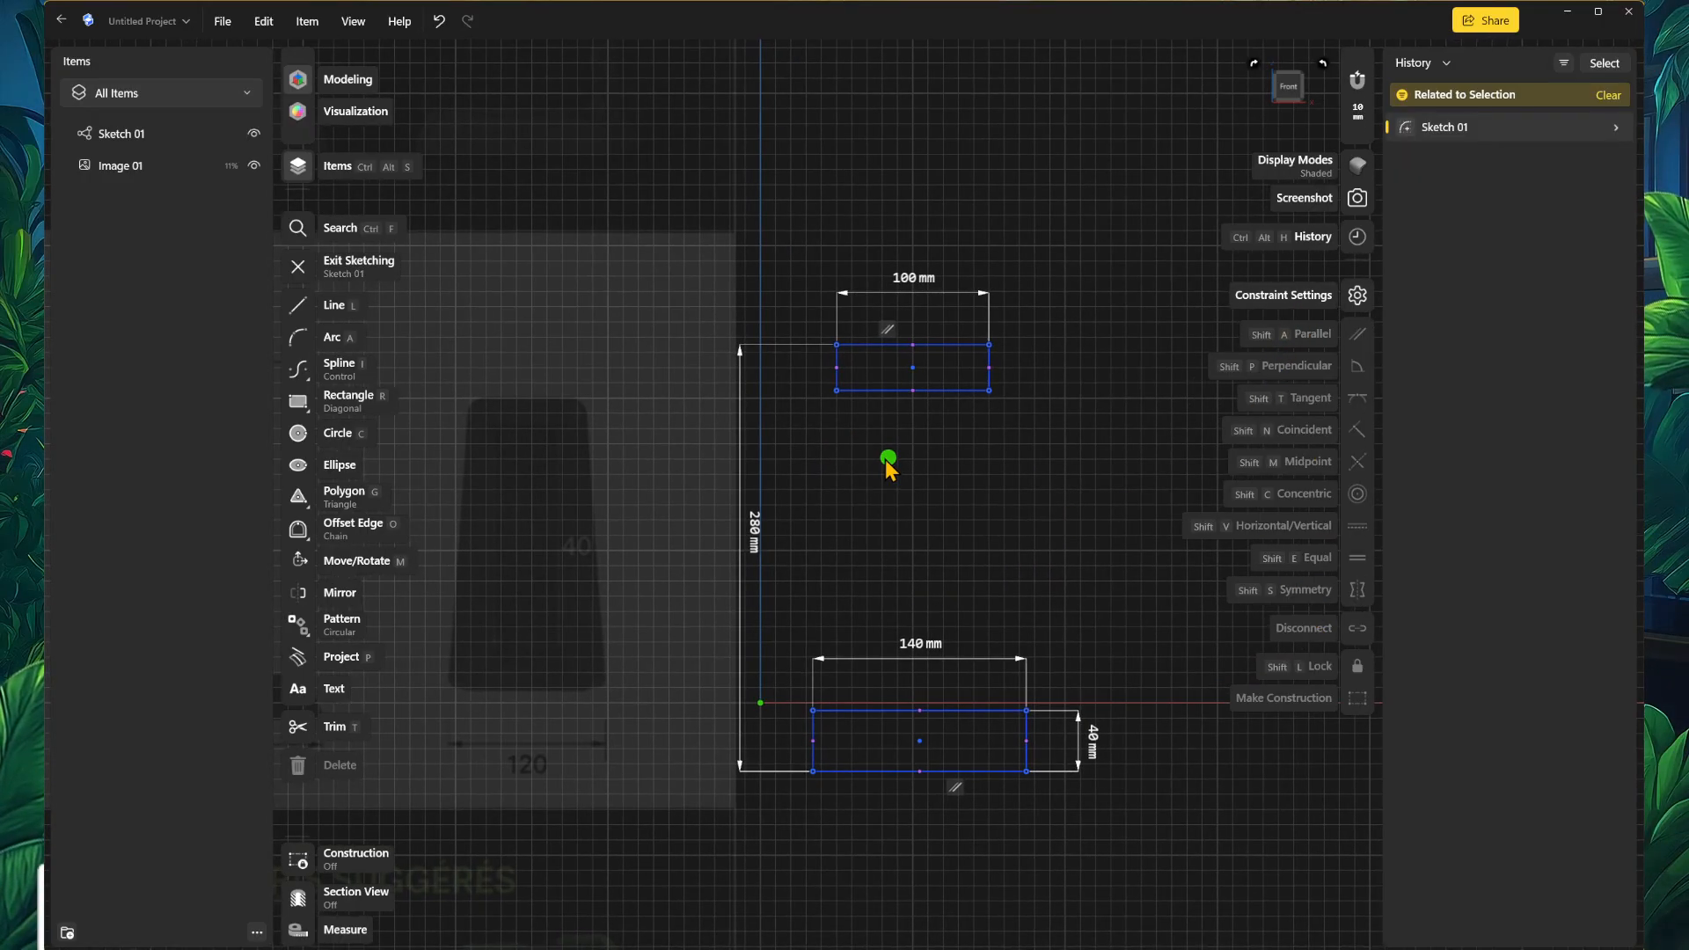
click(1025, 483)
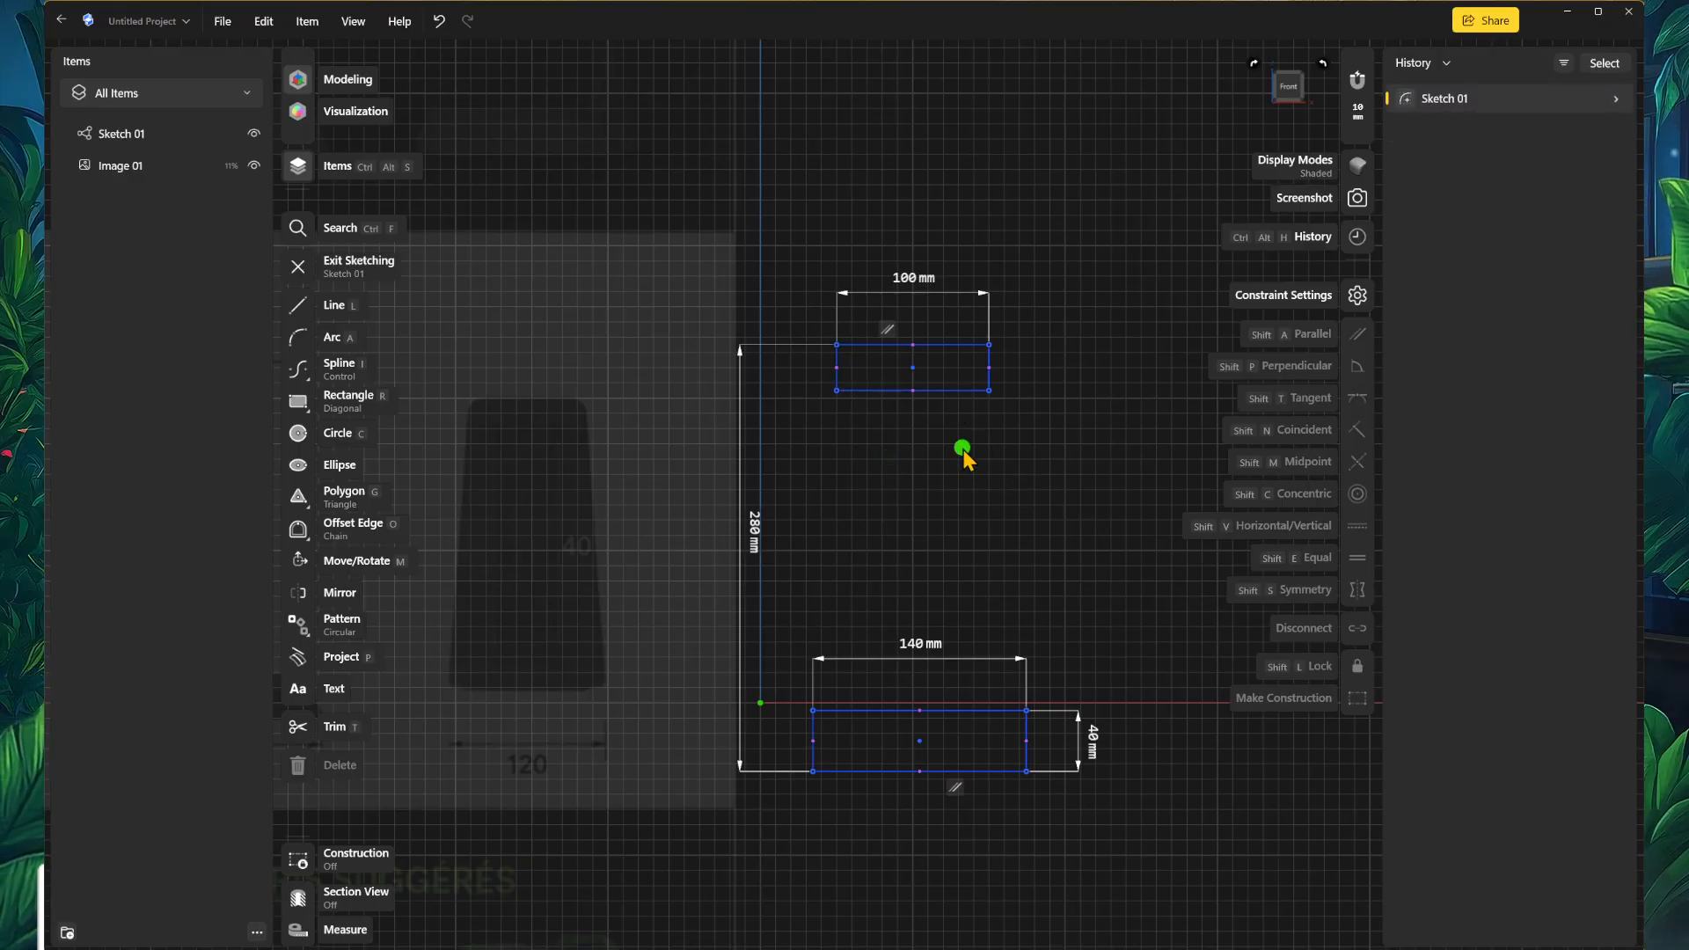
click(967, 390)
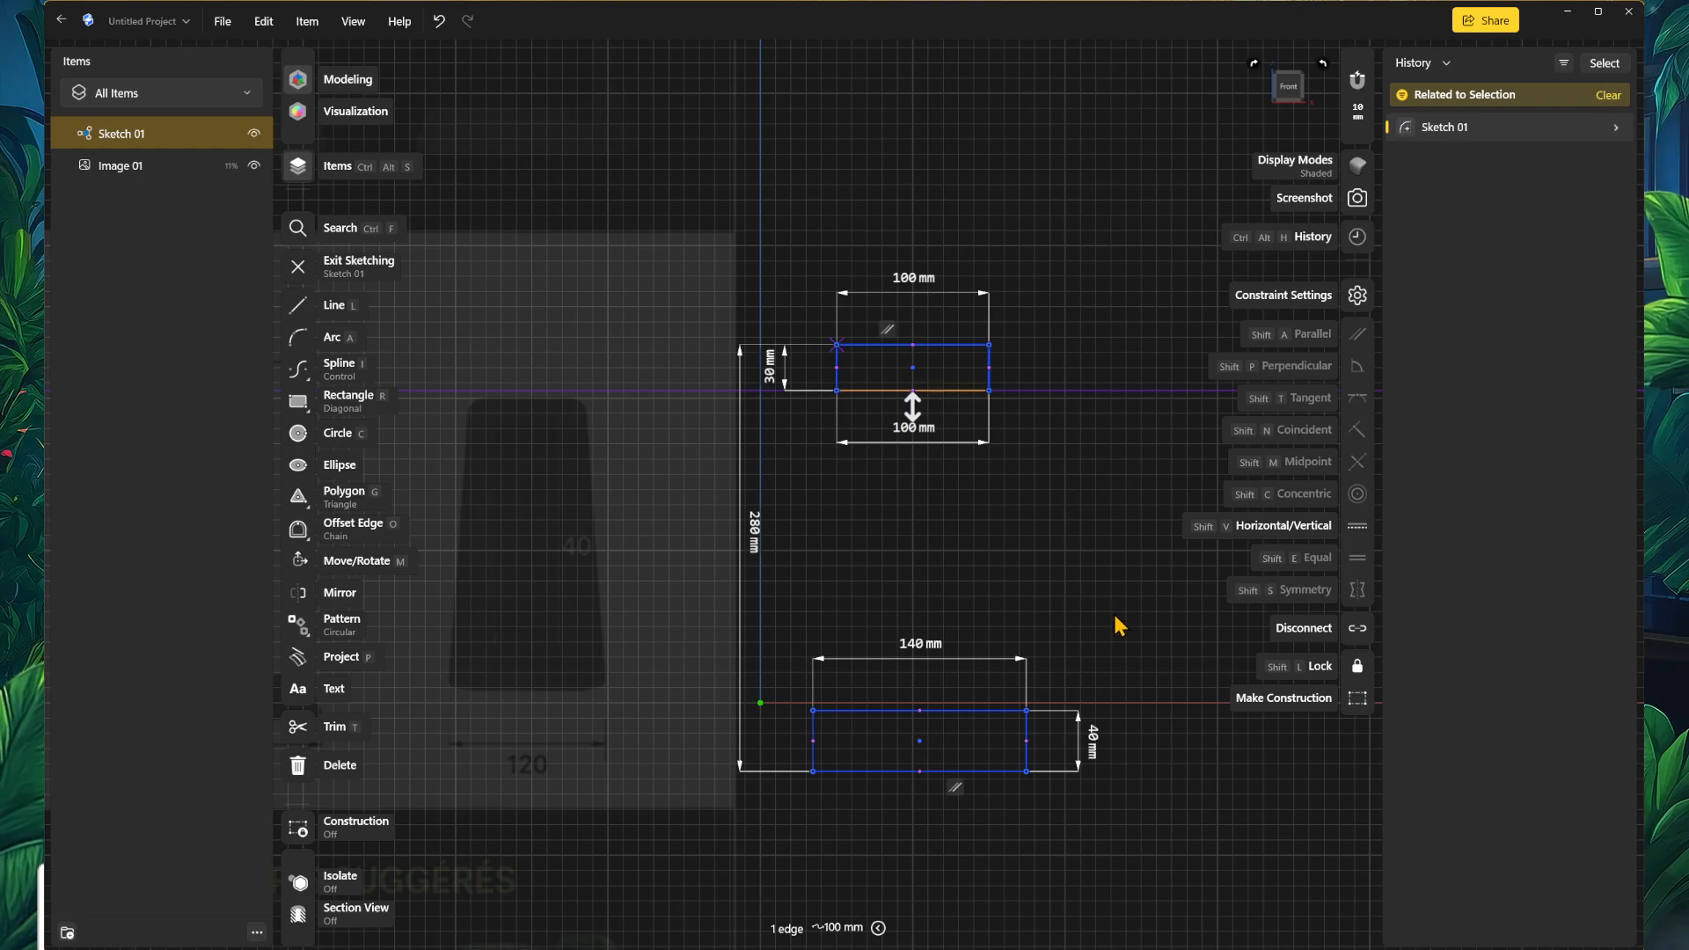
shift+click(987, 711)
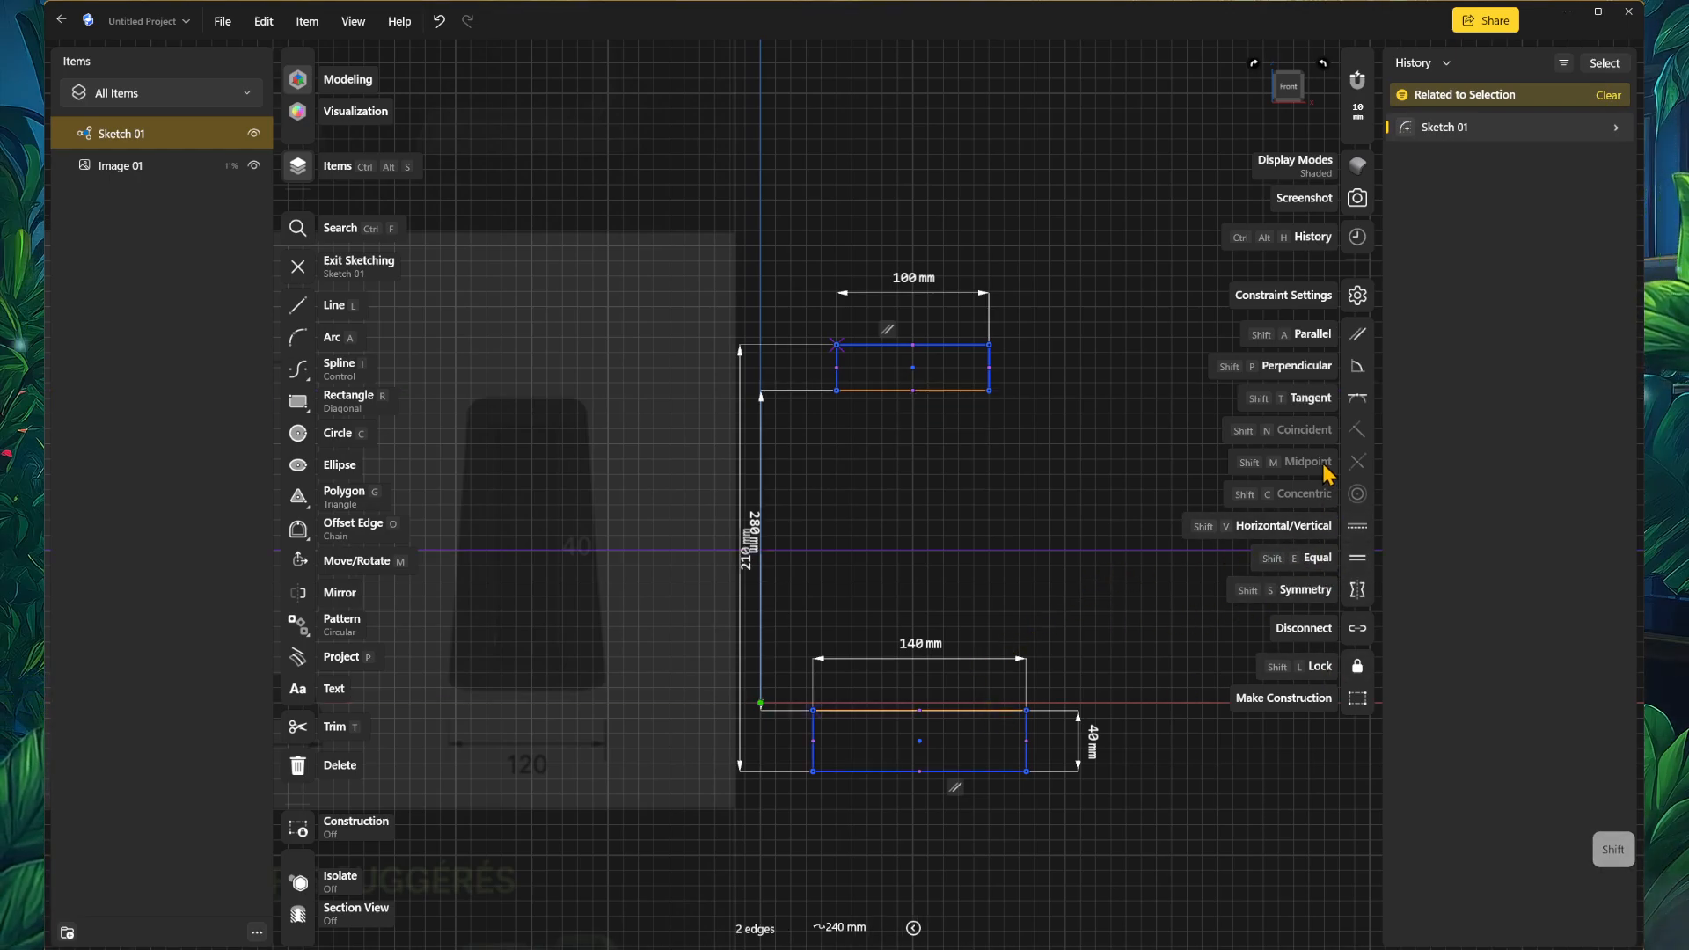
click(1091, 563)
mouse_move(688, 573)
middle_down()
mouse_move(729, 578)
mouse_move(703, 572)
middle_up()
middle_drag(883, 529, 846, 532)
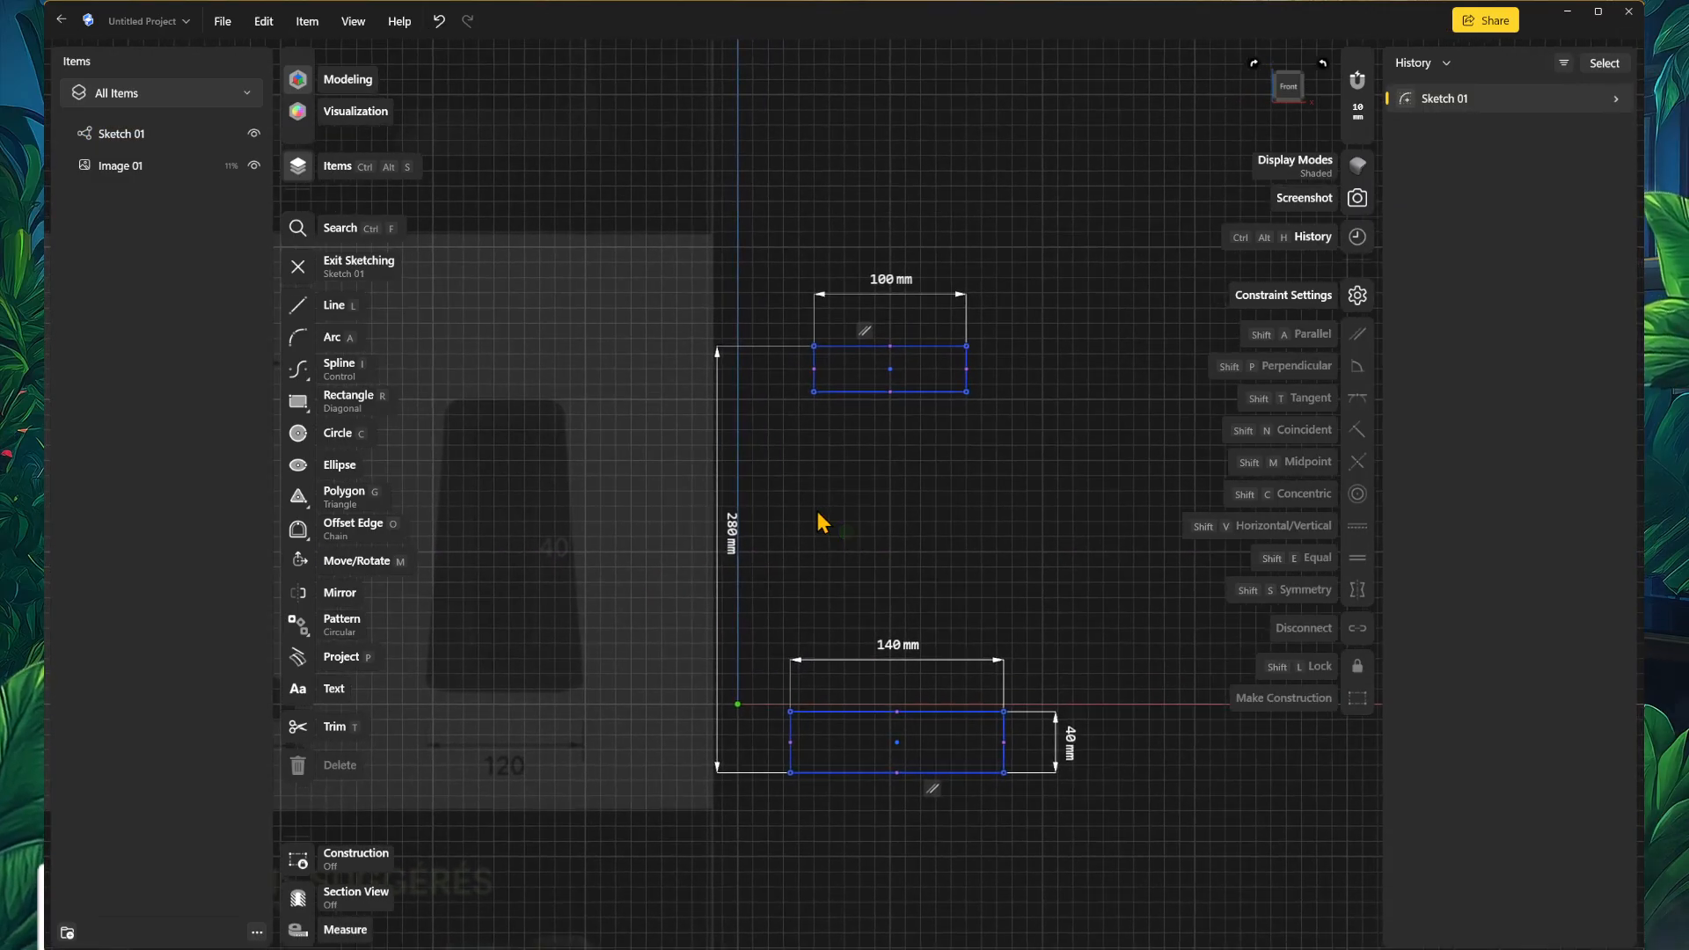
scroll(821, 523, down, 1)
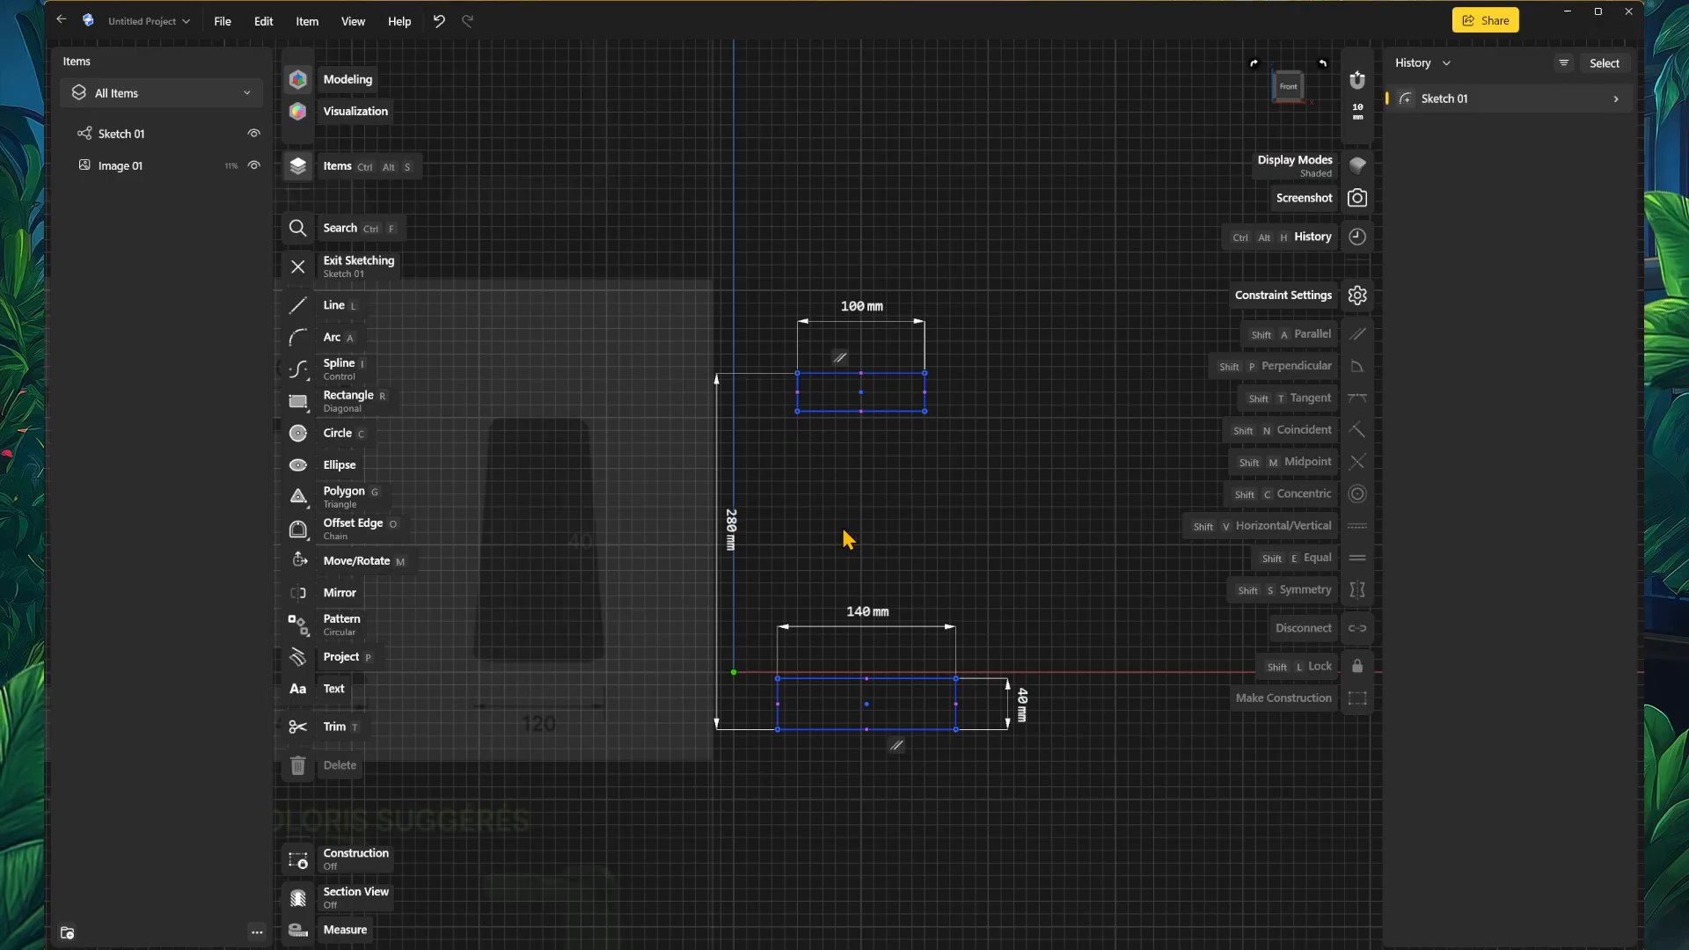
Step: Set the height of the upper 100 mm rectangle to 20 mm
scroll(847, 533, up, 1)
mouse_move(819, 405)
middle_down()
mouse_move(803, 520)
mouse_move(953, 498)
mouse_move(890, 530)
mouse_move(909, 489)
mouse_move(855, 520)
middle_up()
scroll(856, 520, up, 1)
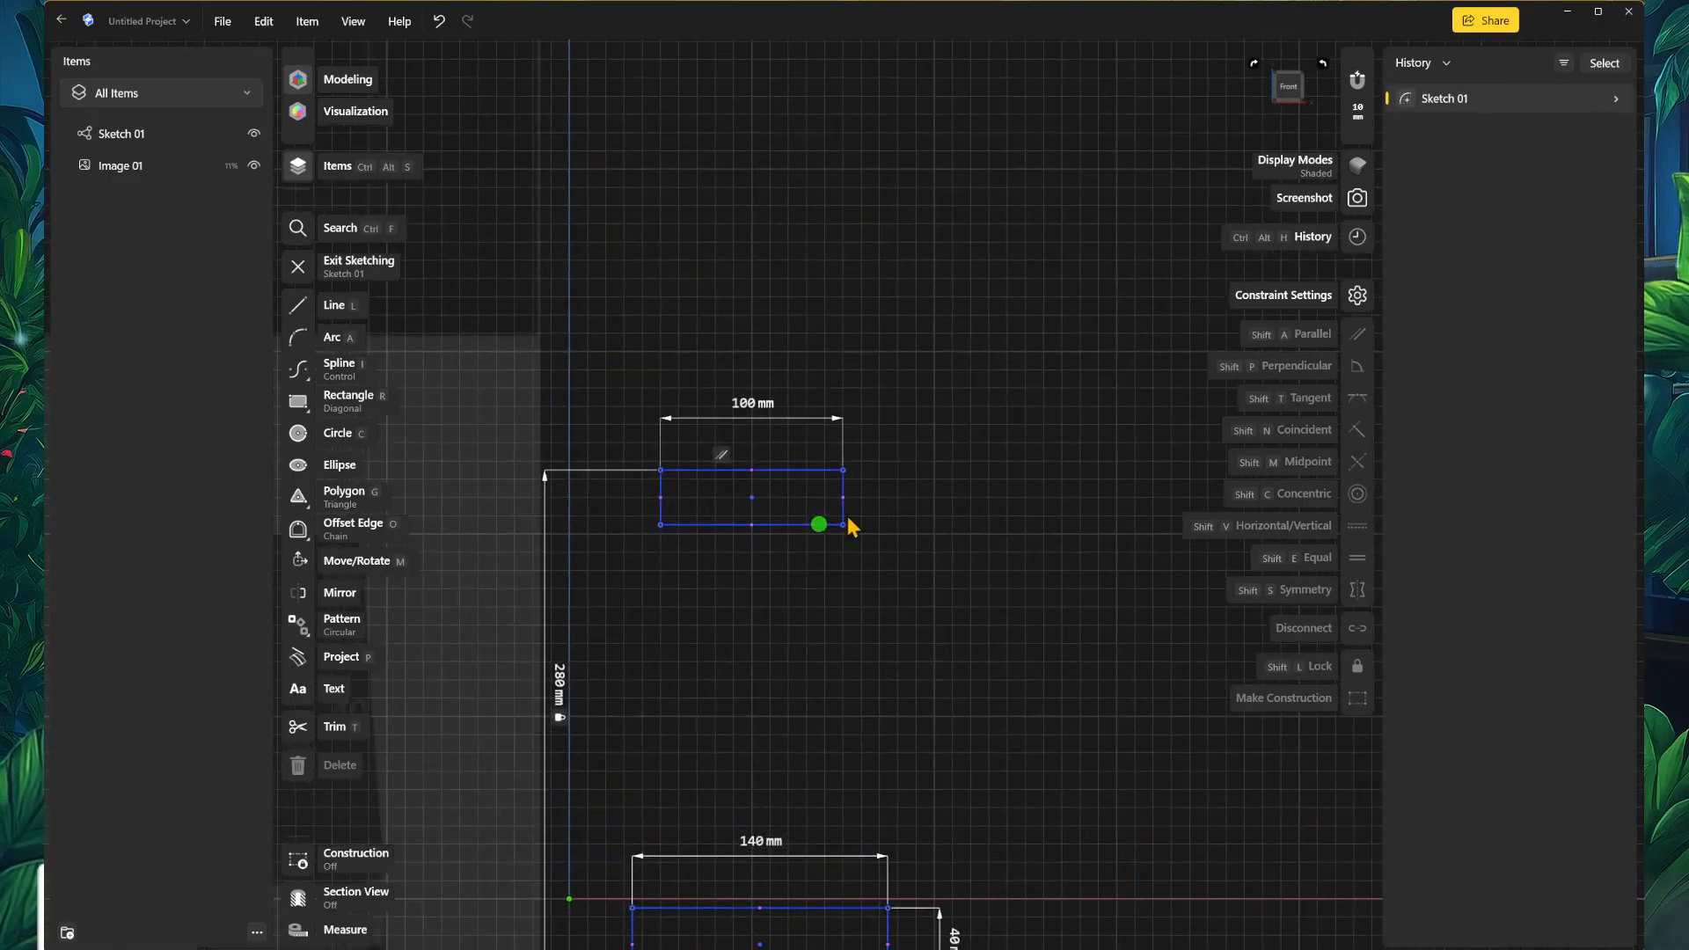
click(844, 517)
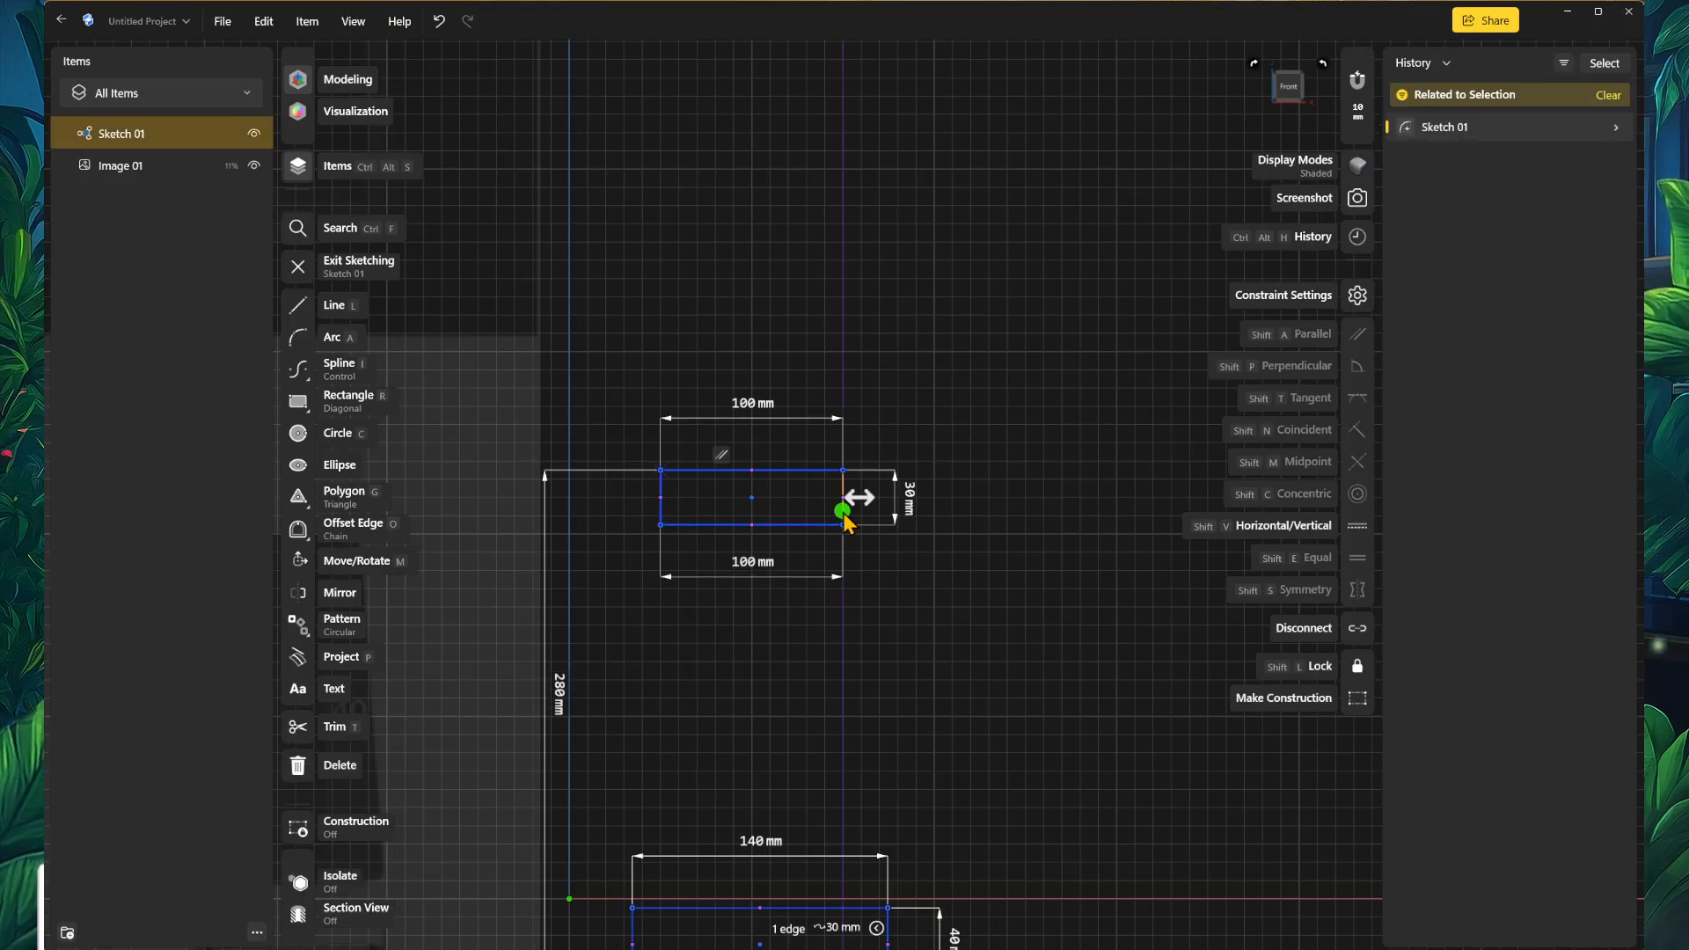
click(910, 509)
text(2)
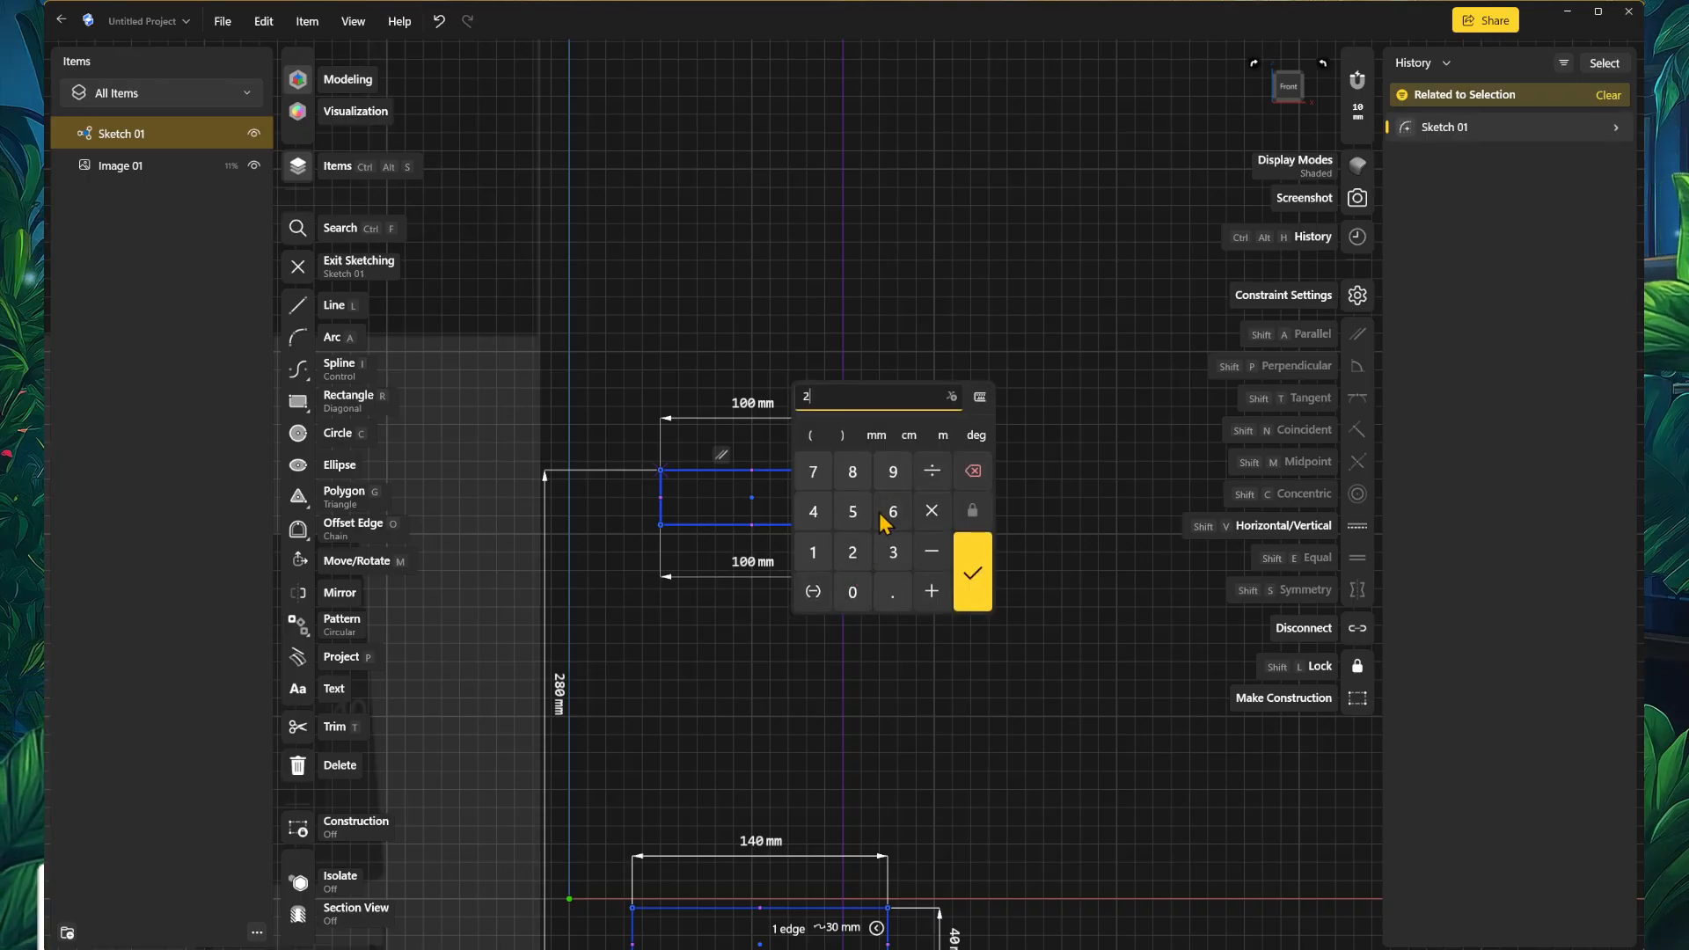
click(852, 594)
click(972, 585)
Step: Examine the stand's side view in the reference image, from its base to its upper arm
mouse_move(690, 692)
middle_down()
mouse_move(913, 526)
mouse_move(992, 524)
middle_up()
scroll(756, 607, down, 2)
middle_drag(655, 637, 819, 634)
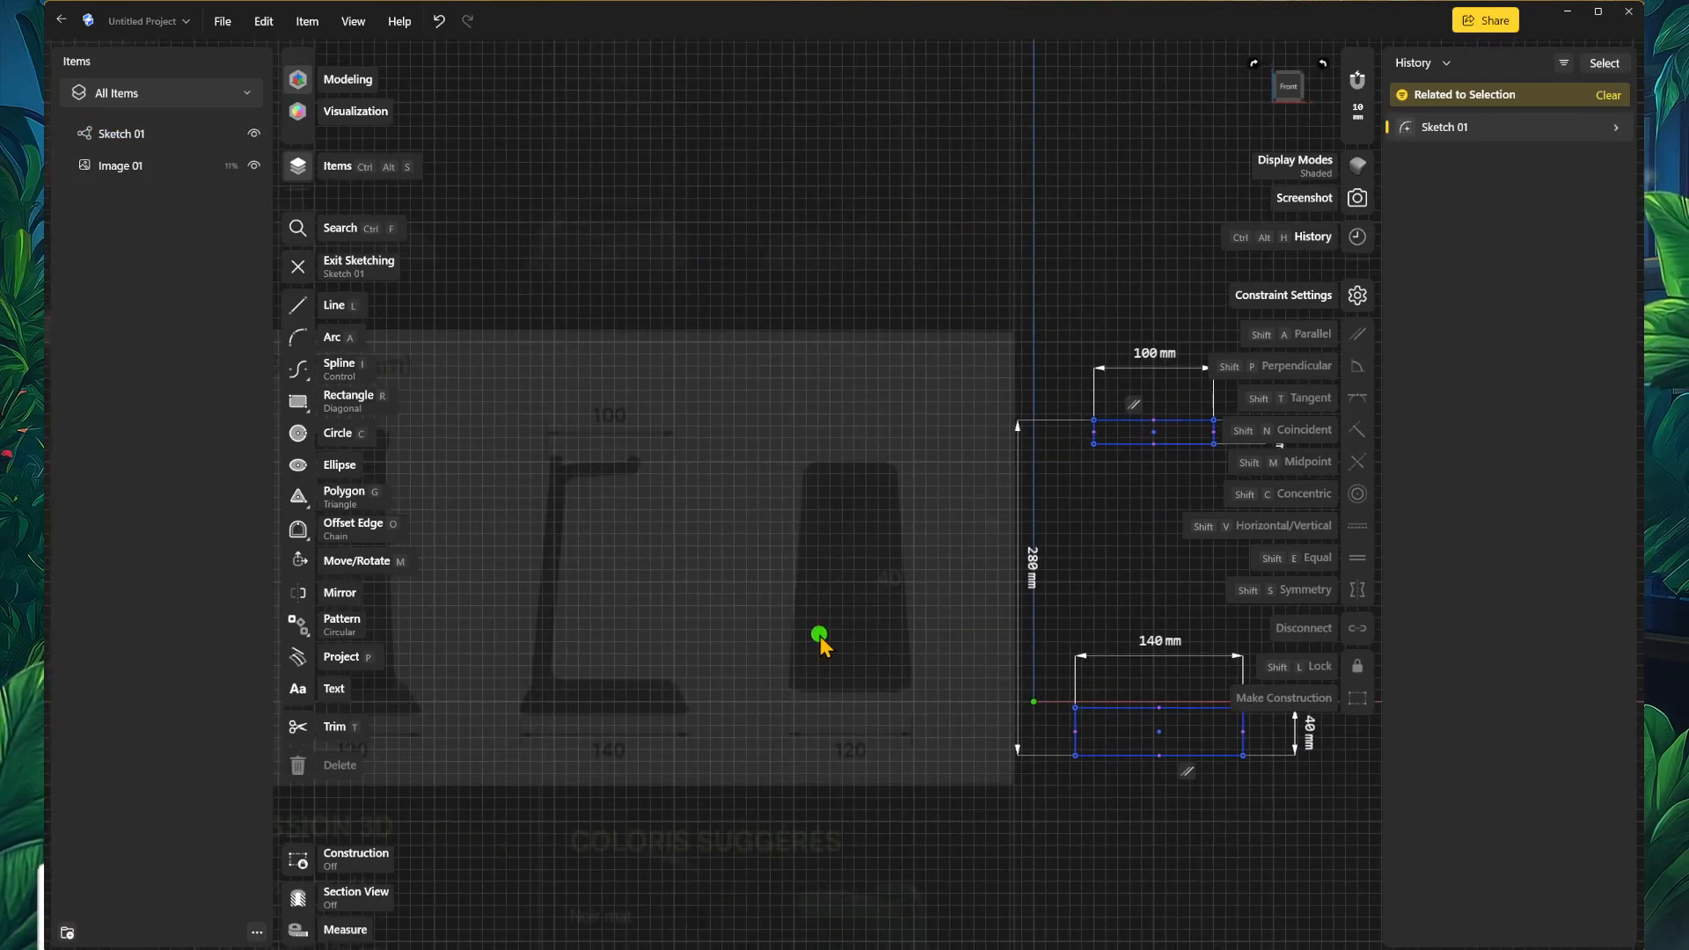
scroll(562, 695, up, 1)
middle_drag(714, 721, 625, 687)
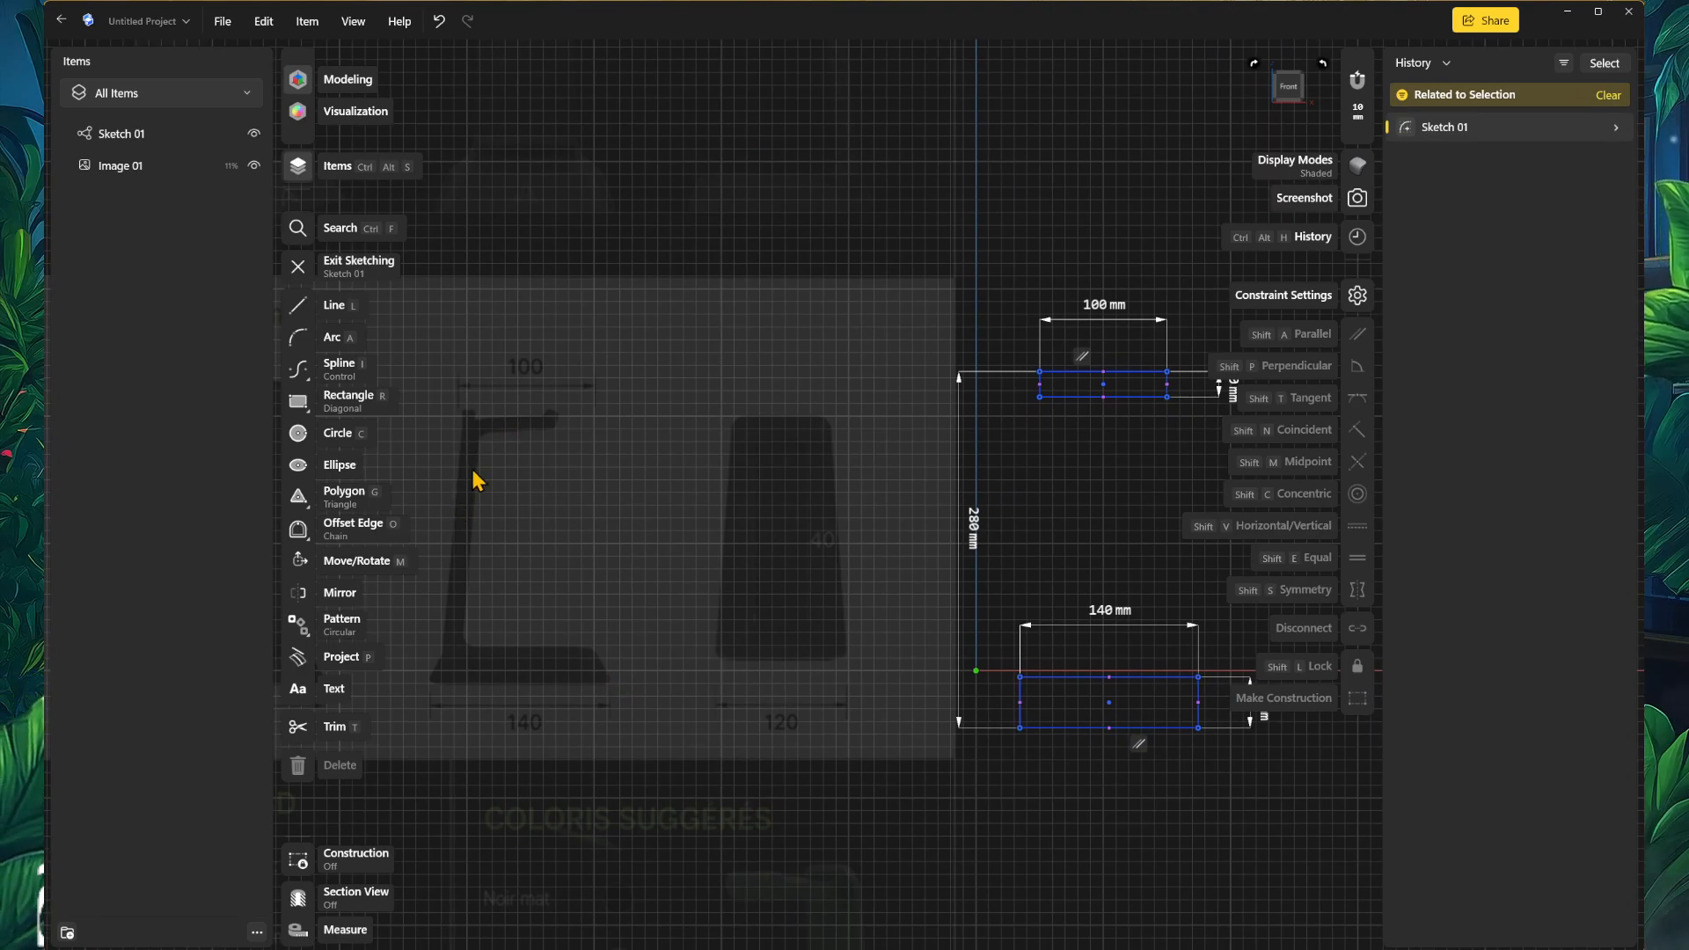
scroll(466, 479, up, 3)
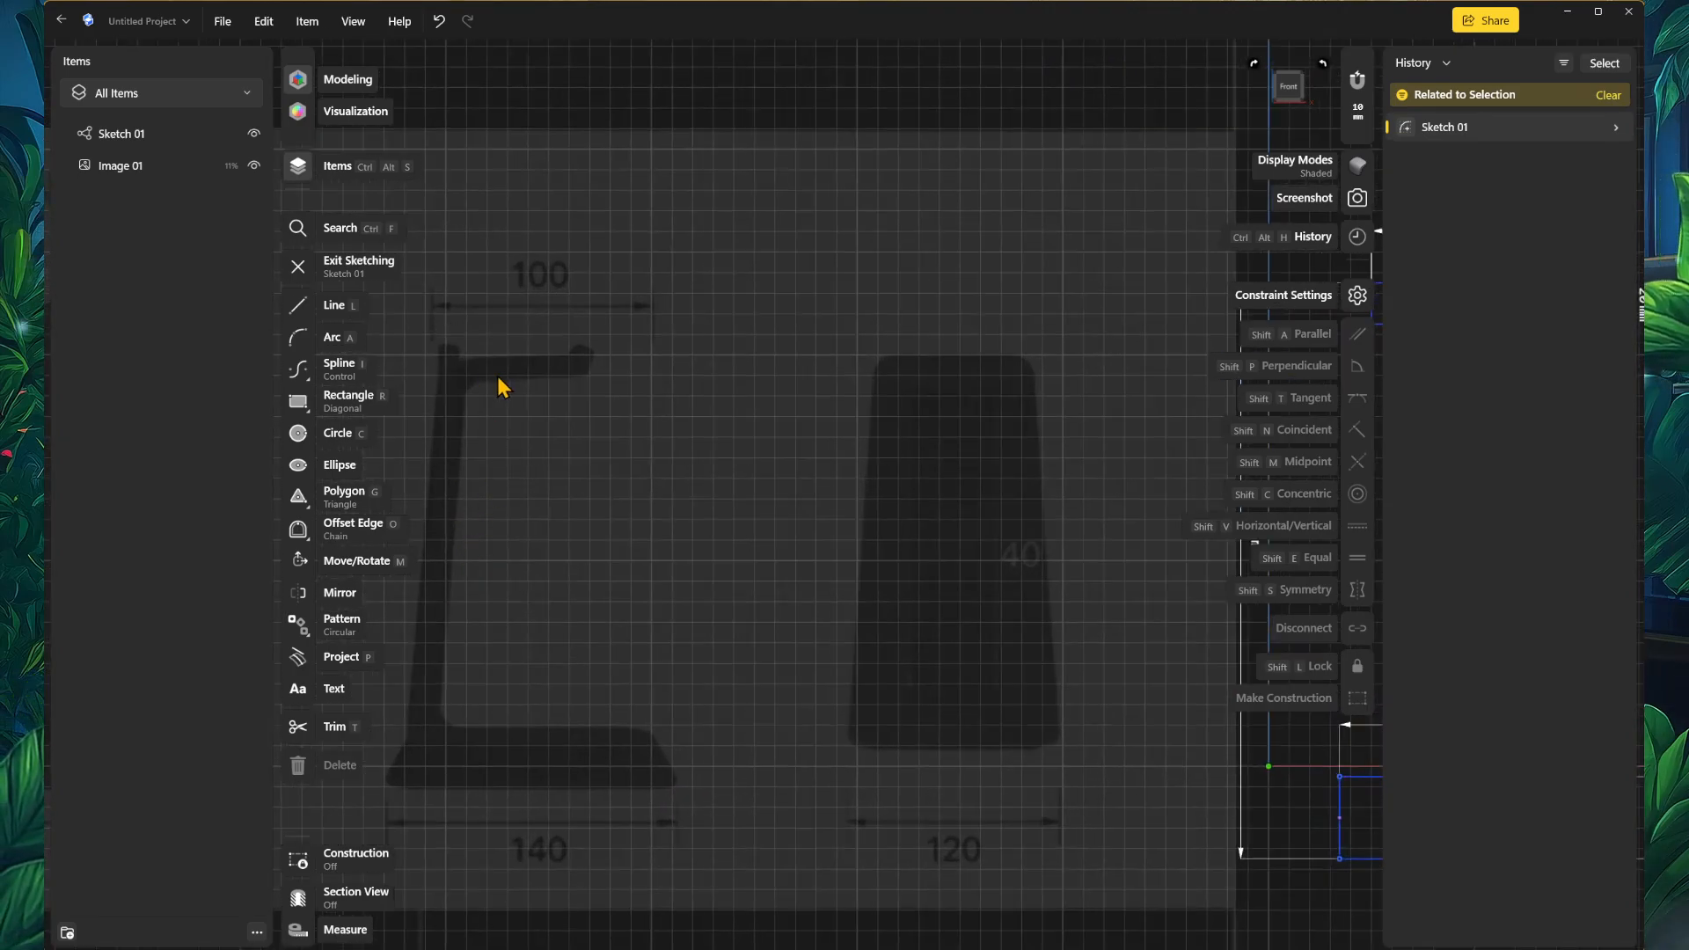
Step: Draw a slanted line about 375 mm long from above the upper rectangle to below the lower rectangle, near their left ends
scroll(491, 380, down, 2)
mouse_move(906, 640)
middle_down()
mouse_move(551, 625)
mouse_move(639, 633)
middle_up()
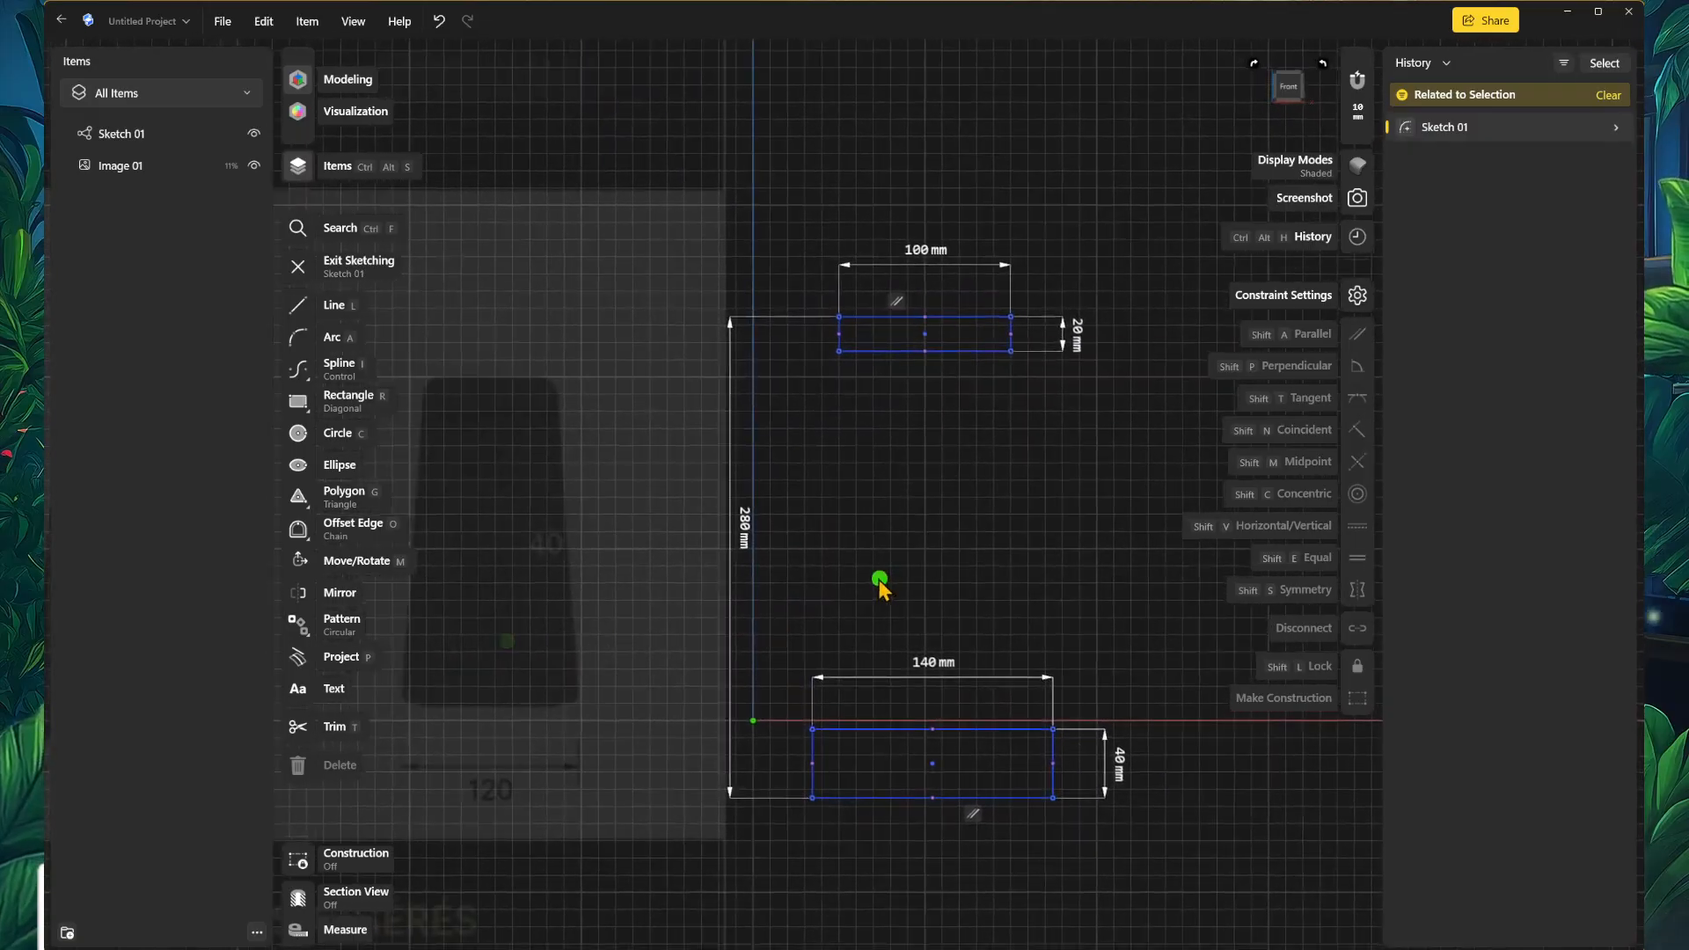
key(l)
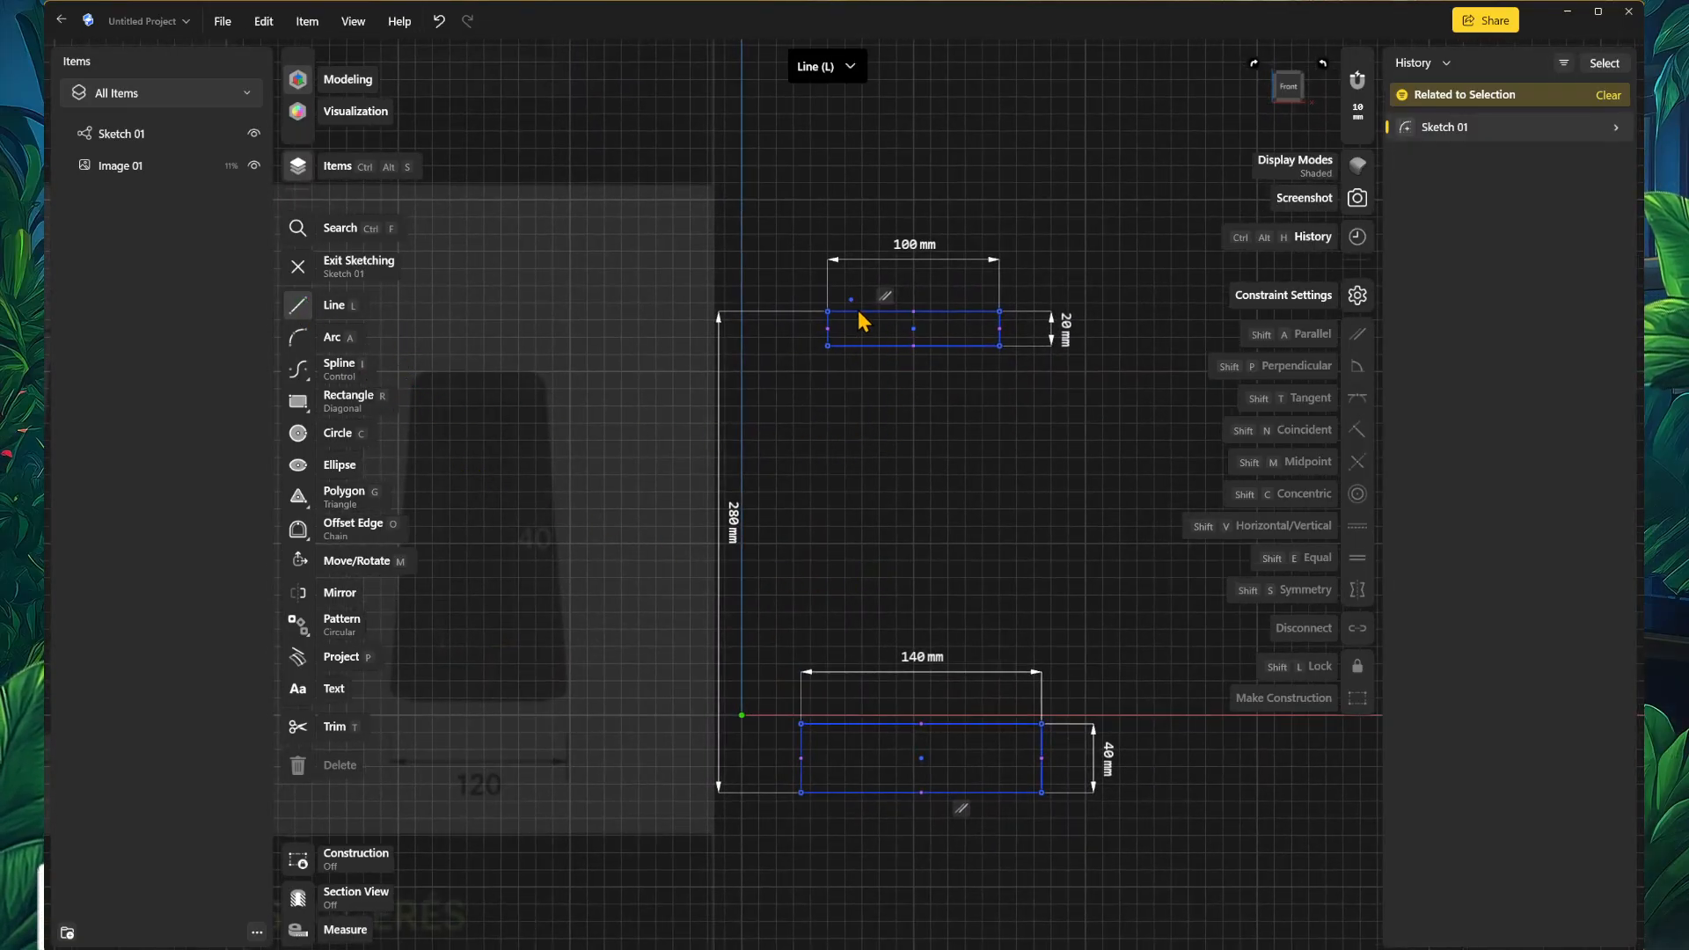
click(860, 236)
middle_drag(761, 604, 851, 453)
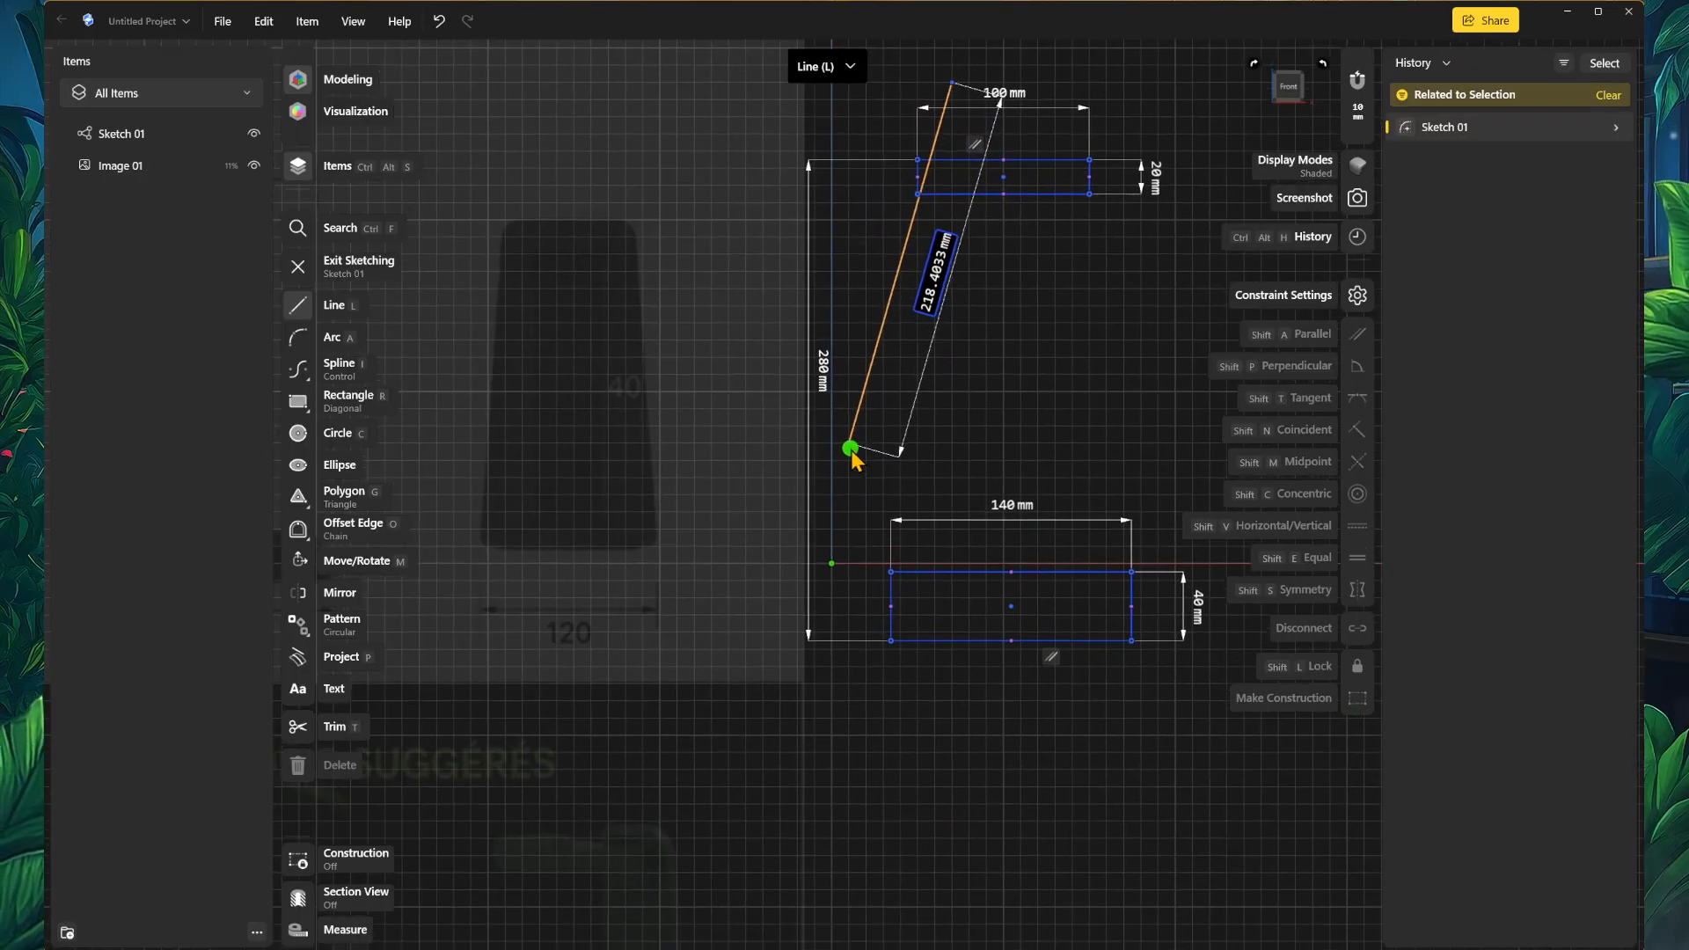
click(856, 721)
key(Escape)
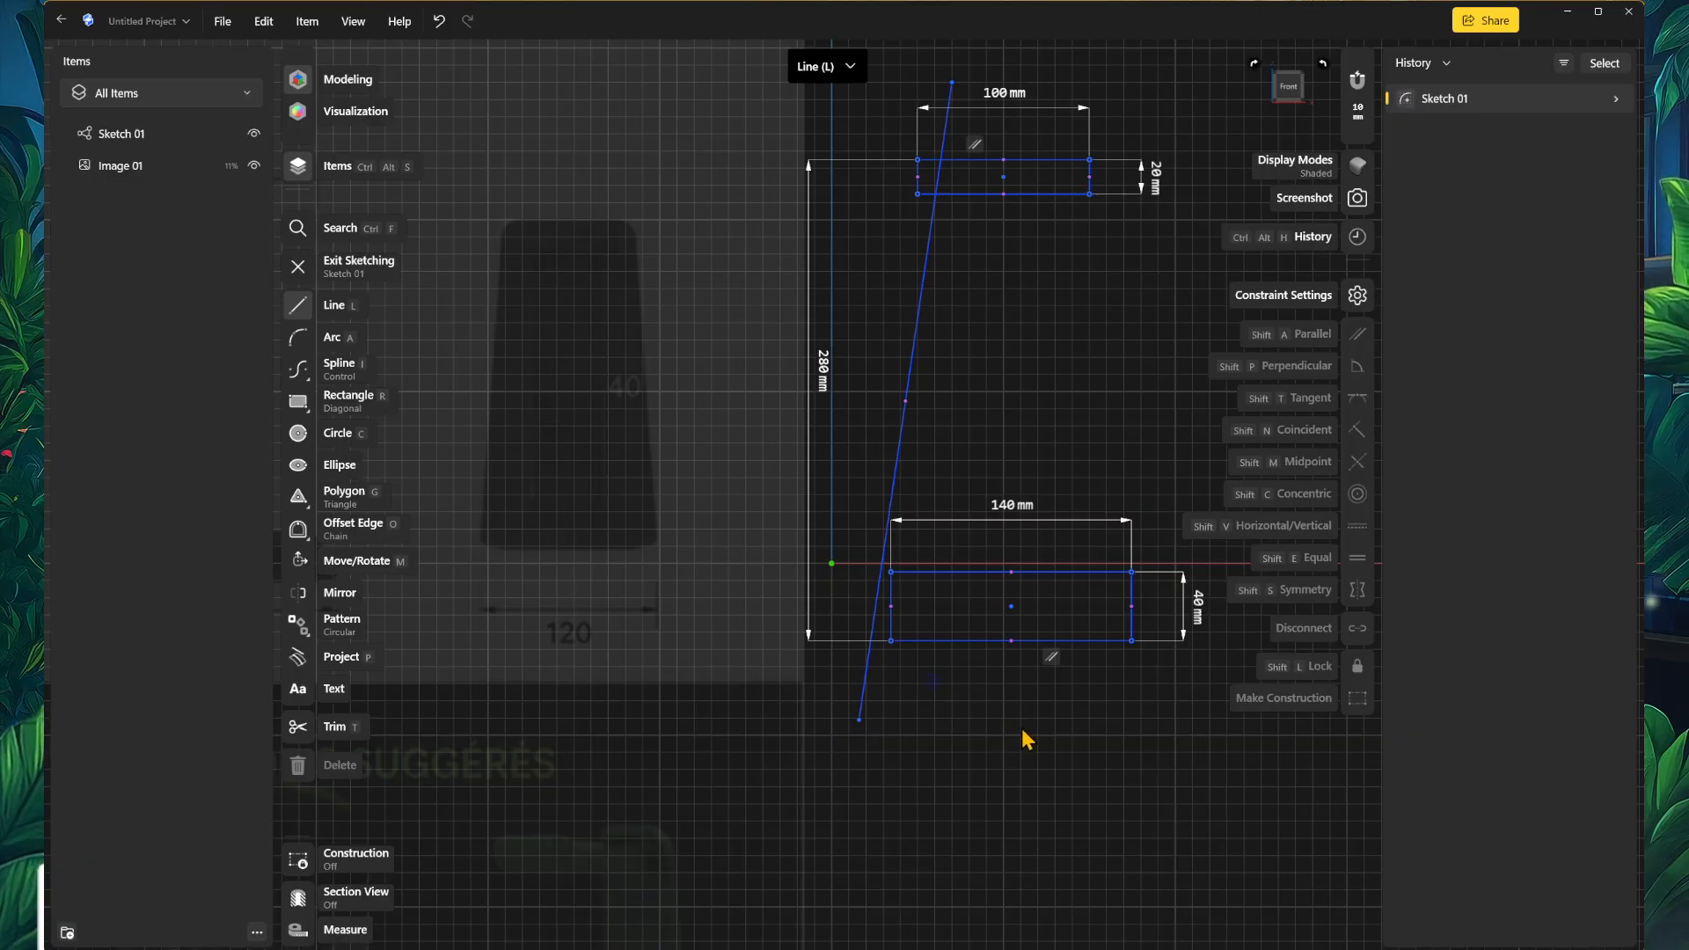
key(Escape)
Step: Move the slanted line sideways until it passes through the lower rectangle's bottom-left corner
scroll(944, 752, up, 2)
middle_drag(942, 765, 862, 708)
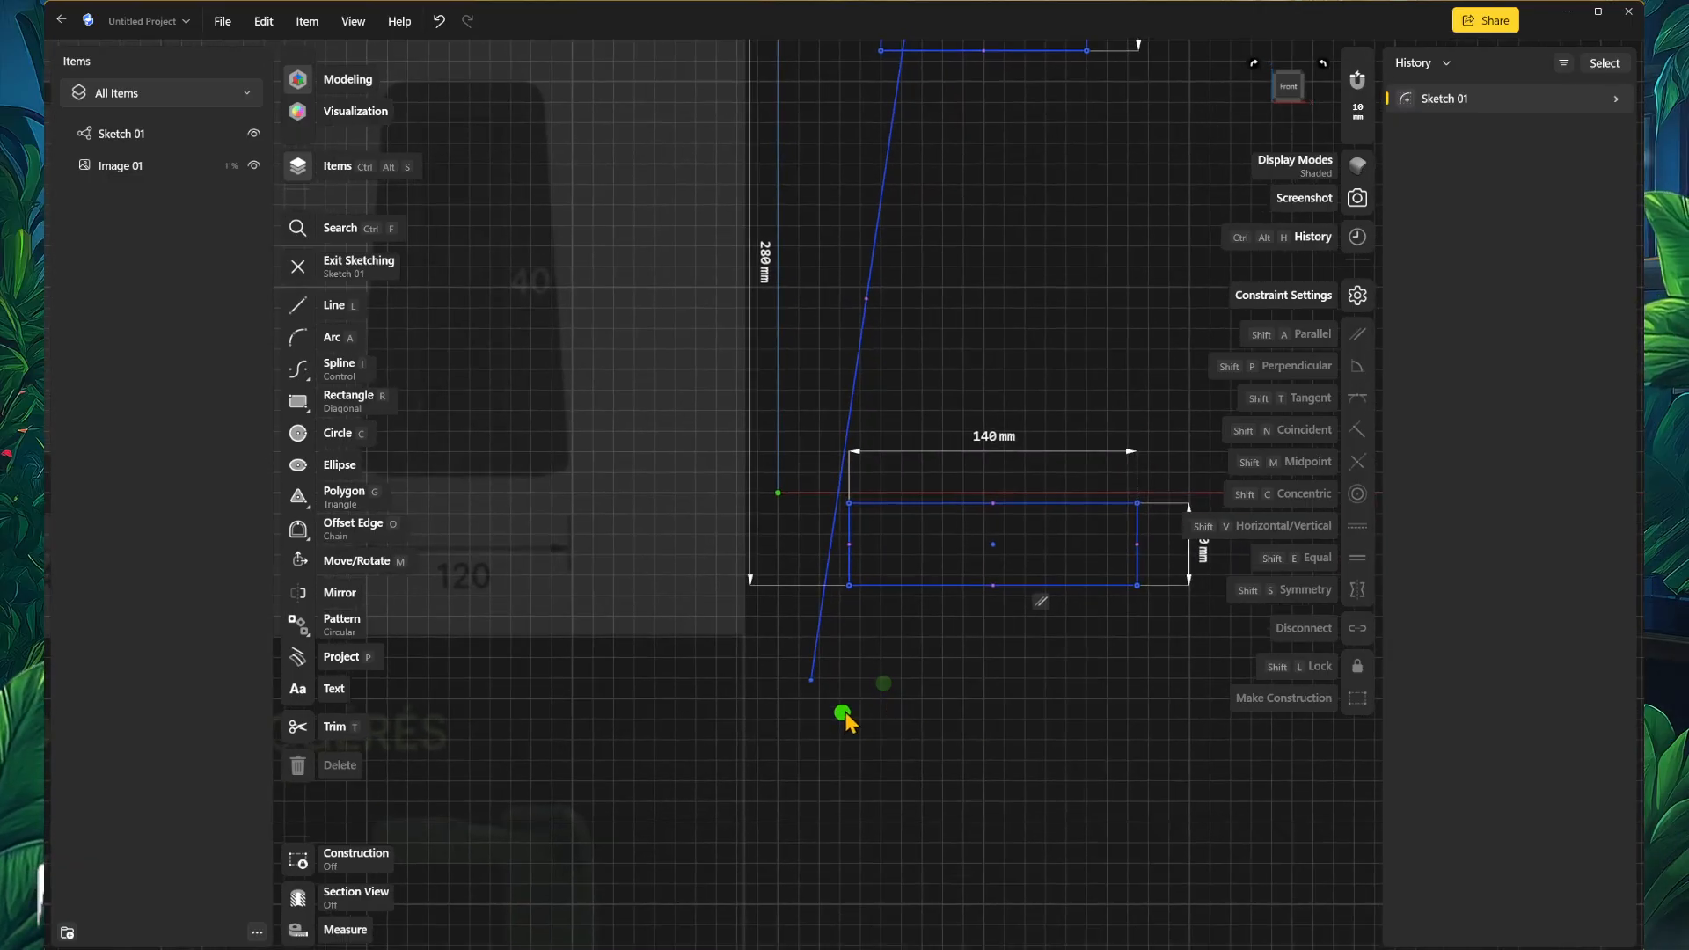
click(815, 658)
drag(818, 660, 842, 694)
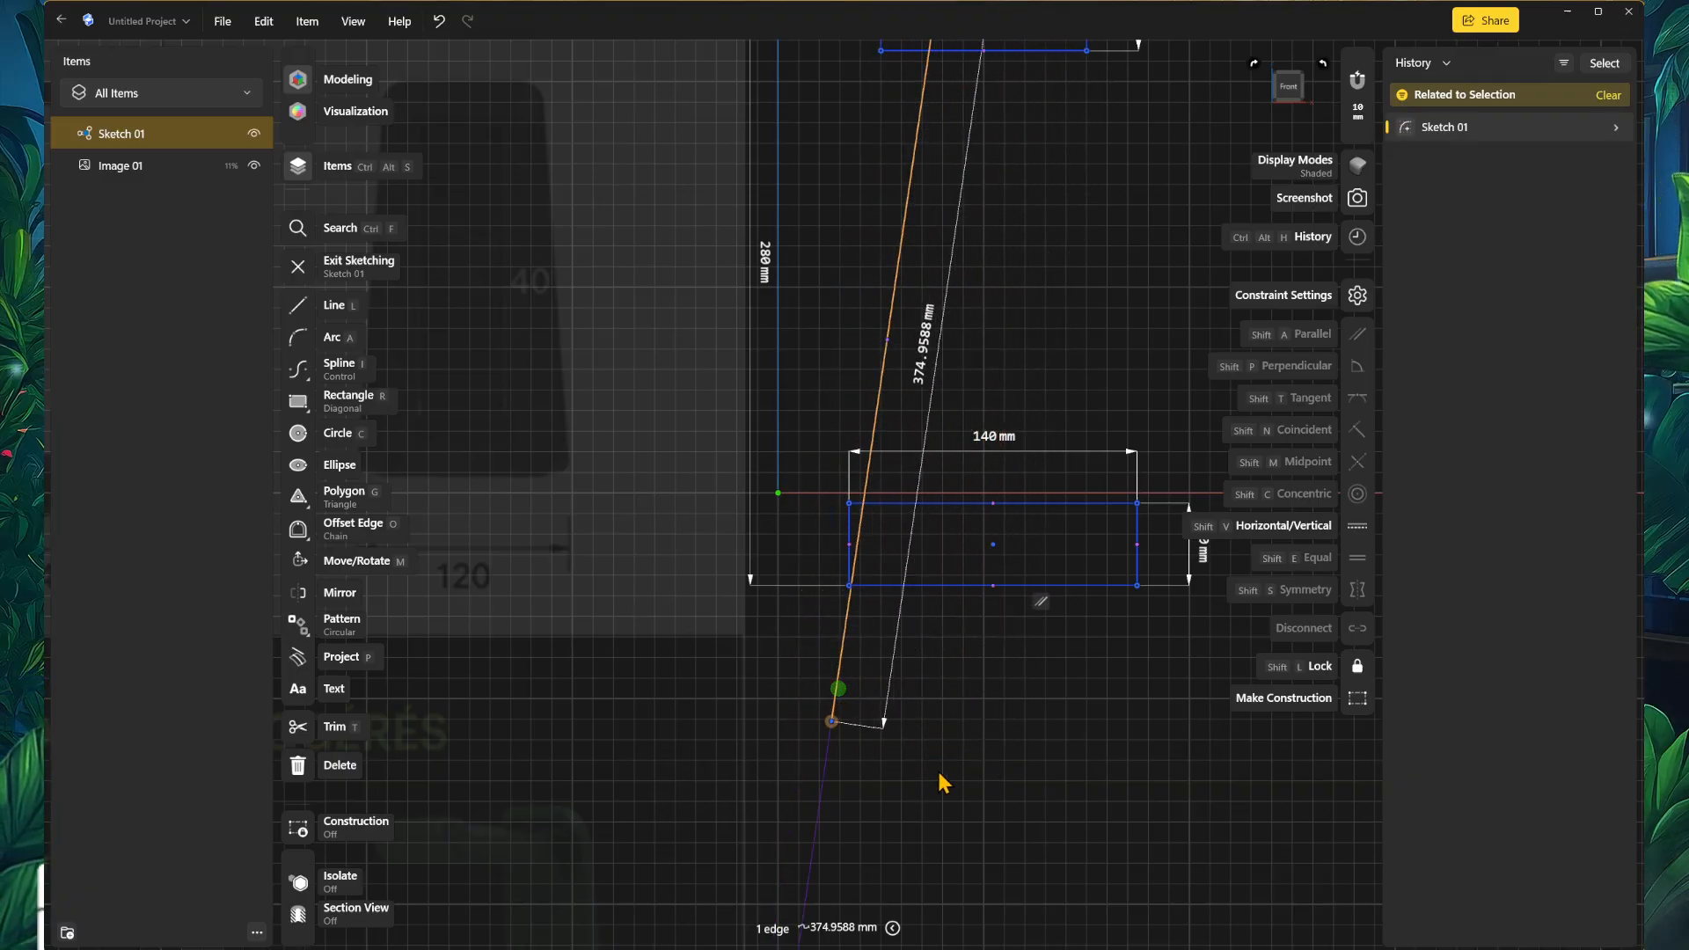
Step: Convert the slanted line to construction geometry and back to a regular line
click(1319, 699)
click(1042, 774)
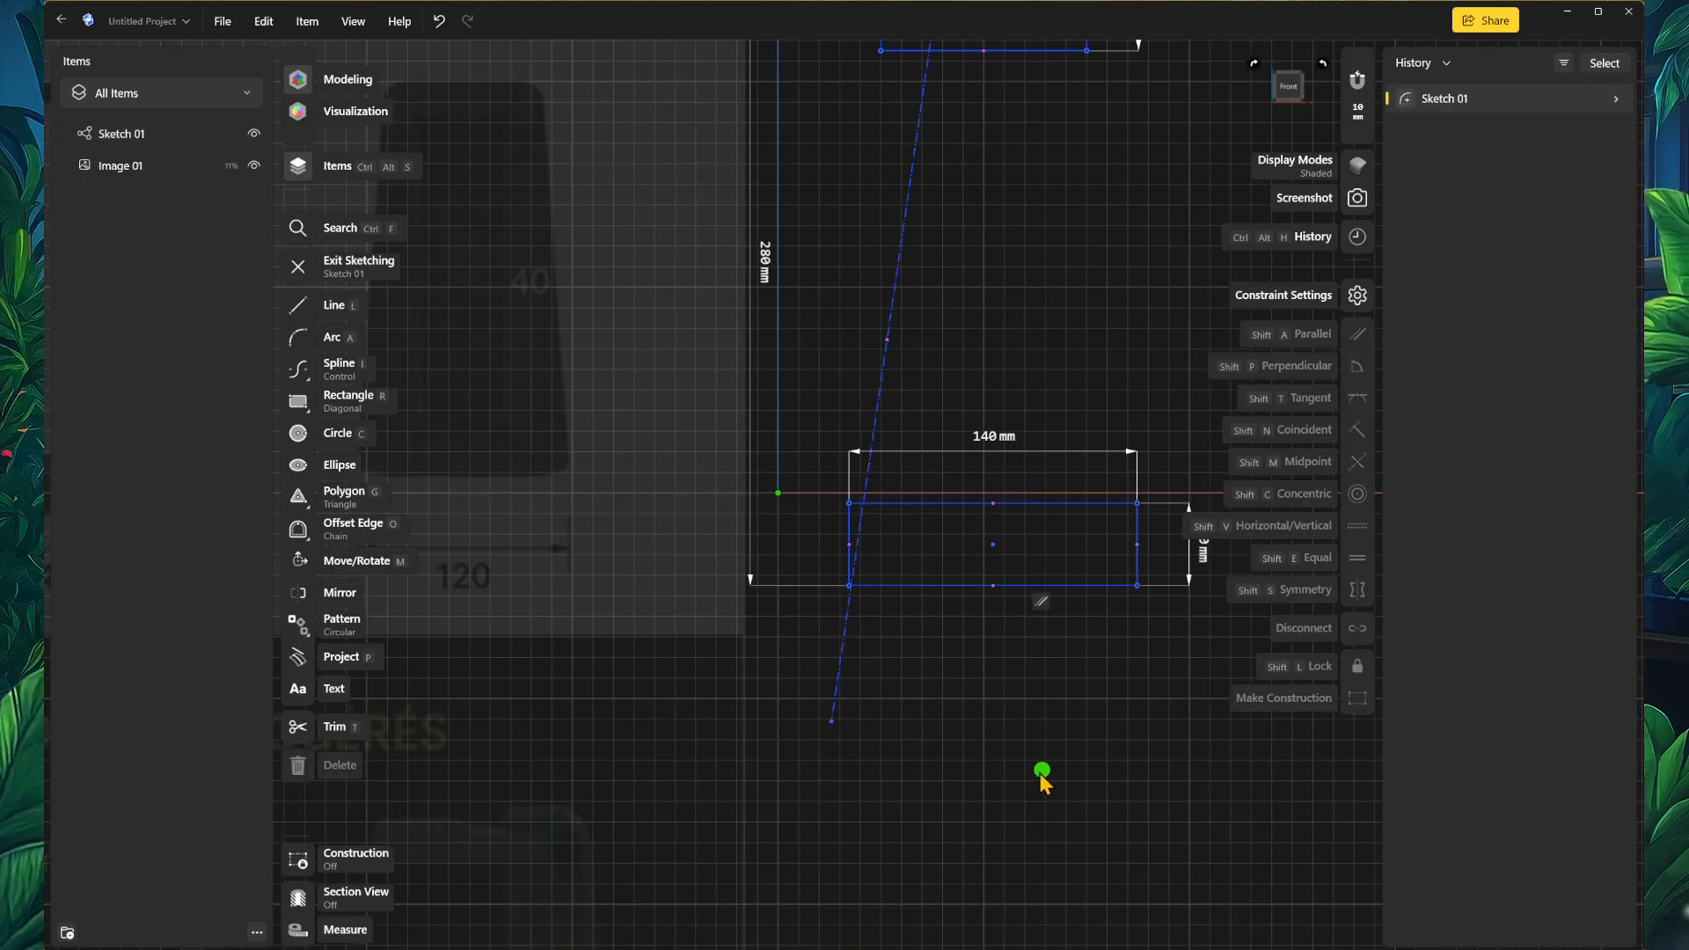
click(836, 713)
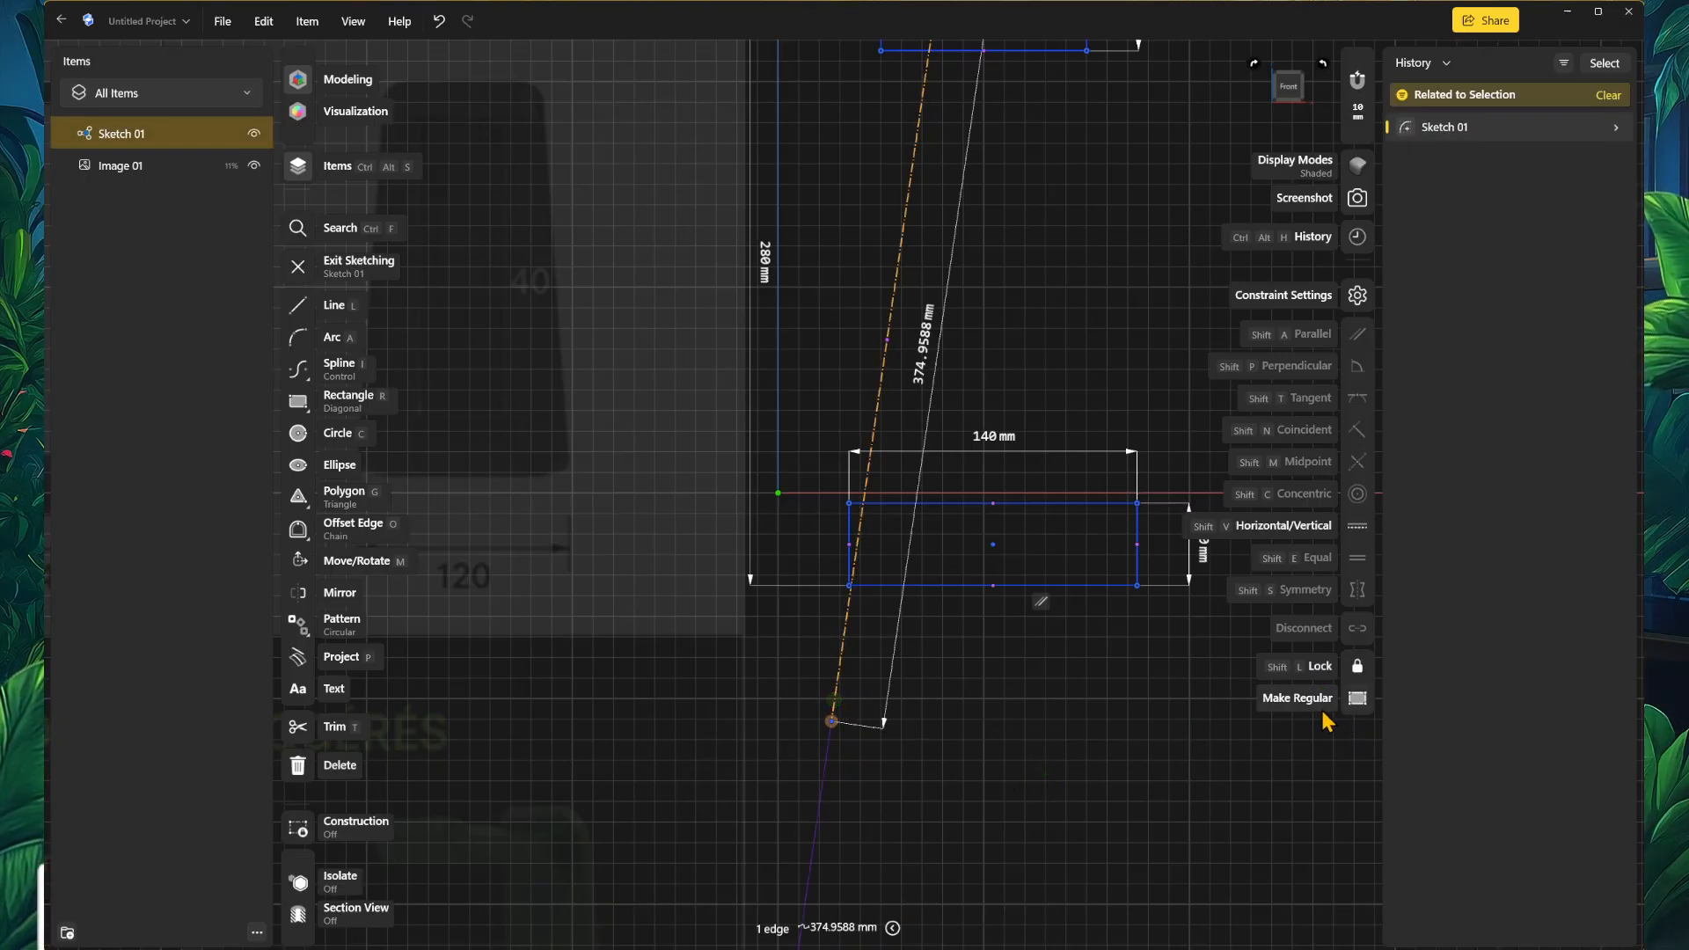
click(1322, 697)
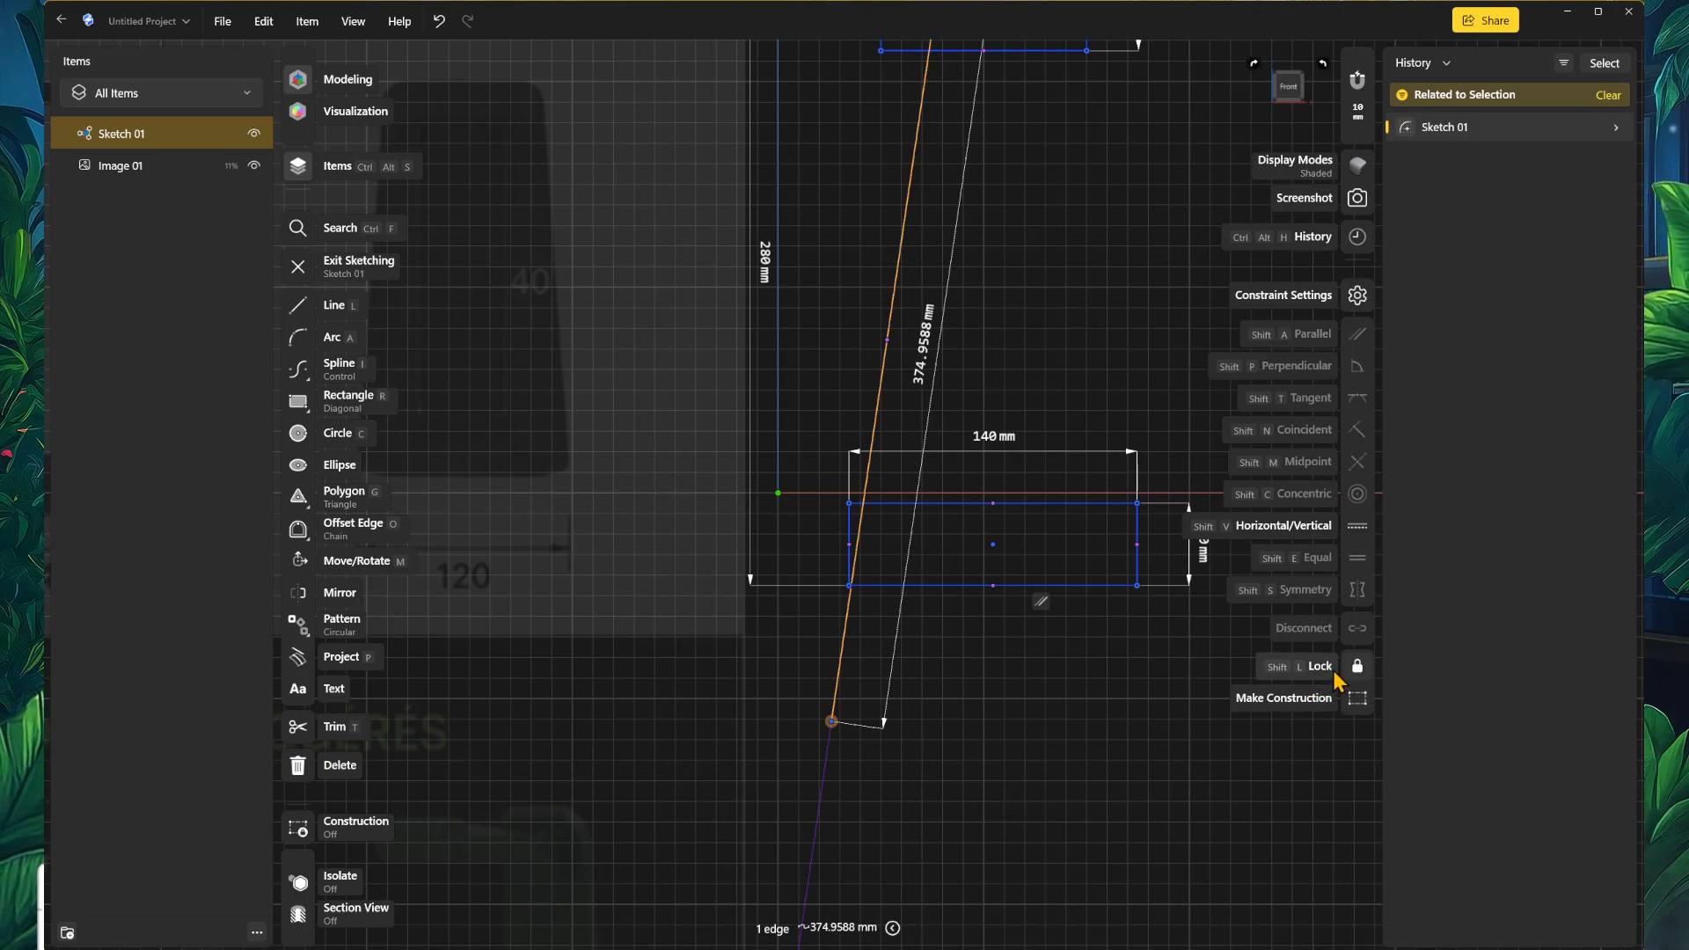
Step: Lock and unlock the slanted line, and do the same with its lower endpoint
click(963, 774)
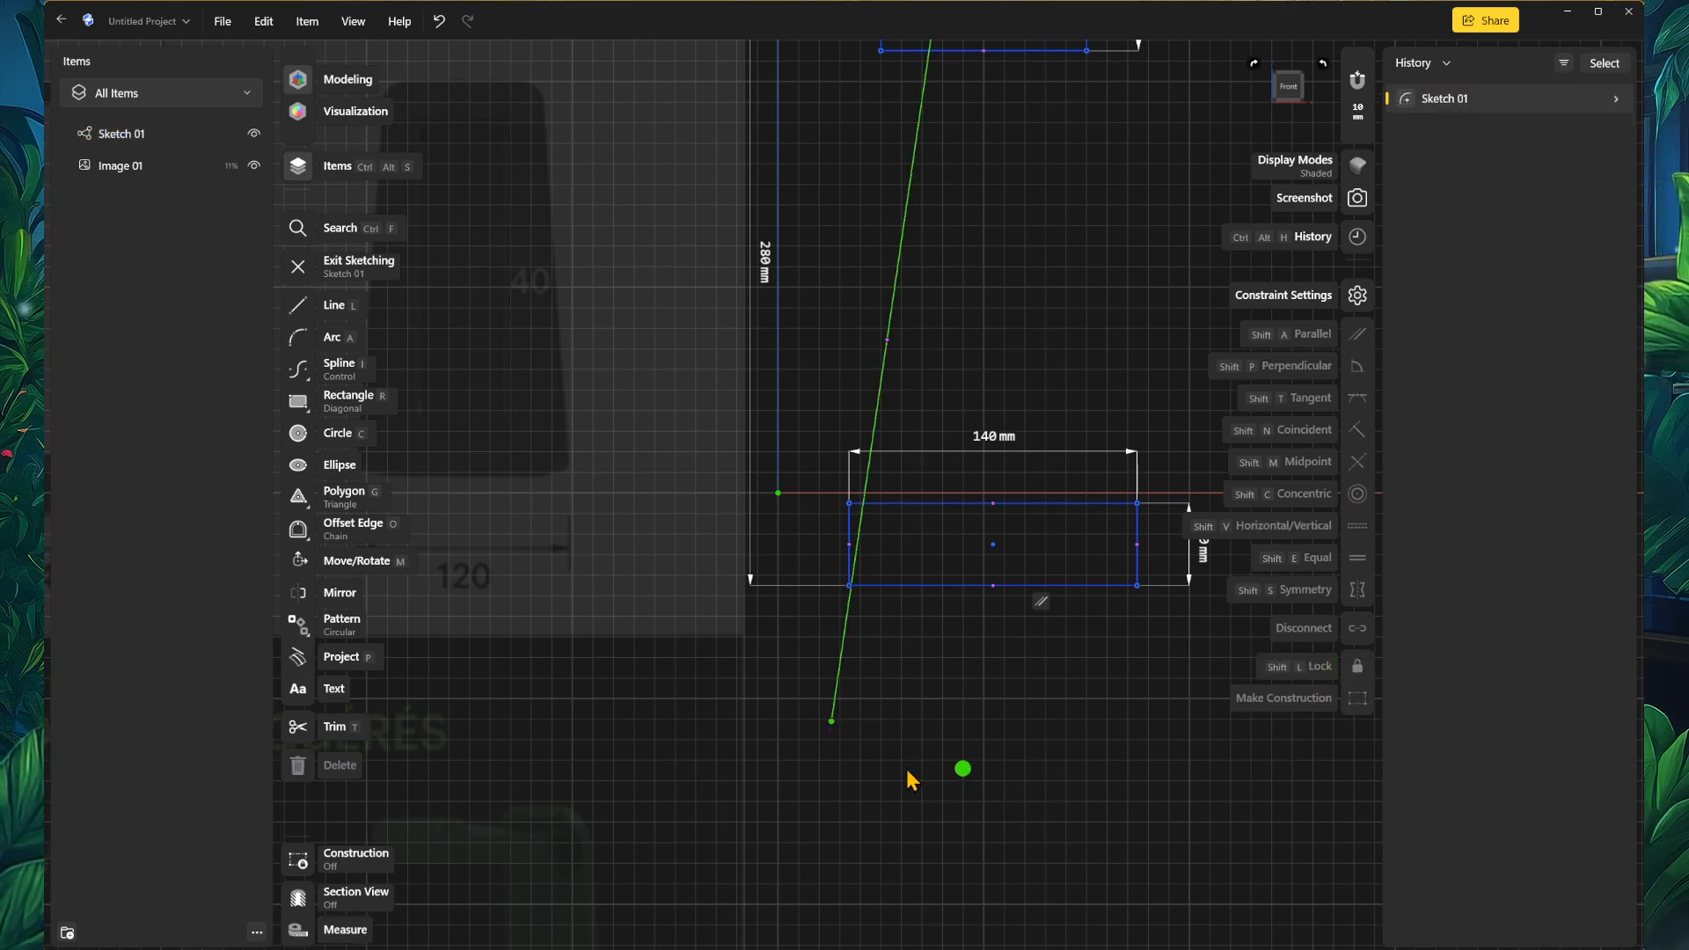
click(834, 701)
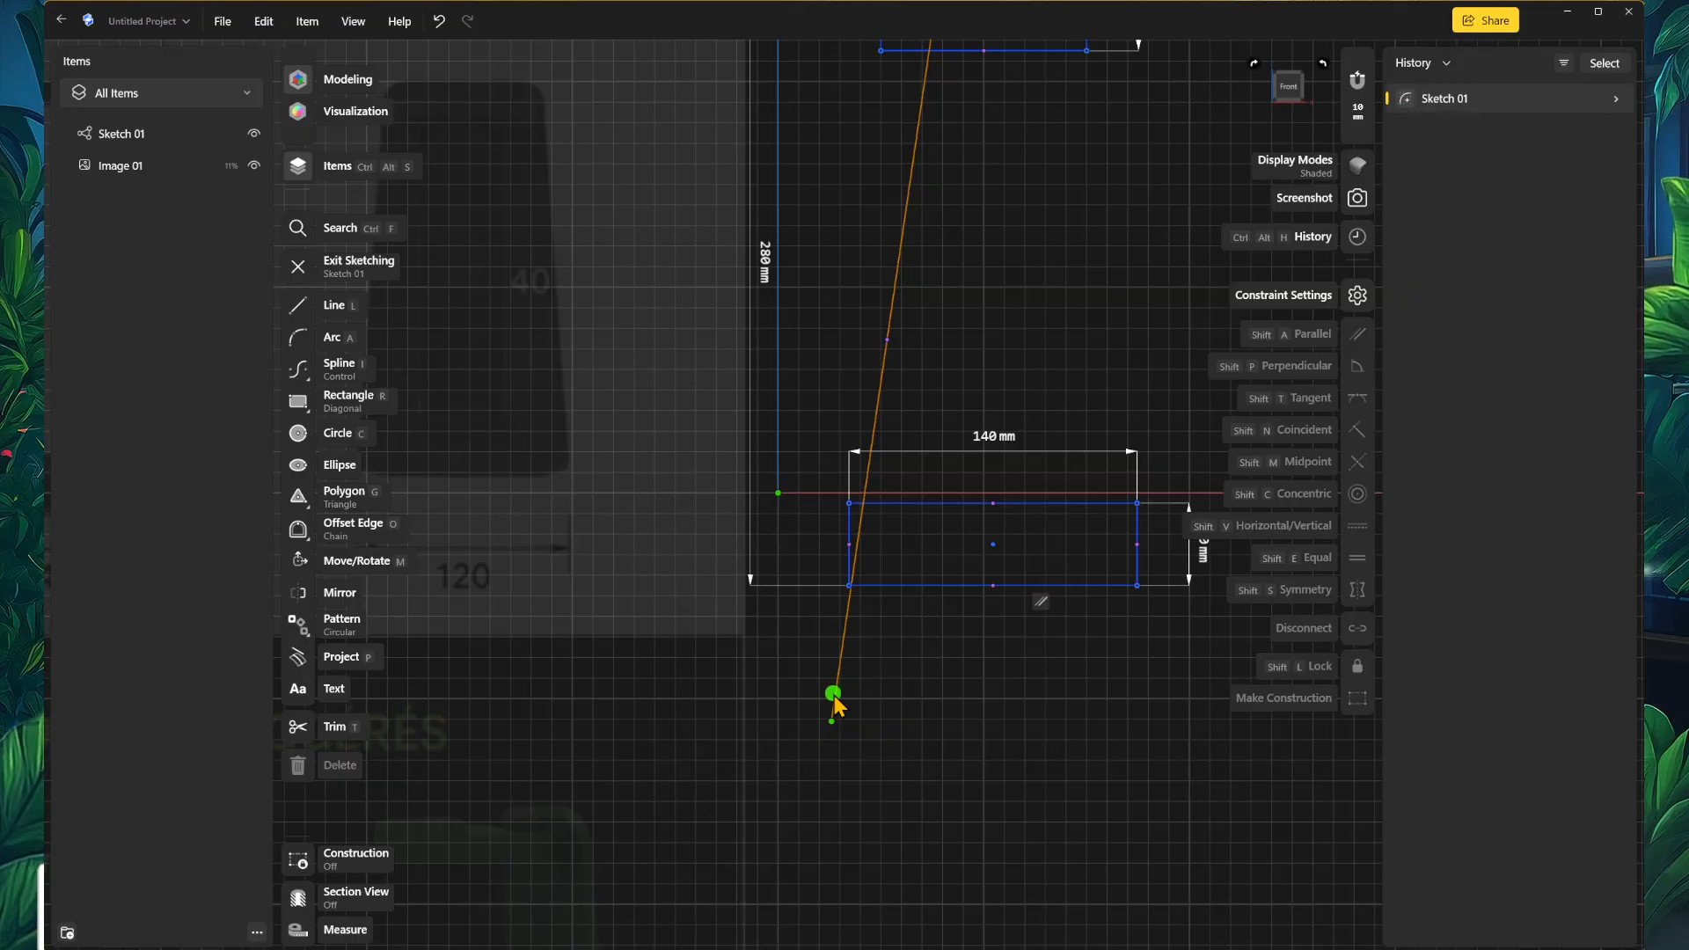
click(961, 788)
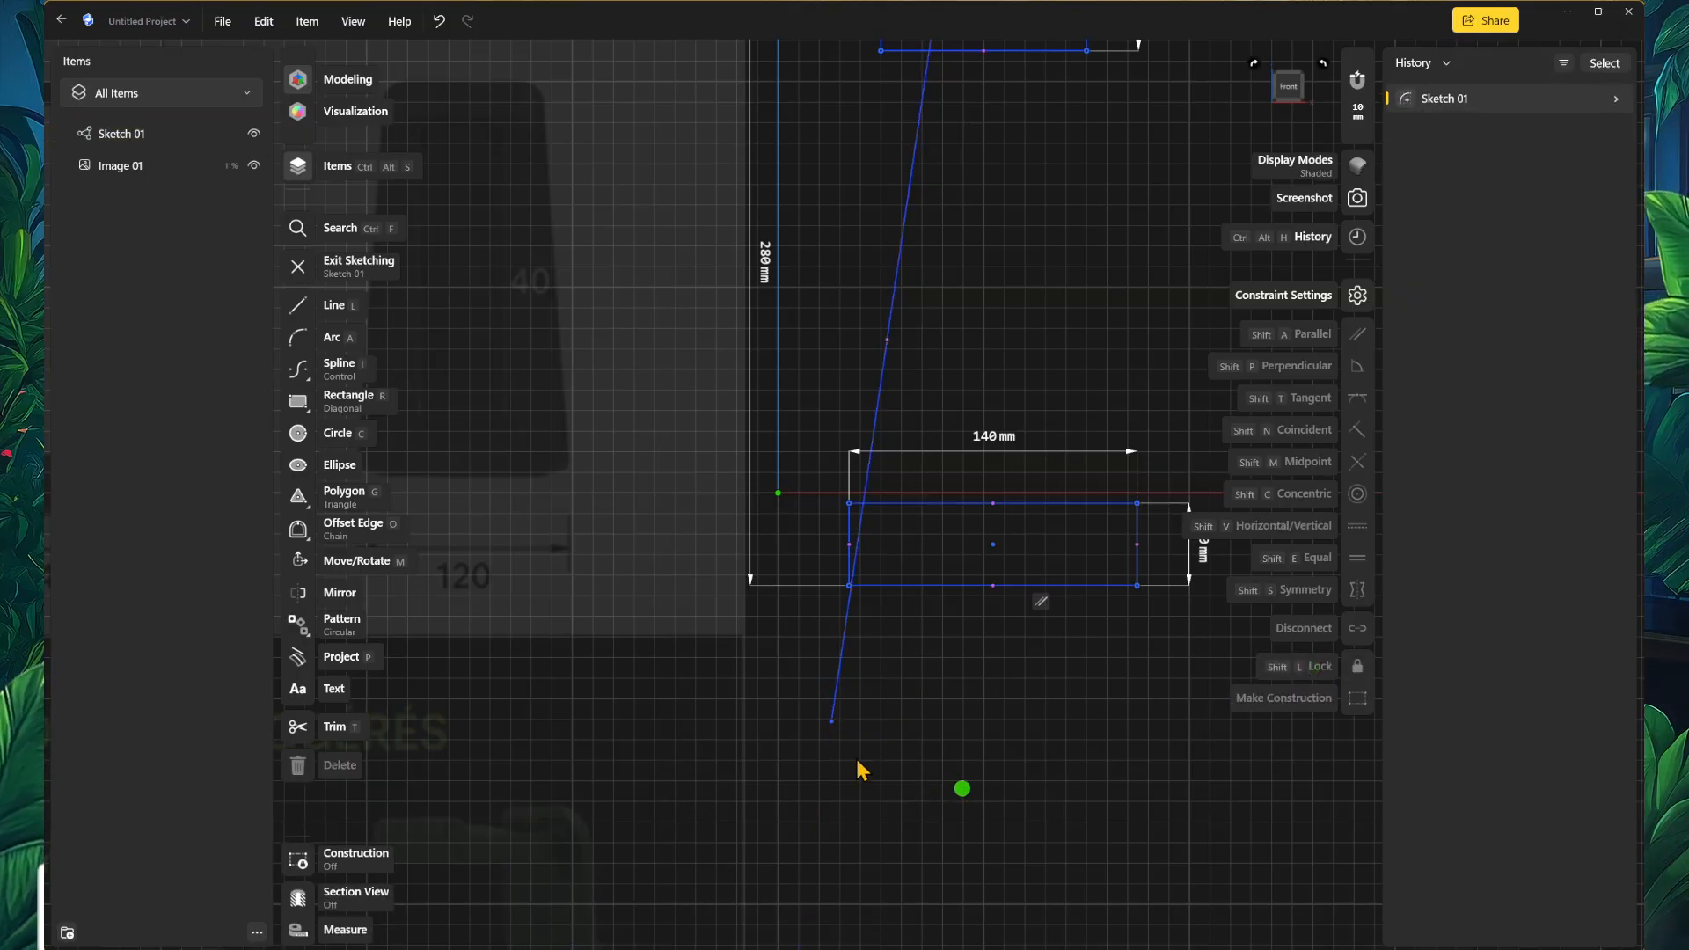
click(831, 722)
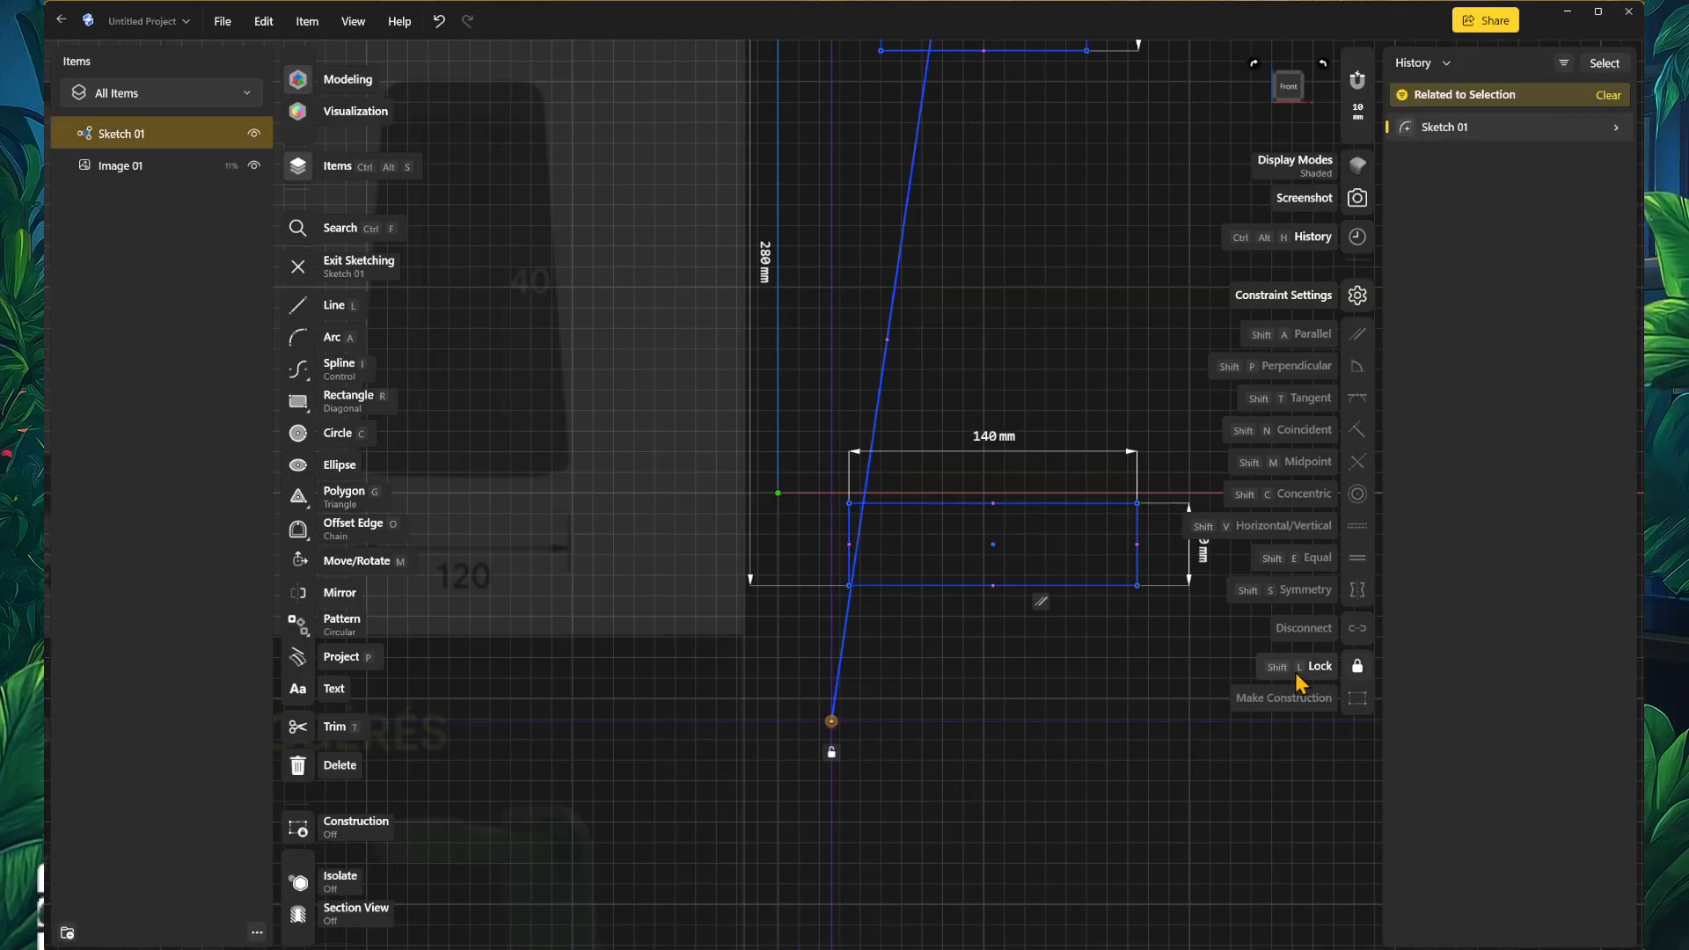
click(1039, 783)
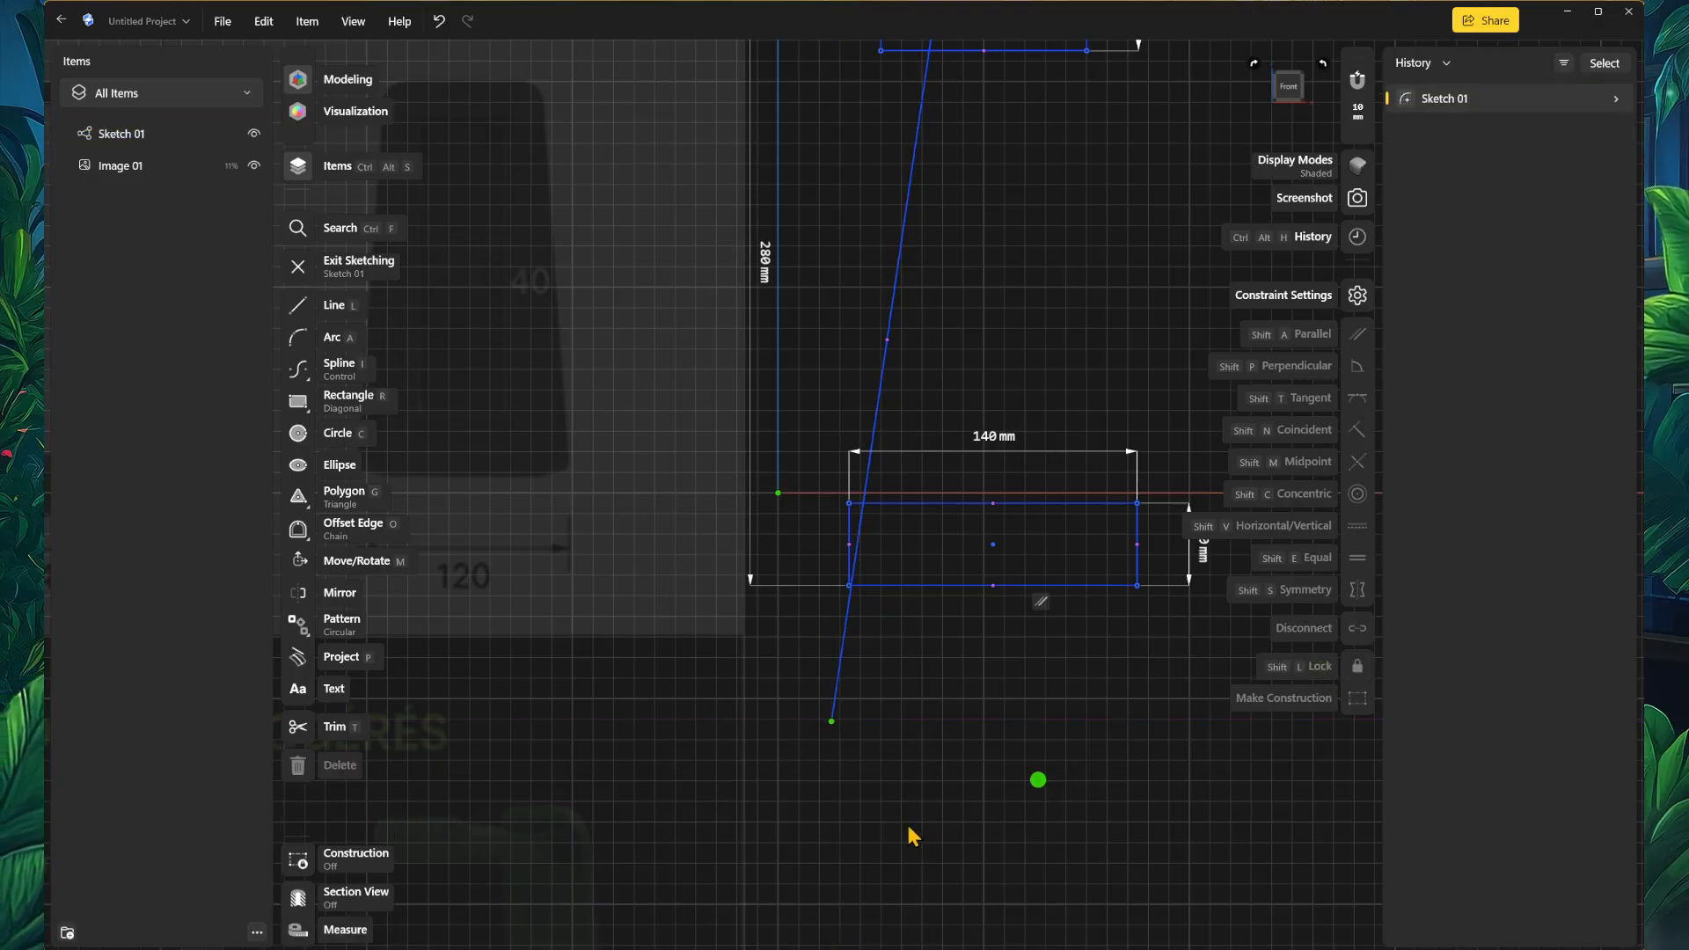
click(831, 723)
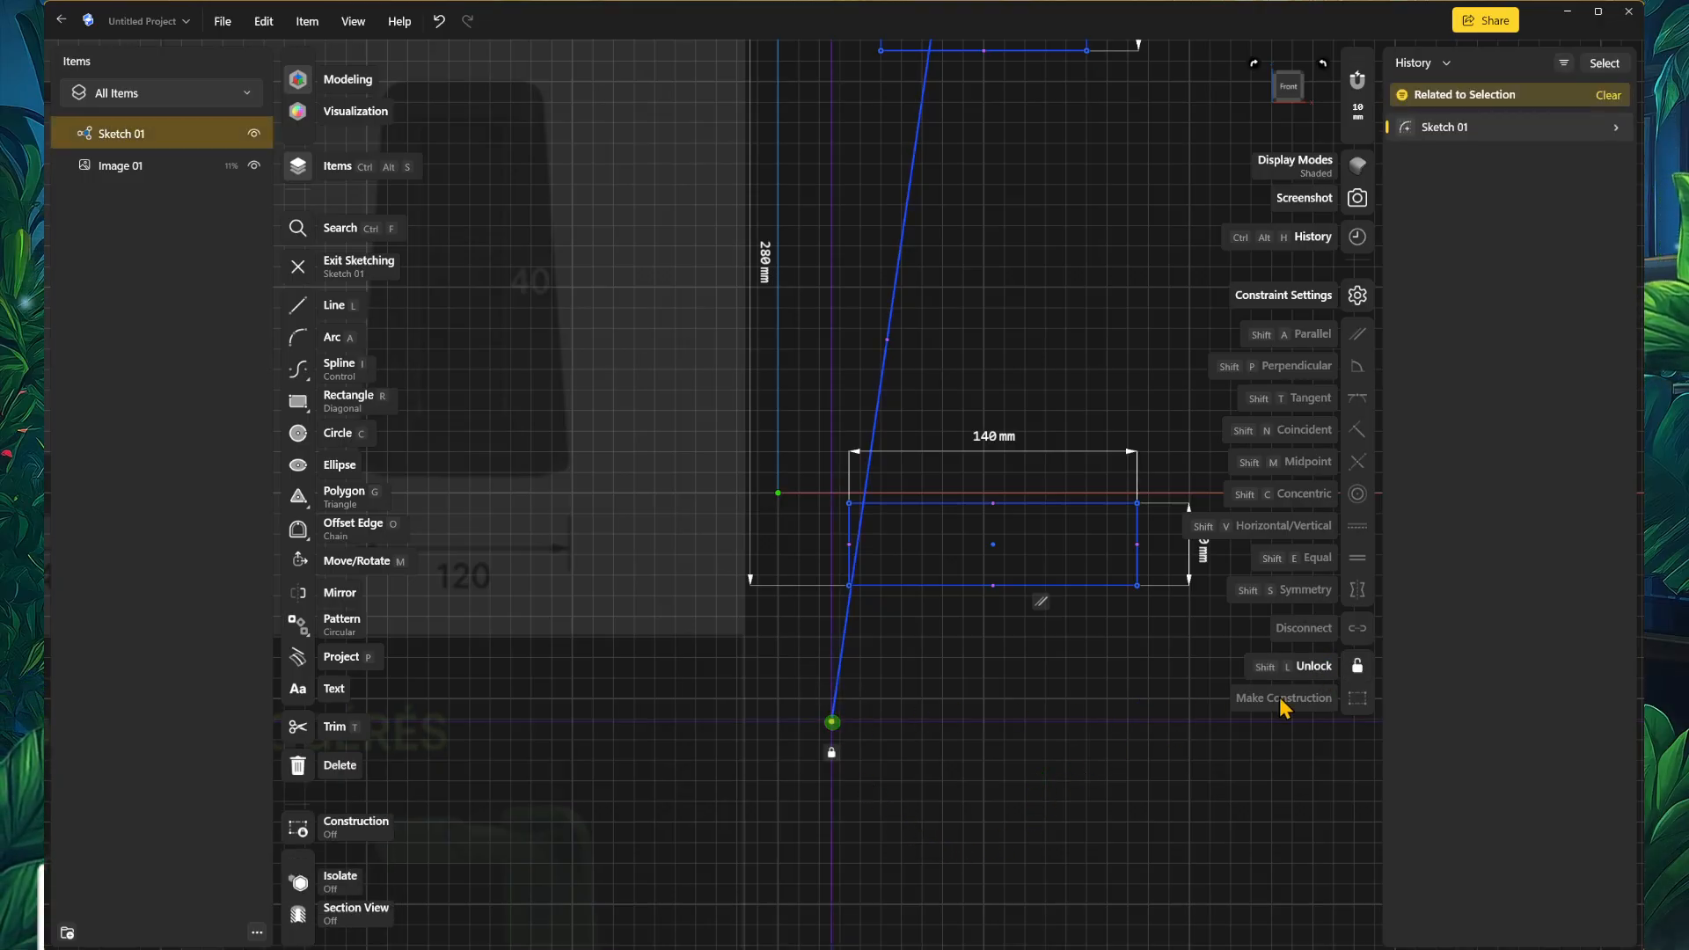
Step: Move the slanted line's lower endpoint up beside the lower rectangle's left edge, just above its bottom corner
middle_drag(884, 728, 882, 842)
mouse_move(830, 838)
mouse_down()
mouse_move(867, 840)
mouse_move(840, 749)
mouse_move(830, 773)
mouse_move(827, 678)
mouse_move(845, 686)
mouse_up()
scroll(906, 501, down, 3)
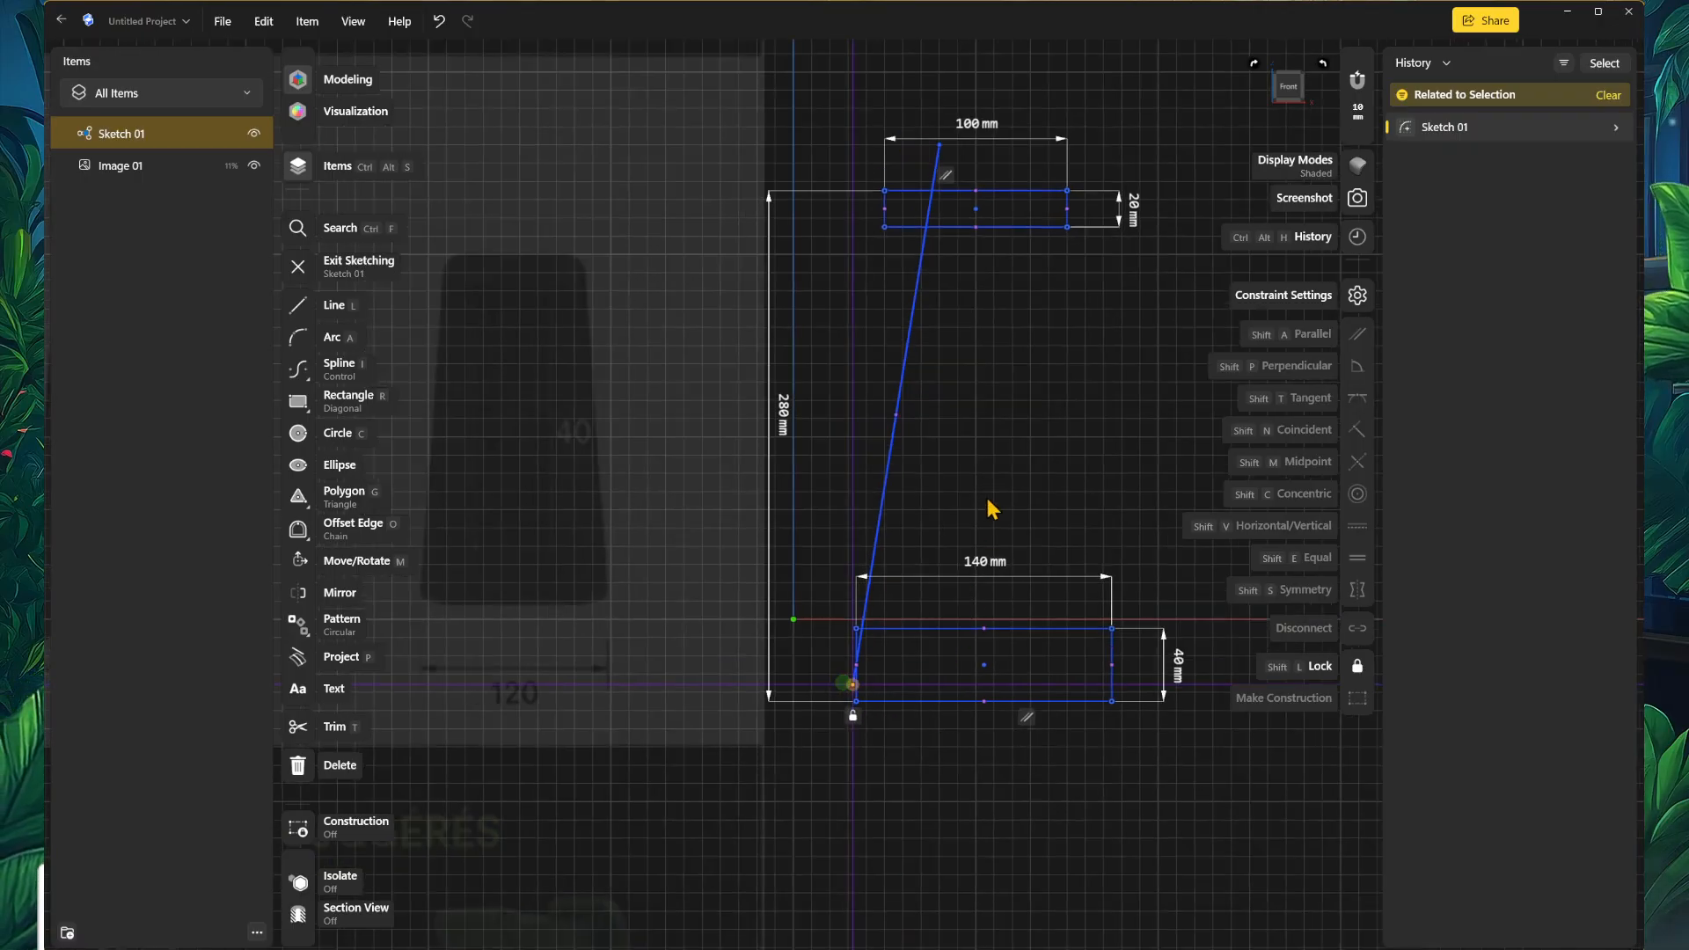
Step: Check the post's slope in the reference image and move the slanted line's upper endpoint to just below the upper rectangle's bottom-left corner
mouse_move(906, 497)
middle_down()
mouse_move(1064, 572)
mouse_move(967, 585)
mouse_move(1060, 638)
middle_up()
scroll(584, 436, up, 5)
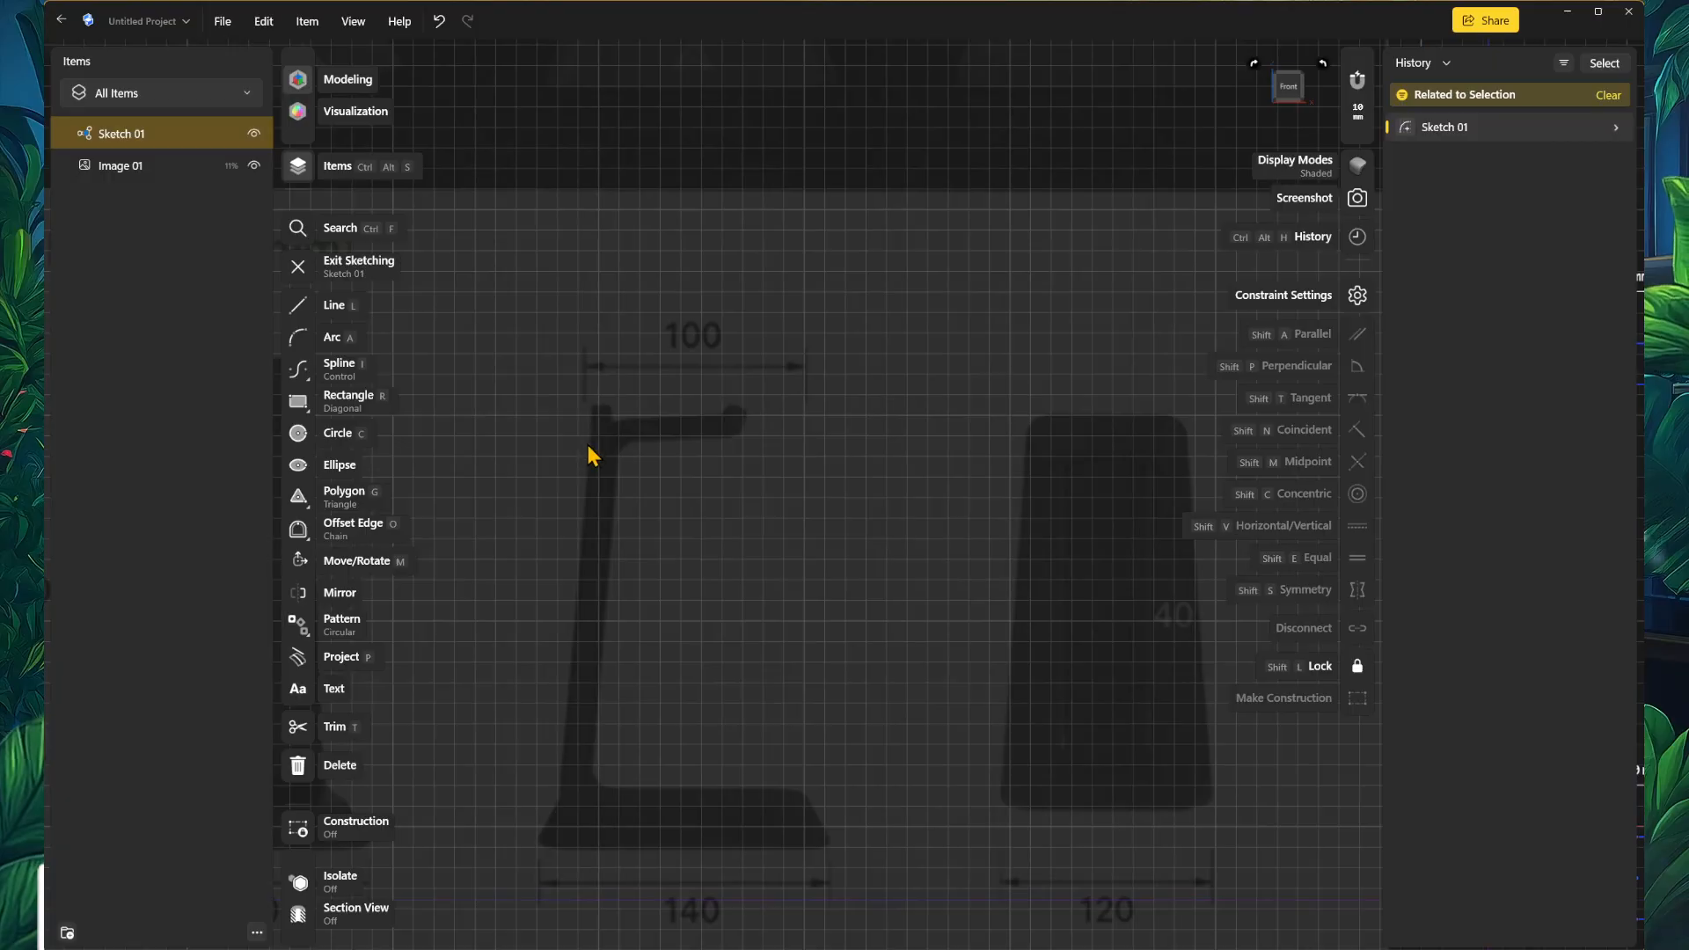
scroll(630, 449, down, 3)
mouse_move(973, 731)
middle_down()
mouse_move(743, 603)
mouse_move(876, 607)
mouse_move(574, 608)
middle_up()
scroll(1144, 431, up, 2)
middle_drag(1025, 424, 1008, 542)
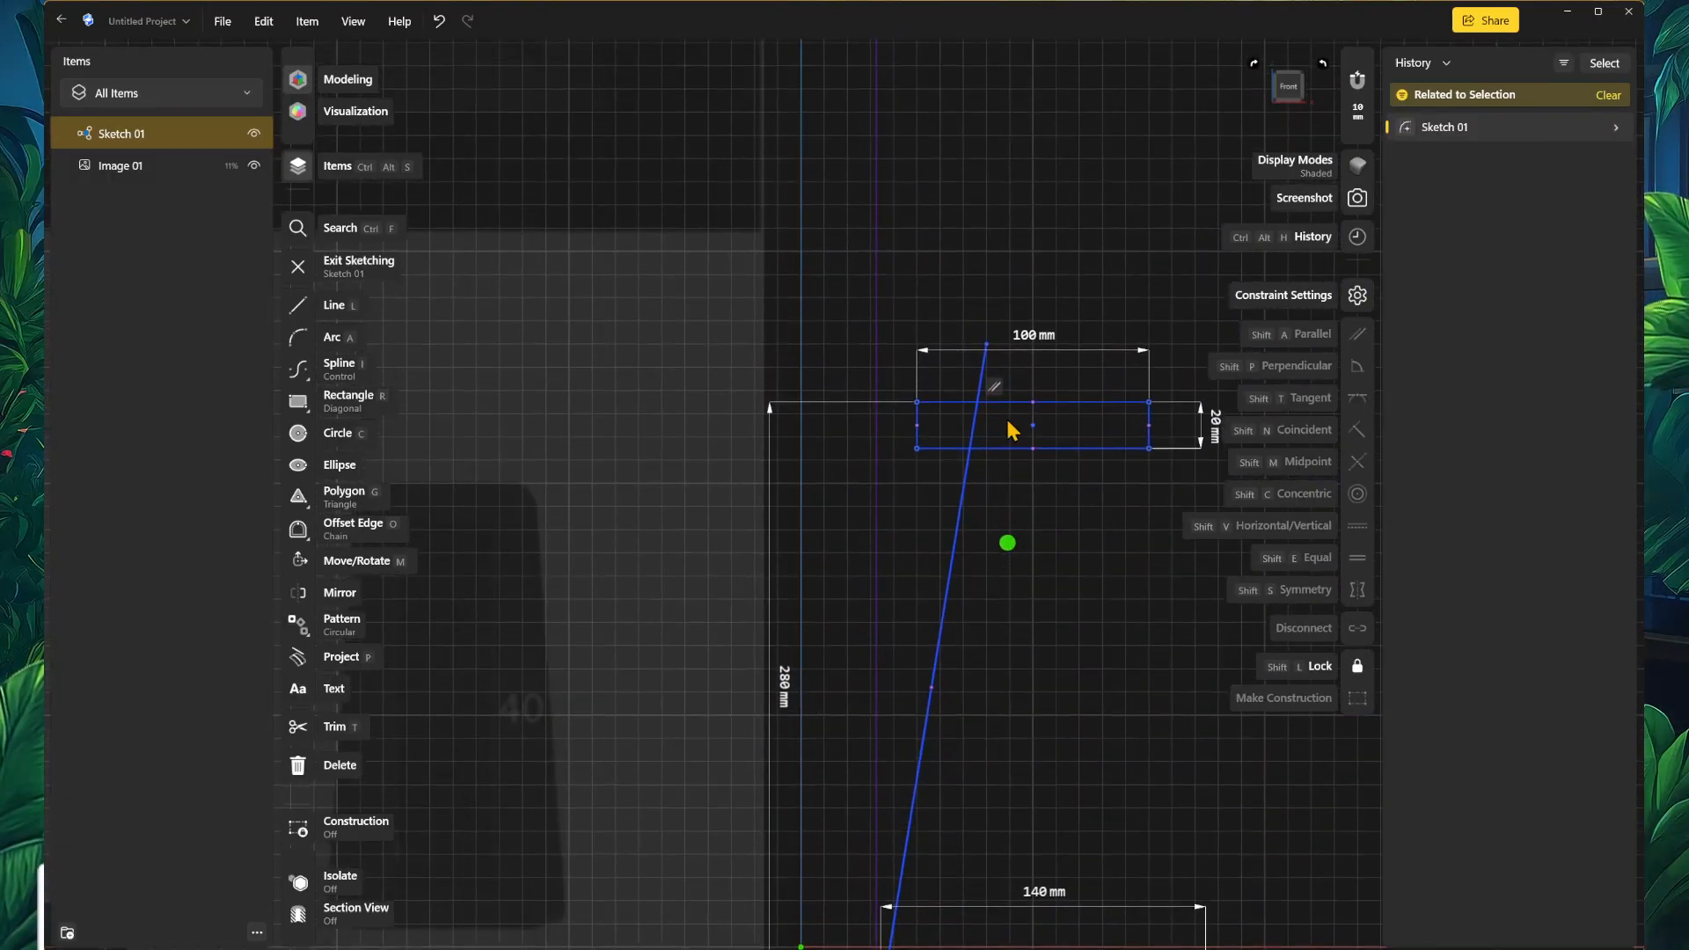
drag(986, 344, 946, 495)
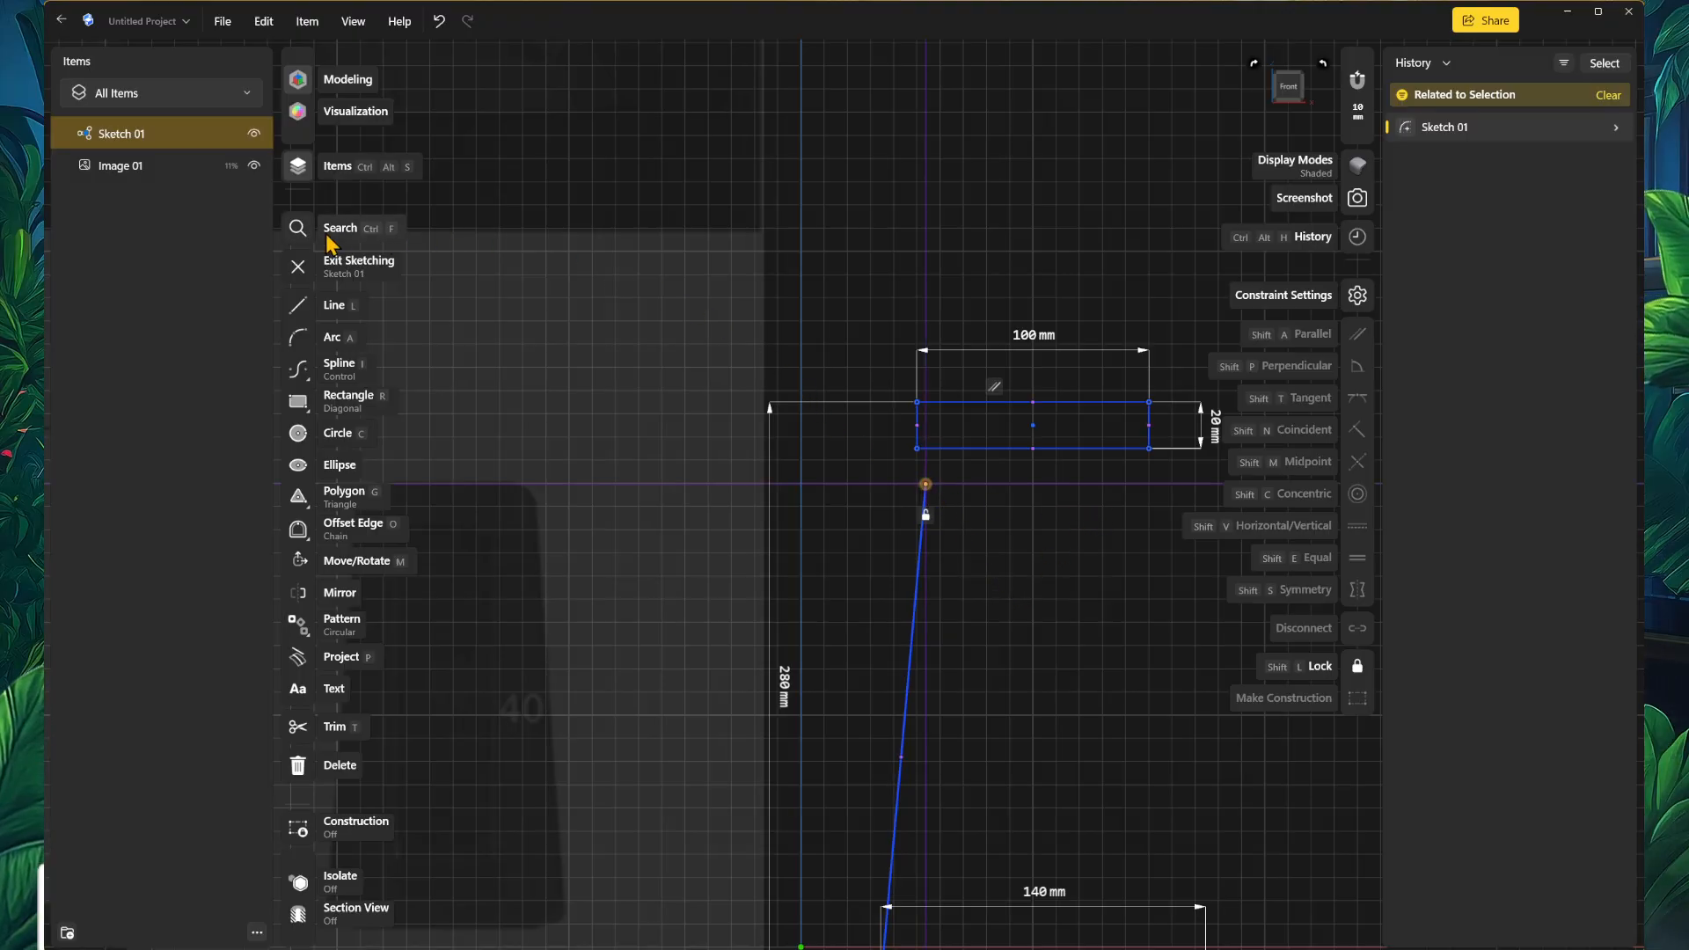
Step: Draw a line about 36 mm long from the slanted line's upper endpoint to the upper rectangle's top-left corner
click(297, 308)
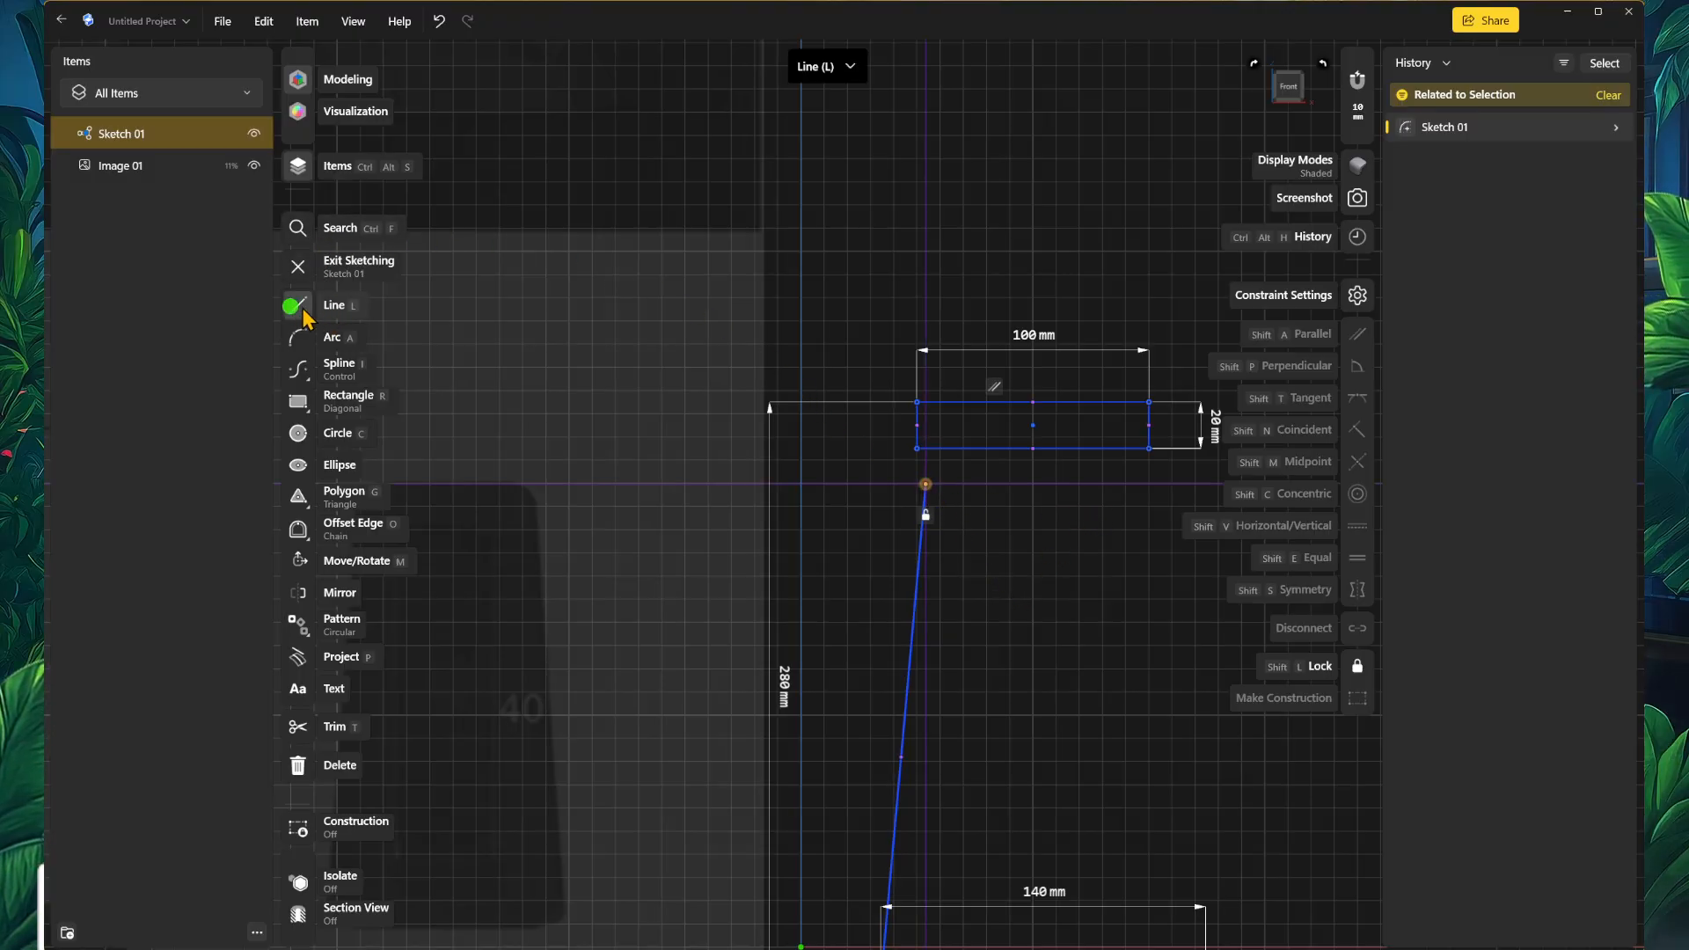
click(925, 484)
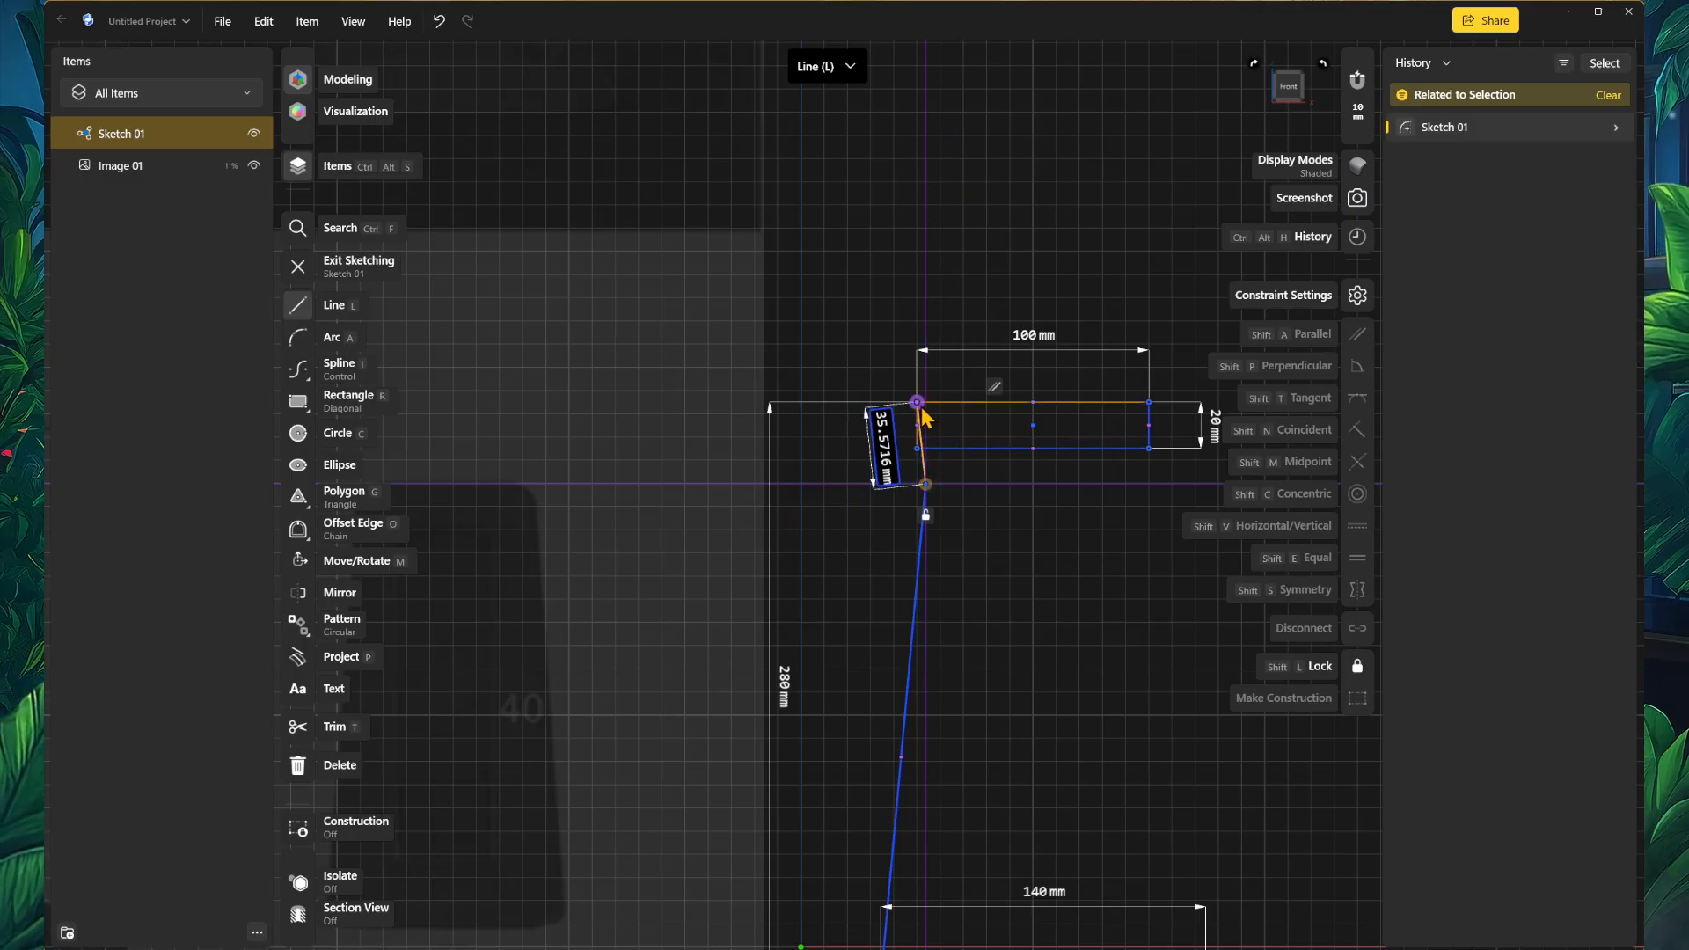
click(916, 402)
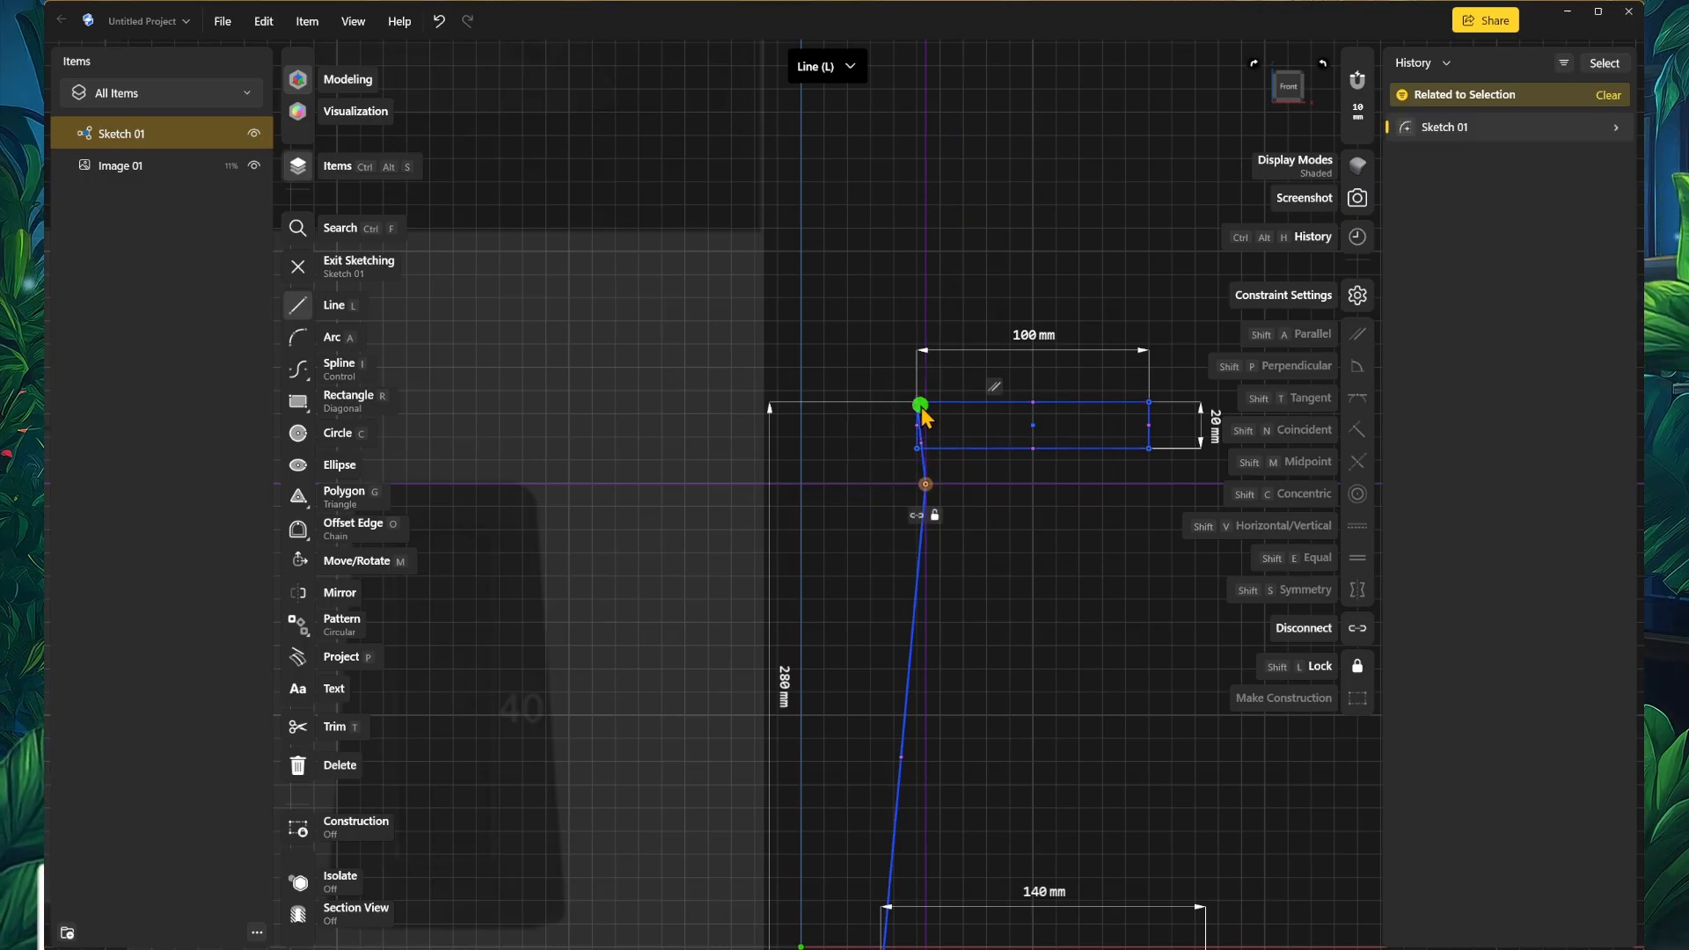
scroll(1026, 581, down, 1)
key(Escape)
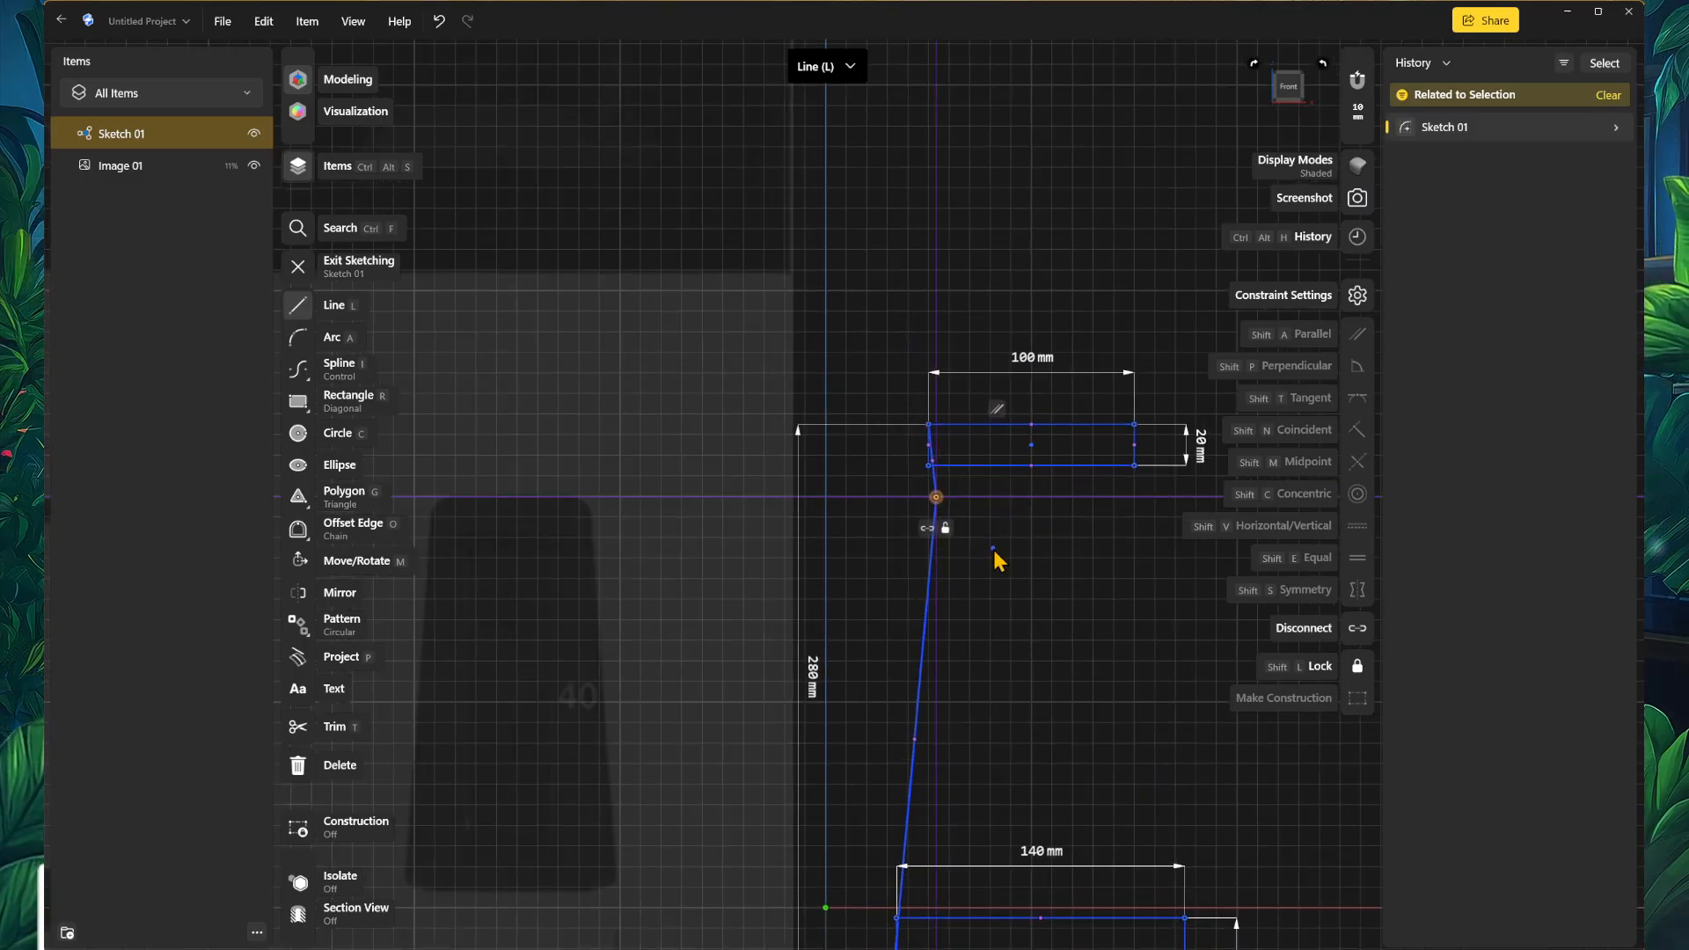
key(Escape)
Step: Offset the long slanted line and the short line above it 23 mm toward the stand's inner side with Offset Edge in Single mode
scroll(1028, 633, down, 2)
scroll(1025, 631, up, 2)
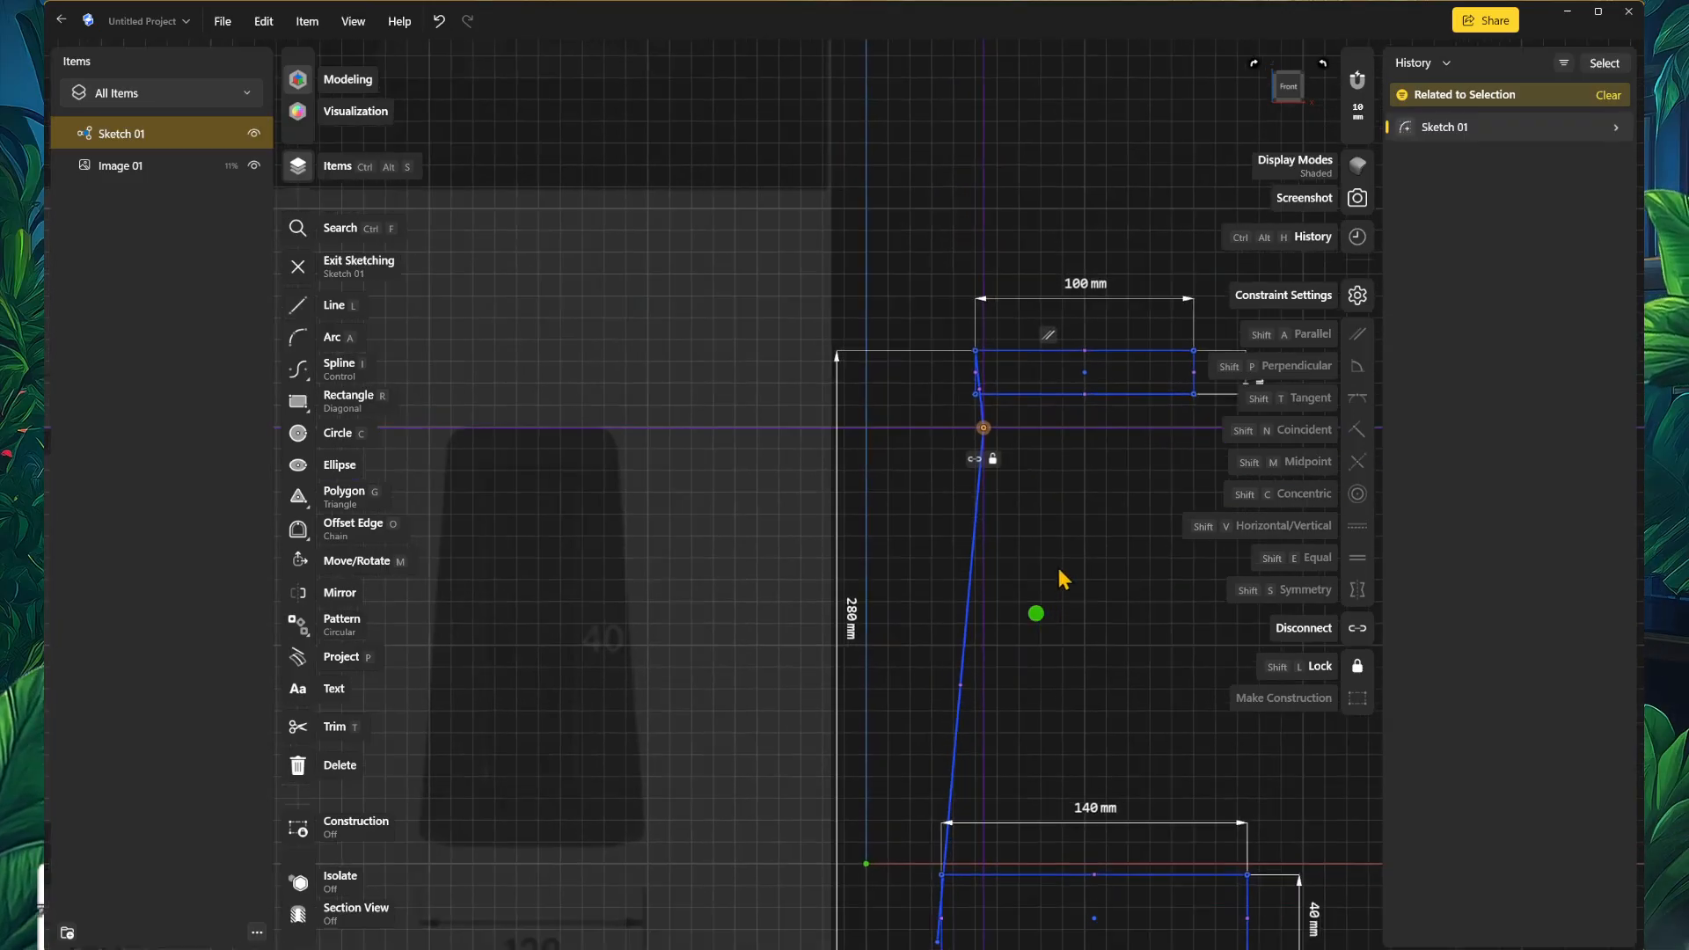
click(982, 397)
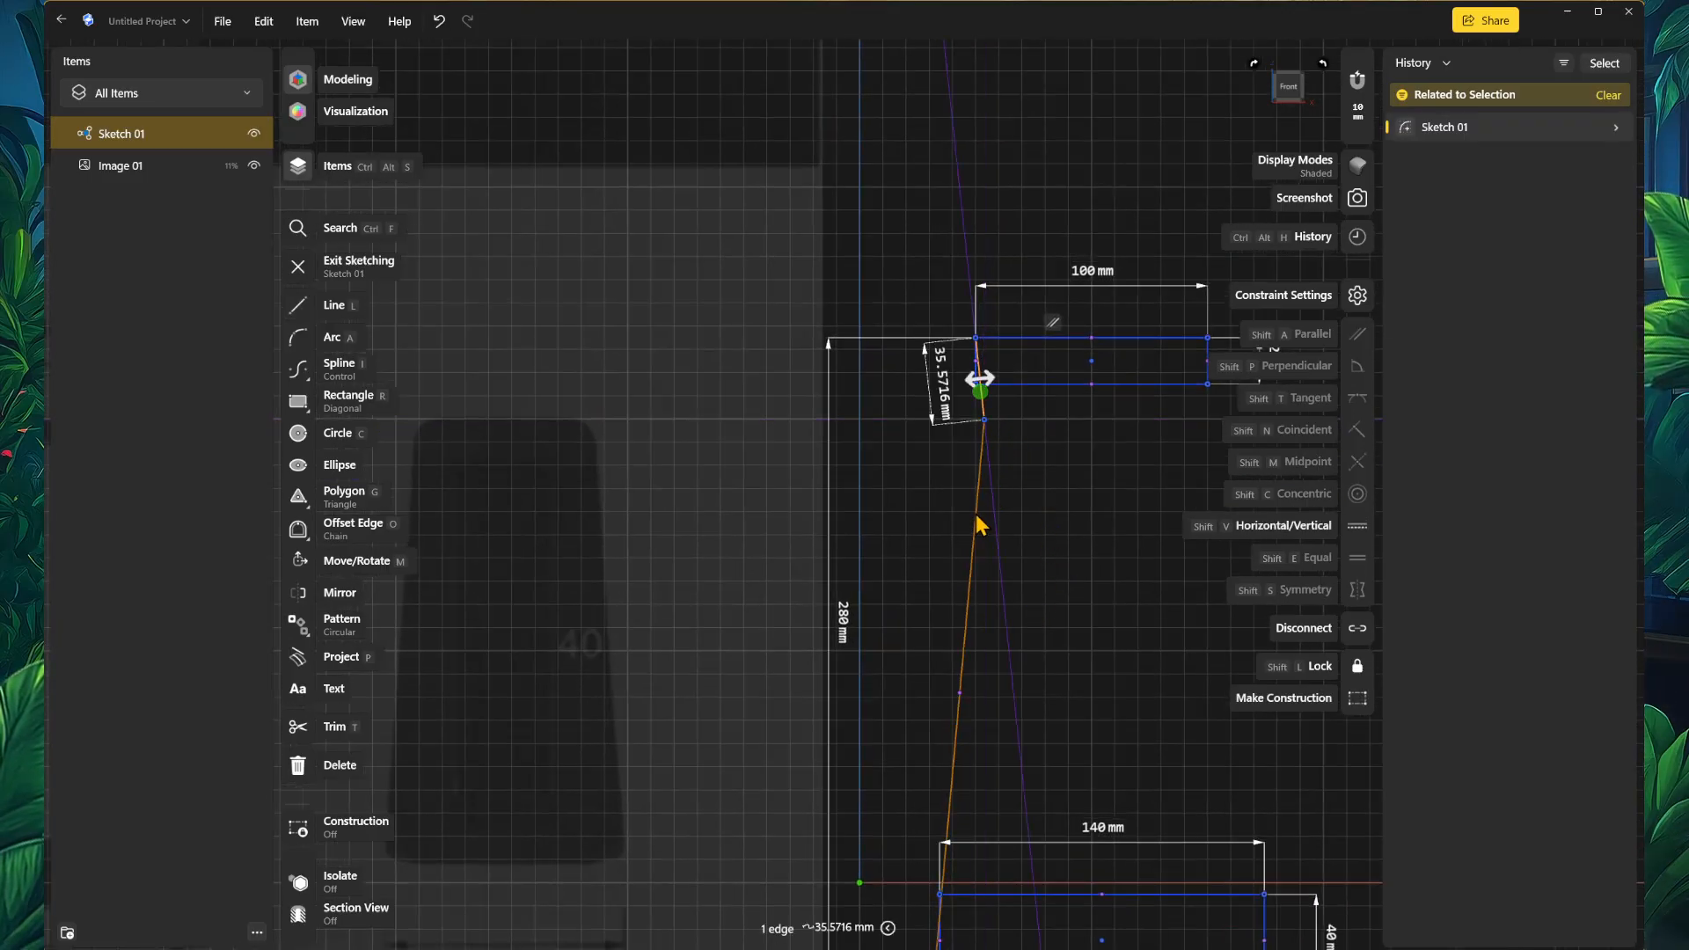
shift+click(980, 524)
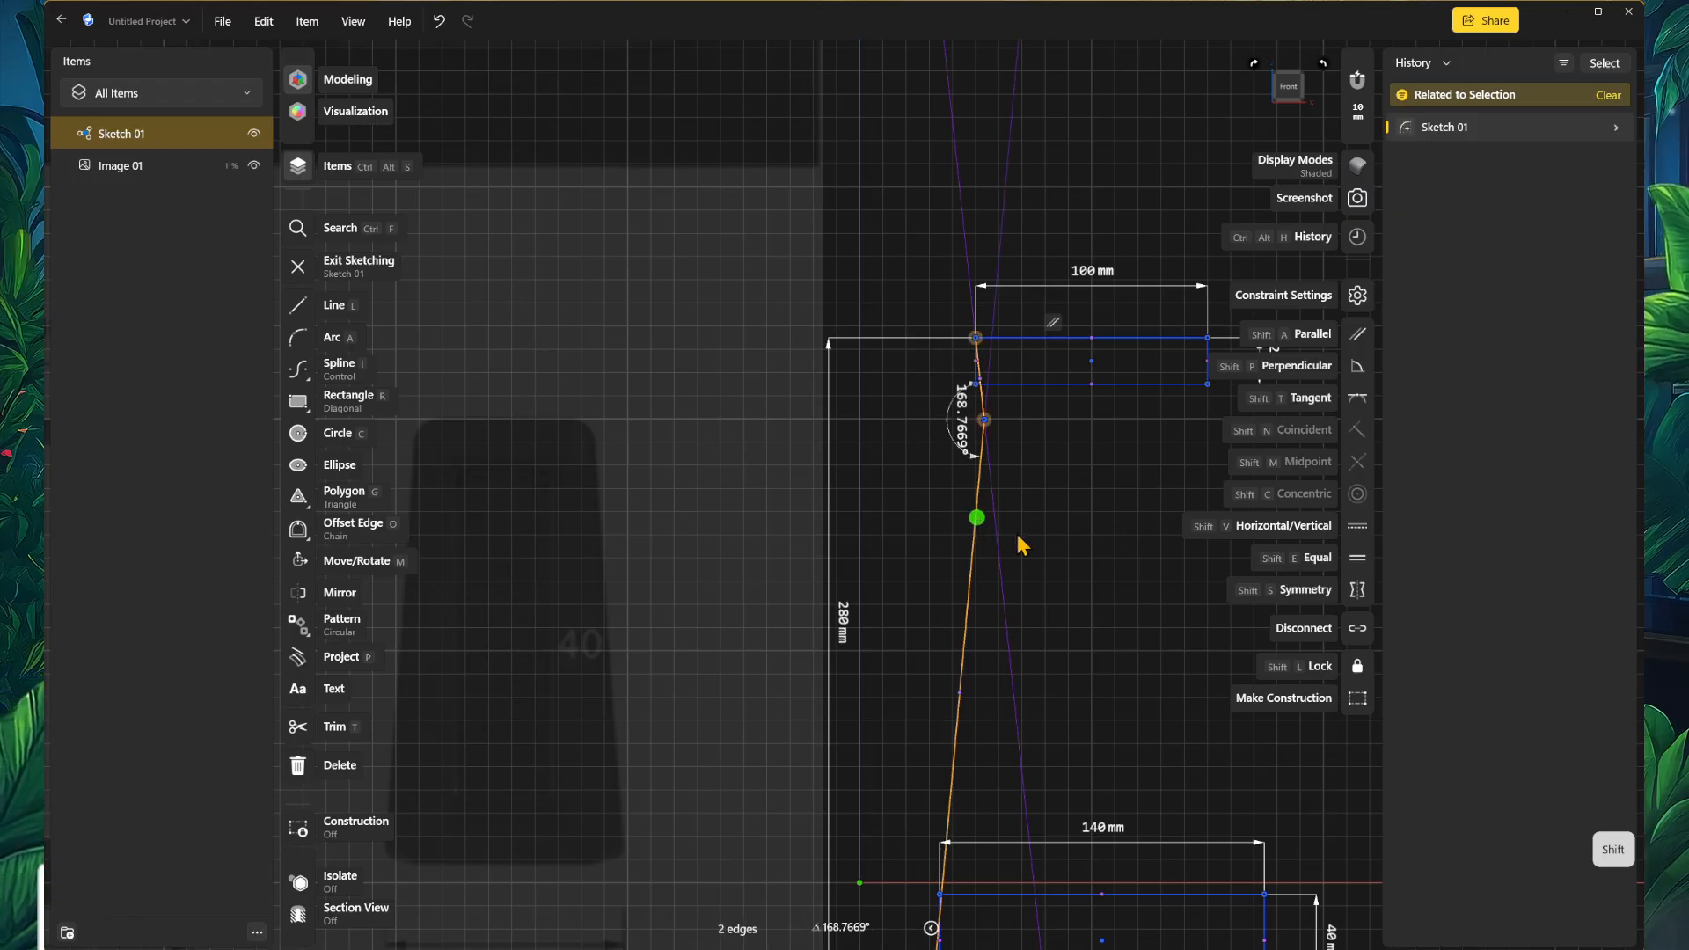
click(304, 538)
mouse_move(309, 541)
click(370, 531)
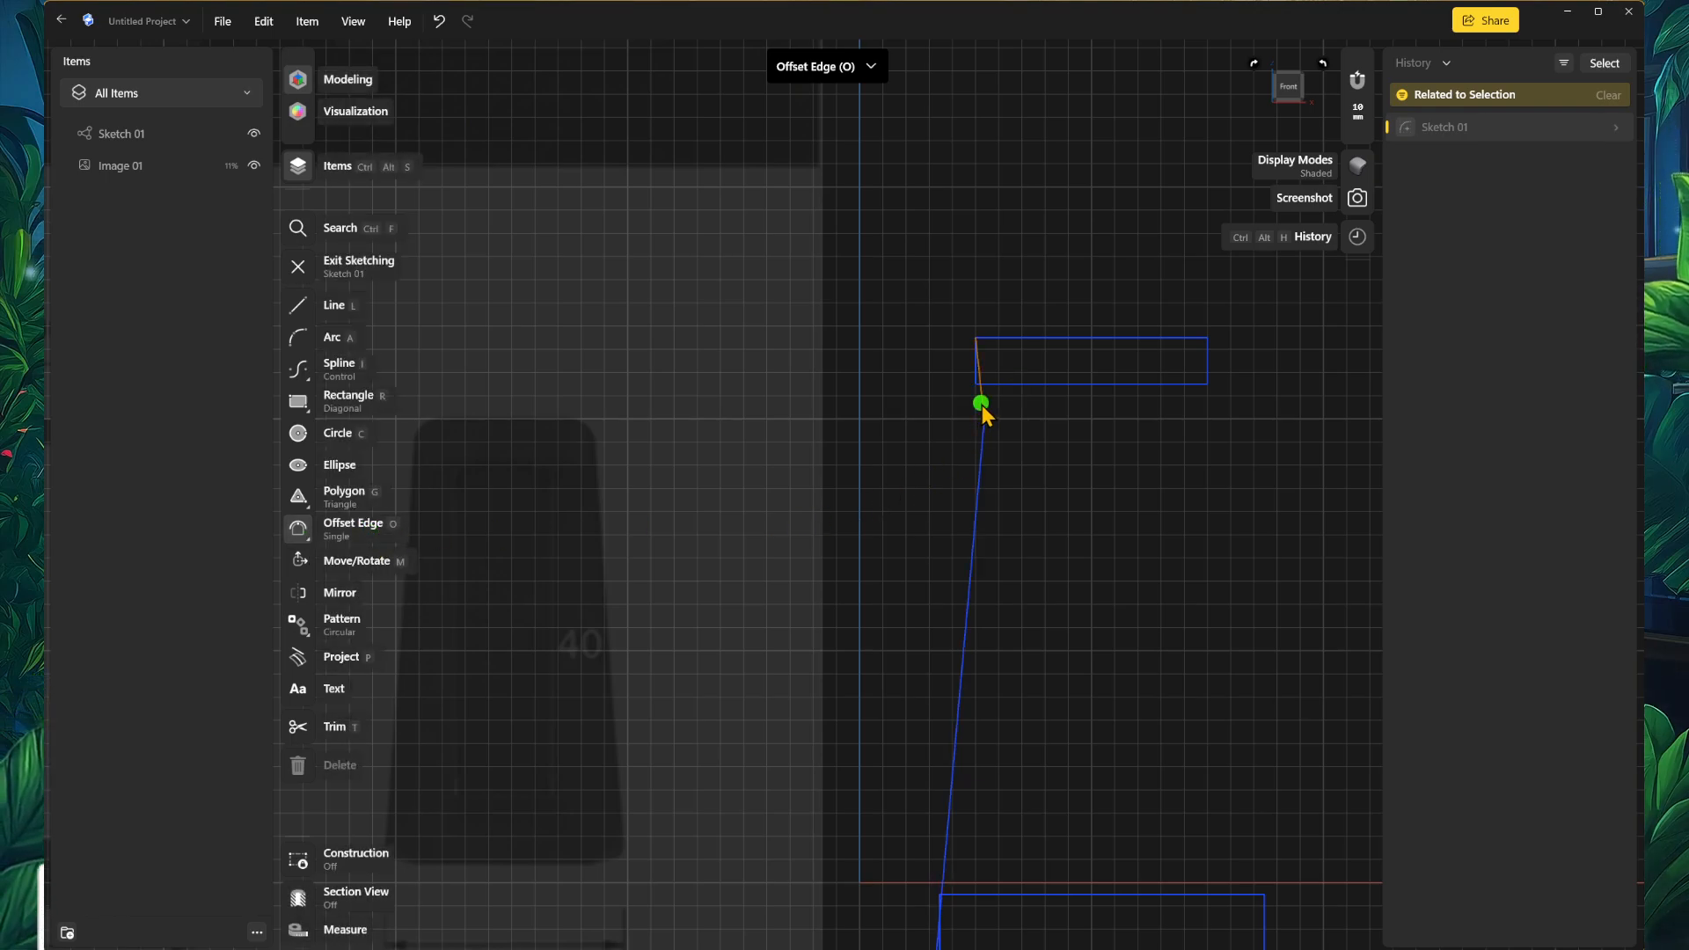
click(981, 404)
shift+click(976, 500)
drag(990, 504, 1038, 507)
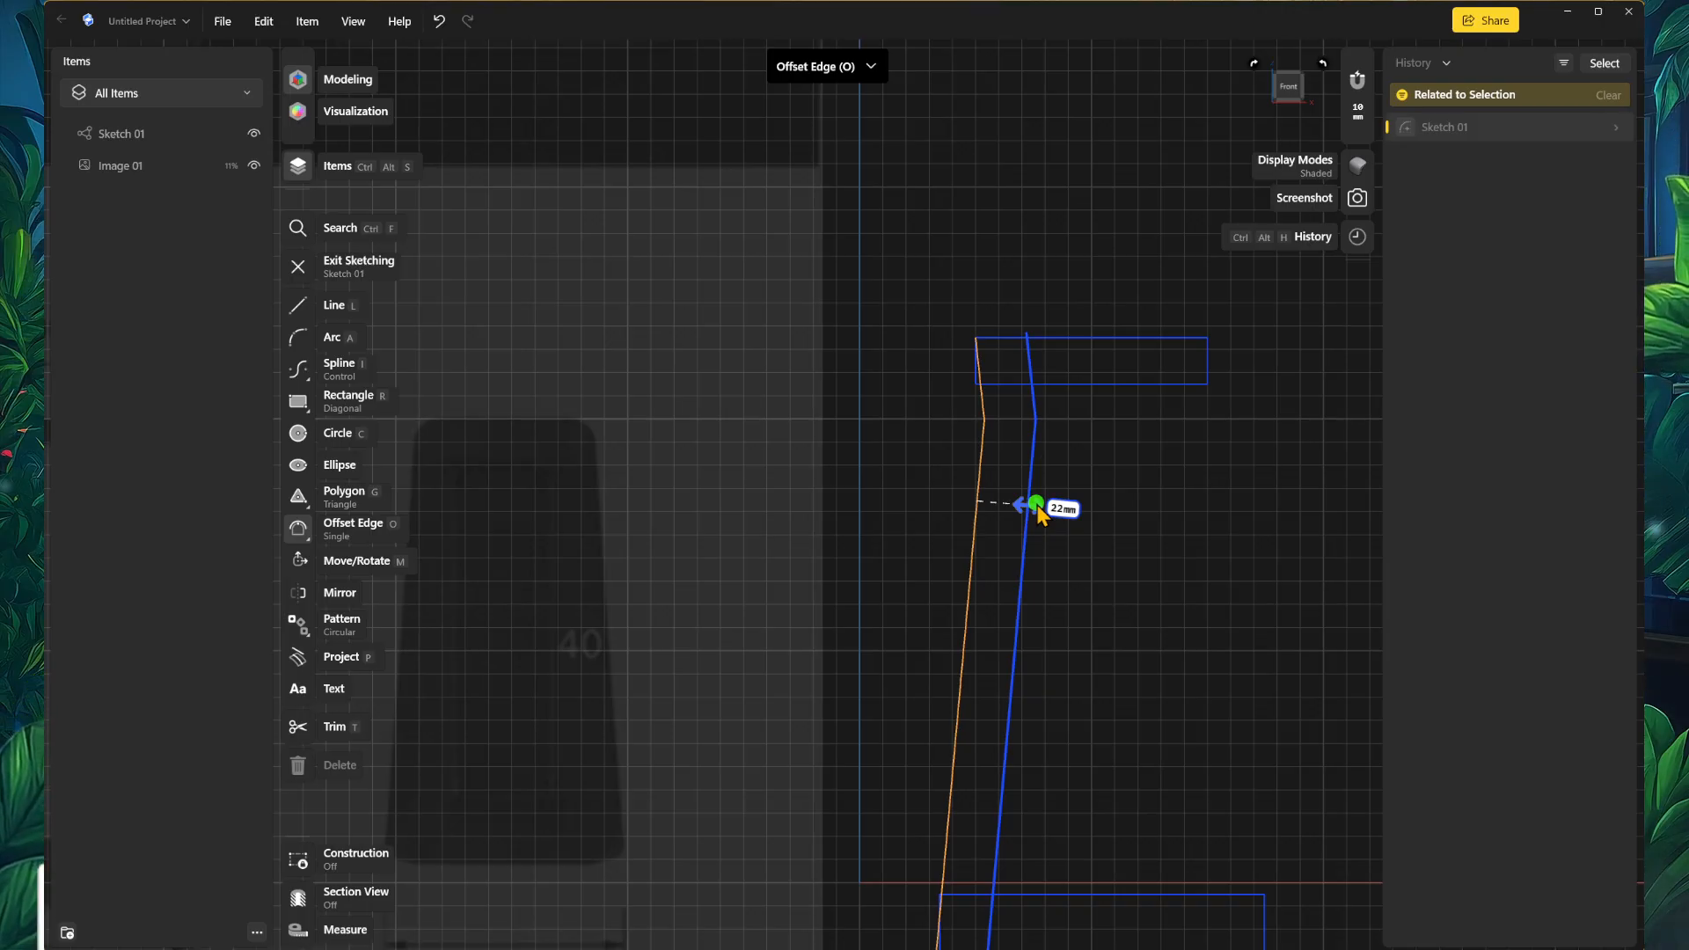
drag(1037, 505, 1040, 504)
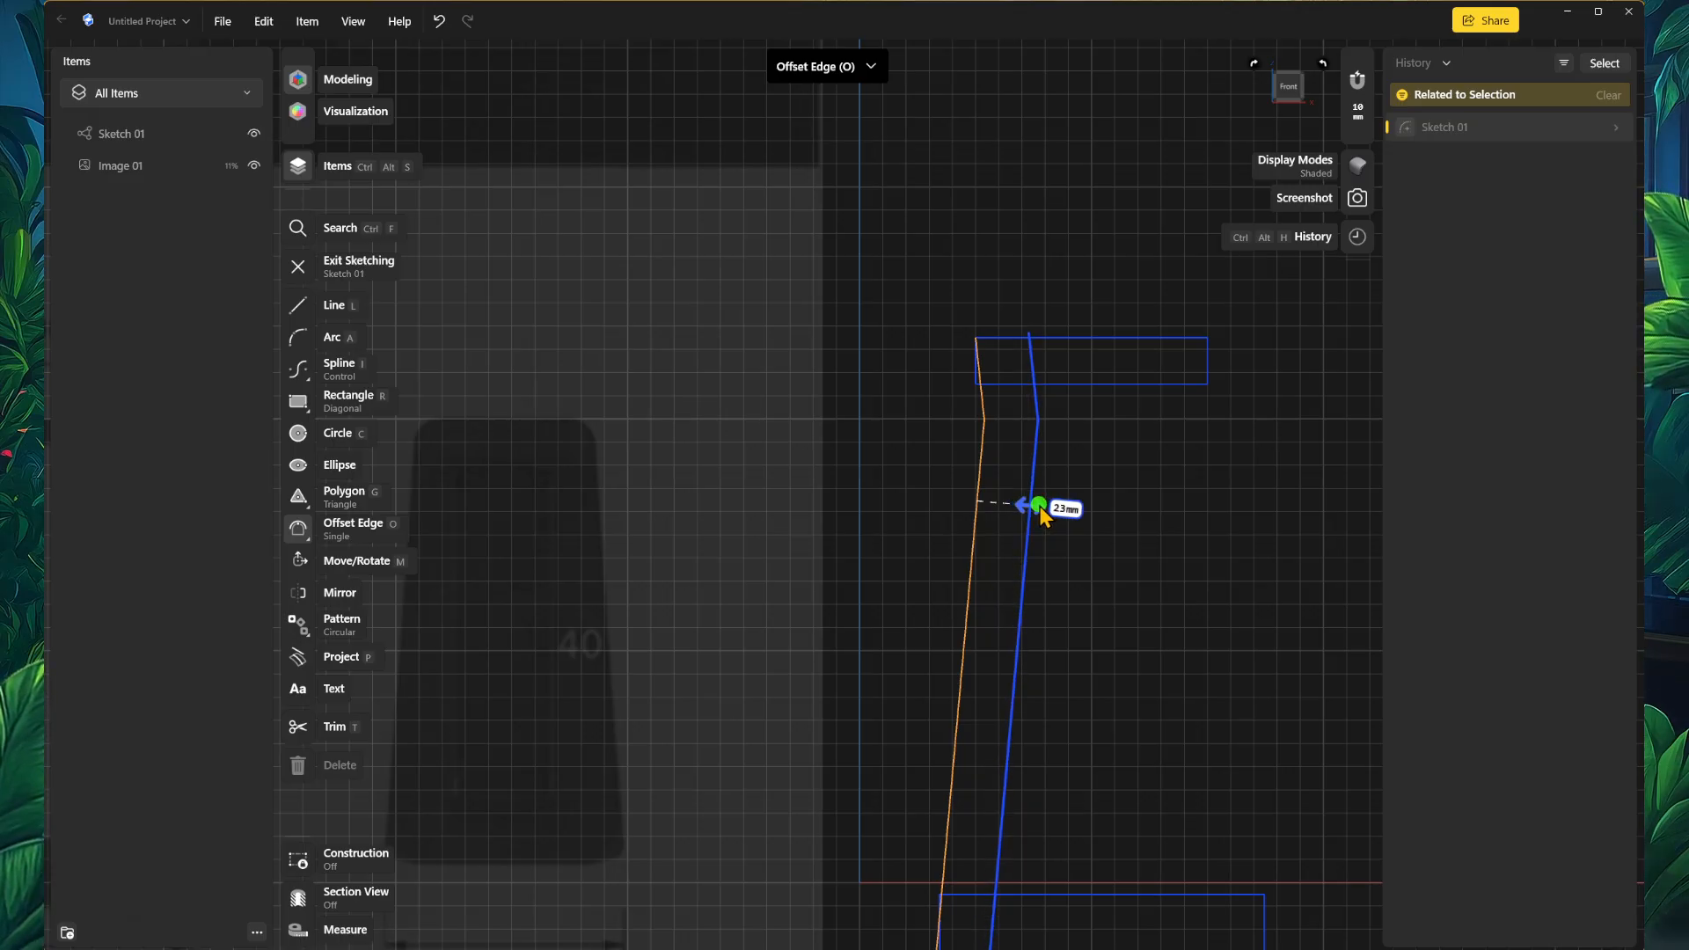
mouse_move(1150, 609)
middle_down()
mouse_move(1099, 584)
mouse_move(1047, 624)
middle_up()
click(1130, 608)
scroll(1131, 591, down, 2)
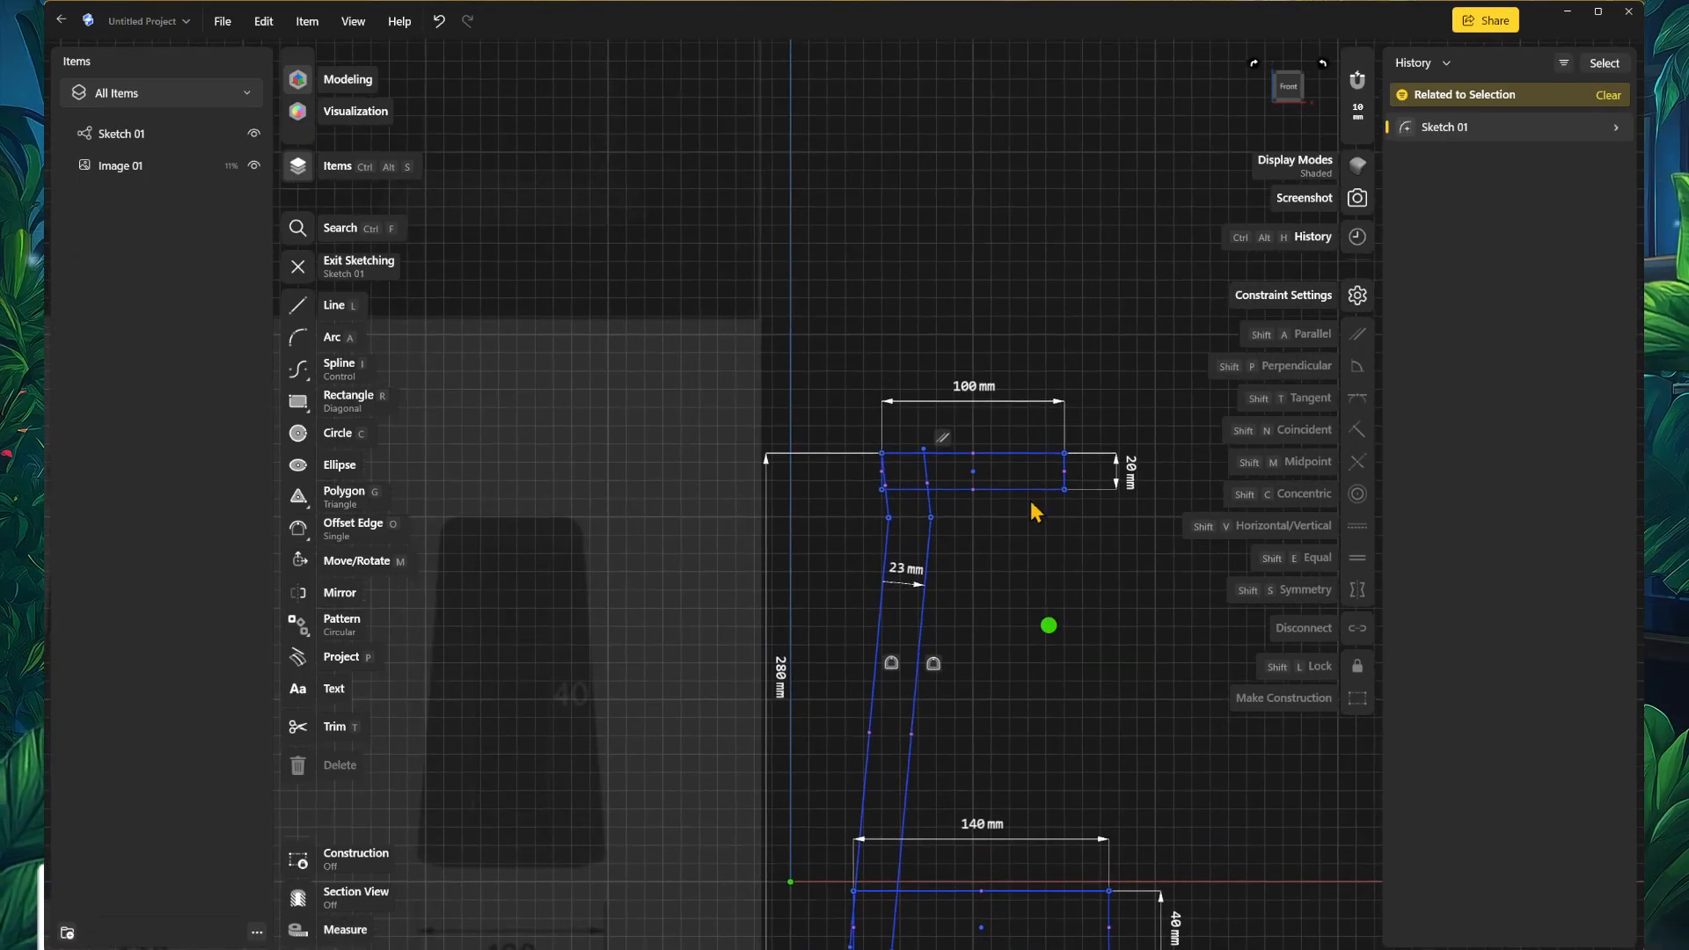
scroll(1020, 512, up, 1)
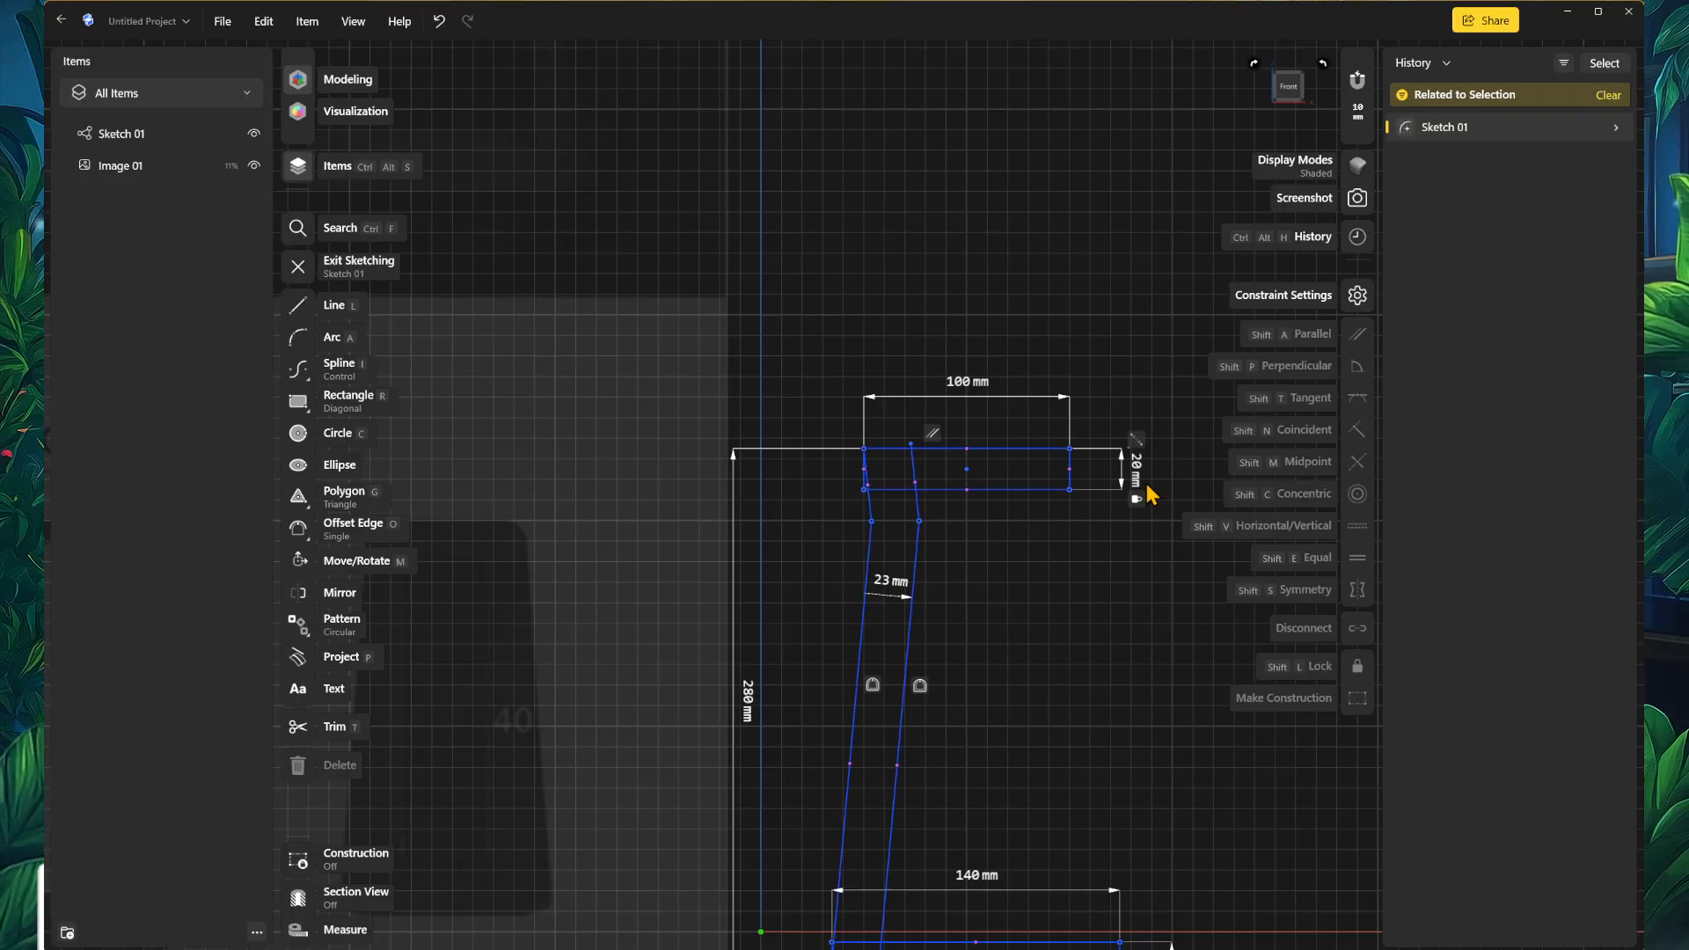
mouse_move(1065, 615)
middle_down()
mouse_move(1003, 591)
mouse_move(988, 516)
middle_up()
mouse_move(1014, 572)
middle_down()
mouse_move(1000, 494)
mouse_move(980, 517)
middle_up()
scroll(829, 339, up, 3)
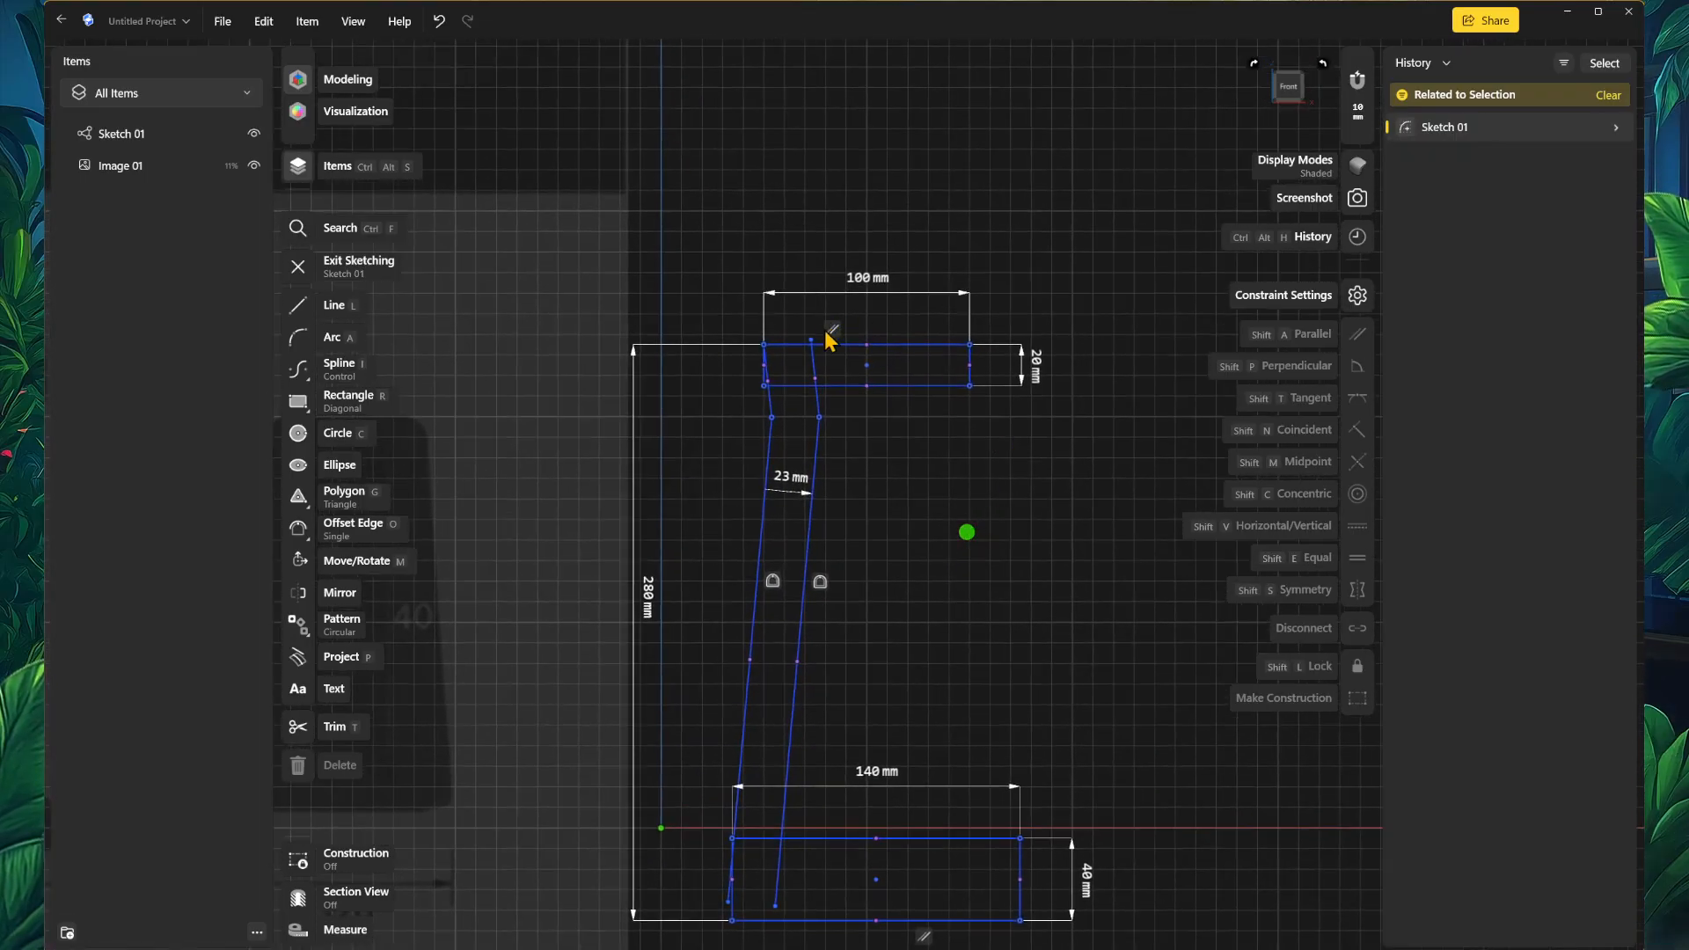
mouse_move(913, 473)
middle_down()
mouse_move(837, 468)
mouse_move(816, 528)
mouse_move(848, 559)
mouse_move(880, 717)
mouse_move(893, 556)
middle_up()
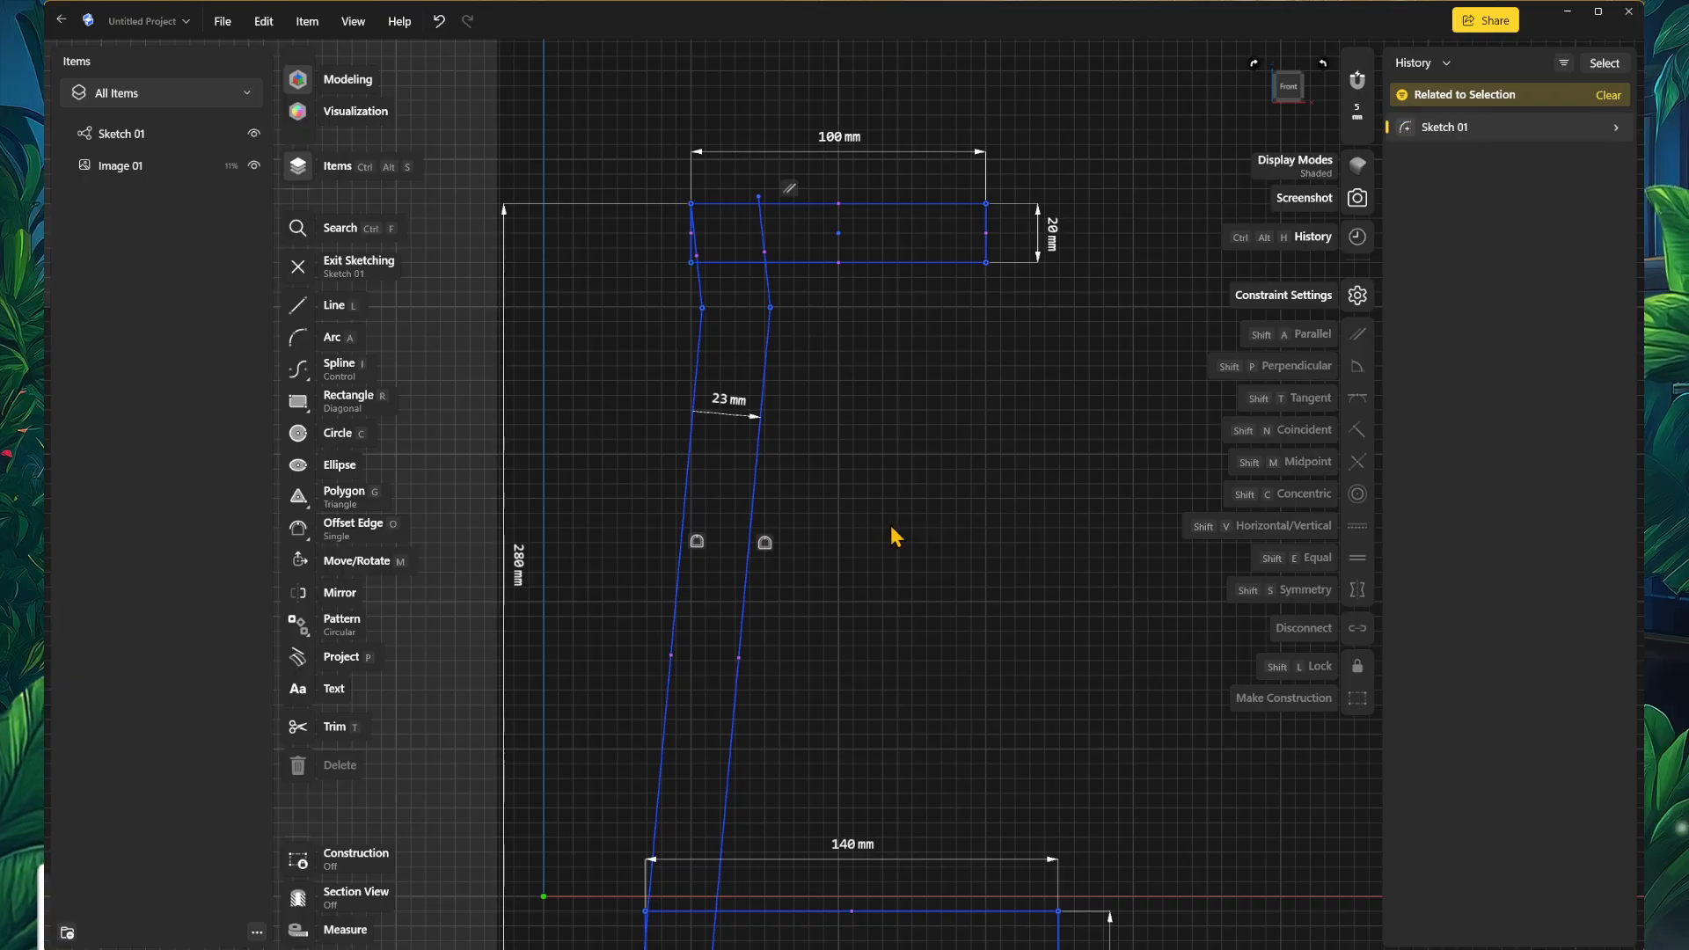
Step: Draw a Fit spline through six points in the empty area below the upper rectangle
middle_drag(822, 404, 884, 487)
scroll(884, 486, up, 5)
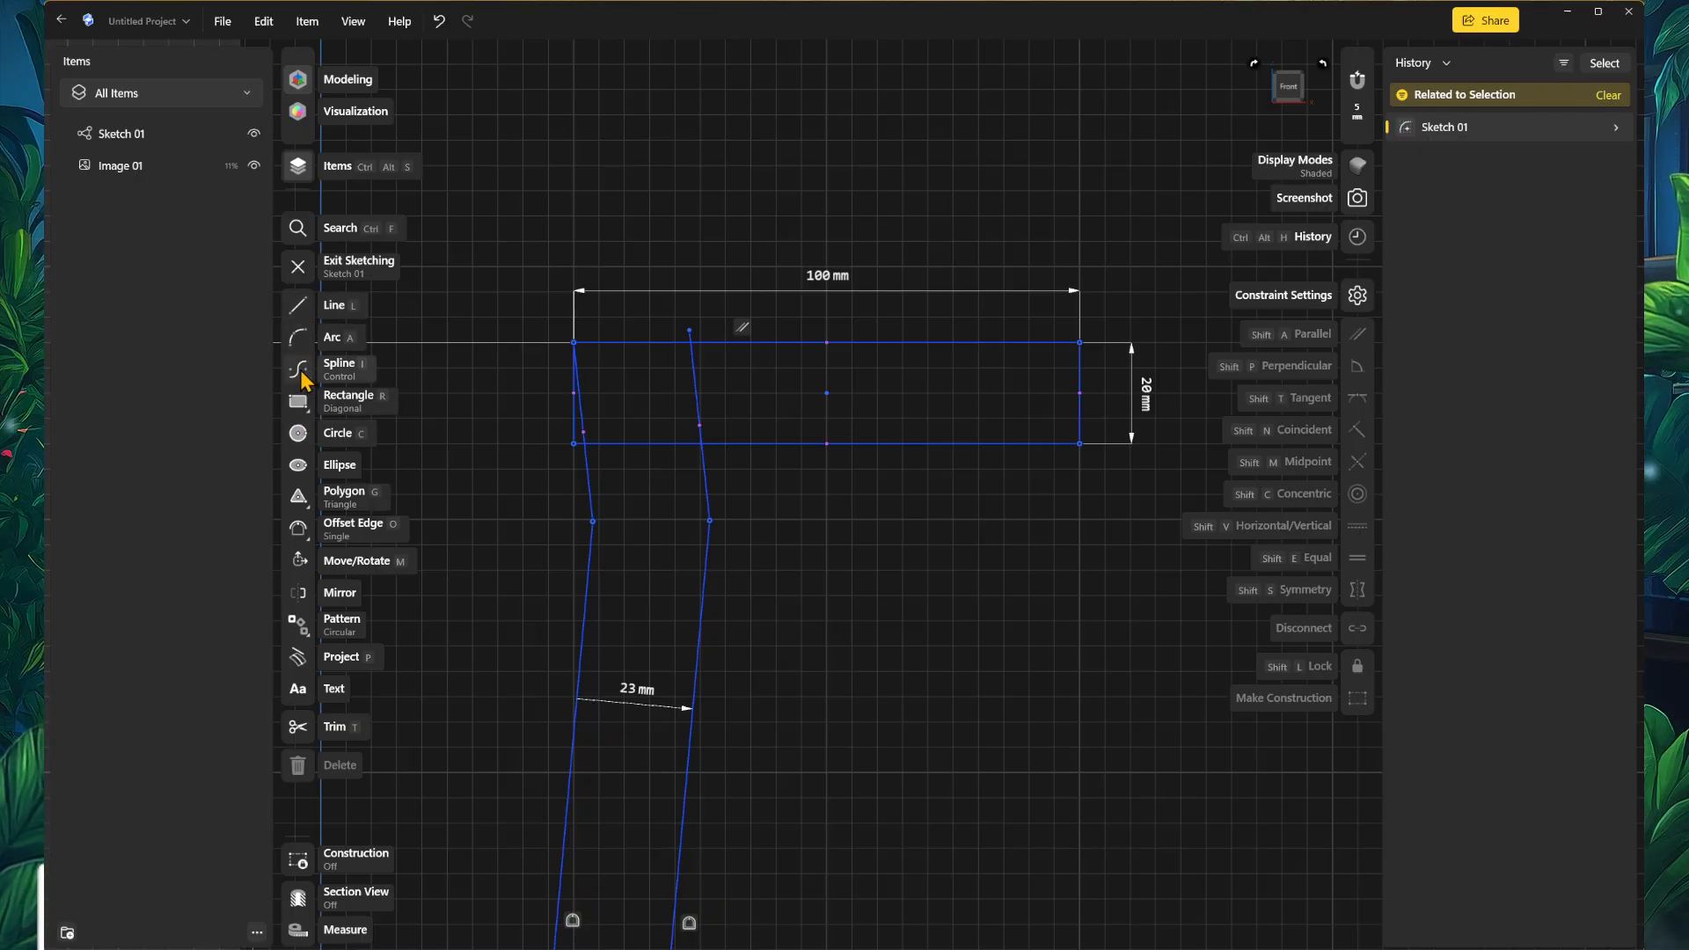
click(299, 369)
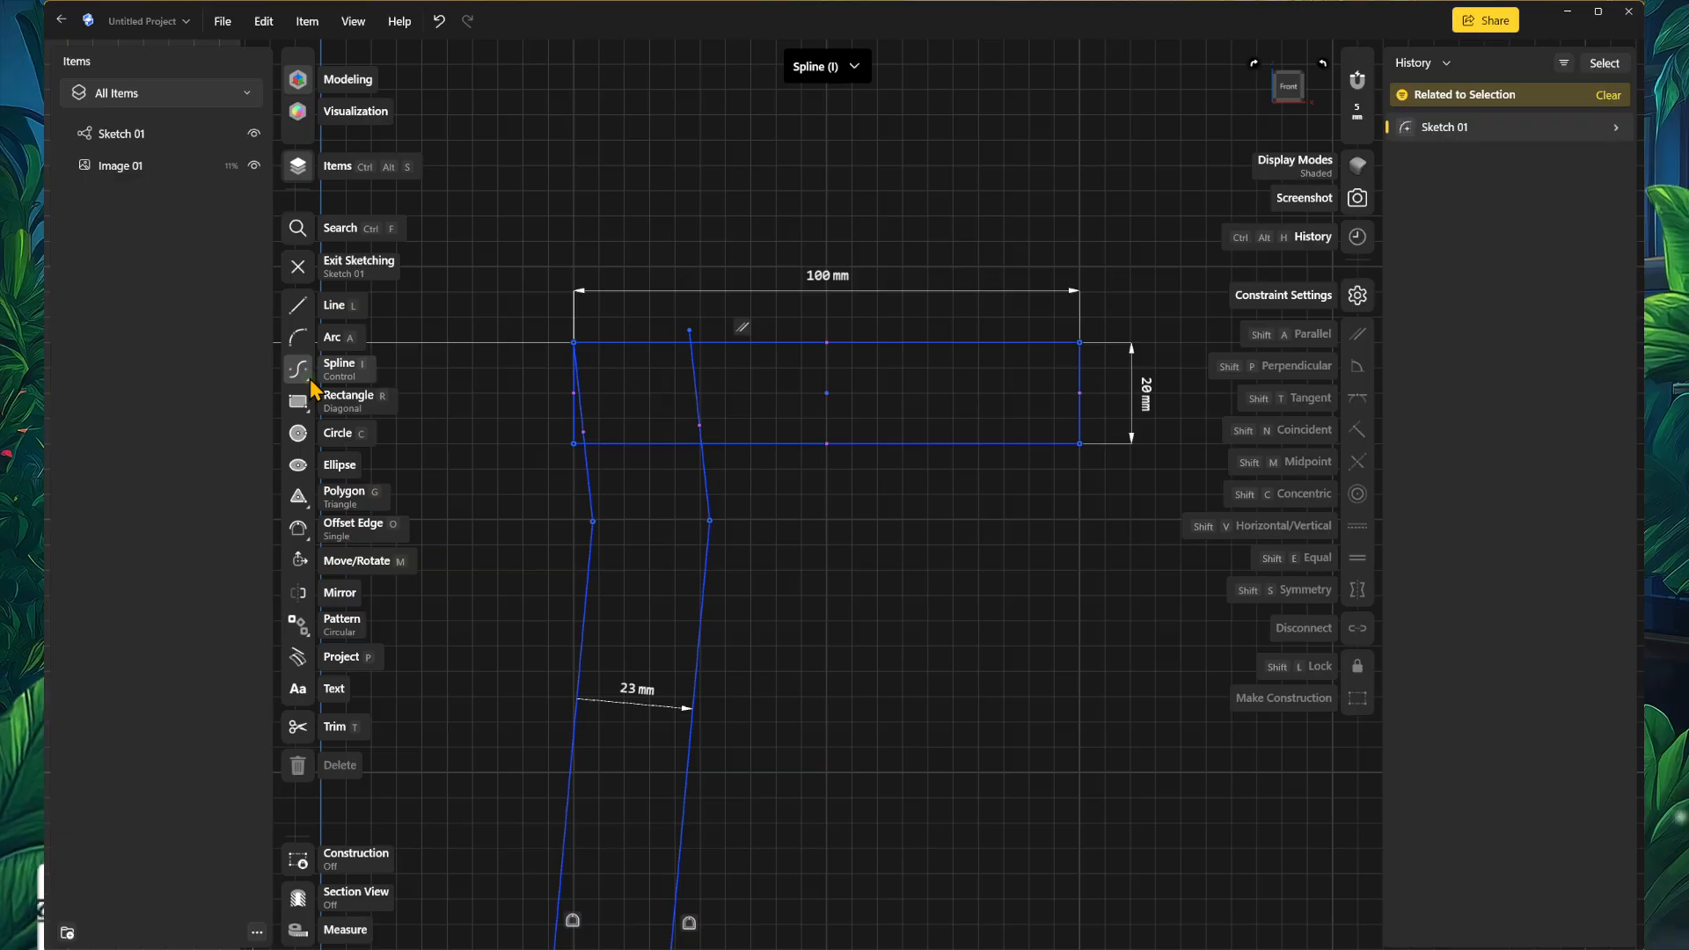
click(335, 409)
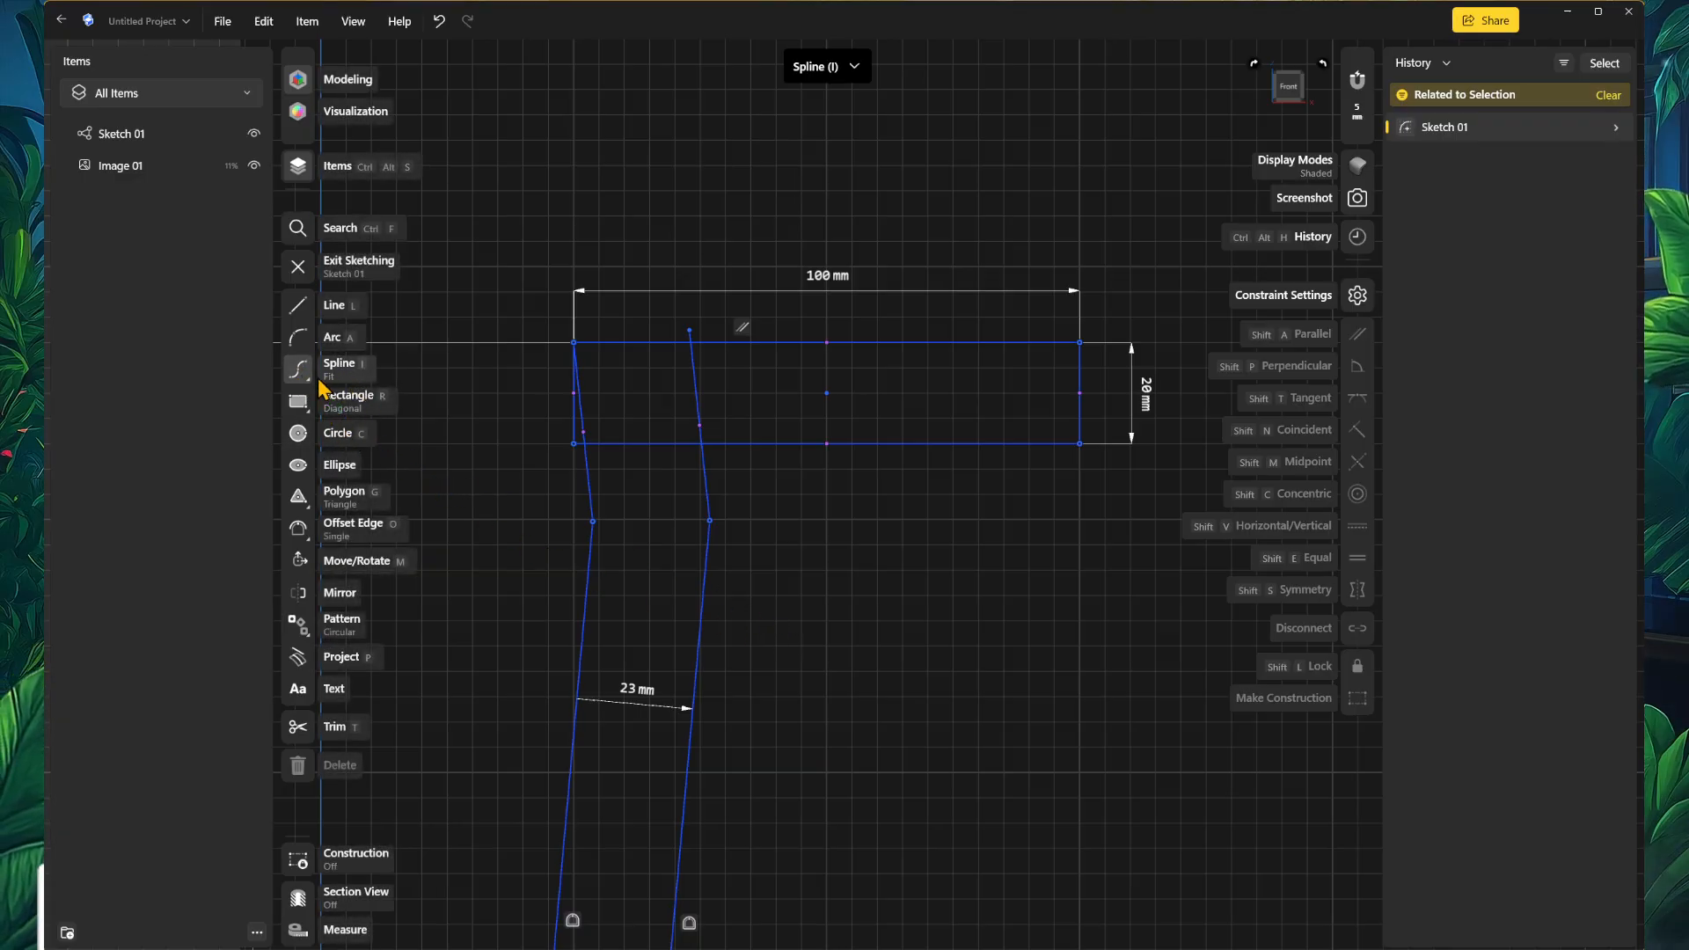
click(847, 689)
click(913, 559)
click(1125, 559)
click(1153, 683)
click(993, 718)
click(972, 808)
key(Escape)
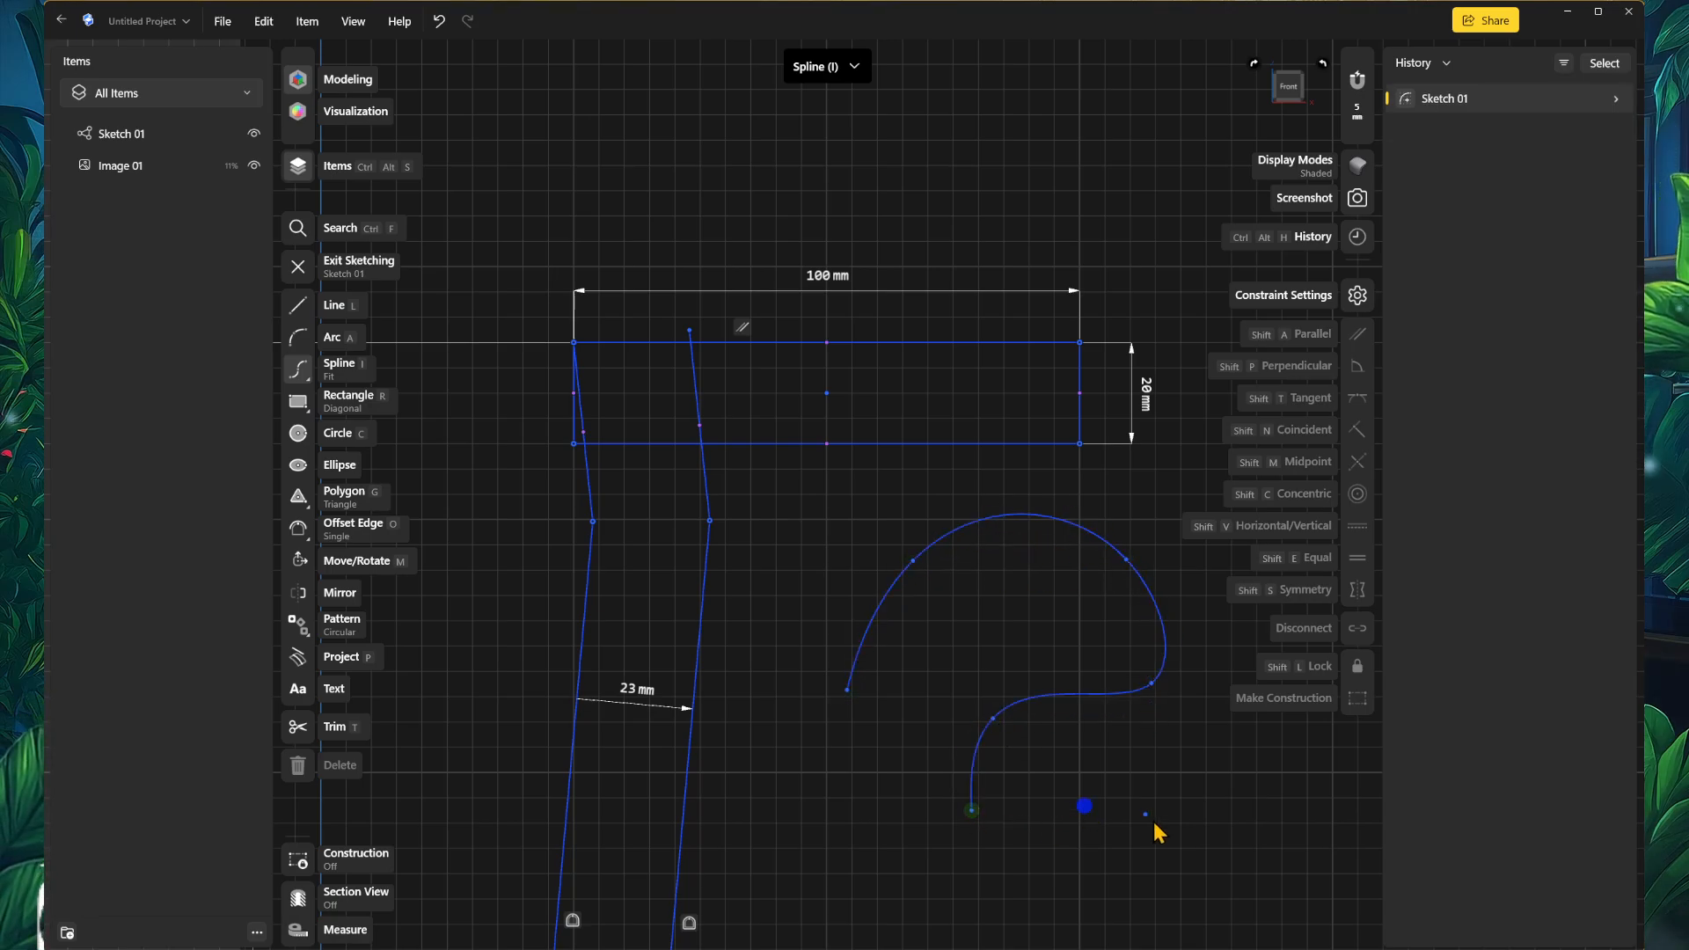
key(Escape)
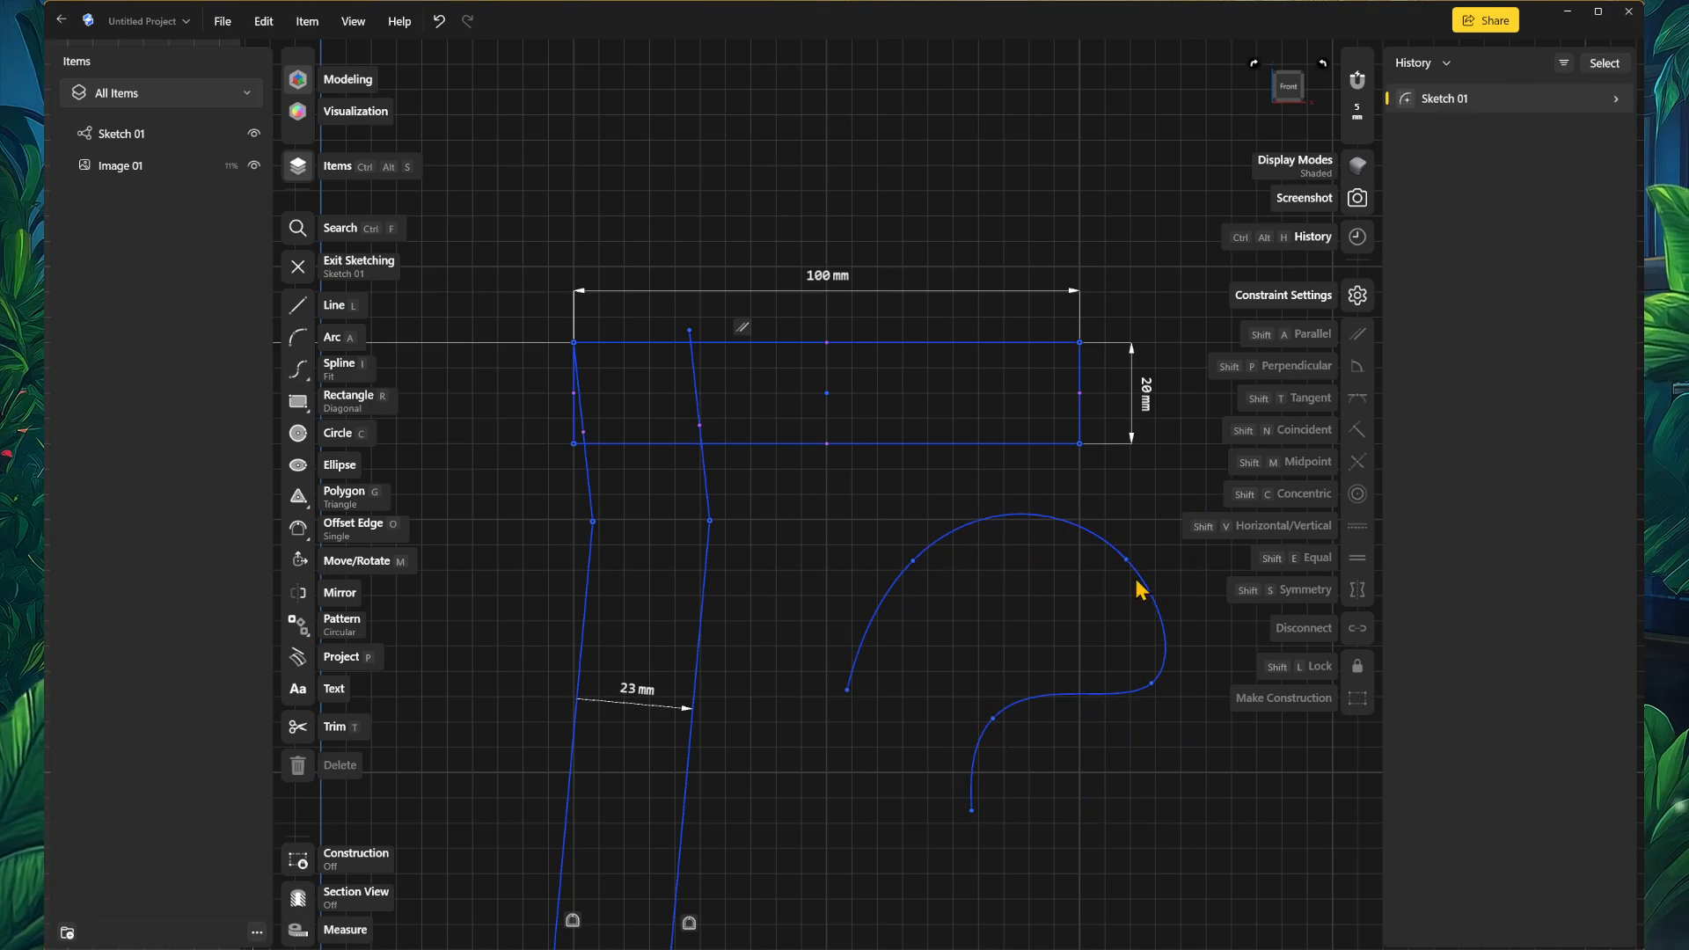
Step: Reshape the fit spline by moving its upper fit point, the one on the side away from the post
mouse_move(1127, 562)
mouse_down()
mouse_move(1056, 591)
mouse_move(1018, 584)
mouse_move(1034, 544)
mouse_move(857, 517)
mouse_move(958, 545)
mouse_move(1011, 494)
mouse_move(977, 501)
mouse_move(994, 578)
mouse_move(983, 487)
mouse_move(916, 487)
mouse_move(1012, 493)
mouse_move(988, 498)
mouse_up()
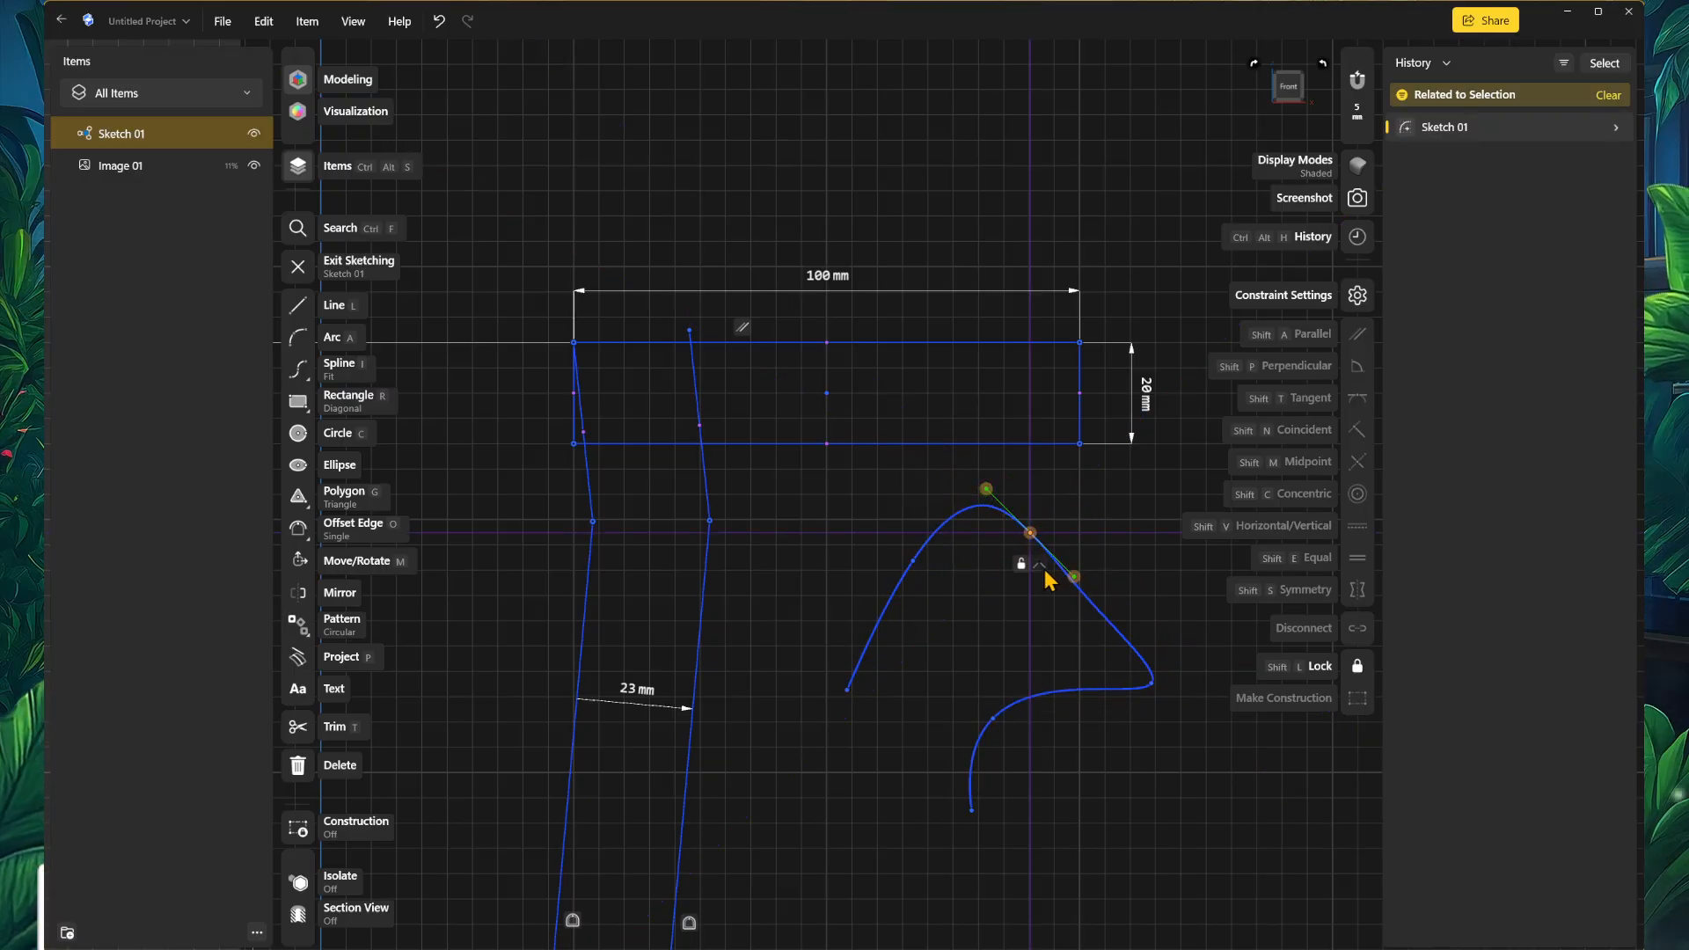
key(Escape)
drag(1032, 536, 1034, 576)
click(1119, 526)
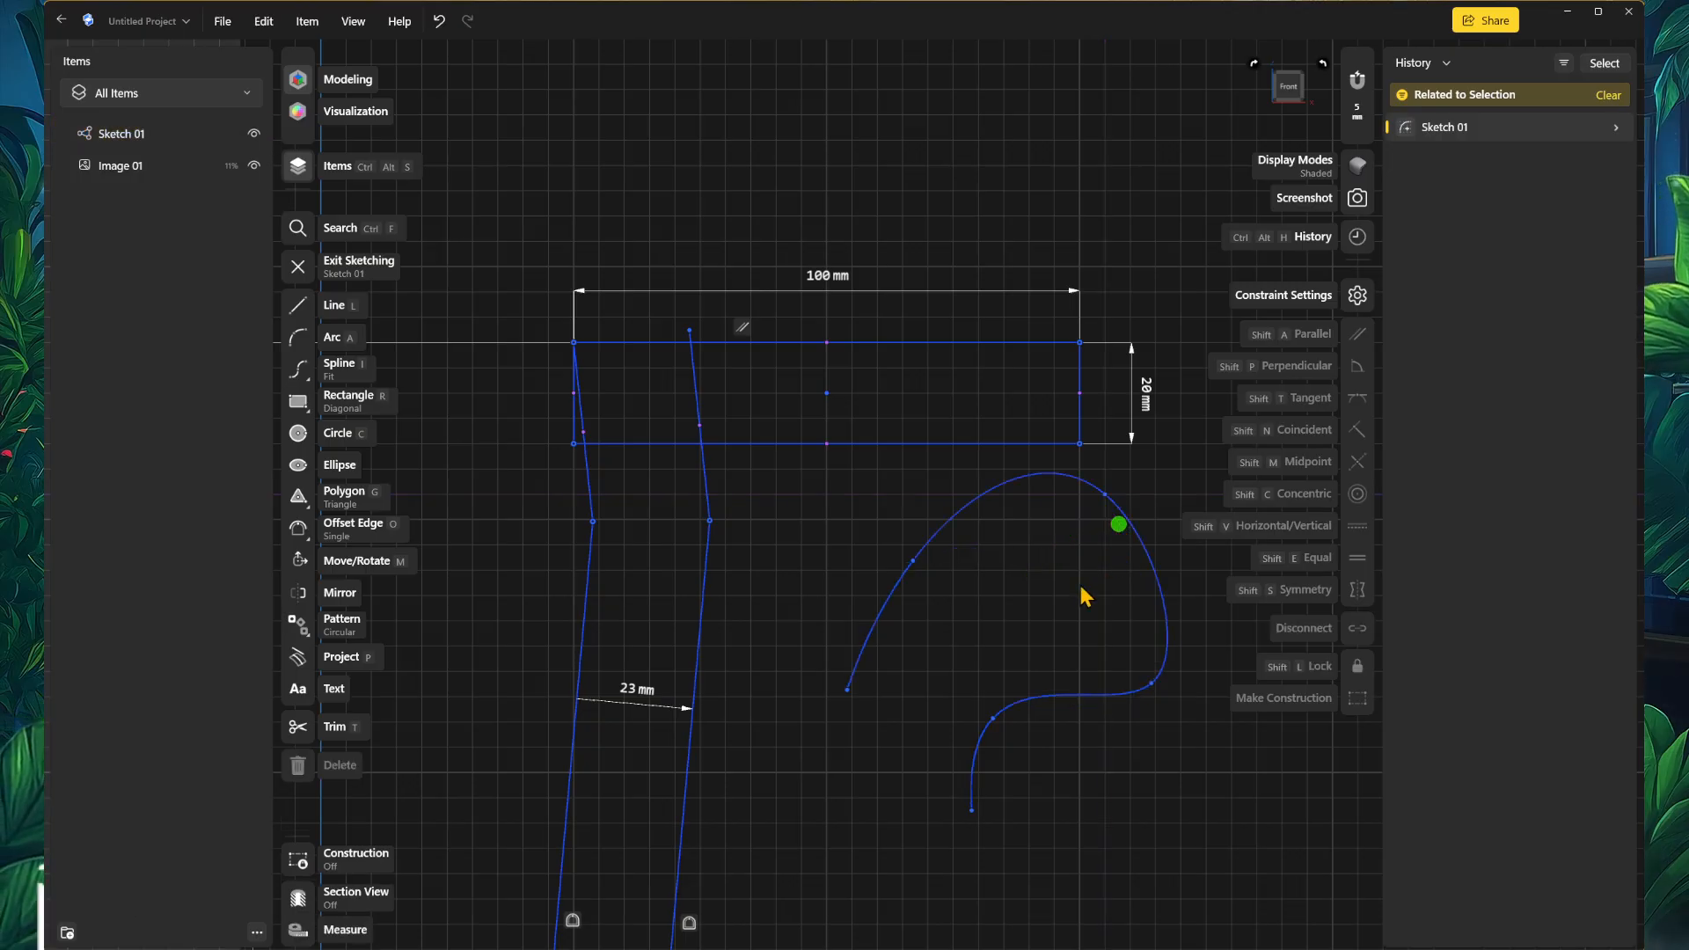
Step: Delete the entire fit spline below the upper rectangle
key(ctrl)
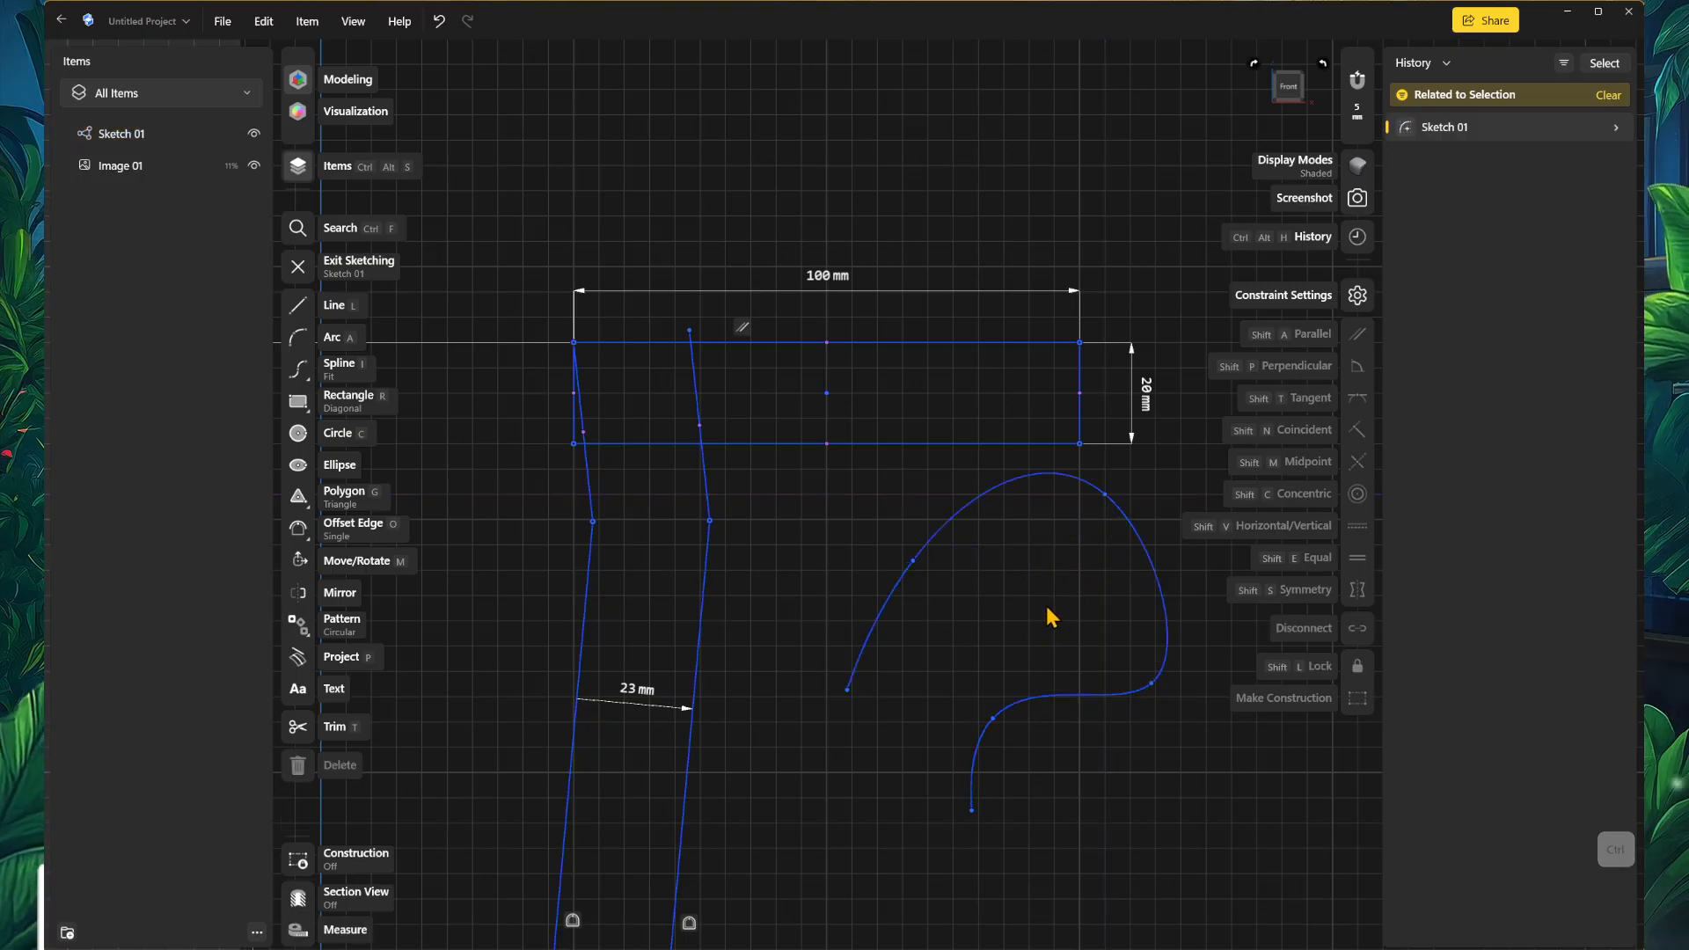
key(ctrl)
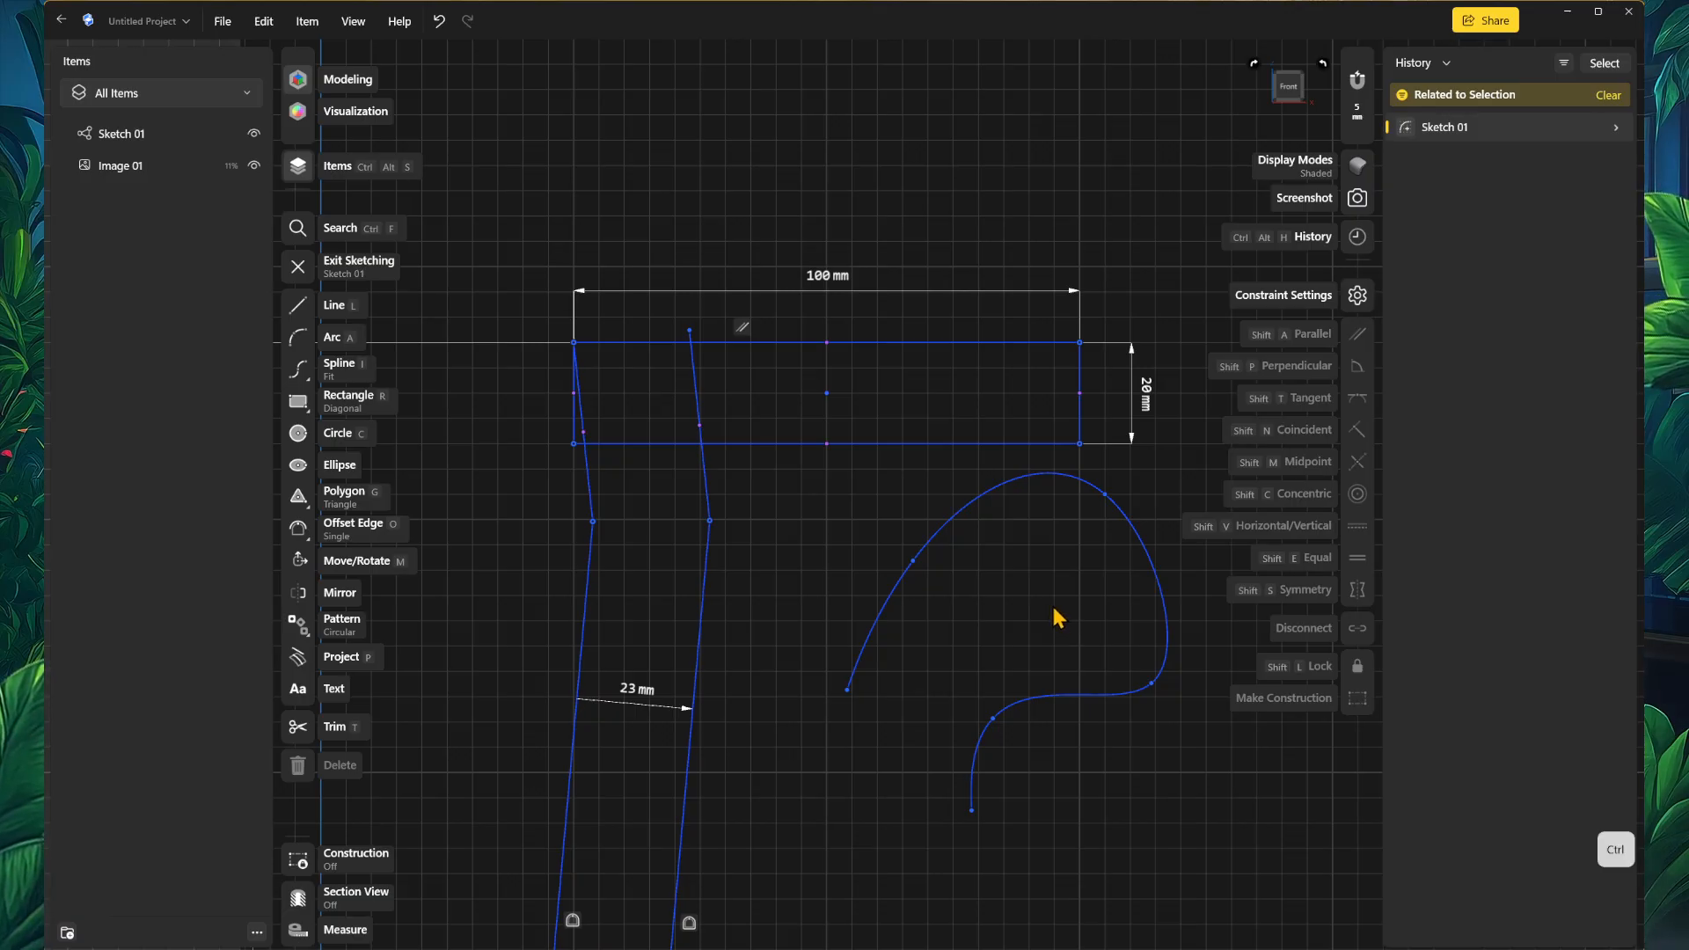
mouse_move(813, 470)
mouse_down()
mouse_move(1123, 799)
mouse_move(1193, 850)
mouse_up()
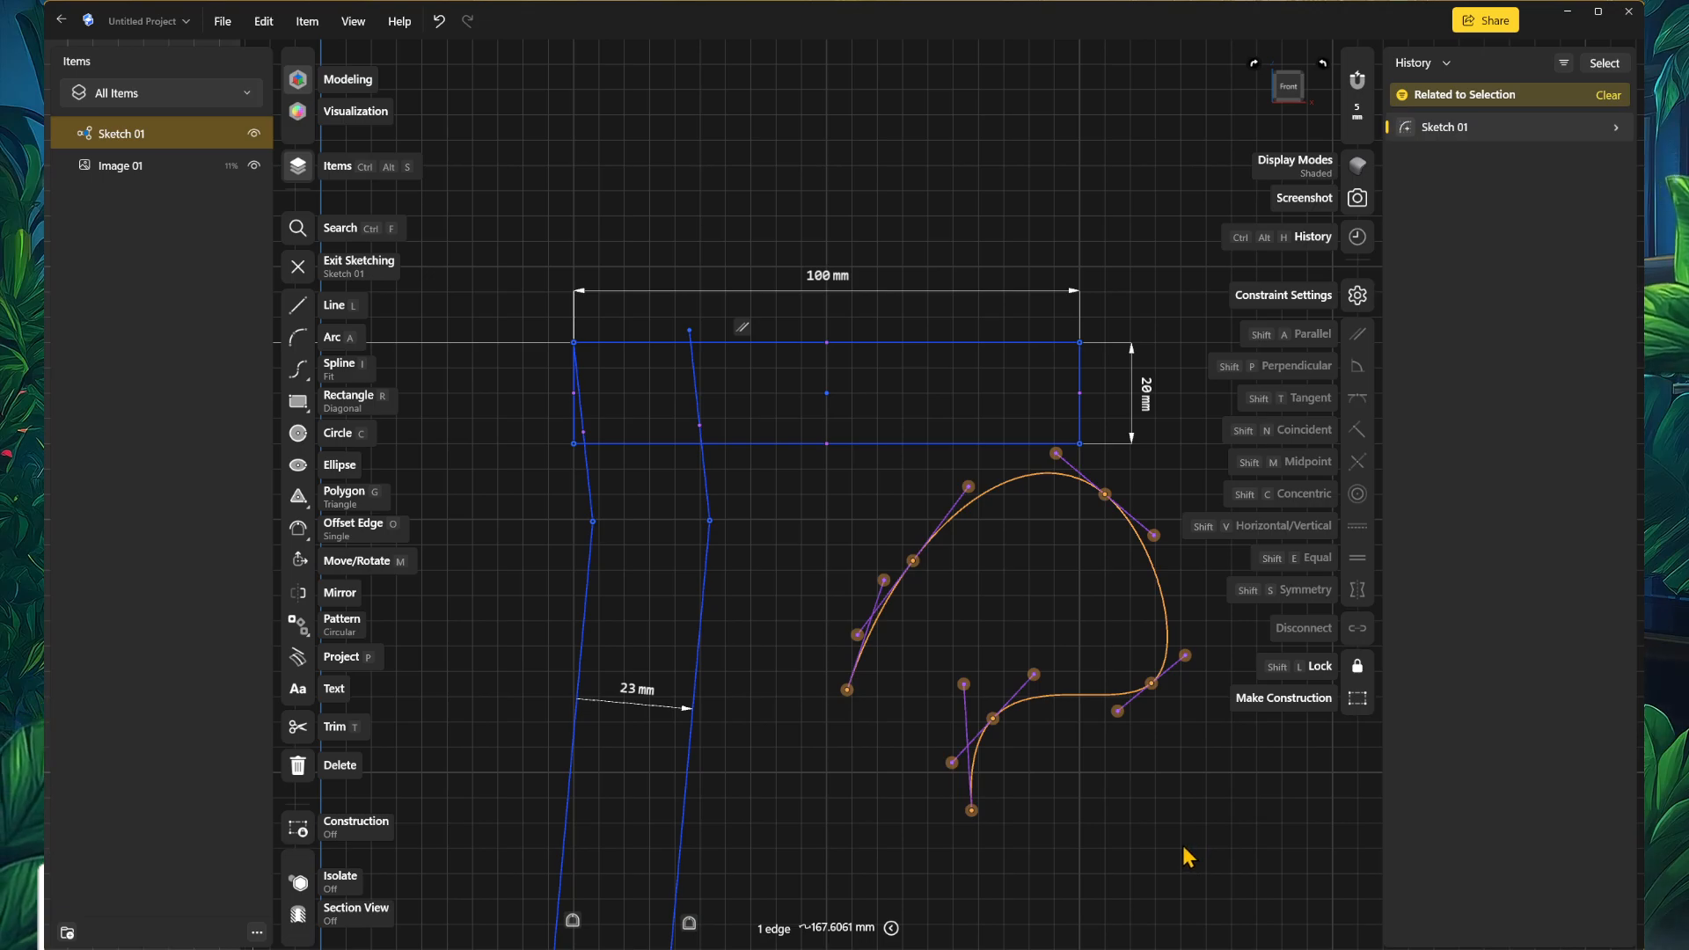
key(Delete)
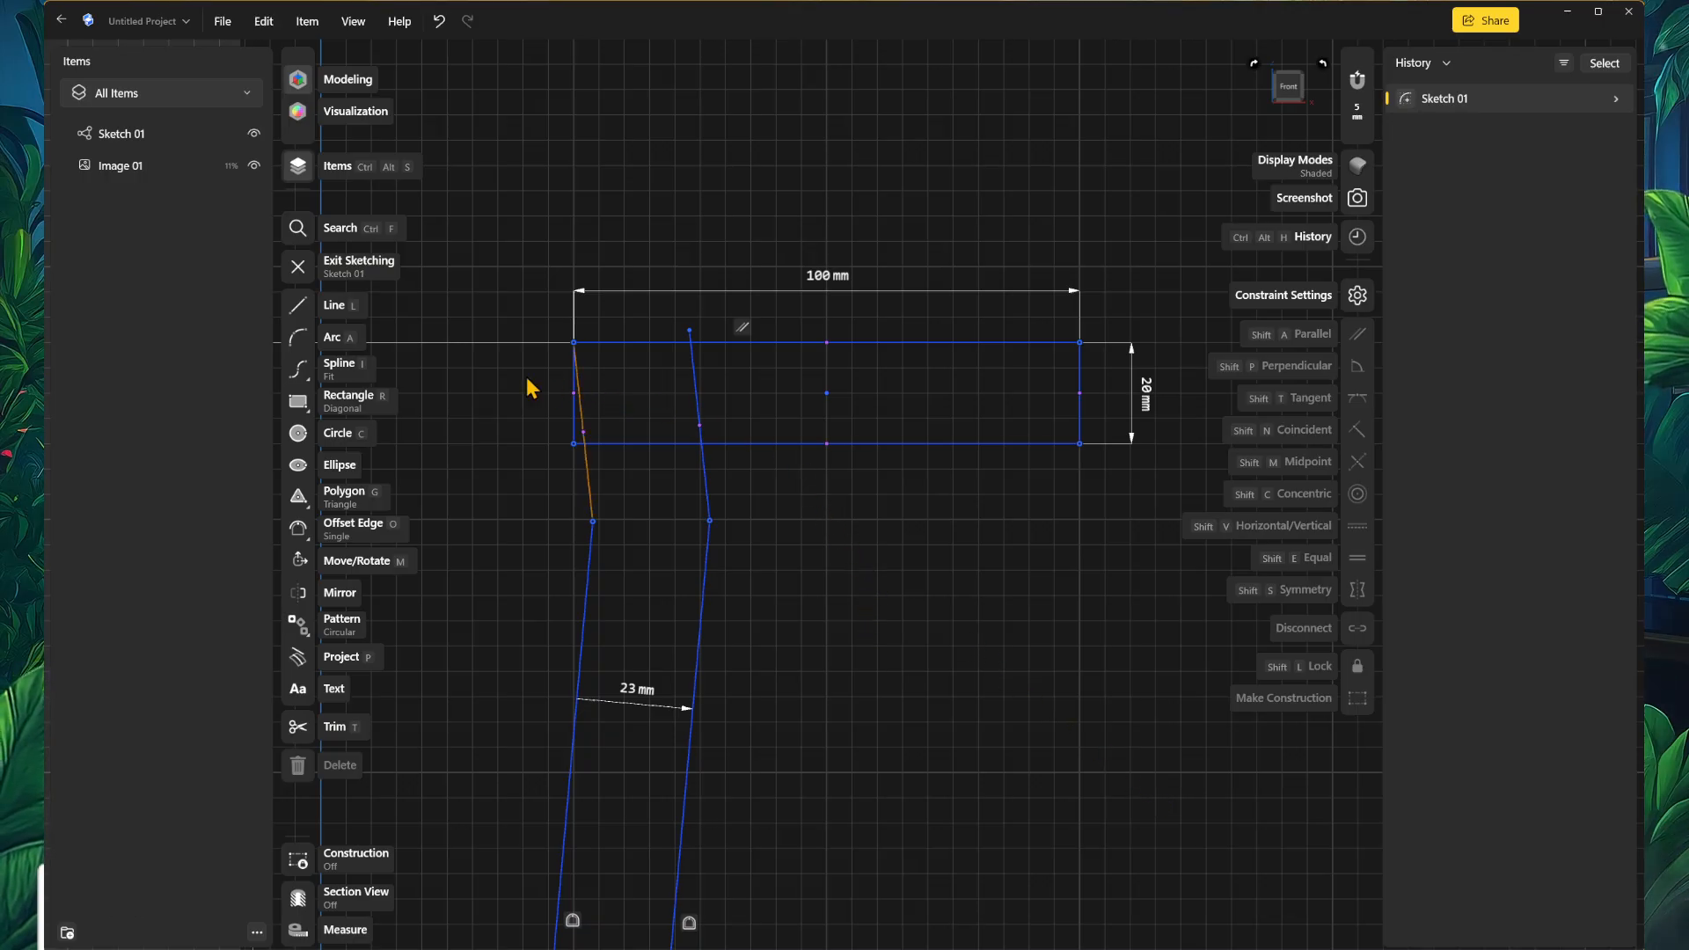
Step: Draw a Control spline with five control points in the empty area below the upper rectangle
click(300, 369)
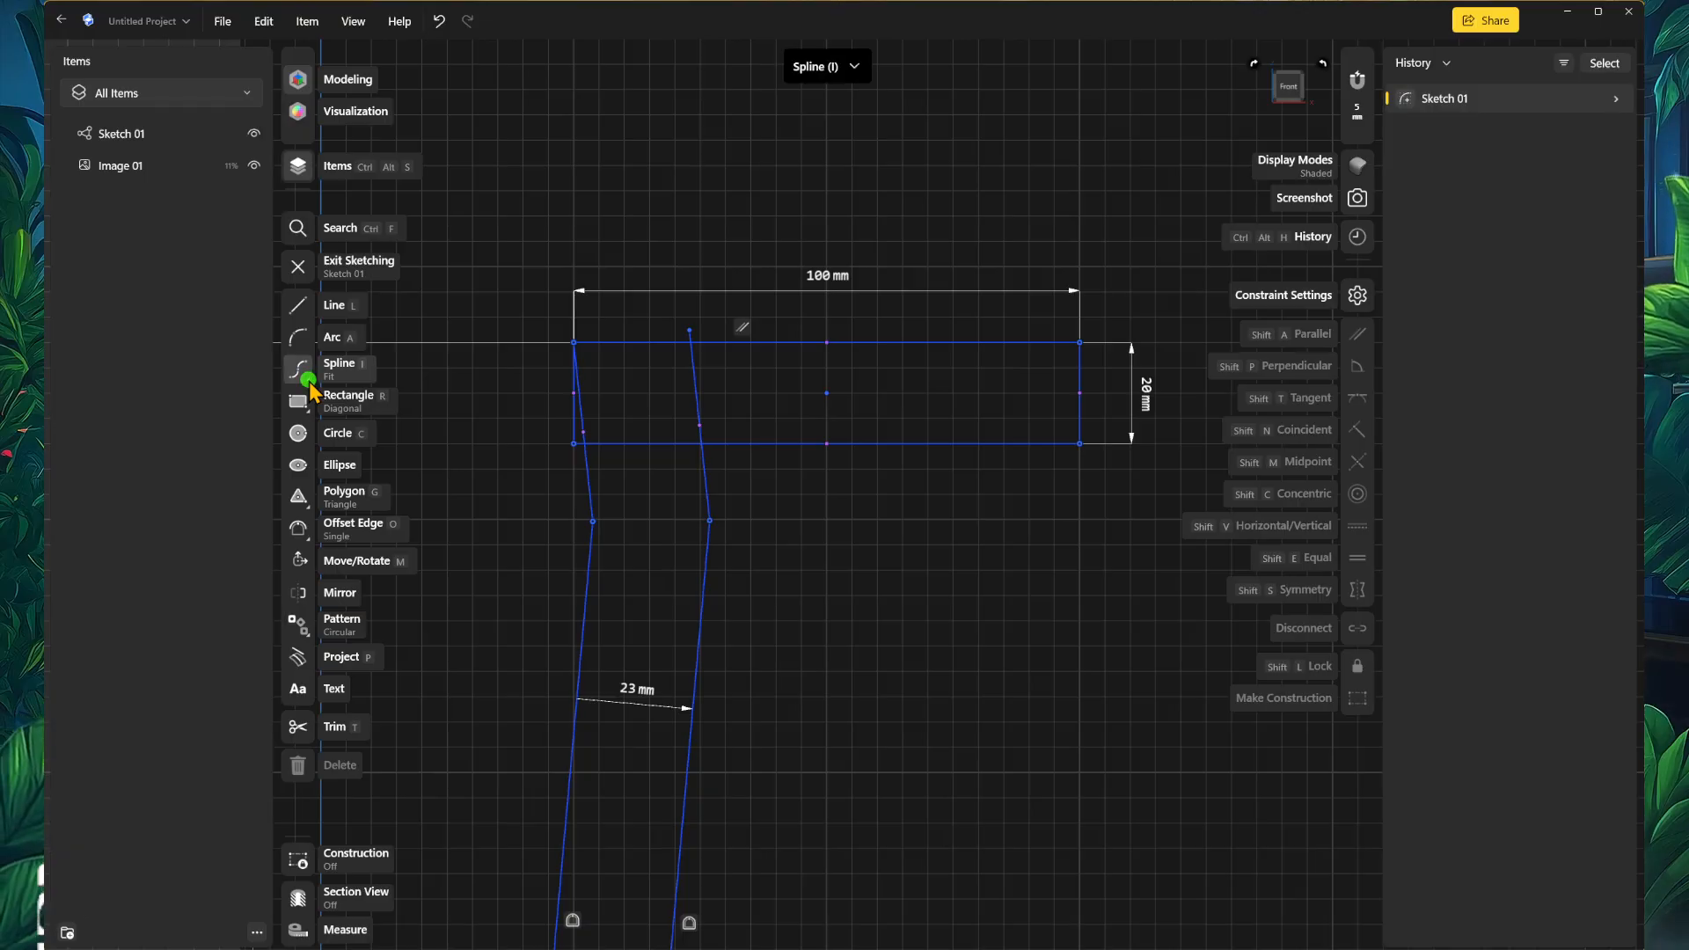
click(308, 380)
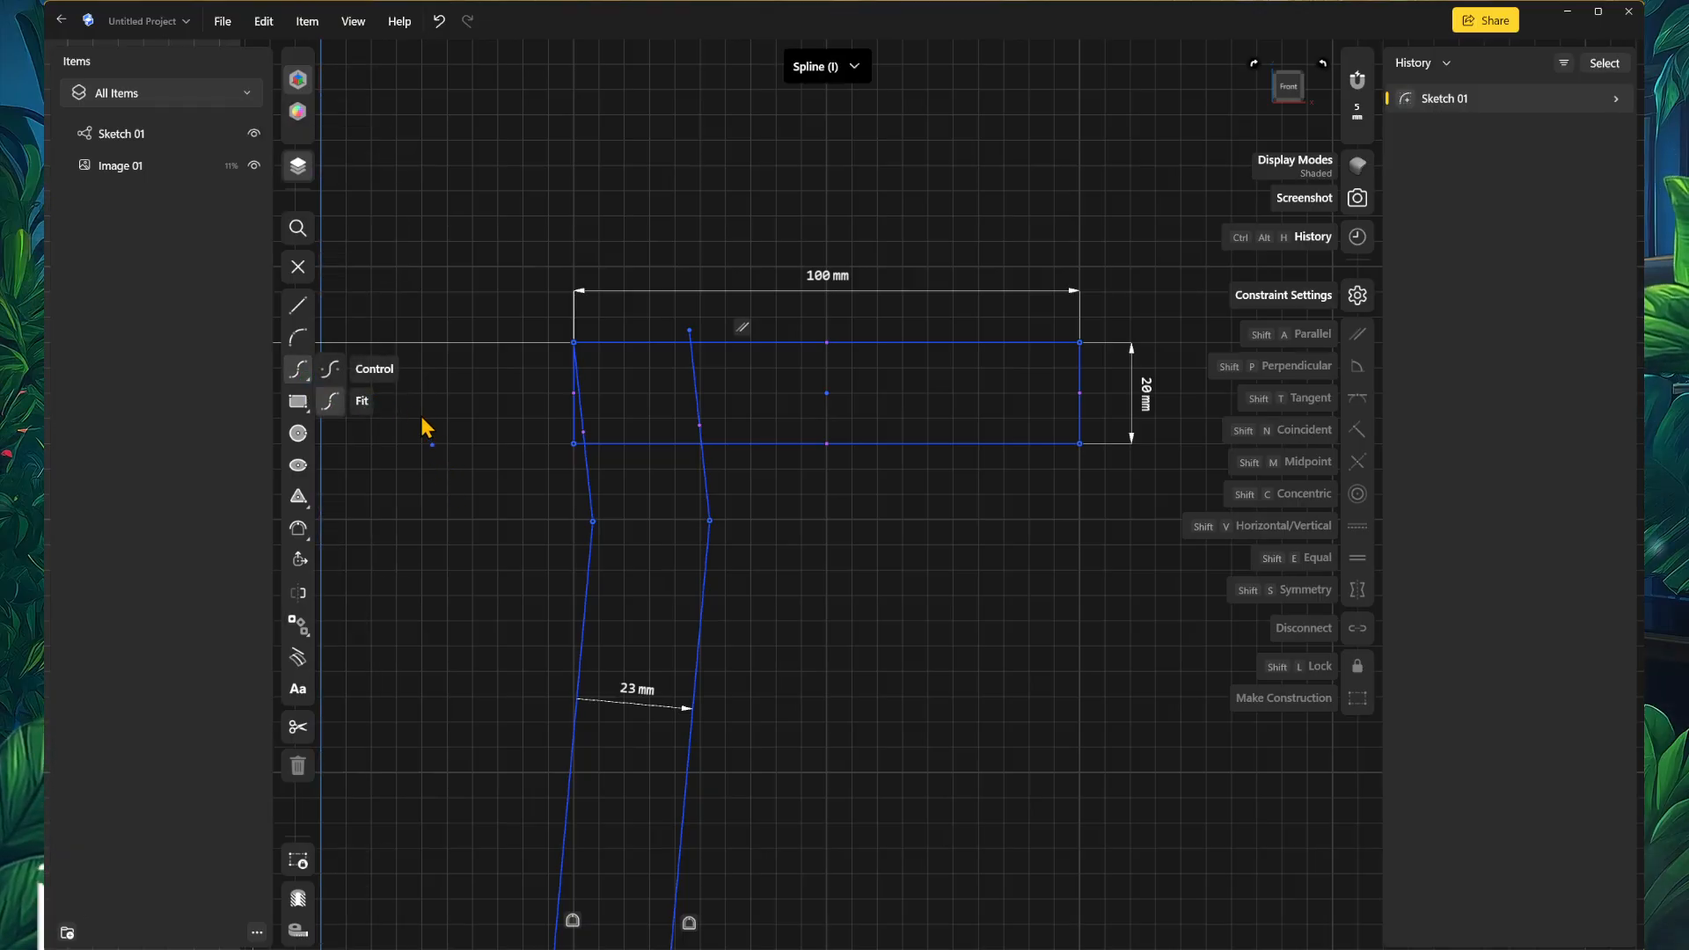
click(332, 373)
click(830, 720)
click(914, 554)
click(1054, 520)
click(1115, 739)
click(1223, 807)
right_click(1223, 809)
right_click(1142, 679)
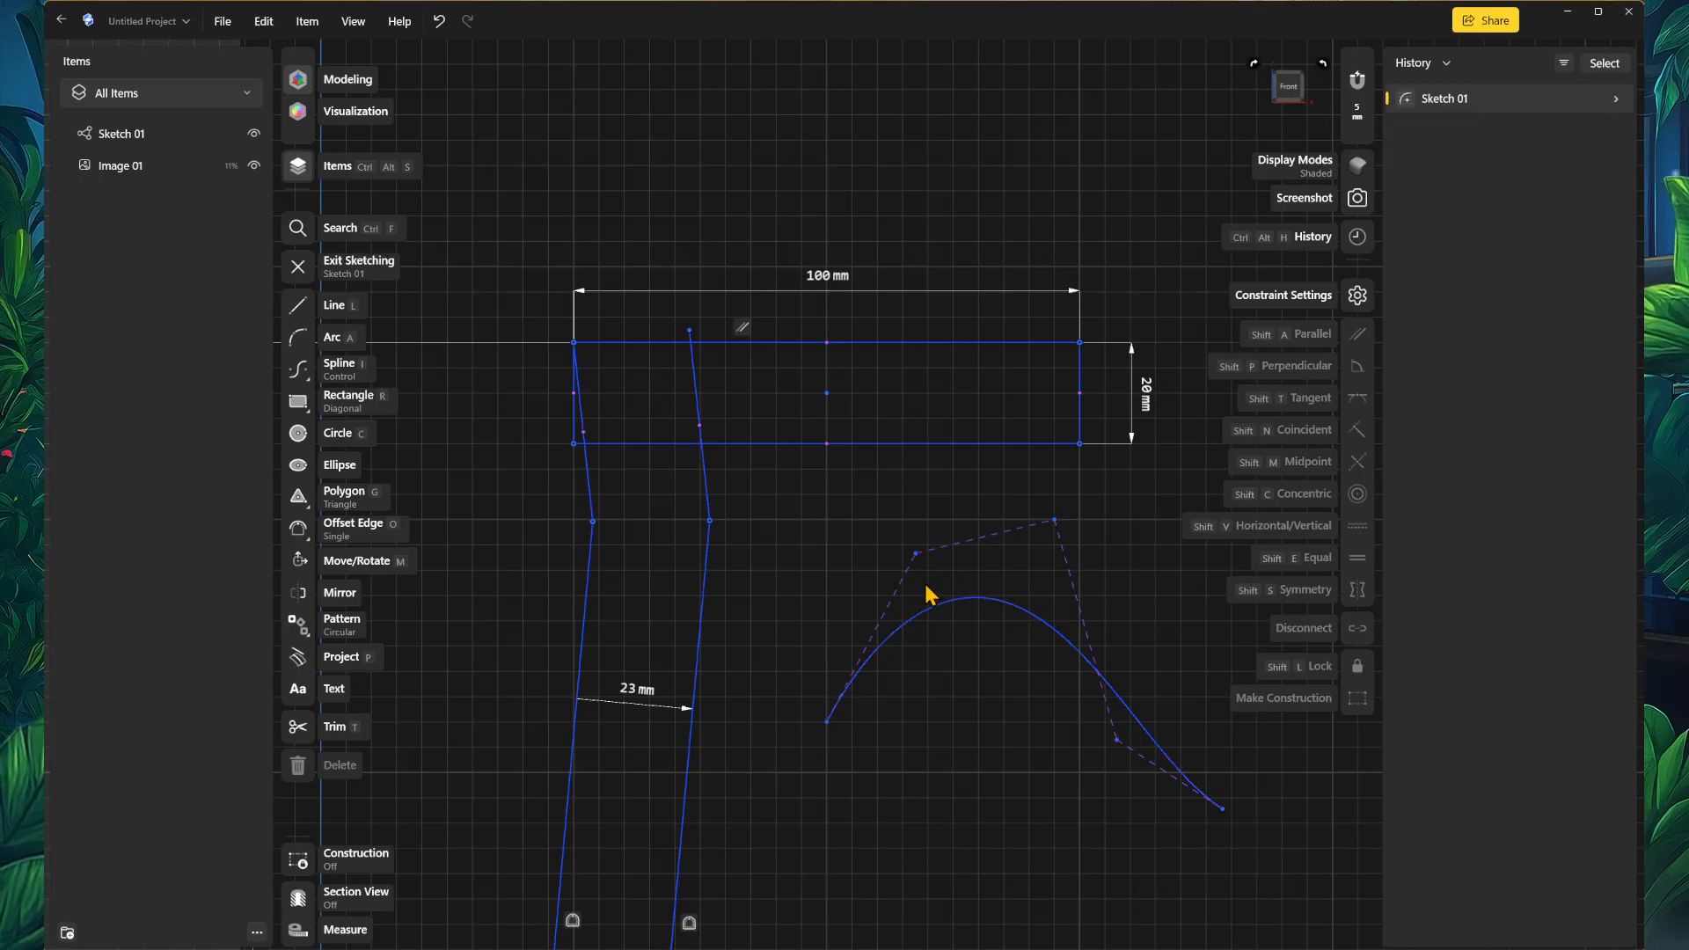
Step: Reshape the control spline by moving its two upper control points and its far endpoint, and delete the spline
drag(916, 556, 948, 816)
drag(1058, 540, 947, 541)
drag(1223, 809, 1070, 838)
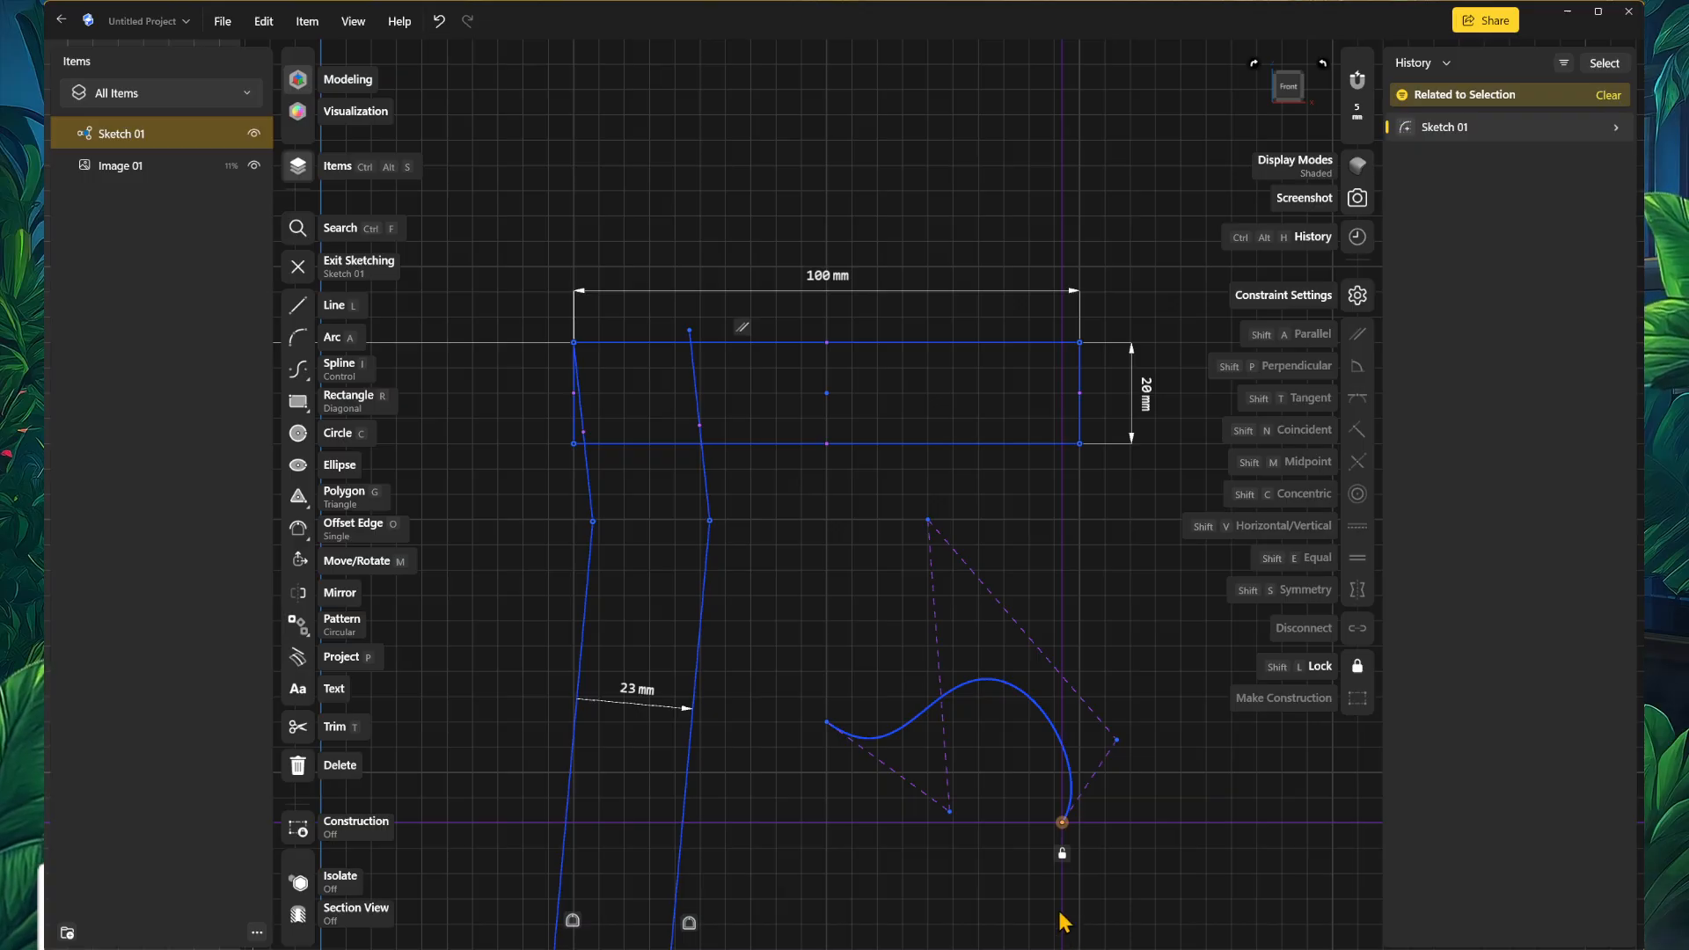
drag(813, 494, 1225, 935)
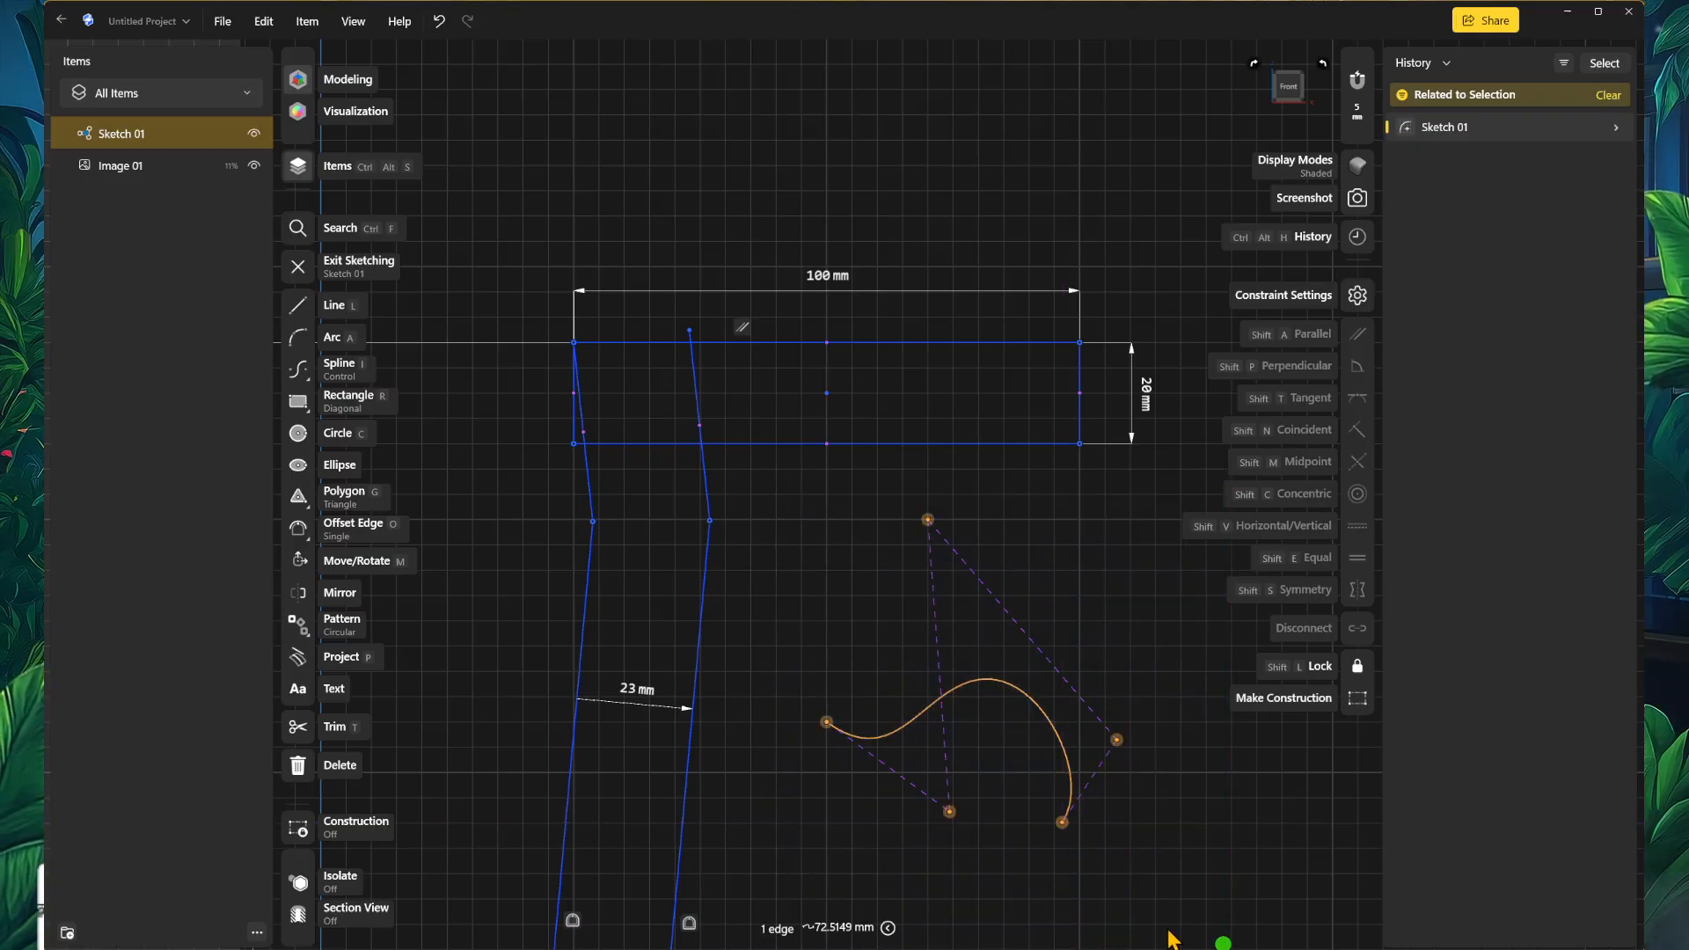
key(Delete)
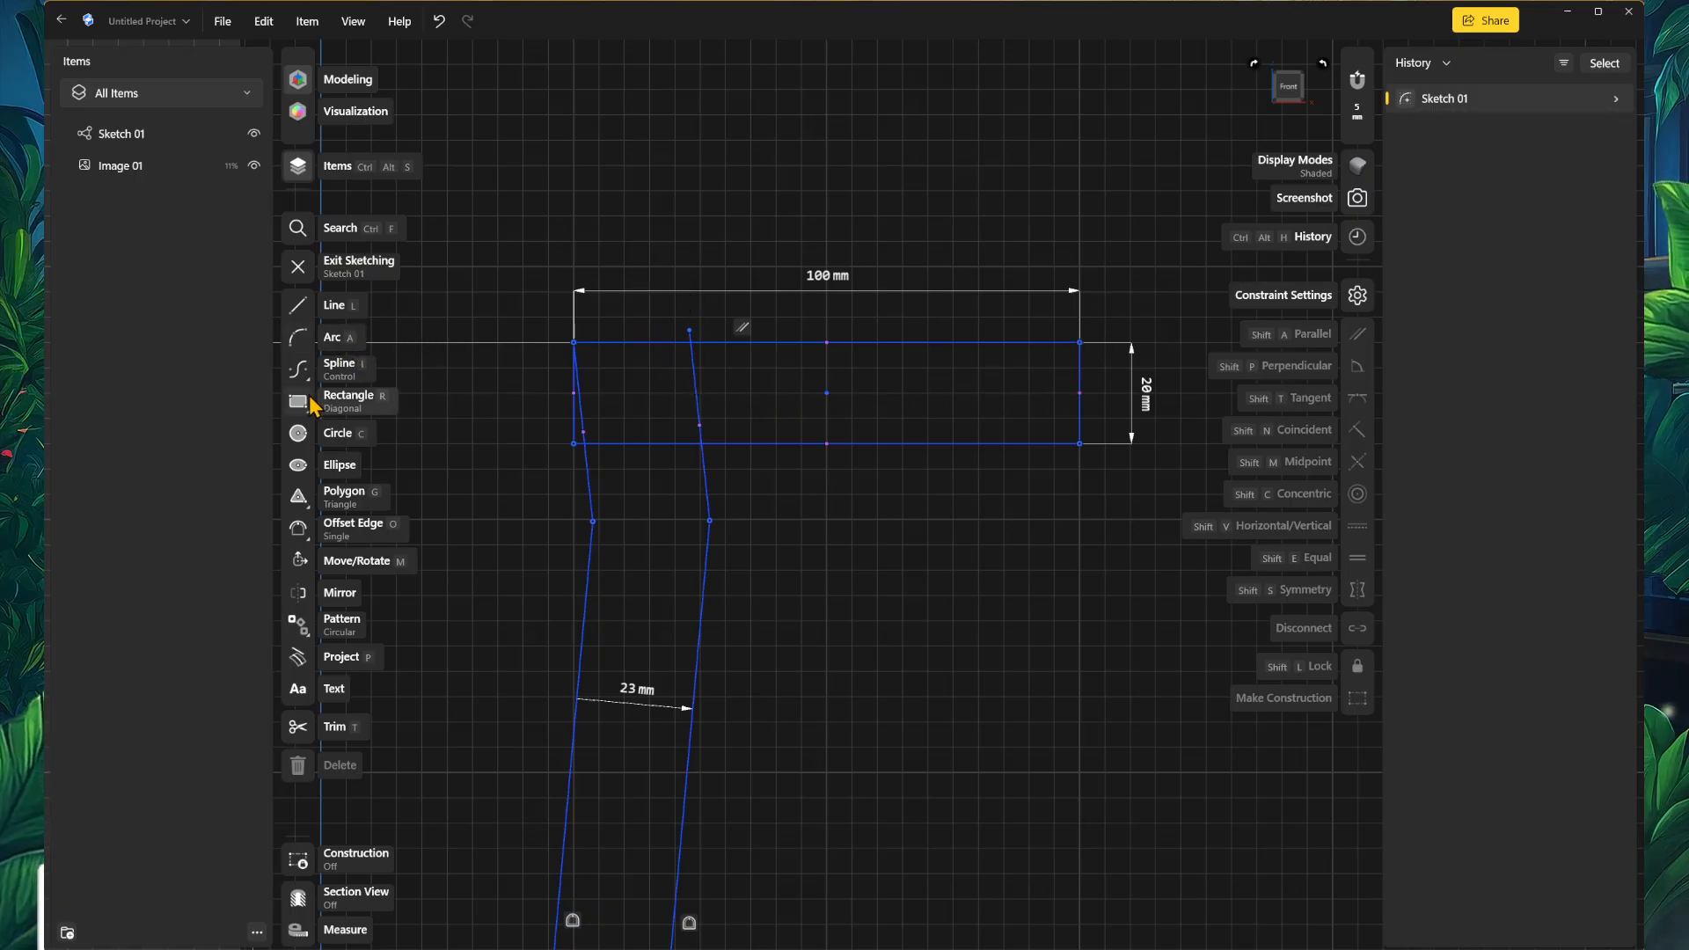
Step: Draw a downward-bulging 3-Point Arc of about 185 mm radius from the upper rectangle's top edge, near its left end, to its top-right corner
click(302, 340)
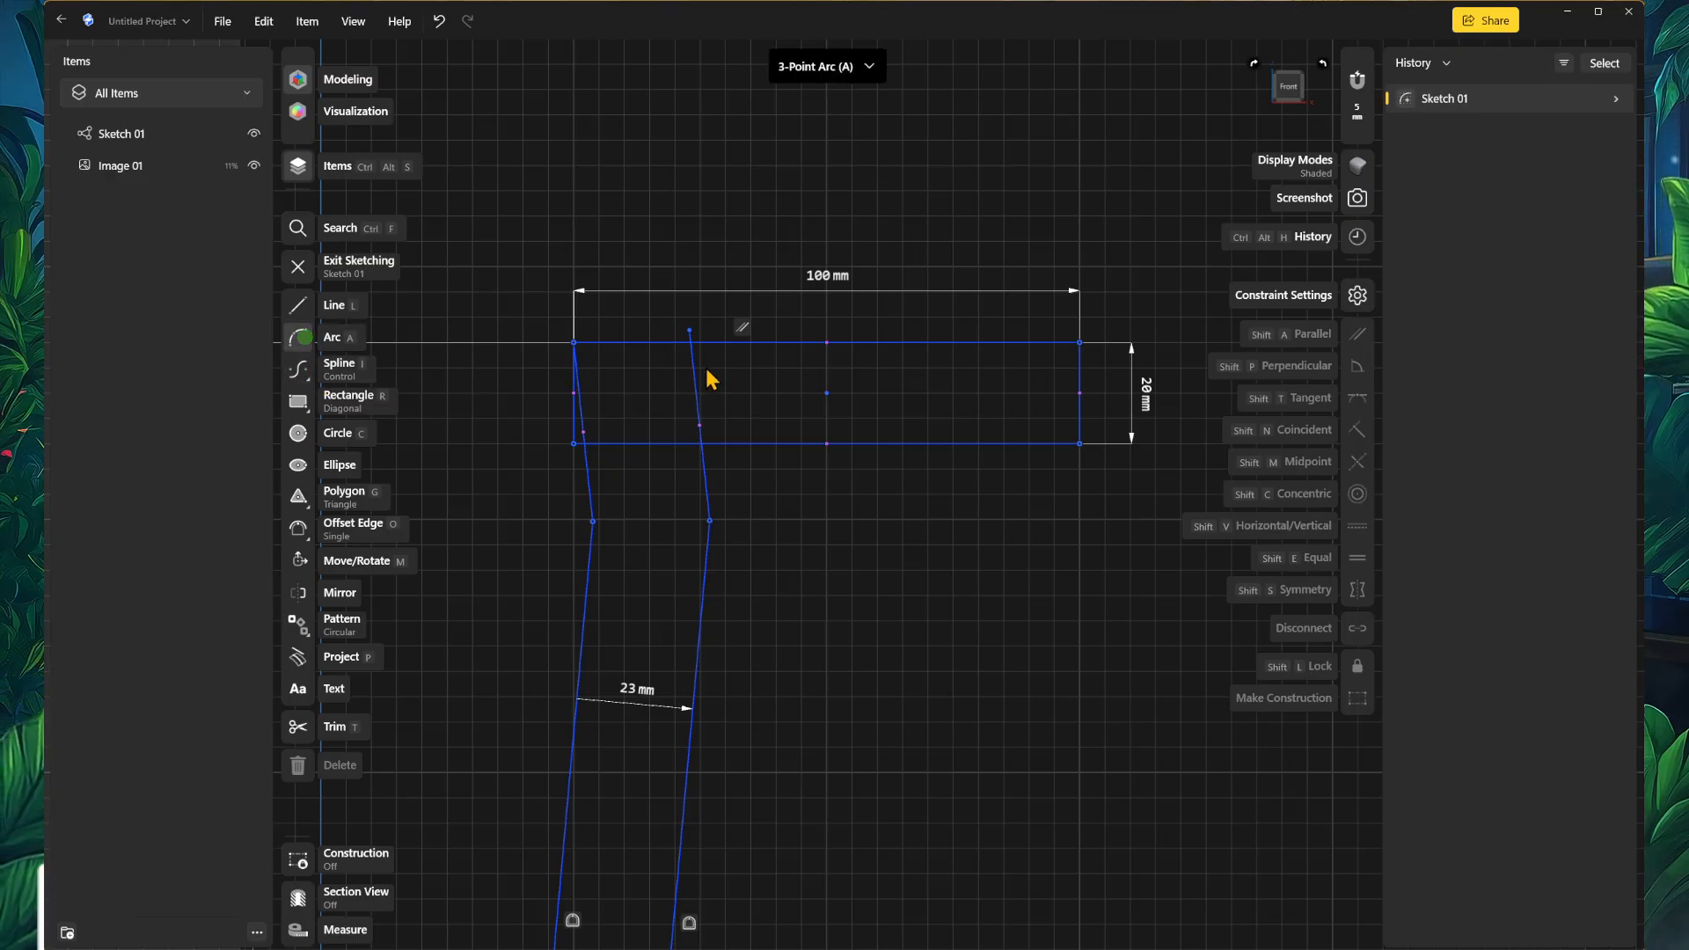
click(640, 343)
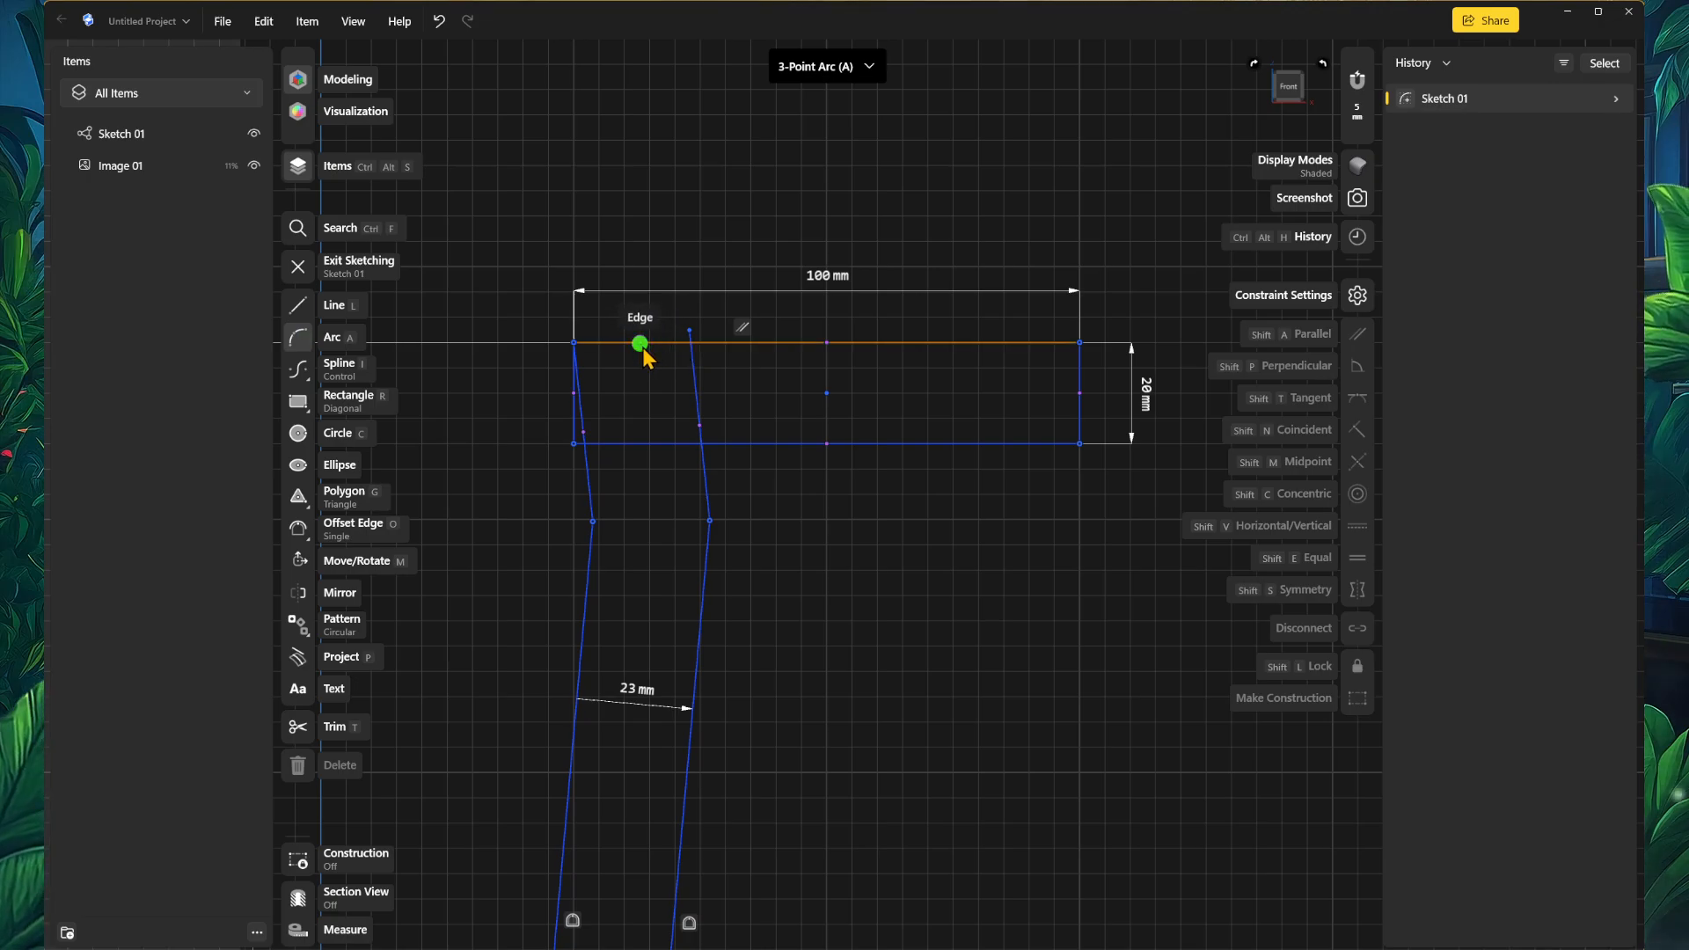
click(1075, 343)
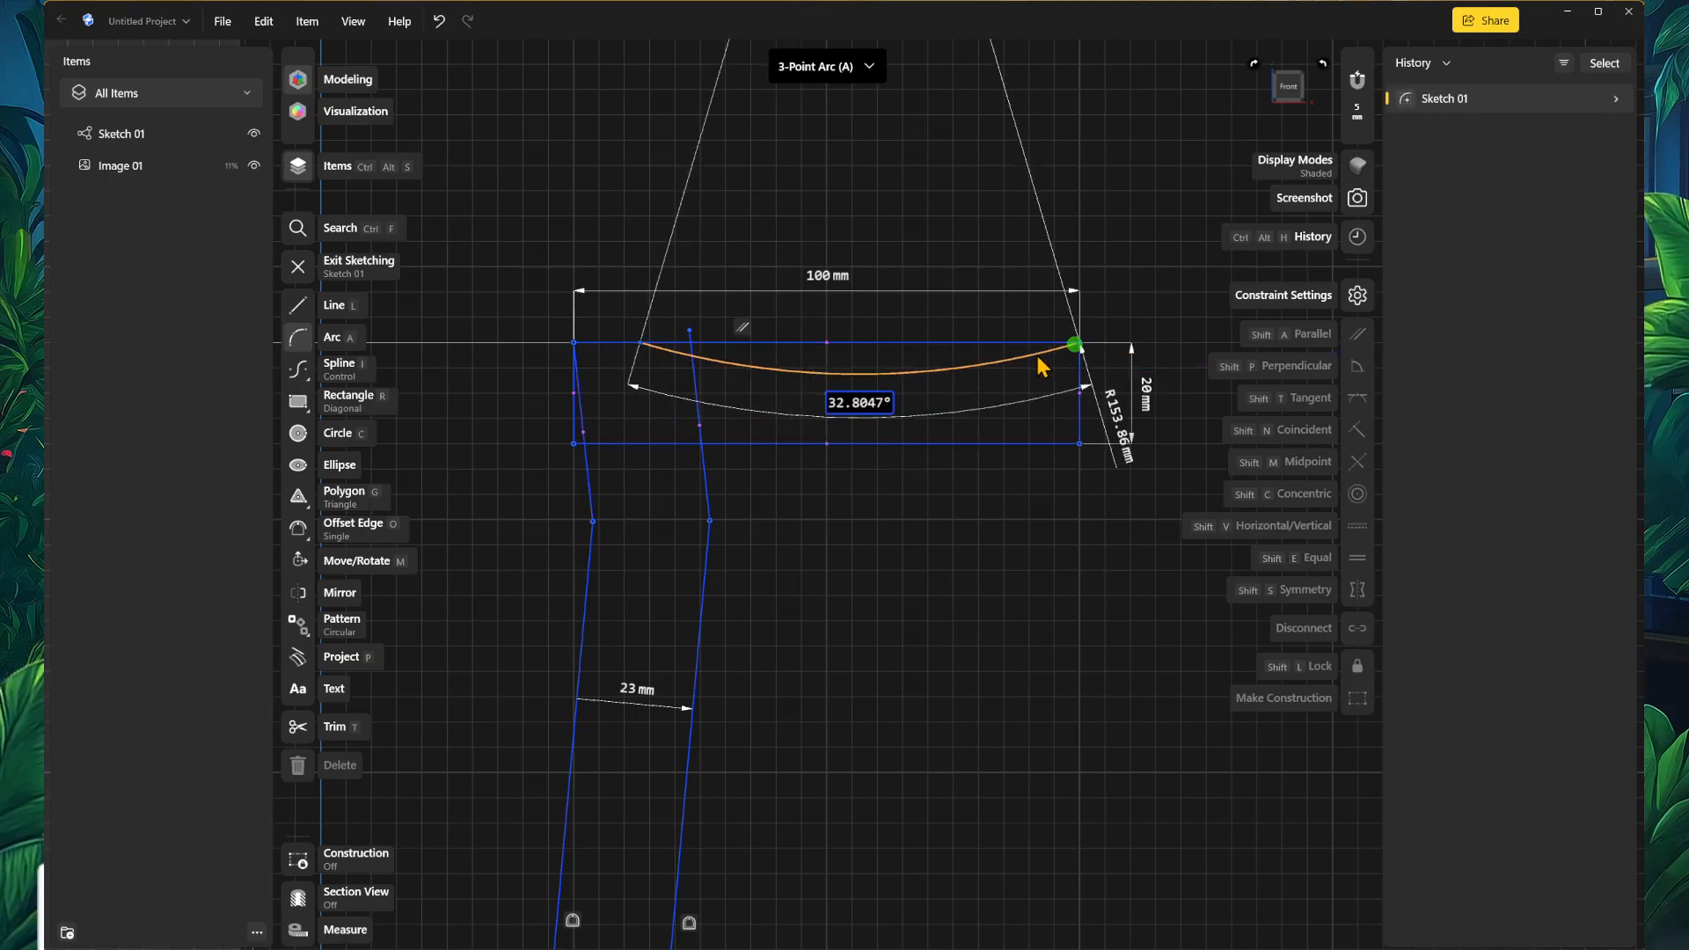
click(888, 380)
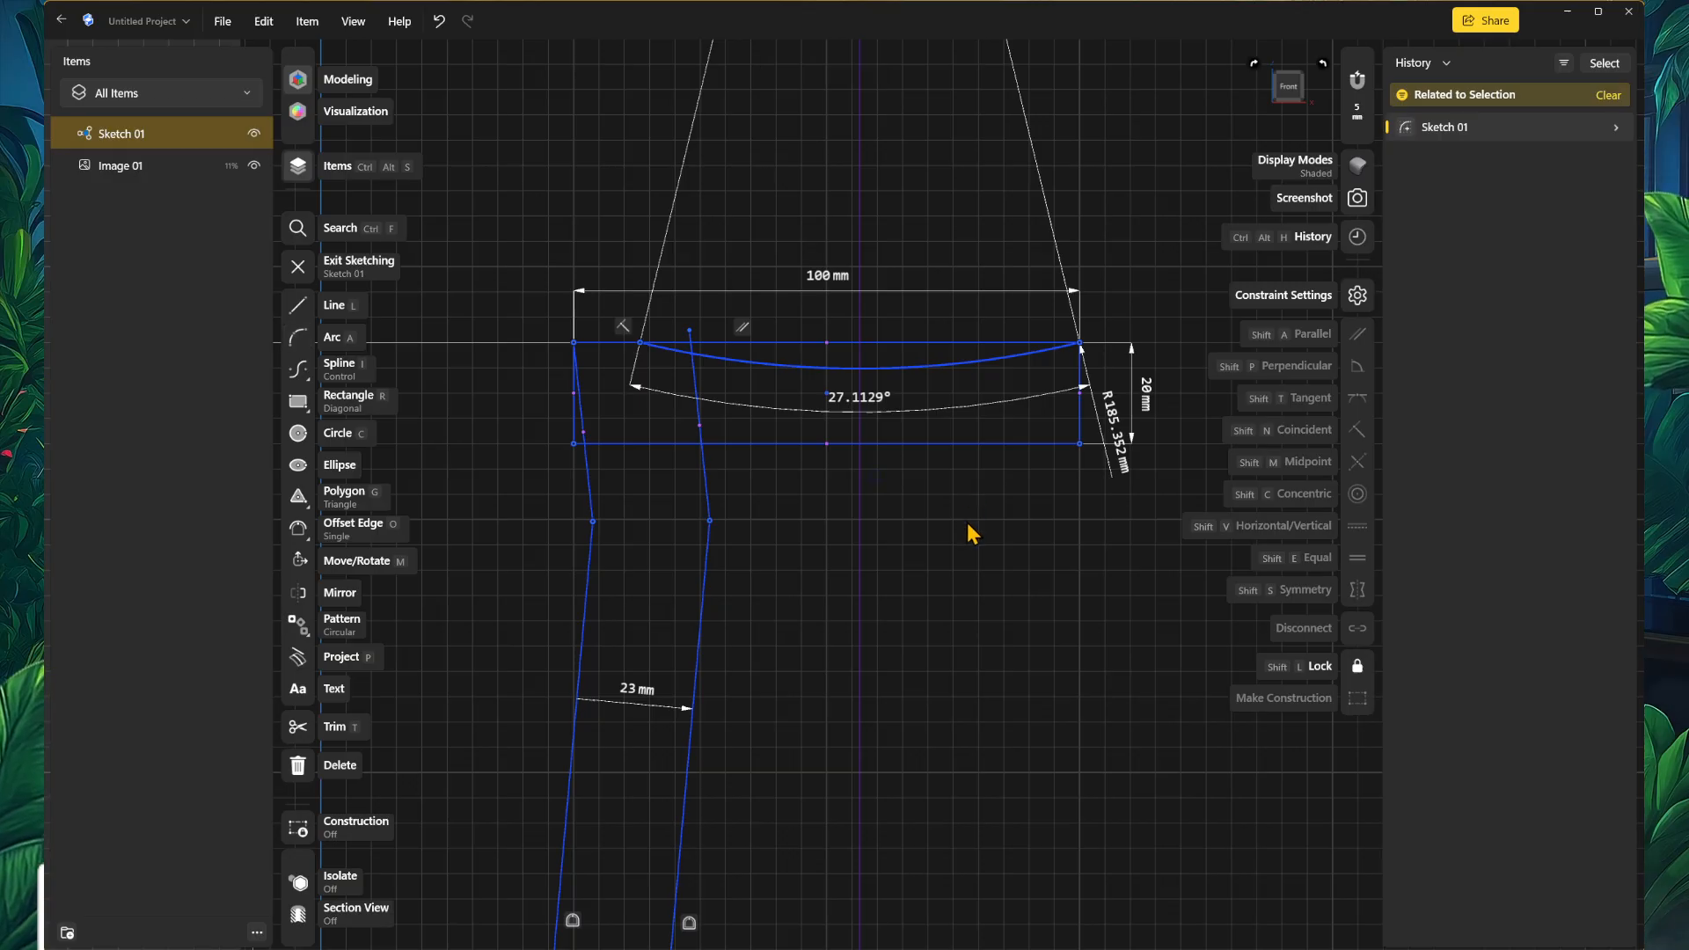
Step: Try setting the arc's angle to 28° and undo the change
click(875, 406)
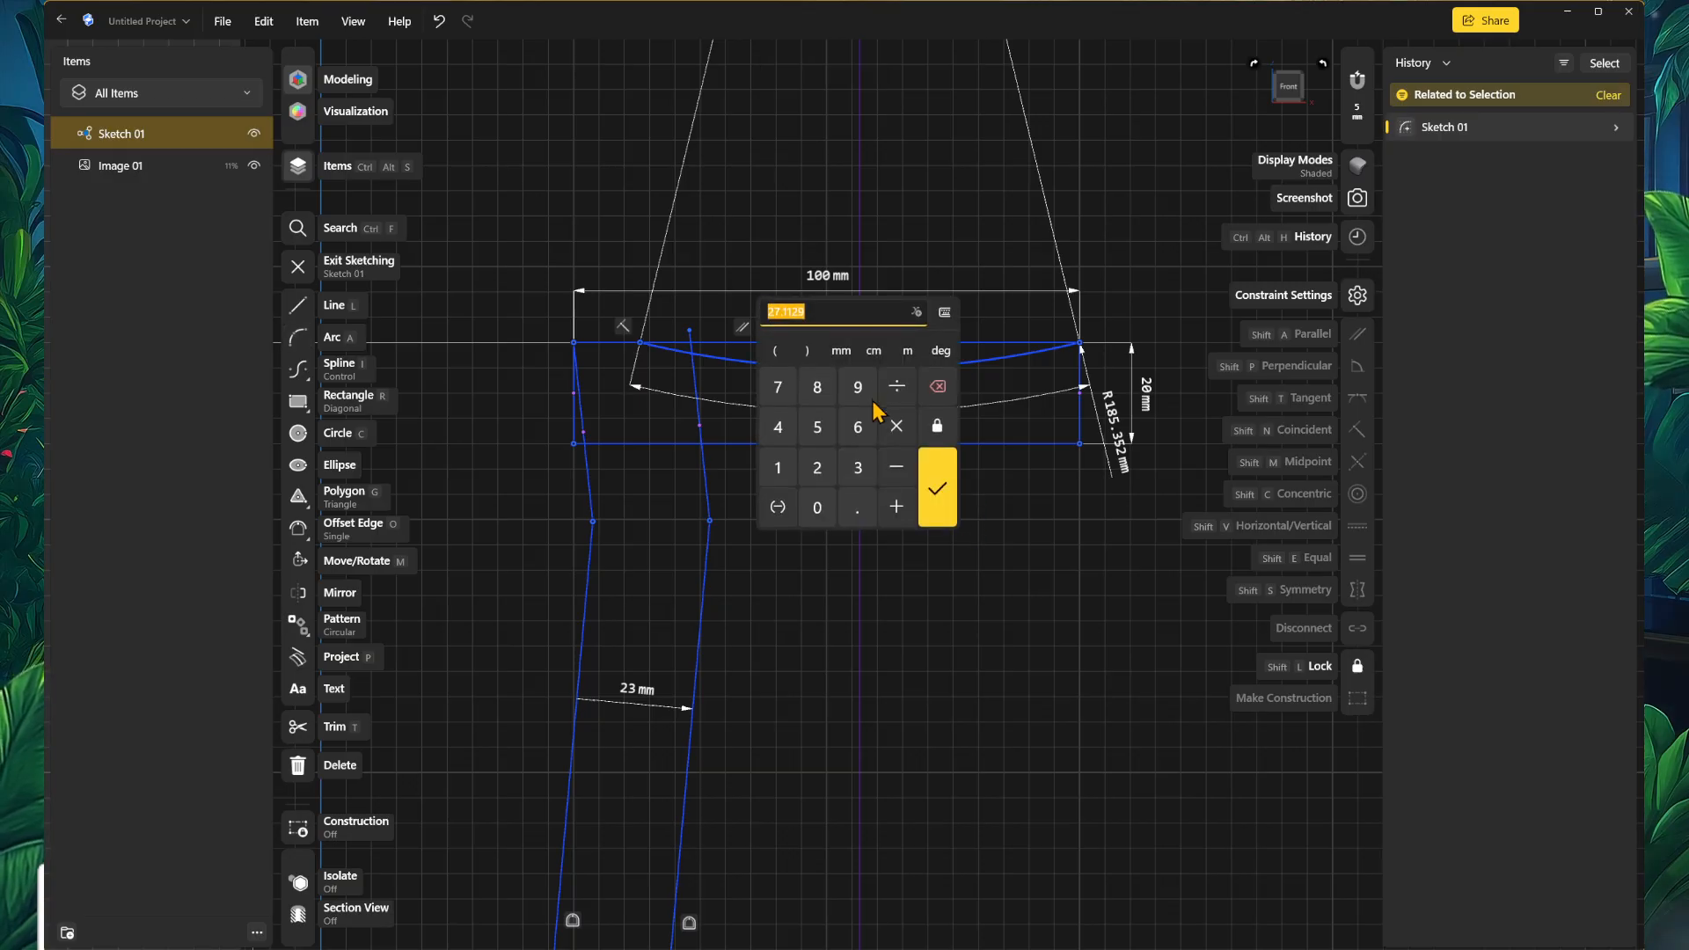
click(817, 468)
click(817, 391)
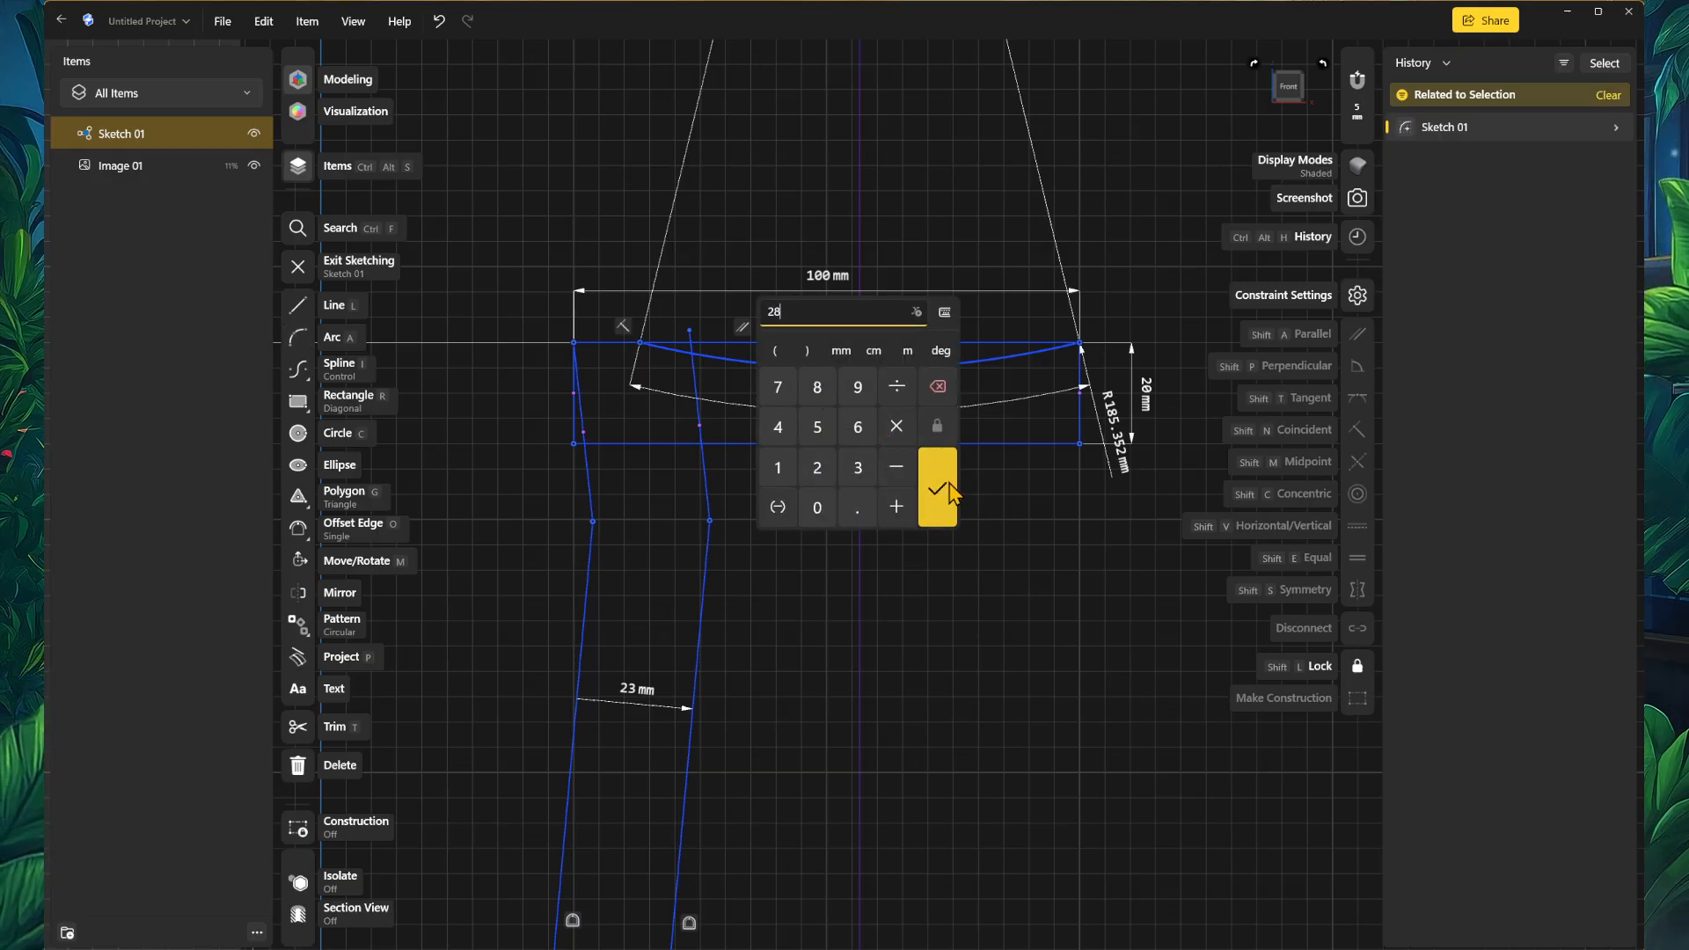
click(942, 351)
click(938, 490)
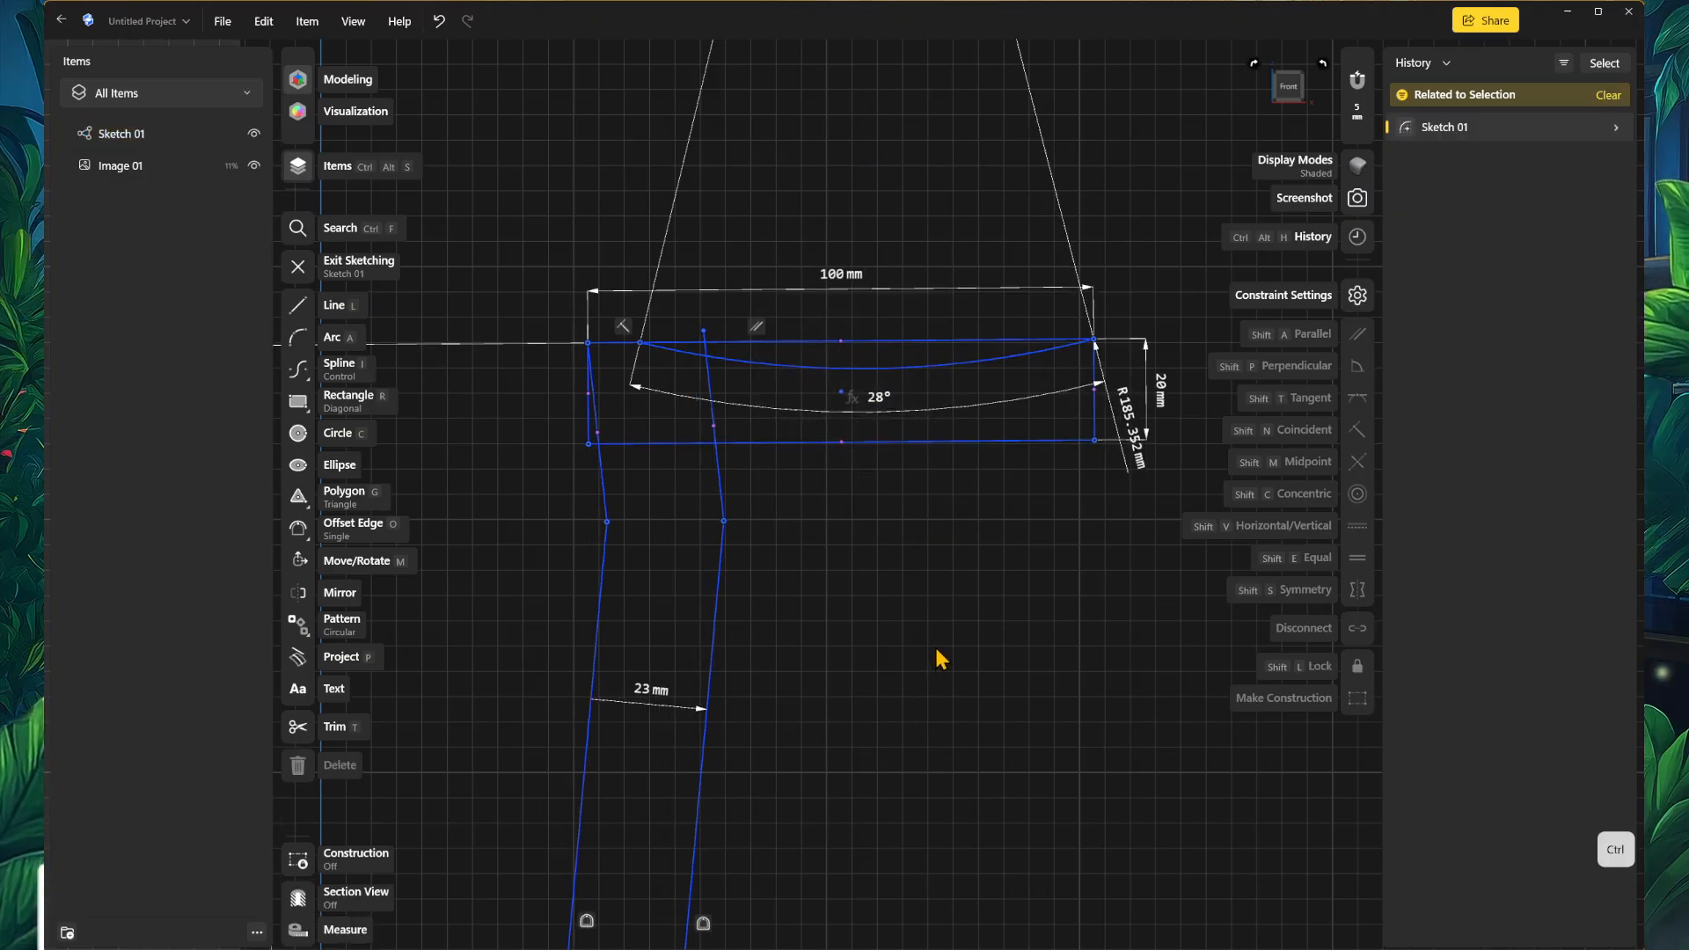
key(ctrl+z)
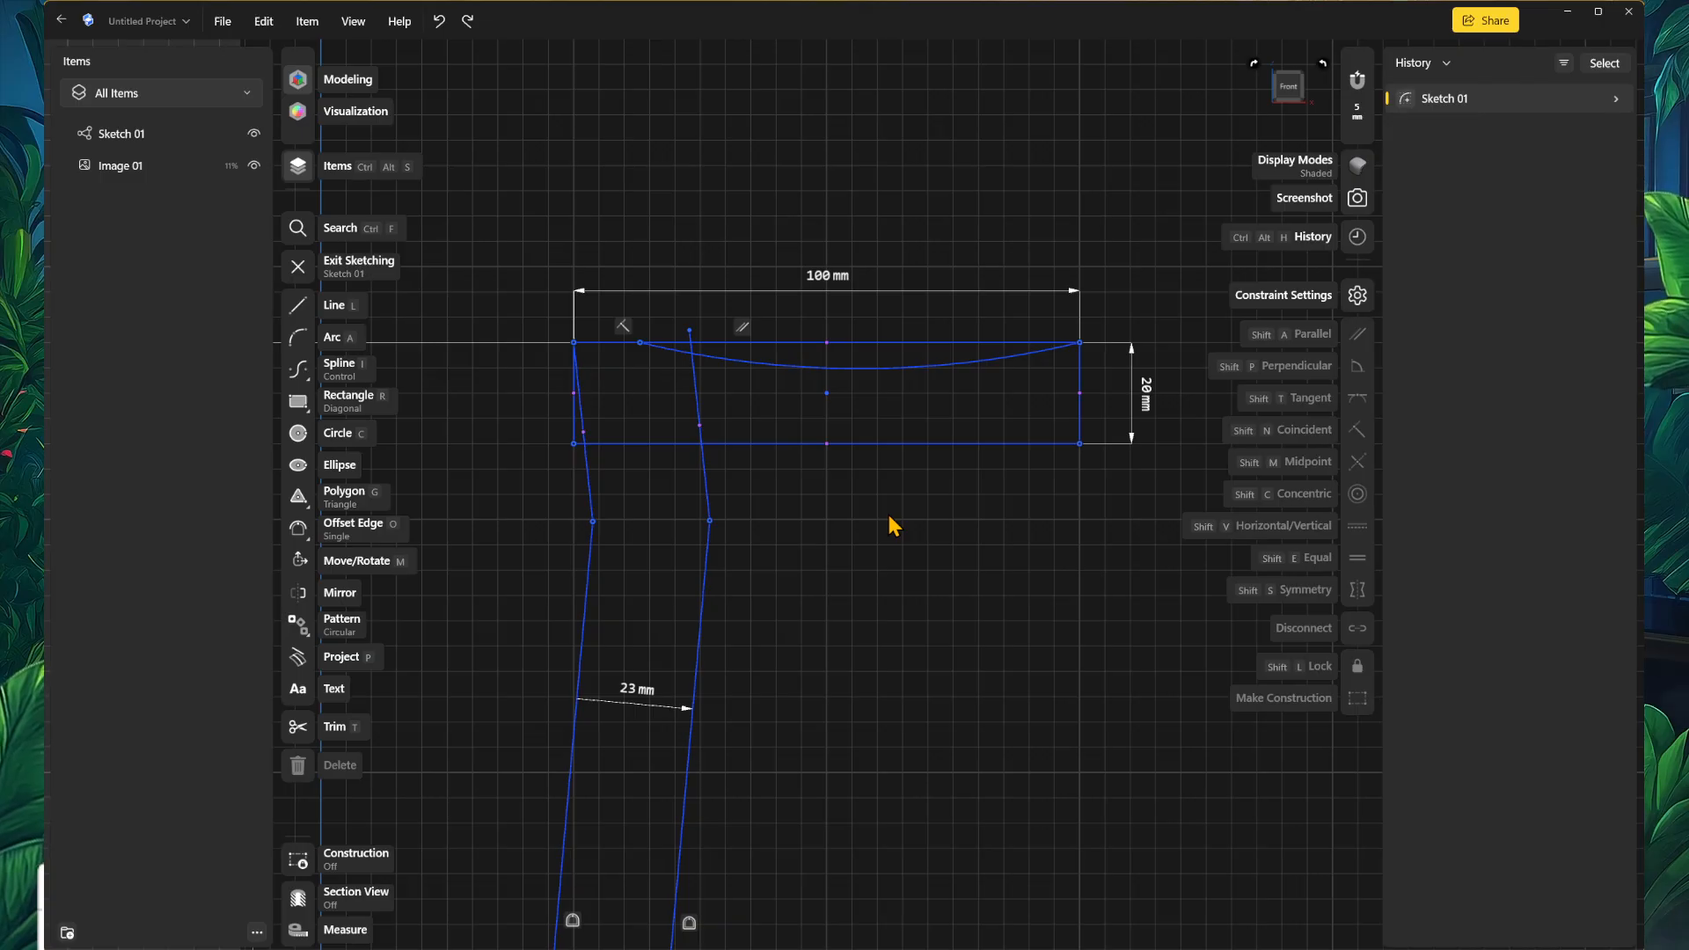
Step: Flatten the arc freehand to a radius of about 229 mm, keeping both endpoints in place
click(864, 368)
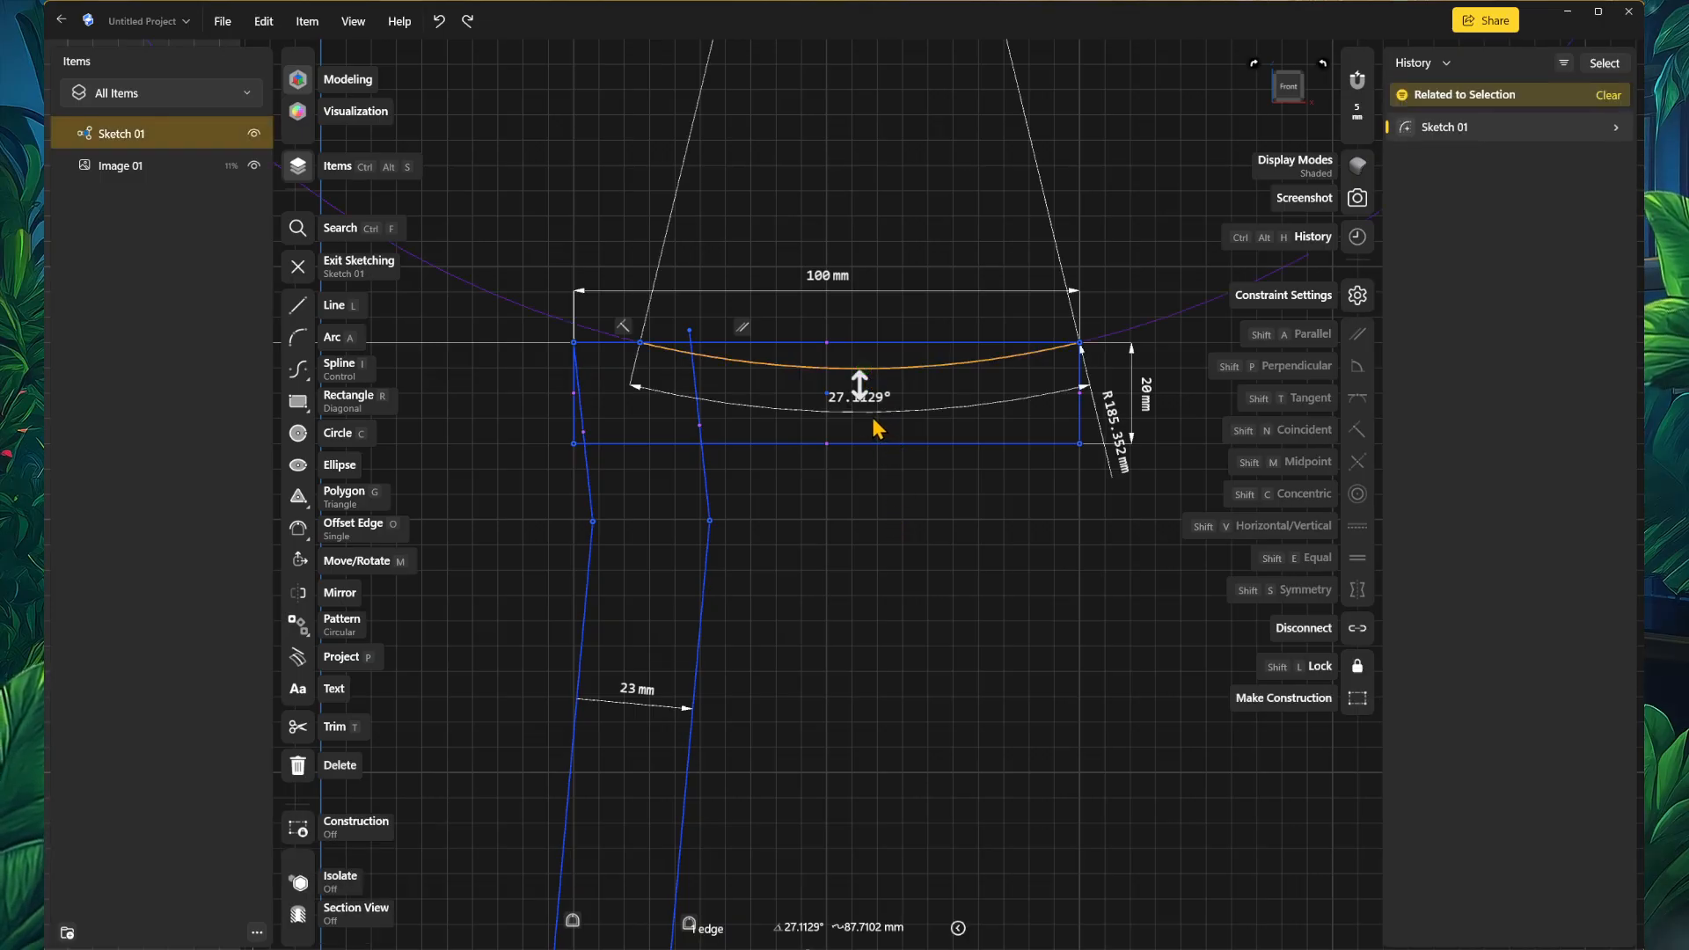
drag(860, 398, 861, 394)
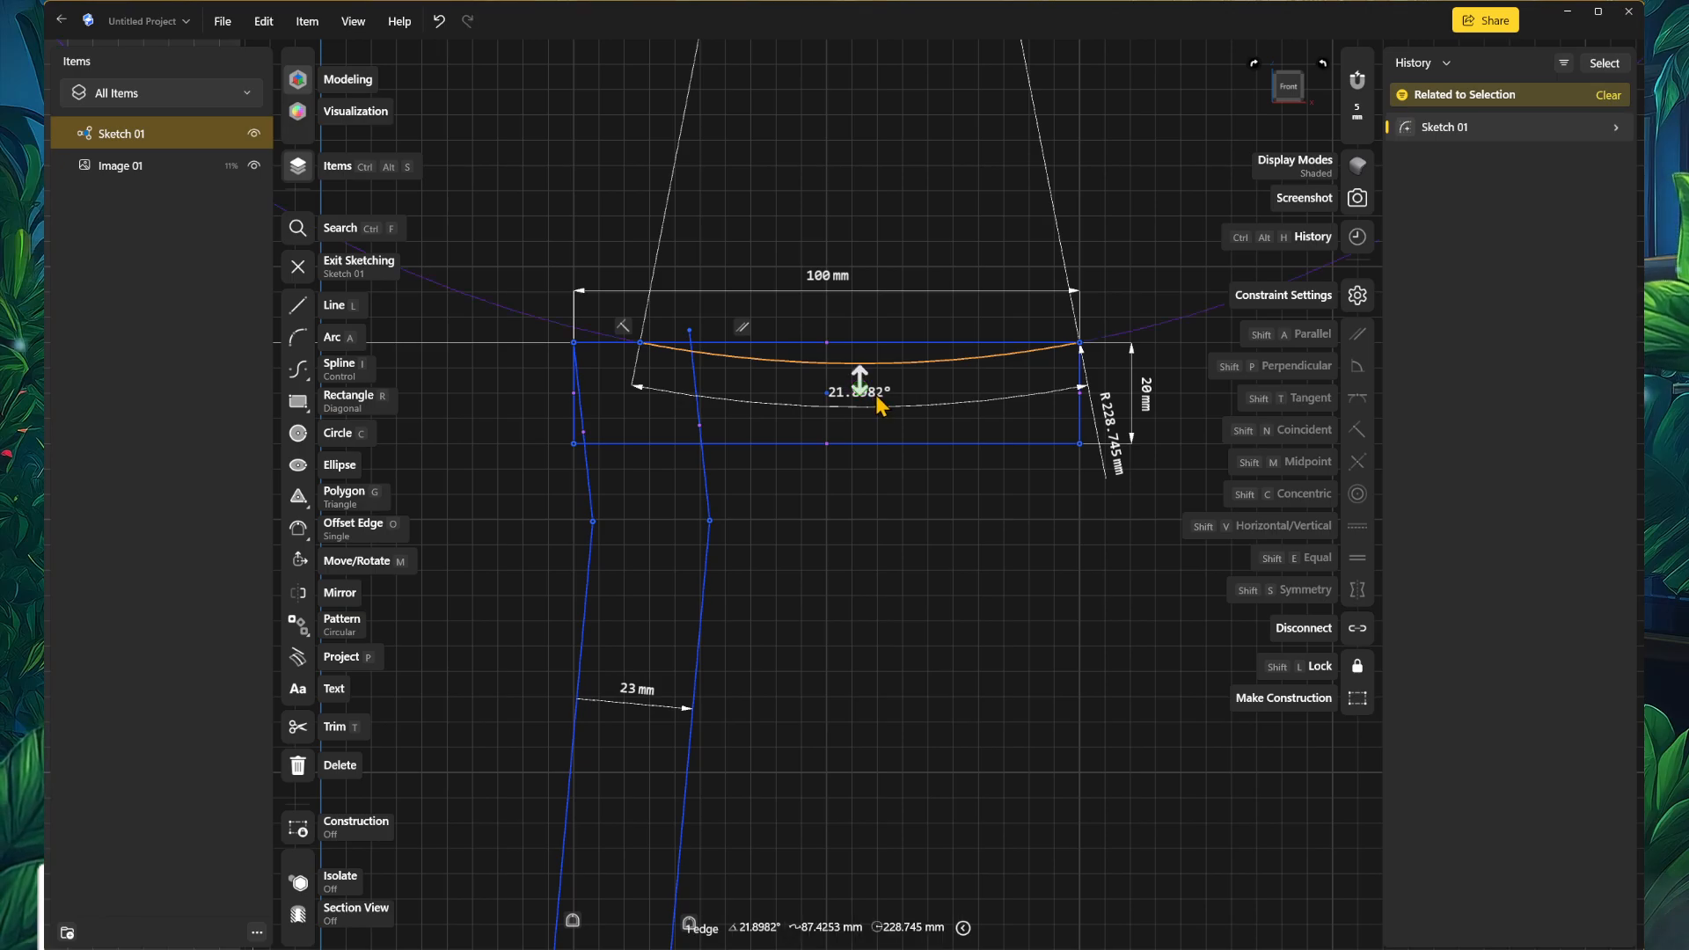
click(873, 393)
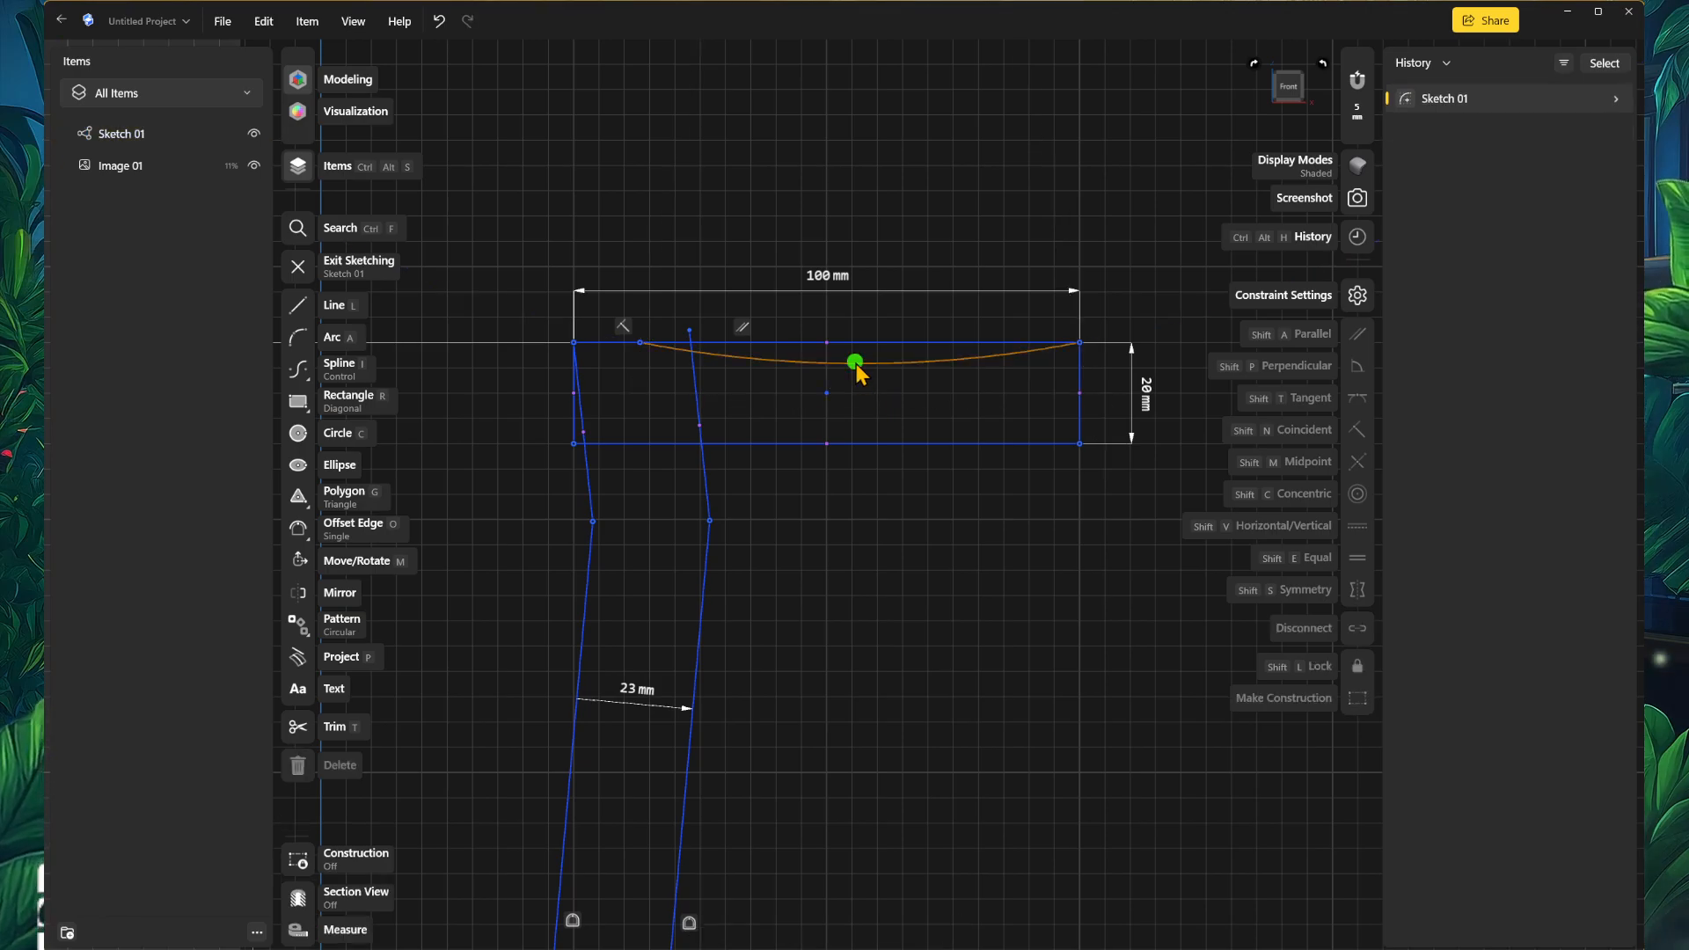
Step: Try setting the flattened arc's angle to 20°, undo the change and deselect the arc
click(860, 363)
drag(880, 394, 893, 519)
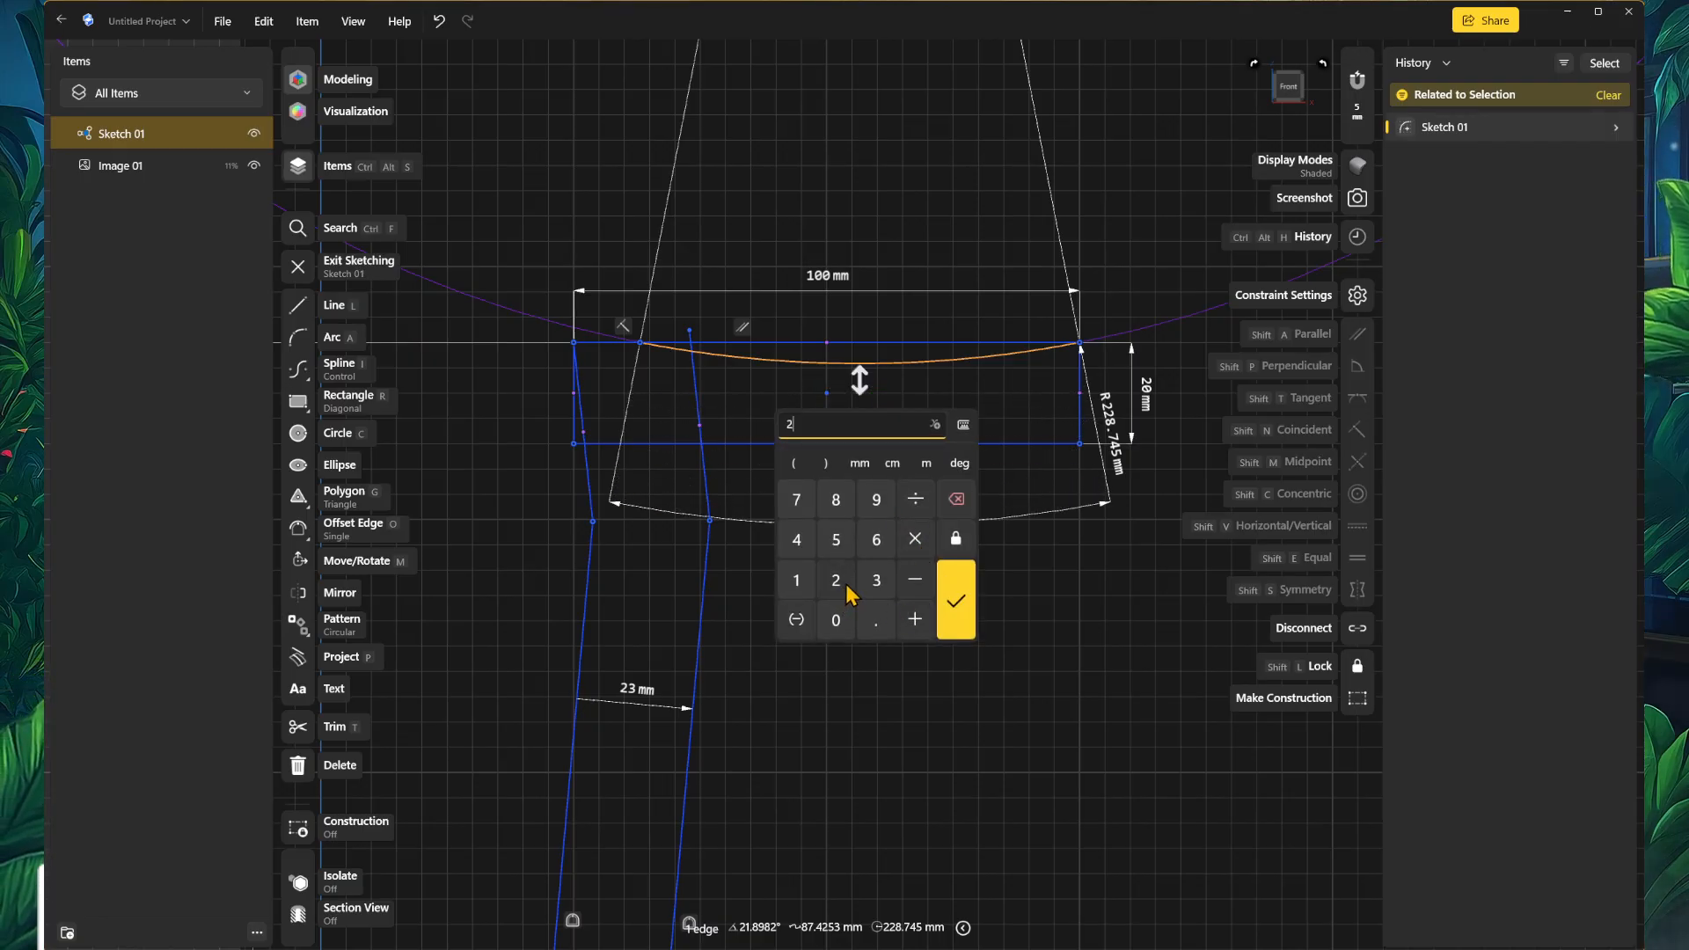
click(956, 605)
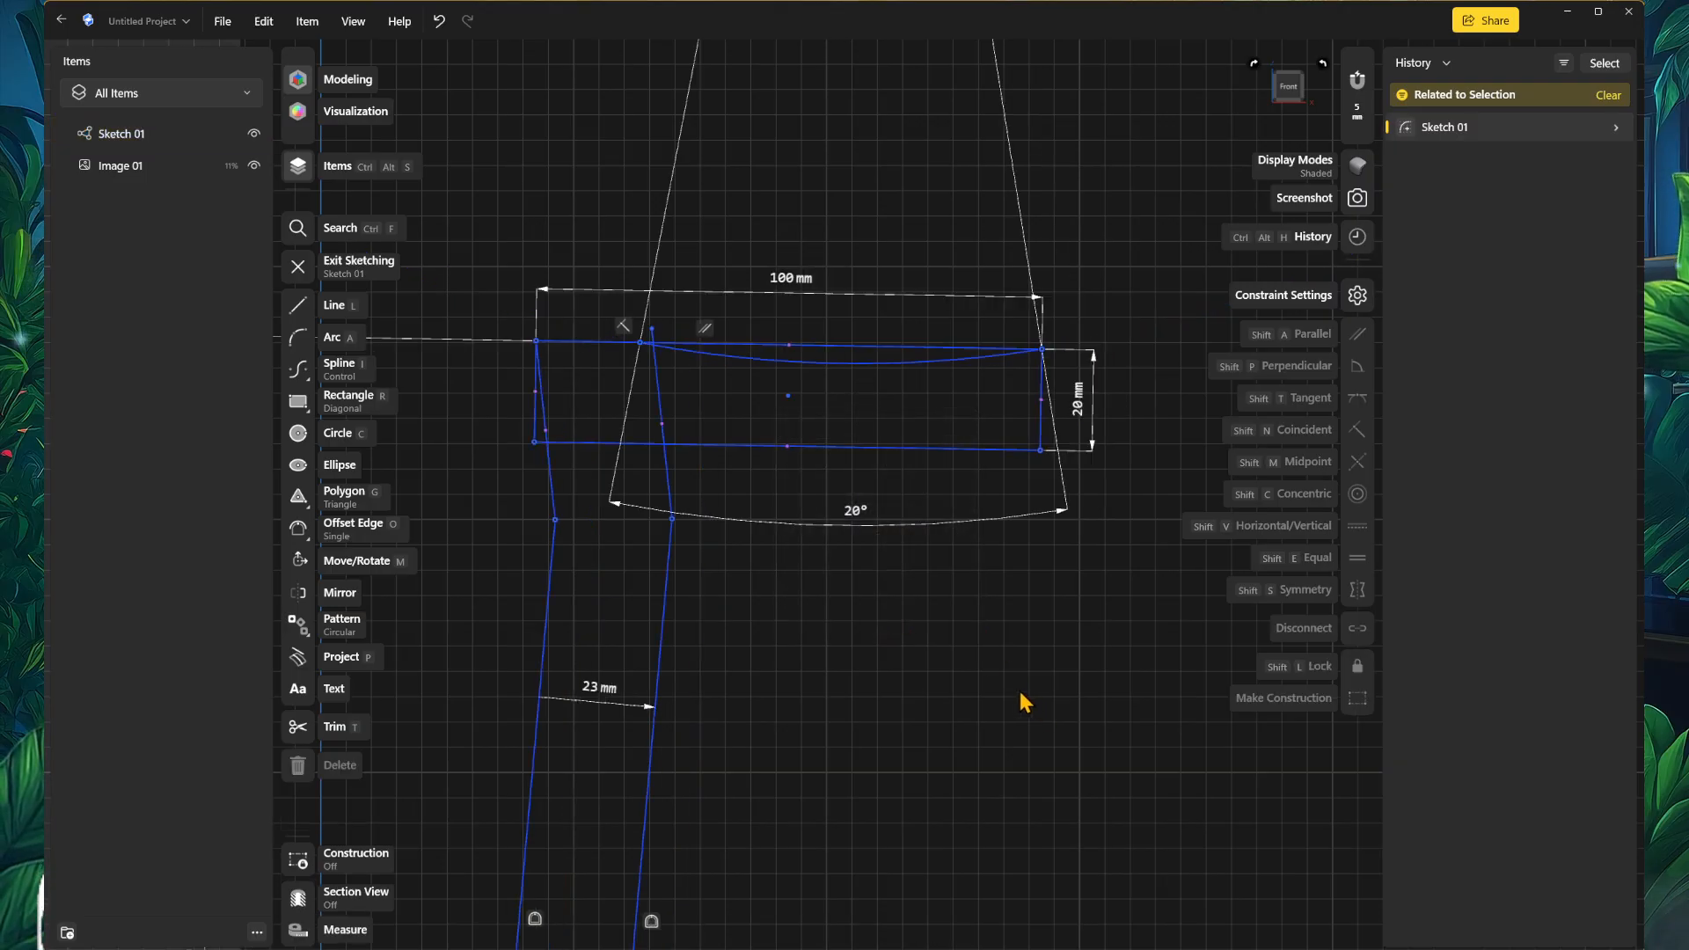
key(ctrl+z)
click(877, 366)
drag(877, 367, 867, 392)
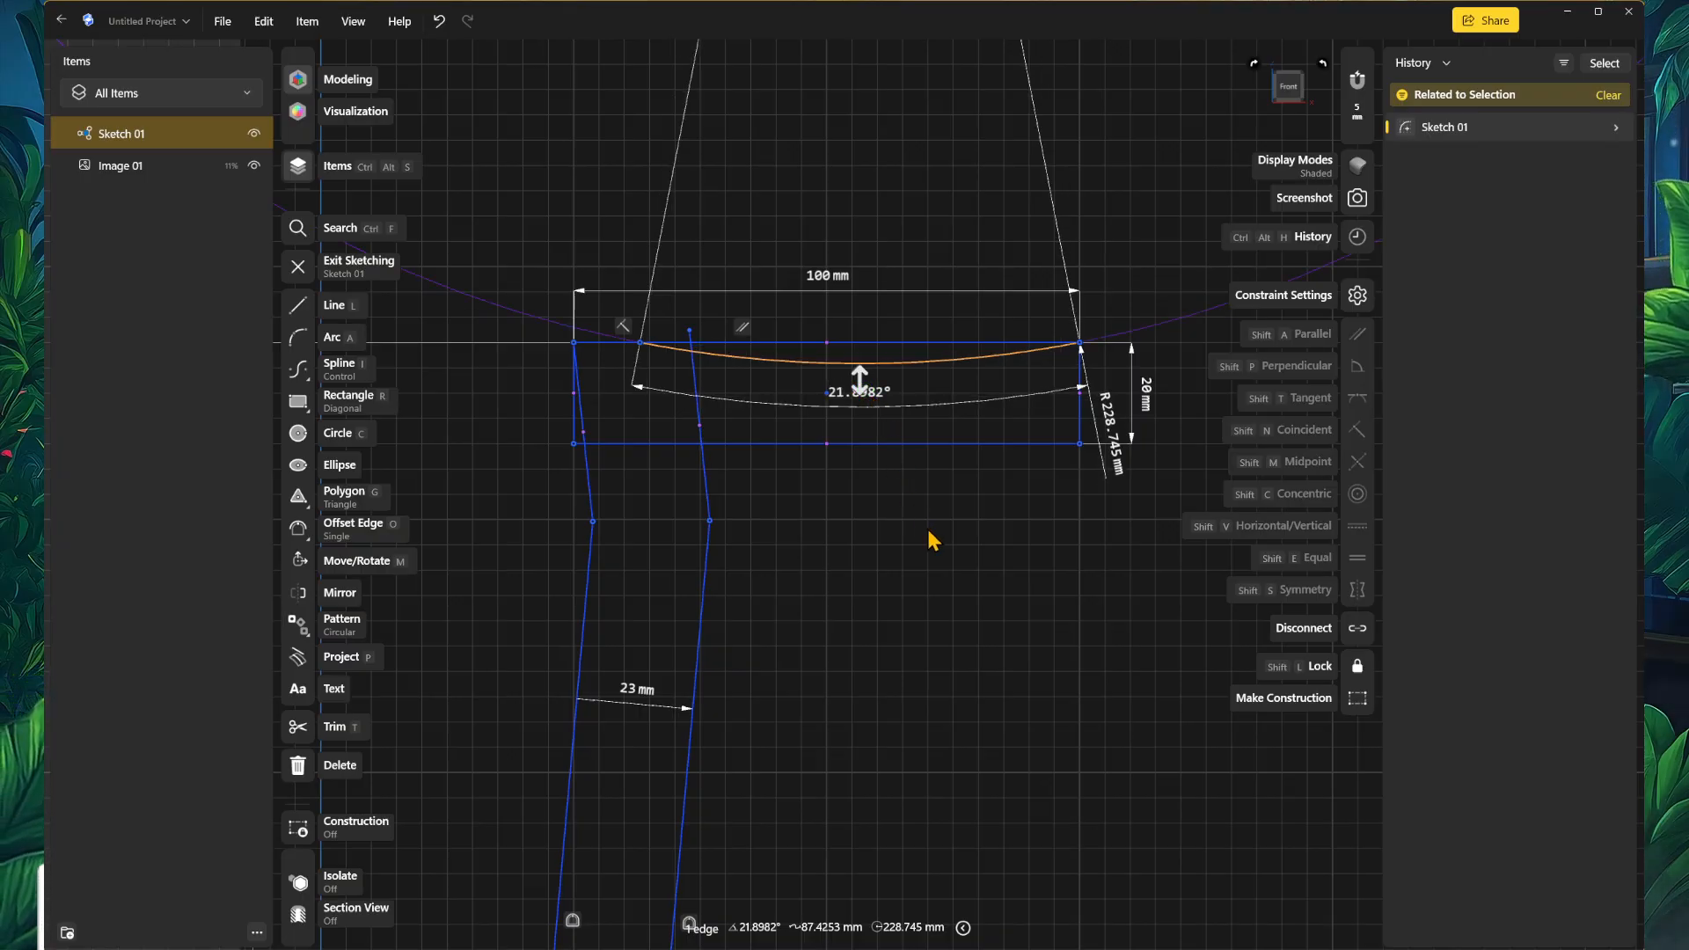
click(905, 507)
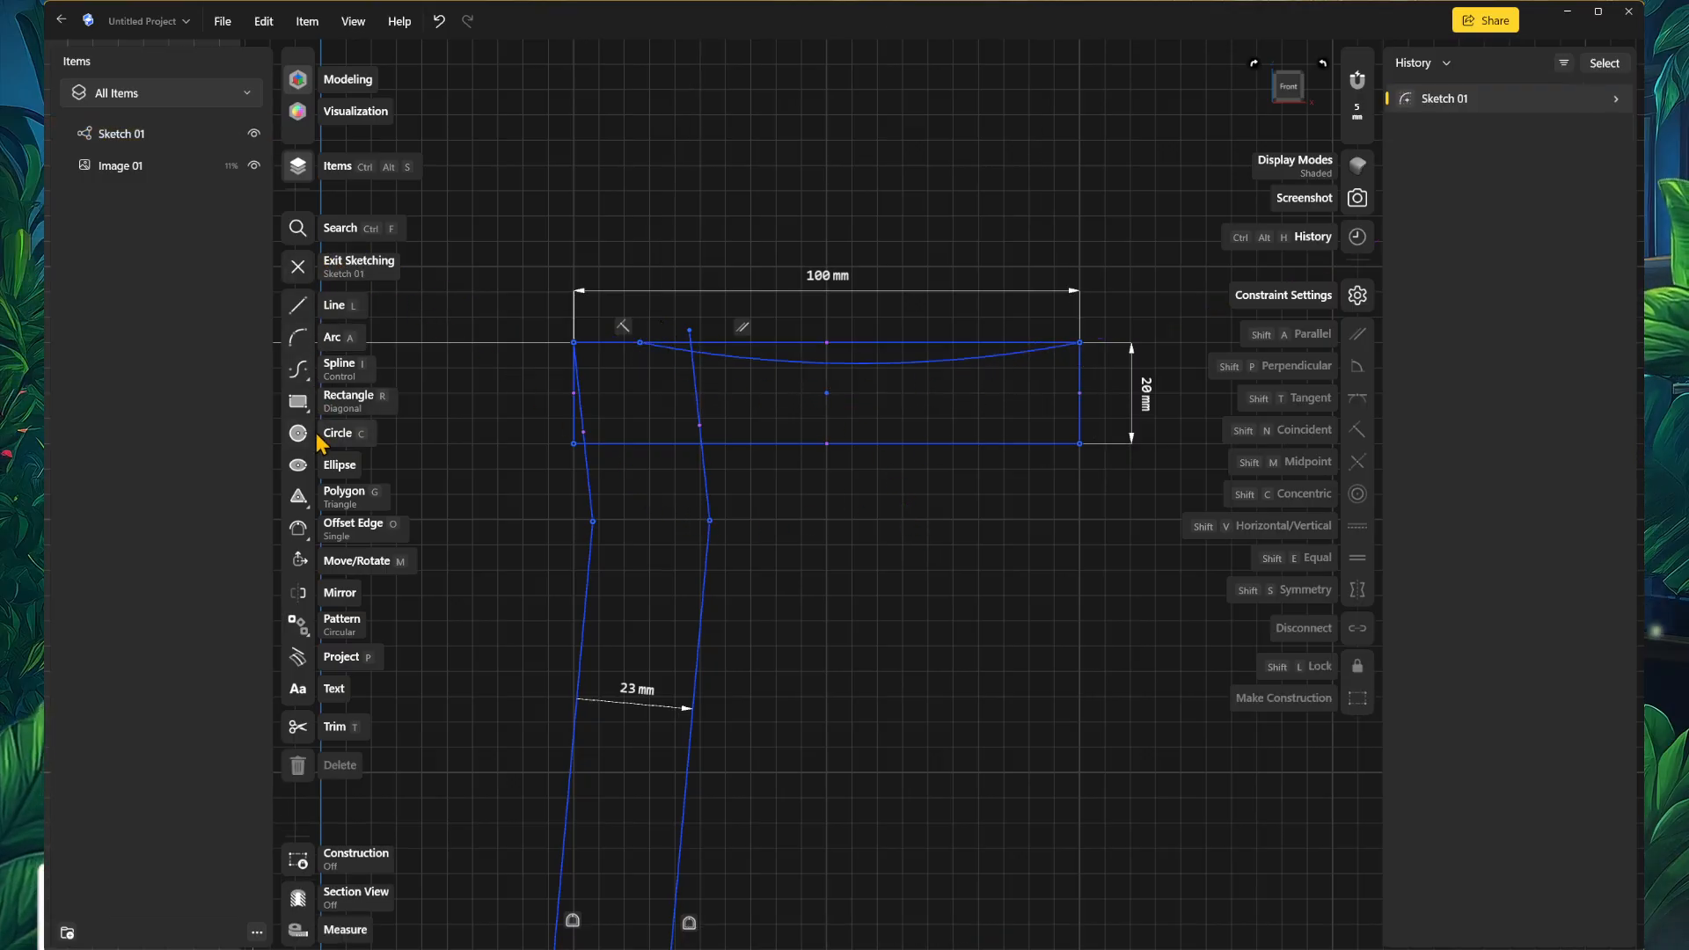
Step: Offset the arm's arc 20 mm downward as a single edge
click(300, 531)
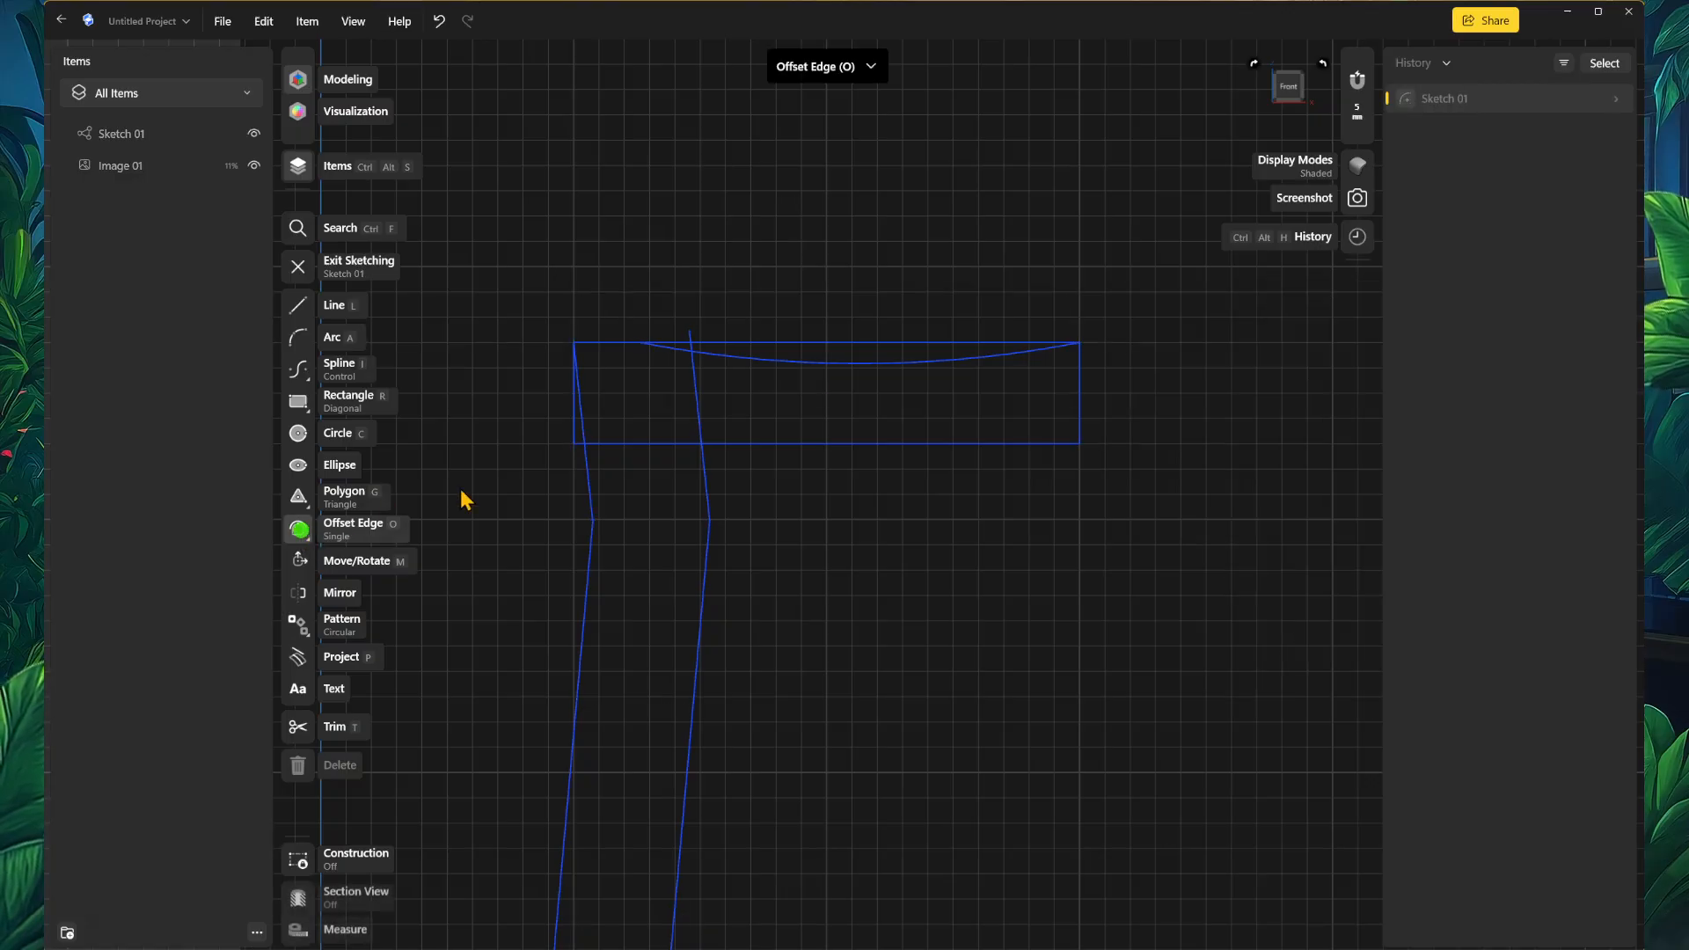
click(792, 366)
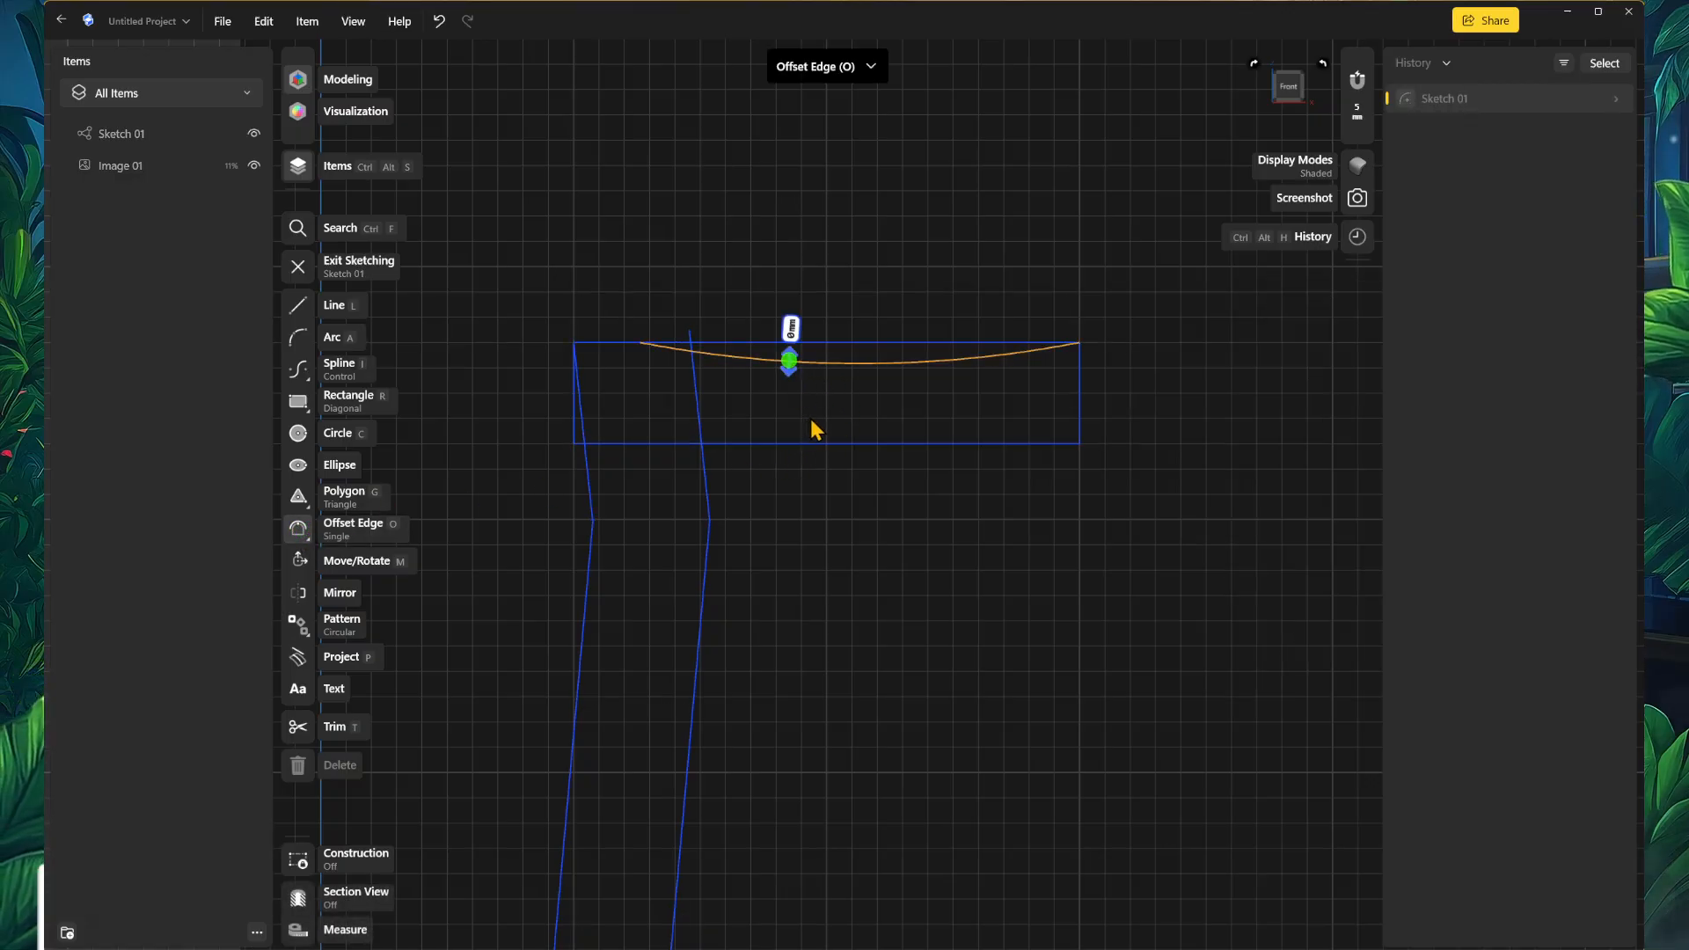
drag(790, 362, 851, 480)
click(957, 546)
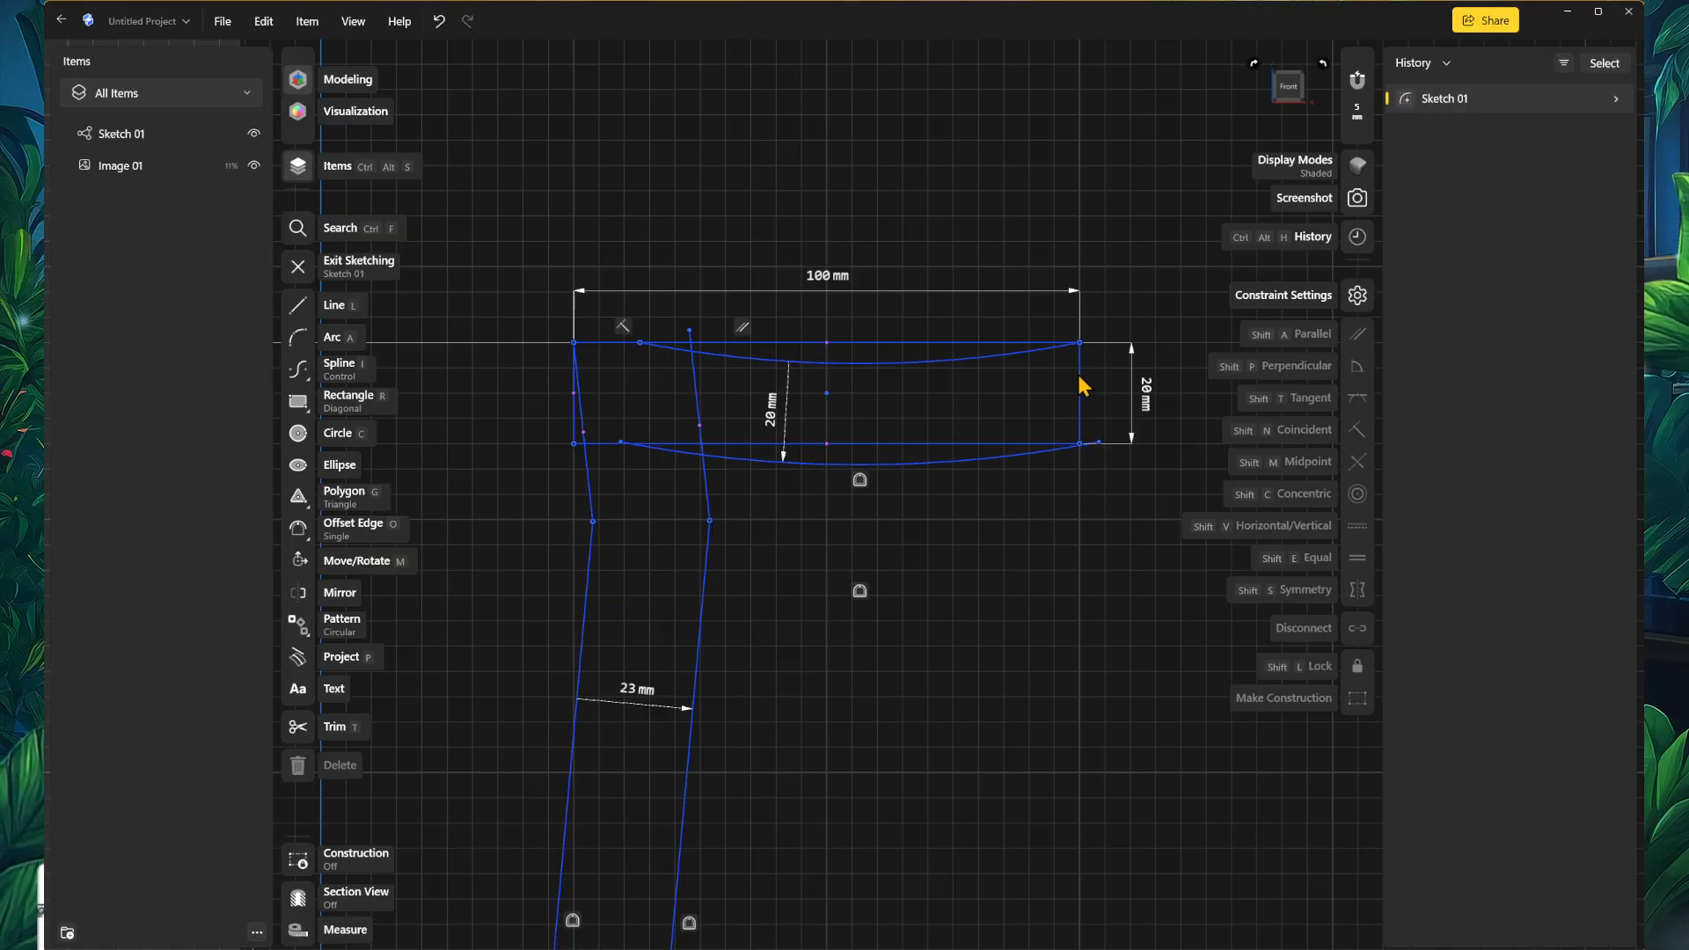
Step: Draw a line joining the right ends of the original arc and its offset copy
key(l)
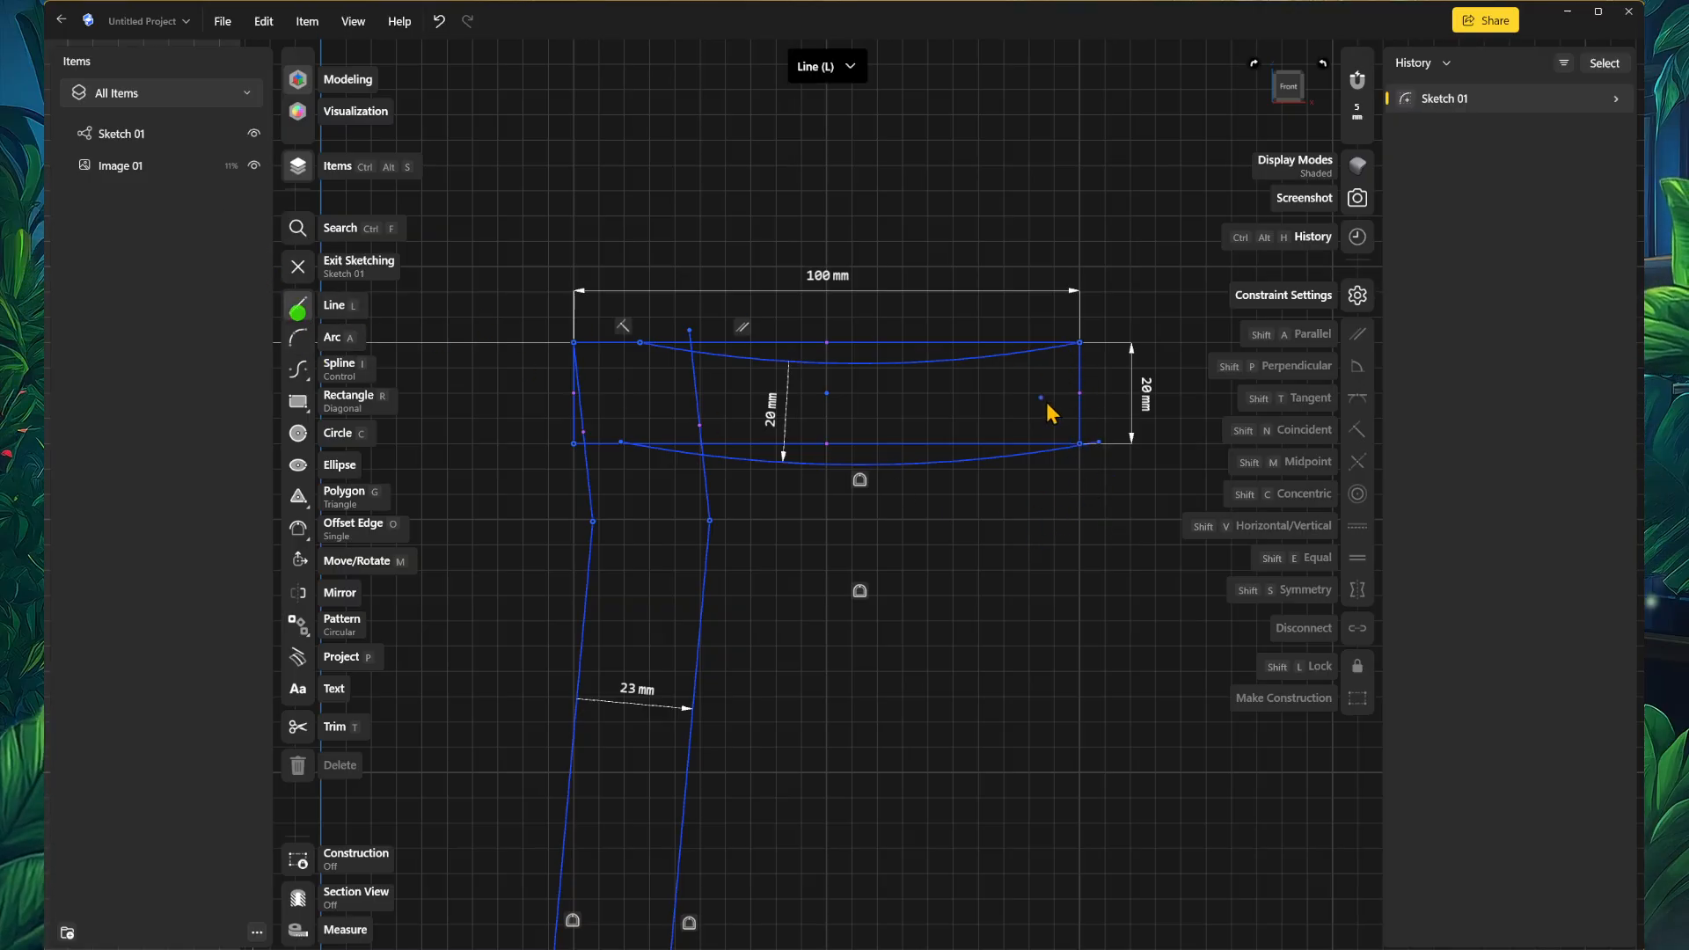
click(1080, 343)
click(1099, 442)
key(Escape)
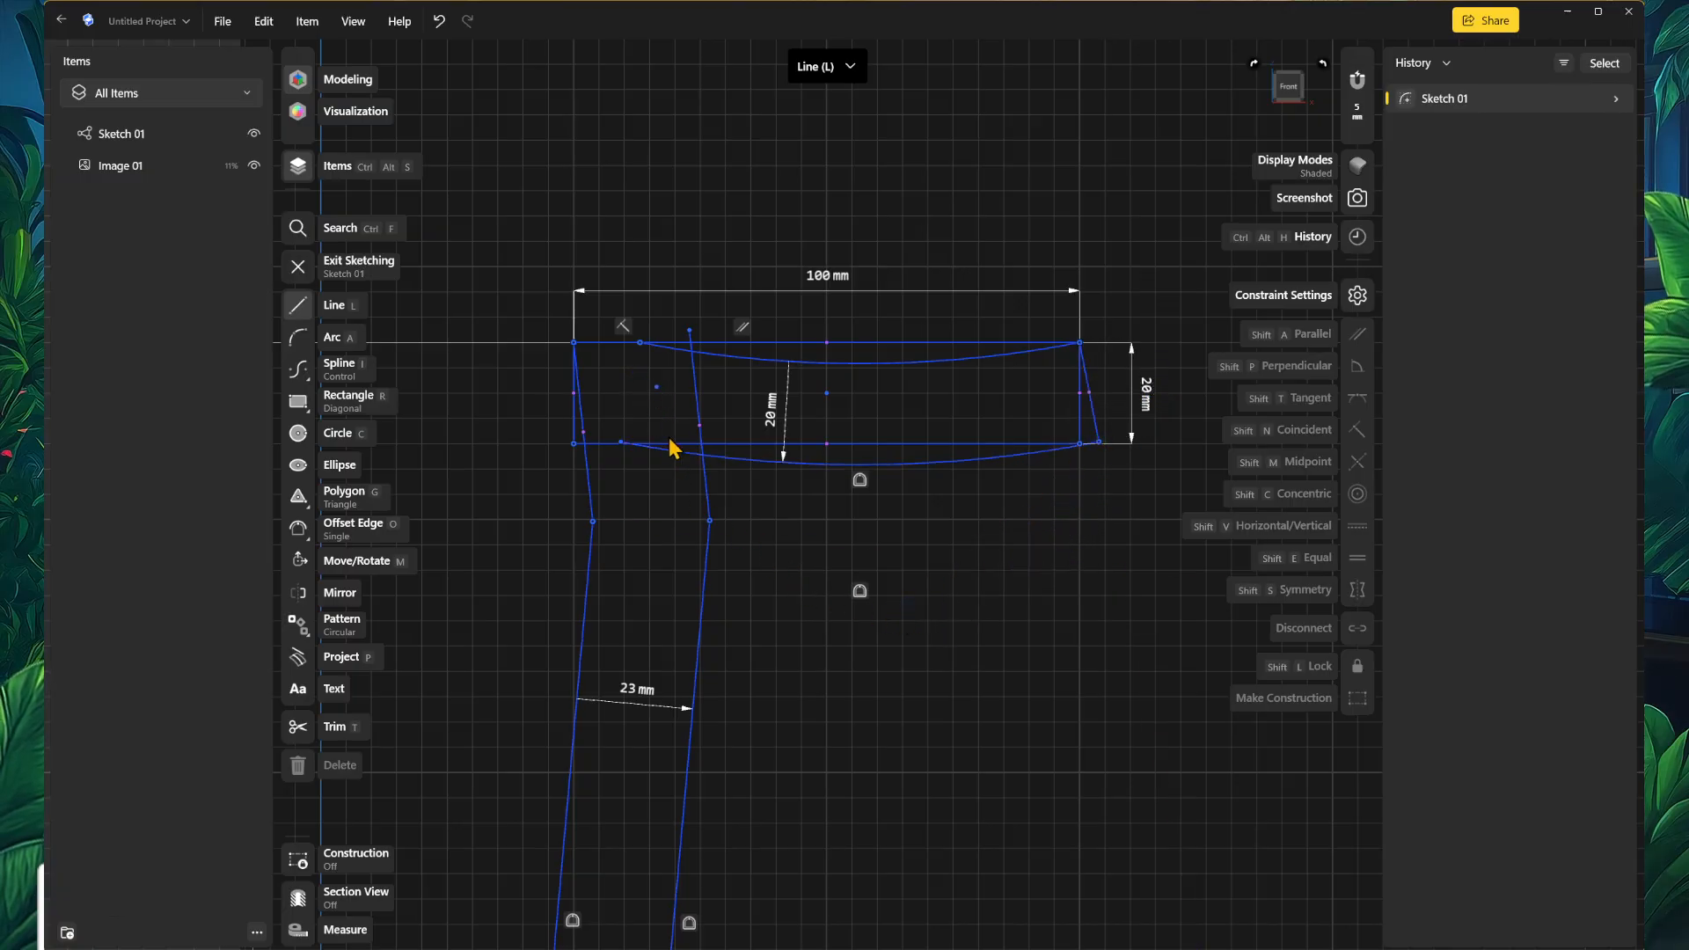
Step: Review the whole profile sketch, from the curved arm along the post to the base
scroll(748, 565, down, 1)
scroll(653, 554, up, 1)
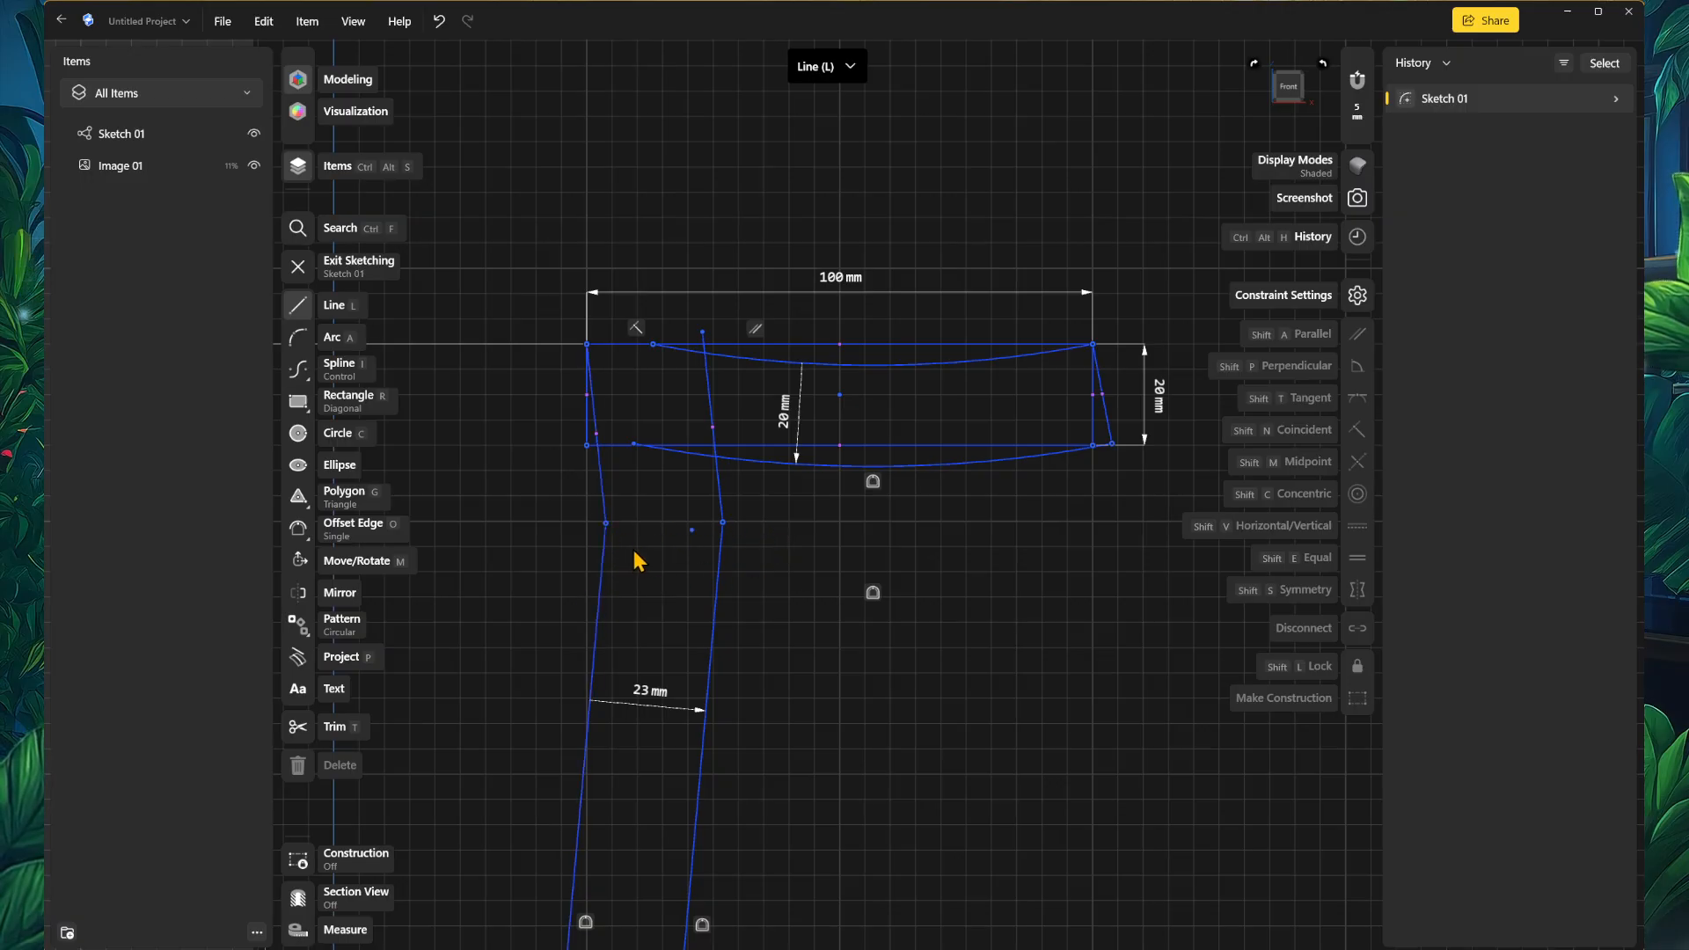
scroll(833, 610, down, 2)
middle_drag(851, 620, 865, 466)
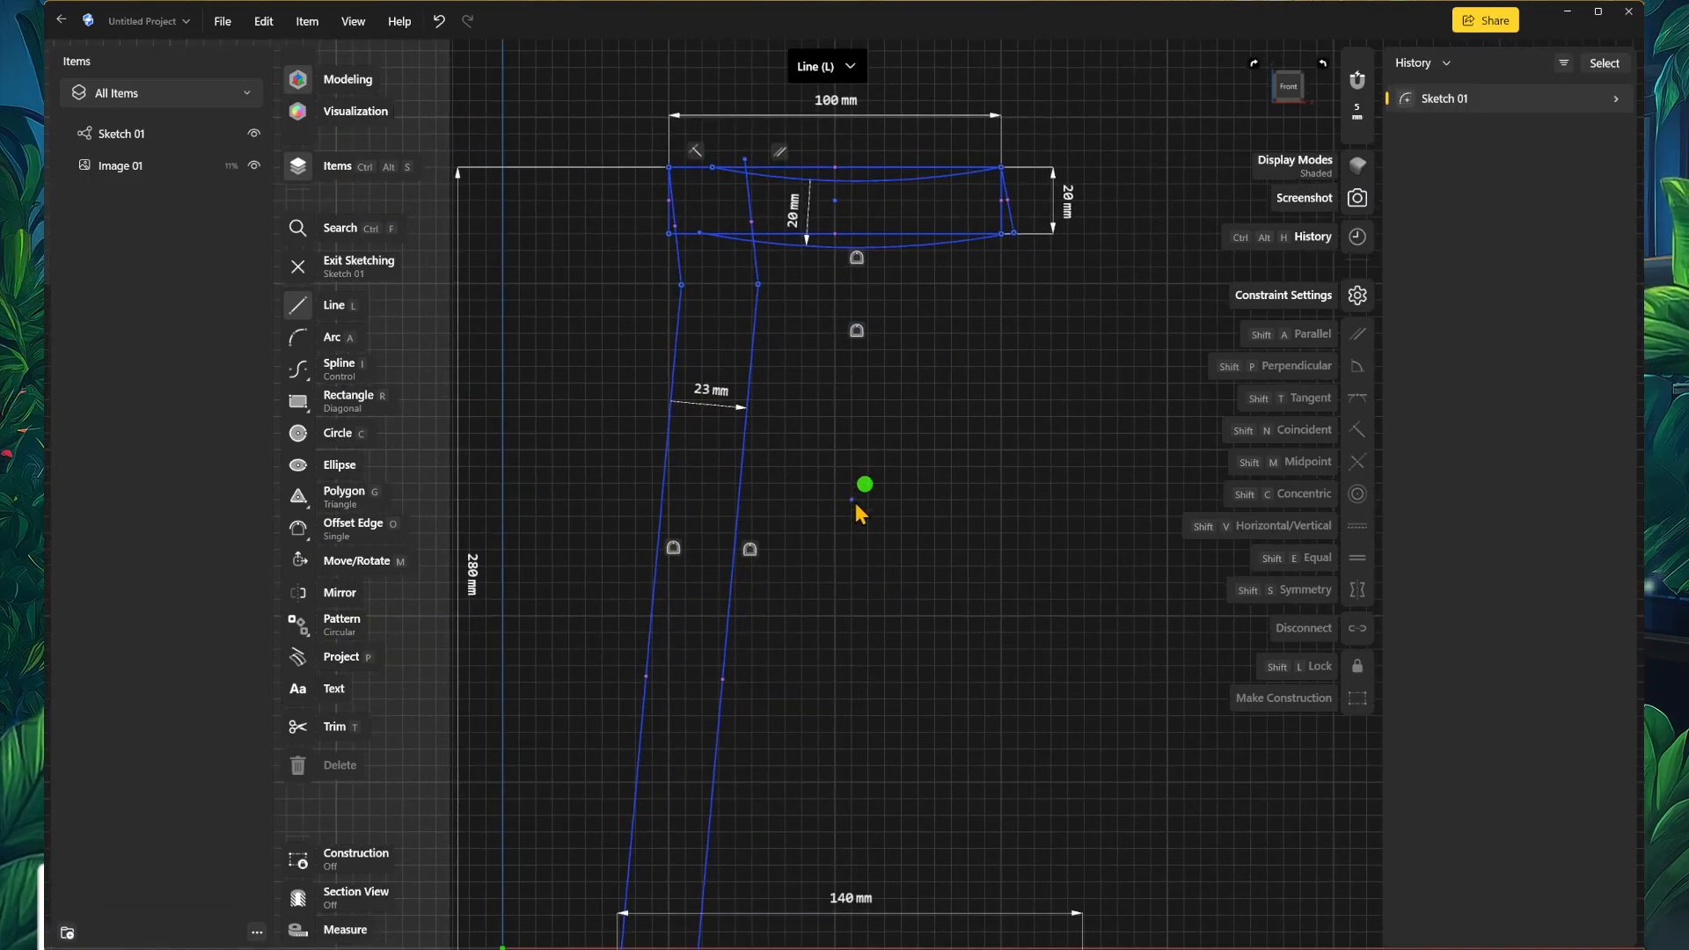
scroll(840, 528, down, 3)
scroll(828, 666, down, 2)
middle_drag(834, 675, 869, 514)
scroll(758, 690, up, 1)
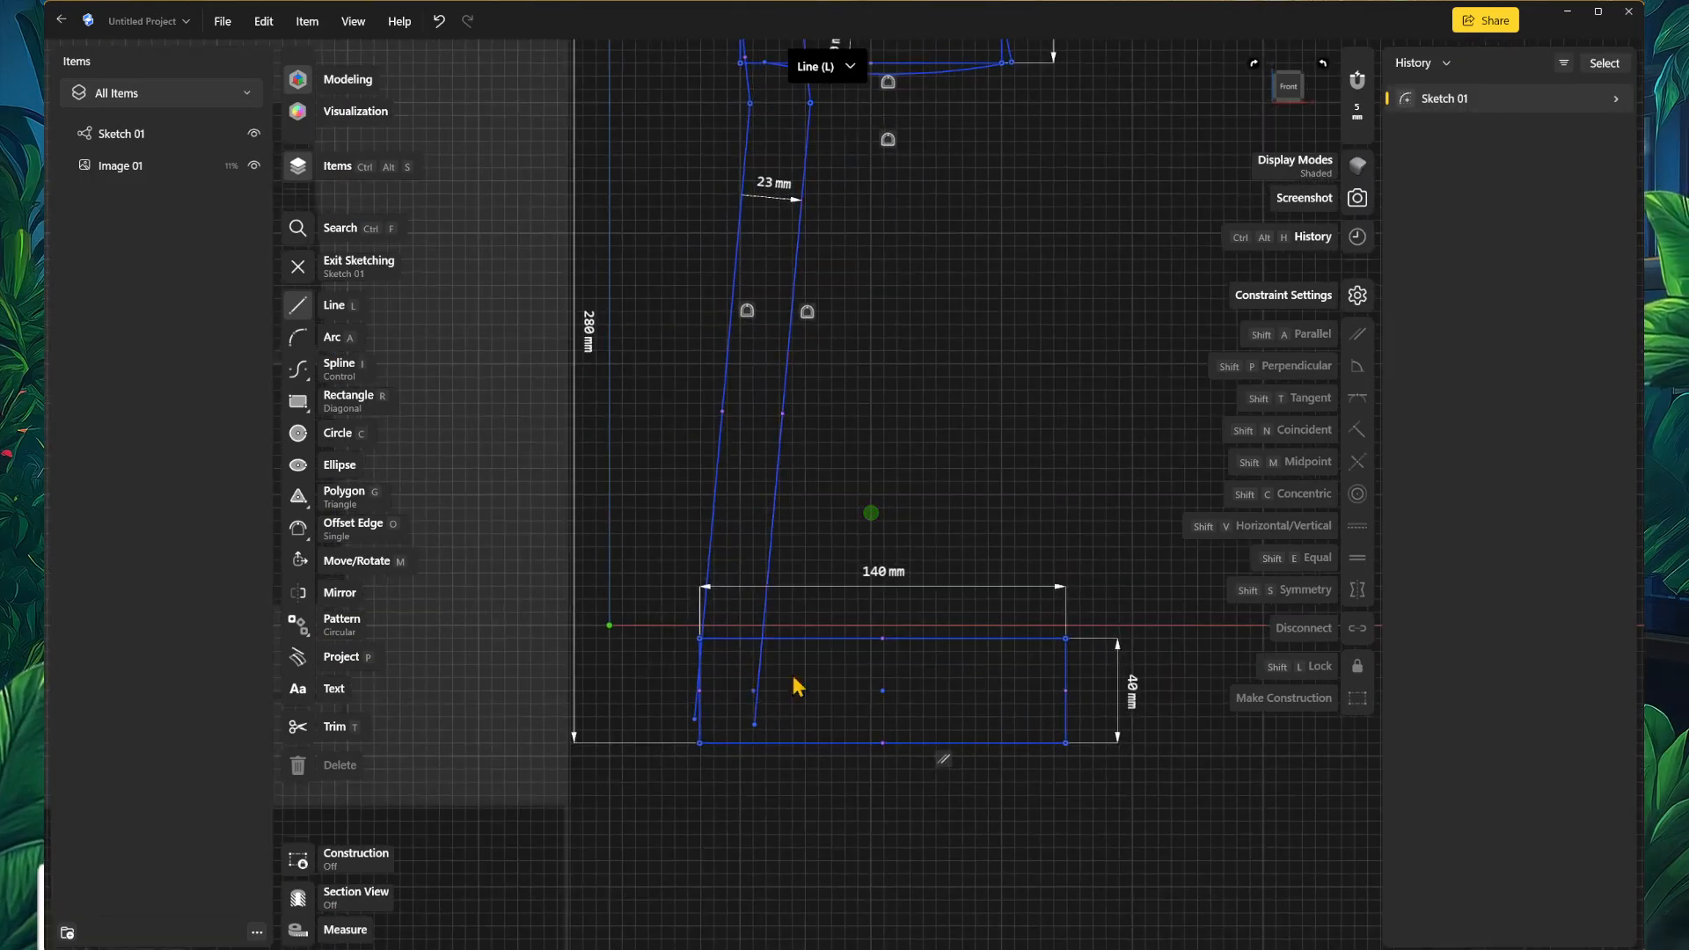
scroll(968, 400, down, 1)
mouse_move(968, 399)
middle_down()
mouse_move(923, 508)
mouse_move(947, 489)
middle_up()
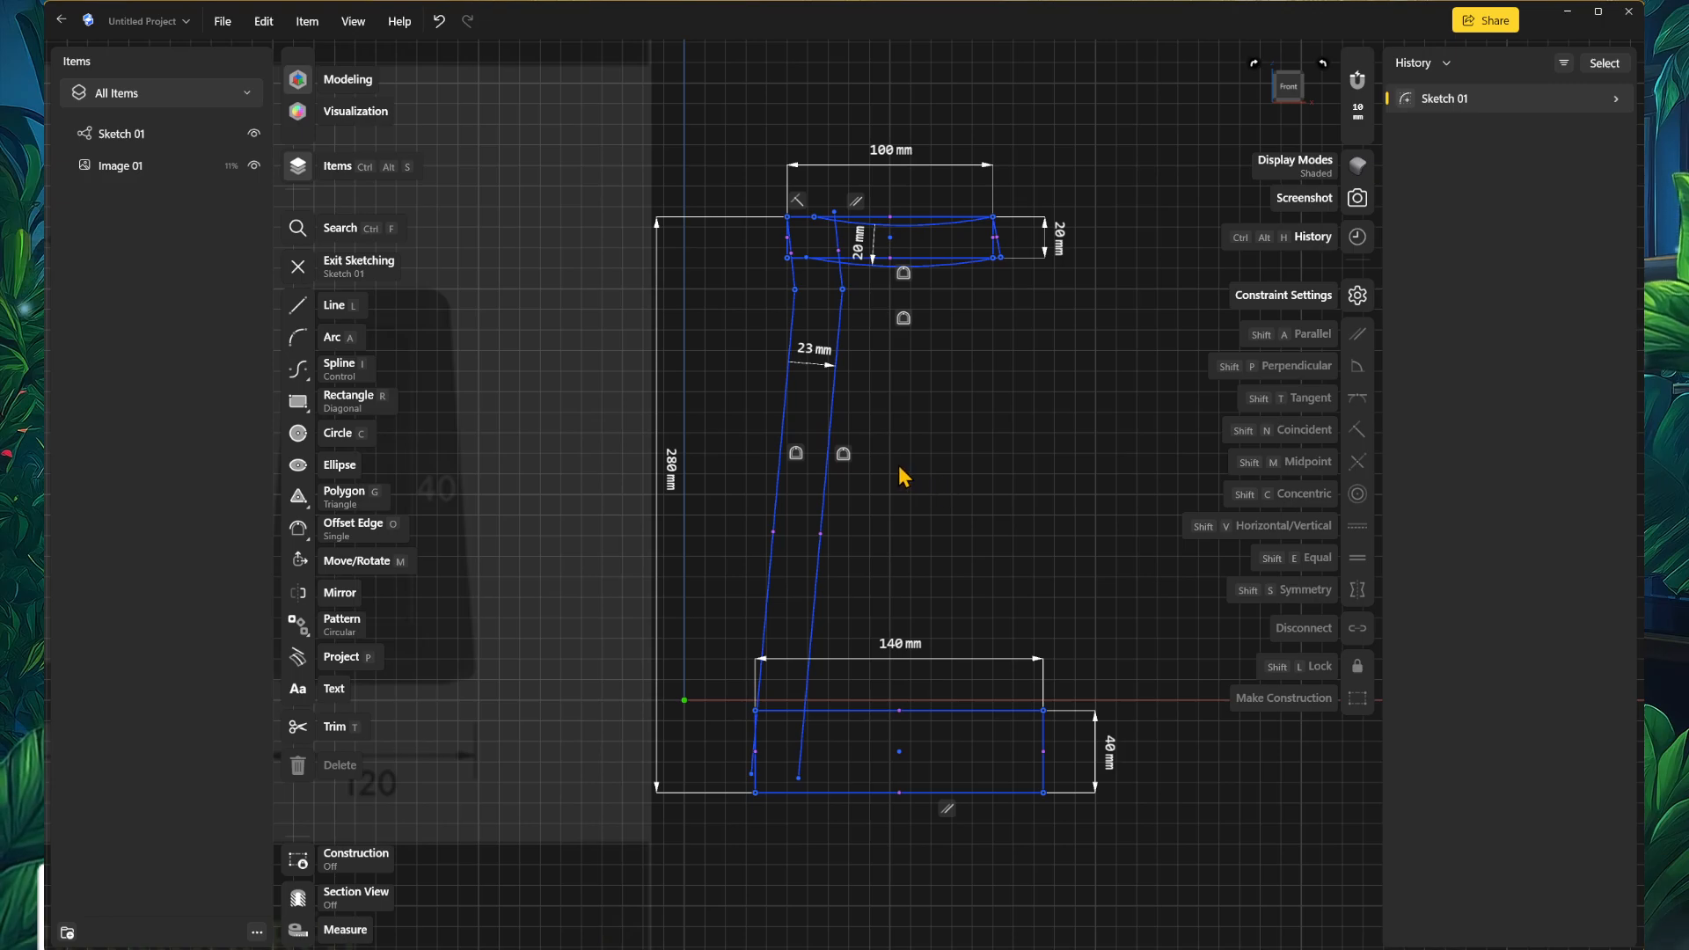
Step: Trim the upper rectangle's top edge beyond the arc's start, the post line above the arc, and the rectangle's left edge
click(300, 730)
scroll(792, 196, up, 4)
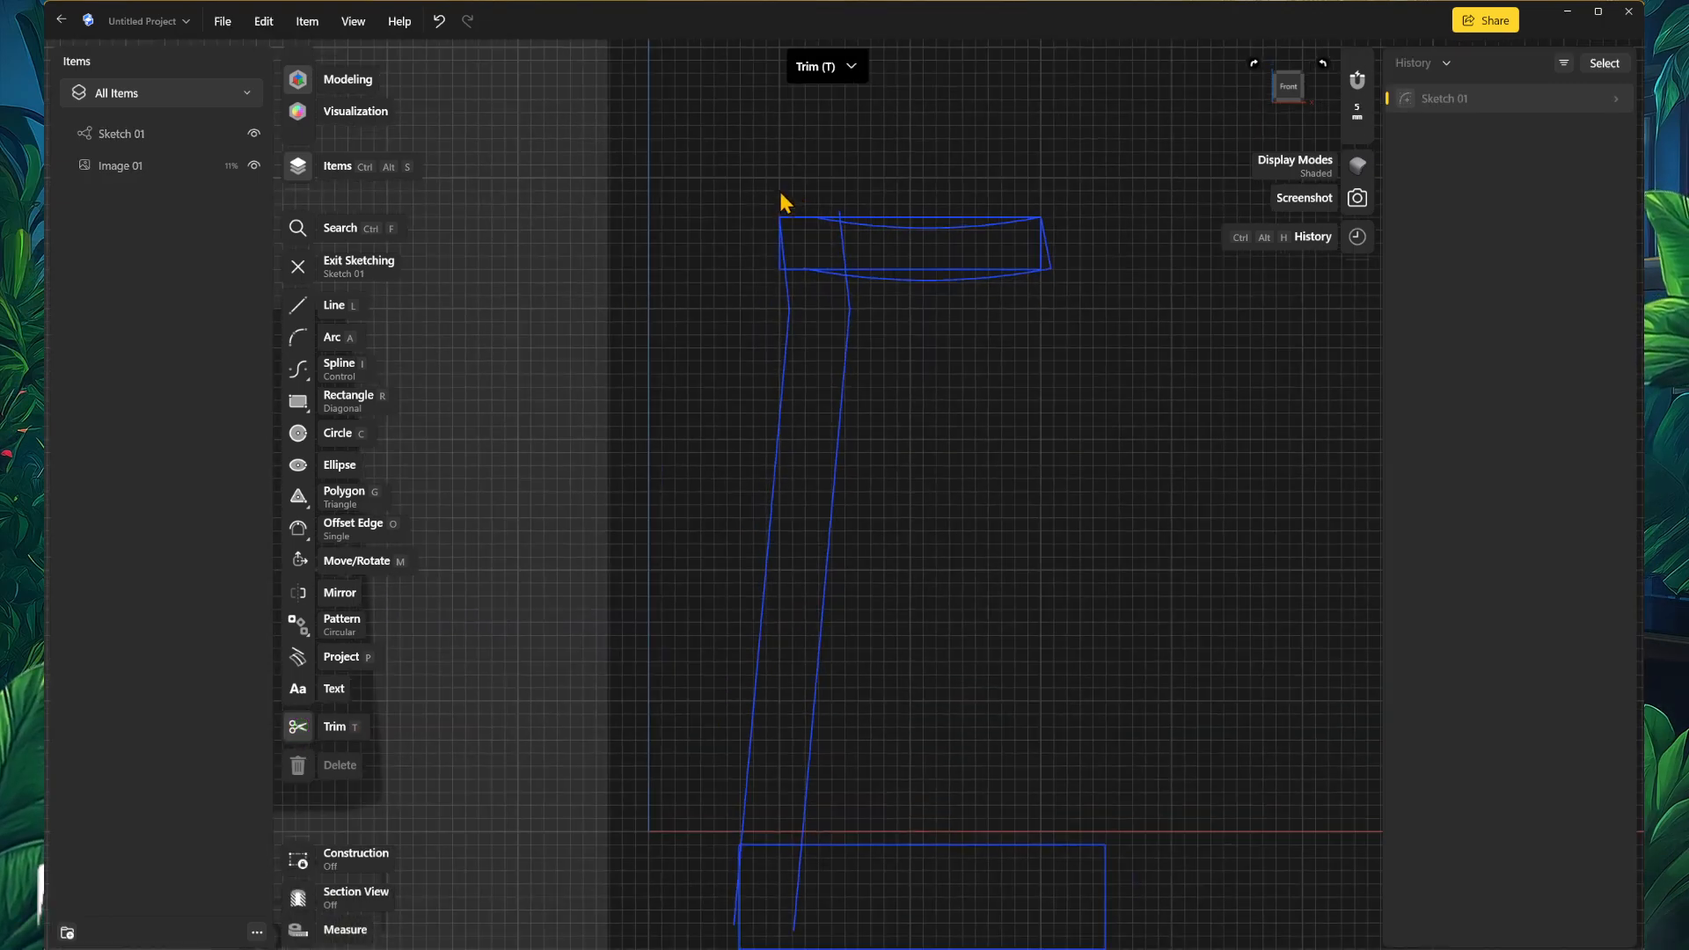
scroll(895, 218, up, 5)
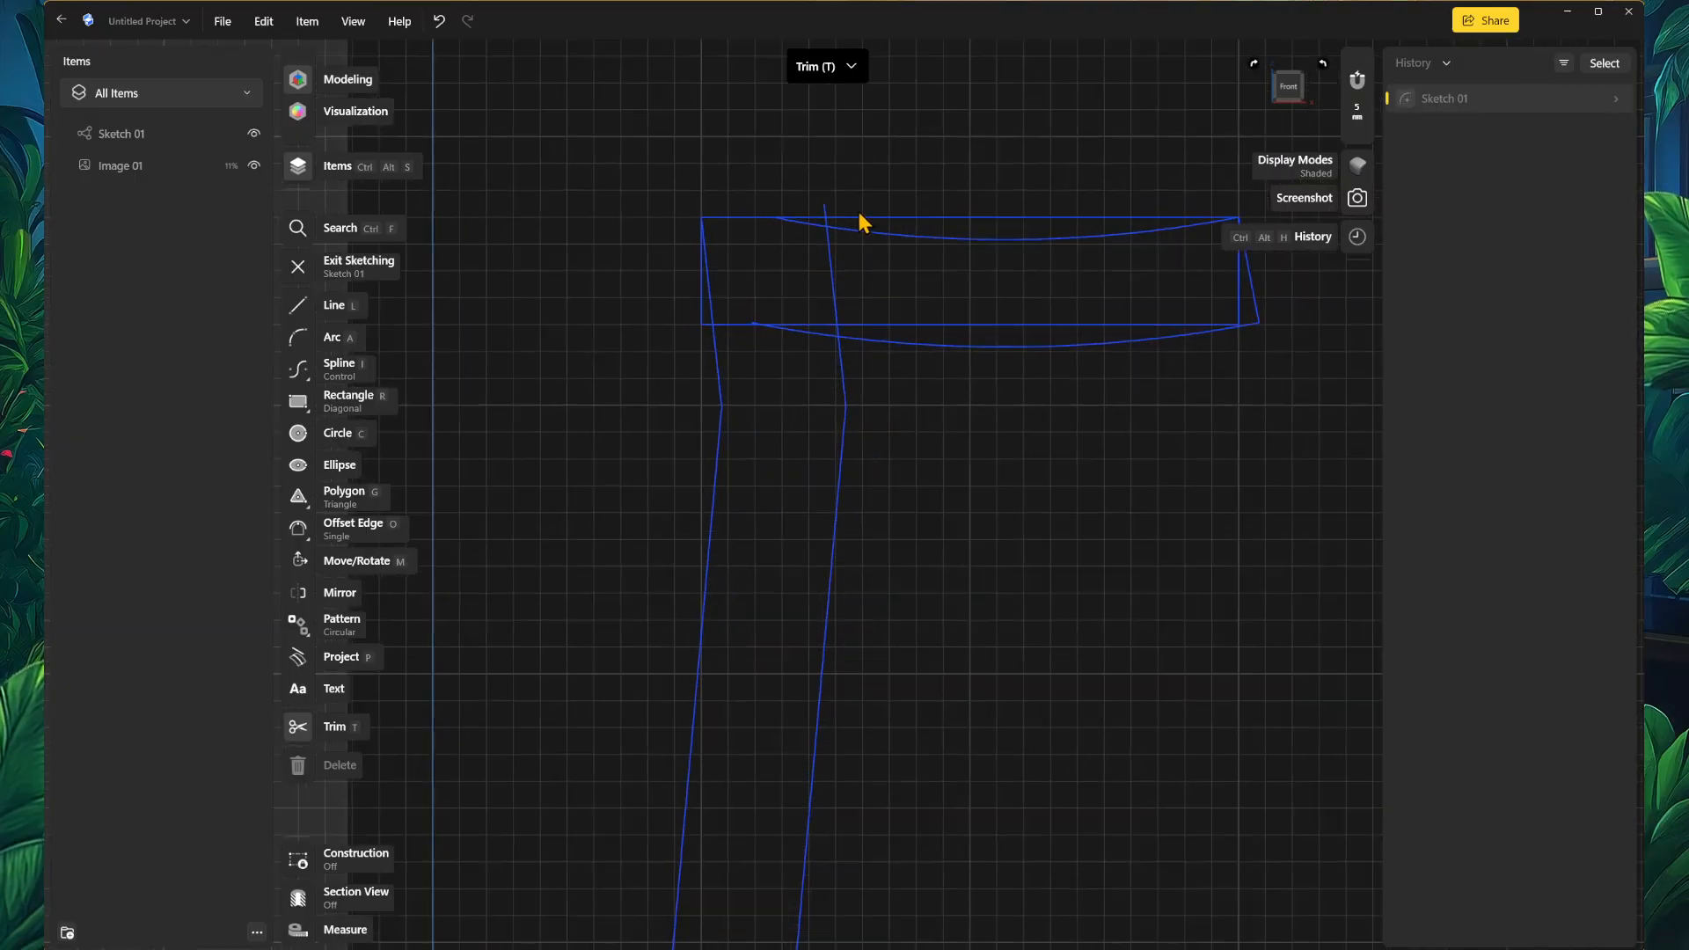
middle_drag(828, 230, 832, 362)
scroll(818, 378, up, 2)
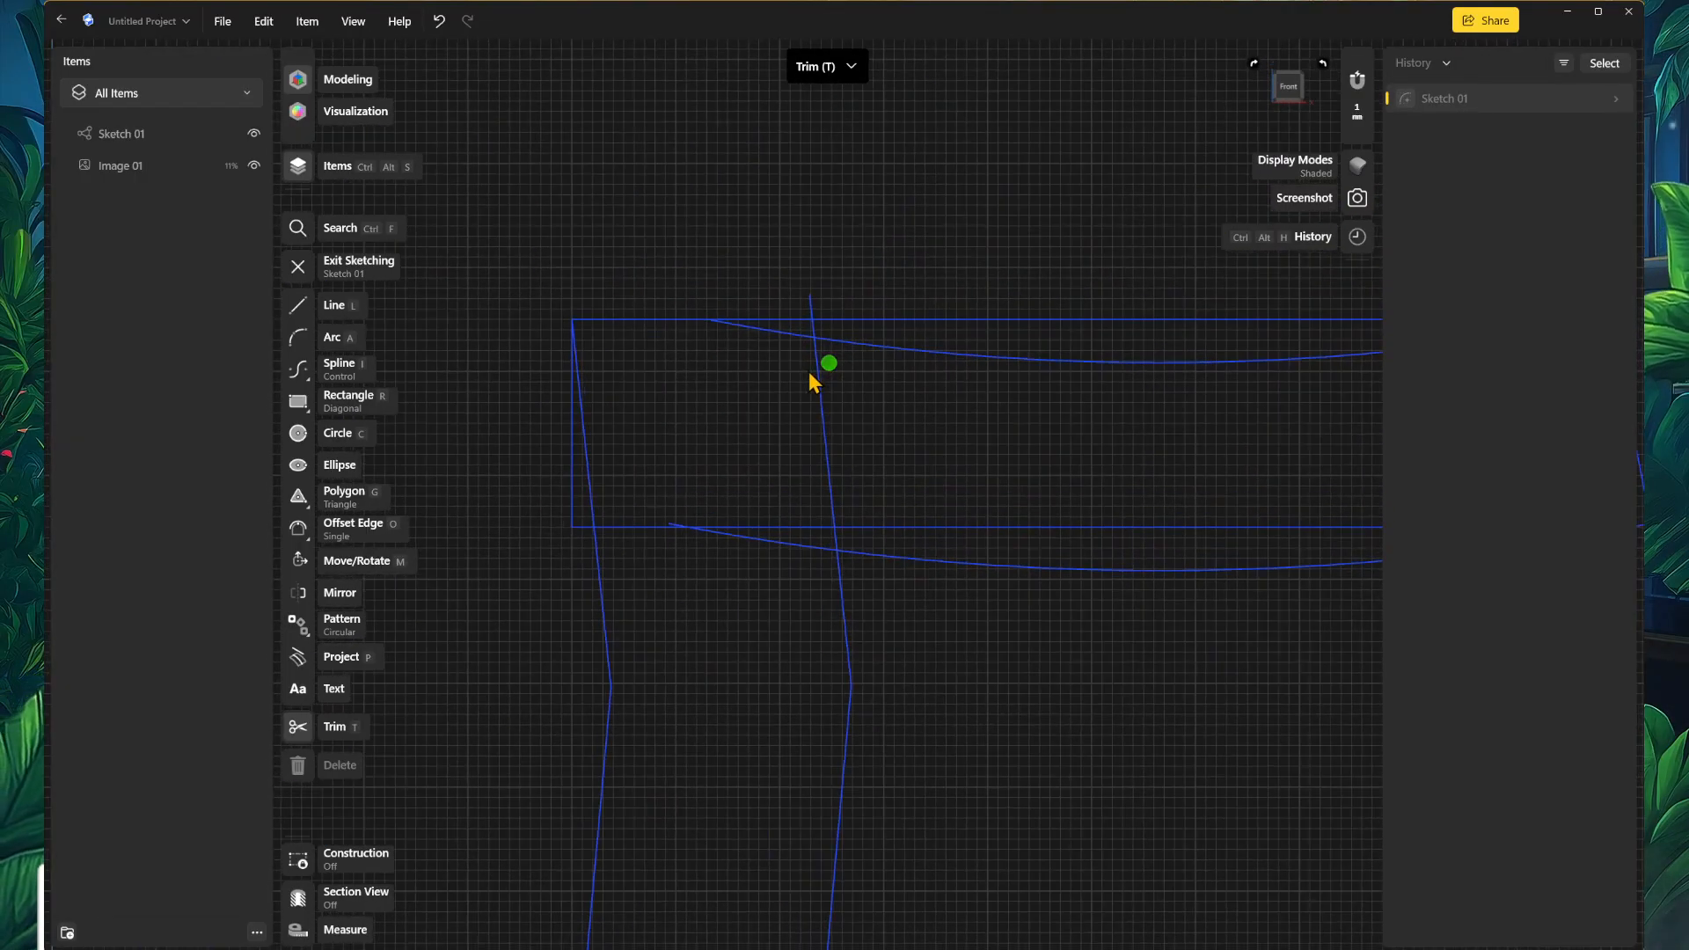
click(795, 322)
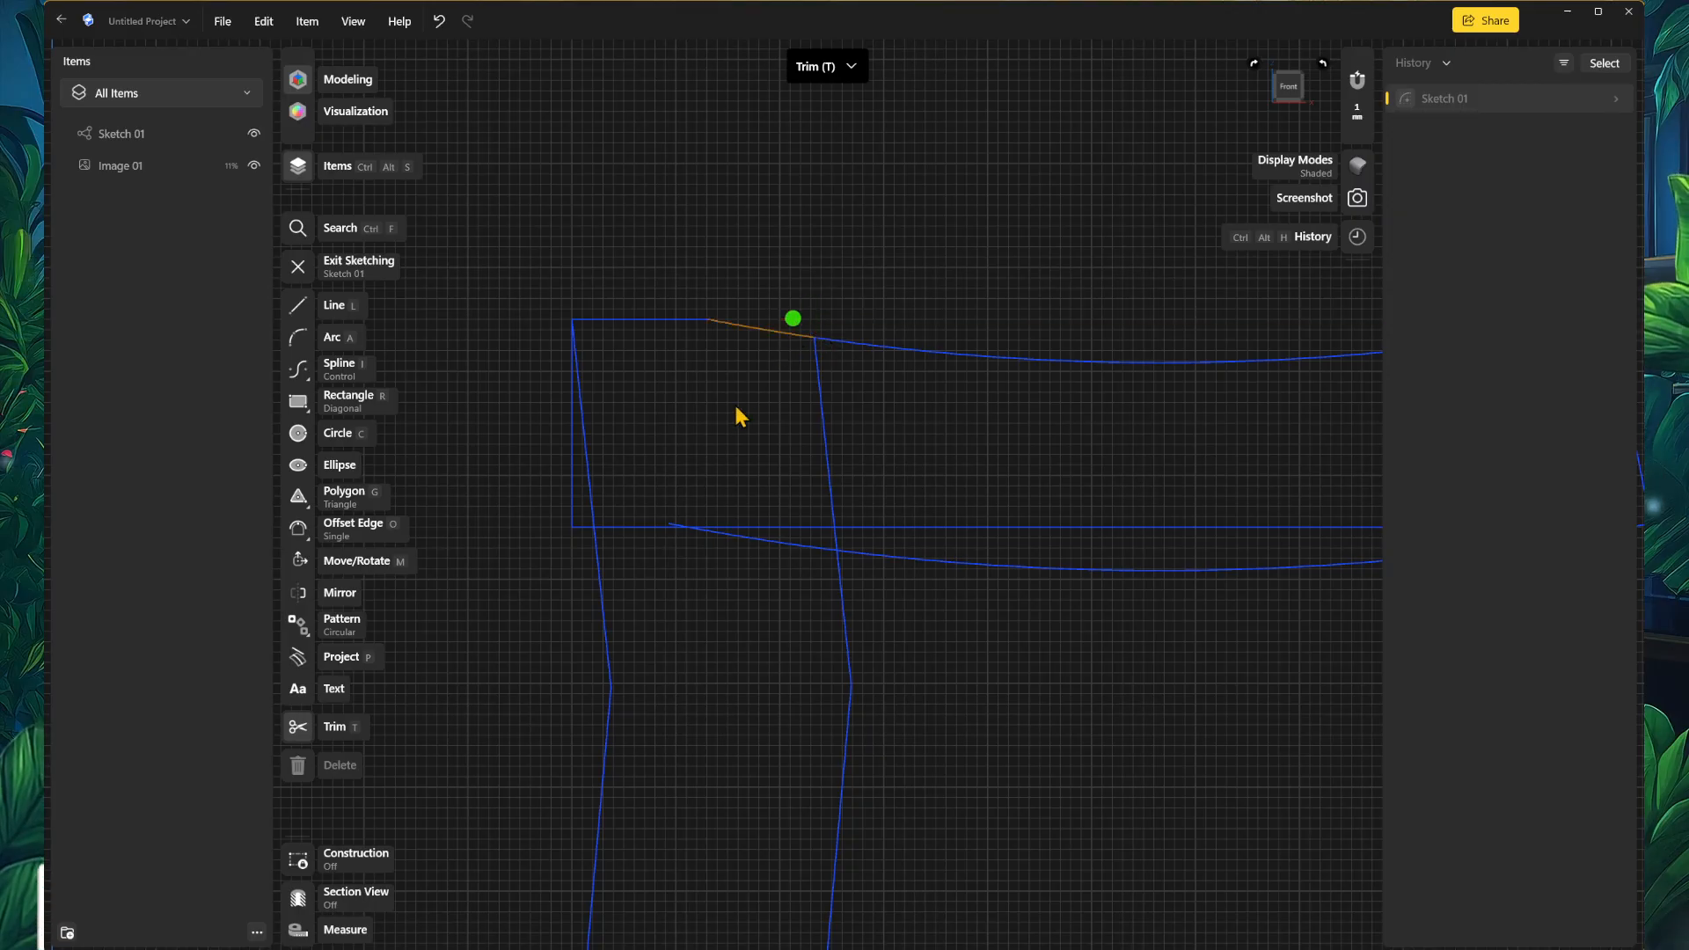
click(574, 429)
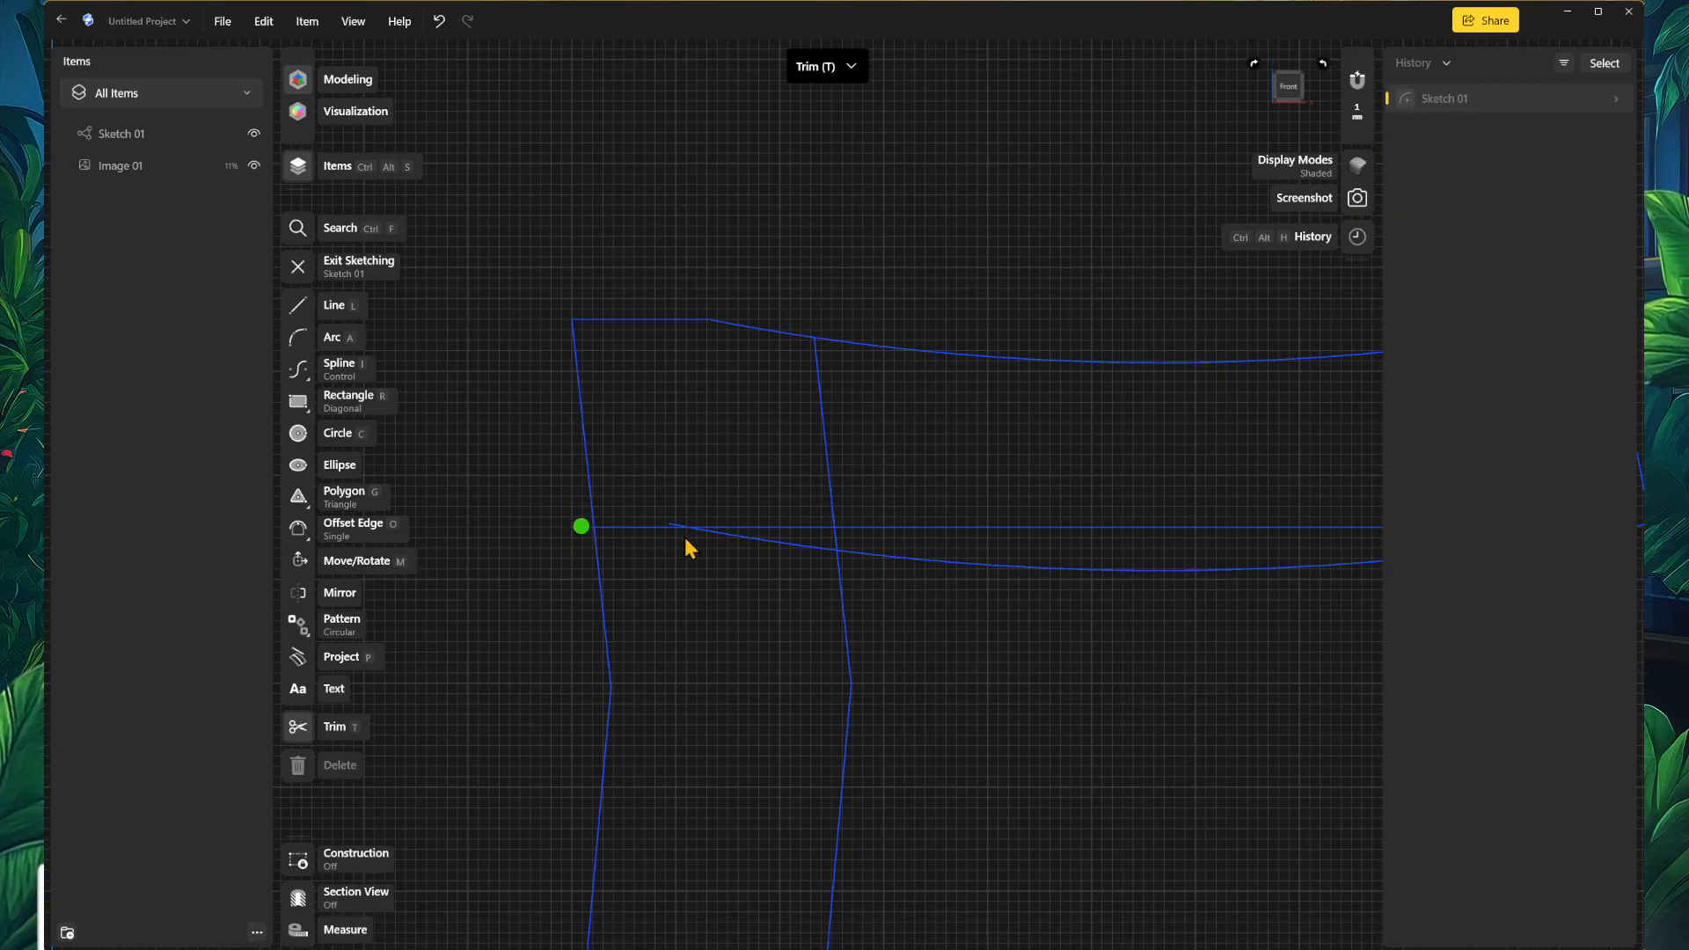
Step: Trim the lower arc inside the post, the post line inside the arm, and the upper rectangle's remaining bottom and right edges
click(714, 537)
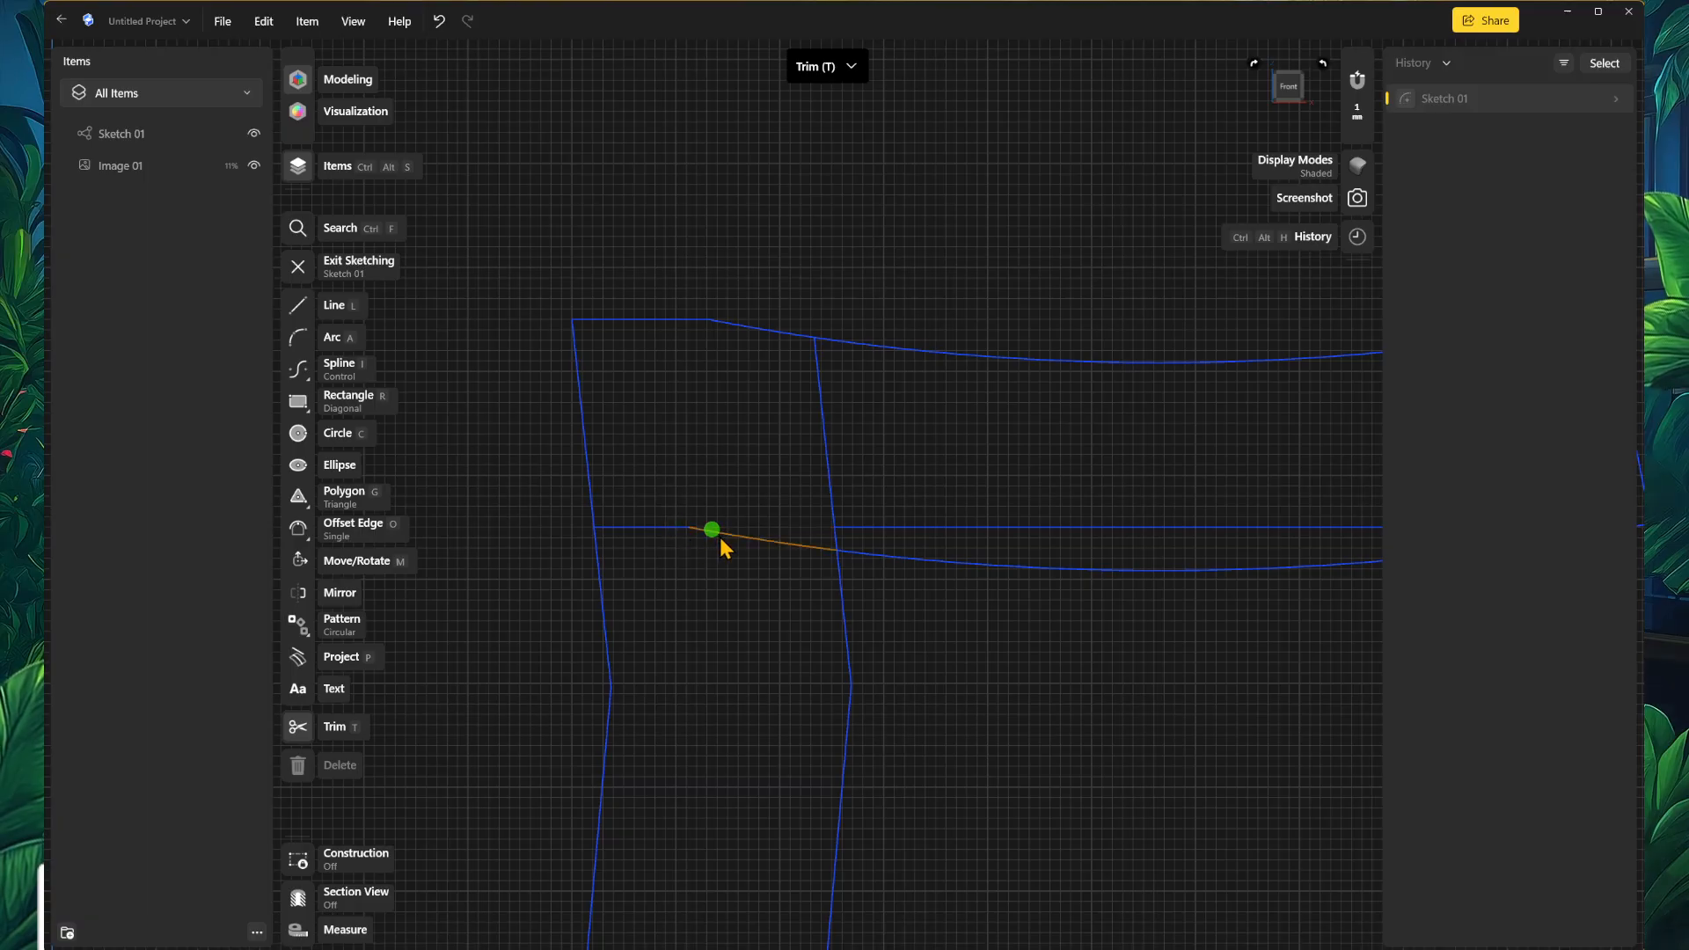
click(668, 529)
click(836, 541)
click(833, 509)
click(852, 525)
scroll(1120, 617, down, 3)
middle_drag(1190, 703, 775, 651)
scroll(1026, 543, up, 2)
click(947, 521)
Step: Examine the trimmed arm outline and the corner where it meets the top of the post
scroll(945, 599, down, 5)
middle_drag(768, 683, 979, 627)
scroll(882, 601, up, 1)
scroll(881, 604, up, 1)
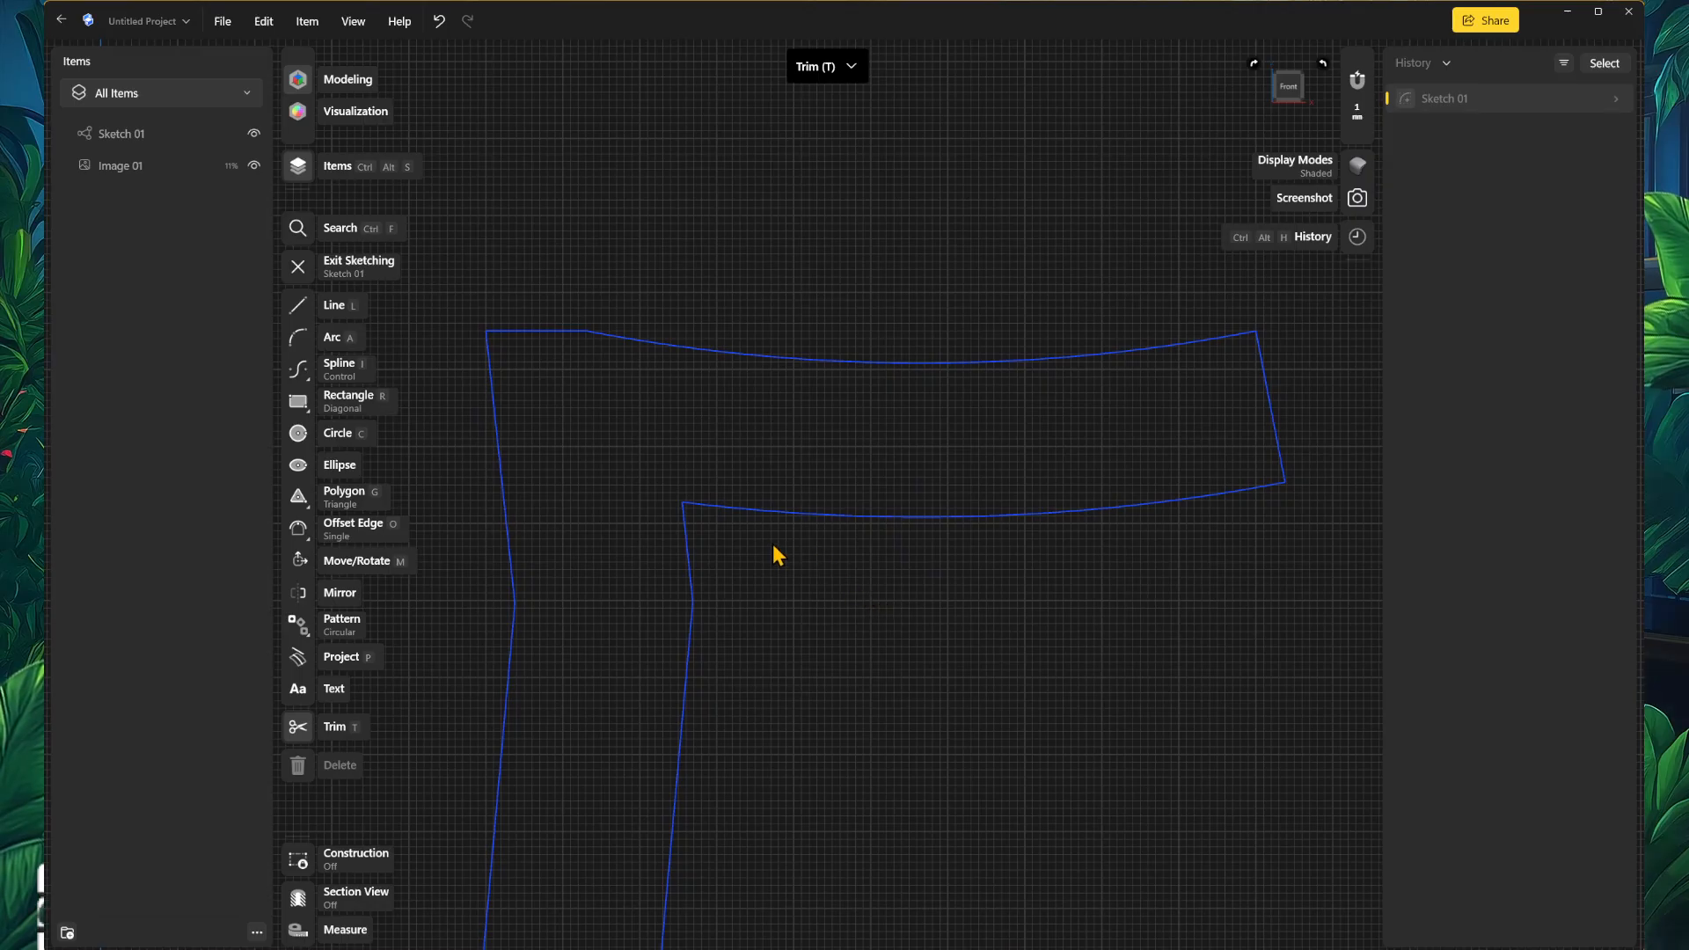
middle_drag(717, 576, 762, 649)
scroll(860, 550, up, 2)
middle_drag(848, 479, 702, 620)
scroll(701, 618, up, 5)
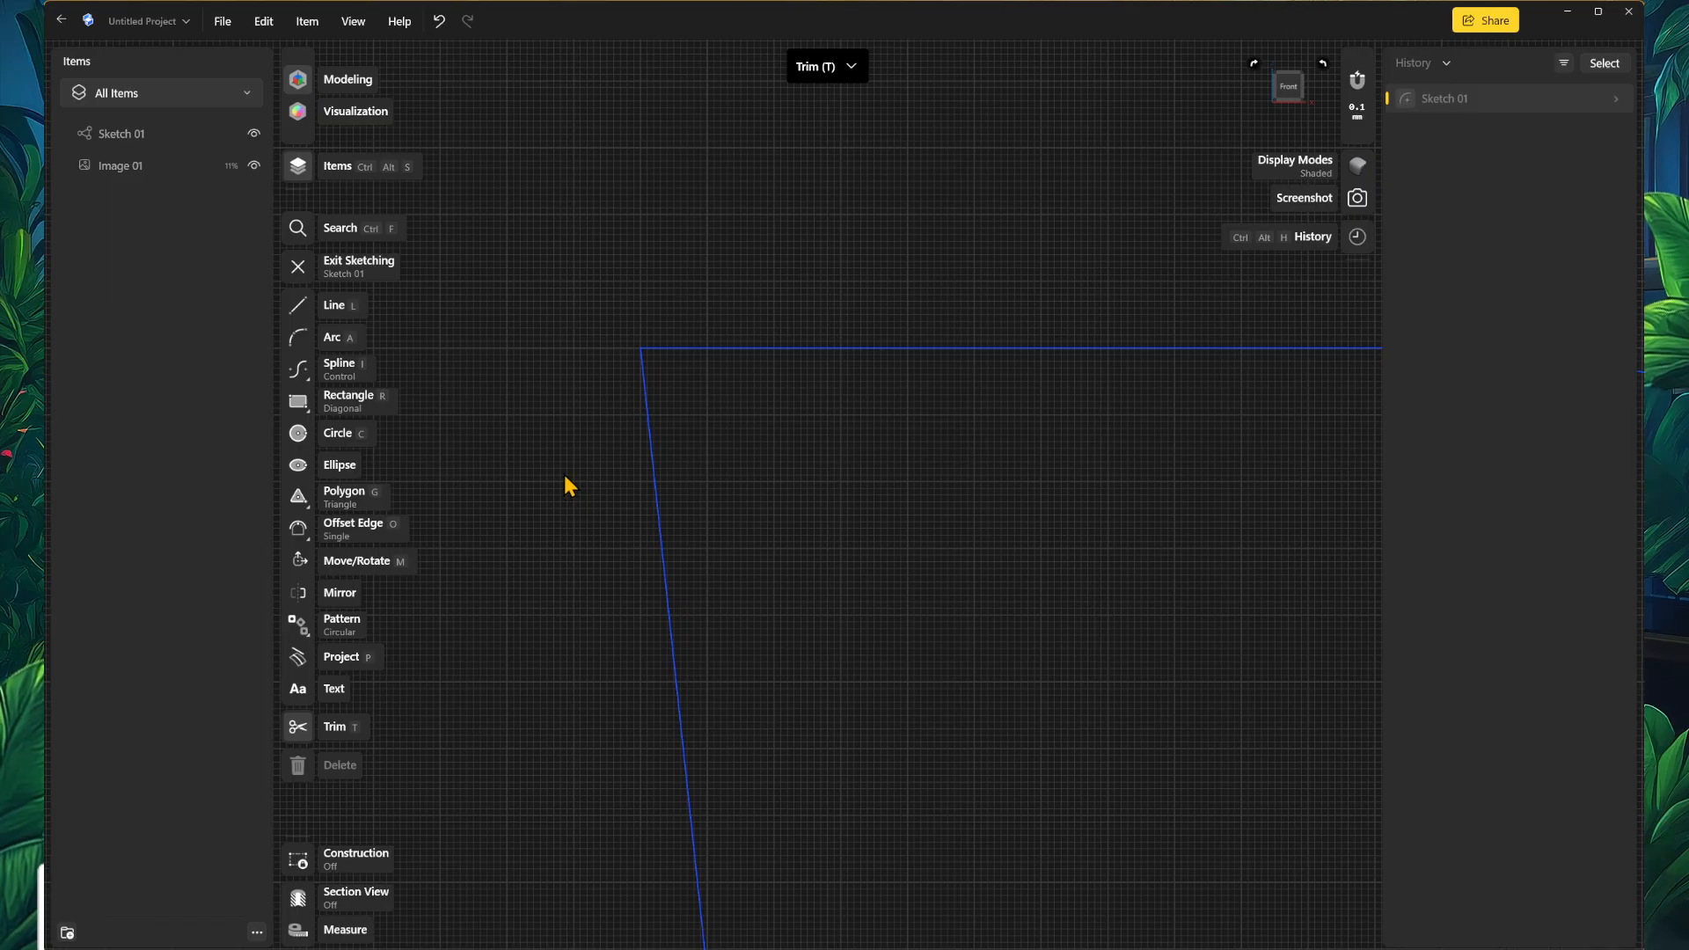
Step: Trim the post lines extending into the base and the base's top edge between the two post lines
scroll(967, 563, down, 3)
scroll(1100, 616, down, 2)
middle_drag(1141, 709, 969, 554)
scroll(1183, 620, down, 4)
middle_drag(1228, 679, 1021, 493)
scroll(1131, 600, down, 3)
scroll(1181, 765, down, 2)
middle_drag(1231, 826, 938, 359)
scroll(1069, 585, down, 3)
scroll(1080, 605, down, 2)
middle_drag(998, 713, 1090, 325)
mouse_move(888, 686)
middle_down()
mouse_move(1022, 366)
mouse_move(1029, 249)
middle_up()
mouse_move(975, 699)
middle_down()
mouse_move(972, 554)
mouse_move(934, 625)
middle_up()
scroll(851, 519, up, 1)
scroll(867, 545, up, 1)
click(869, 554)
click(719, 514)
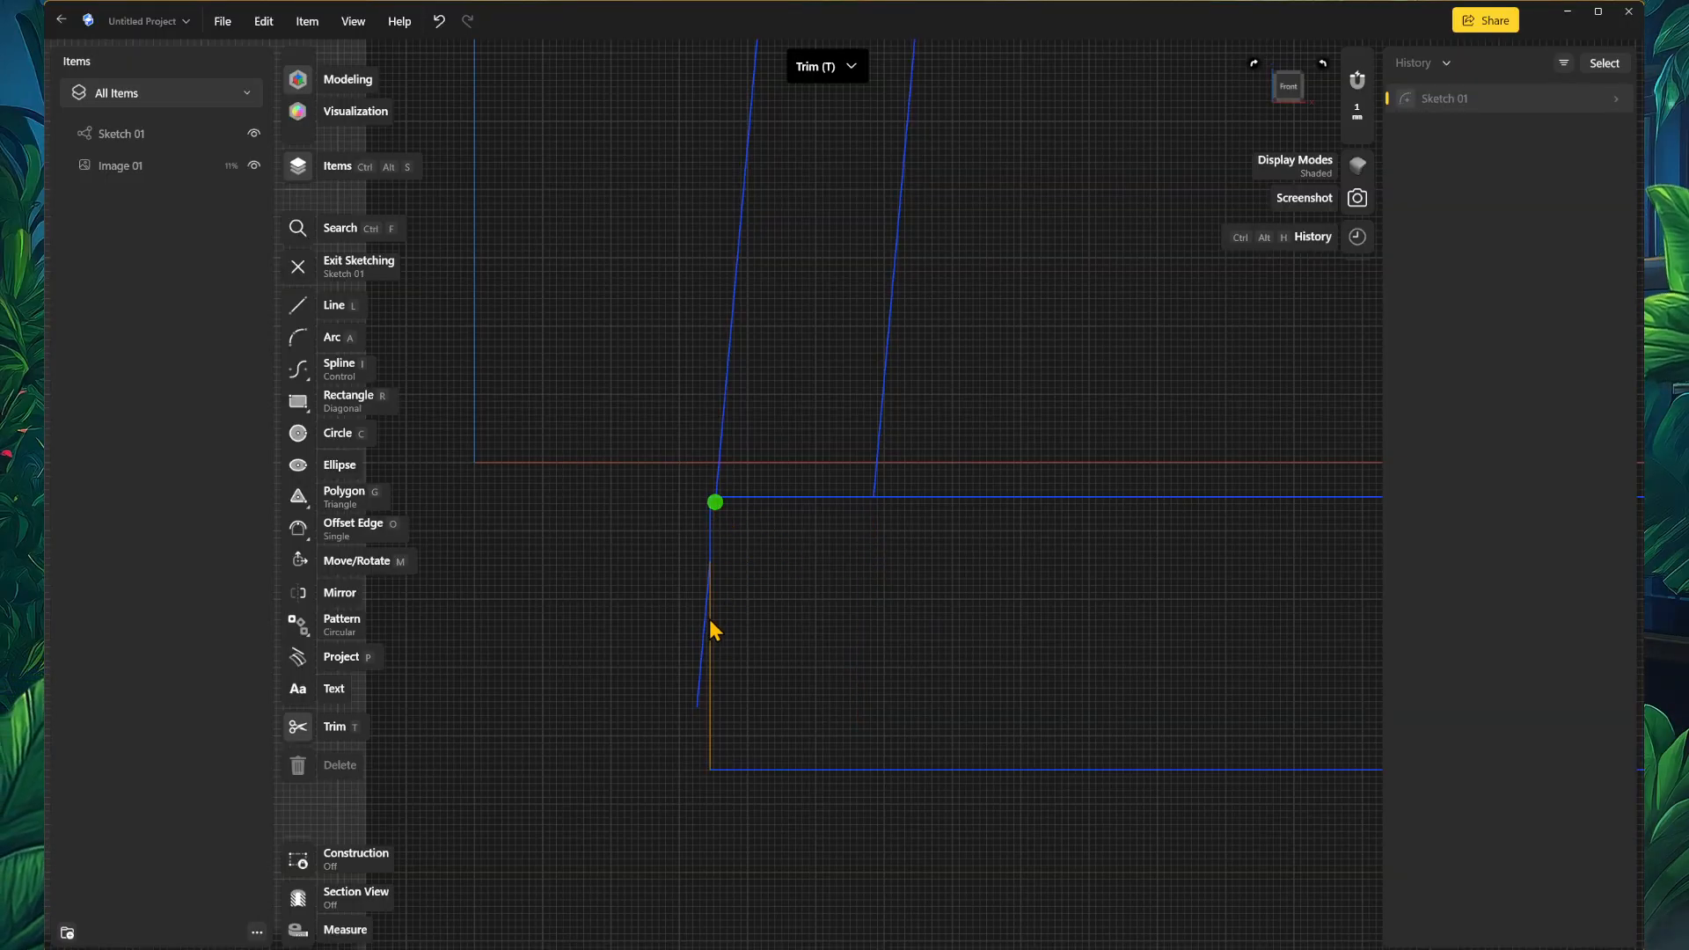
scroll(901, 556, down, 1)
click(826, 499)
Step: Draw a vertical line from the lower end of the post's left edge to just above the base's bottom edge
scroll(767, 532, up, 1)
scroll(770, 510, up, 3)
scroll(836, 576, down, 1)
middle_drag(842, 578, 826, 416)
click(307, 301)
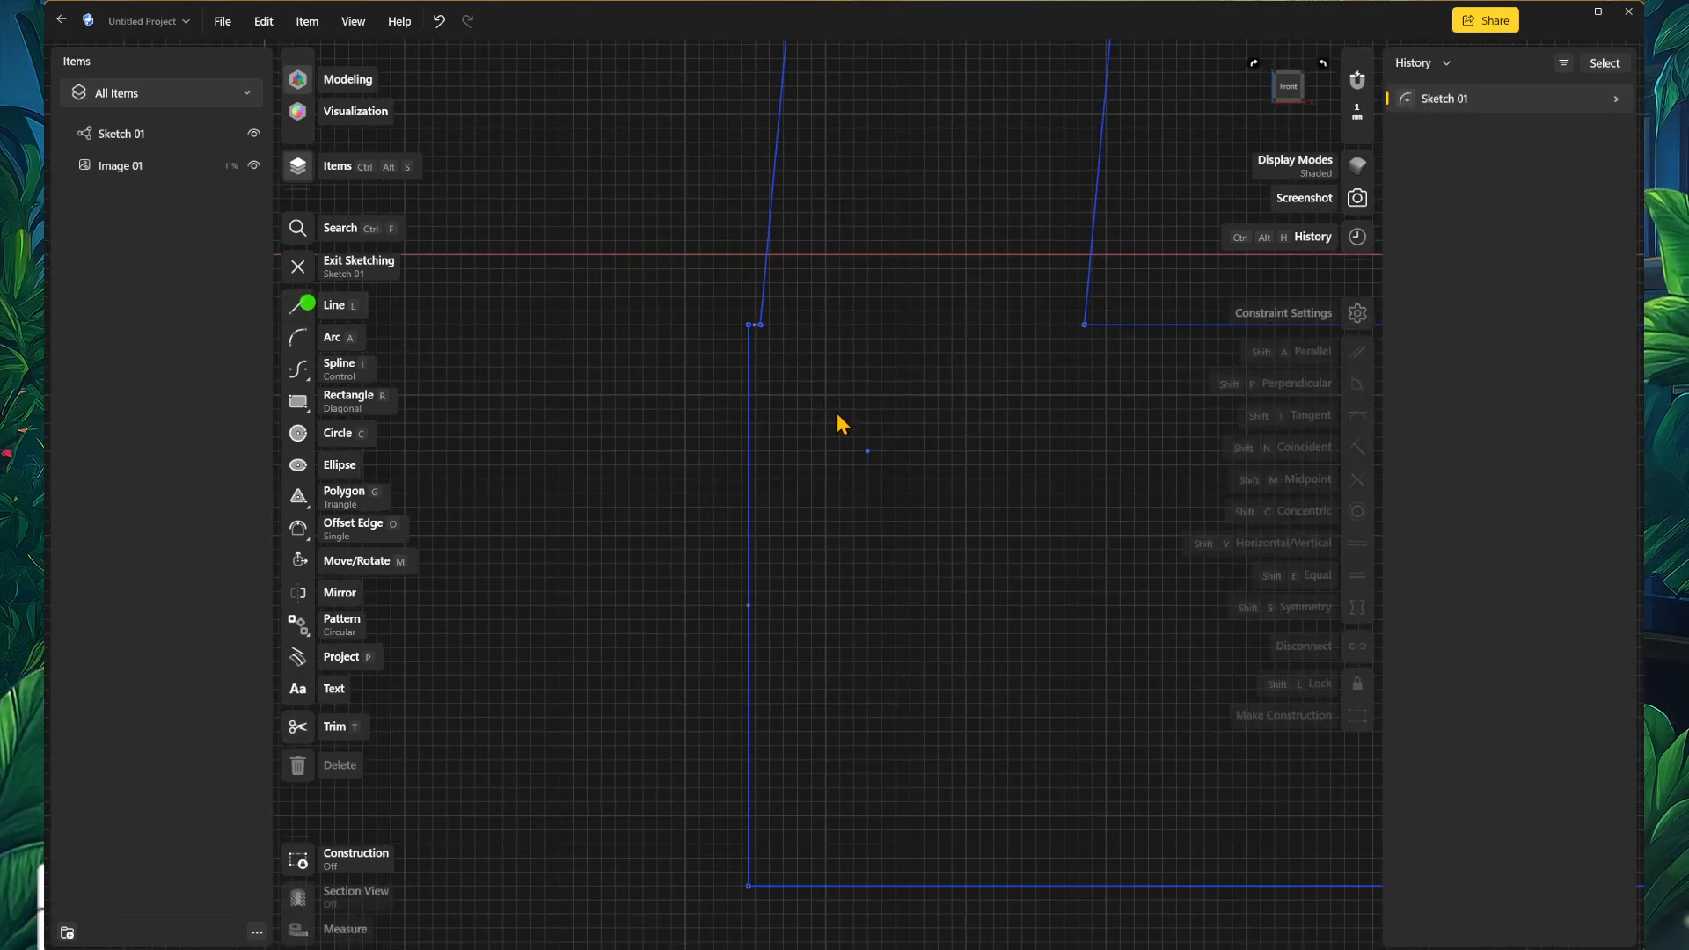
click(760, 326)
click(759, 877)
key(Escape)
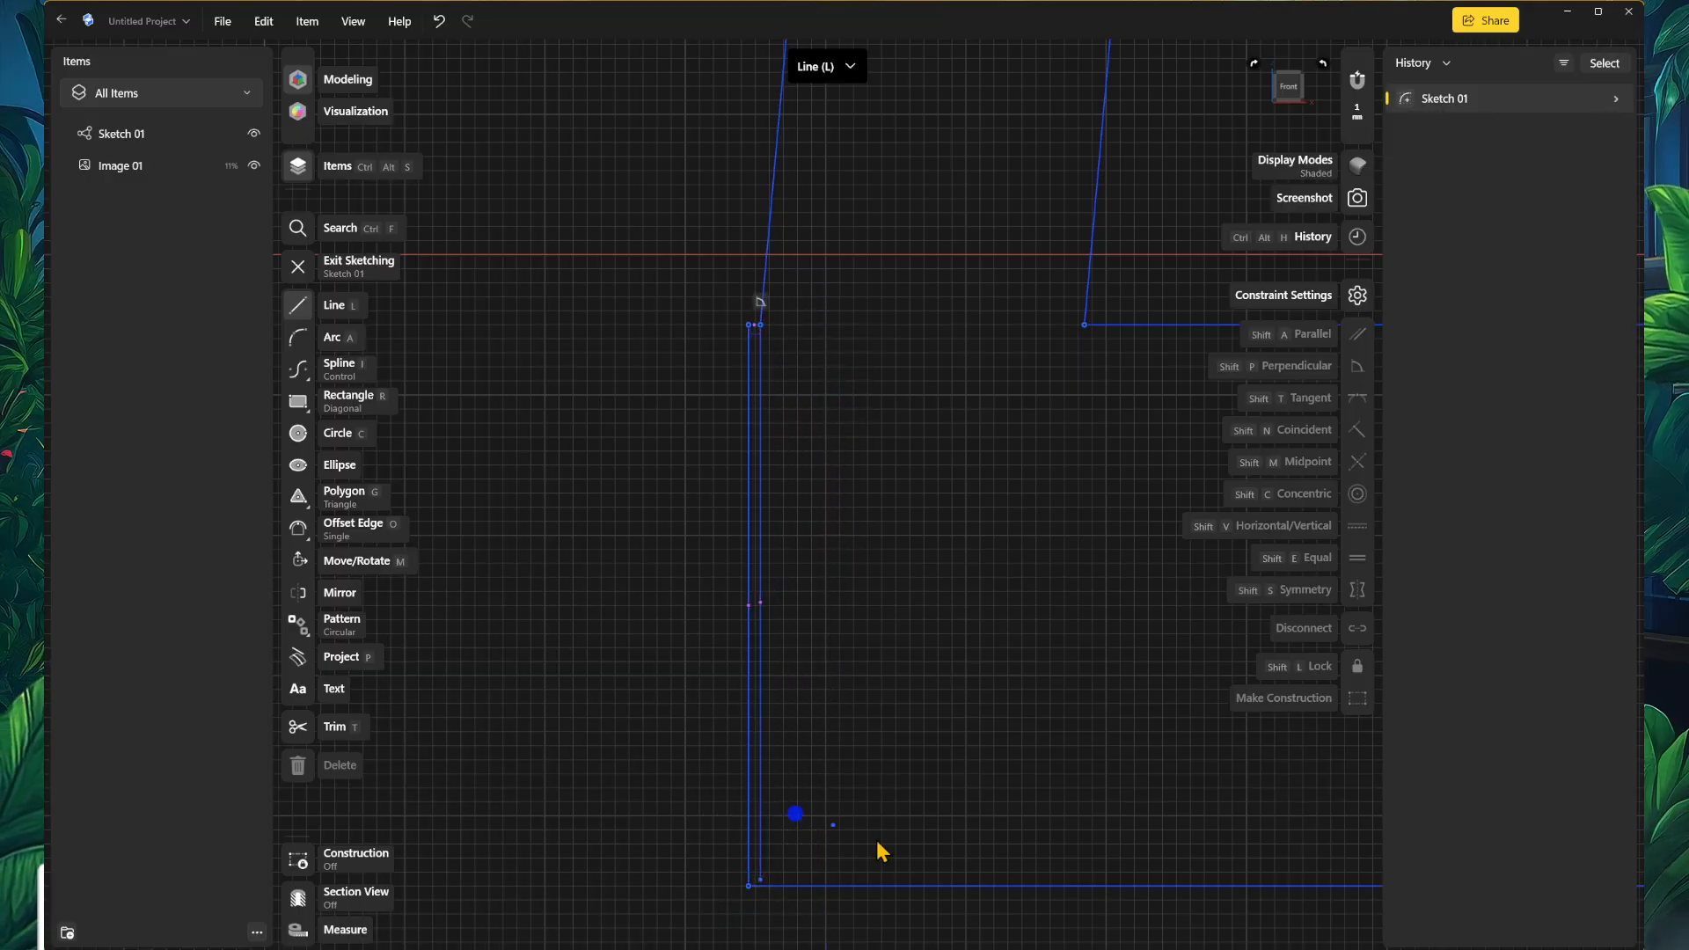
key(Escape)
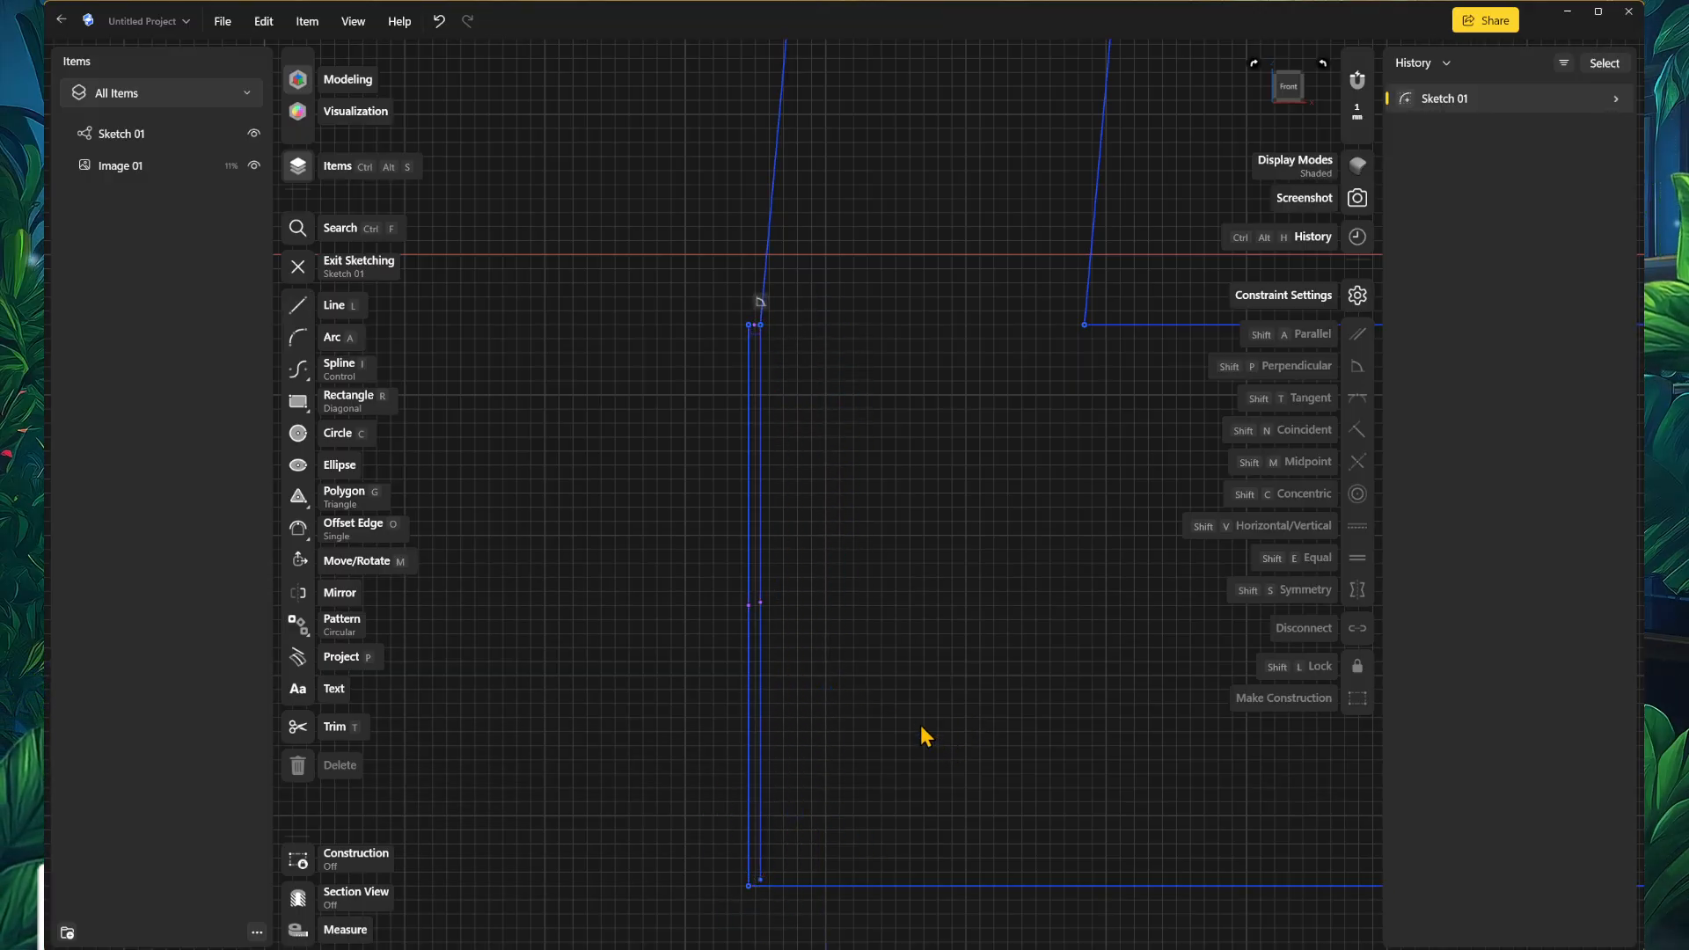
Step: Move the new line's lower endpoint onto the base's bottom-left corner
scroll(819, 766, up, 5)
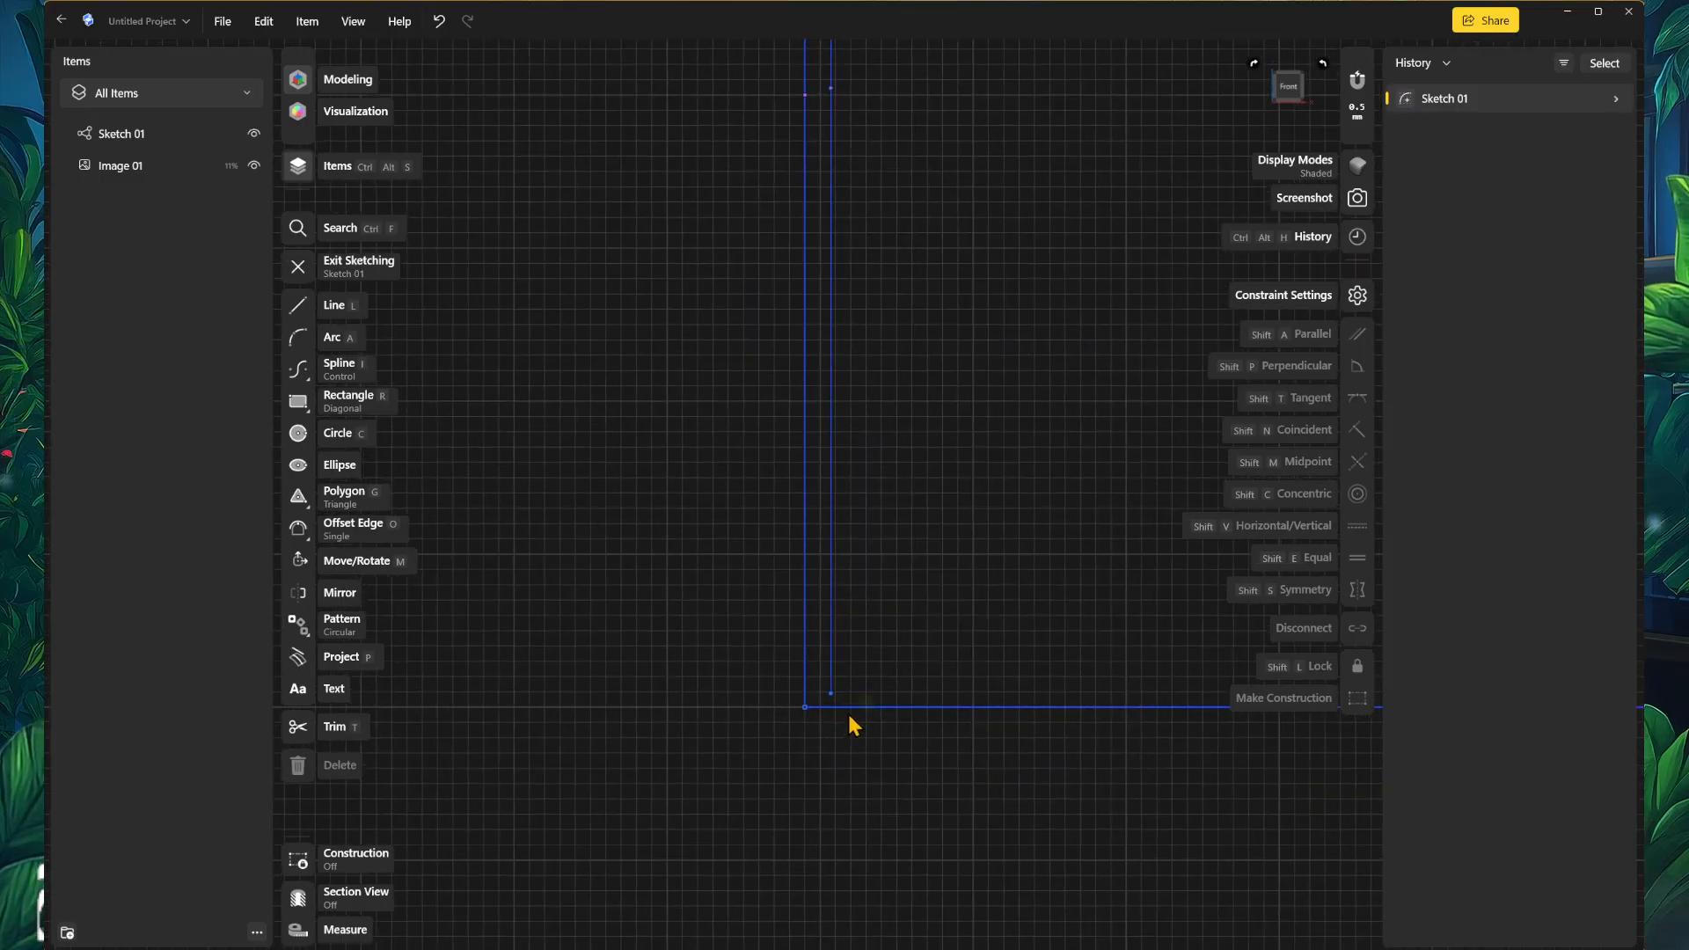
scroll(827, 709, up, 1)
drag(832, 693, 790, 712)
Step: Trim the base's original left edge and the short leftover piece of its top edge beside the post
scroll(879, 706, down, 1)
key(t)
click(811, 224)
scroll(830, 267, down, 1)
scroll(1091, 598, down, 3)
middle_drag(1183, 396, 851, 750)
scroll(596, 503, up, 3)
scroll(596, 504, up, 1)
click(576, 484)
Step: Check the closed stand profile, exit the sketch and view it in 3D
scroll(969, 510, down, 2)
scroll(1196, 677, down, 5)
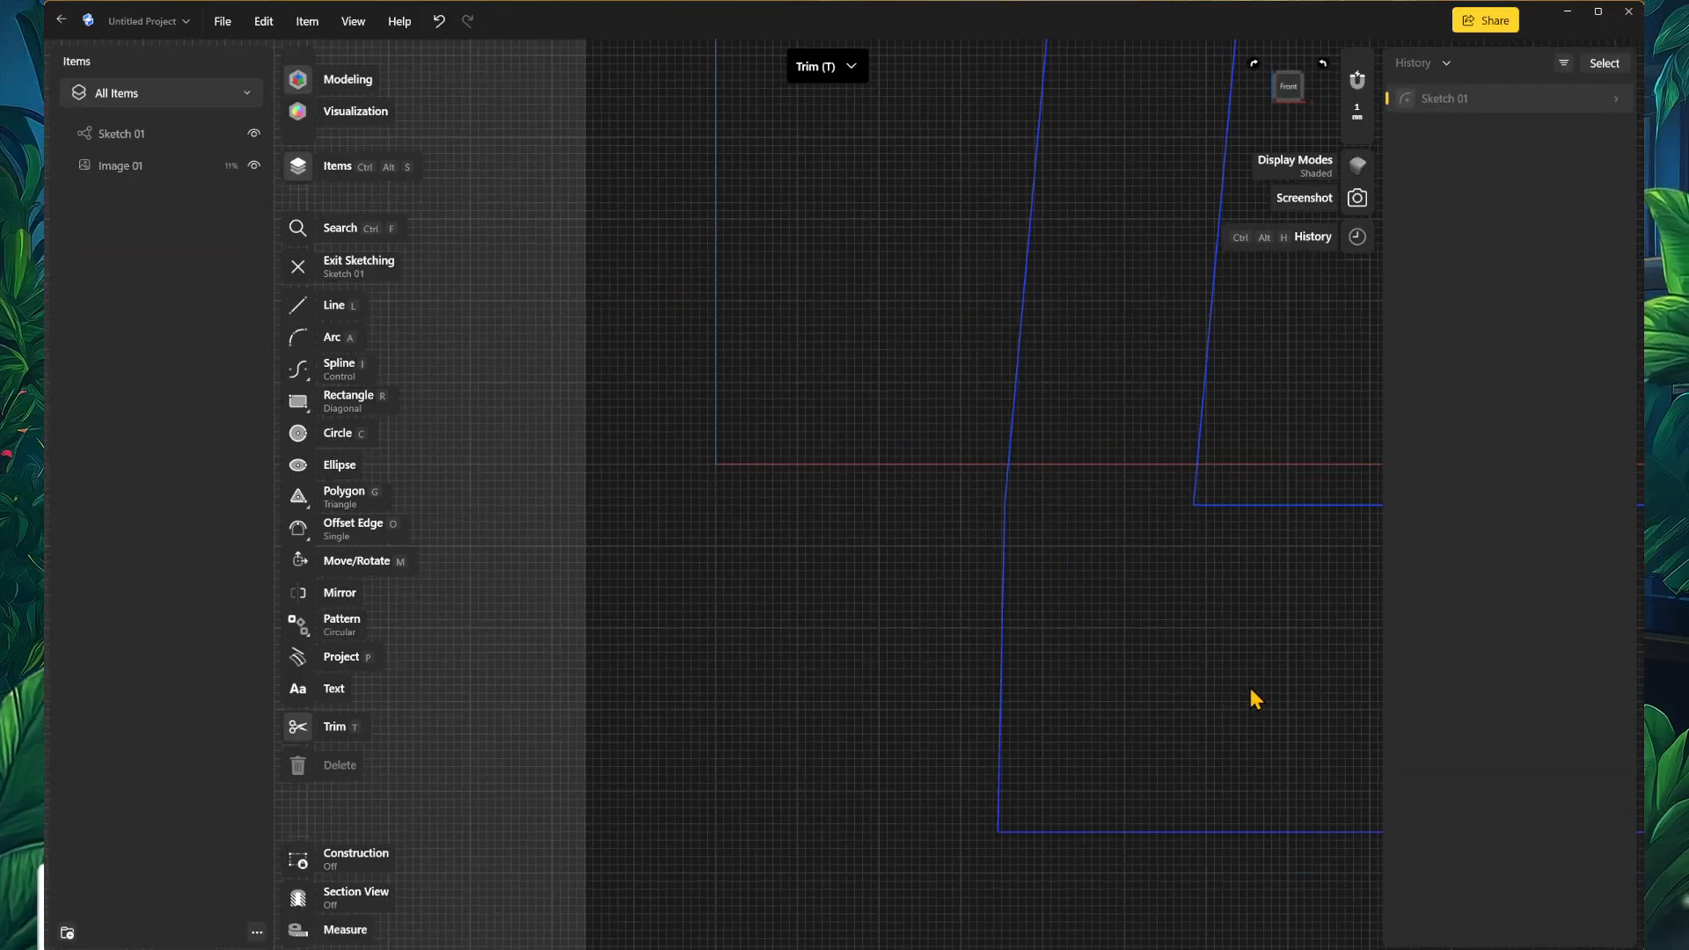
scroll(1196, 677, down, 3)
mouse_move(1219, 697)
middle_down()
mouse_move(864, 717)
mouse_move(959, 671)
middle_up()
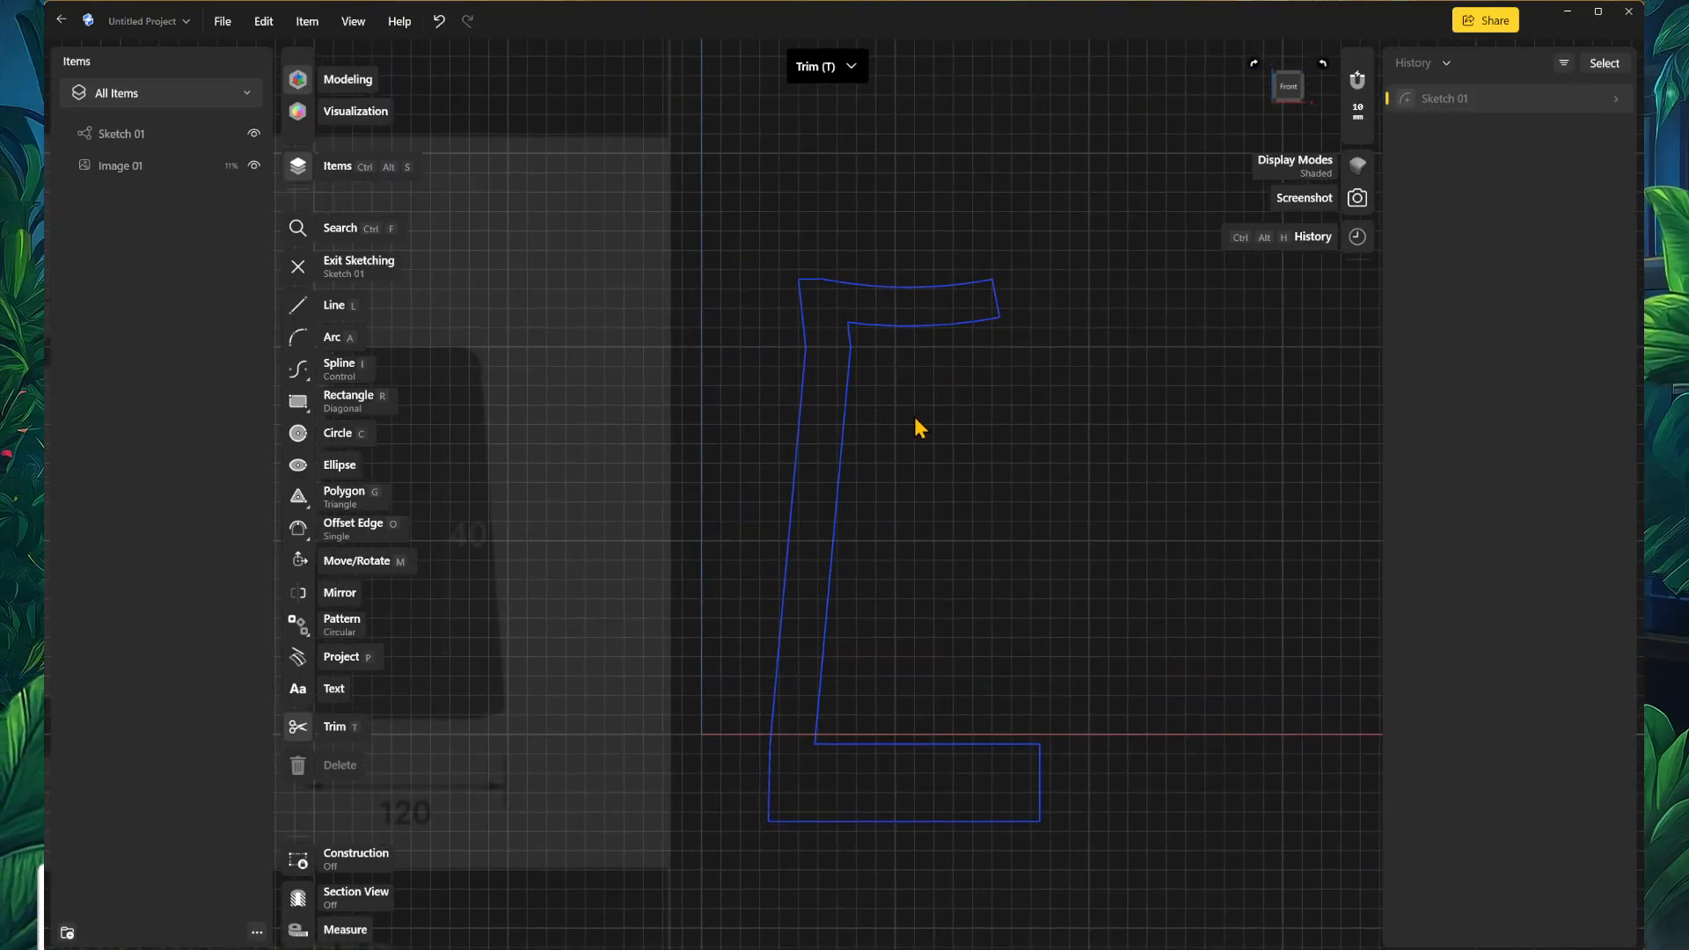
scroll(862, 342, up, 1)
scroll(853, 343, down, 1)
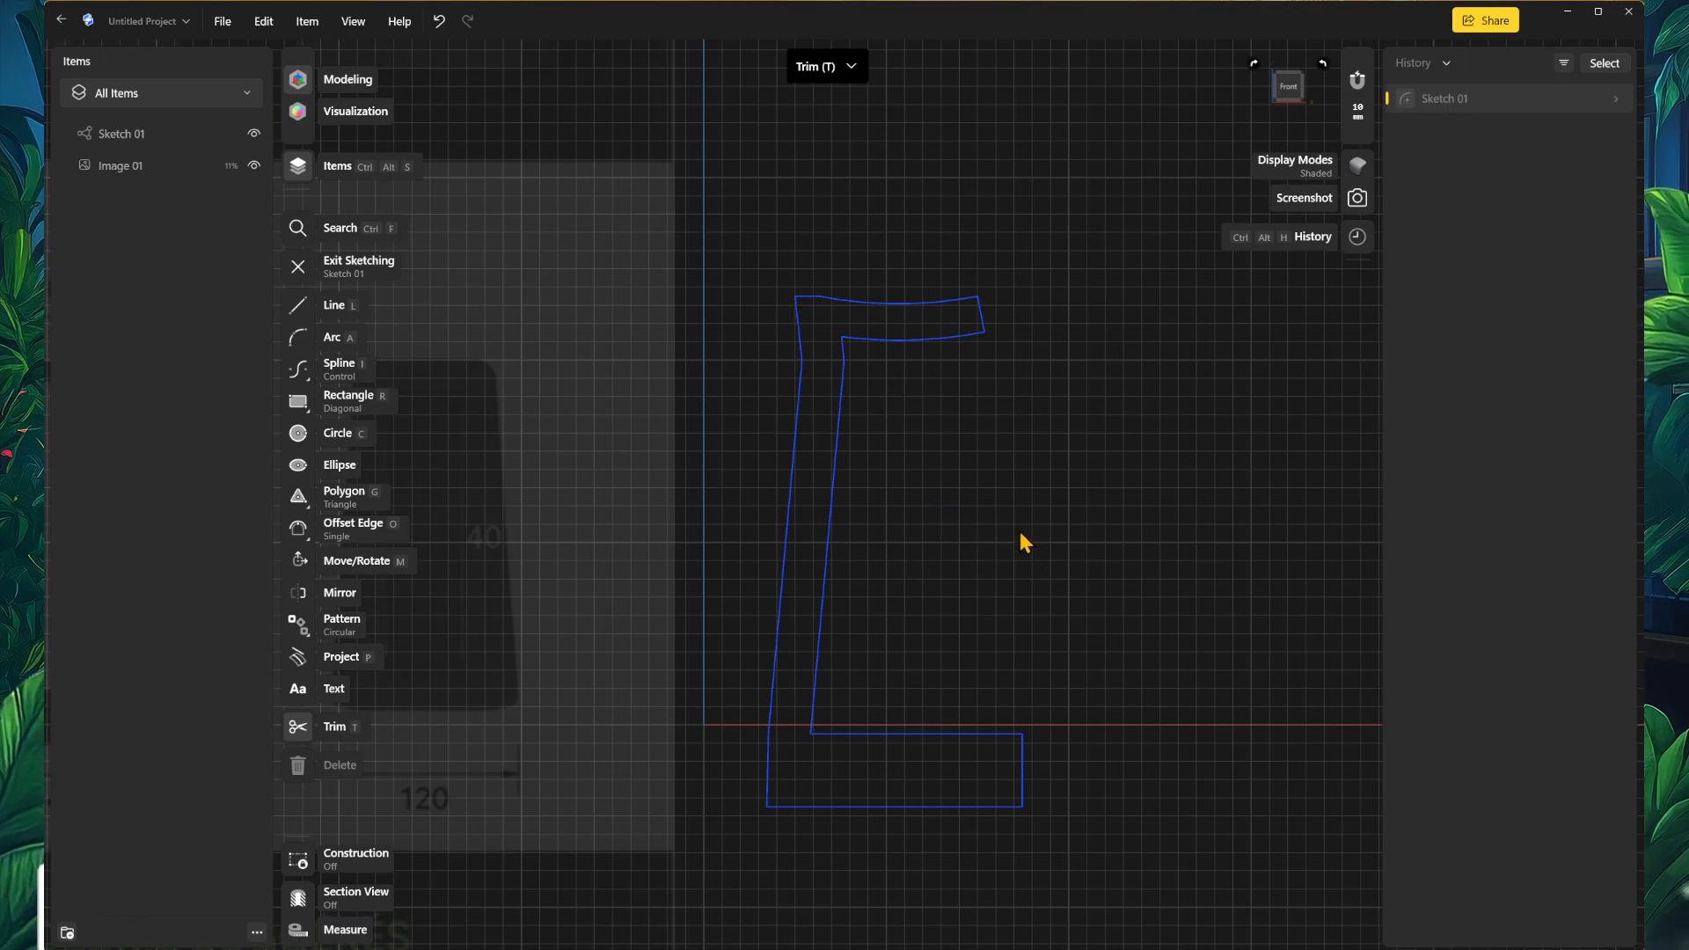
key(Escape)
mouse_move(1160, 596)
middle_down()
mouse_move(1120, 630)
mouse_move(1018, 649)
mouse_move(1091, 637)
middle_up()
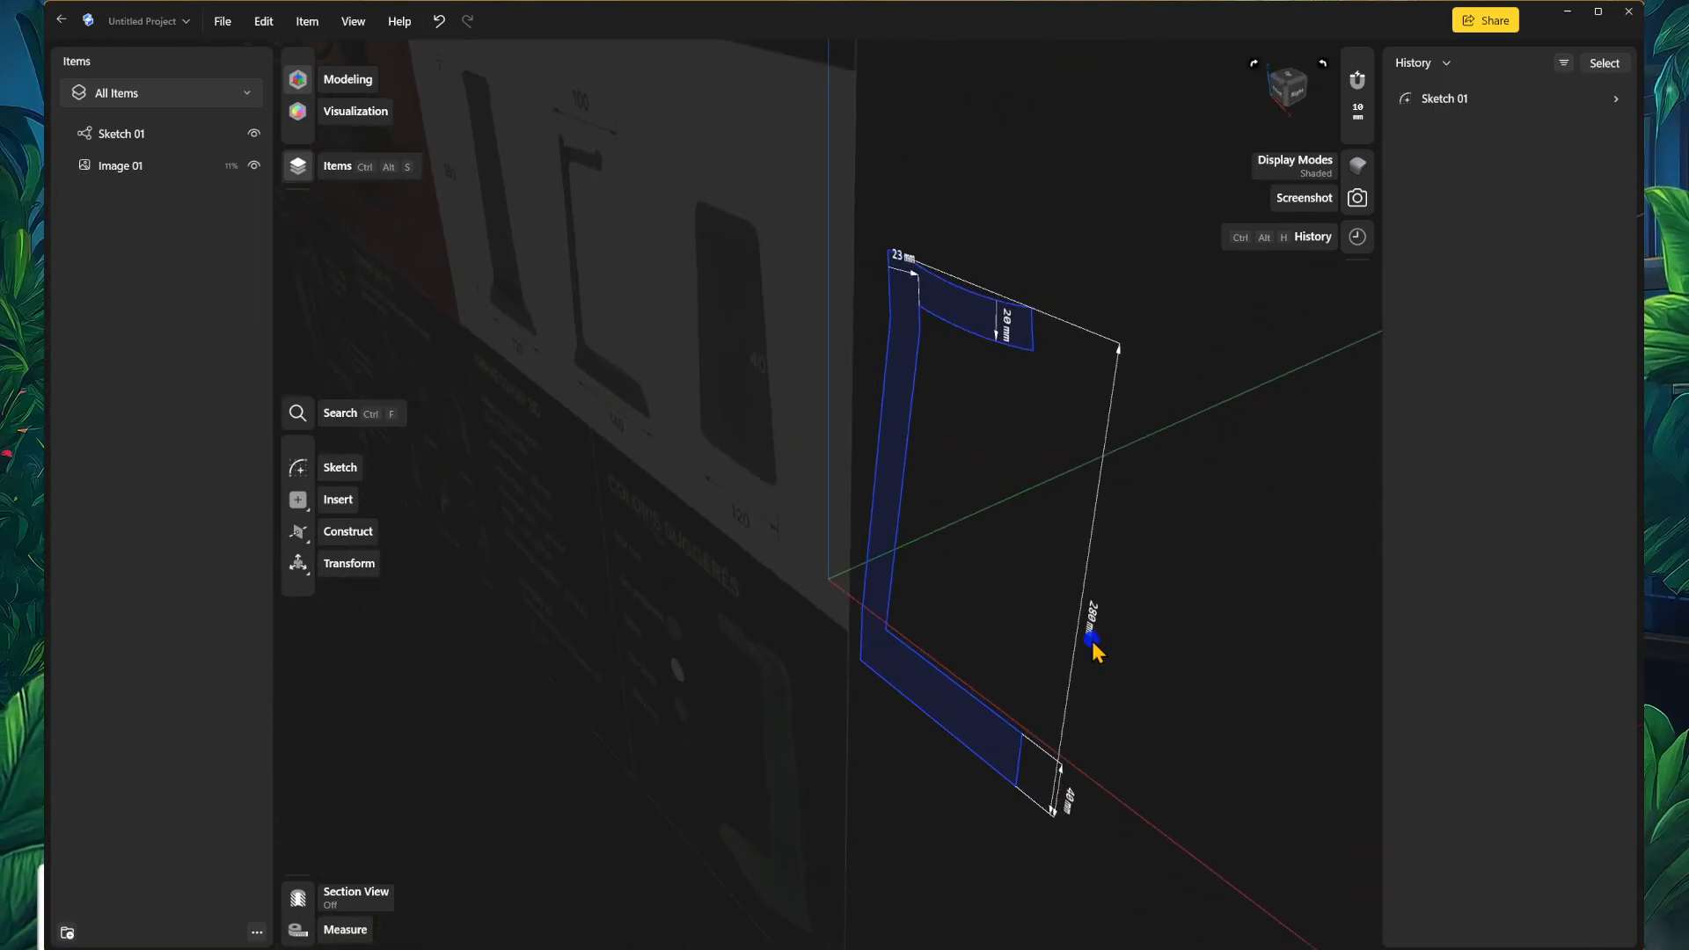
click(909, 739)
scroll(888, 690, up, 2)
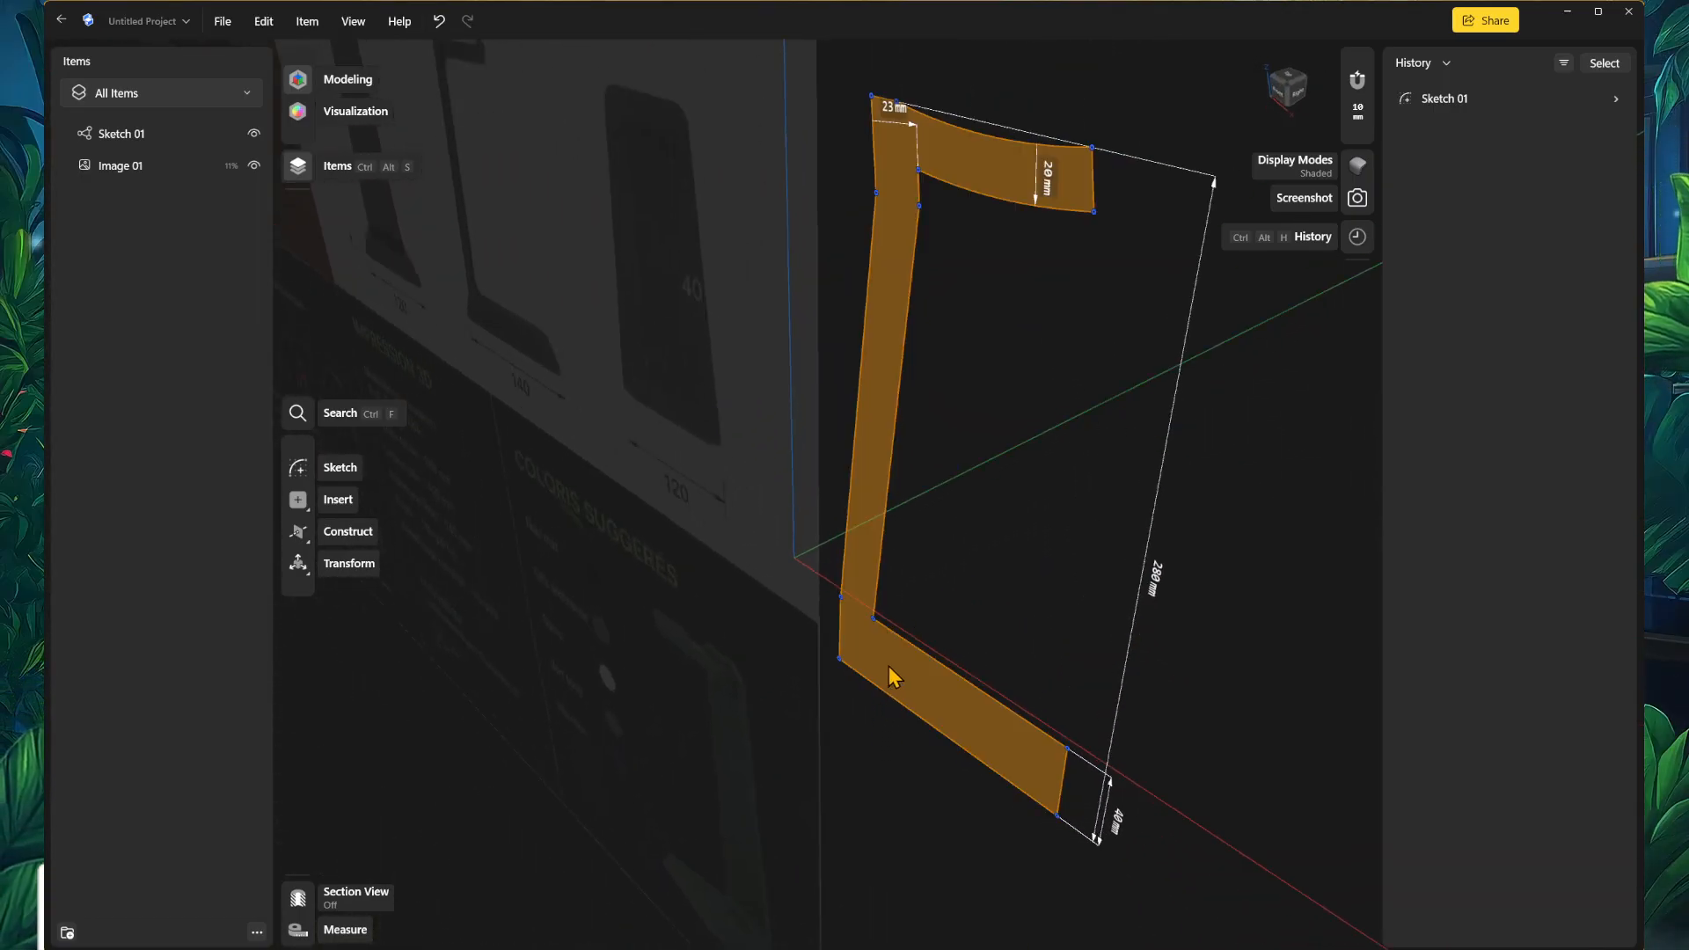
click(891, 677)
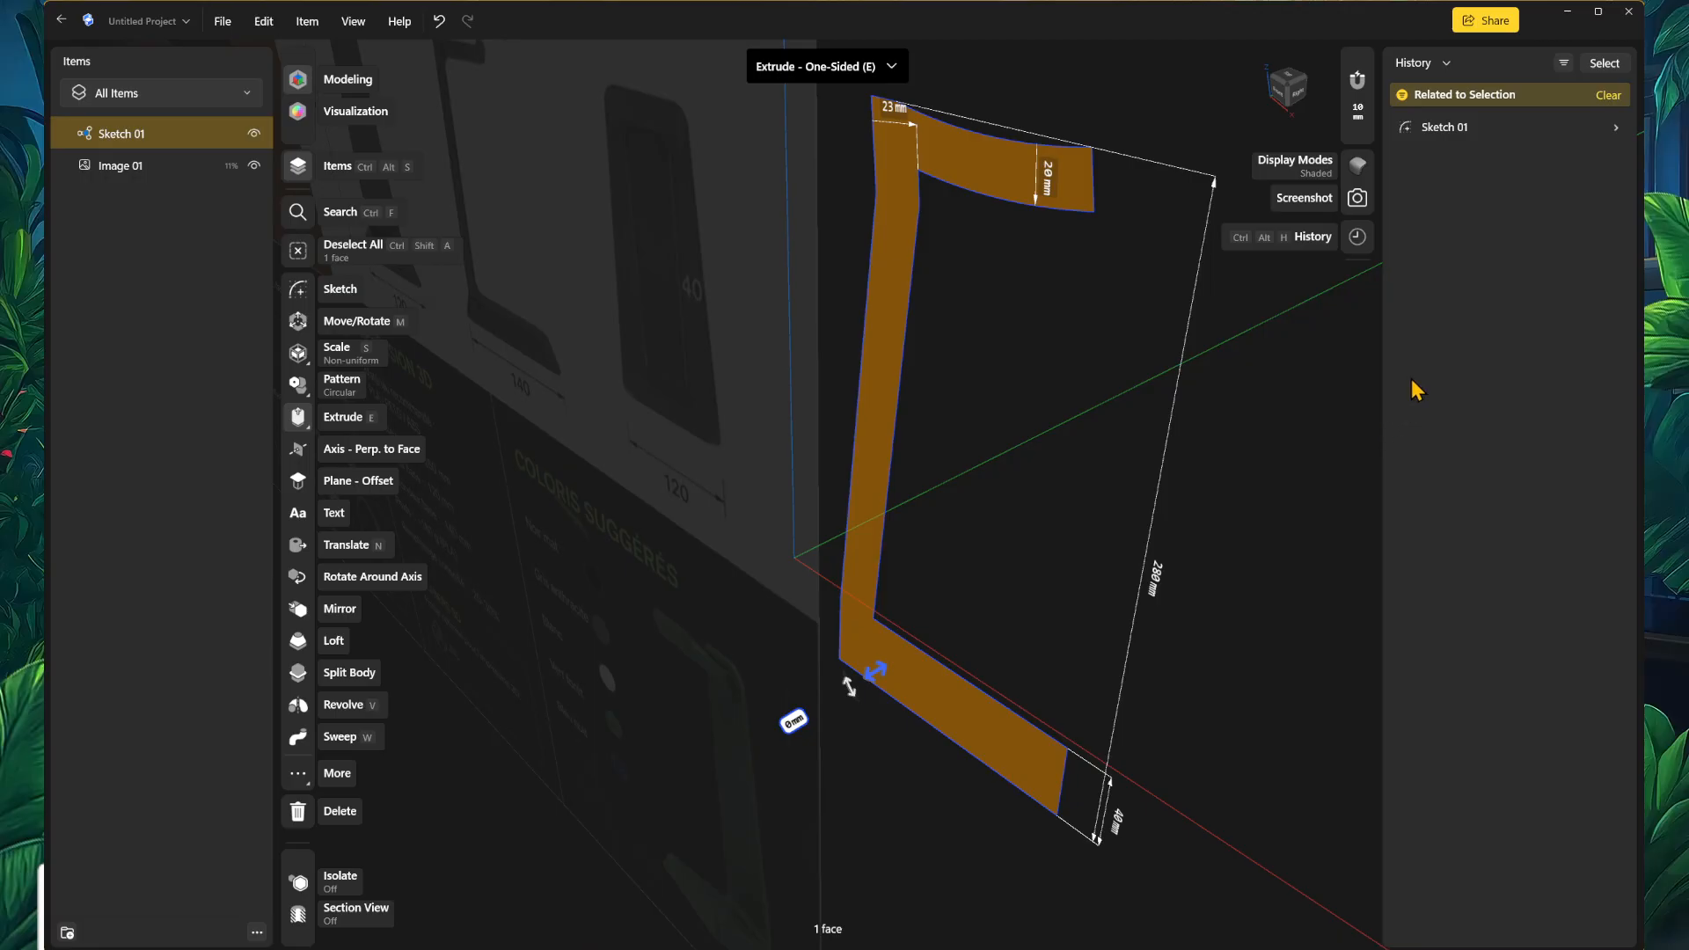
right_drag(982, 567, 1020, 596)
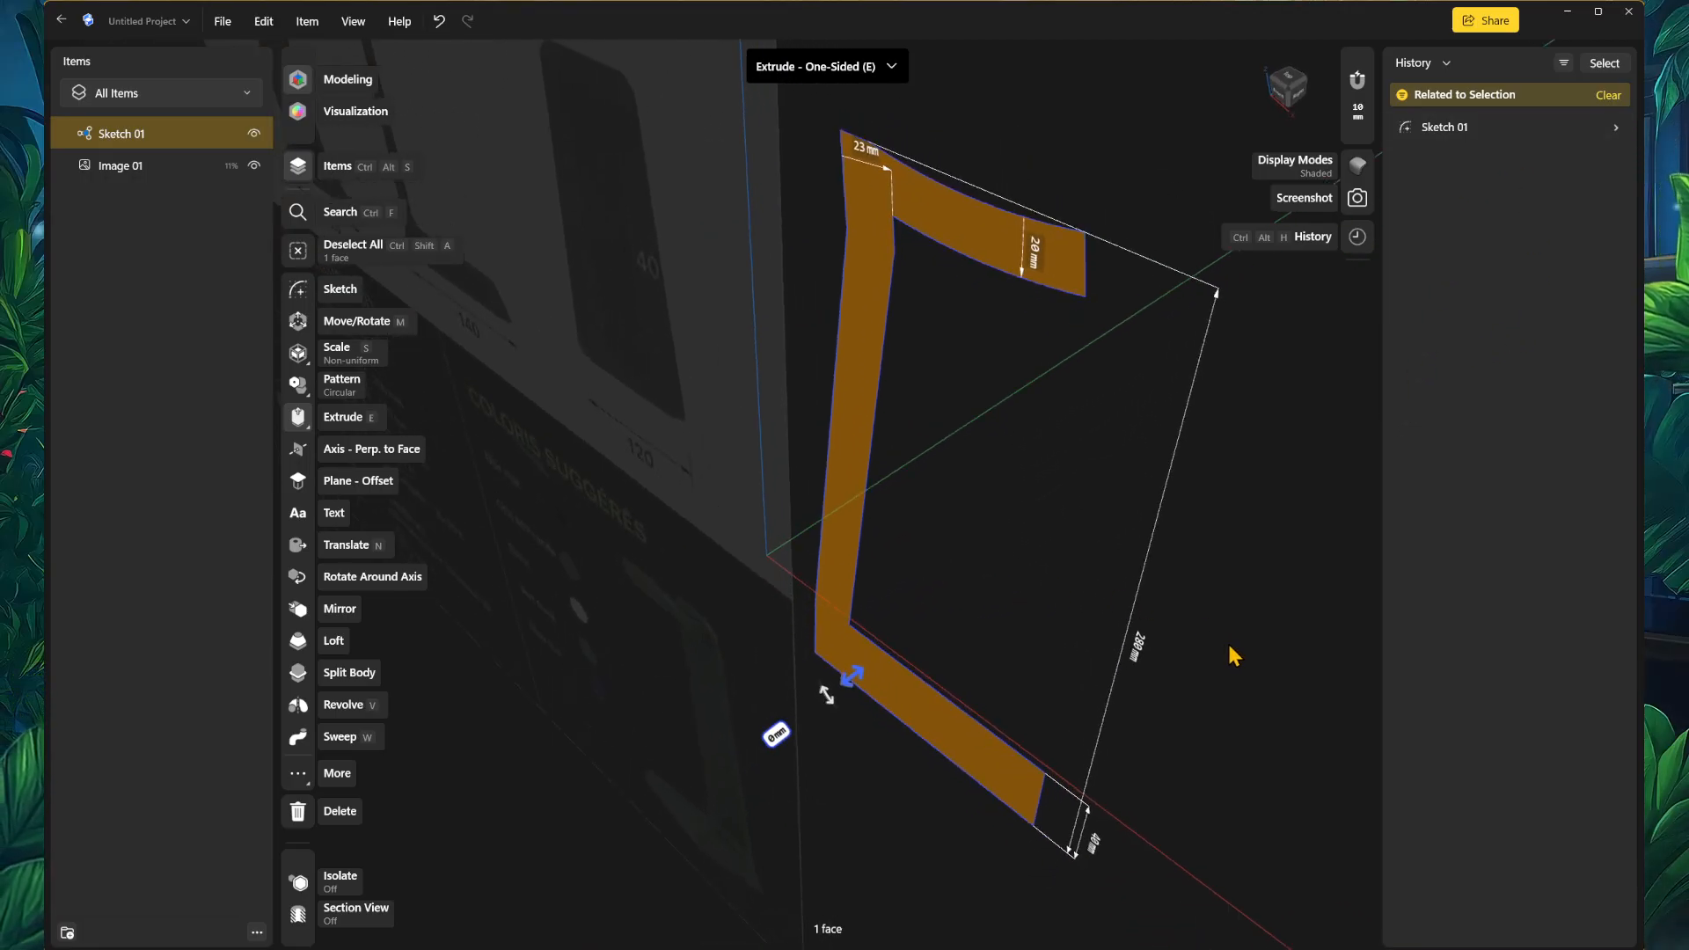
click(1267, 484)
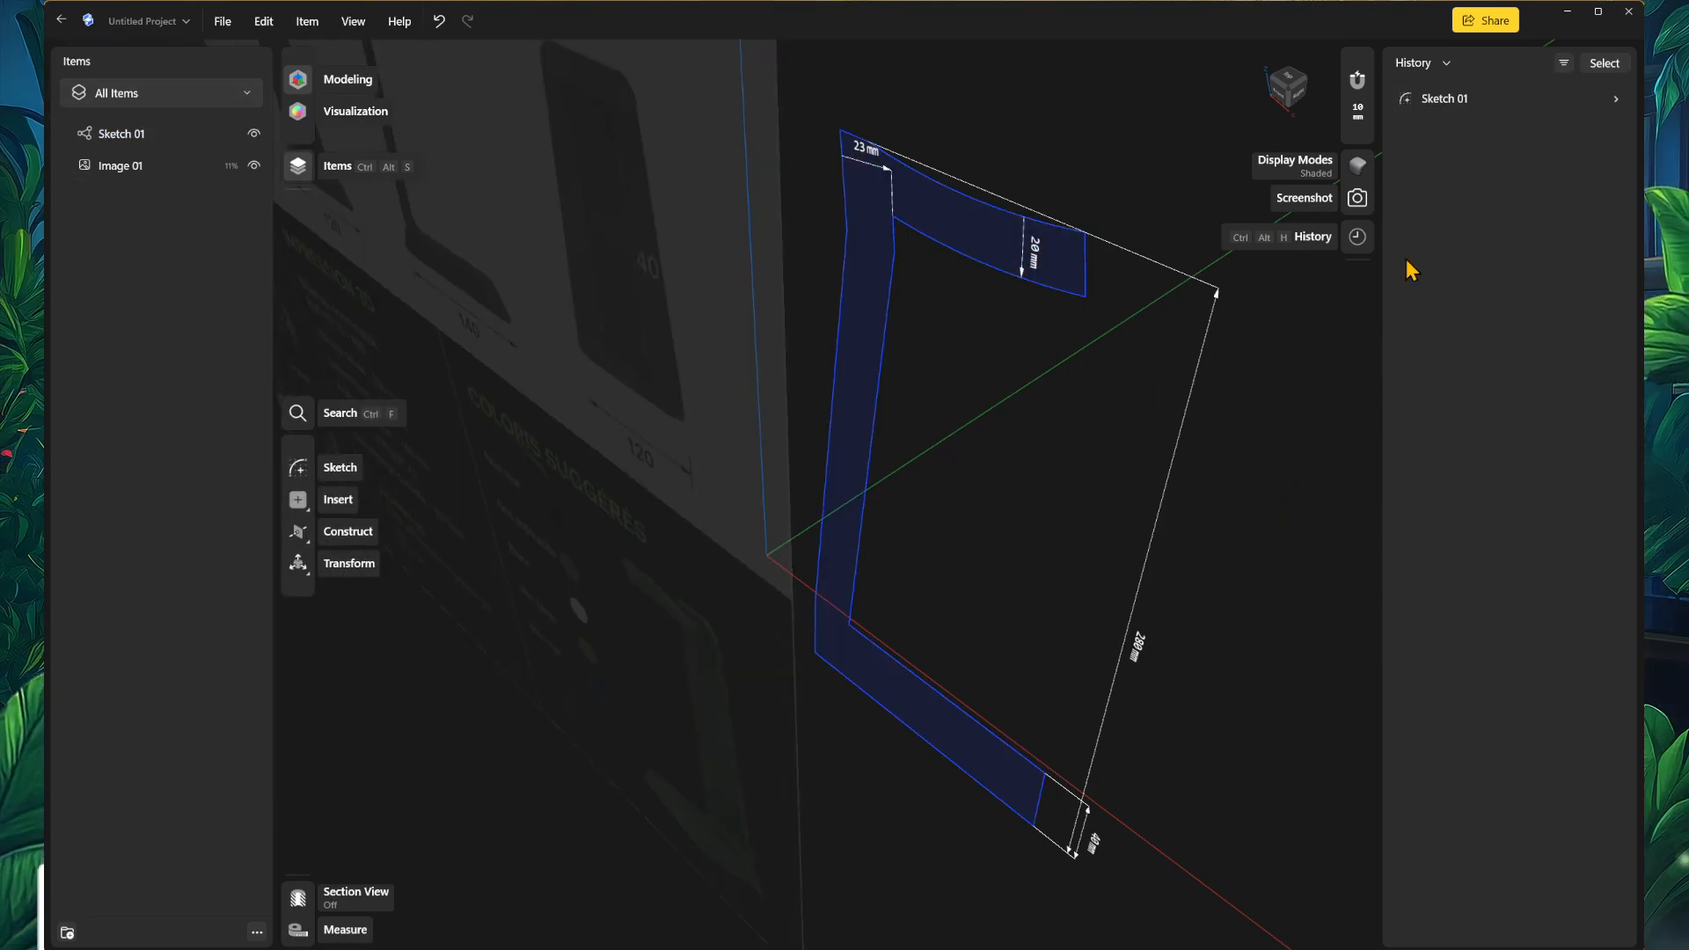
click(987, 248)
click(988, 248)
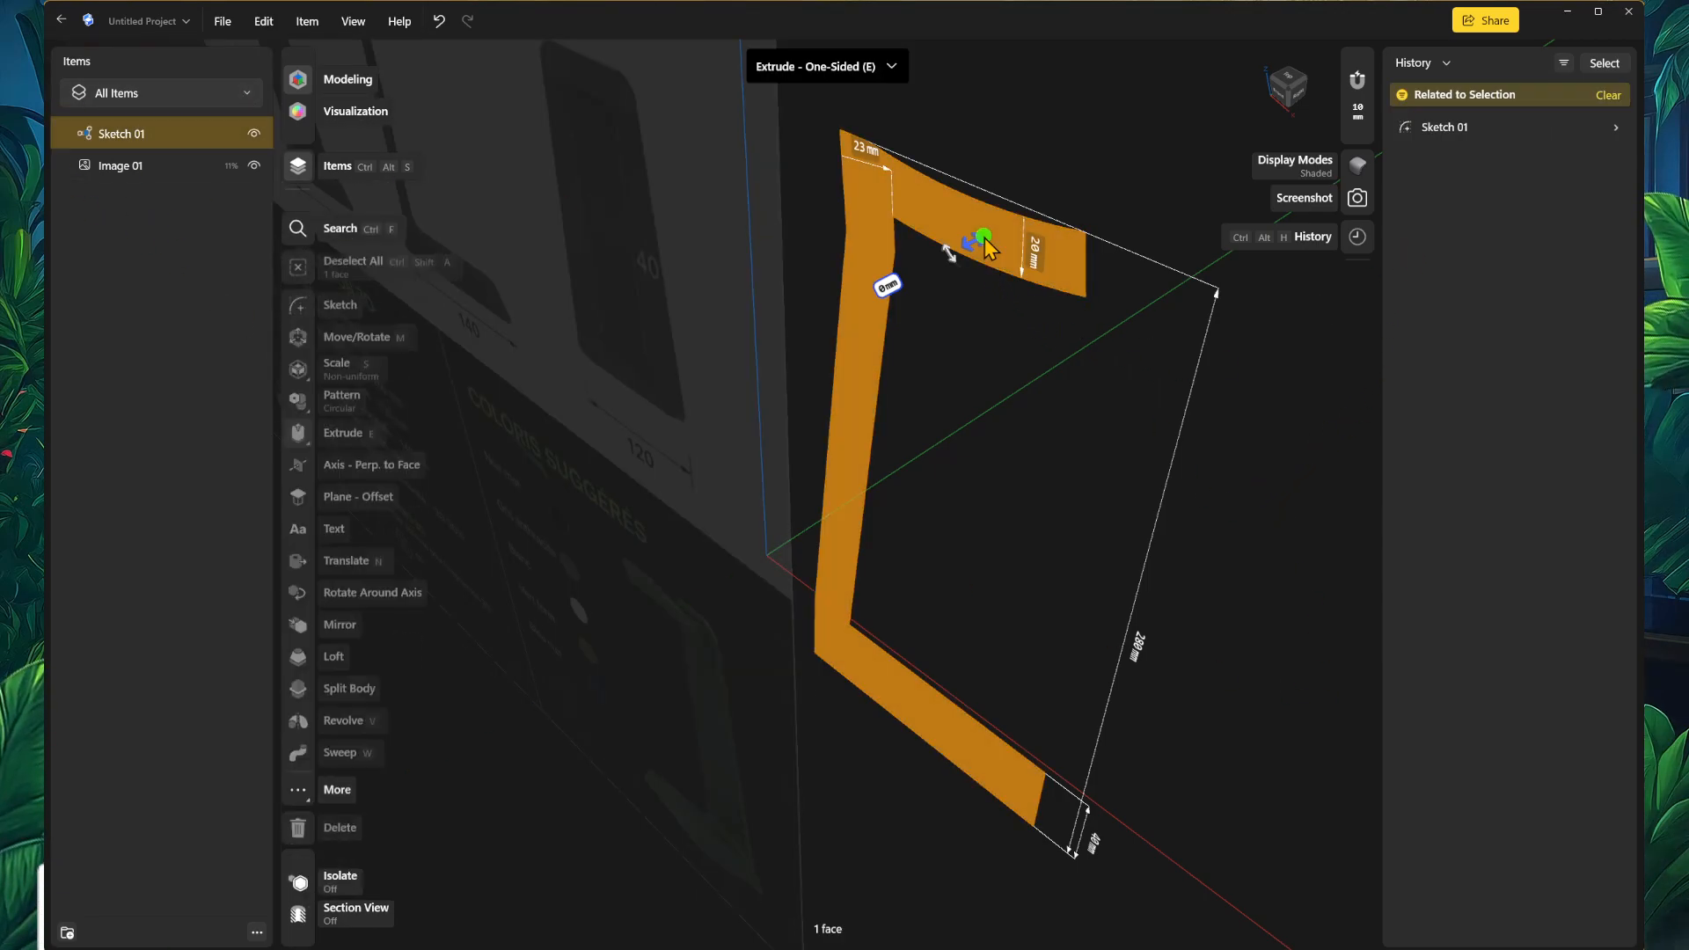
click(1291, 494)
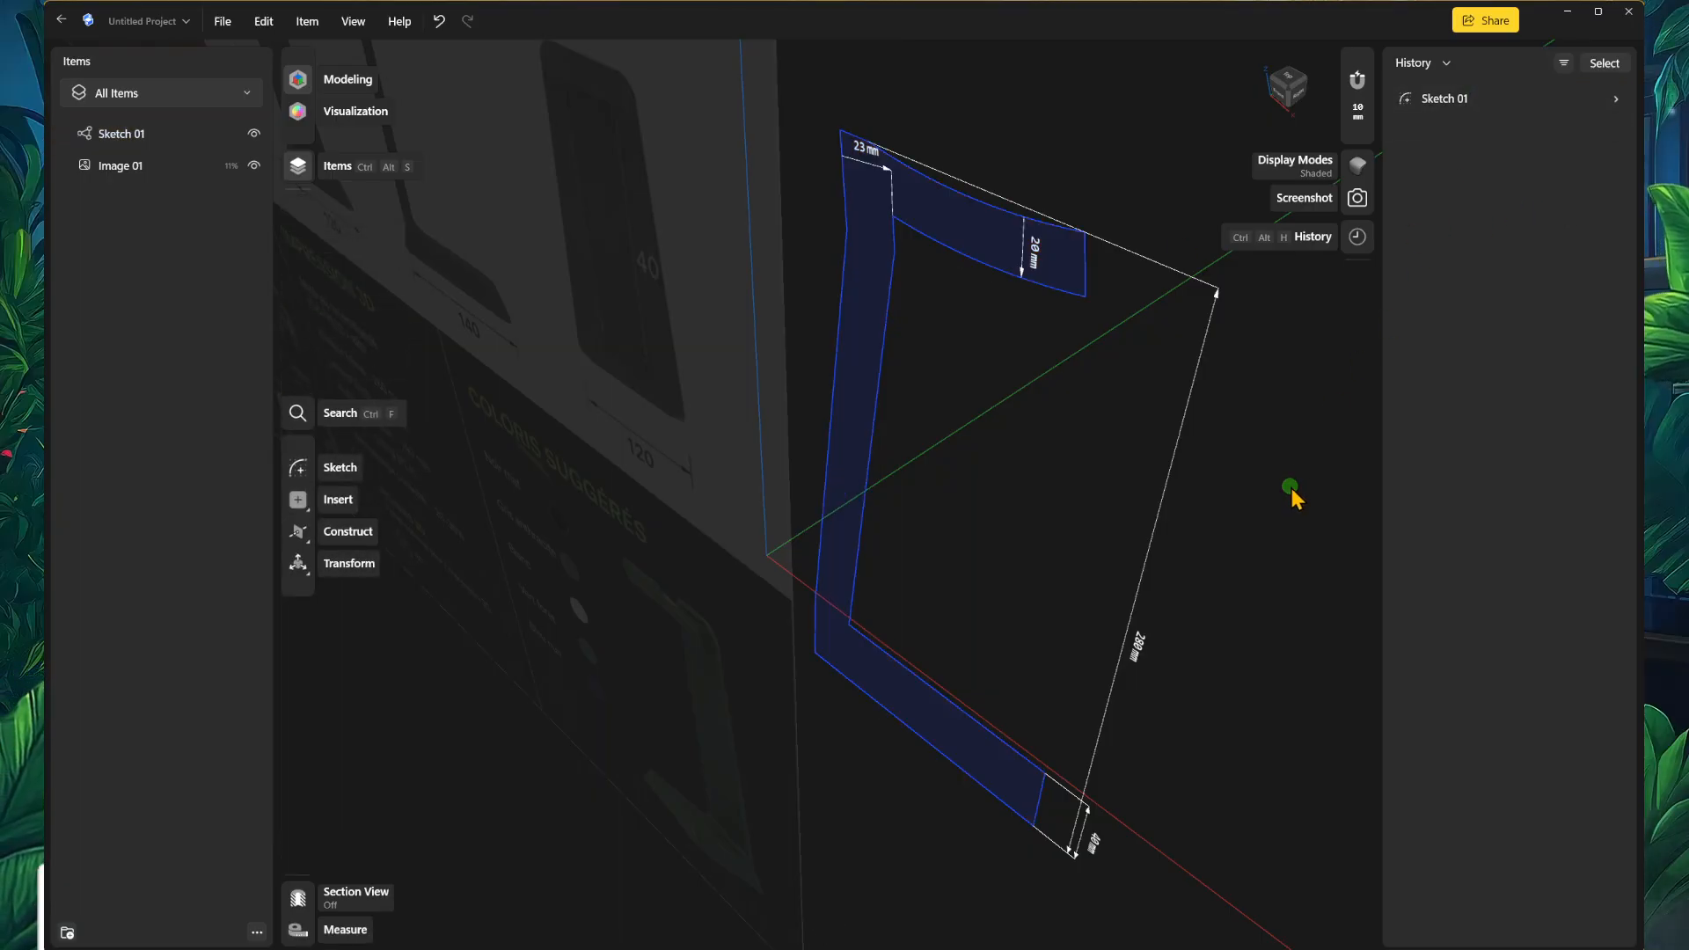
double_click(1452, 99)
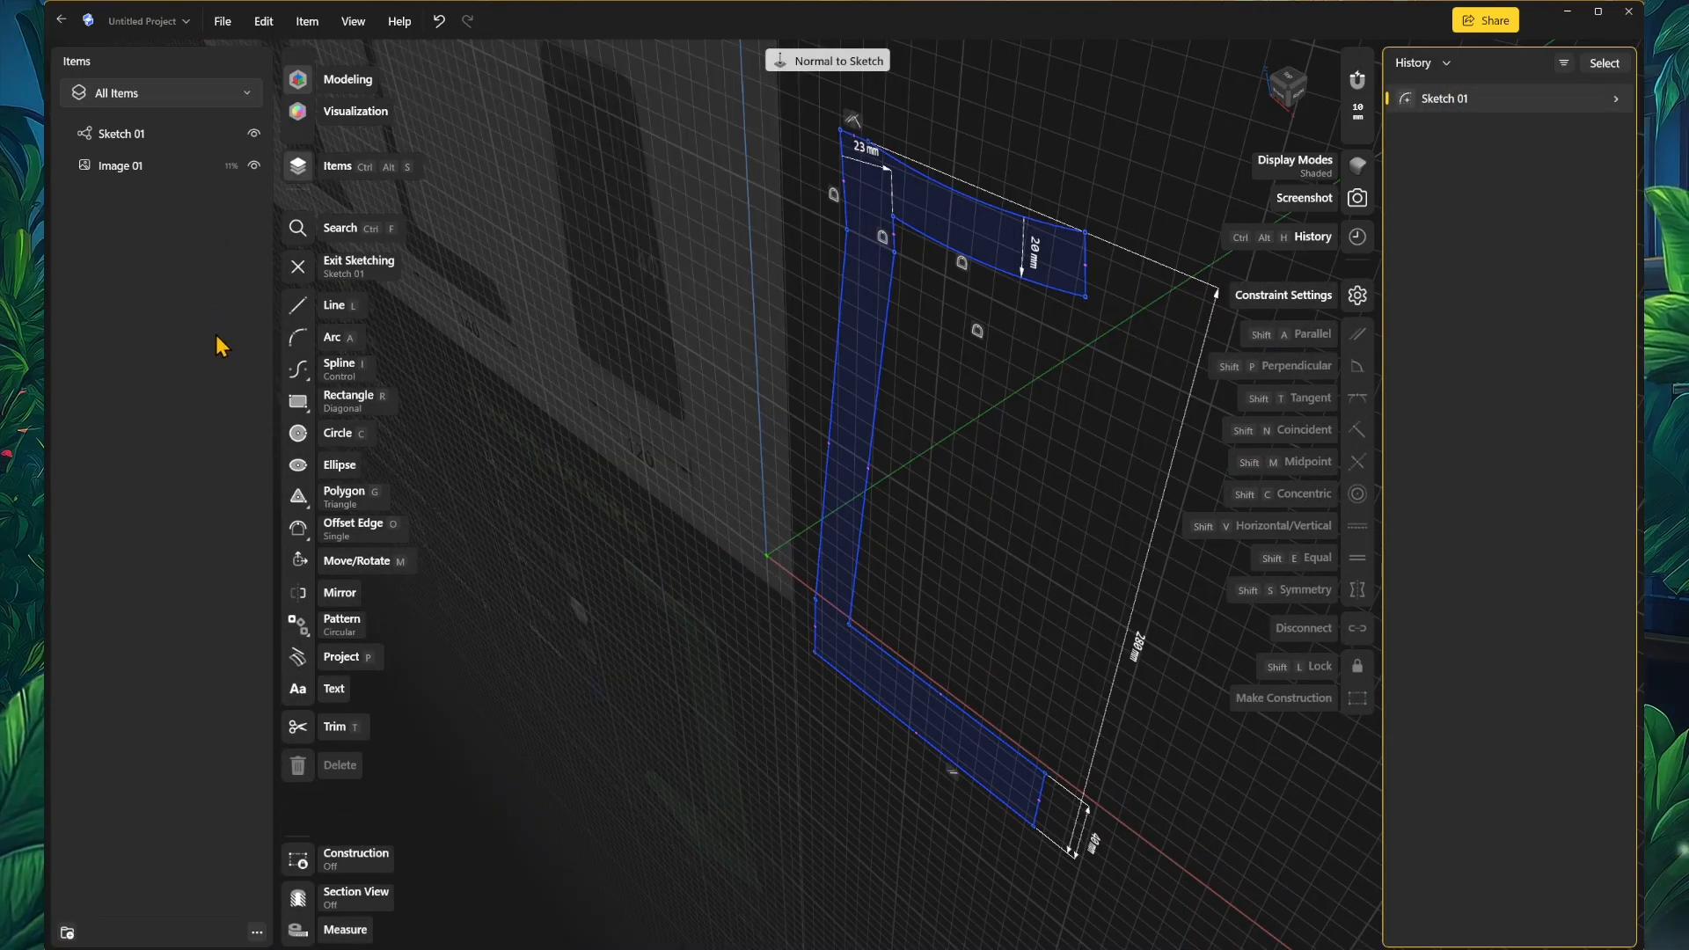
click(296, 273)
Step: Extrude the closed stand profile 35 mm to one side as a new body
click(978, 243)
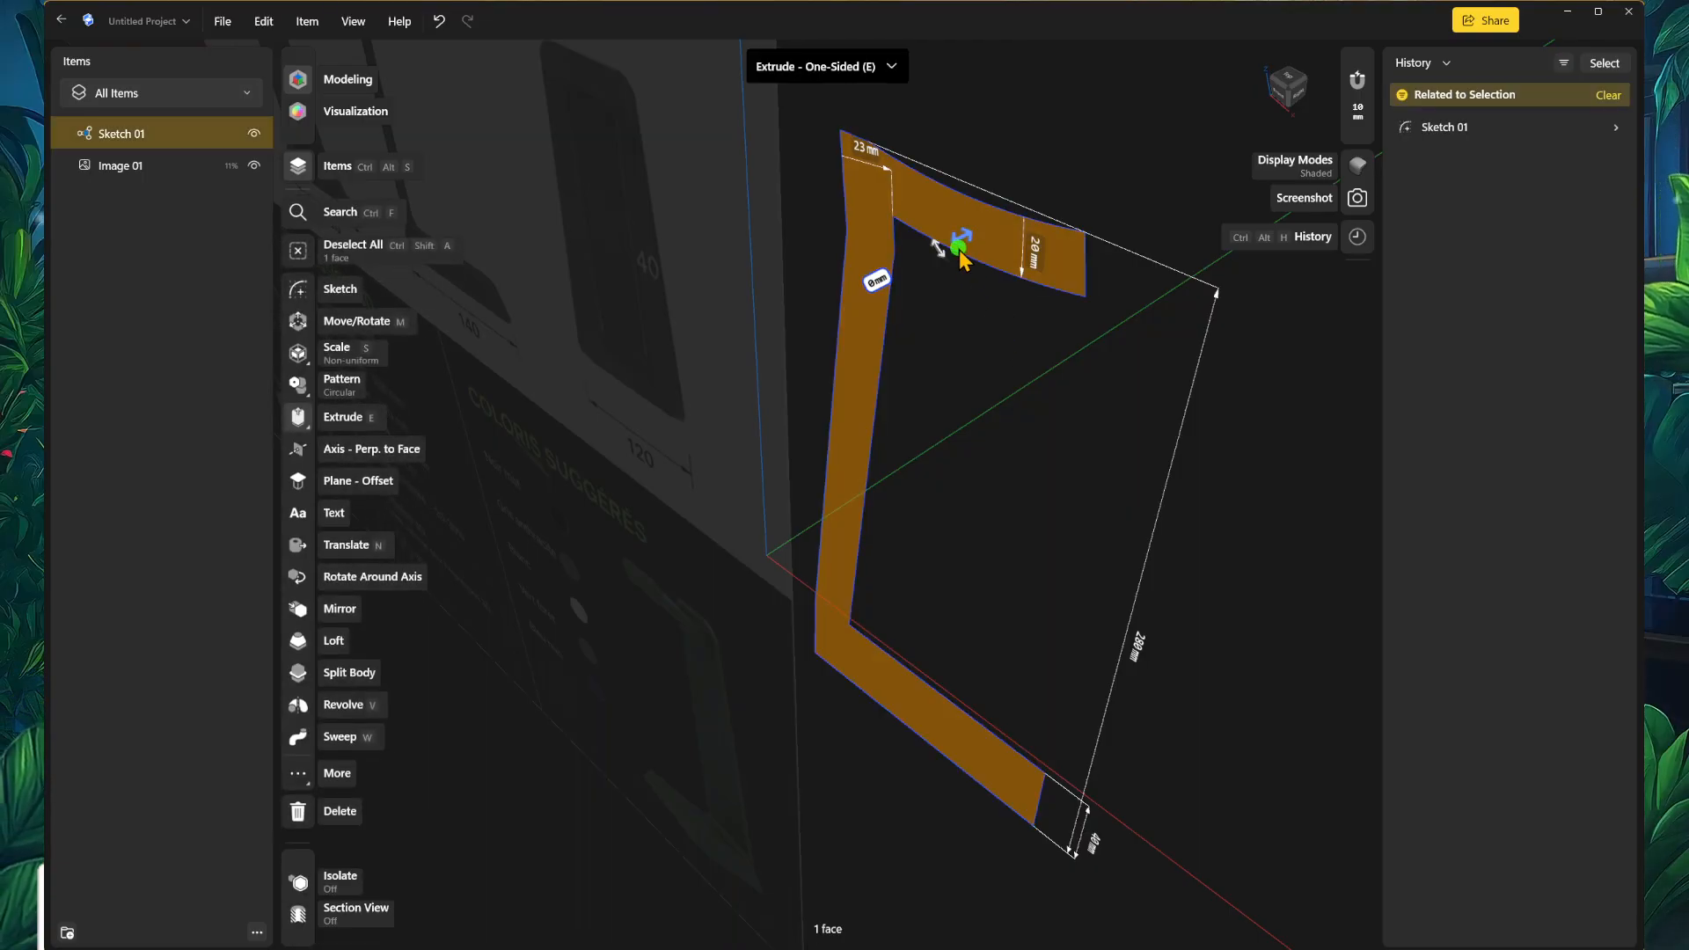
drag(957, 260, 931, 296)
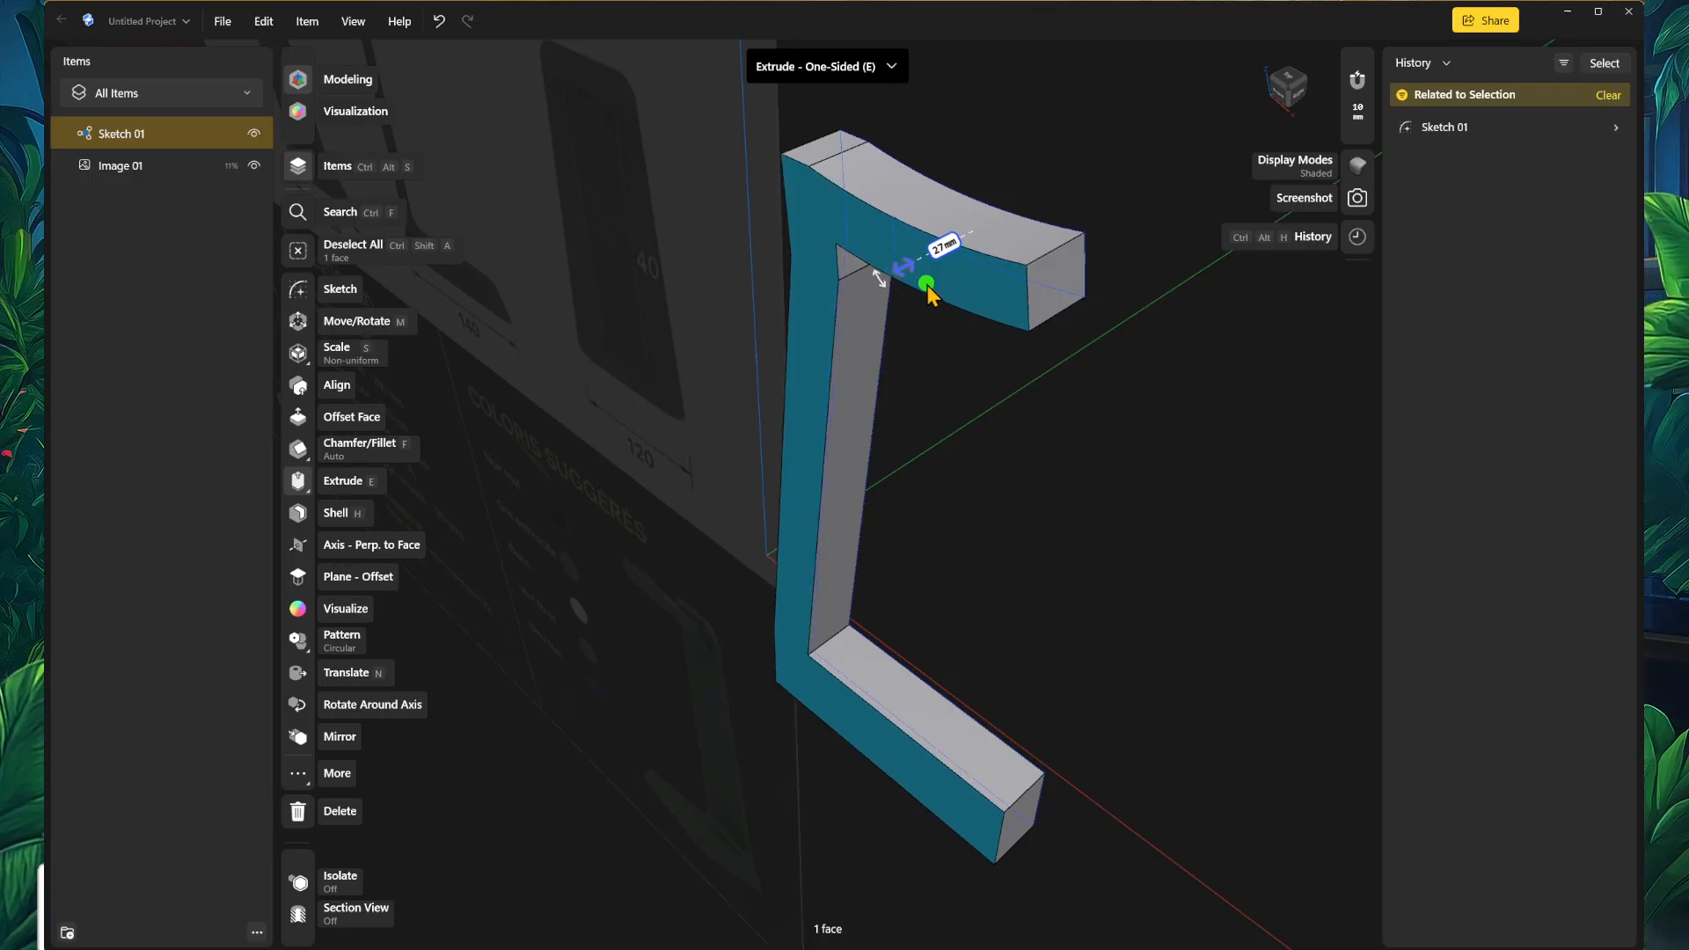
drag(930, 293, 1169, 323)
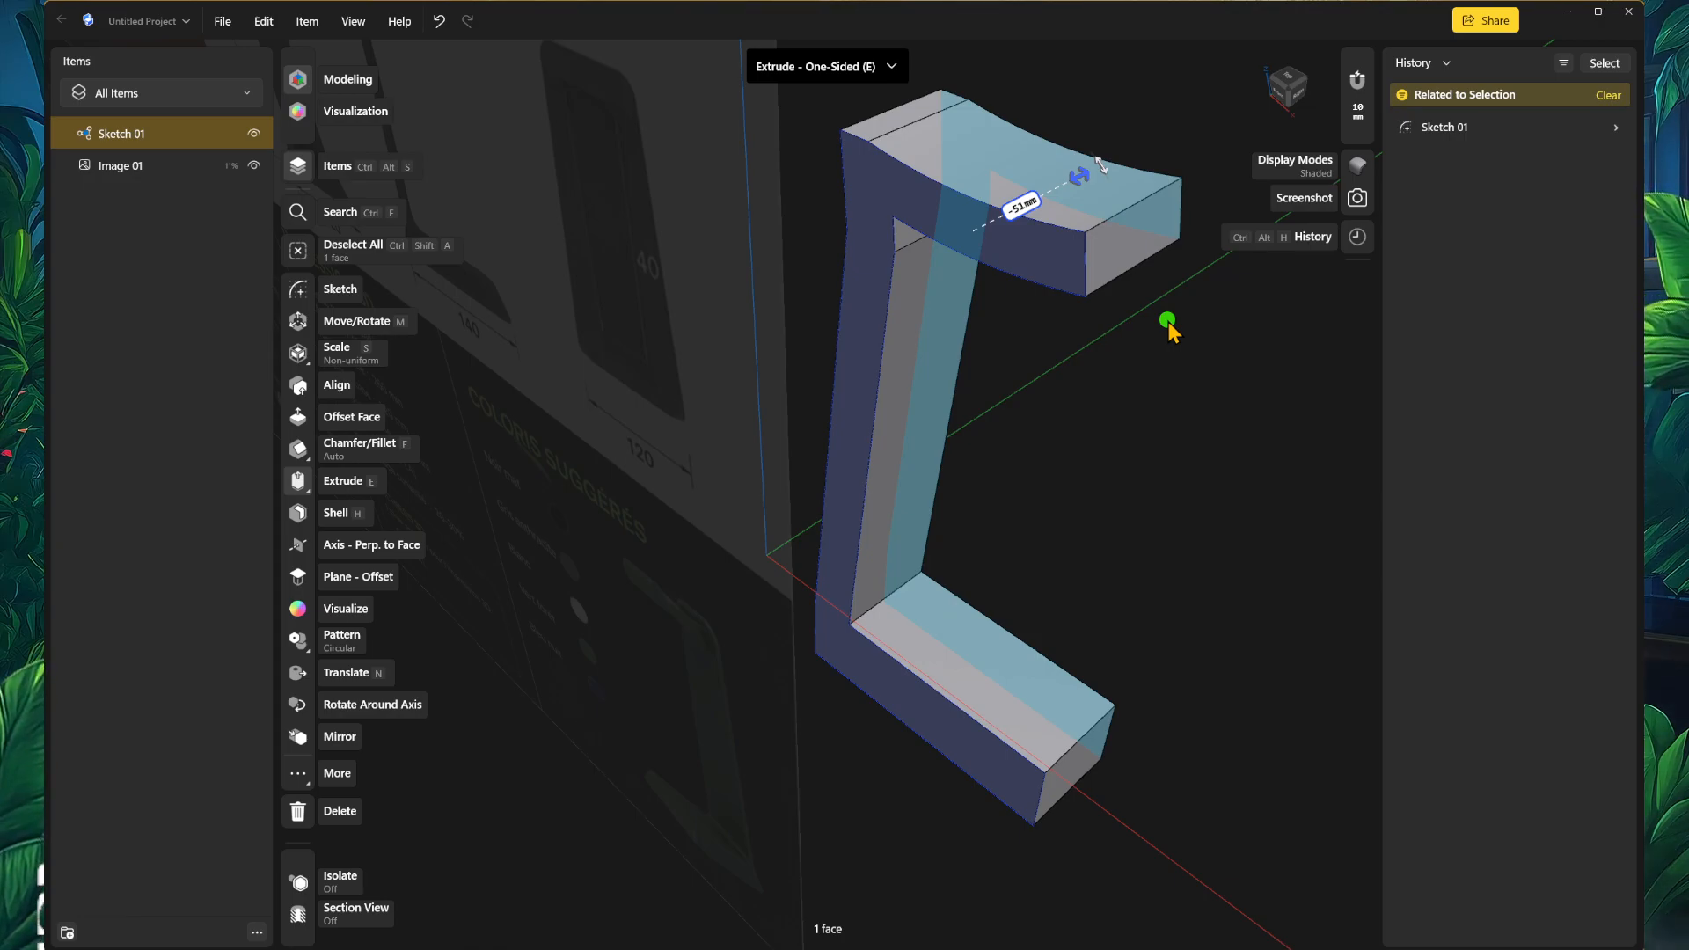
drag(1170, 327, 1017, 445)
click(1150, 517)
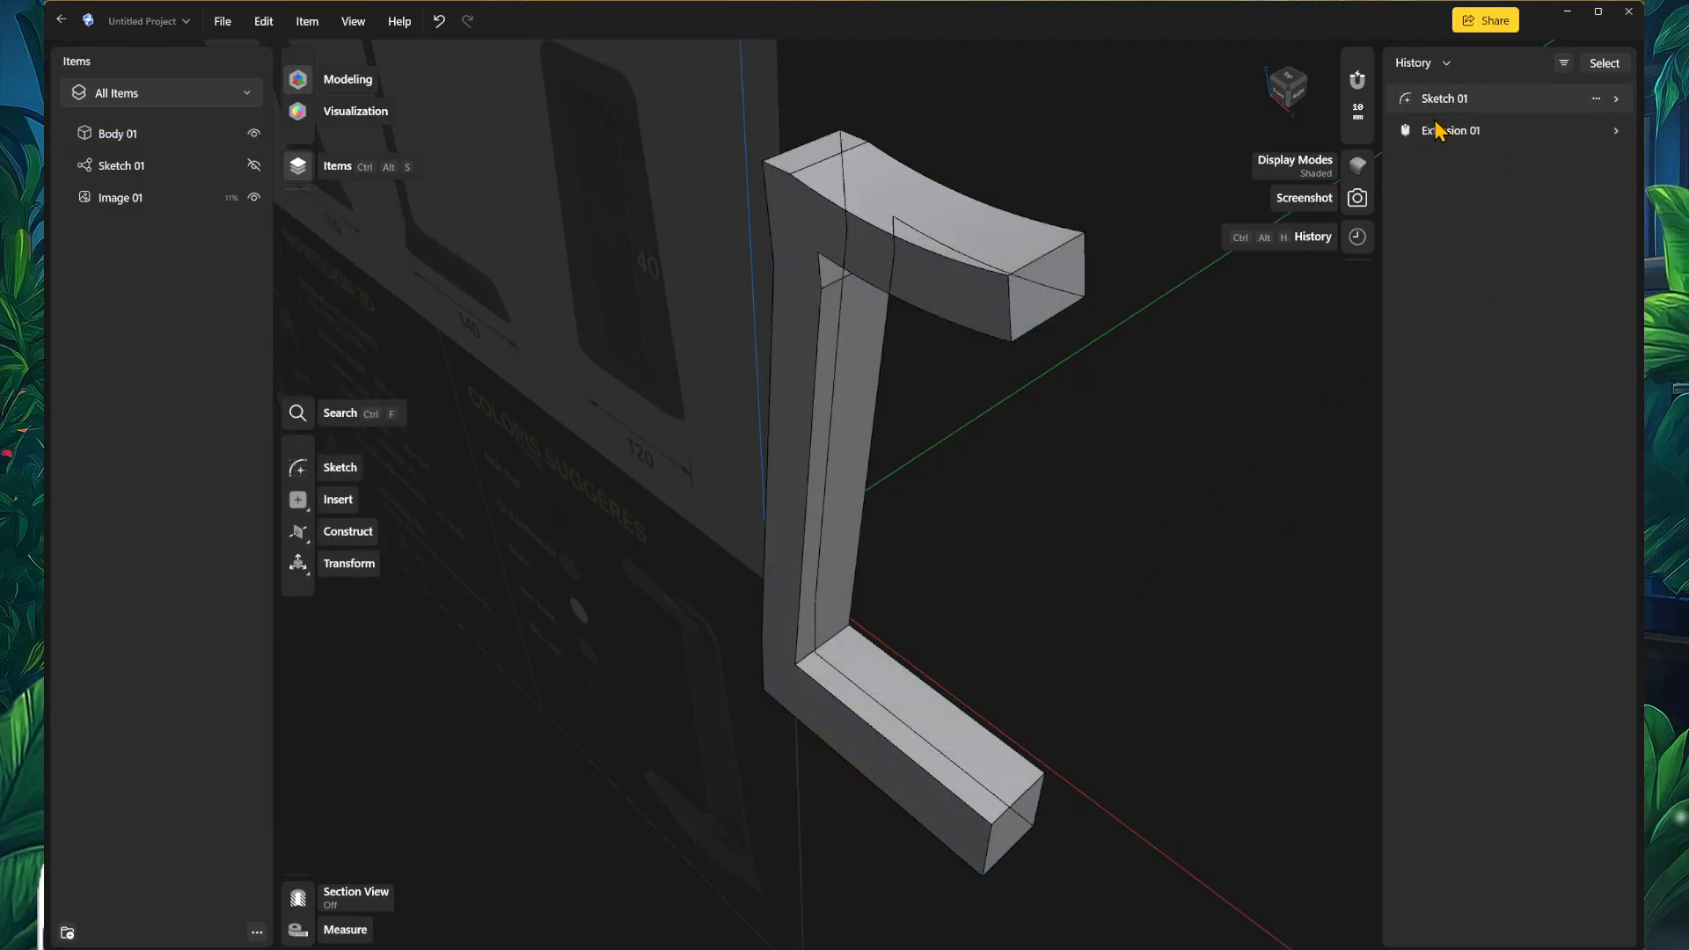
Step: Expand the stand sketch's entry in the history, open the sketch for review and leave it
click(1615, 98)
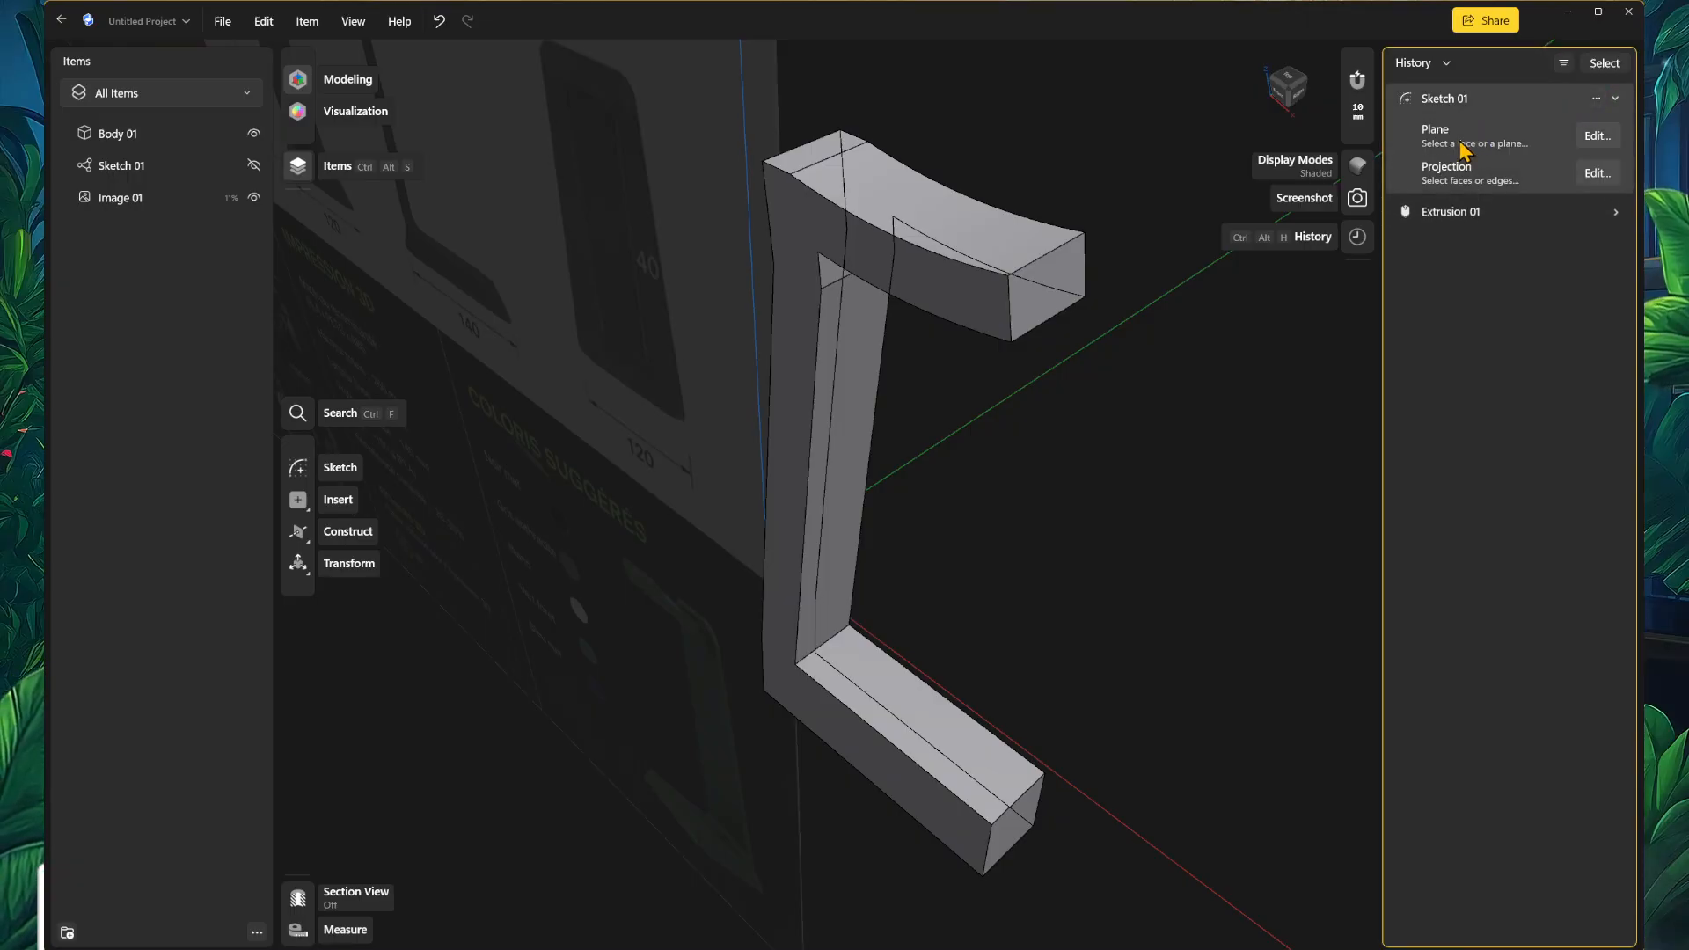
click(1461, 141)
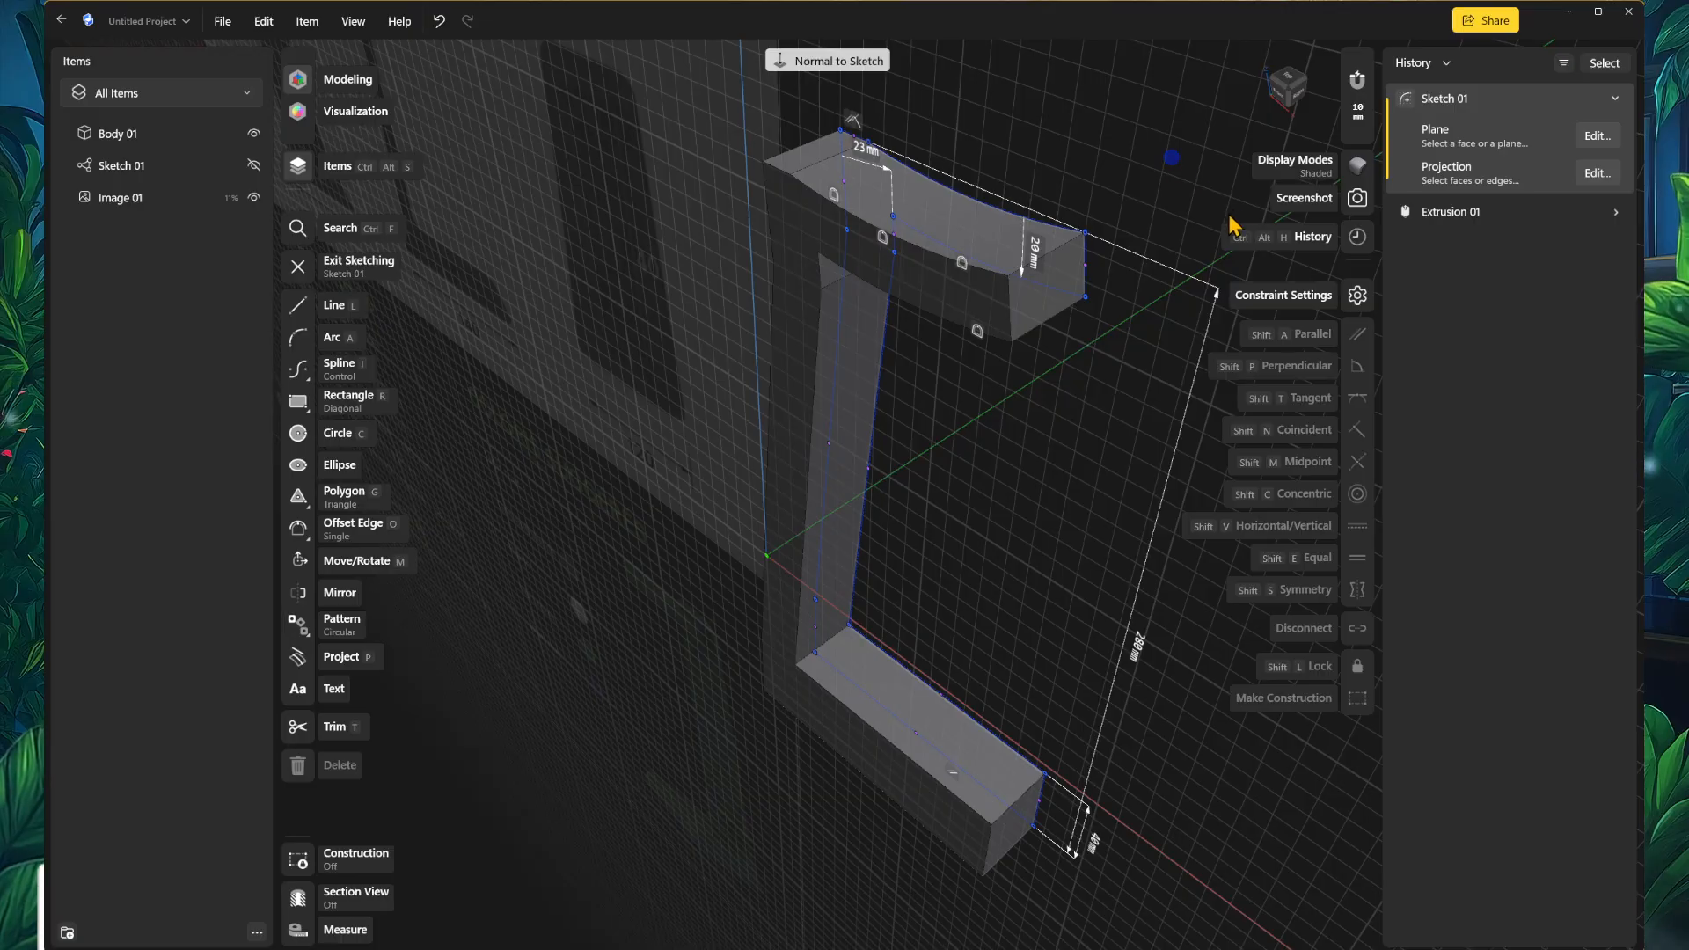
key(Escape)
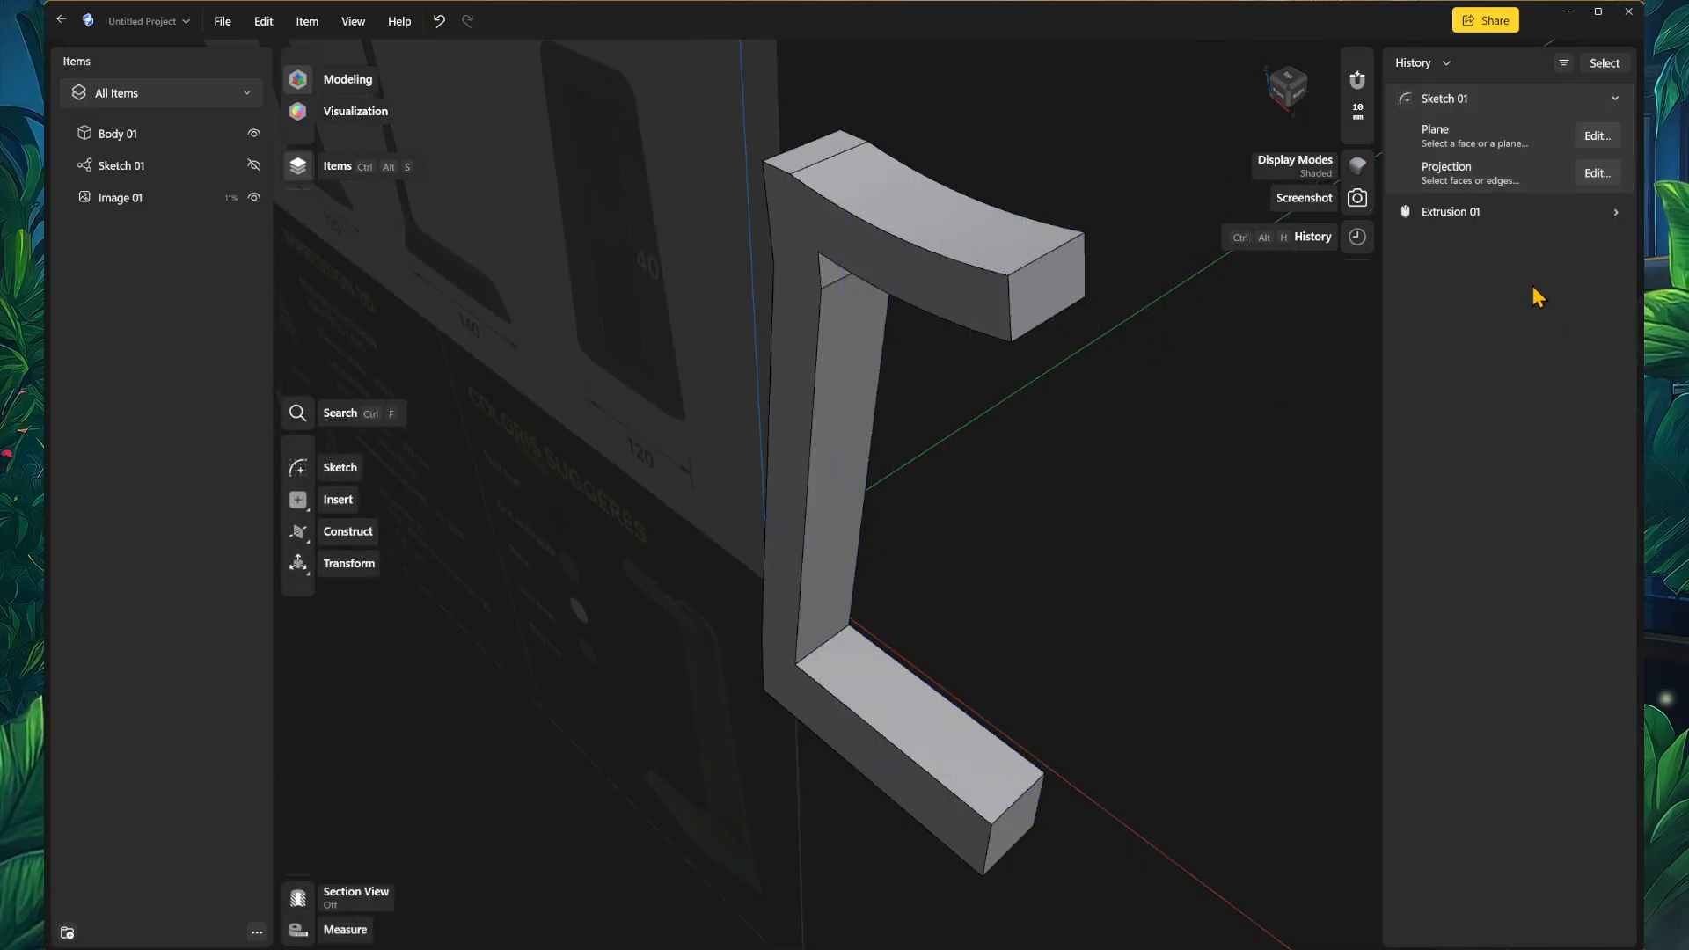
Step: Change the stand extrusion's sides setting to Symmetric in its history parameters
click(1617, 213)
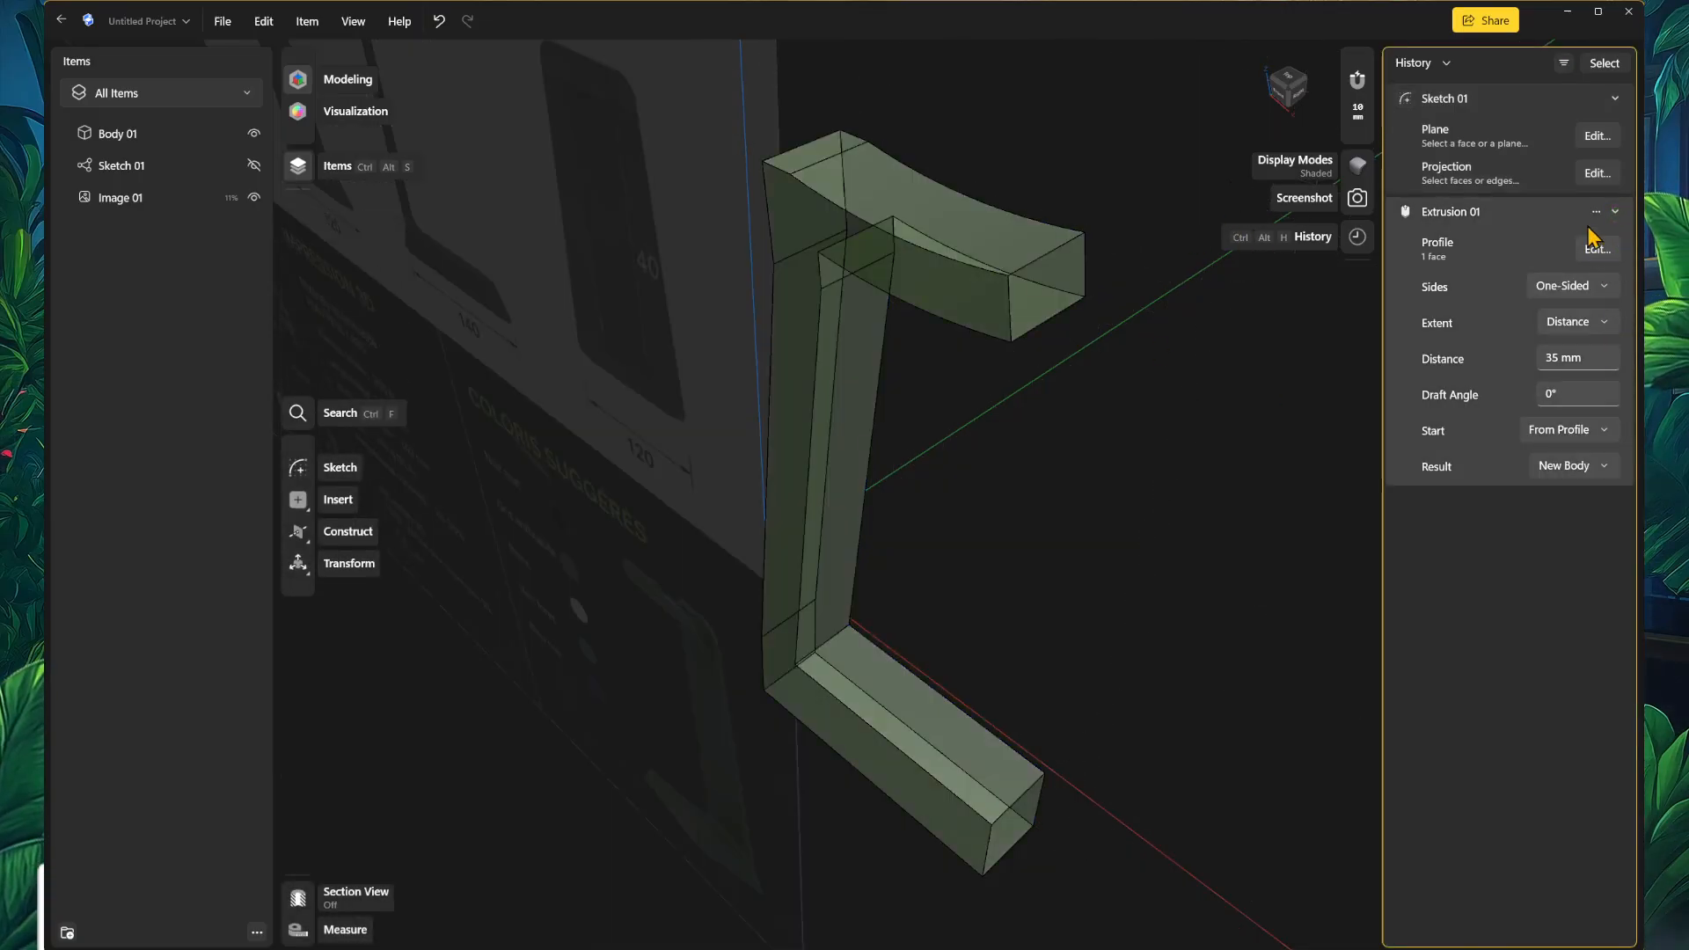
mouse_move(1541, 211)
mouse_down()
mouse_move(1540, 97)
mouse_move(1543, 146)
mouse_up()
drag(1543, 222, 1537, 232)
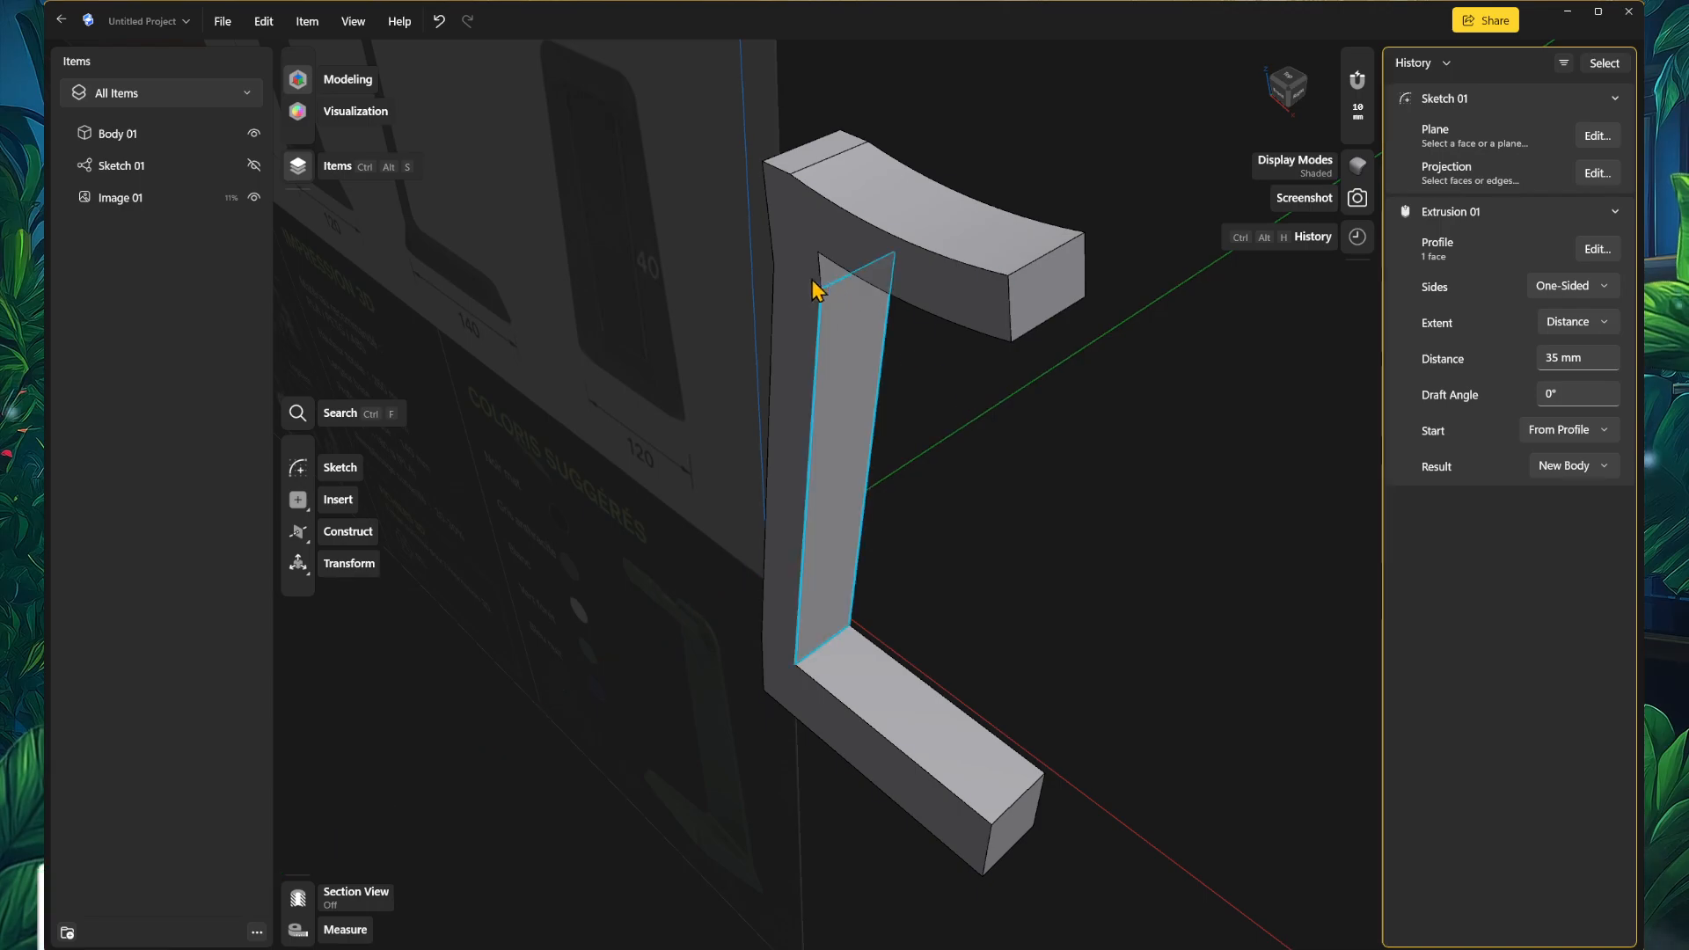
click(1611, 286)
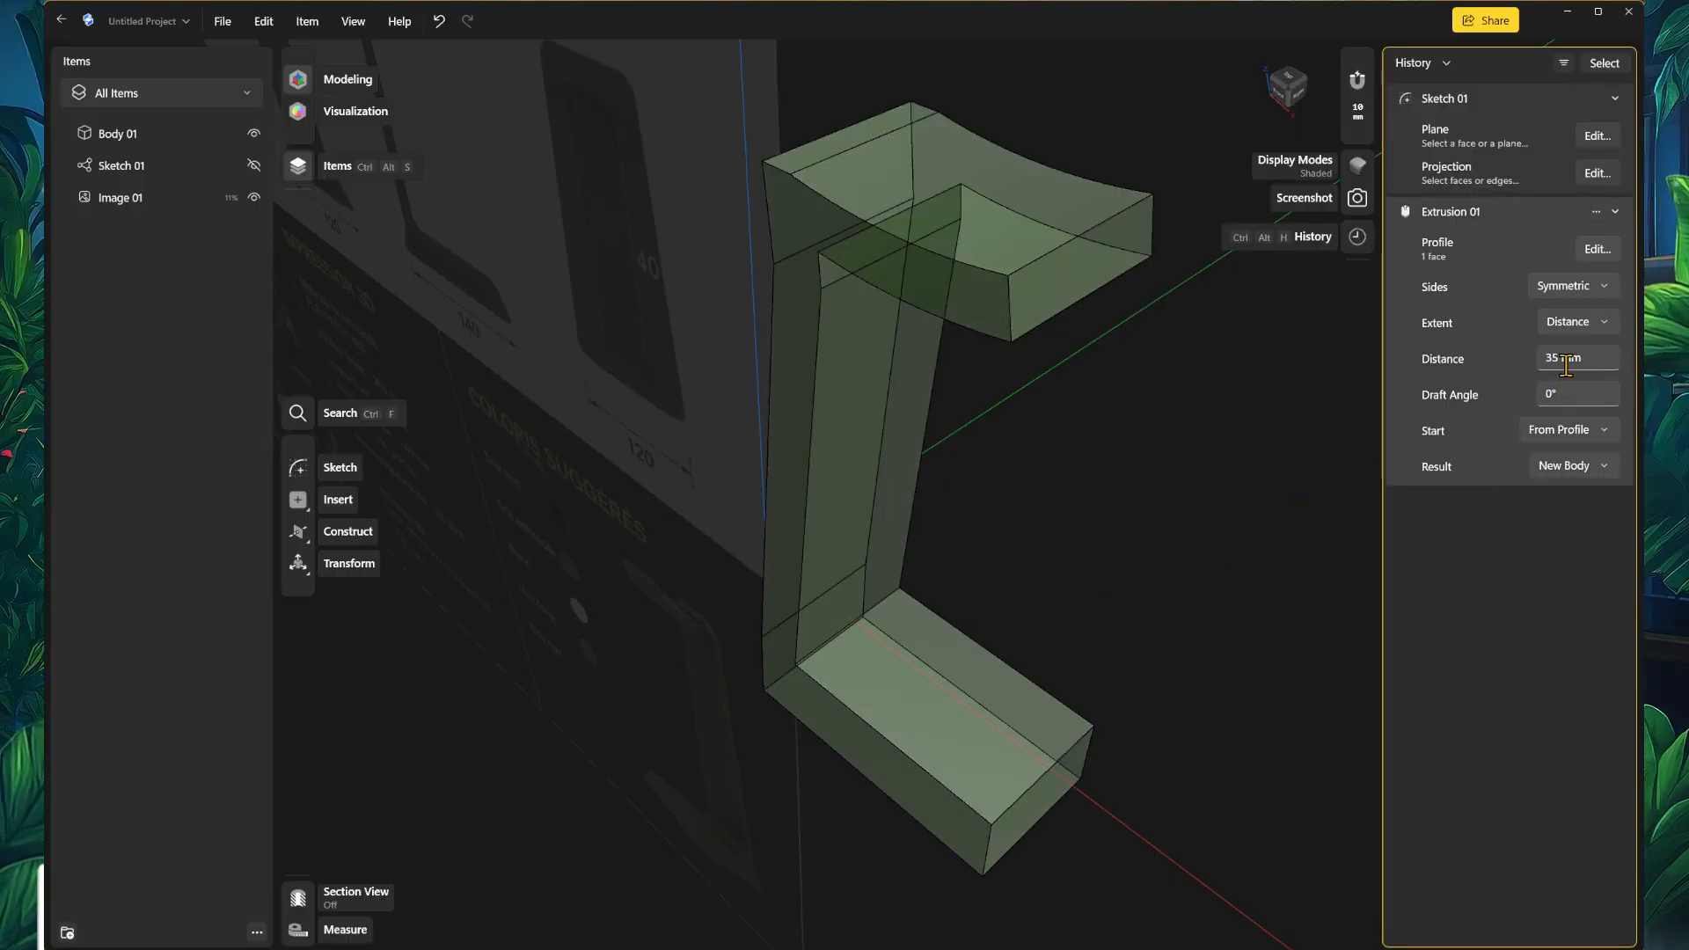
Step: Consult the widths in the reference image and set the symmetric extrusion's distance to 120 mm
right_drag(754, 622, 1003, 704)
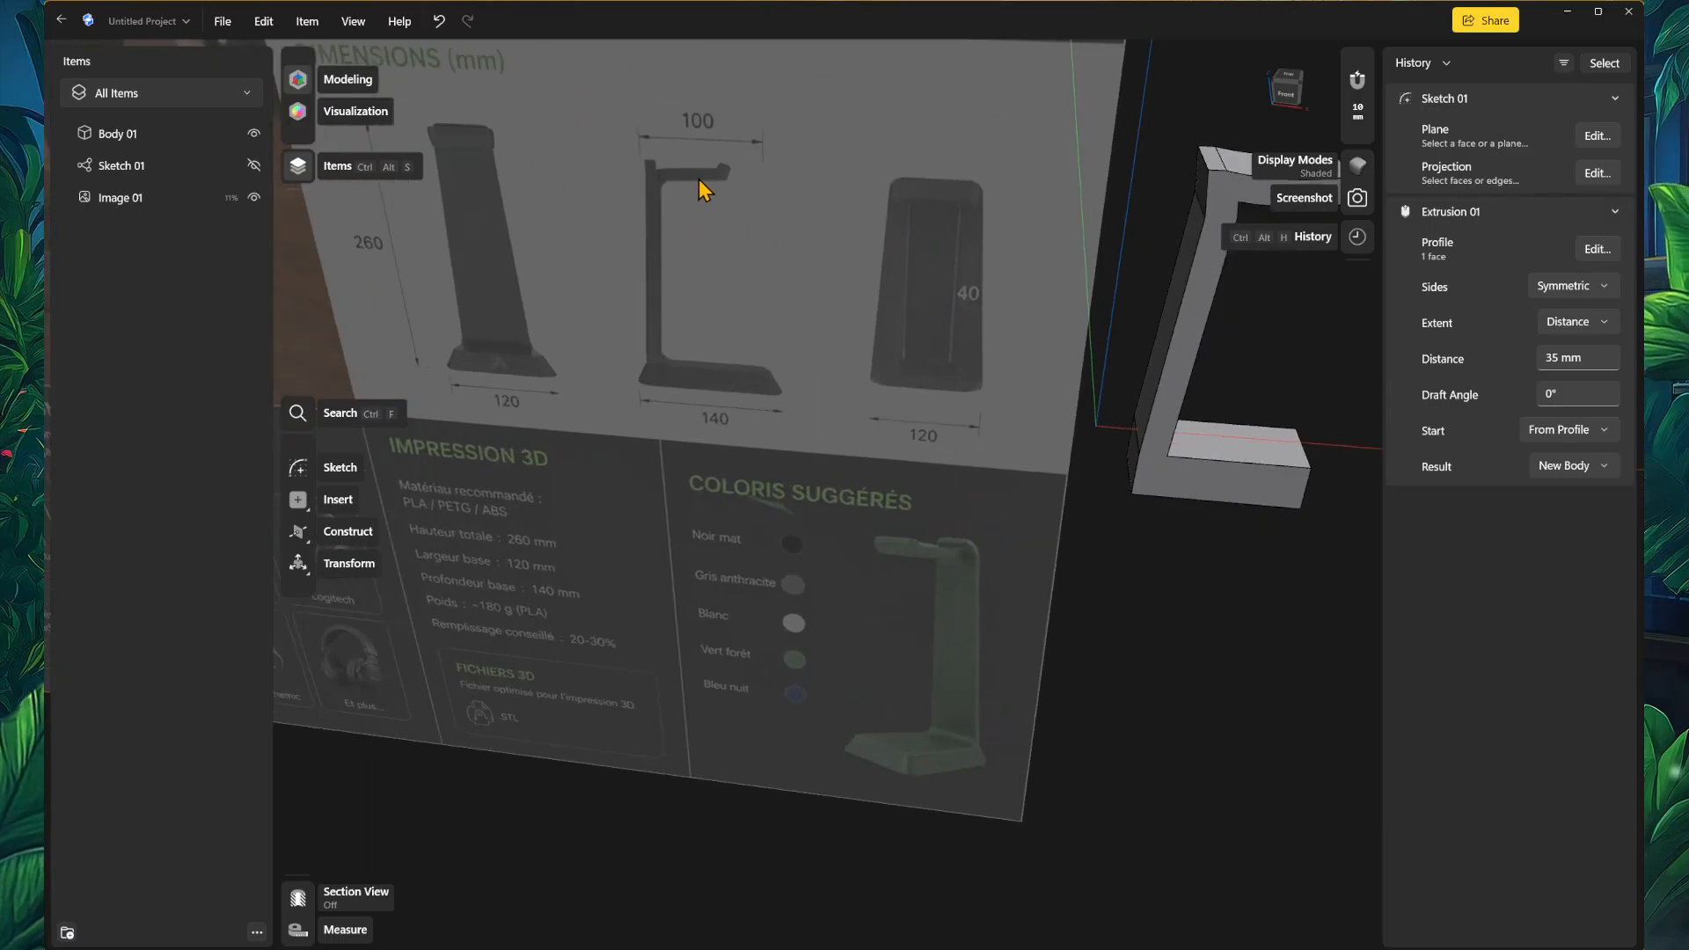
right_drag(763, 223, 1079, 746)
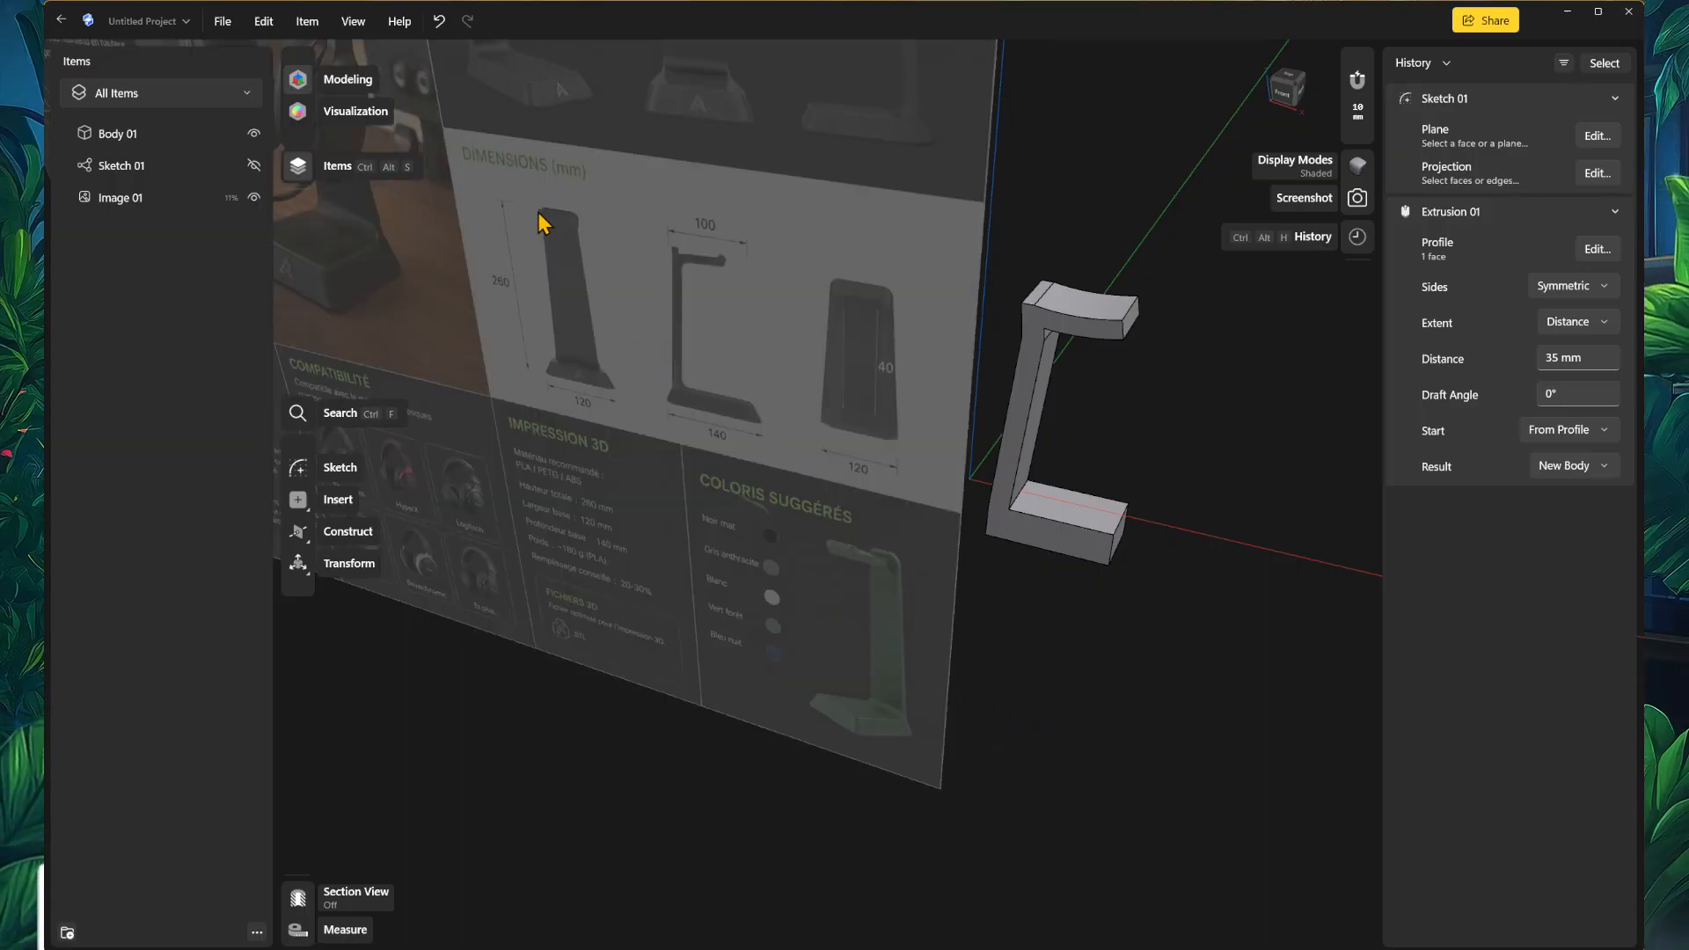
right_drag(704, 404, 888, 655)
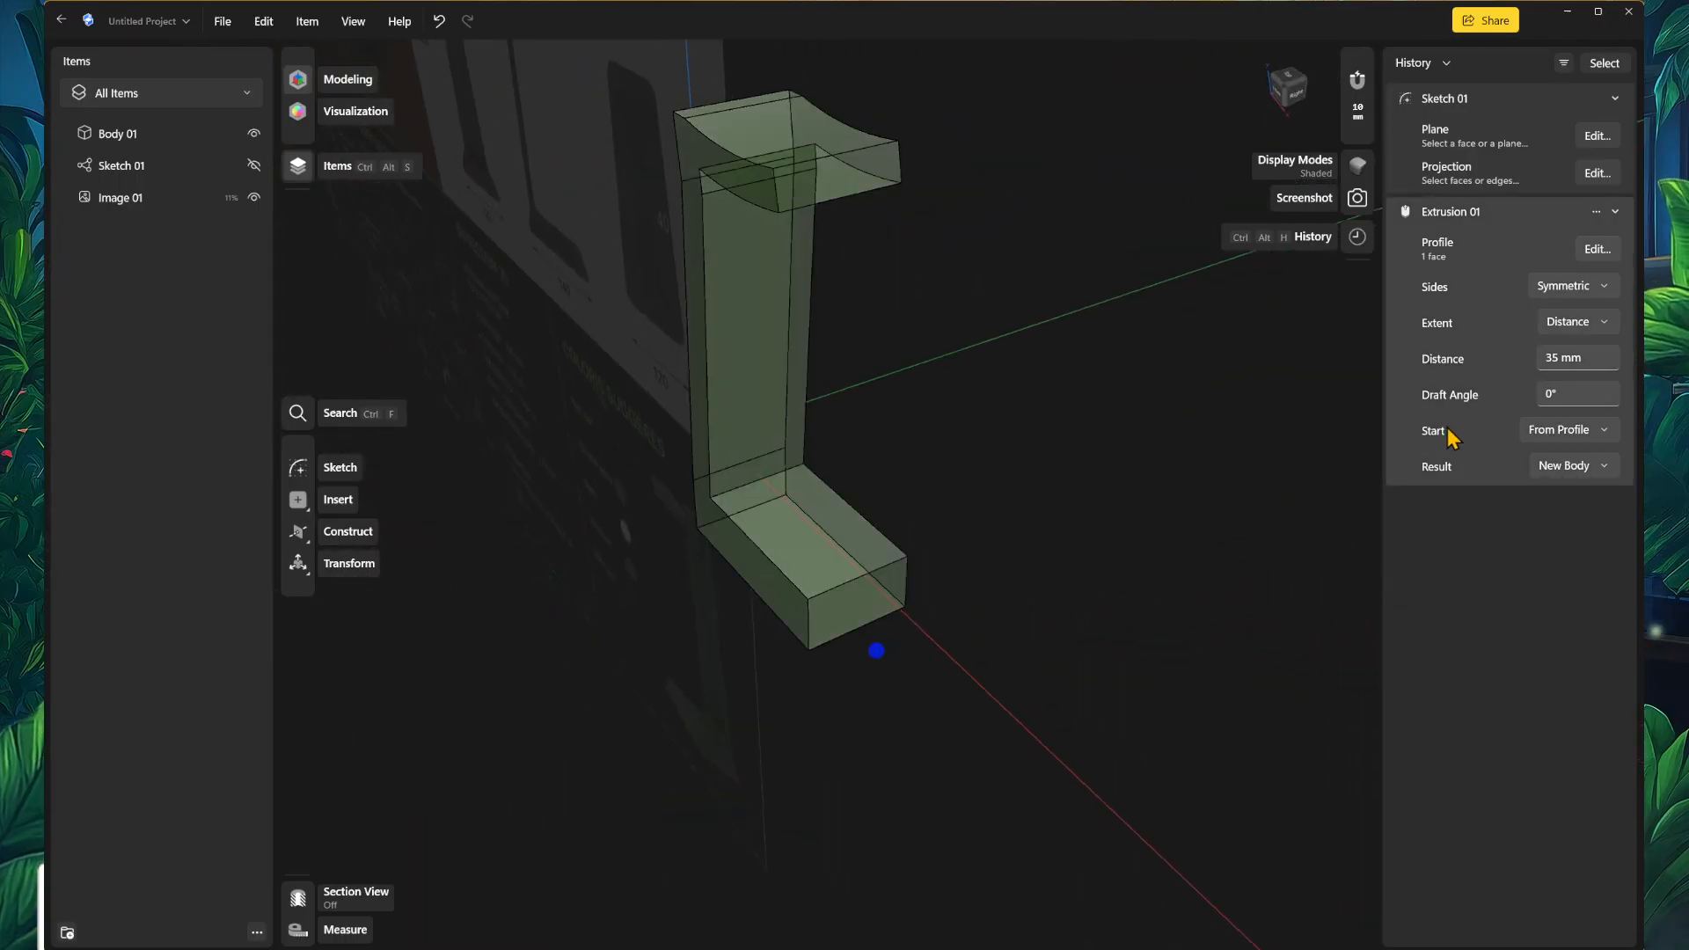
click(1565, 358)
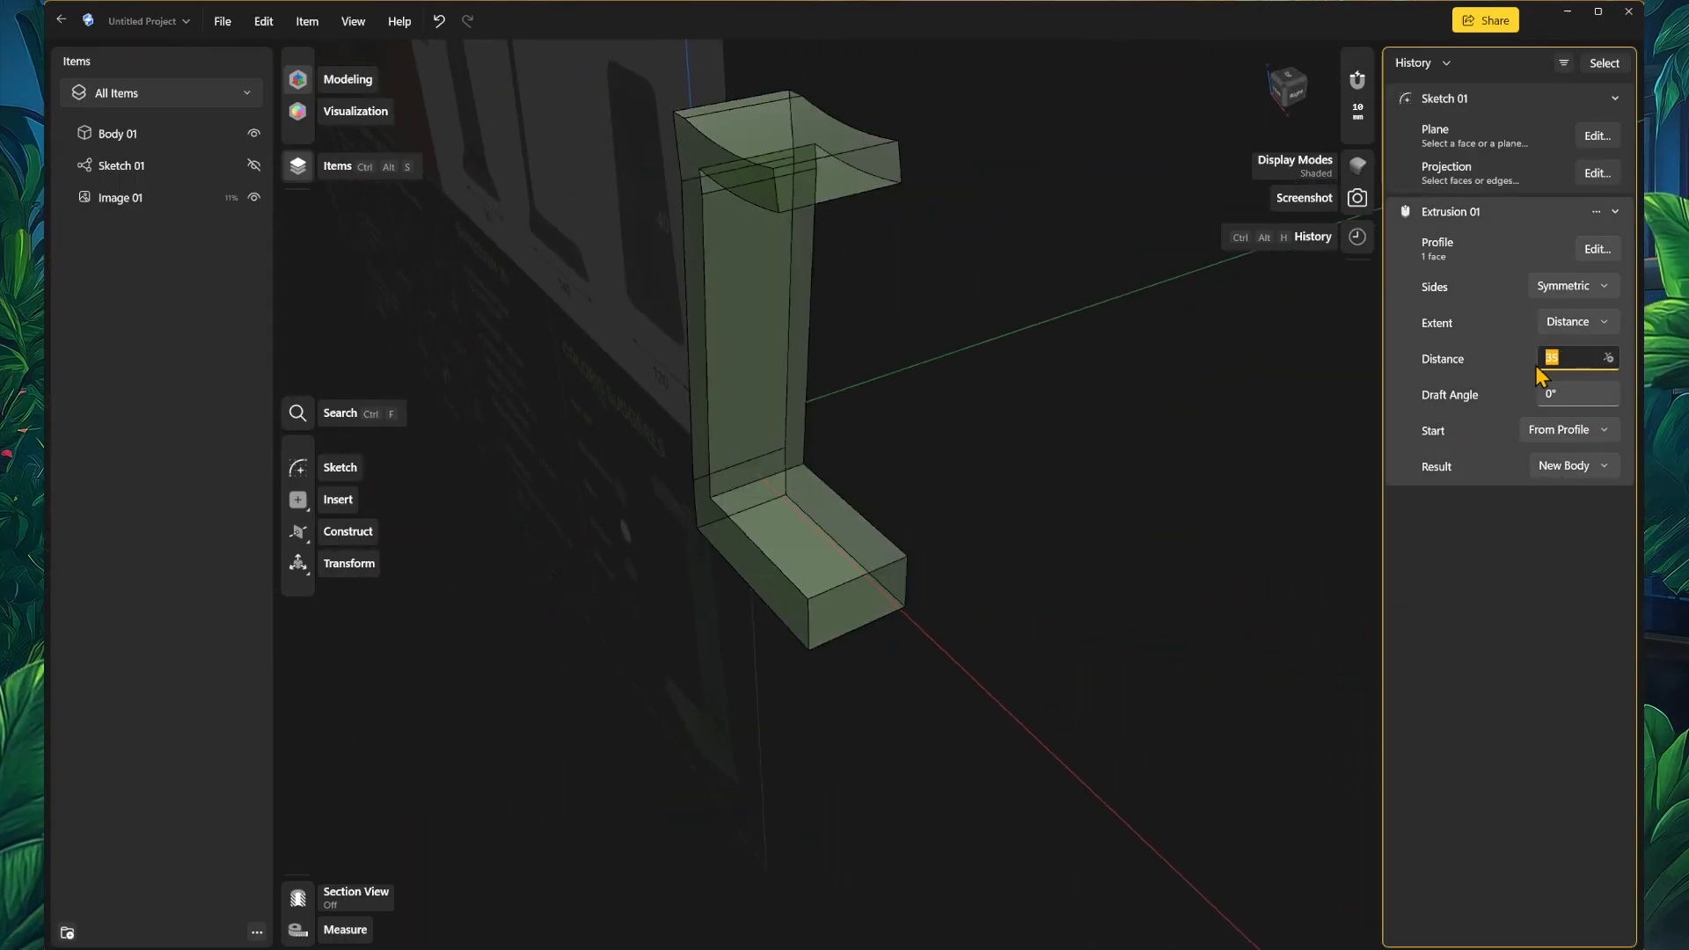
text(120)
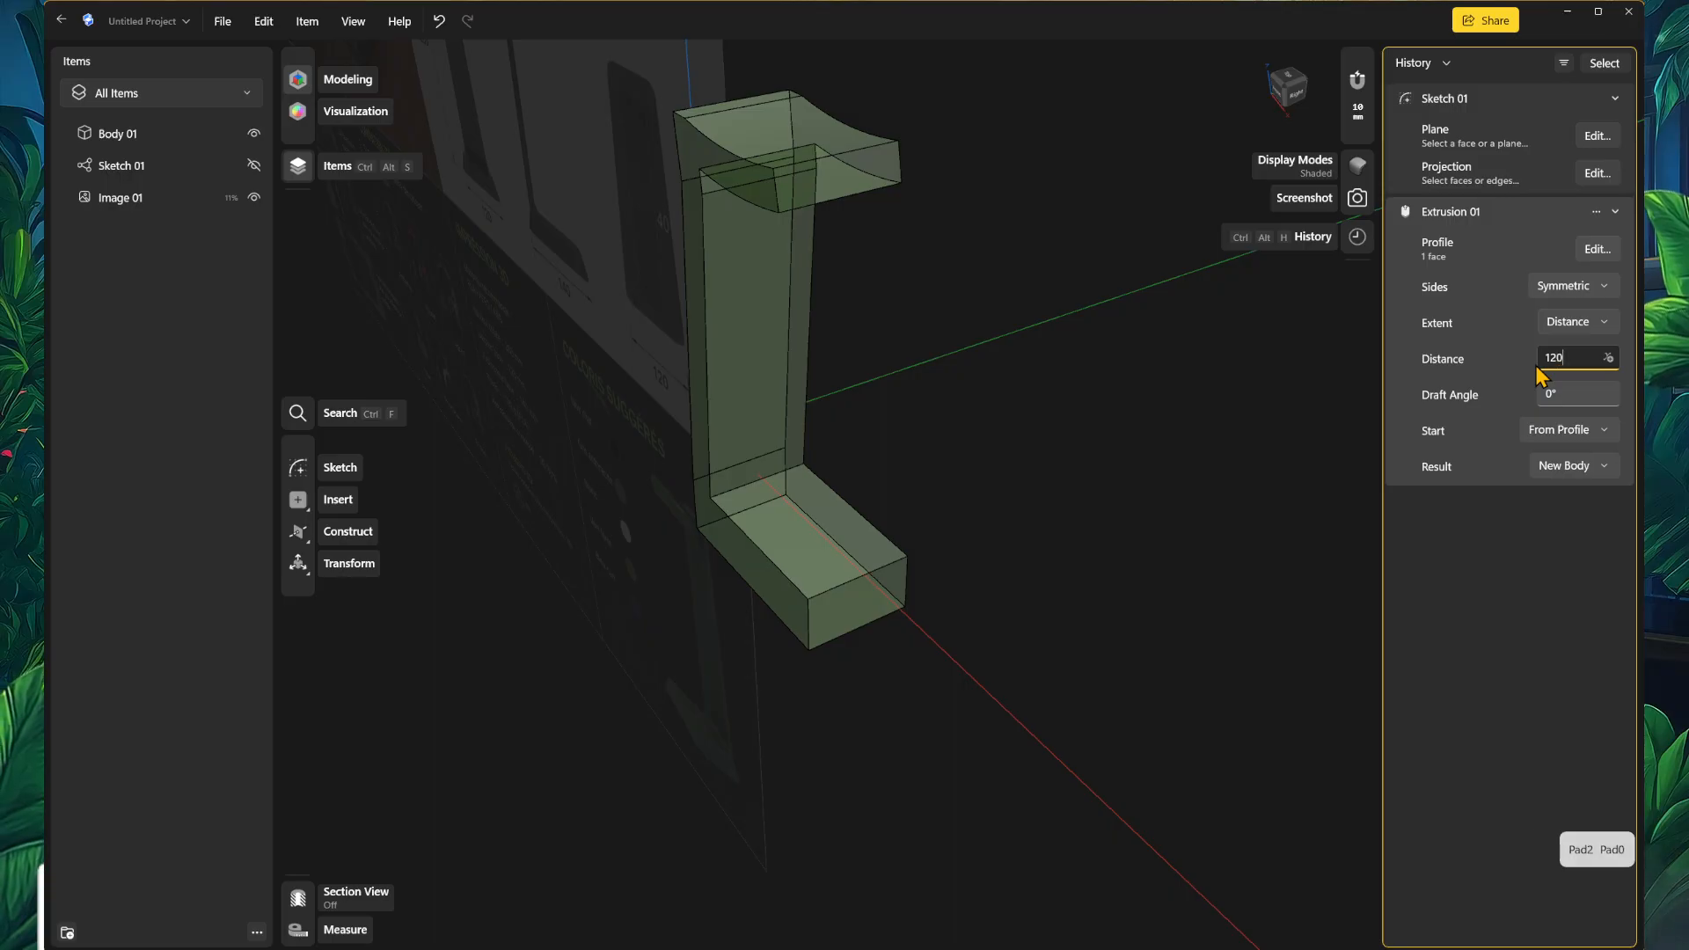
key(Return)
scroll(830, 583, down, 2)
middle_drag(851, 611, 938, 632)
right_drag(916, 690, 975, 698)
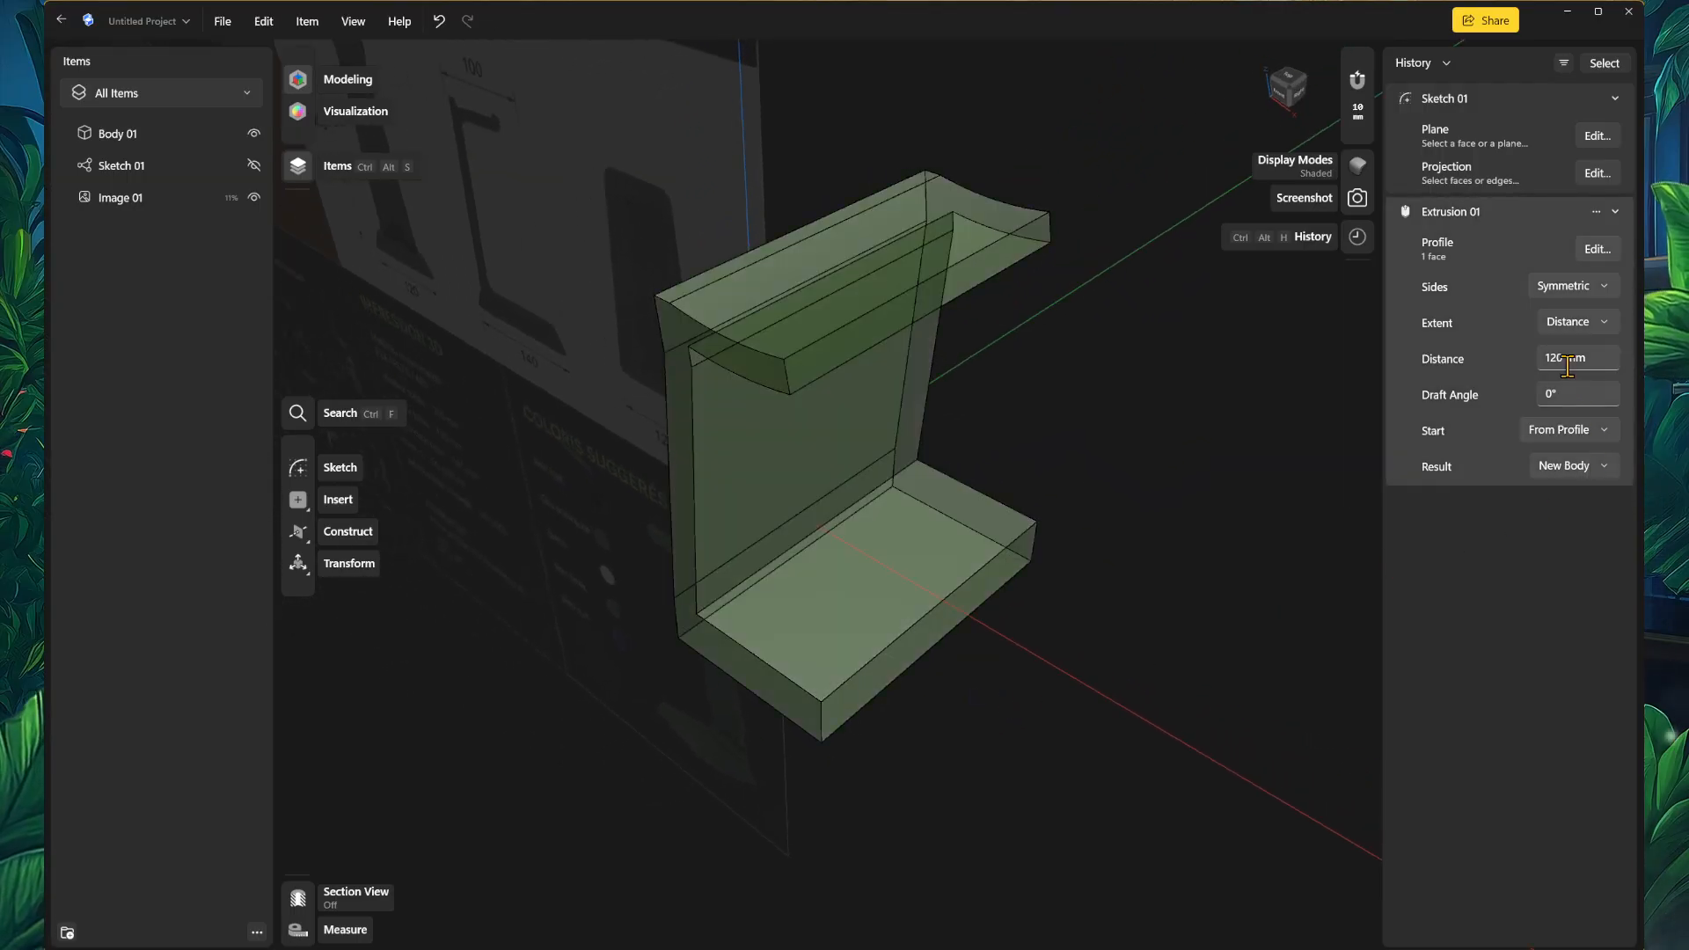
Step: Set the symmetric extrusion's distance to 100 mm
click(1566, 357)
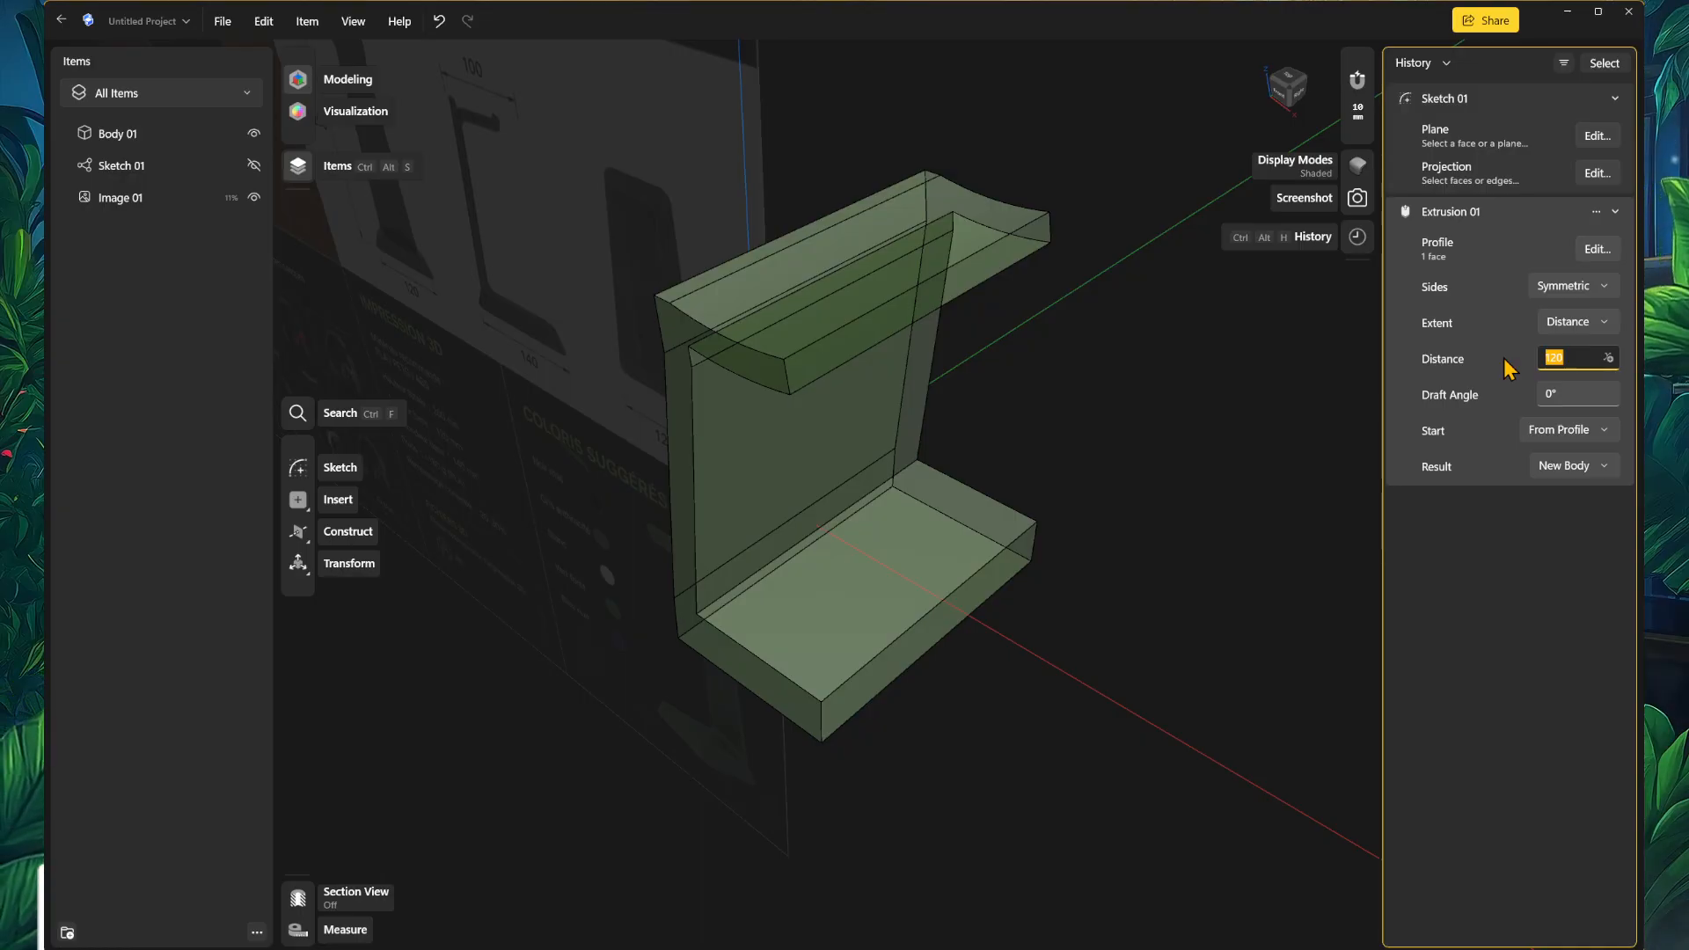
text(100)
key(Return)
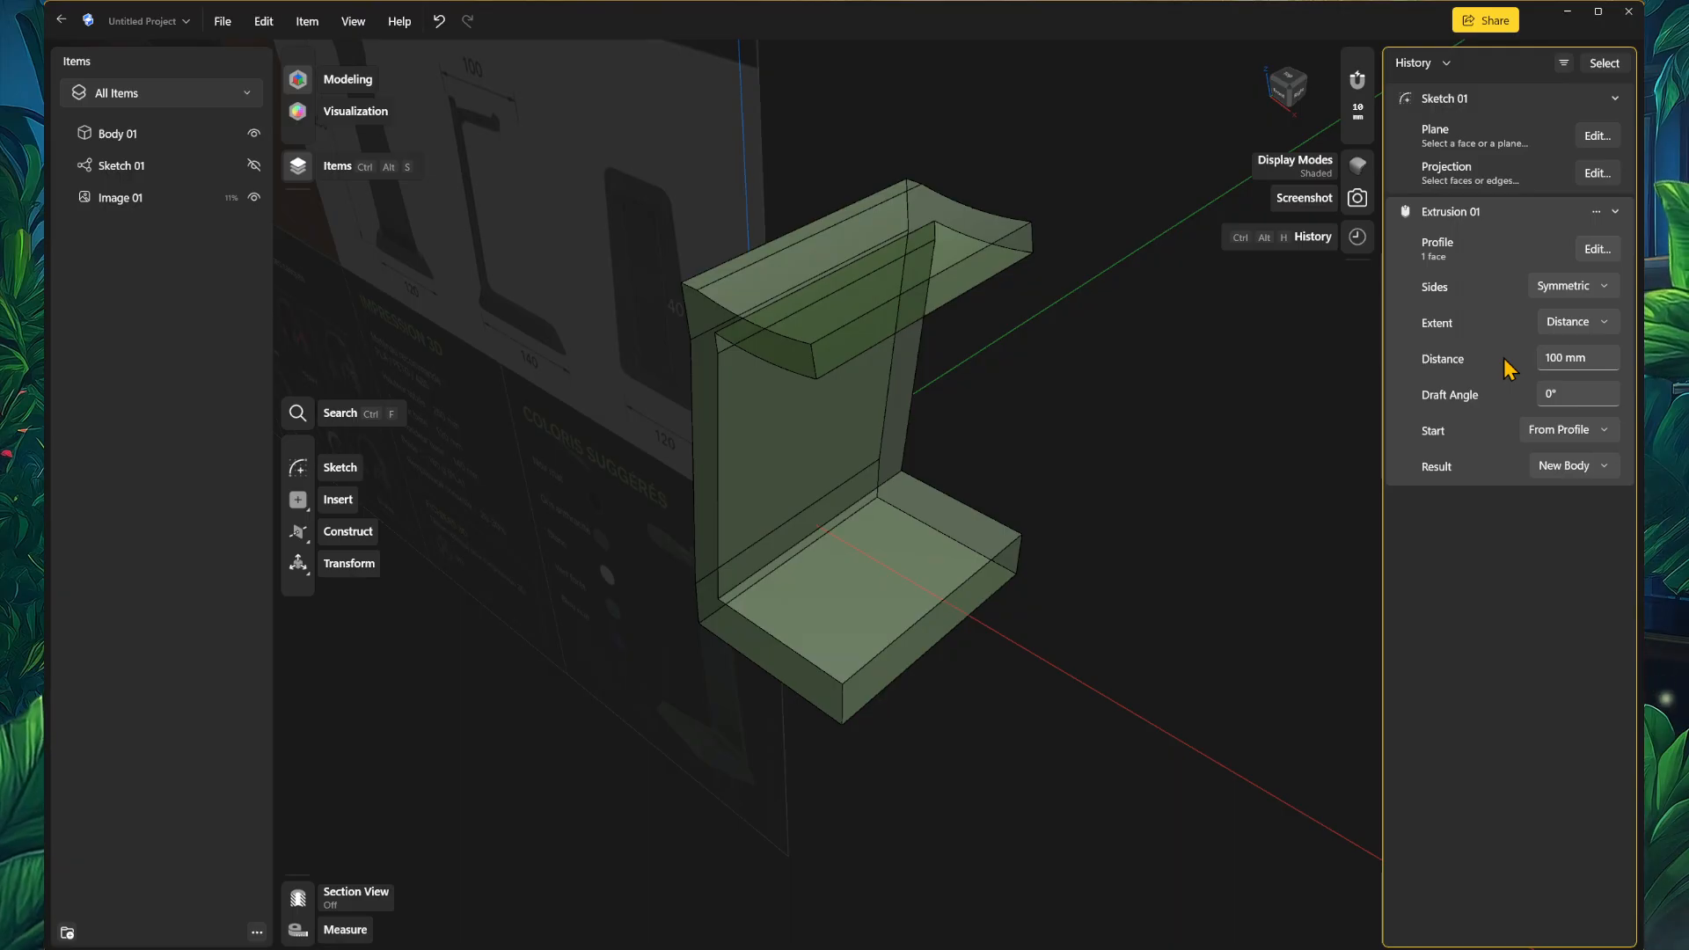
click(1187, 598)
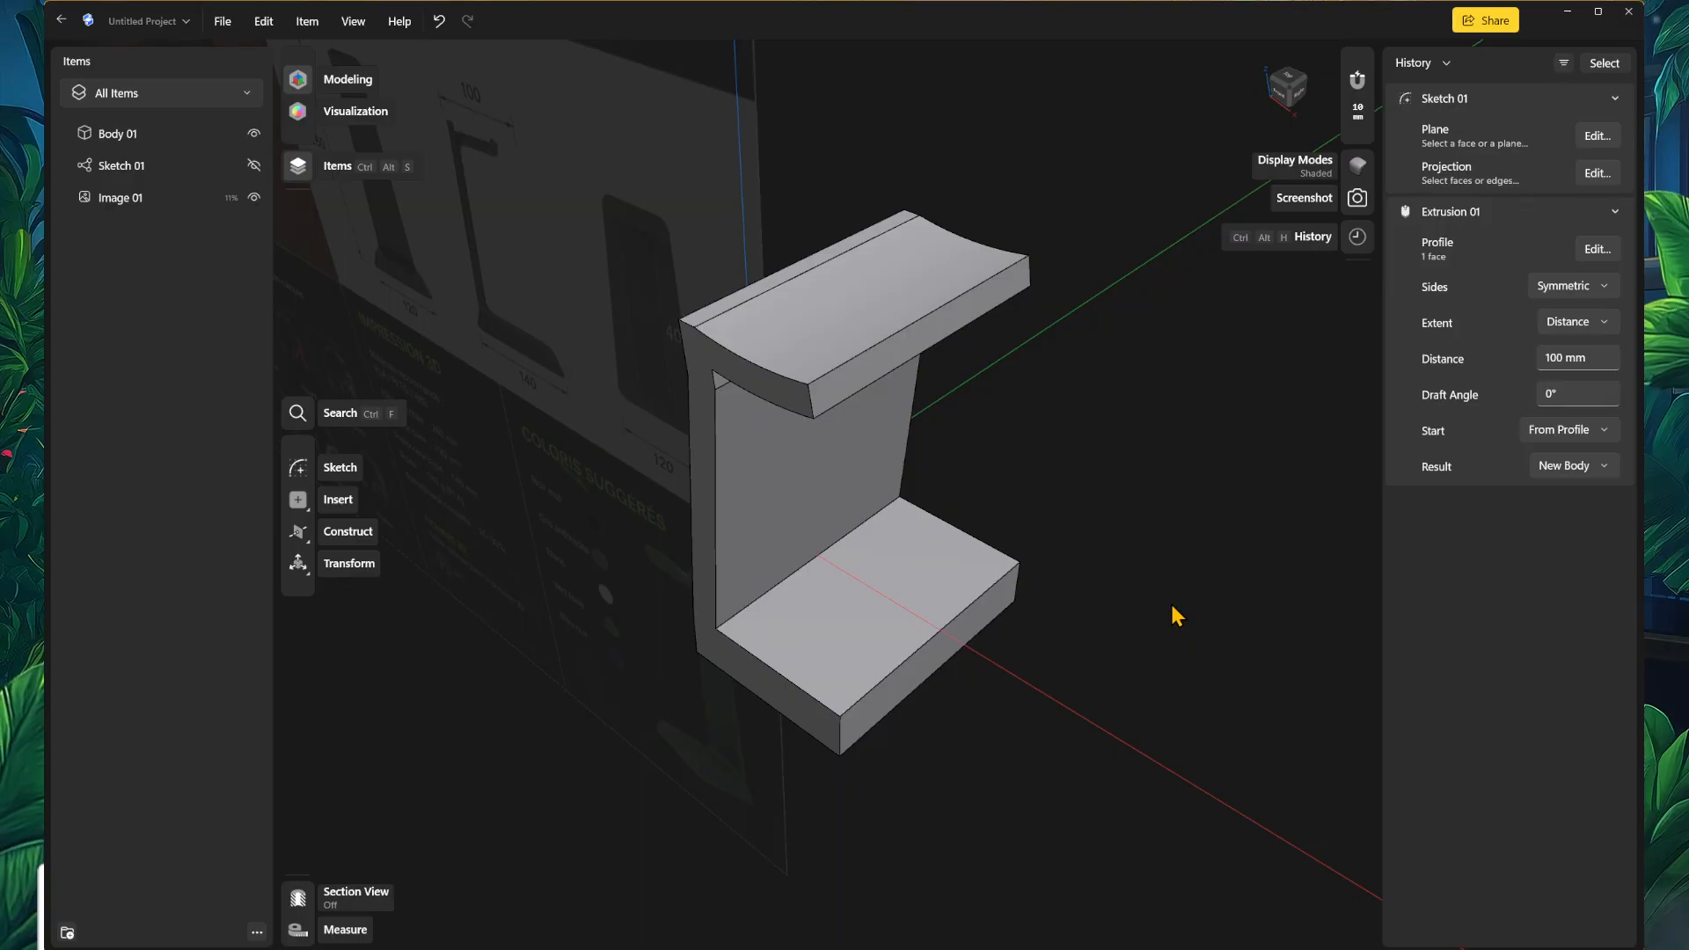
Step: Try a fillet on the upper front edge of the base, and undo it
mouse_move(1166, 618)
right_down()
mouse_move(1018, 592)
mouse_move(1248, 615)
mouse_move(1082, 592)
mouse_move(1182, 597)
right_up()
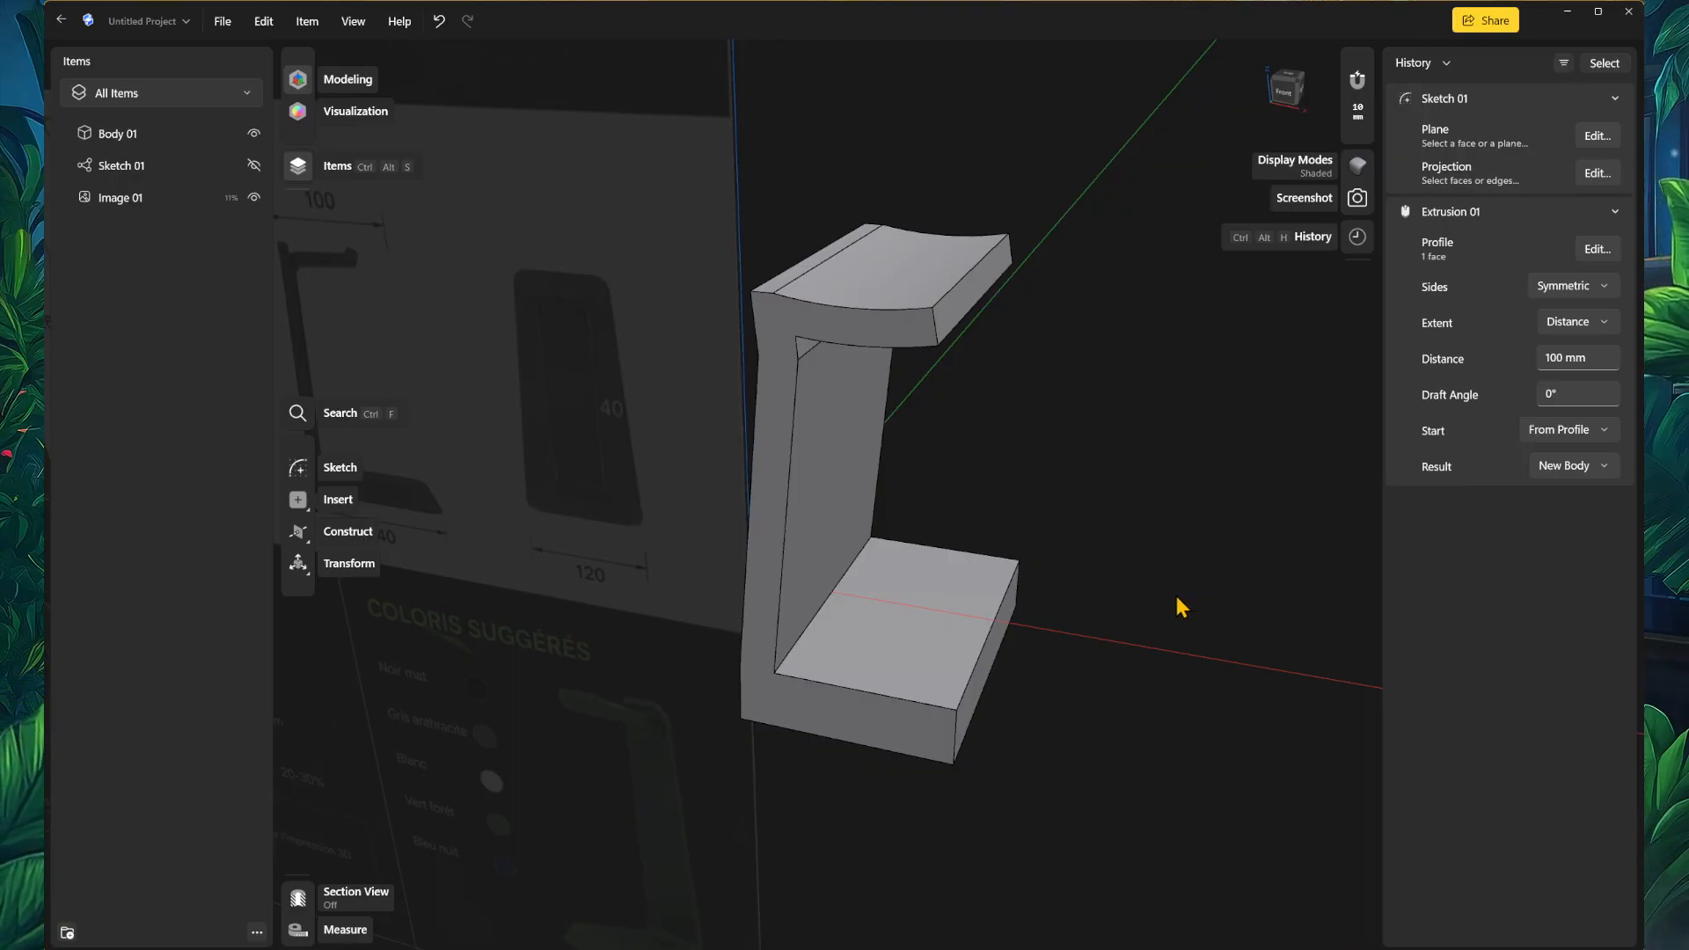
middle_drag(1138, 595, 1212, 597)
right_drag(1228, 691, 1176, 701)
scroll(1195, 714, up, 2)
middle_drag(1146, 720, 1172, 618)
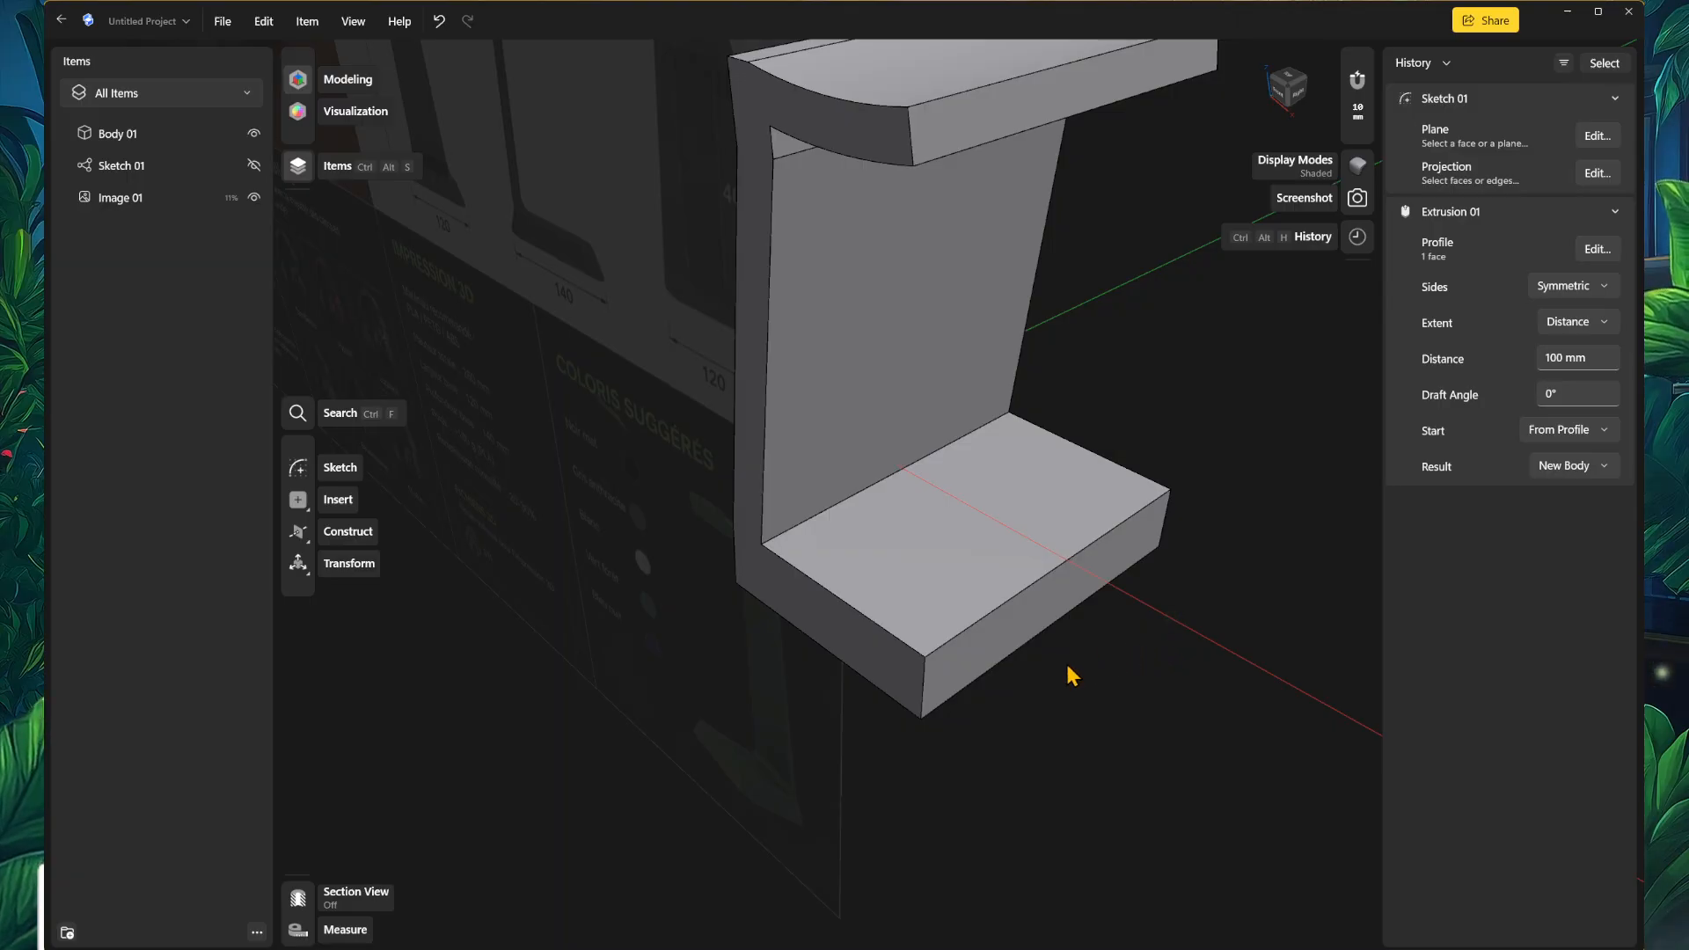
scroll(1047, 695, up, 1)
click(983, 686)
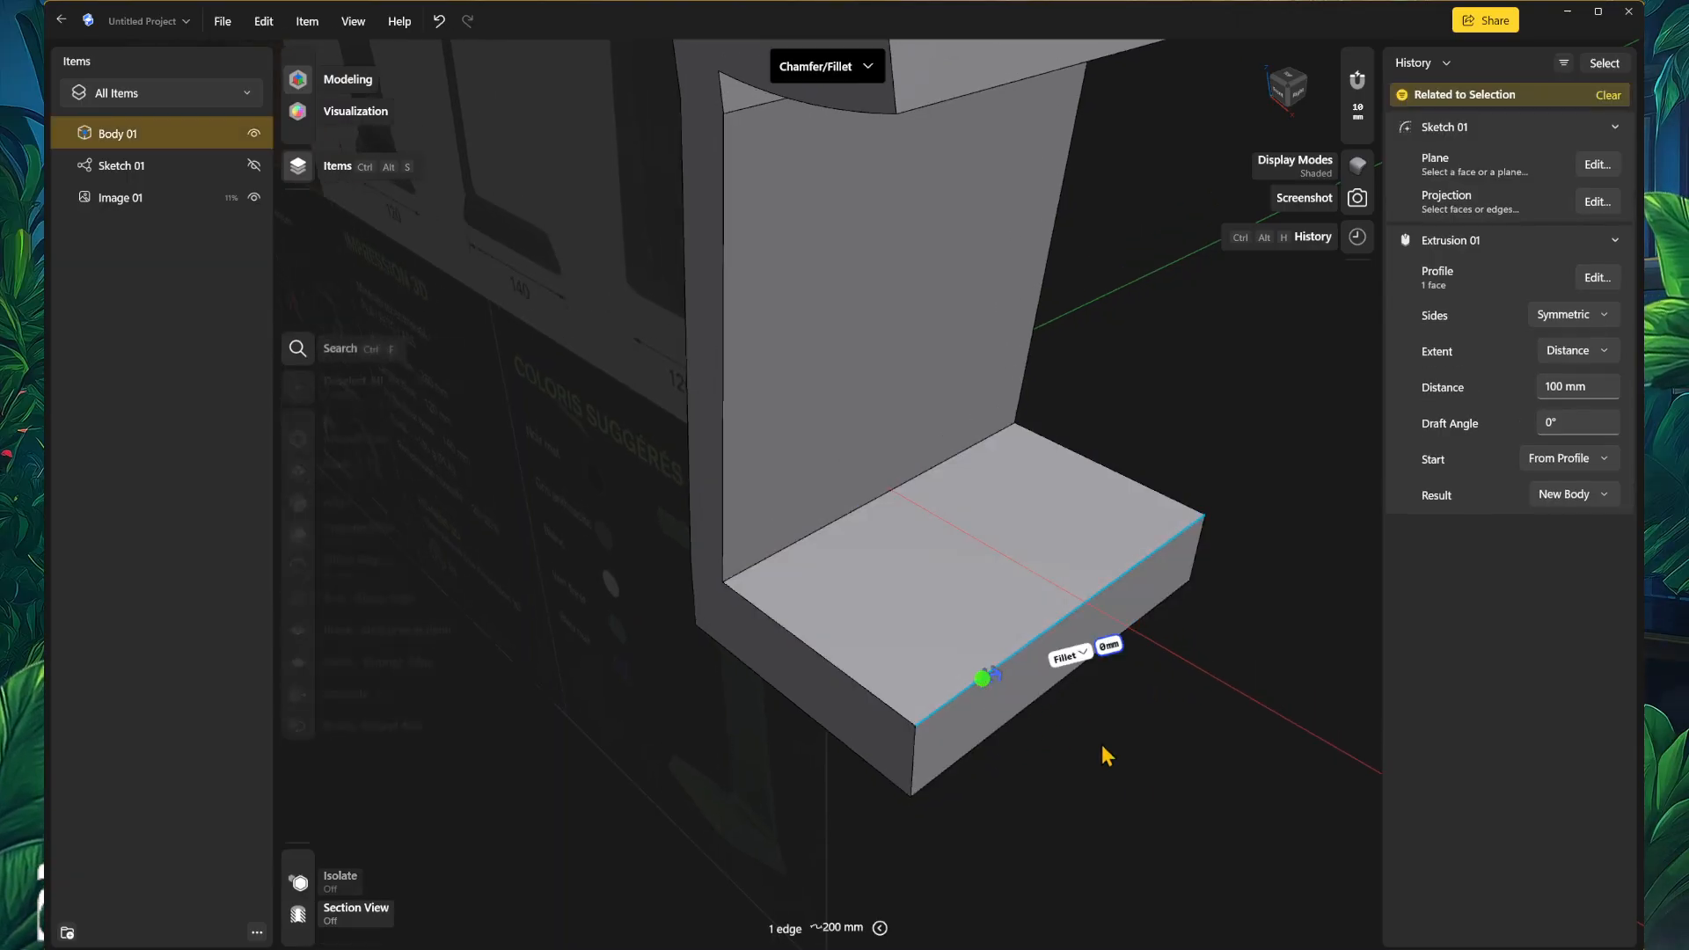
middle_drag(1105, 793, 1086, 762)
mouse_move(1085, 761)
right_down()
mouse_move(1068, 785)
mouse_move(1021, 783)
right_up()
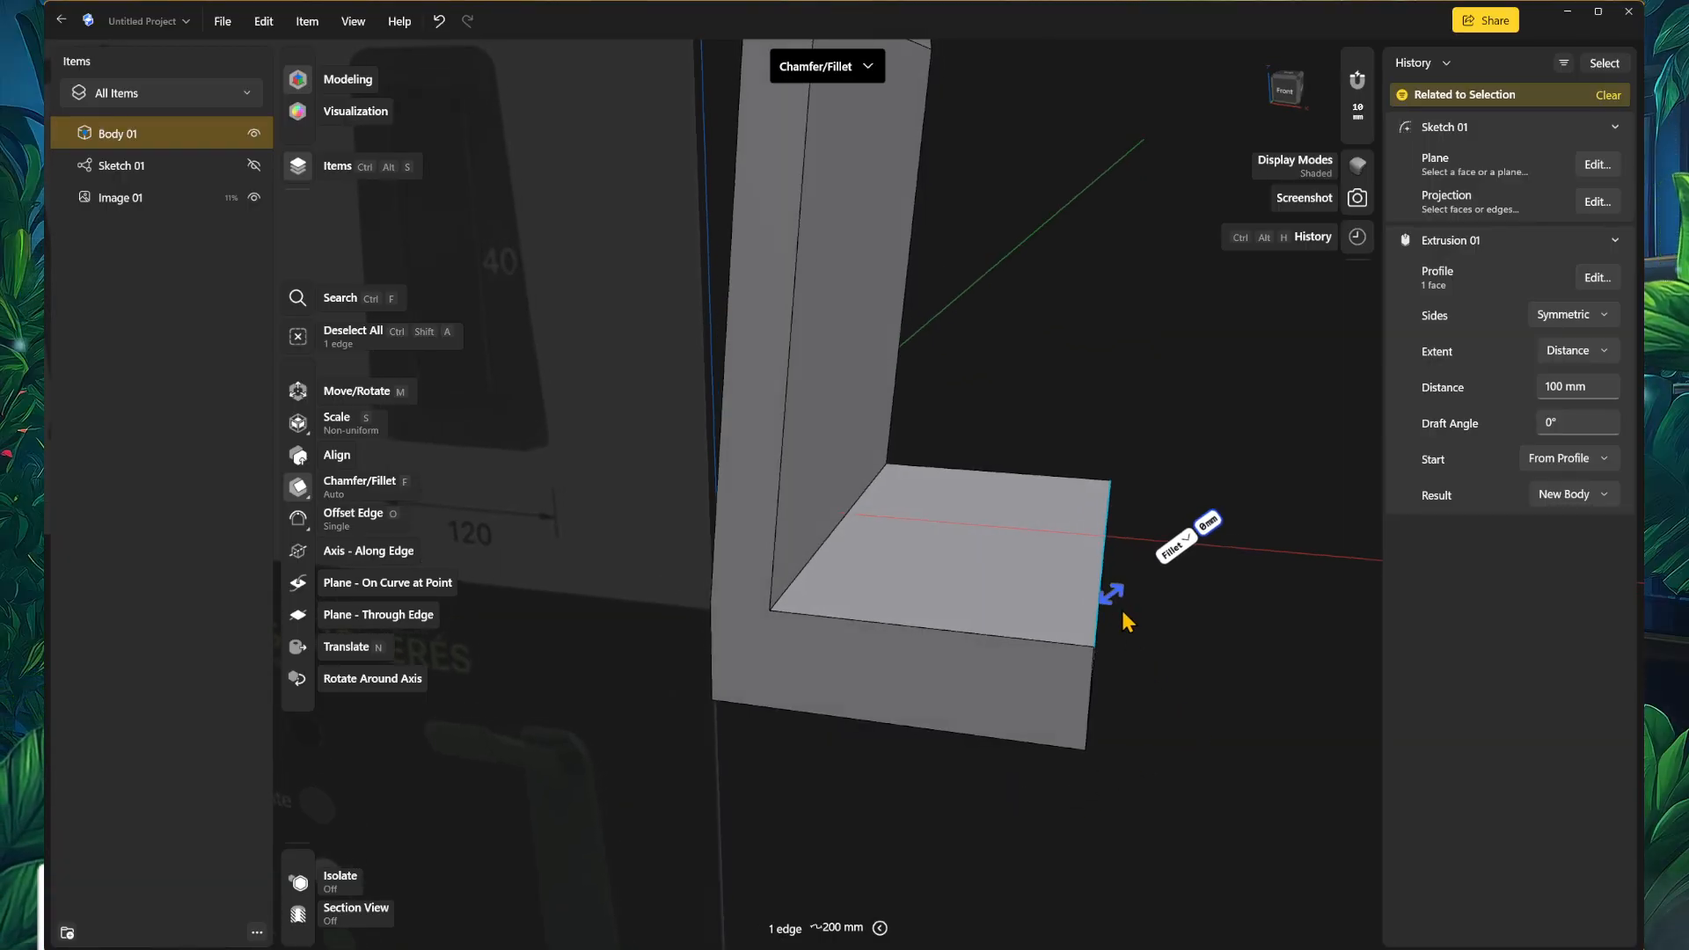
drag(1114, 593, 1255, 525)
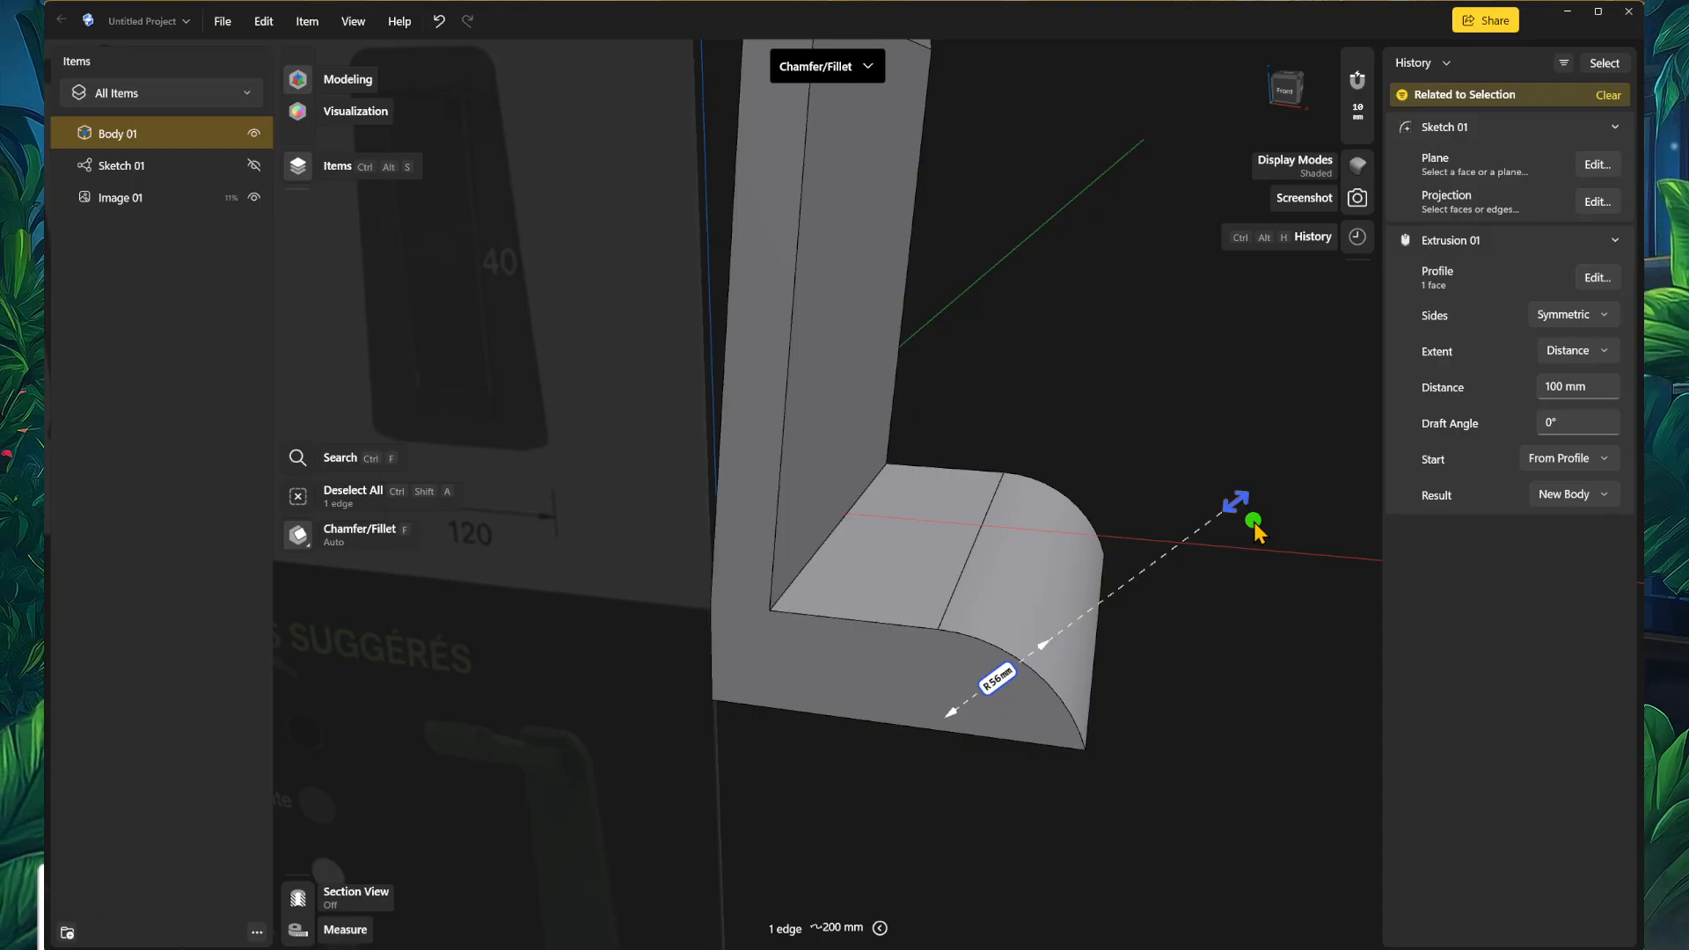
drag(1255, 528, 1168, 607)
key(ctrl+z)
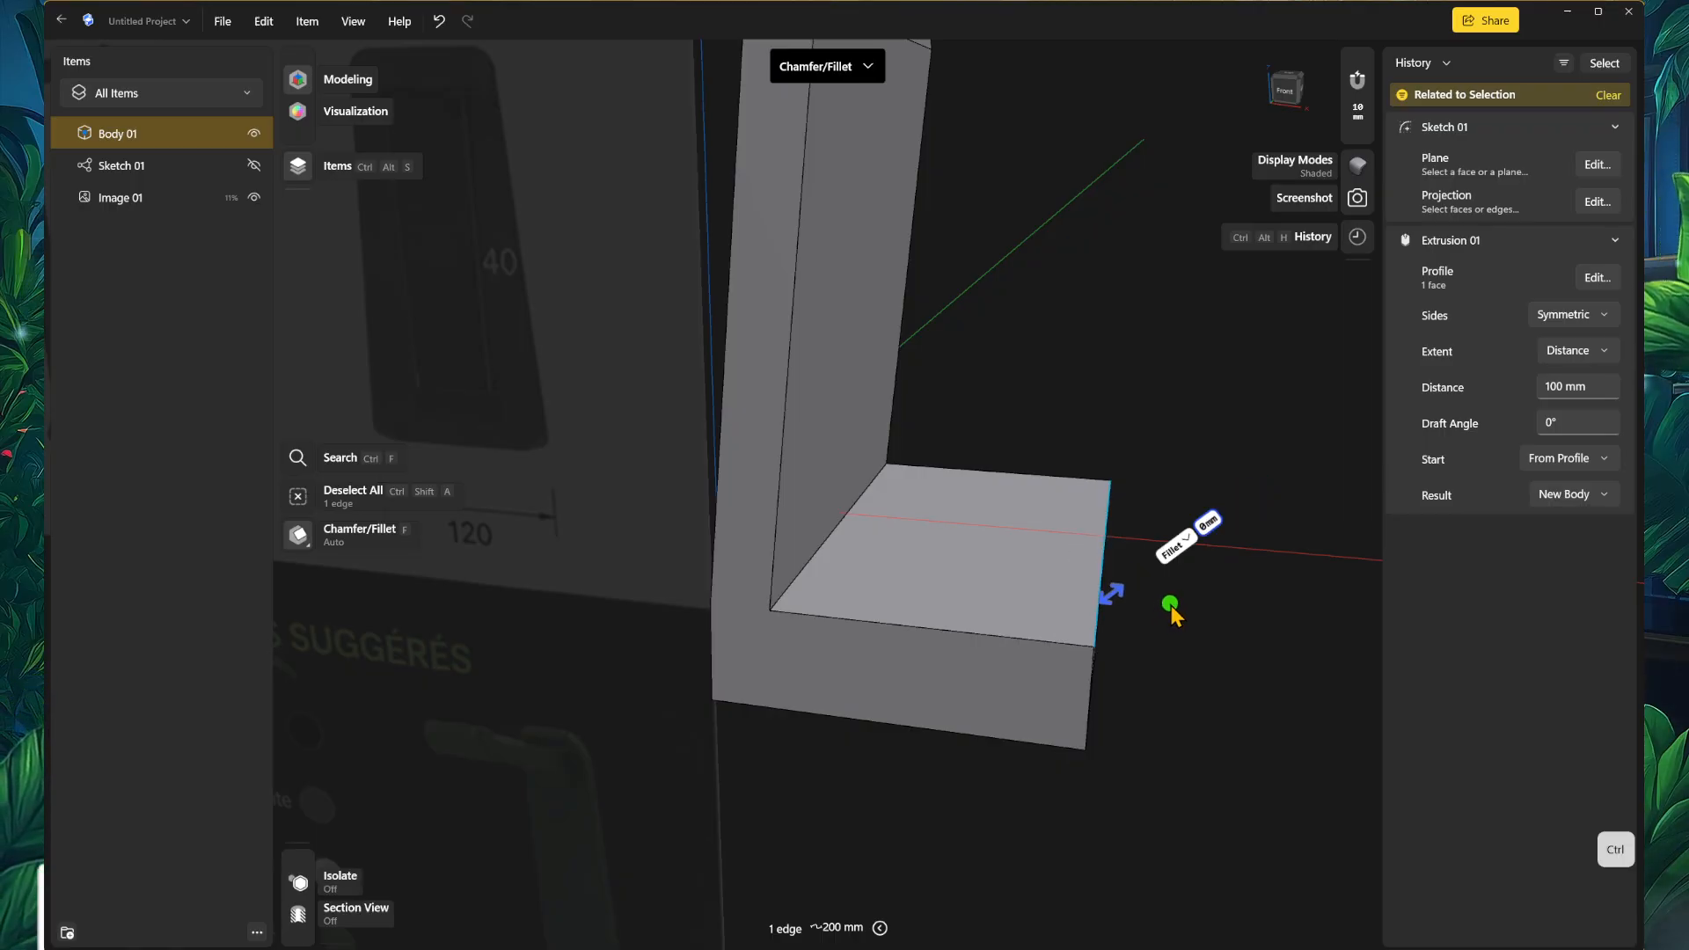
Step: Select the whole stand body and isolate it from the reference image
right_drag(1241, 781, 1119, 651)
click(510, 304)
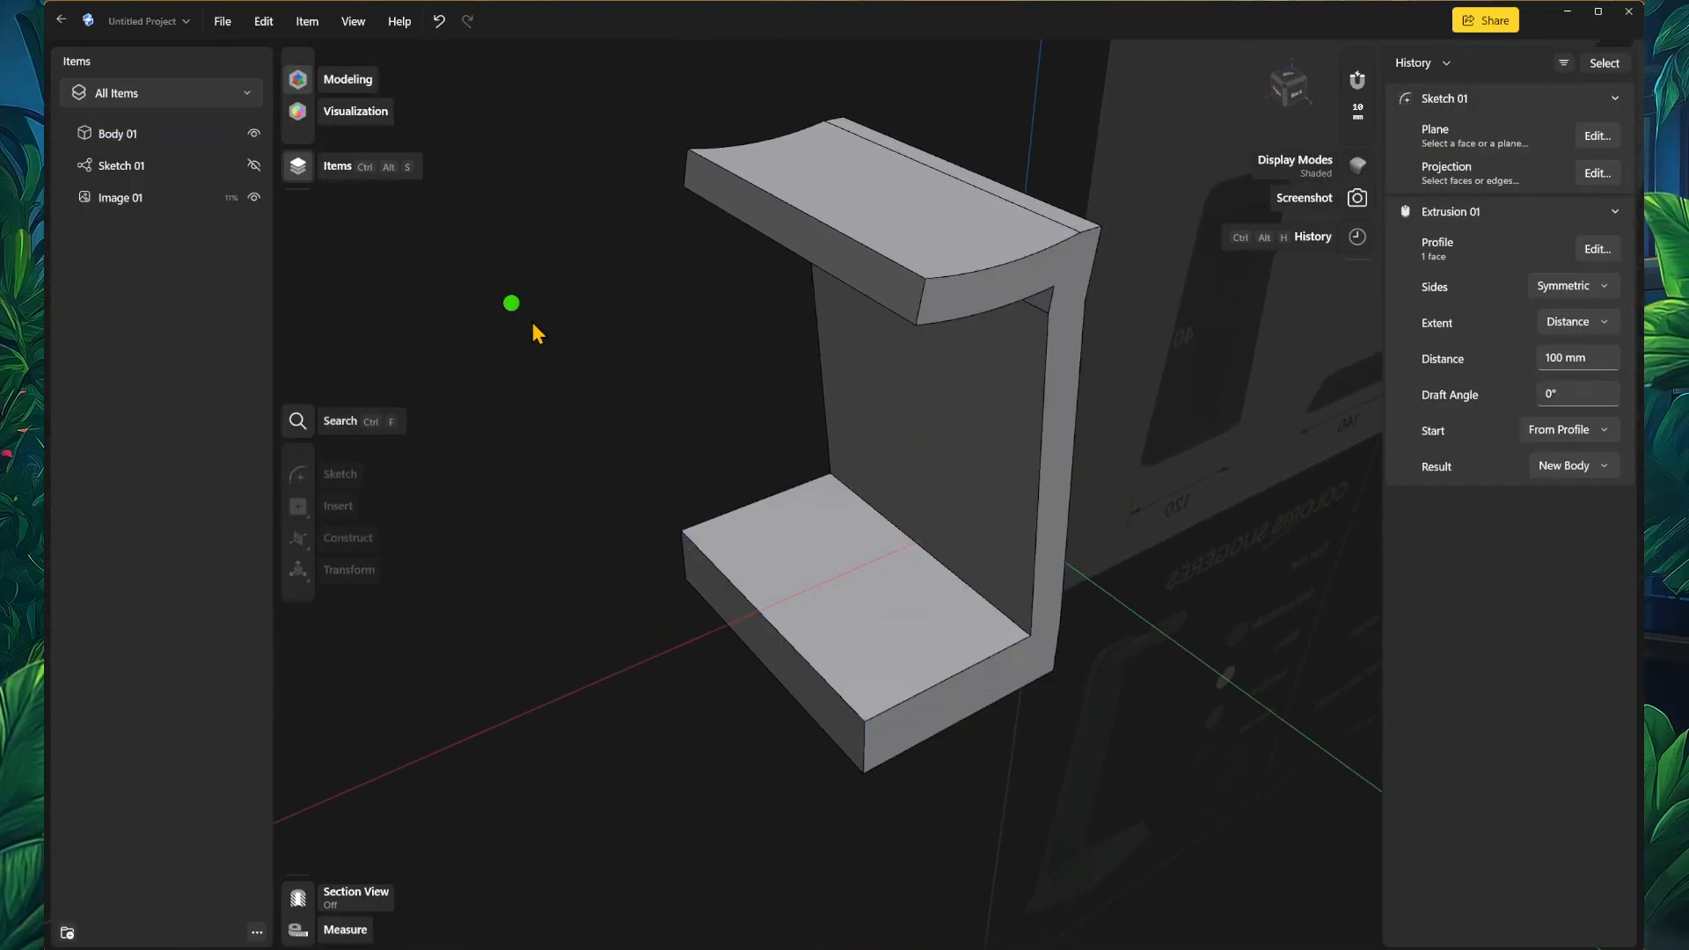
click(833, 228)
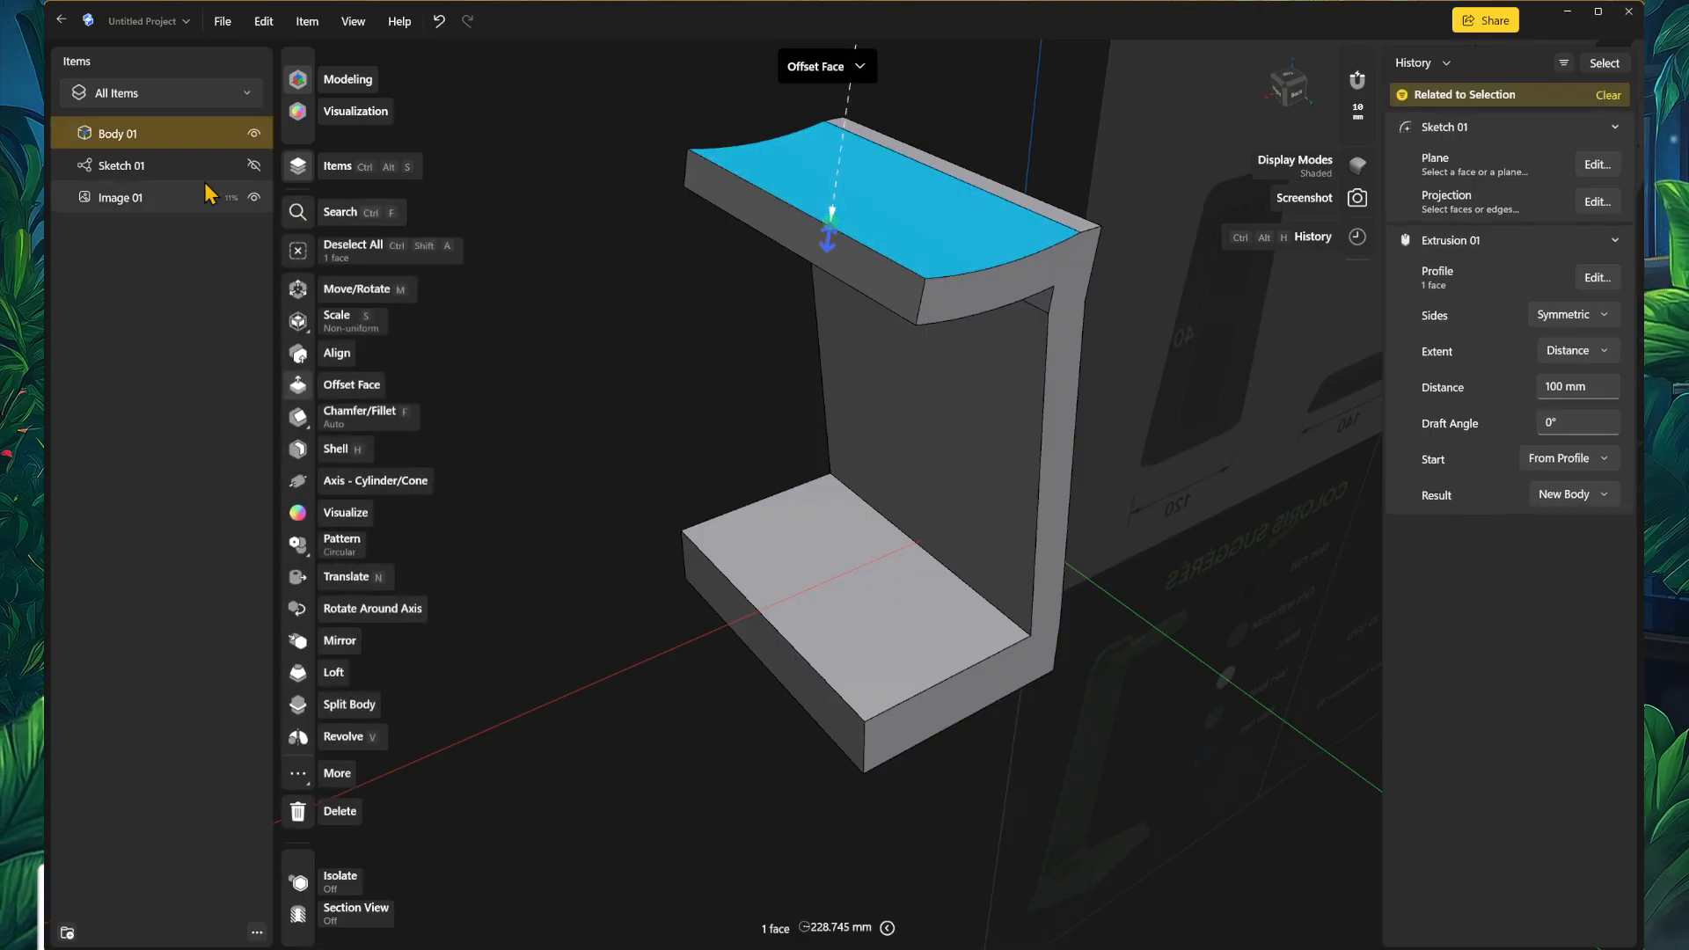
click(111, 132)
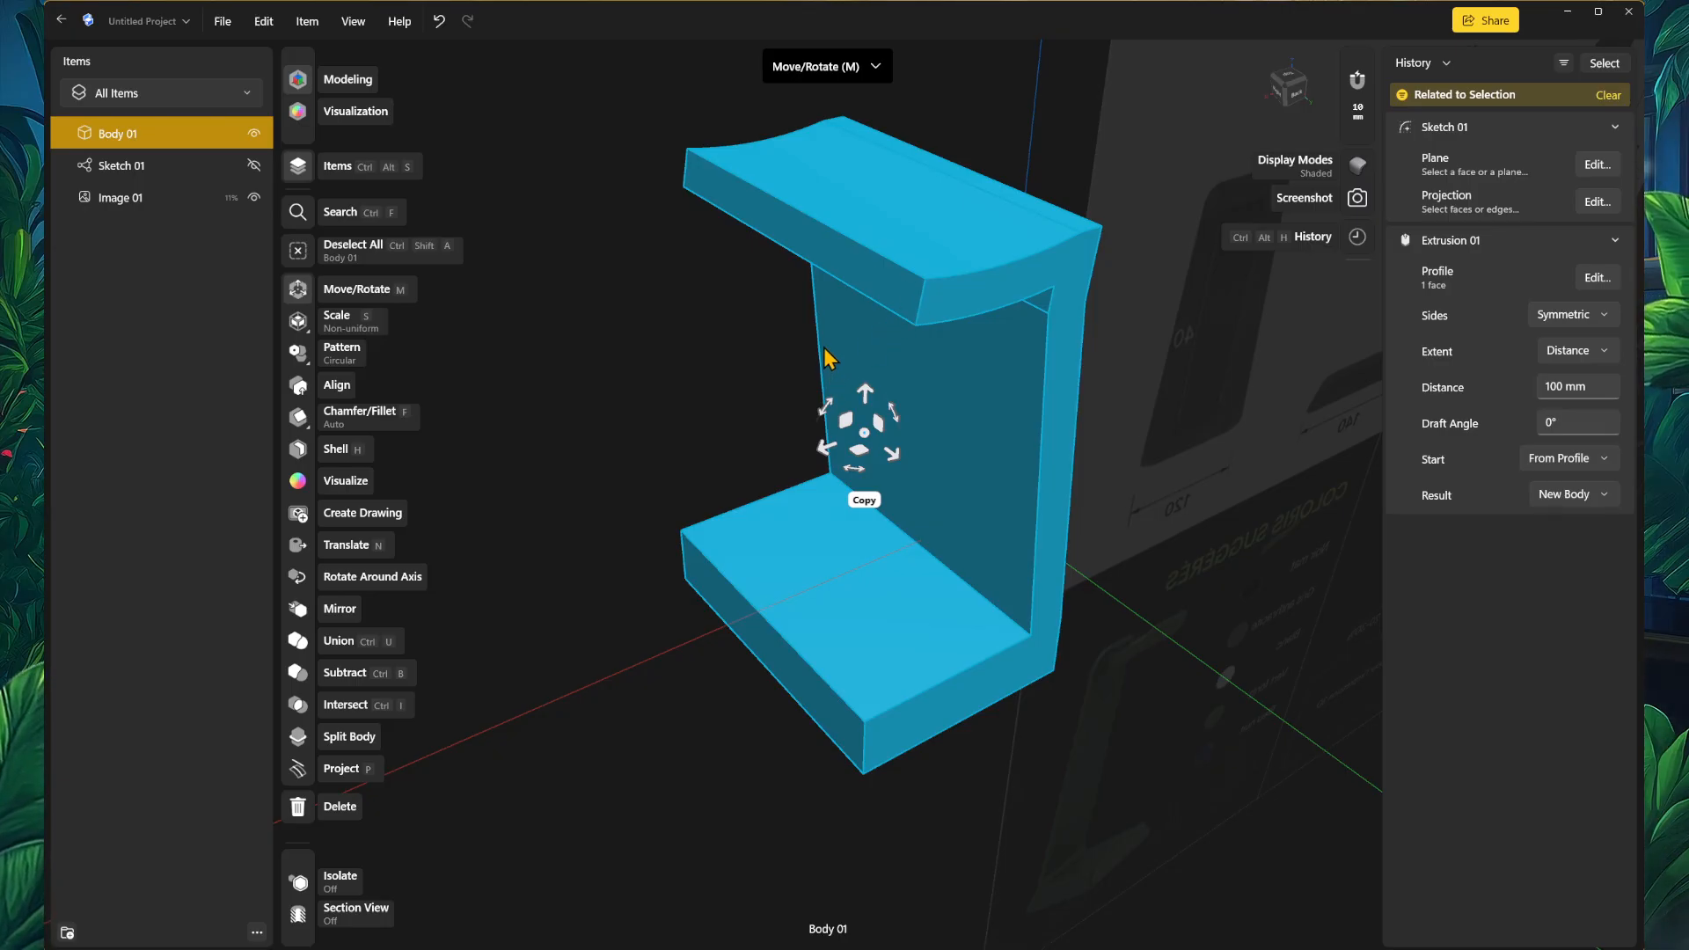
key(i)
middle_drag(1185, 603, 1135, 617)
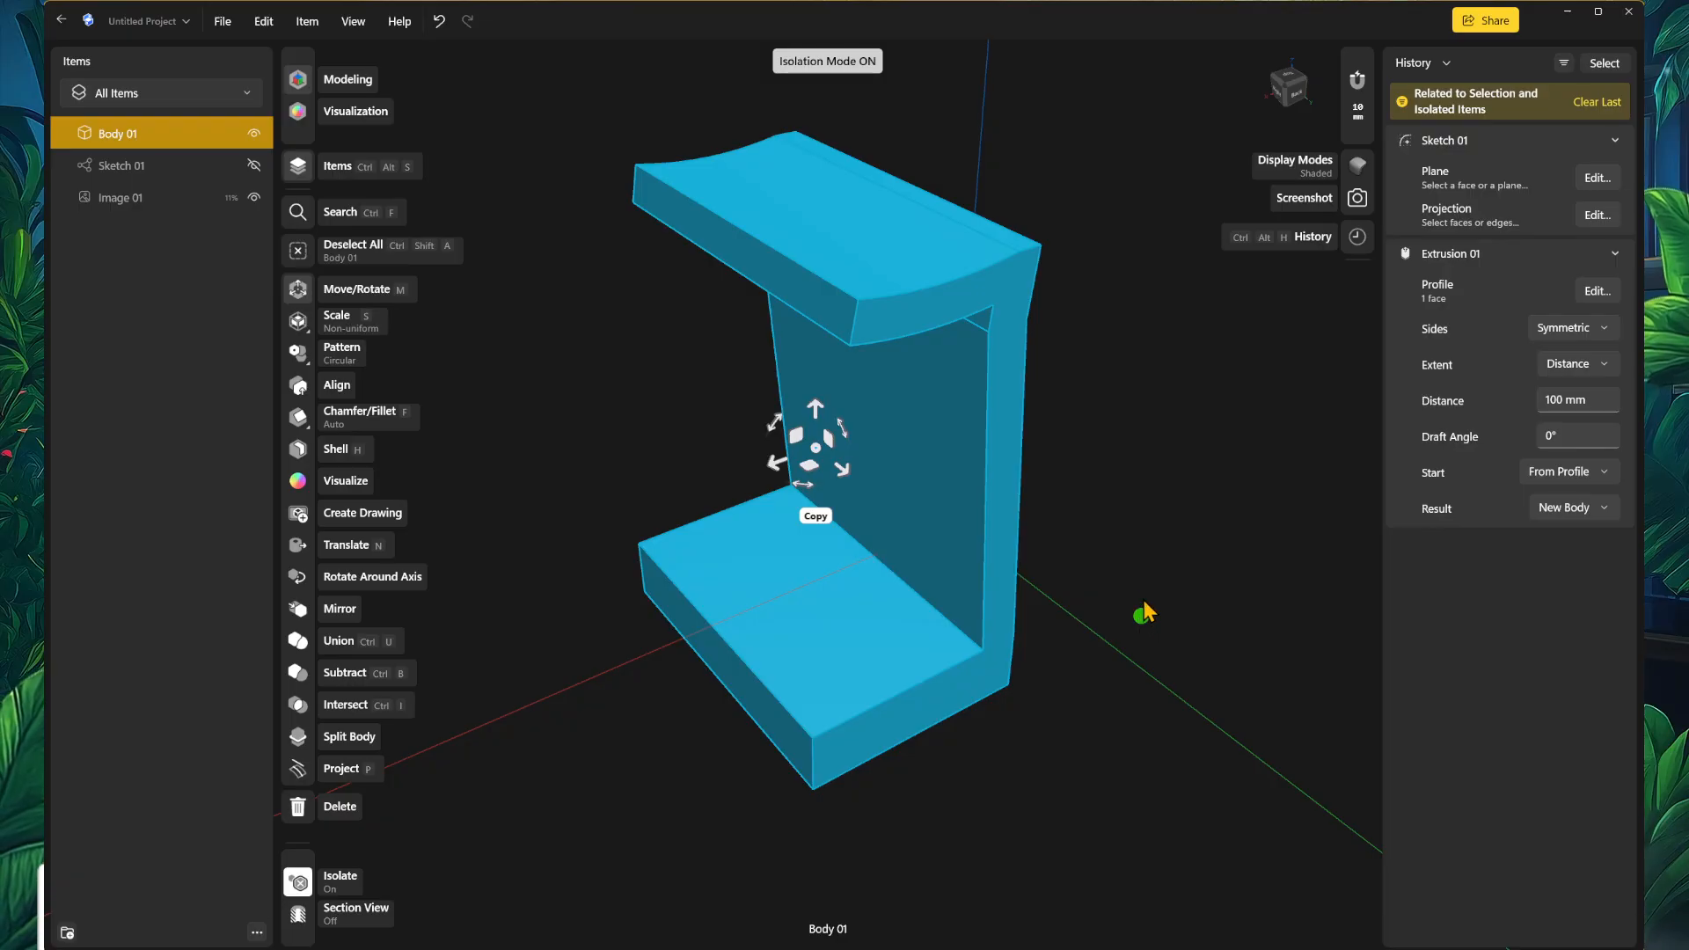
Step: Switch to Visualization mode and apply the Matte Opaque Polypropylene material to the stand body
click(297, 111)
right_drag(1082, 582, 1148, 503)
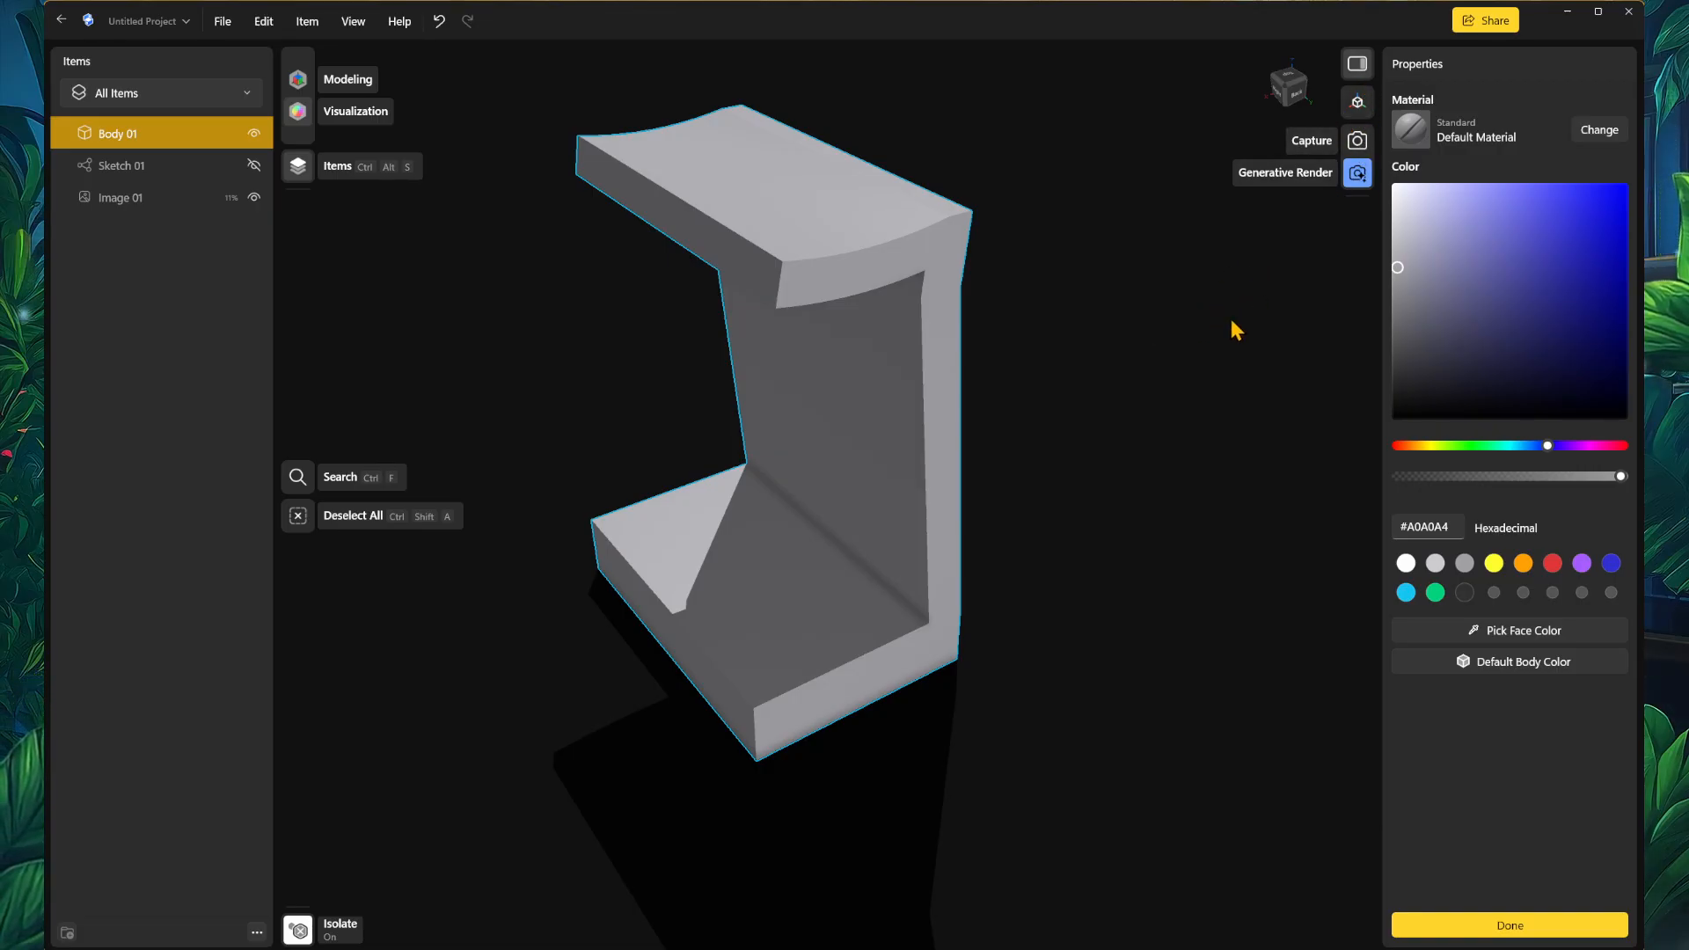
mouse_move(1093, 460)
right_down()
mouse_move(1139, 464)
mouse_move(1070, 478)
right_up()
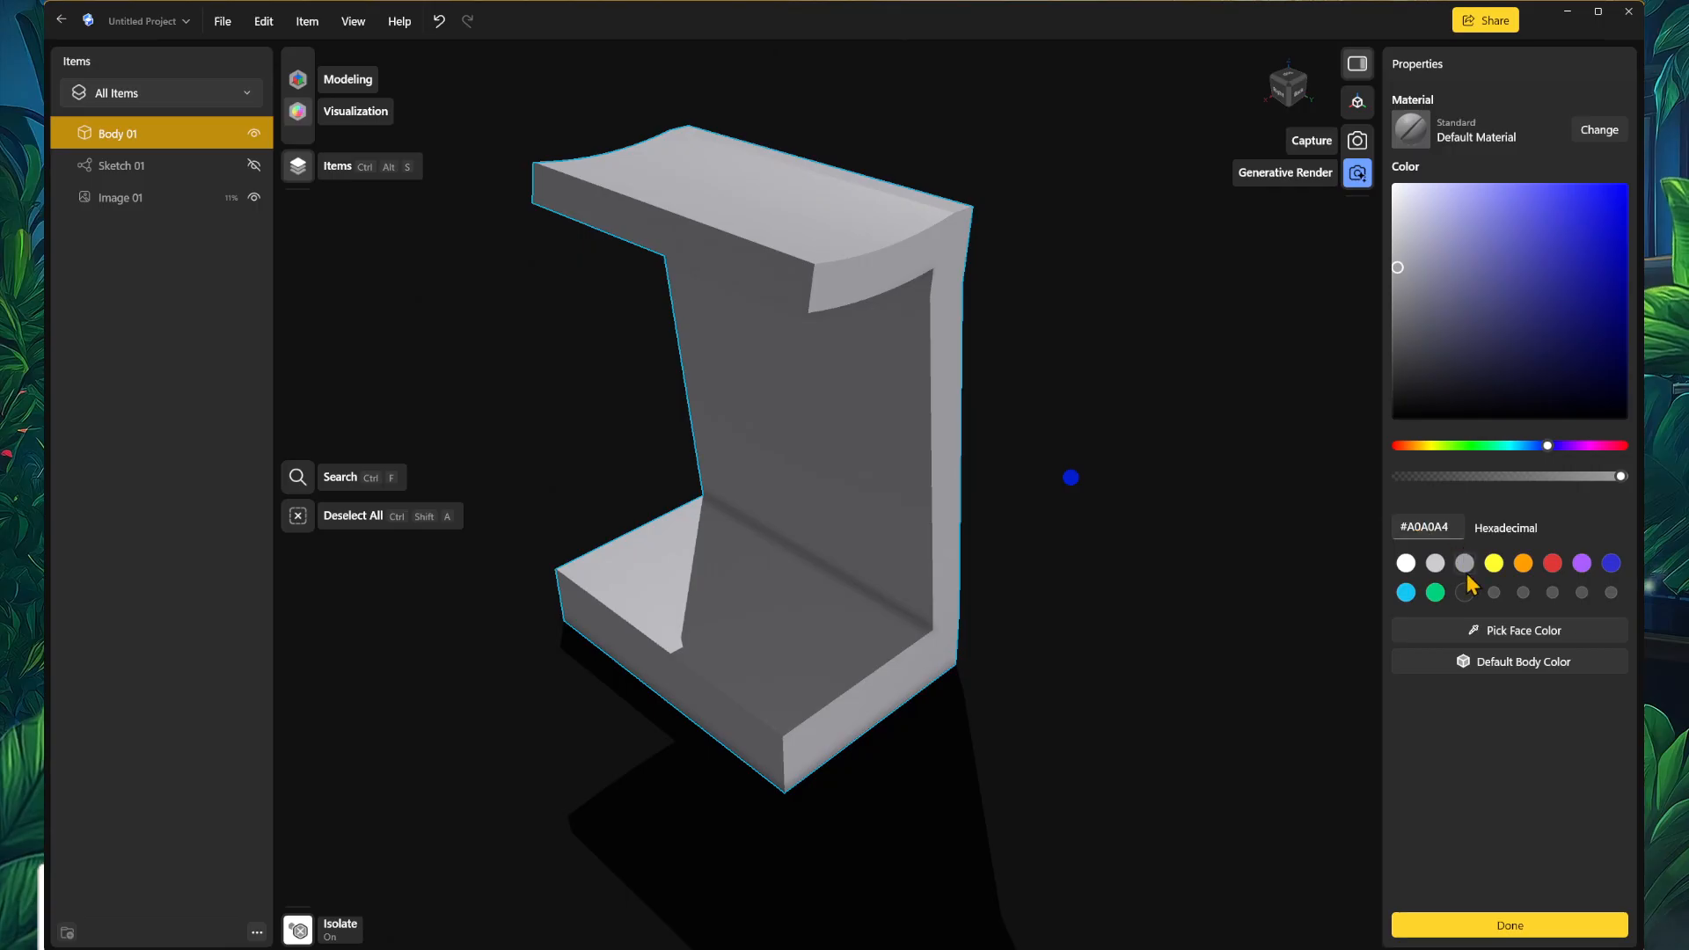
click(1455, 137)
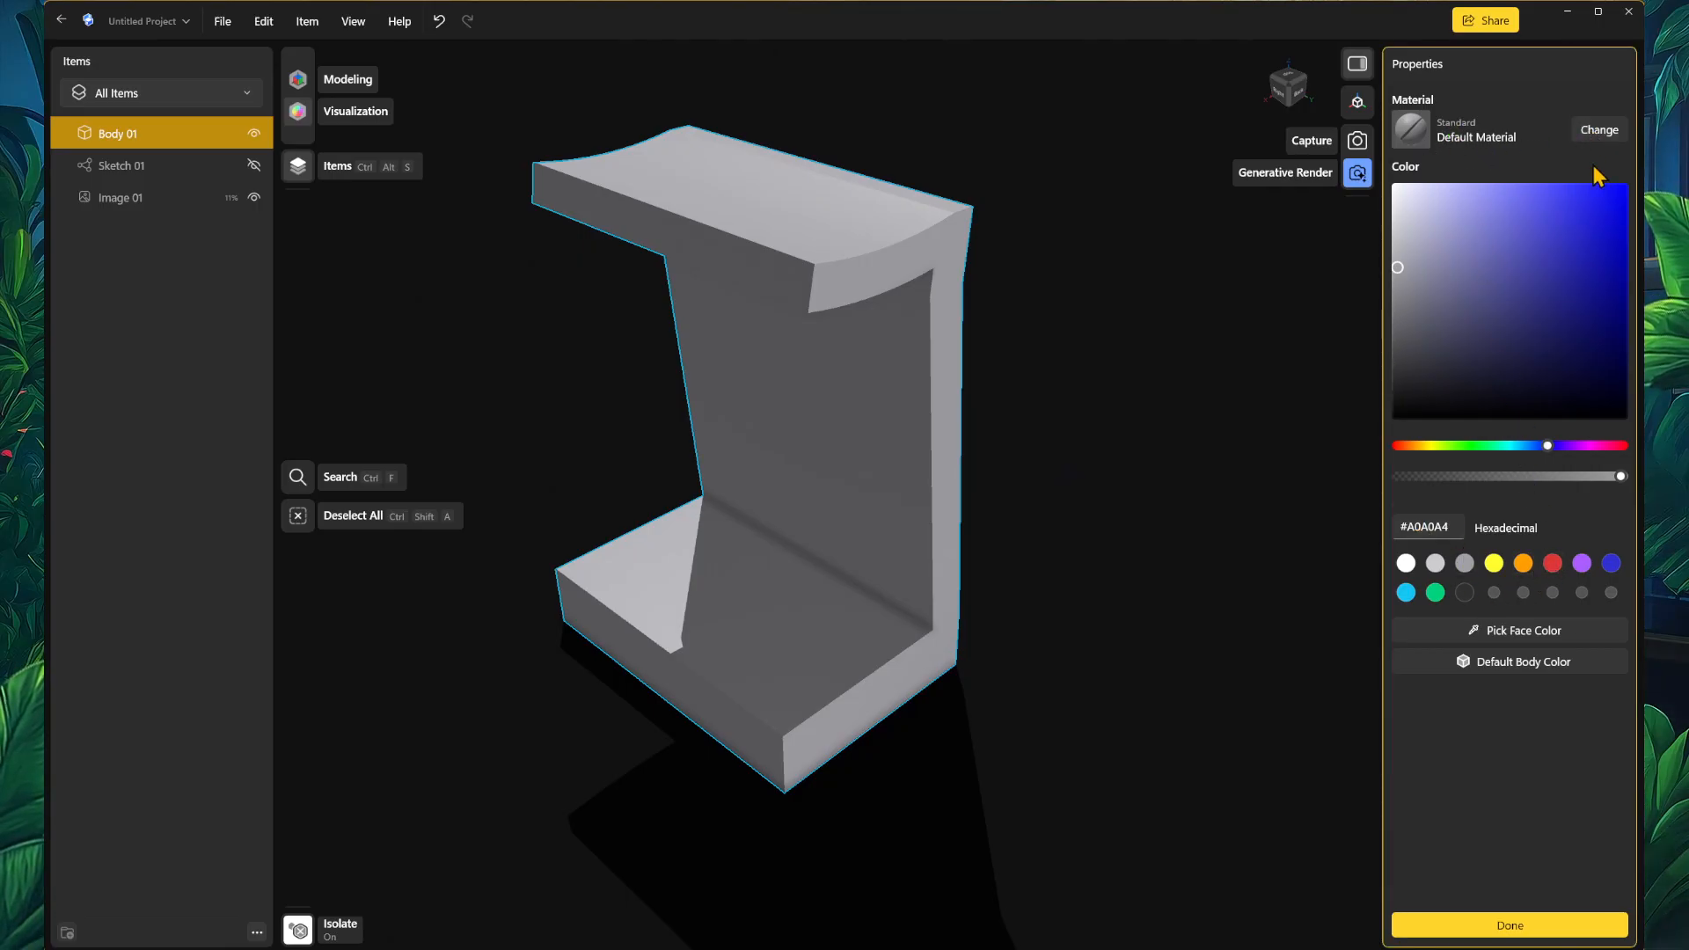
click(1507, 922)
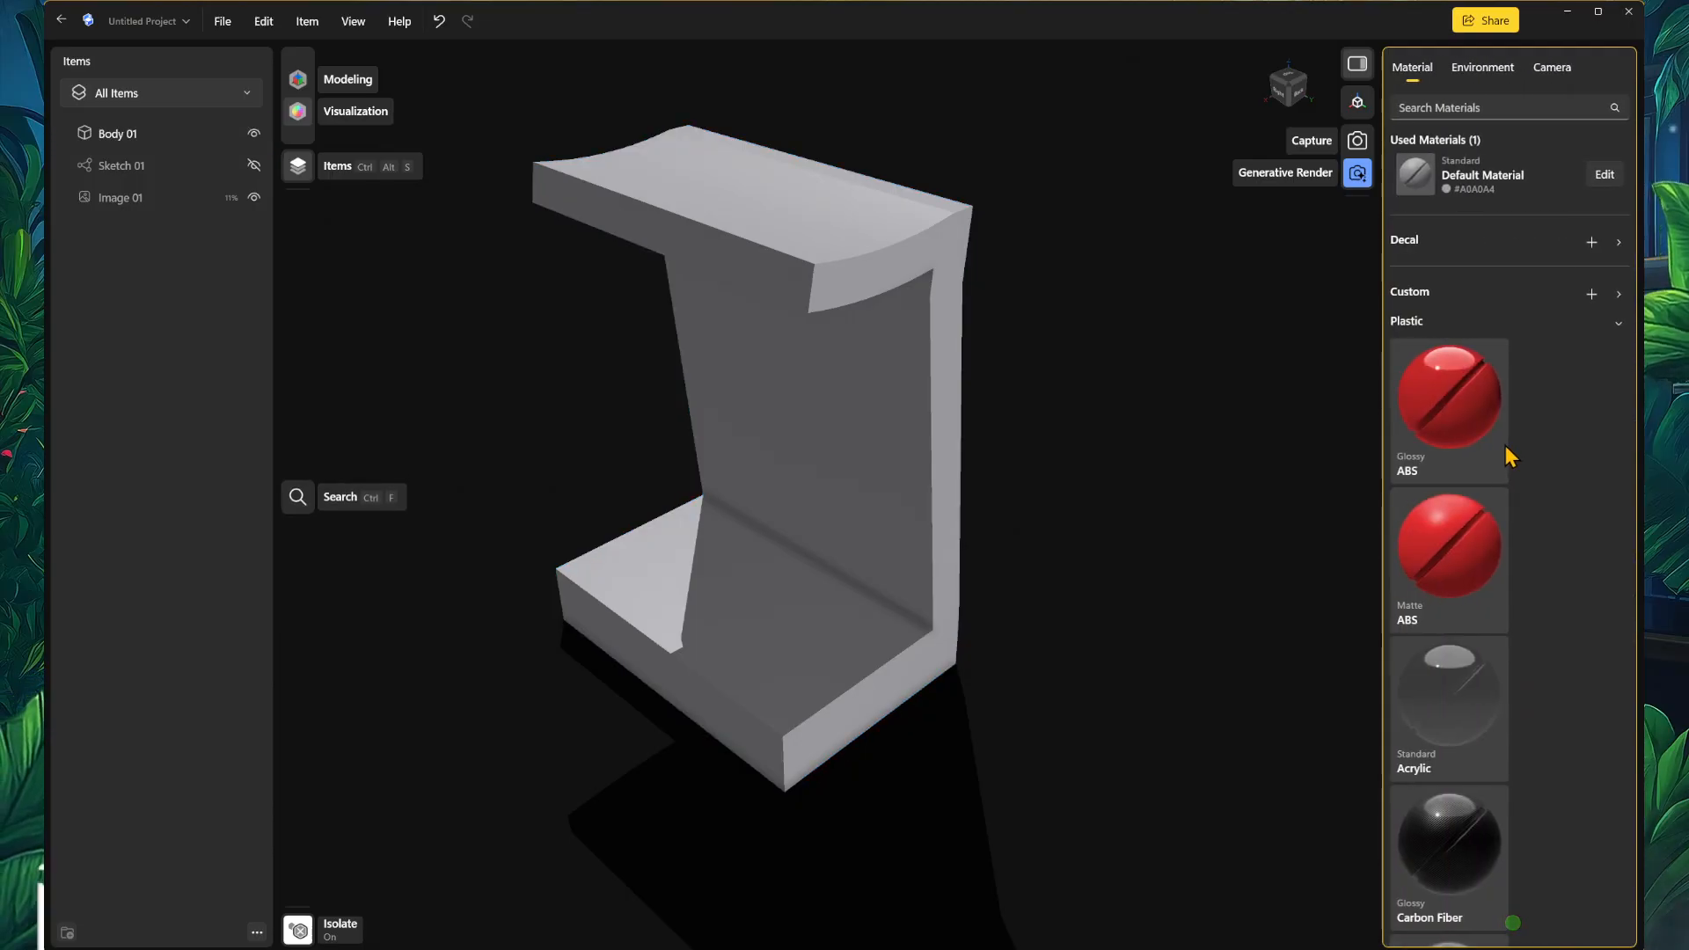
scroll(1495, 545, down, 10)
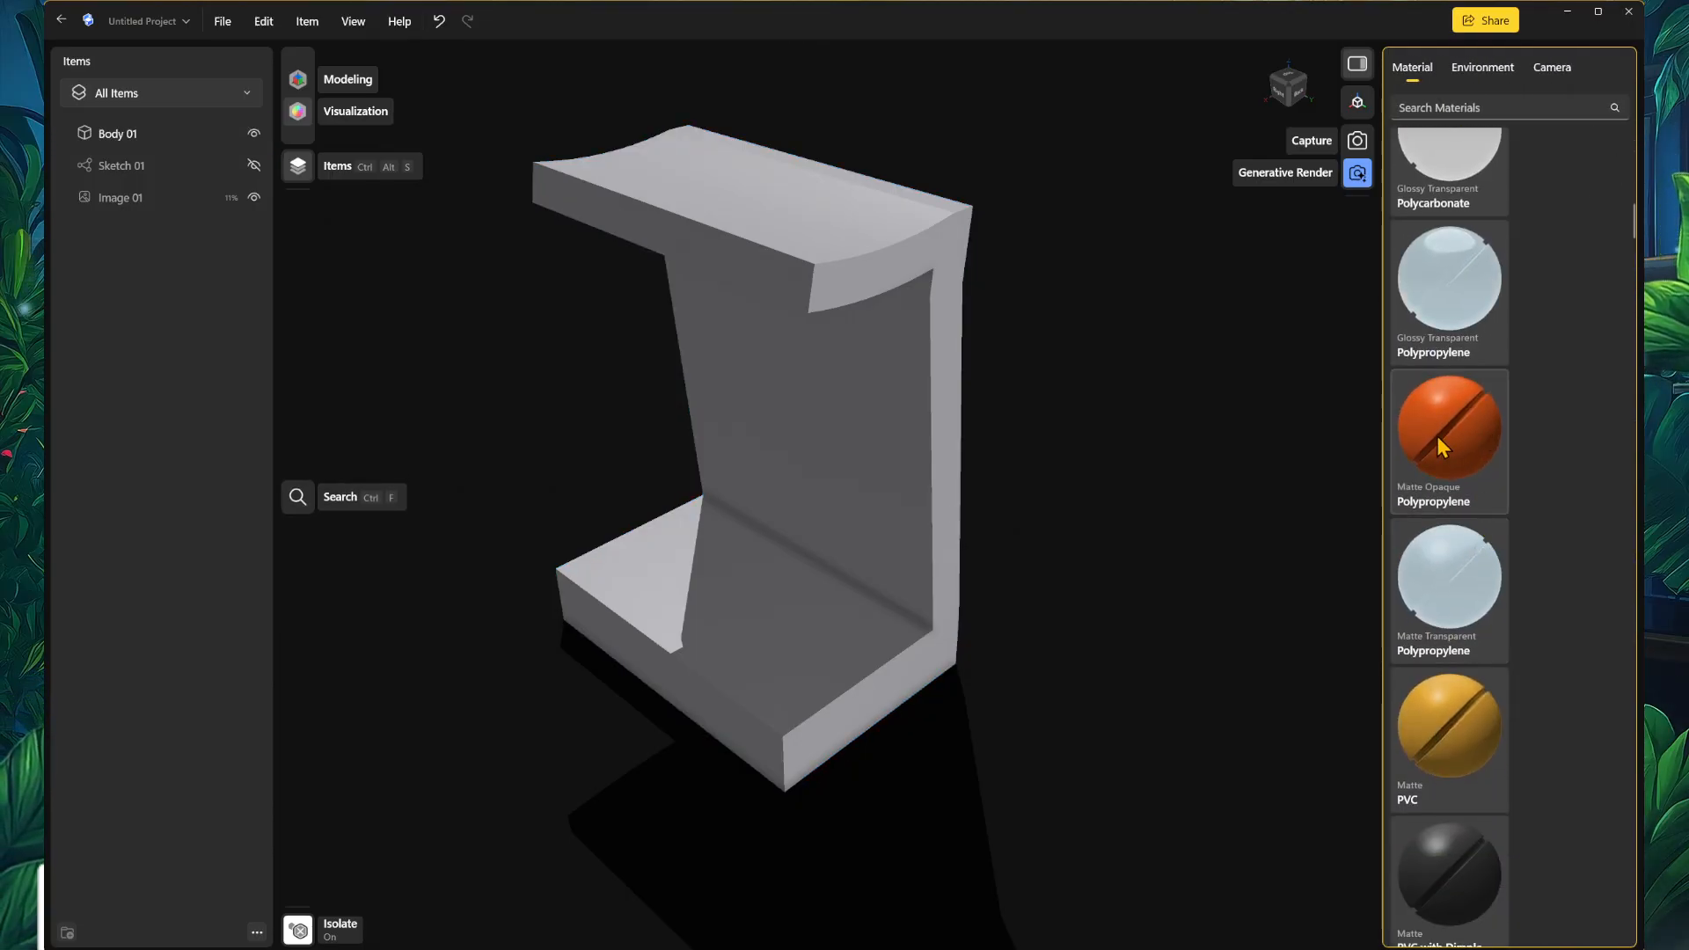
drag(1441, 447, 844, 223)
Step: Open the Matte Opaque Polypropylene material used on the stand for editing
right_drag(1027, 627, 1070, 554)
scroll(1513, 440, up, 10)
click(1604, 180)
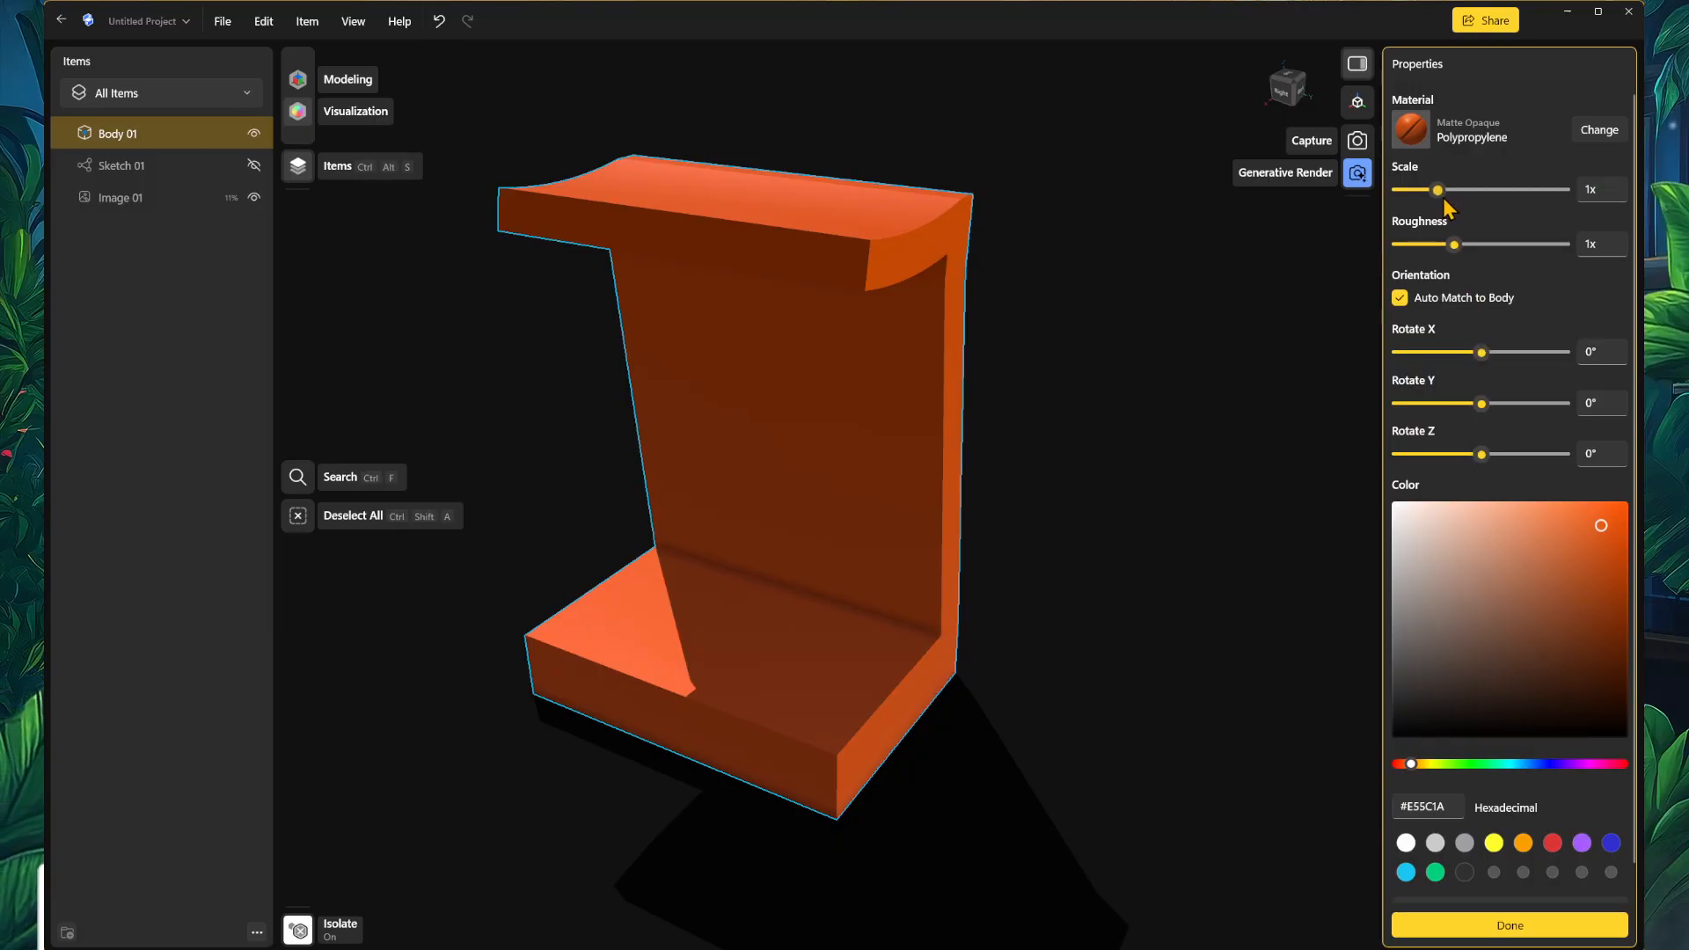
Step: Try a purple tone, #8E6AC9, as the polypropylene material's color and view it on the stand
mouse_move(1543, 641)
mouse_down()
mouse_move(1516, 655)
mouse_move(1407, 519)
mouse_up()
drag(1439, 763, 1558, 765)
click(1589, 566)
mouse_move(1592, 574)
mouse_down()
mouse_move(1486, 516)
mouse_move(1507, 494)
mouse_move(1502, 551)
mouse_up()
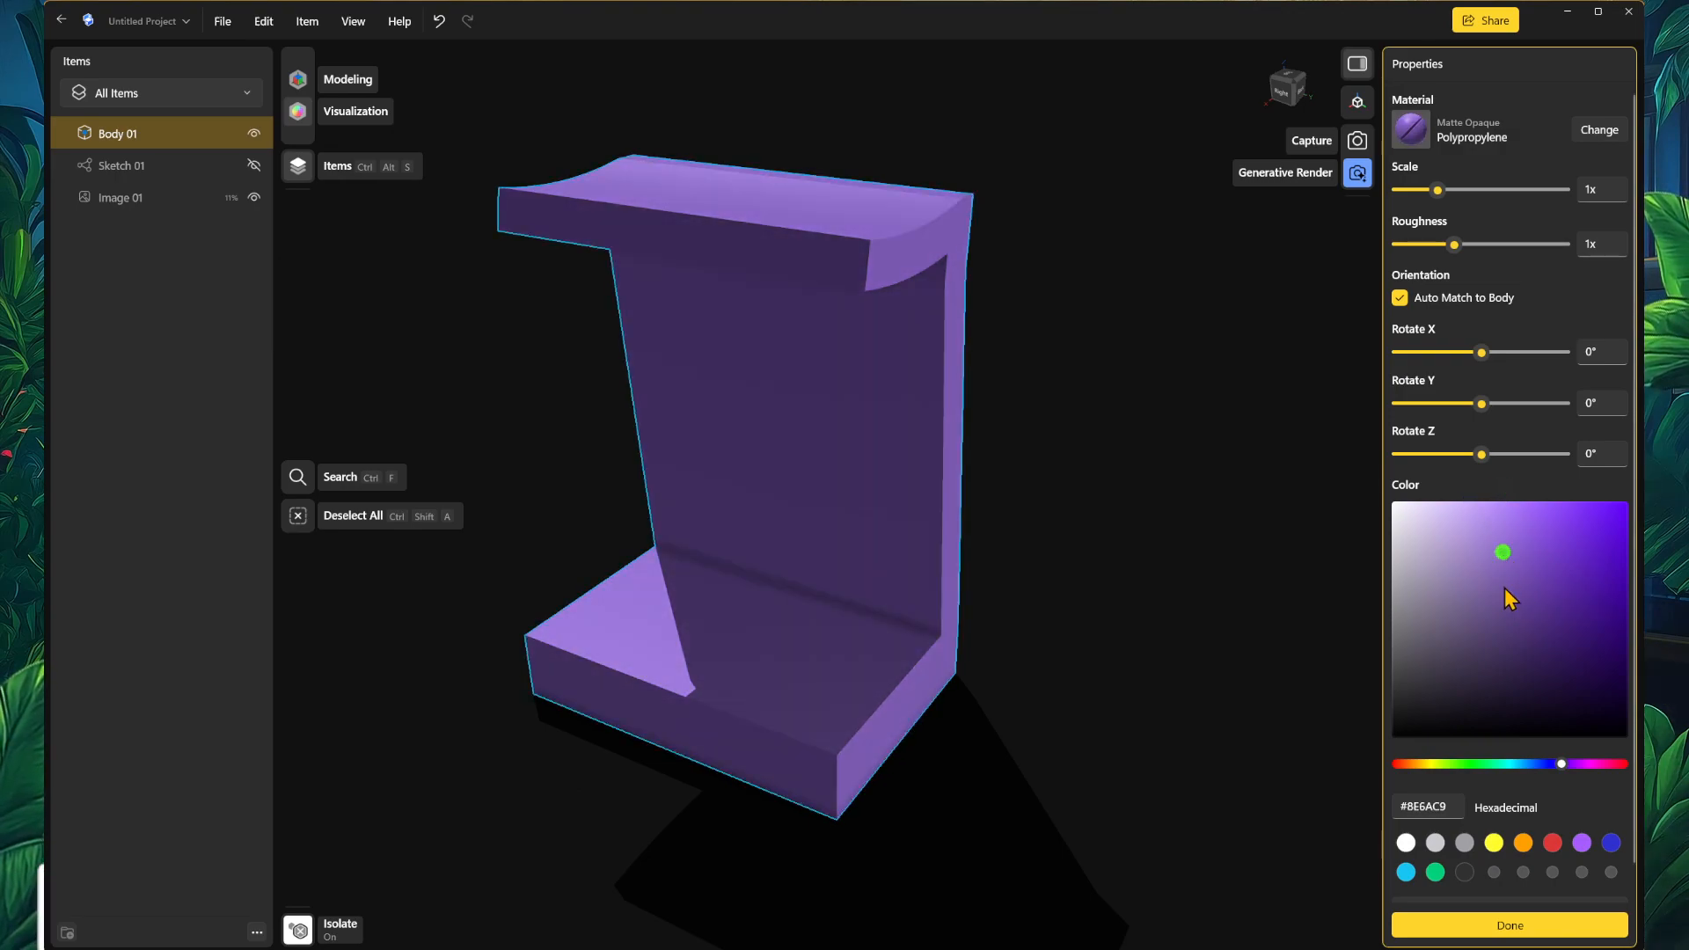
mouse_move(1126, 652)
right_down()
mouse_move(988, 674)
mouse_move(1131, 656)
right_up()
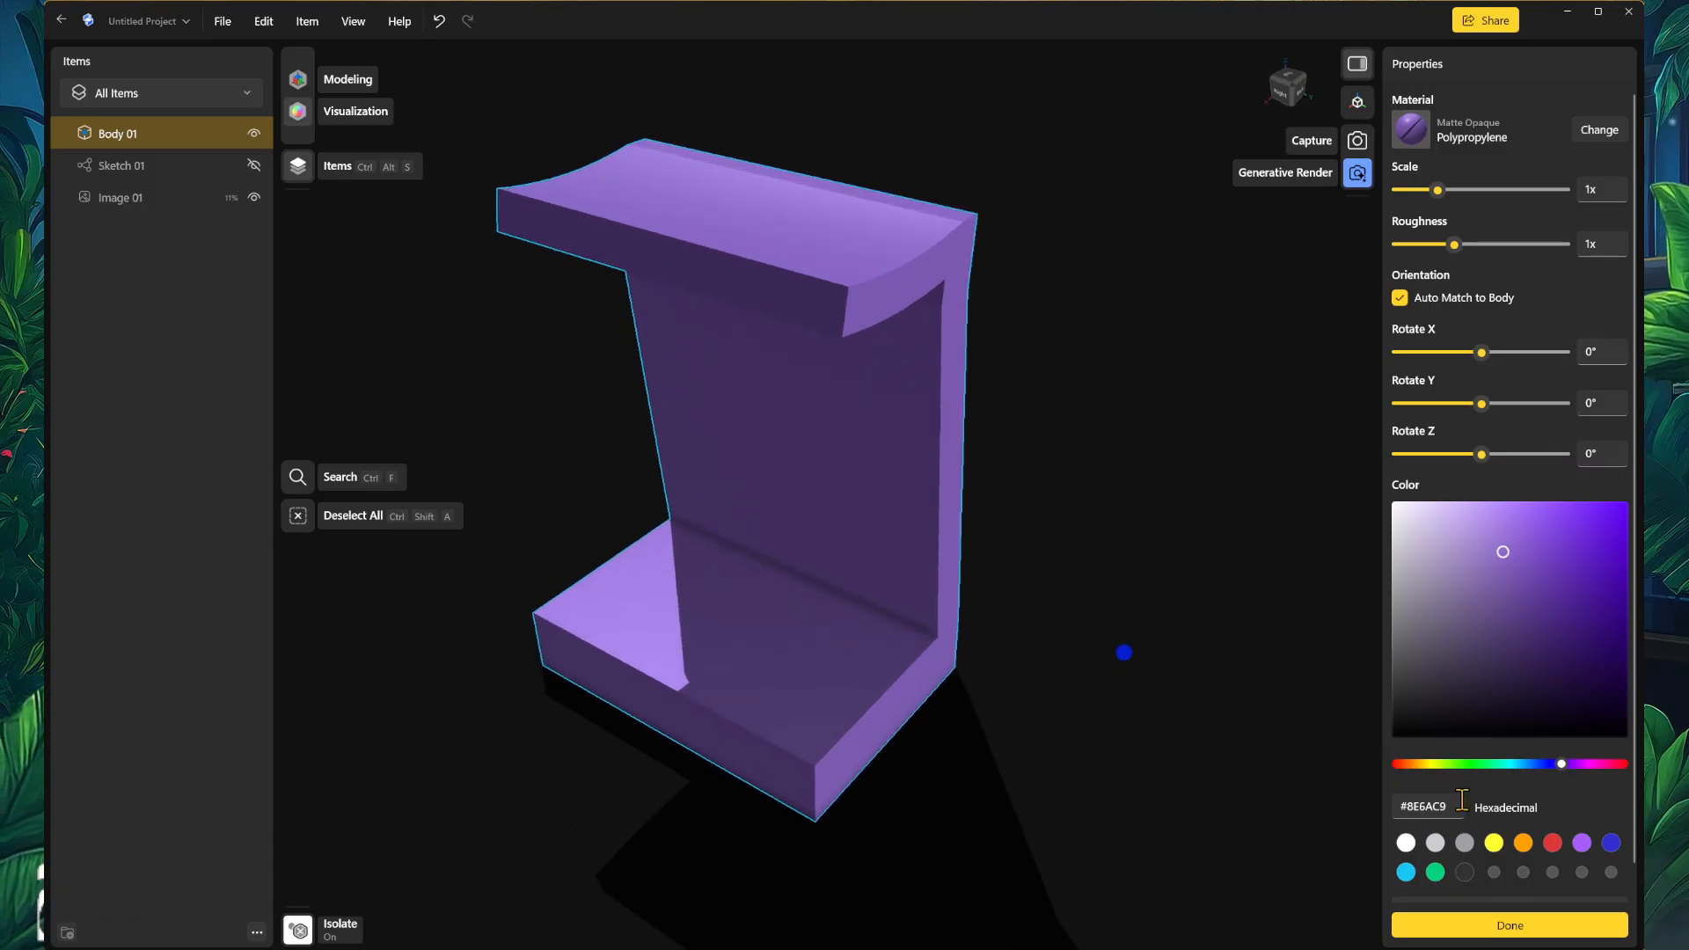
Step: Set the polypropylene material's color to white, #FFFFFF, and leave its properties
click(1406, 842)
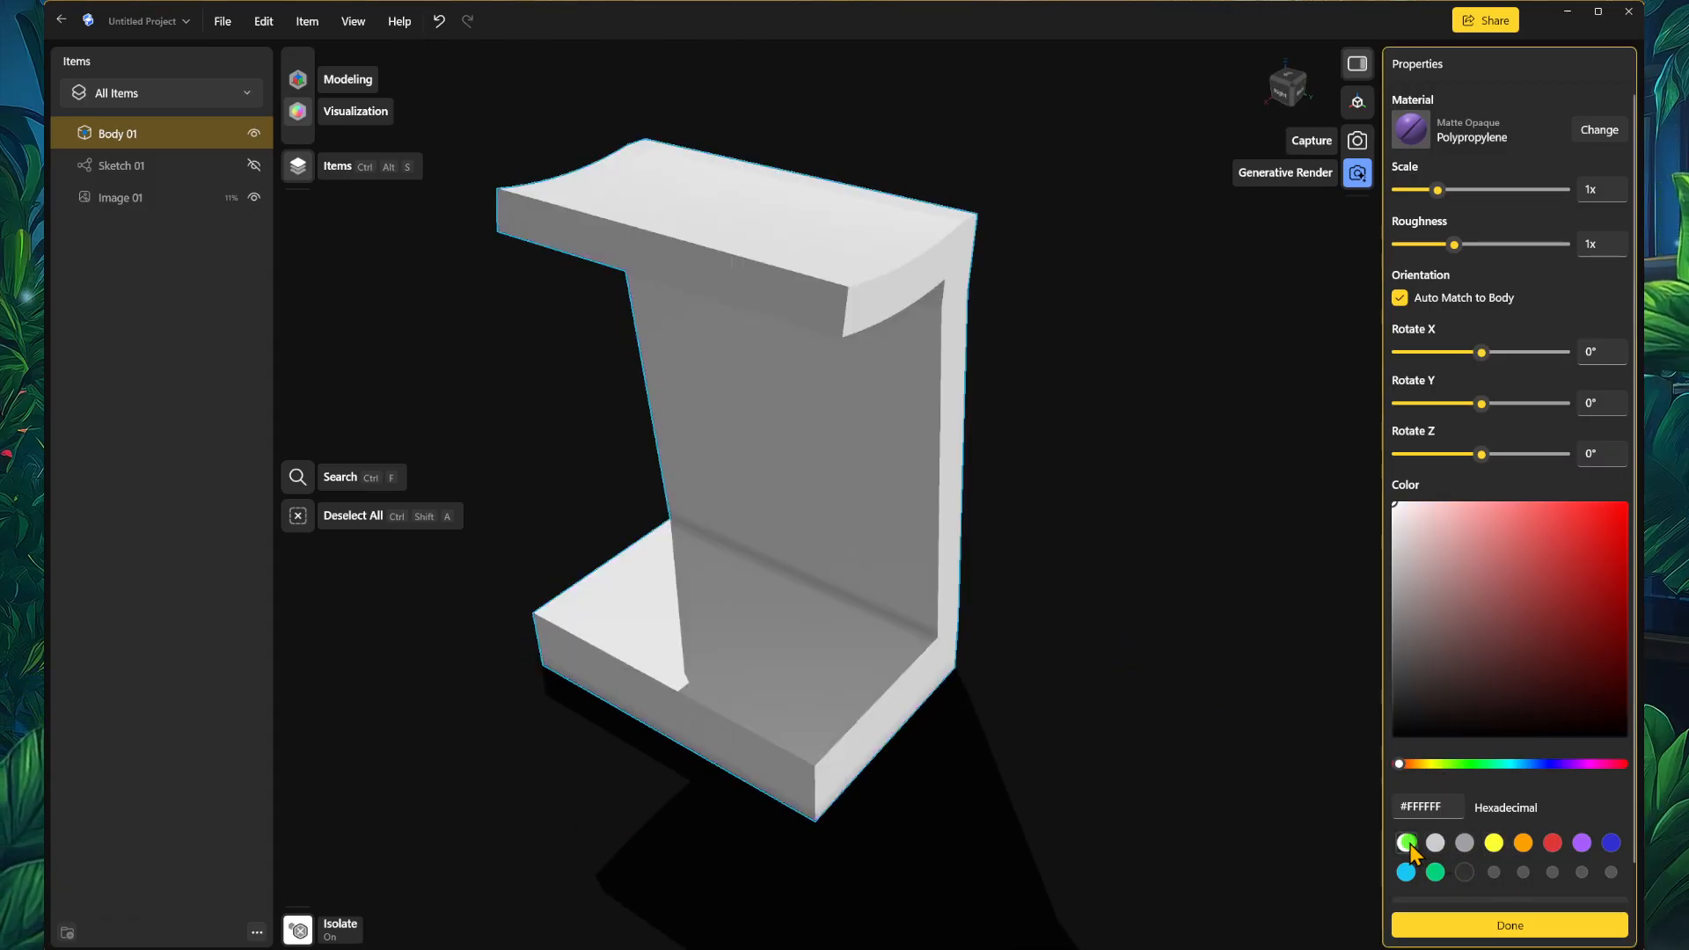
click(1191, 704)
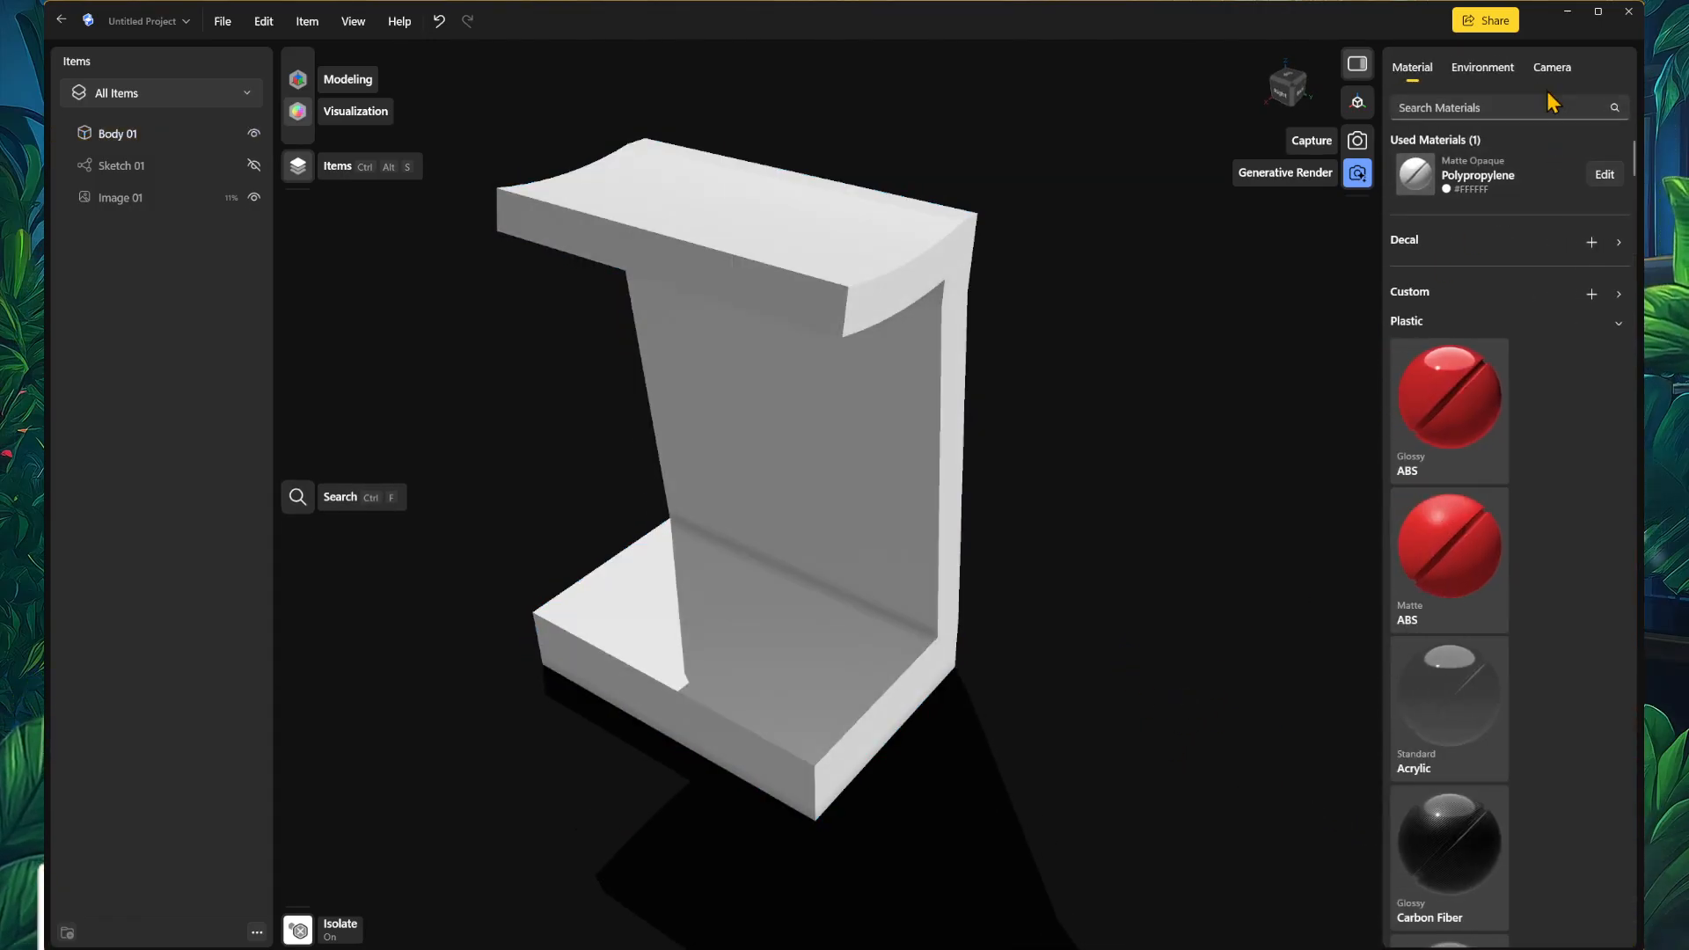
Step: Try the Colored Mood and Gradient Mood environments, and set the scene to Black and White Stage
click(1481, 67)
click(1525, 402)
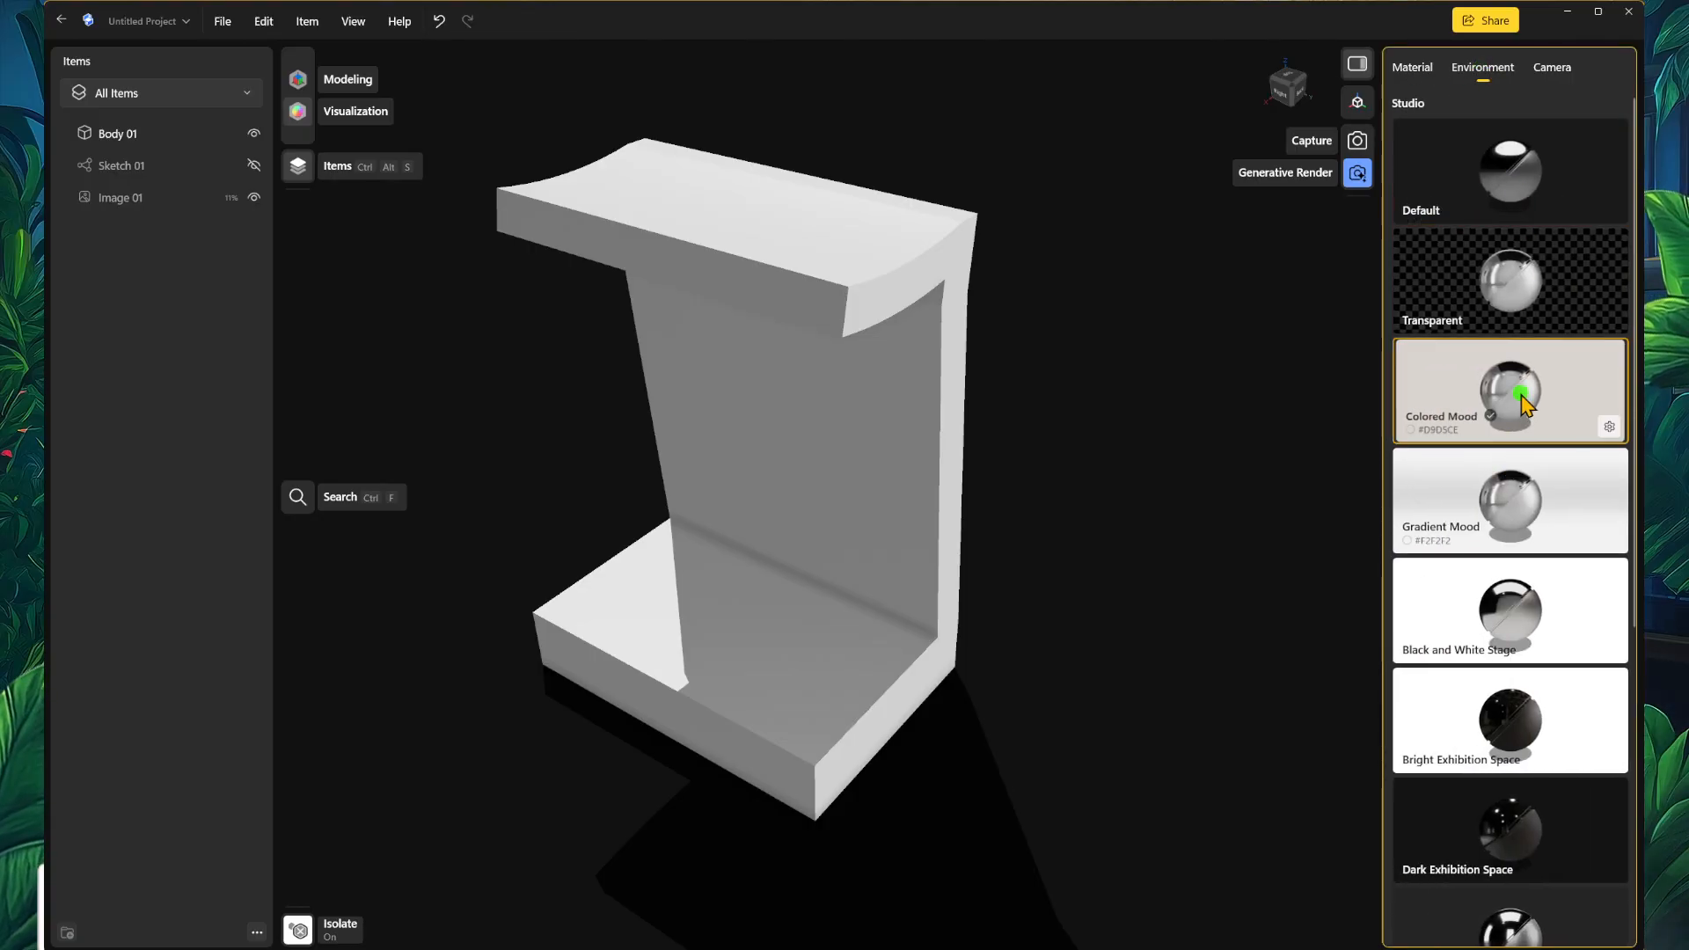
click(1526, 499)
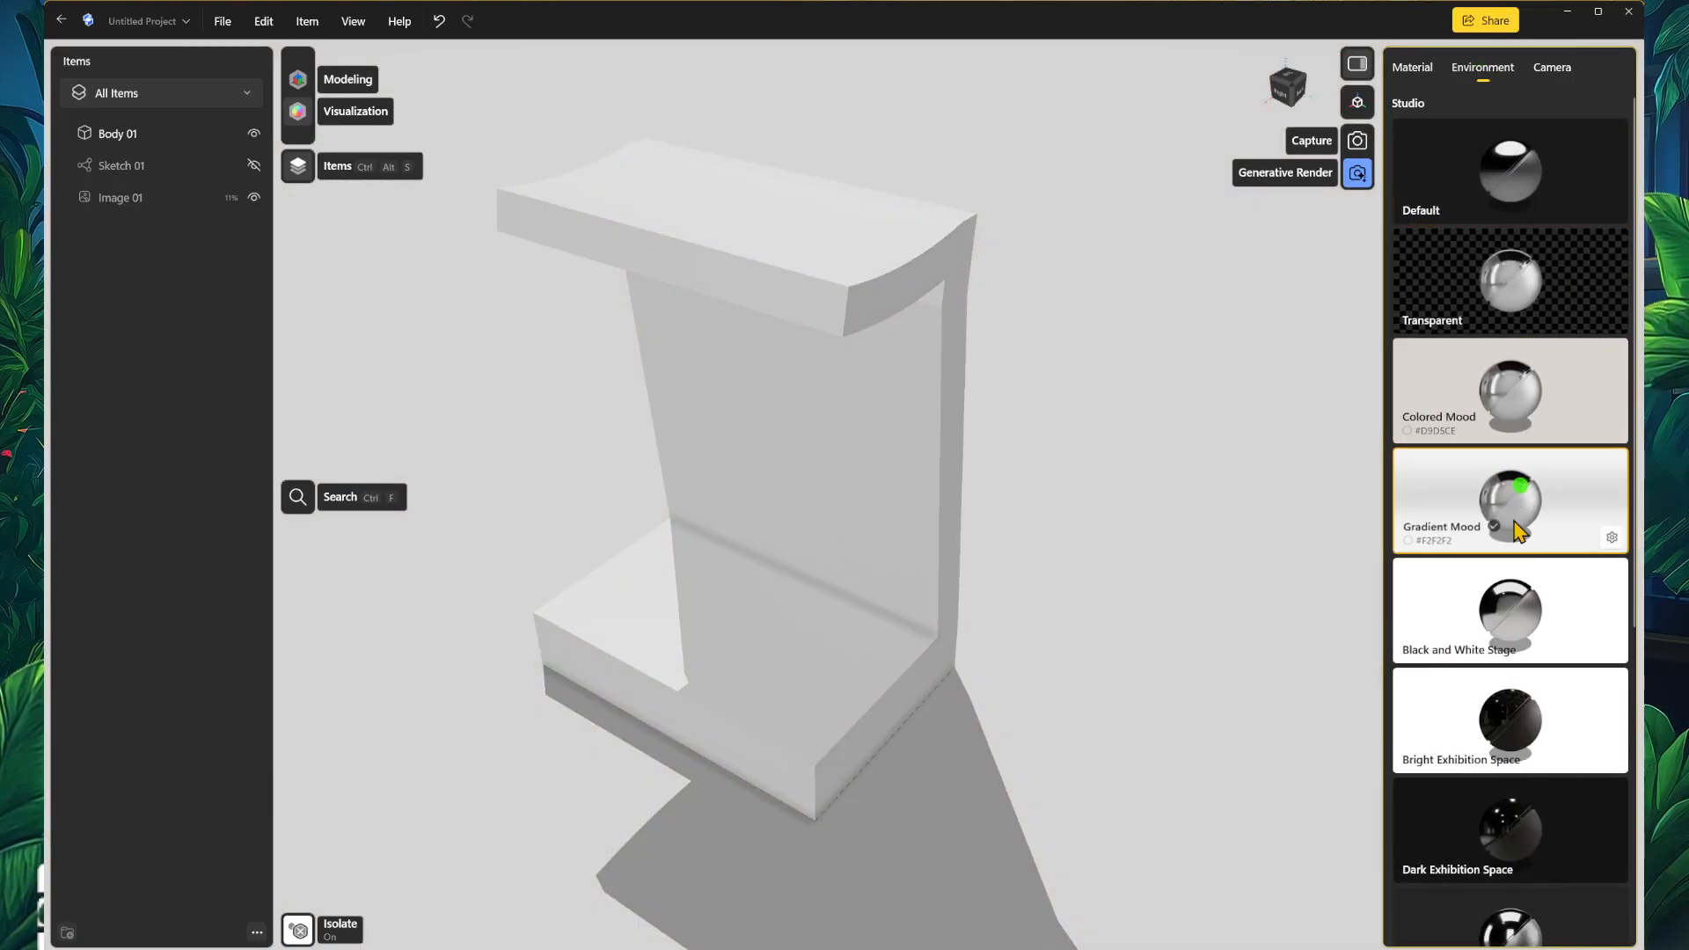
click(1506, 609)
Step: Show the camera settings, and open Generative Render with the whole stand and its shadow framed in a three-quarter view
click(1557, 67)
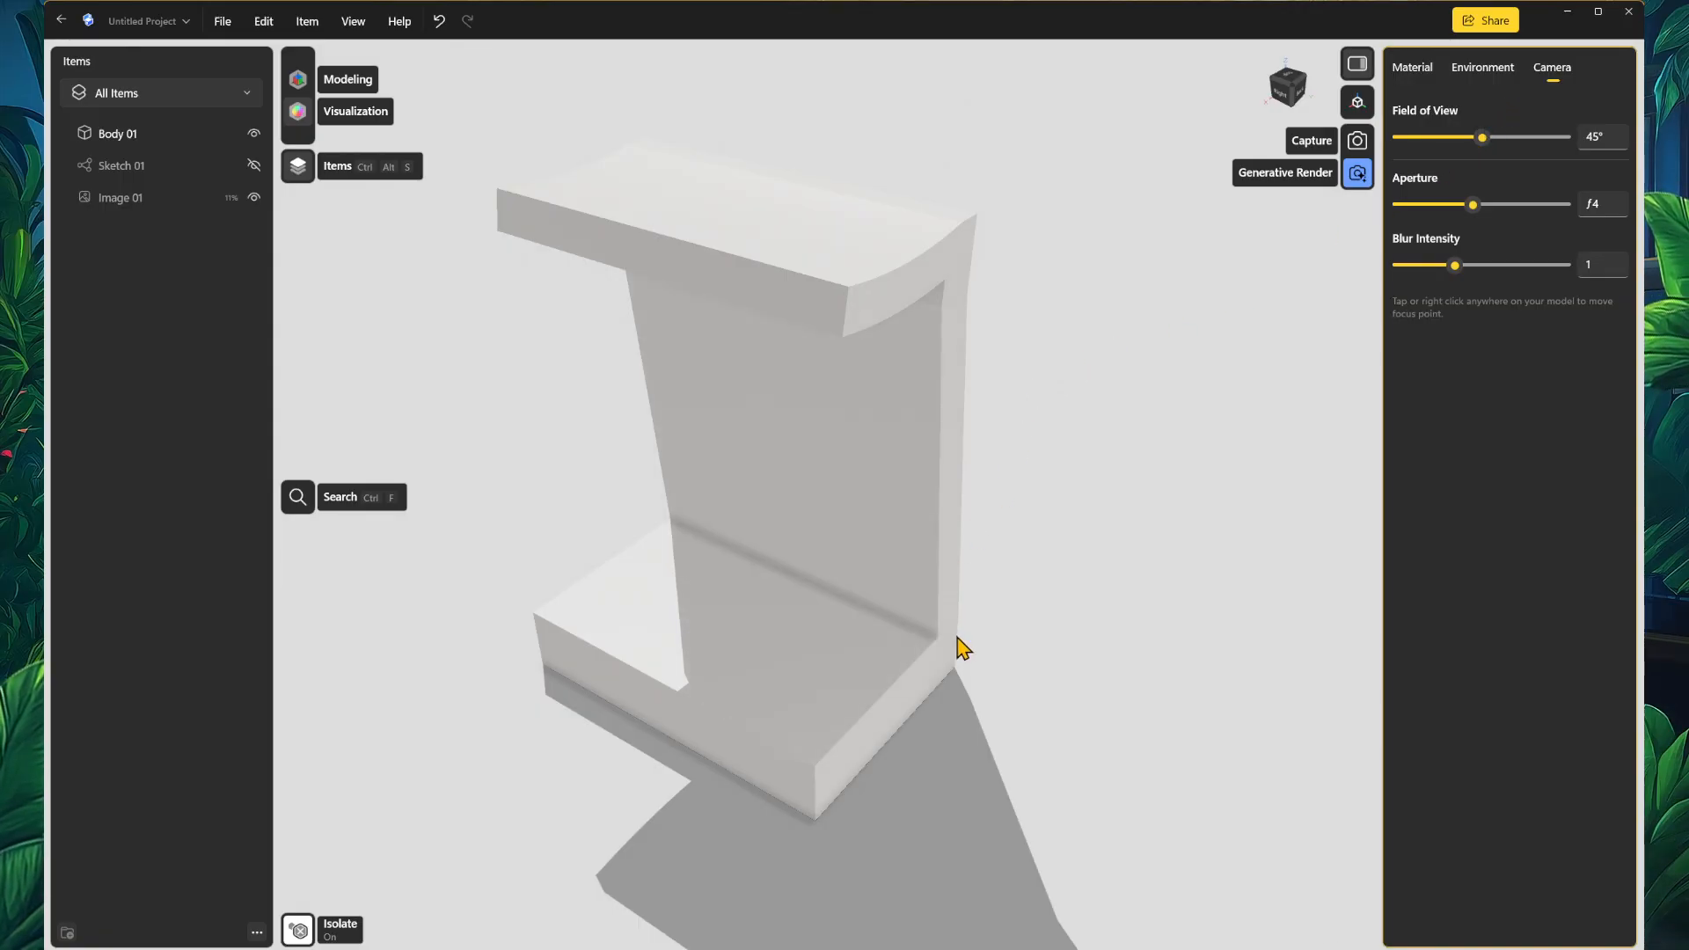
right_drag(1005, 653, 1063, 671)
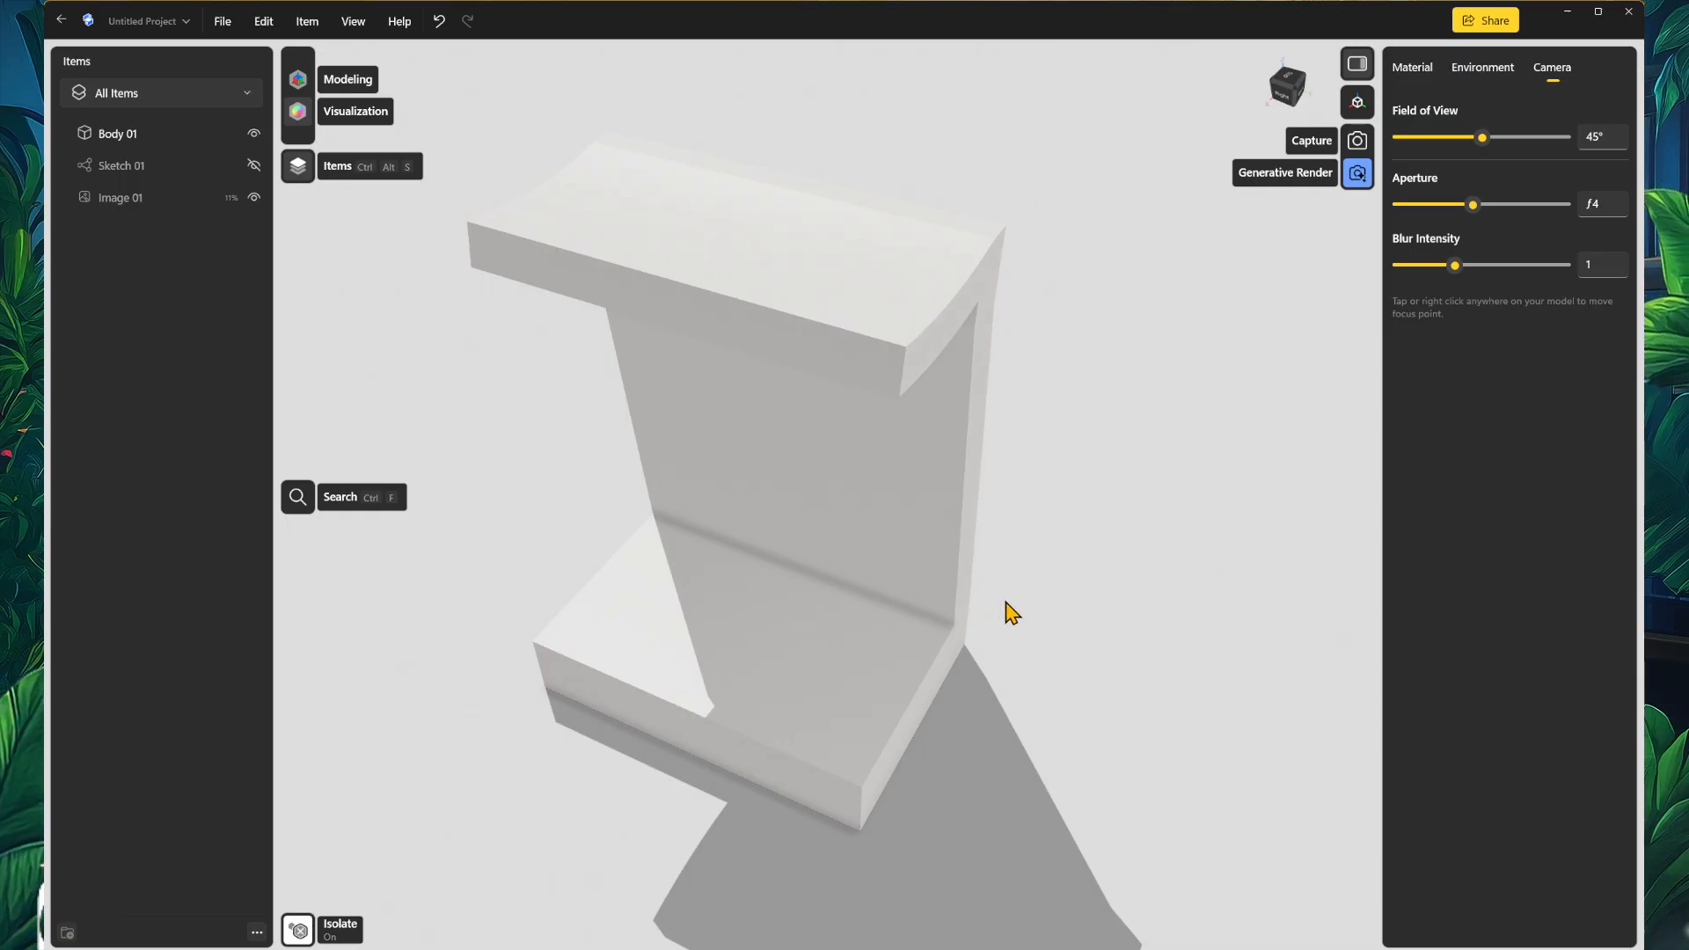
right_drag(1005, 570, 1103, 607)
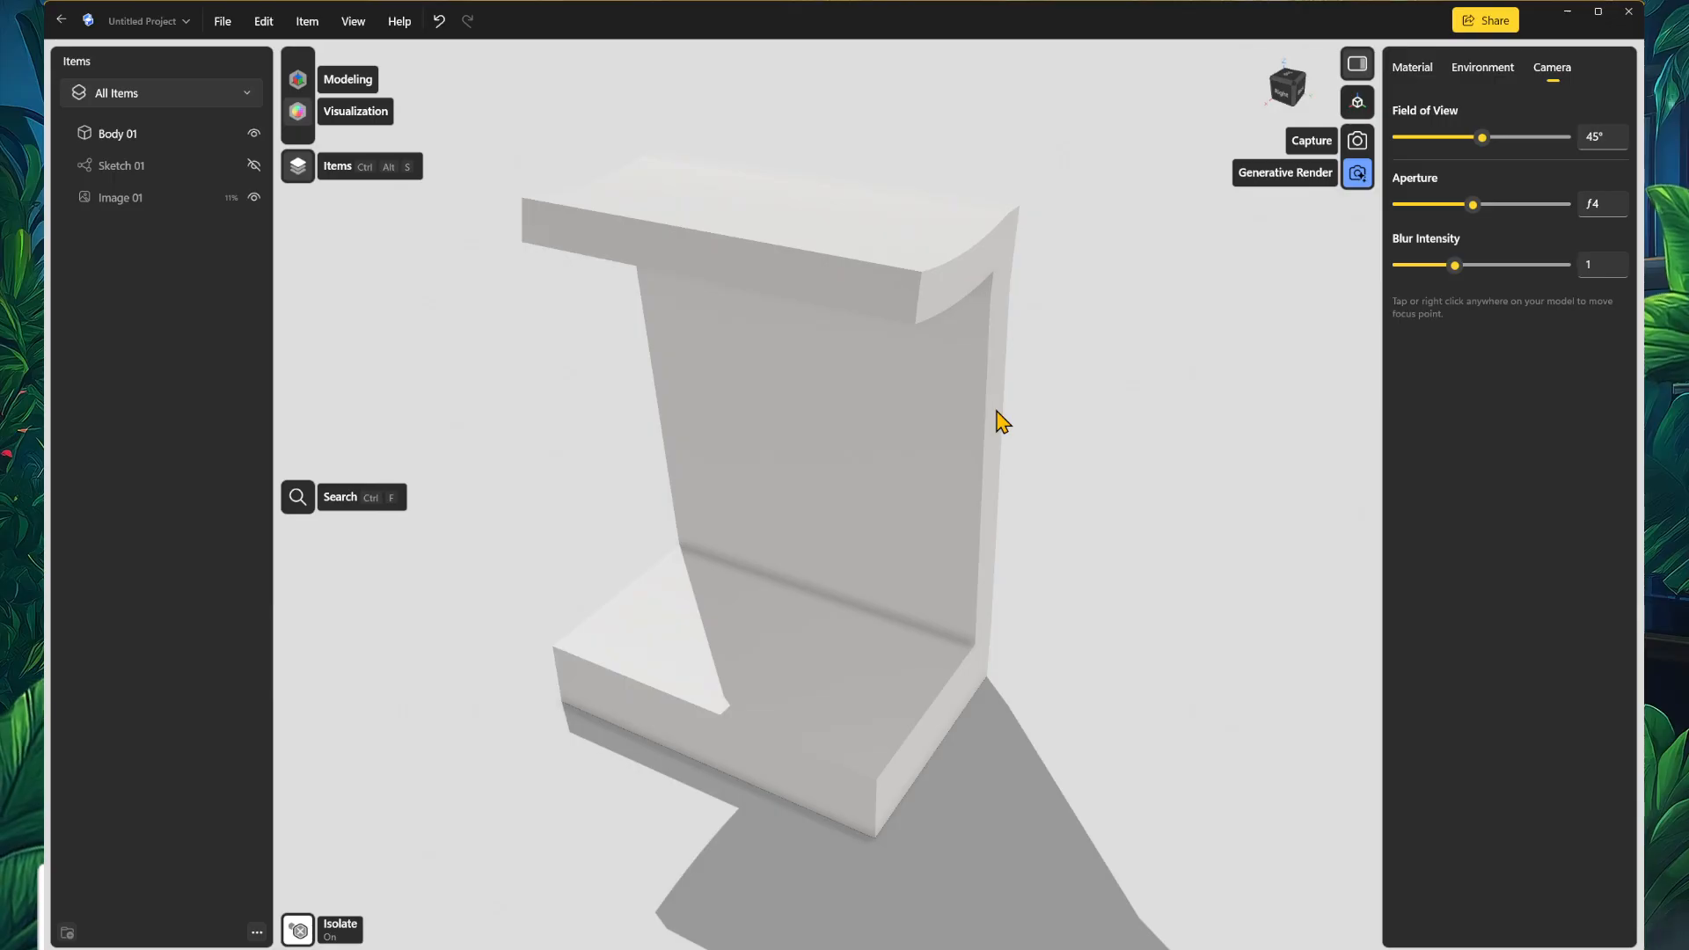
right_drag(1065, 431, 1173, 527)
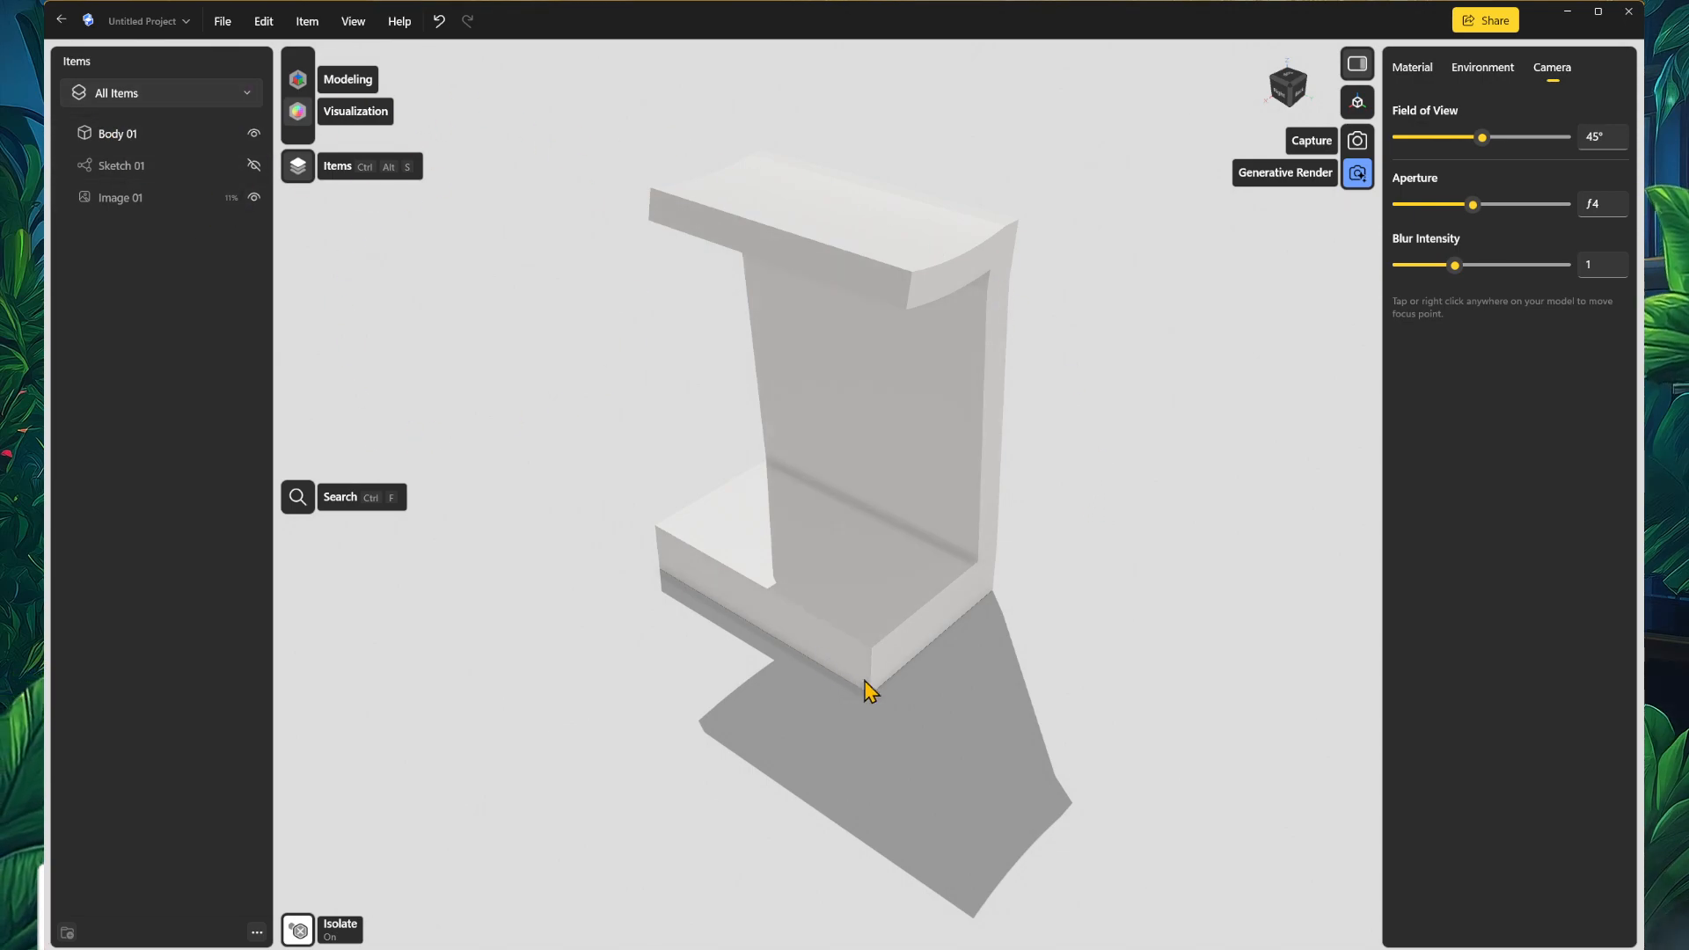
click(1358, 175)
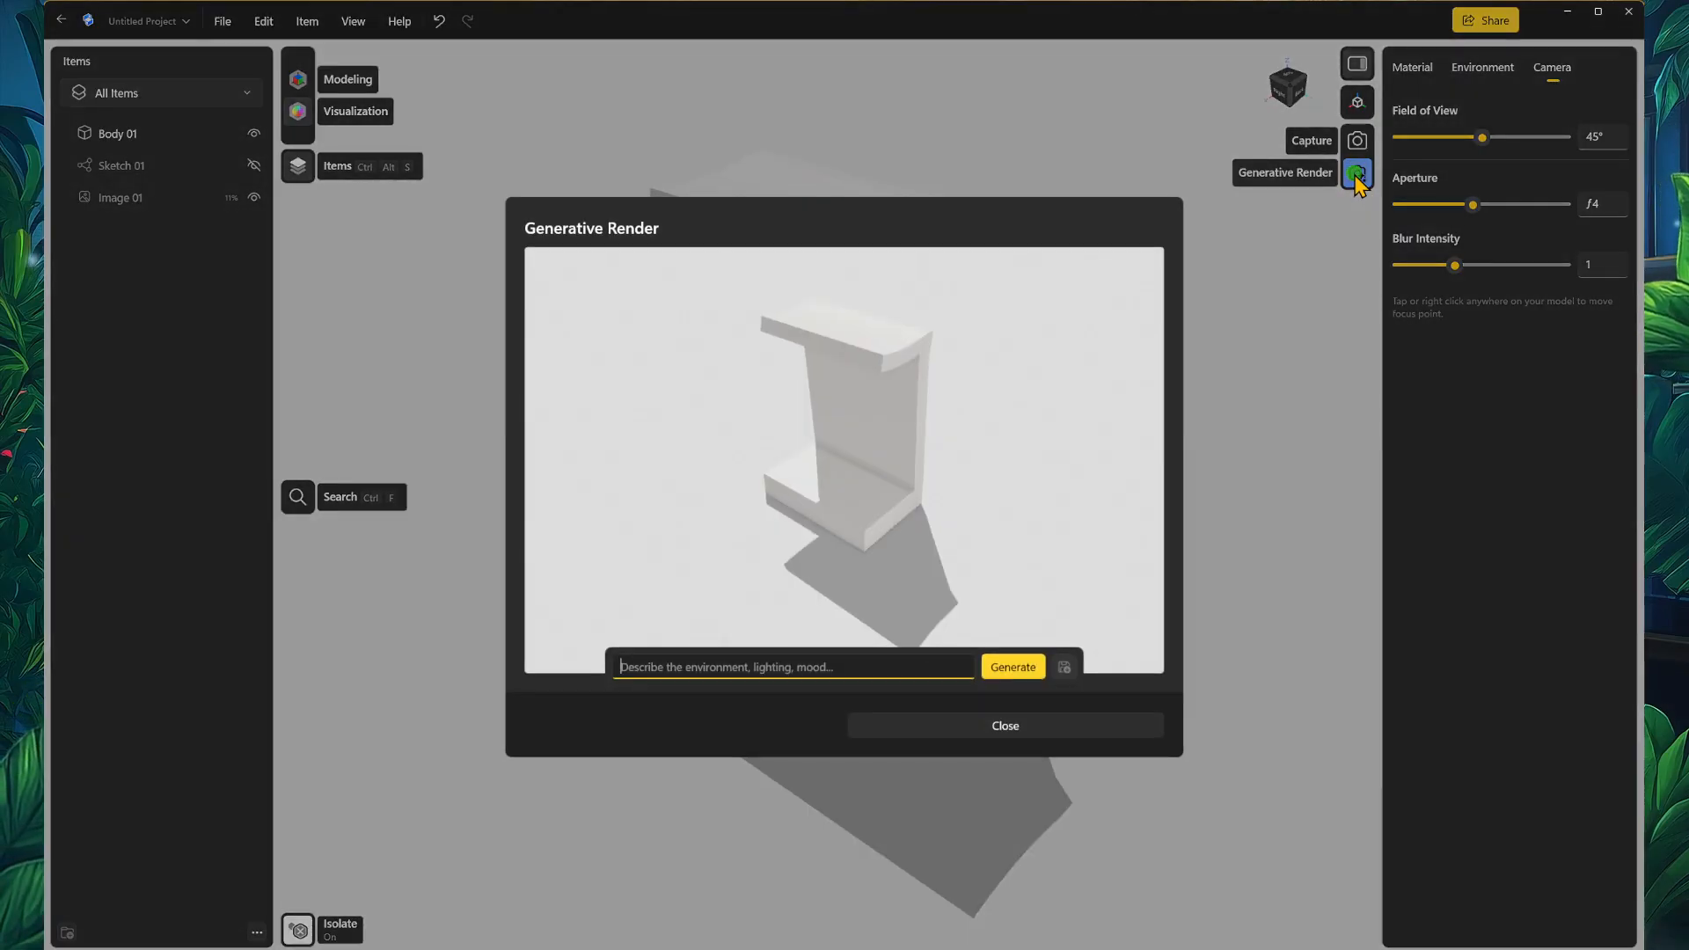
Step: Generate a scene from the prompt "cet objet doit etre sur une table dans une vieille cuisine"
click(845, 672)
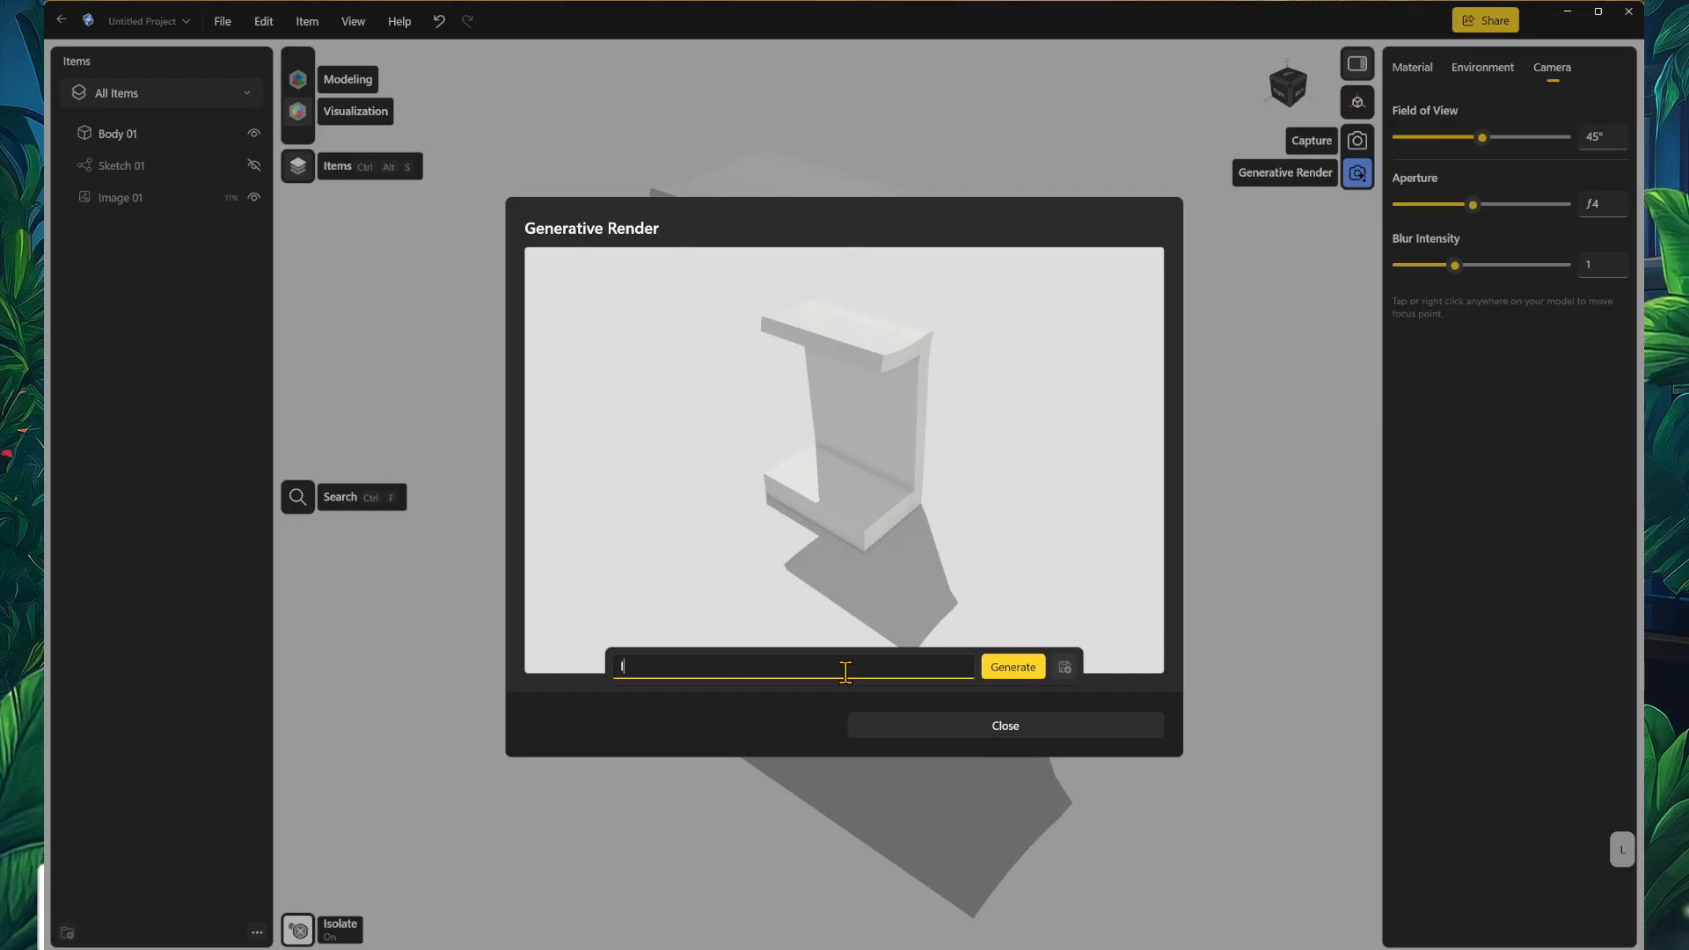
text(cet objet )
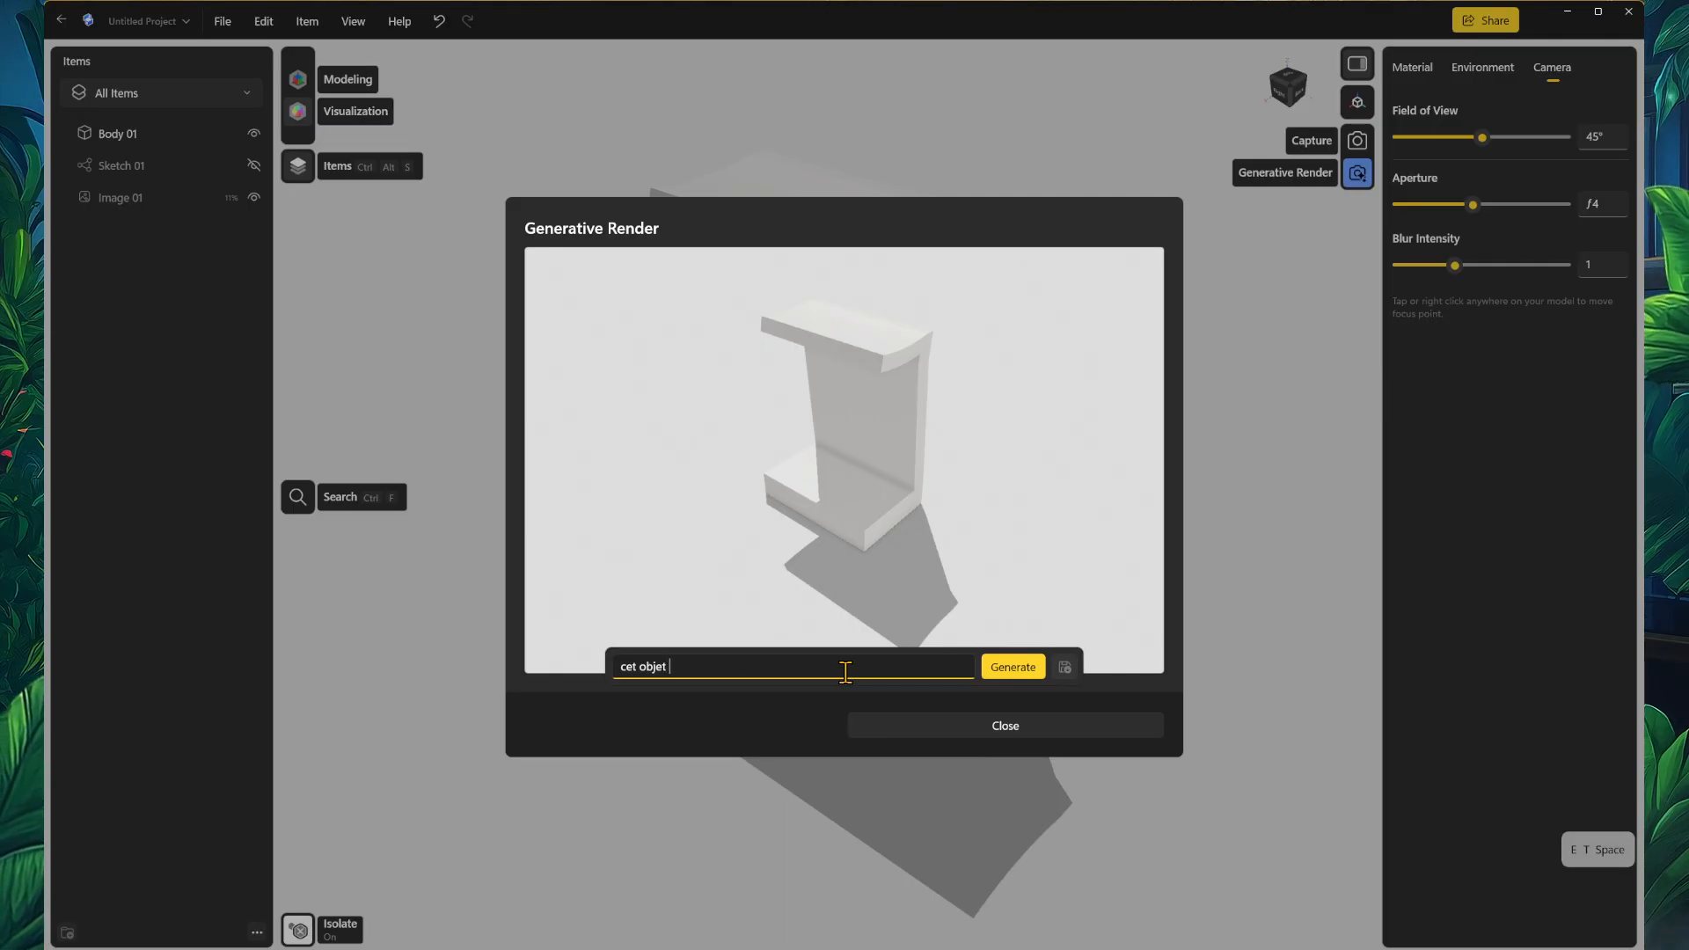
text(doit etre )
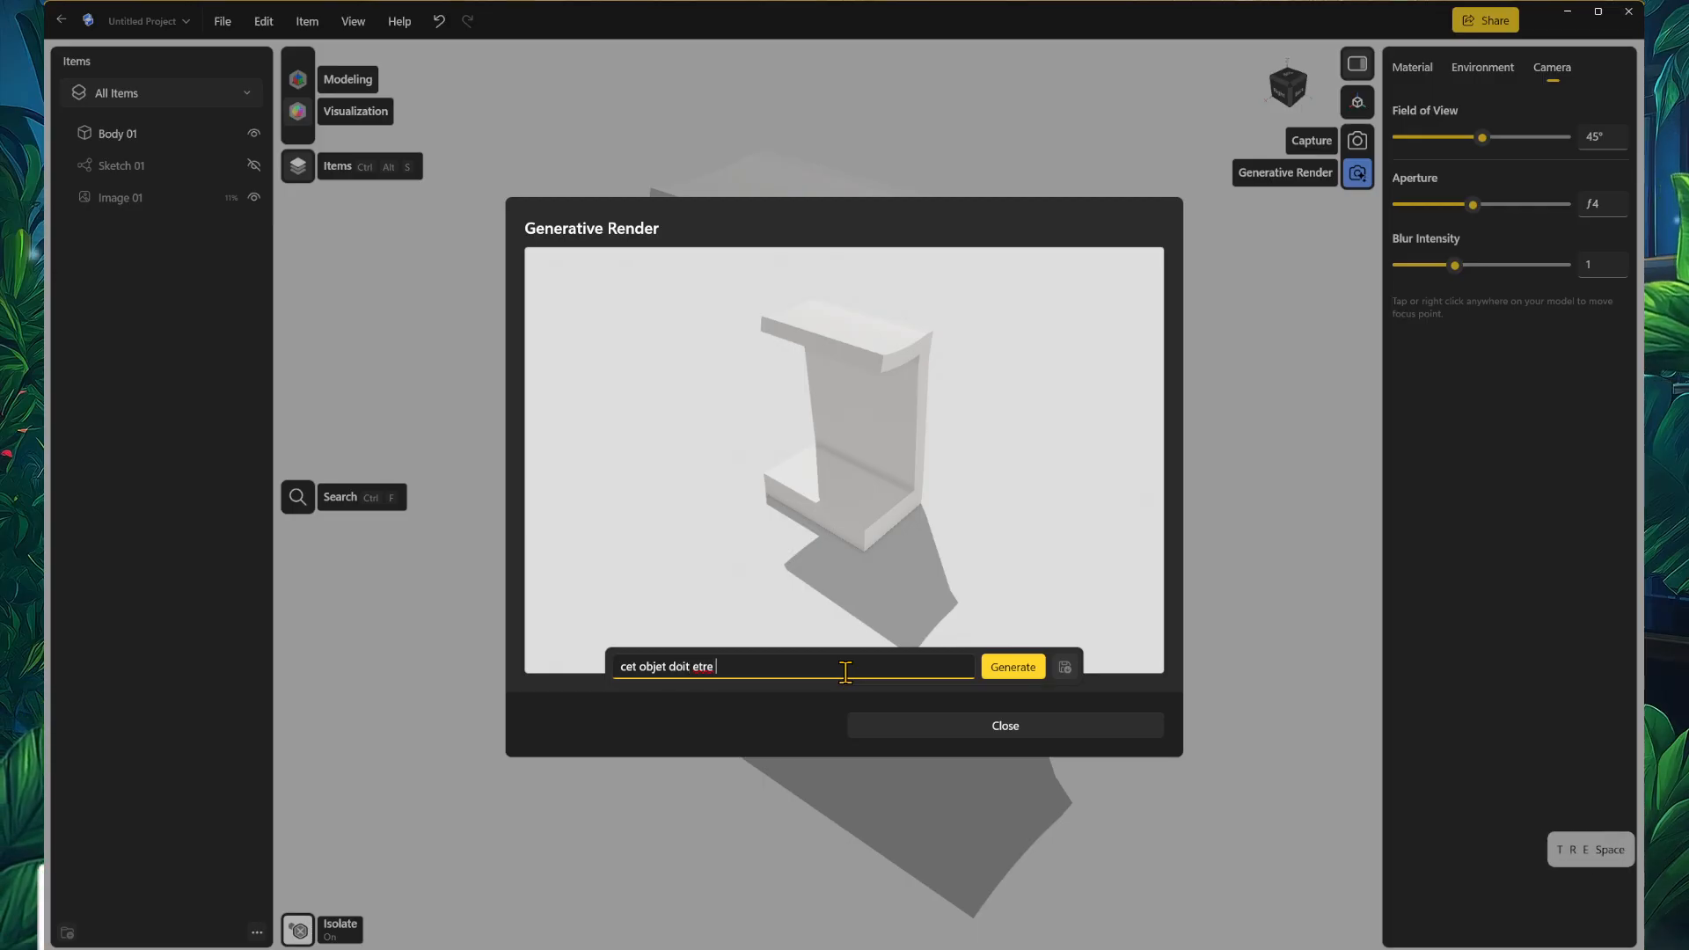
text(sur u)
text(ne table dans une vie)
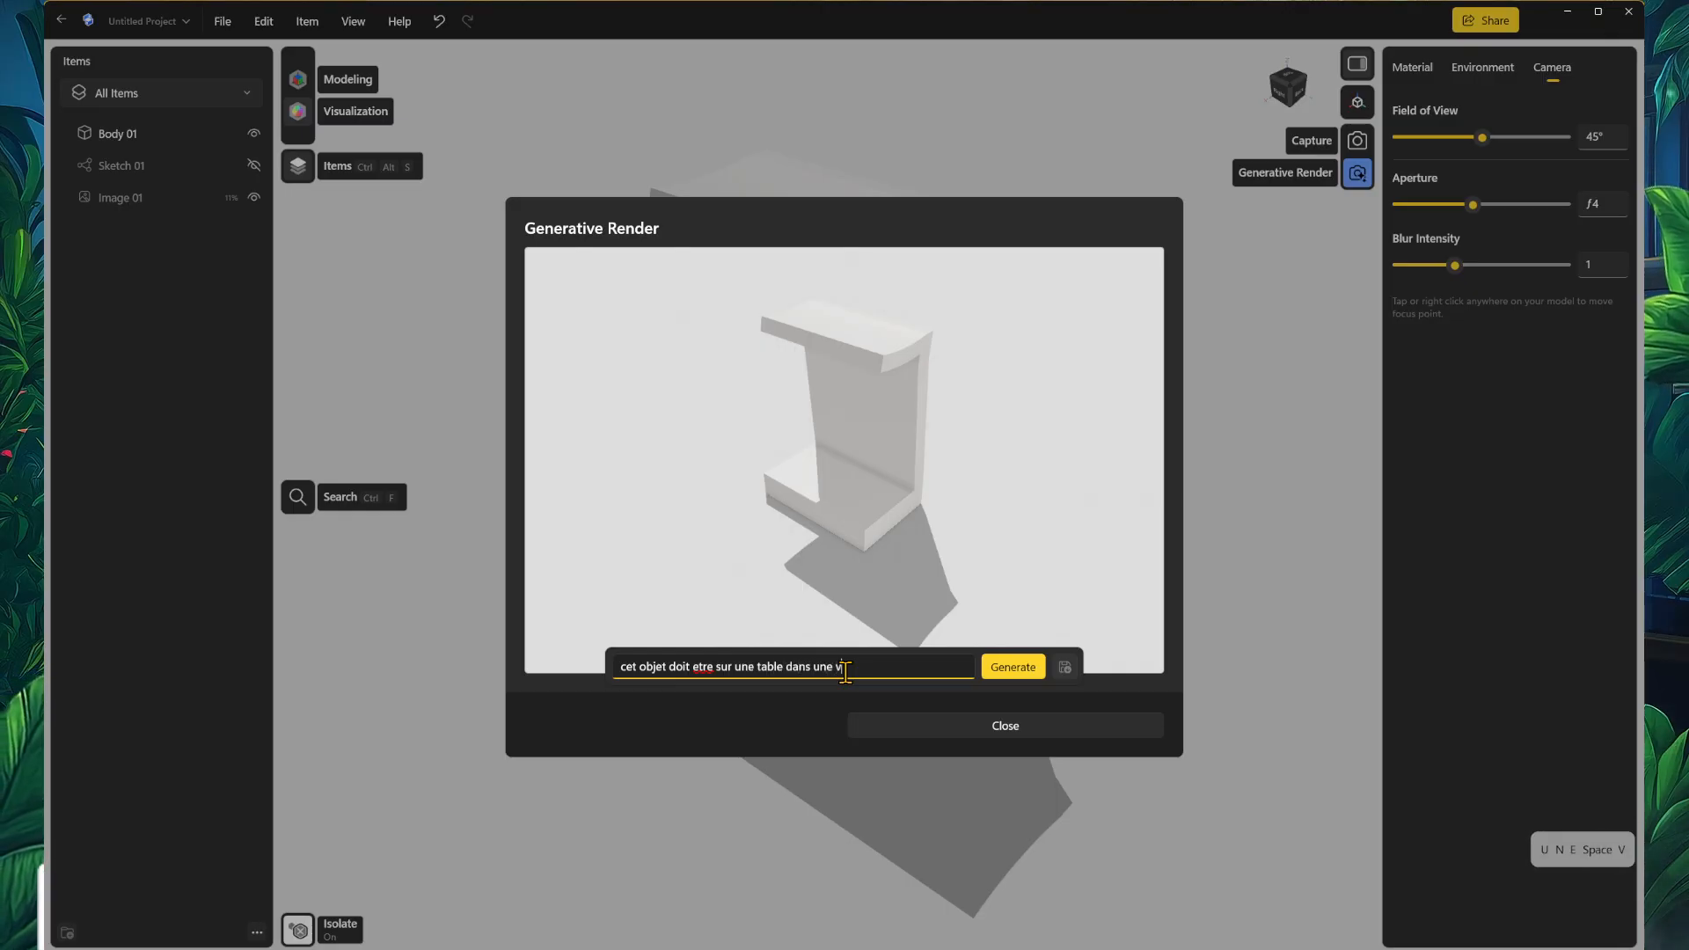
text(ille cui)
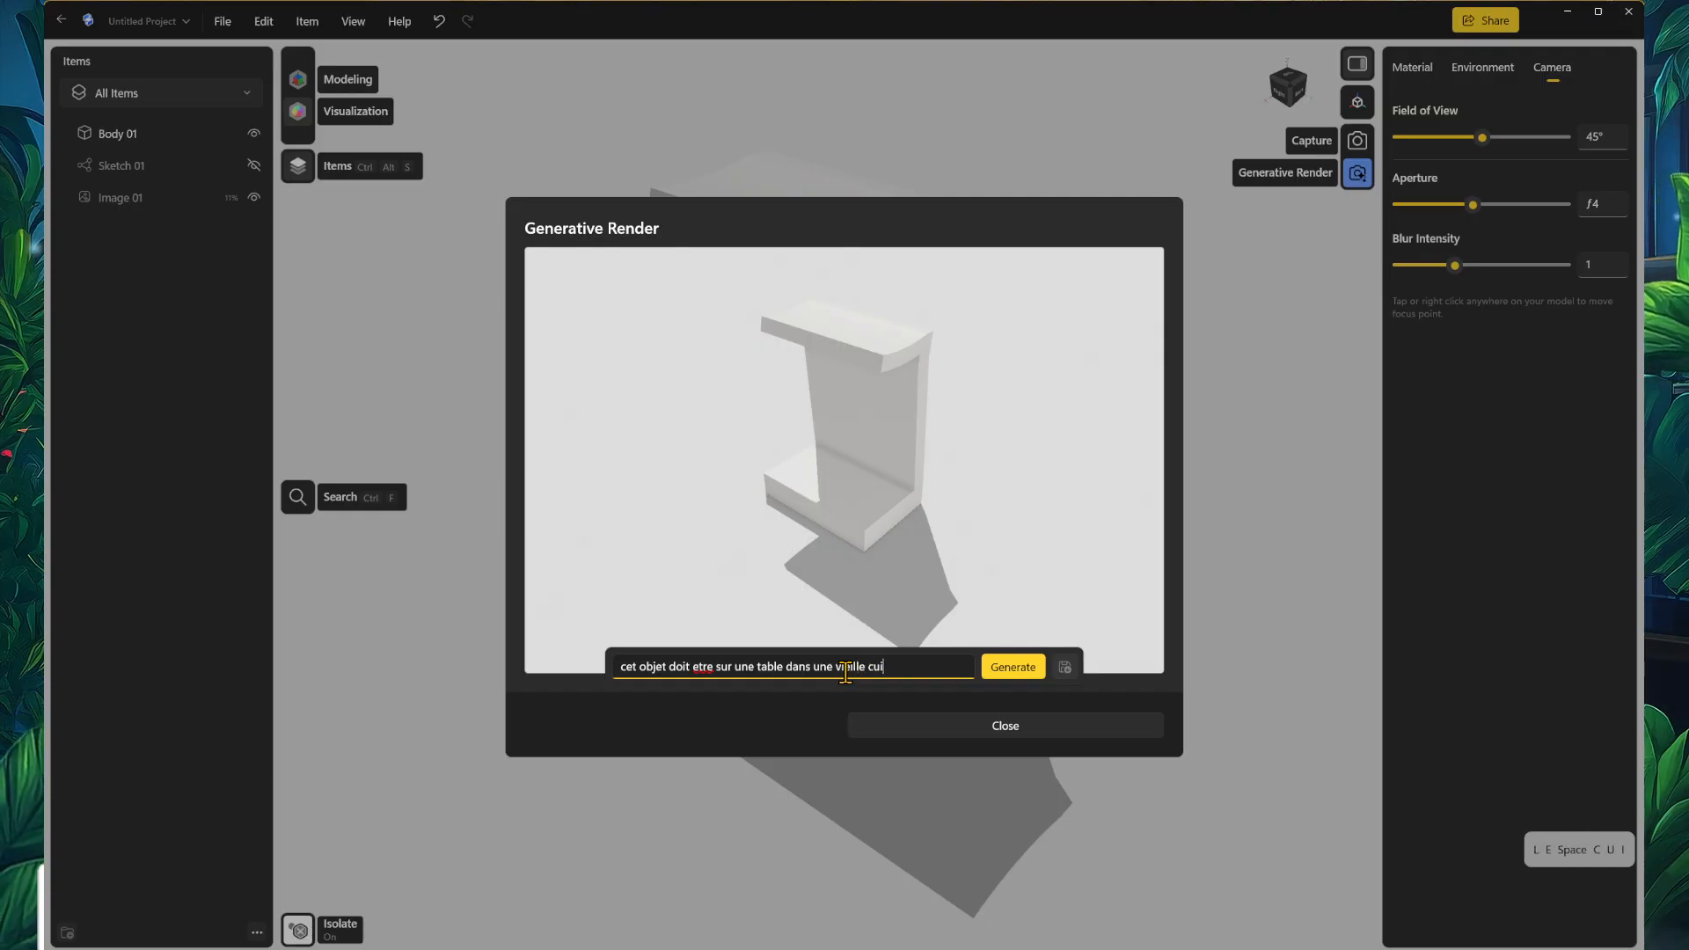
text(sine)
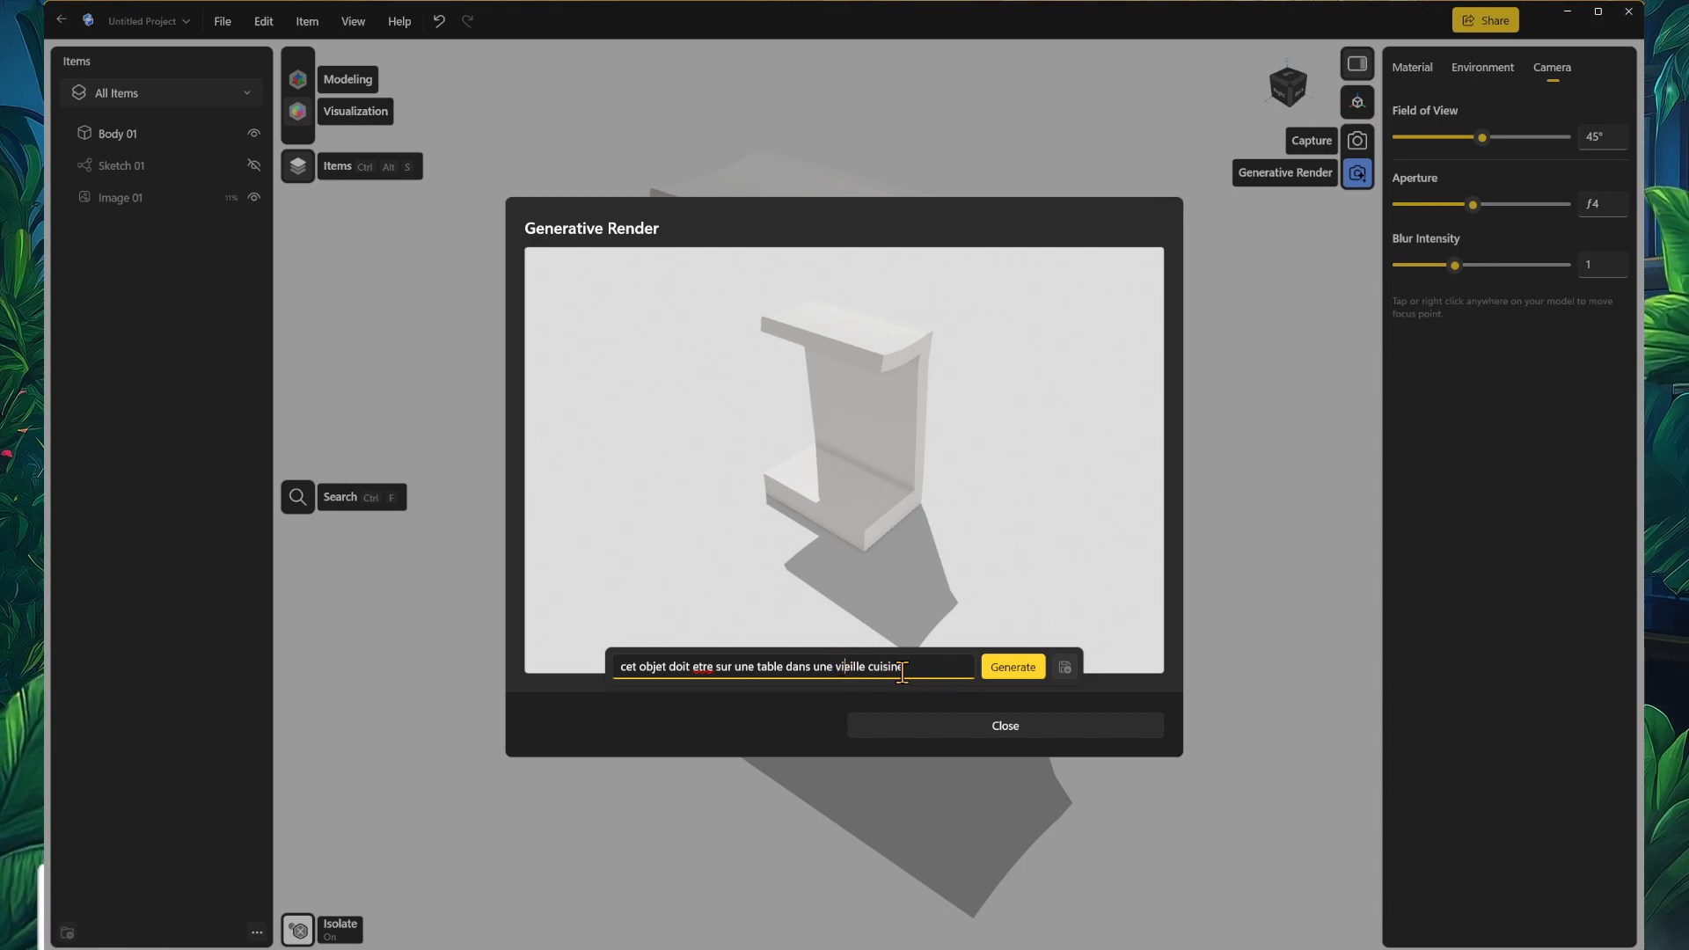
click(703, 668)
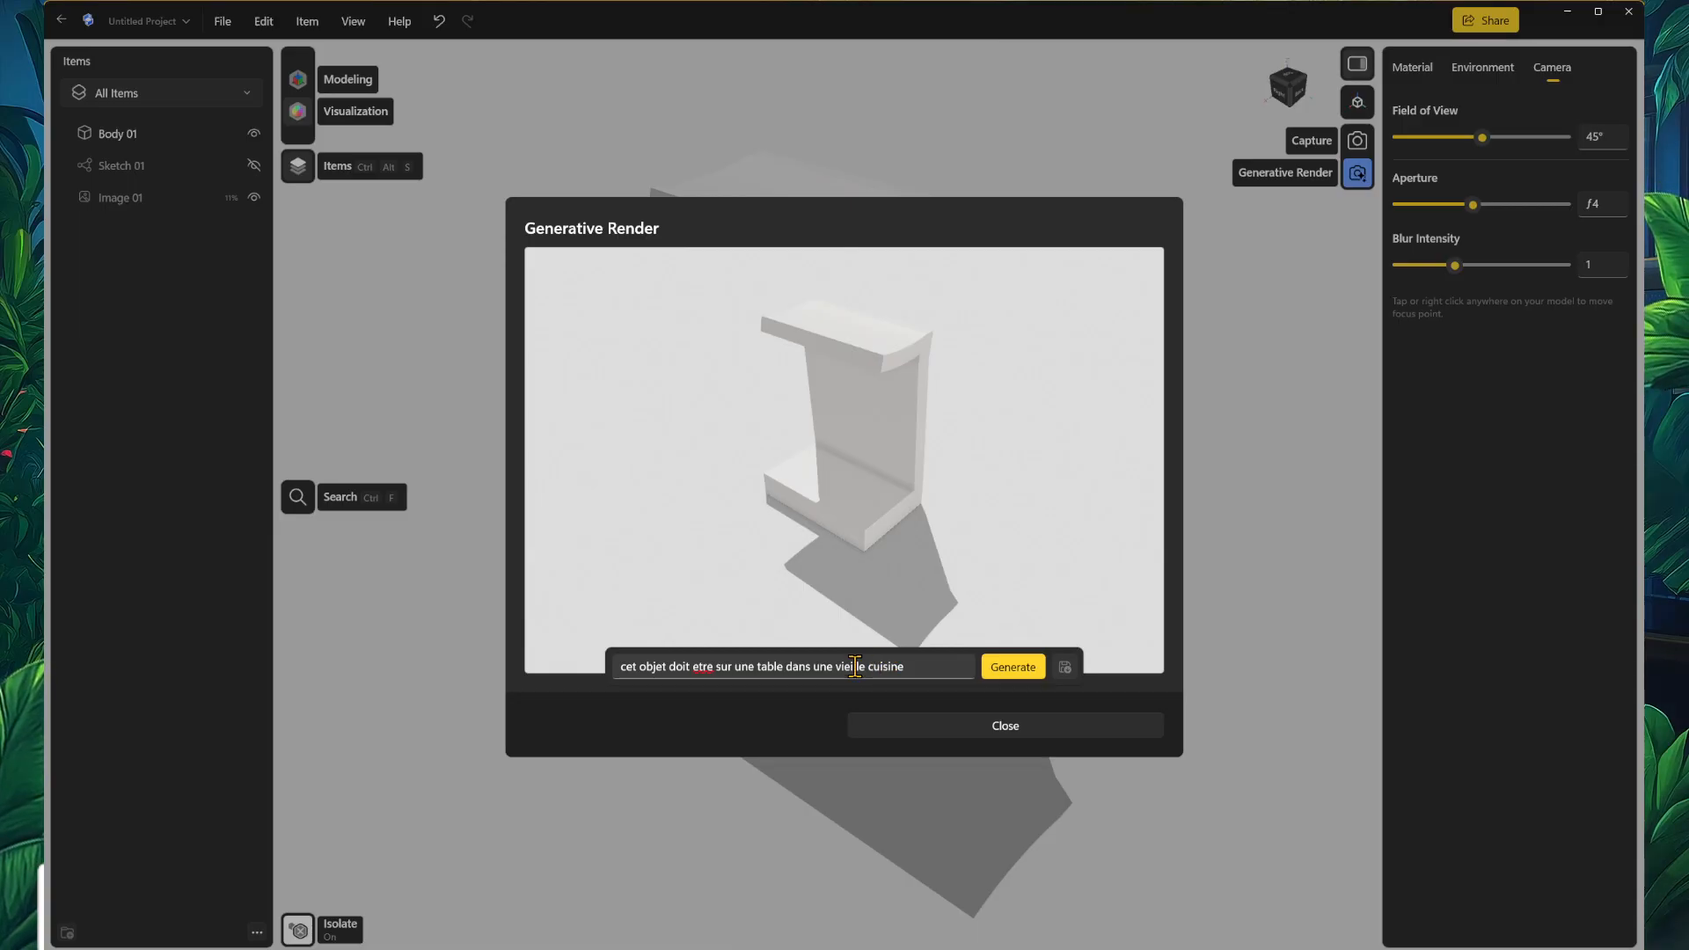
click(1014, 667)
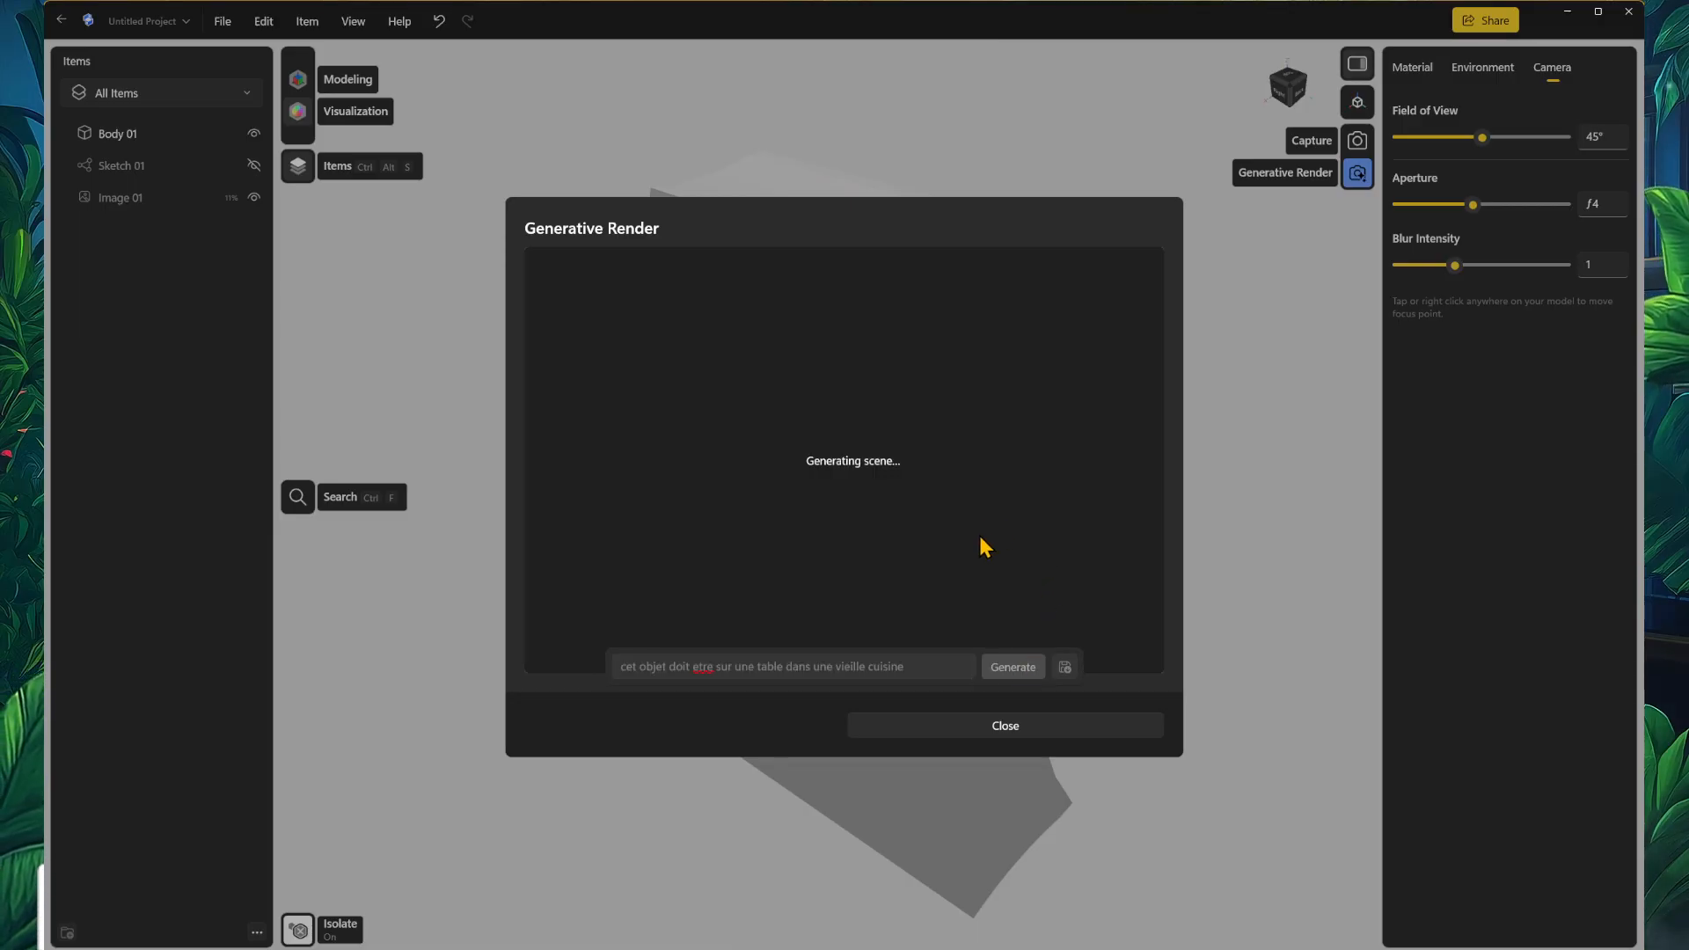
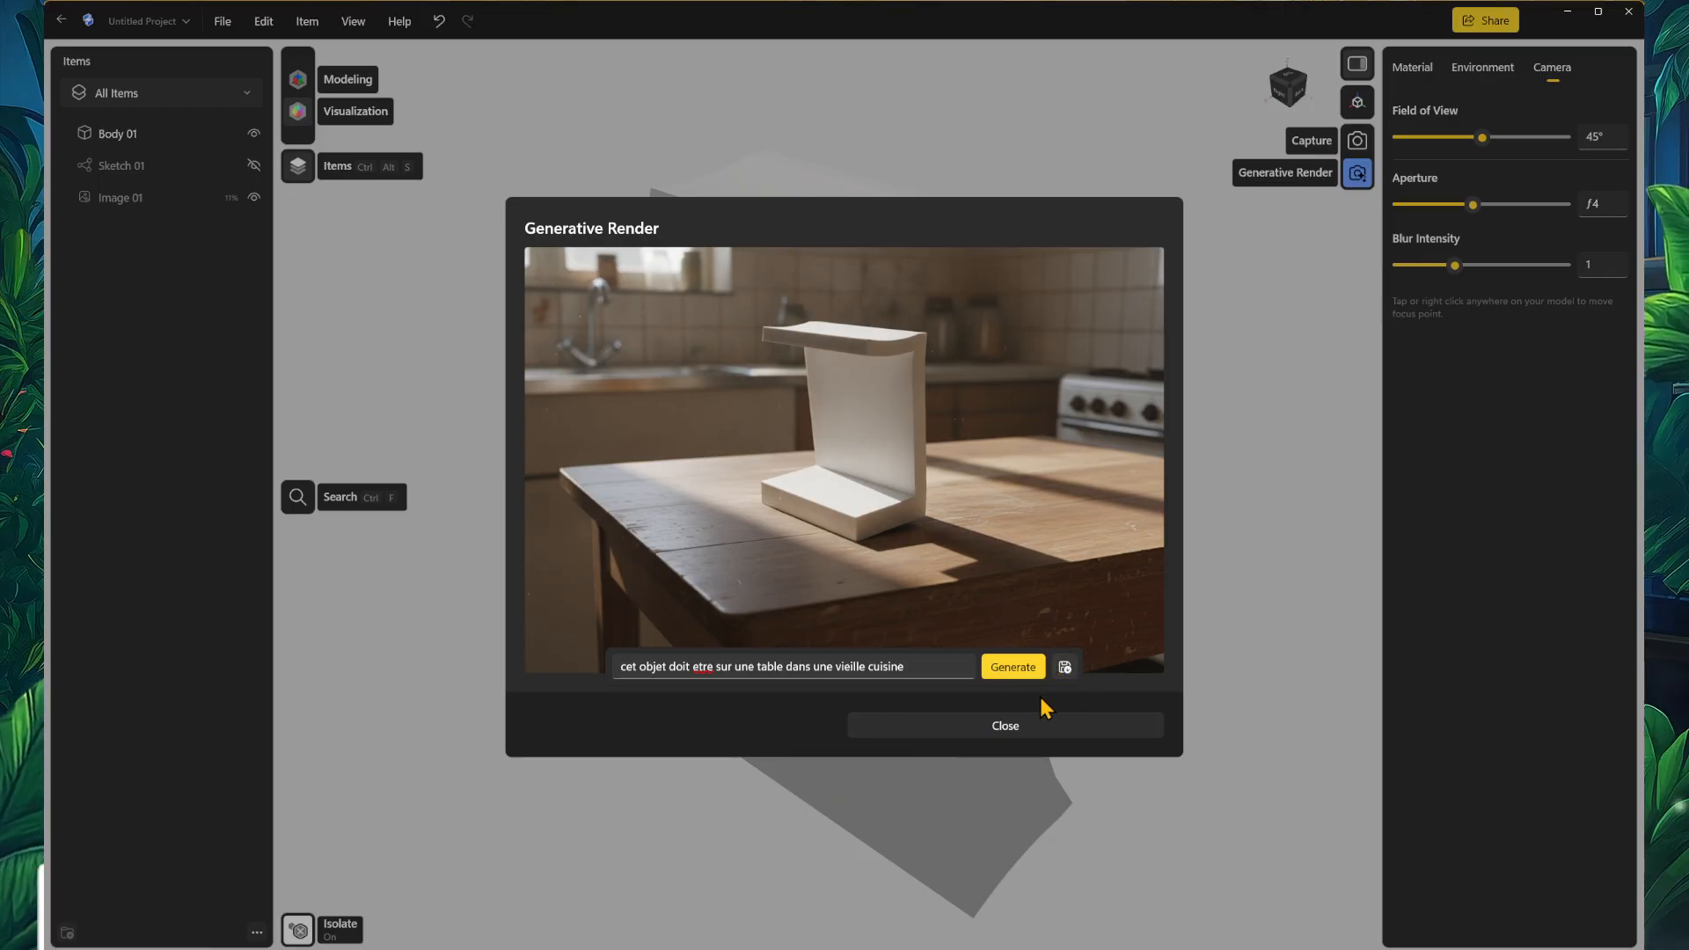
Step: Close the generative render and return to Modeling mode
click(1046, 734)
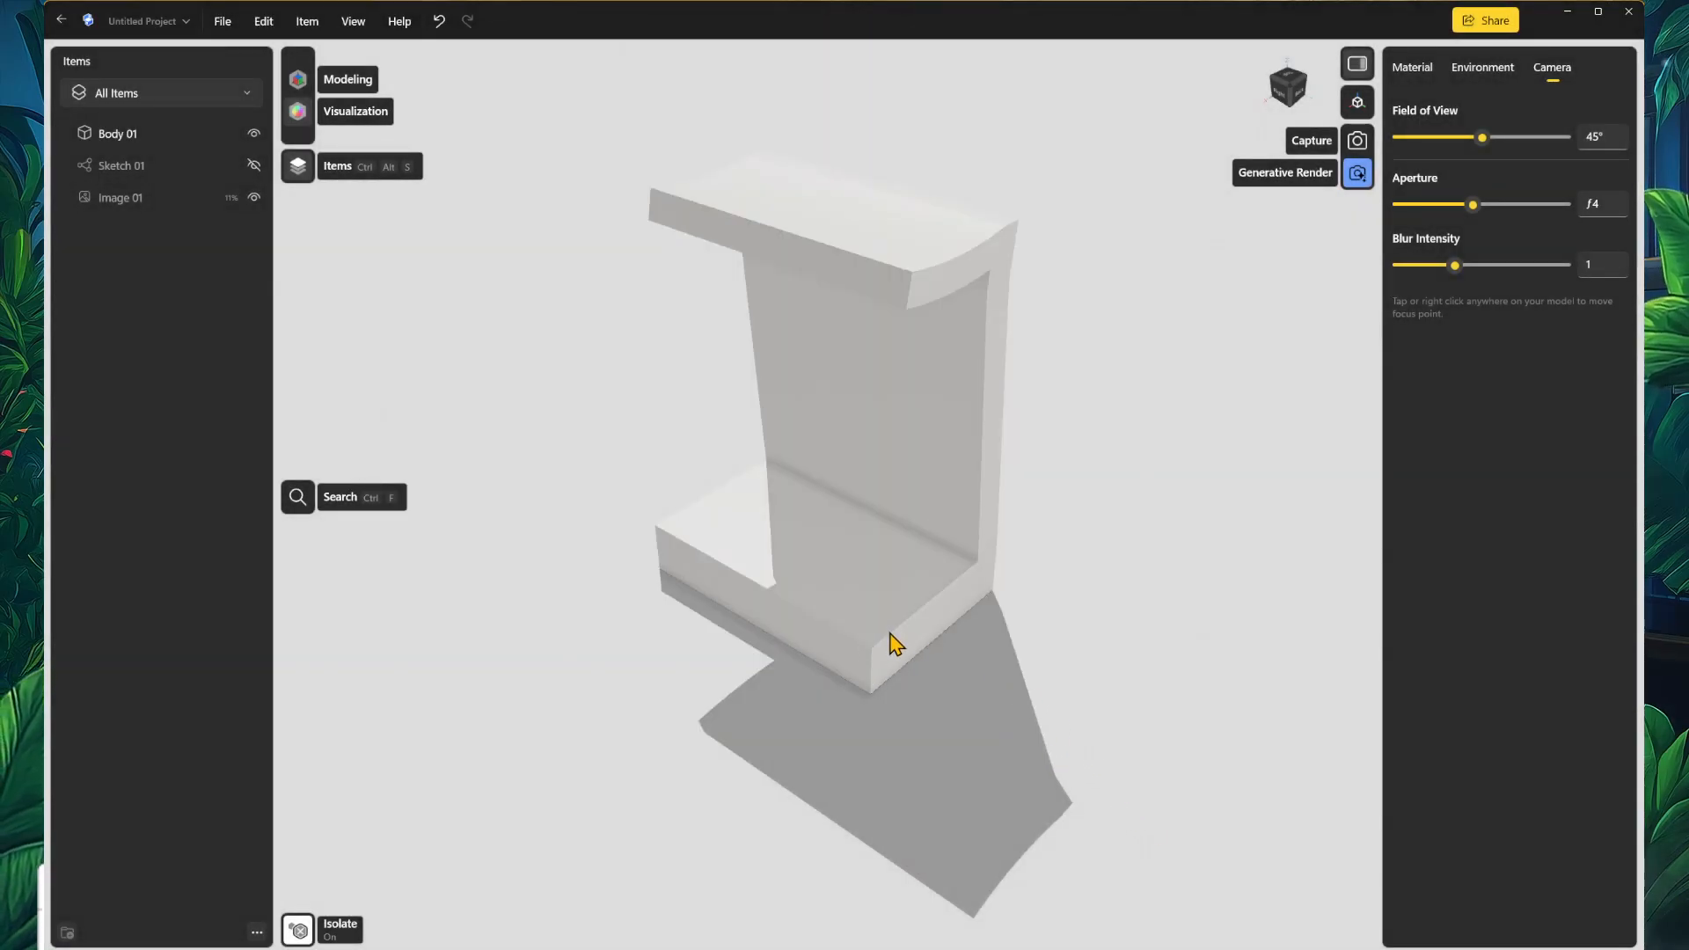
middle_drag(880, 666, 867, 697)
click(298, 81)
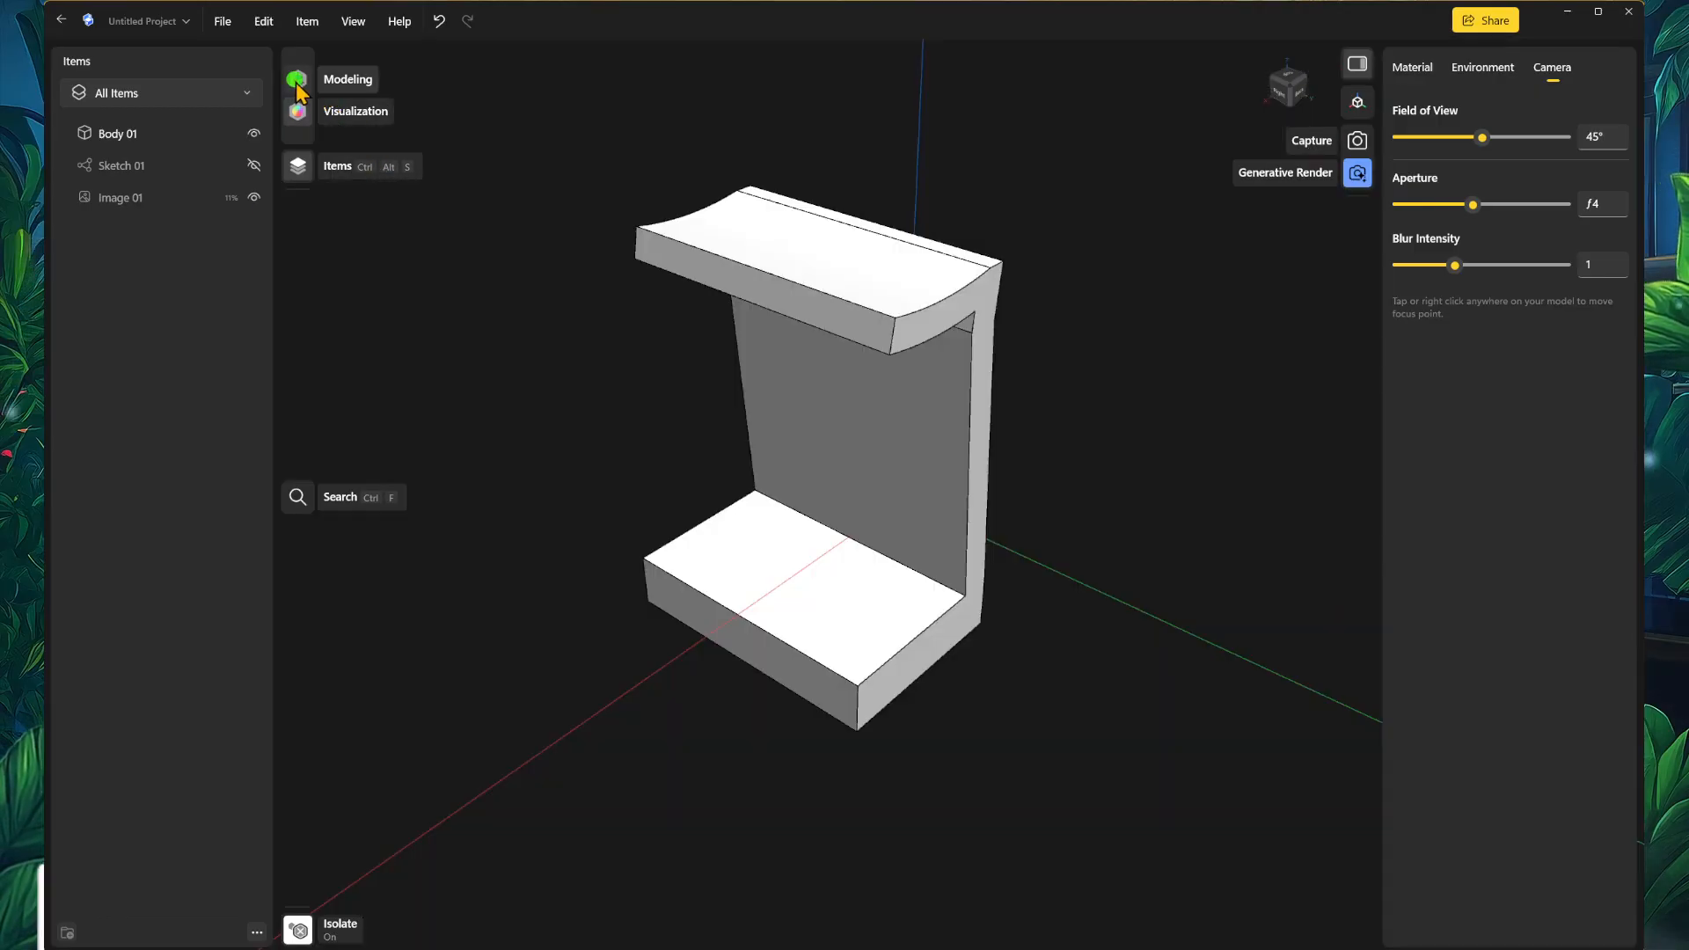
middle_drag(1023, 589, 1051, 594)
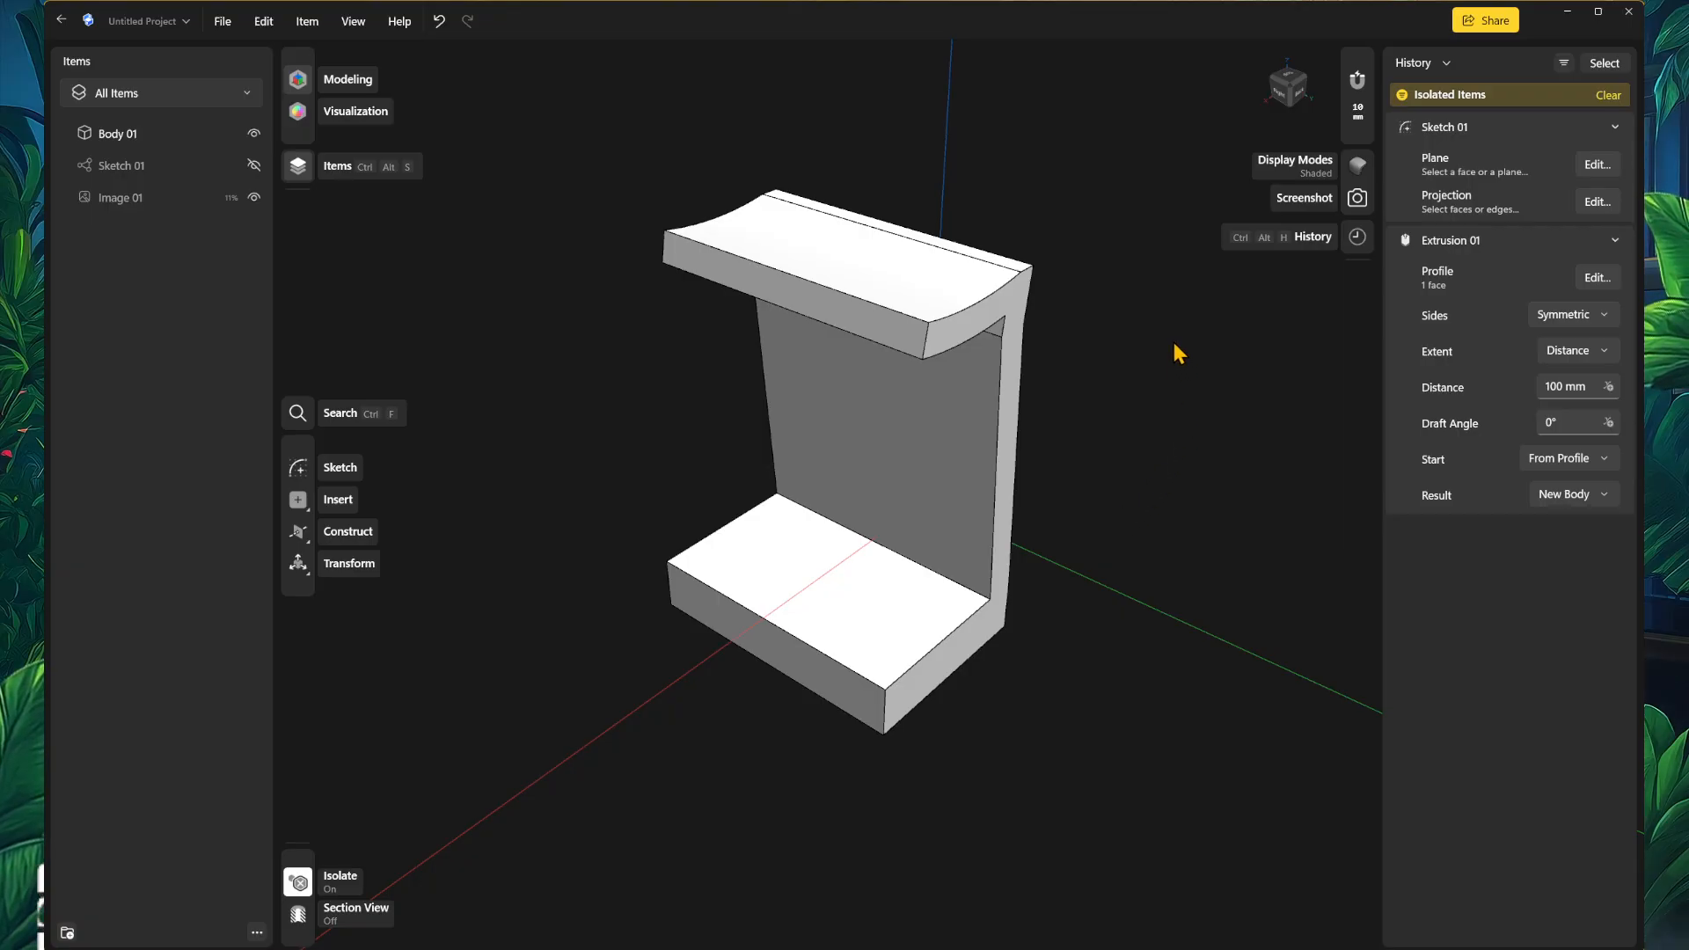
Step: Display the stand in the Wireframe shader and inspect it from different angles
click(1357, 163)
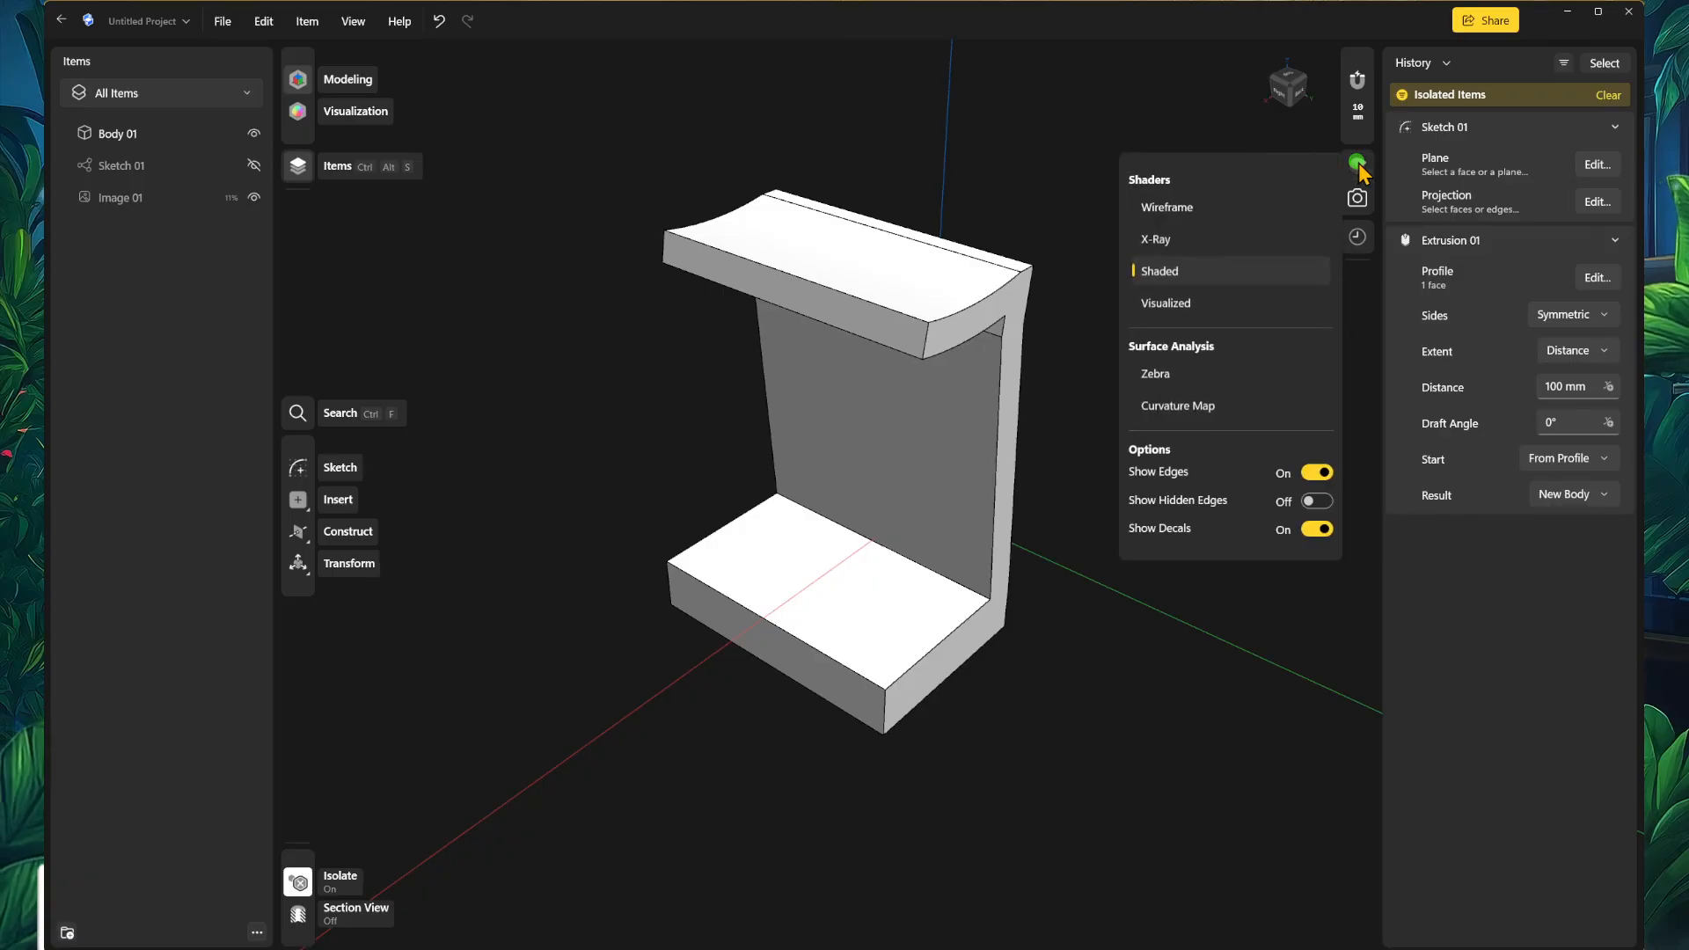
click(1220, 211)
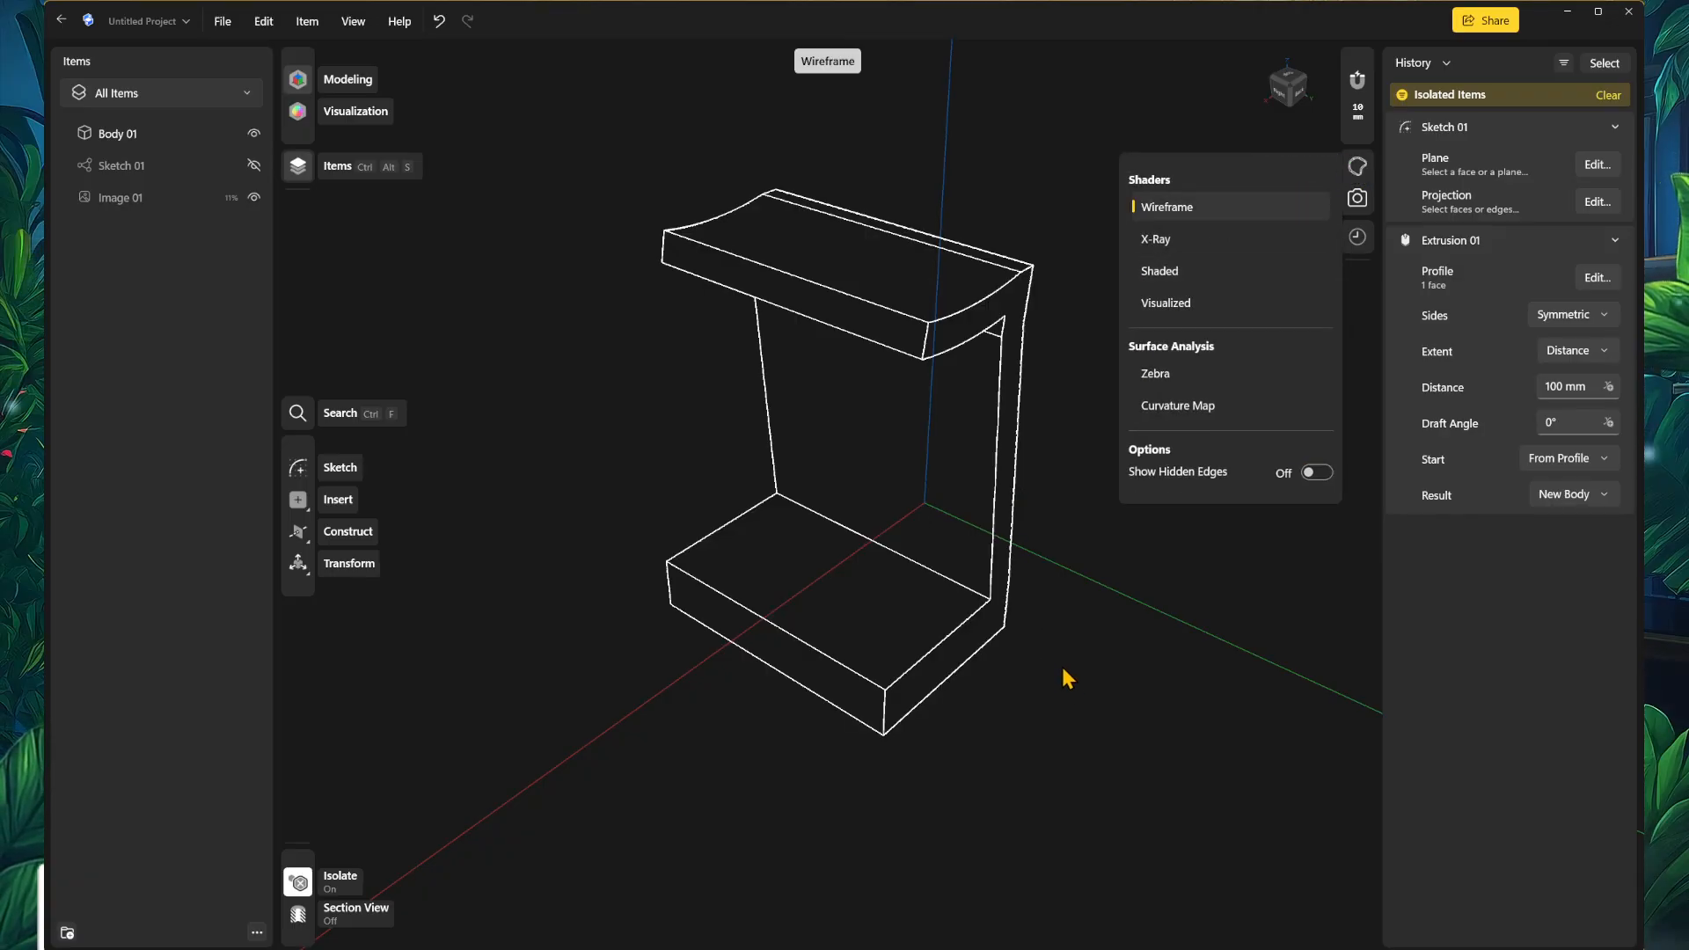
click(1087, 670)
middle_drag(1088, 673, 1070, 729)
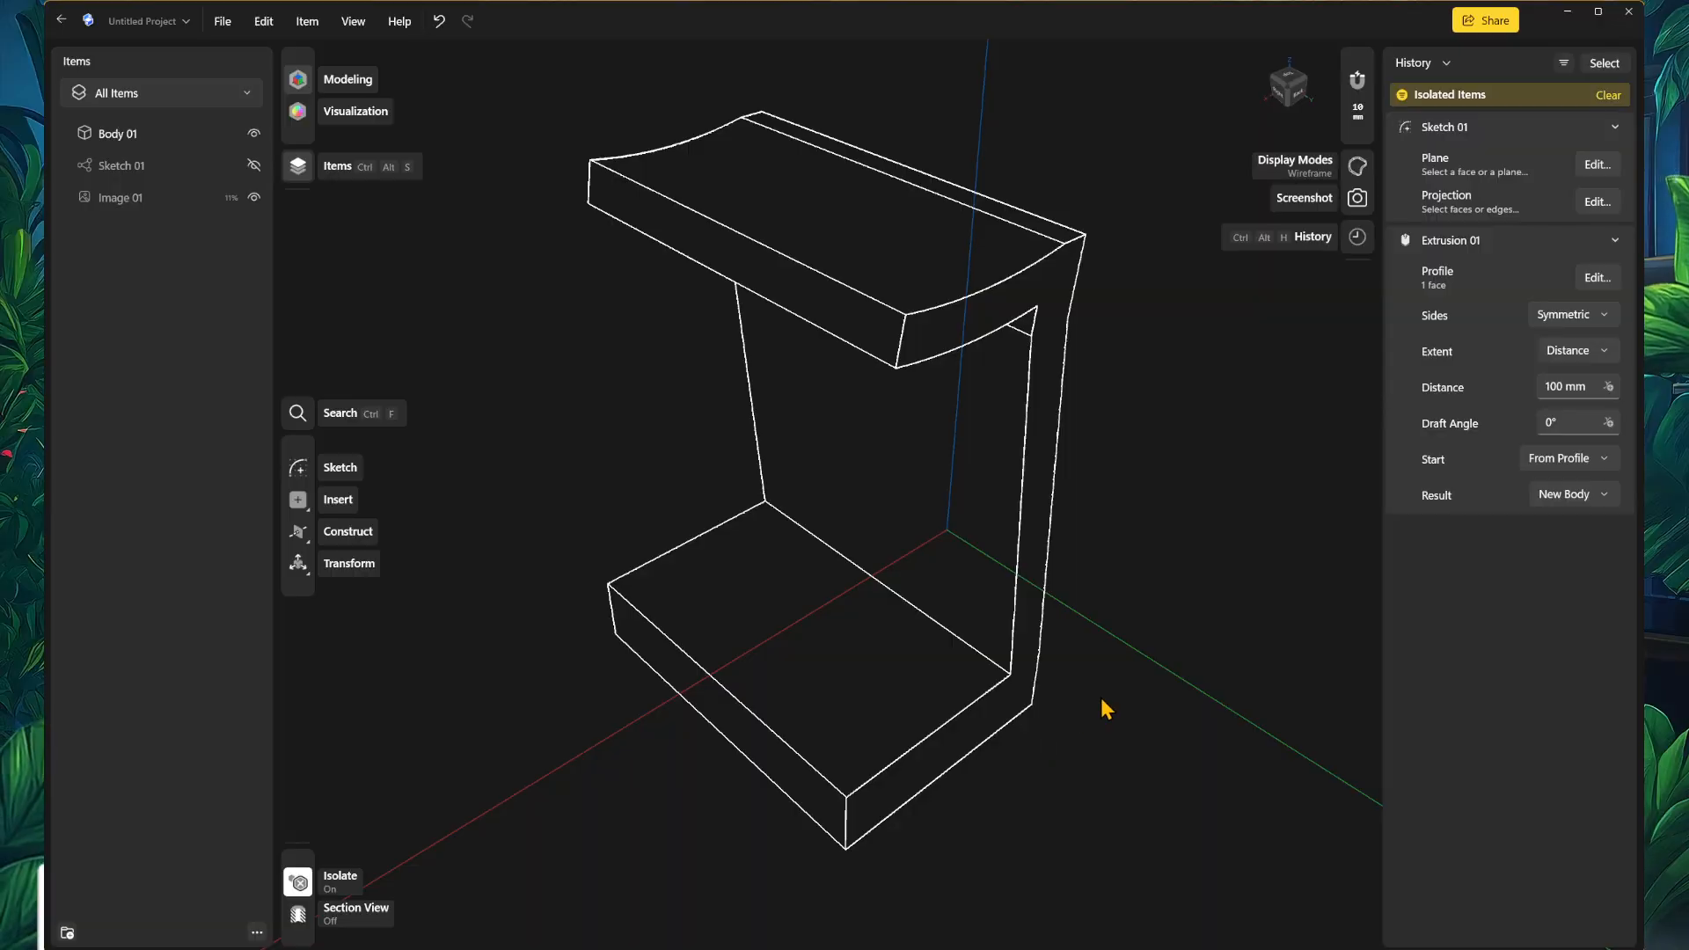
middle_drag(1105, 683, 1159, 666)
Step: Toggle the wireframe's hidden edges on and off, and show the stand in X-Ray at 0.5x opacity
click(1357, 166)
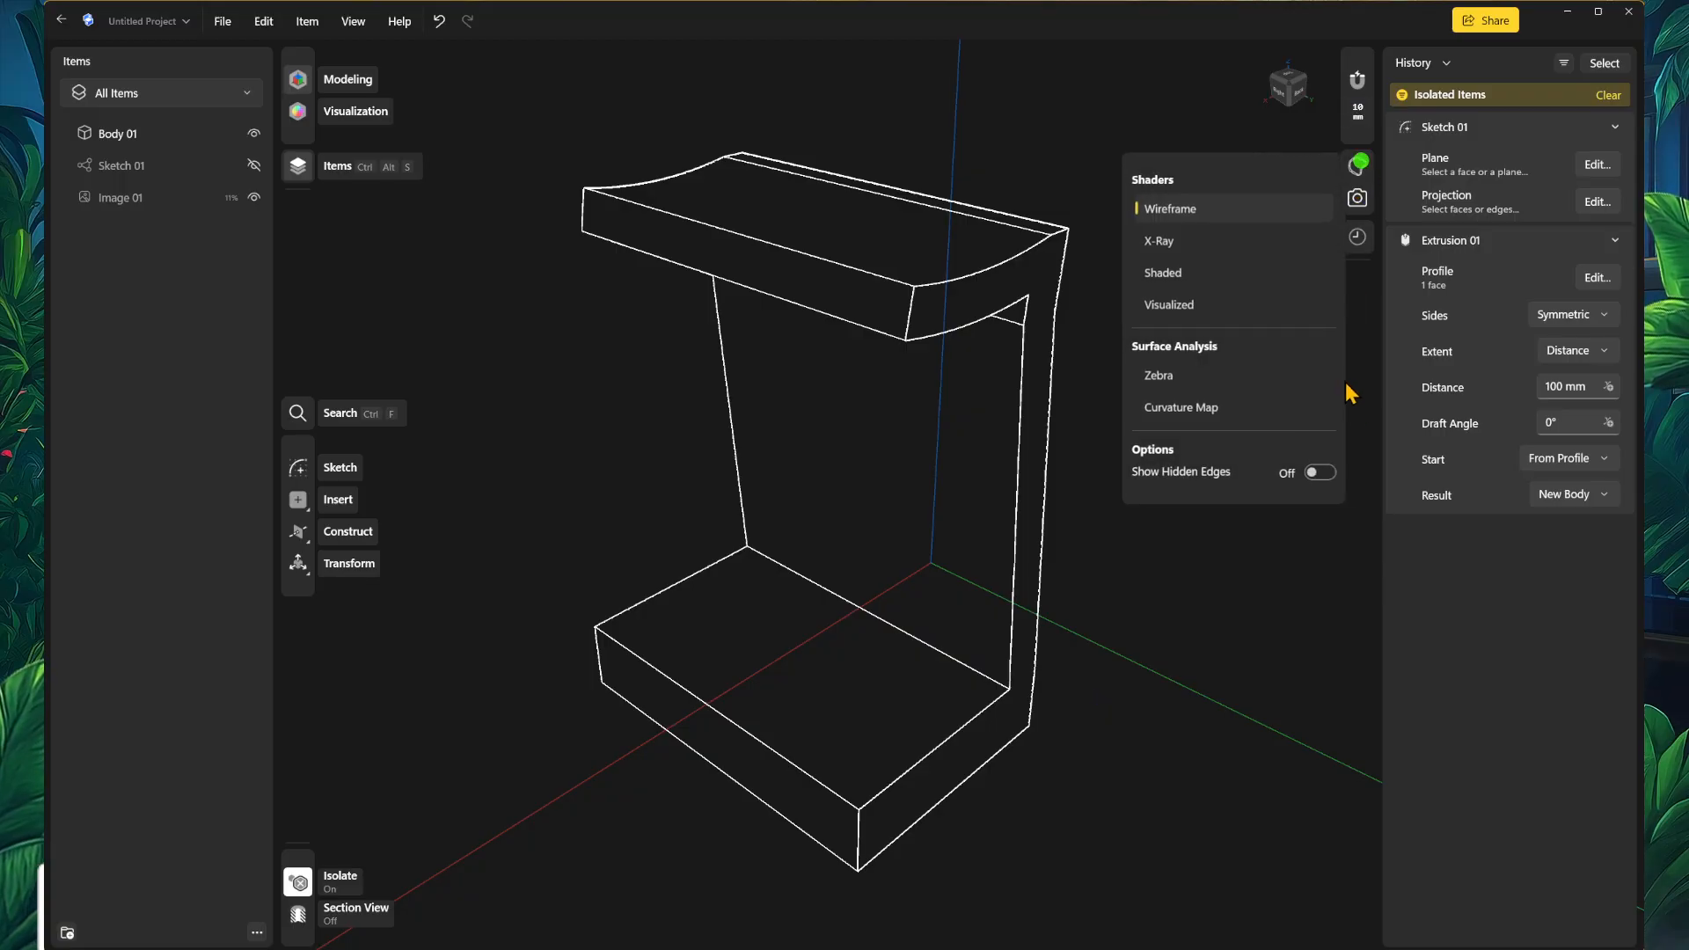
click(1317, 474)
click(1318, 474)
click(1190, 248)
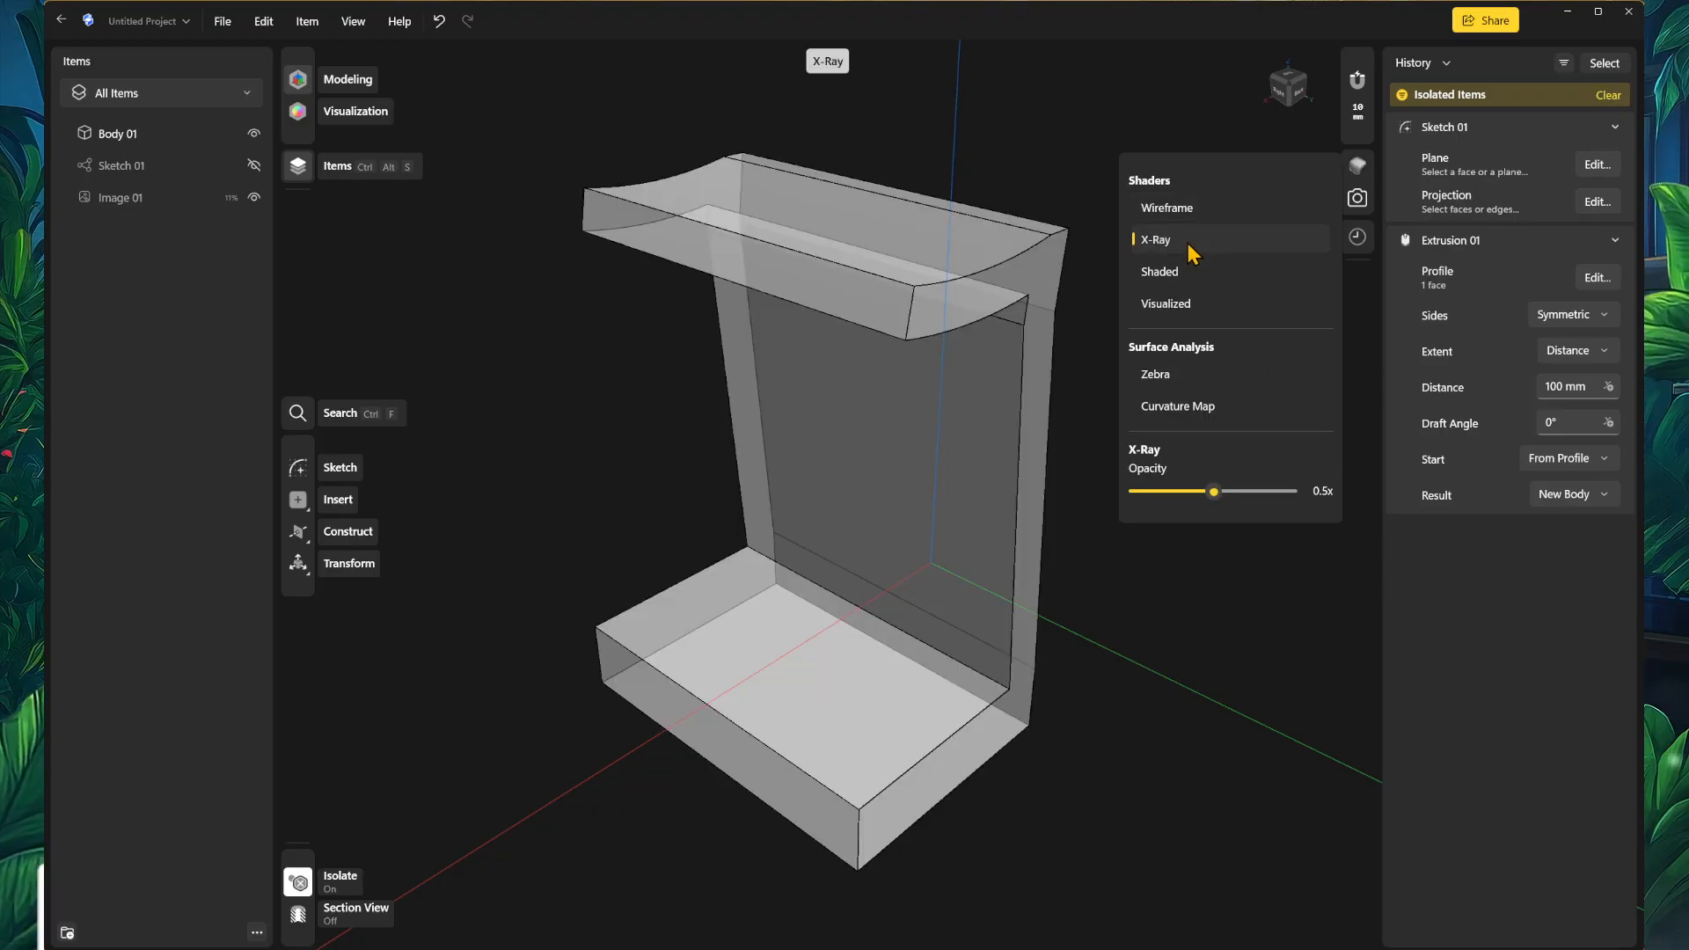
mouse_move(1212, 492)
mouse_down()
mouse_move(1139, 493)
mouse_move(1293, 500)
mouse_move(1219, 495)
mouse_up()
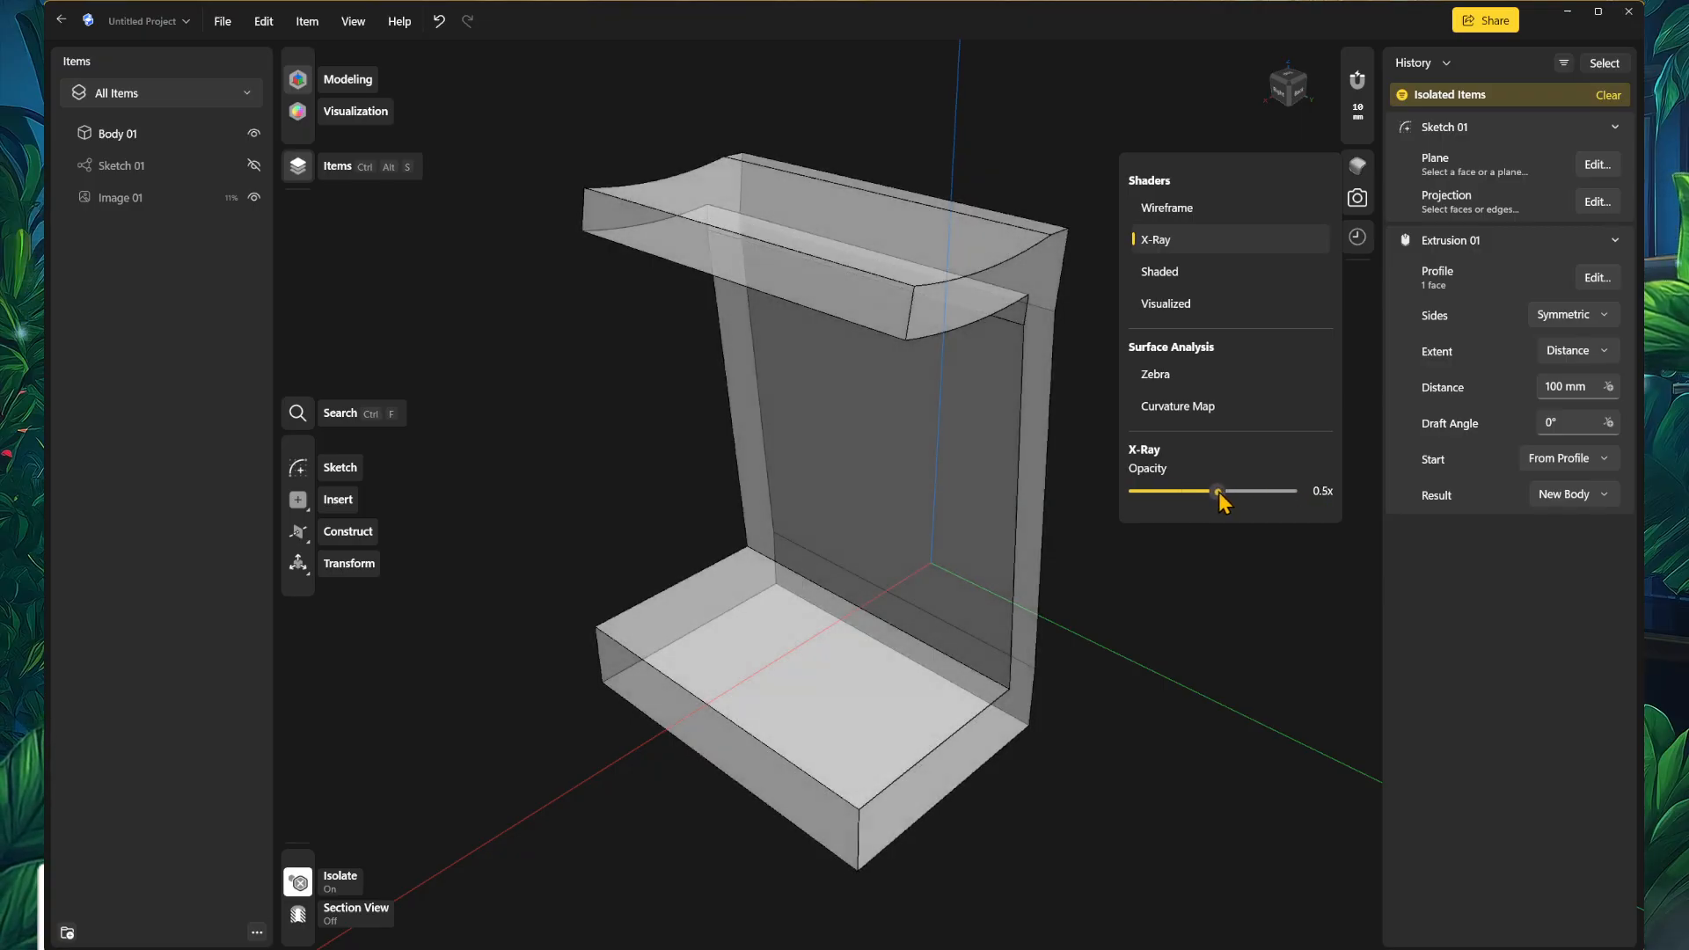
Step: Switch the display back to Shaded and turn on hidden edges for the stand
click(1203, 273)
click(1319, 502)
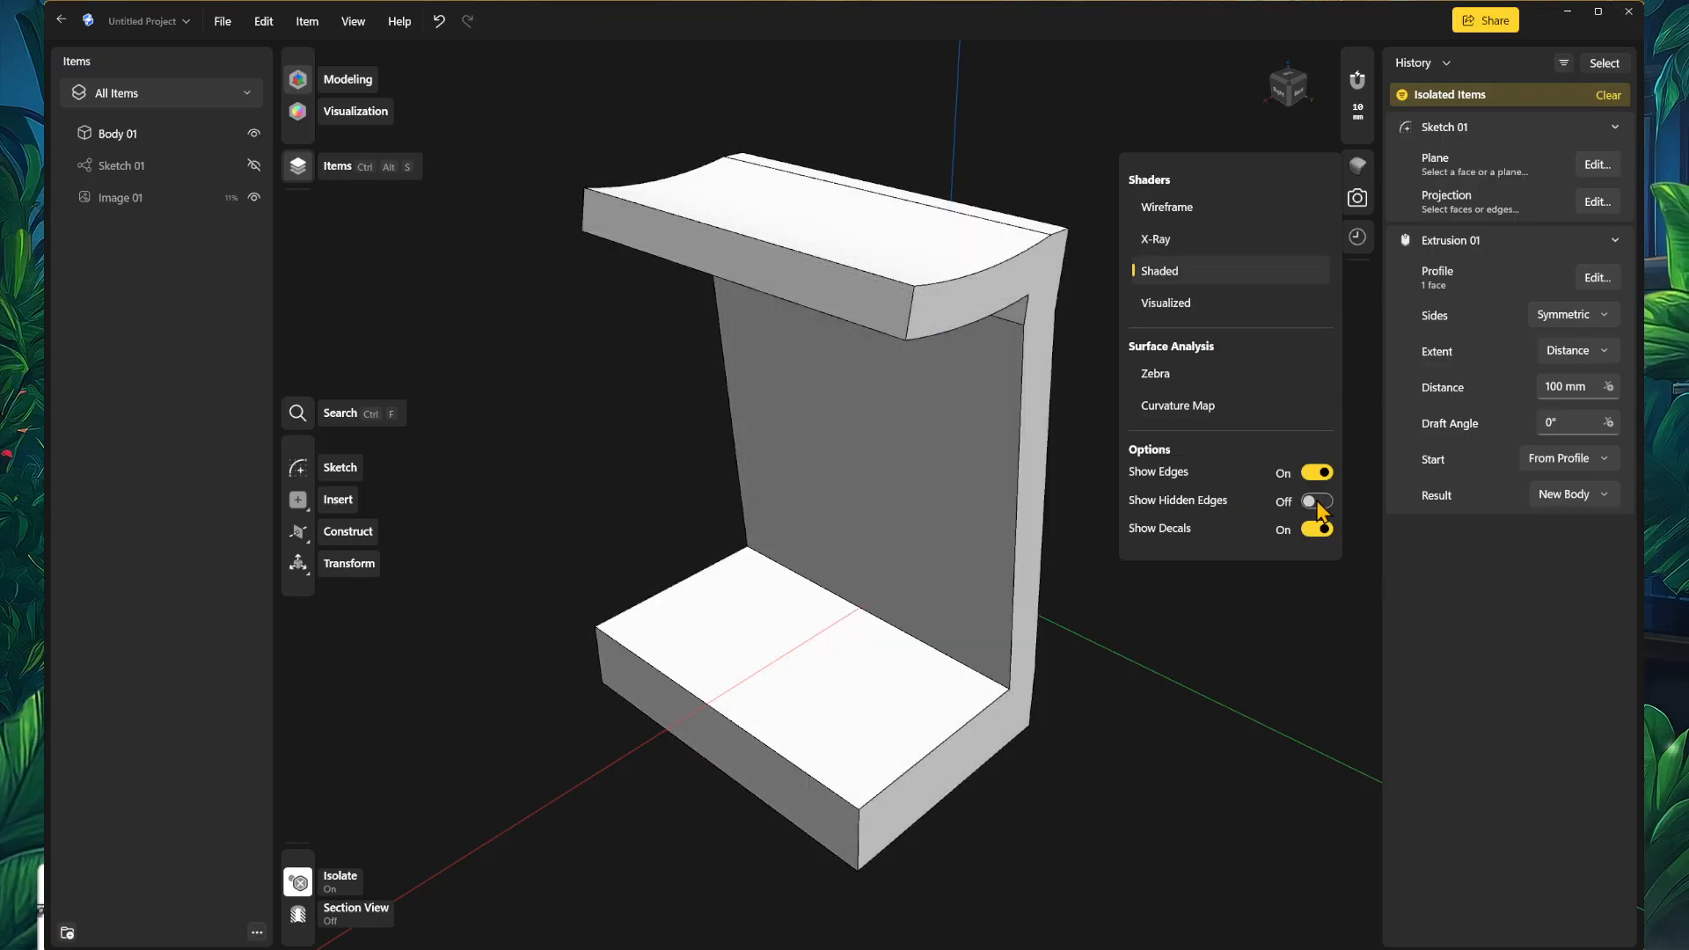
click(1167, 704)
mouse_move(1159, 699)
right_down()
mouse_move(1074, 709)
mouse_move(1266, 719)
mouse_move(1260, 703)
right_up()
Step: Preview the stand in the Visualized shader, and inspect its surfaces with horizontal Zebra analysis
click(1358, 164)
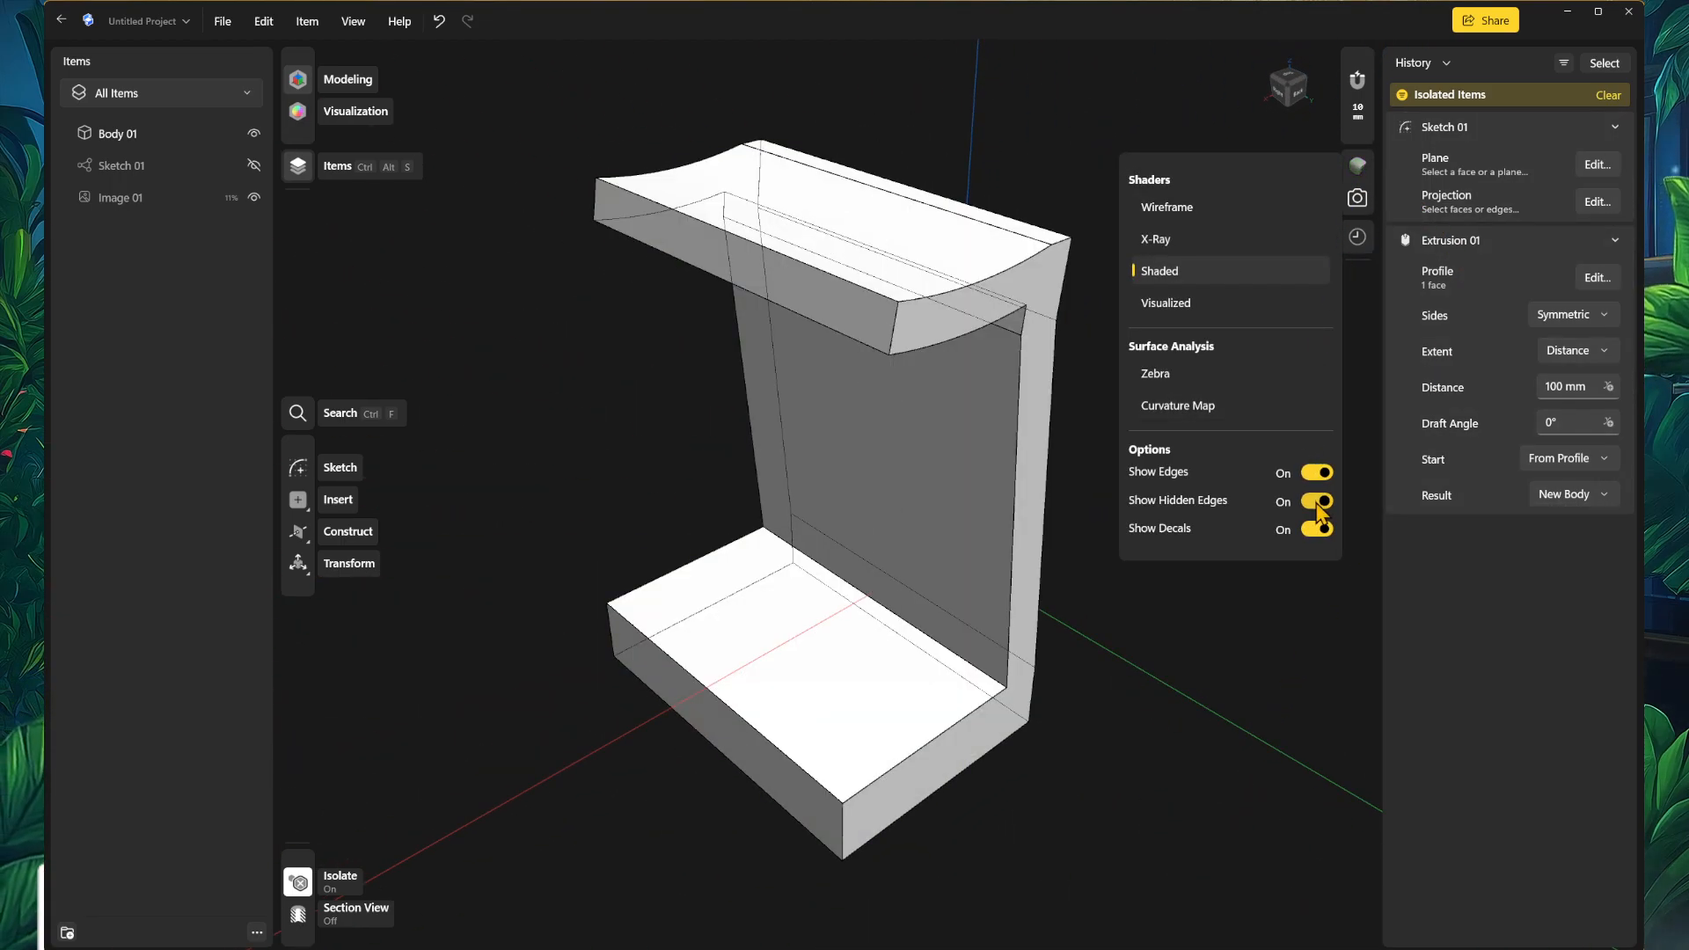
click(1196, 304)
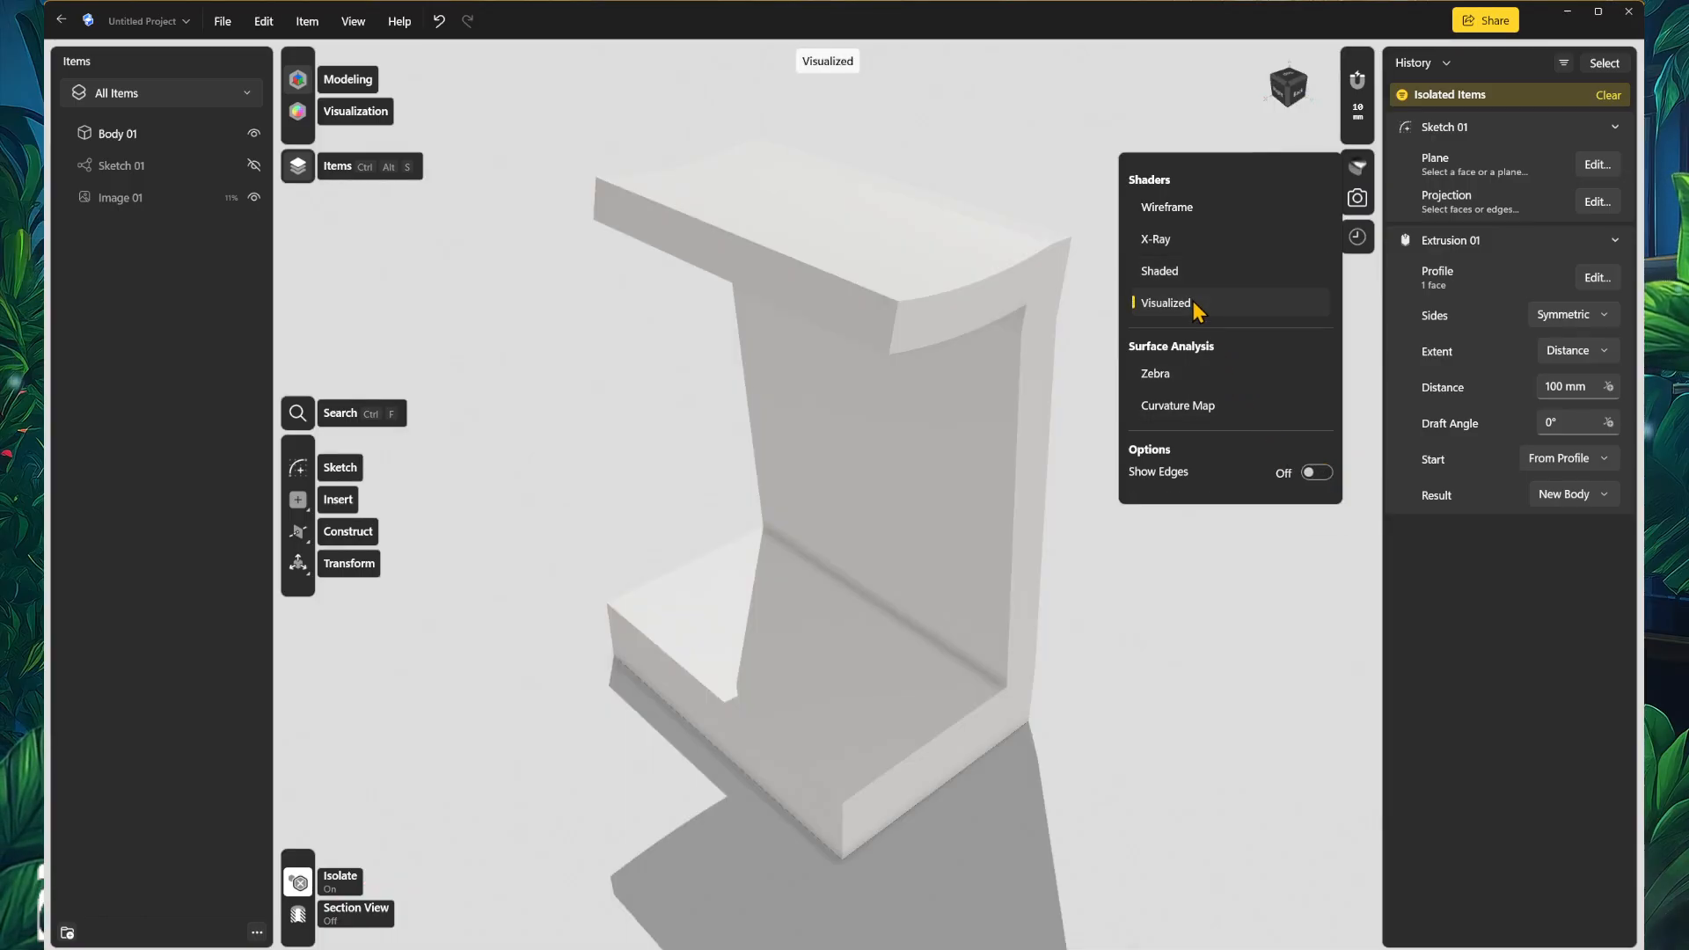
click(1203, 389)
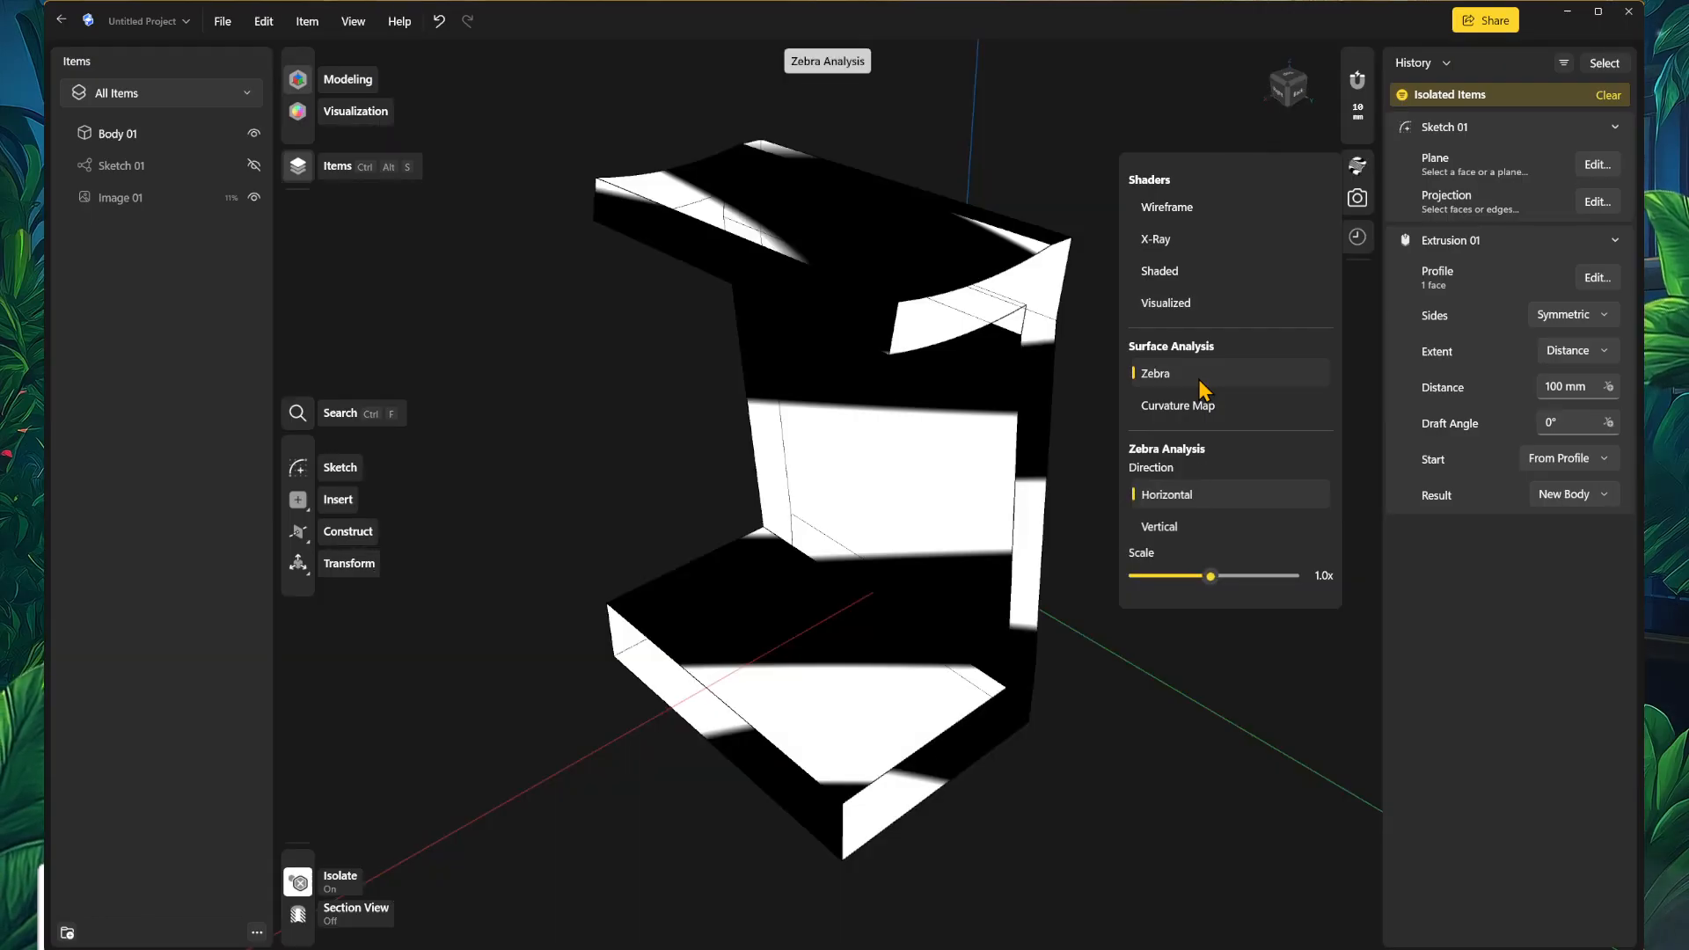
mouse_move(1105, 730)
right_down()
mouse_move(1157, 765)
mouse_move(1074, 810)
mouse_move(1123, 837)
mouse_move(999, 818)
right_up()
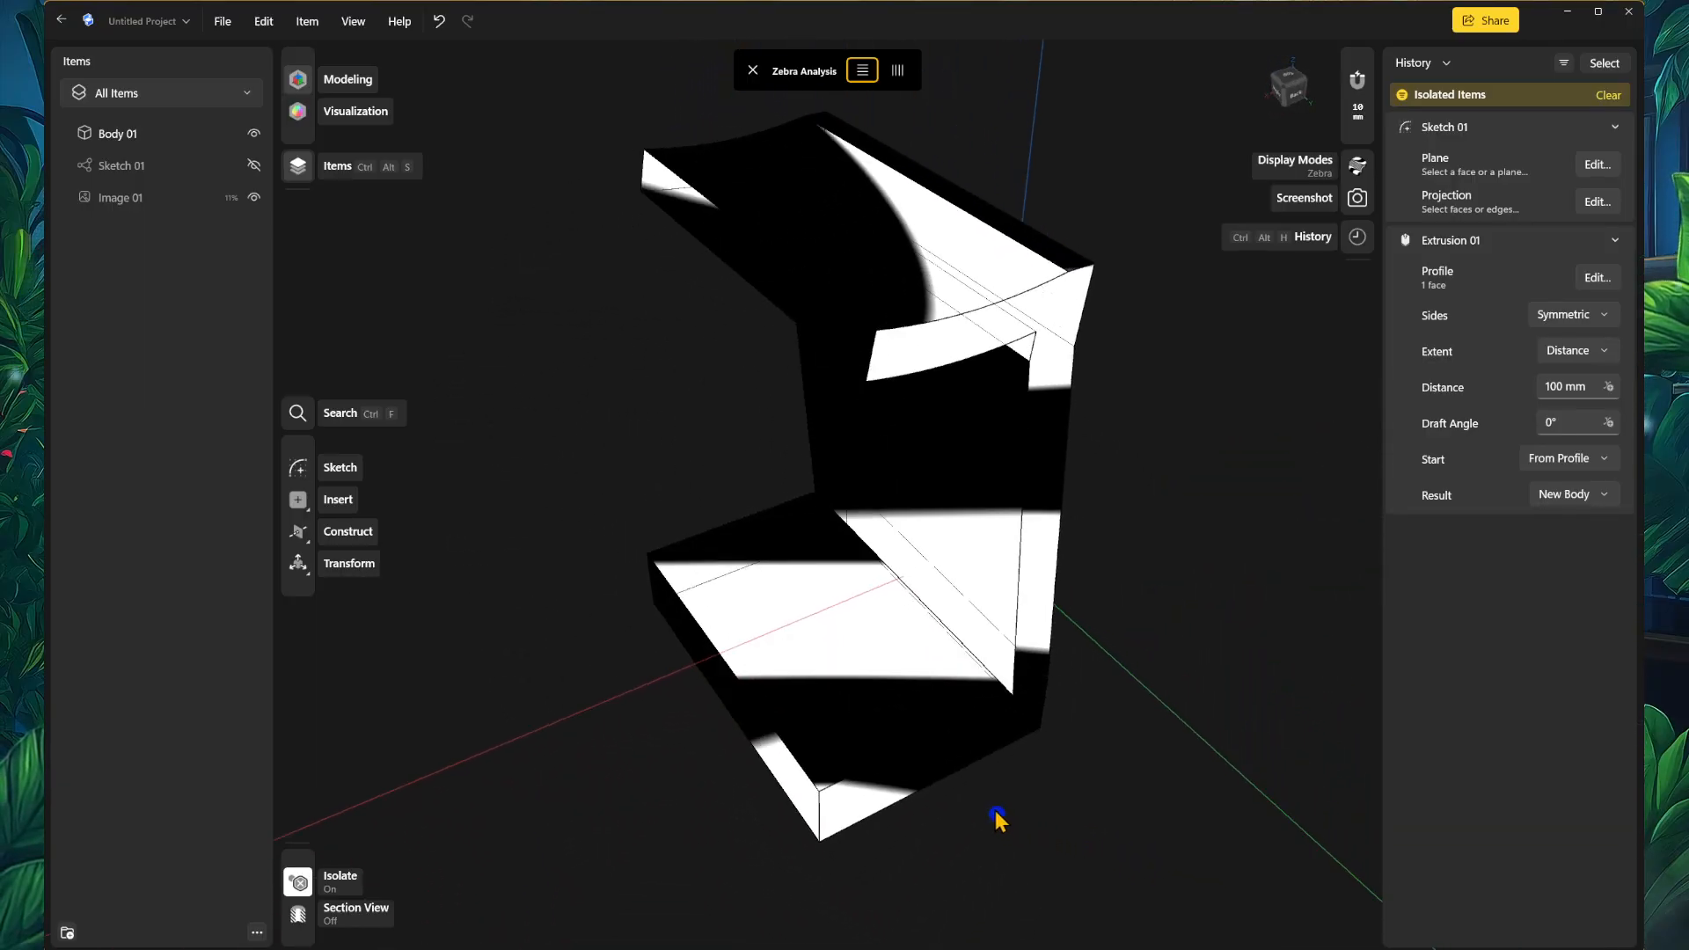
Step: Change the Zebra analysis direction to vertical and set its scale to 2.0x
click(1359, 167)
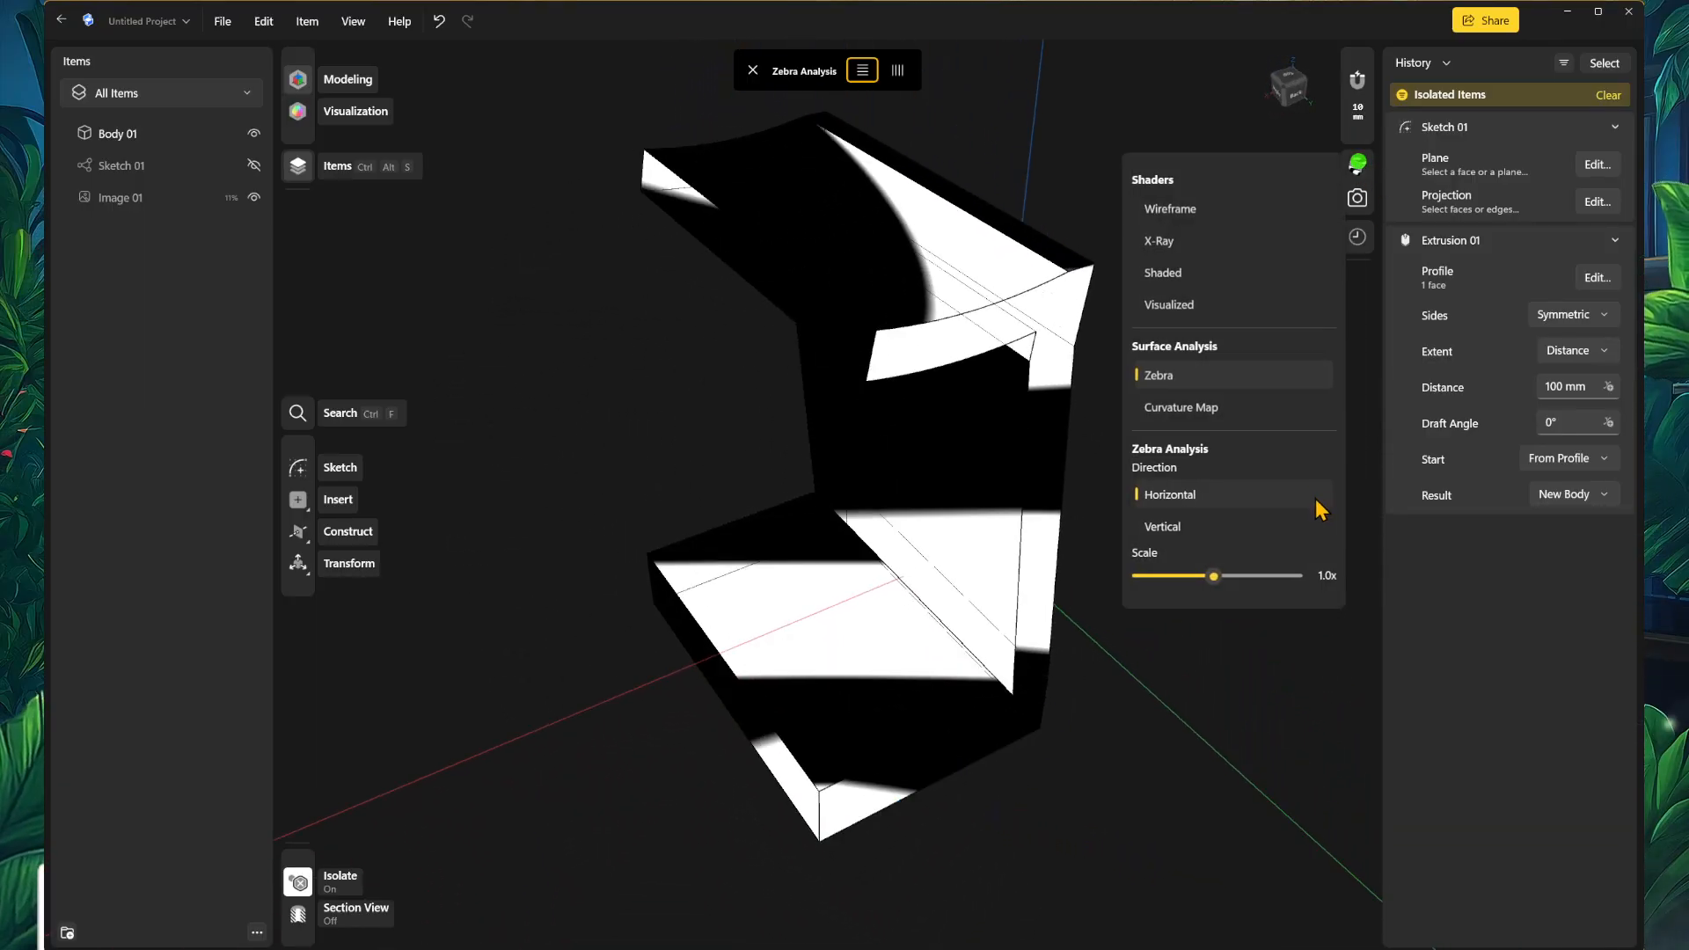
click(1204, 528)
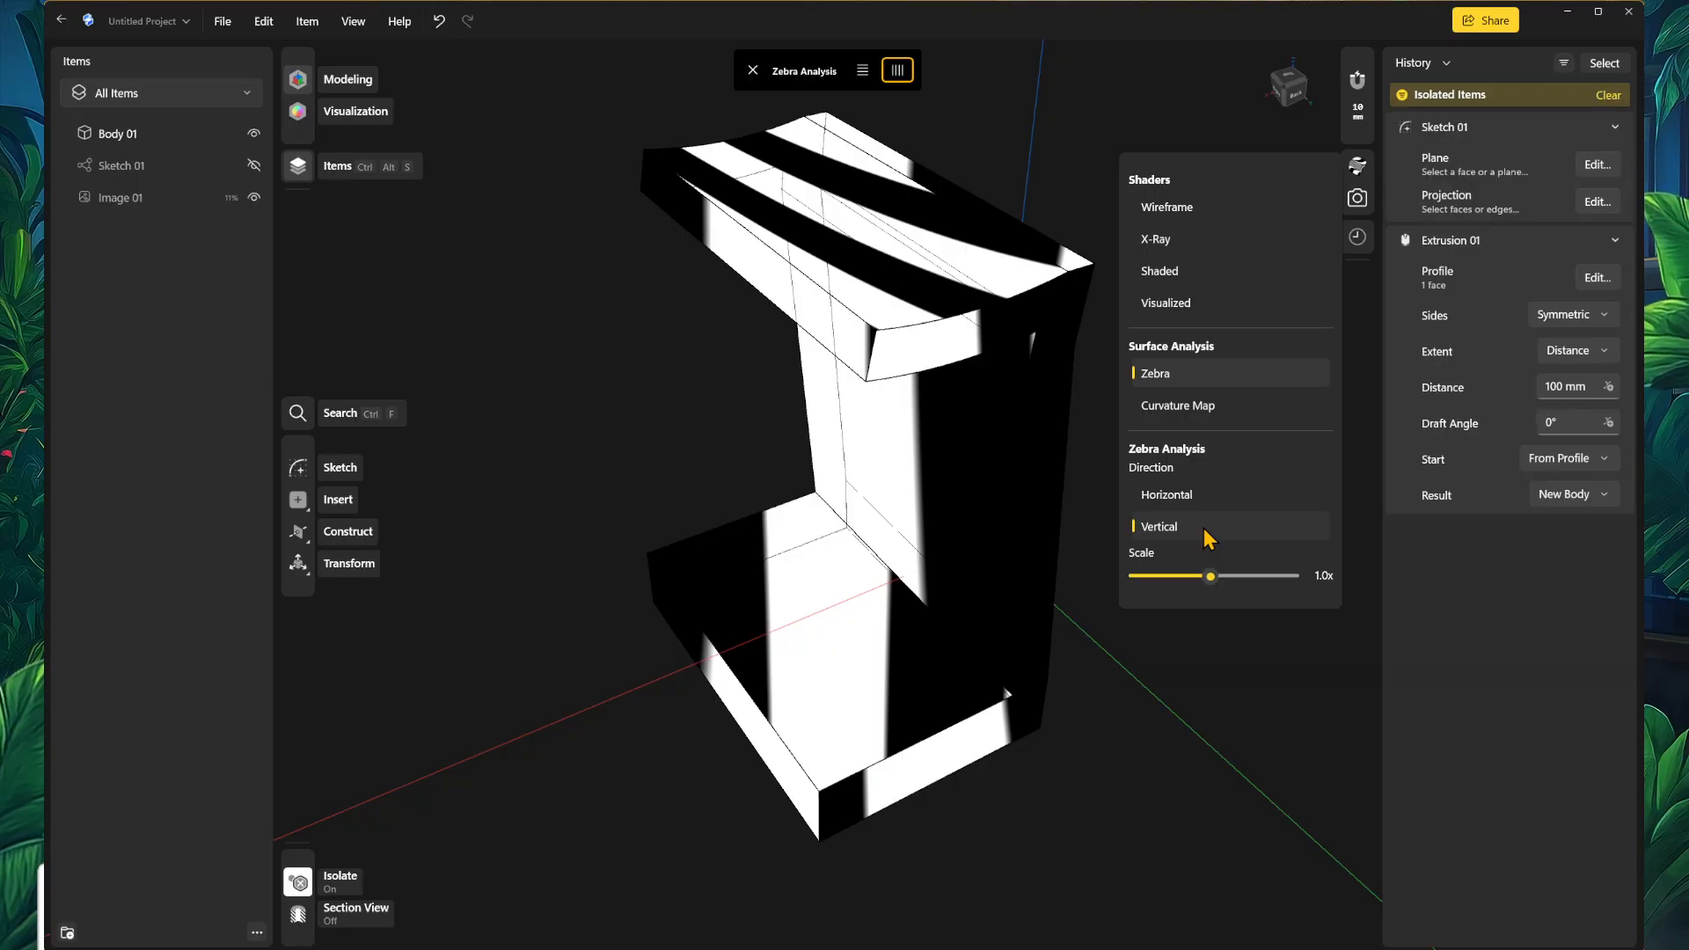
drag(1211, 578, 1332, 596)
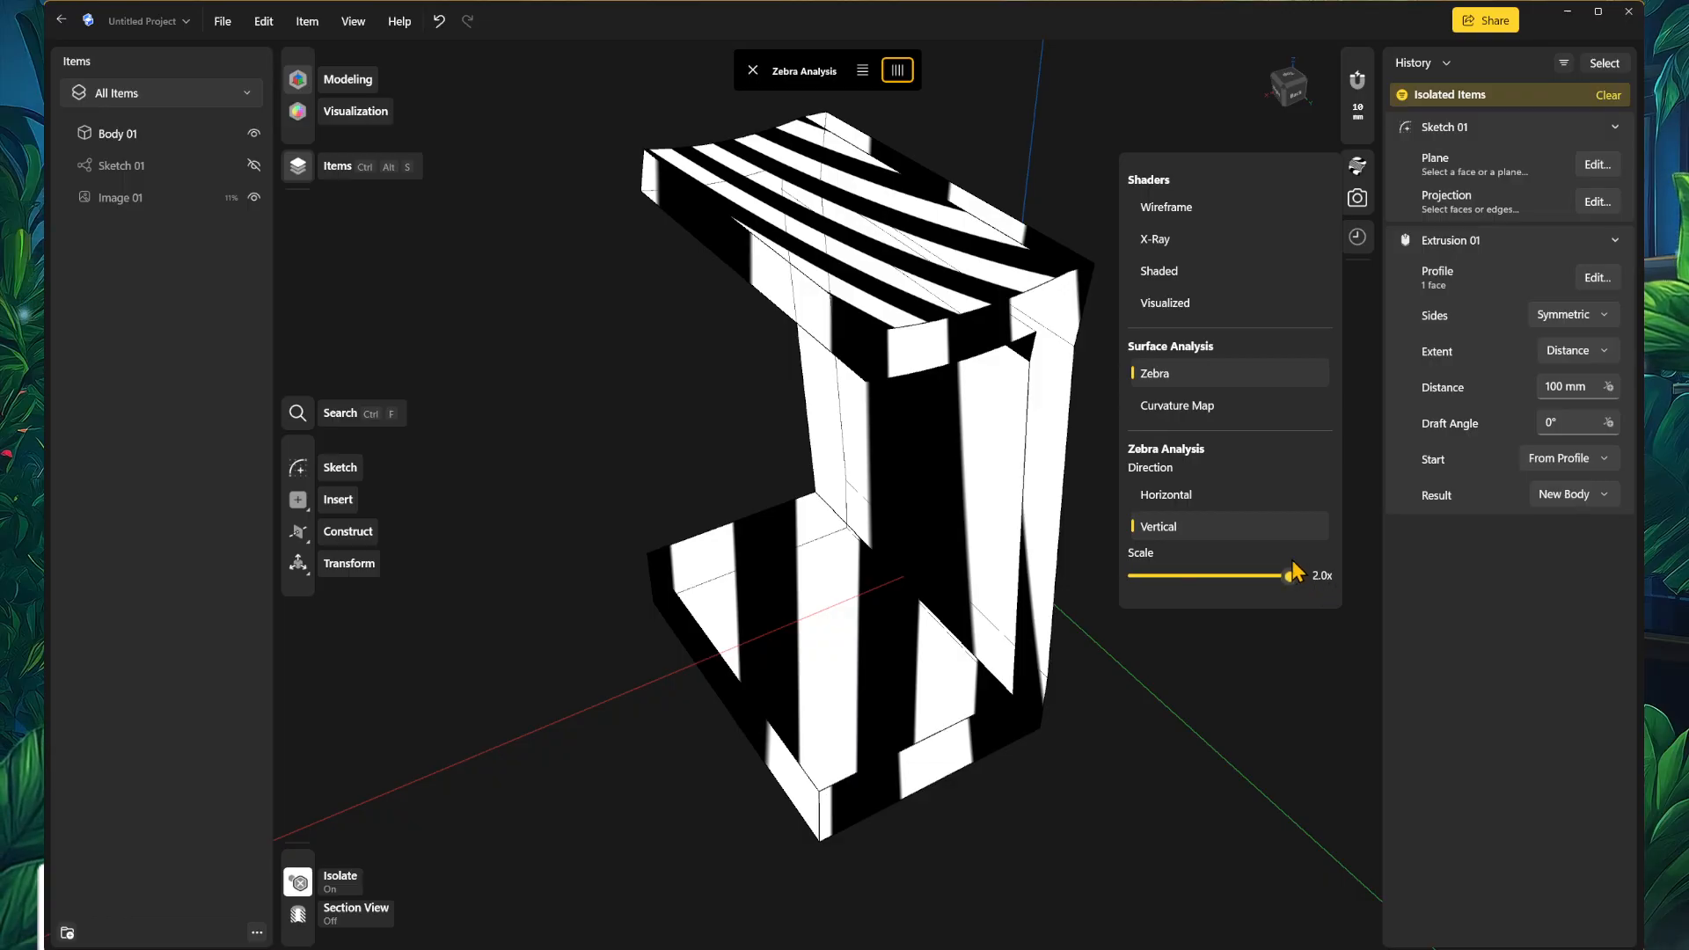
Step: Display the stand in the X-Ray shader and turn off isolation to bring back the reference image
click(1189, 240)
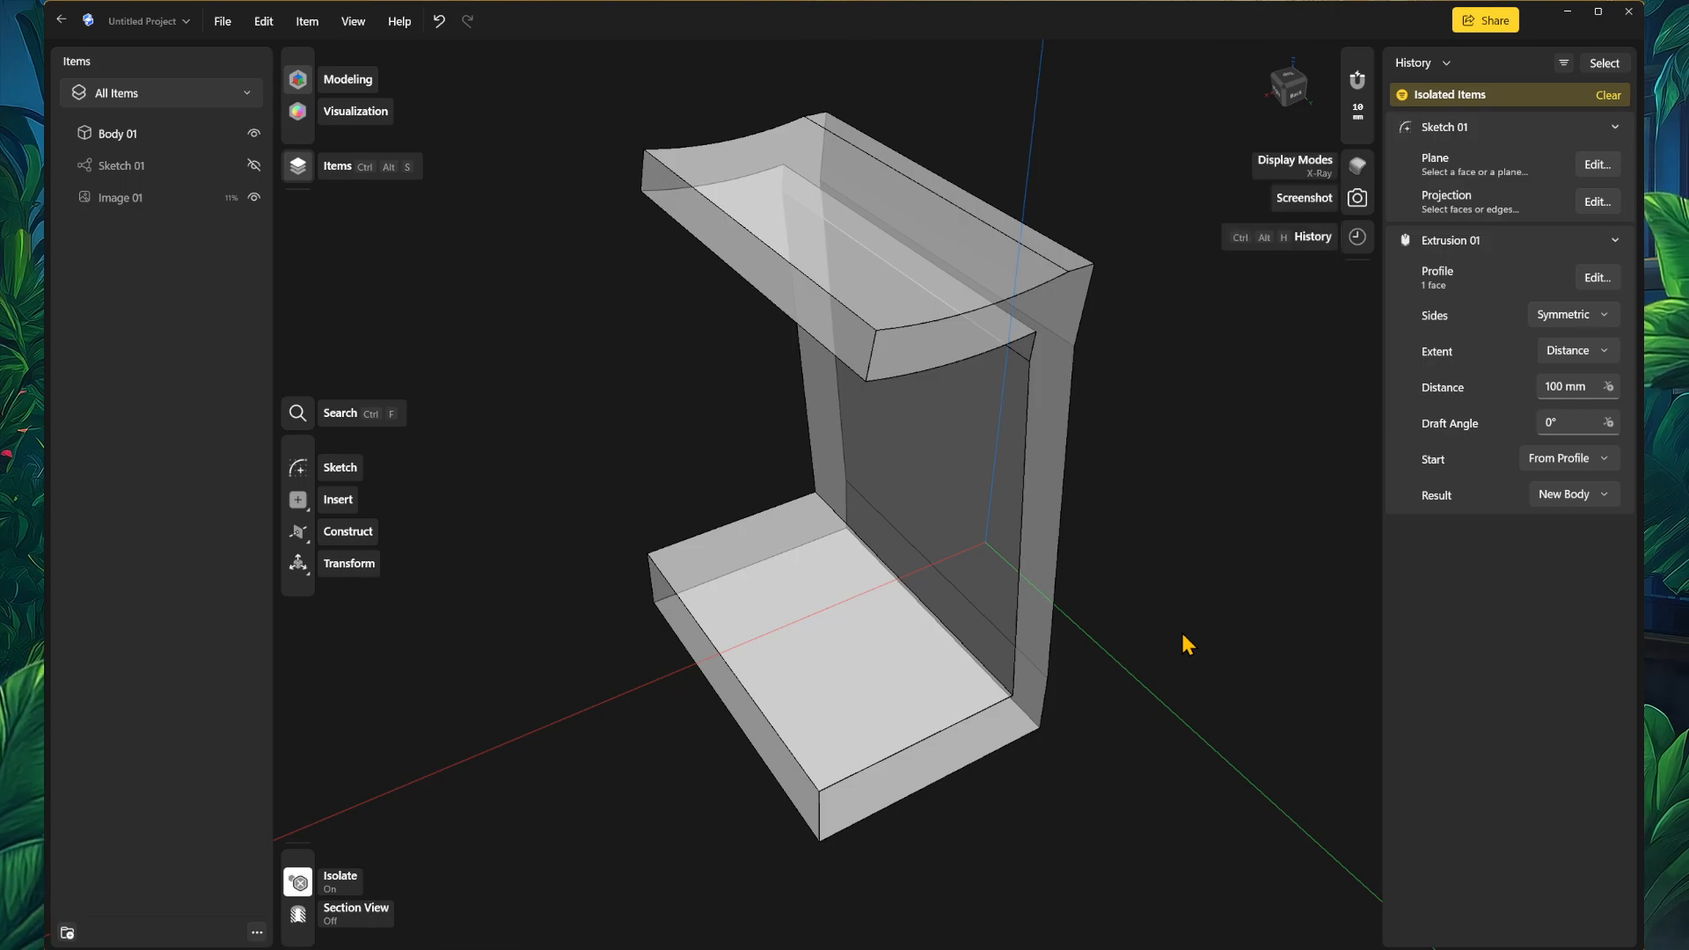
middle_drag(1170, 545, 1058, 716)
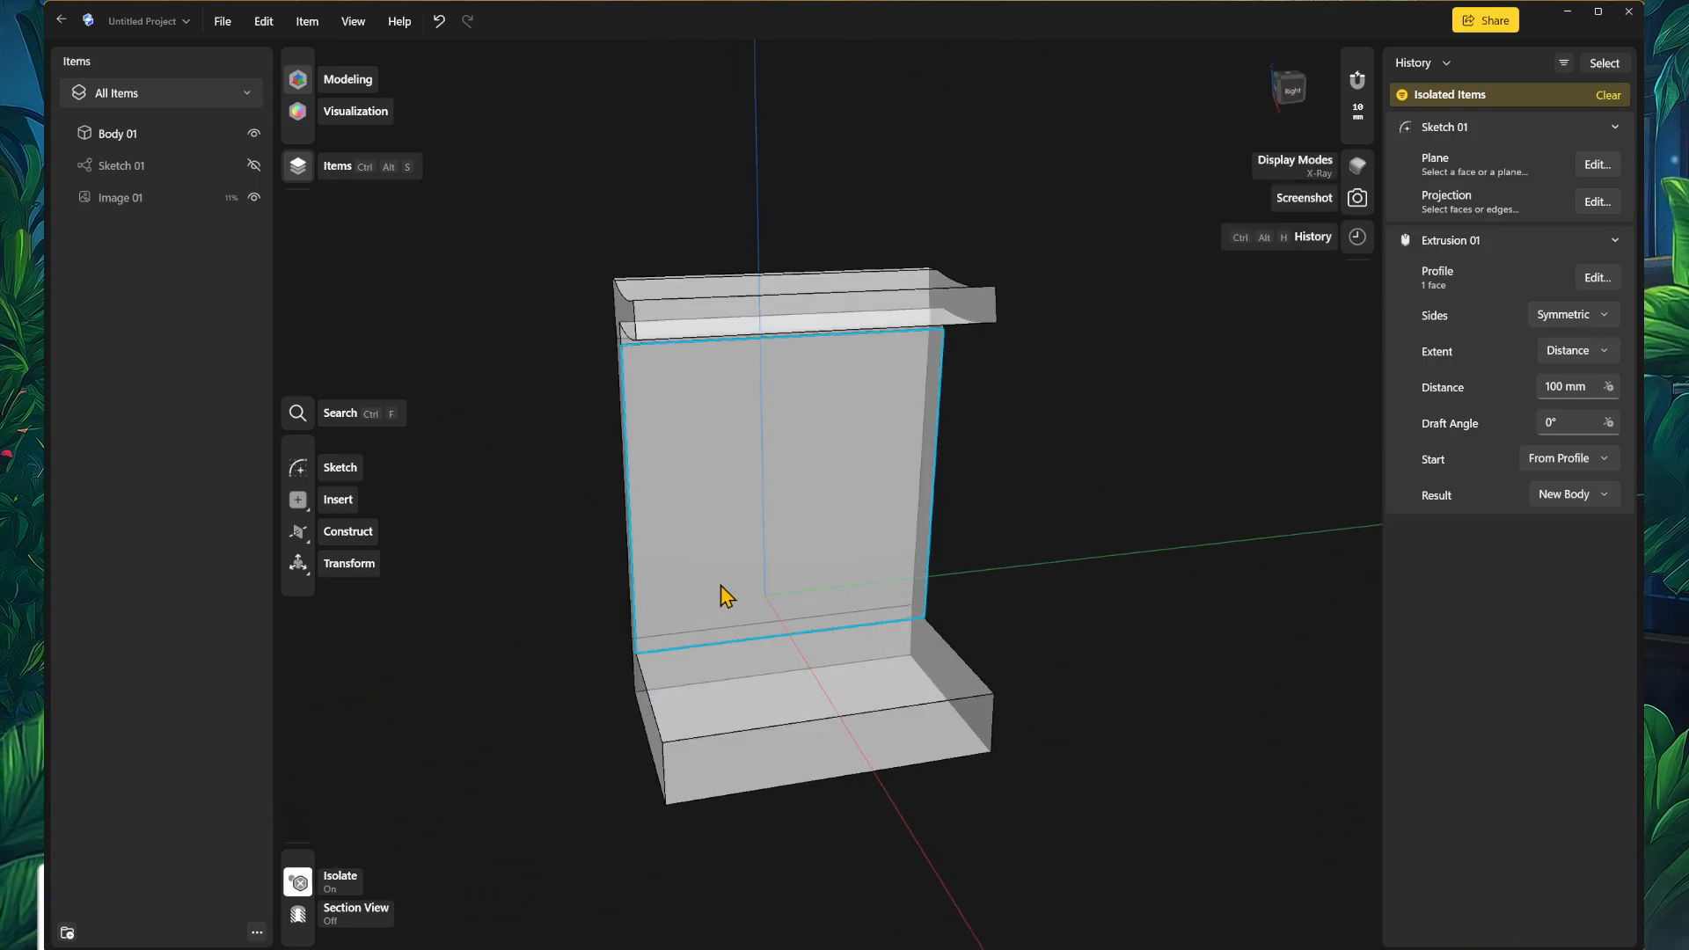
click(541, 390)
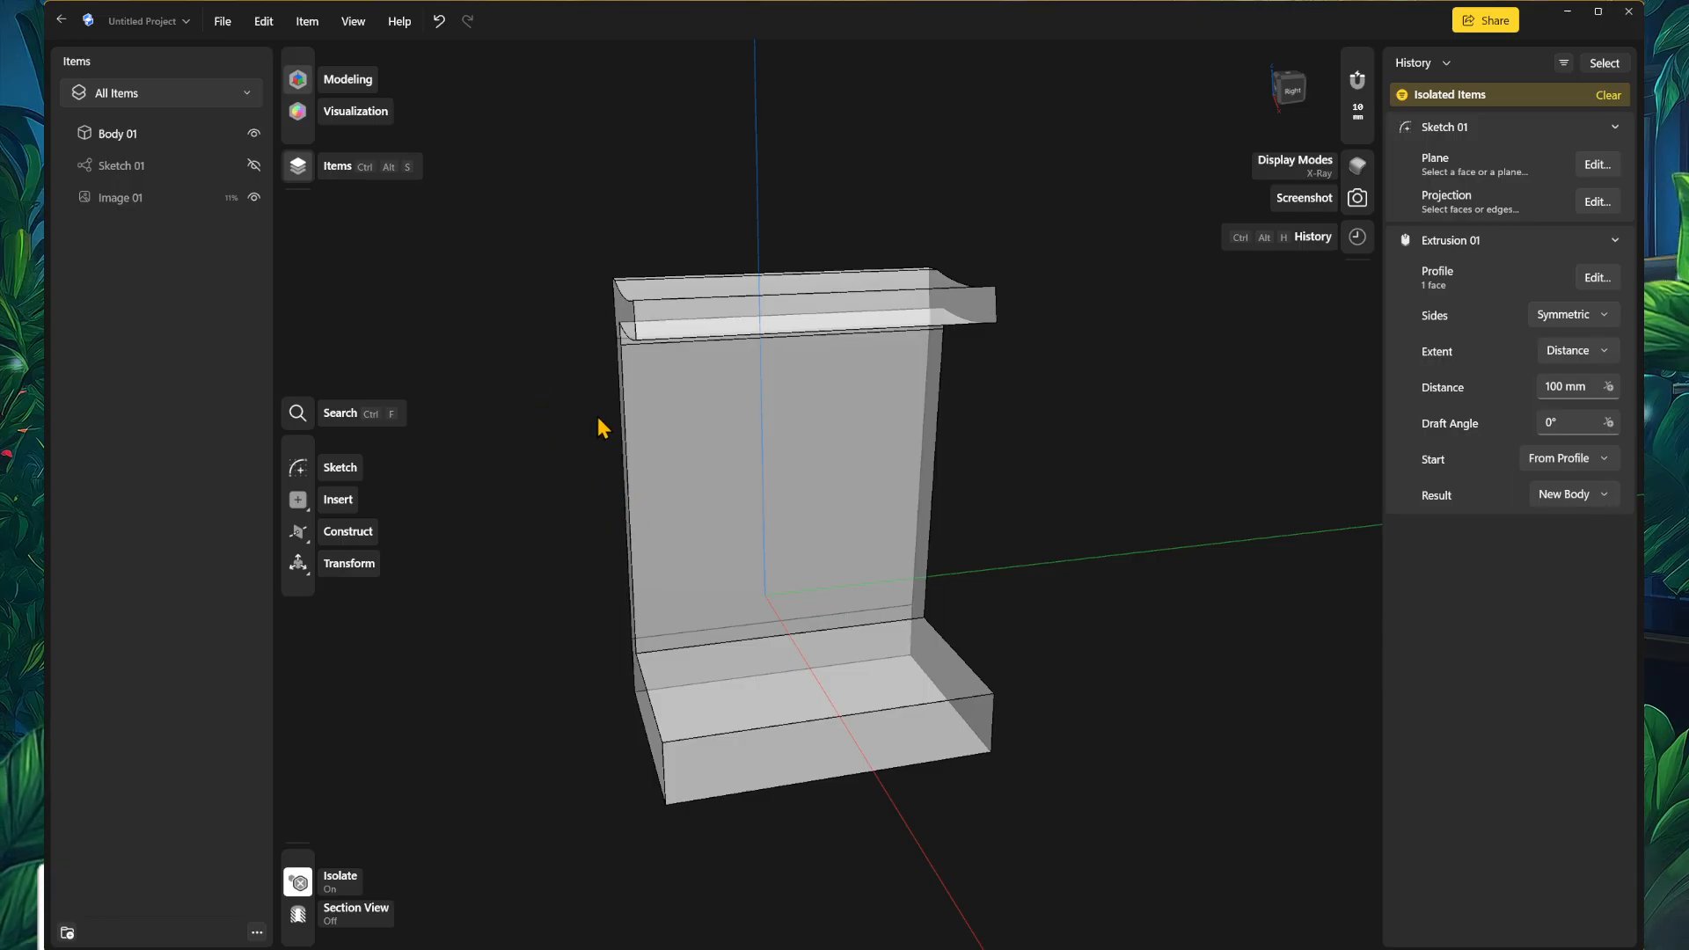
key(i)
right_drag(1043, 657, 633, 547)
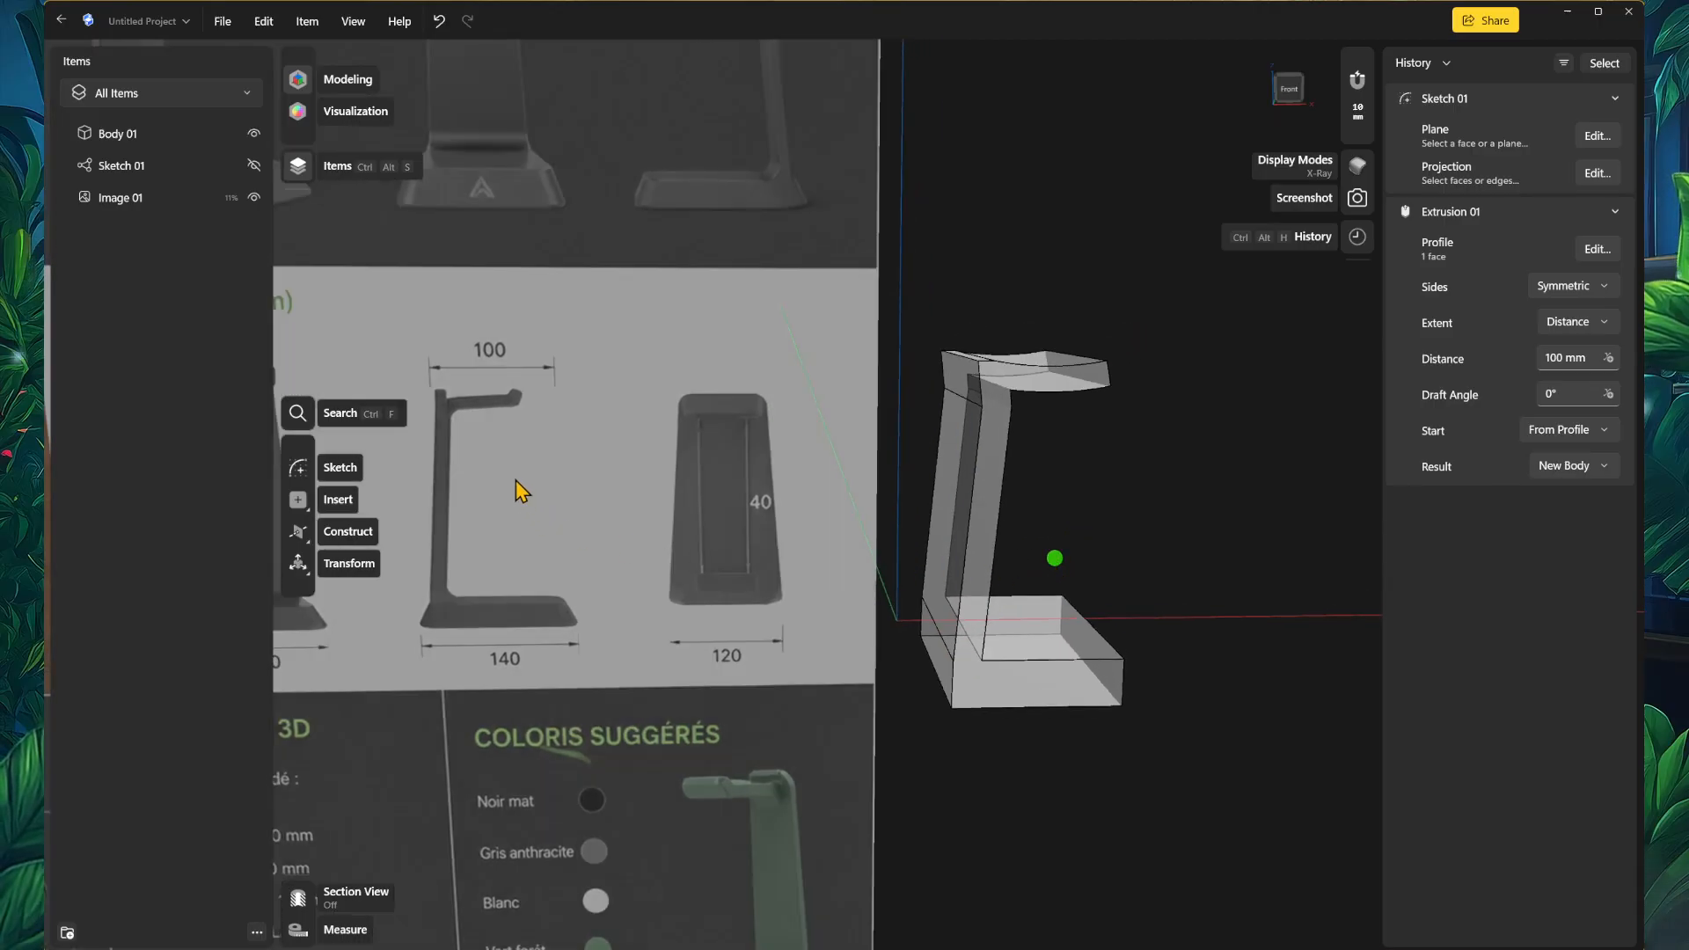
scroll(455, 391, up, 3)
scroll(550, 501, down, 4)
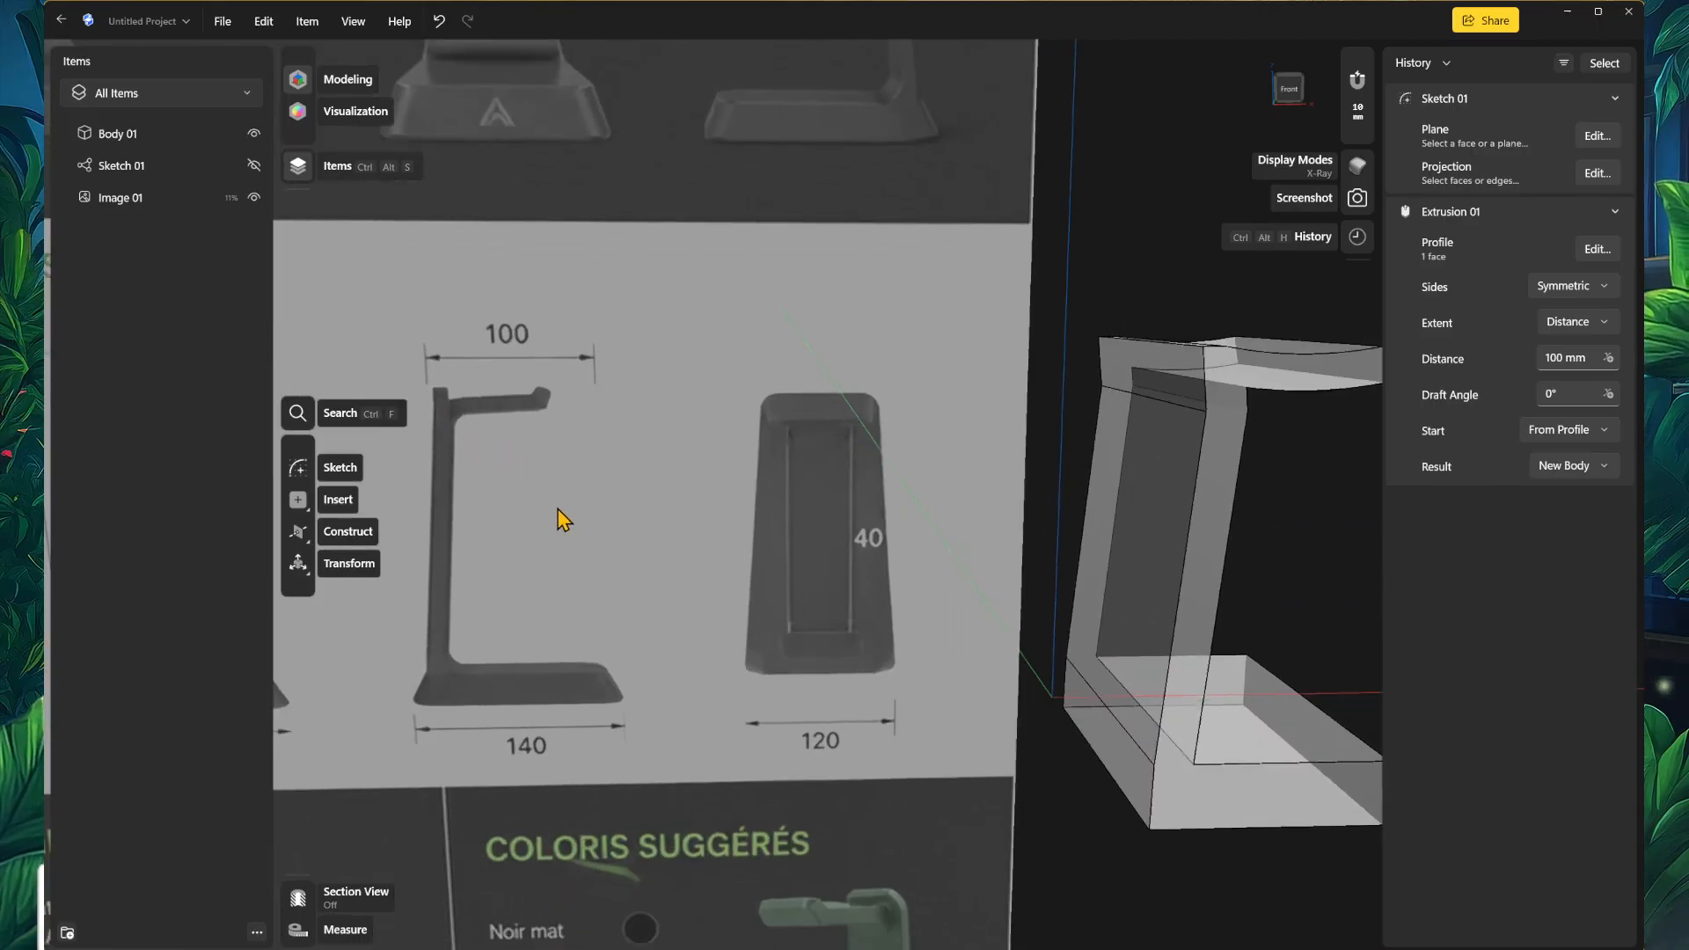
right_drag(547, 595, 998, 376)
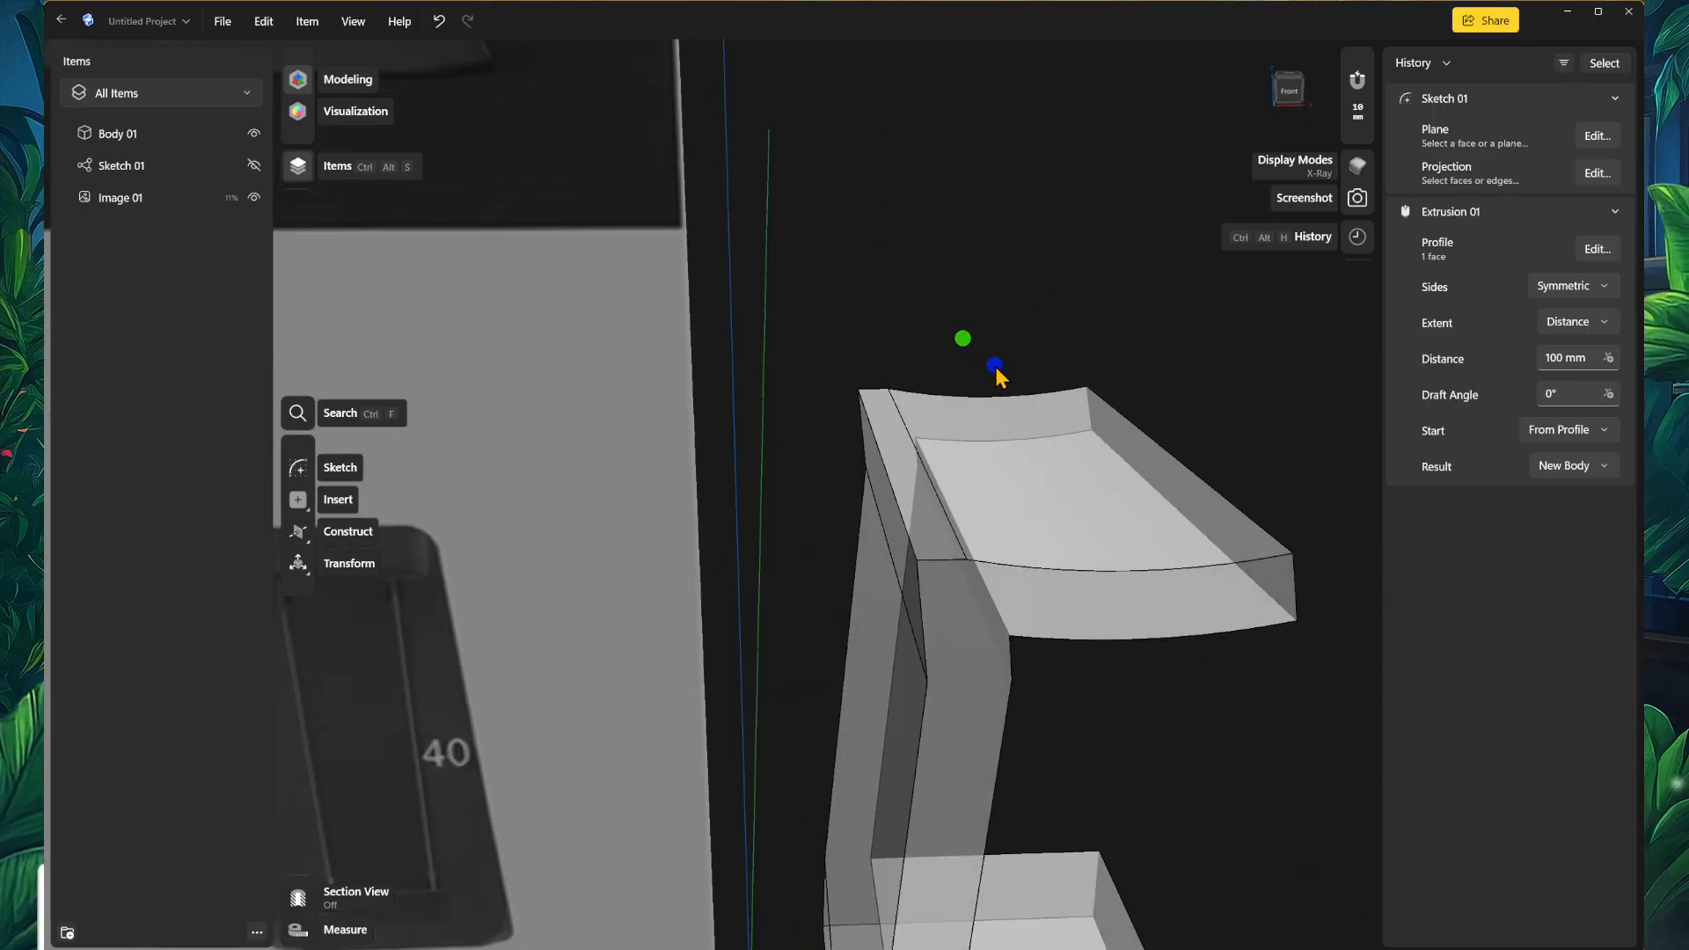
Step: Examine the upright's top face and the headband arm in X-Ray from several angles beside the reference image
click(899, 466)
right_drag(1085, 317, 1110, 526)
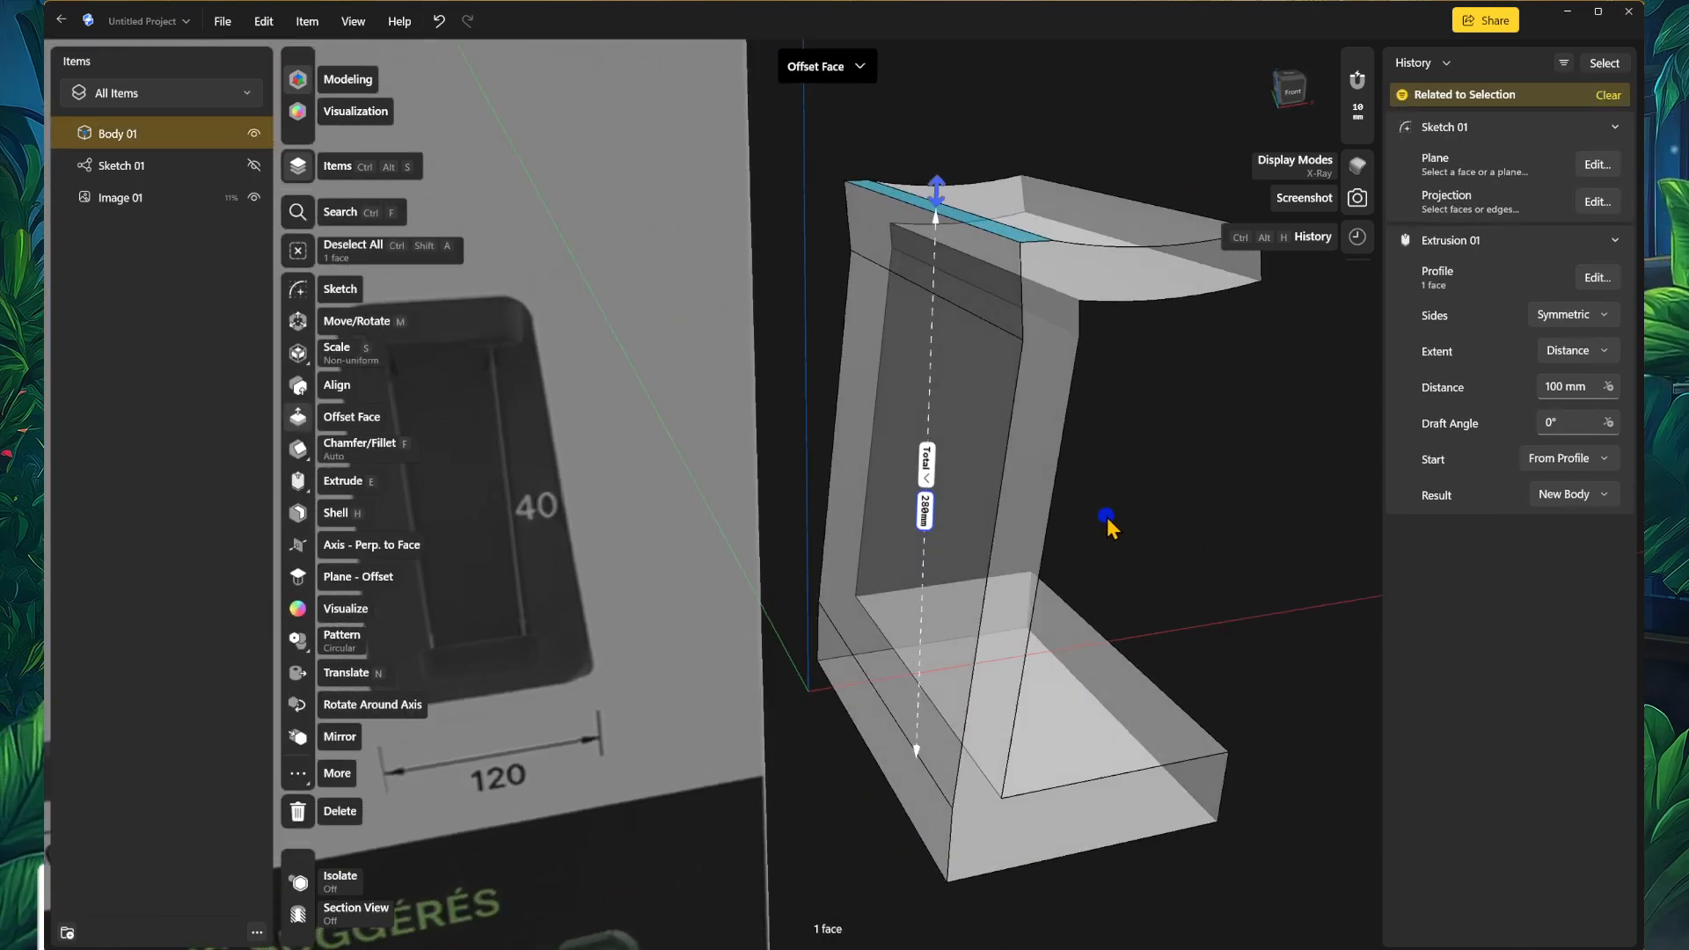
middle_drag(758, 729, 740, 673)
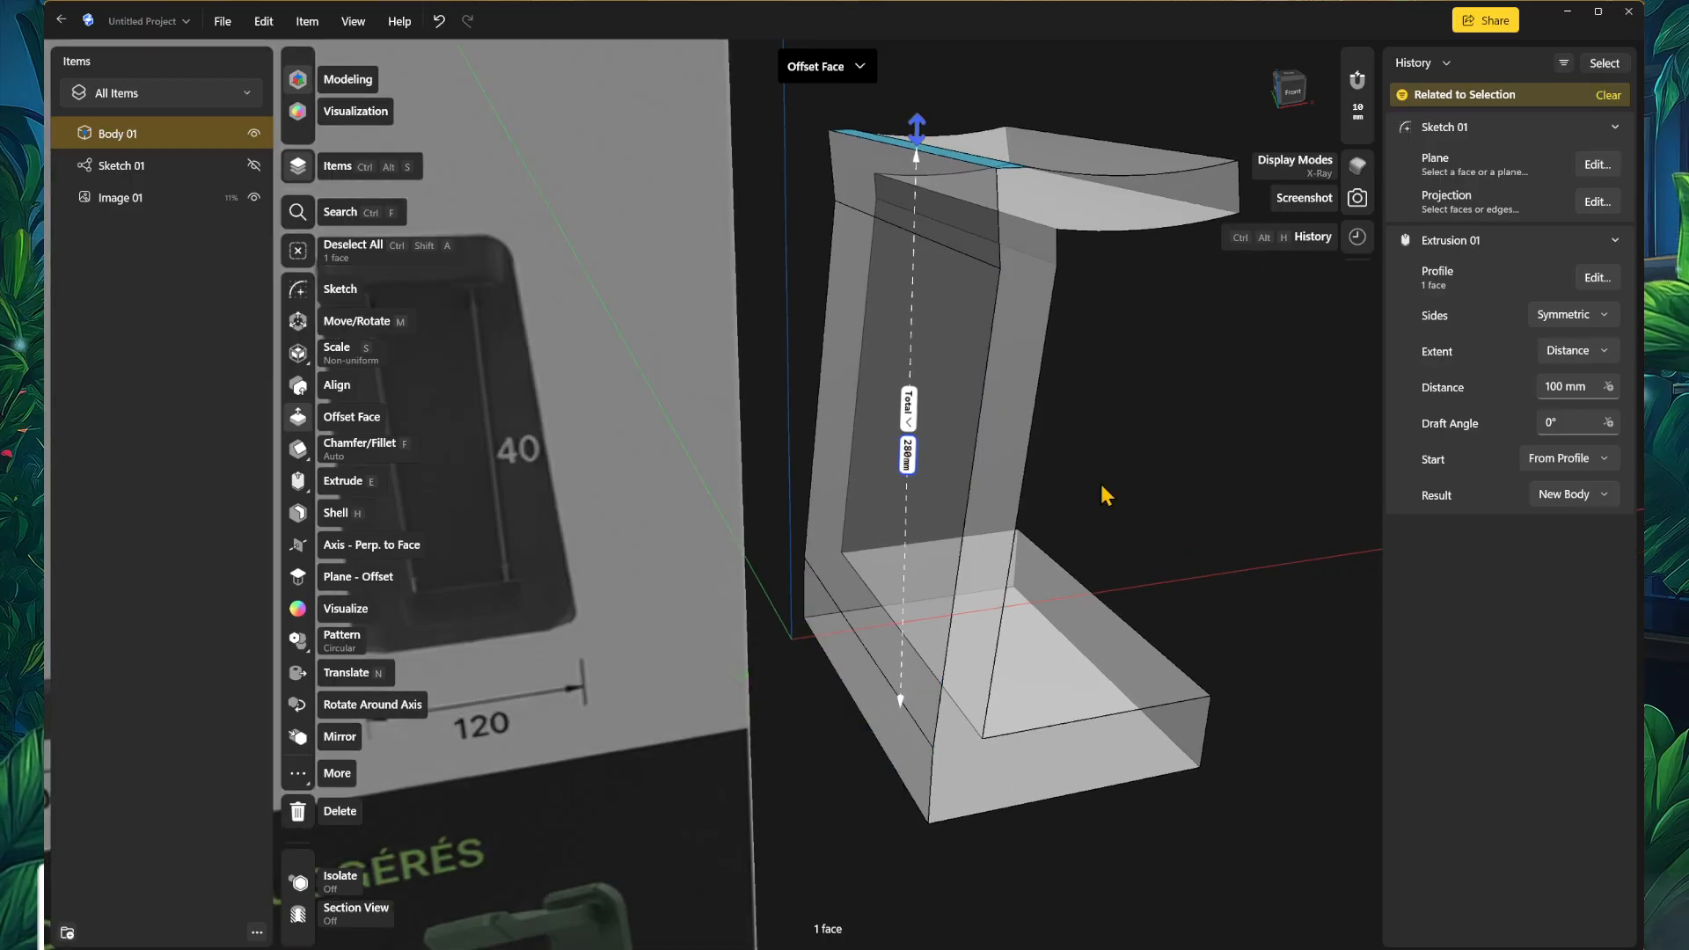
middle_drag(1095, 503, 1080, 599)
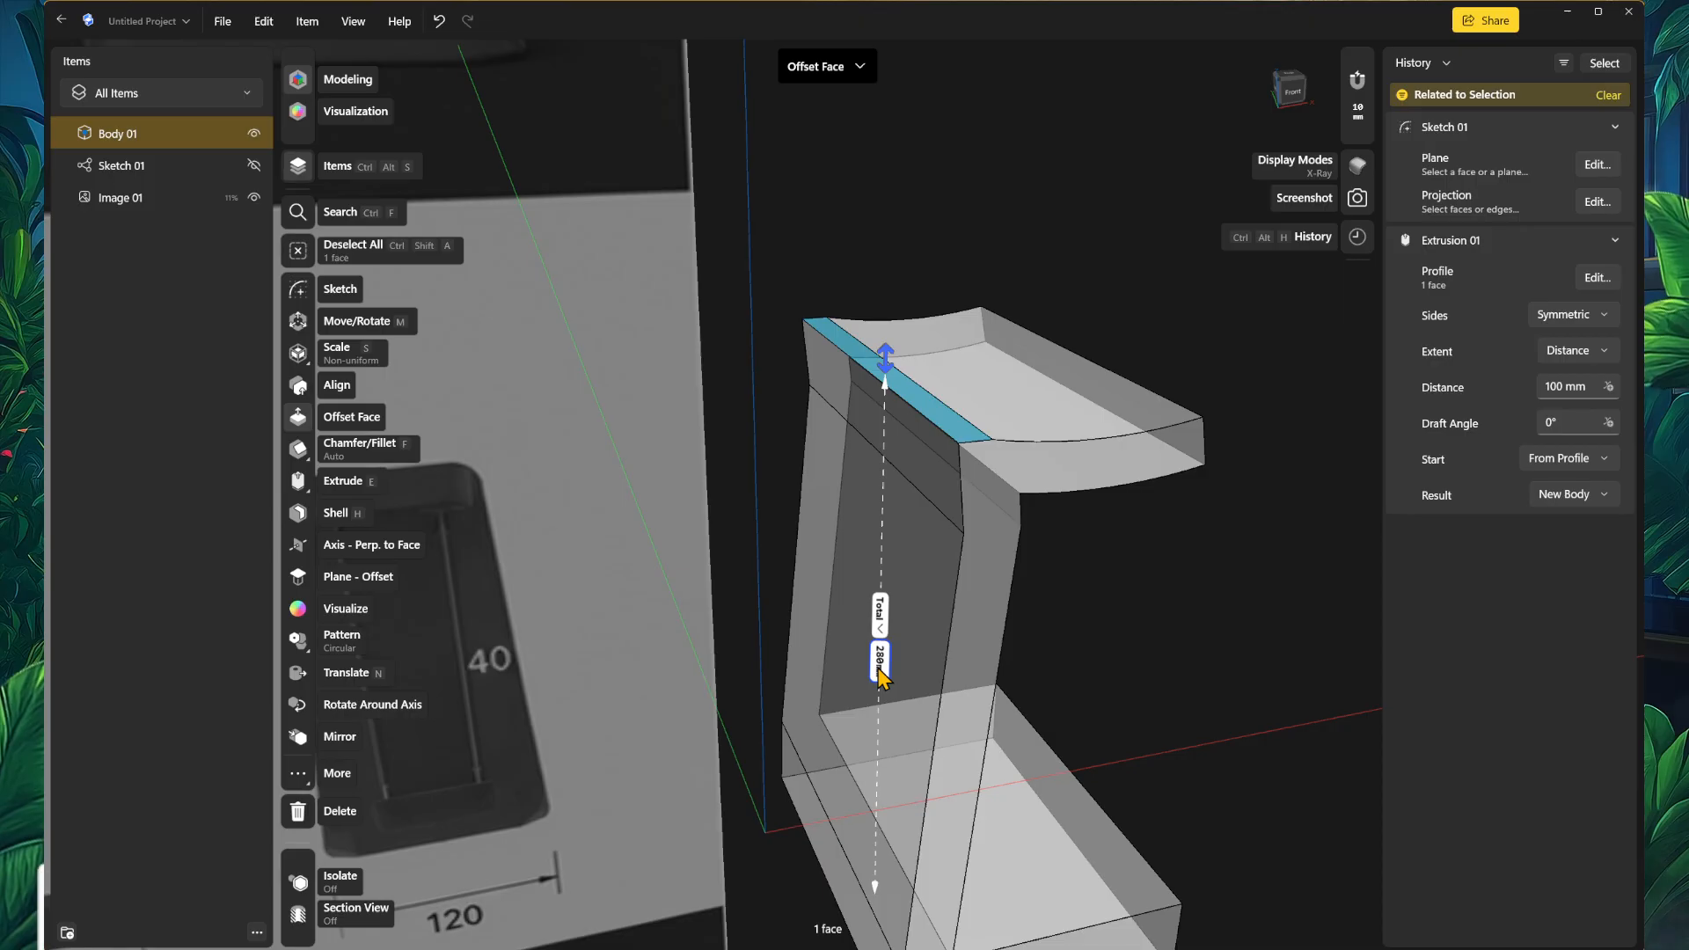
middle_drag(1205, 628, 1172, 577)
right_drag(1174, 579, 1122, 582)
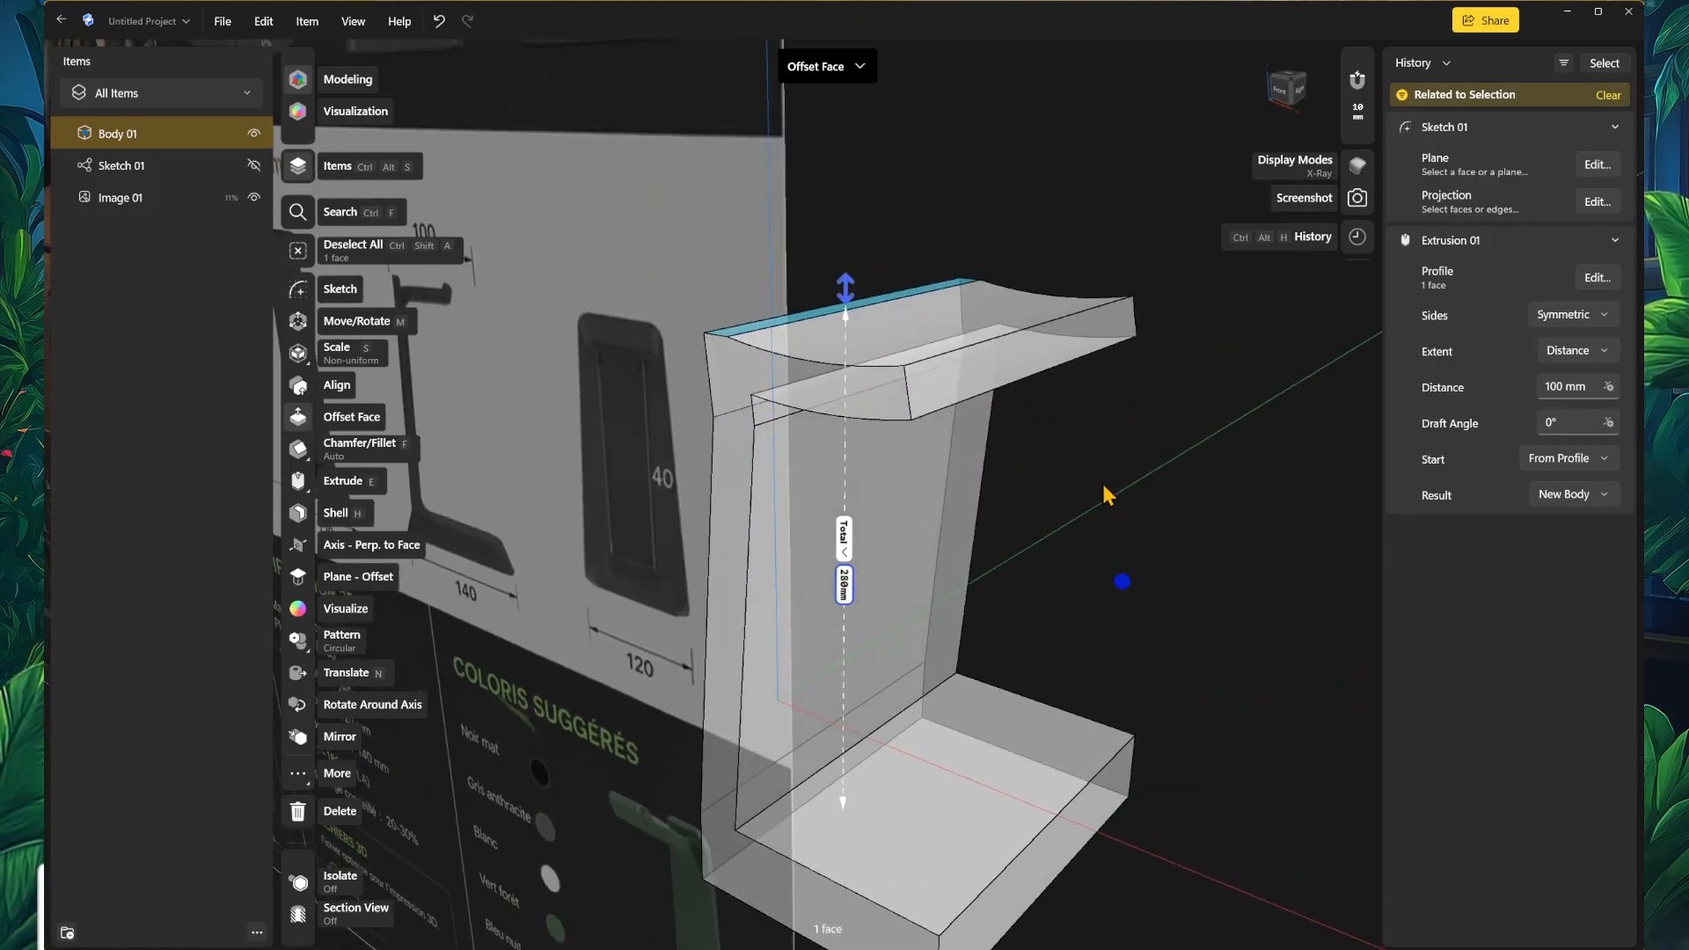
click(1048, 359)
right_drag(1025, 458, 1088, 550)
right_drag(1198, 565, 1127, 540)
middle_drag(1110, 686, 1107, 407)
right_drag(1147, 539, 862, 343)
click(862, 332)
mouse_move(755, 410)
right_down()
mouse_move(772, 388)
mouse_move(753, 422)
mouse_move(786, 436)
mouse_move(743, 424)
right_up()
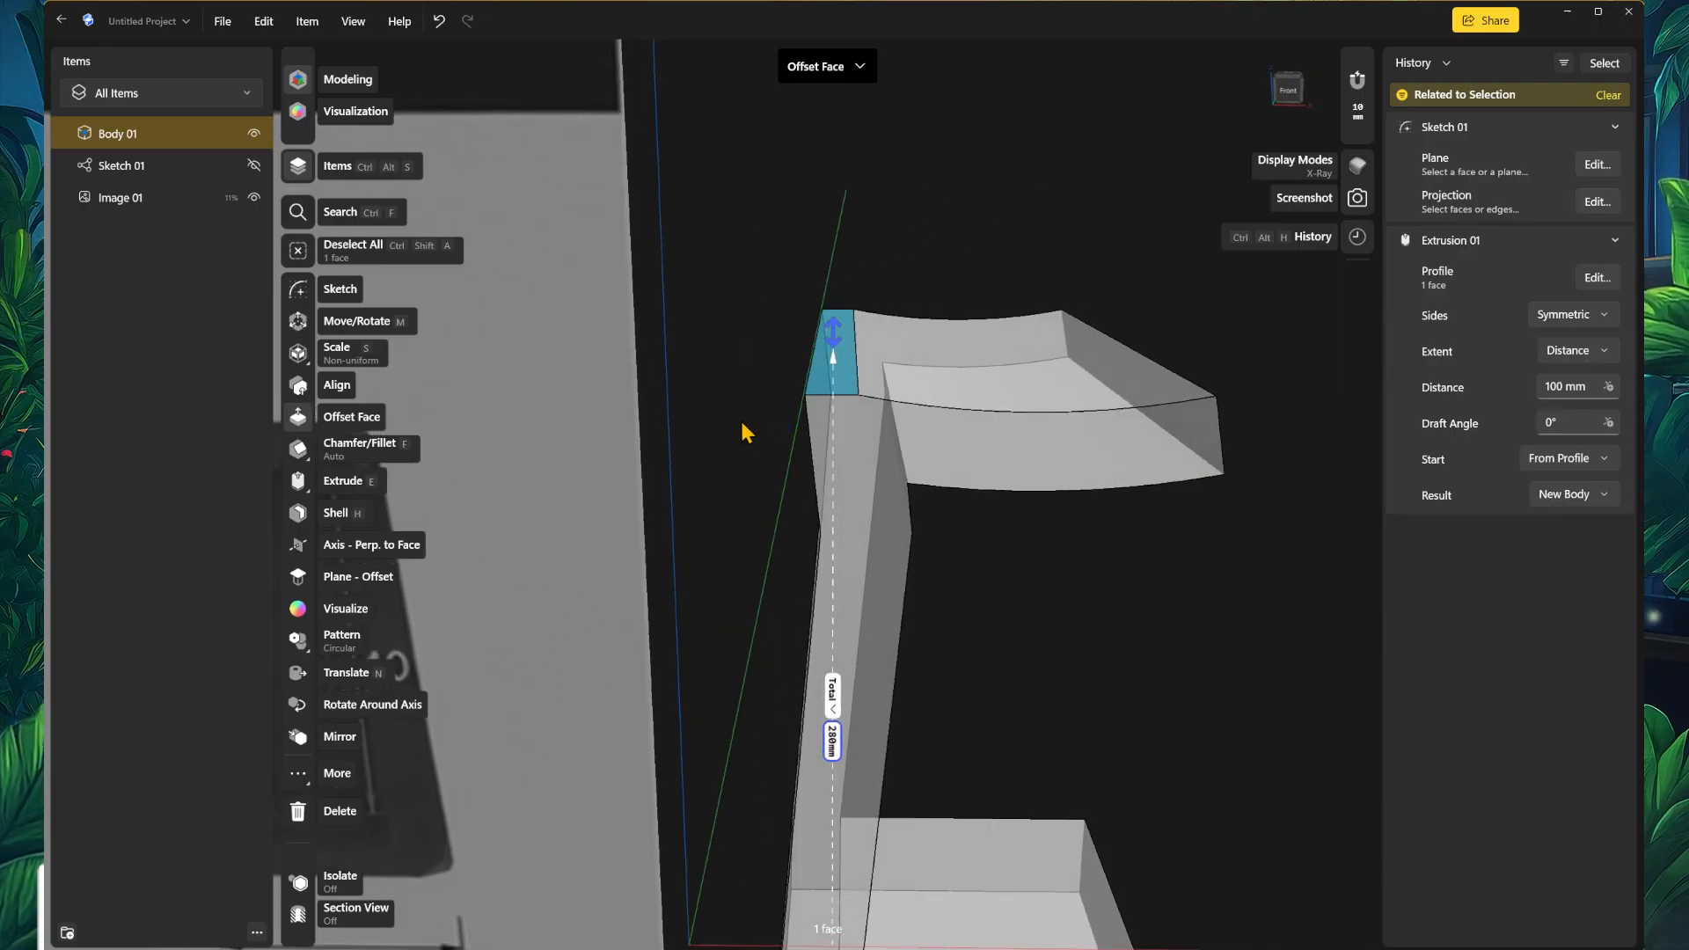
key(e)
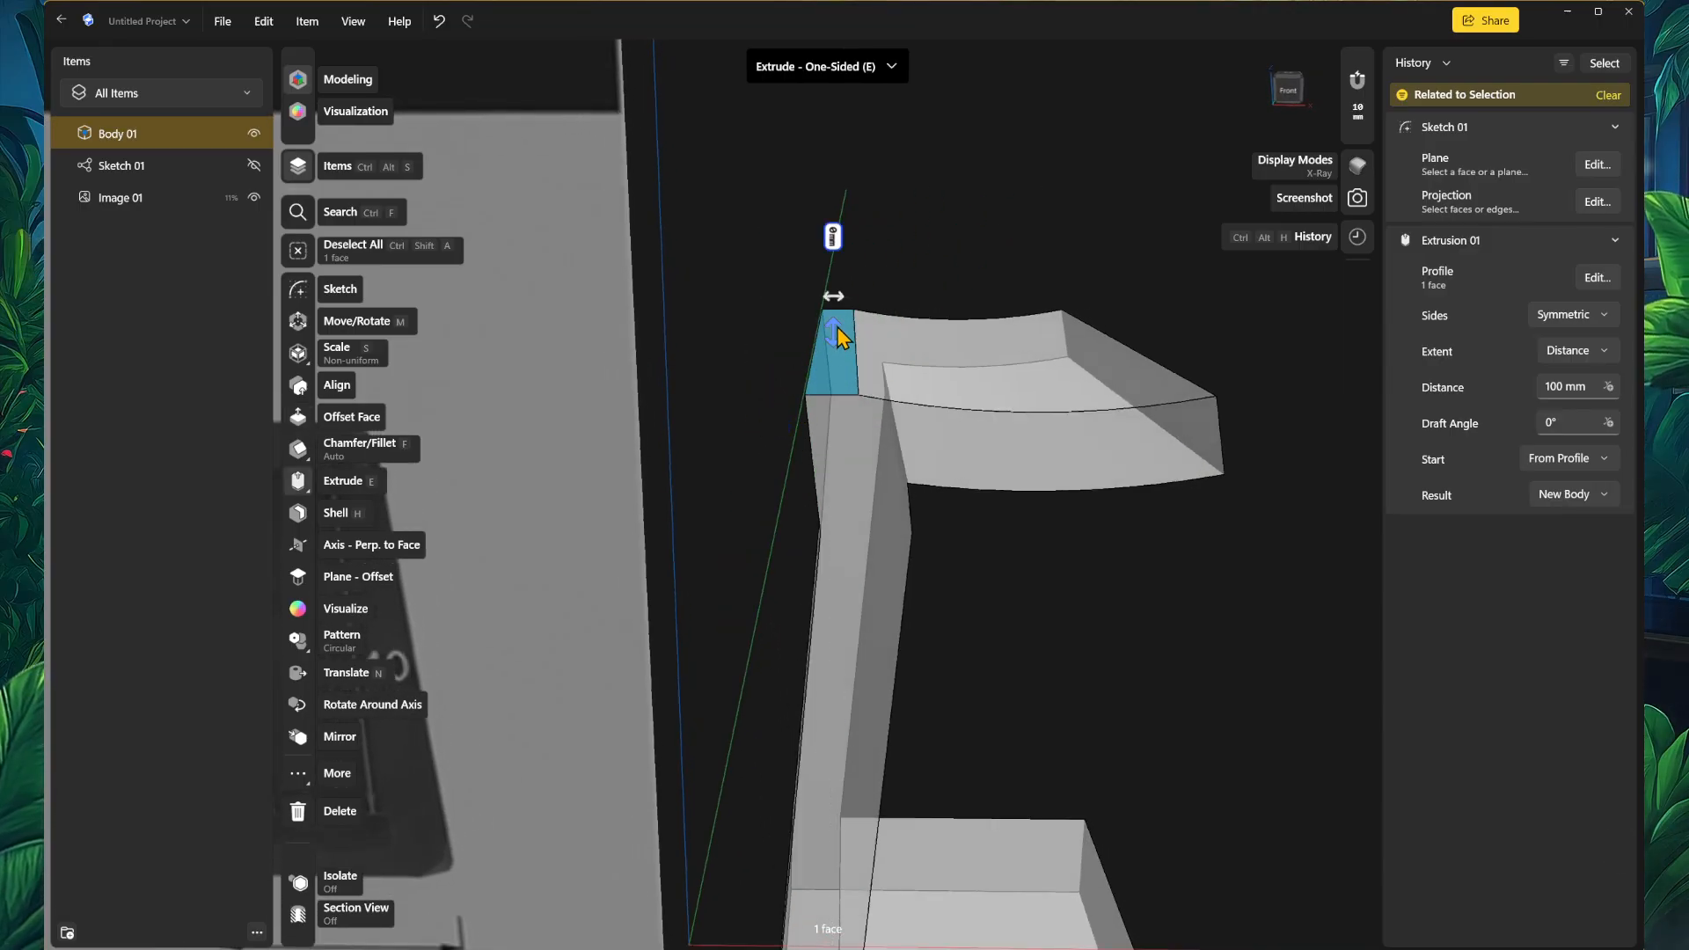
drag(833, 298, 925, 267)
key(Escape)
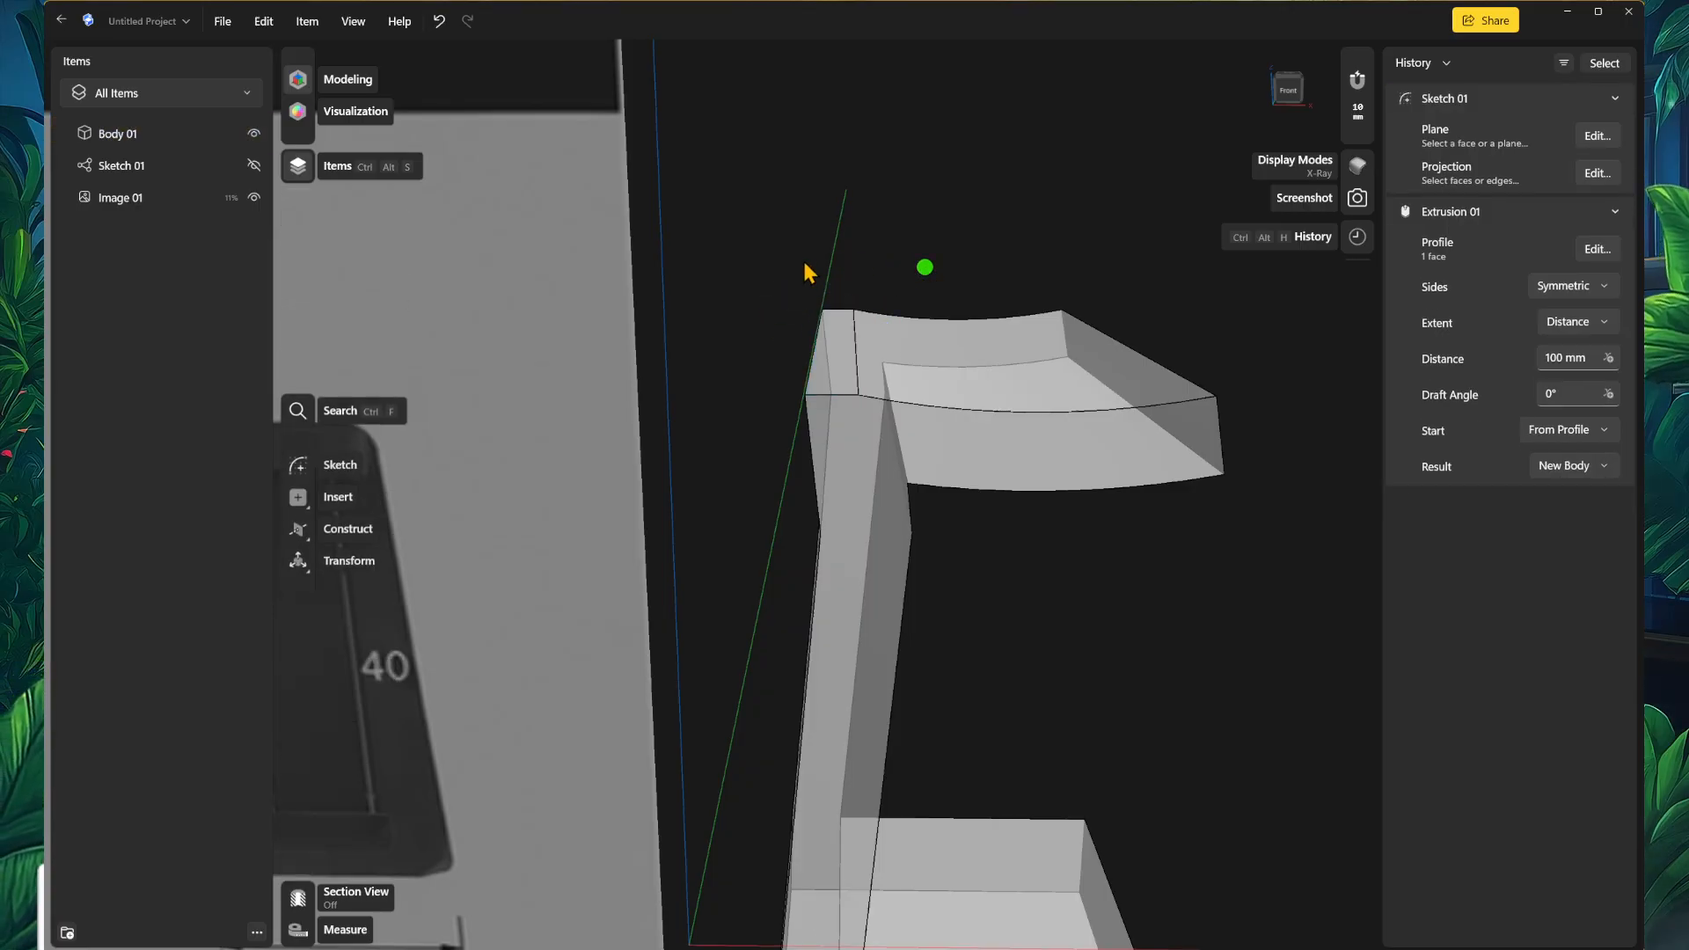
Step: Offset the upright's top face to a total of 279 mm, and extrude it 12 mm upward, one-sided
click(836, 357)
drag(836, 333, 879, 333)
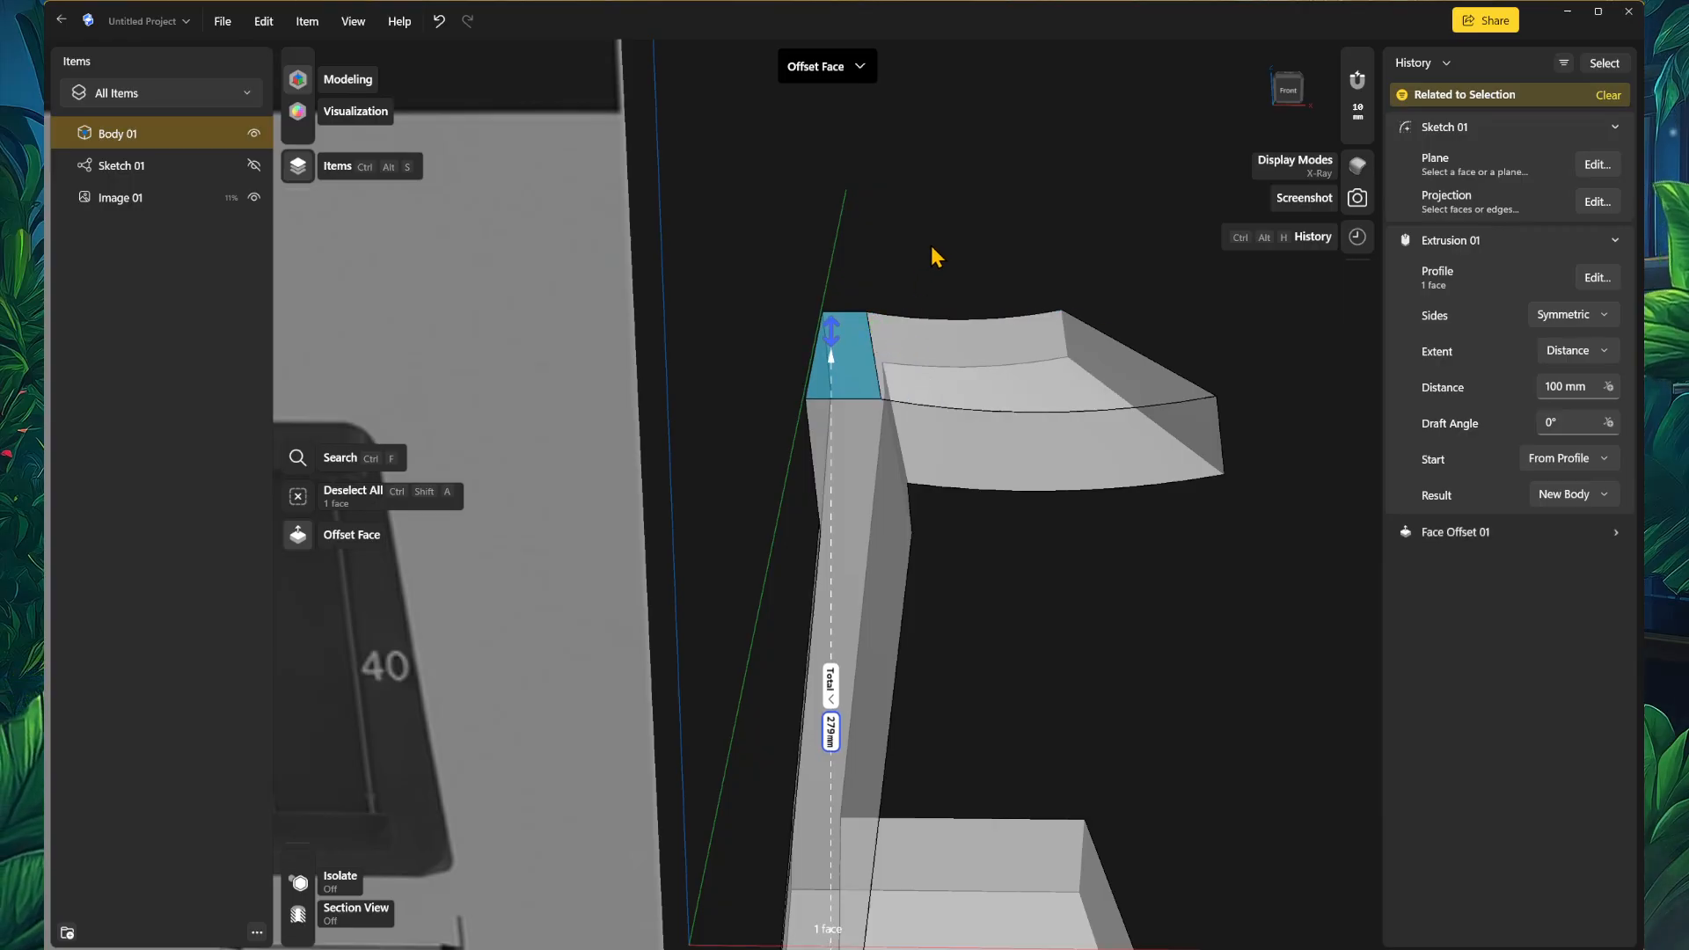
key(e)
drag(836, 332, 841, 309)
right_drag(841, 310, 1112, 545)
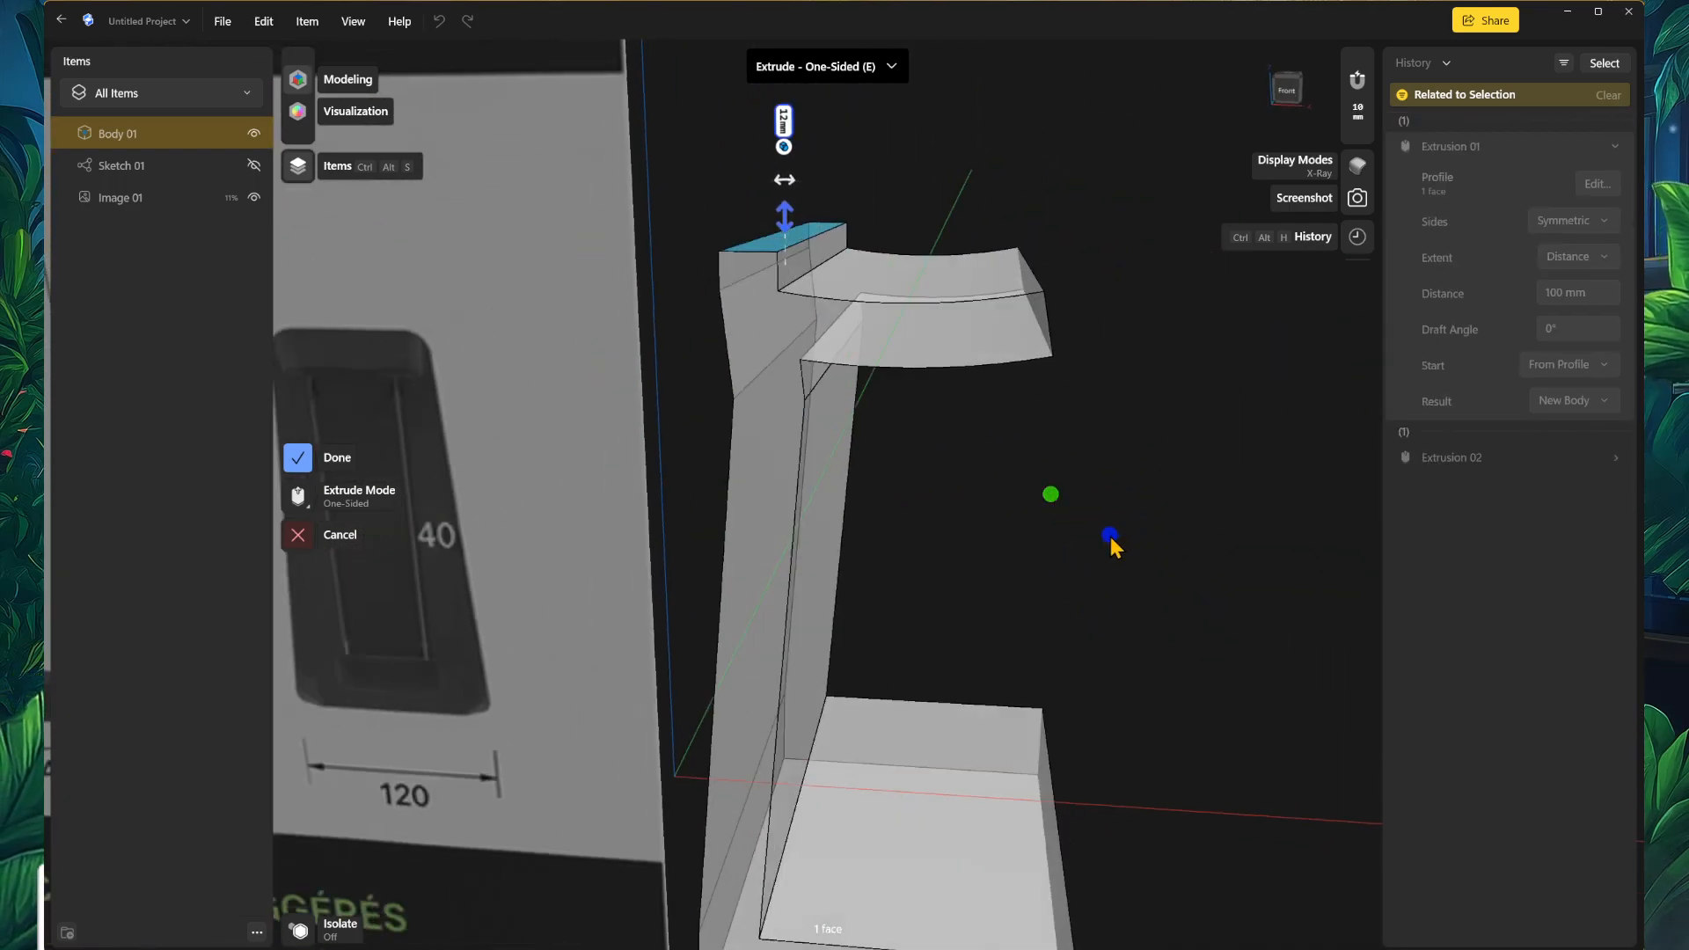
right_drag(737, 378, 1122, 467)
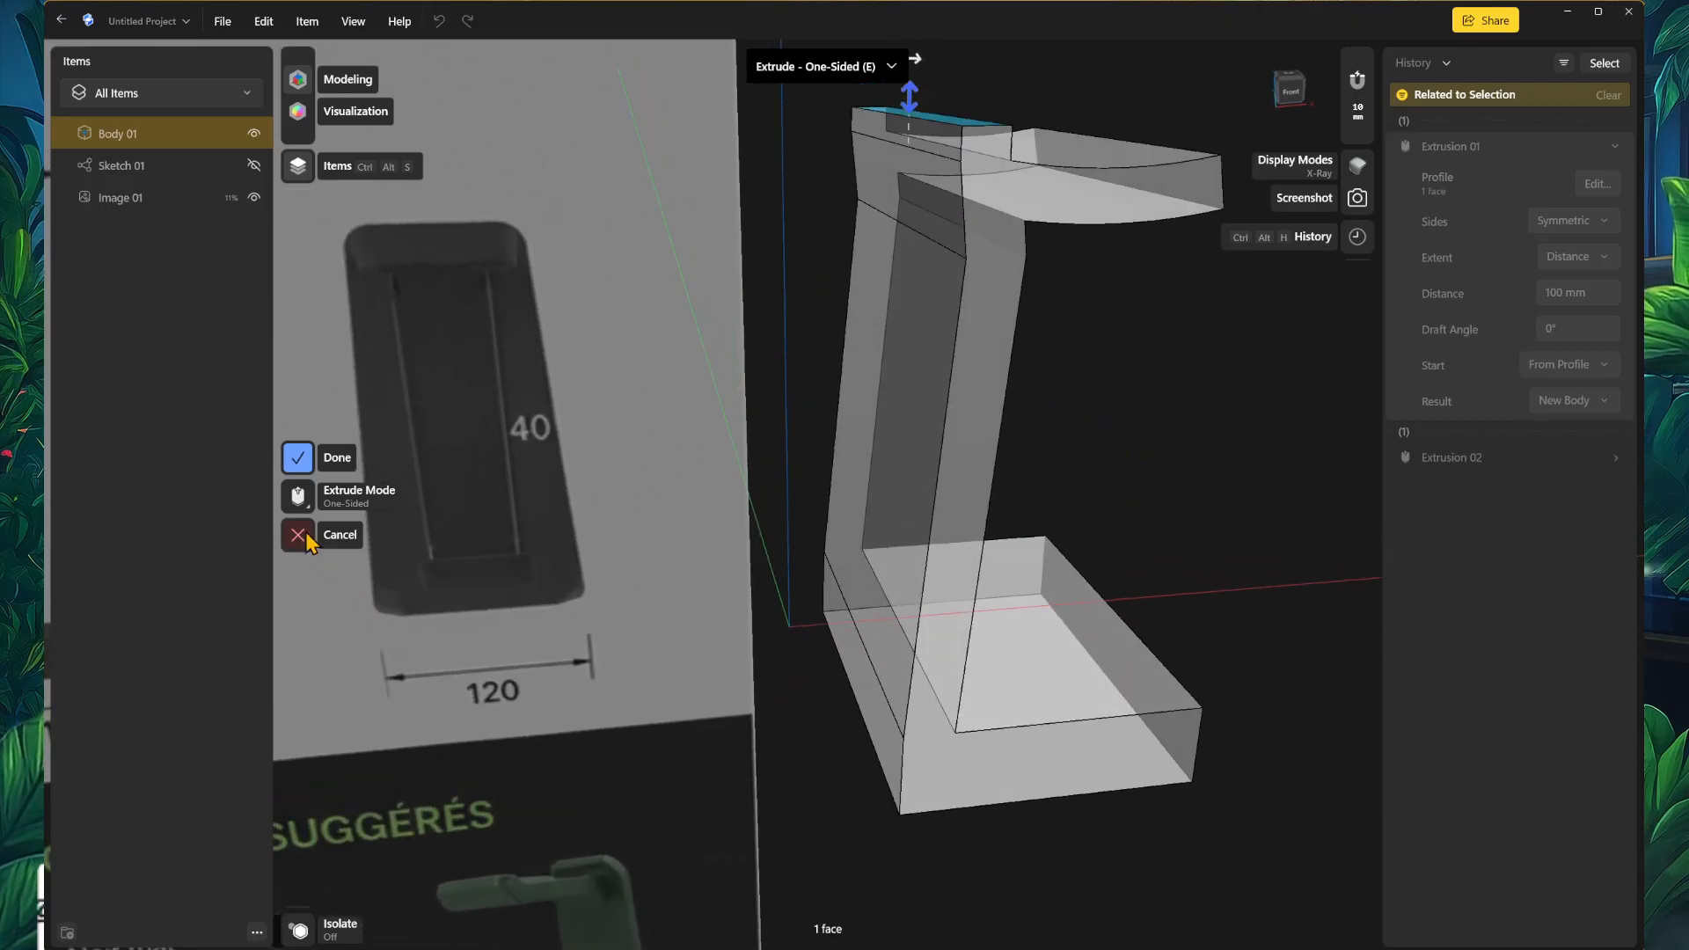
click(299, 457)
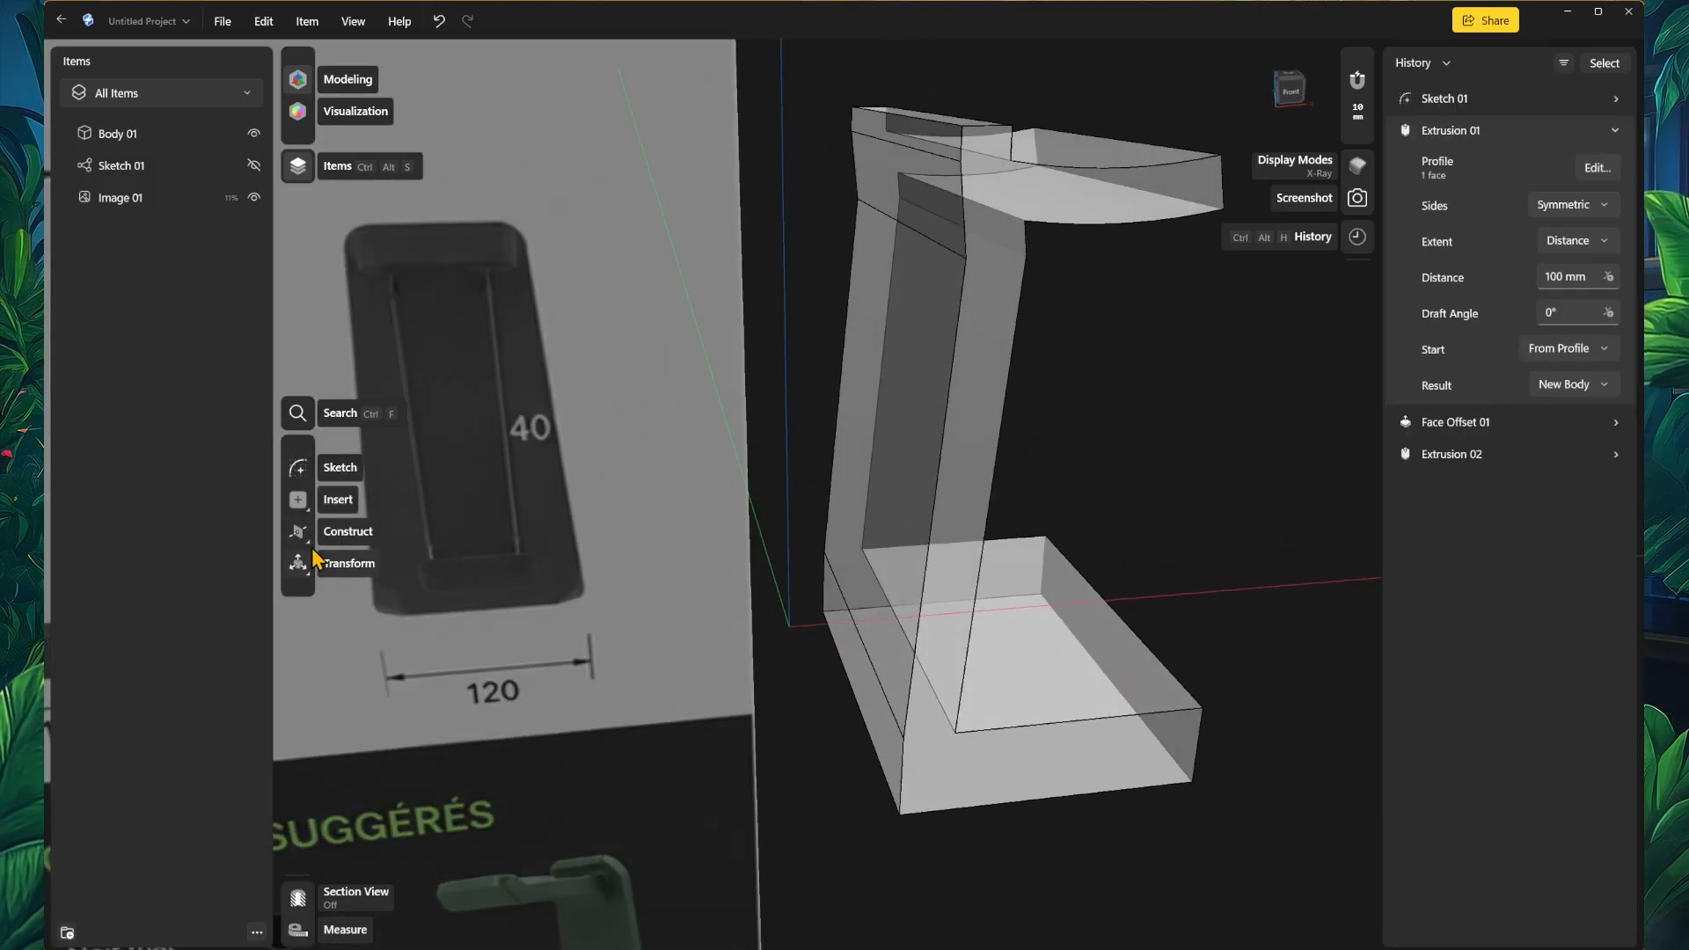
click(312, 540)
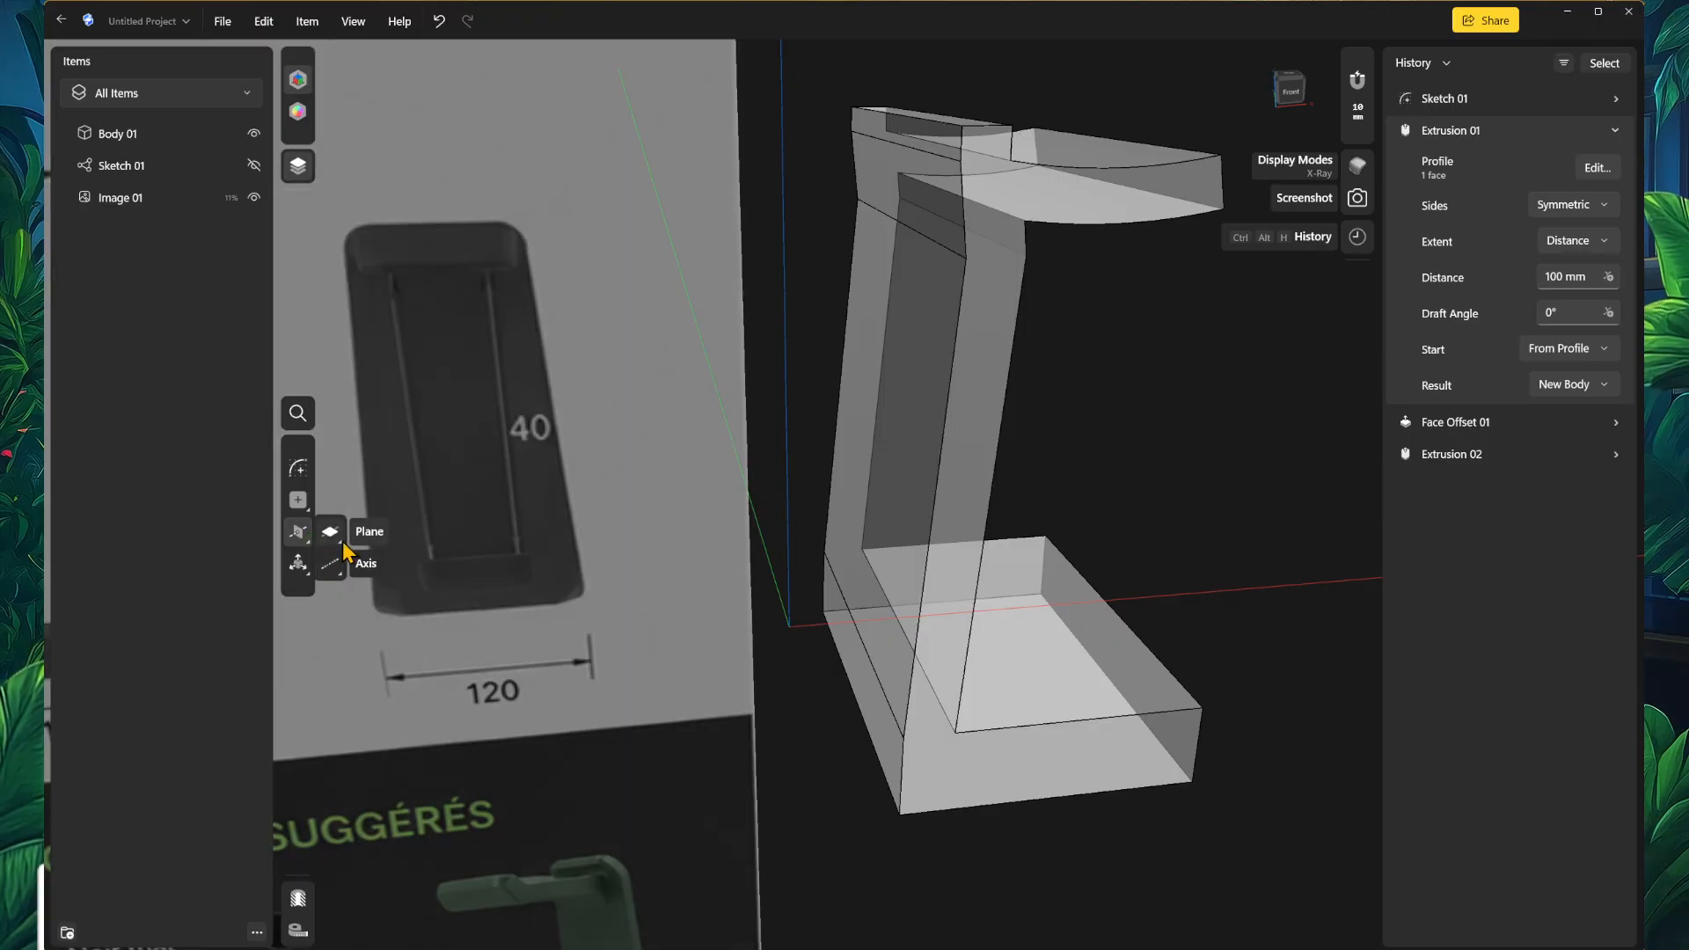
click(342, 539)
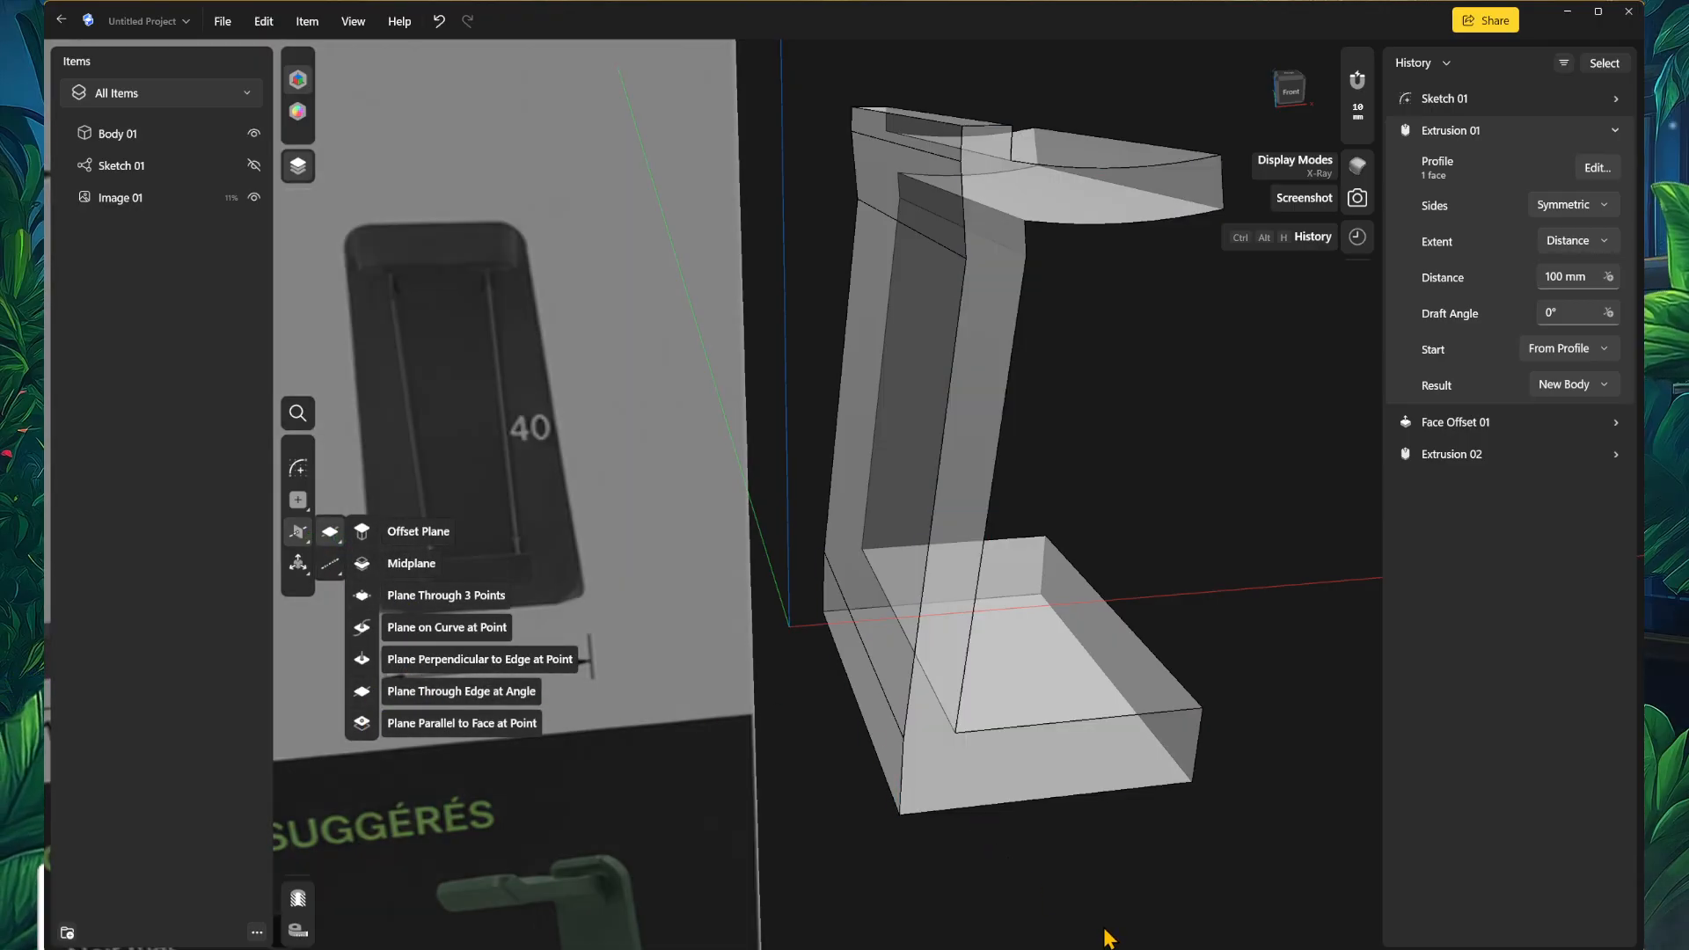
click(1105, 933)
middle_drag(1235, 631, 1214, 660)
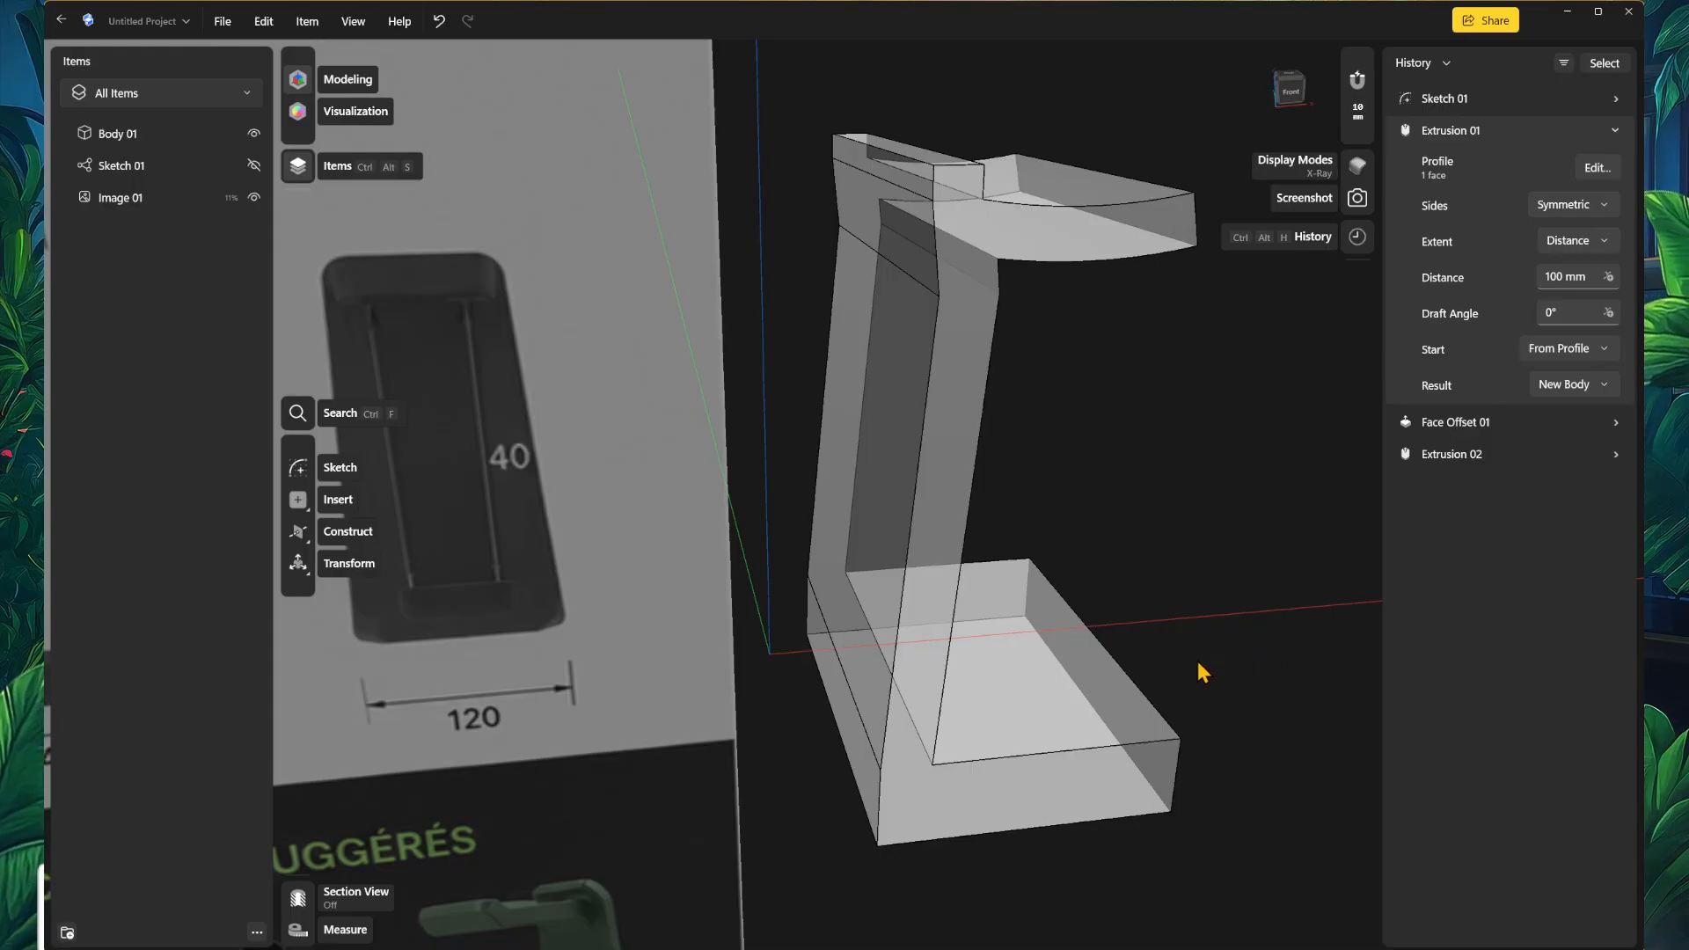
mouse_move(1198, 668)
right_down()
mouse_move(1191, 655)
mouse_move(1186, 672)
right_up()
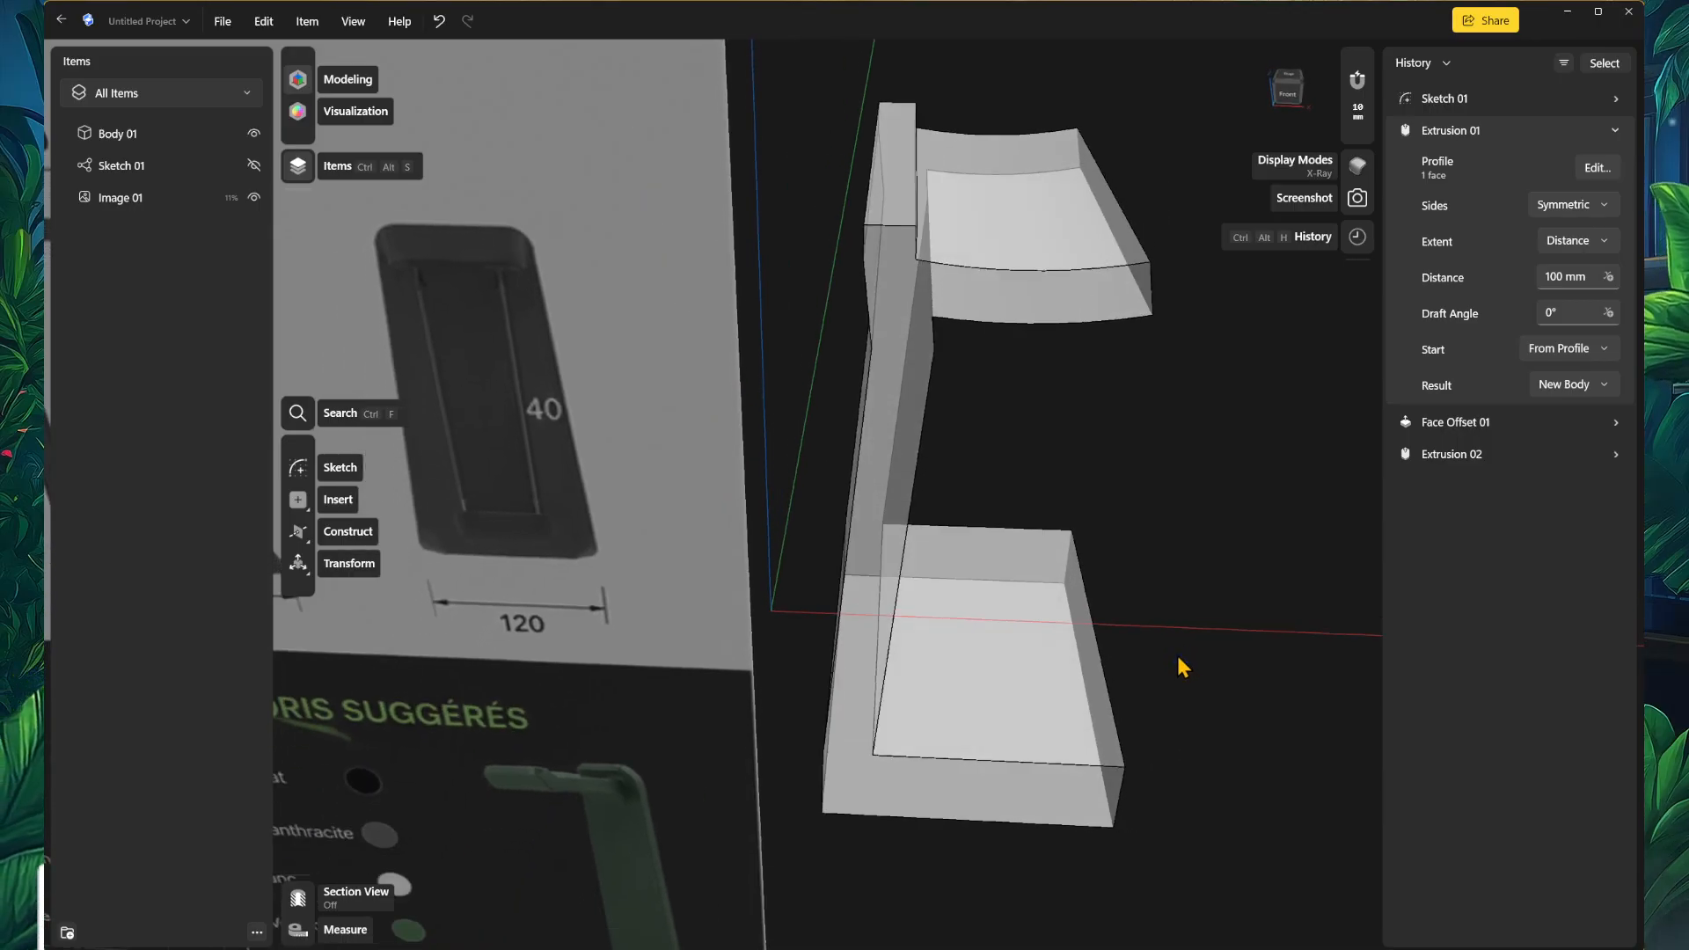
right_drag(1174, 657, 1269, 662)
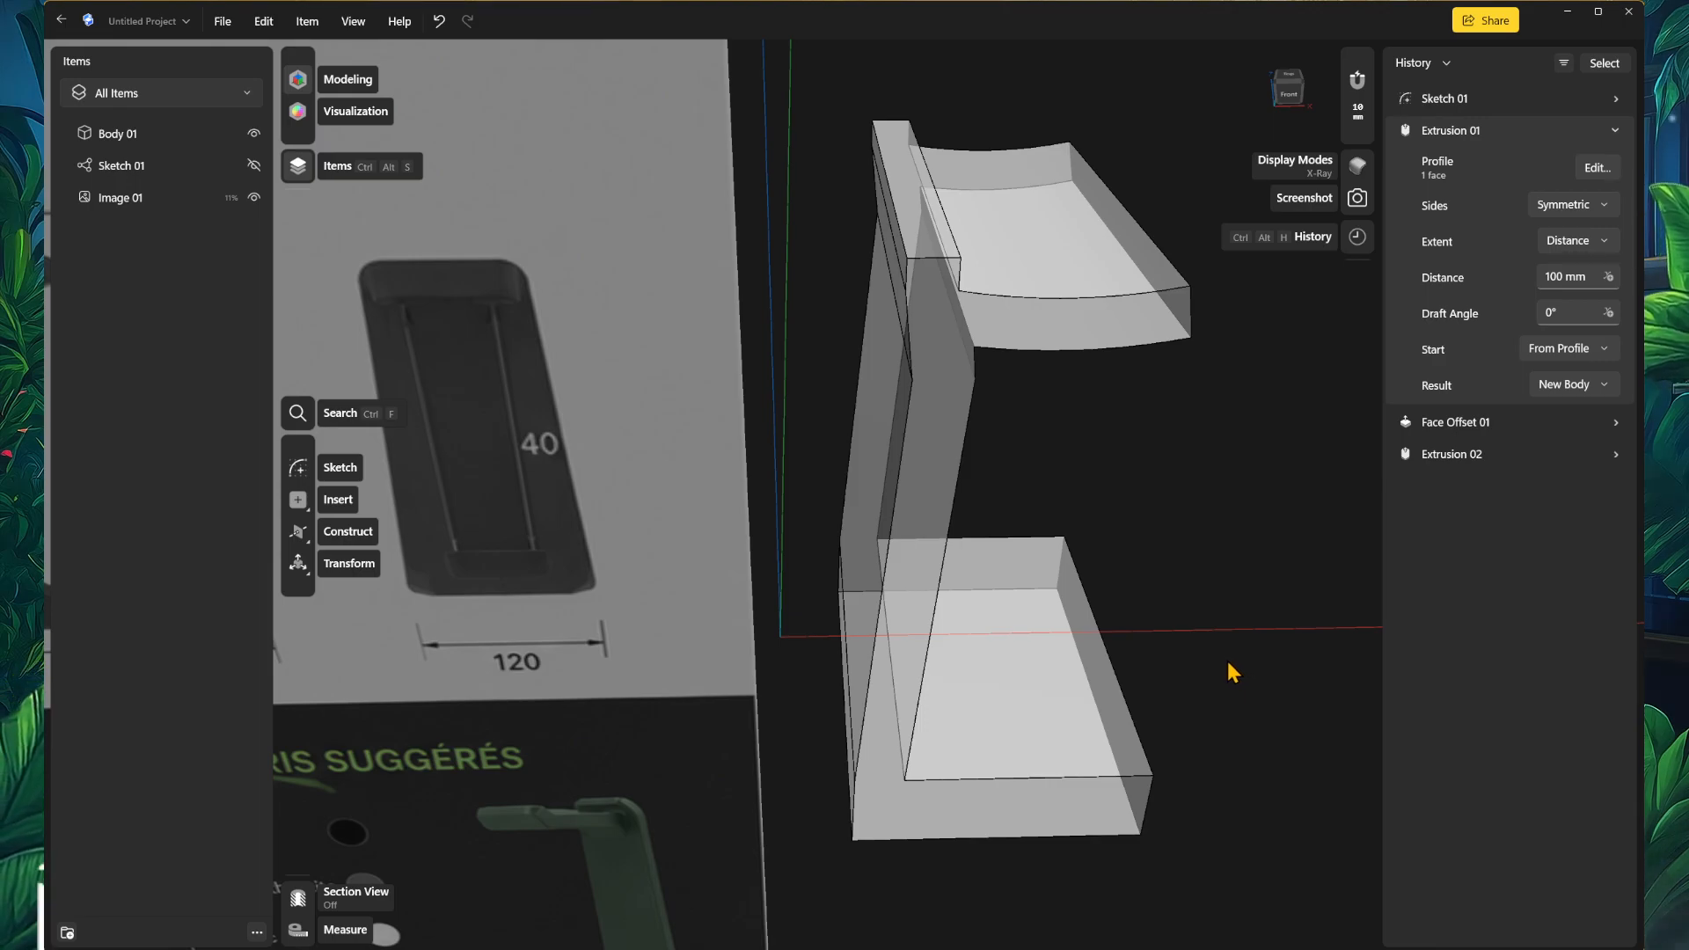
right_drag(1218, 666, 1224, 582)
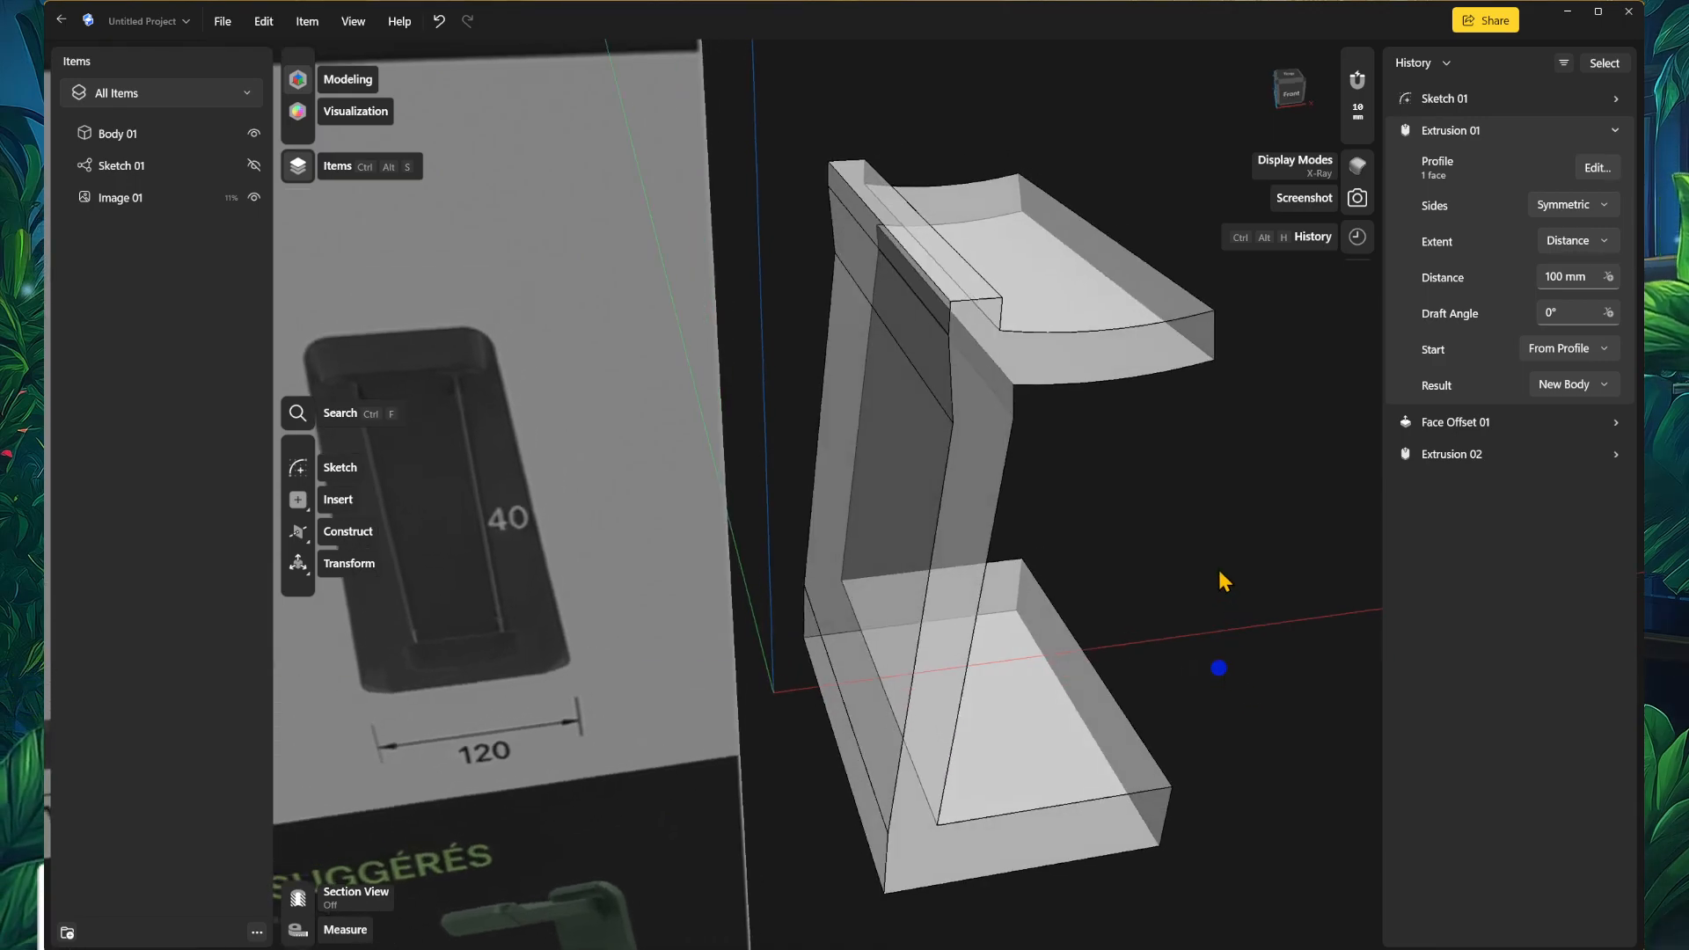
Step: Start a sketch on the stand's side face and draw a three-point arc along the upright, about 903 mm in radius, extending past both ends
click(986, 431)
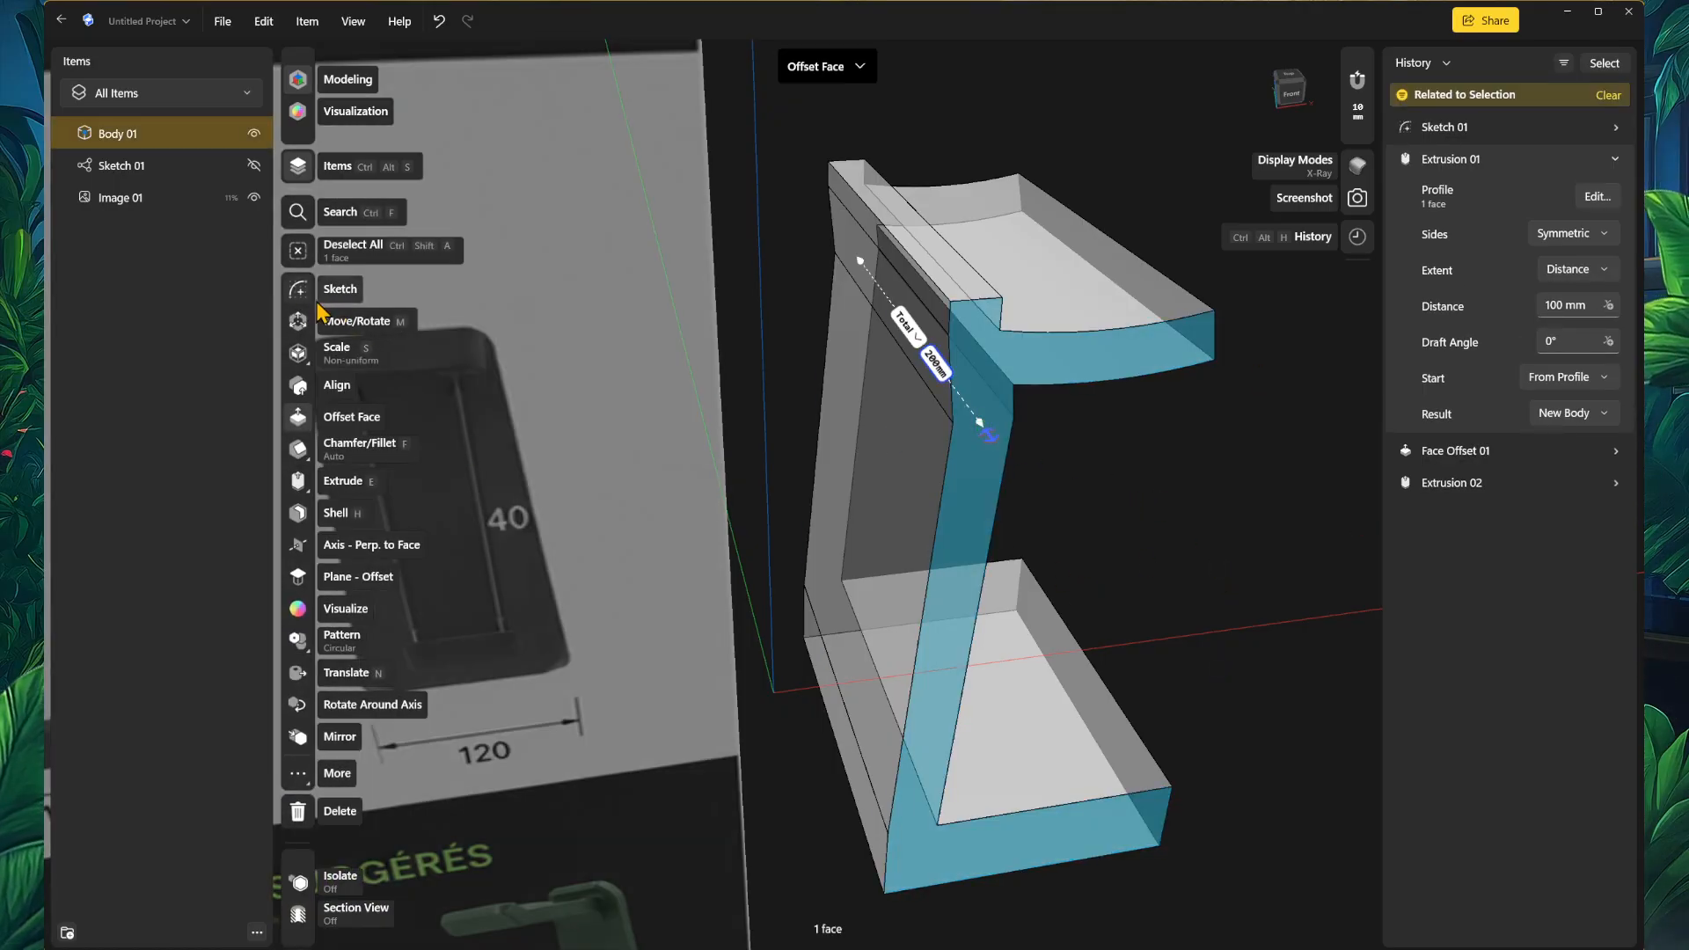
click(298, 292)
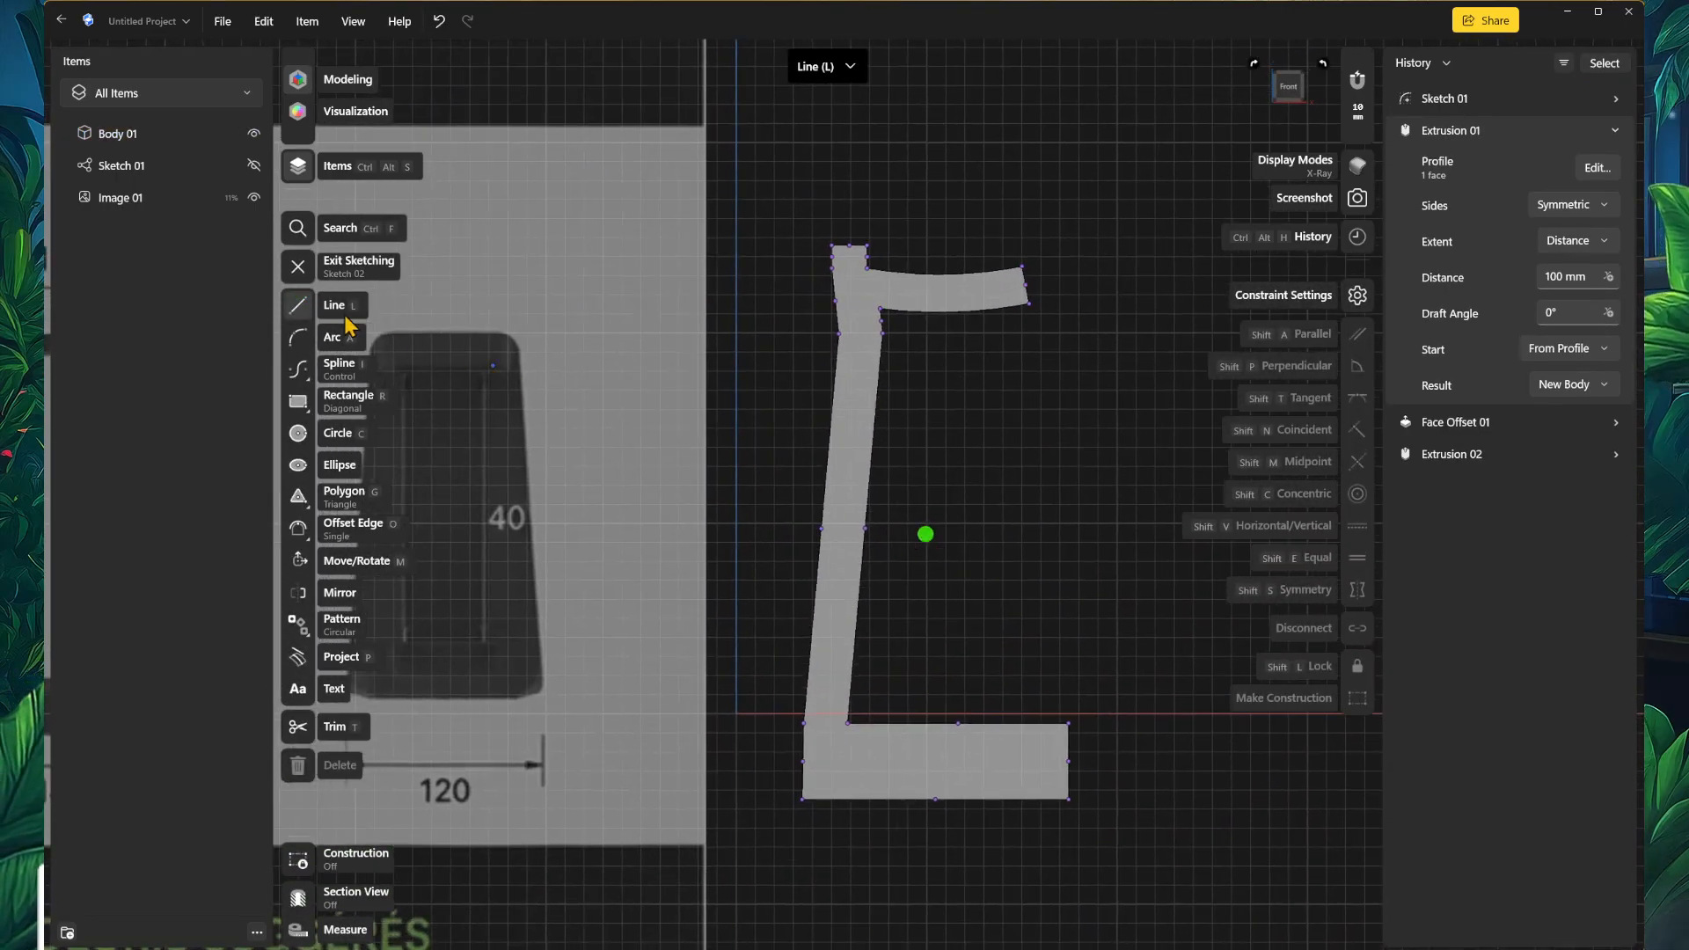
click(302, 339)
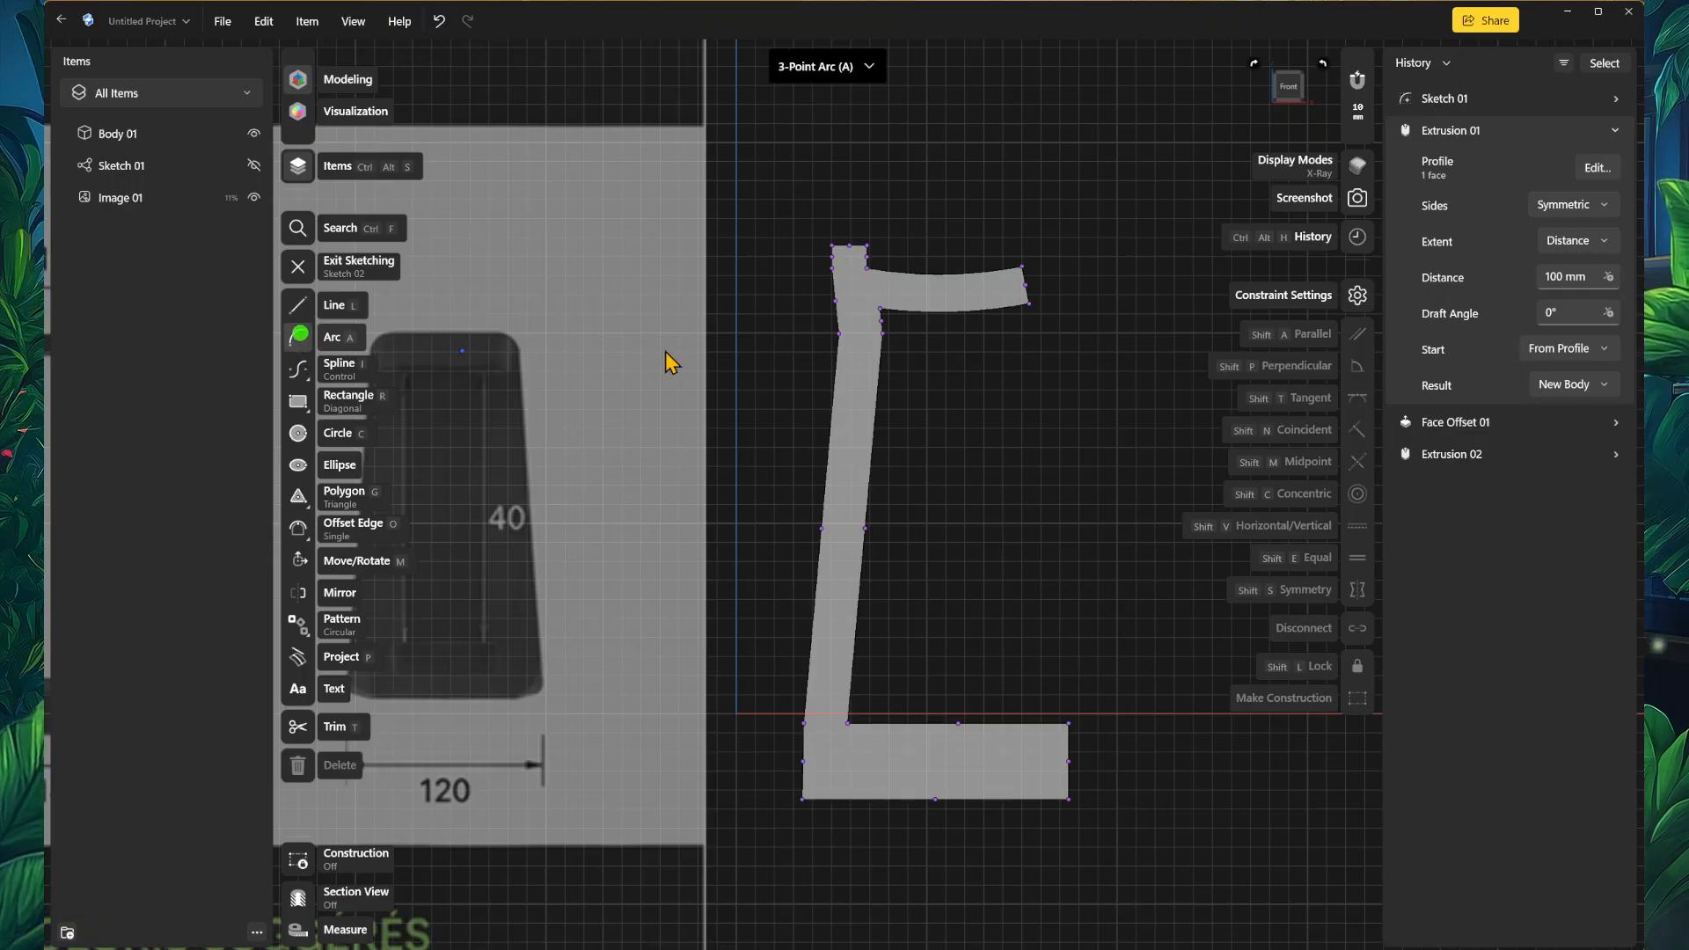
click(831, 181)
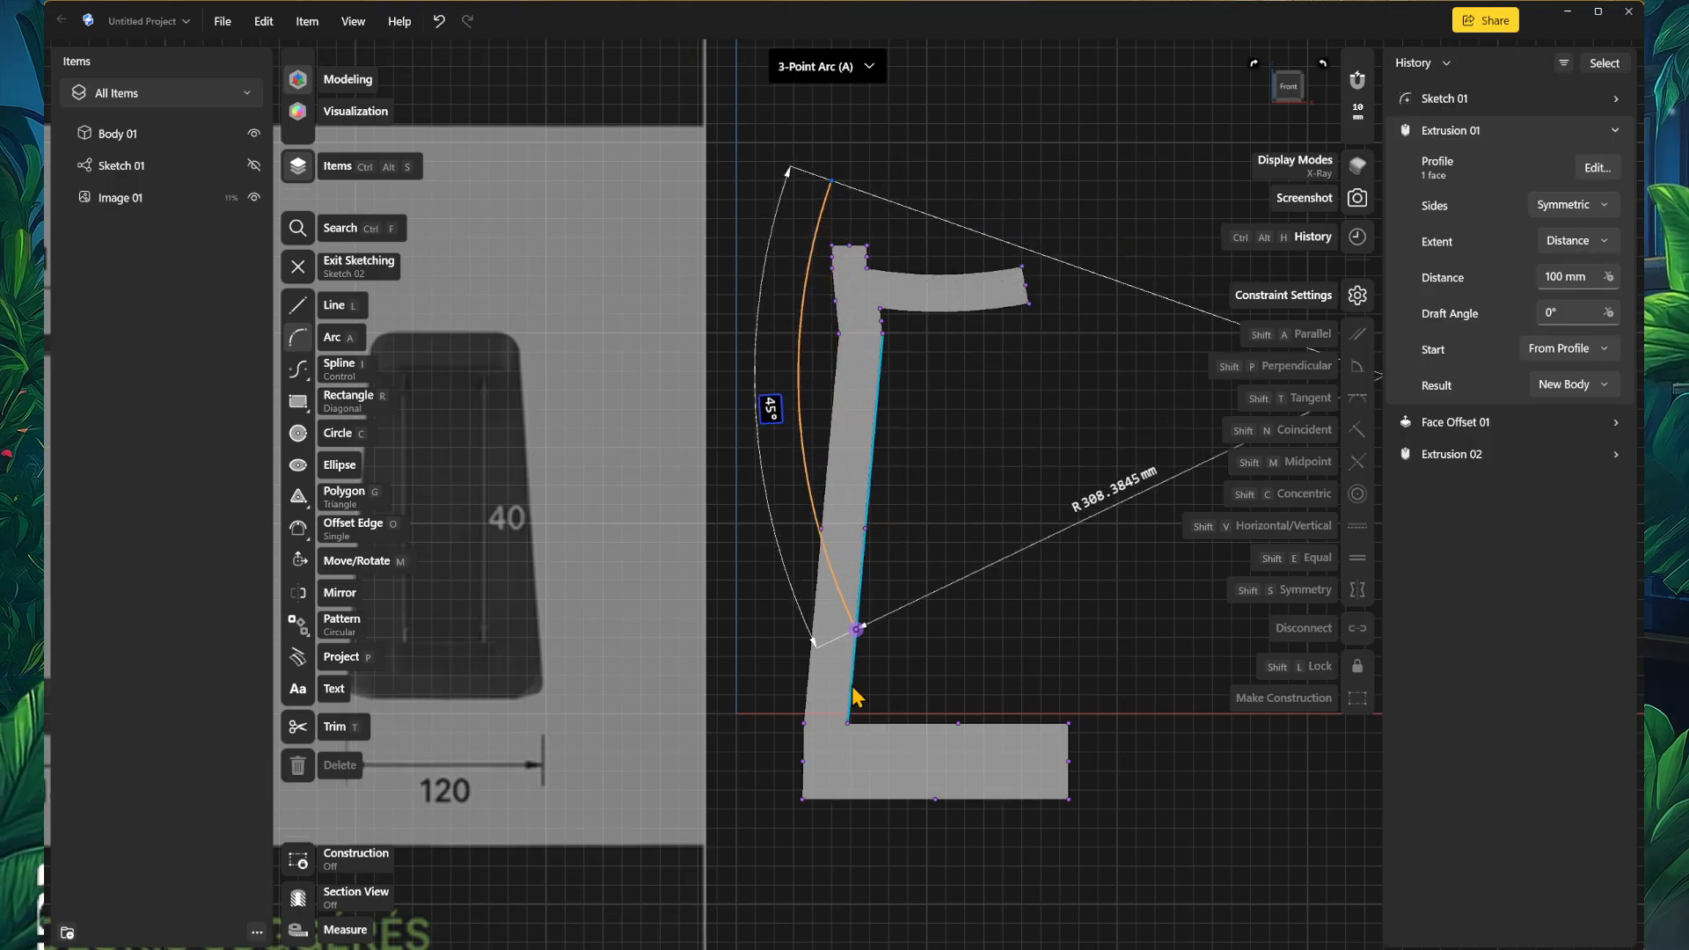
click(809, 813)
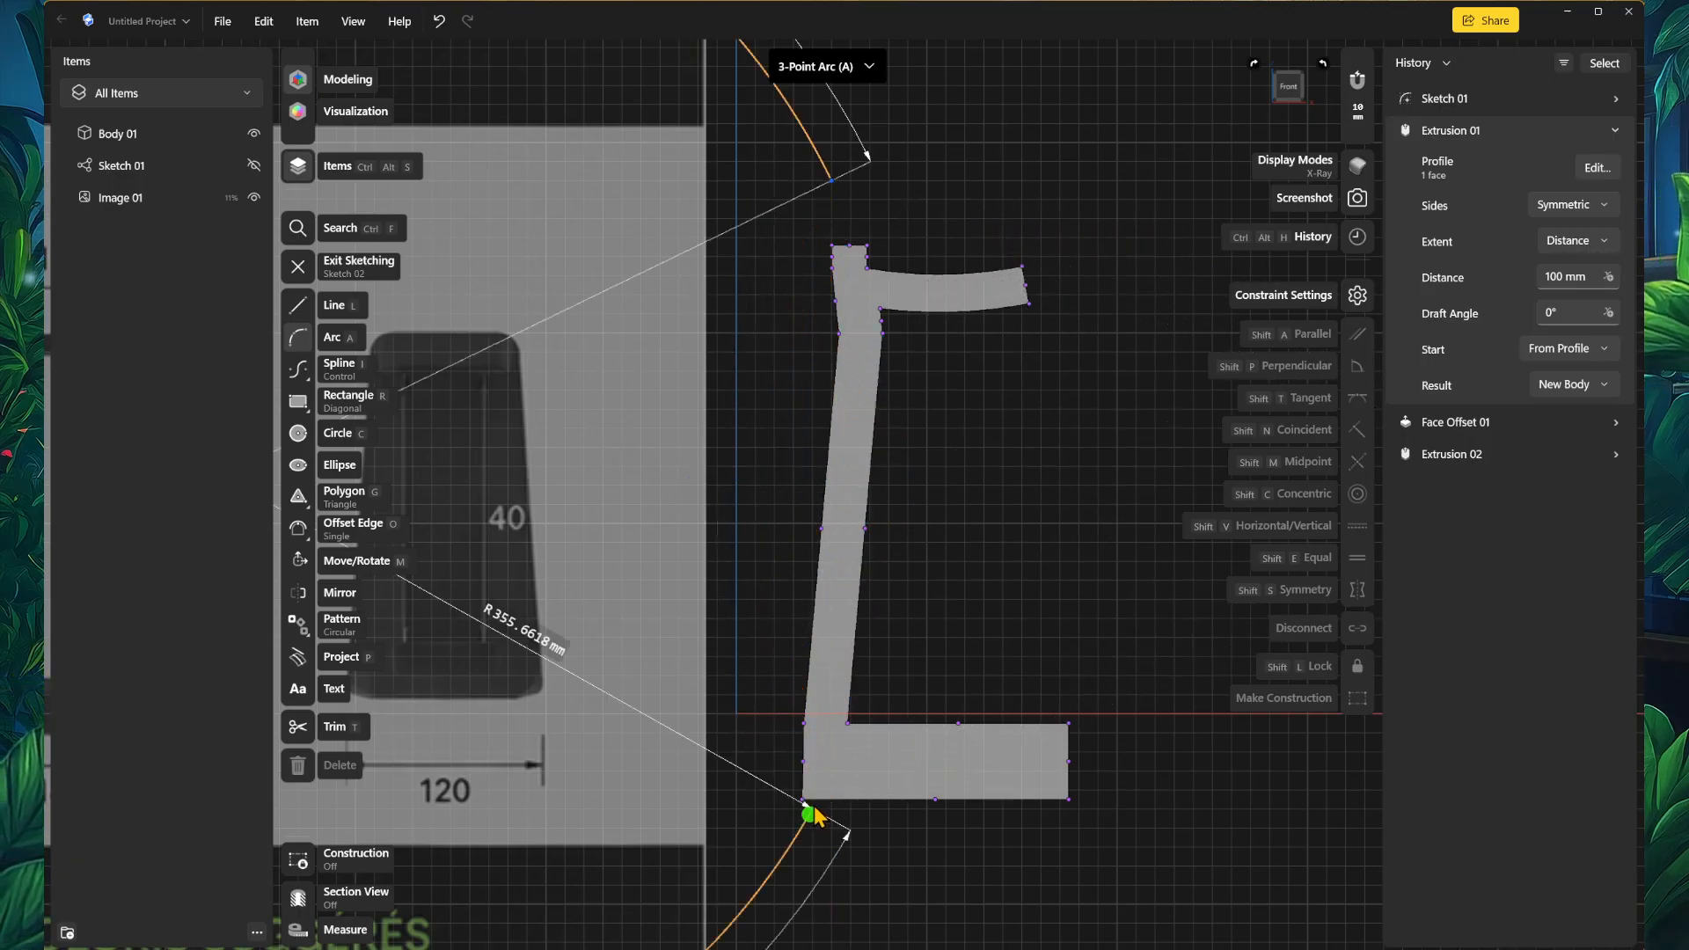
click(851, 440)
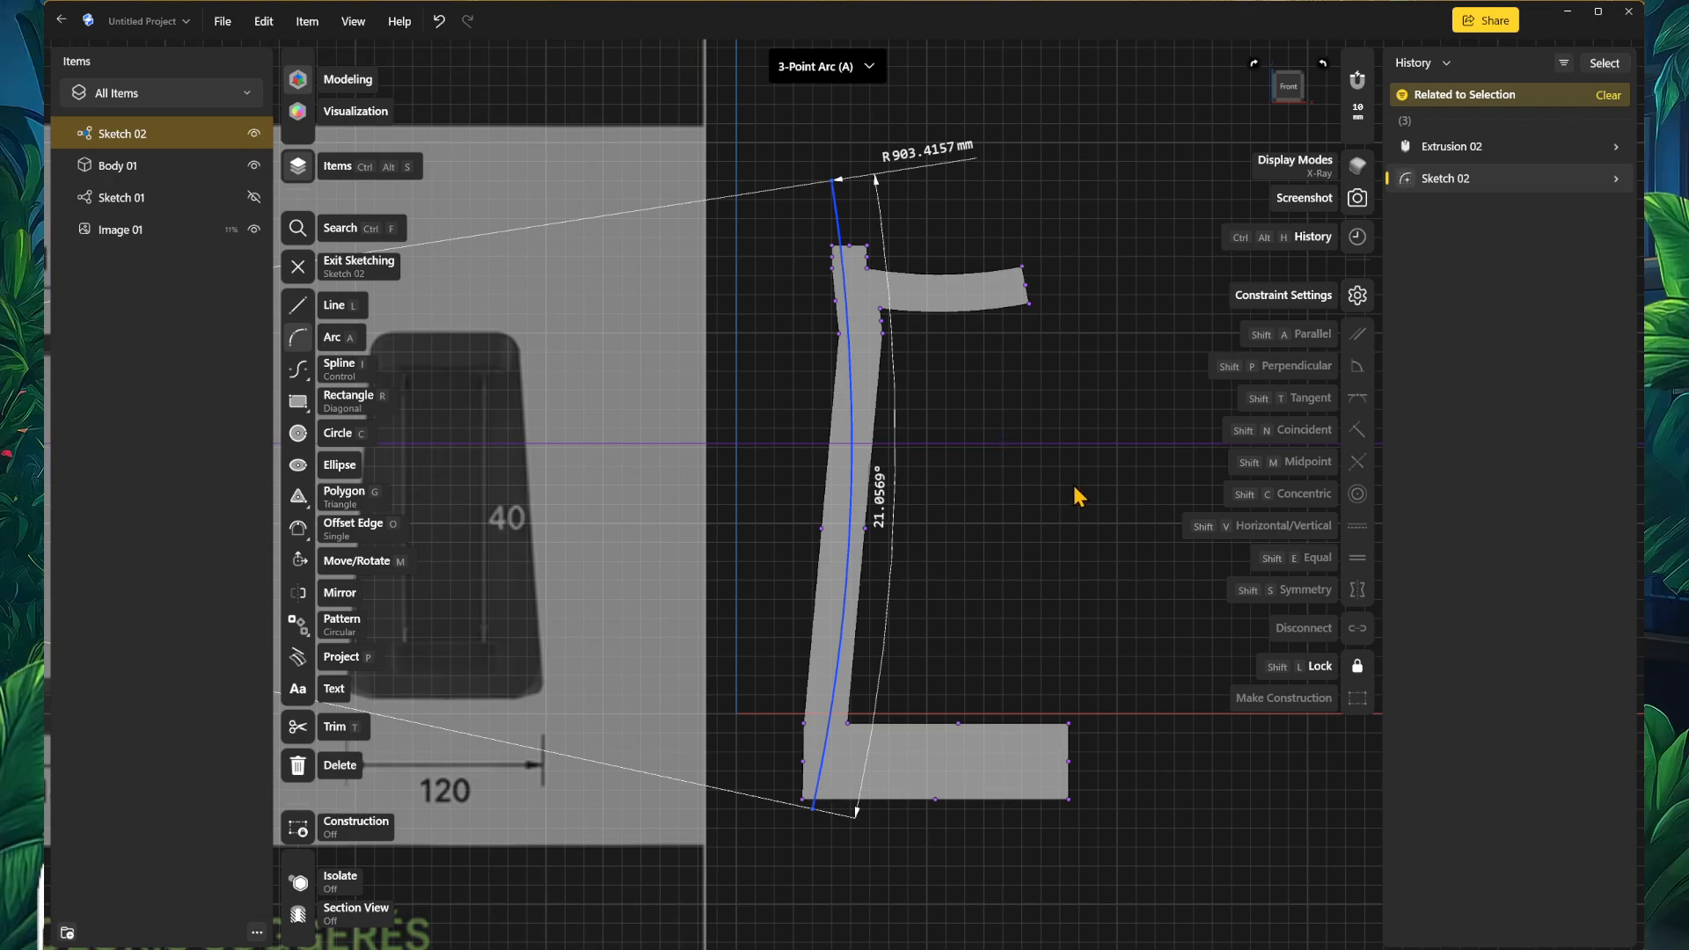
Step: Move the arc's upper end toward the arm side and its lower end beyond the base's rear bottom corner, spanning about 21.3°
key(Escape)
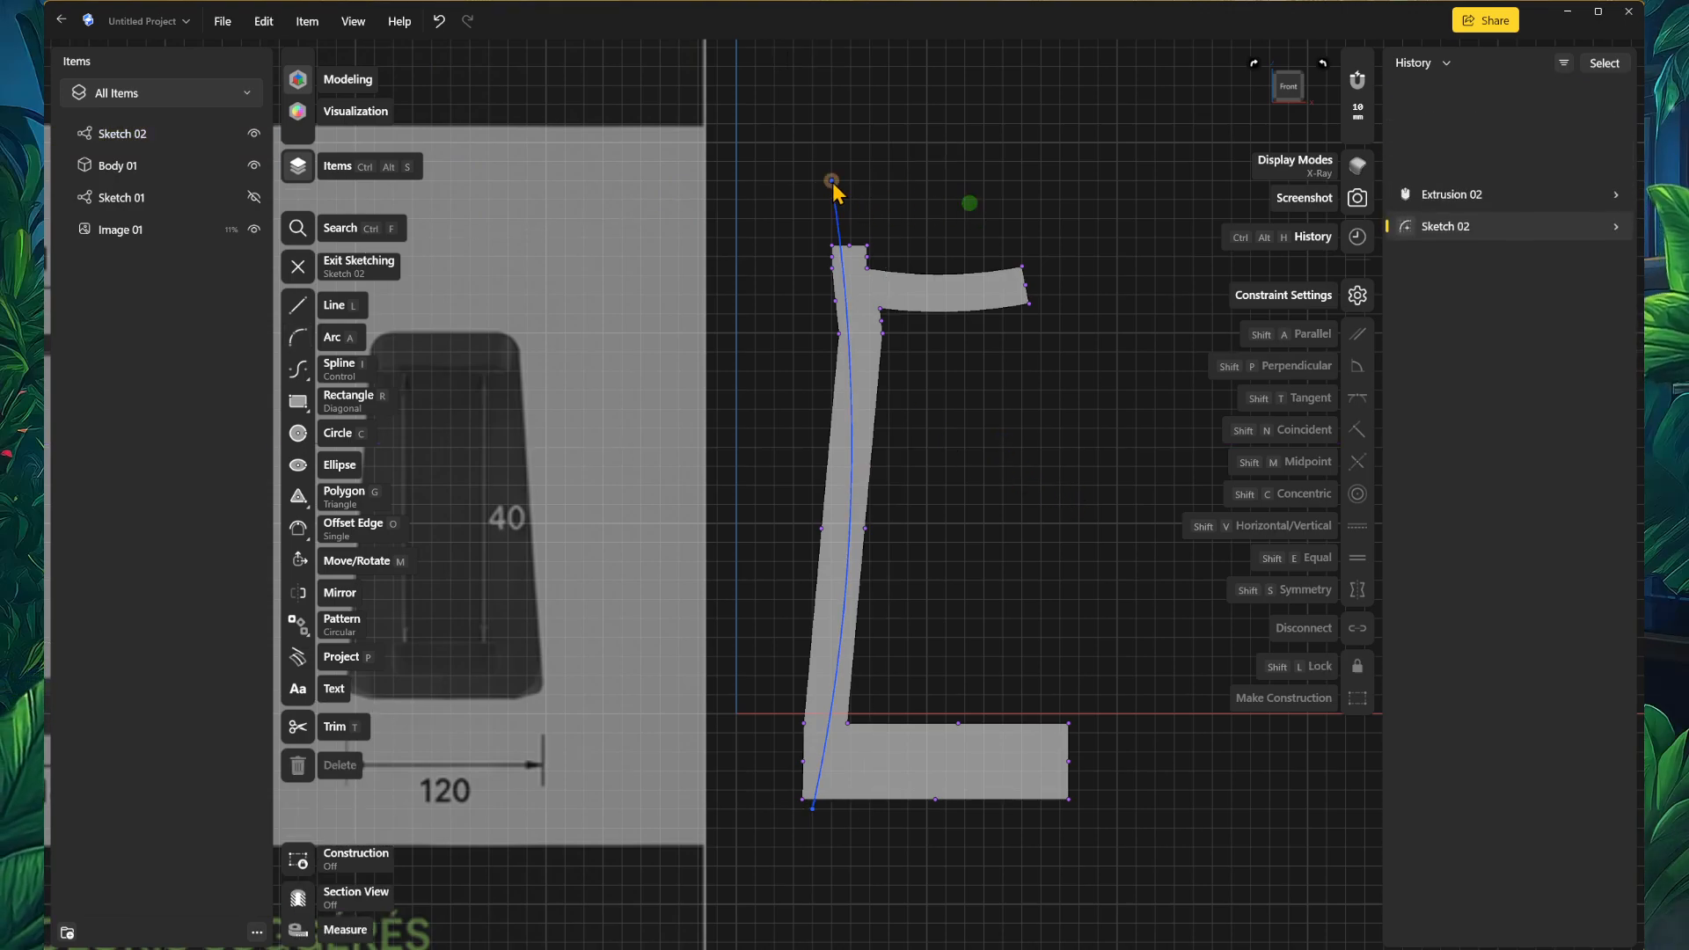
drag(837, 182, 873, 191)
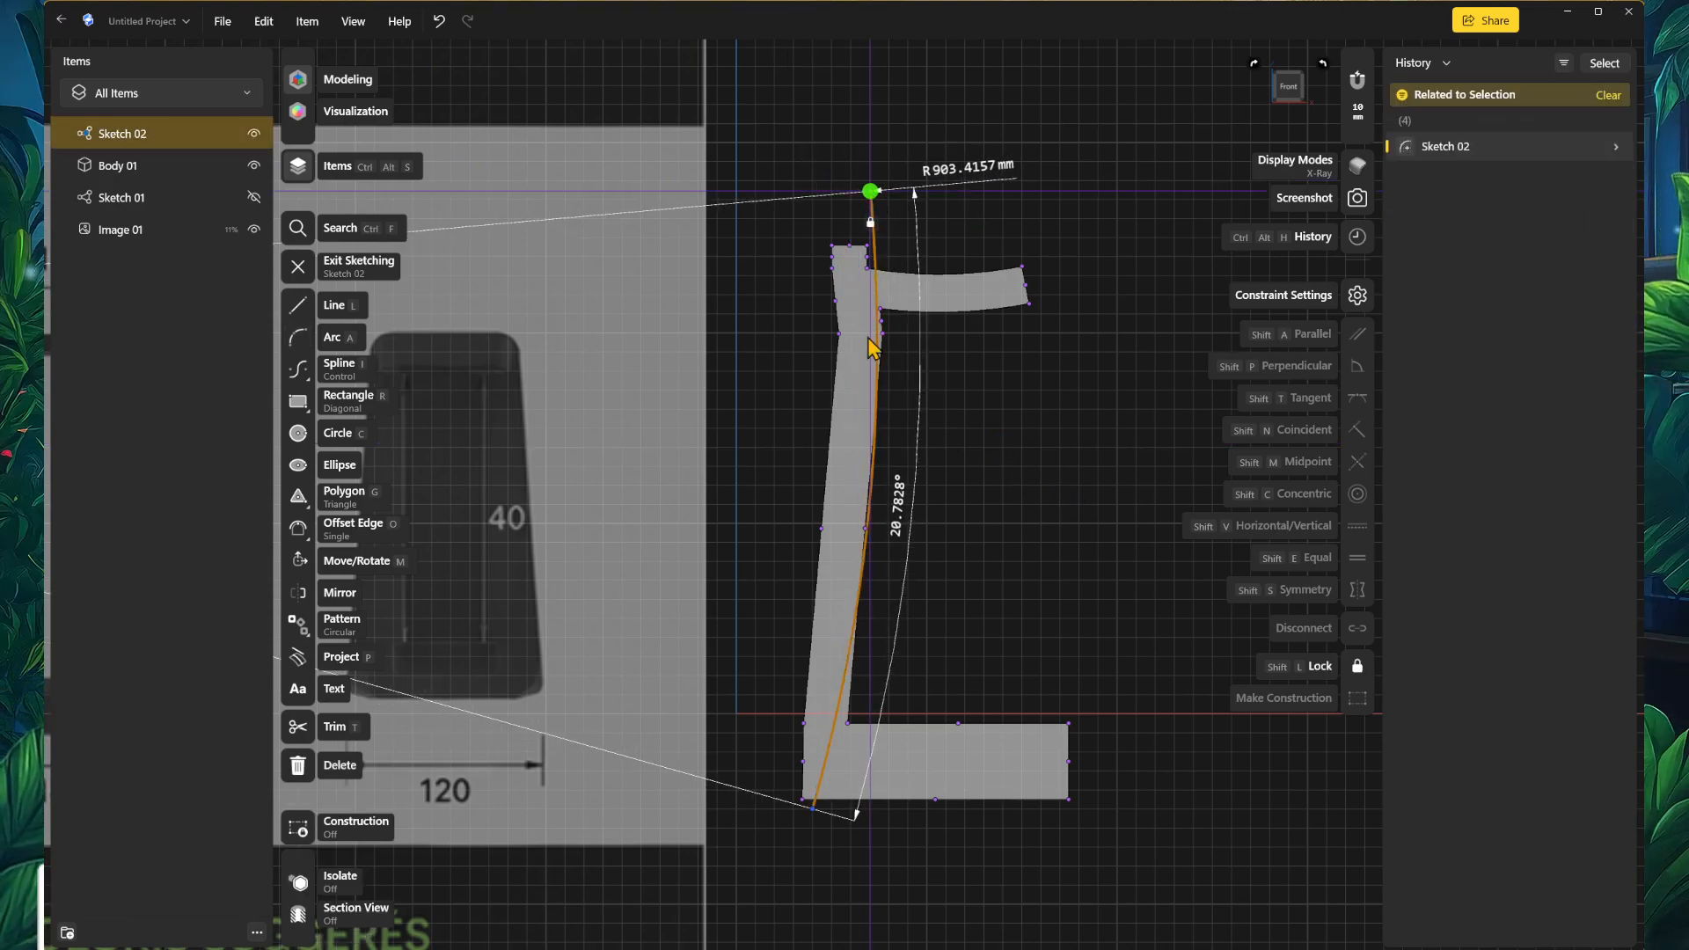
drag(815, 810, 799, 825)
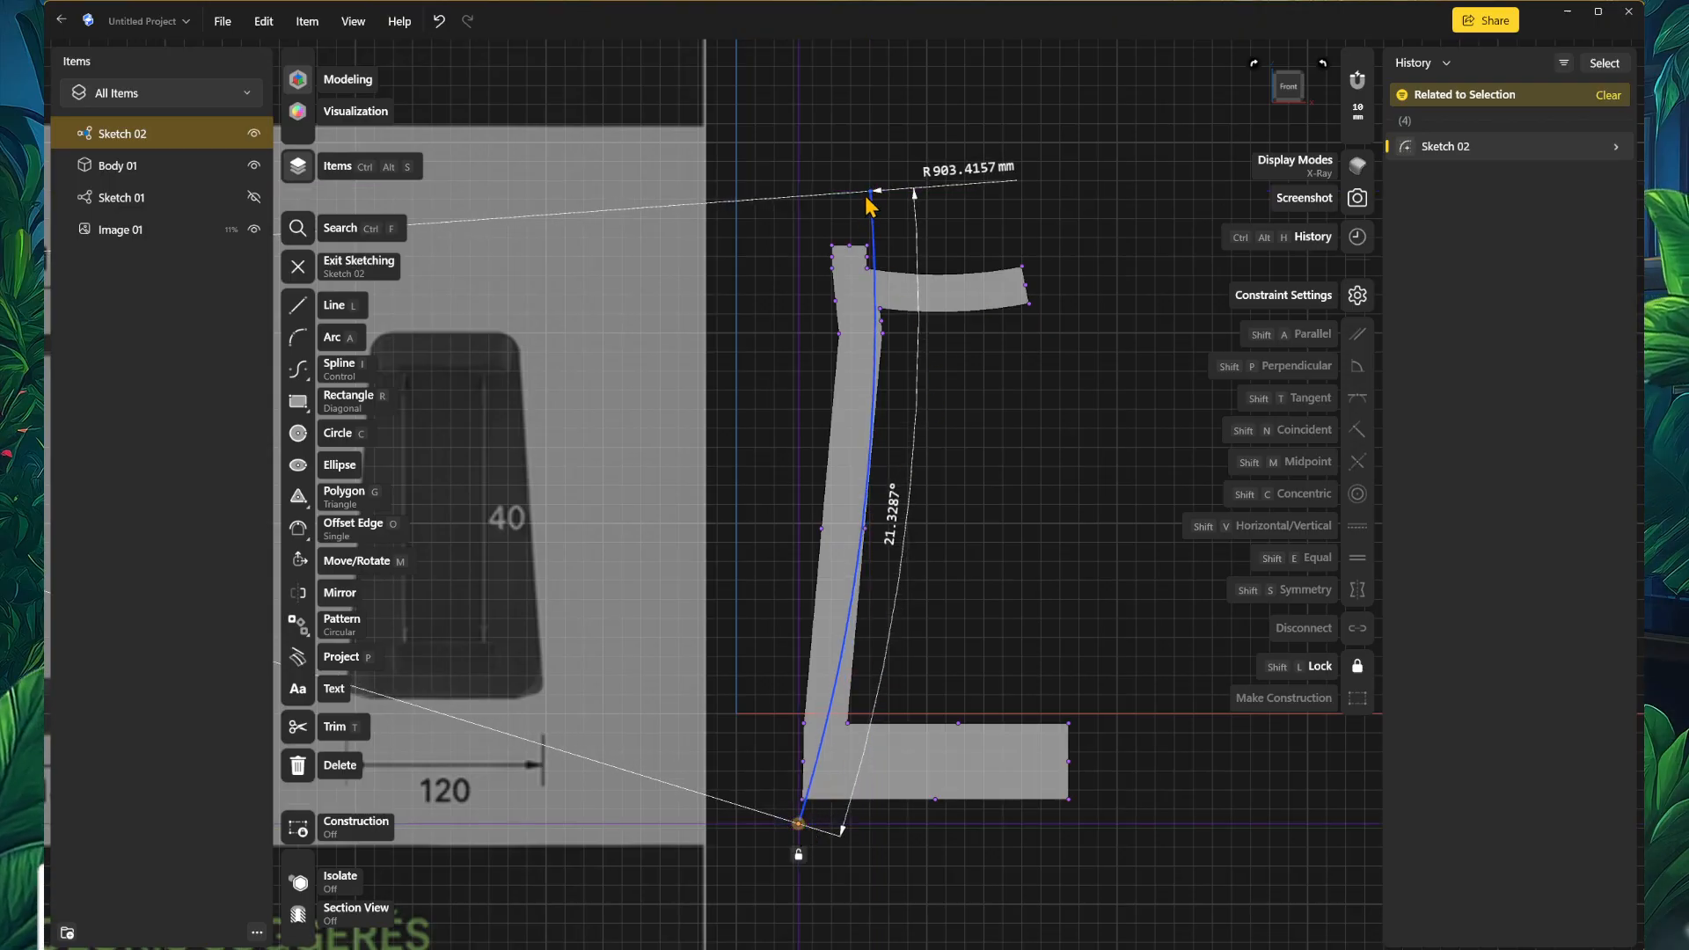
Step: Move the arc's upper end back above the upright's rear top corner and fine-tune the arc's radius to 903 mm
drag(874, 195, 829, 199)
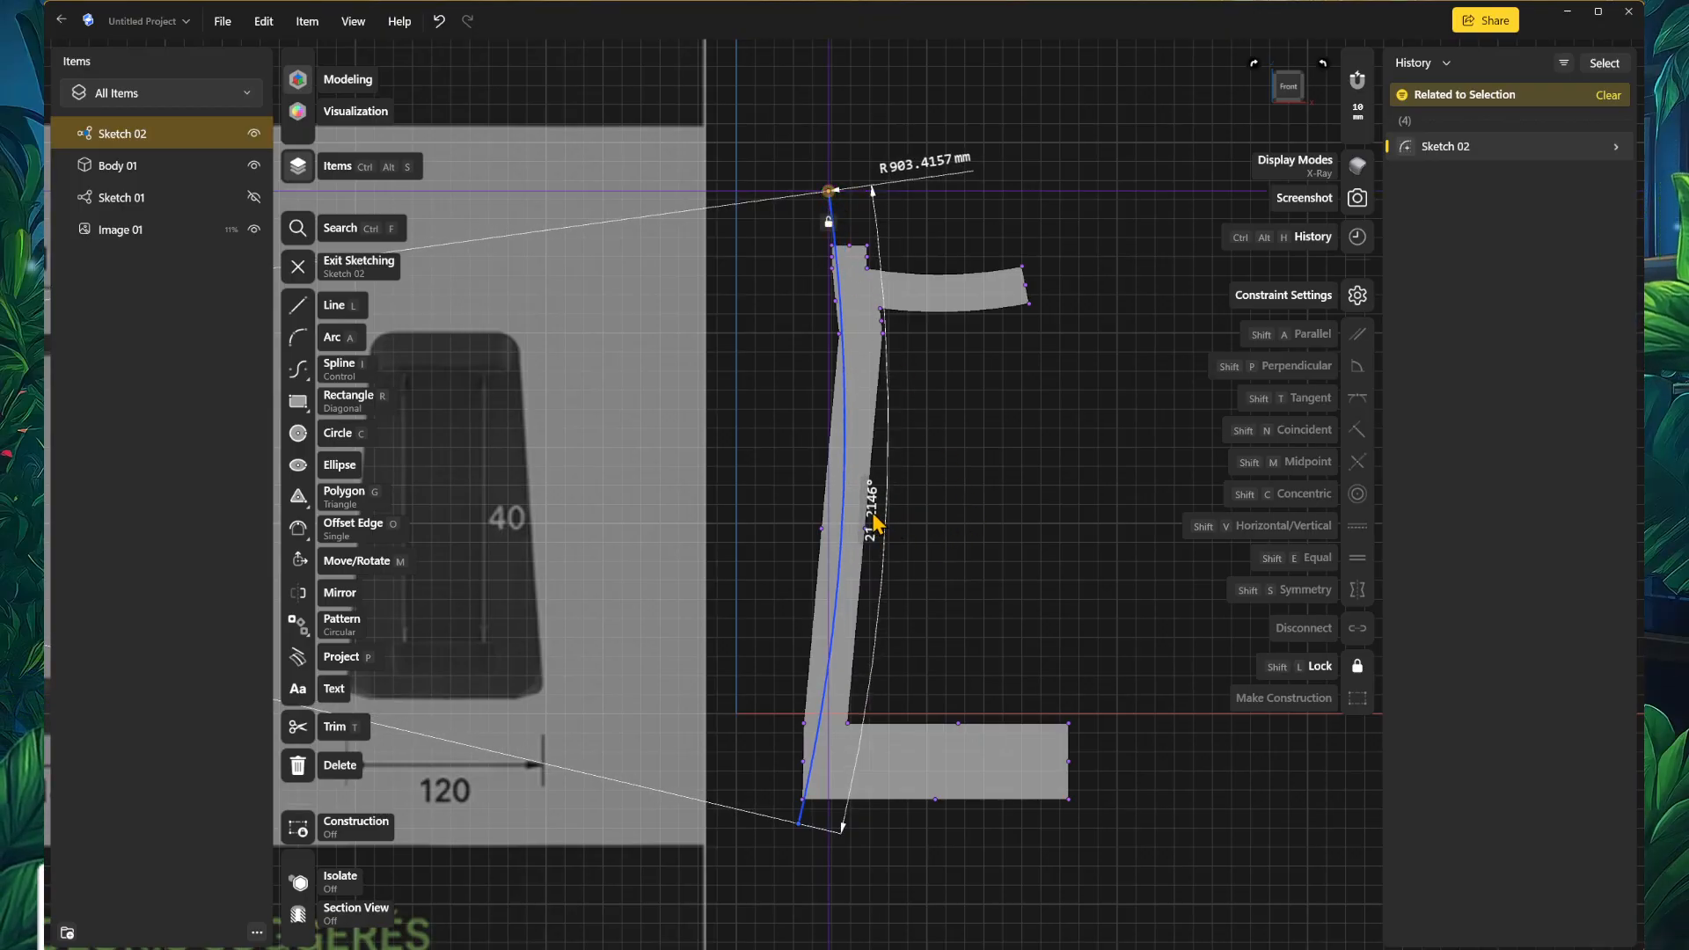
click(873, 519)
click(1044, 467)
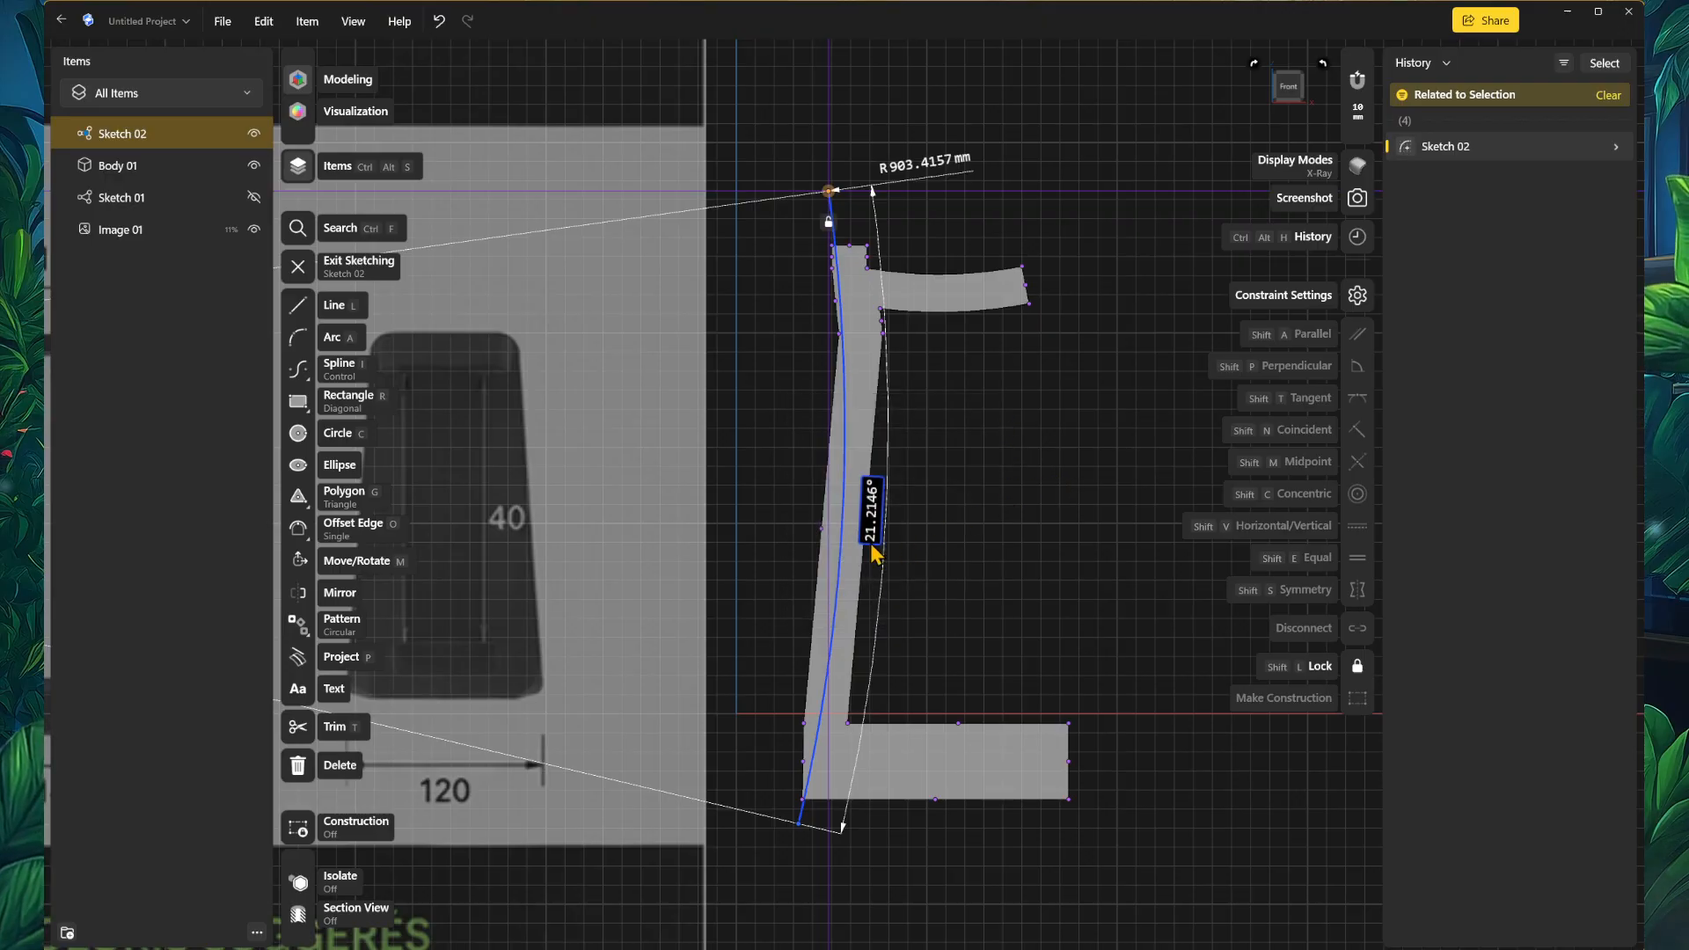
click(843, 552)
click(1004, 548)
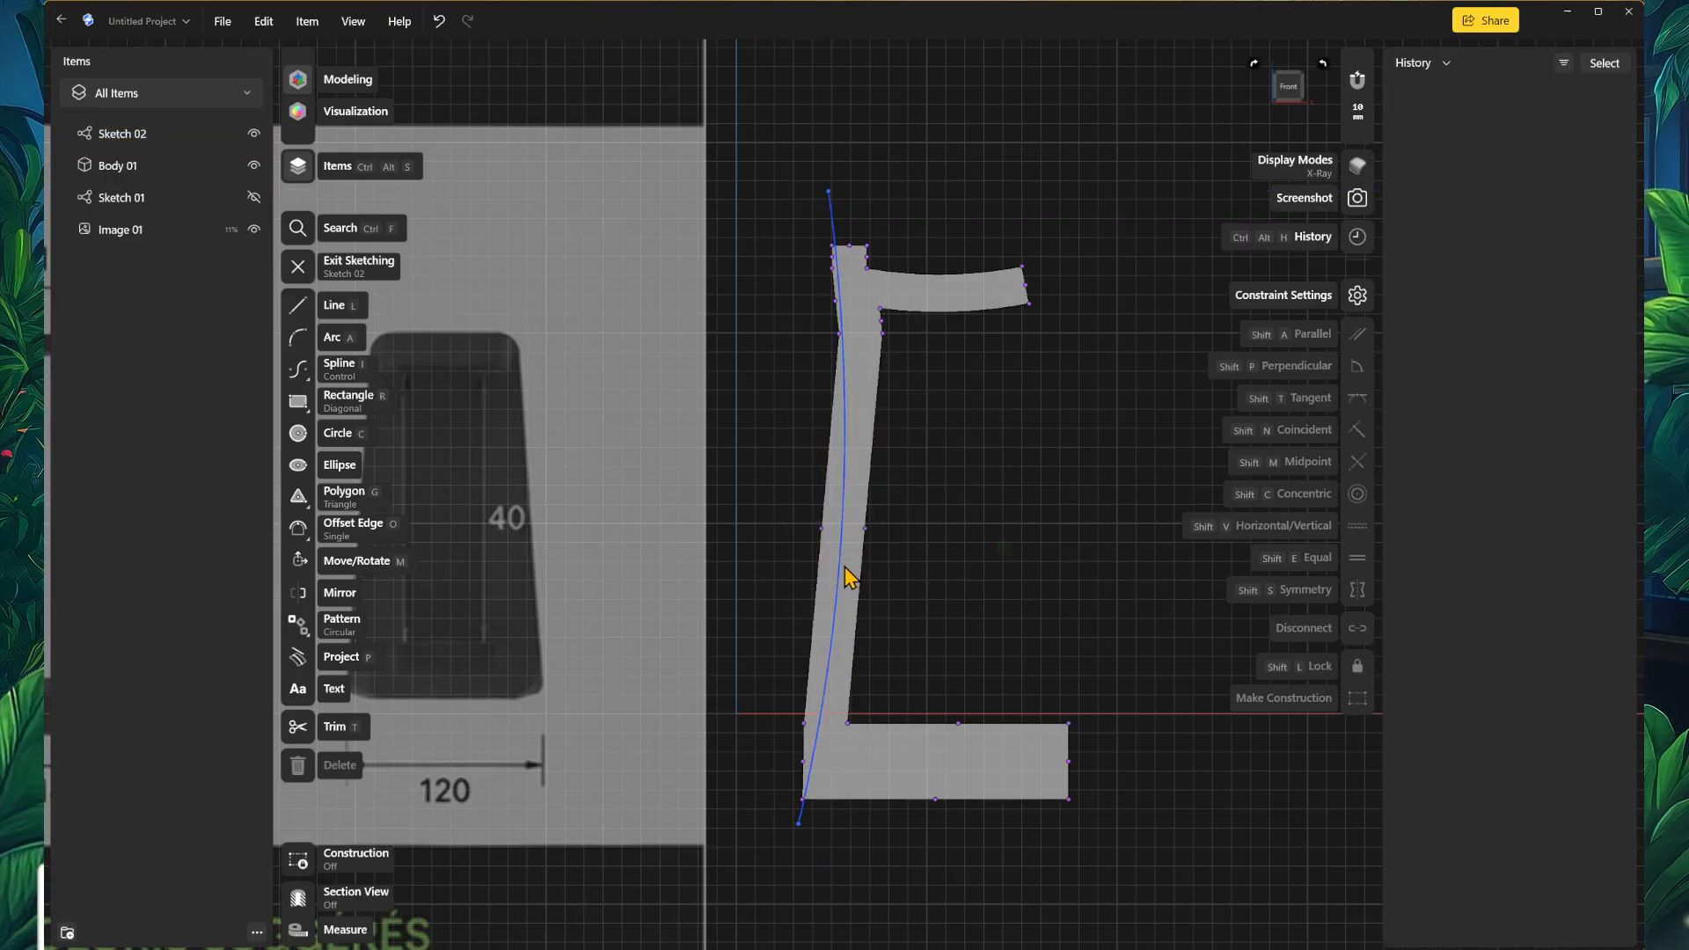
click(840, 568)
drag(865, 510, 866, 510)
click(981, 556)
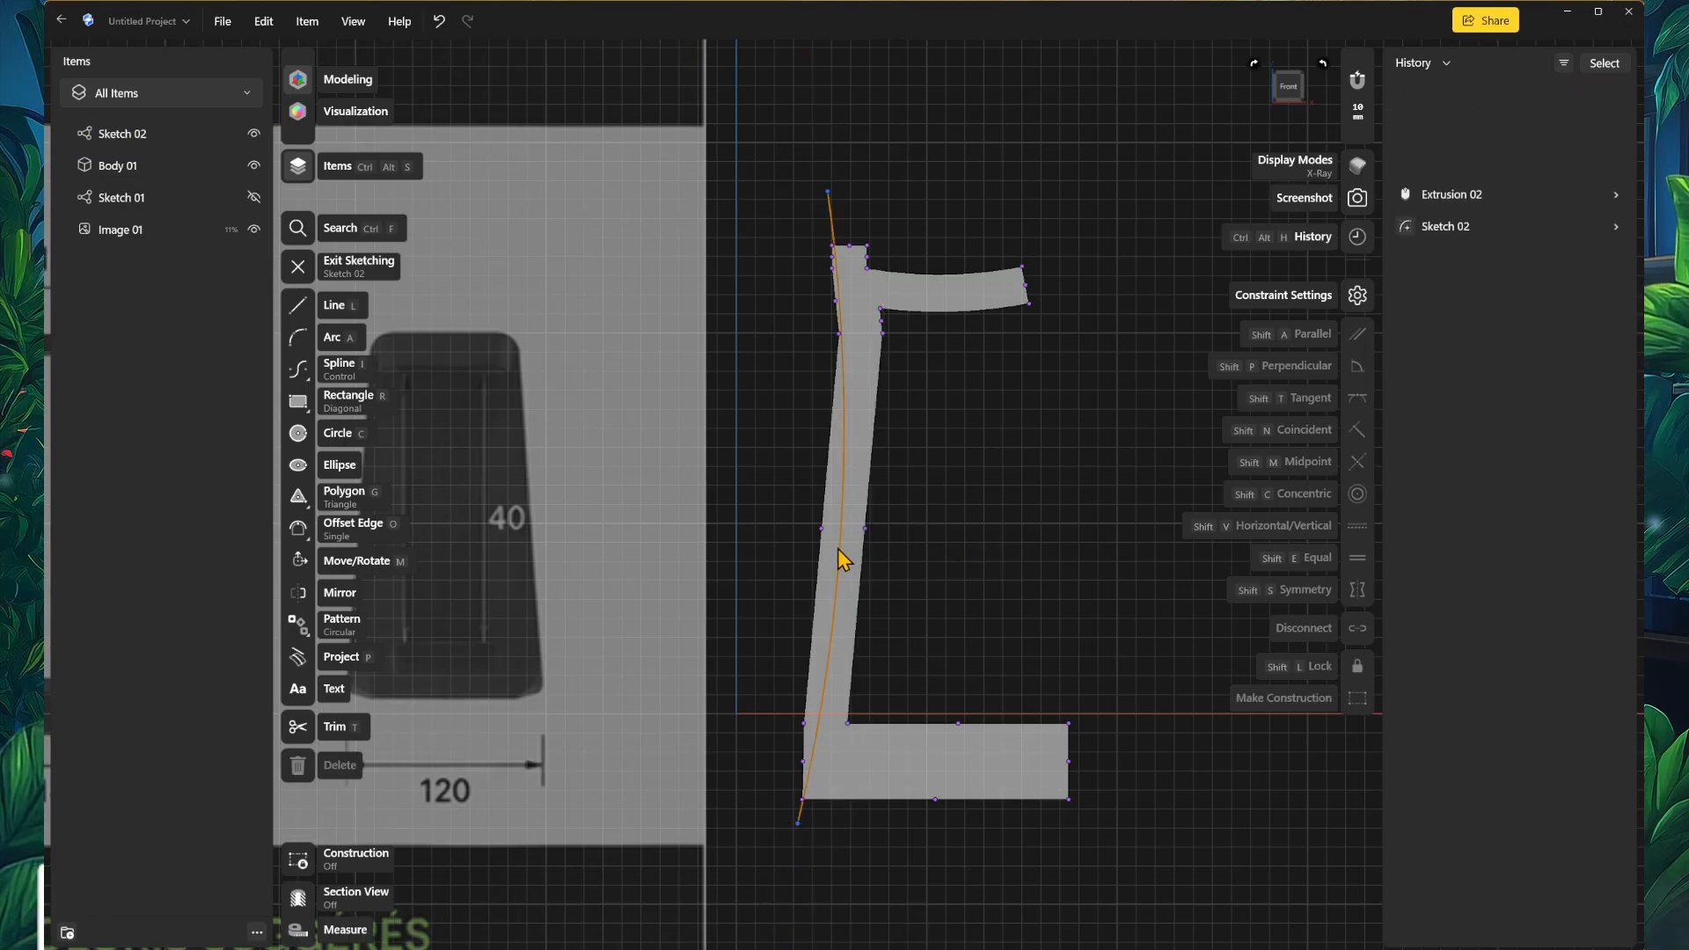
Step: Set the arc's angle to 18° and pull its upper end above the upright's top, giving a radius of about 1,013.5 mm
click(839, 550)
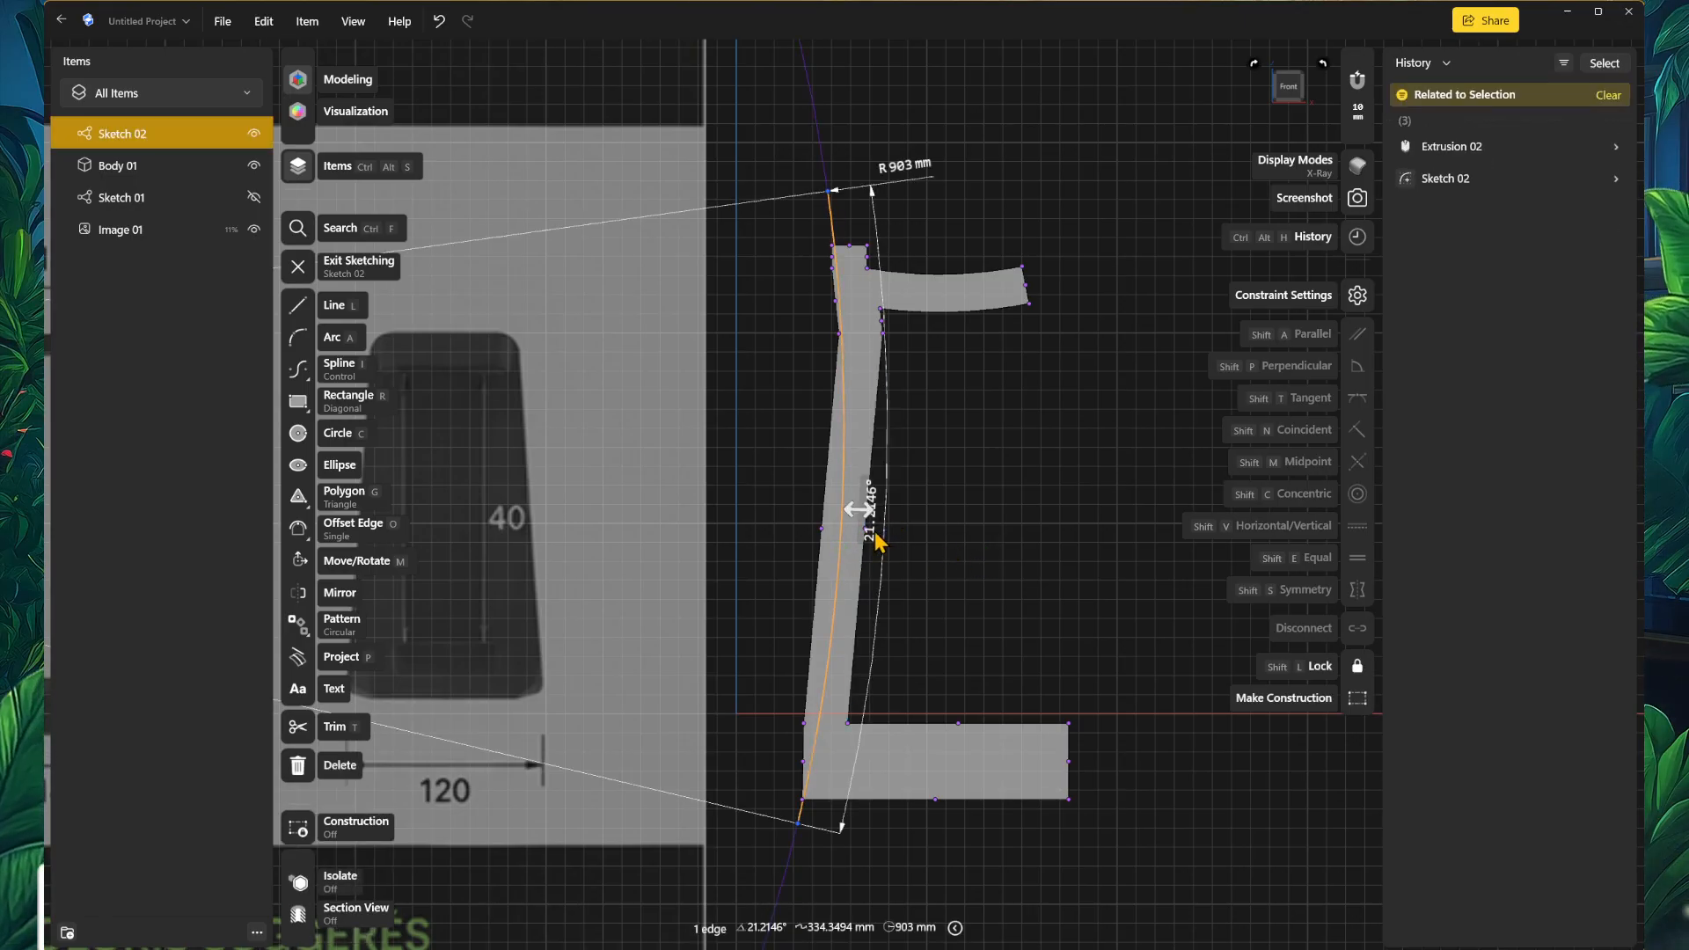
click(877, 535)
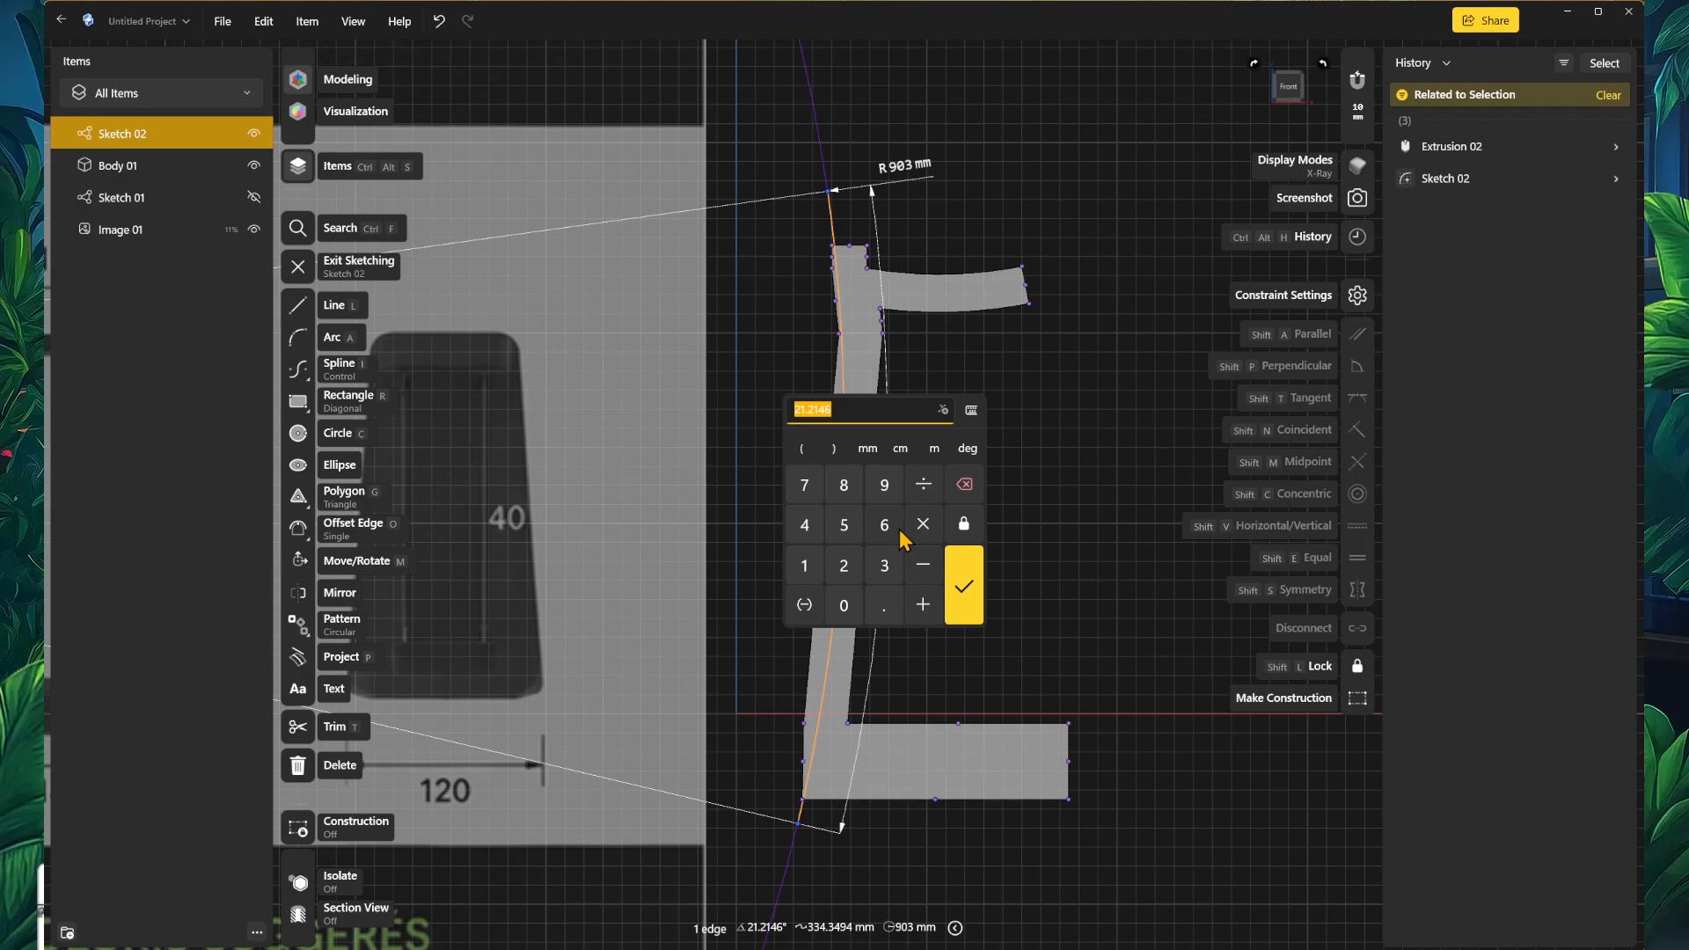
click(803, 577)
click(849, 489)
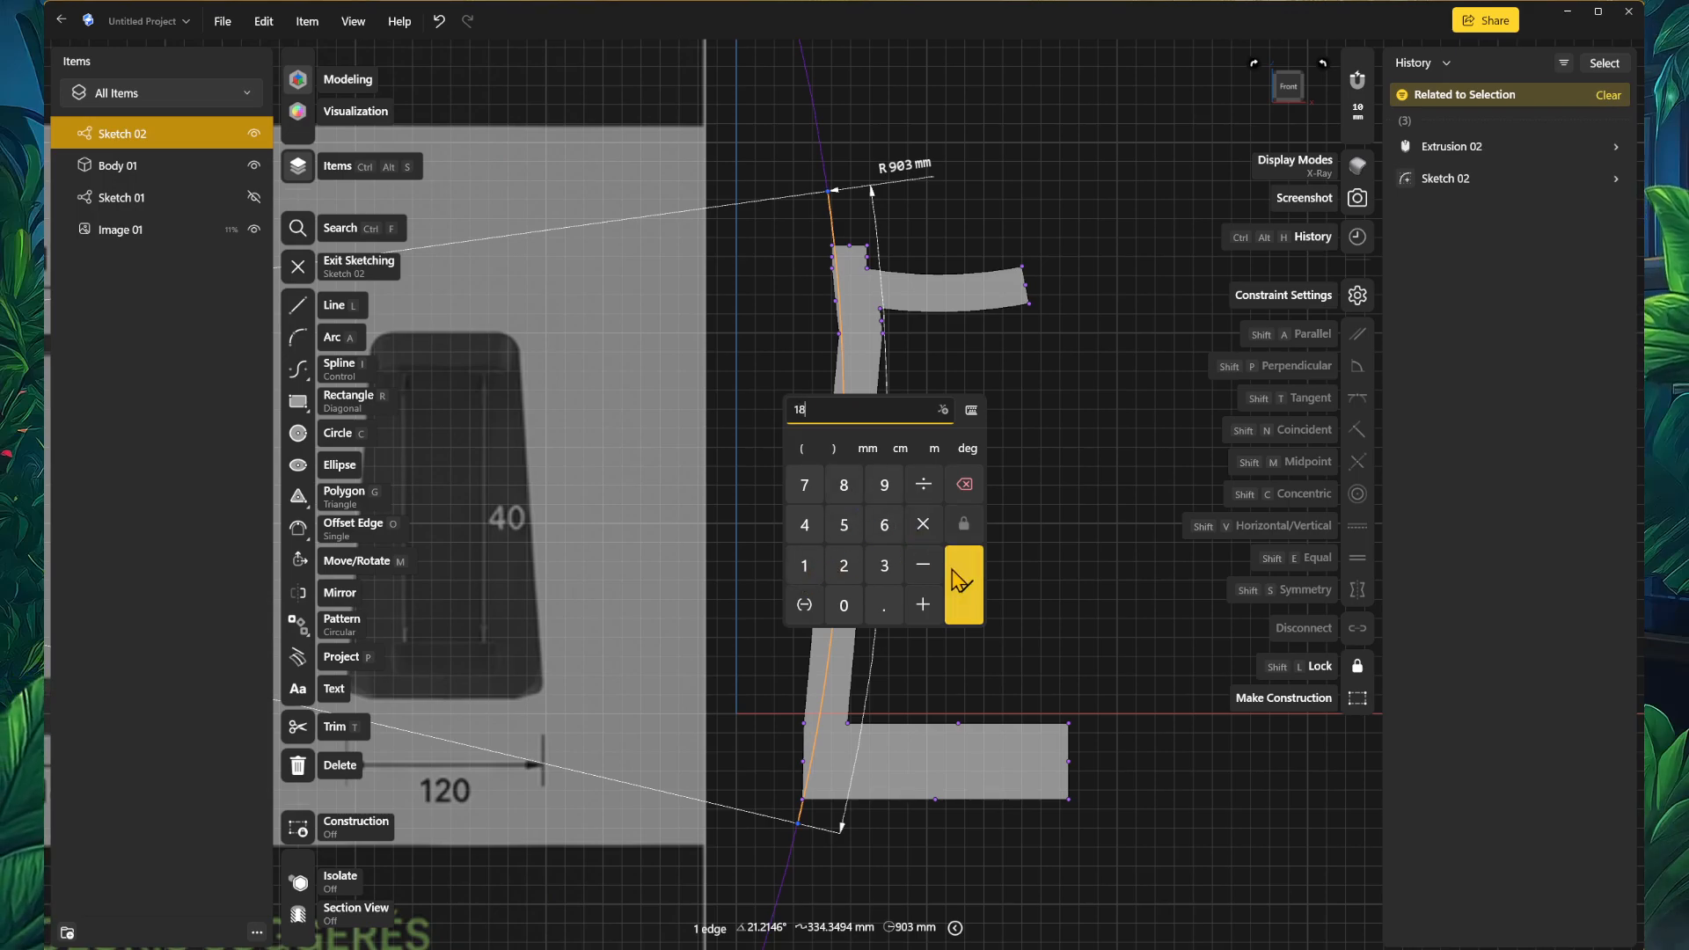
click(965, 581)
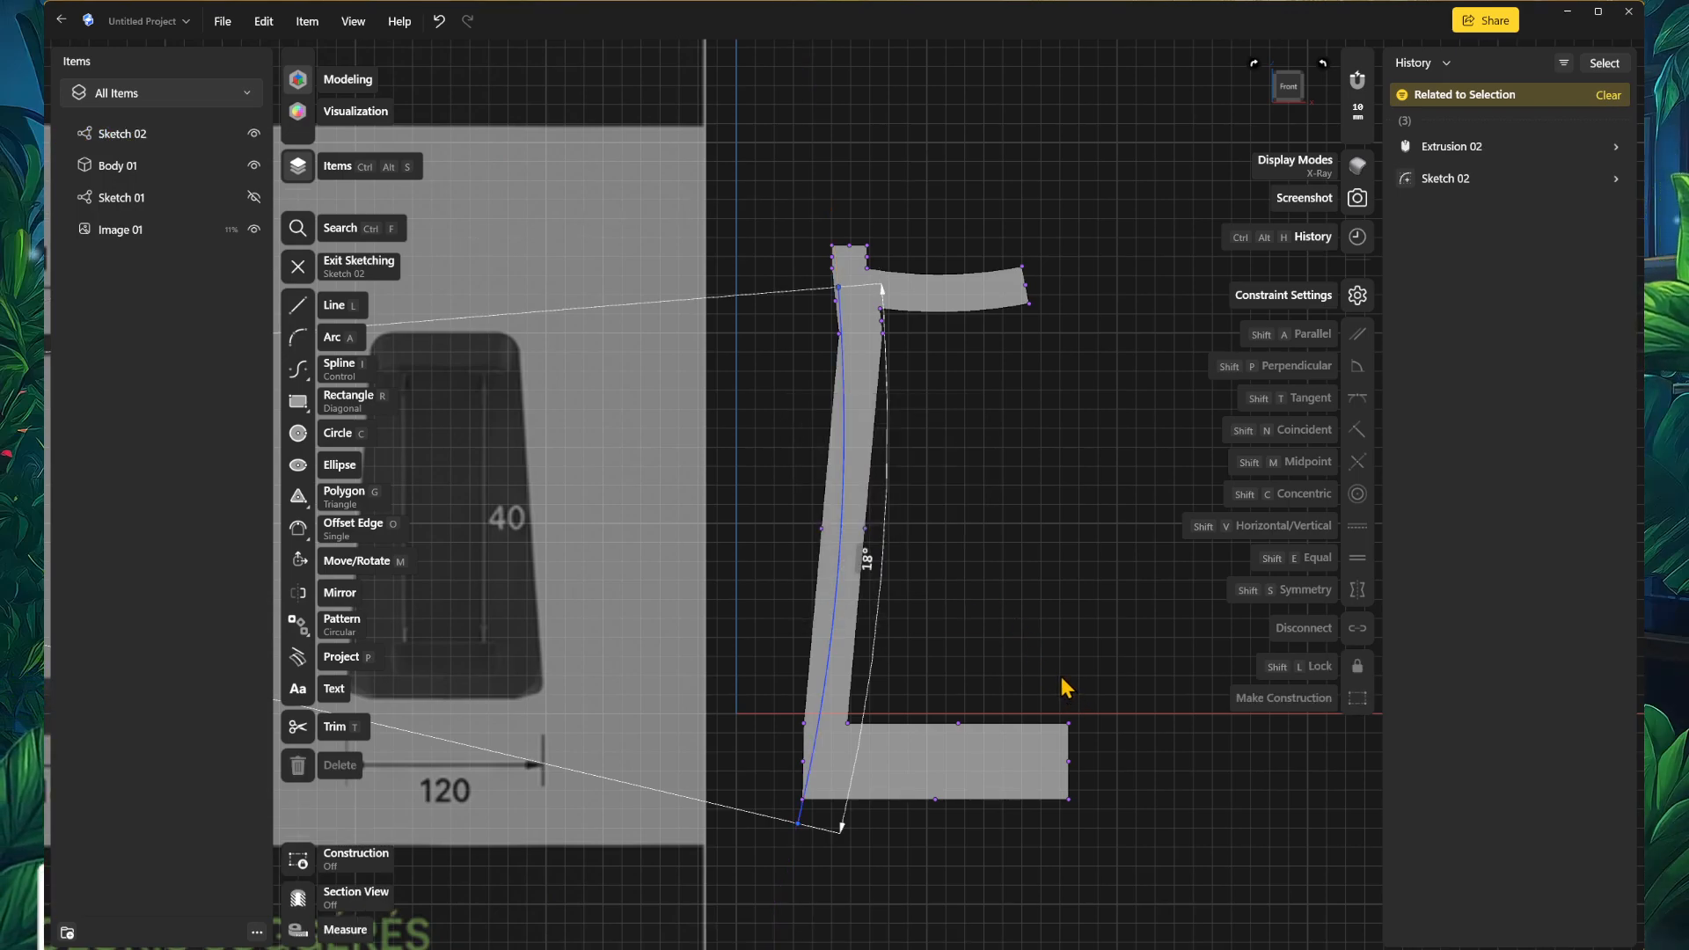
drag(838, 287, 833, 219)
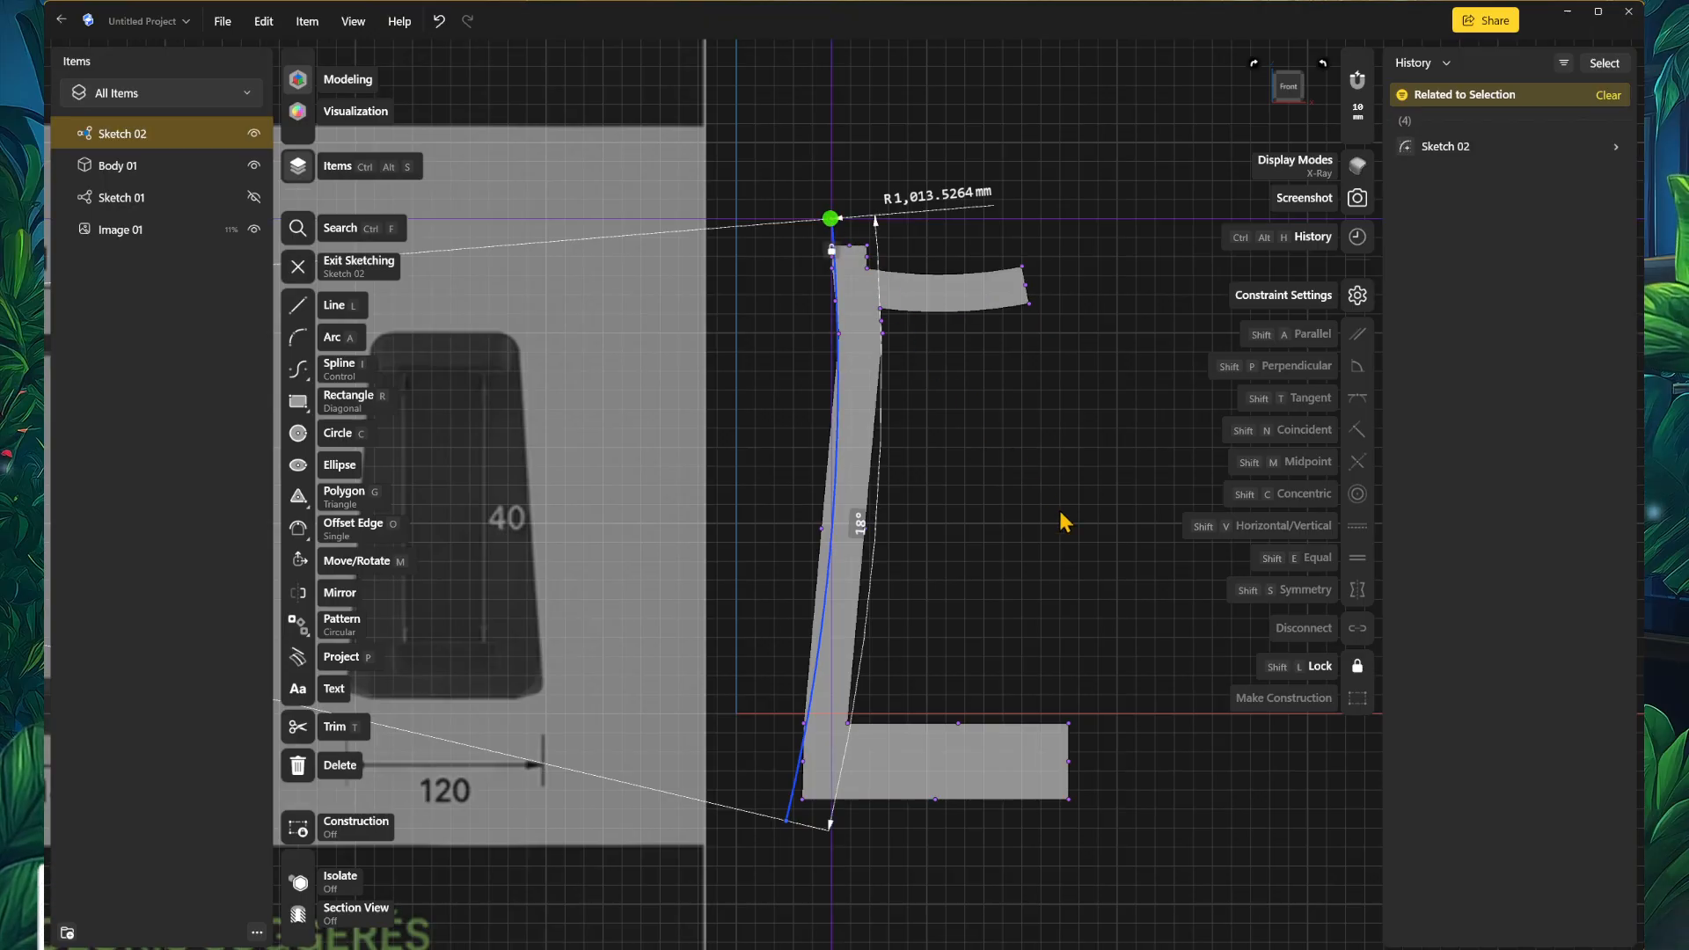
scroll(1055, 546, left, 2)
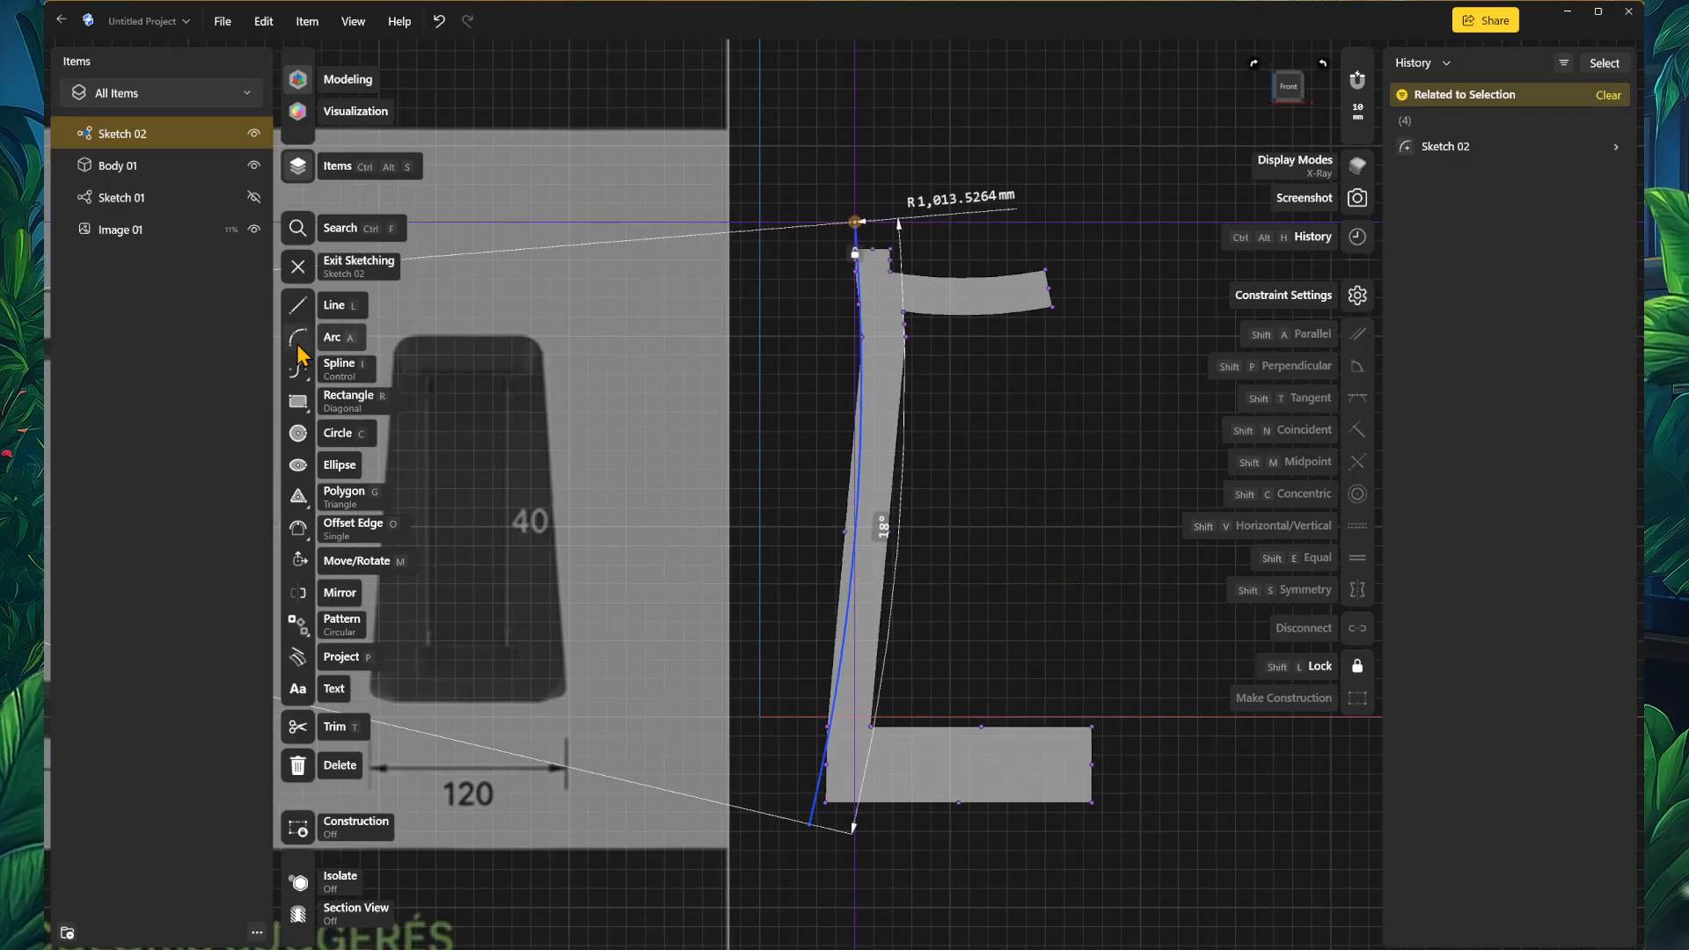
Step: Exit the sketch and switch the display mode from X-Ray to Shaded
click(300, 266)
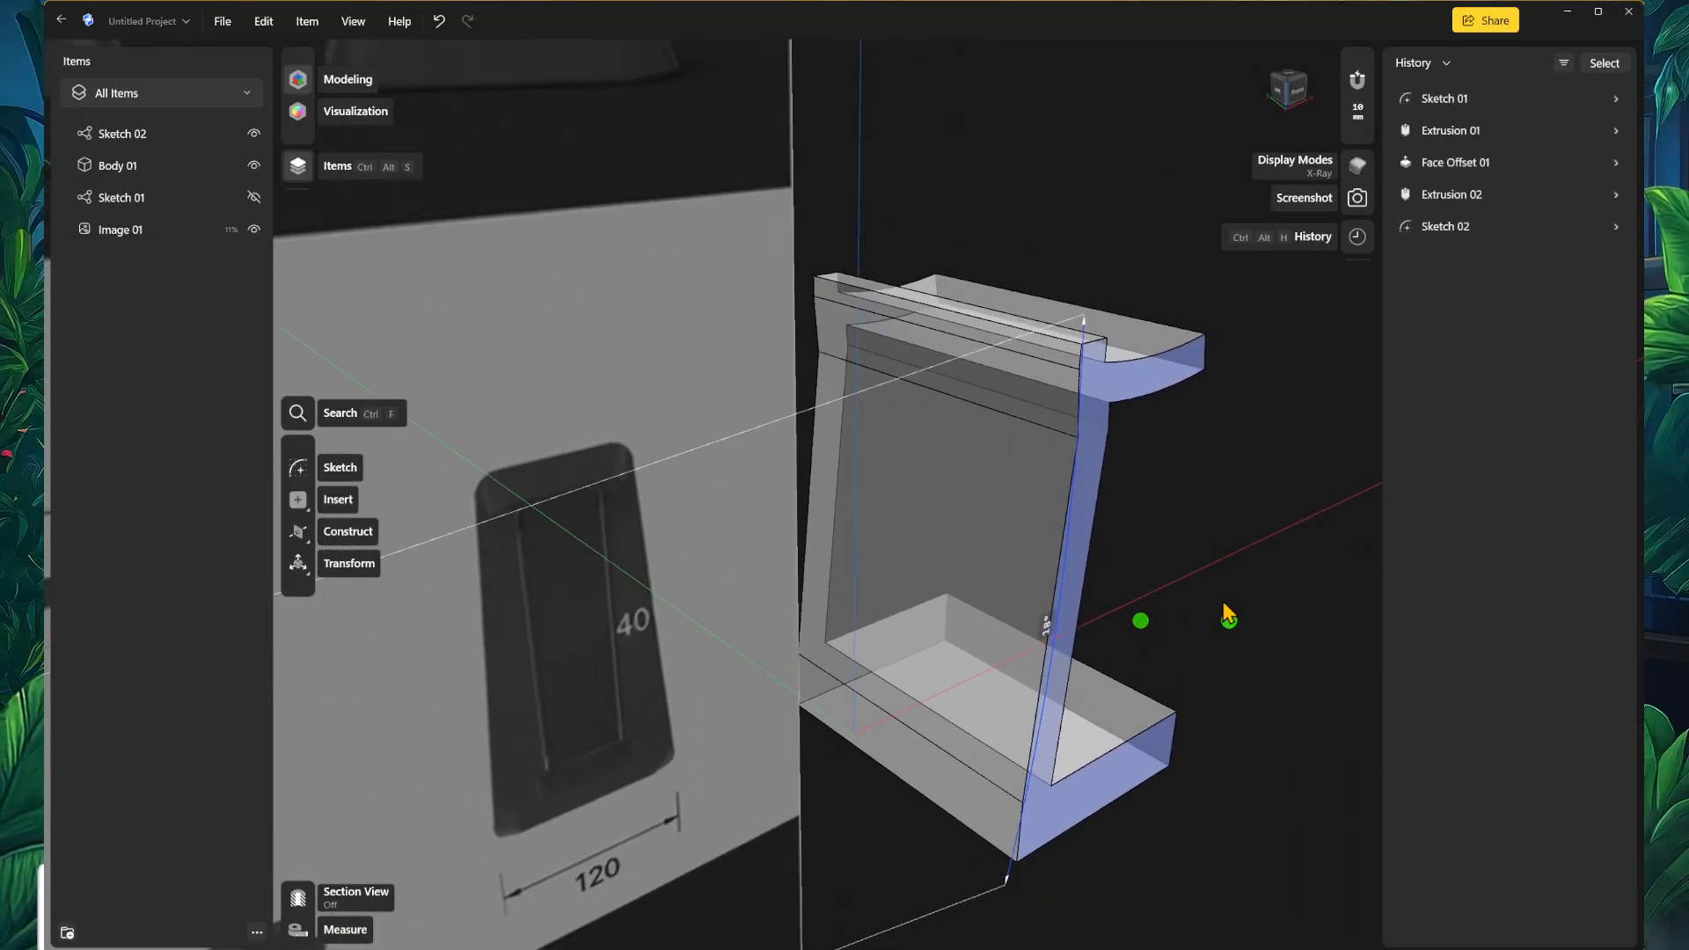
click(1361, 167)
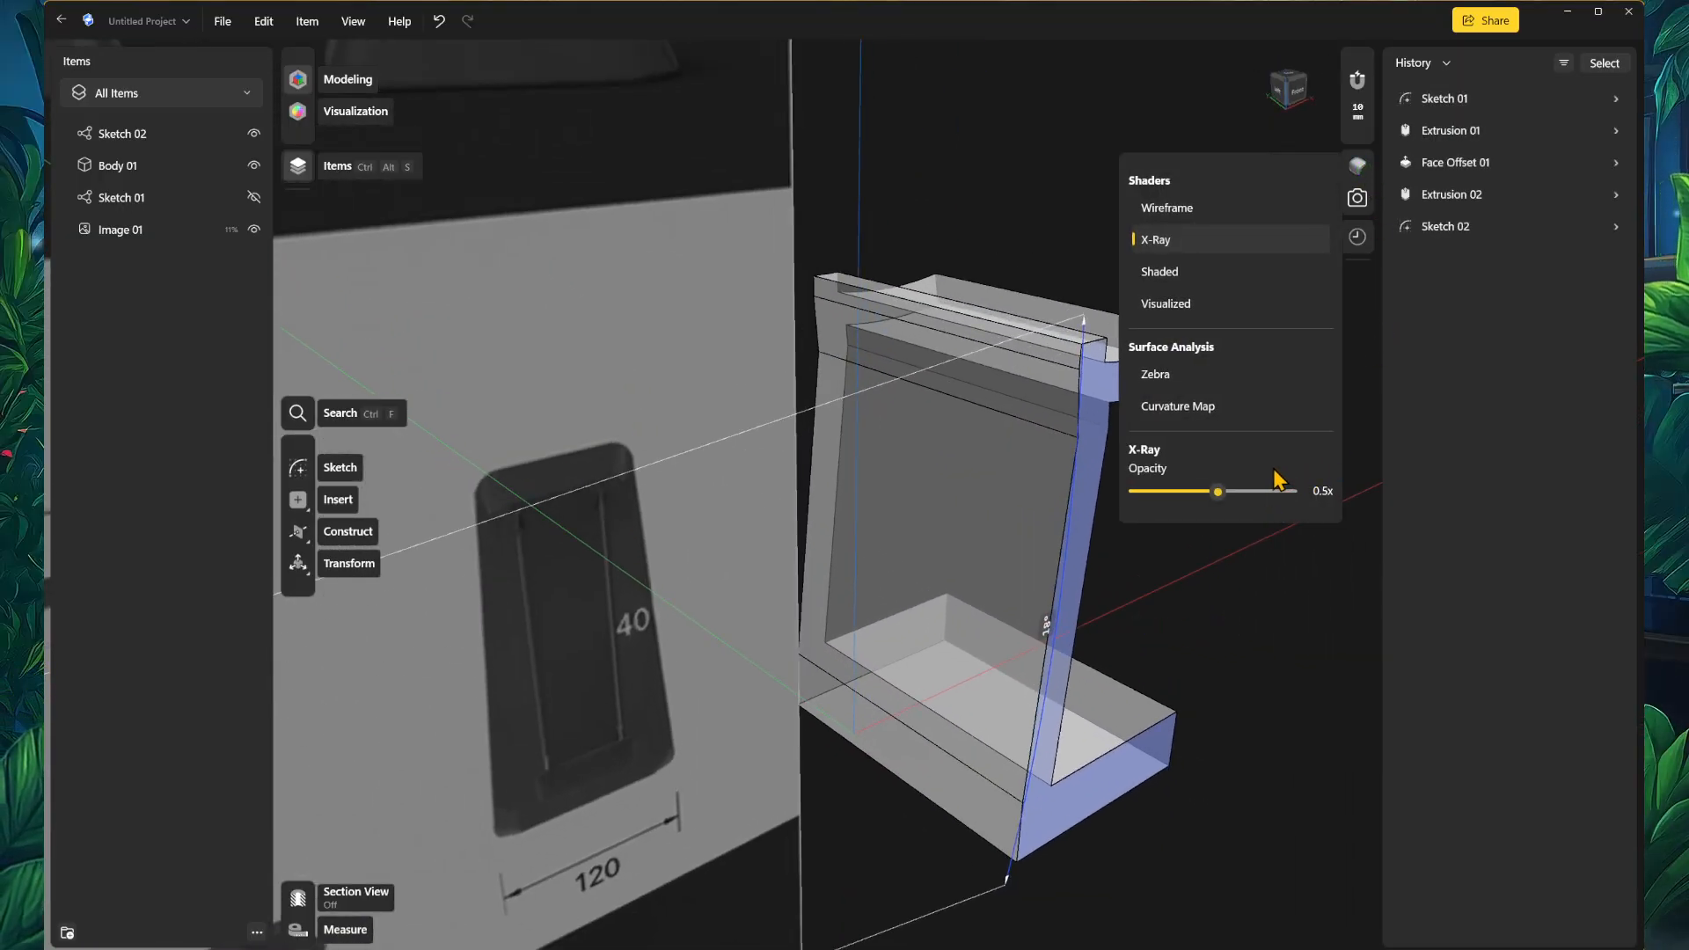
click(1159, 271)
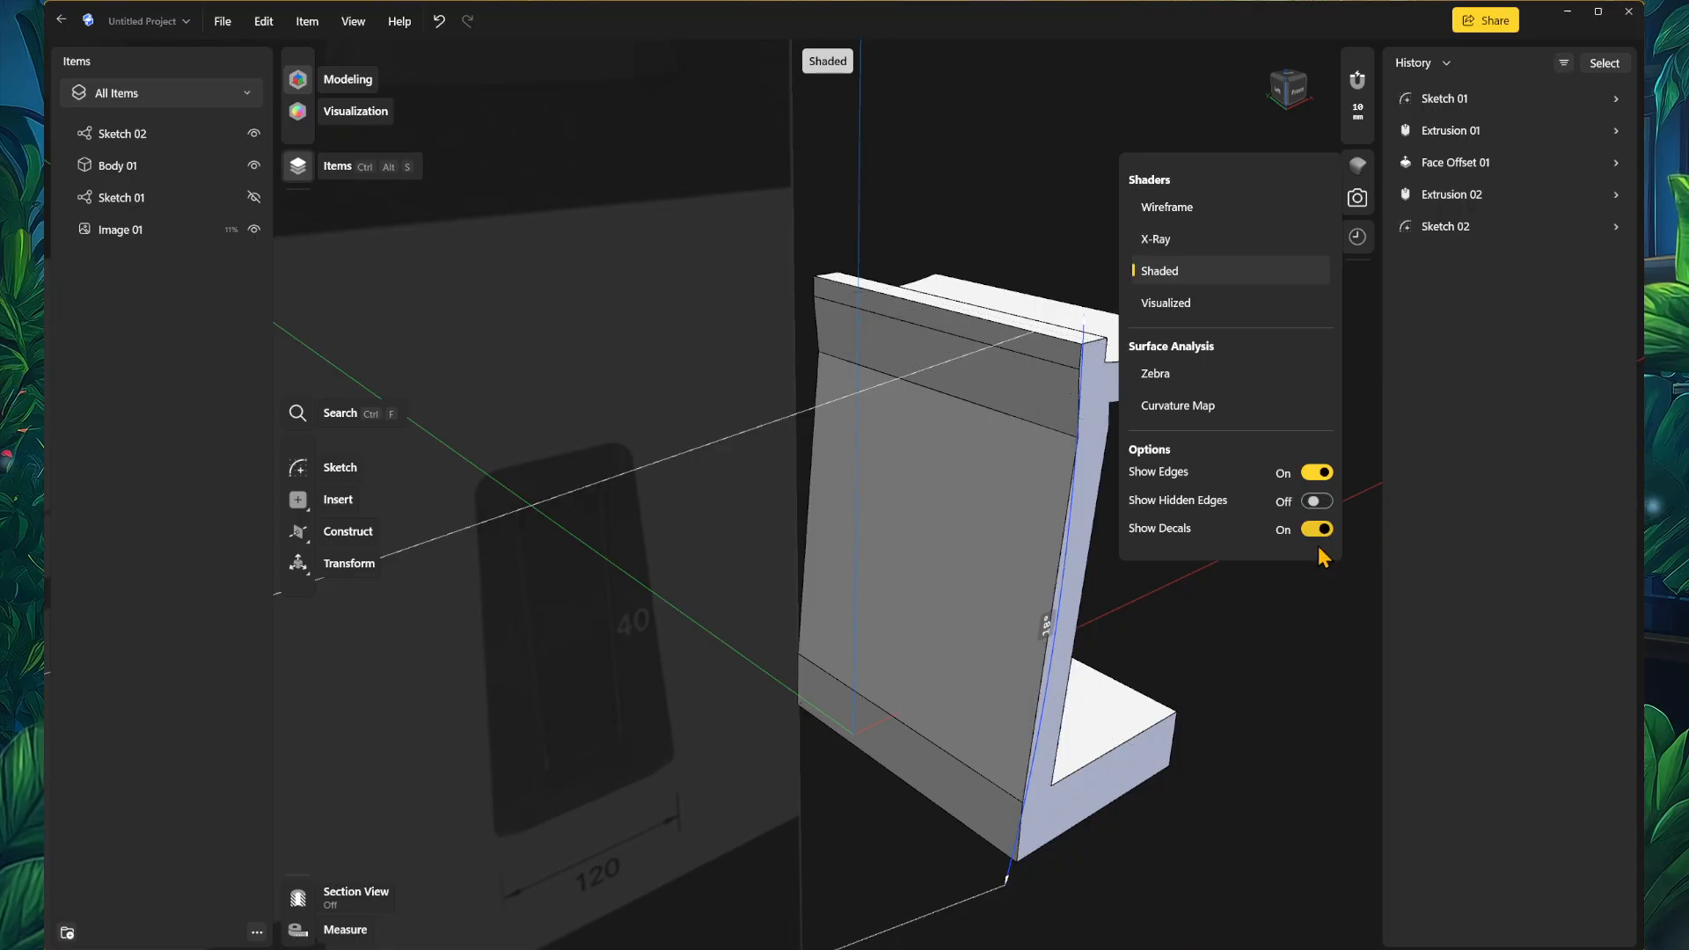
Step: Offset all four rear faces of the upright outward together to thicken it toward the back
click(954, 804)
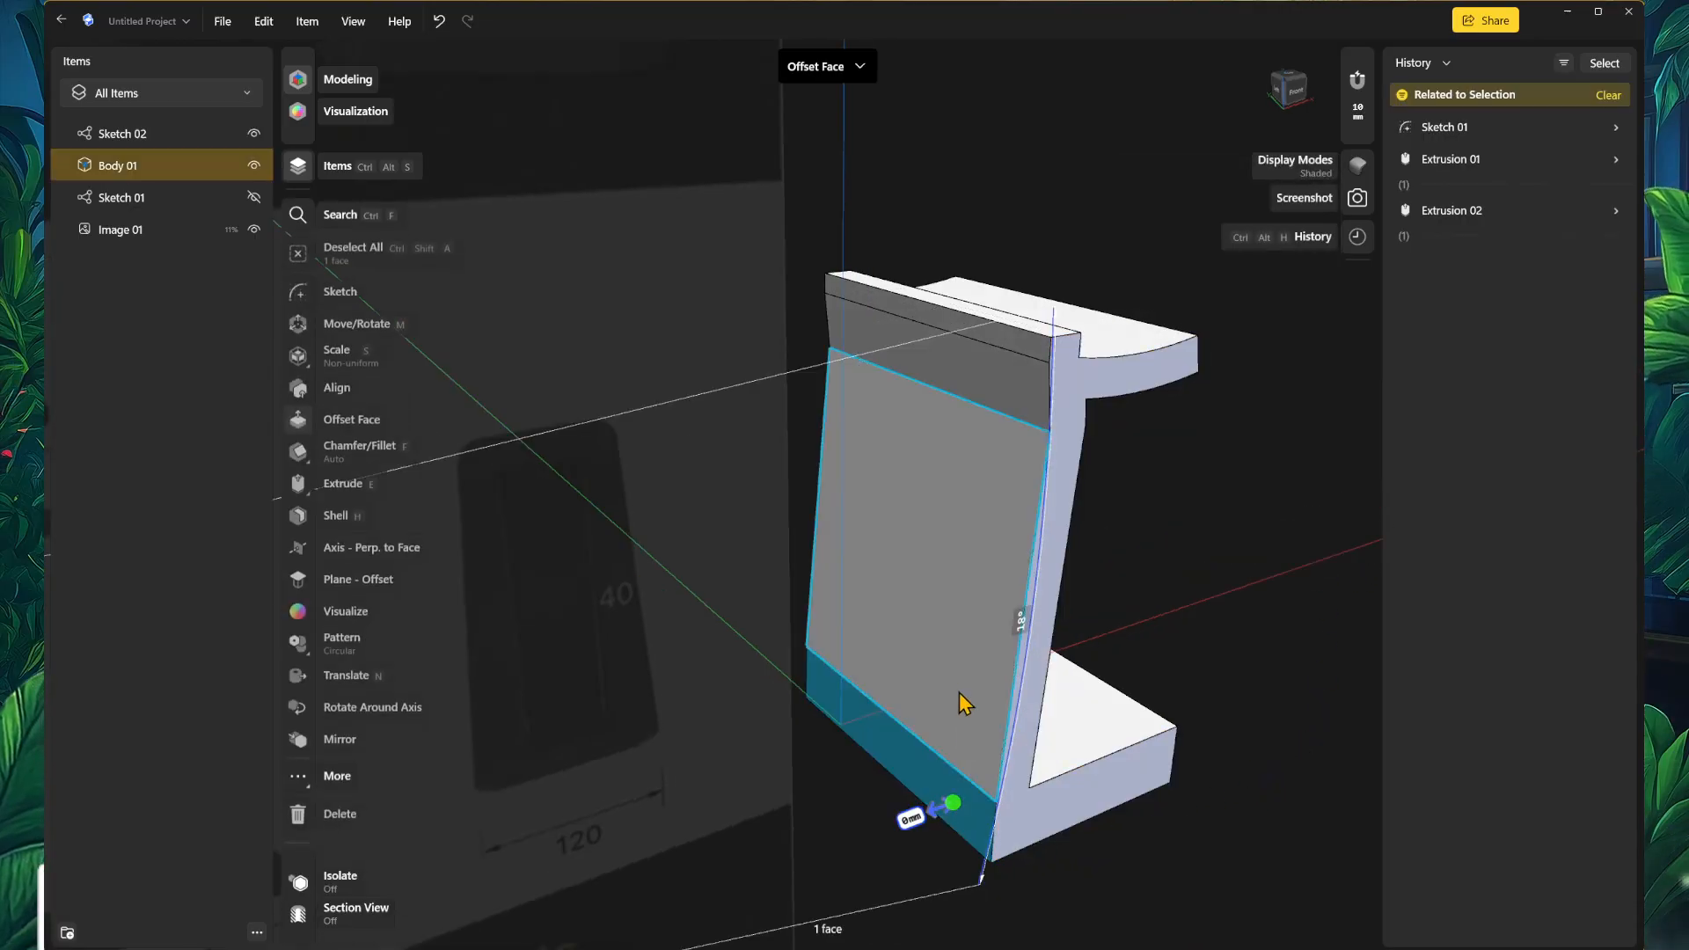
shift+click(969, 626)
shift+click(1023, 343)
shift+click(1023, 344)
right_drag(1228, 522, 1195, 514)
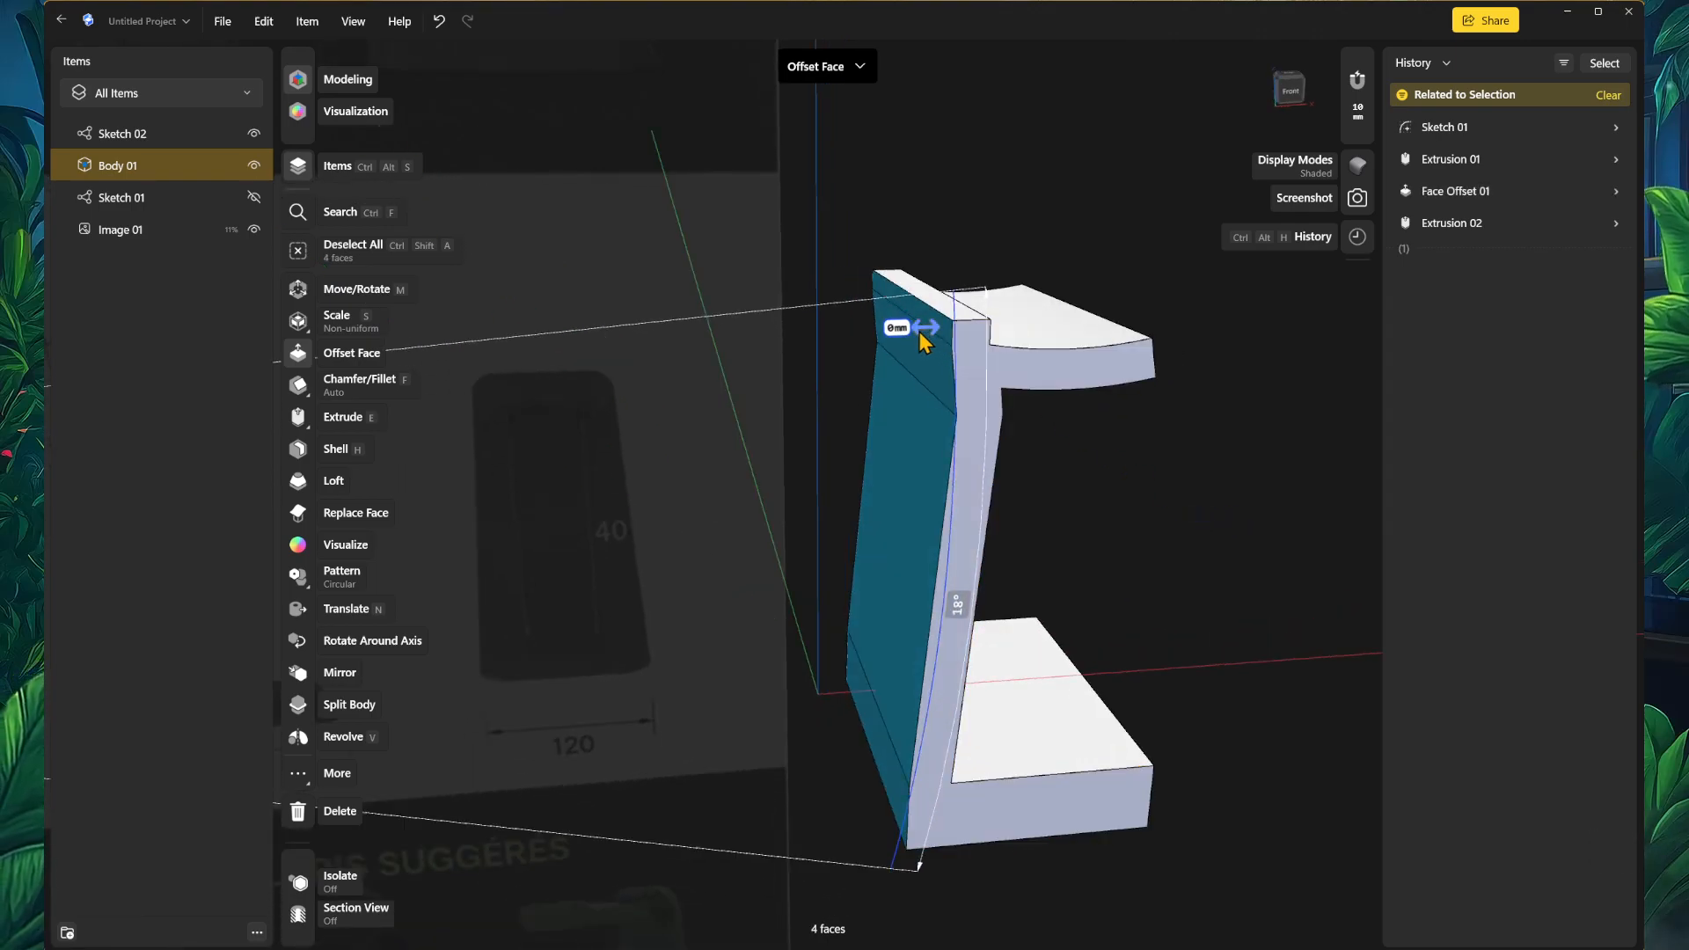
drag(918, 339, 878, 334)
click(1180, 526)
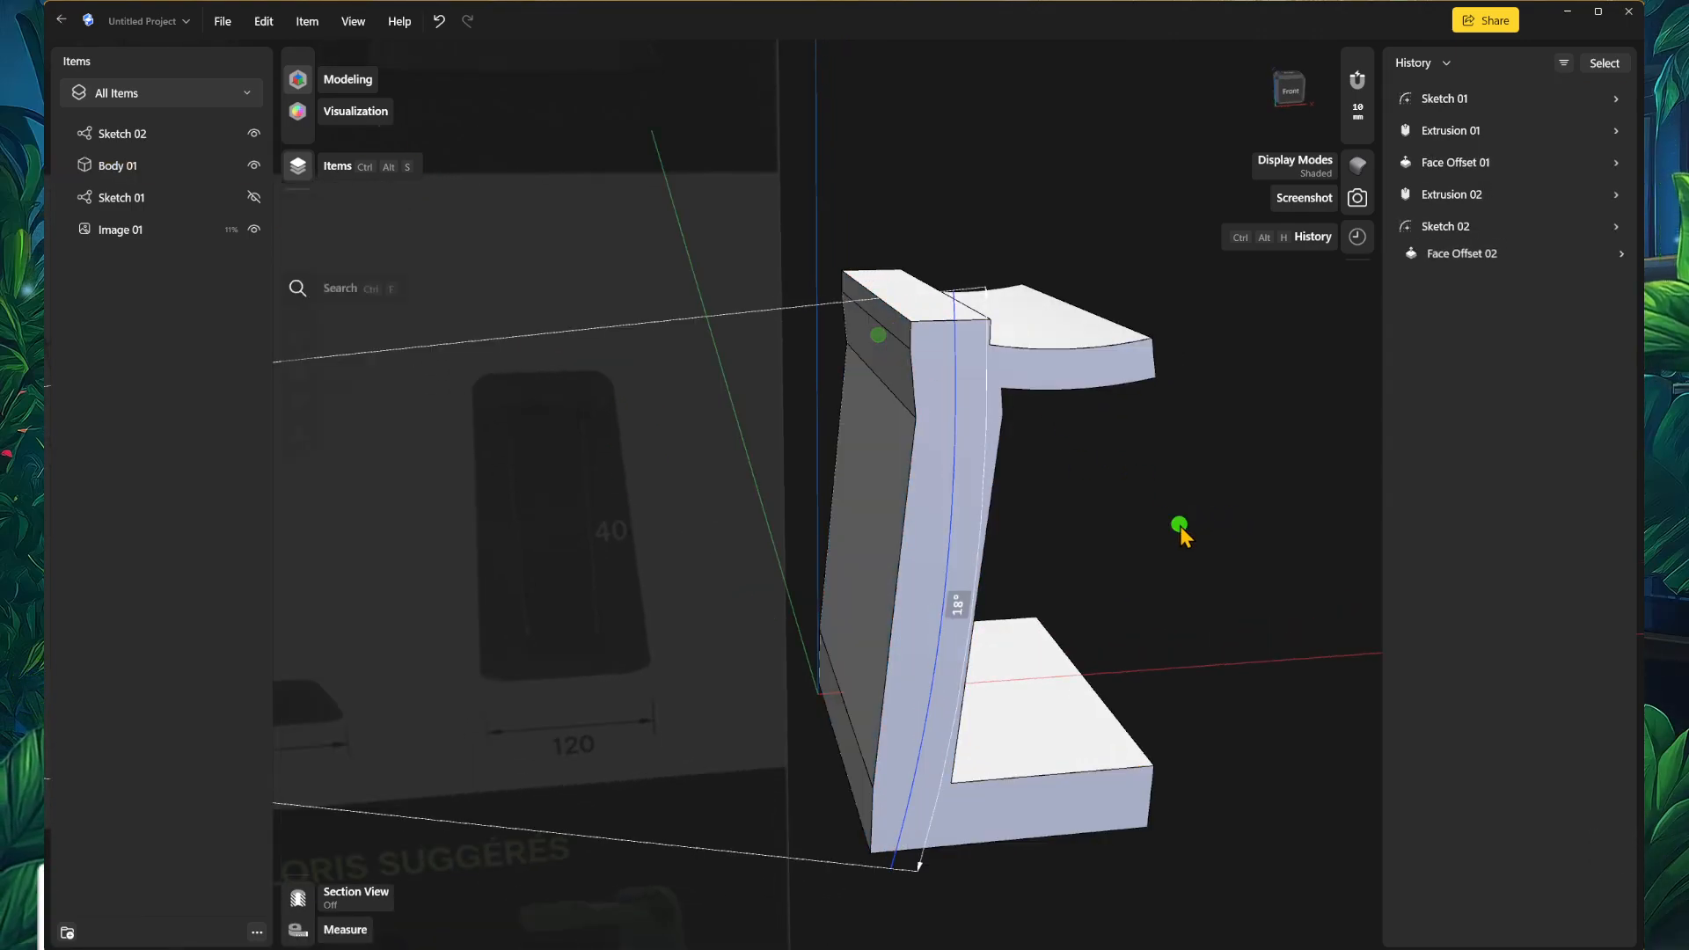
Step: Reopen the arc's sketch in front view and shift the arc's upper end rearward, giving a radius of about 1,006 mm
click(949, 569)
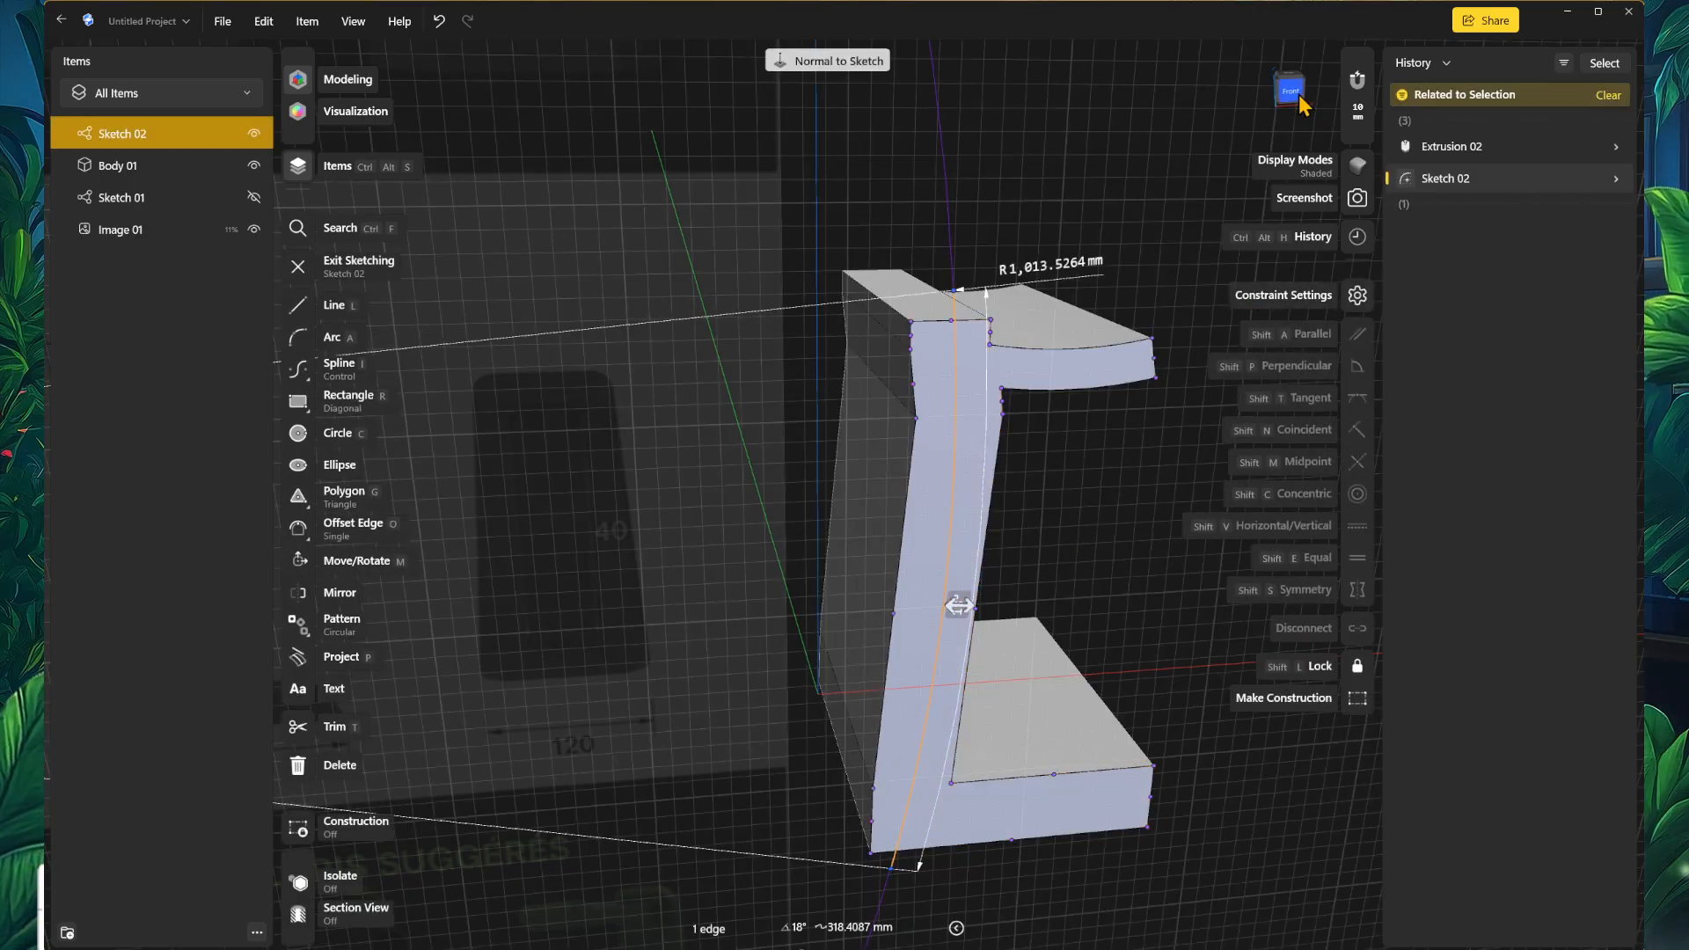
click(1300, 99)
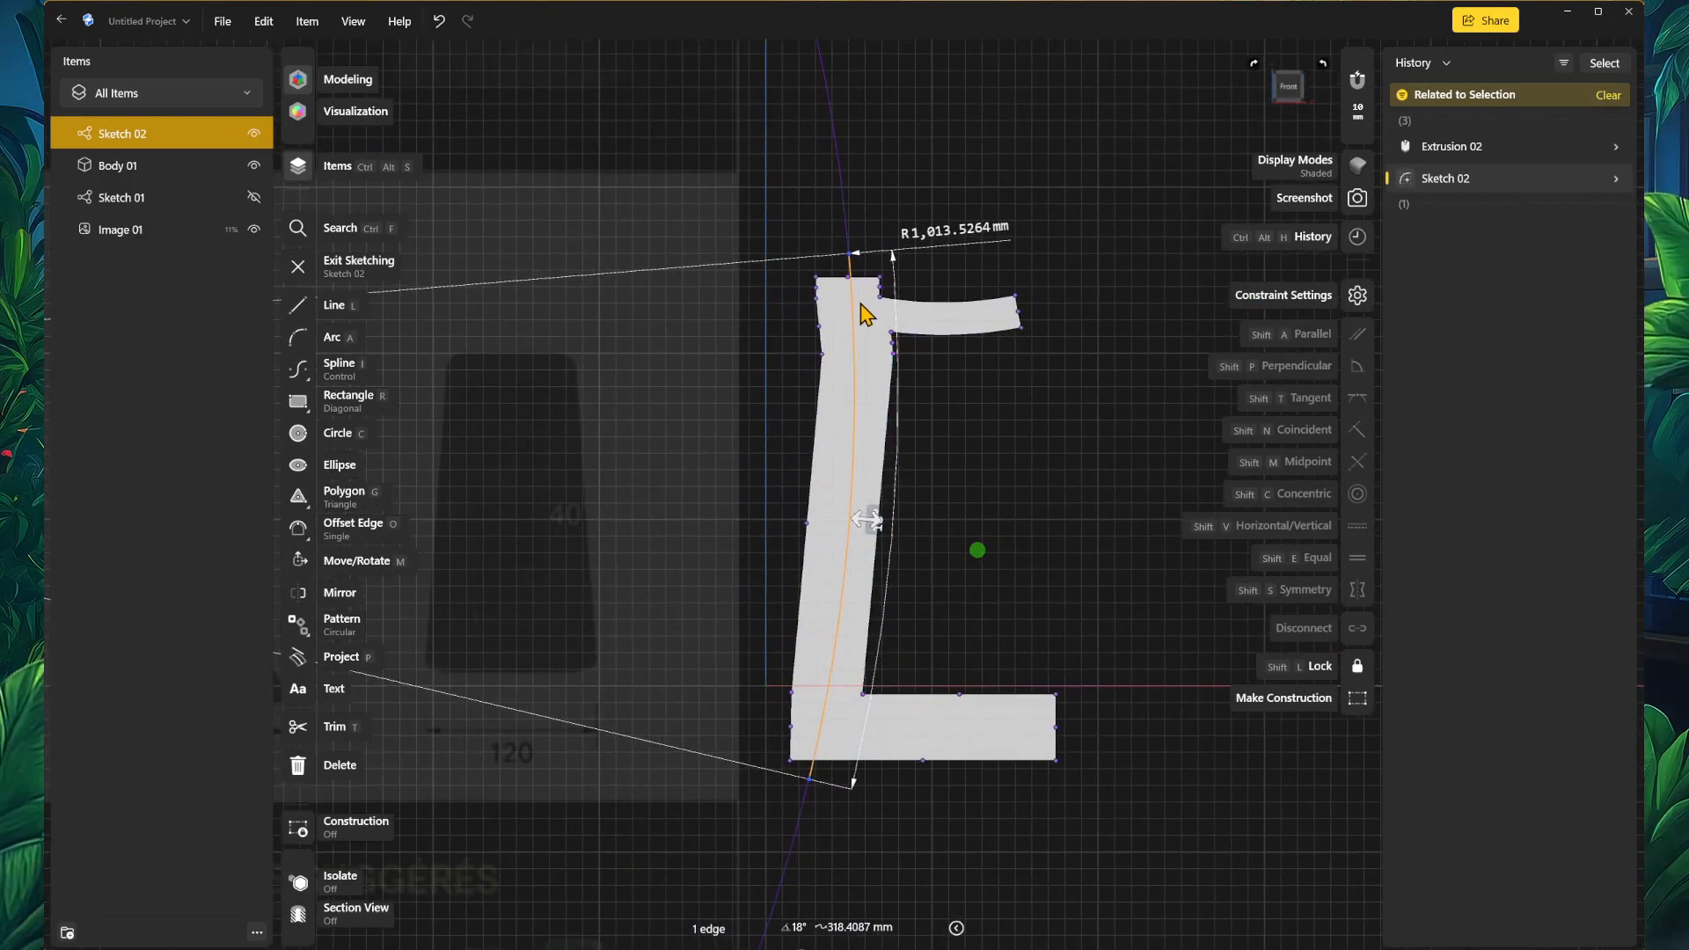
drag(843, 256, 832, 264)
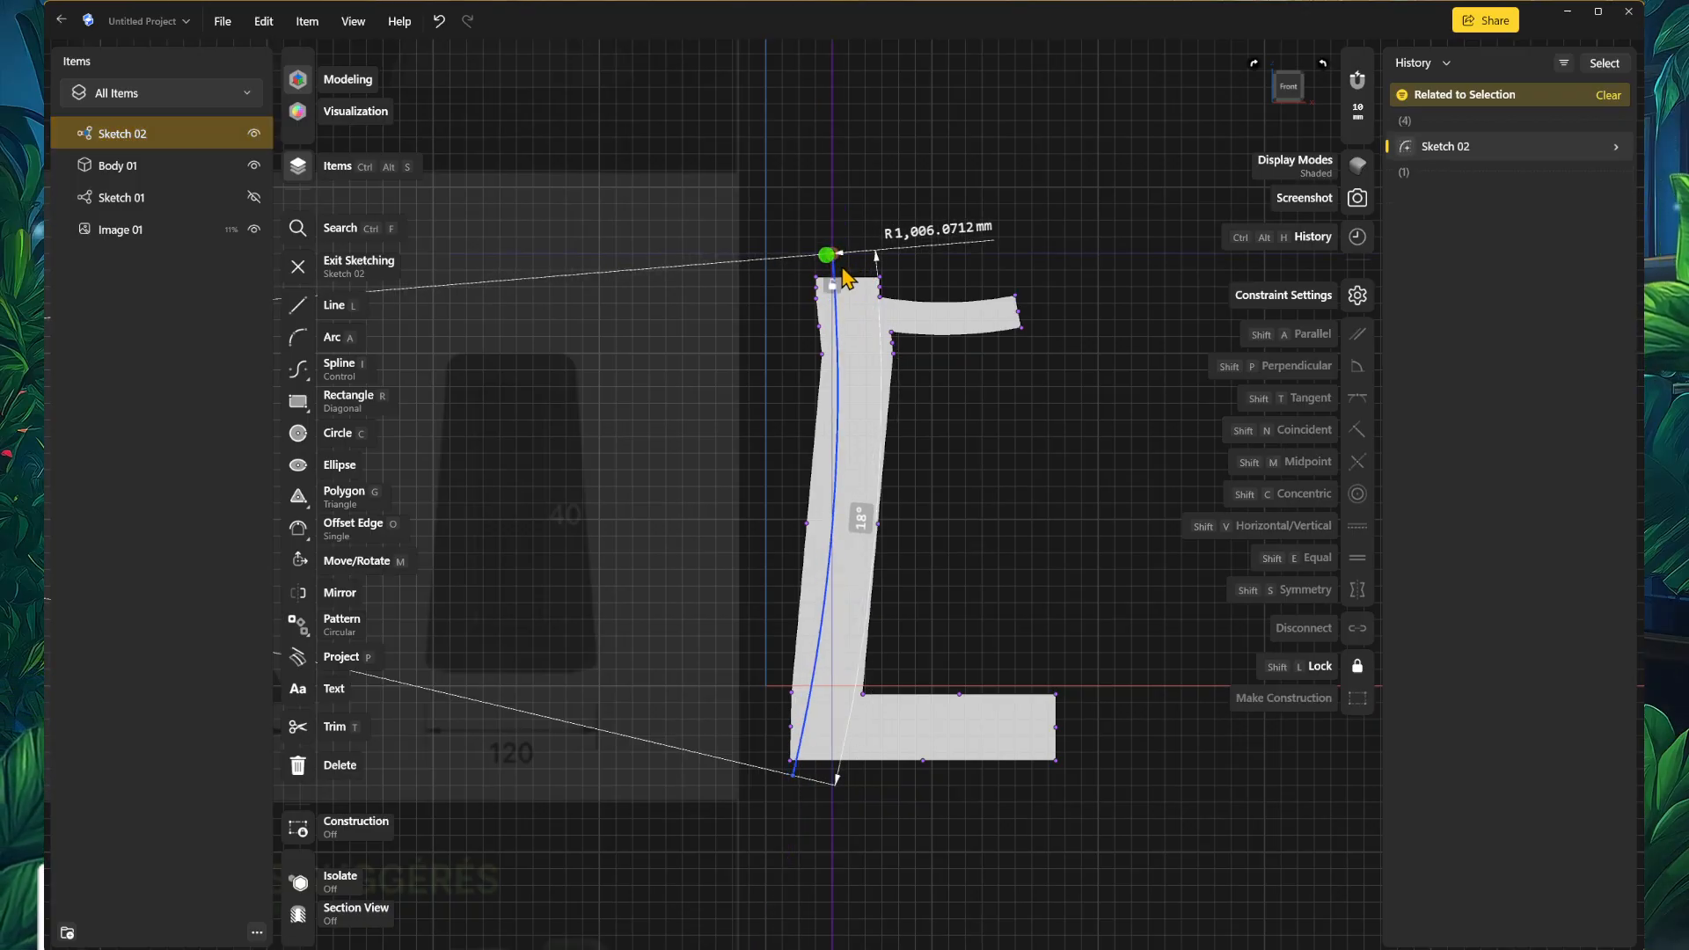
click(842, 187)
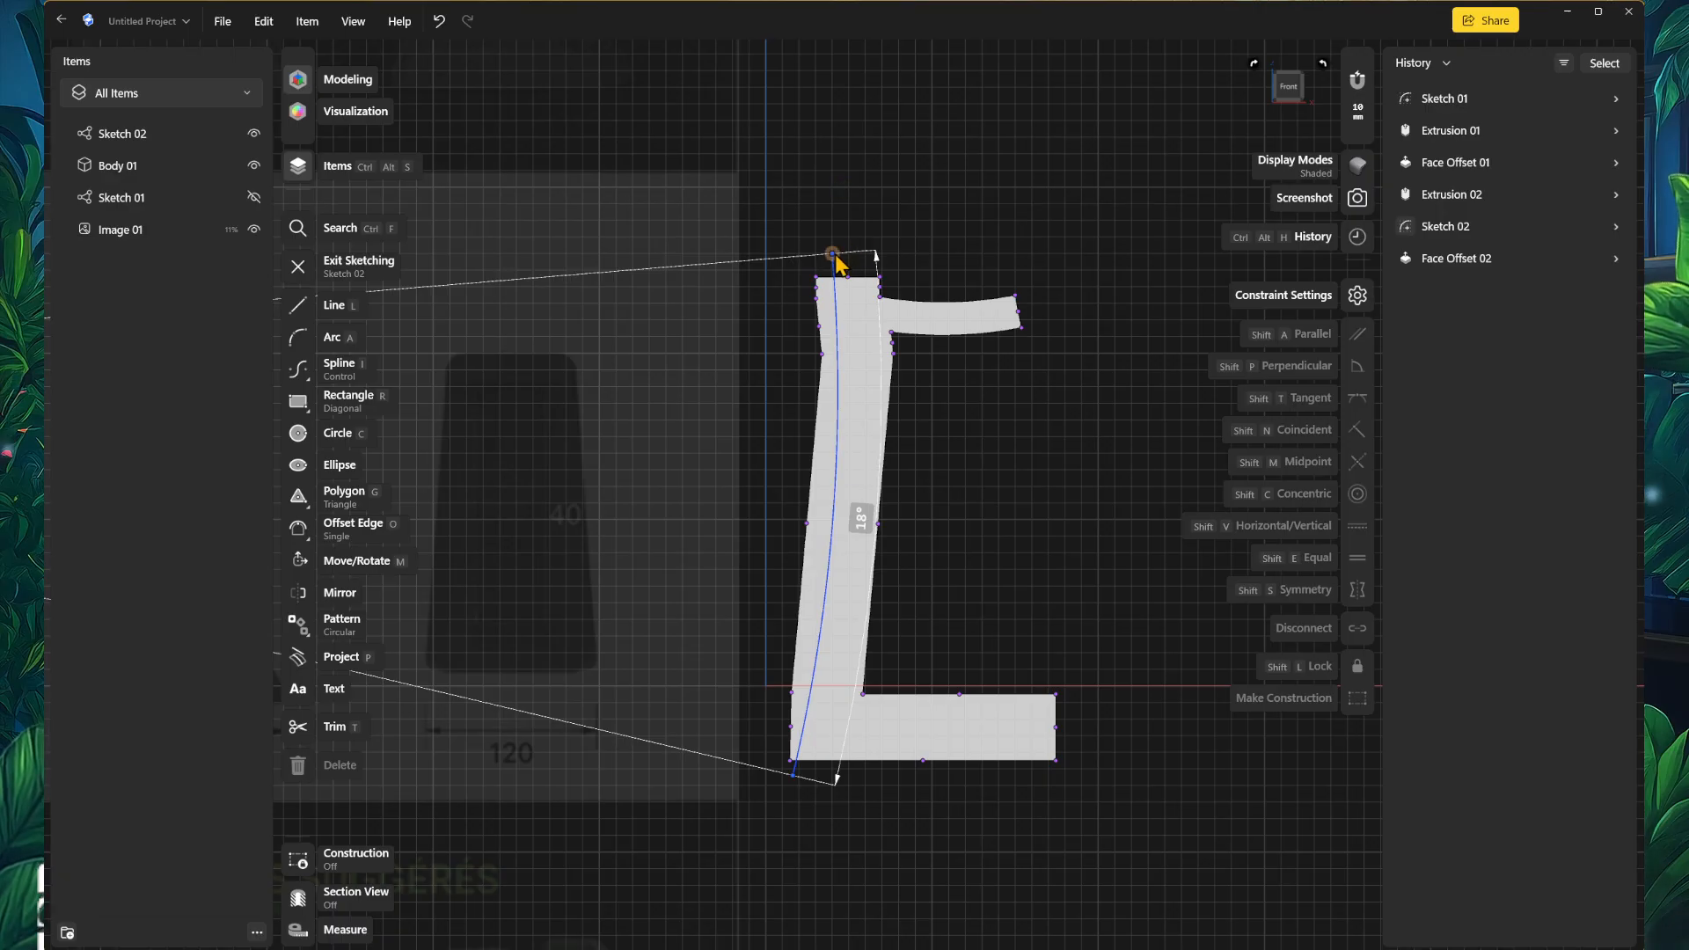
Step: Lock the arc's lower endpoint and move its upper end over the upright's rear top corner, giving a radius of about 1,004 mm
click(830, 258)
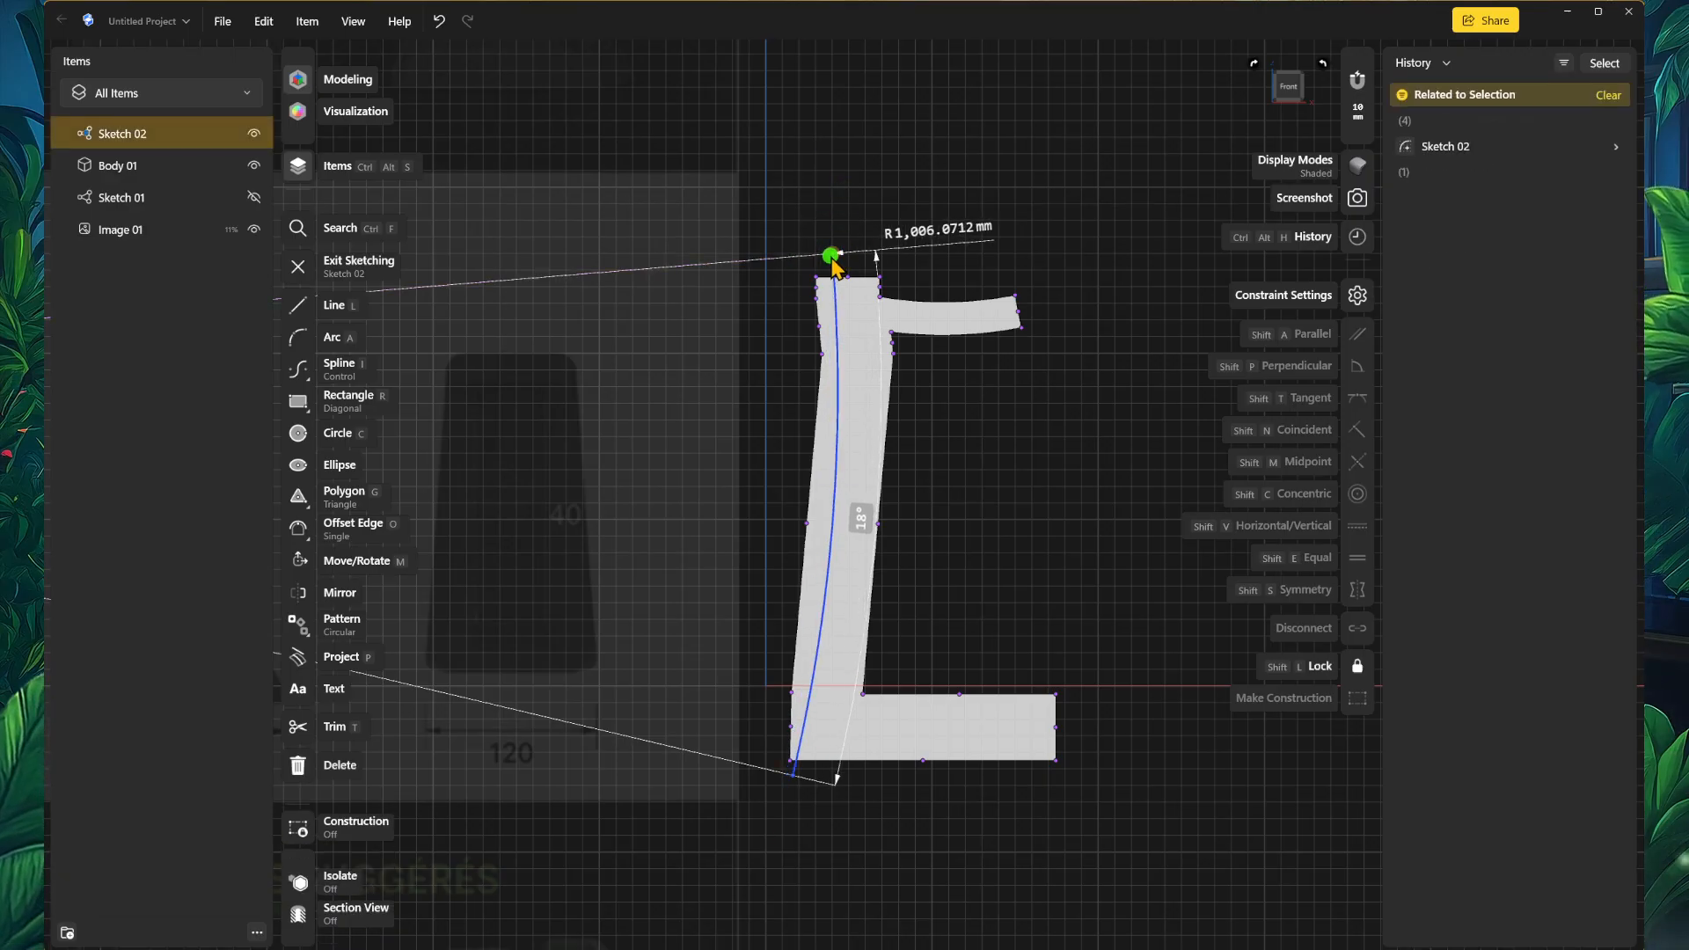
click(861, 845)
click(793, 776)
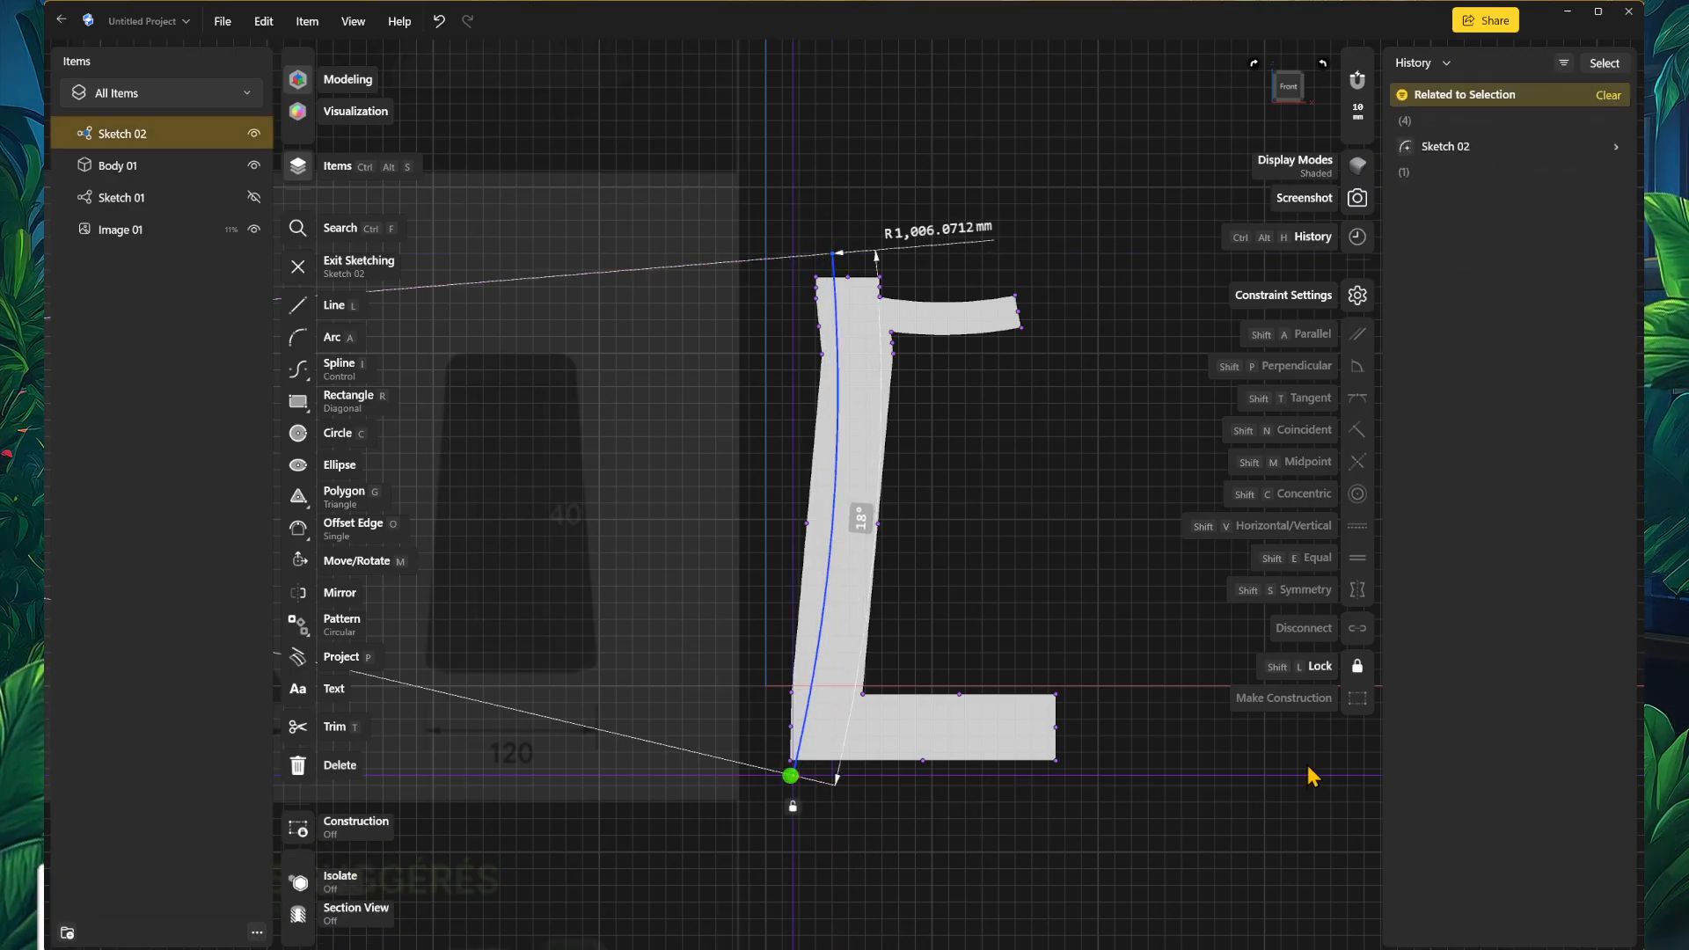
click(1320, 666)
click(895, 170)
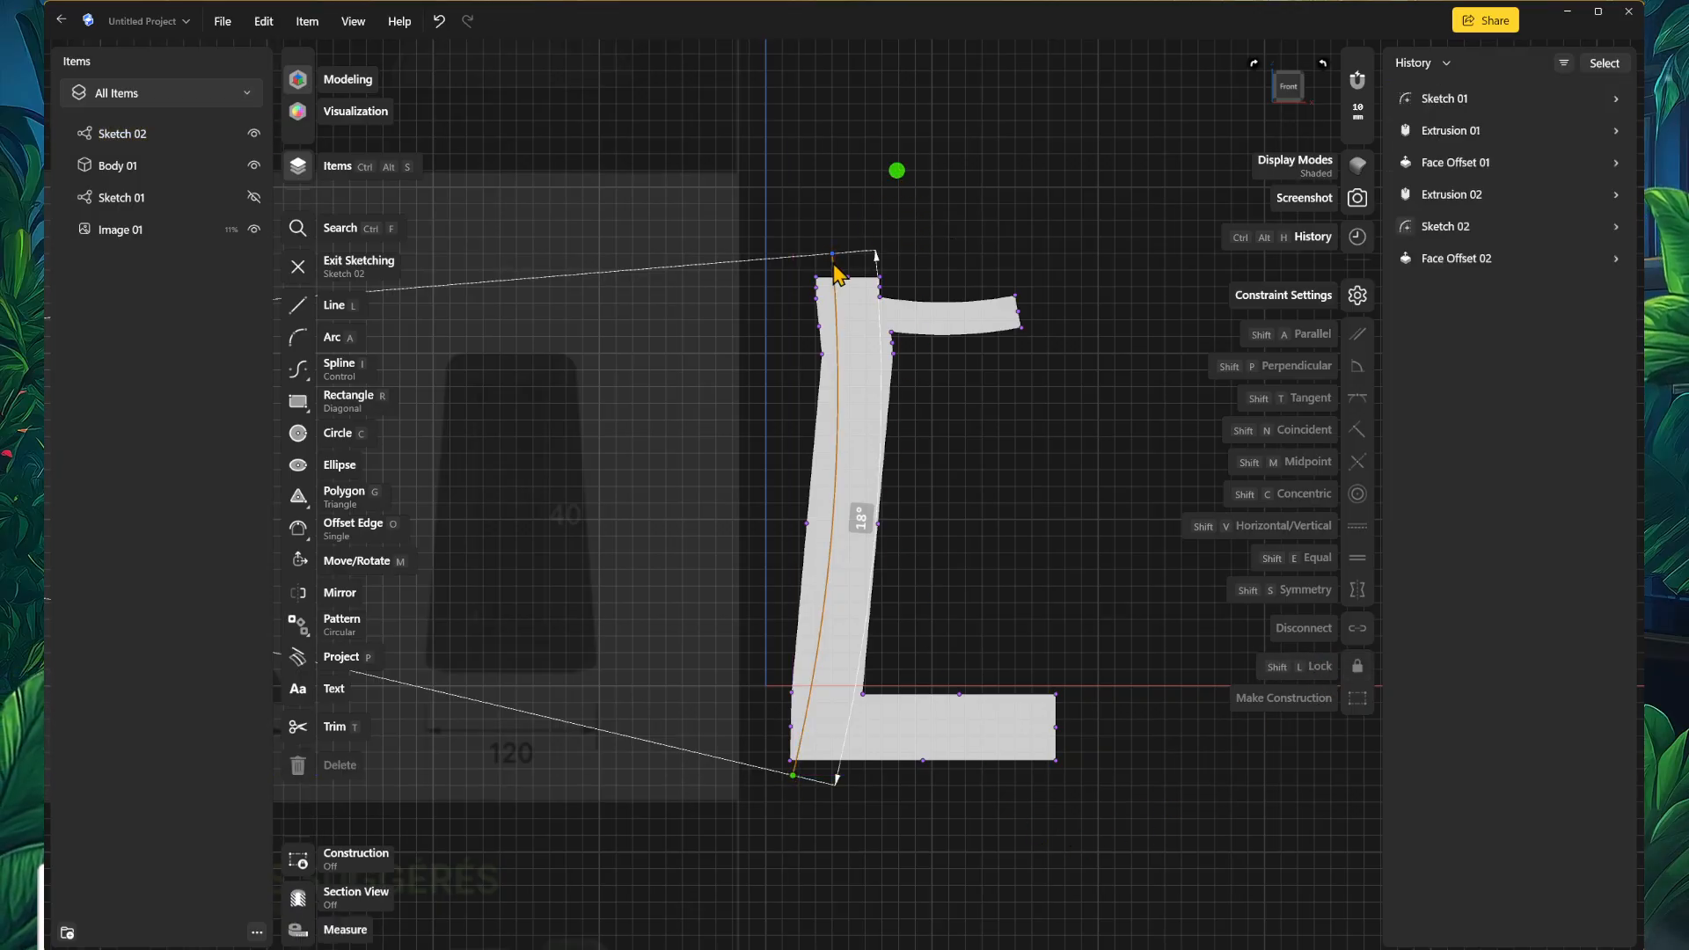
click(825, 251)
drag(826, 255, 822, 254)
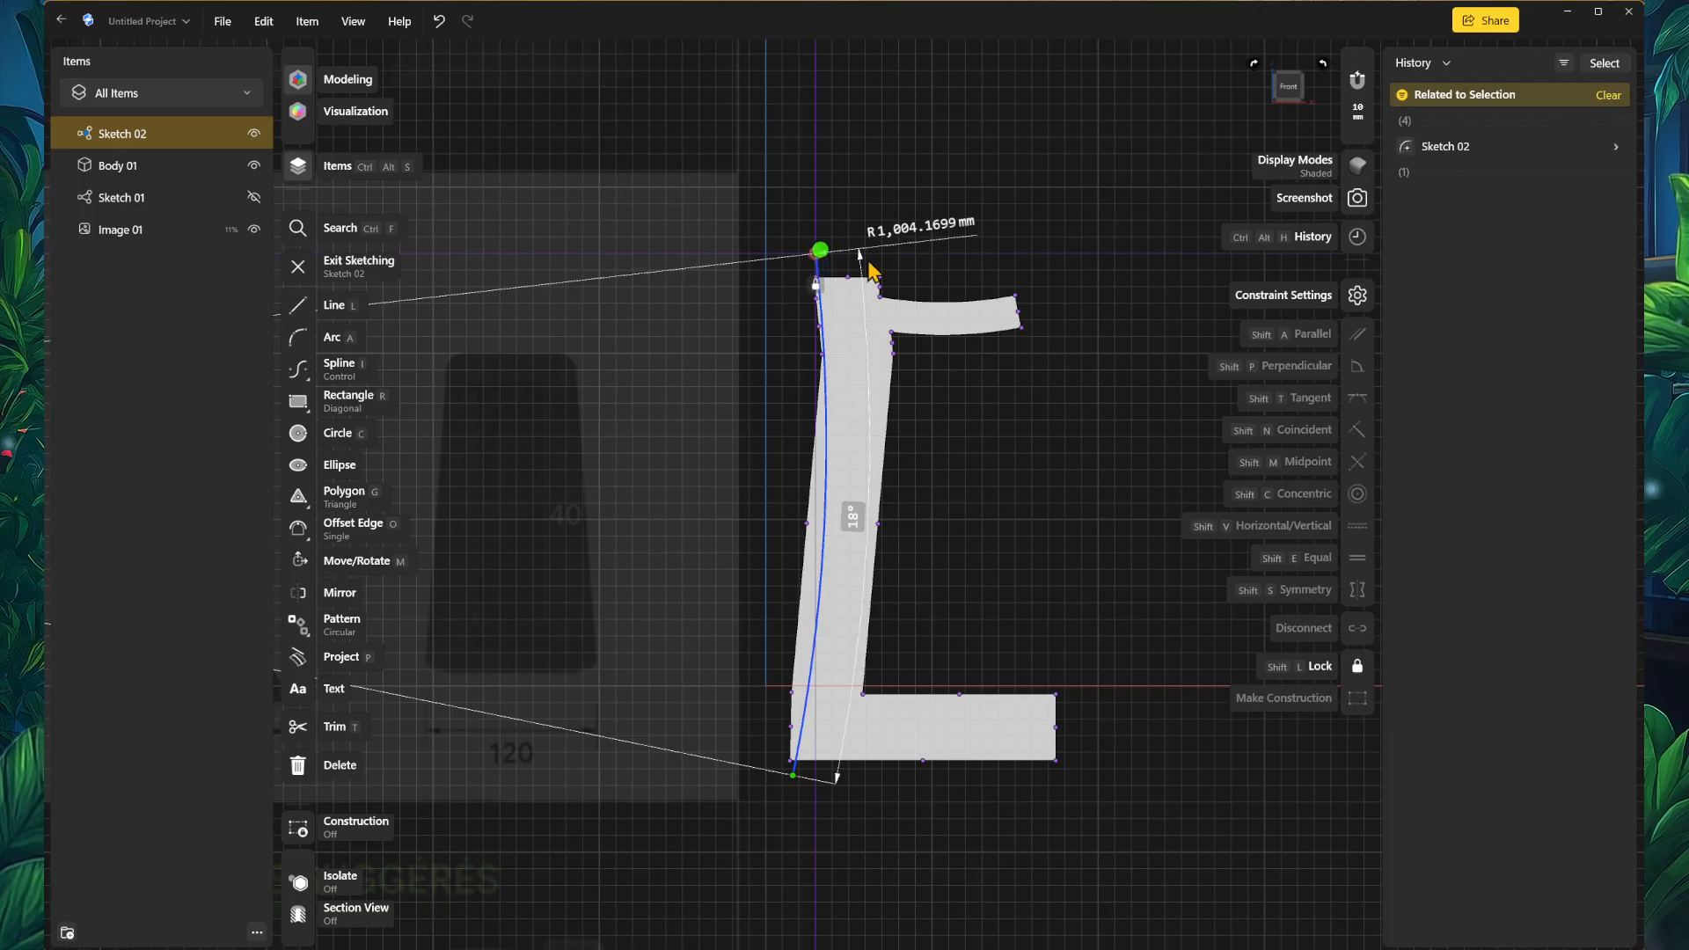
Step: Draw three connected lines behind the upright, joining the arc's upper and lower ends into a closed profile, the last about 30 mm long
scroll(933, 884, up, 2)
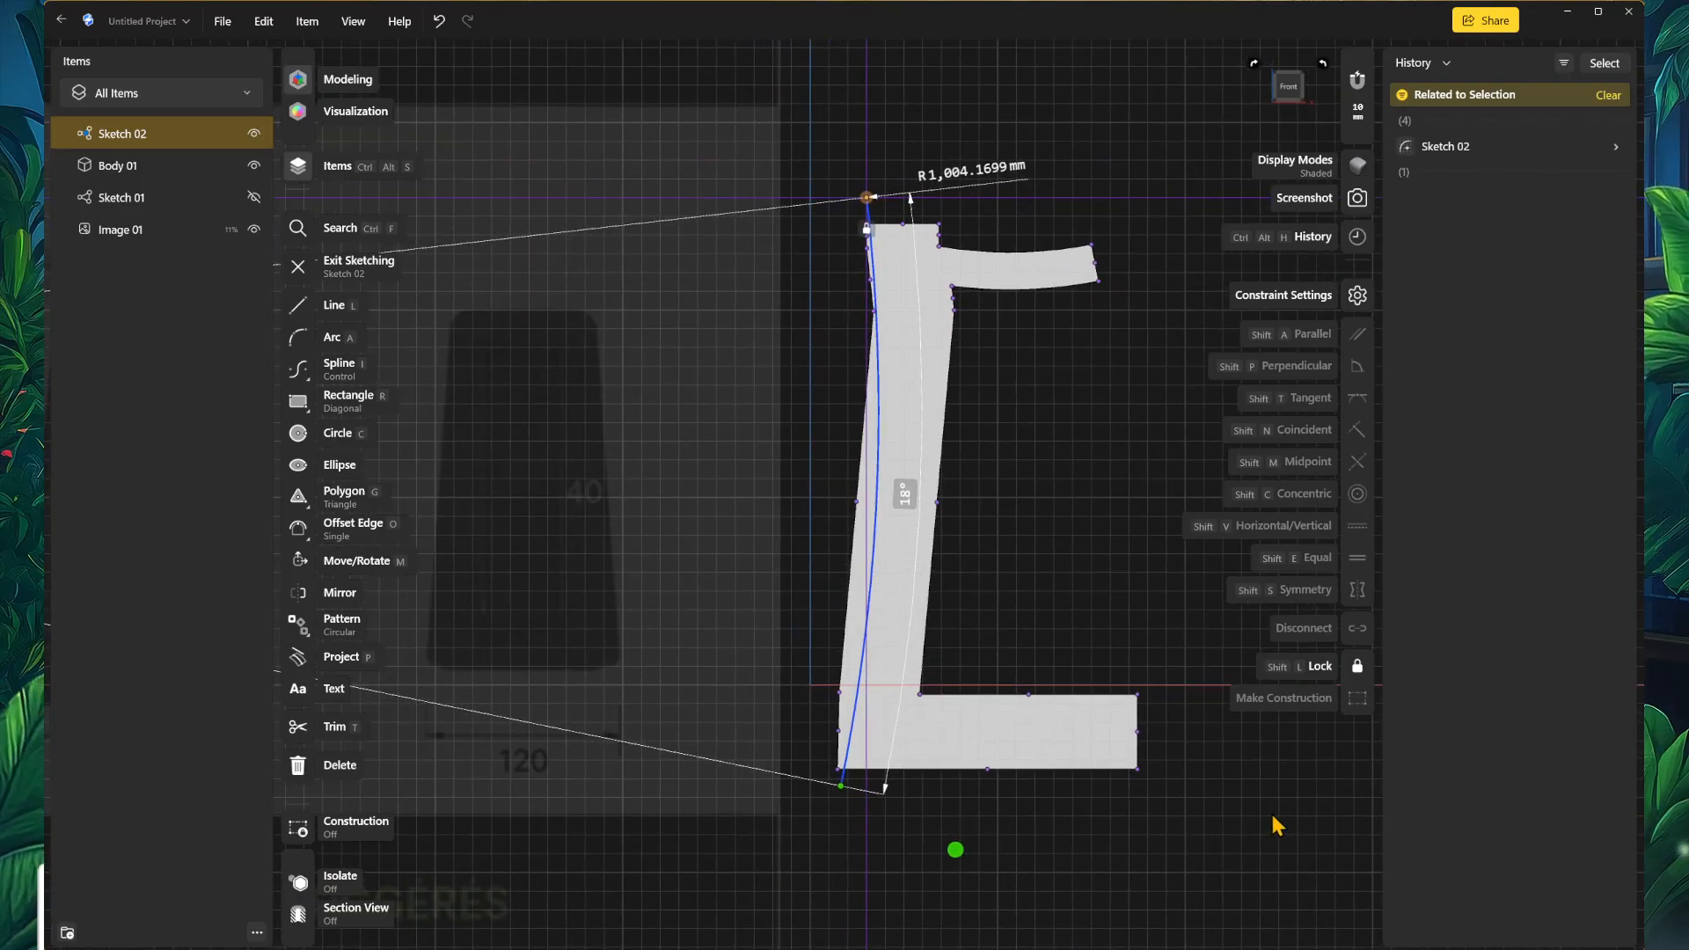
click(1193, 804)
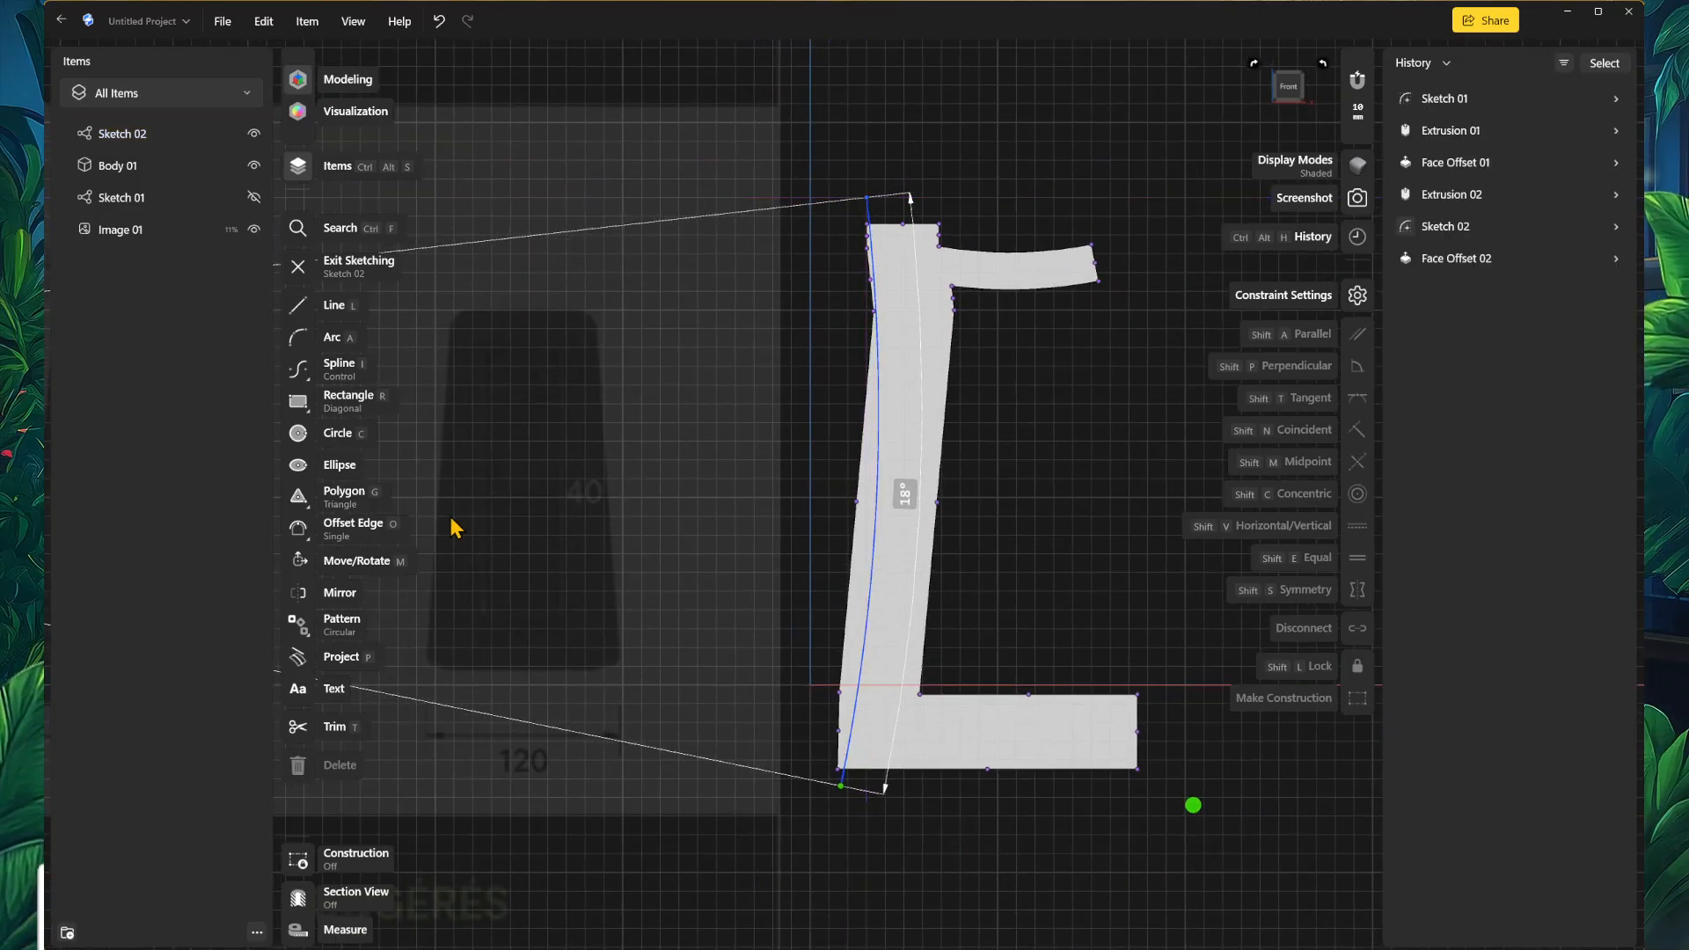
click(293, 308)
click(868, 200)
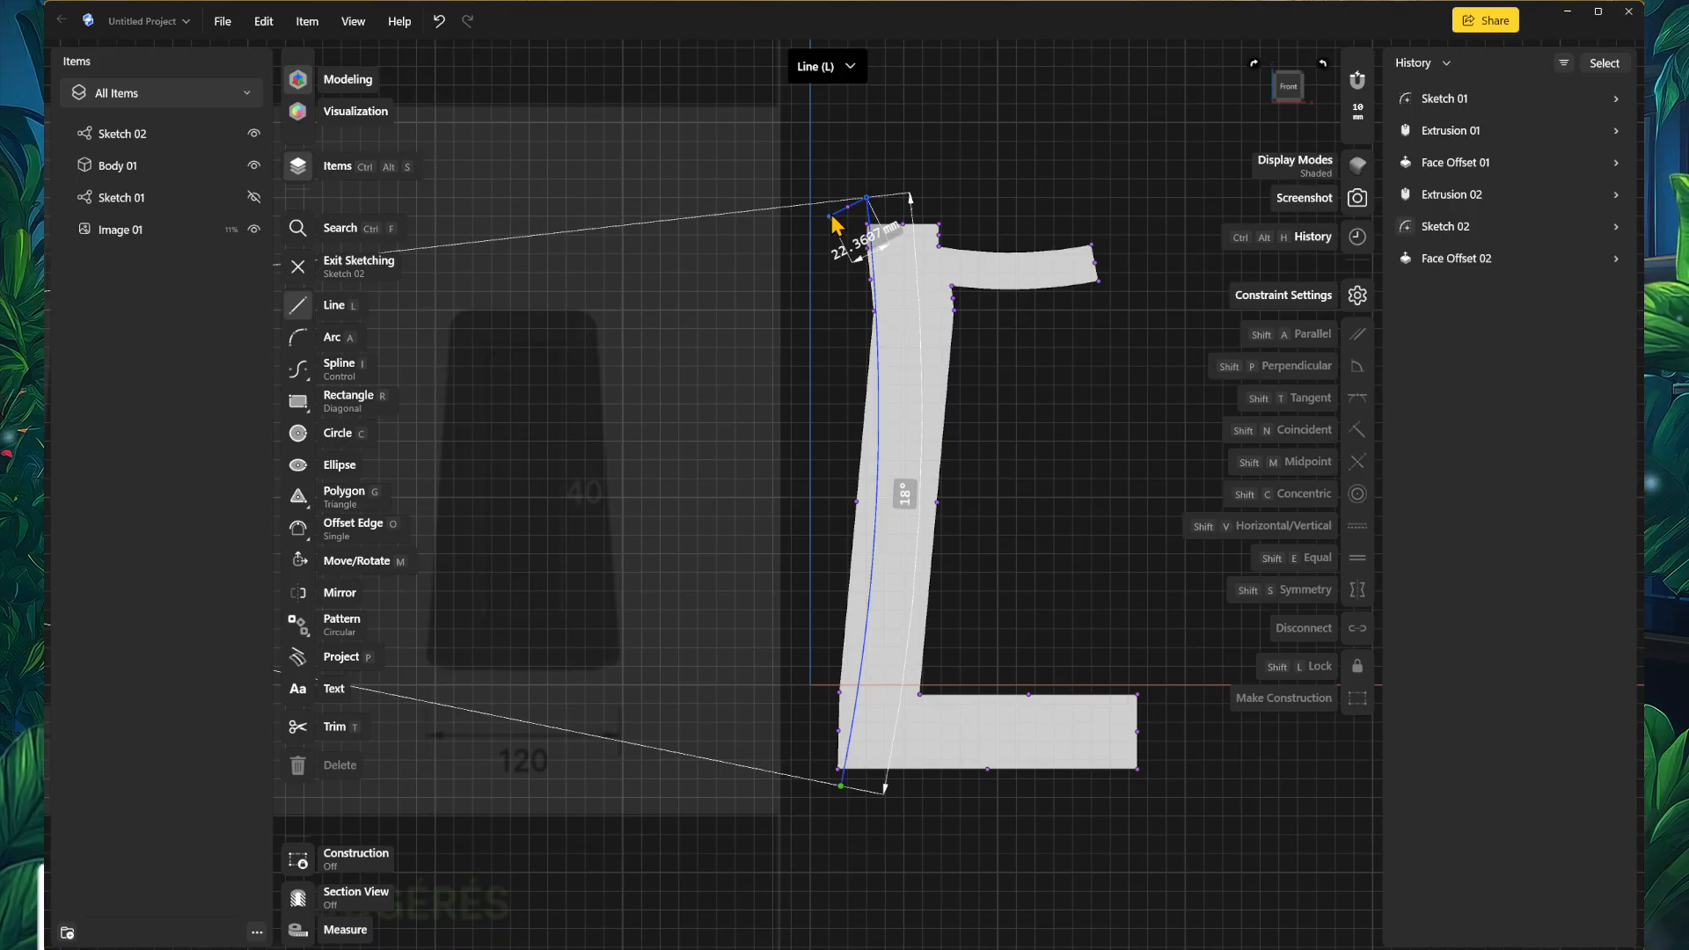
click(831, 217)
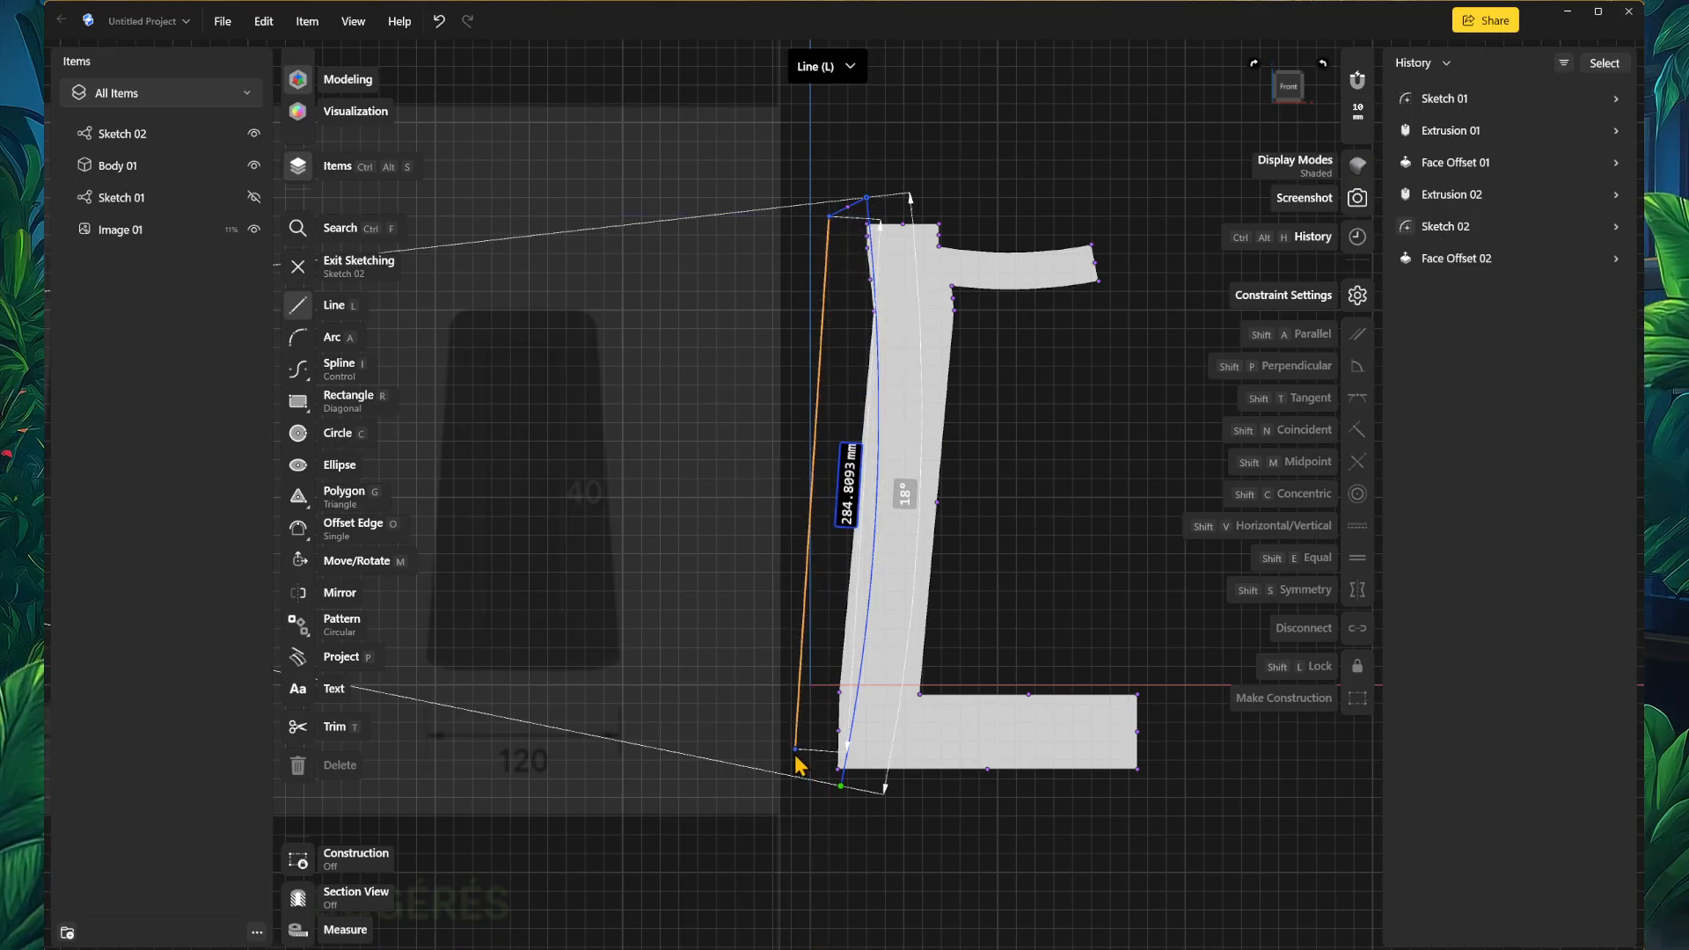
click(792, 760)
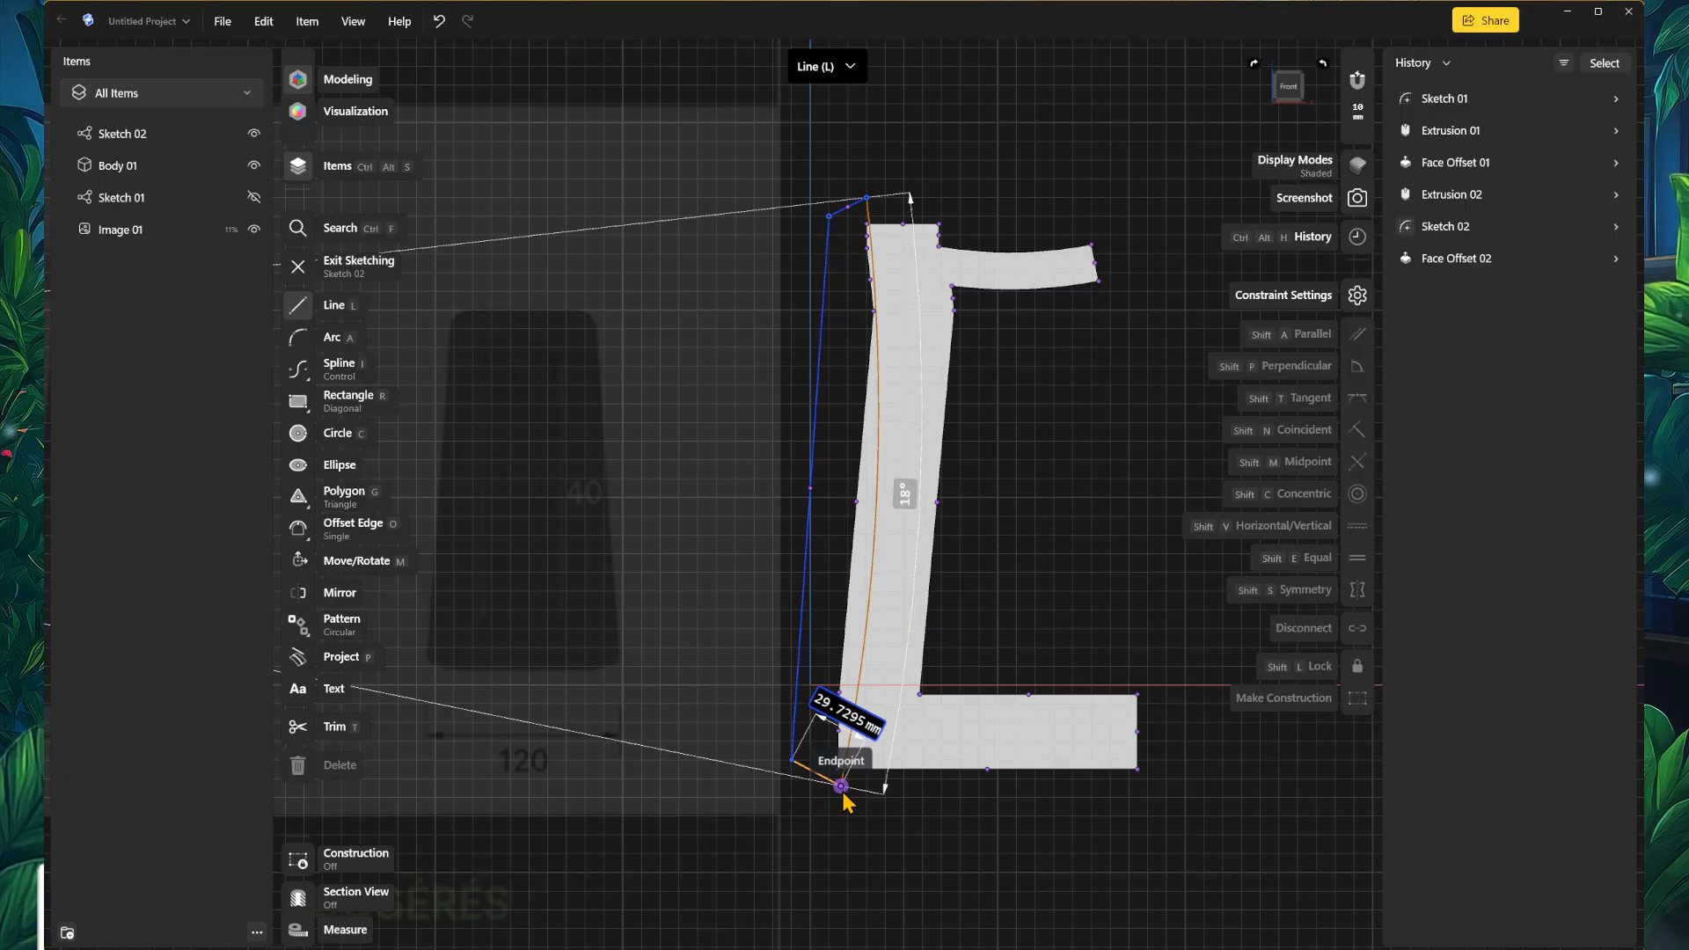
click(842, 788)
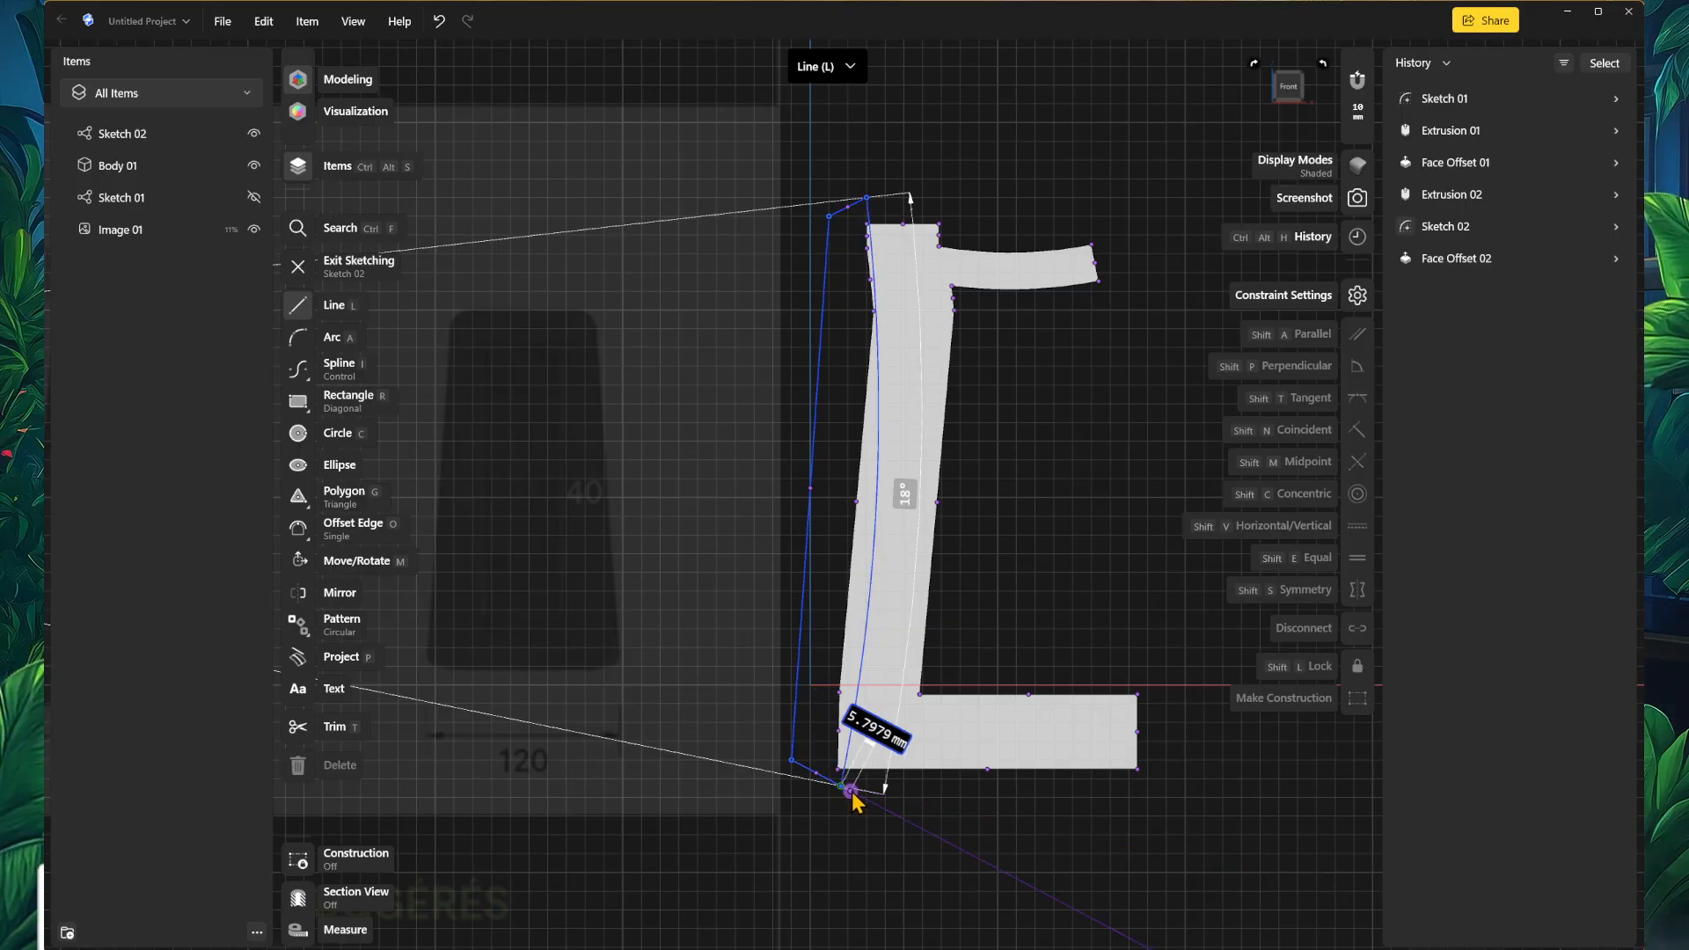
key(Escape)
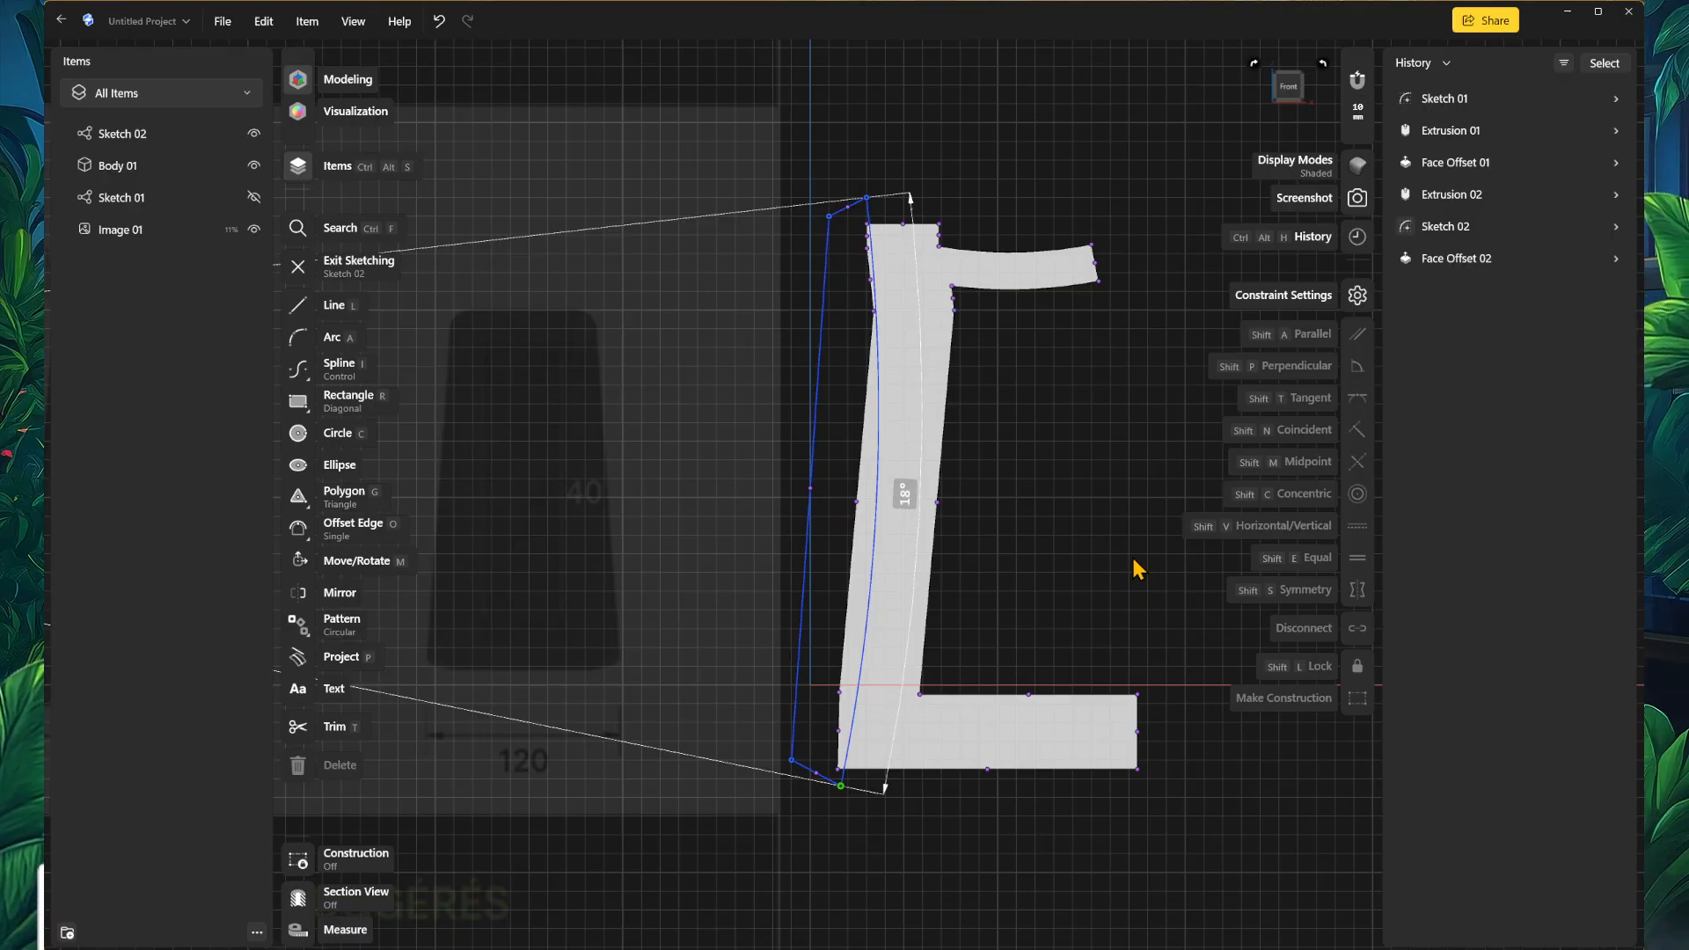
Step: Extrude both closed regions behind the arc across the stand's full width to cut the upright's rear into a concave curve
mouse_move(1091, 563)
middle_down()
mouse_move(1026, 556)
mouse_move(1046, 549)
middle_up()
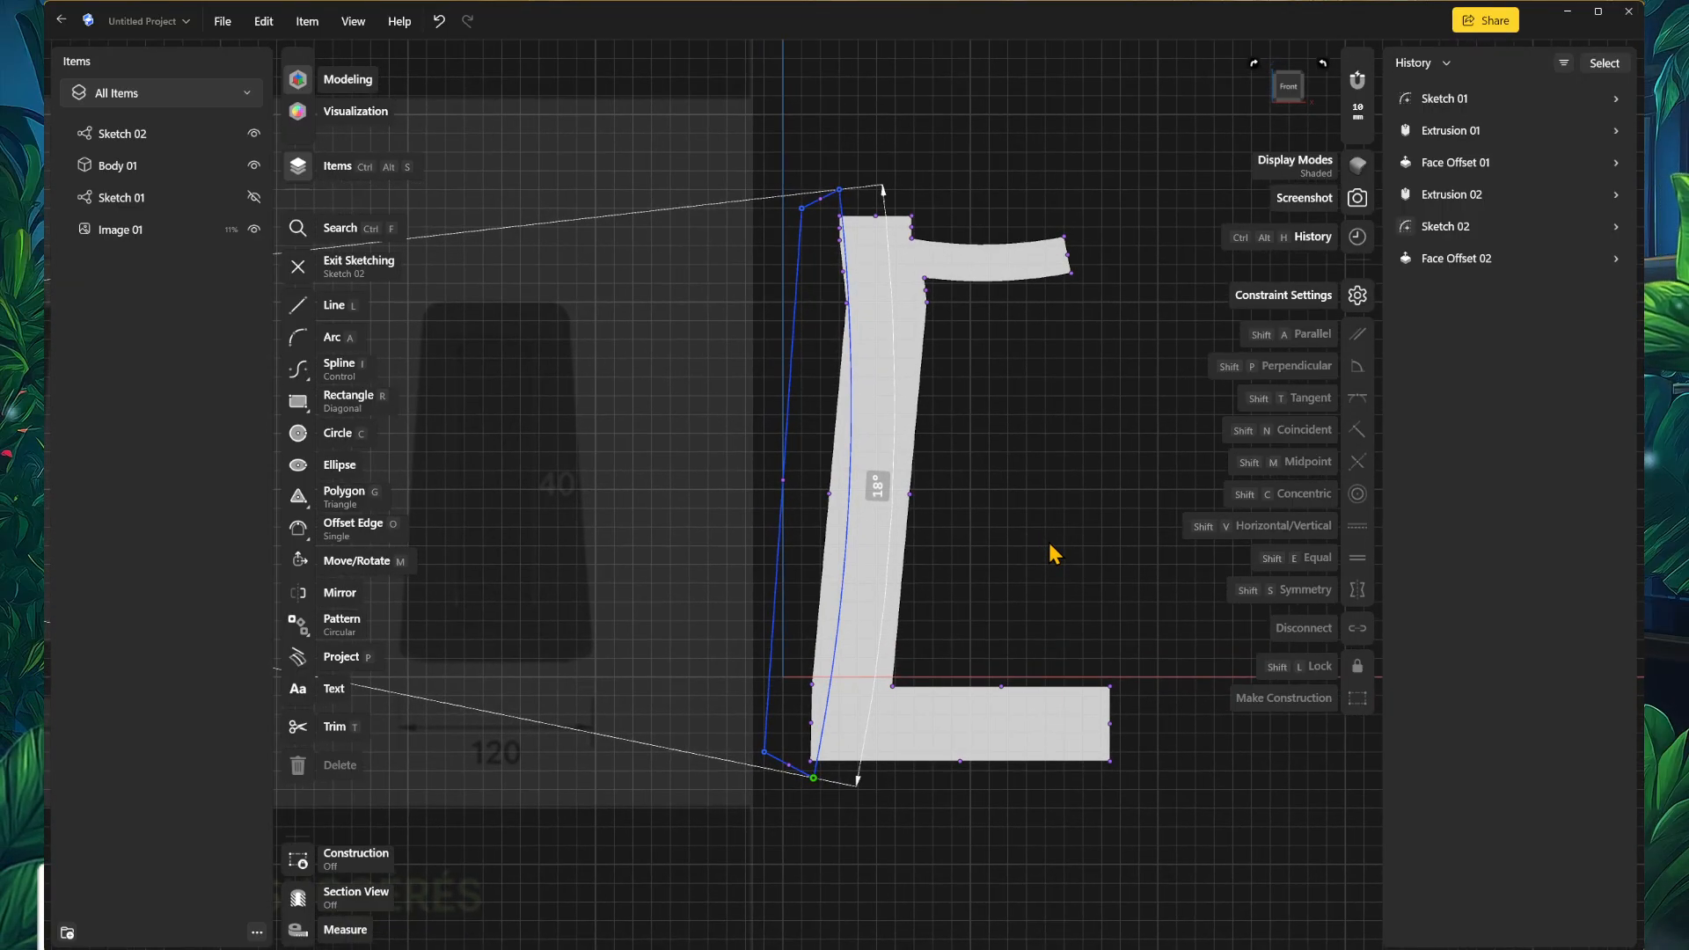
right_drag(1086, 540, 1022, 586)
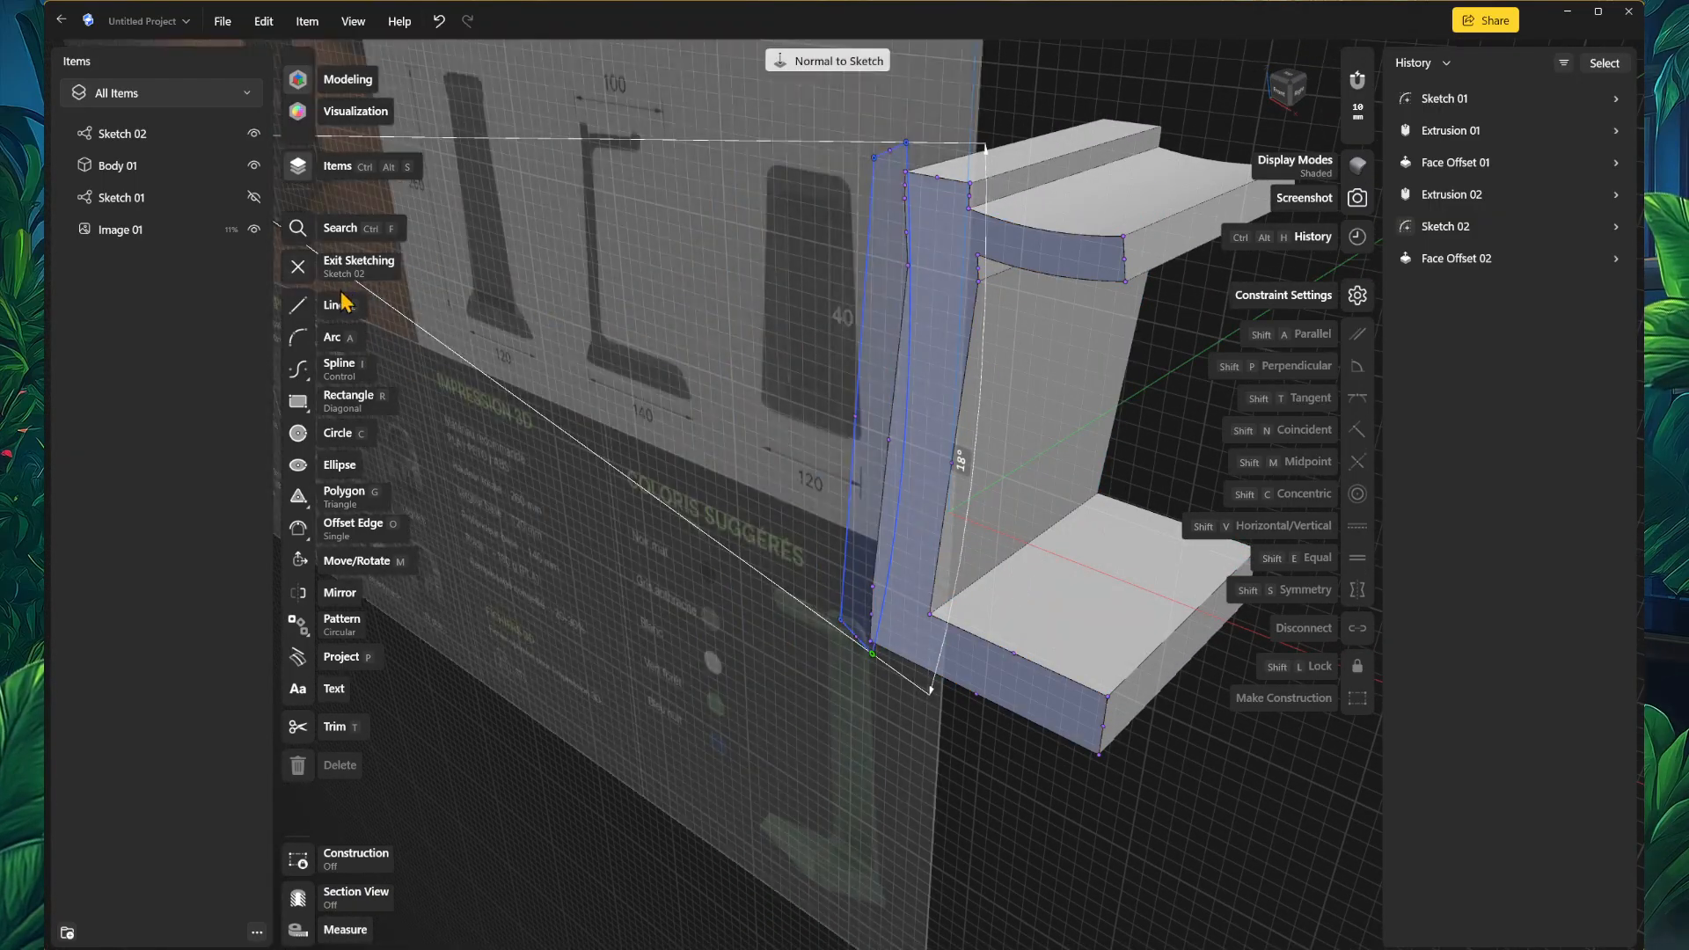
mouse_move(843, 499)
right_down()
mouse_move(966, 815)
mouse_move(999, 826)
mouse_move(1085, 737)
right_up()
click(1017, 554)
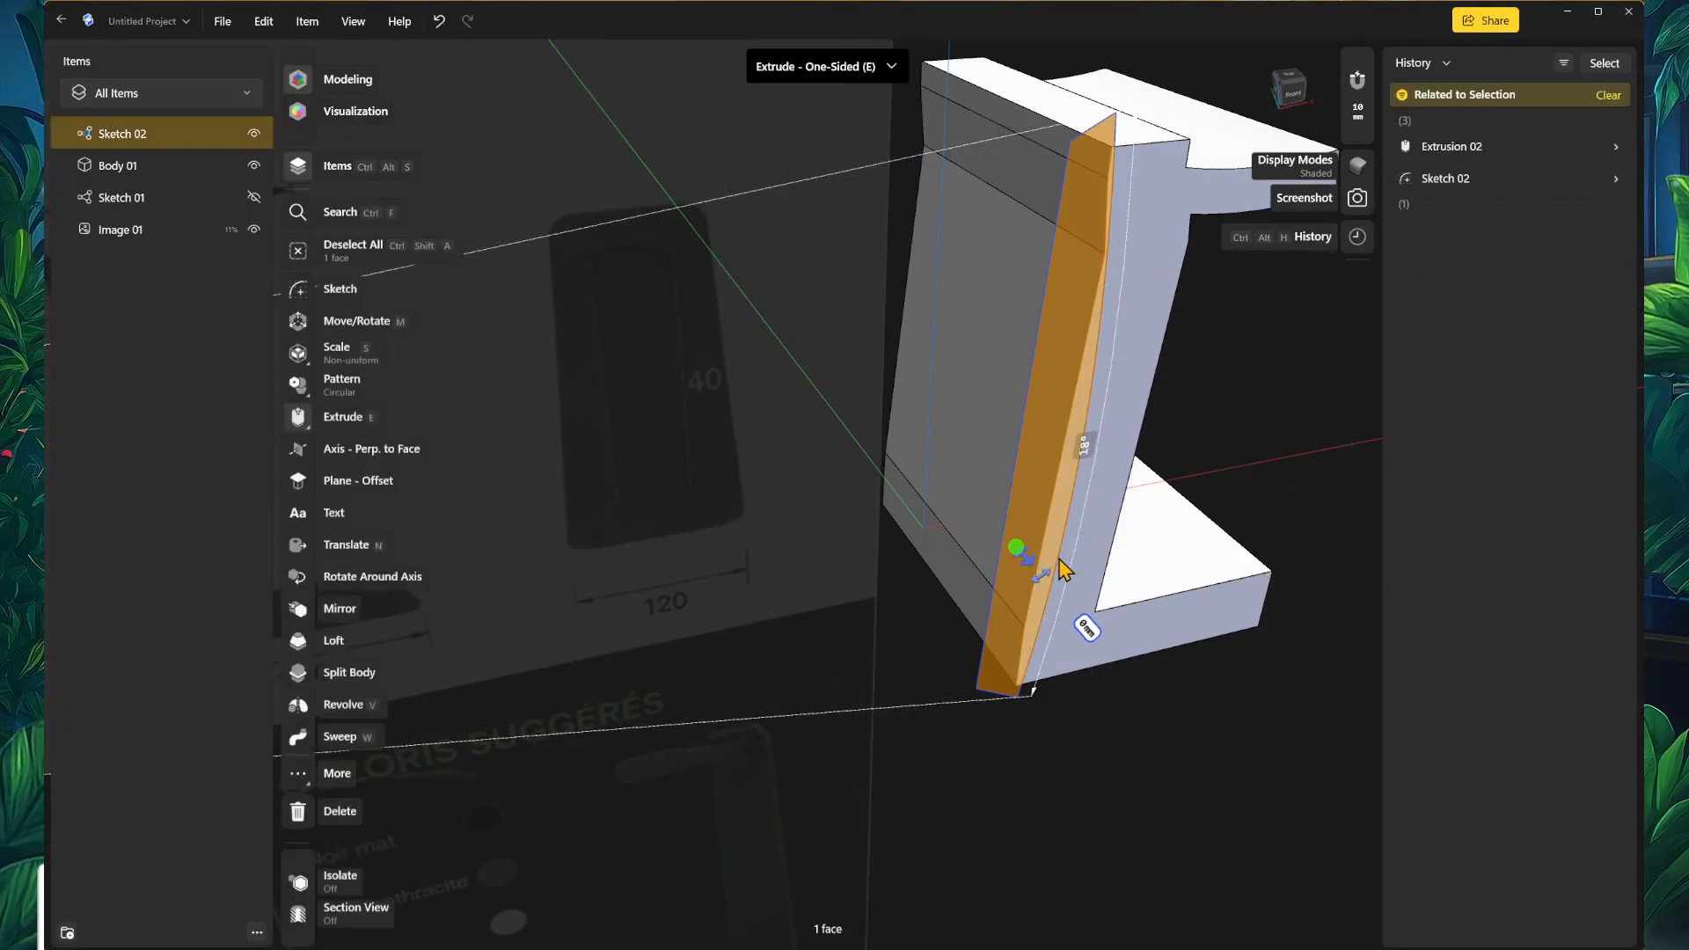
click(1060, 537)
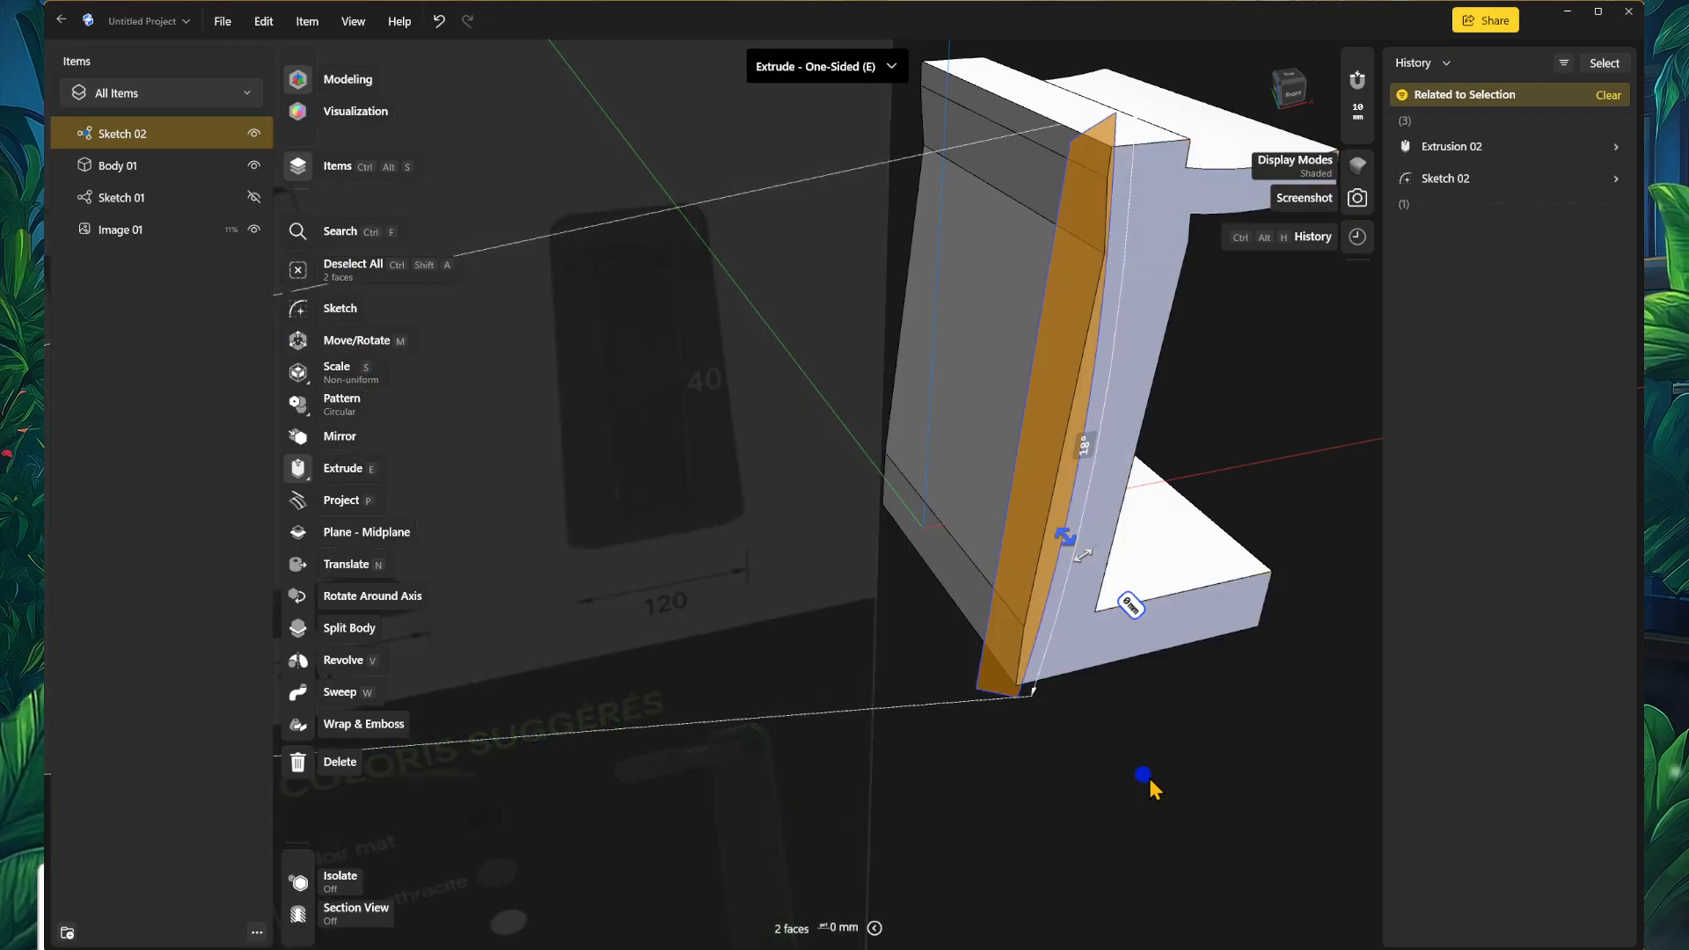
right_drag(1144, 775, 1158, 780)
drag(1090, 577, 641, 256)
right_drag(897, 607, 1243, 769)
right_drag(950, 762, 1067, 806)
Step: Start a sketch on the base's top face and draw a circle about 73 mm in diameter near its middle
click(939, 695)
right_drag(1225, 782, 1172, 660)
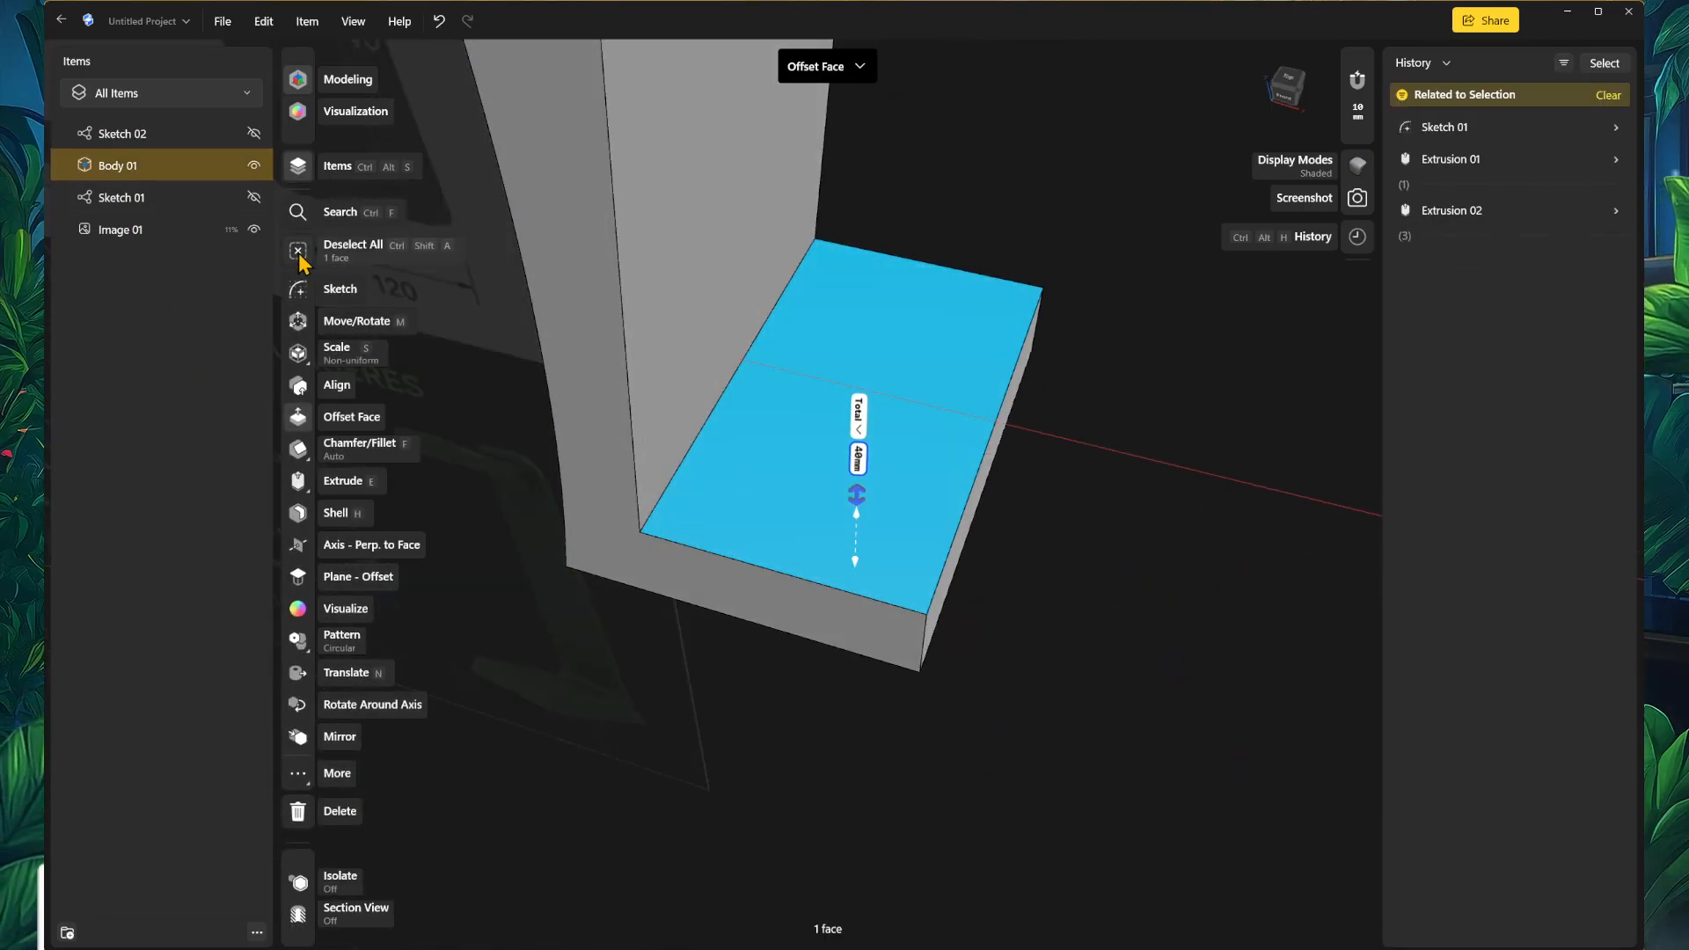
click(299, 289)
right_drag(1107, 630, 279, 360)
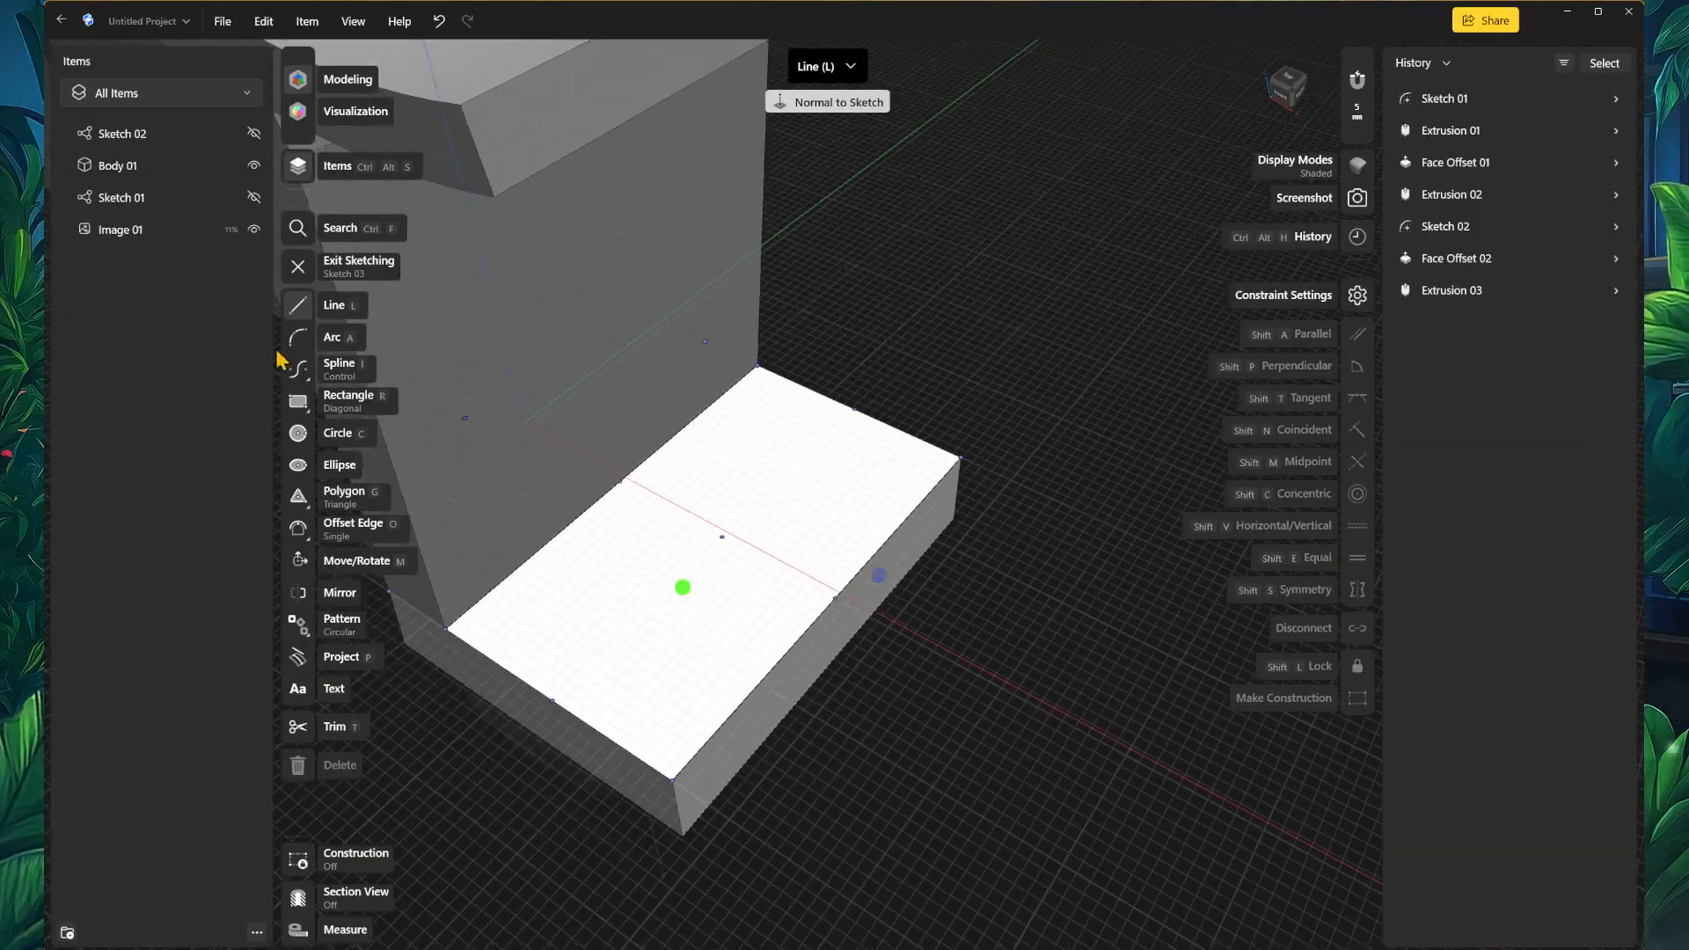
click(300, 433)
click(719, 594)
click(792, 554)
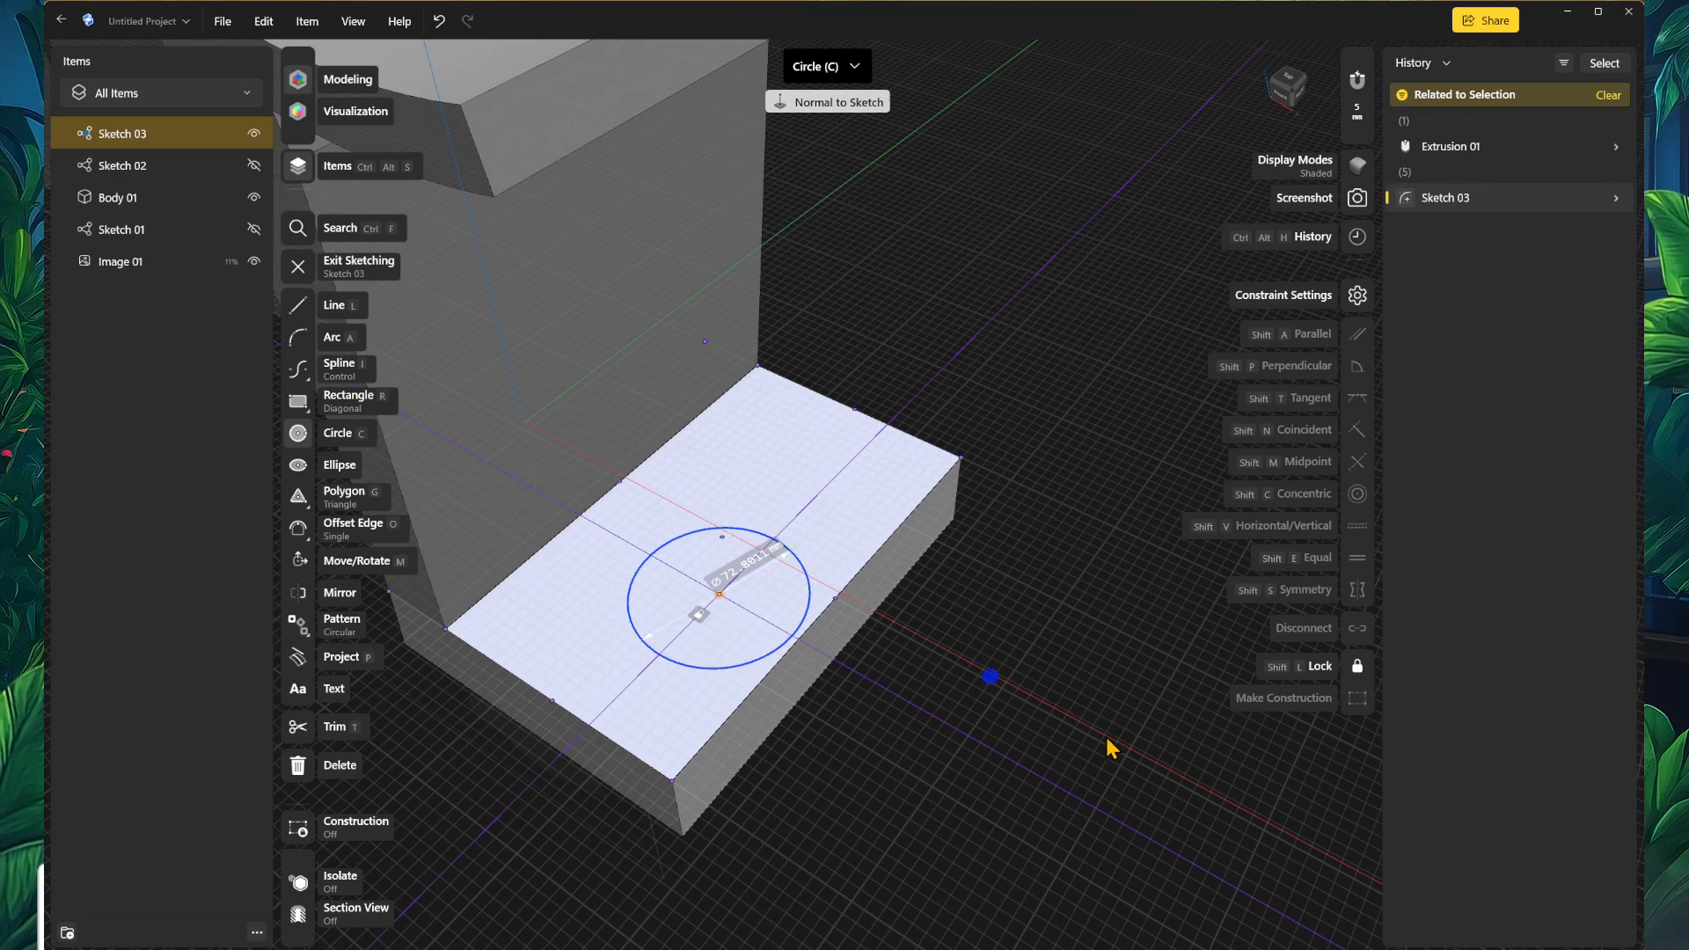
key(Escape)
Step: Extrude the circle on the base upward into a separate cylinder reaching the headphone arm
right_drag(1088, 730, 915, 704)
click(874, 603)
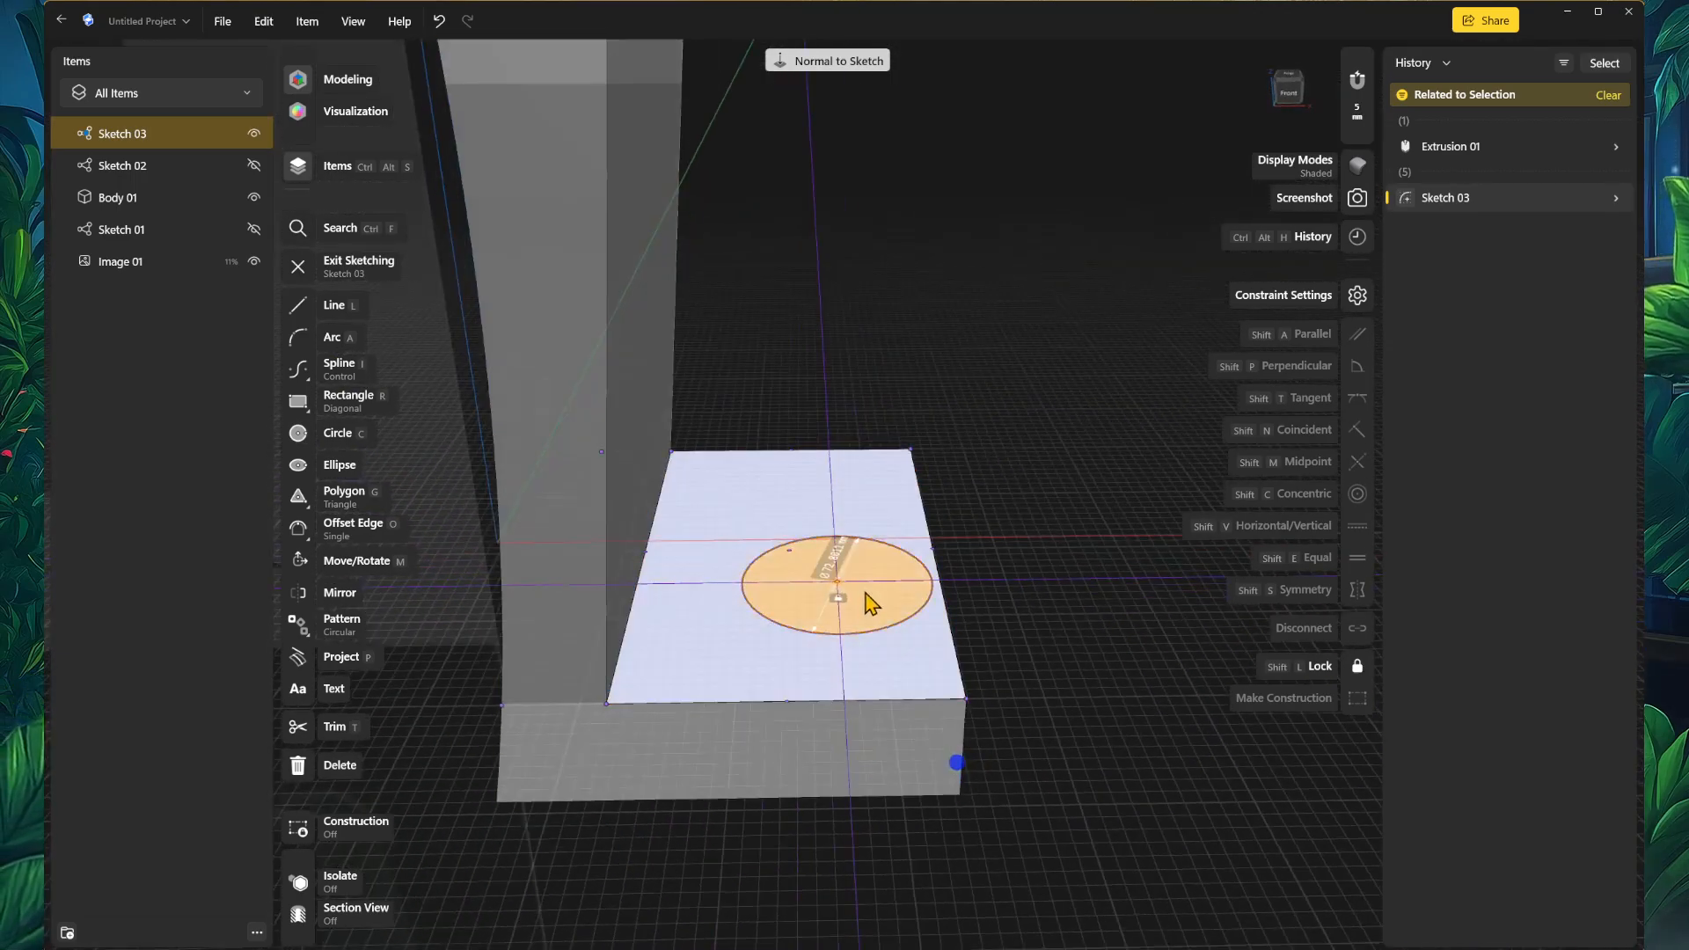
scroll(1032, 628, down, 2)
right_drag(1021, 798, 1013, 745)
right_drag(861, 450, 879, 529)
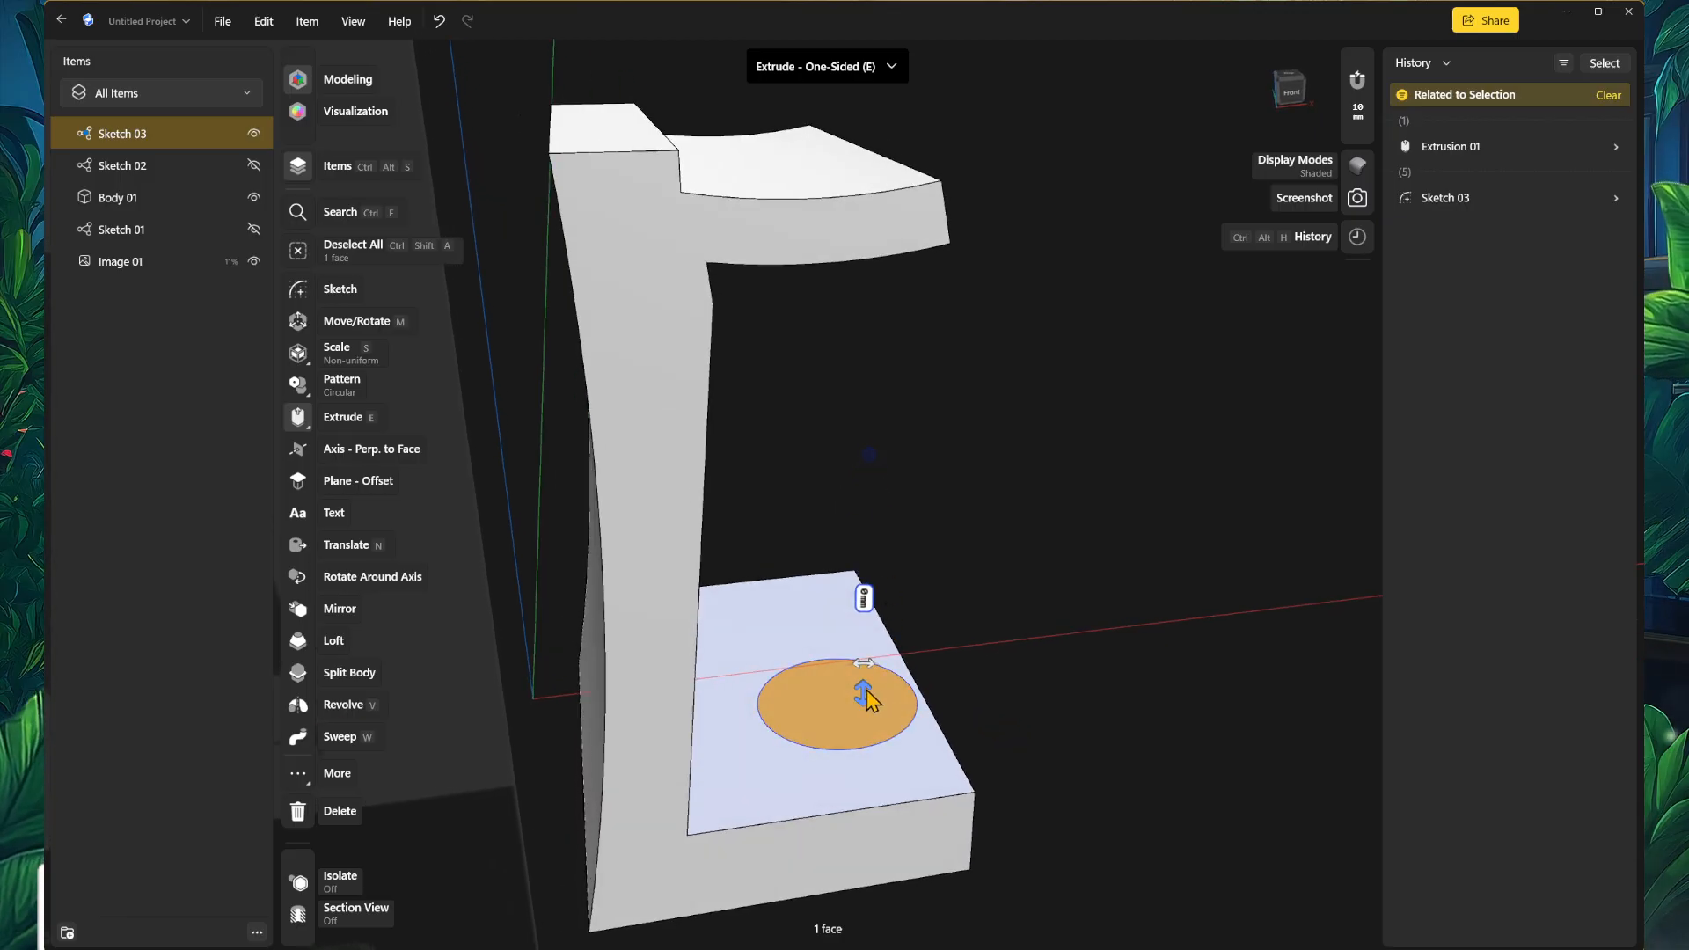
drag(873, 680, 923, 479)
right_drag(923, 478, 1001, 571)
drag(848, 425, 758, 169)
right_drag(995, 253, 1148, 653)
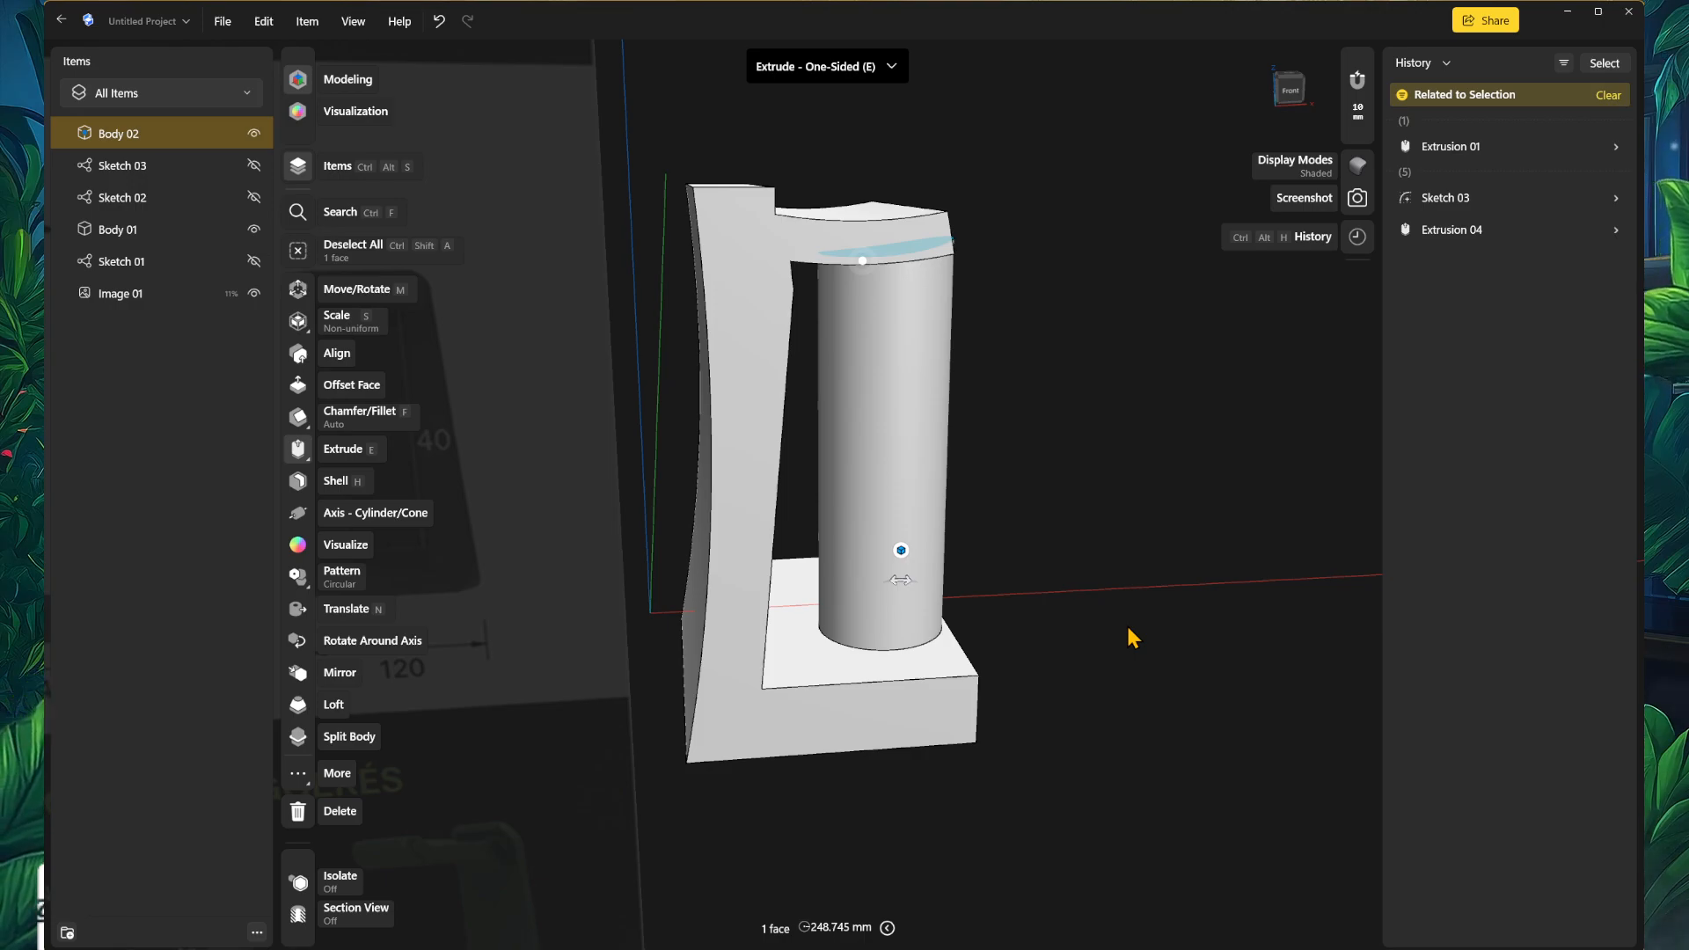
Step: Undo the cylinder's extrusion and the circle sketch on the base
mouse_move(1163, 630)
right_down()
mouse_move(1098, 614)
mouse_move(1218, 635)
mouse_move(1117, 571)
mouse_move(1142, 592)
mouse_move(1063, 743)
mouse_move(1149, 727)
mouse_move(1183, 751)
mouse_move(1127, 750)
mouse_move(1076, 703)
right_up()
key(ctrl+z)
key(ctrl+z)
Step: Fillet the horizontal edge on the upright's front face just below the arm with a 443 mm radius
scroll(1068, 466, up, 2)
middle_drag(977, 400, 1041, 551)
scroll(1011, 477, up, 2)
right_drag(1058, 436, 974, 411)
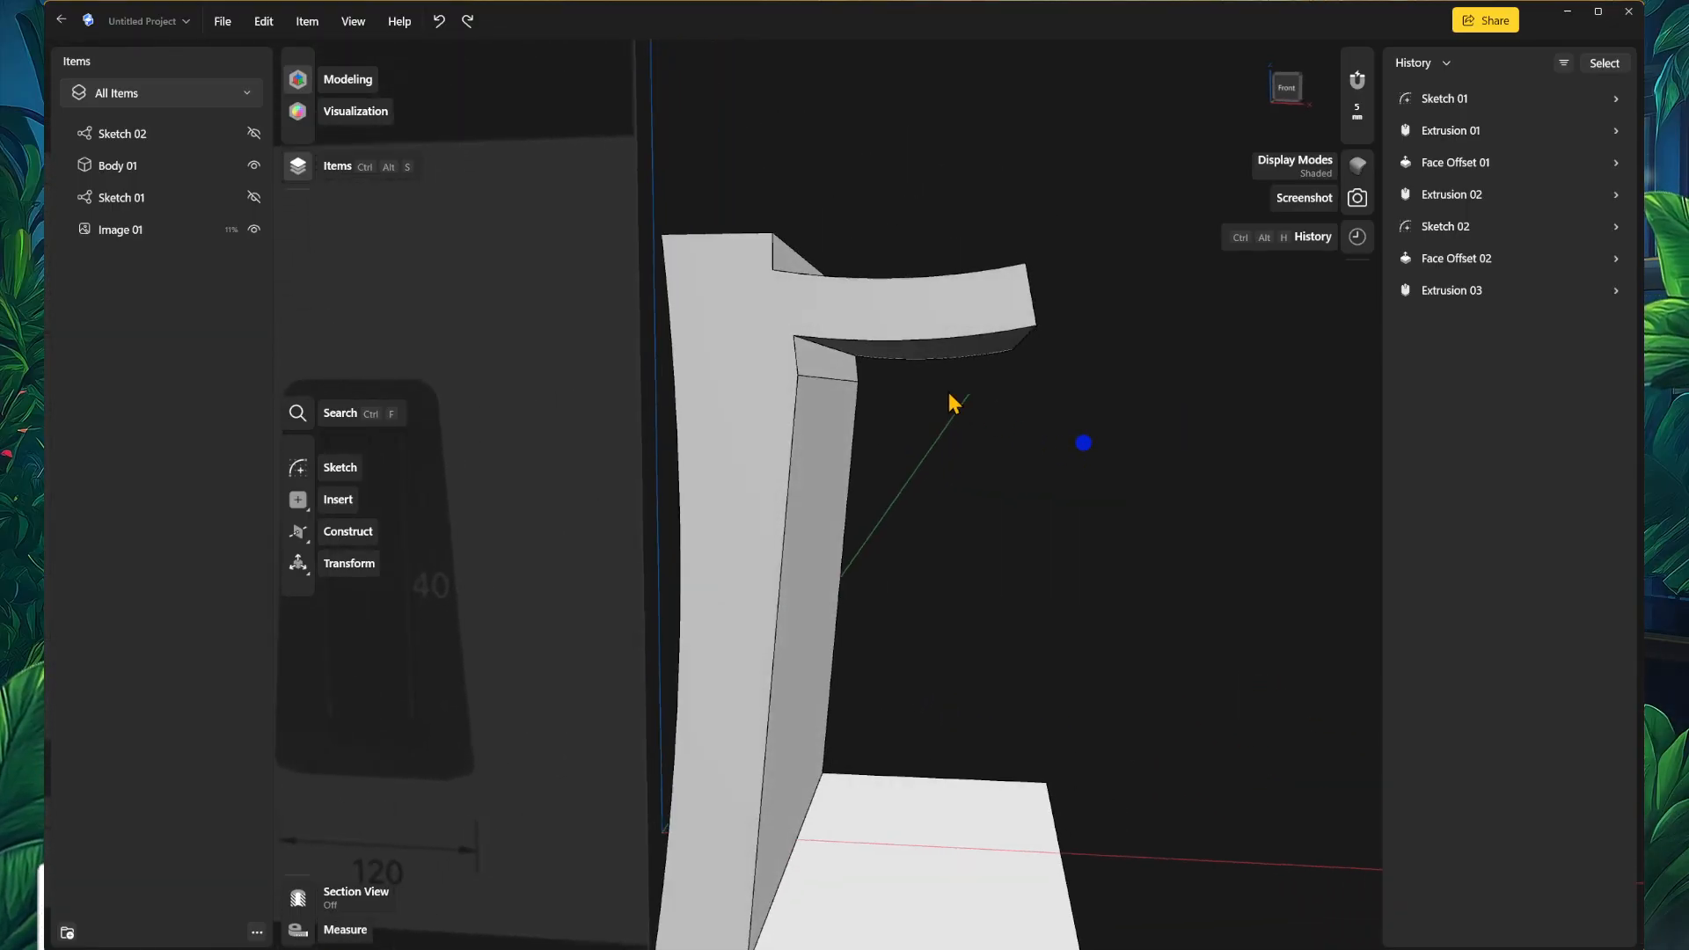
click(842, 387)
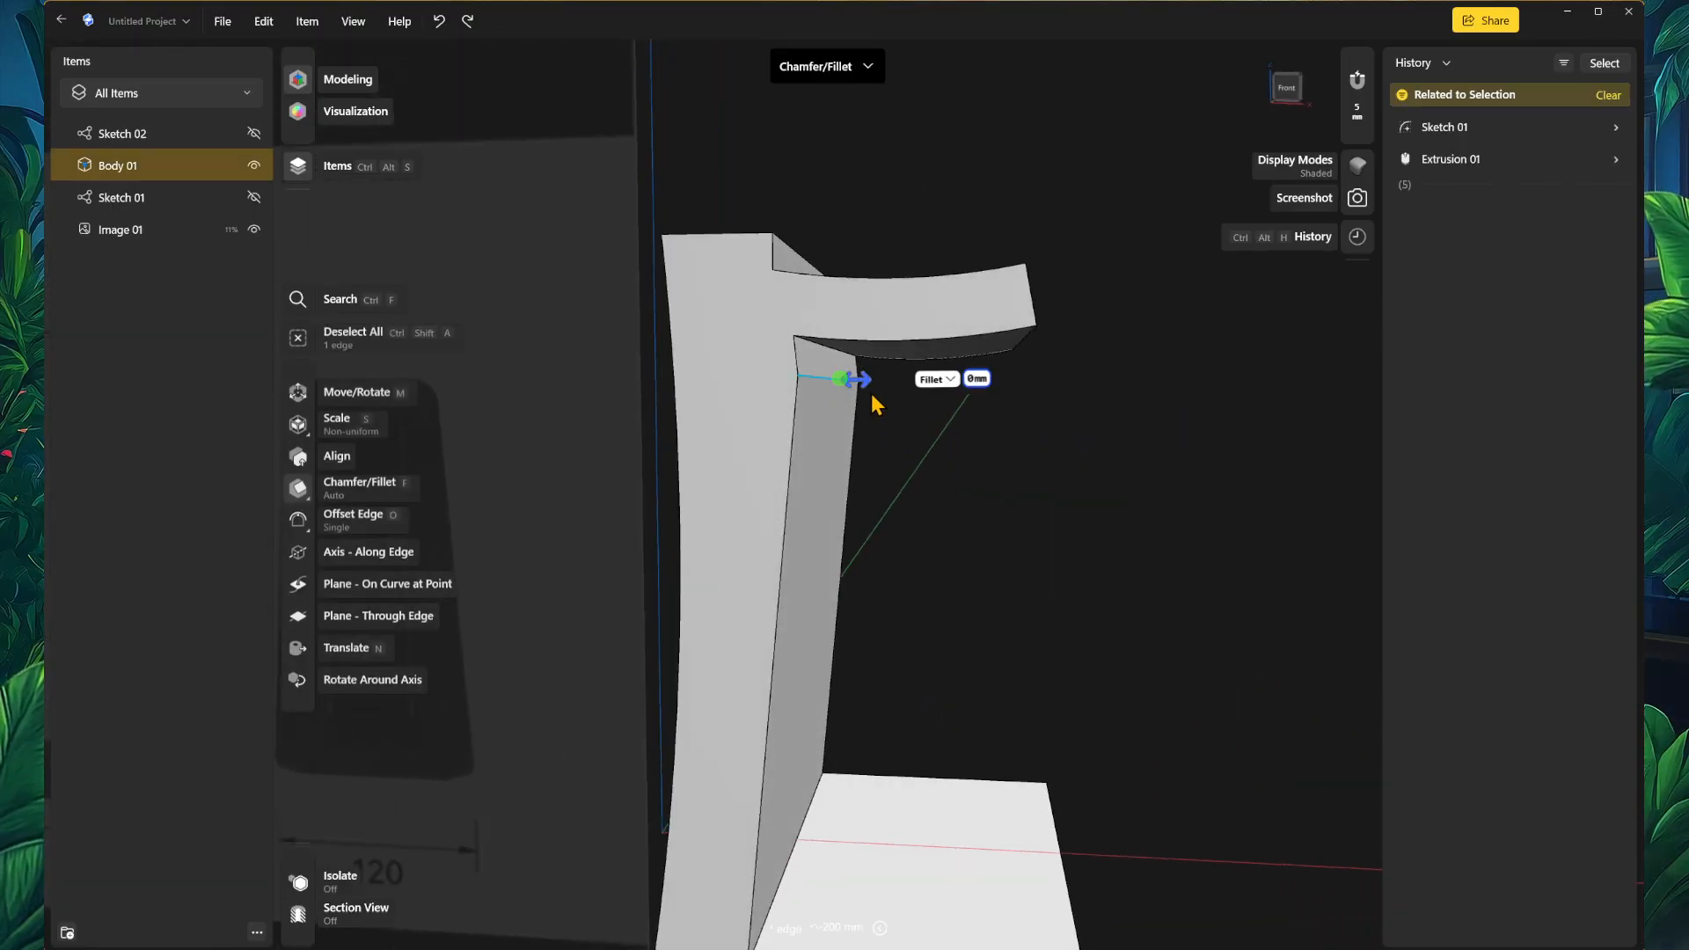
drag(860, 388, 1654, 480)
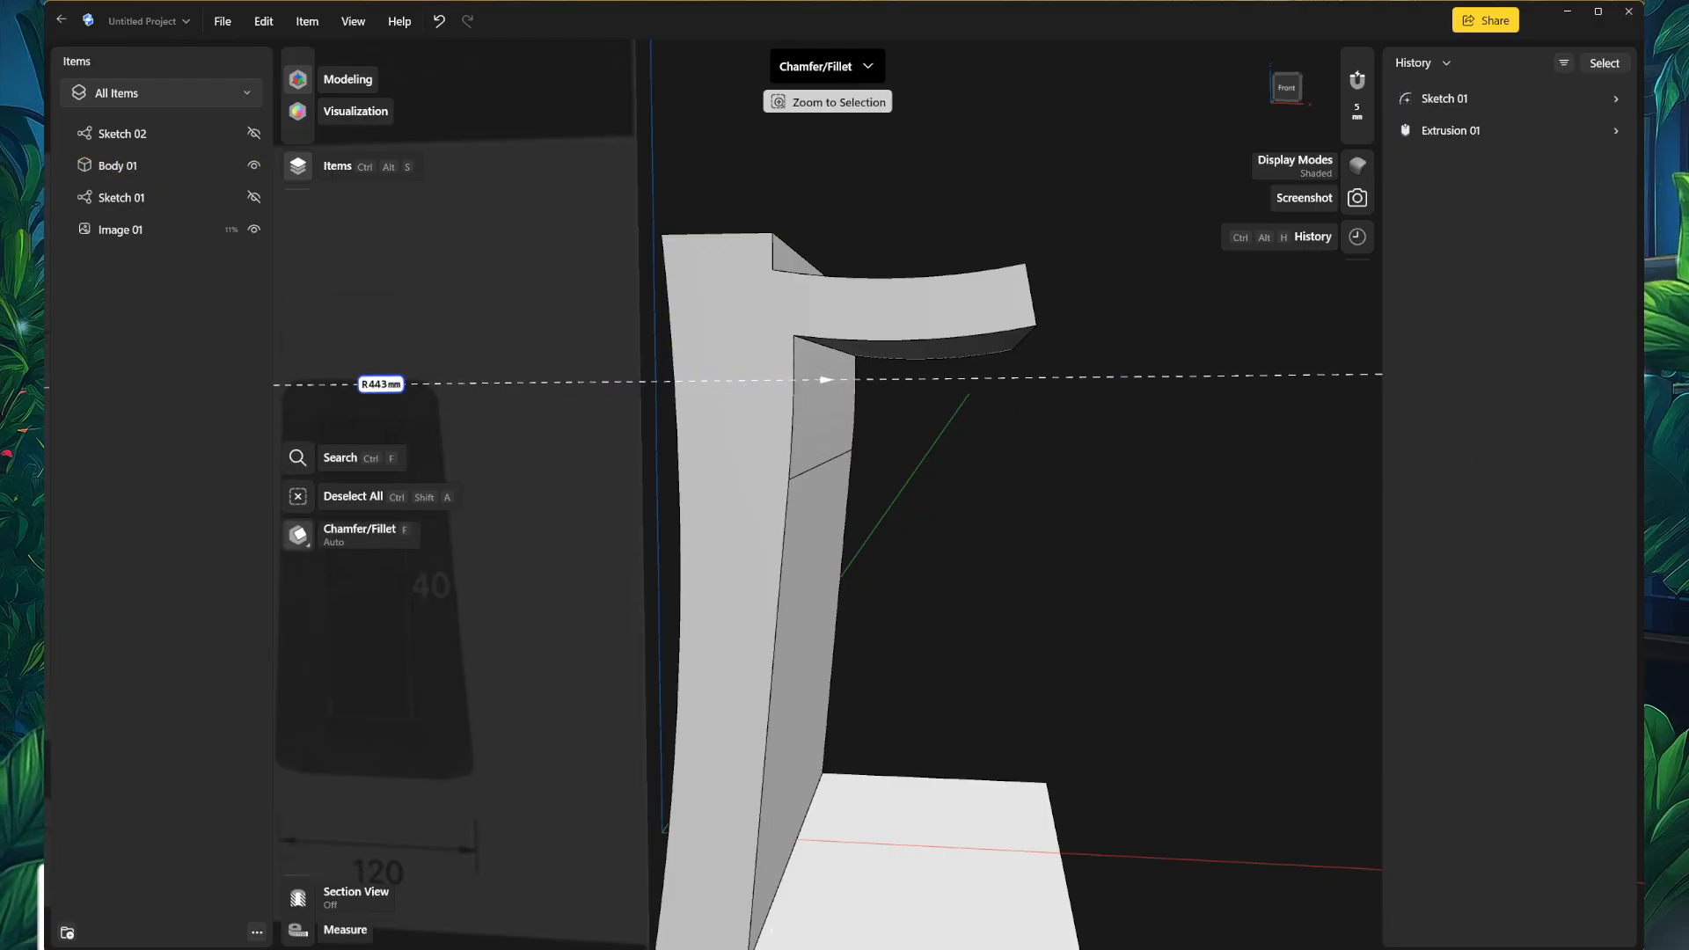
Step: Fillet the inner corner edge where the arm's underside meets the upright with a 26 mm radius
scroll(909, 462, down, 4)
middle_drag(909, 460, 935, 493)
right_drag(981, 517, 957, 493)
scroll(857, 470, up, 3)
scroll(858, 471, up, 3)
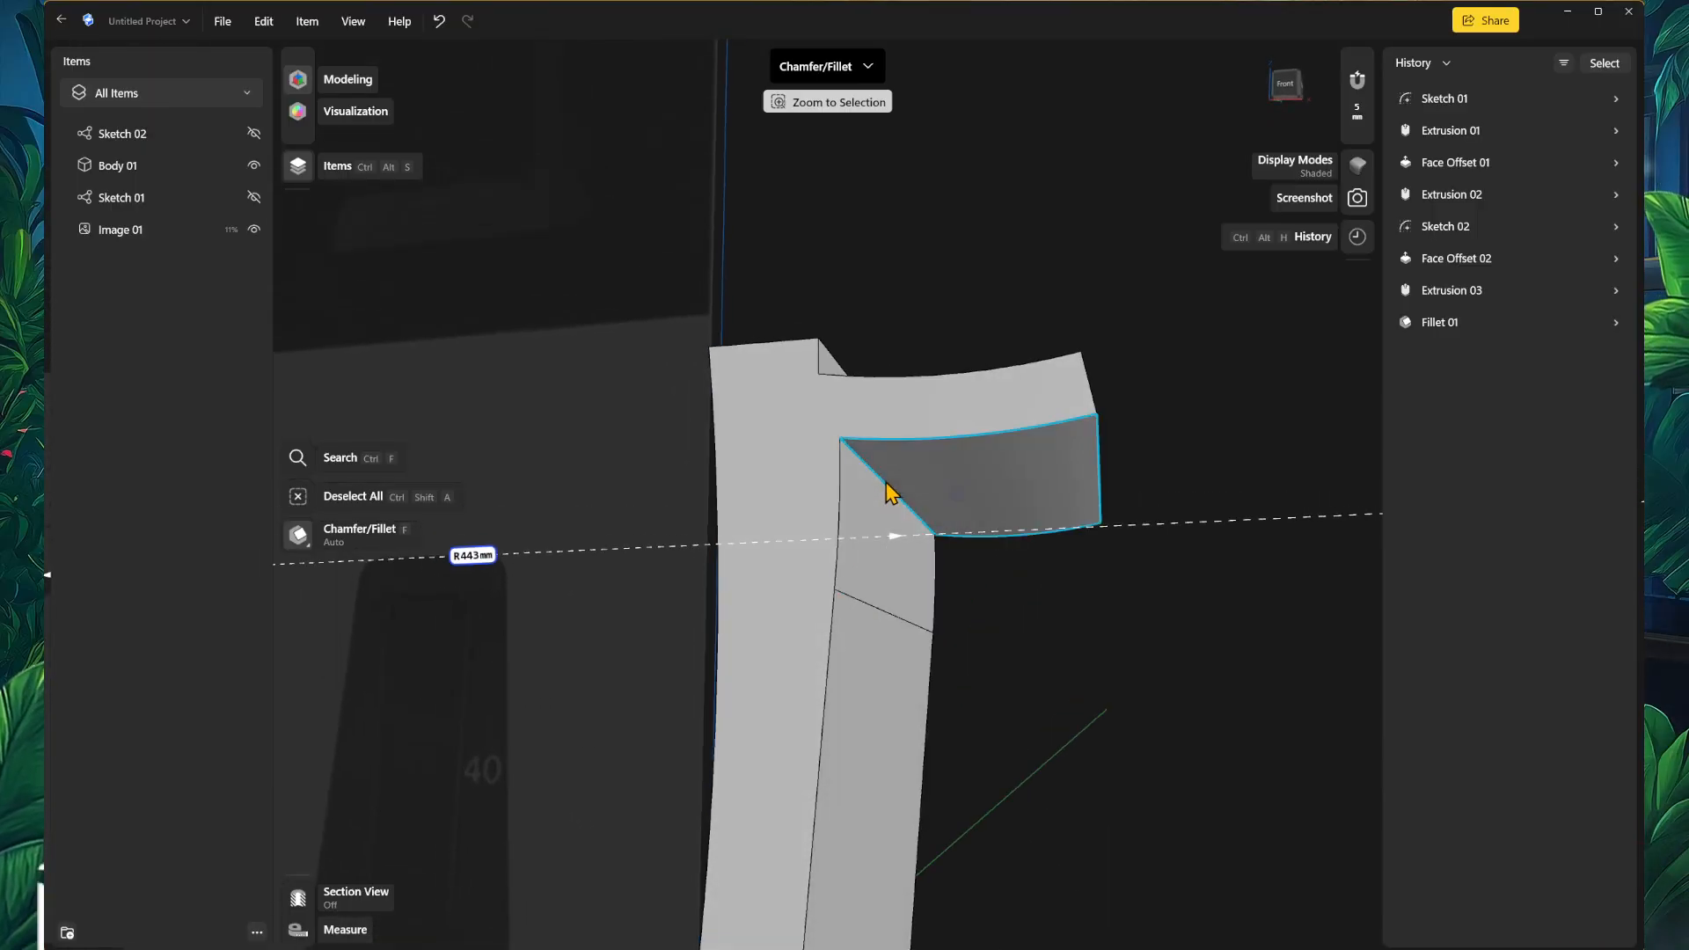
click(885, 484)
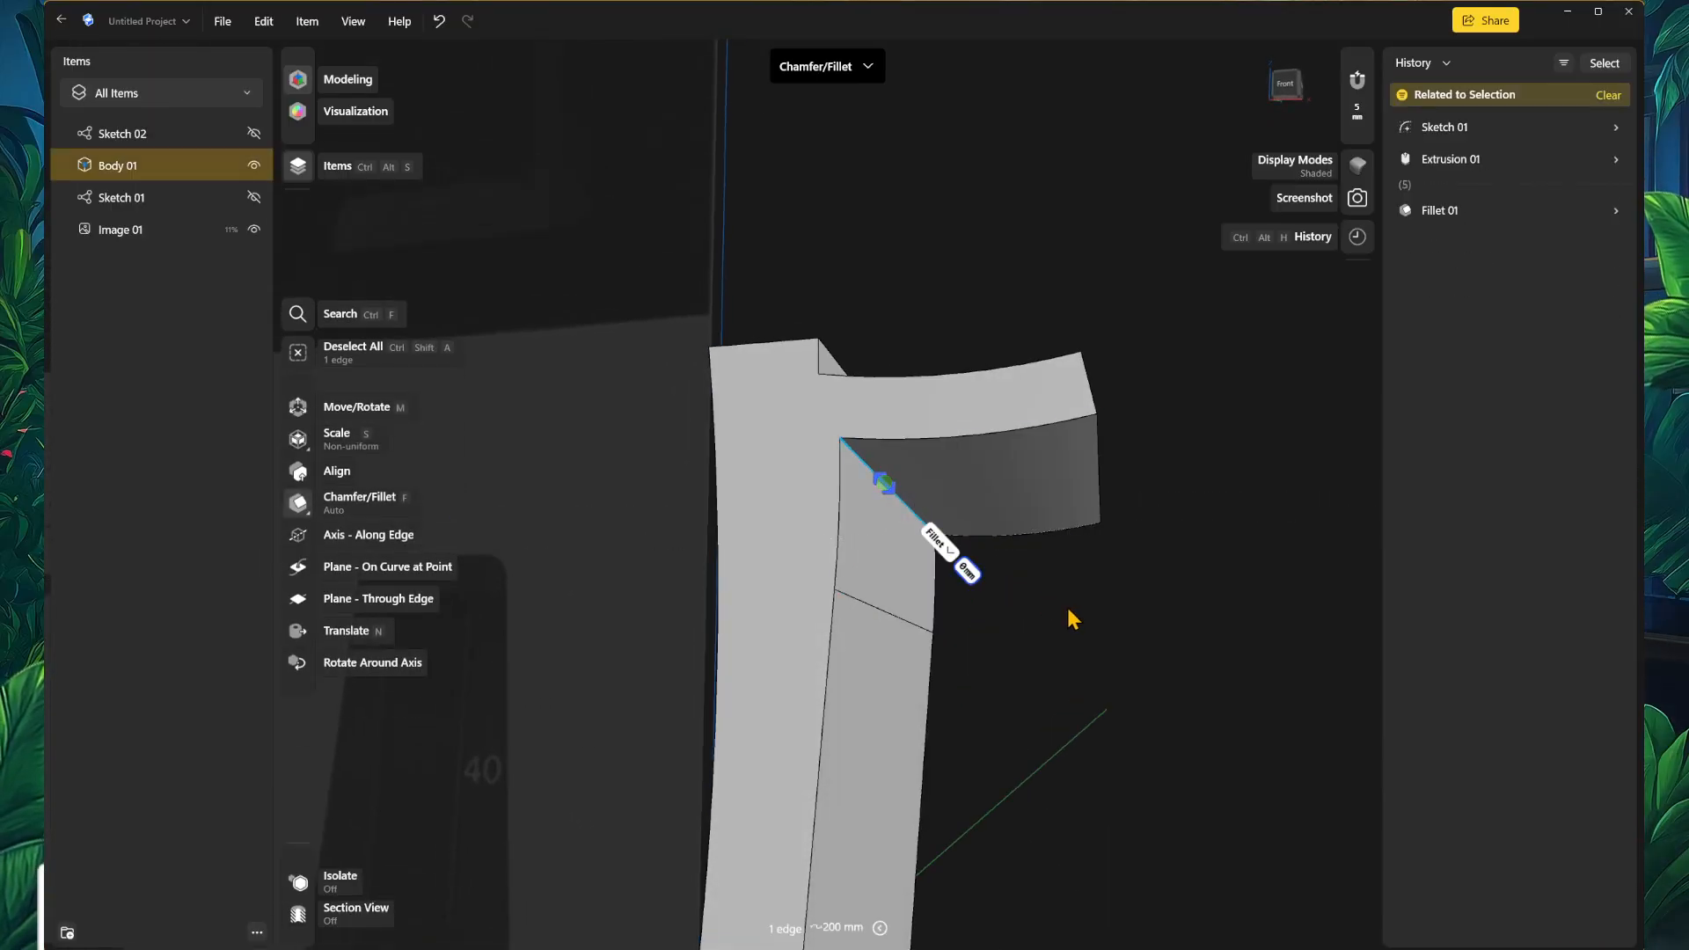
right_drag(1071, 614, 1080, 626)
drag(891, 484, 1003, 535)
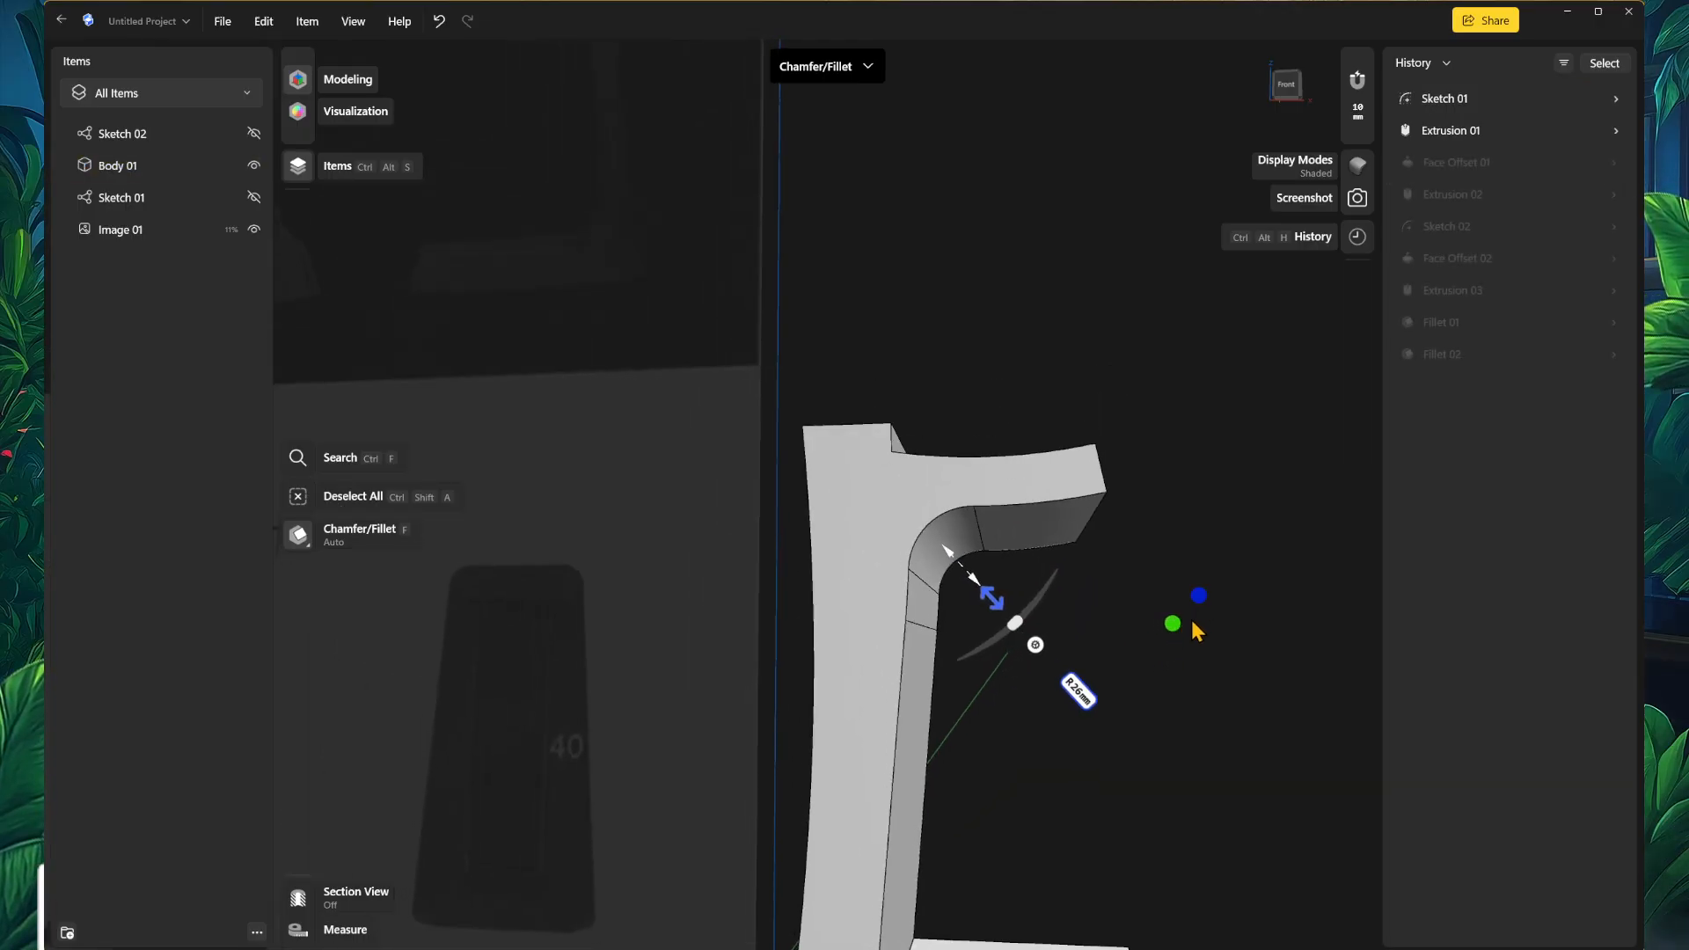
Step: Fillet the edge where the arm's top surface meets the upright's raised step with a 14 mm radius
right_drag(1197, 631, 1059, 572)
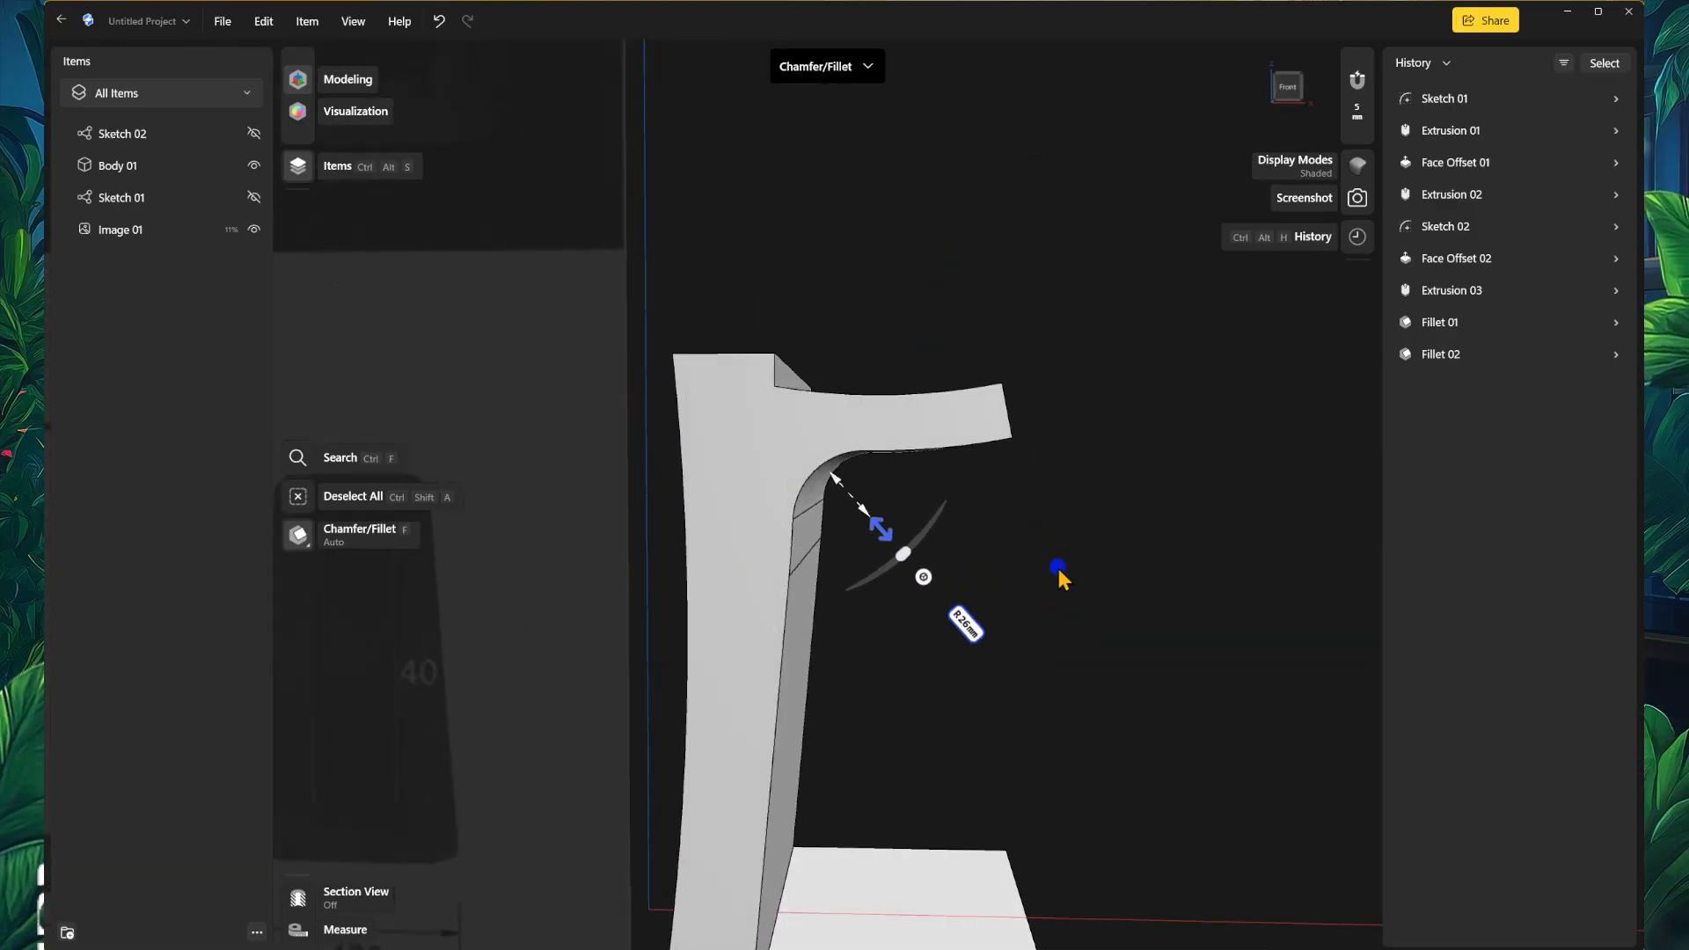
right_drag(1020, 467, 739, 426)
click(733, 412)
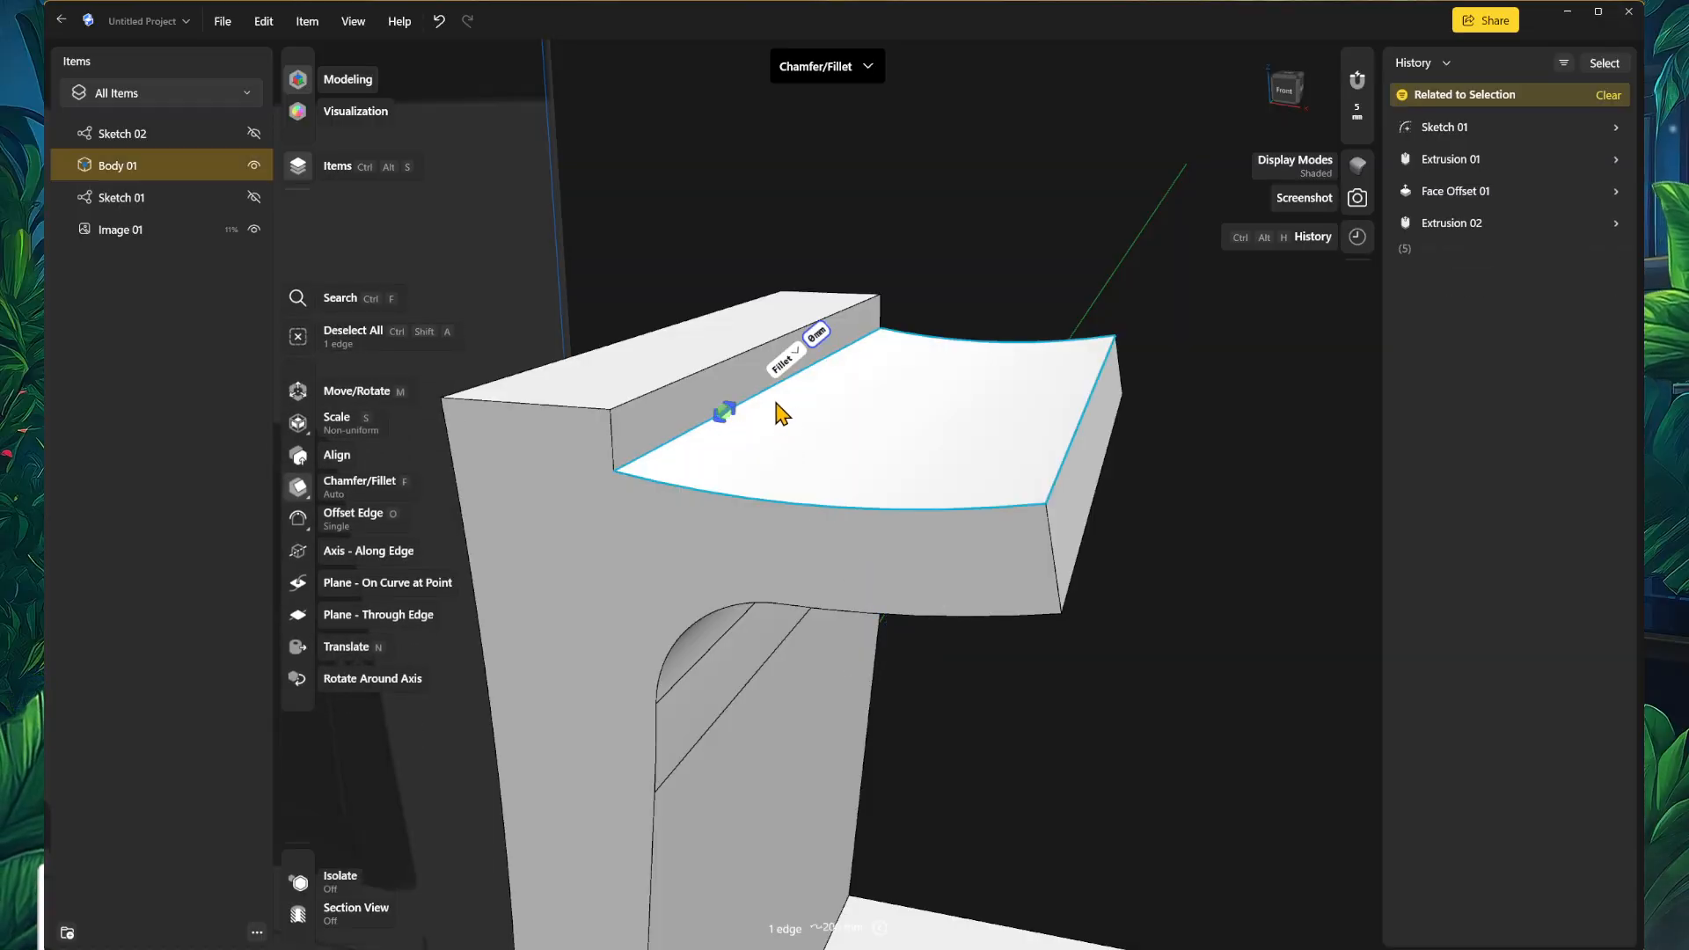
drag(735, 410, 797, 377)
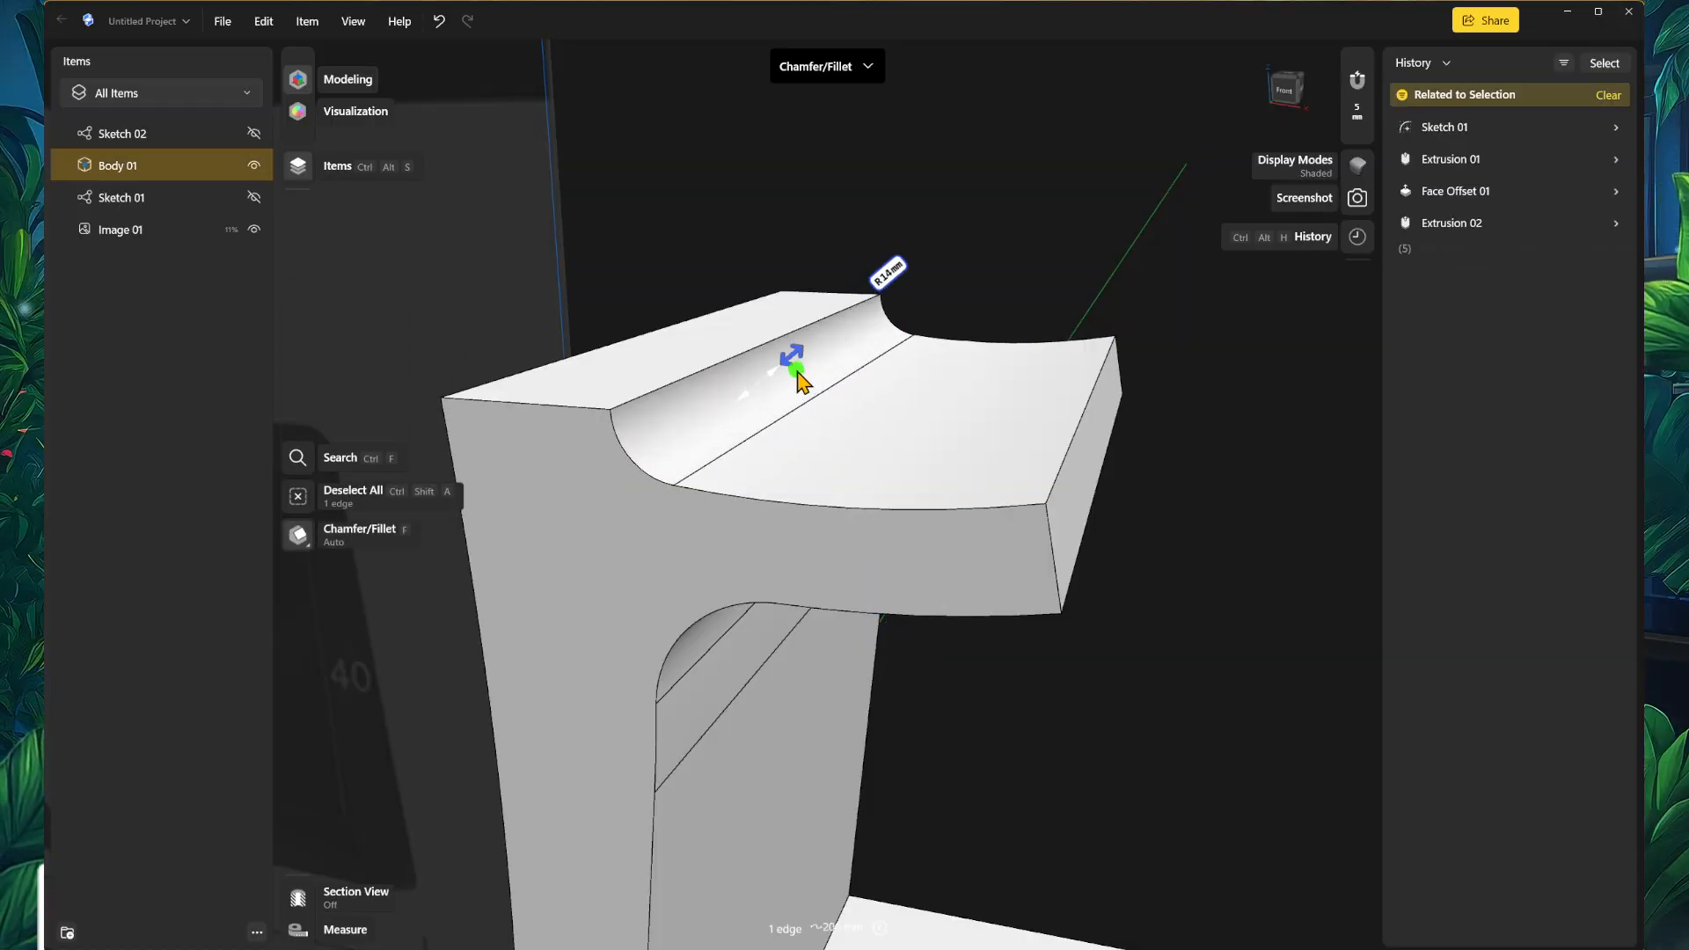
scroll(1047, 563, down, 3)
middle_drag(1075, 678, 1110, 551)
click(1096, 592)
scroll(1122, 584, down, 2)
middle_drag(1149, 622, 1107, 579)
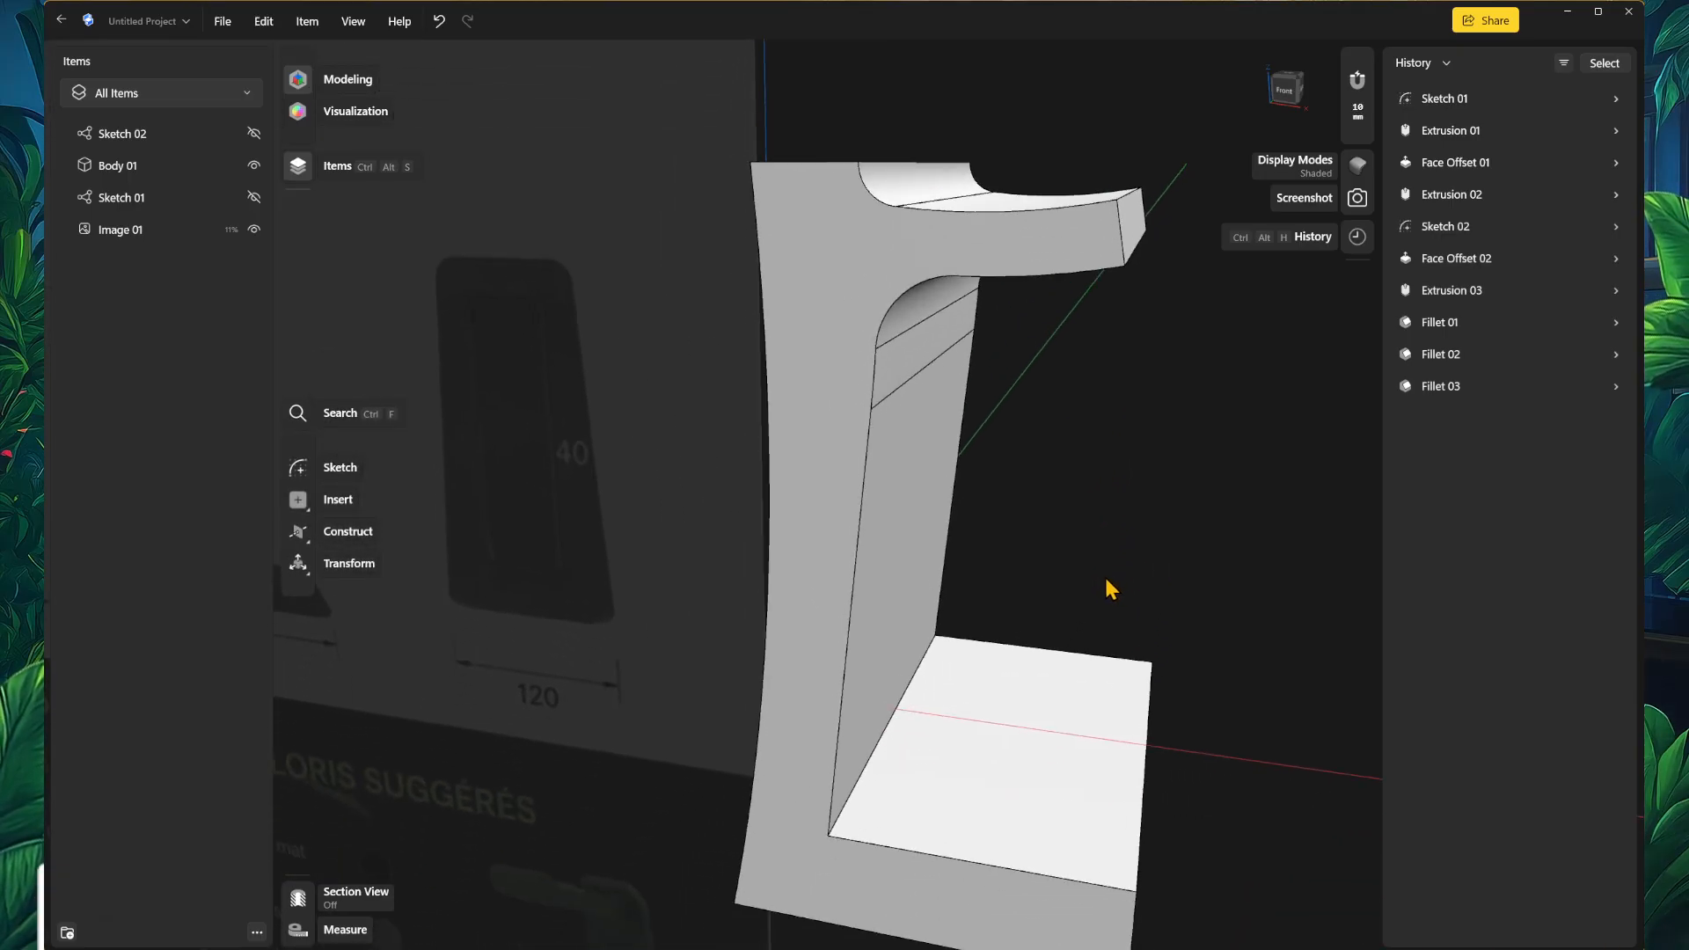
Step: Examine the stand from several angles and compare its shape with the dimension views in the reference image
right_drag(1172, 584, 968, 595)
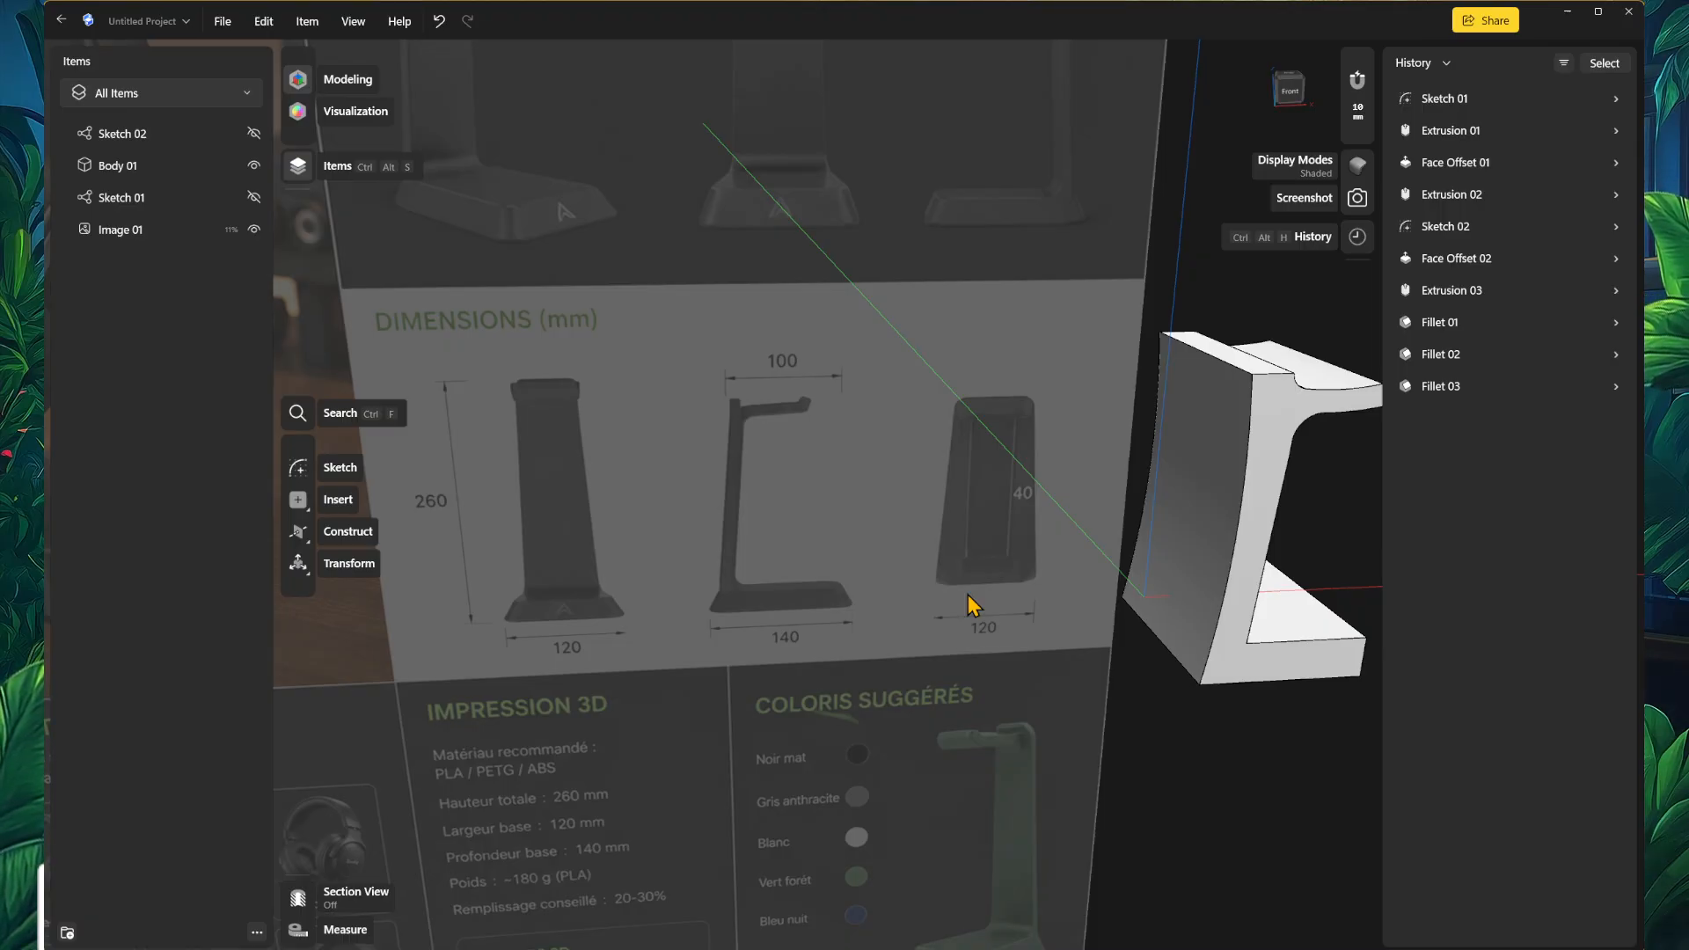
right_drag(957, 607, 774, 615)
right_drag(508, 525, 768, 593)
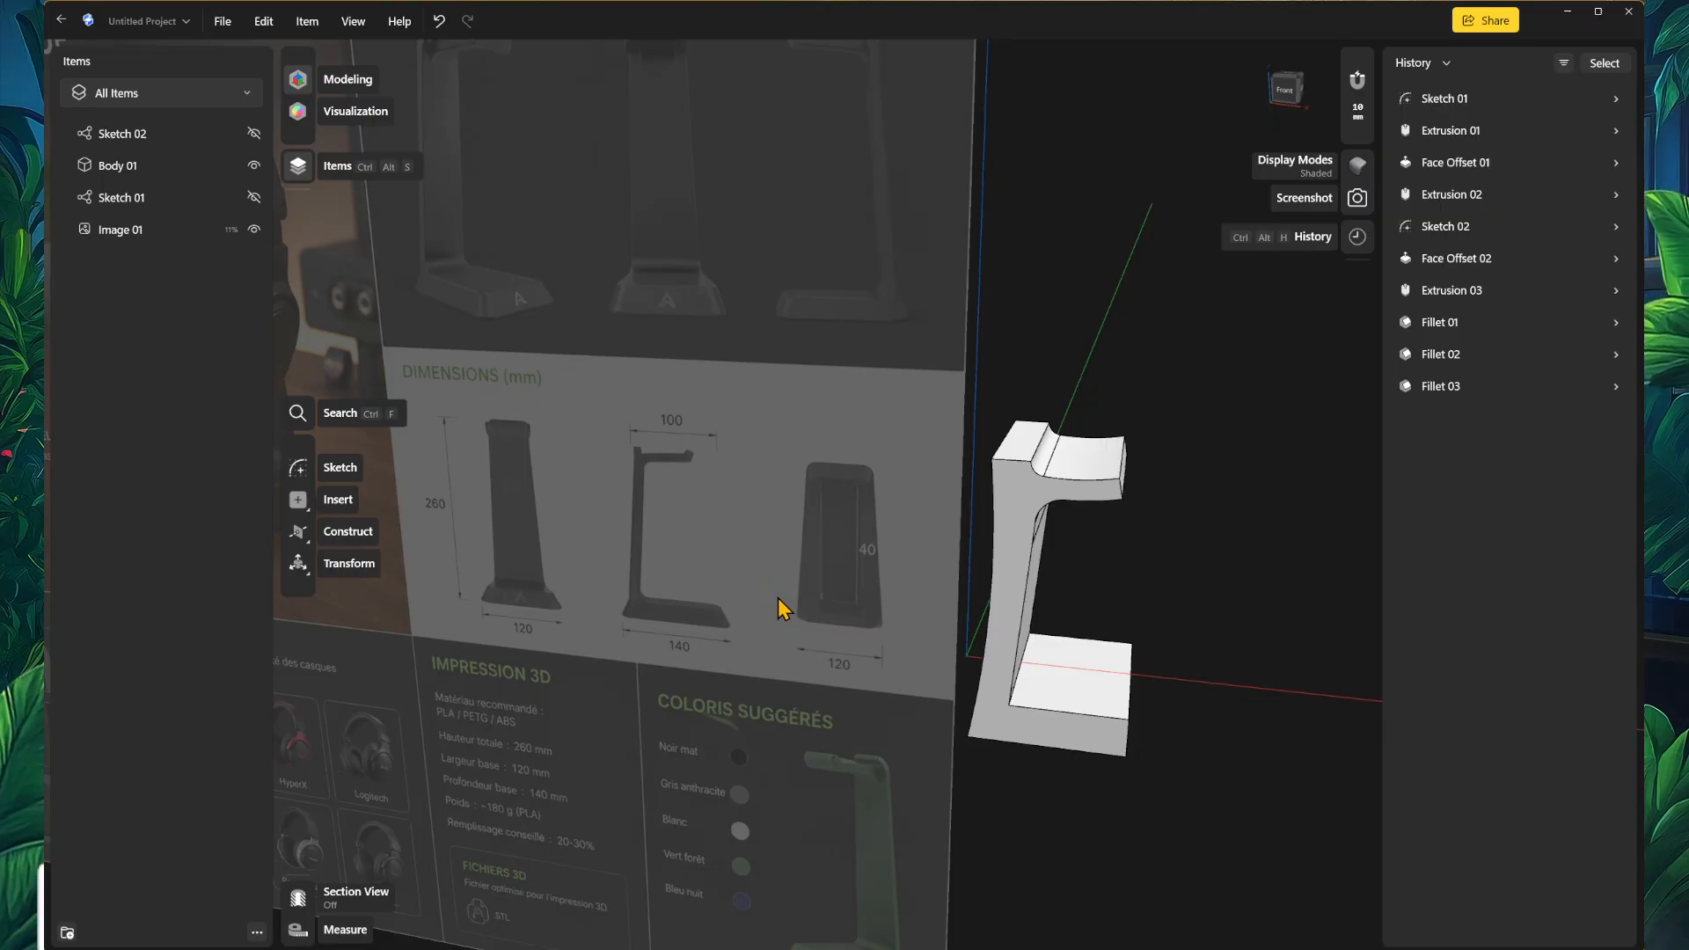
right_drag(800, 603, 1008, 676)
middle_drag(1142, 671, 1033, 679)
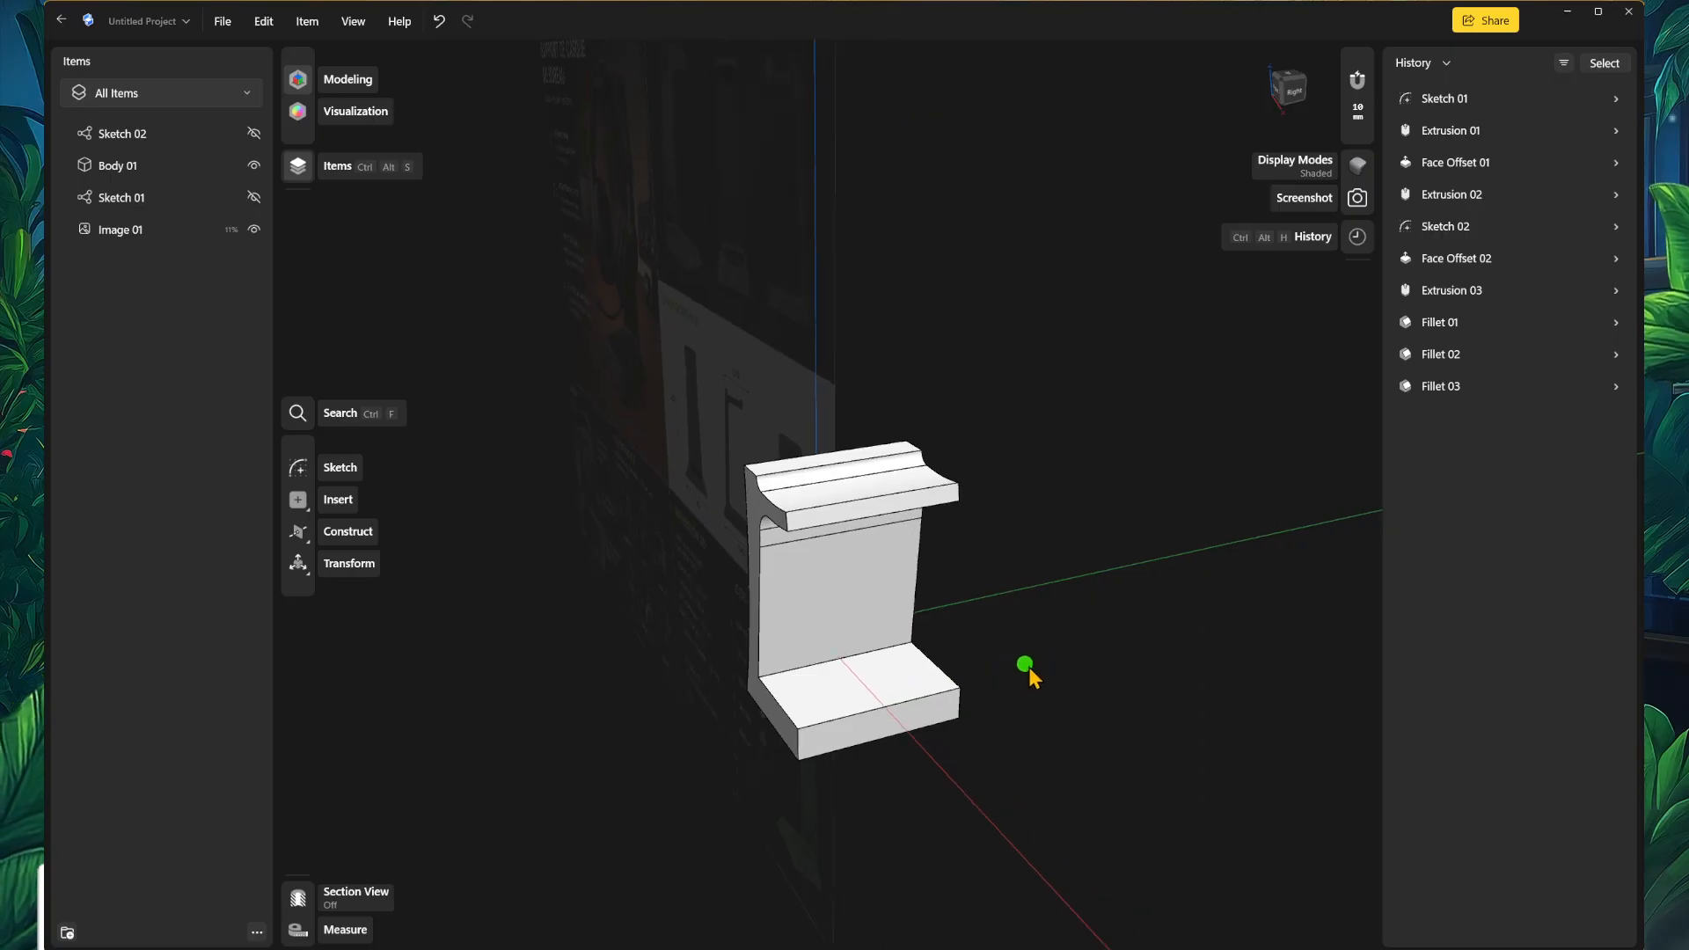
scroll(1038, 677, up, 5)
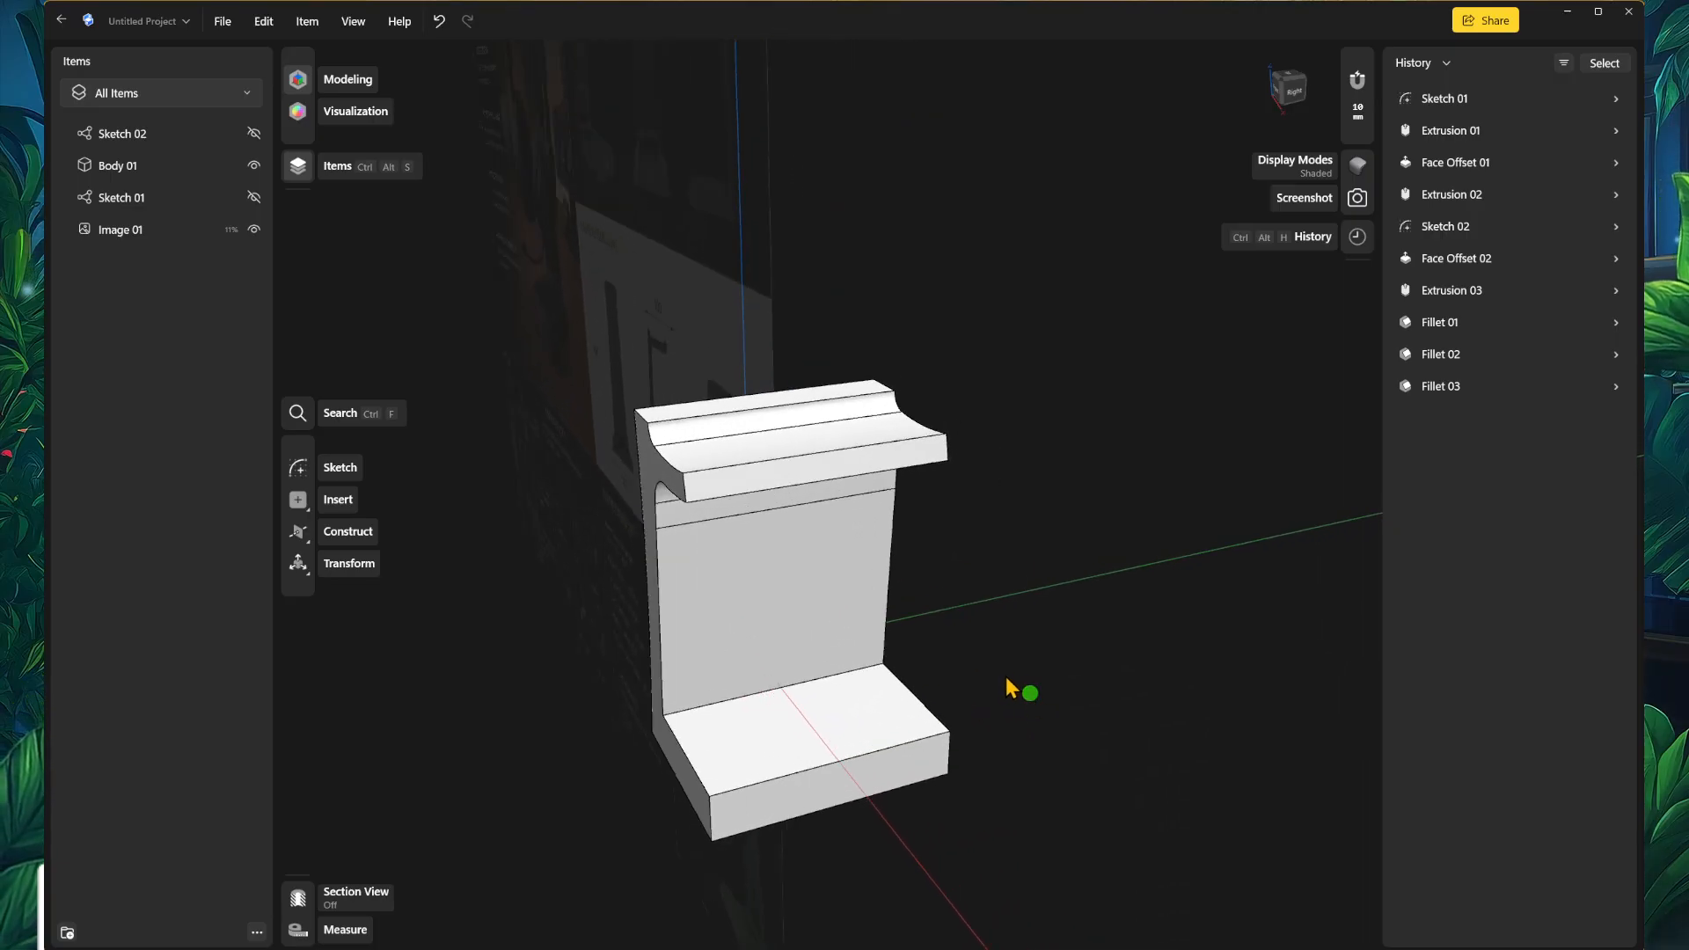
right_drag(1018, 686, 1104, 690)
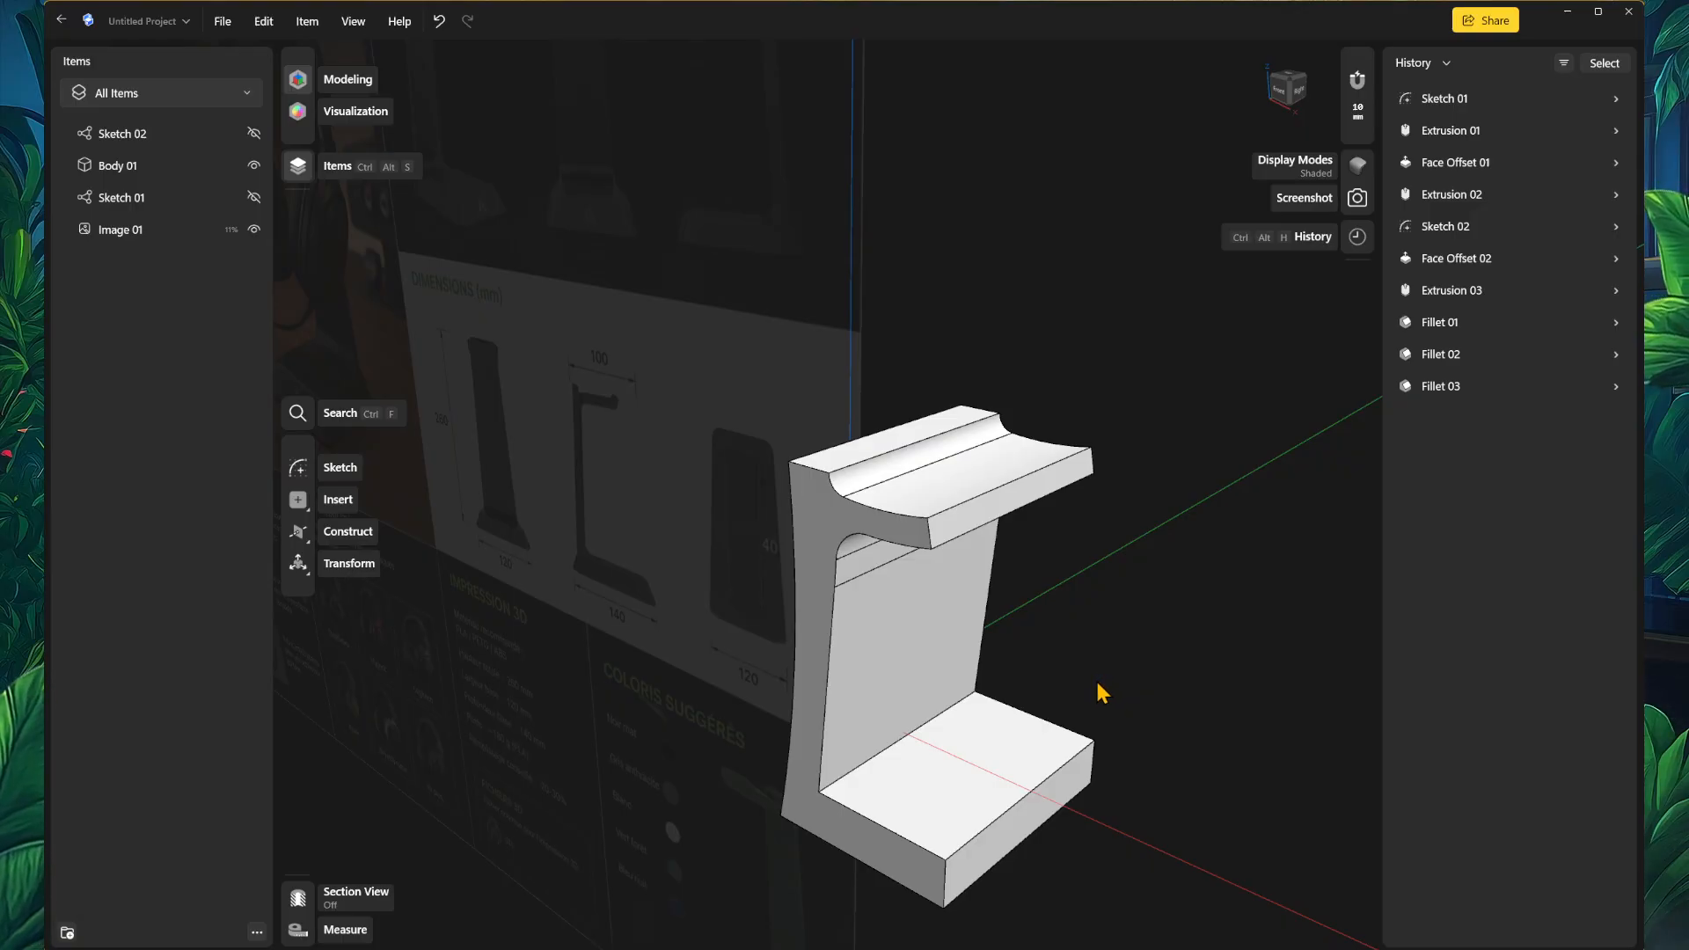
right_drag(1203, 663, 985, 834)
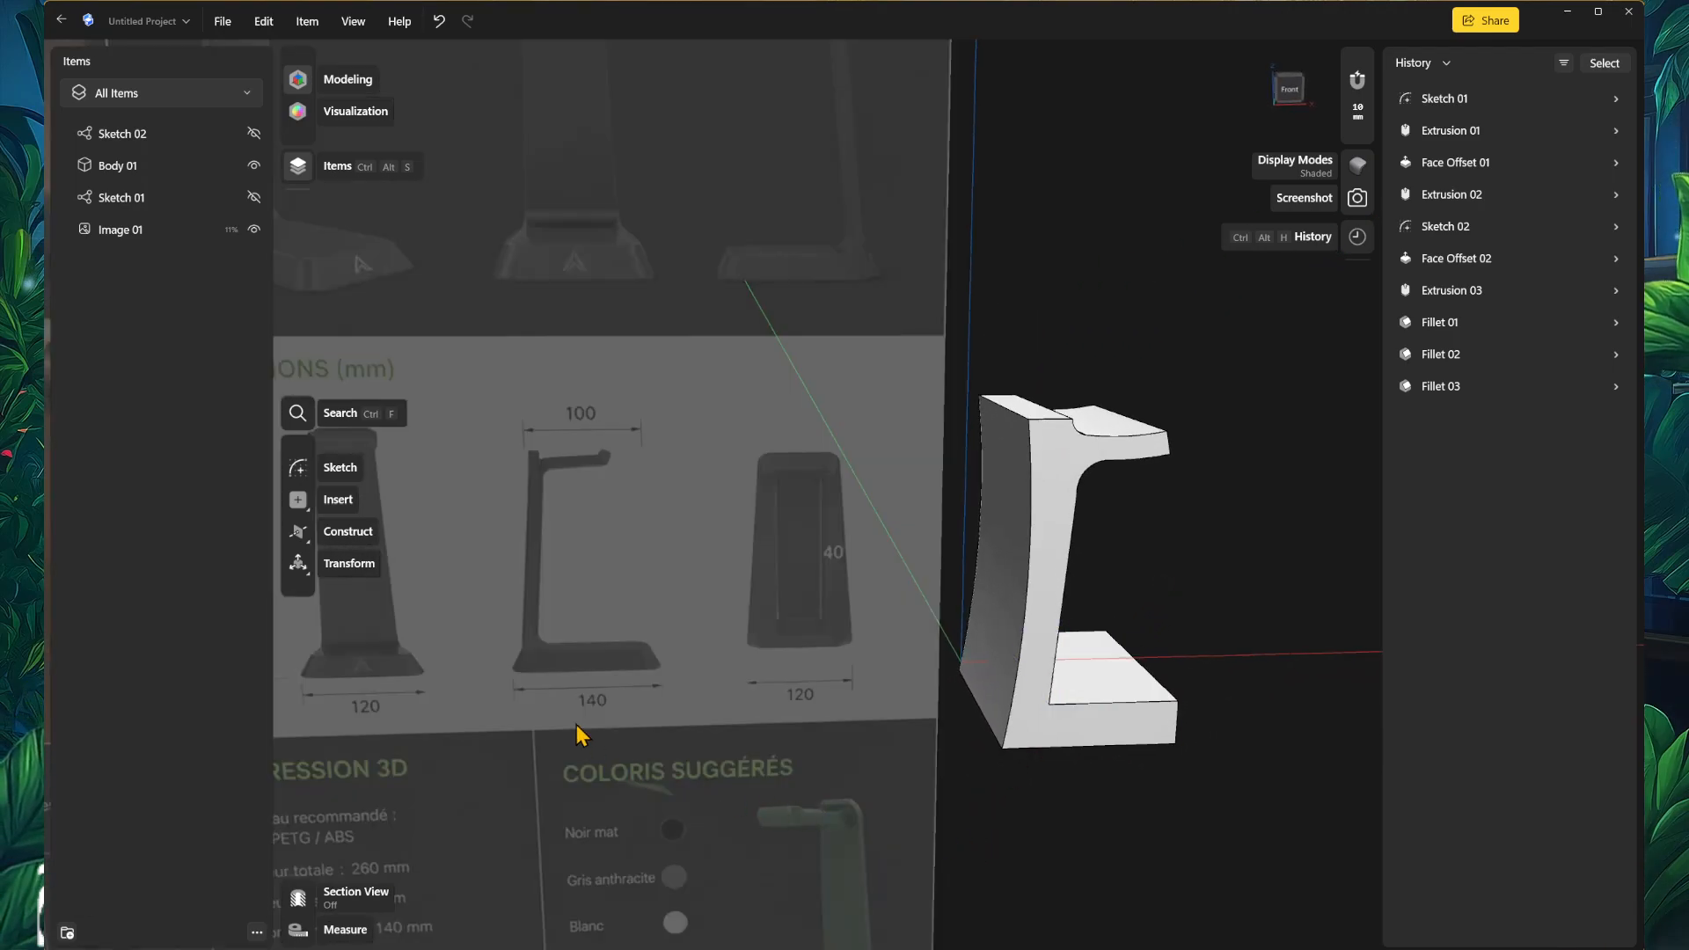
Step: Rotate the end face of the headphone stand's upper arm so it tilts upward, and move it outward about 42 mm
scroll(519, 691, up, 3)
scroll(547, 679, down, 5)
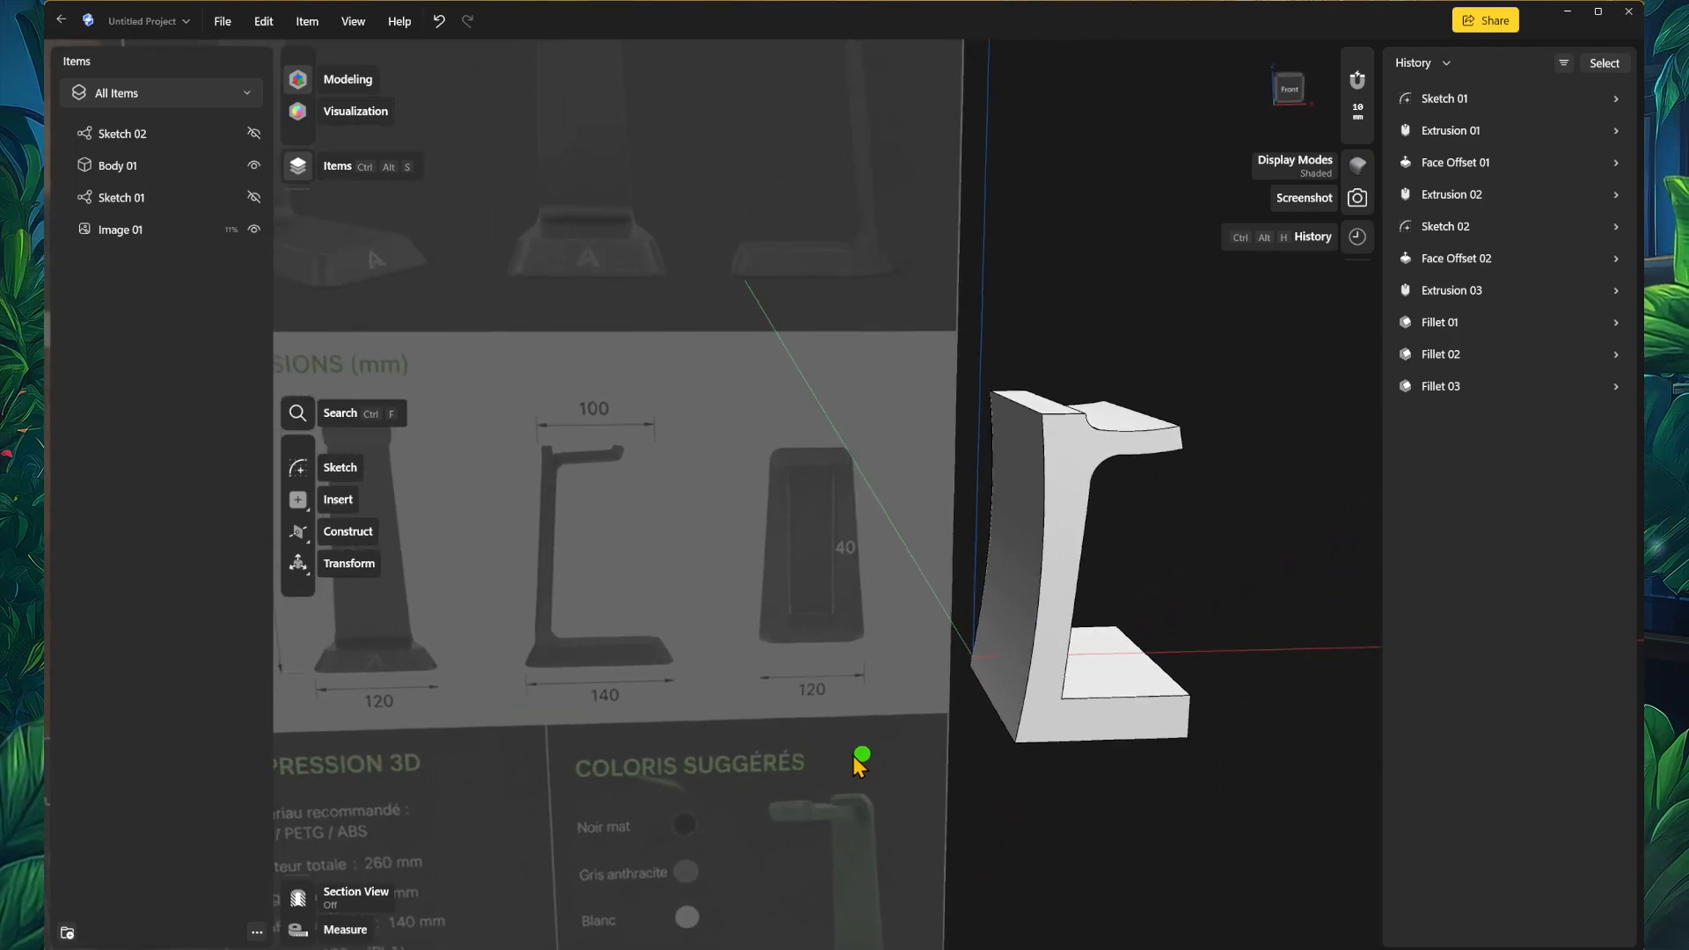
scroll(473, 570, up, 3)
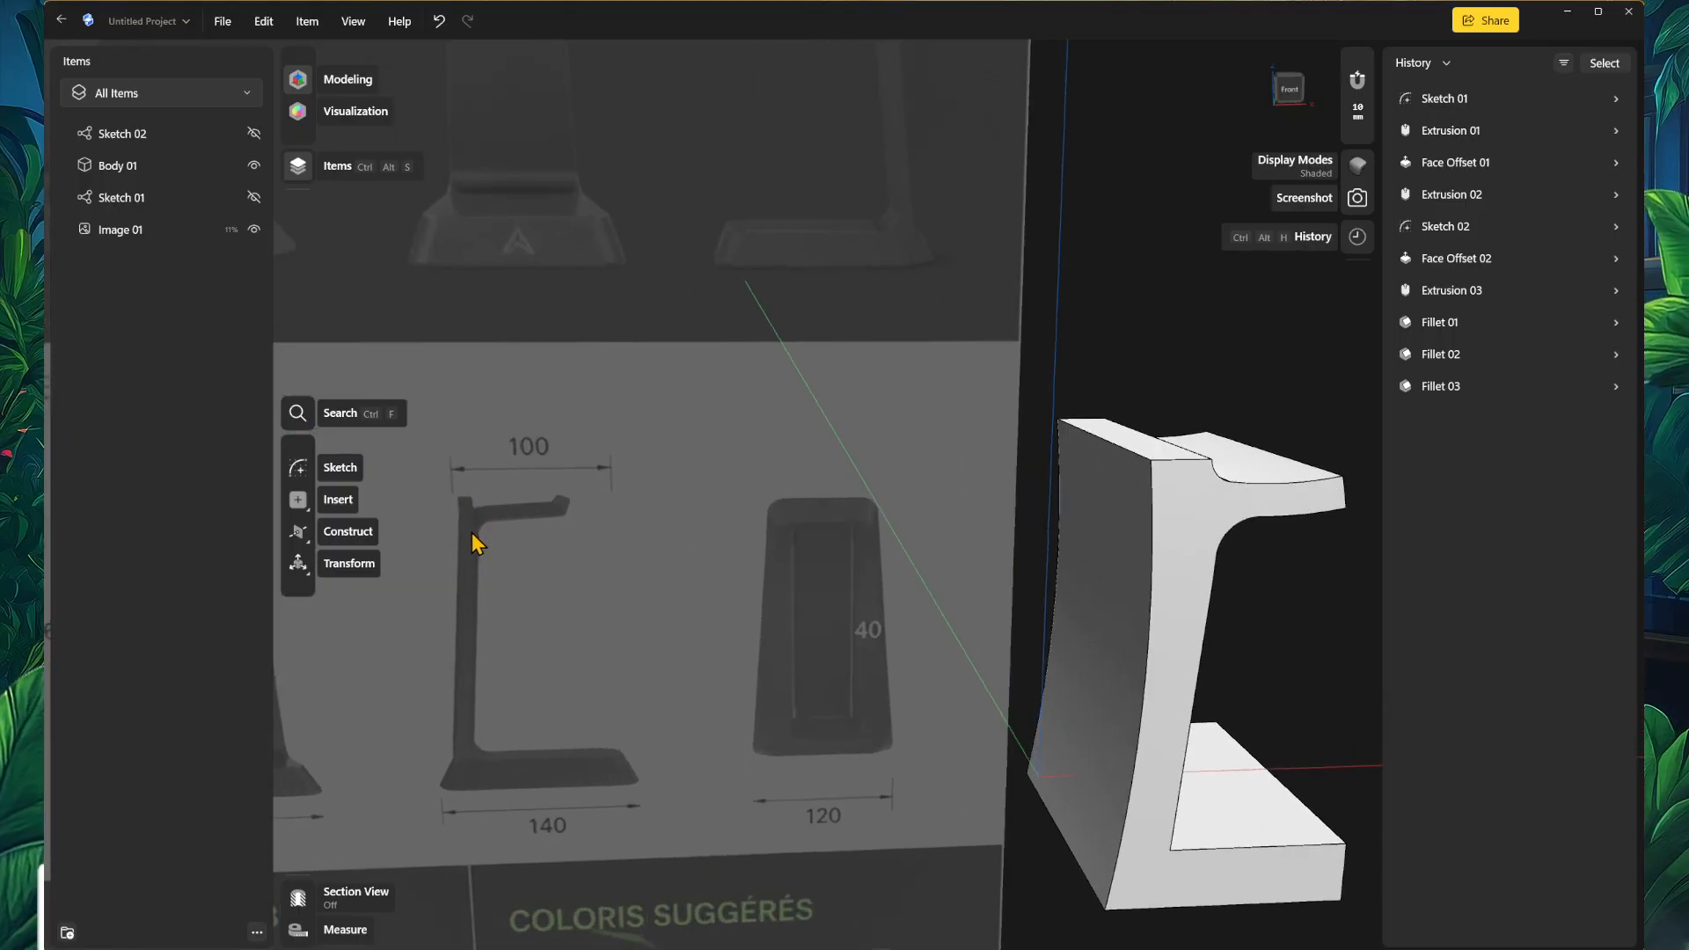
scroll(626, 571, down, 3)
right_drag(626, 594, 926, 615)
scroll(906, 581, up, 3)
right_drag(972, 381, 1053, 660)
scroll(962, 583, up, 3)
click(965, 493)
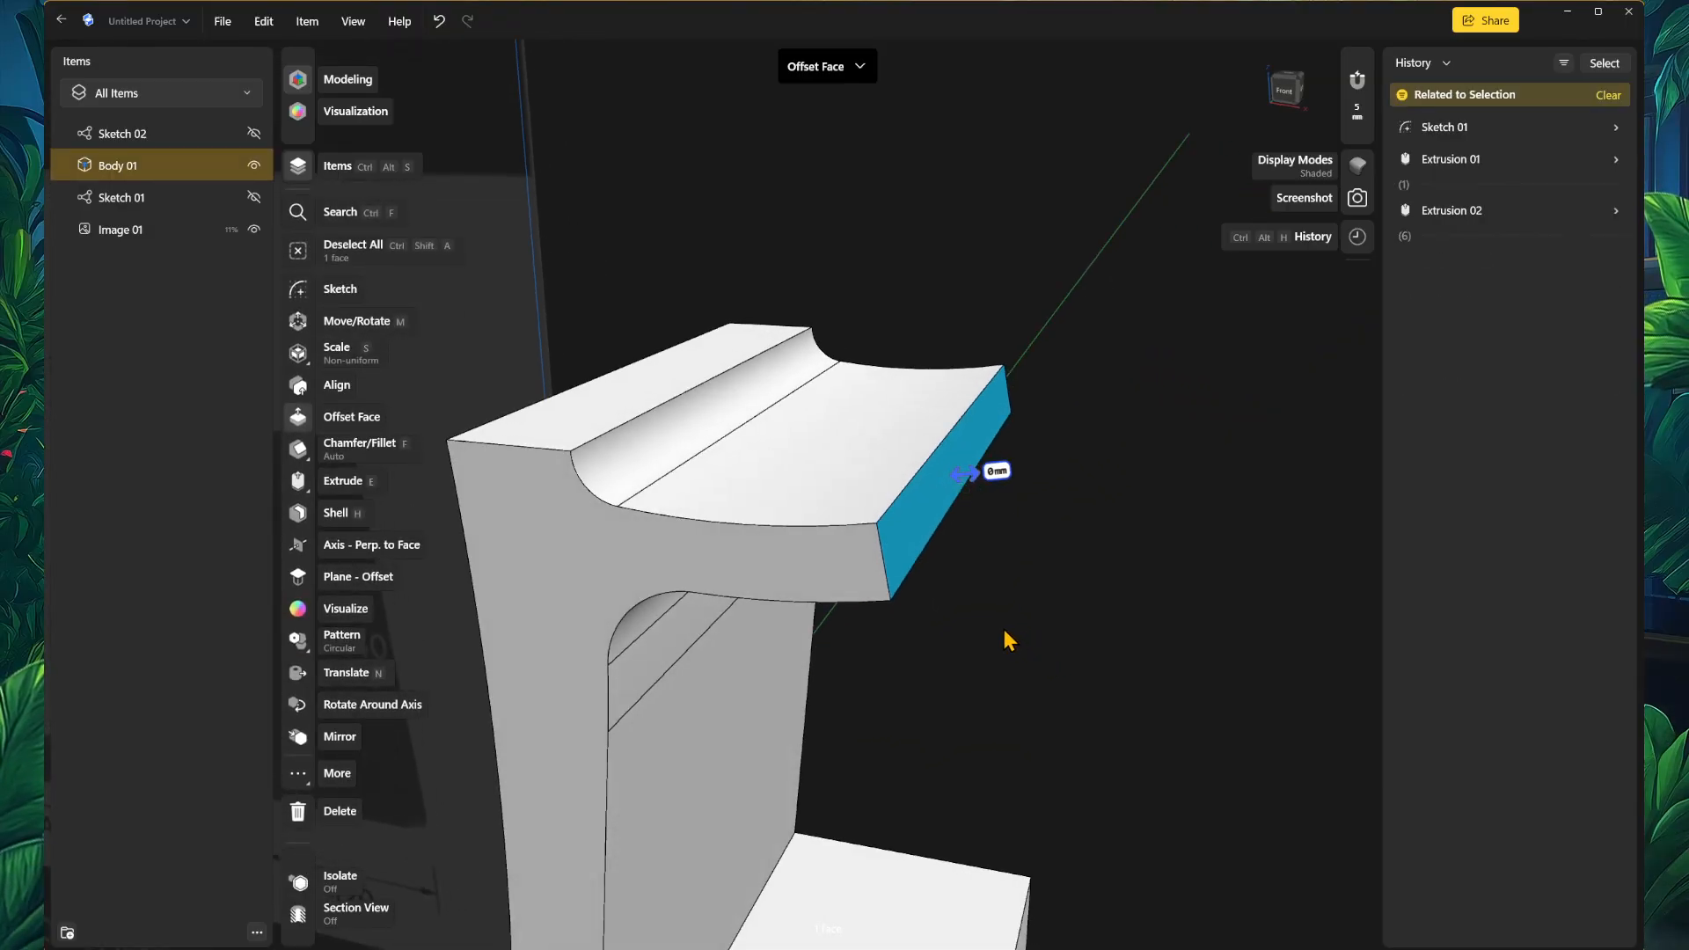
key(m)
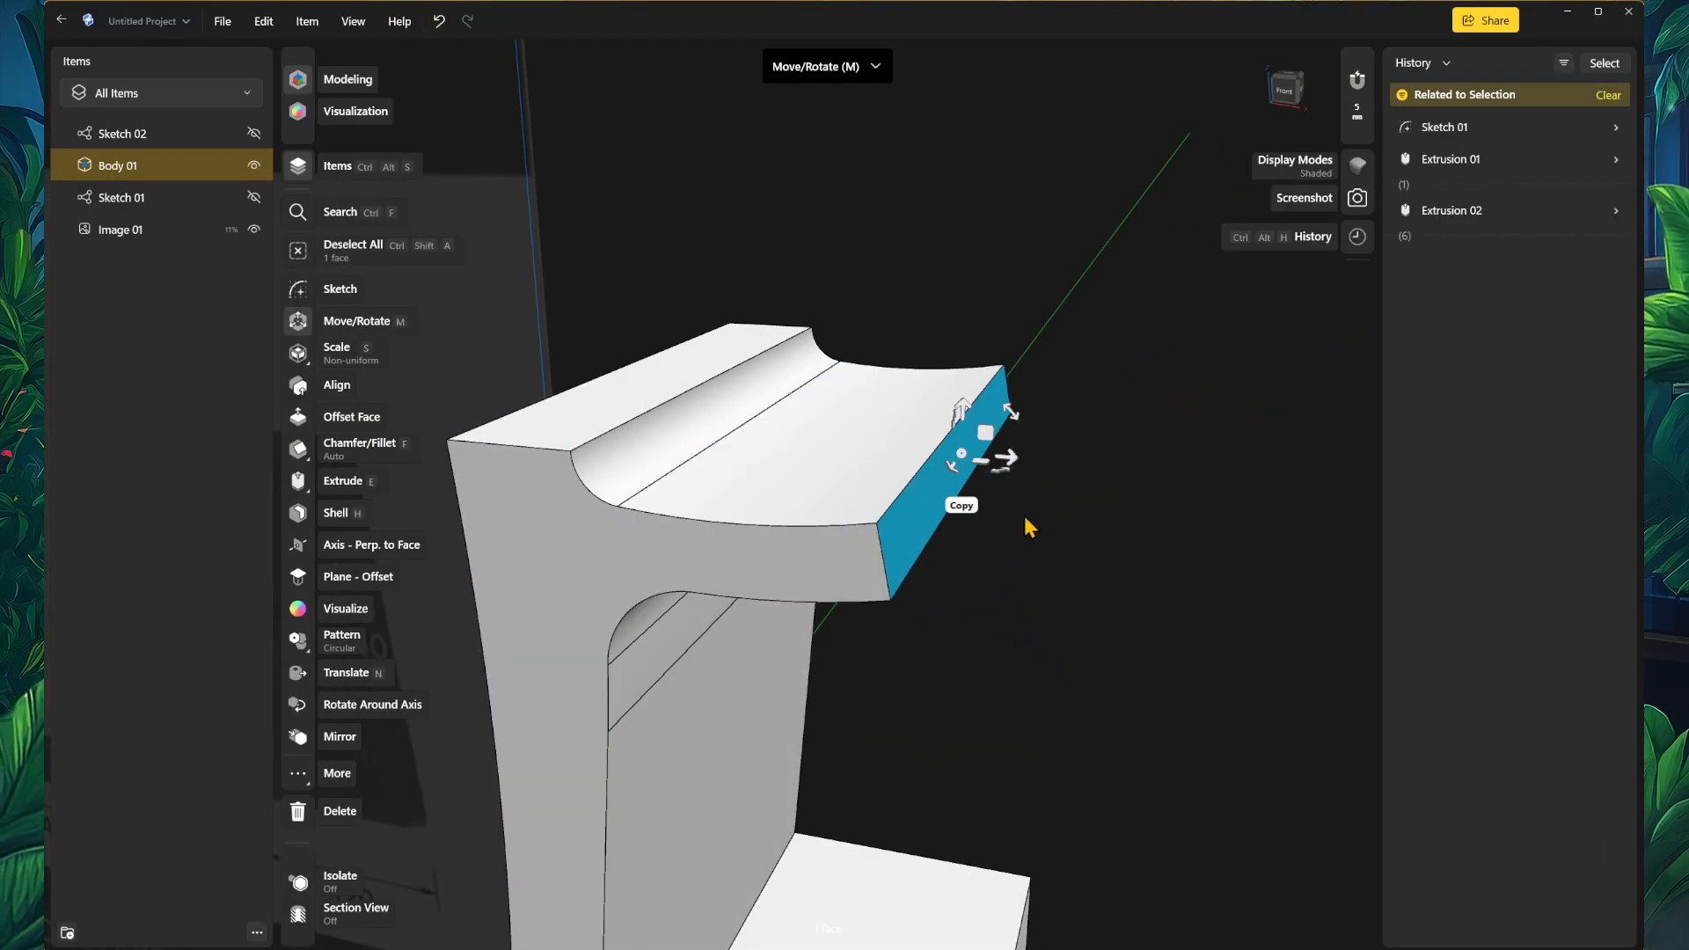
right_drag(1067, 567, 1086, 526)
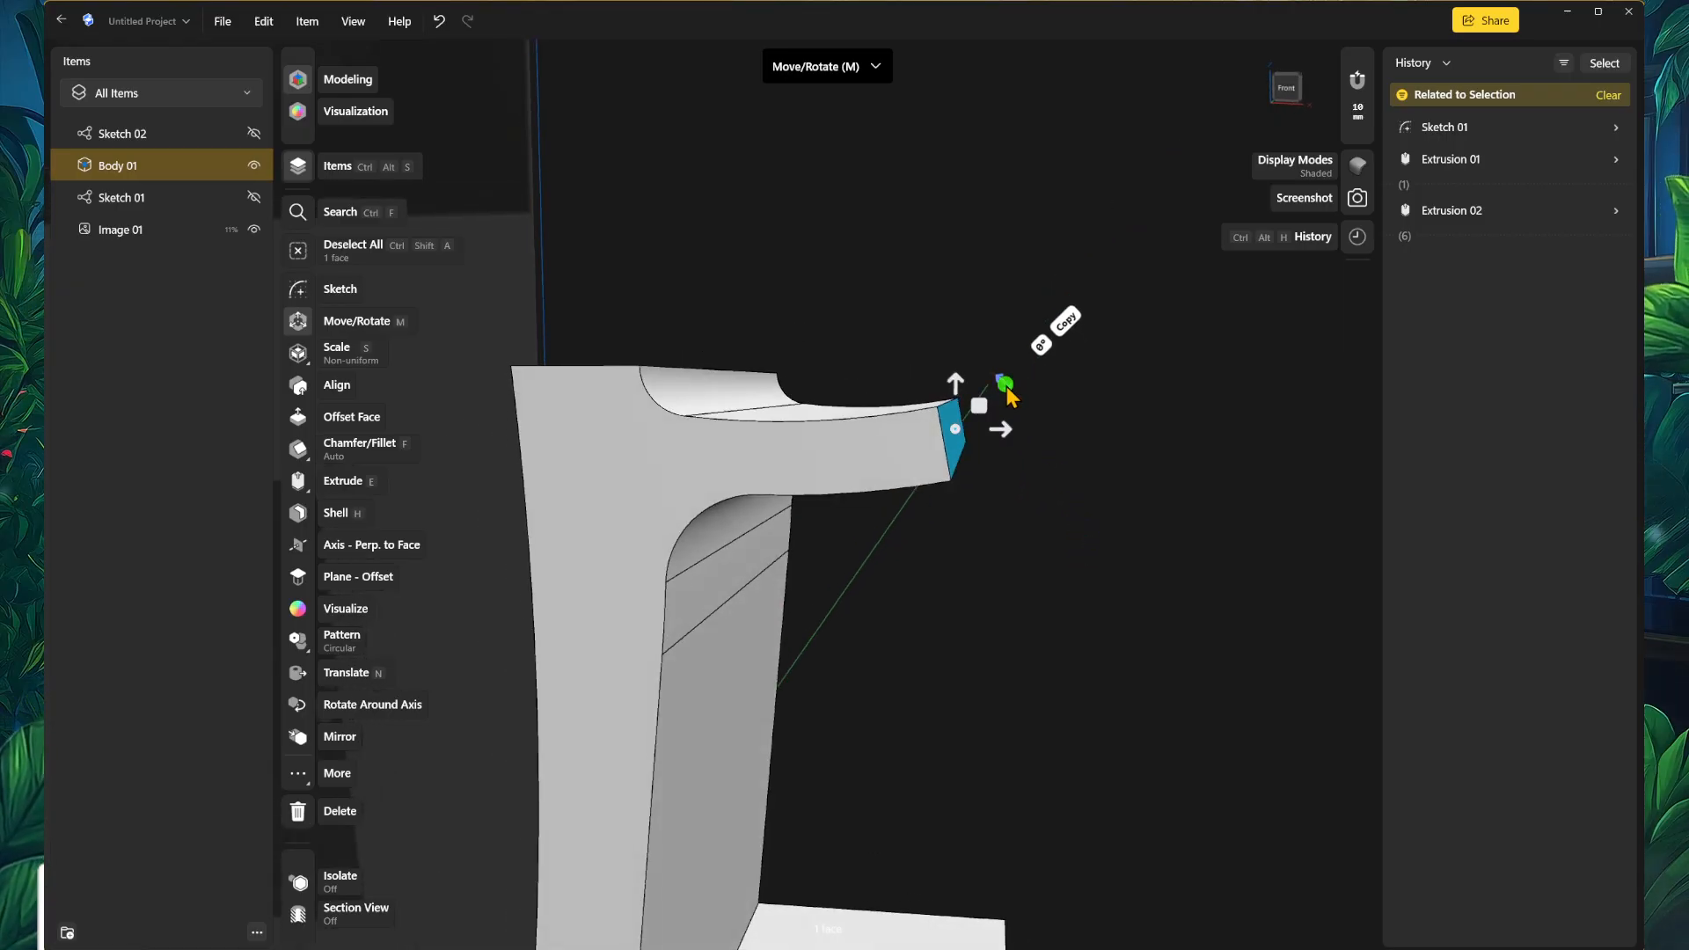
drag(1007, 390, 1001, 329)
drag(1010, 415, 1119, 363)
Step: Start a new sketch on the front end face of the stand's base
right_drag(1146, 563, 1120, 646)
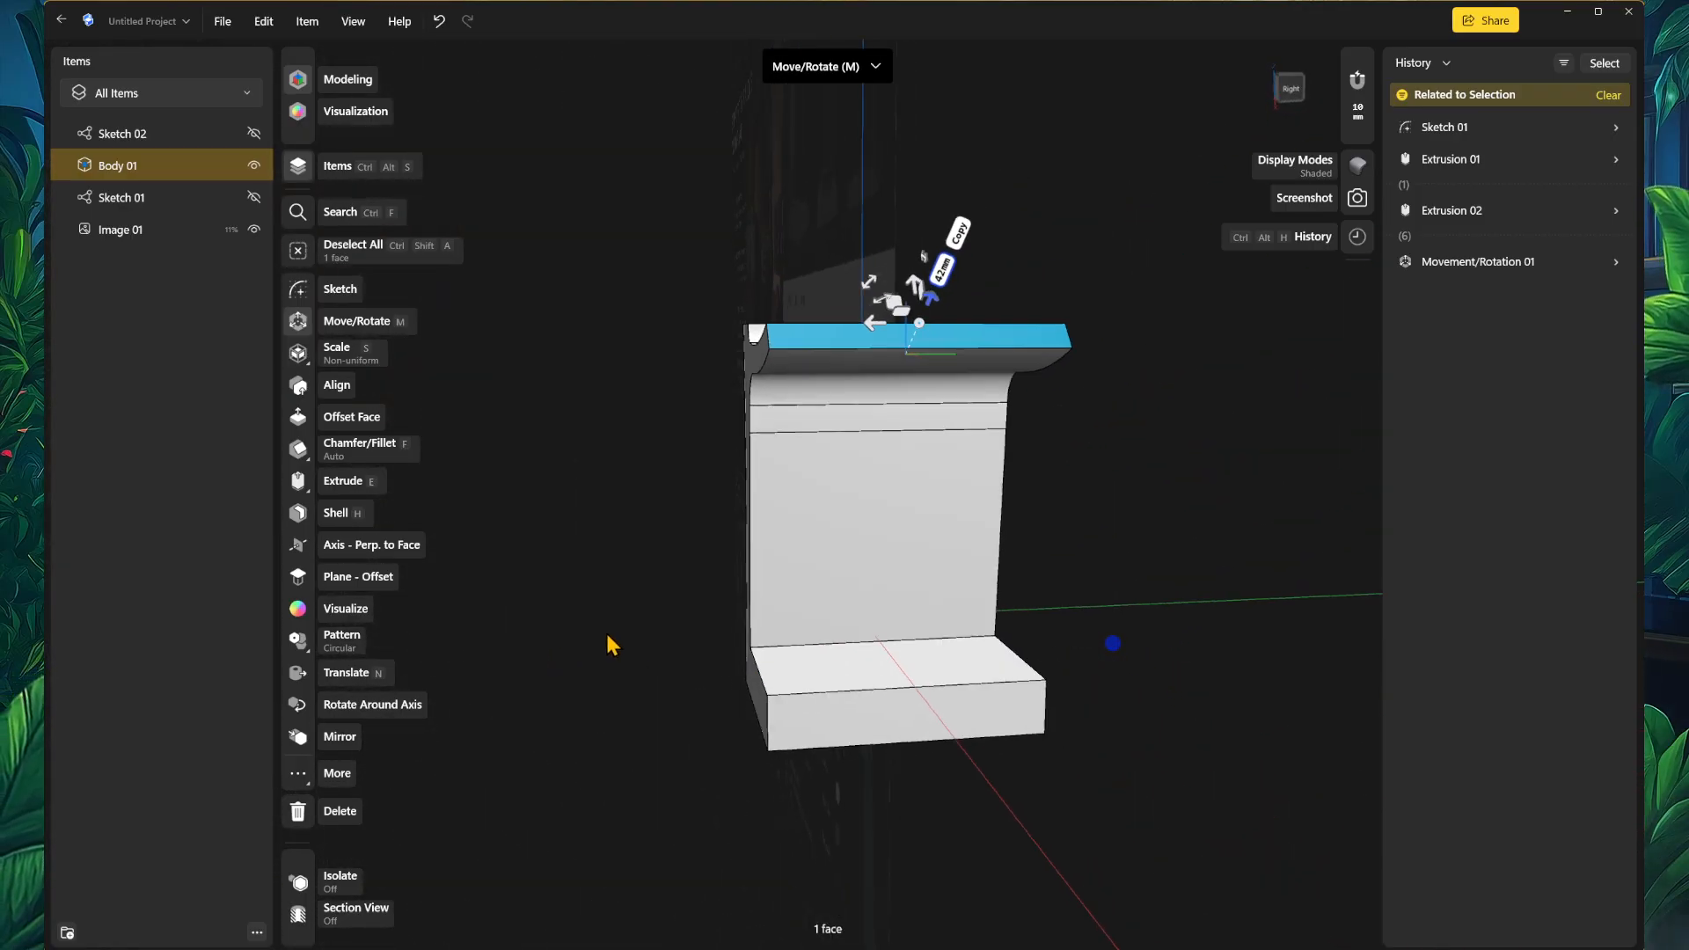
right_drag(726, 619, 746, 671)
middle_drag(912, 667, 943, 682)
scroll(637, 639, up, 3)
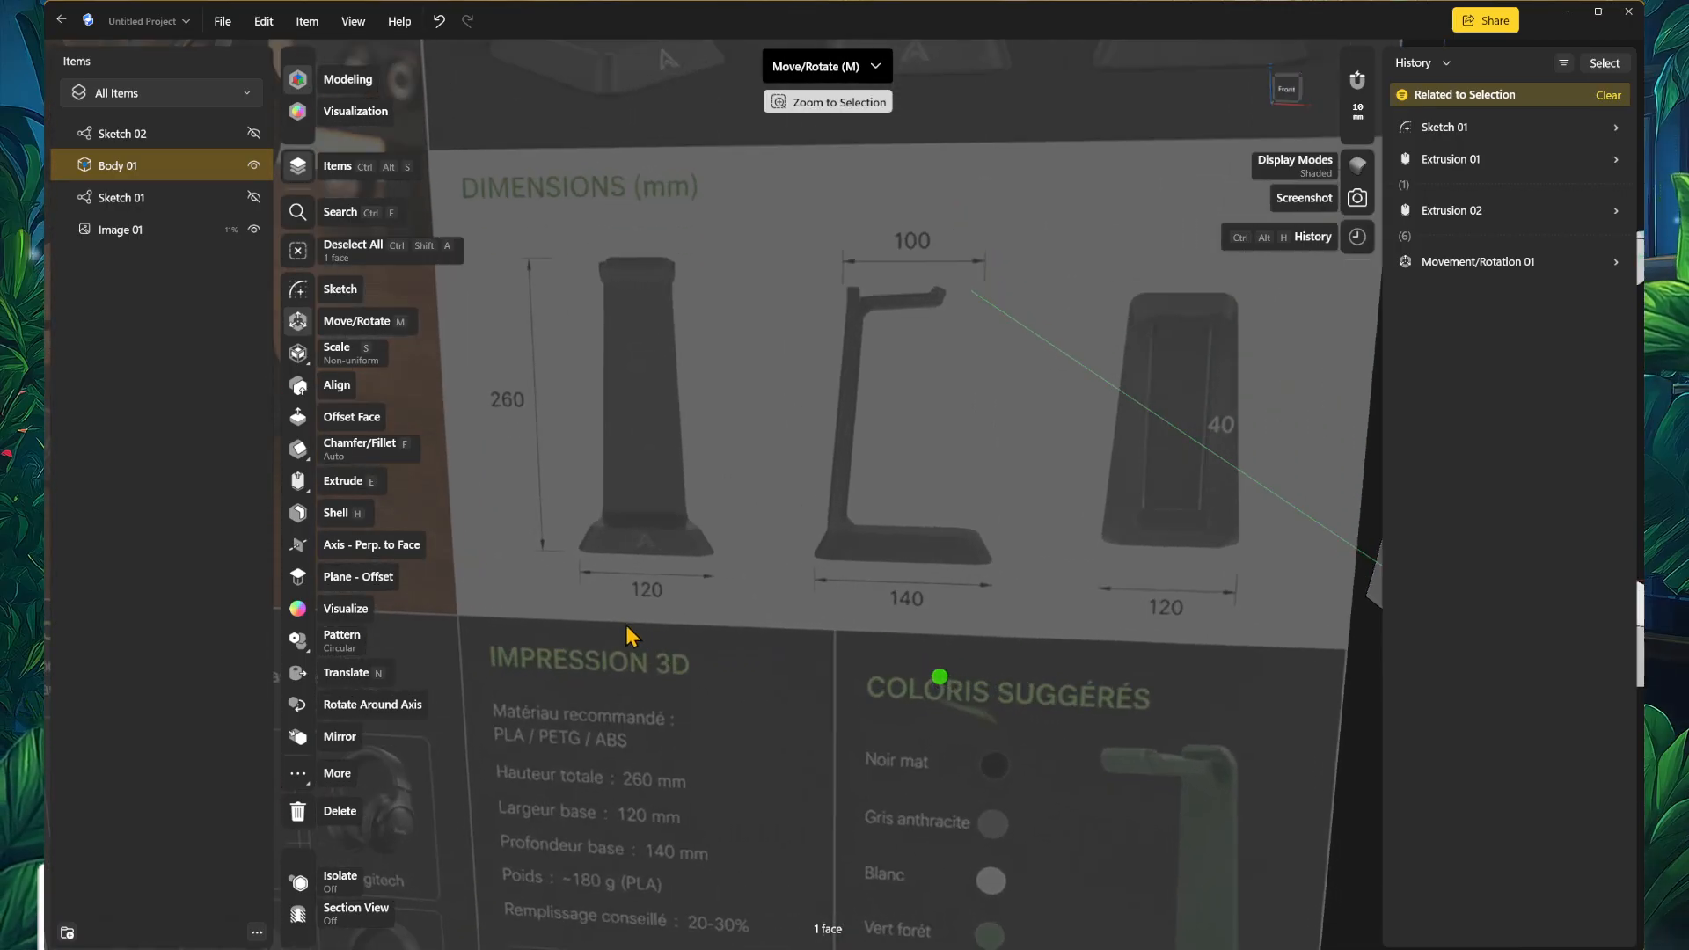
scroll(884, 609, down, 2)
right_drag(890, 622, 1070, 709)
click(1189, 636)
click(1009, 651)
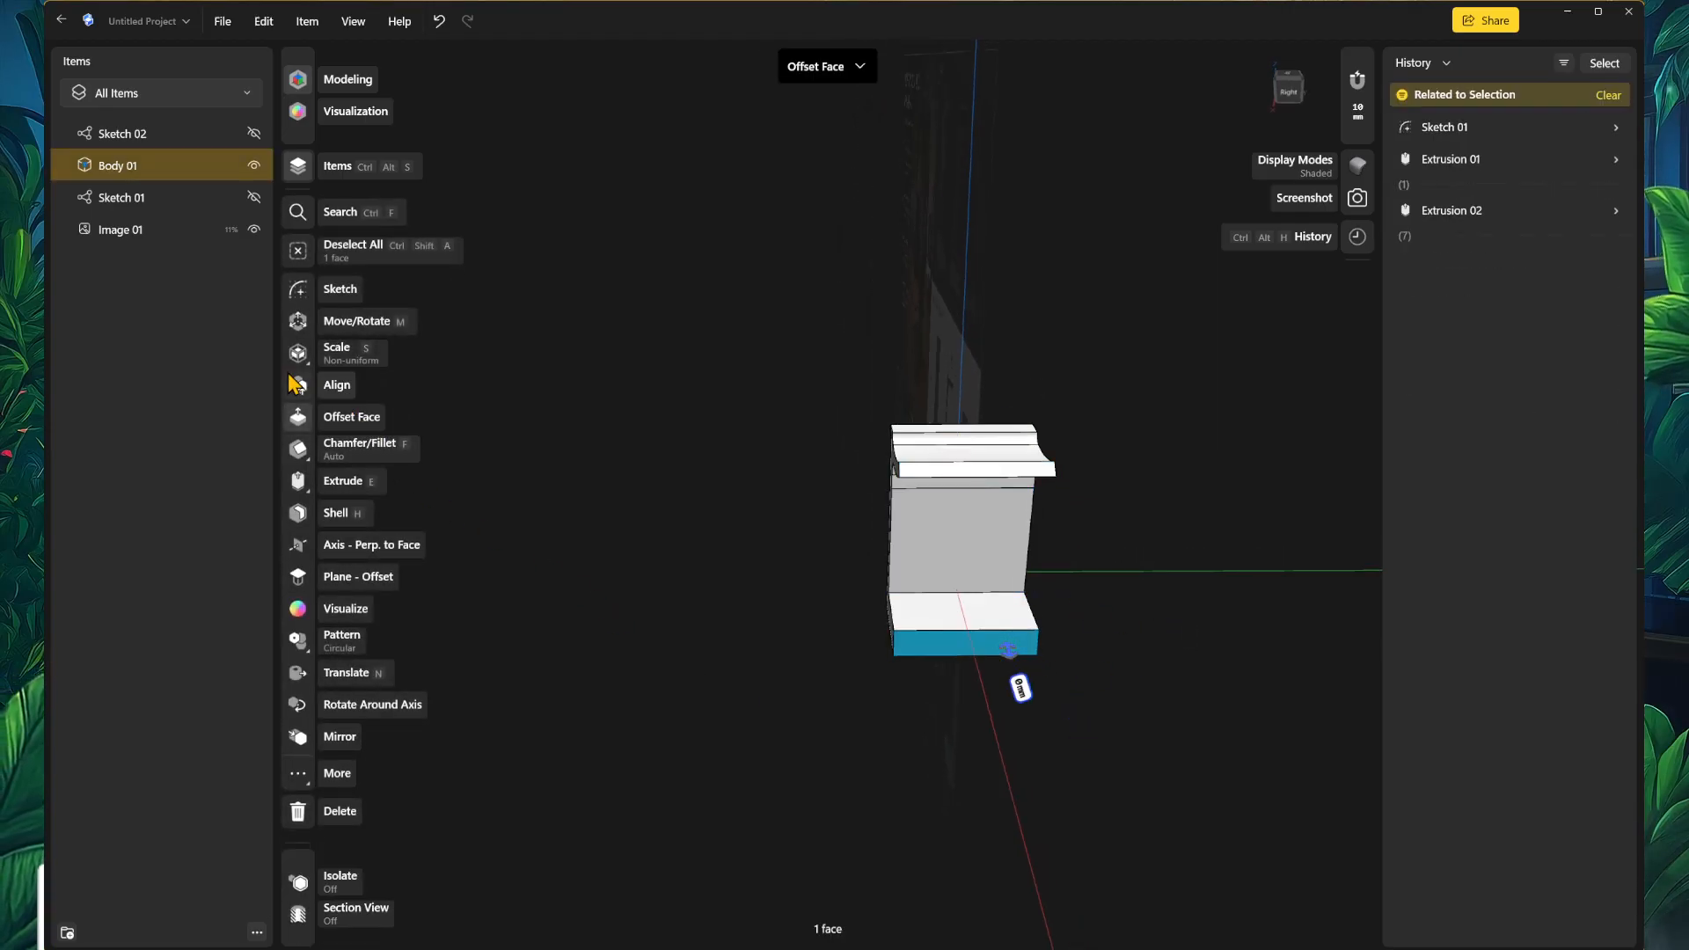
click(299, 292)
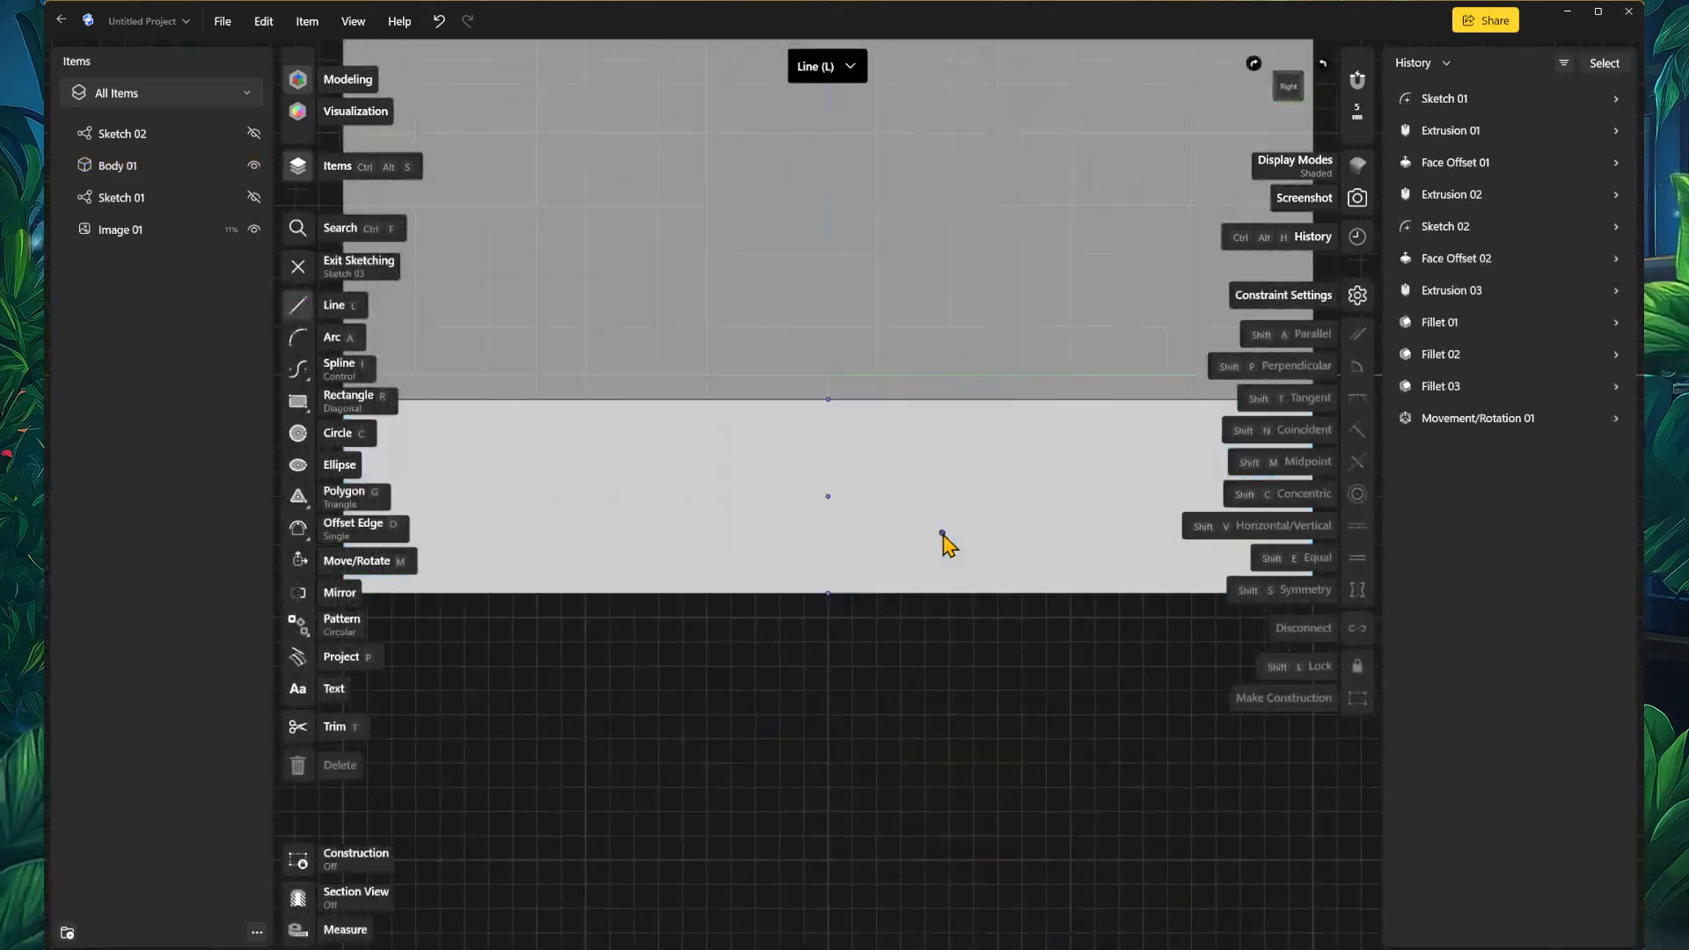
Step: Examine the stand from several angles and return to a view square to the sketch plane
mouse_move(875, 513)
middle_down()
mouse_move(1006, 699)
mouse_move(913, 694)
middle_up()
scroll(1021, 644, down, 5)
scroll(947, 668, down, 3)
middle_drag(1041, 716, 947, 699)
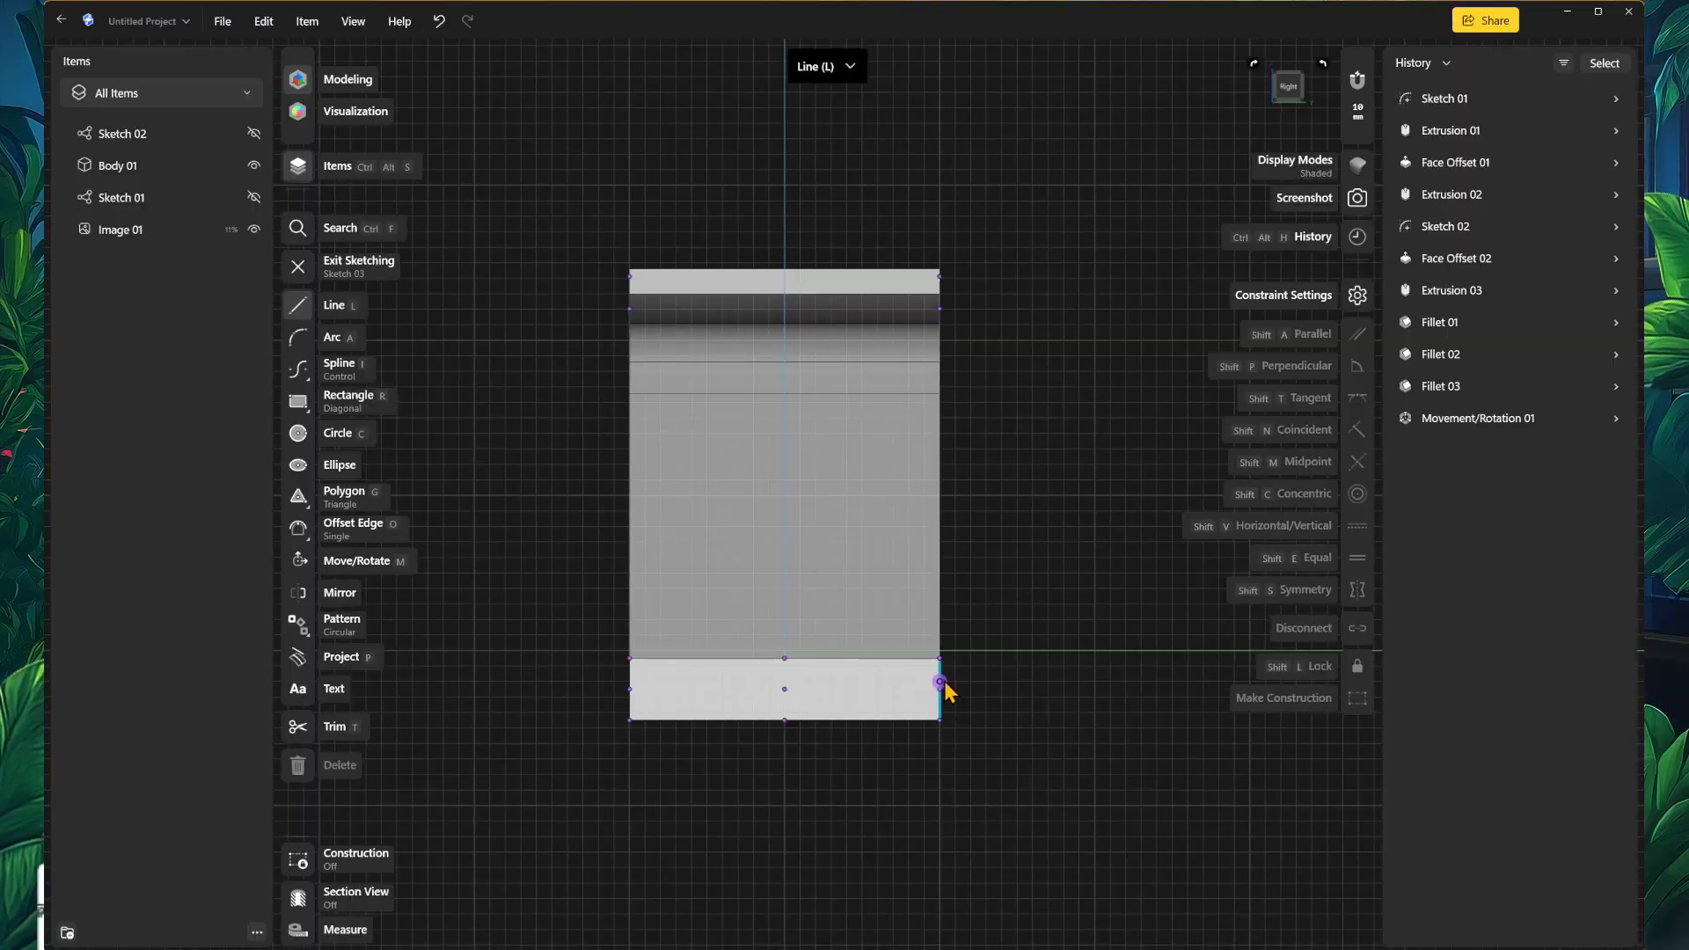
middle_drag(970, 651, 953, 660)
right_drag(1091, 457, 992, 518)
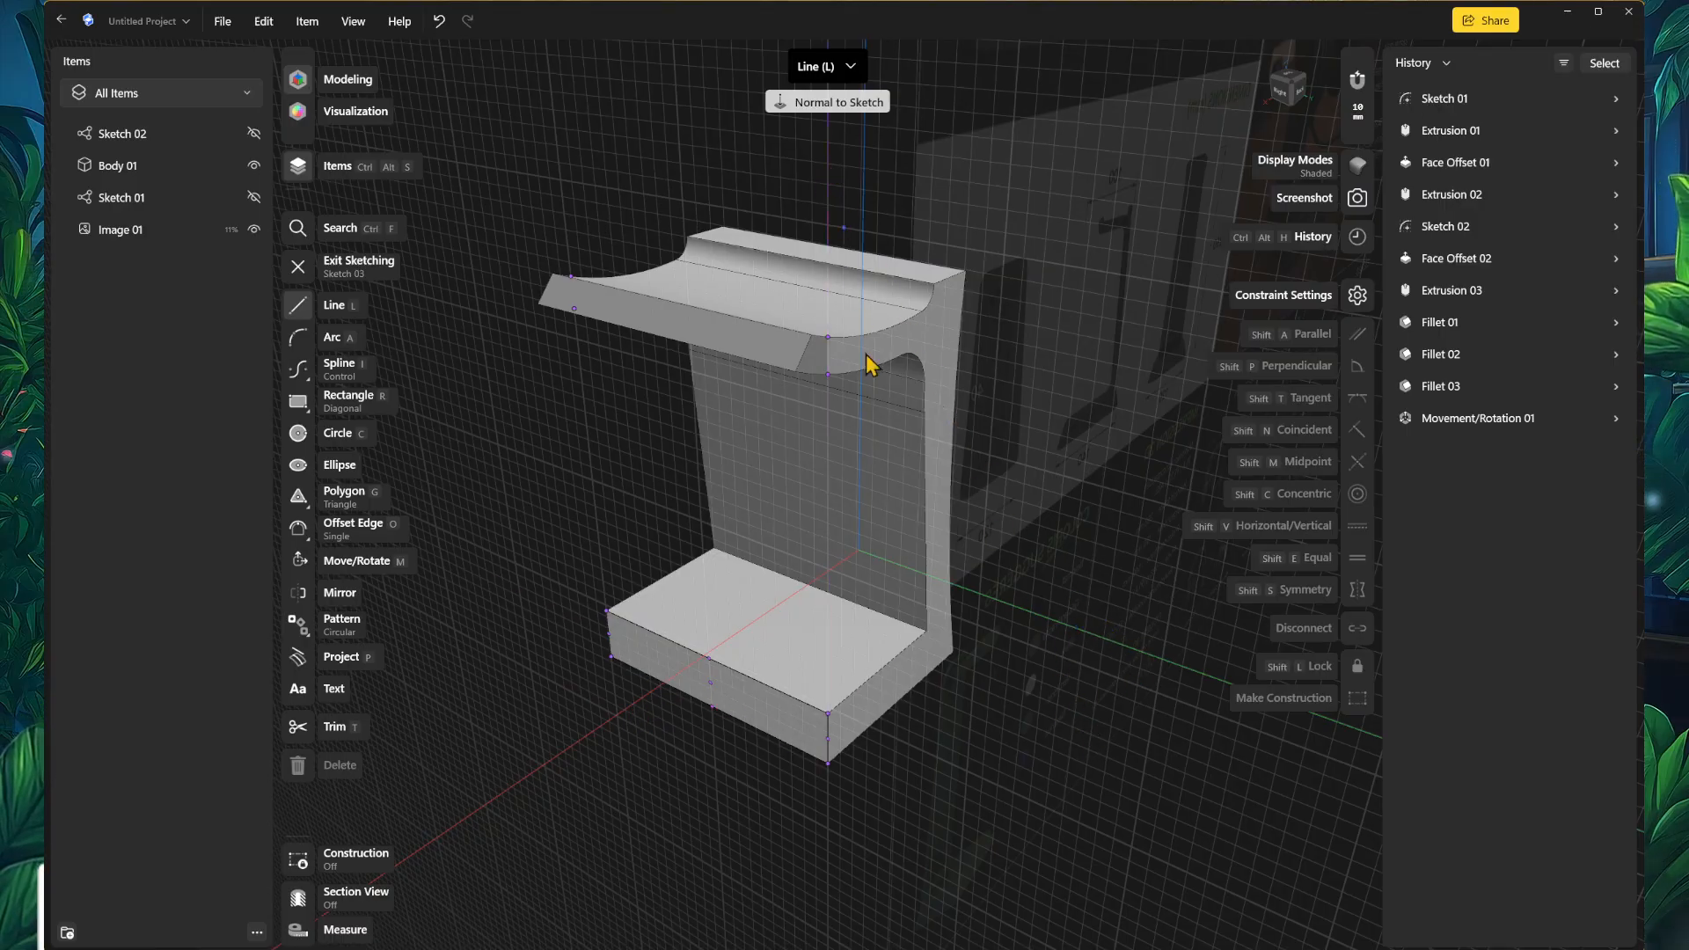
middle_drag(928, 489, 875, 514)
right_drag(1227, 125, 1107, 226)
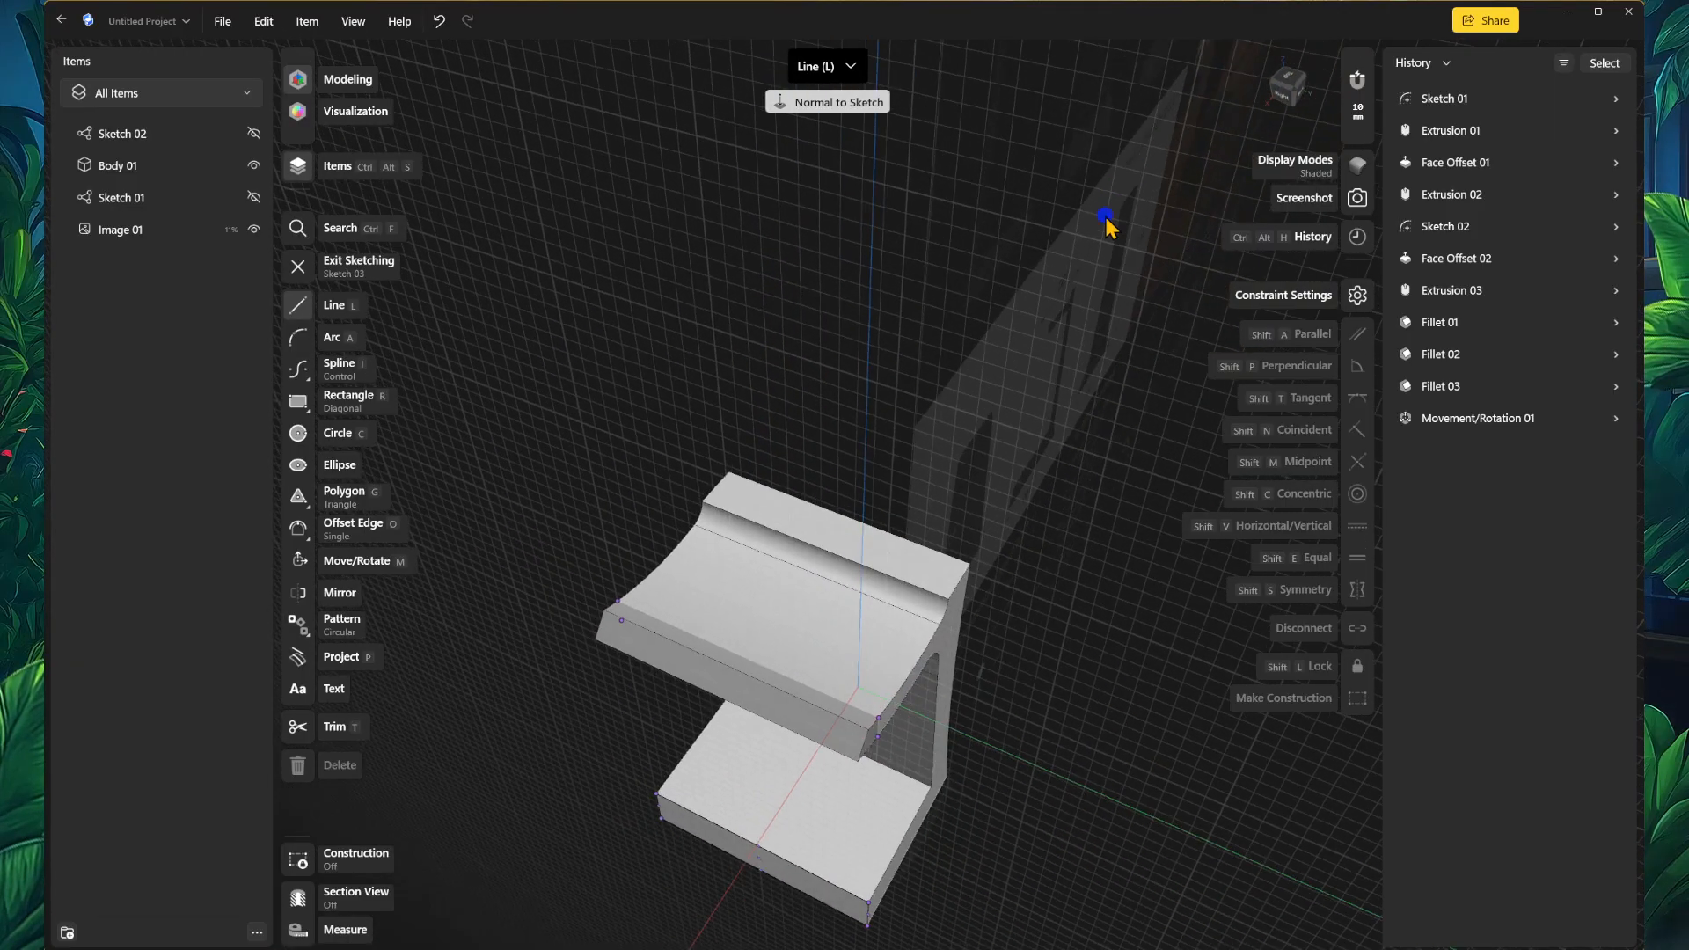
right_drag(1080, 483, 1312, 272)
middle_drag(1103, 380, 1001, 558)
right_drag(1040, 528, 1068, 536)
click(1293, 85)
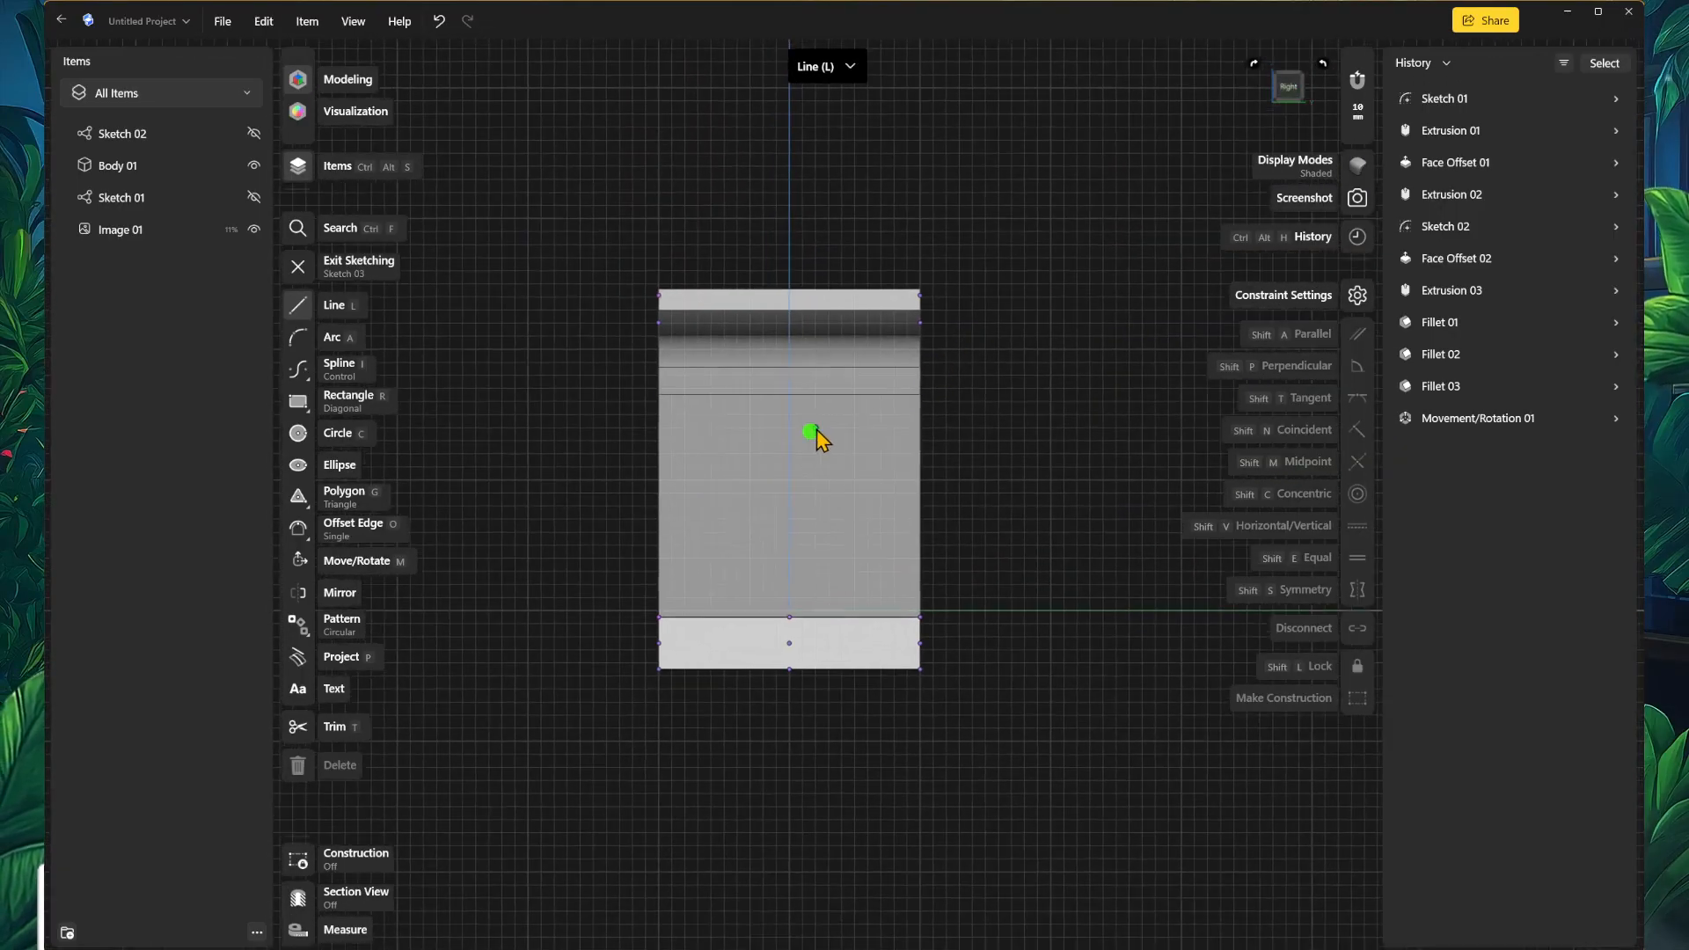
middle_drag(851, 472, 925, 391)
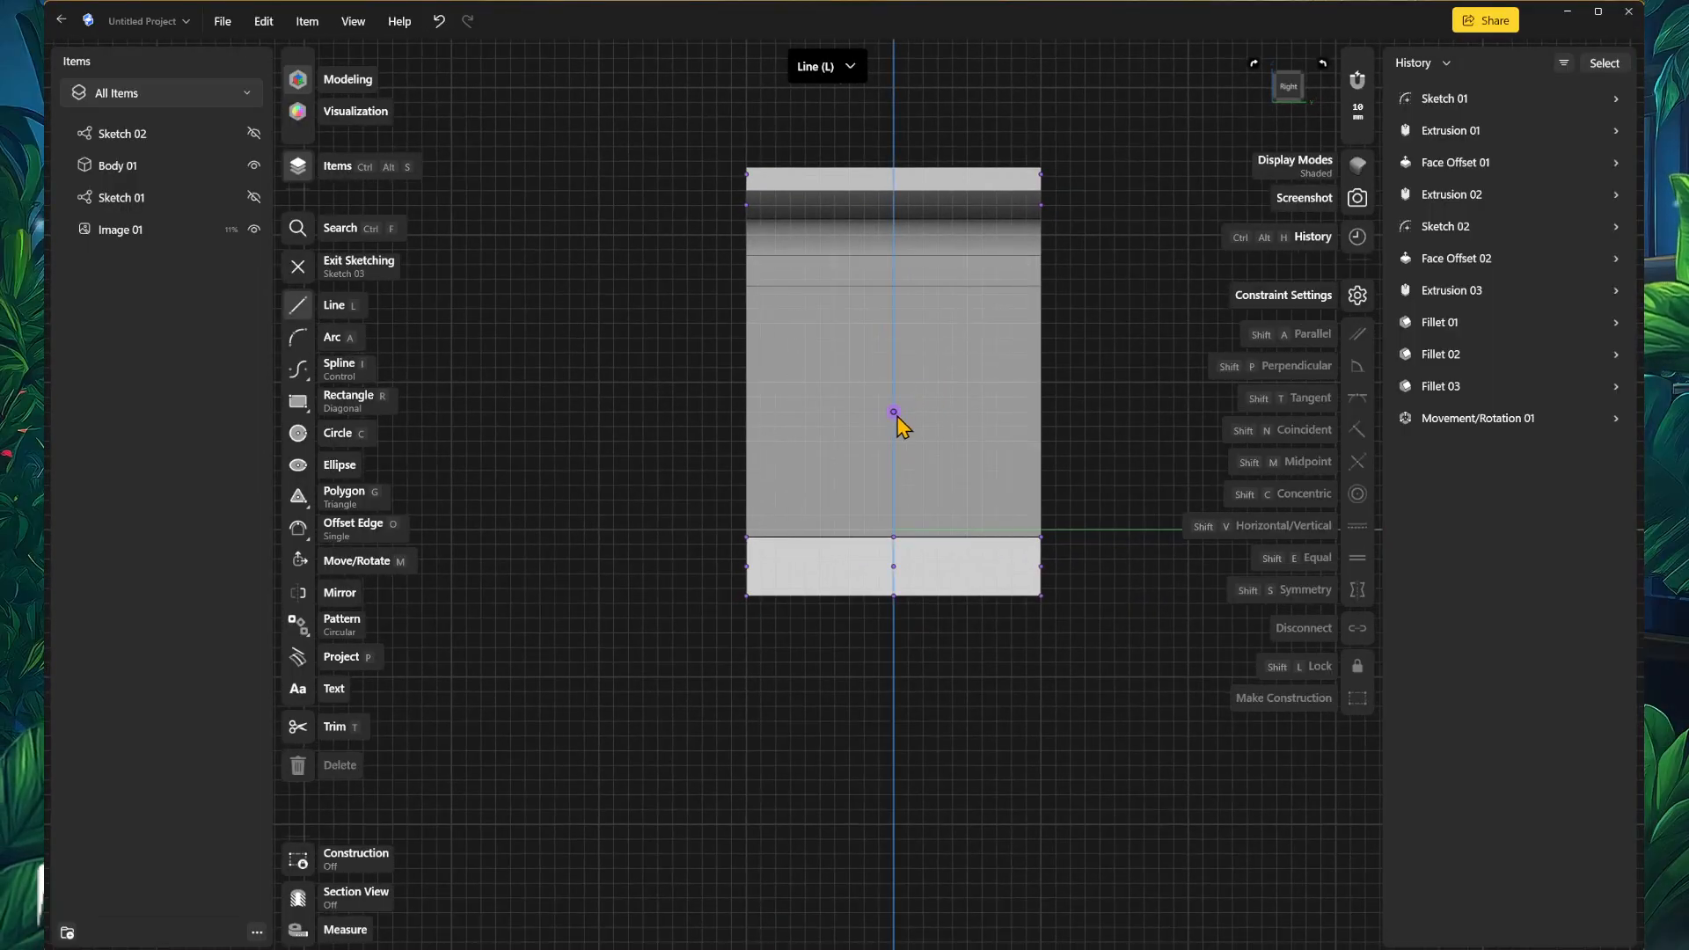
scroll(897, 424, down, 1)
middle_drag(926, 454, 869, 461)
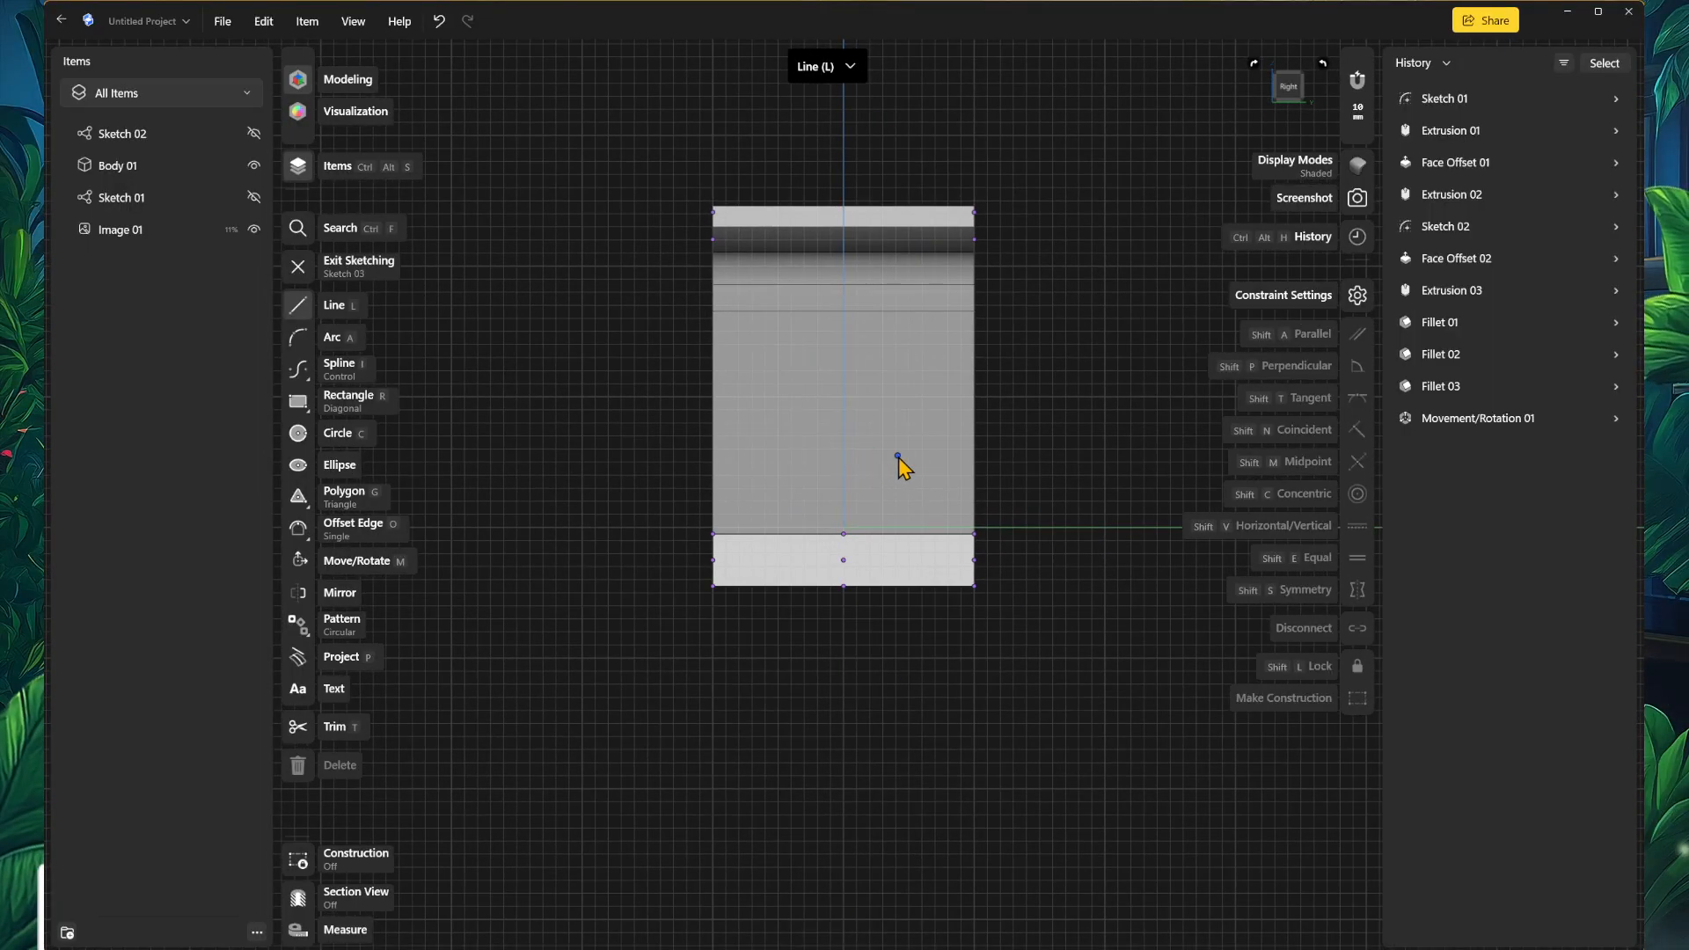
middle_drag(869, 458, 885, 505)
scroll(885, 505, down, 1)
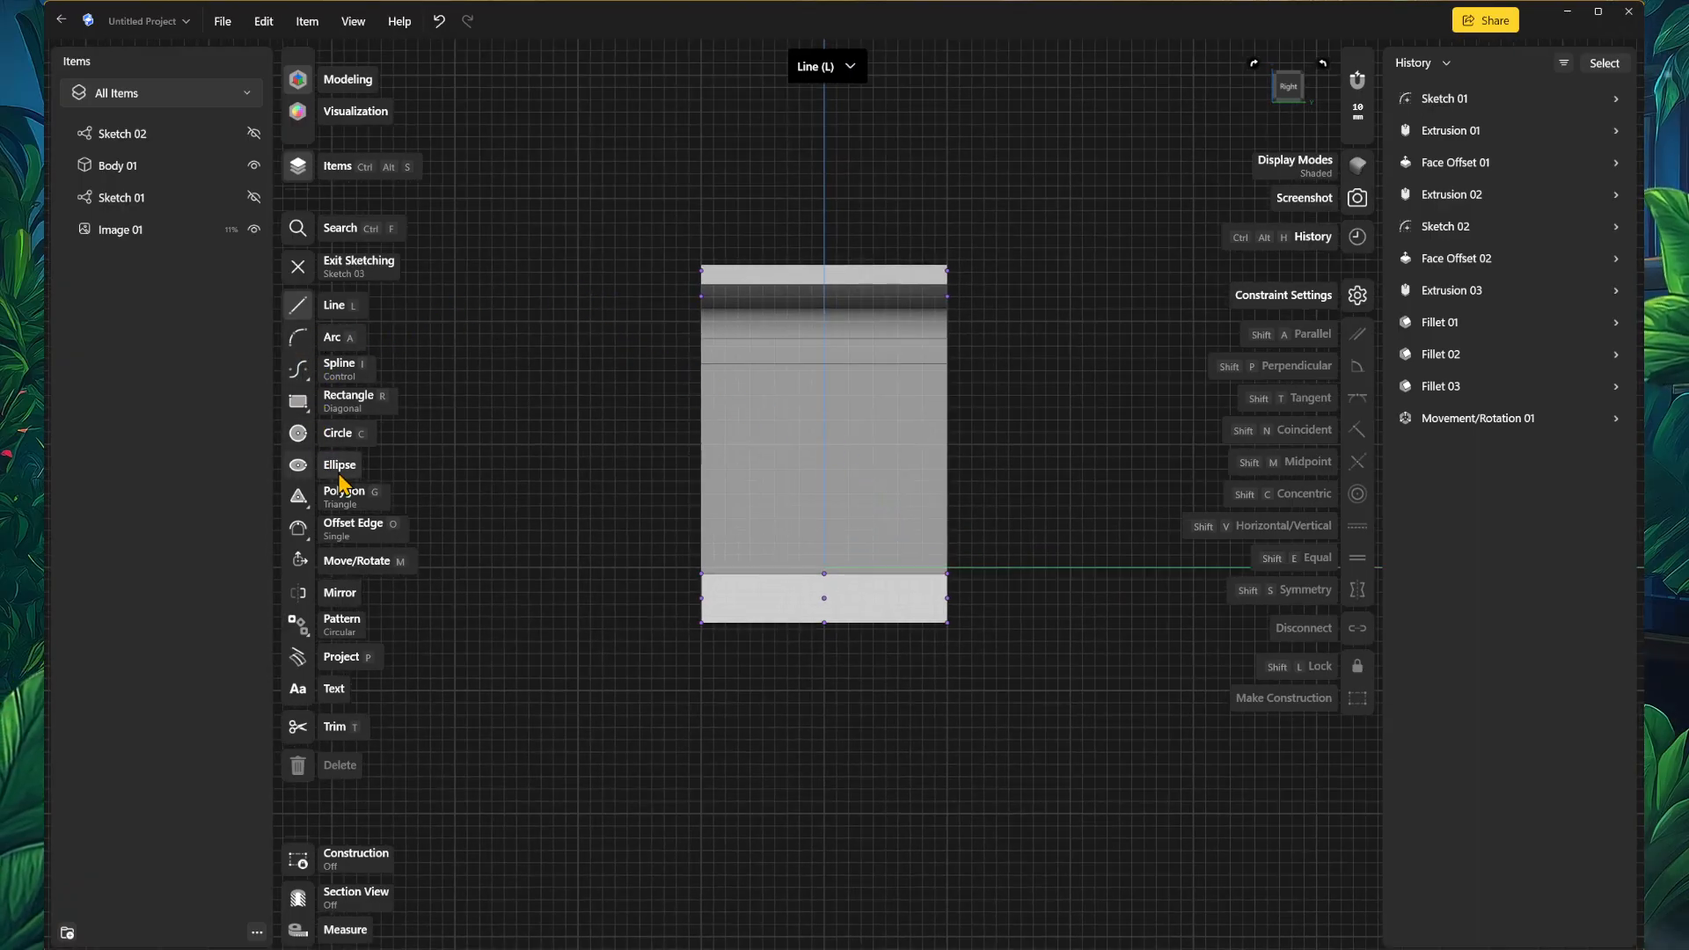
Step: Sketch a short horizontal line from the vertical centre axis toward the left, just above the stand's upper edge
click(299, 406)
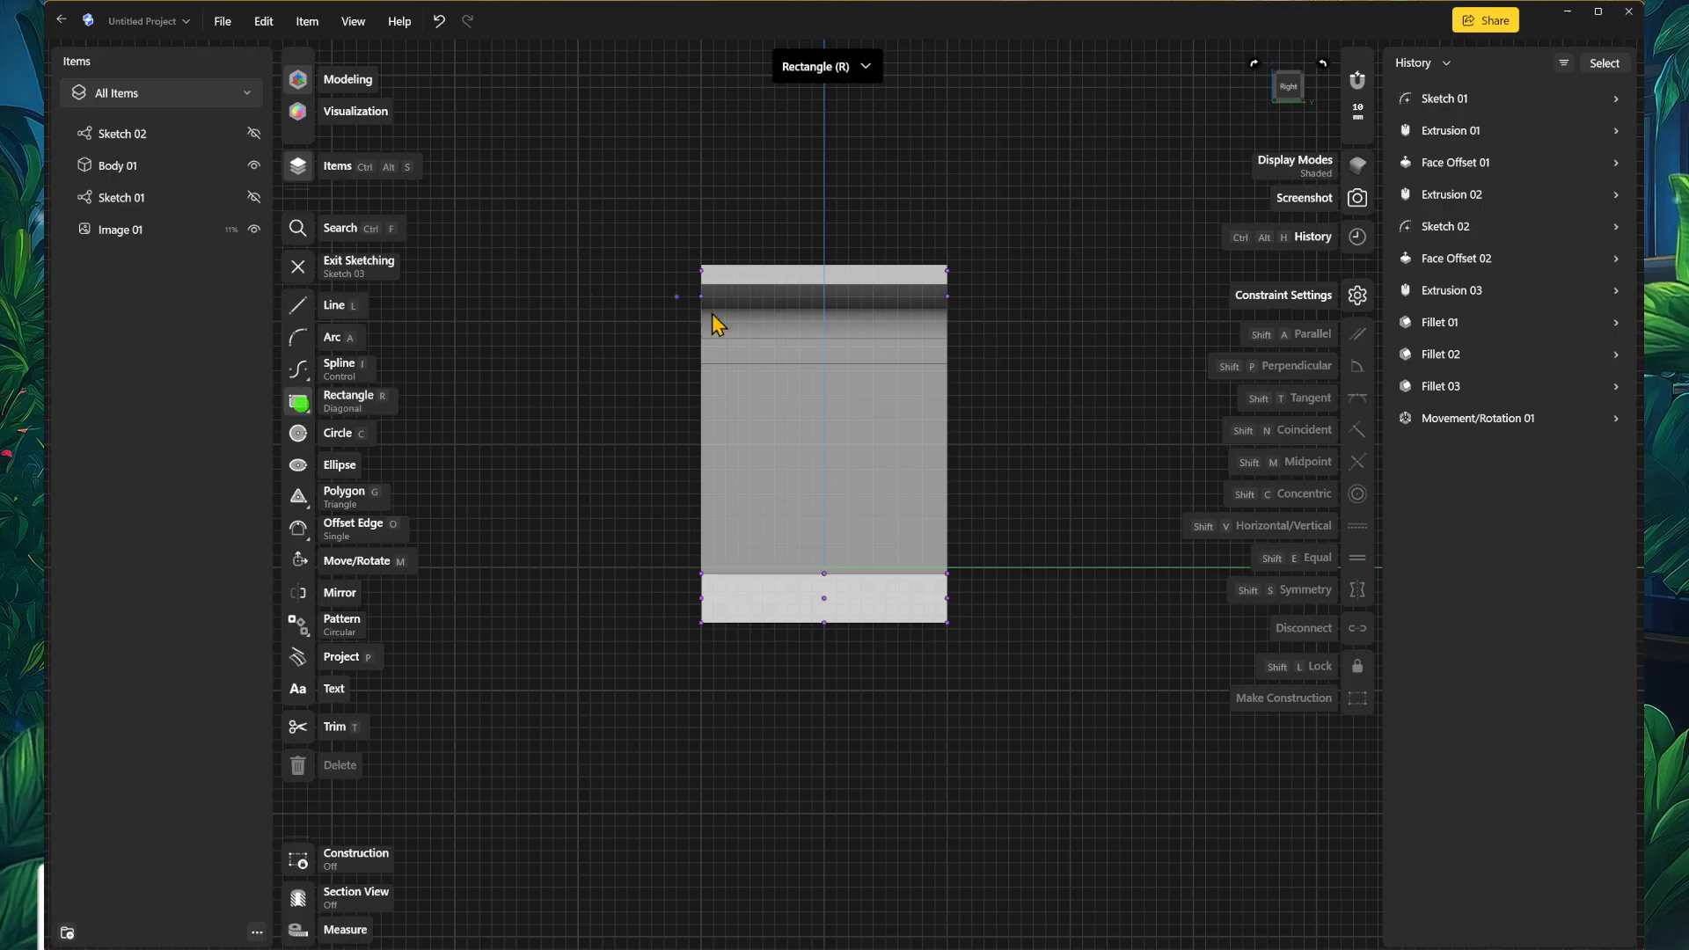
click(357, 306)
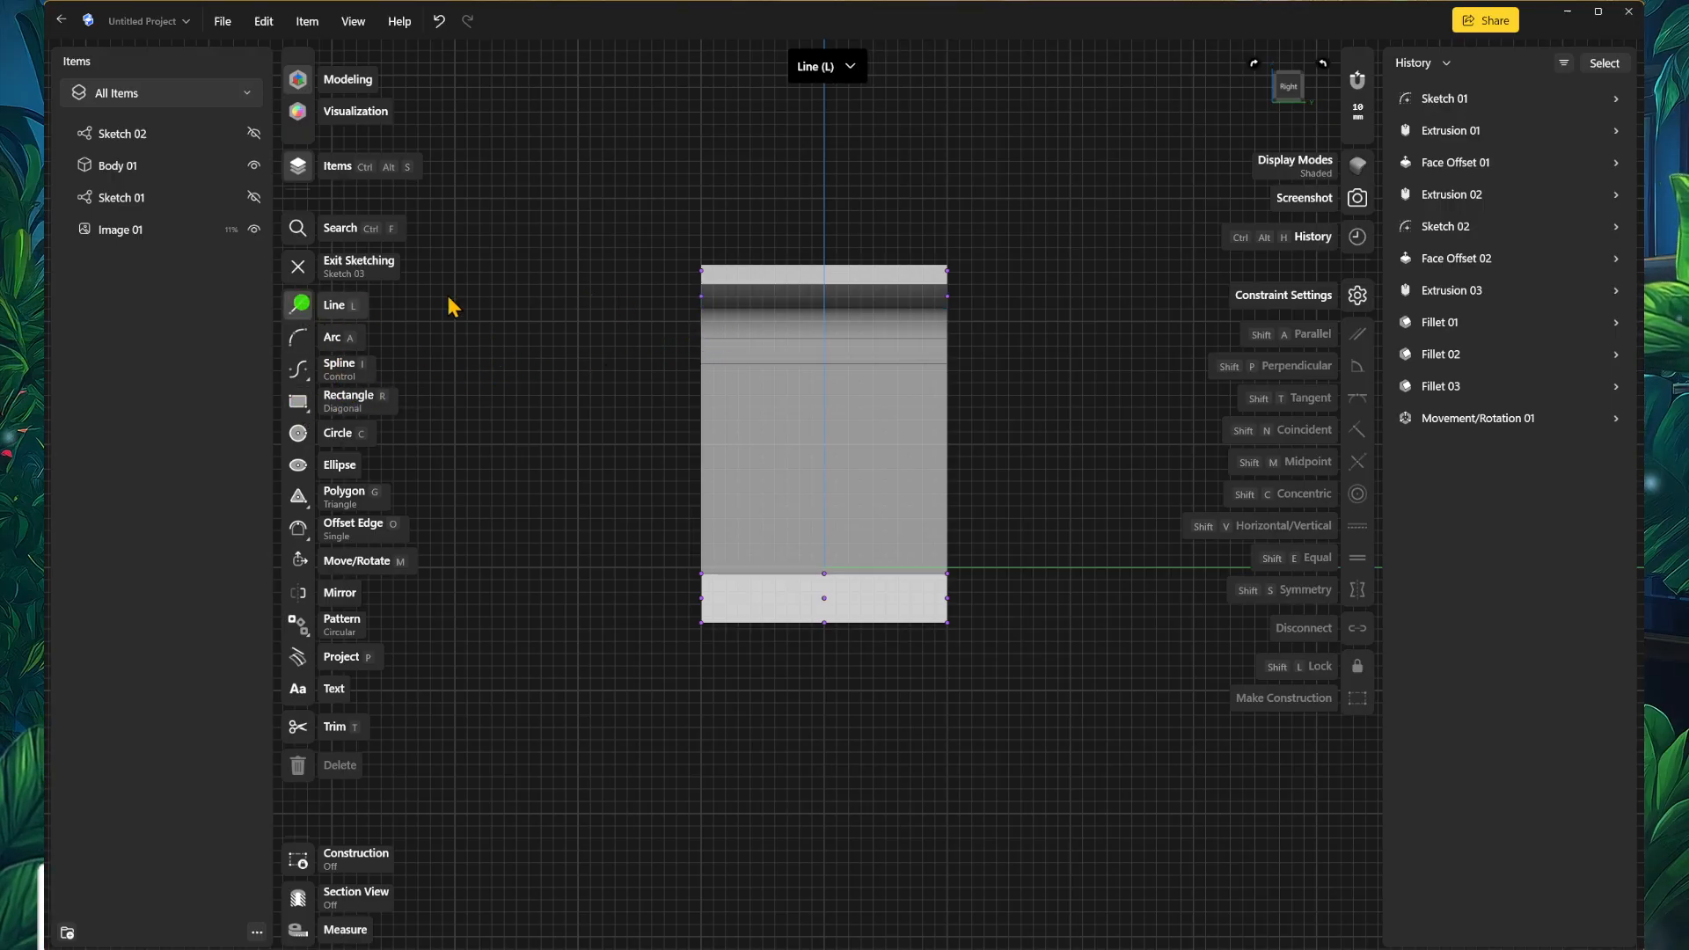
click(824, 260)
click(762, 260)
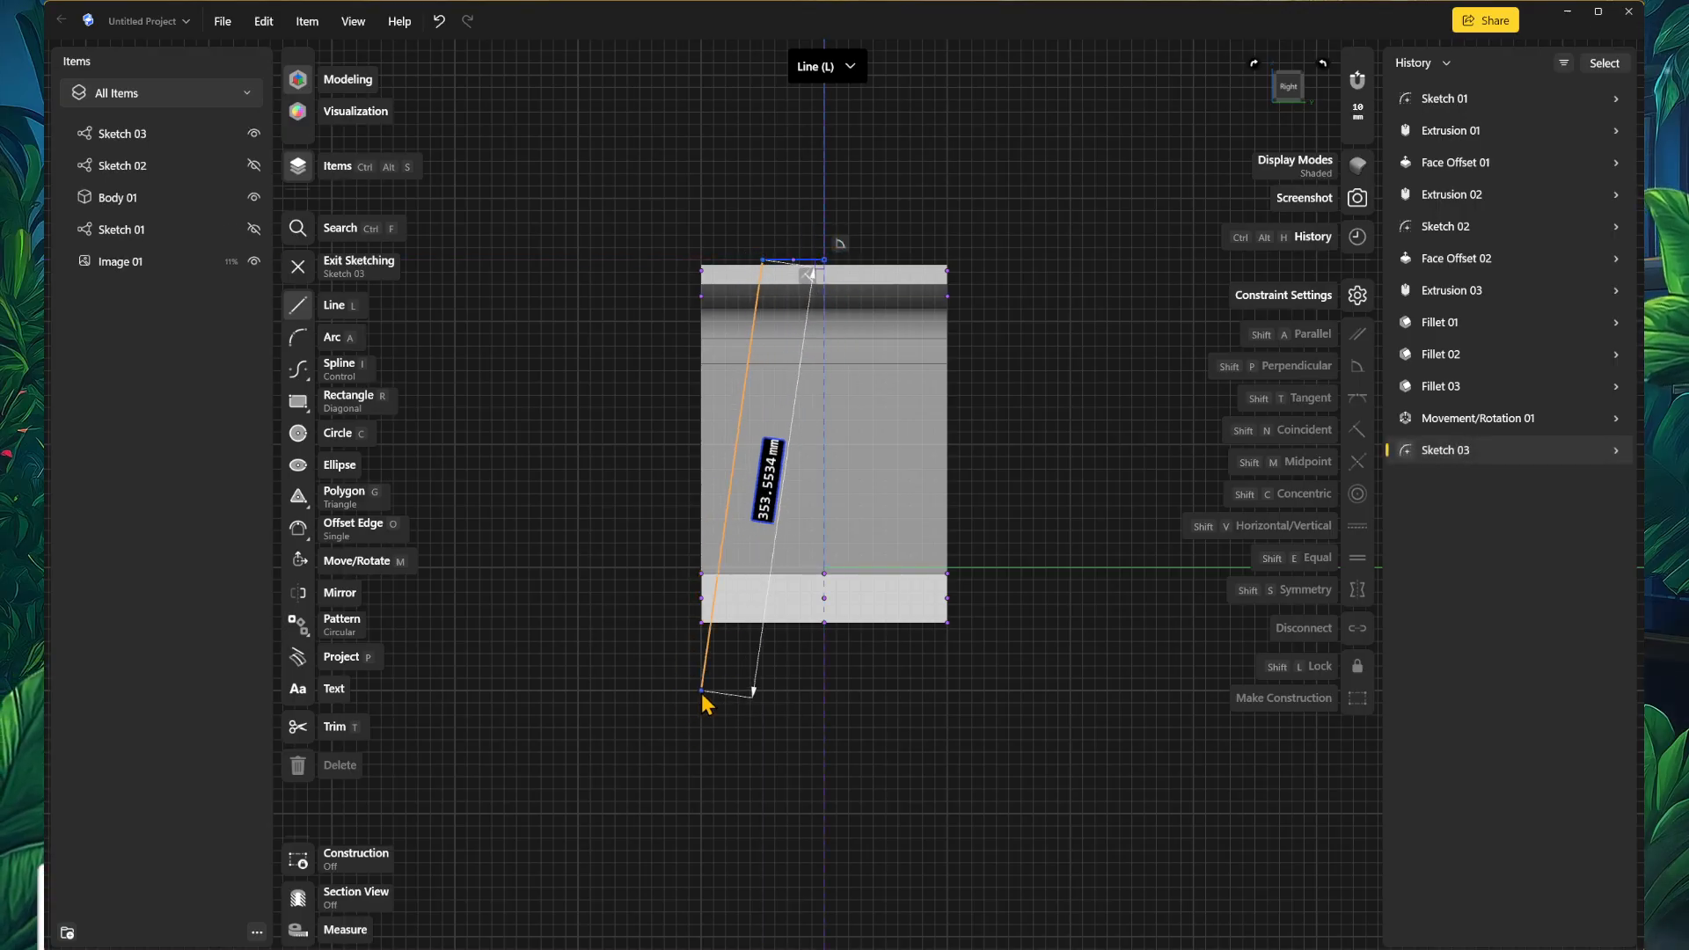
right_click(576, 555)
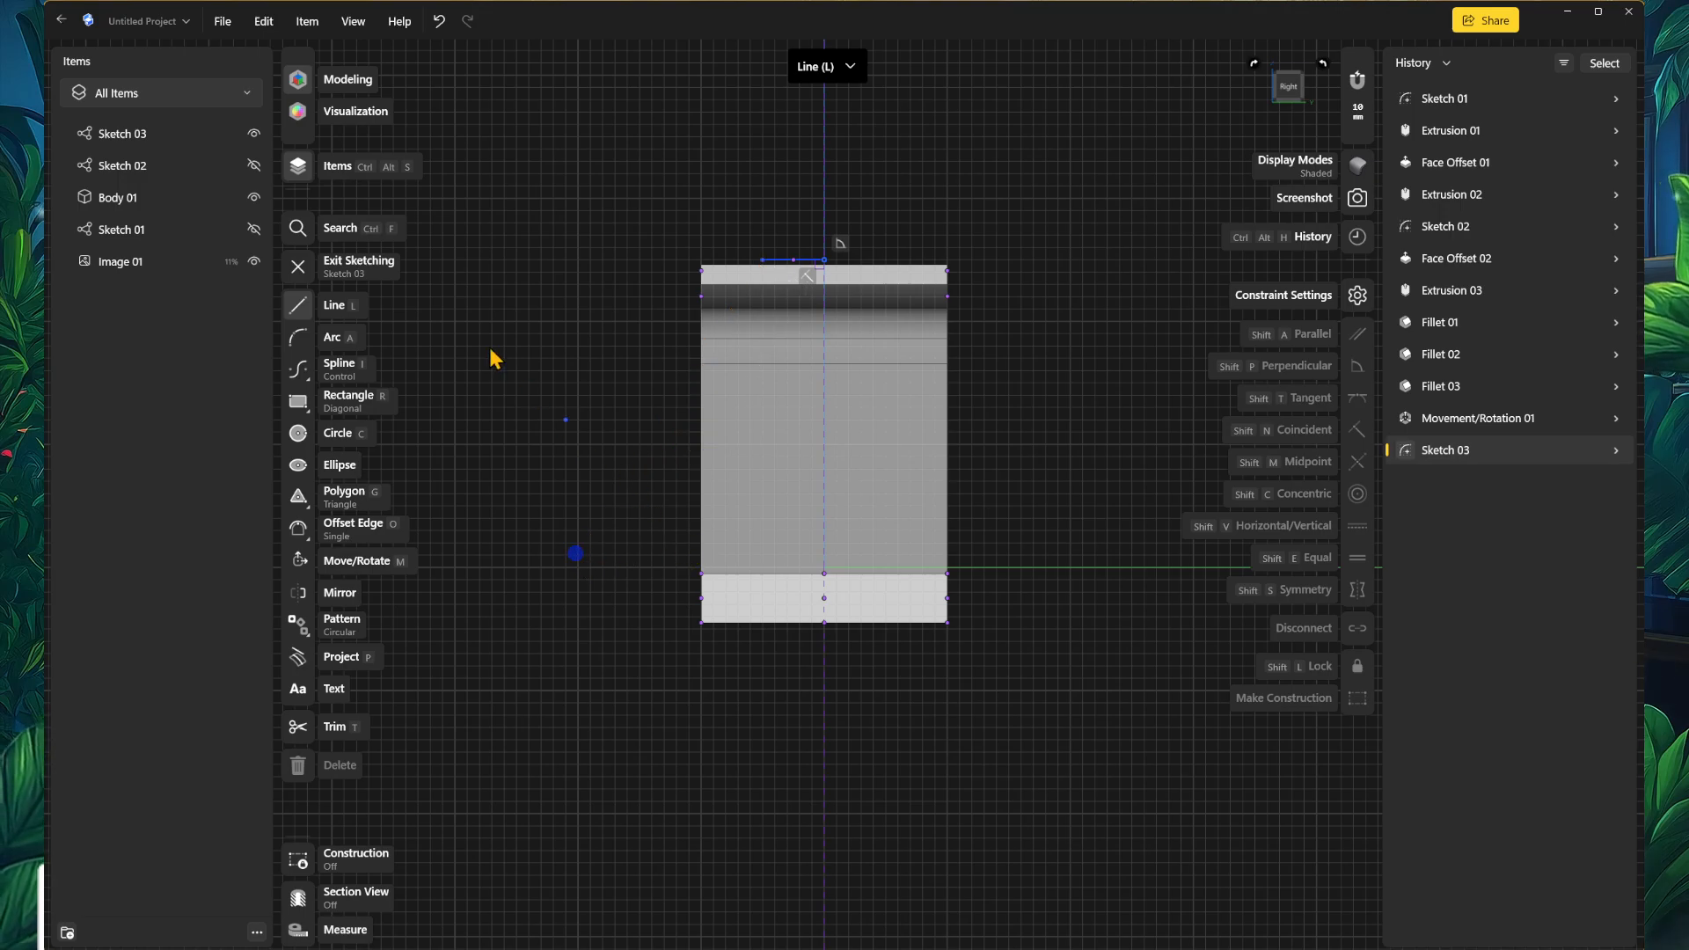
Step: Turn off sketch snapping aids, including Distant Edges and Snapping Hints, for drawing a control-point spline
click(299, 368)
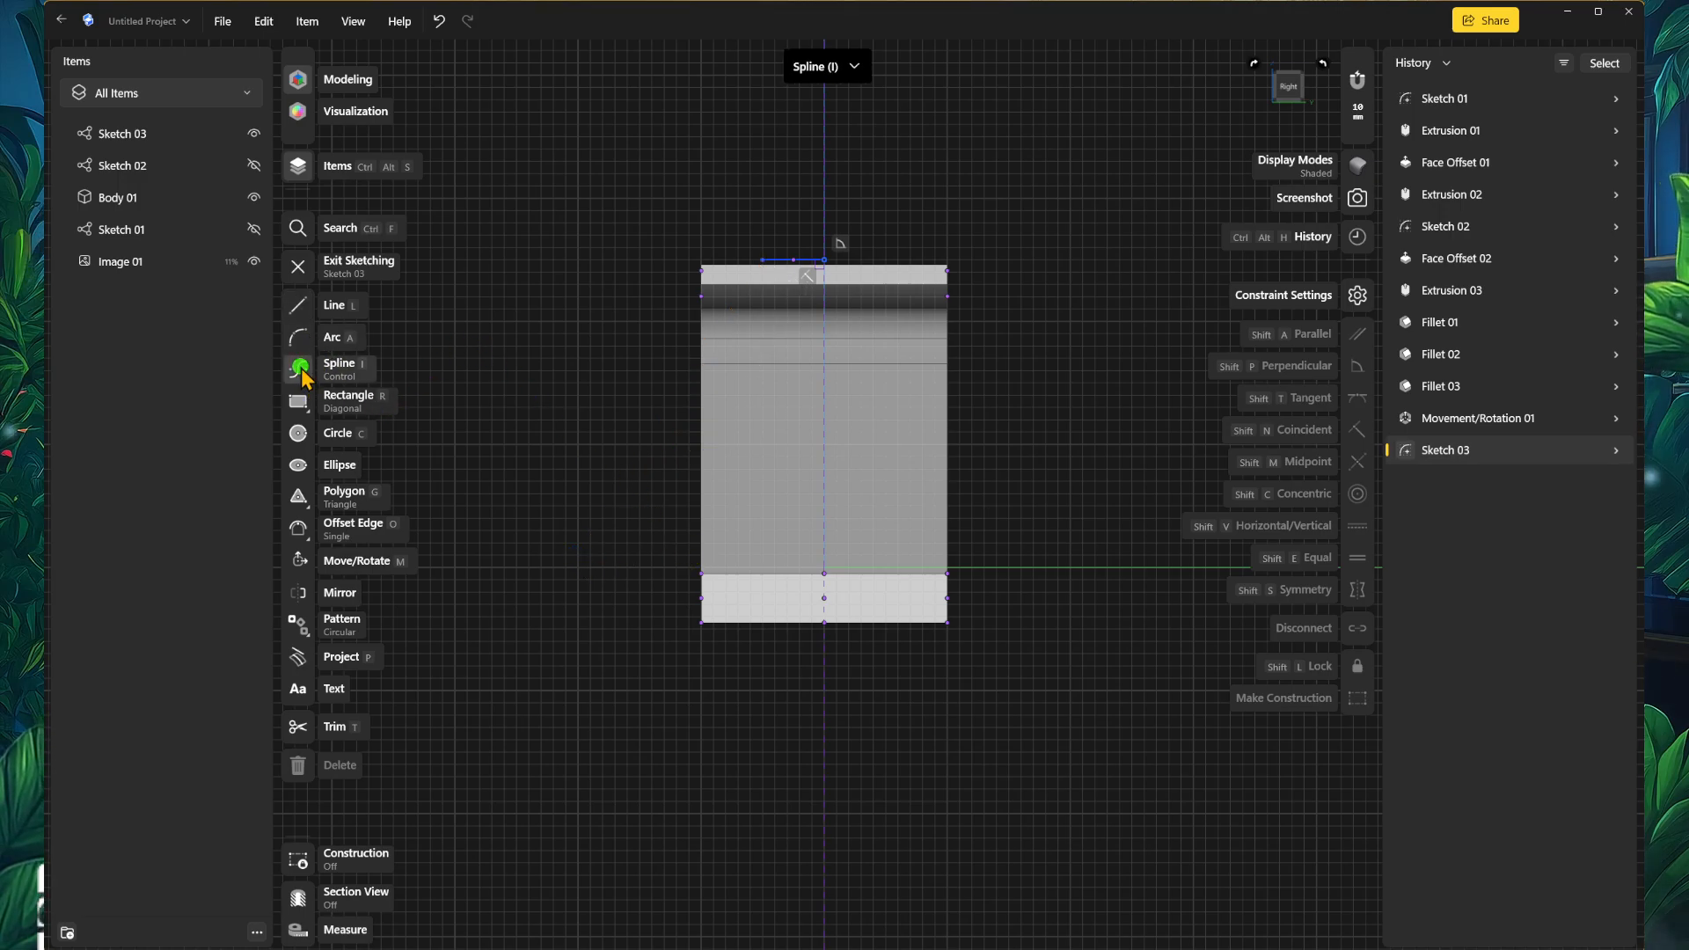
click(763, 264)
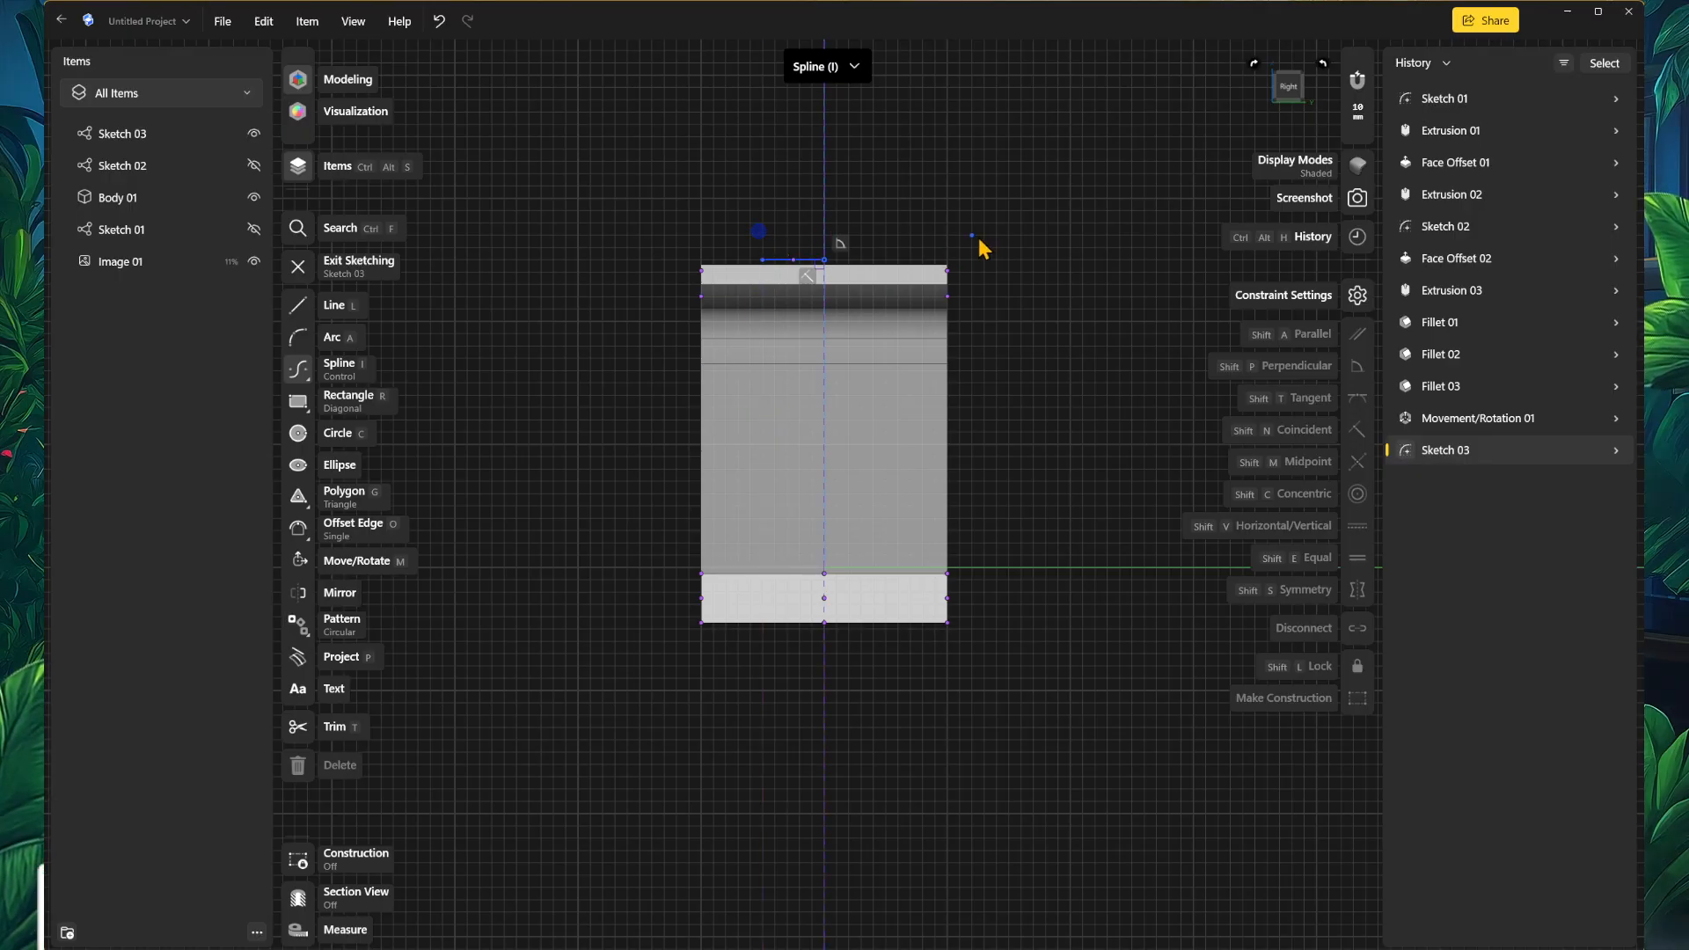
click(1358, 79)
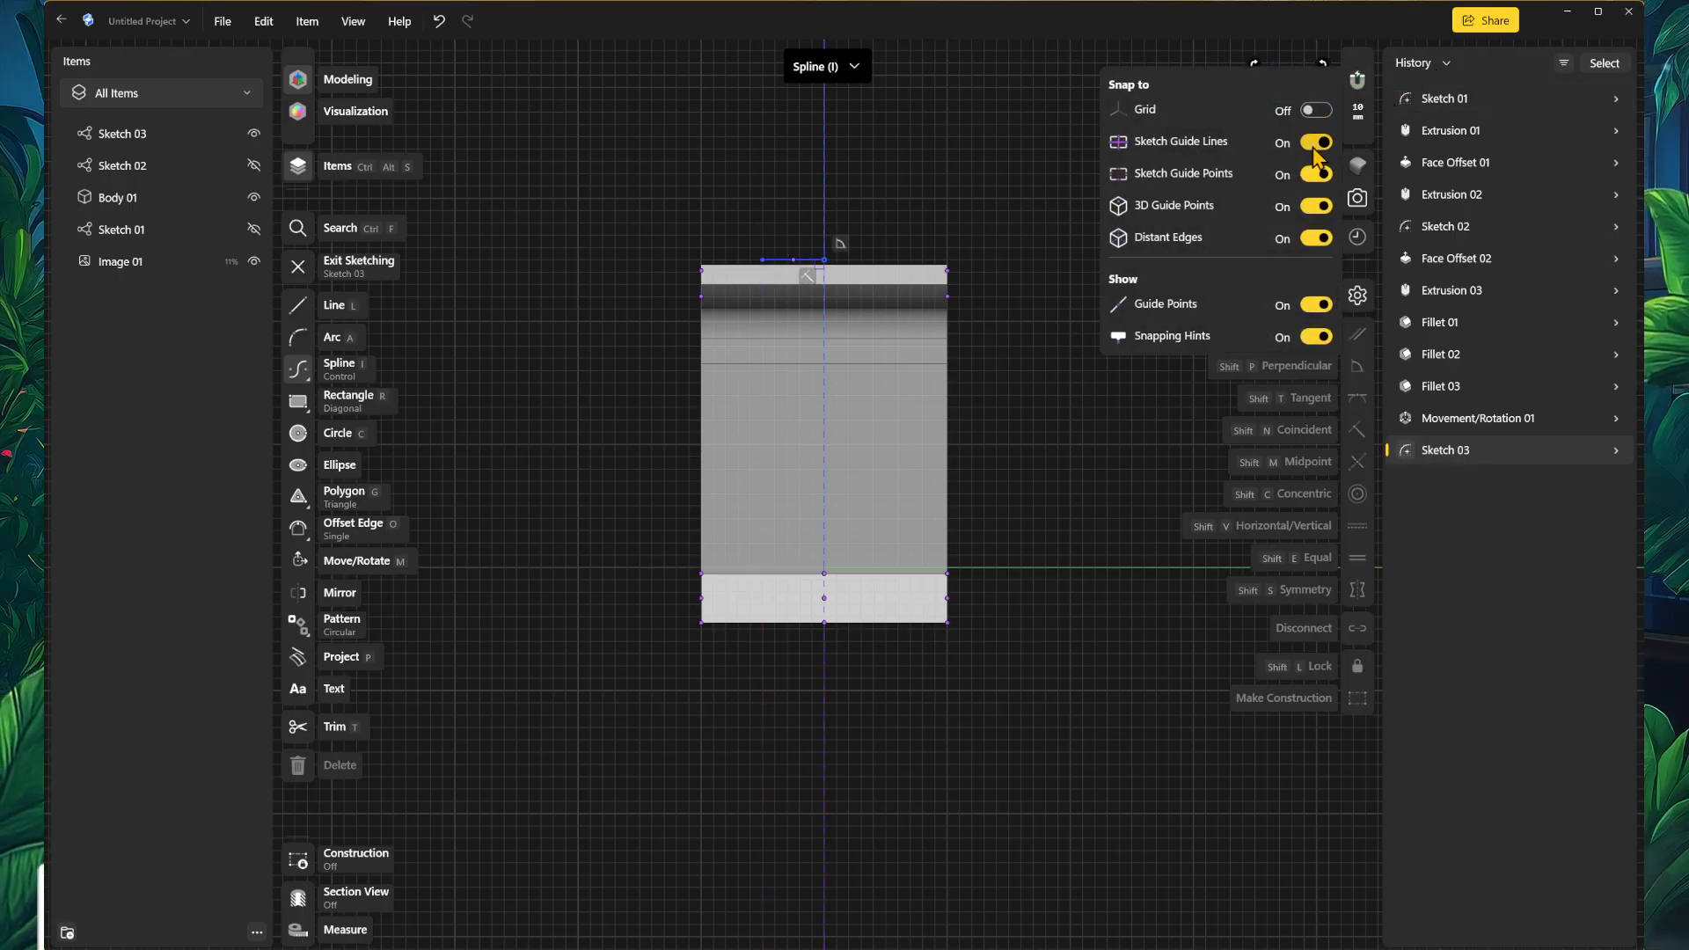
click(1317, 238)
click(1317, 336)
click(1079, 335)
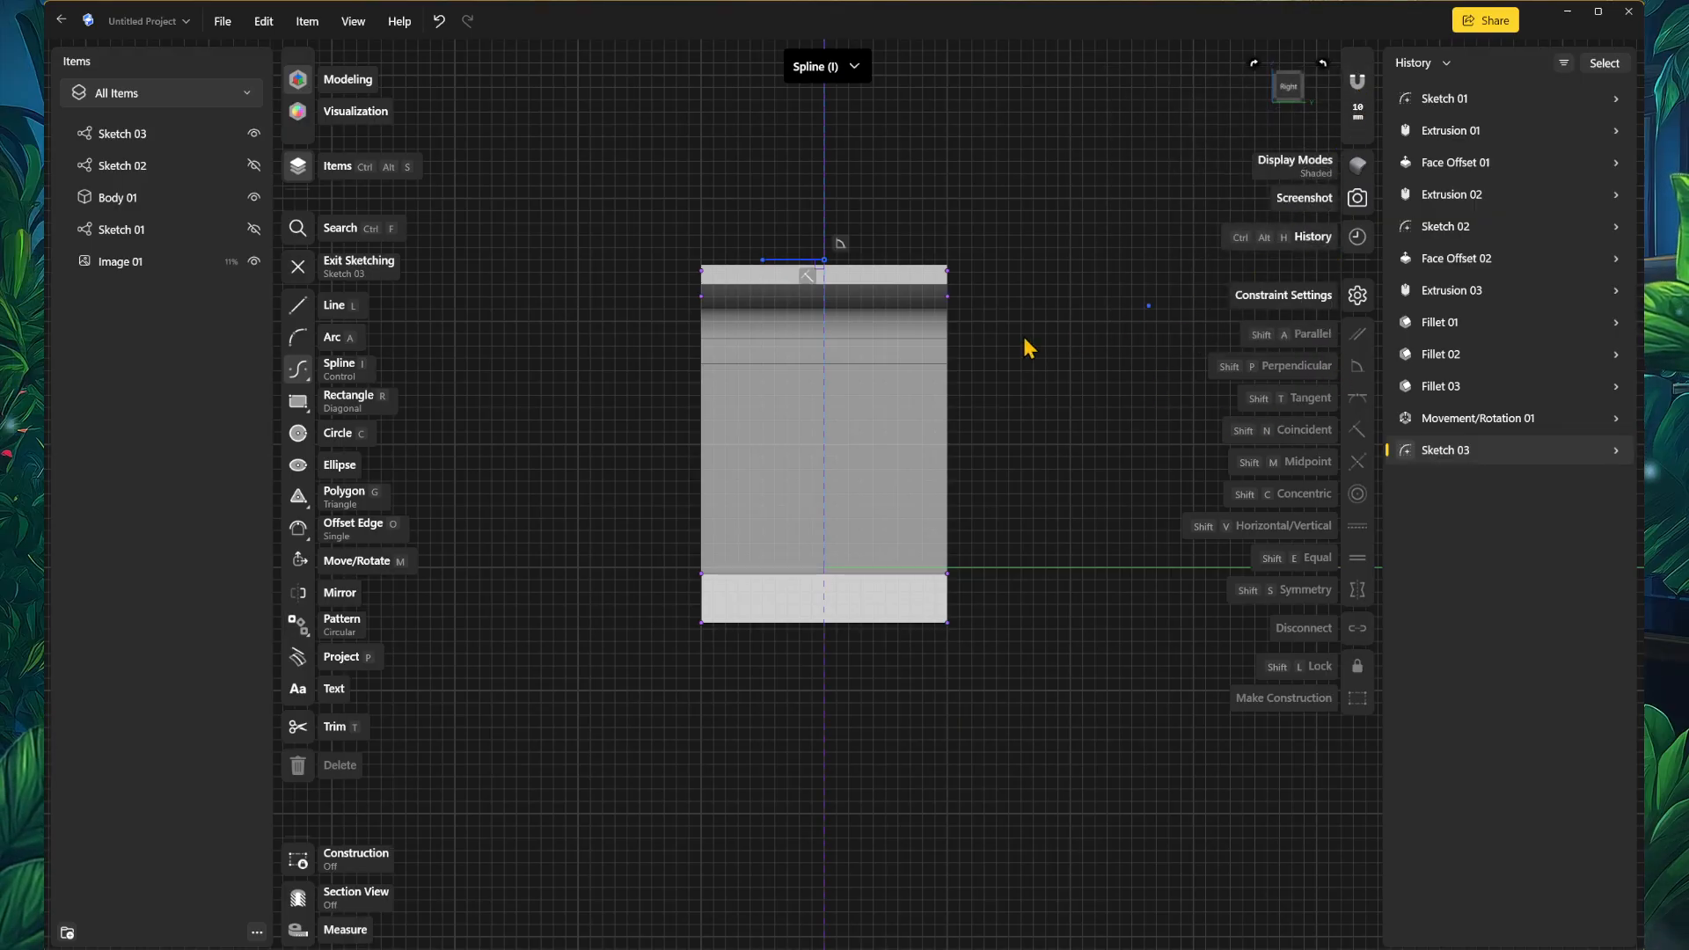
Step: Draw a control-point spline from the short line's left end, curving down and outward to the left edge of the base
scroll(785, 352, up, 3)
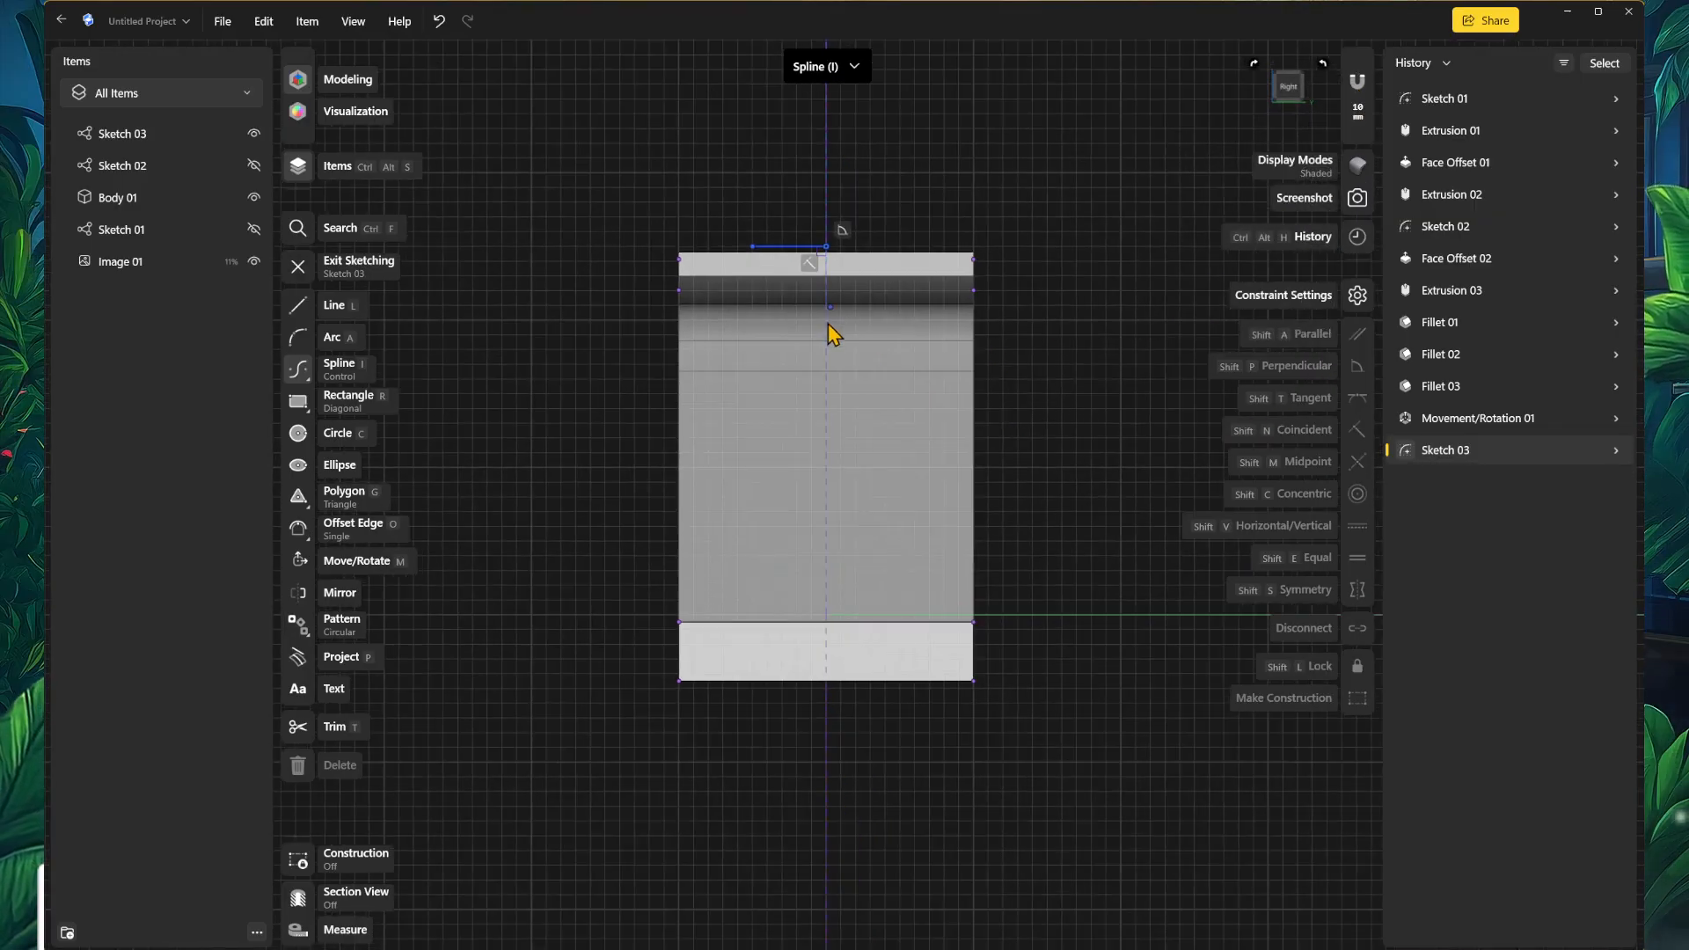
middle_drag(778, 320, 808, 298)
scroll(804, 188, up, 1)
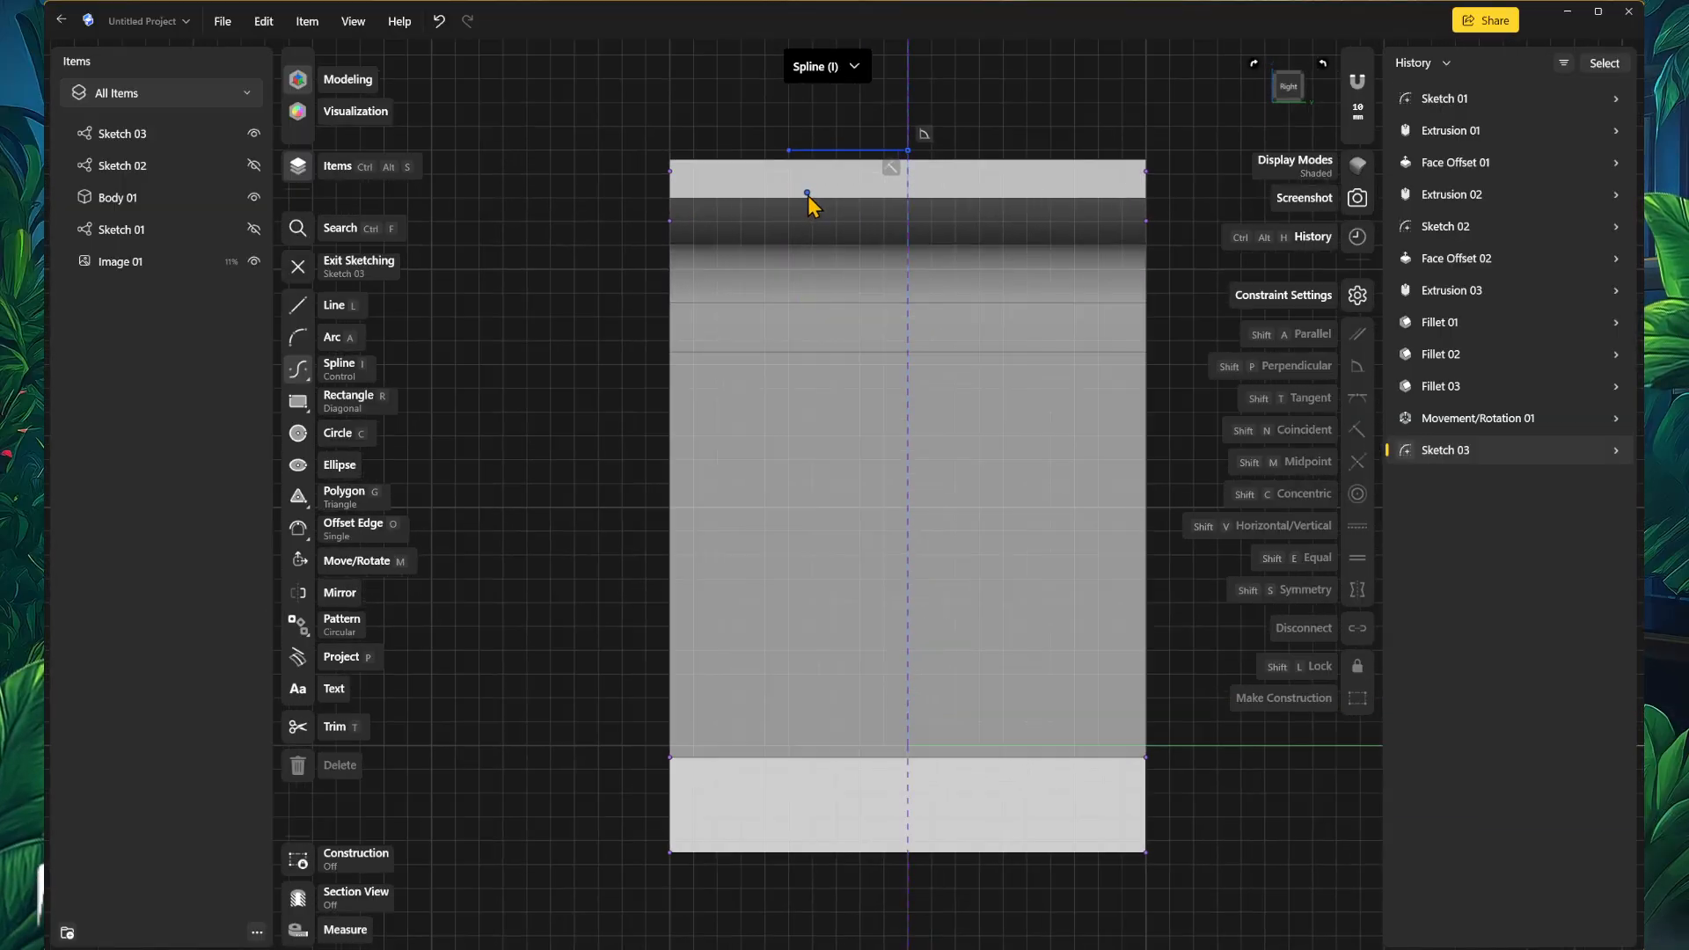
middle_drag(804, 193, 818, 156)
click(799, 141)
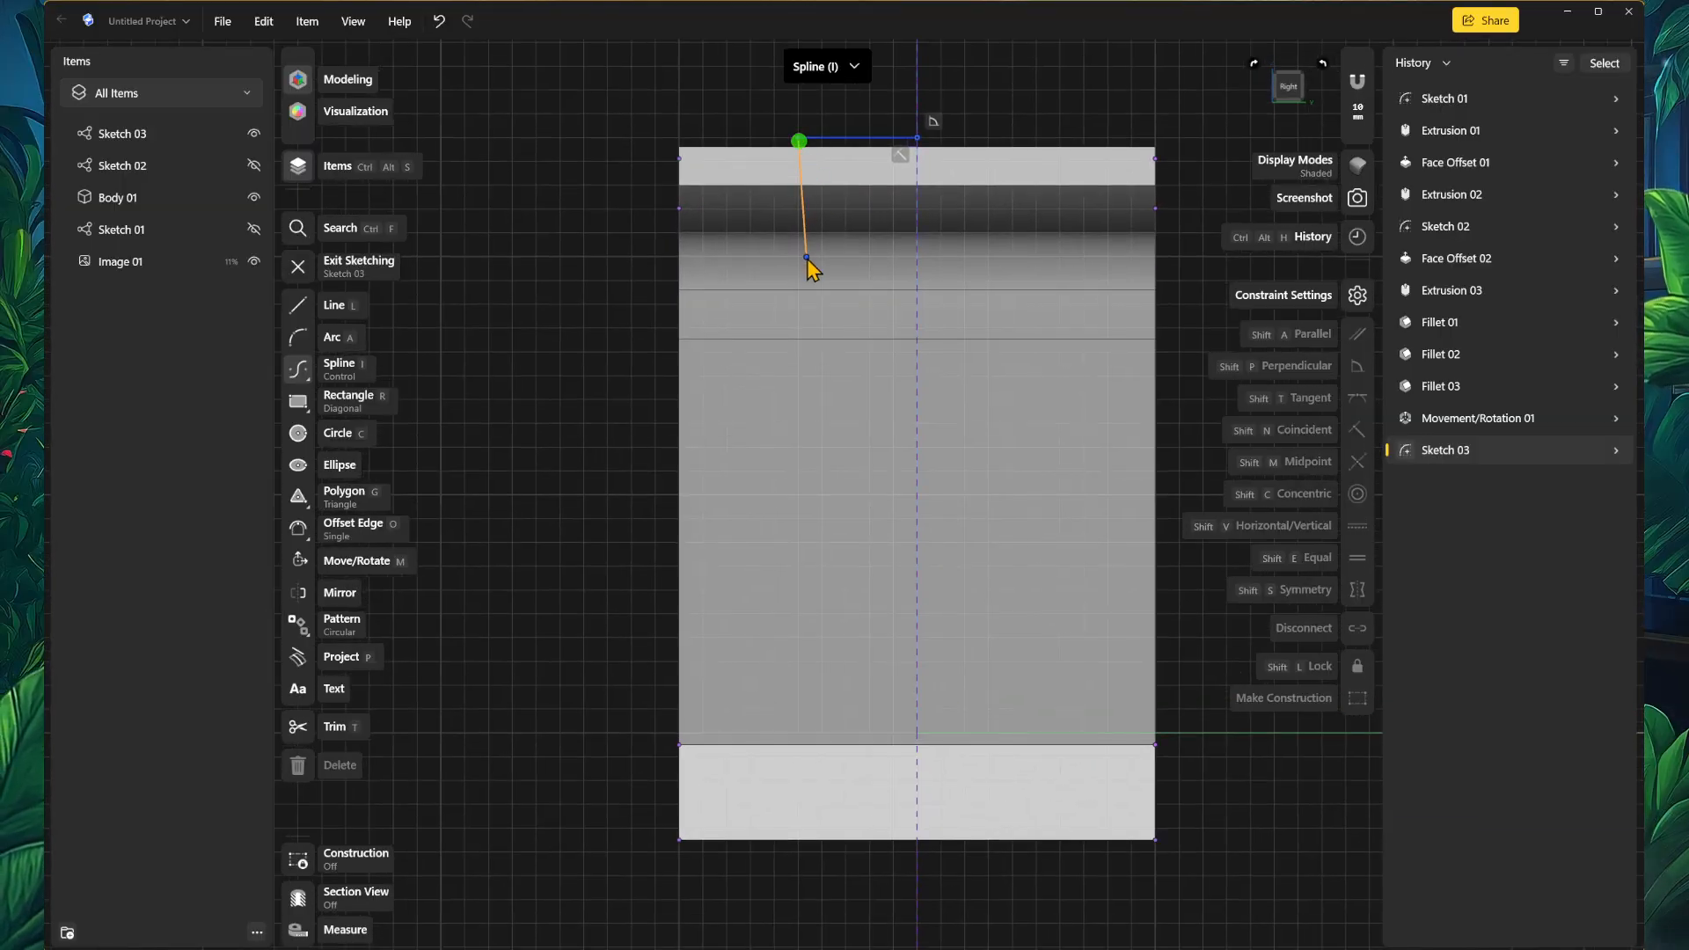
click(811, 311)
click(781, 651)
middle_drag(780, 660, 874, 388)
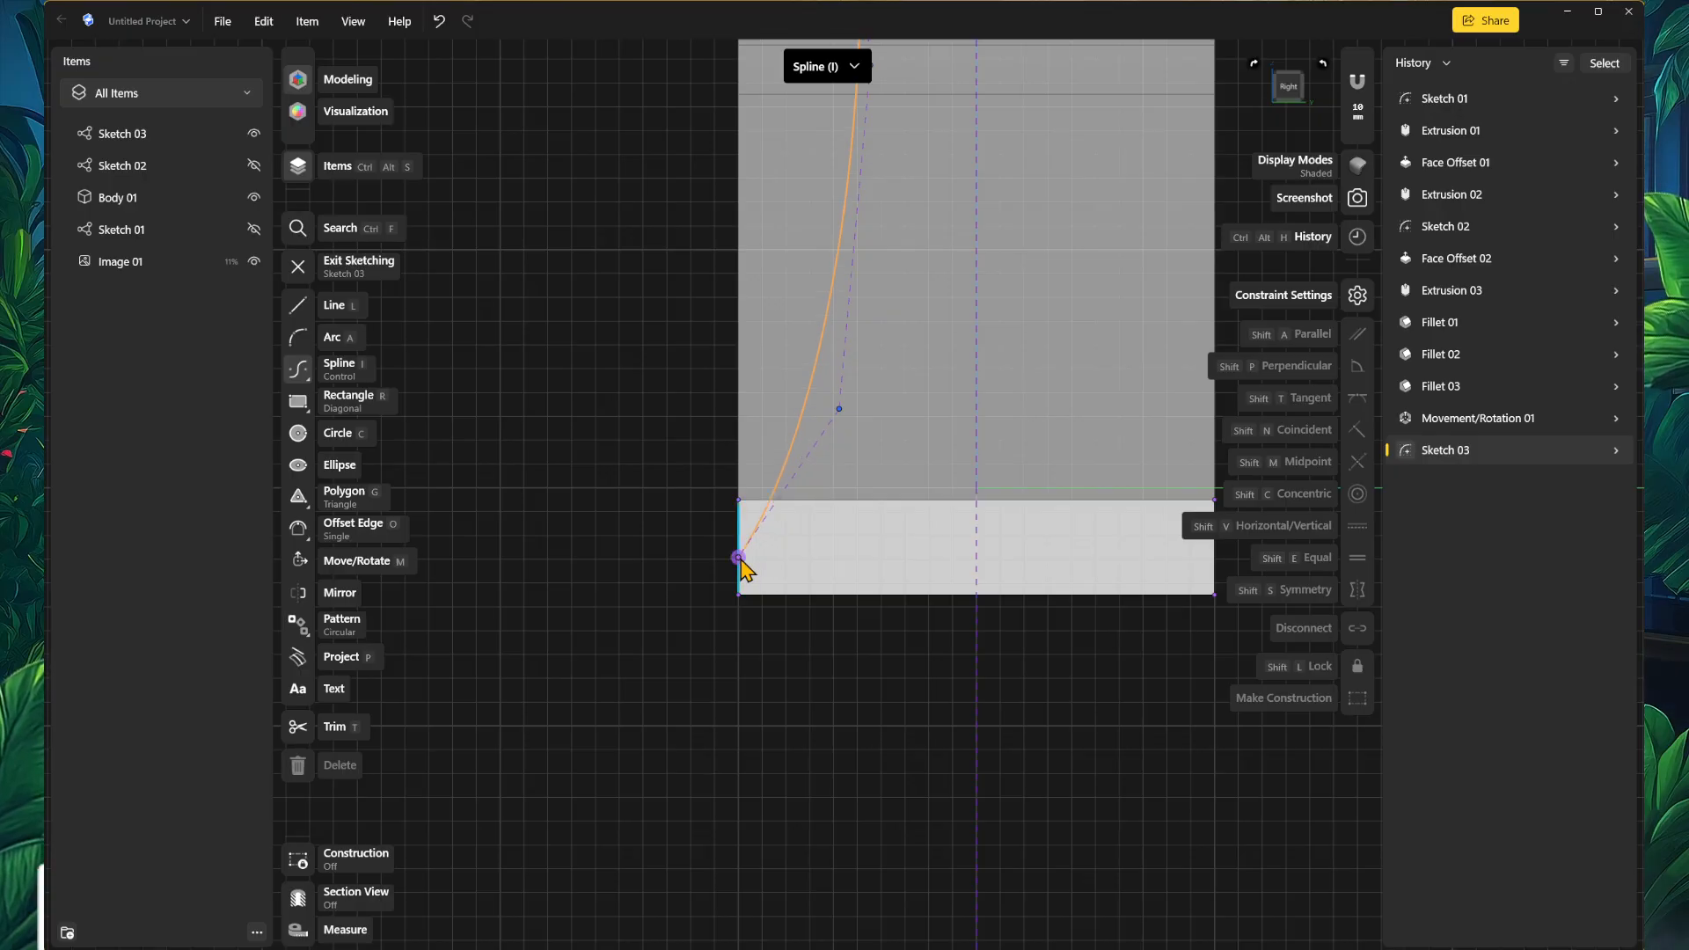
click(737, 558)
key(Escape)
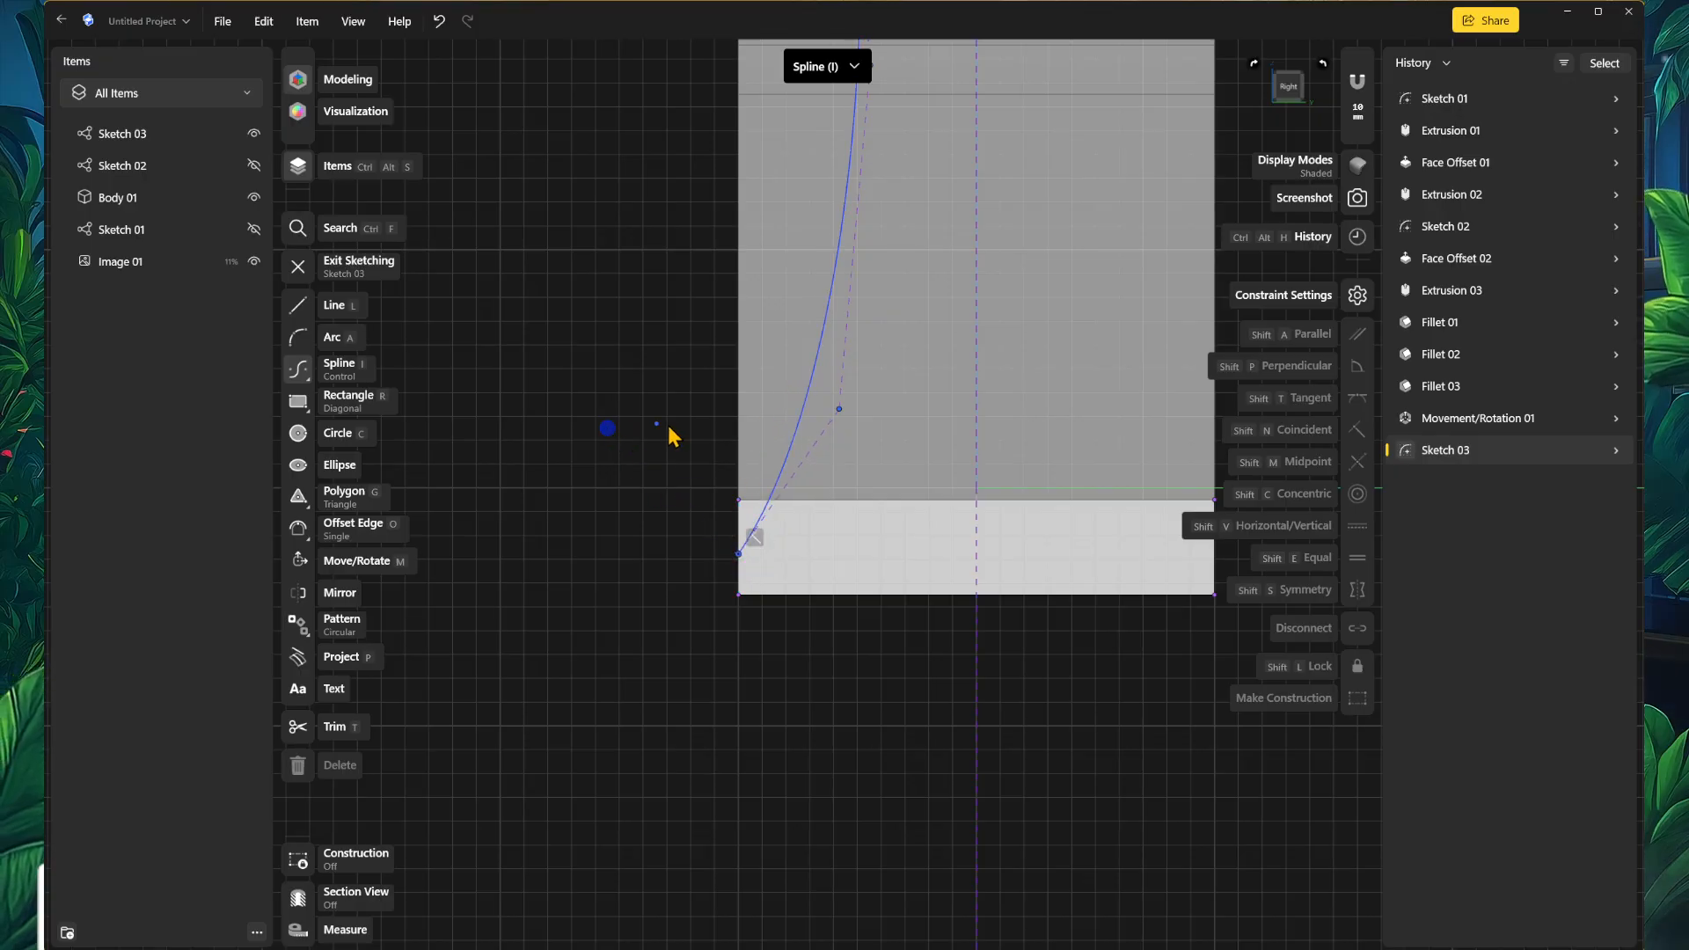
Step: Close the profile outside the body with three straight segments from the spline's upper end around to its lower end
scroll(791, 426, down, 2)
scroll(818, 405, up, 3)
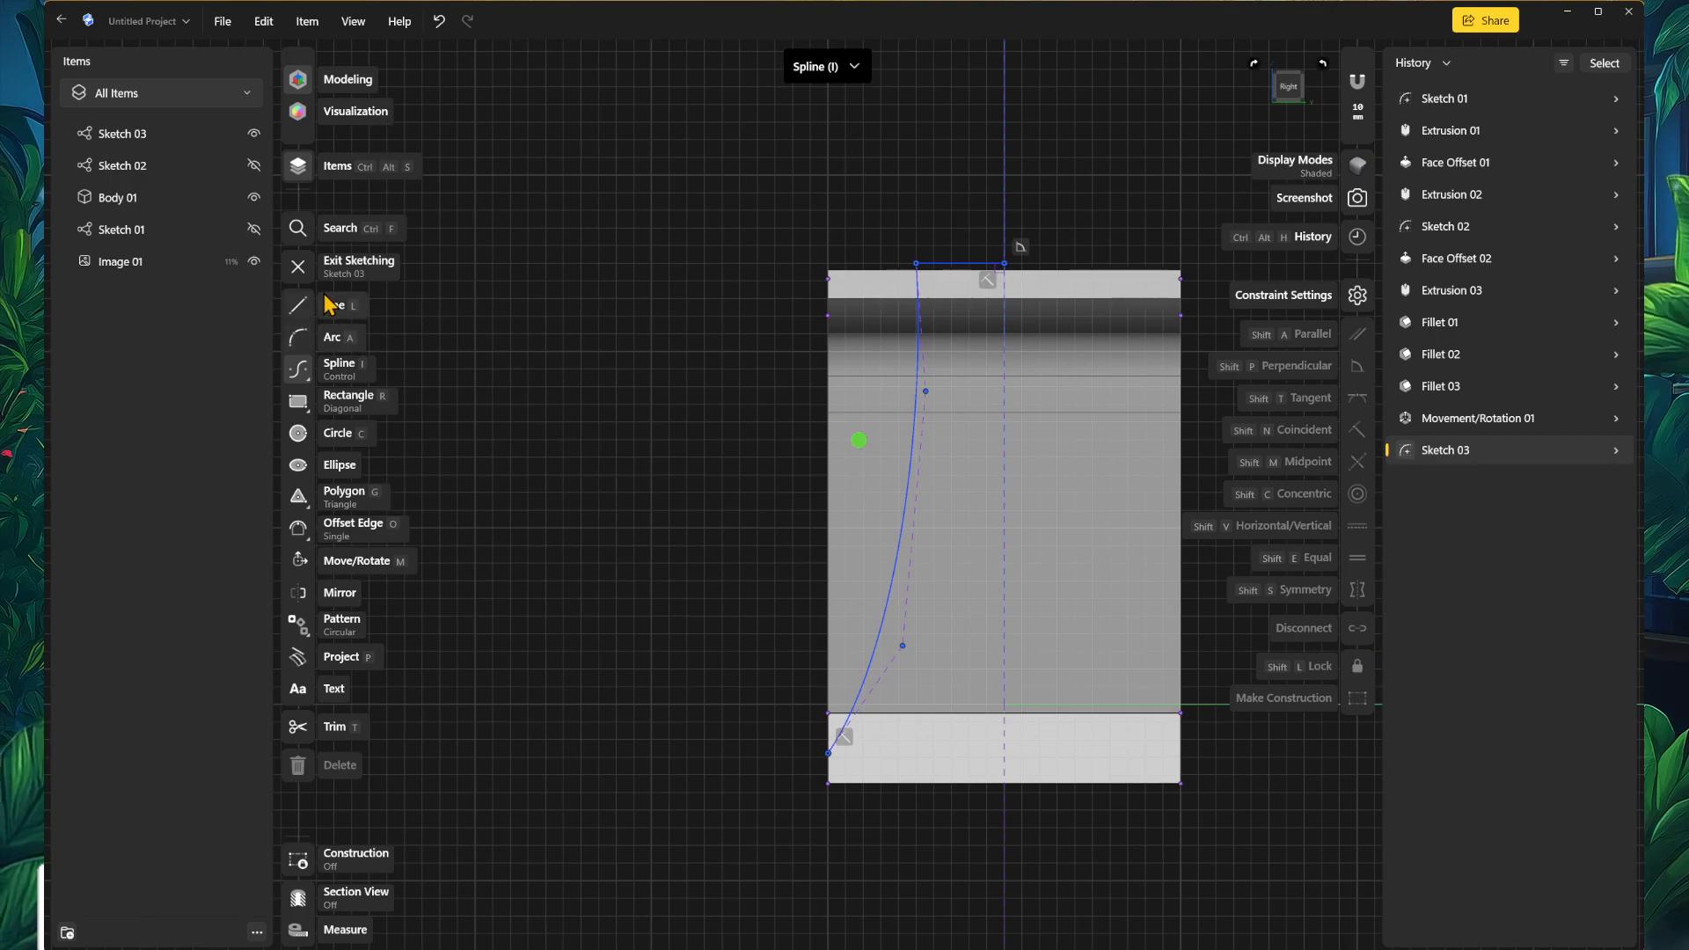
click(917, 267)
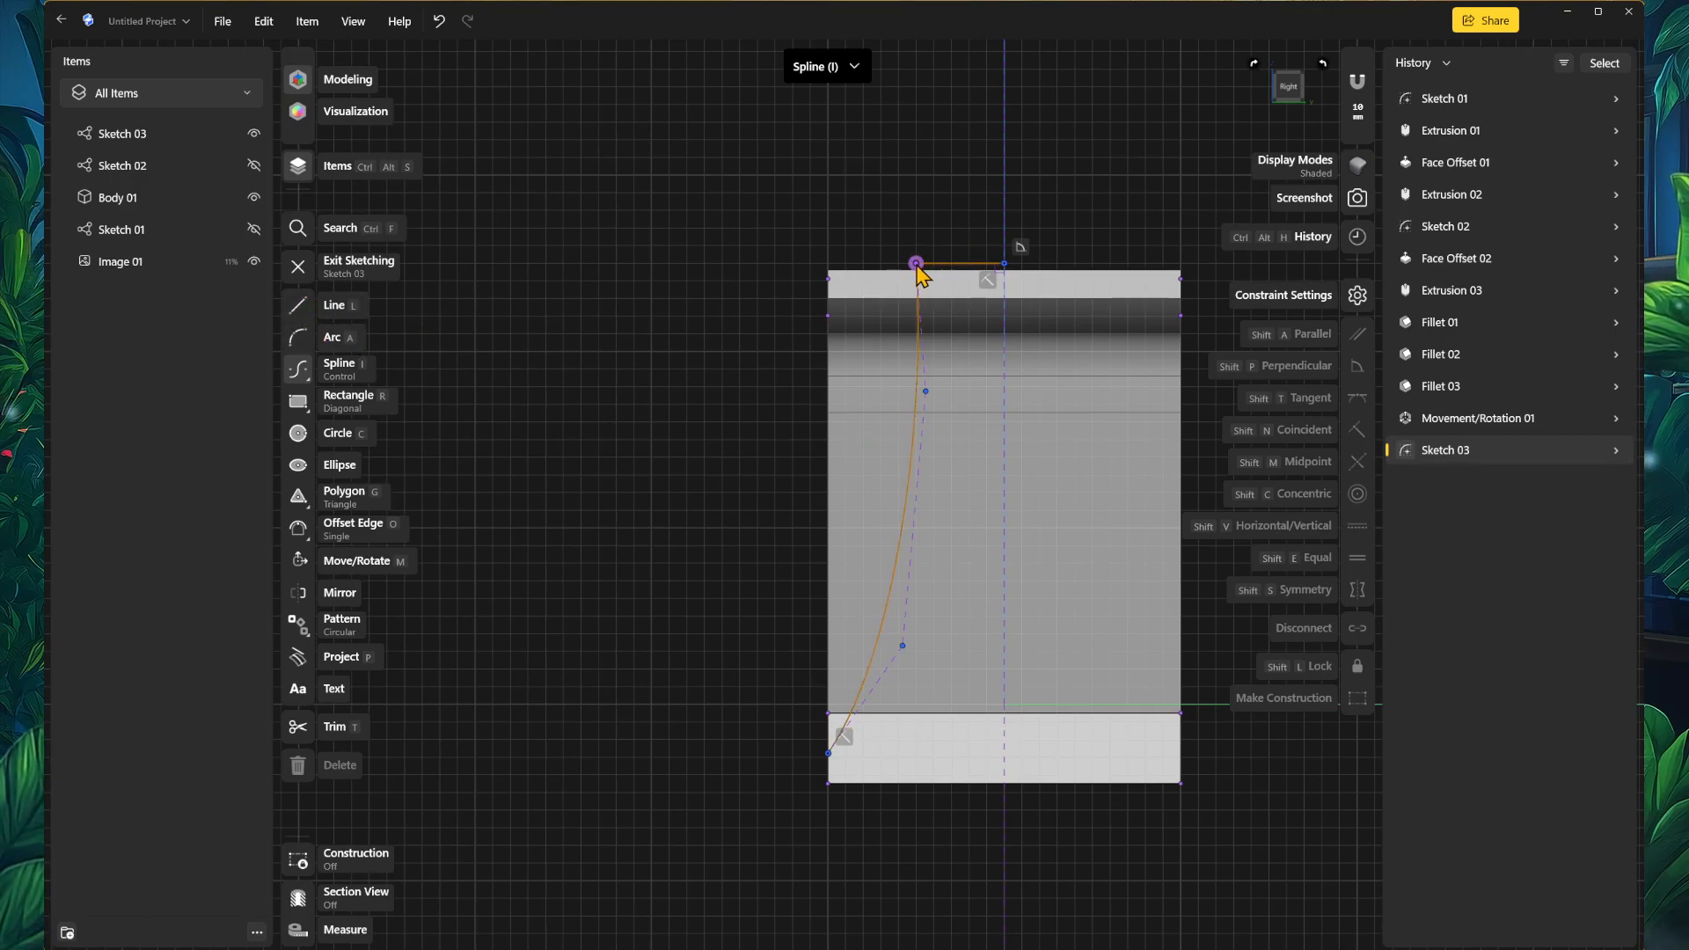
click(786, 209)
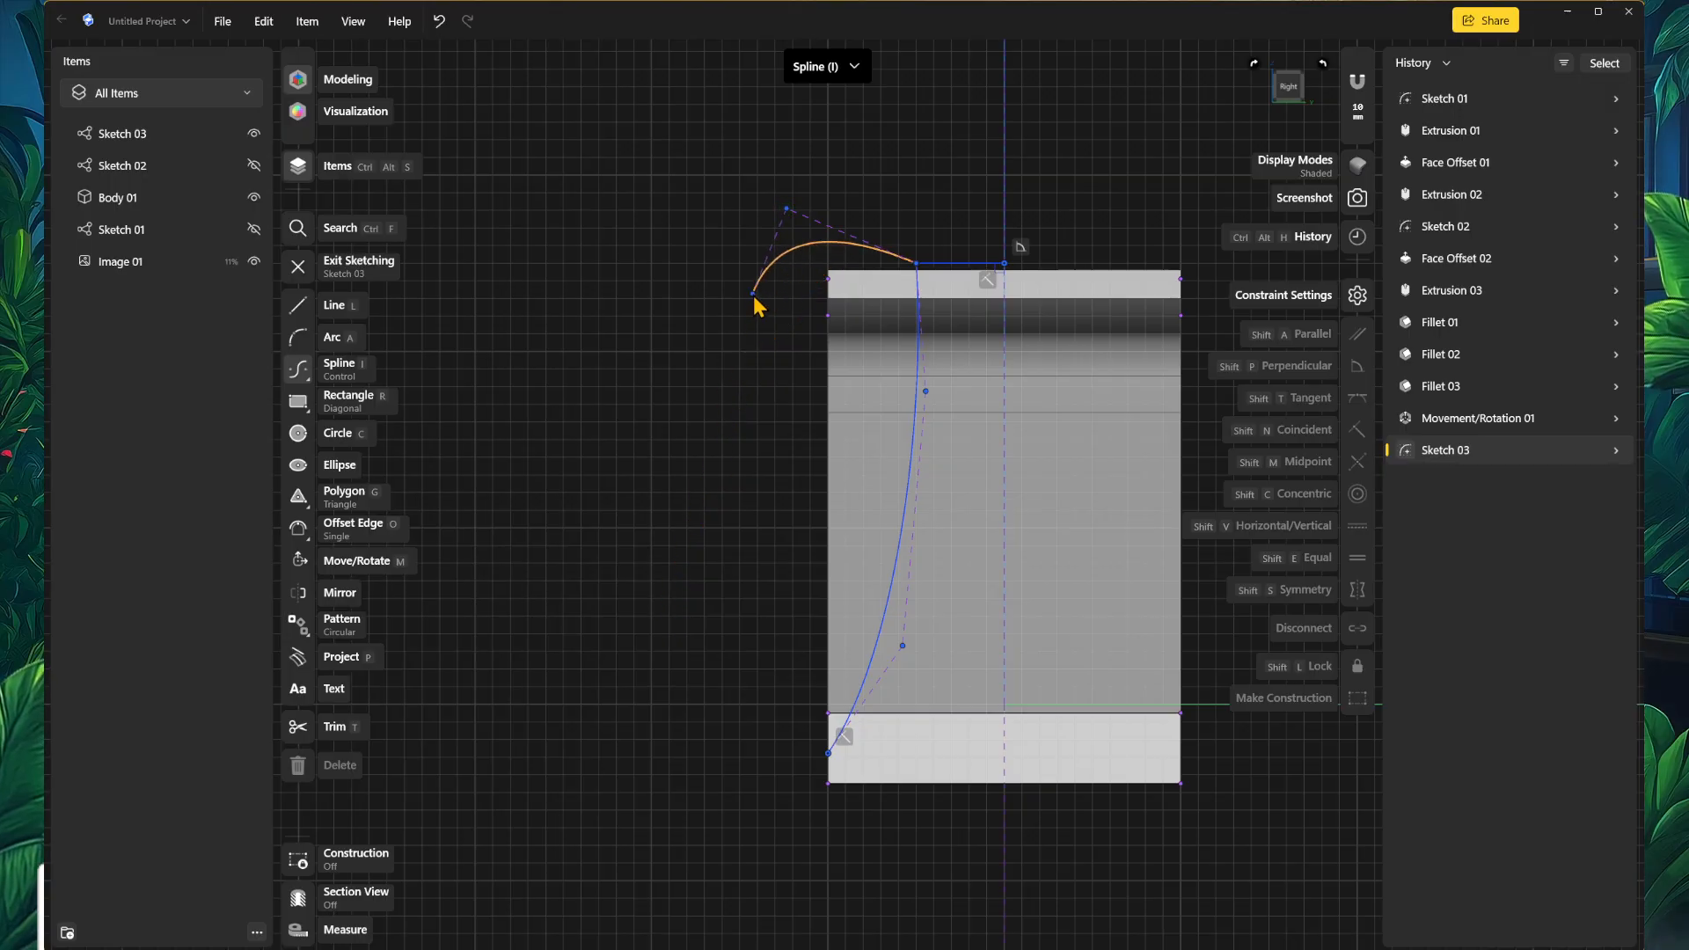
click(299, 305)
click(785, 209)
click(625, 569)
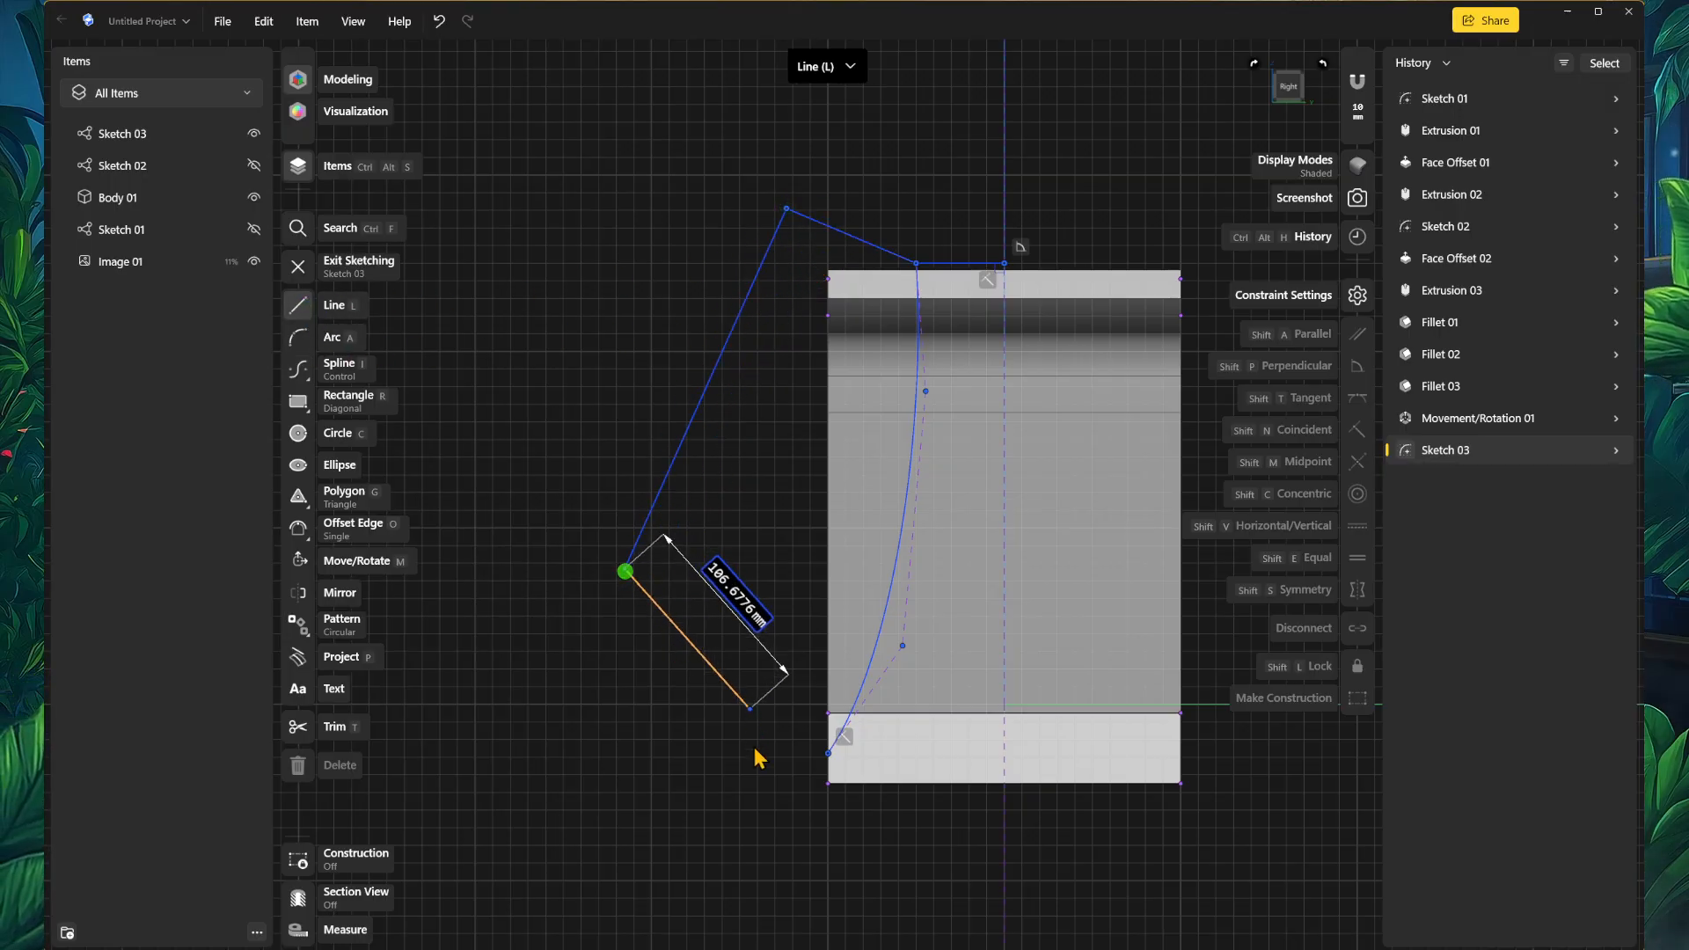
click(827, 754)
middle_drag(959, 369, 827, 456)
key(Escape)
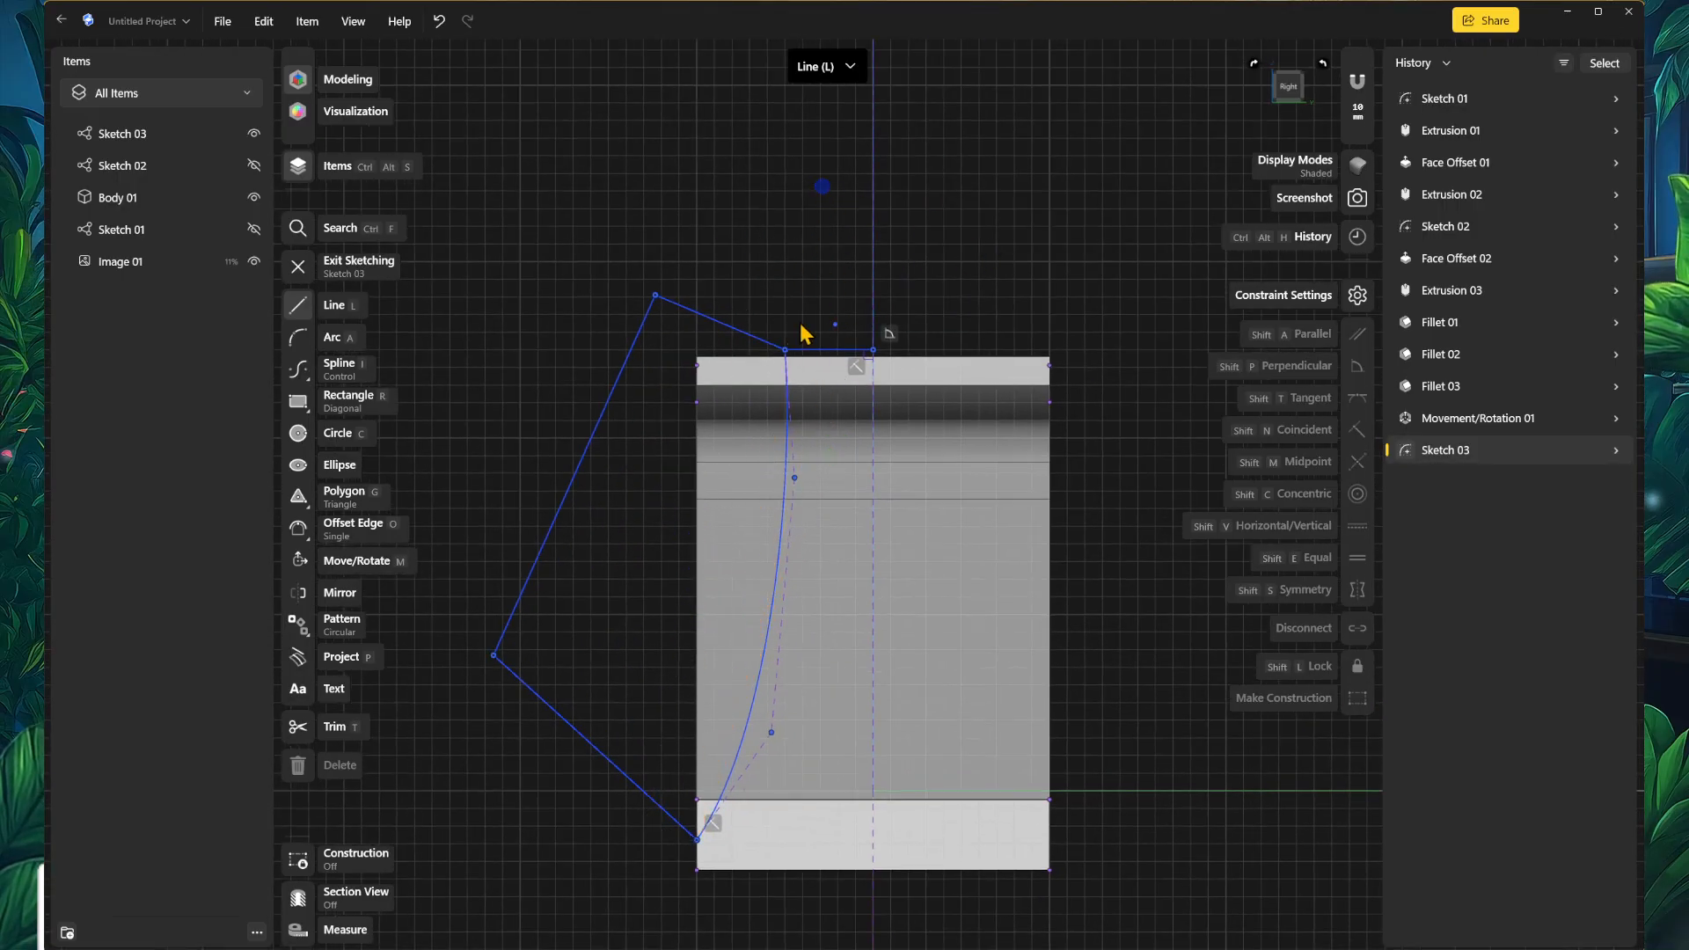
Step: Trim away the short horizontal line between the closed profile and the centre axis
click(299, 727)
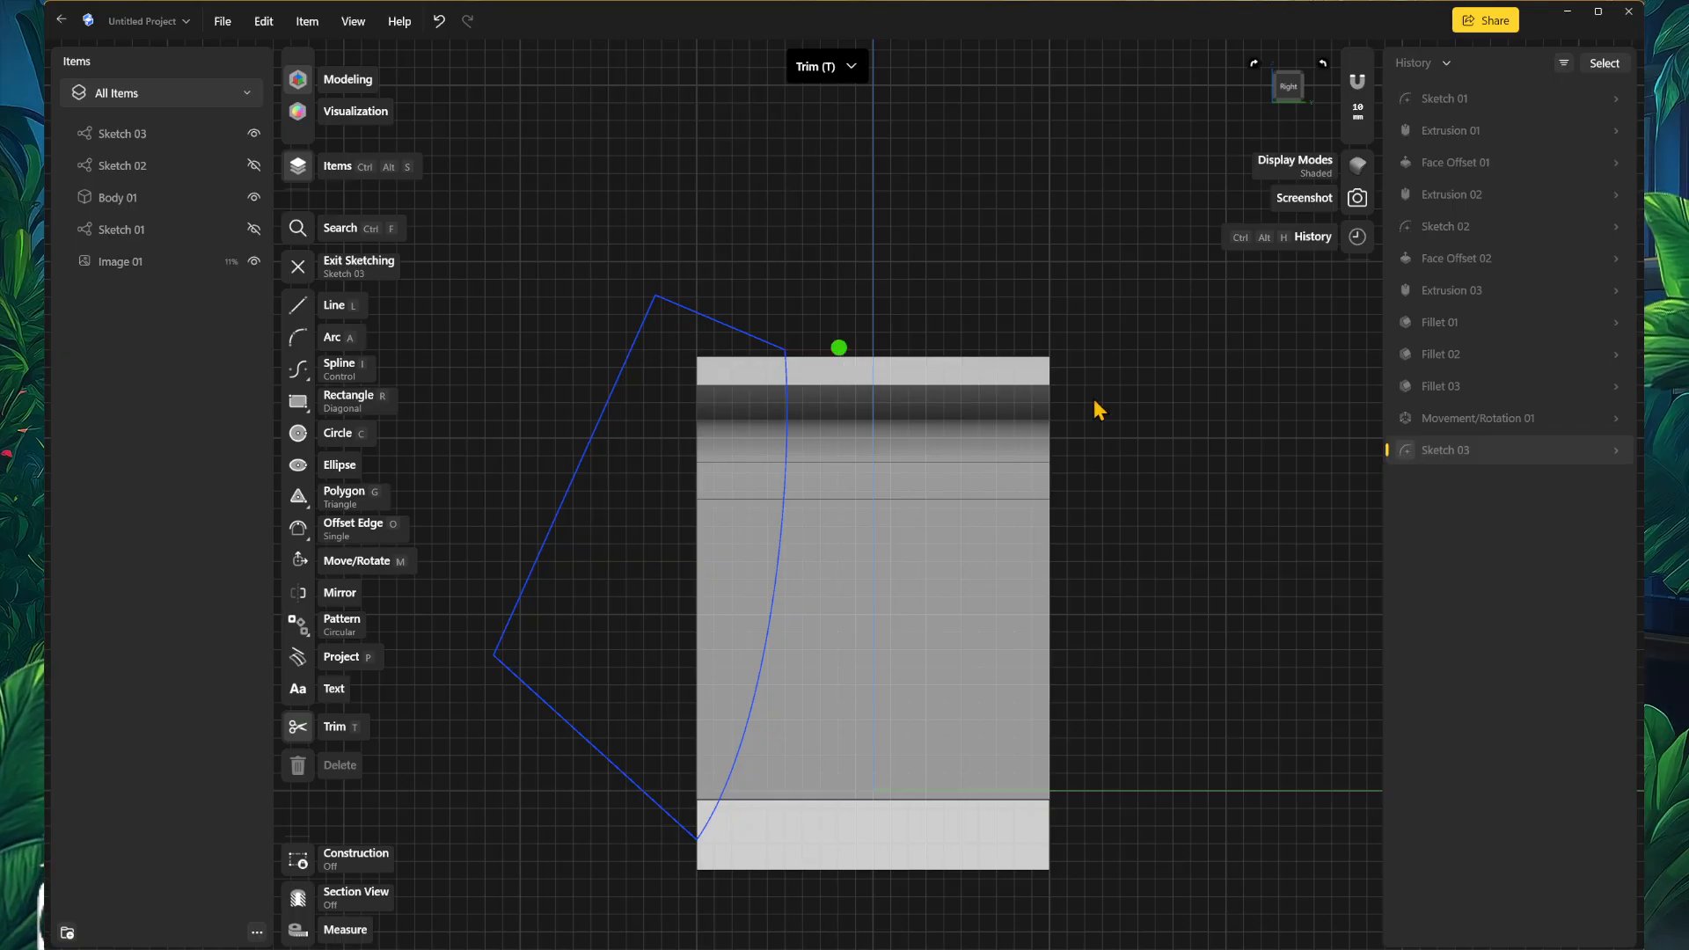
Step: Try to mirror the closed profile's four edges about the vertical centre axis
scroll(1054, 451, down, 2)
mouse_move(1095, 547)
middle_down()
mouse_move(992, 478)
mouse_move(1002, 563)
middle_up()
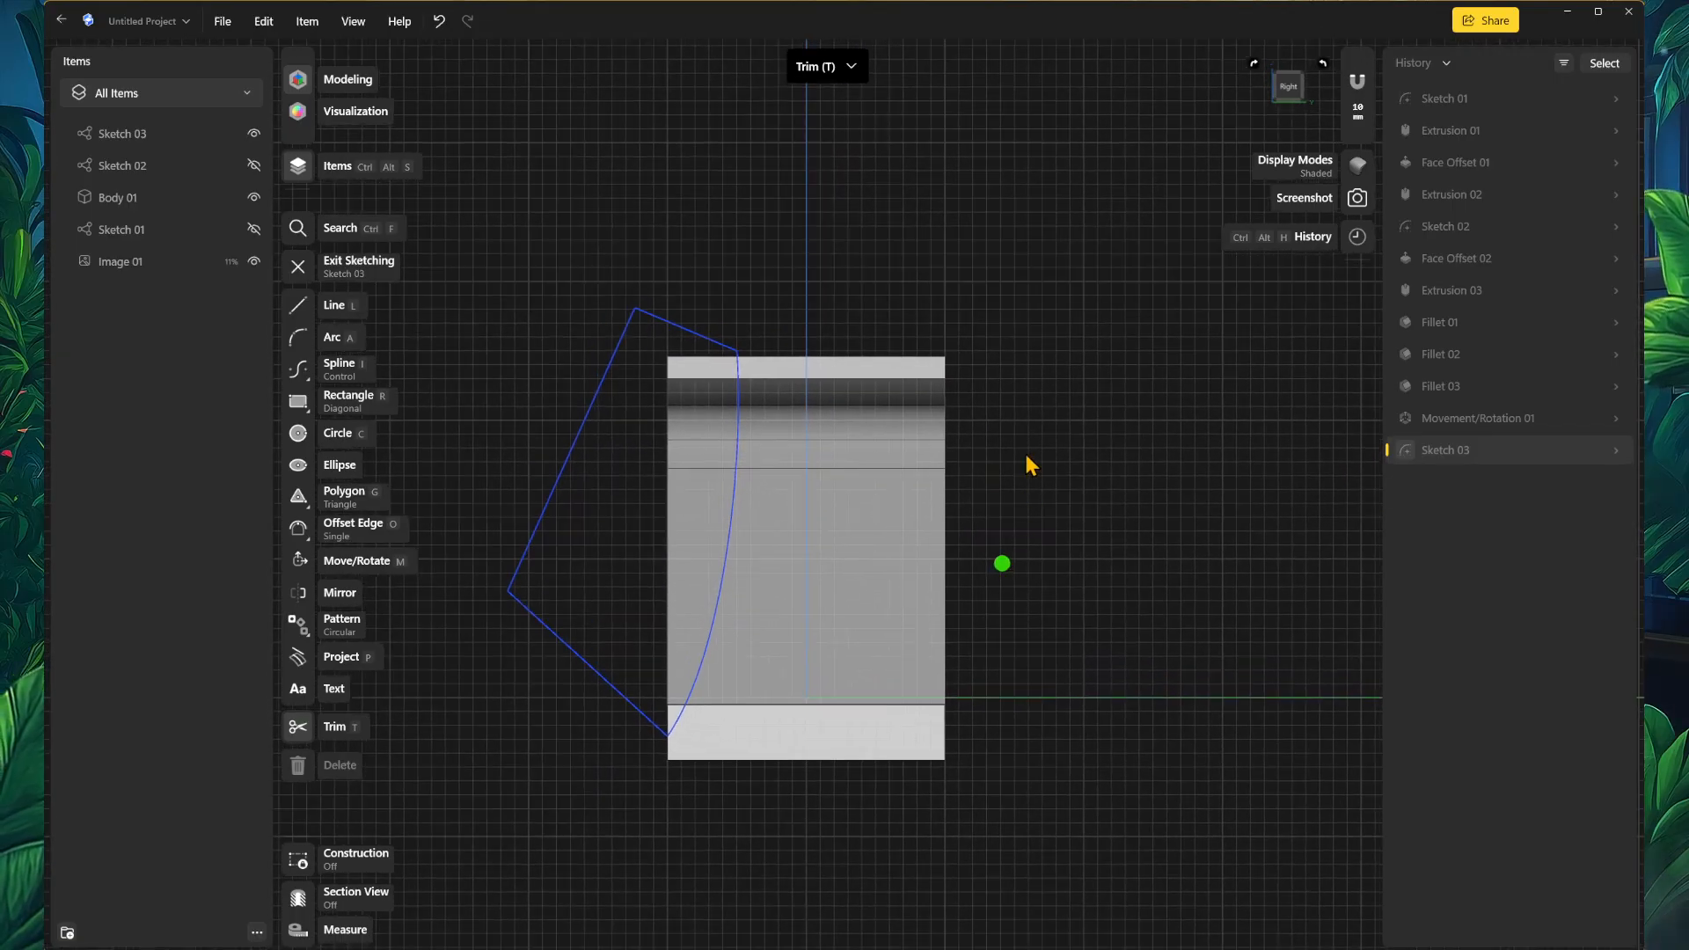
key(Escape)
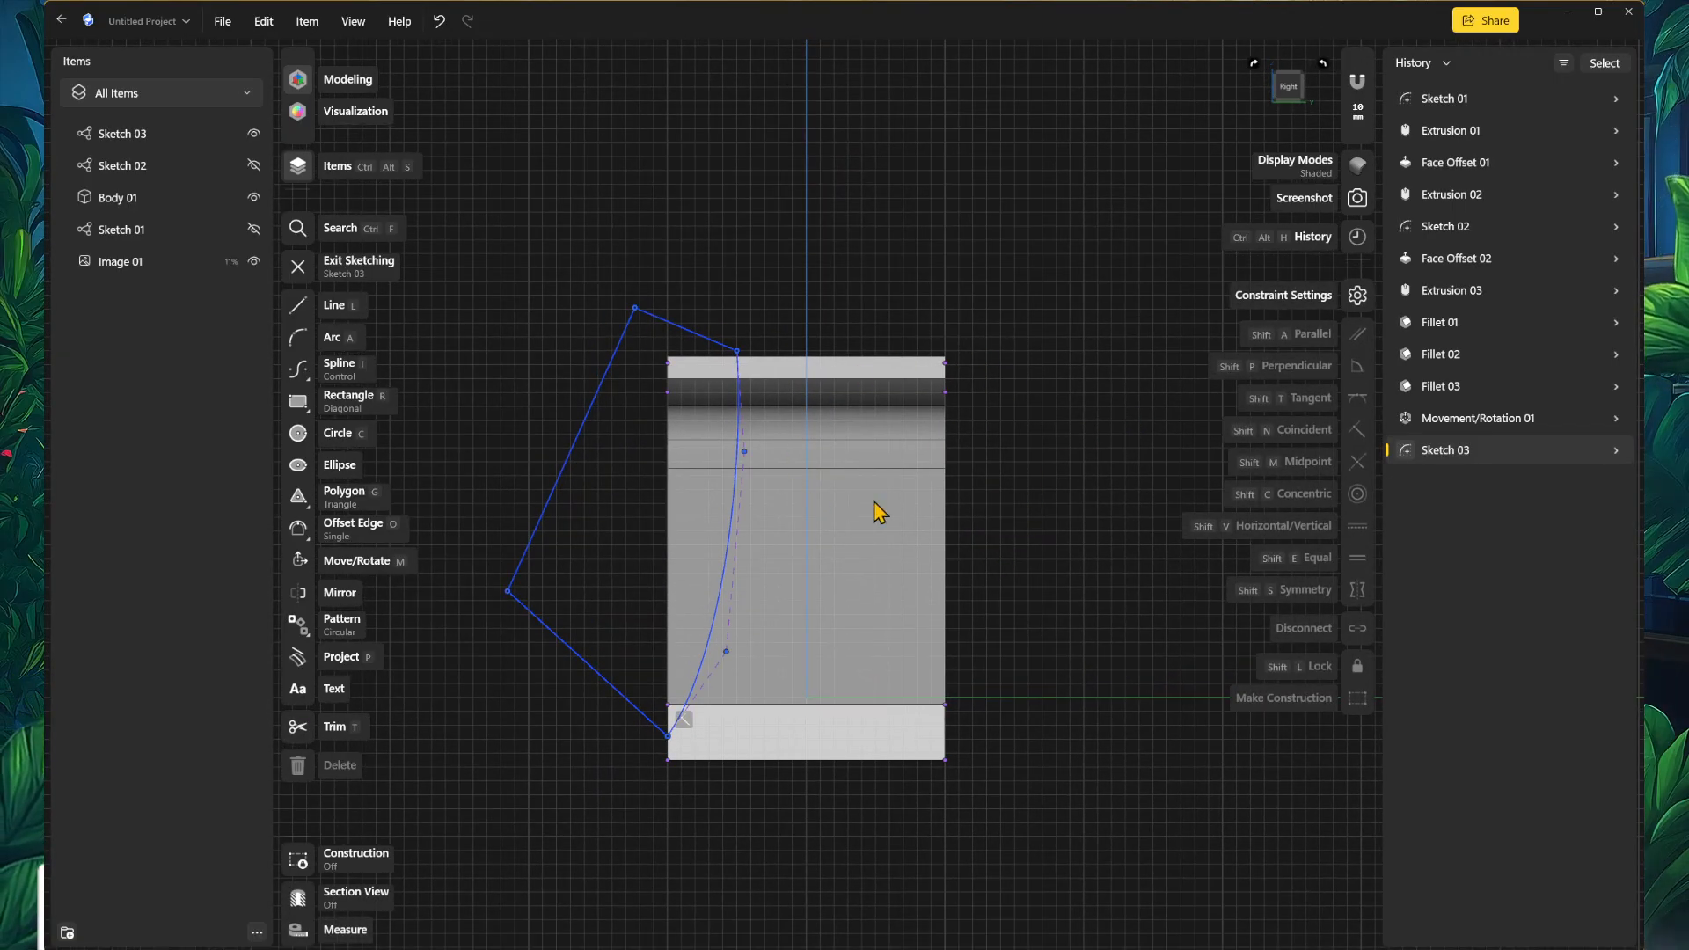
scroll(589, 488, up, 2)
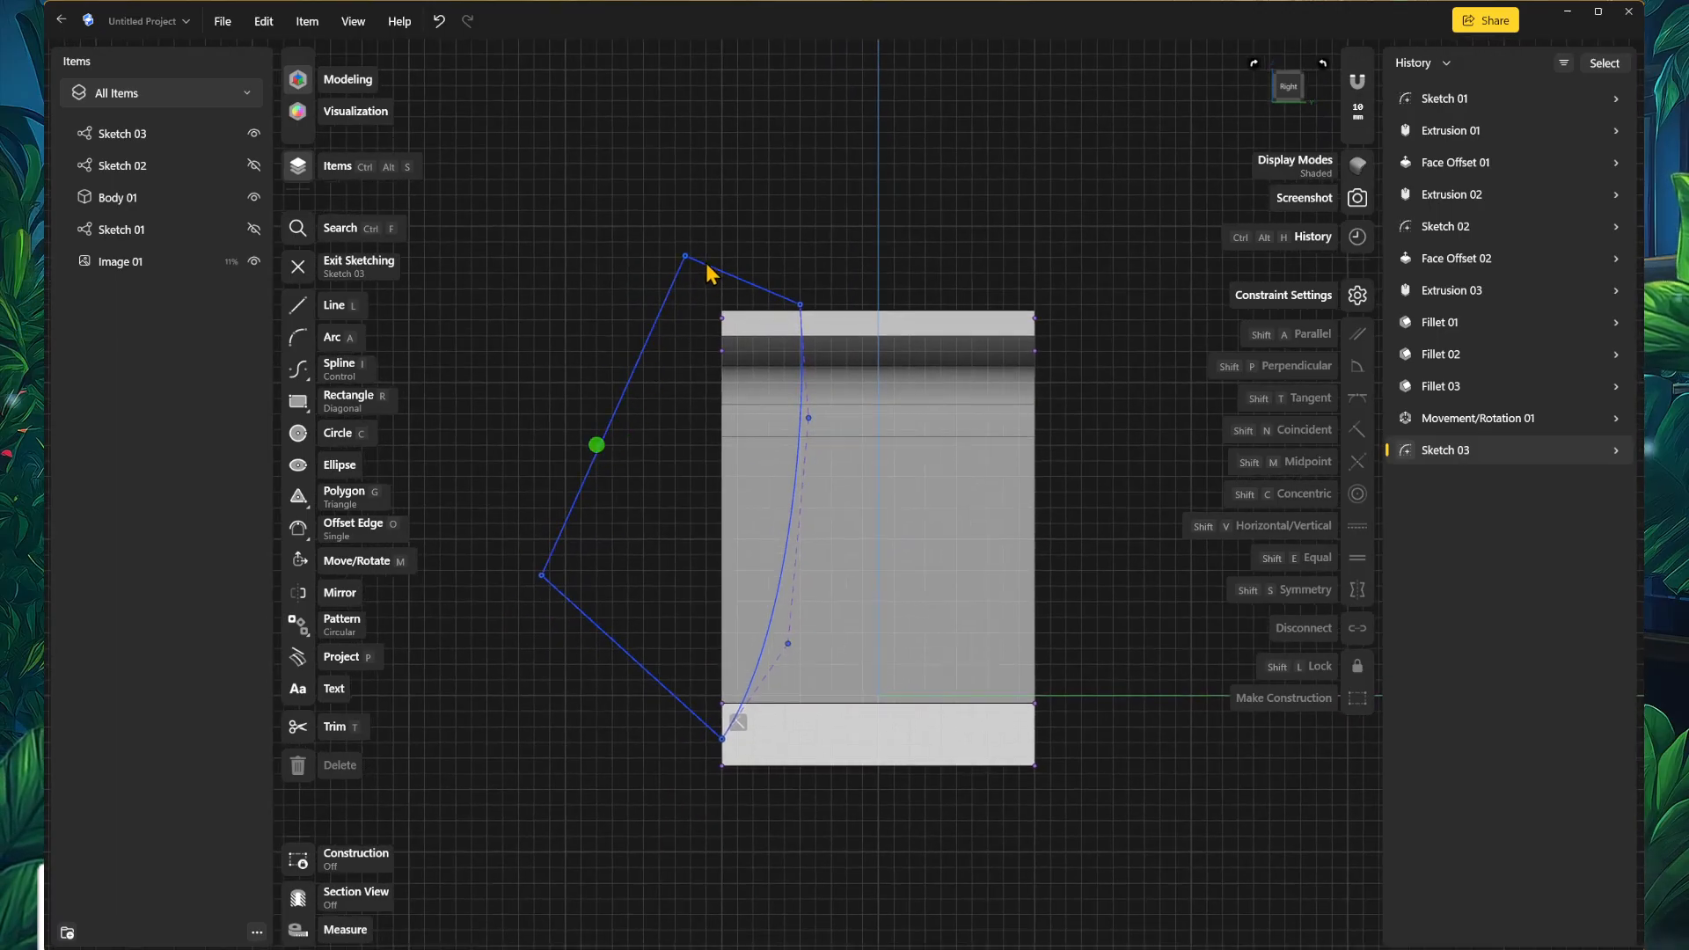
drag(730, 216, 606, 288)
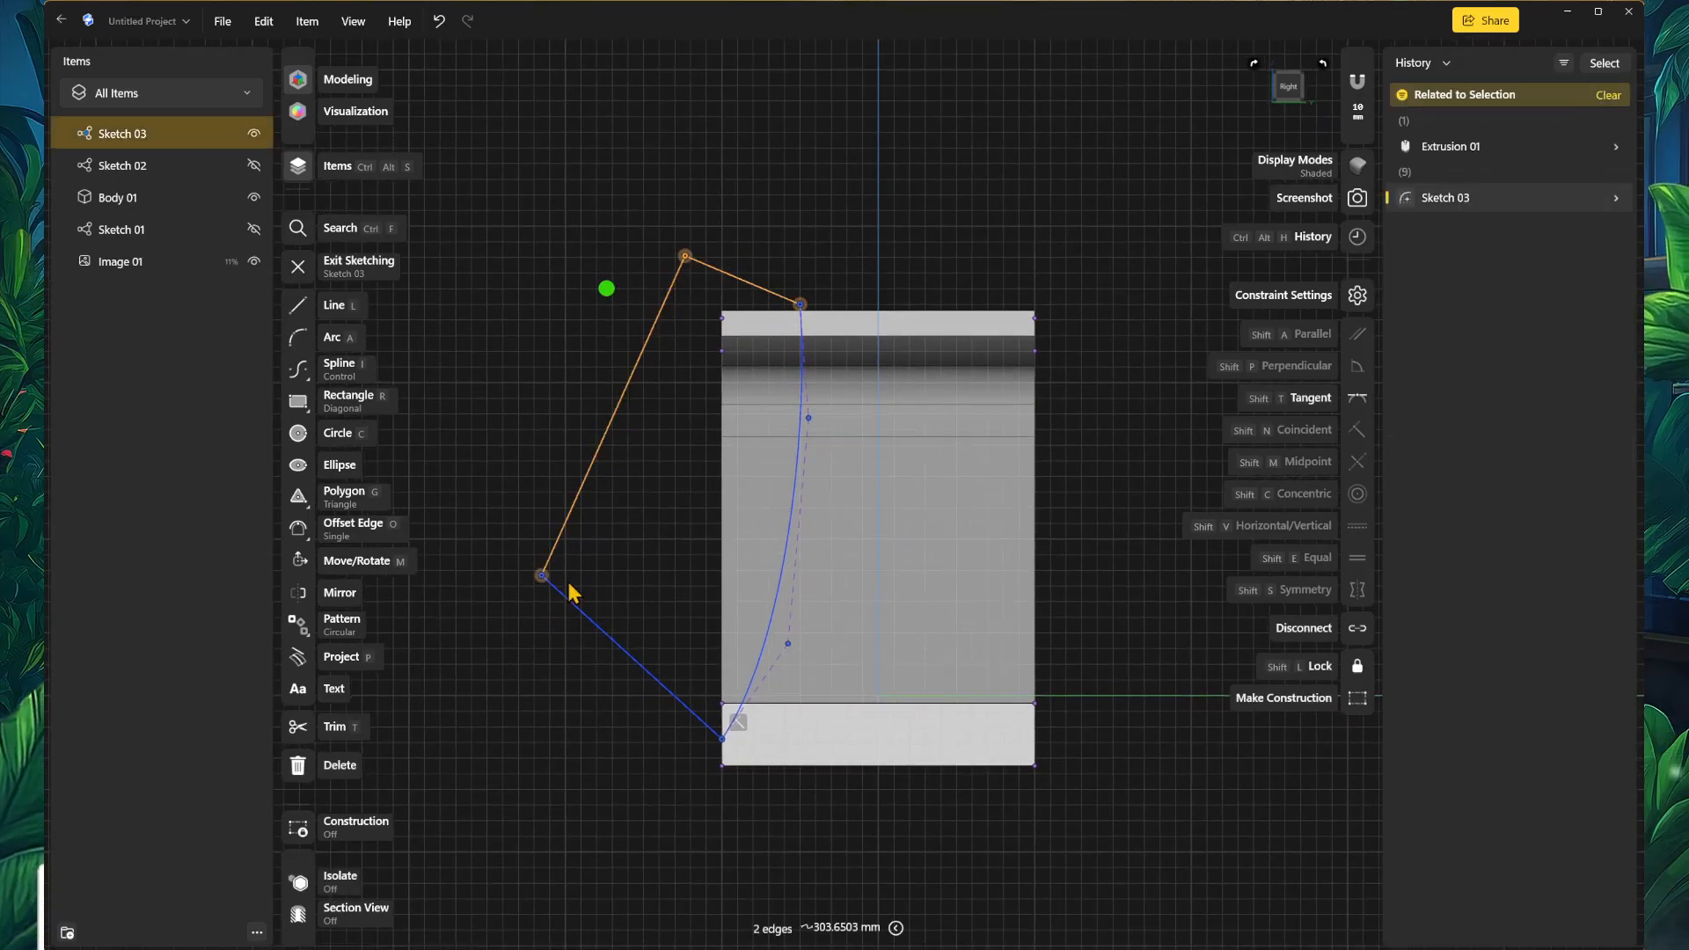
shift+click(771, 644)
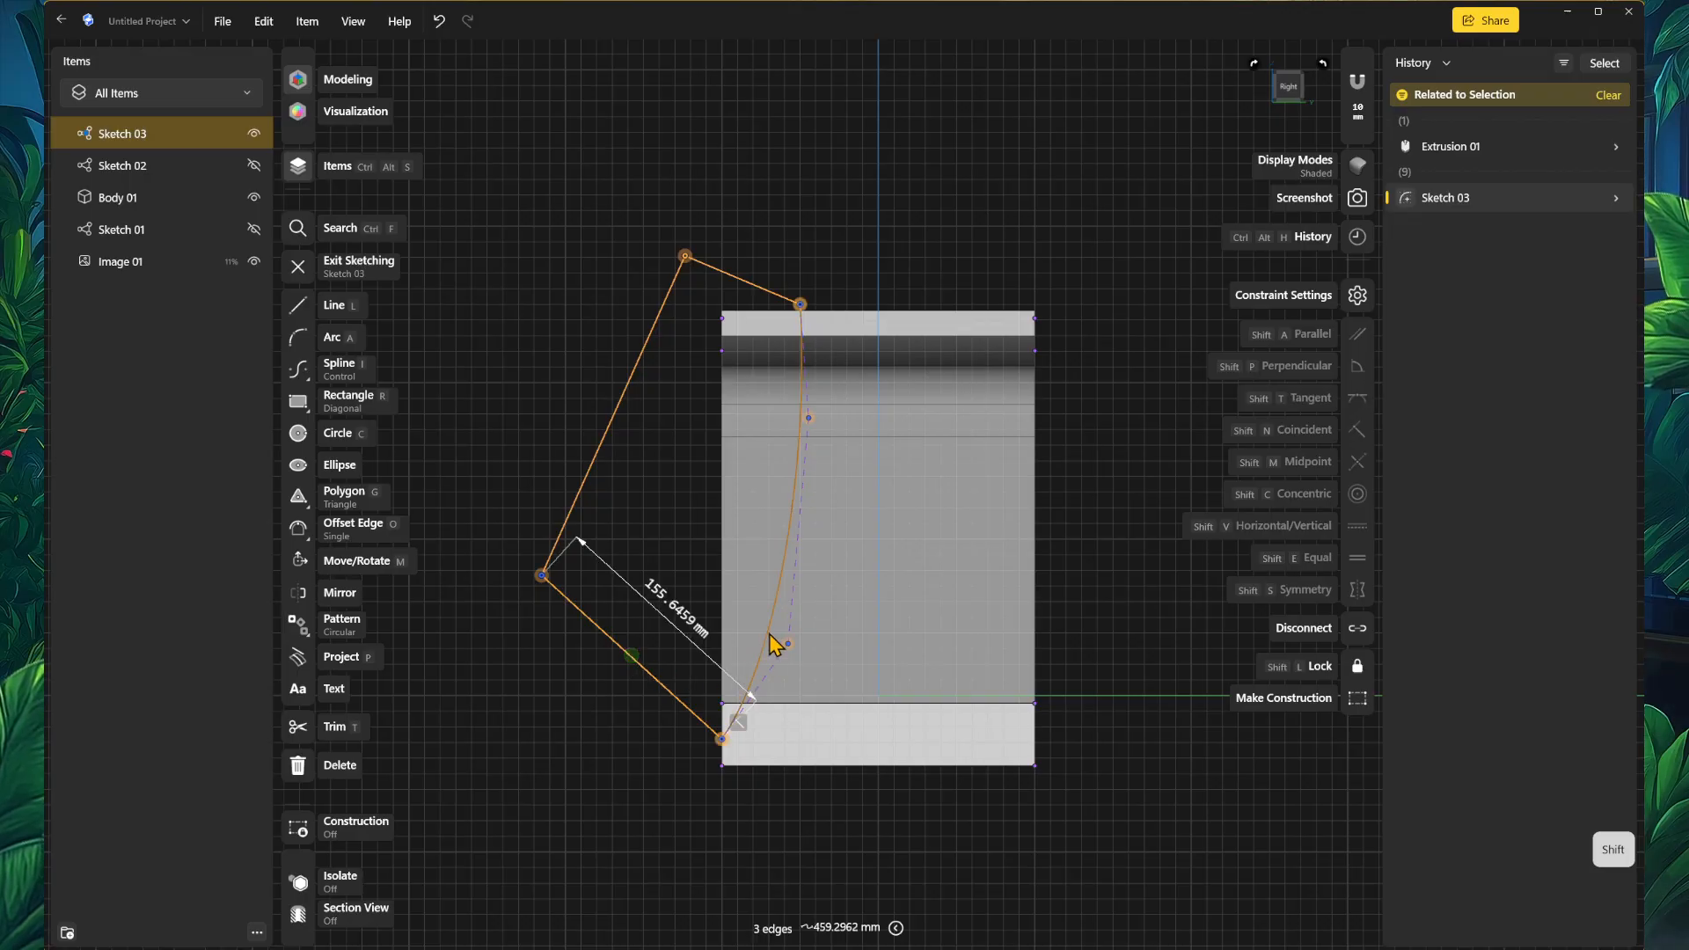
shift+click(769, 632)
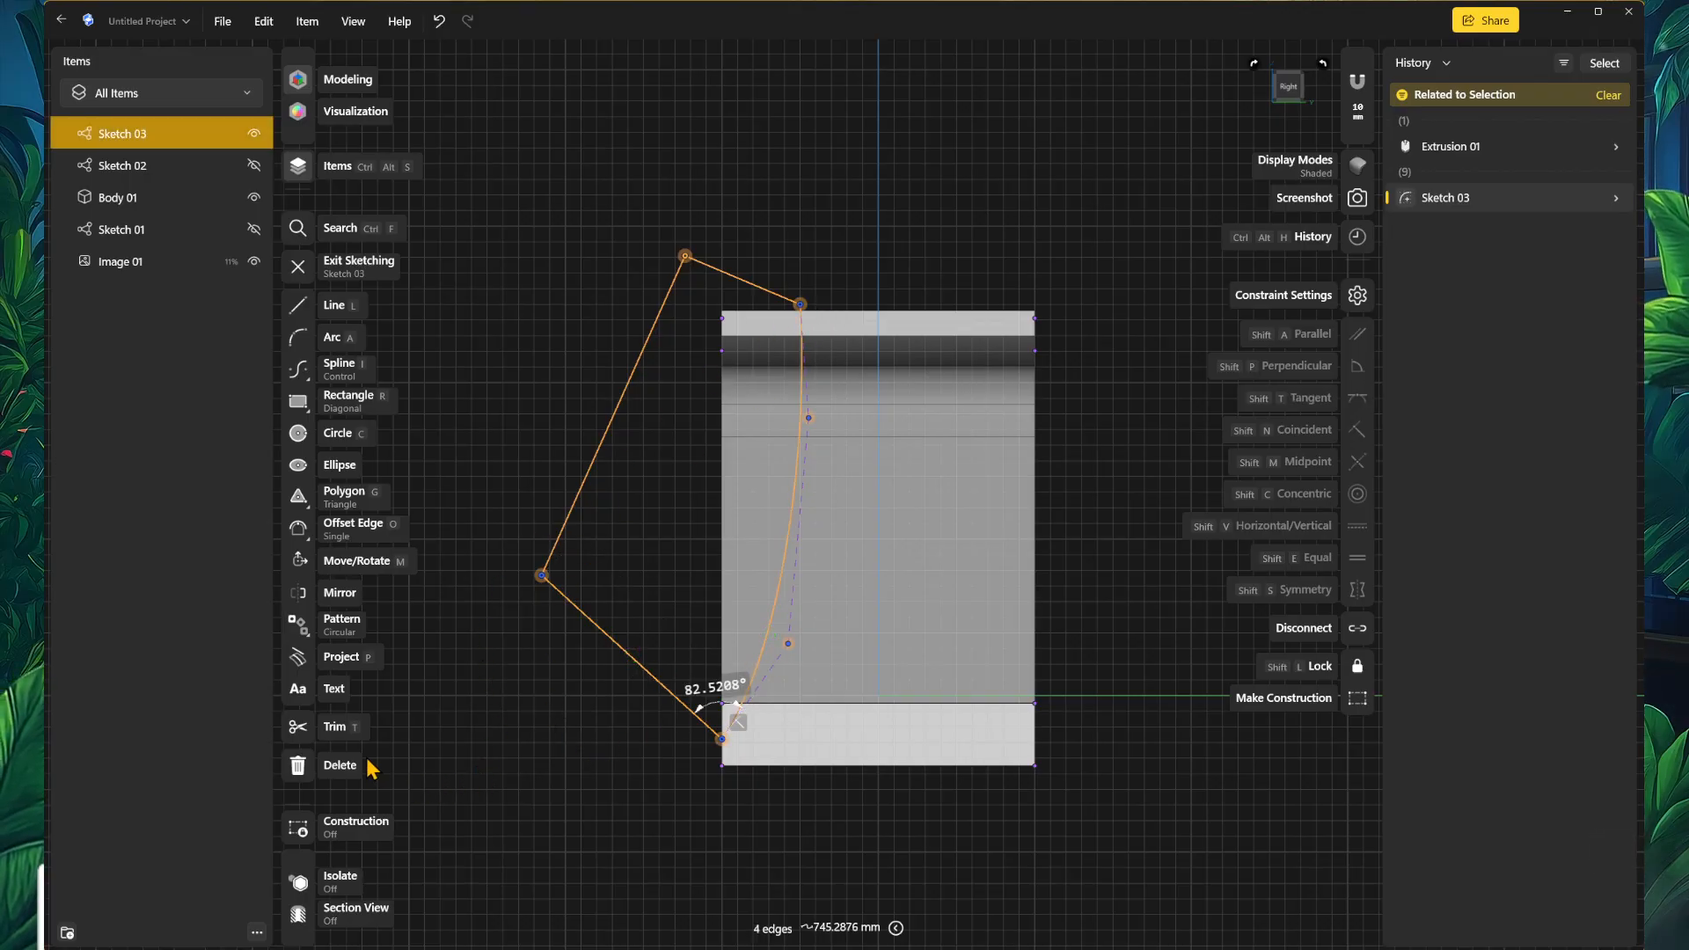
click(298, 593)
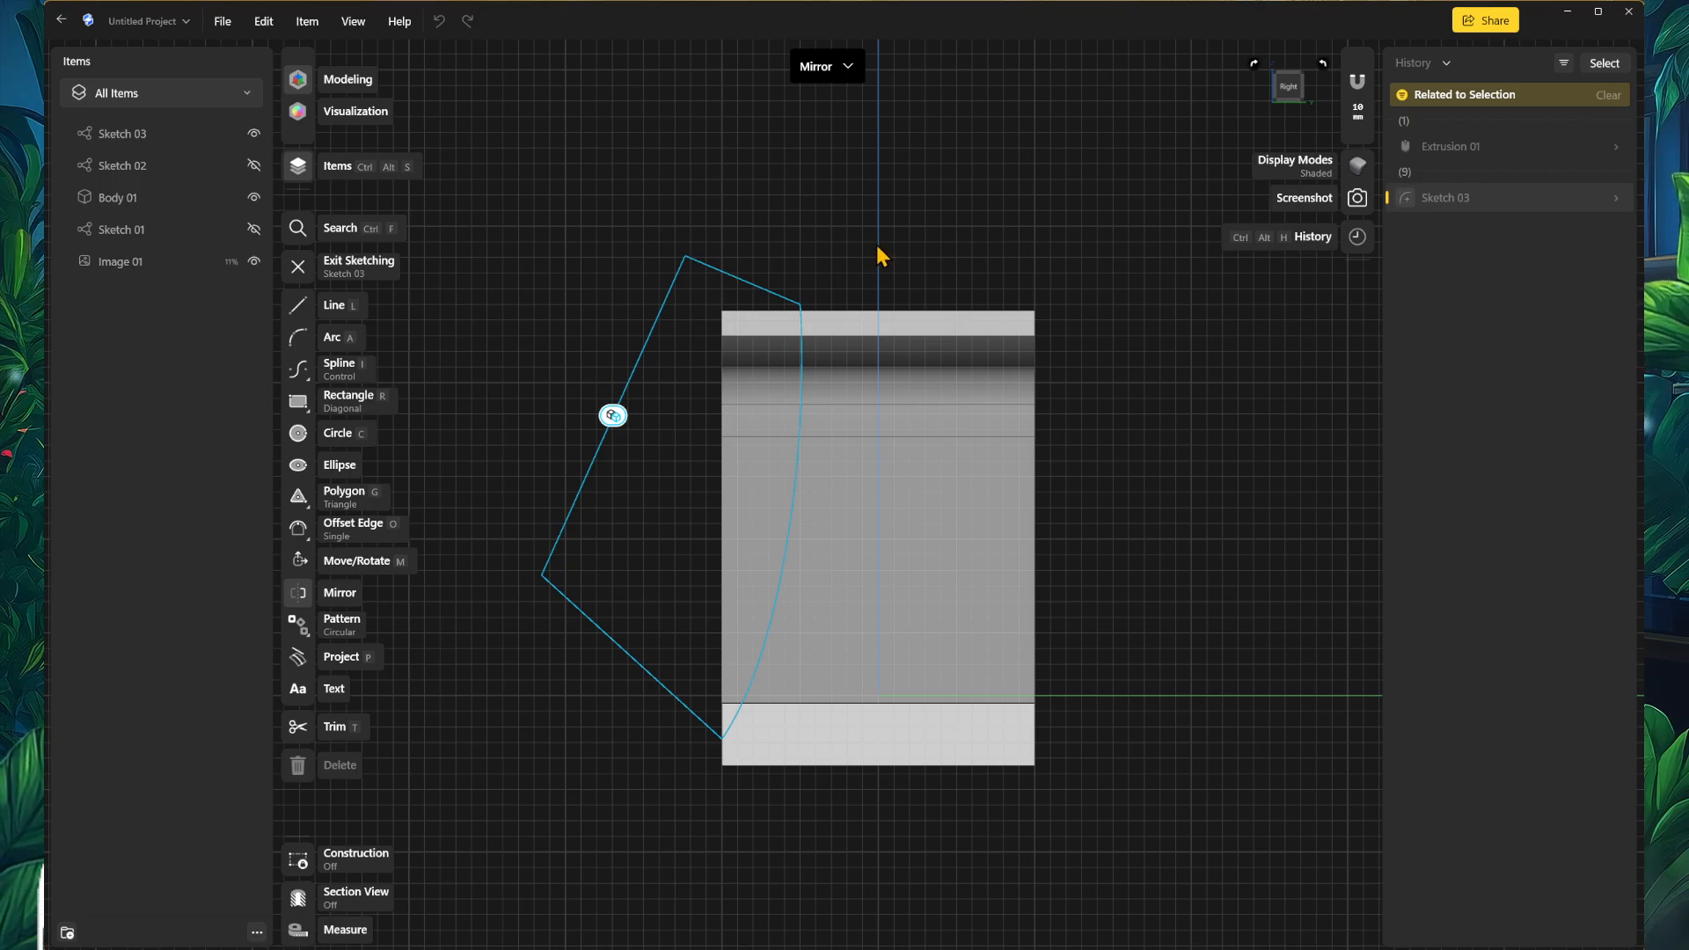
middle_drag(991, 308, 935, 316)
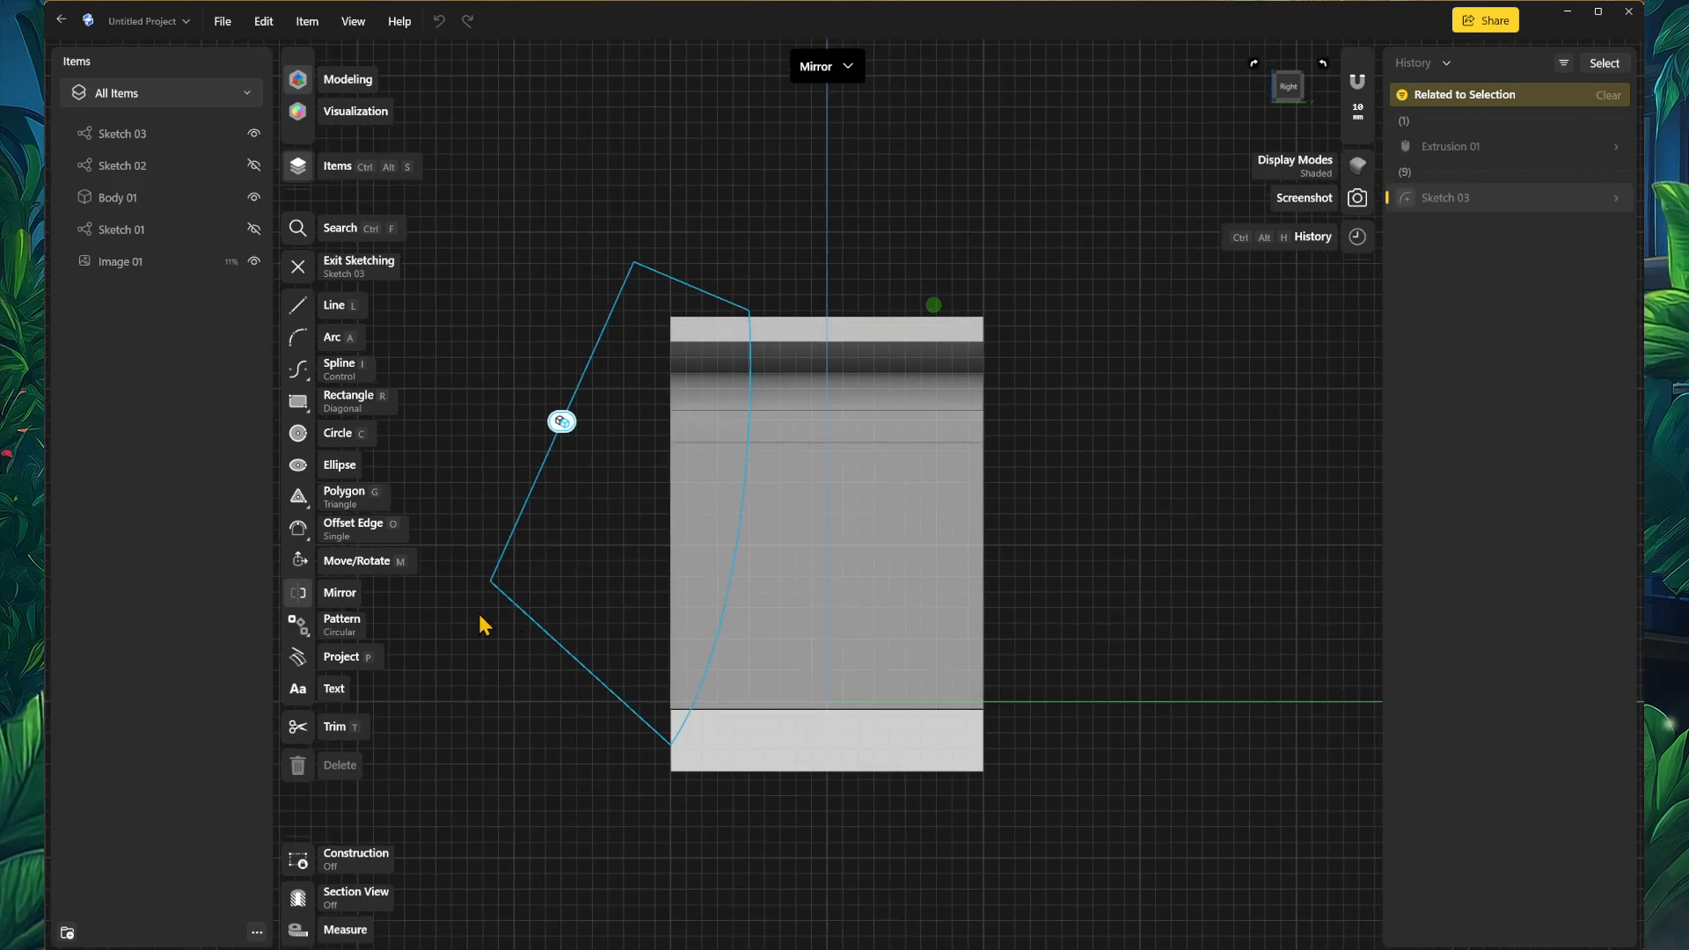
right_drag(1075, 197, 1017, 241)
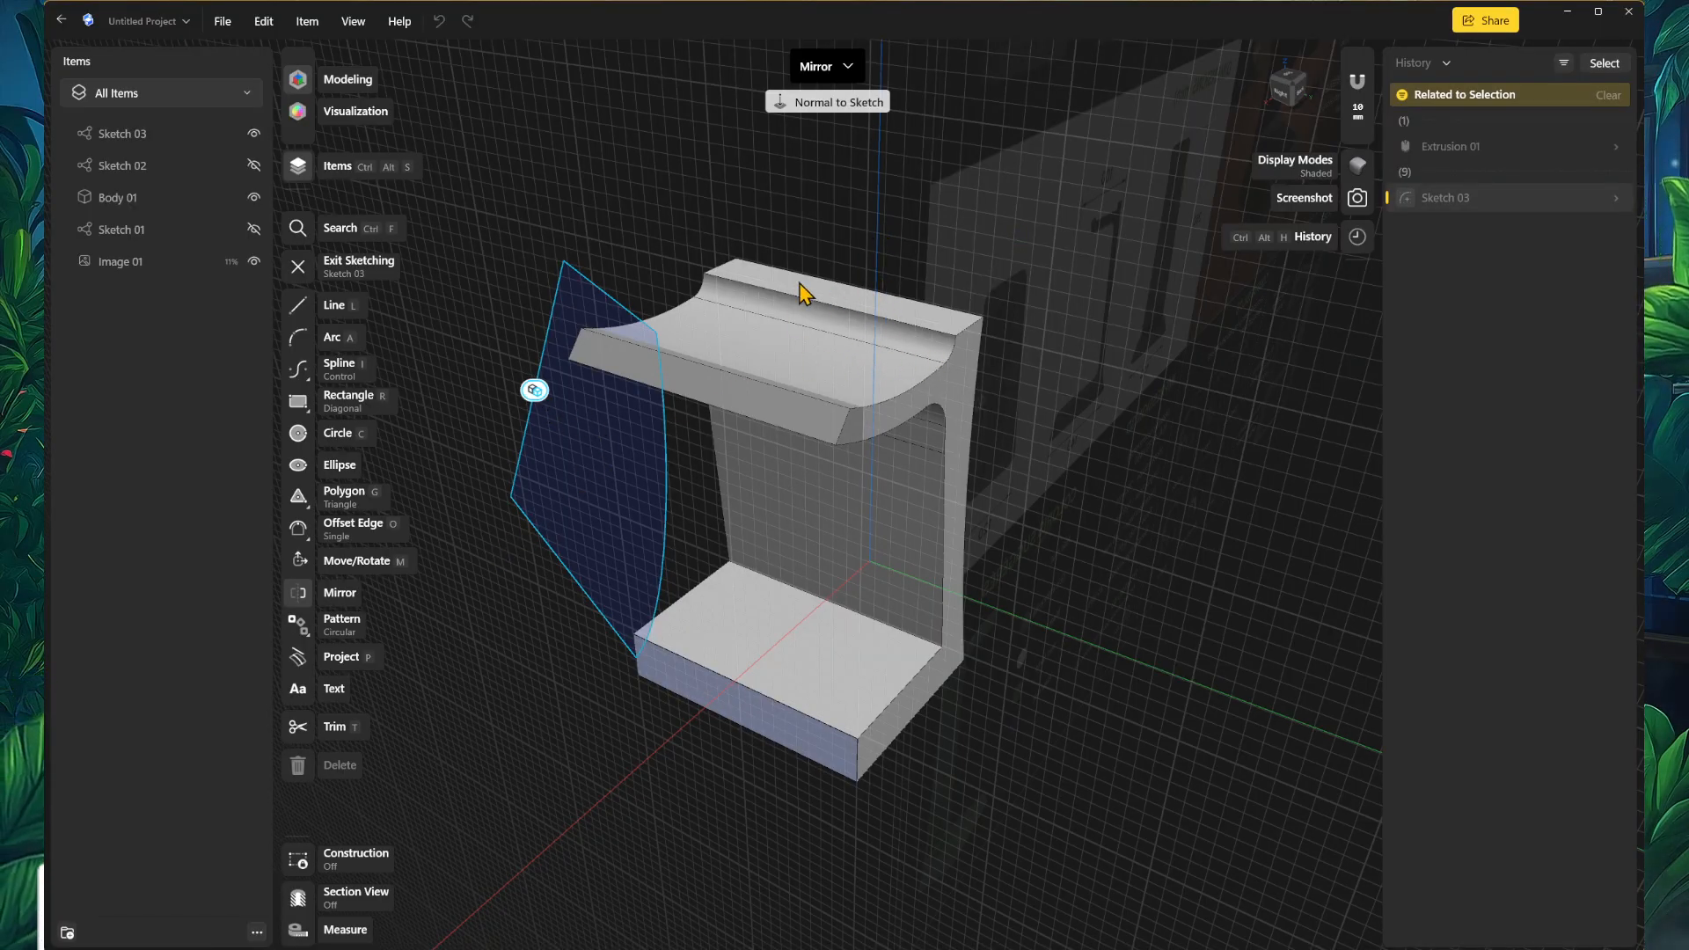
key(Escape)
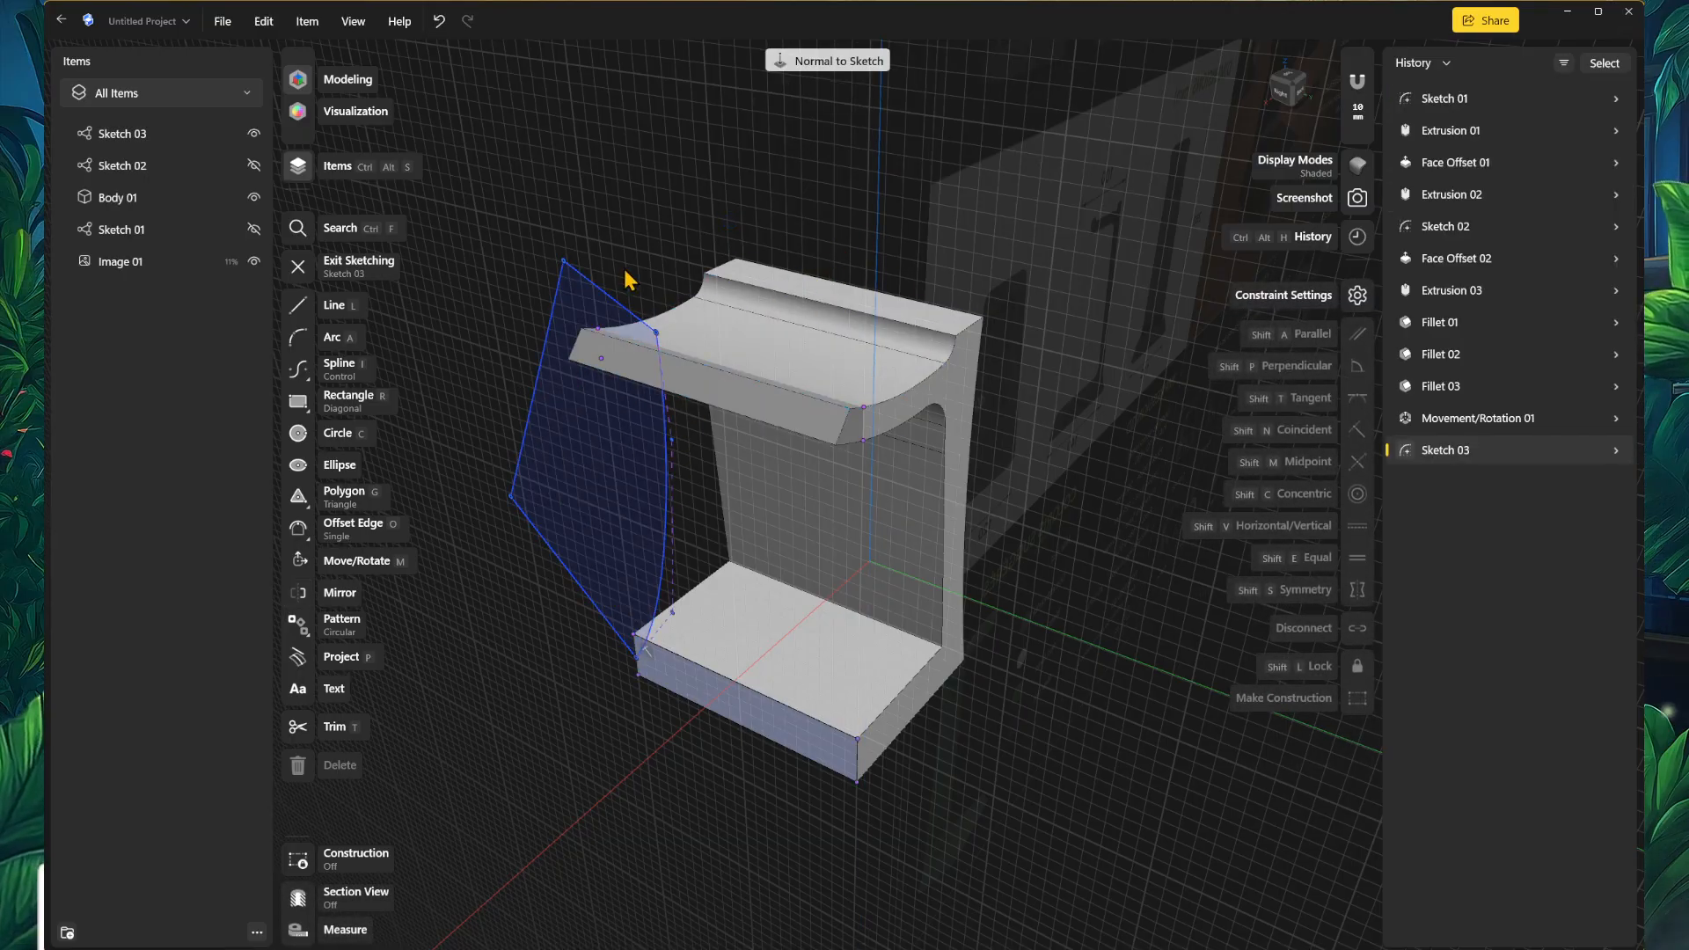
Step: Try to mirror the profile's filled region about the Z axis outside the sketch
click(580, 444)
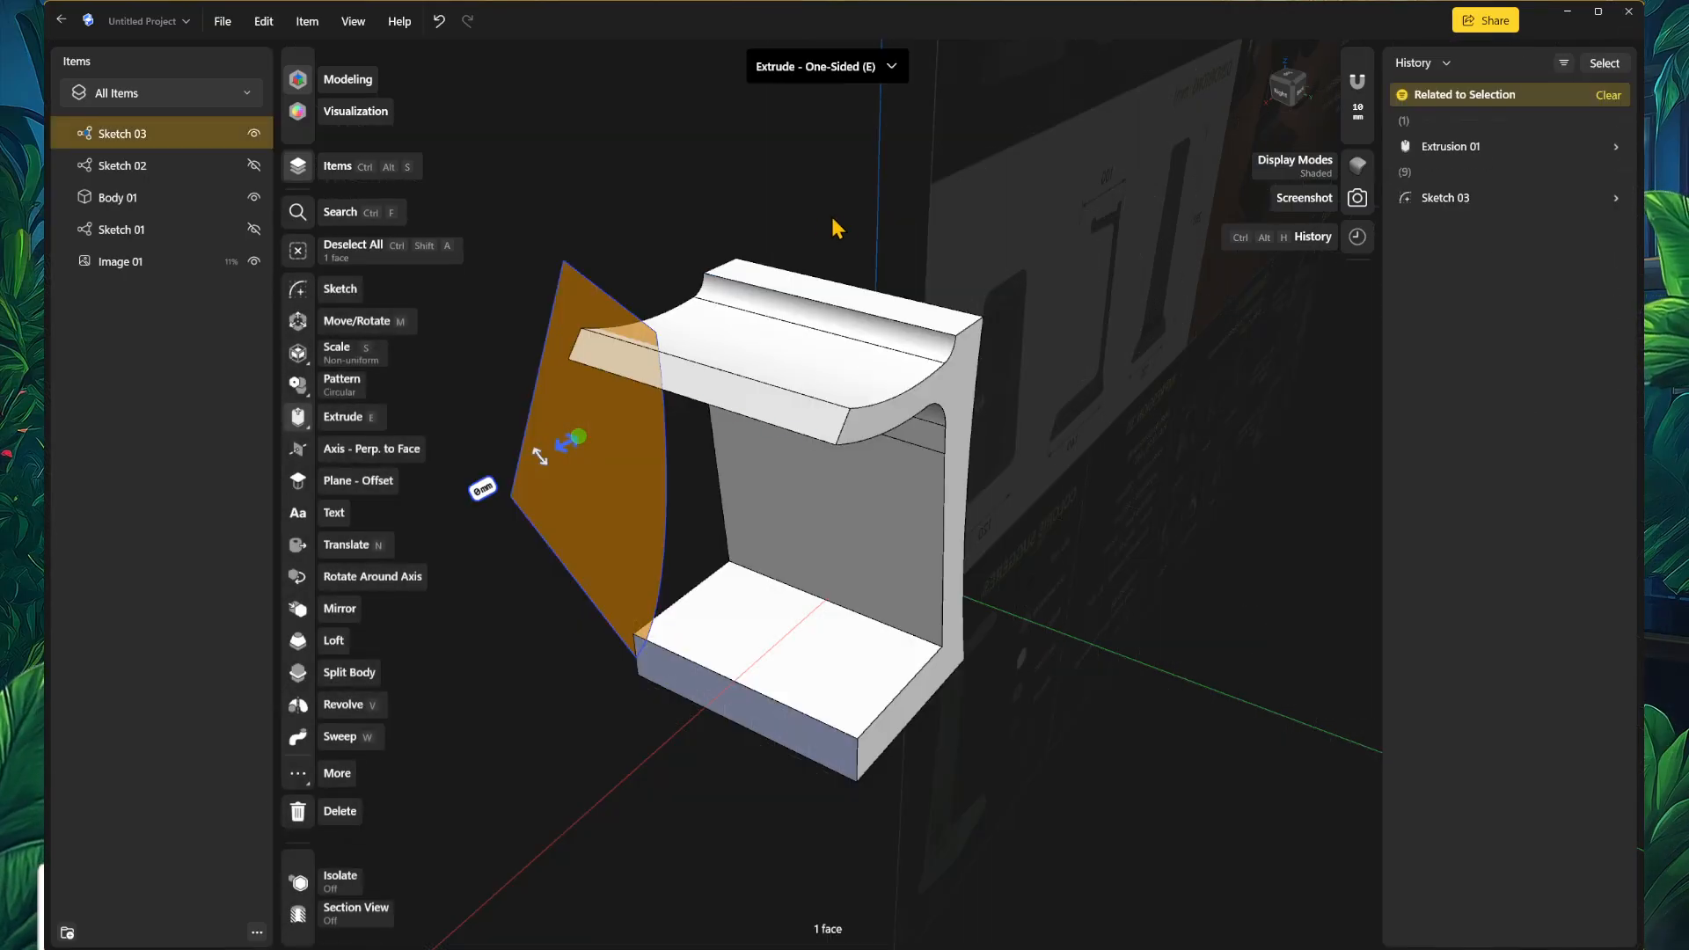
shift+click(878, 219)
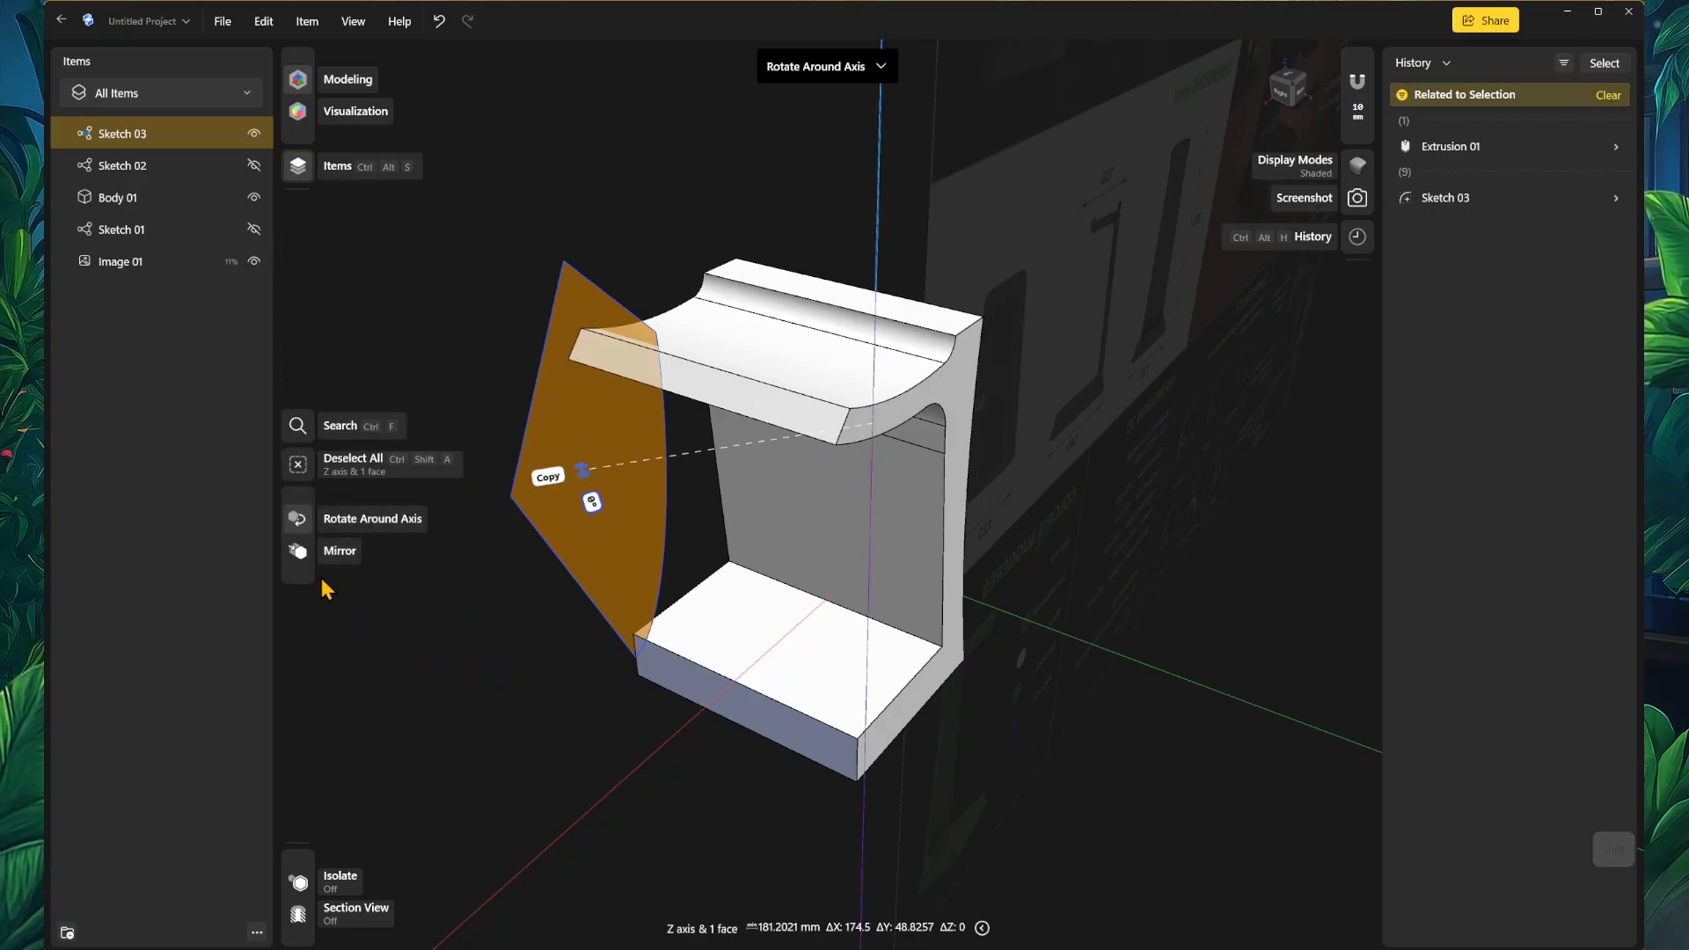
click(475, 632)
click(584, 445)
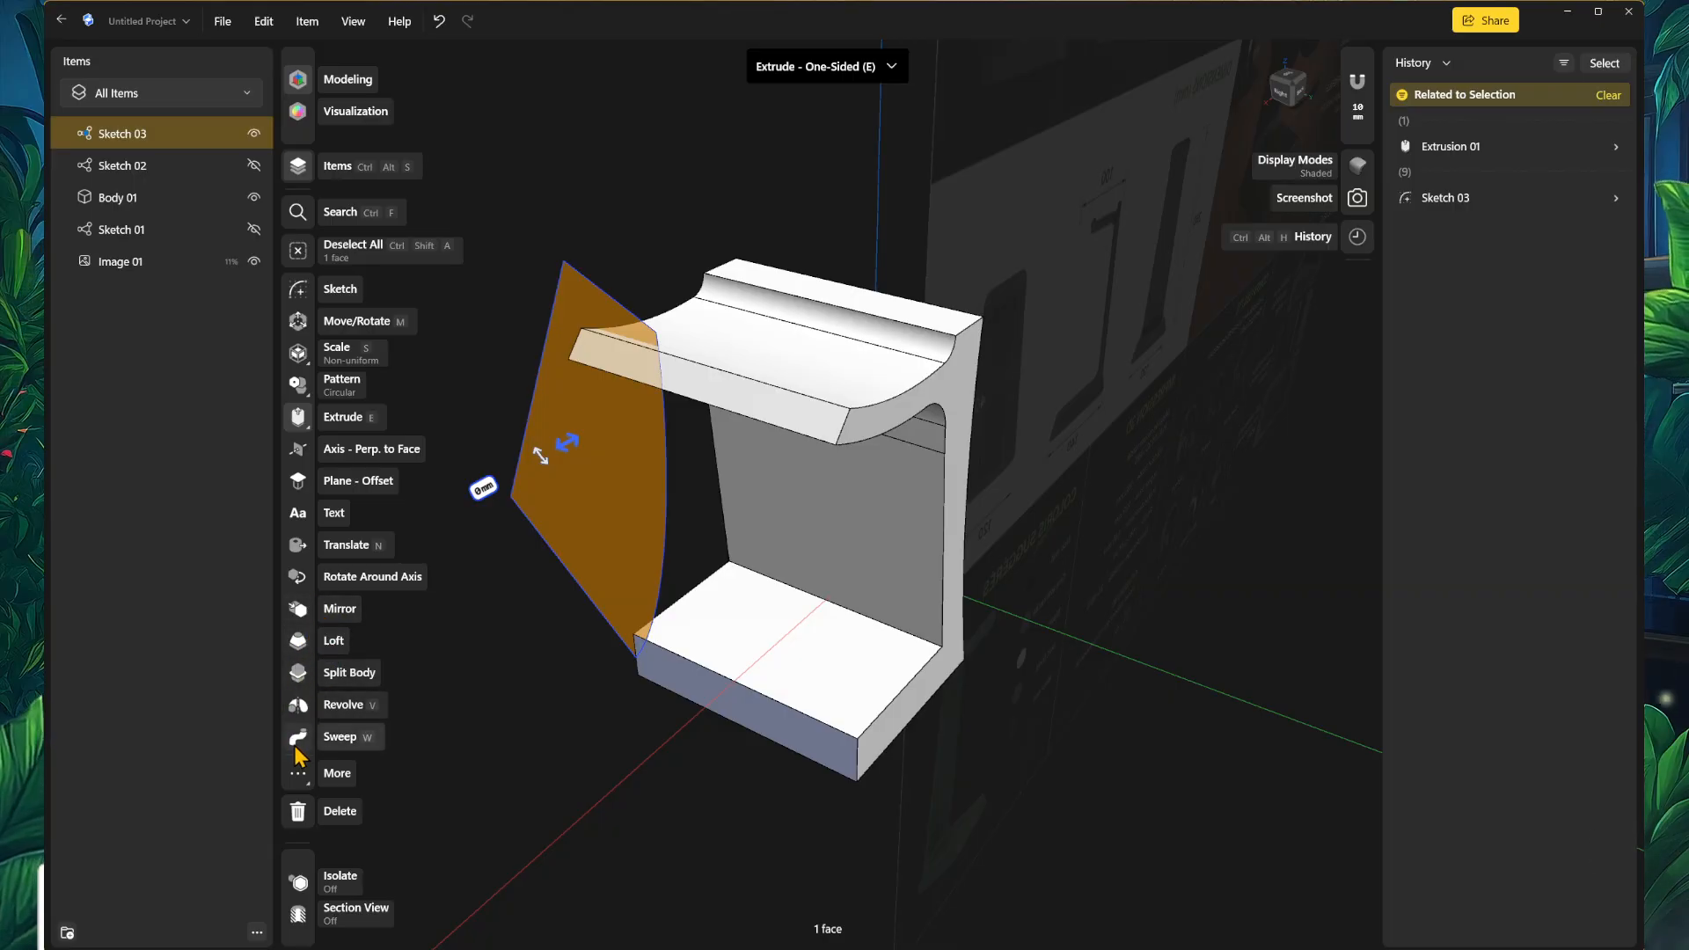
click(299, 614)
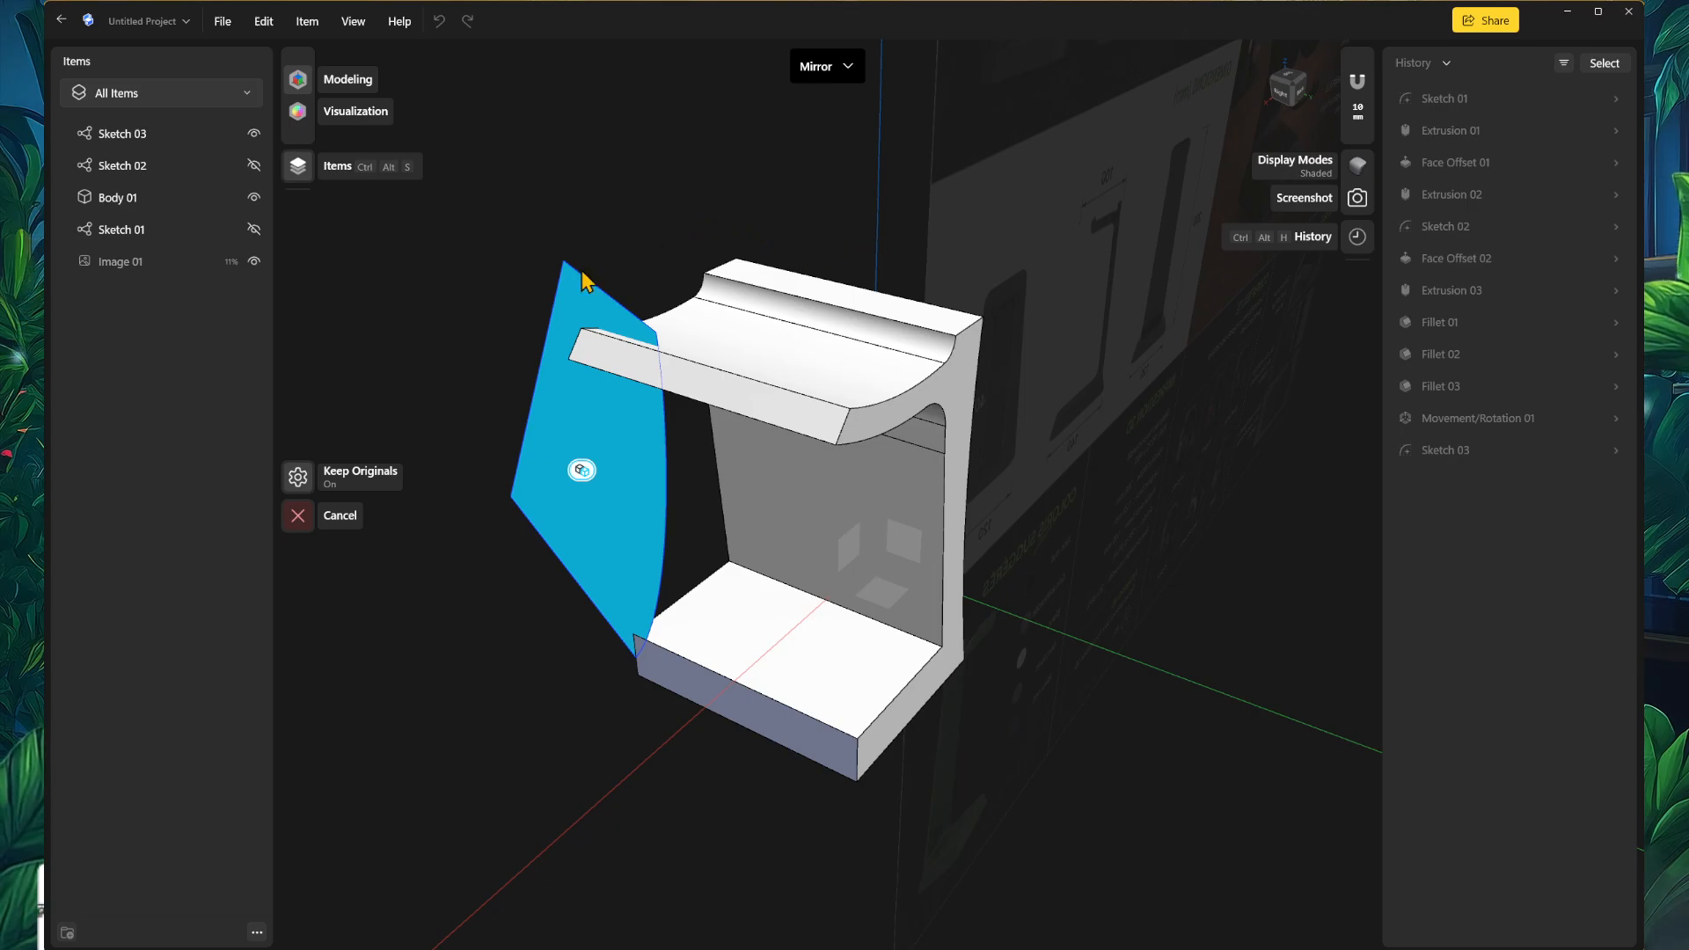
click(297, 516)
Step: Reopen the profile sketch in the Right view and retry mirroring its four edges
right_drag(418, 713, 482, 755)
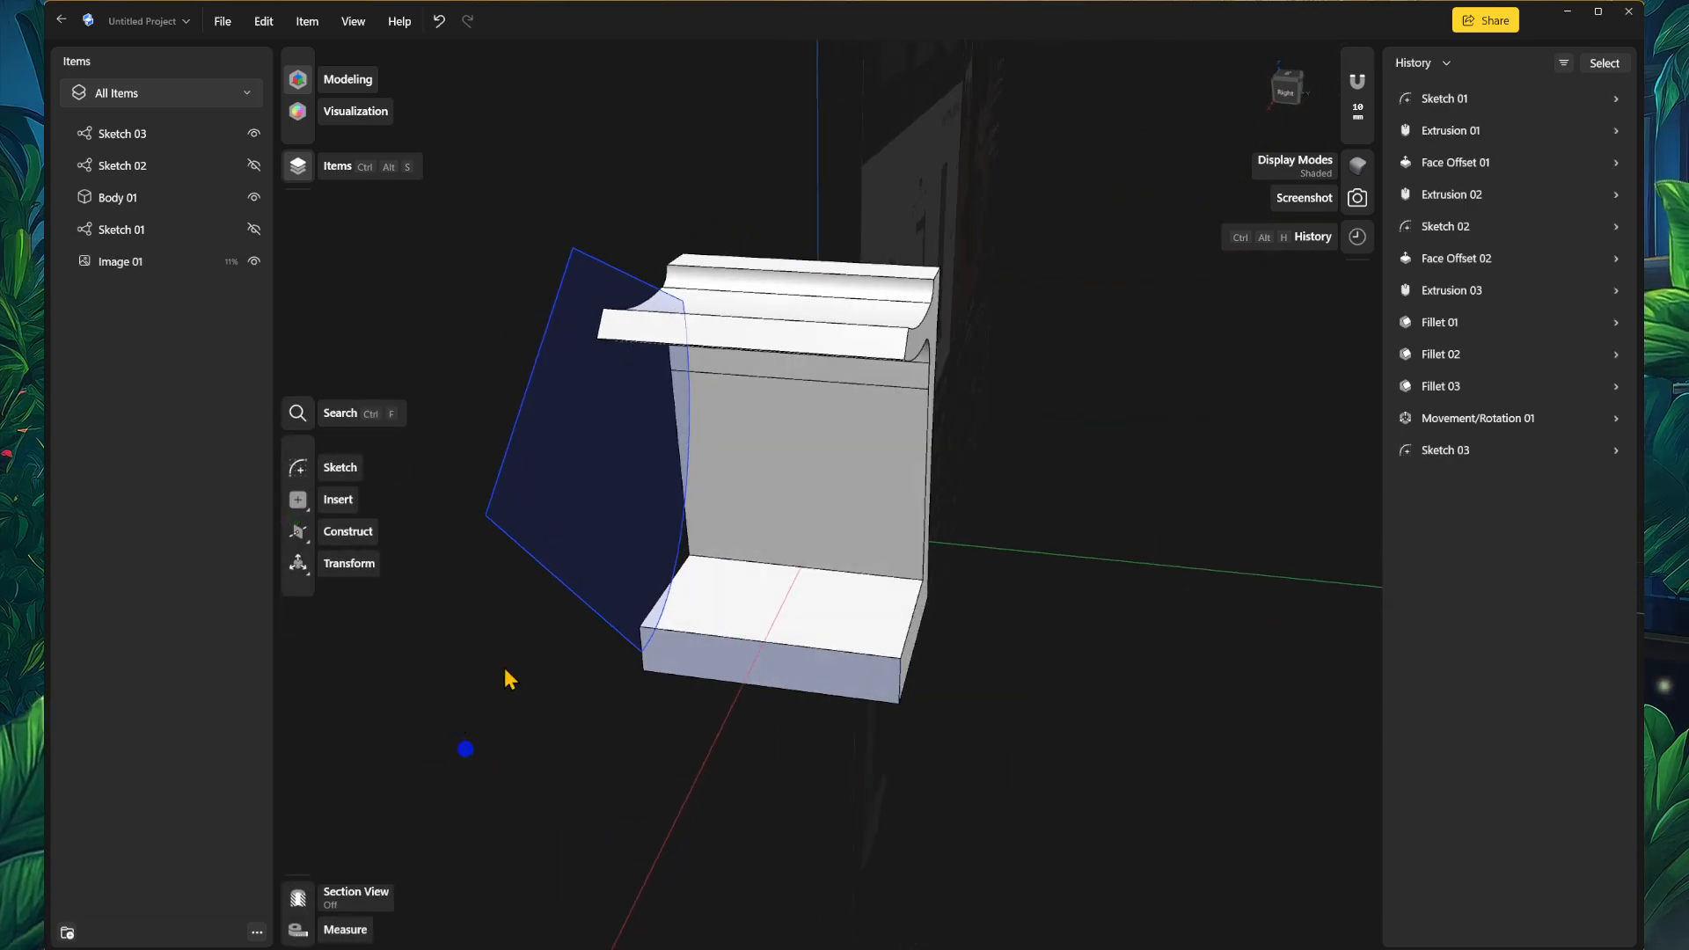
click(516, 436)
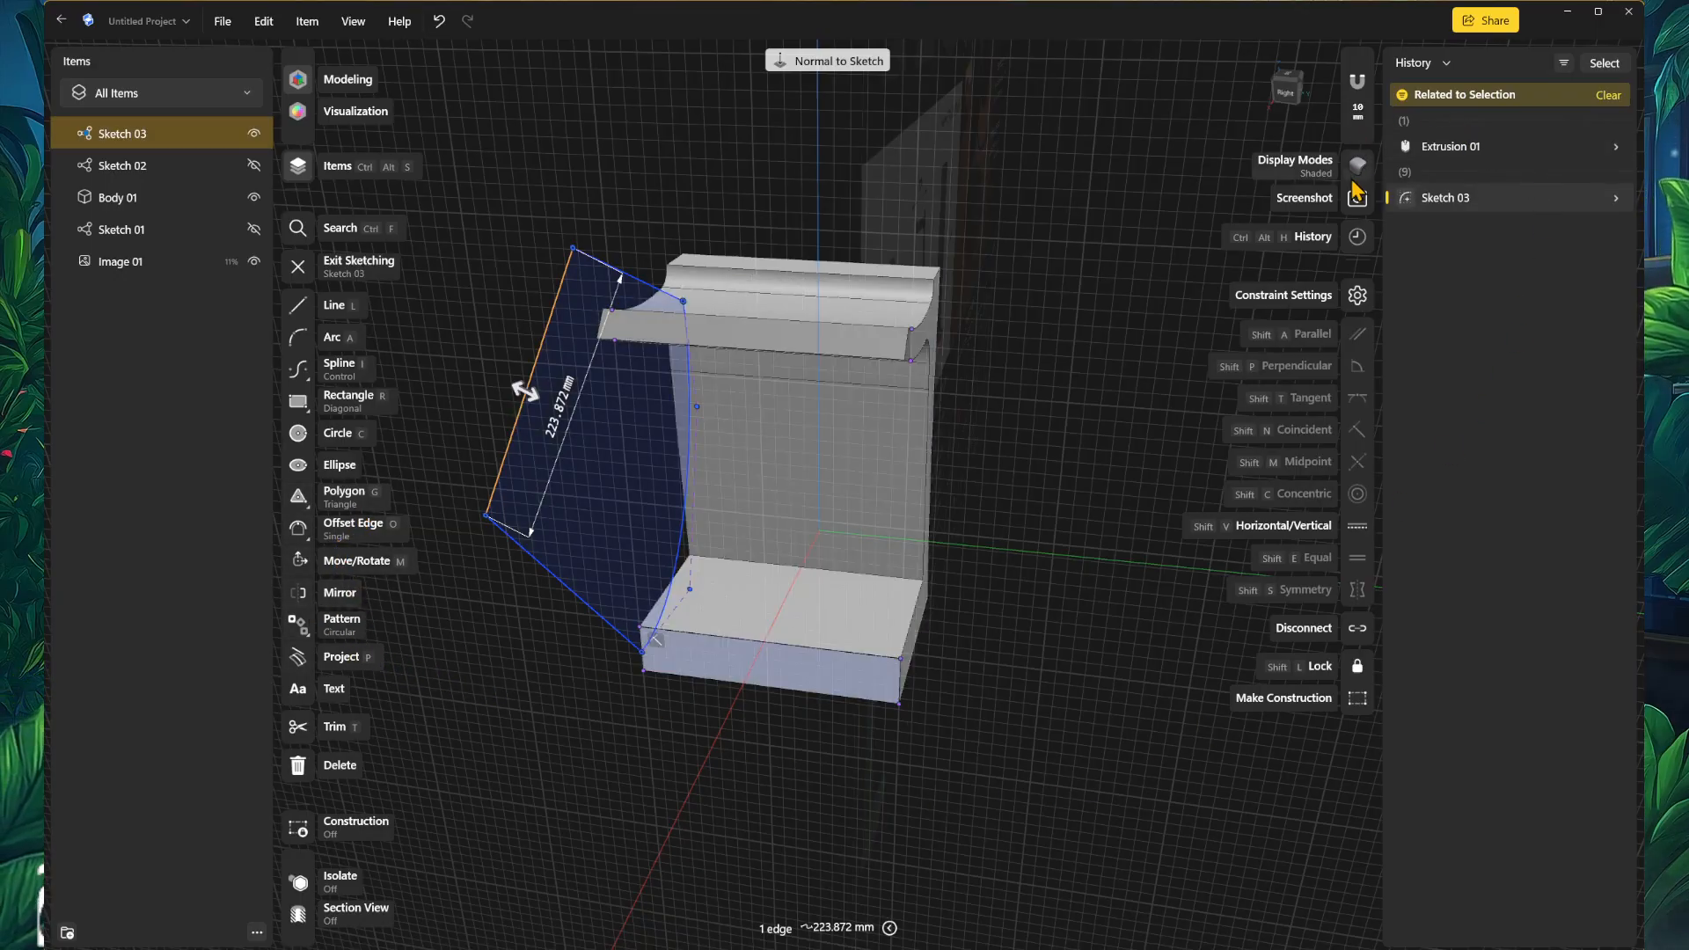
click(1289, 98)
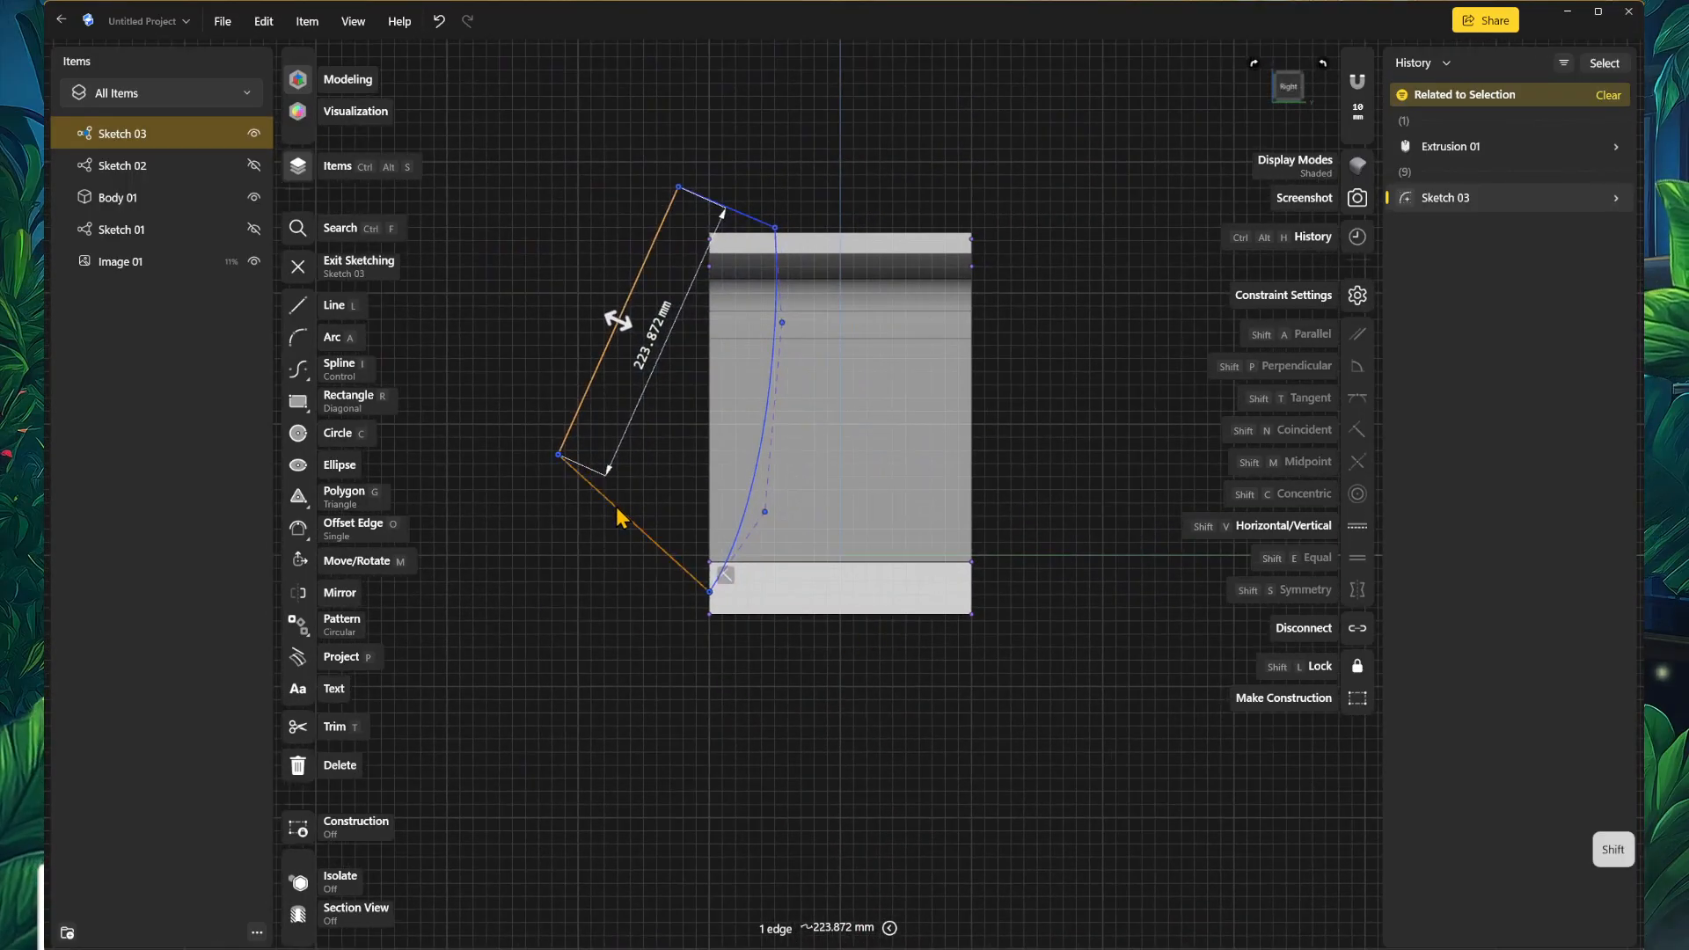
shift+click(619, 514)
shift+click(750, 491)
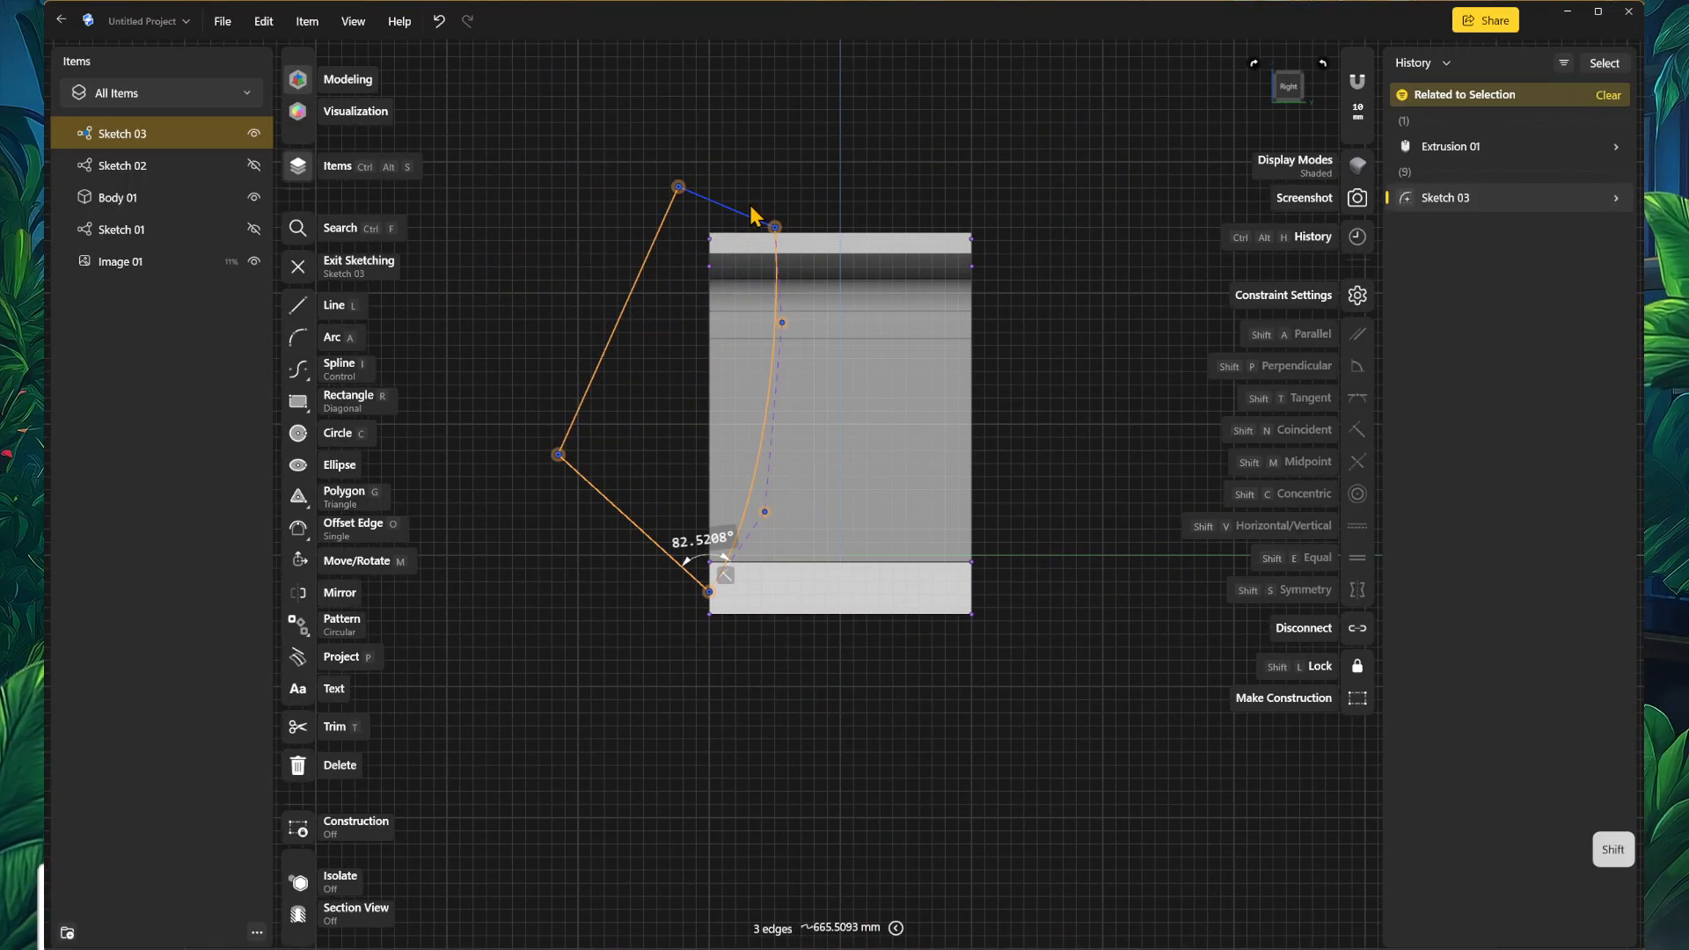
click(298, 592)
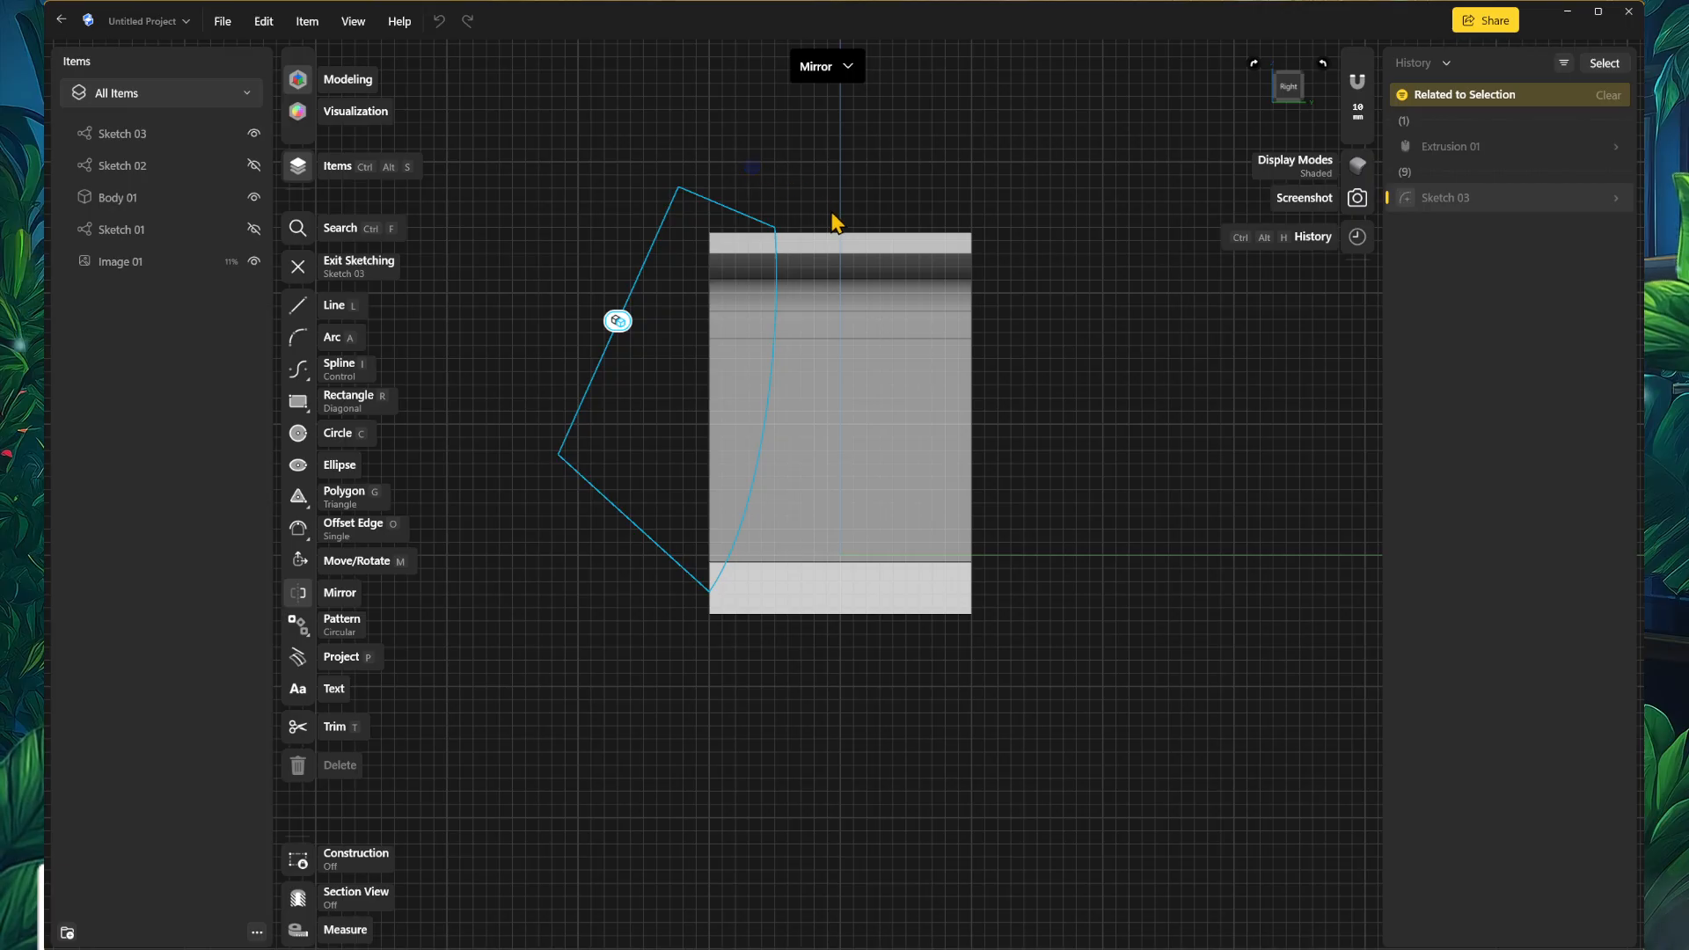
key(Escape)
middle_drag(874, 558, 816, 599)
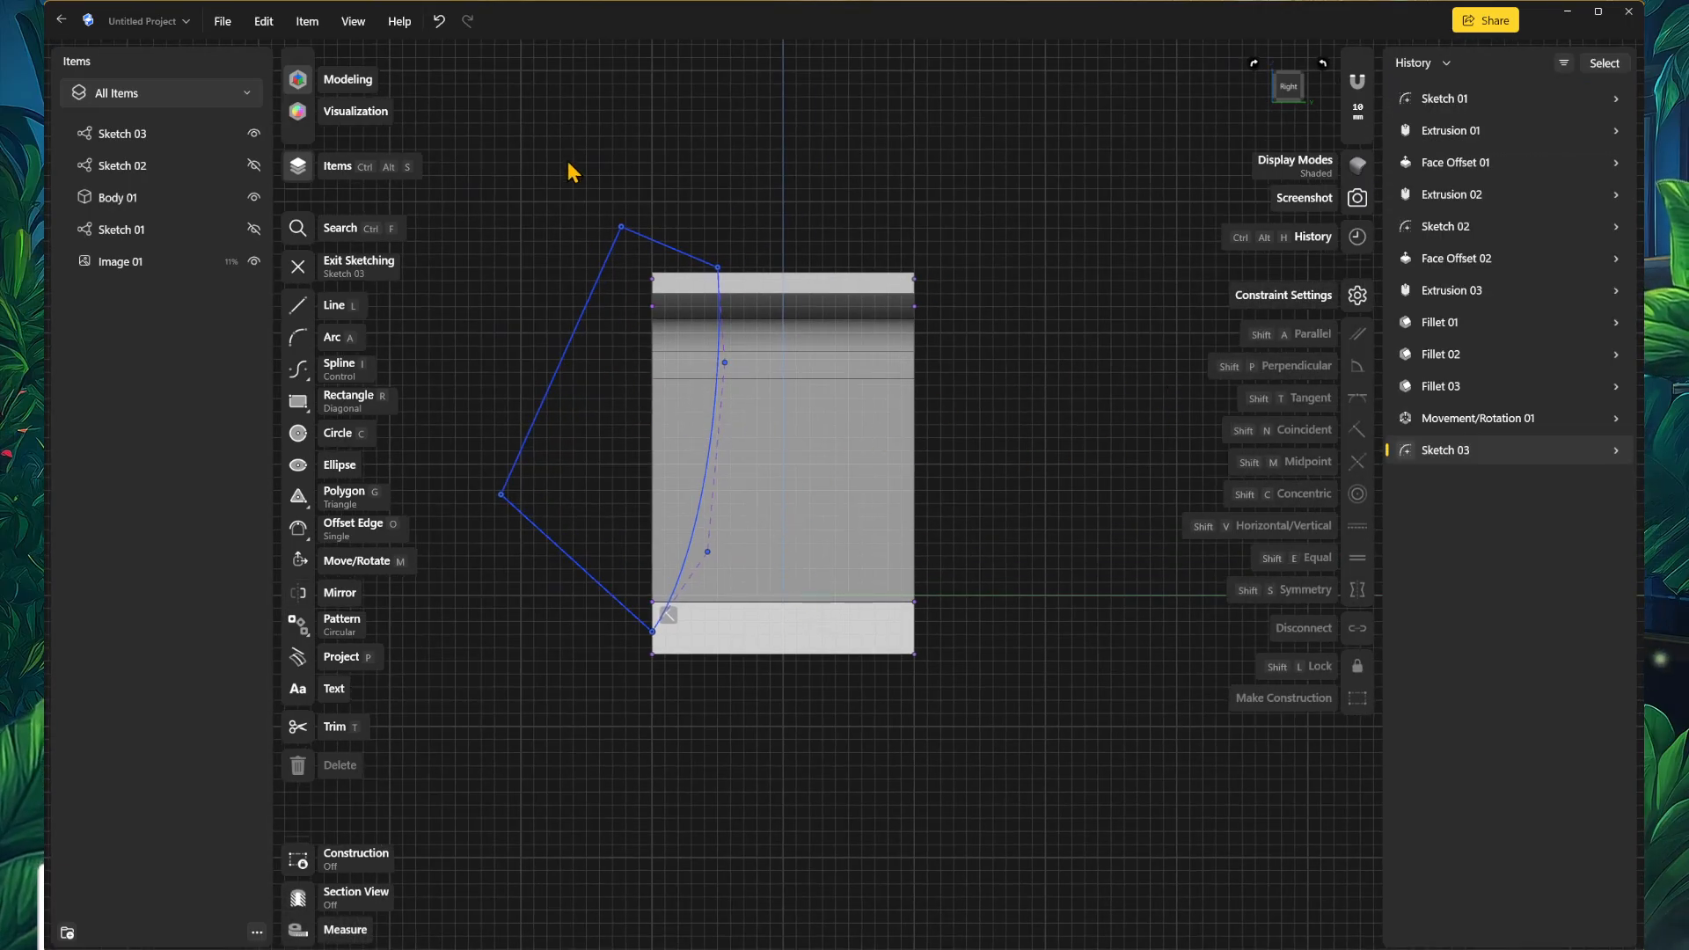
Step: Turn the sketch snapping aids back on for drawing a line on the centre axis
click(299, 308)
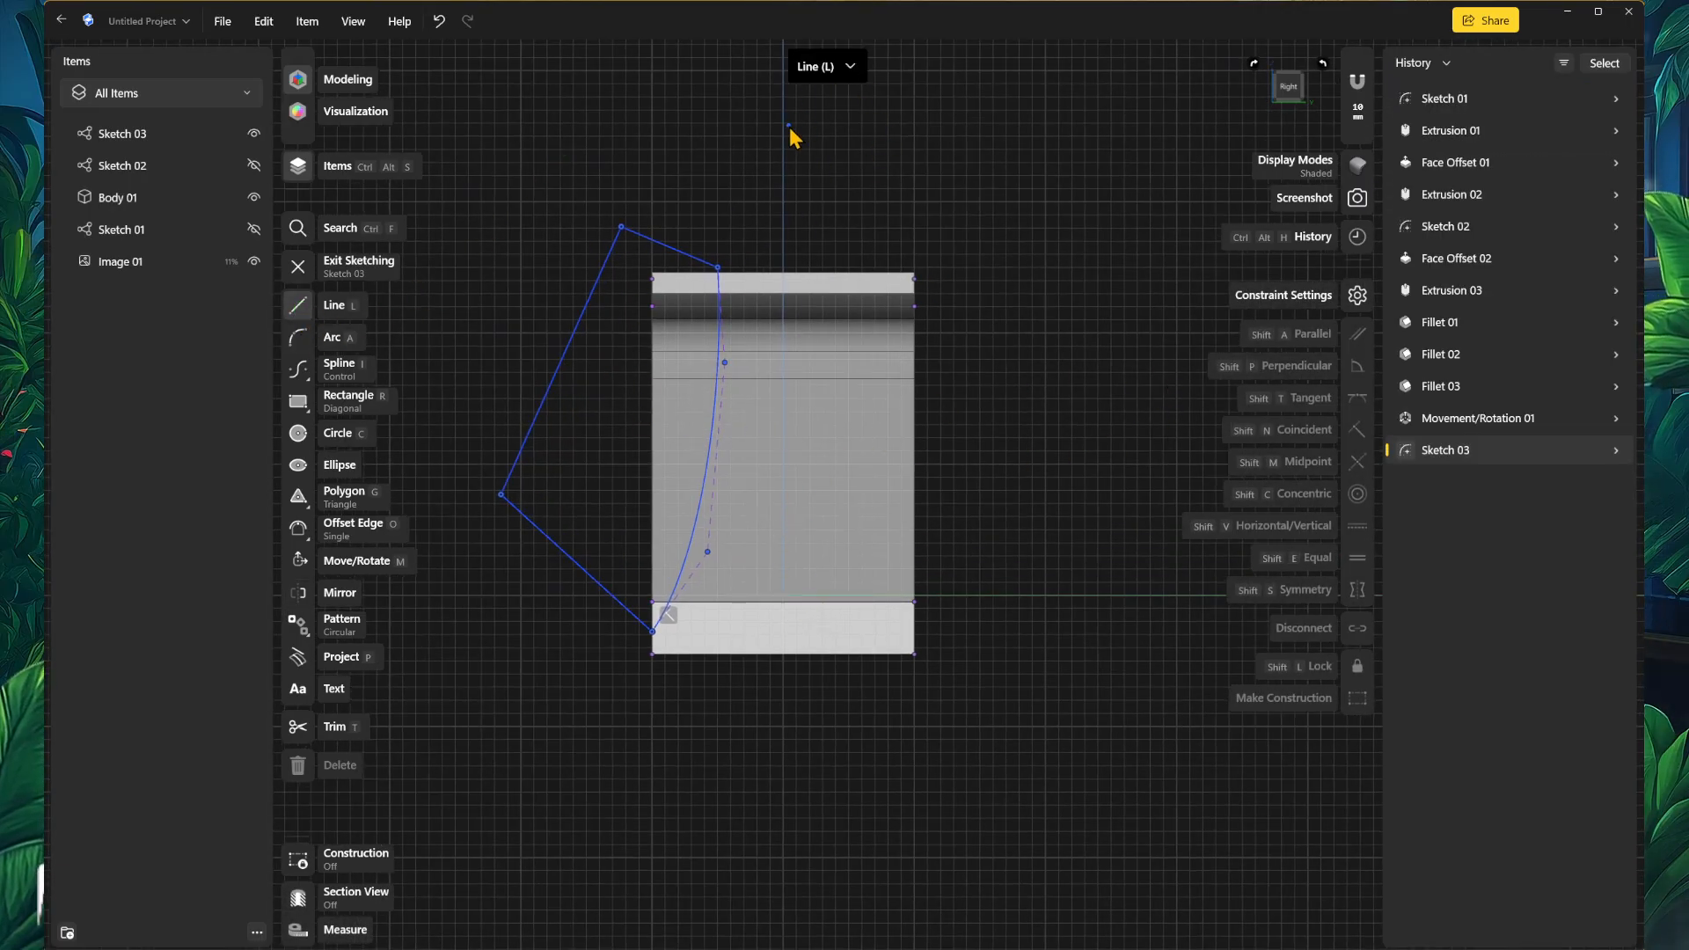
click(1360, 87)
click(1316, 143)
click(1316, 175)
click(1316, 205)
click(1323, 338)
click(1316, 238)
click(1359, 80)
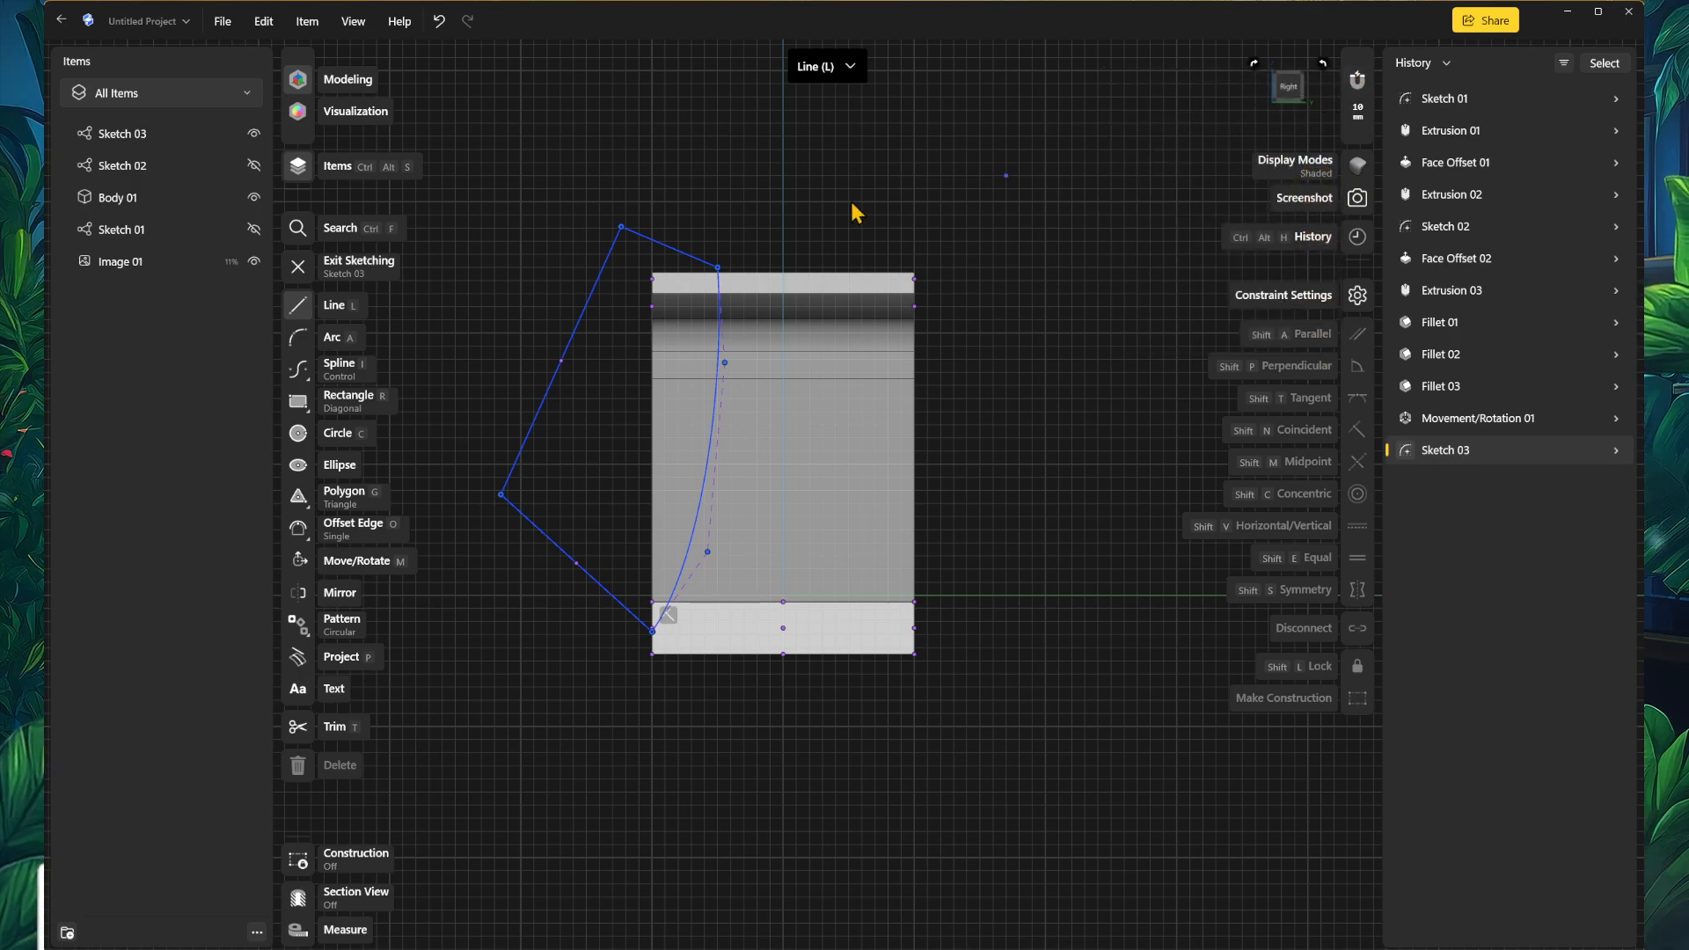
Step: Draw a short vertical line on the centre axis just above the body
click(782, 188)
click(782, 256)
key(Escape)
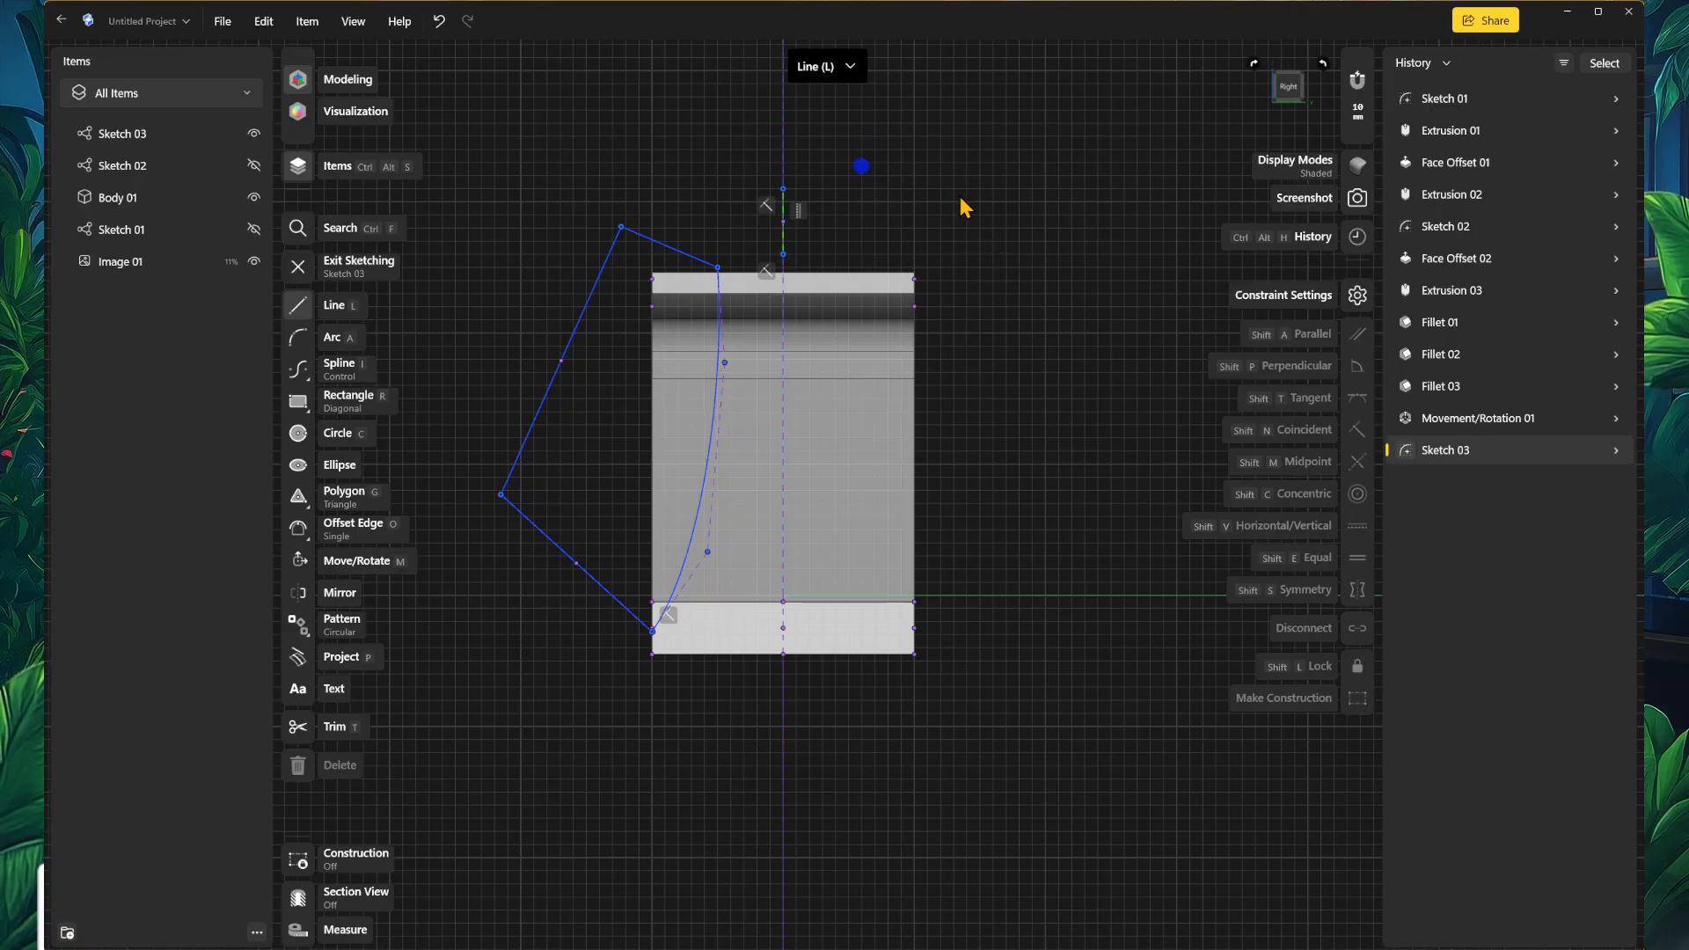
key(Escape)
Step: Mirror the closed profile's four edges across the short vertical centre line to the opposite side of the body
drag(663, 204, 574, 262)
shift+click(613, 598)
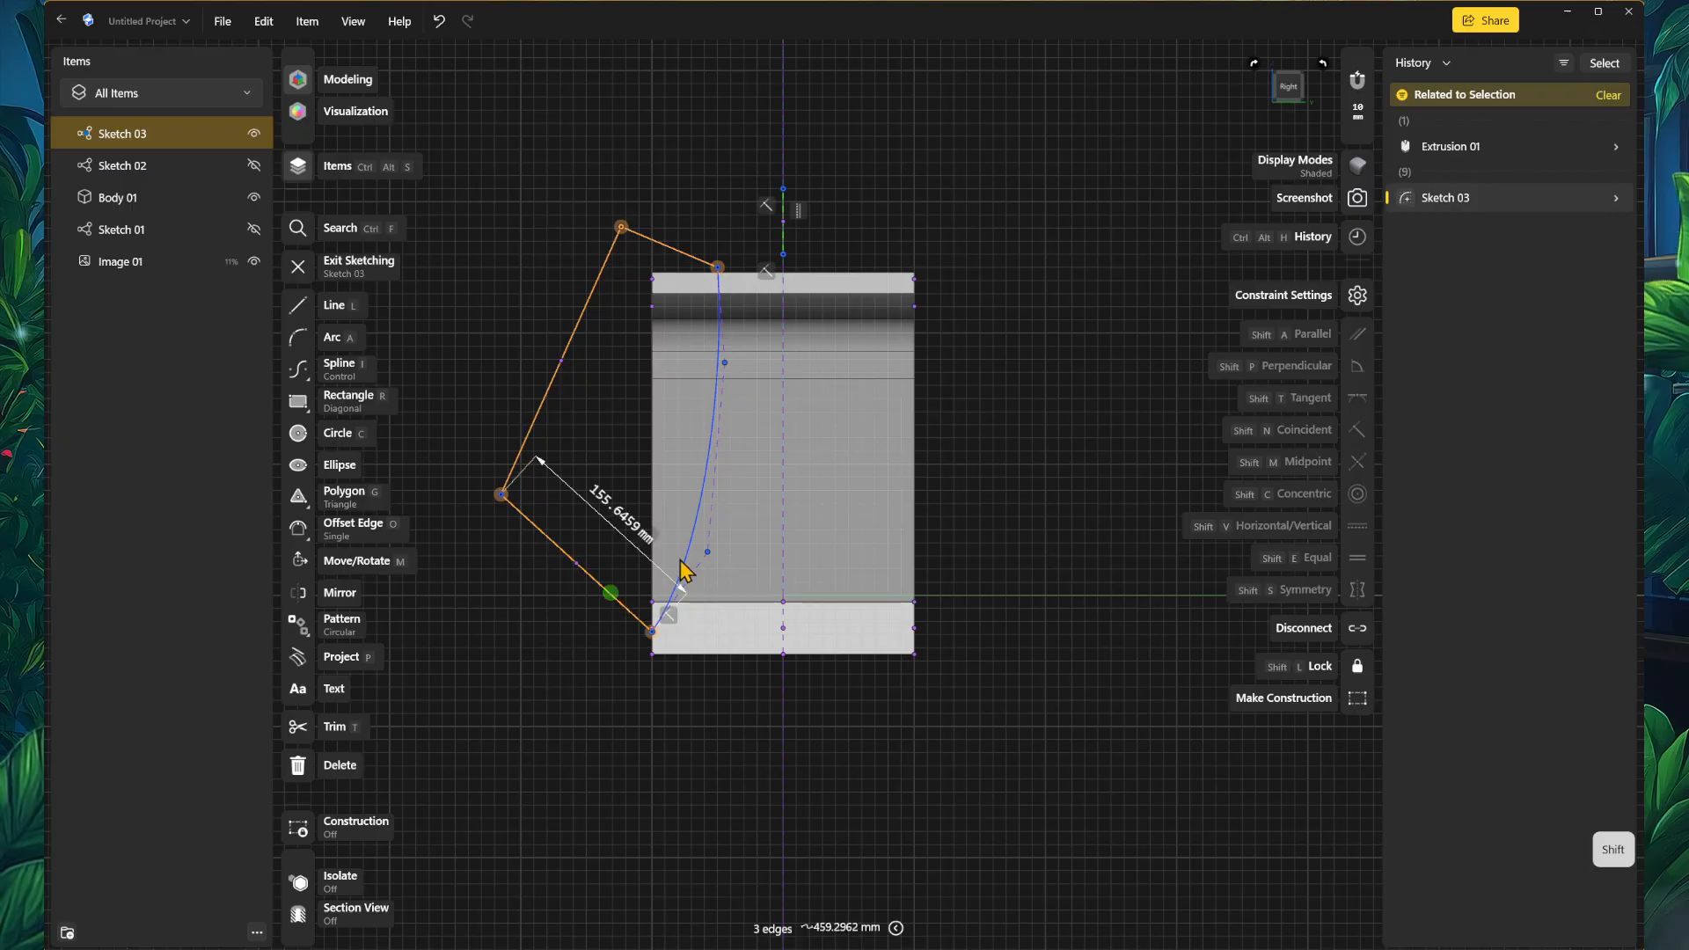
shift+click(688, 566)
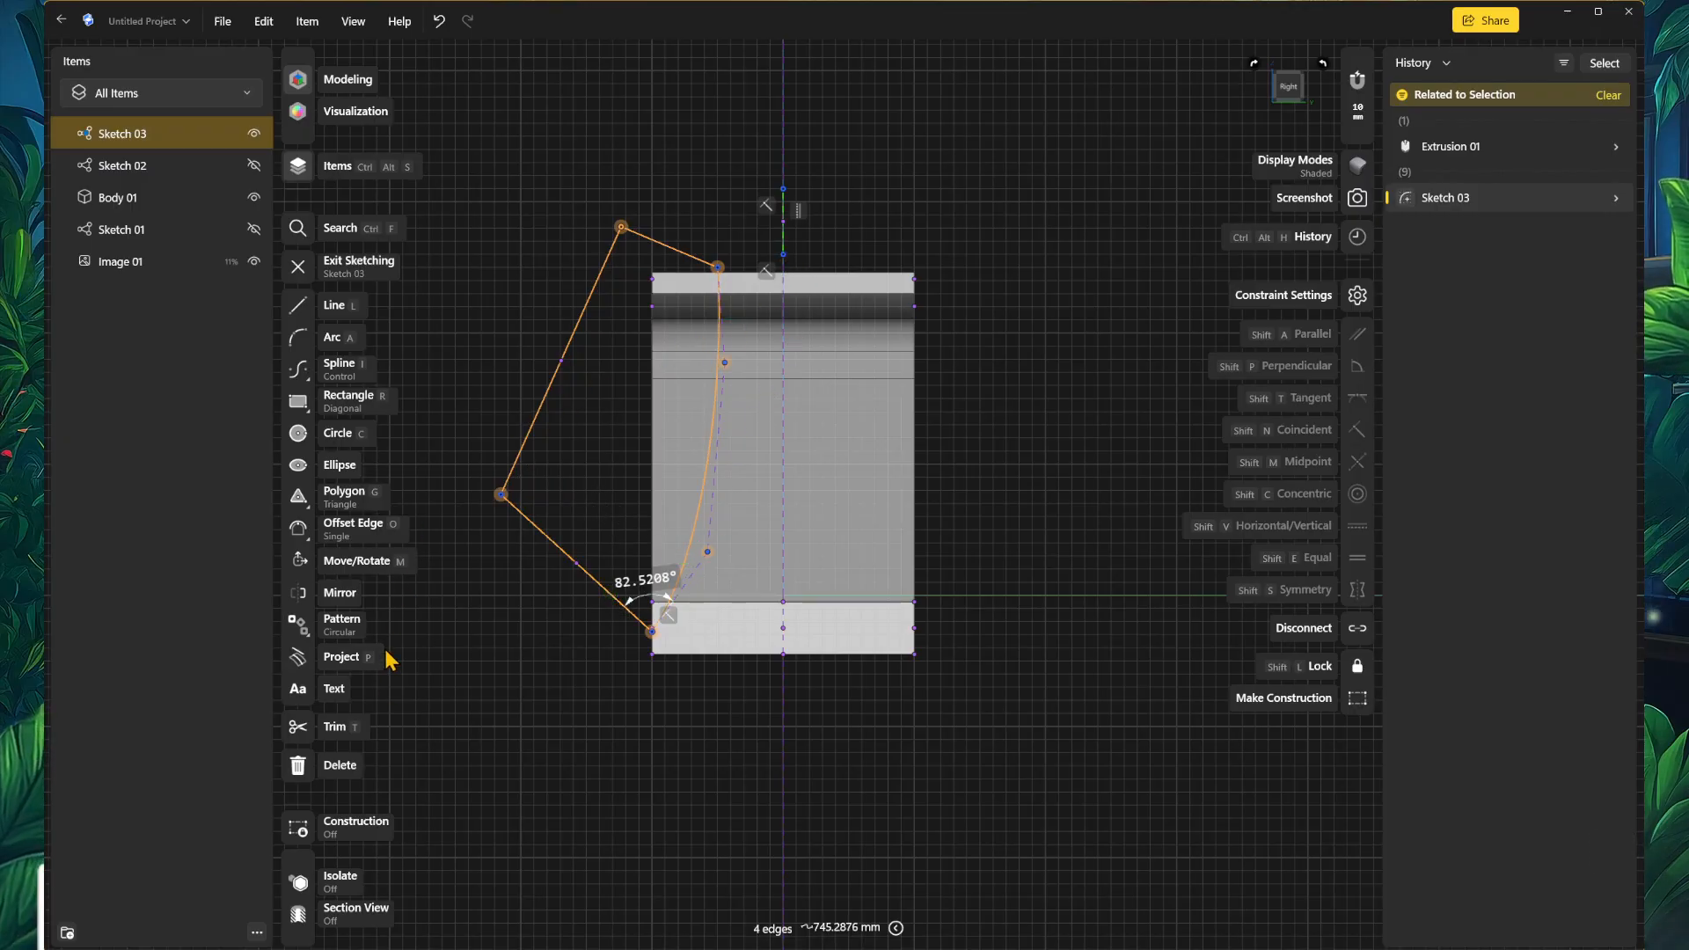
click(299, 593)
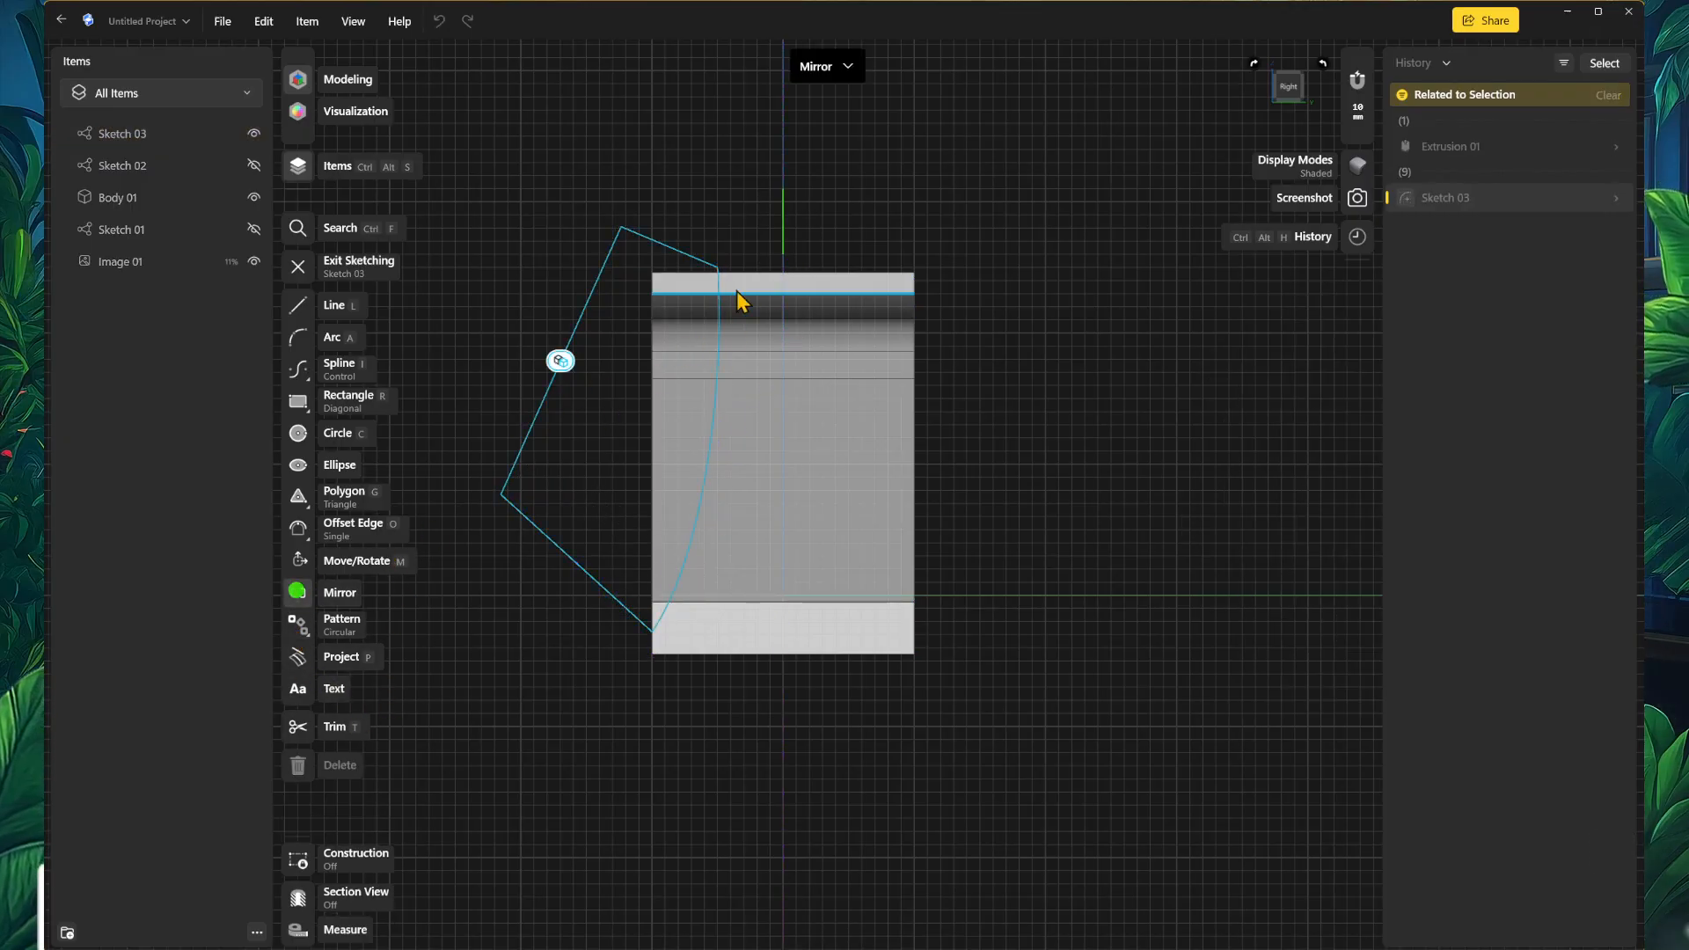
click(784, 237)
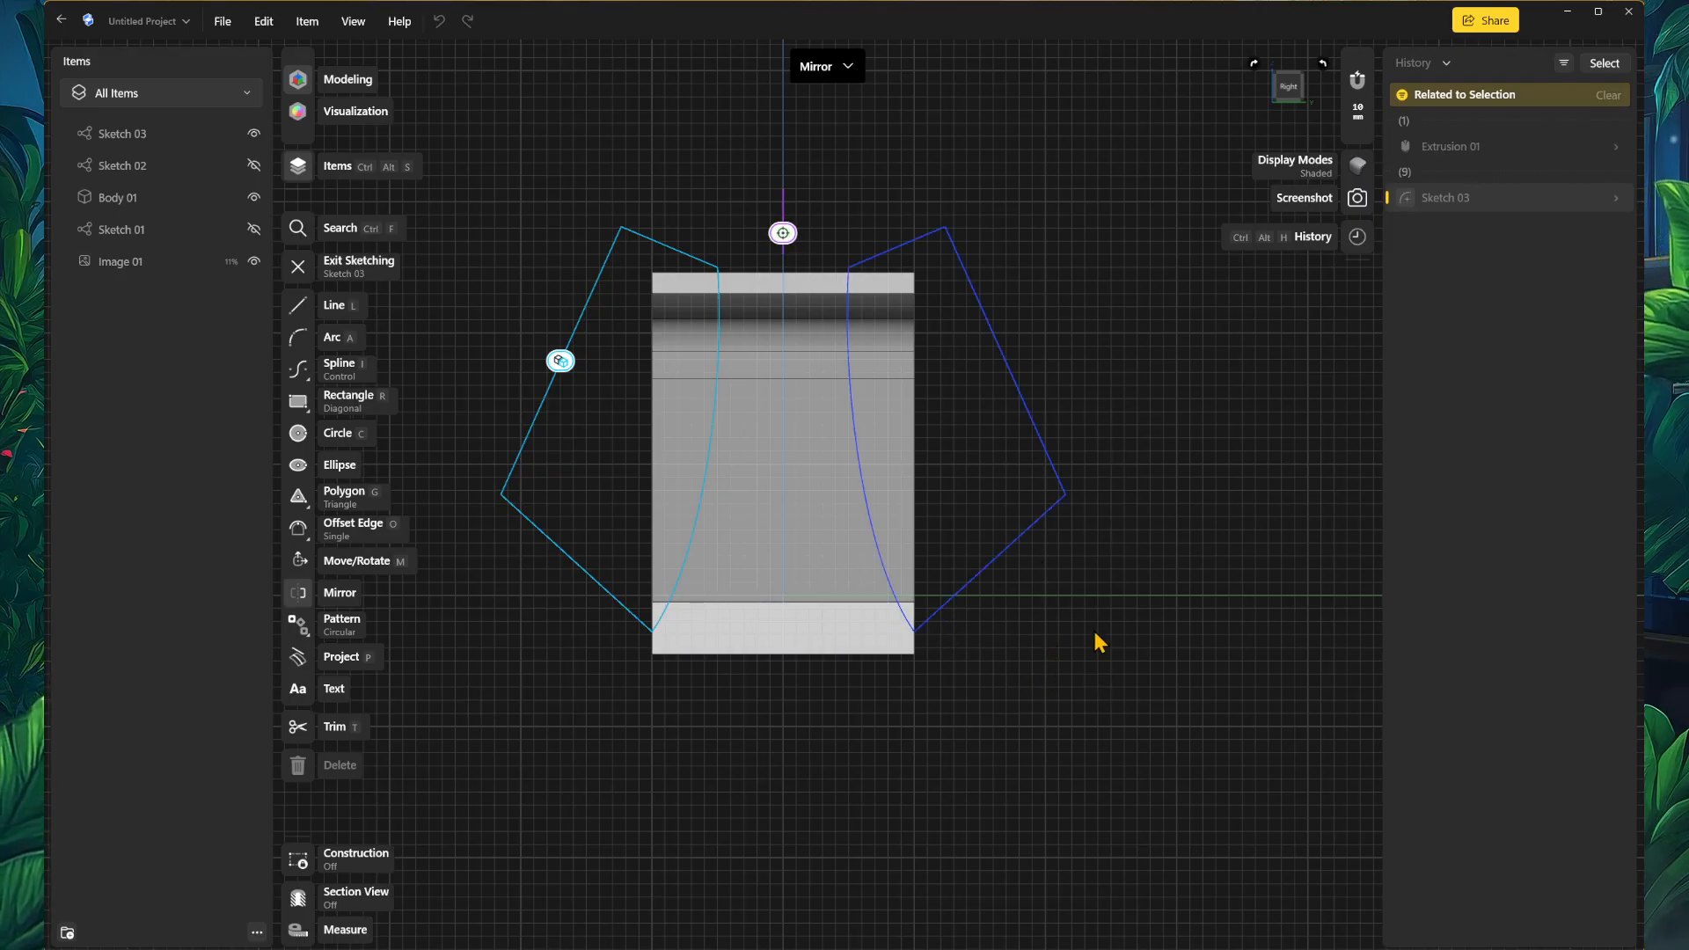
click(1179, 683)
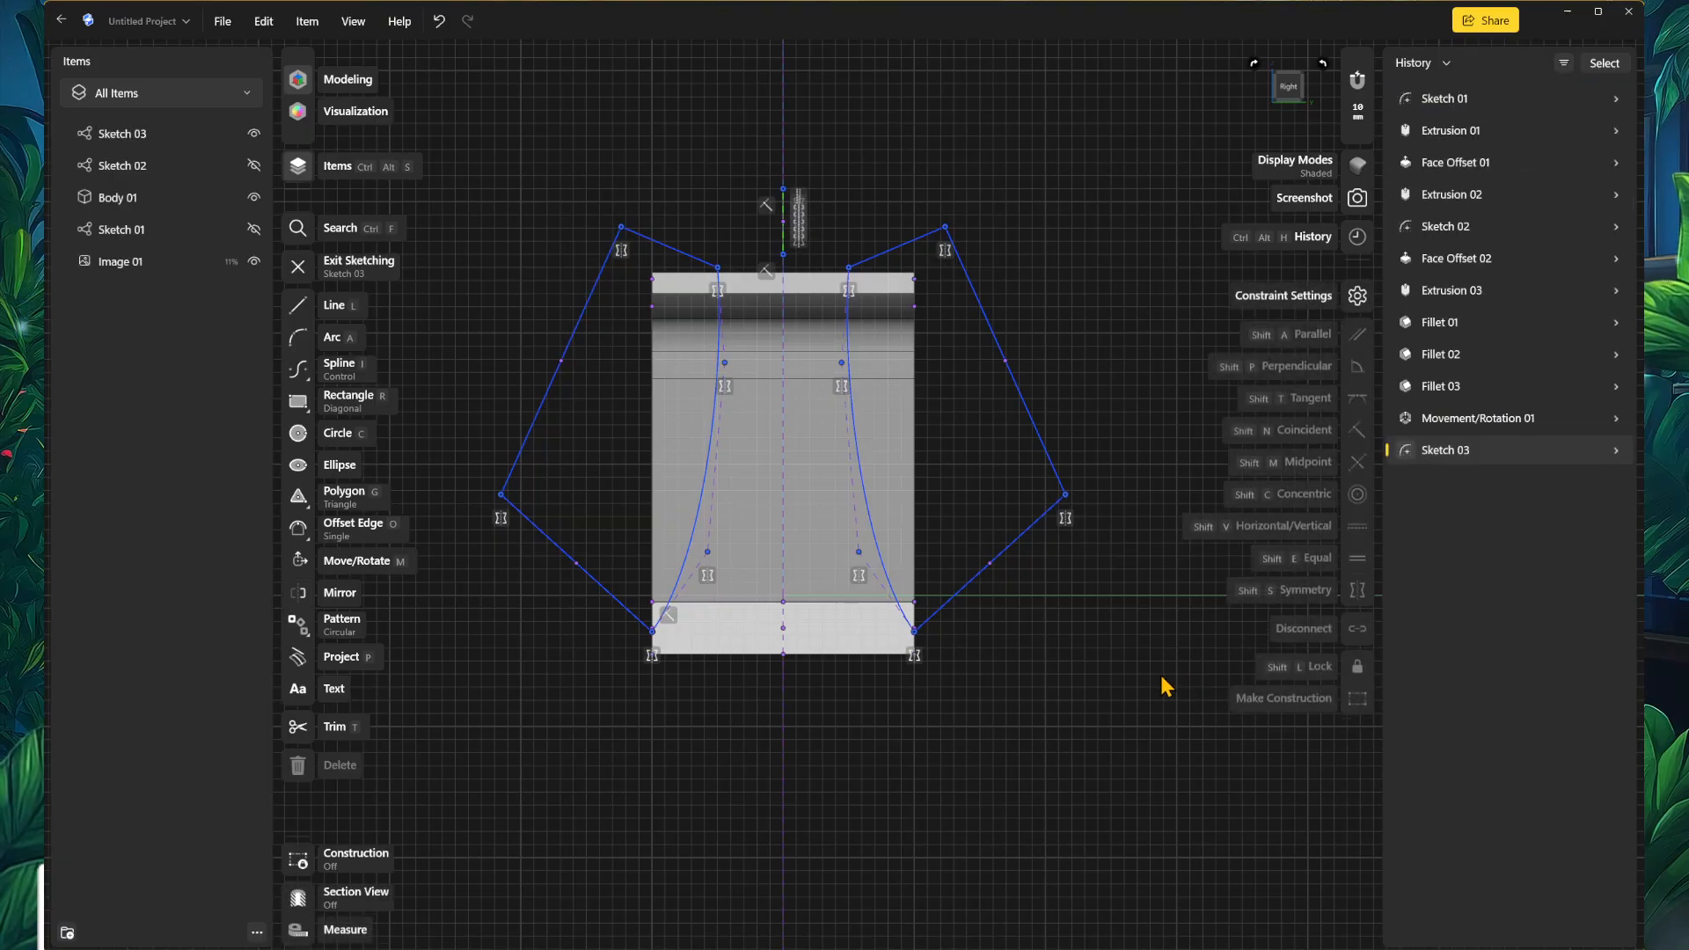
scroll(991, 727, down, 2)
scroll(962, 754, up, 1)
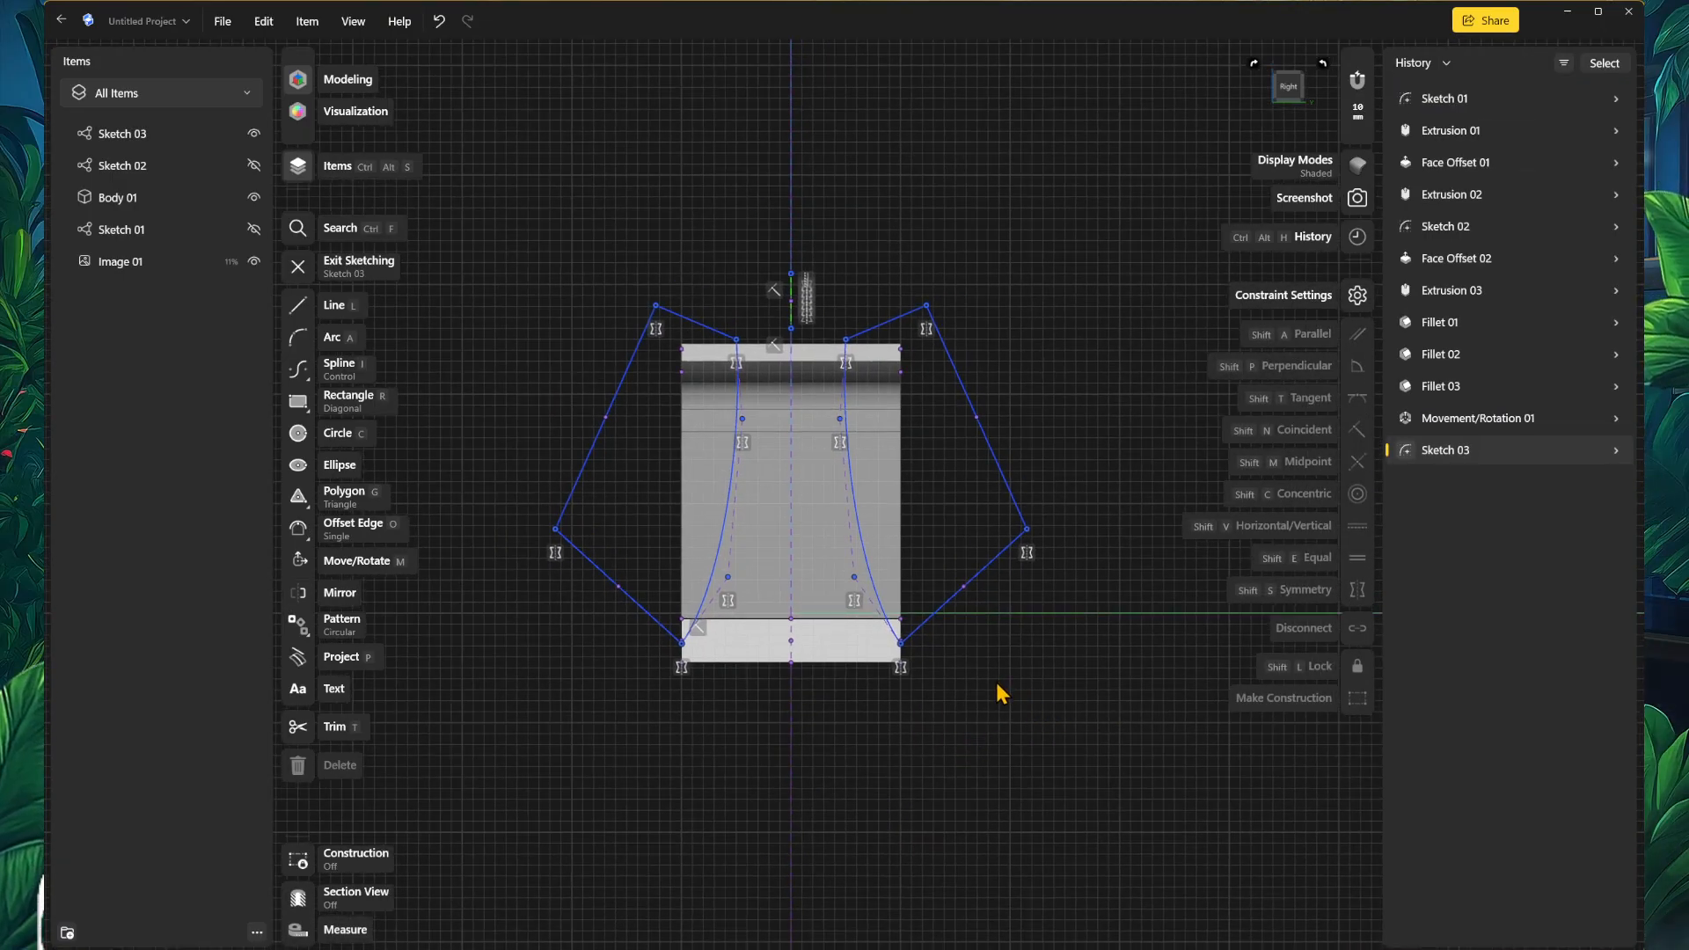
middle_drag(1000, 697, 954, 681)
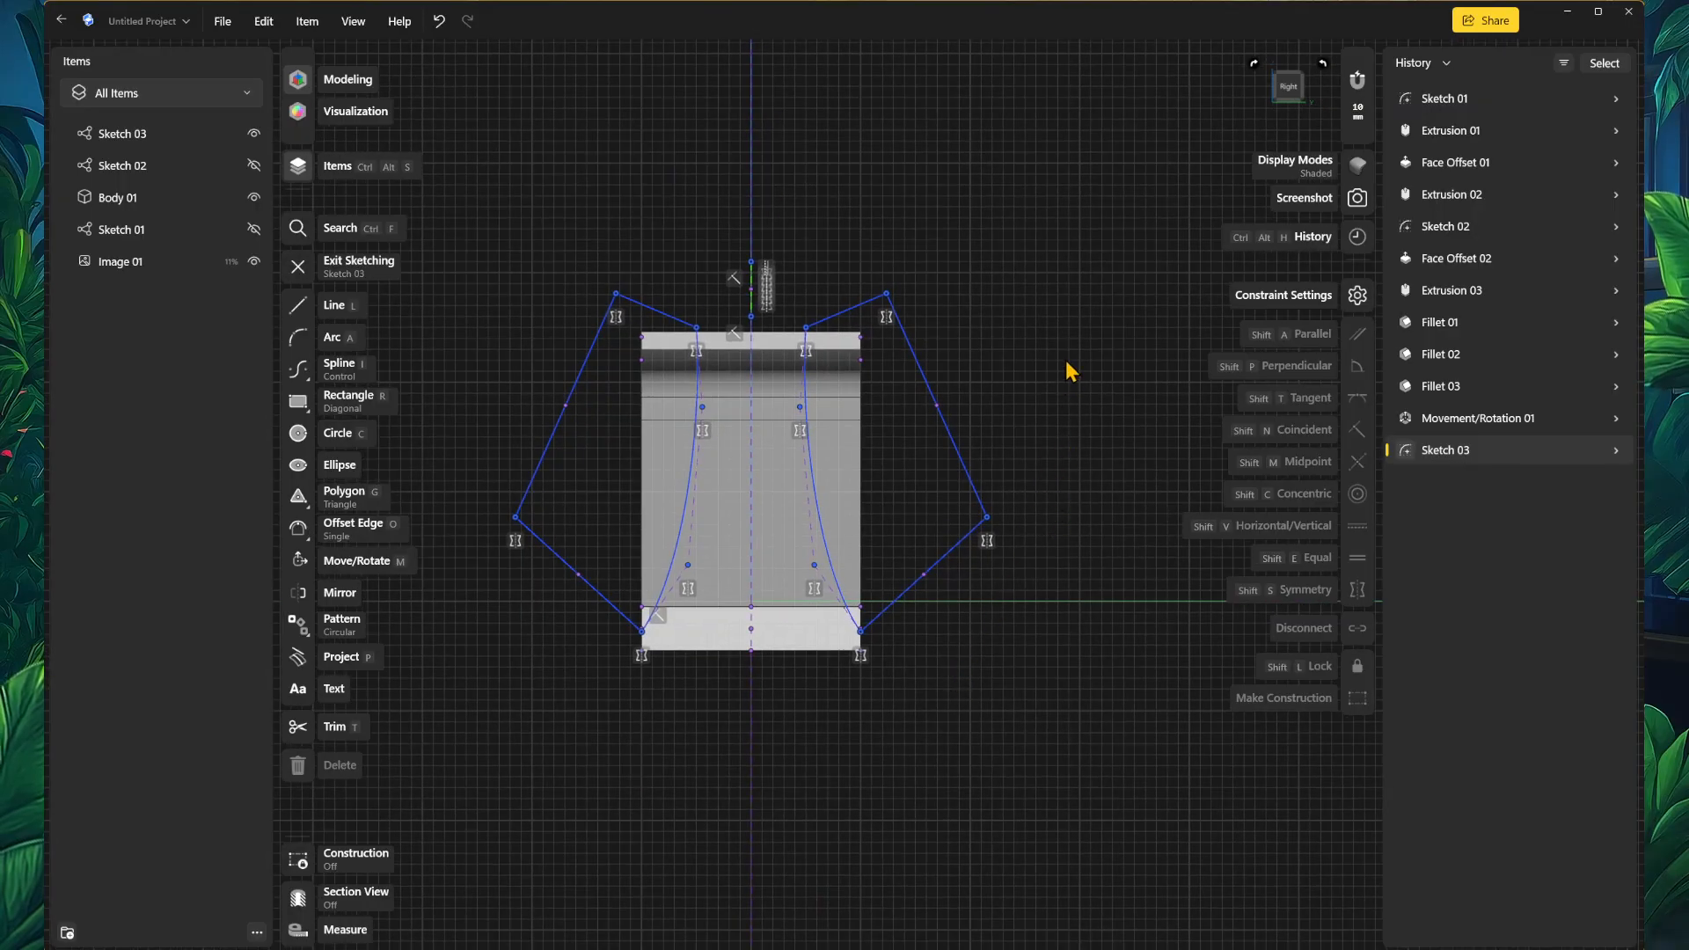
drag(1204, 127, 1055, 809)
key(Tab)
key(Tab)
key(Tab)
key(Tab)
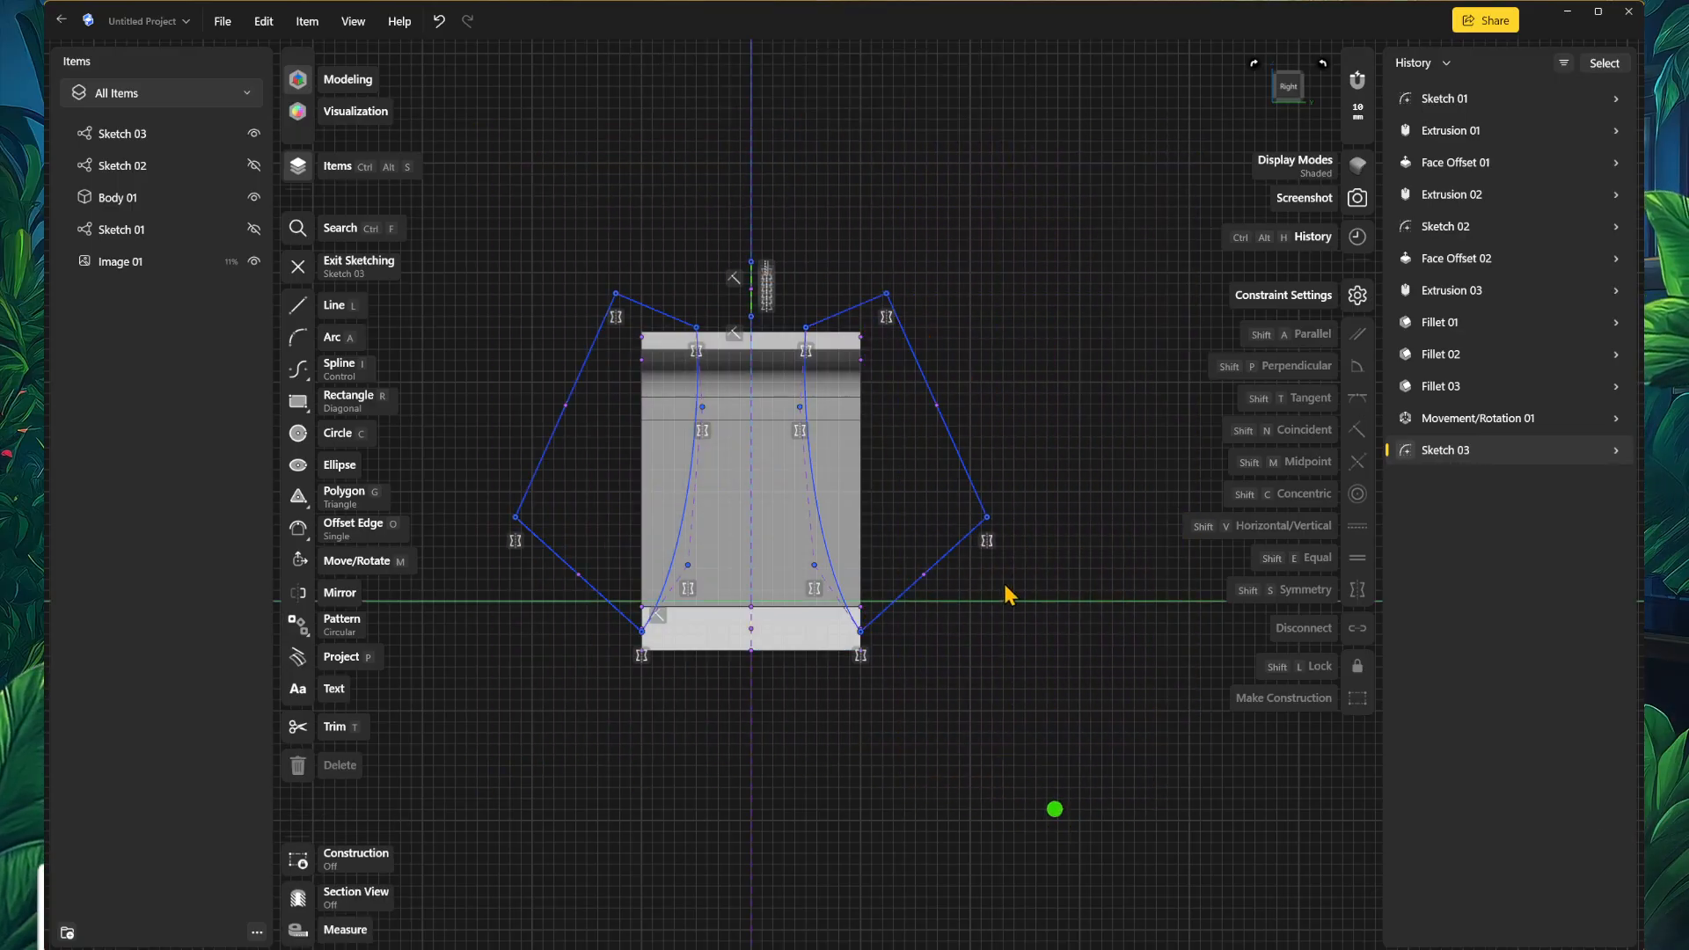
Step: Try extruding all regions of both mirrored side profiles 160 mm as a cut, and undo the extrusion
right_drag(1026, 559, 987, 587)
scroll(978, 568, up, 4)
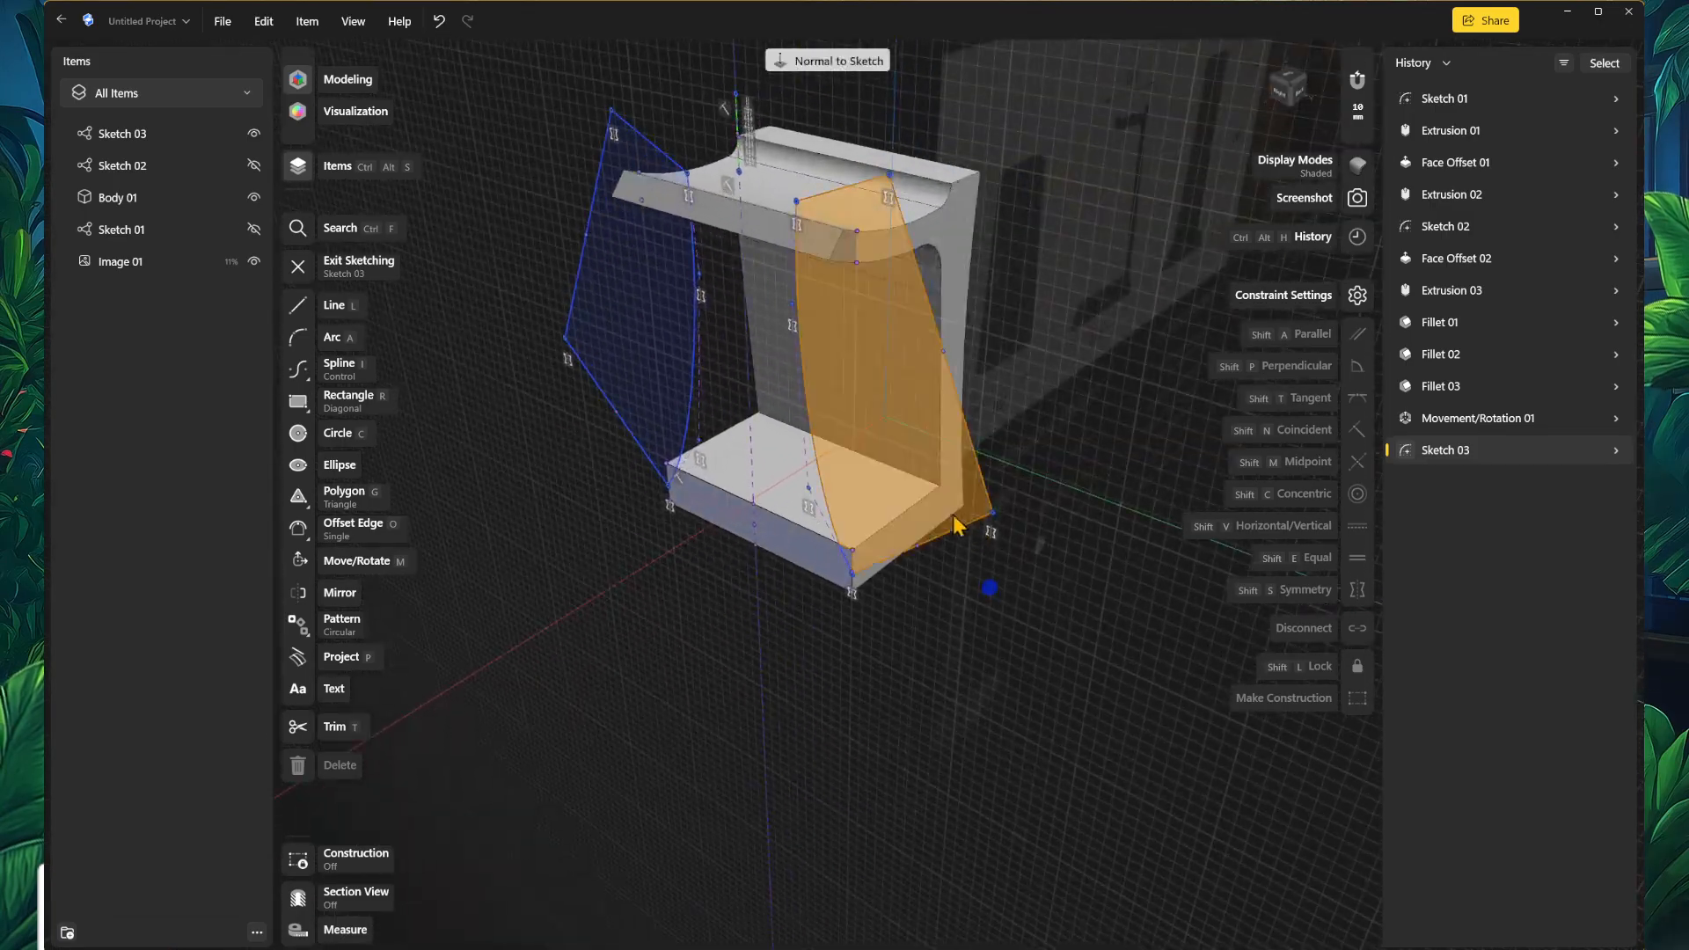
click(915, 455)
key(e)
scroll(849, 541, up, 5)
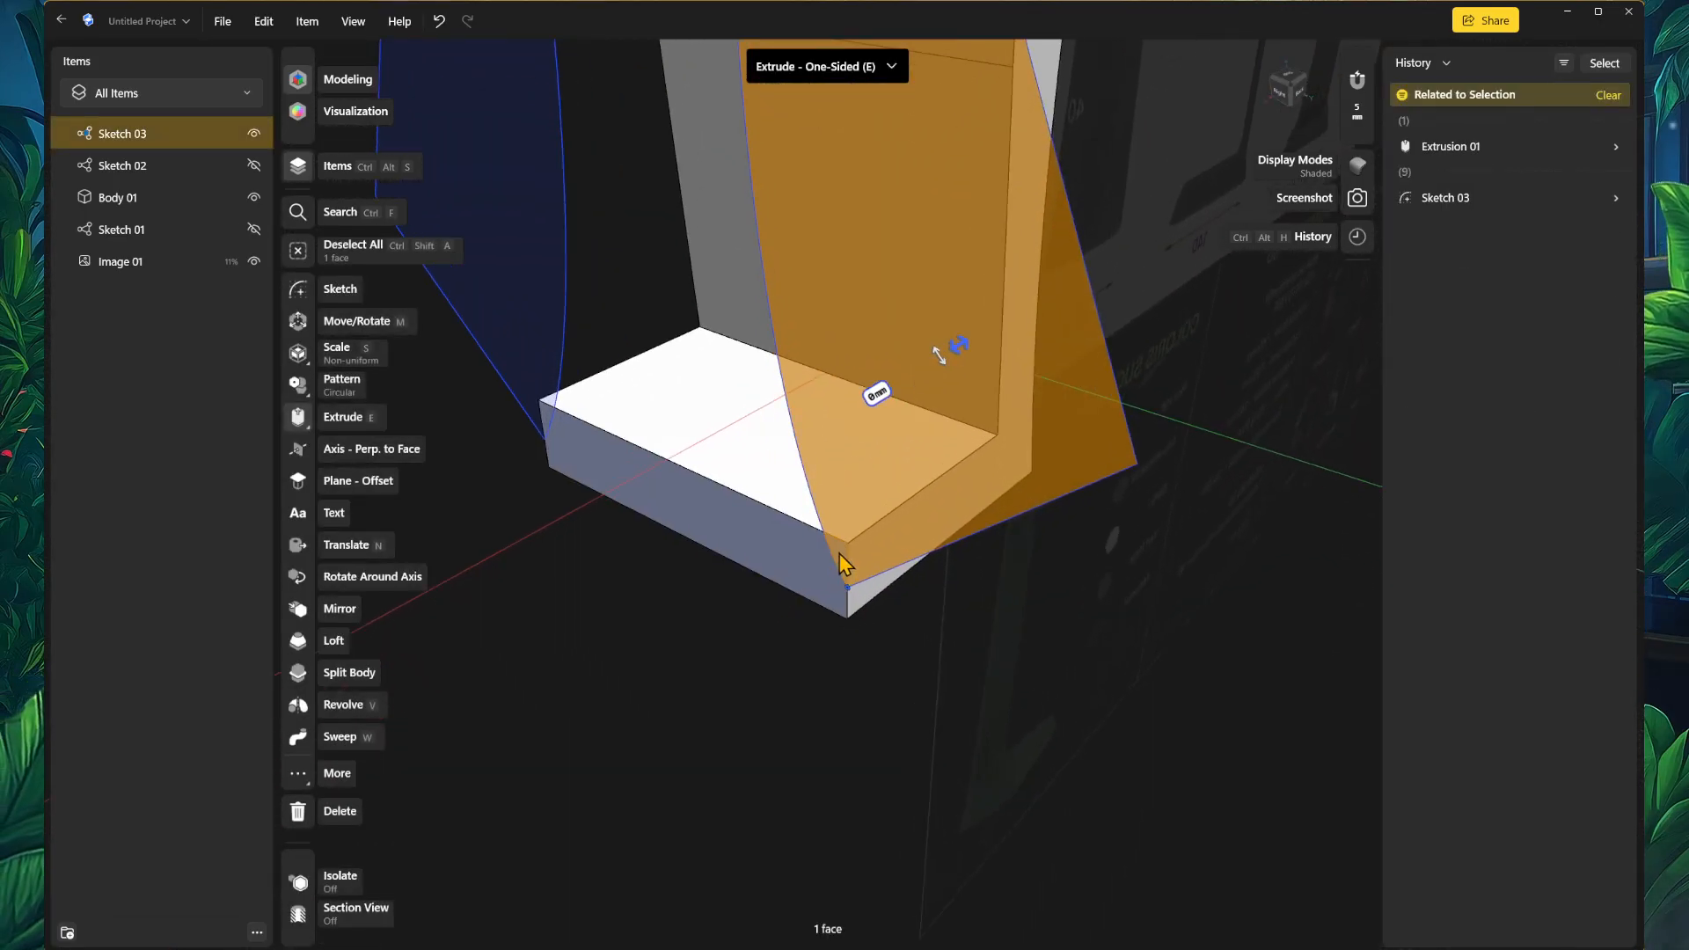
shift+click(839, 556)
scroll(867, 533, down, 3)
middle_drag(781, 255, 861, 503)
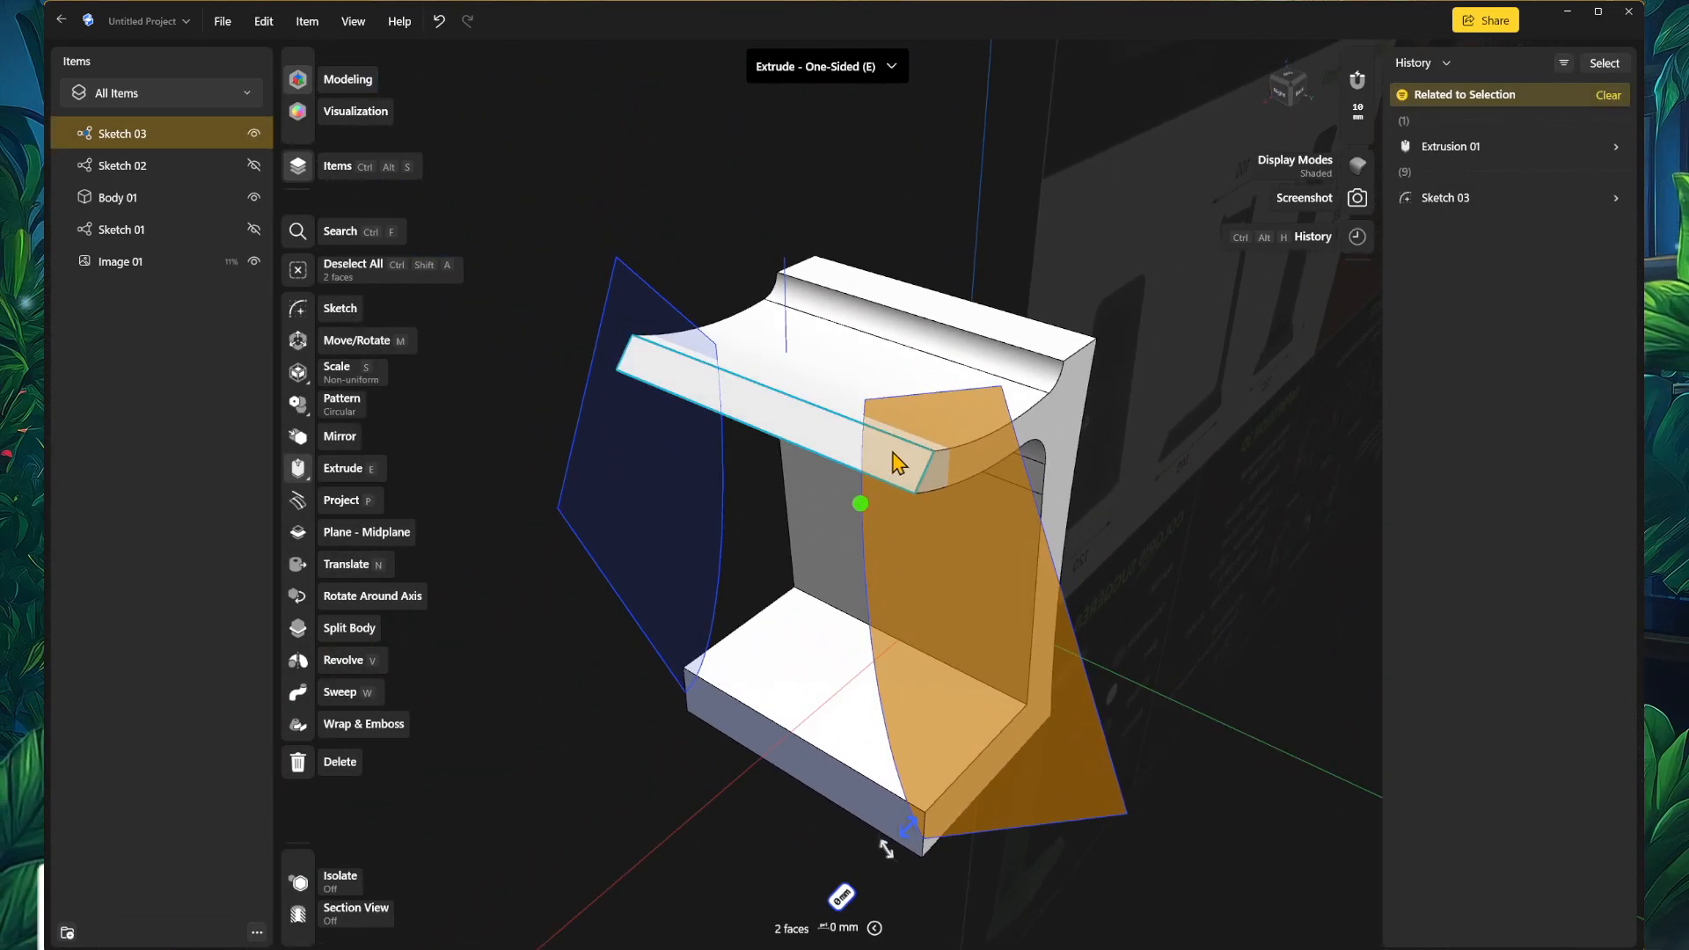
scroll(897, 462, up, 2)
shift+click(641, 536)
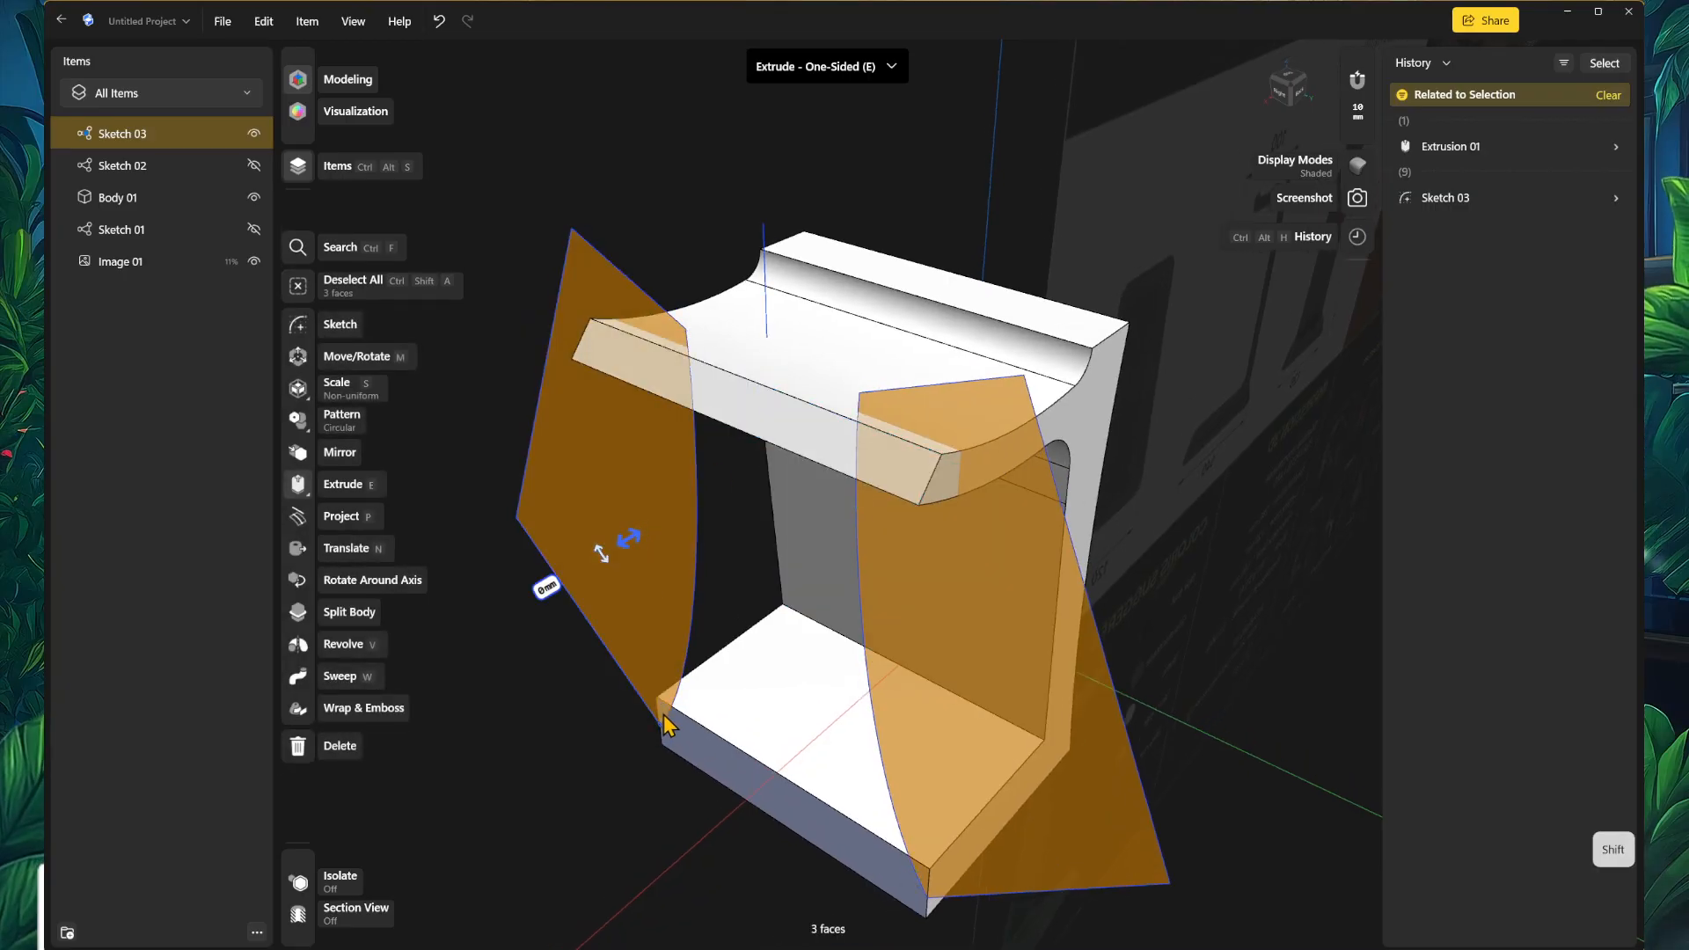
shift+click(661, 713)
scroll(724, 717, down, 4)
right_drag(947, 754, 1070, 674)
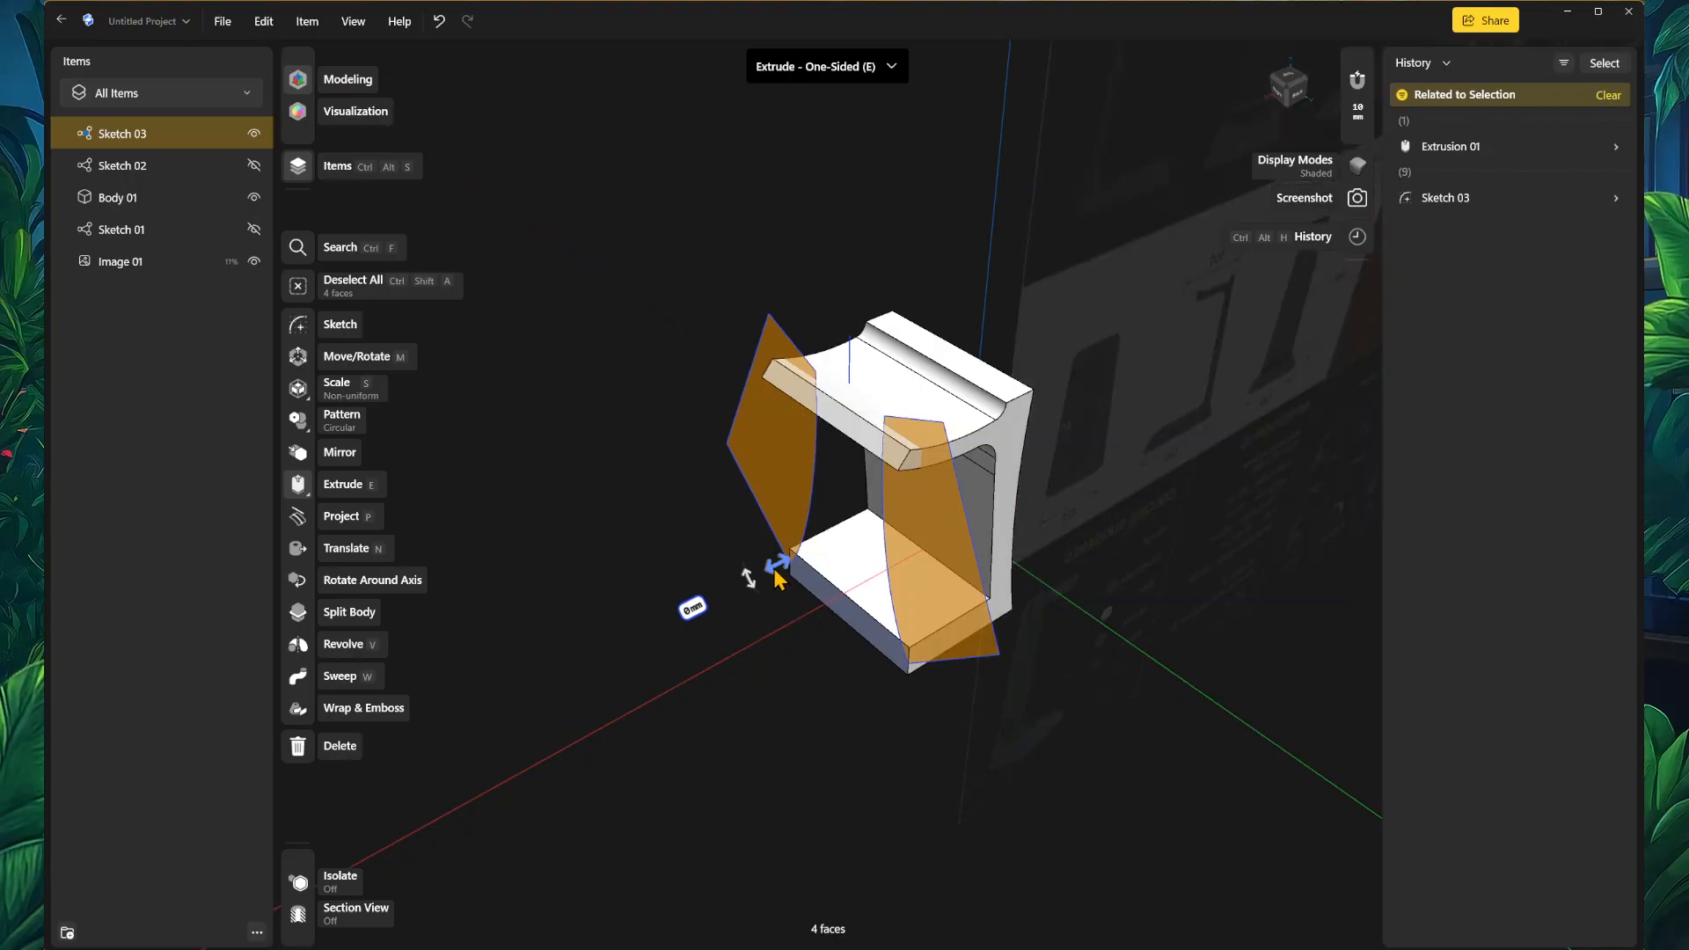
drag(761, 590, 999, 570)
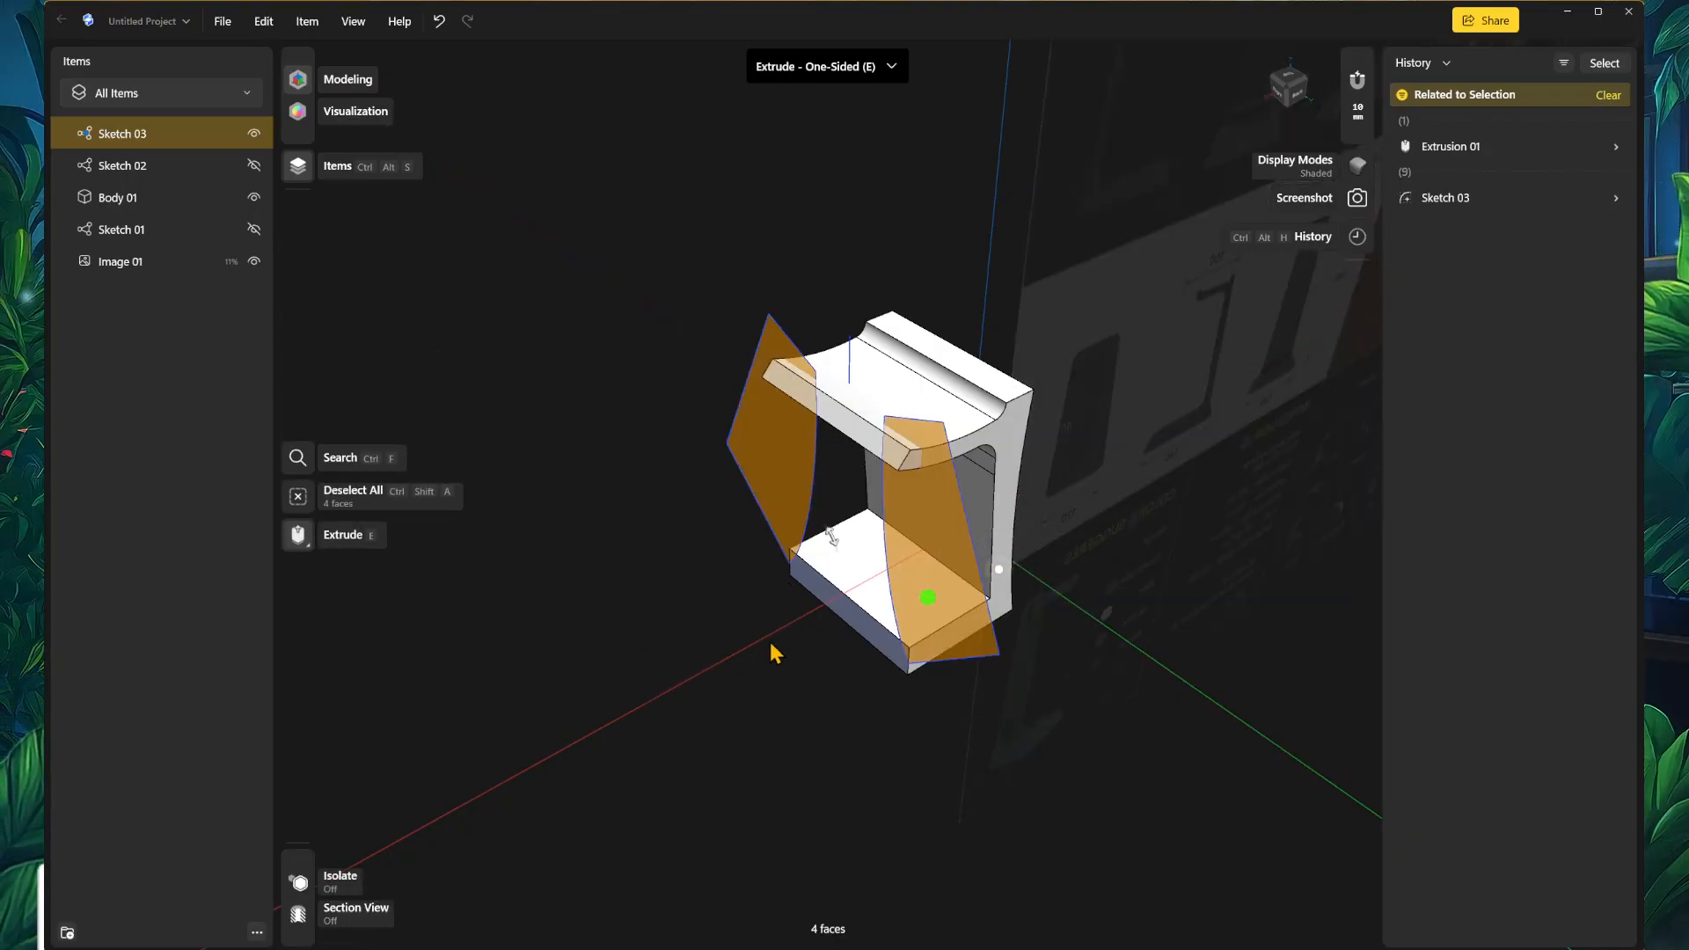
drag(841, 627, 694, 660)
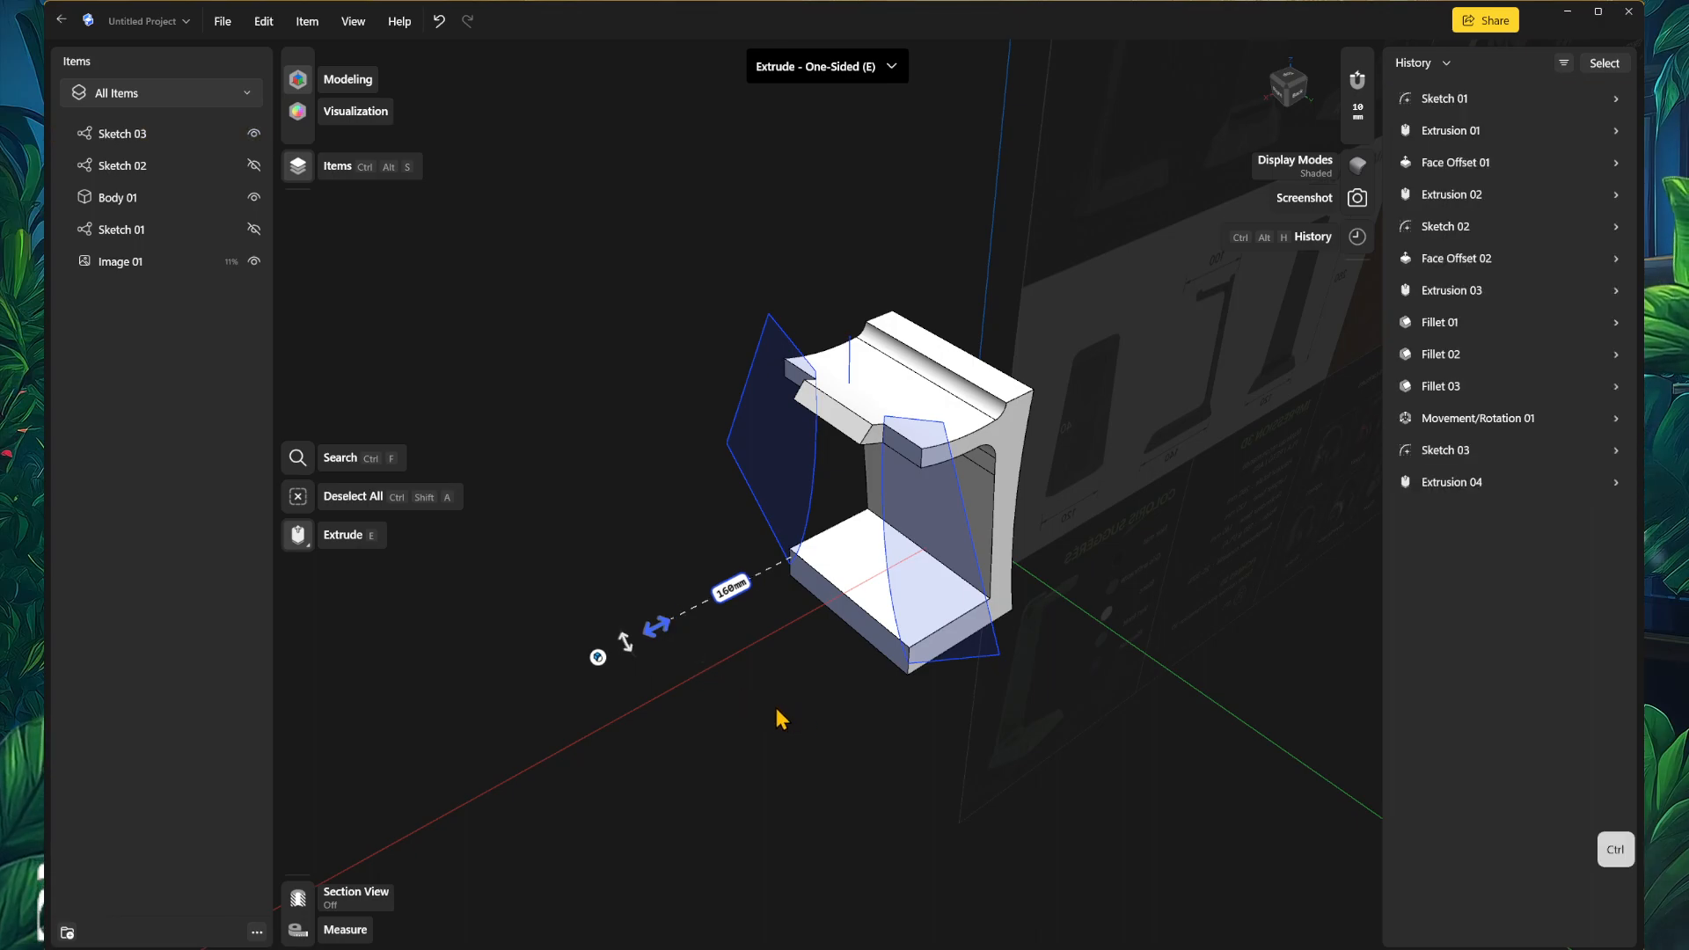
key(ctrl+z)
Step: Reselect all regions of both side profiles, try extruding them 44 mm, and undo the extrusion
scroll(933, 568, up, 5)
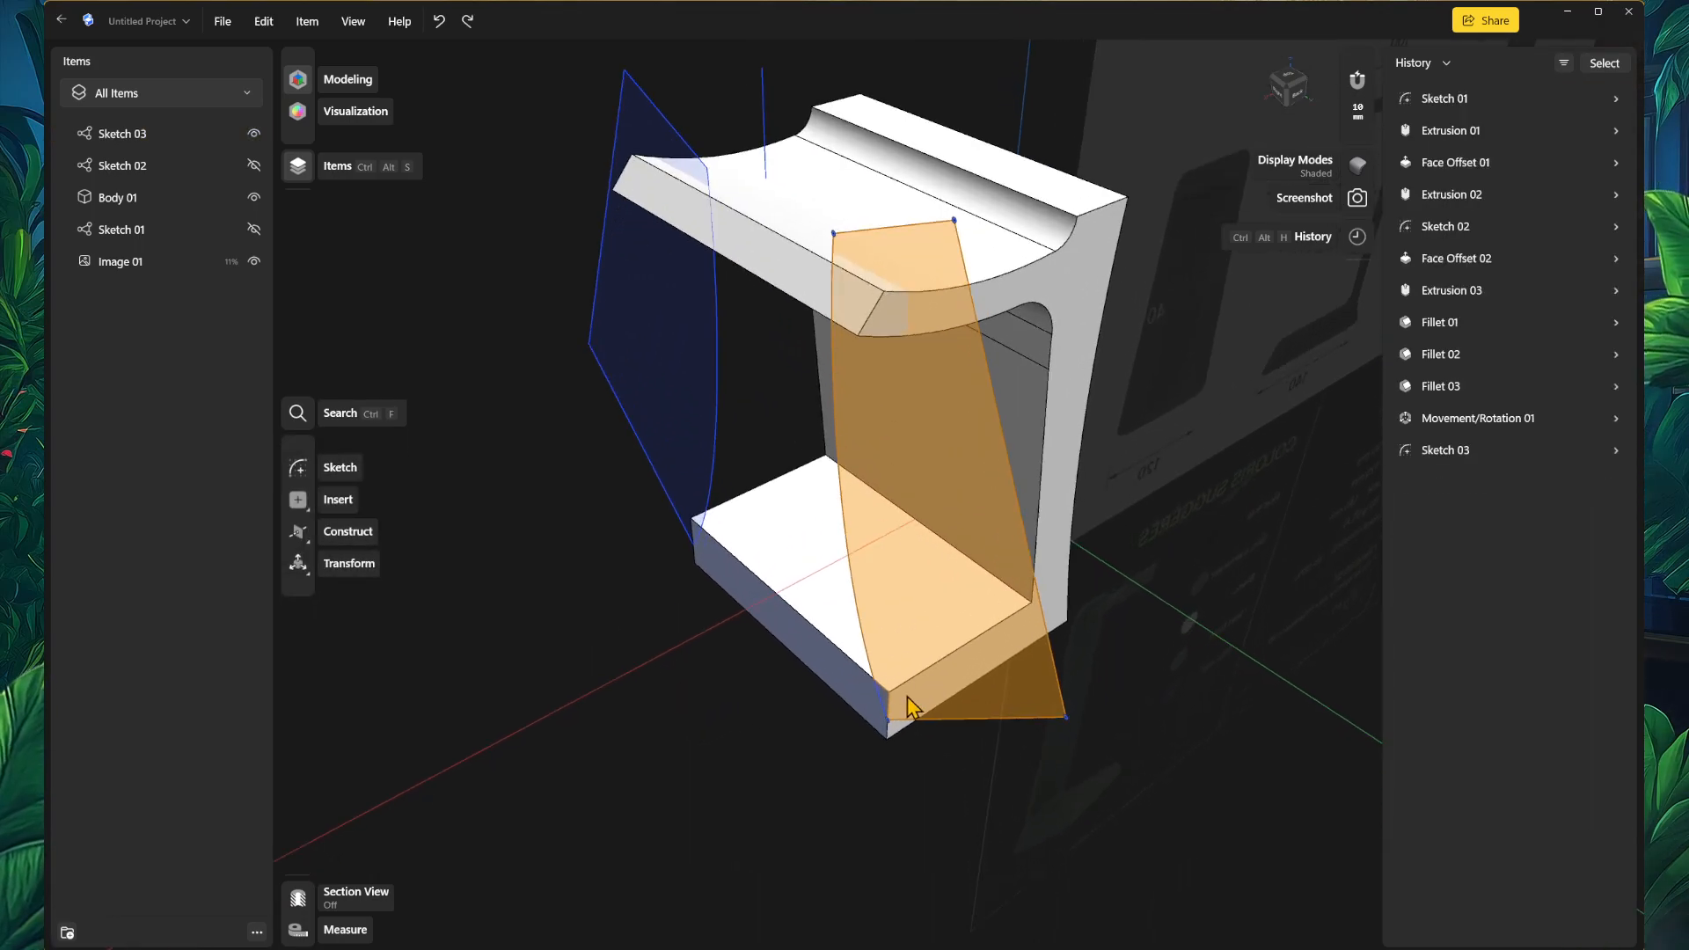
click(887, 711)
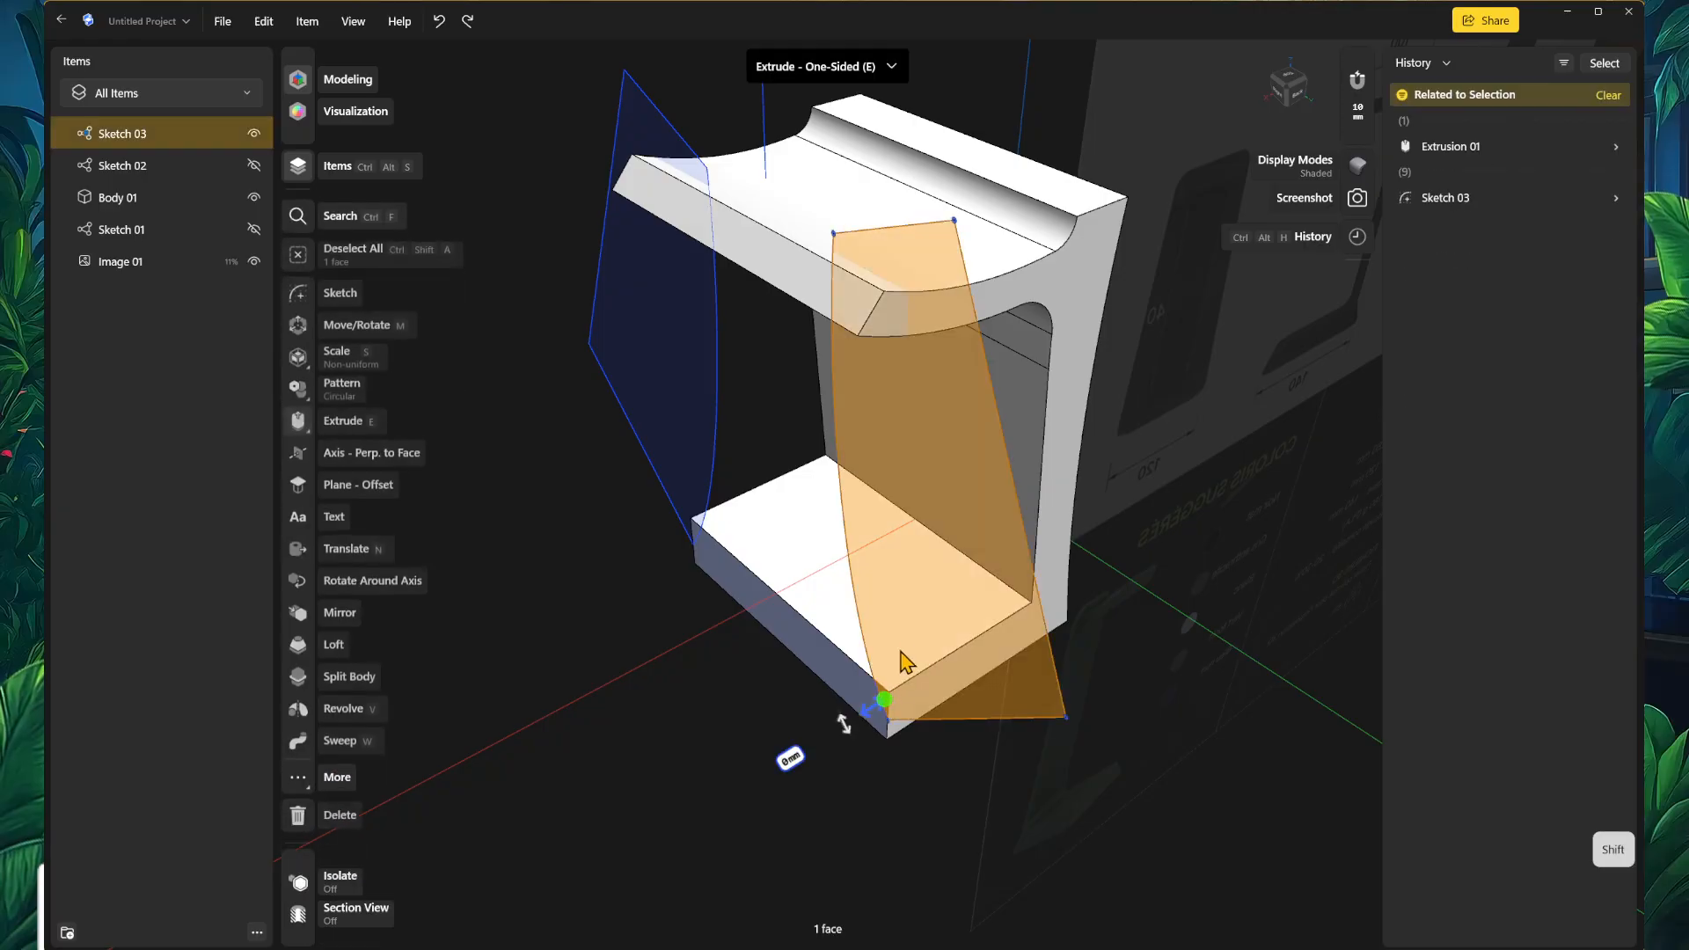
shift+click(700, 528)
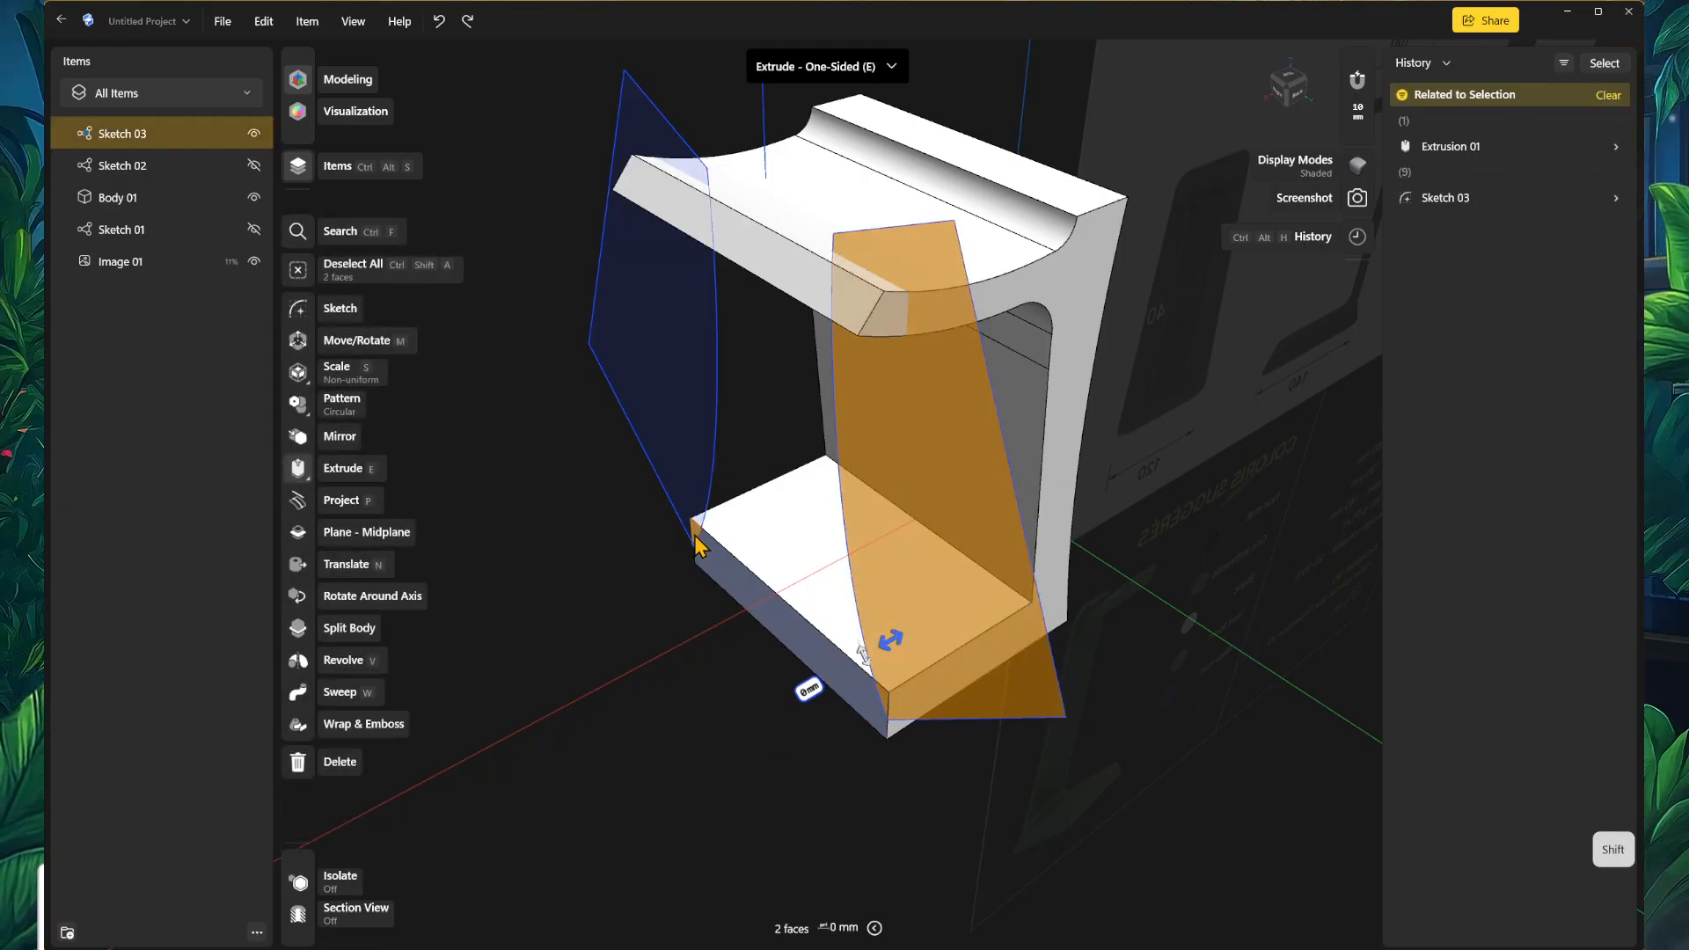
shift+click(695, 519)
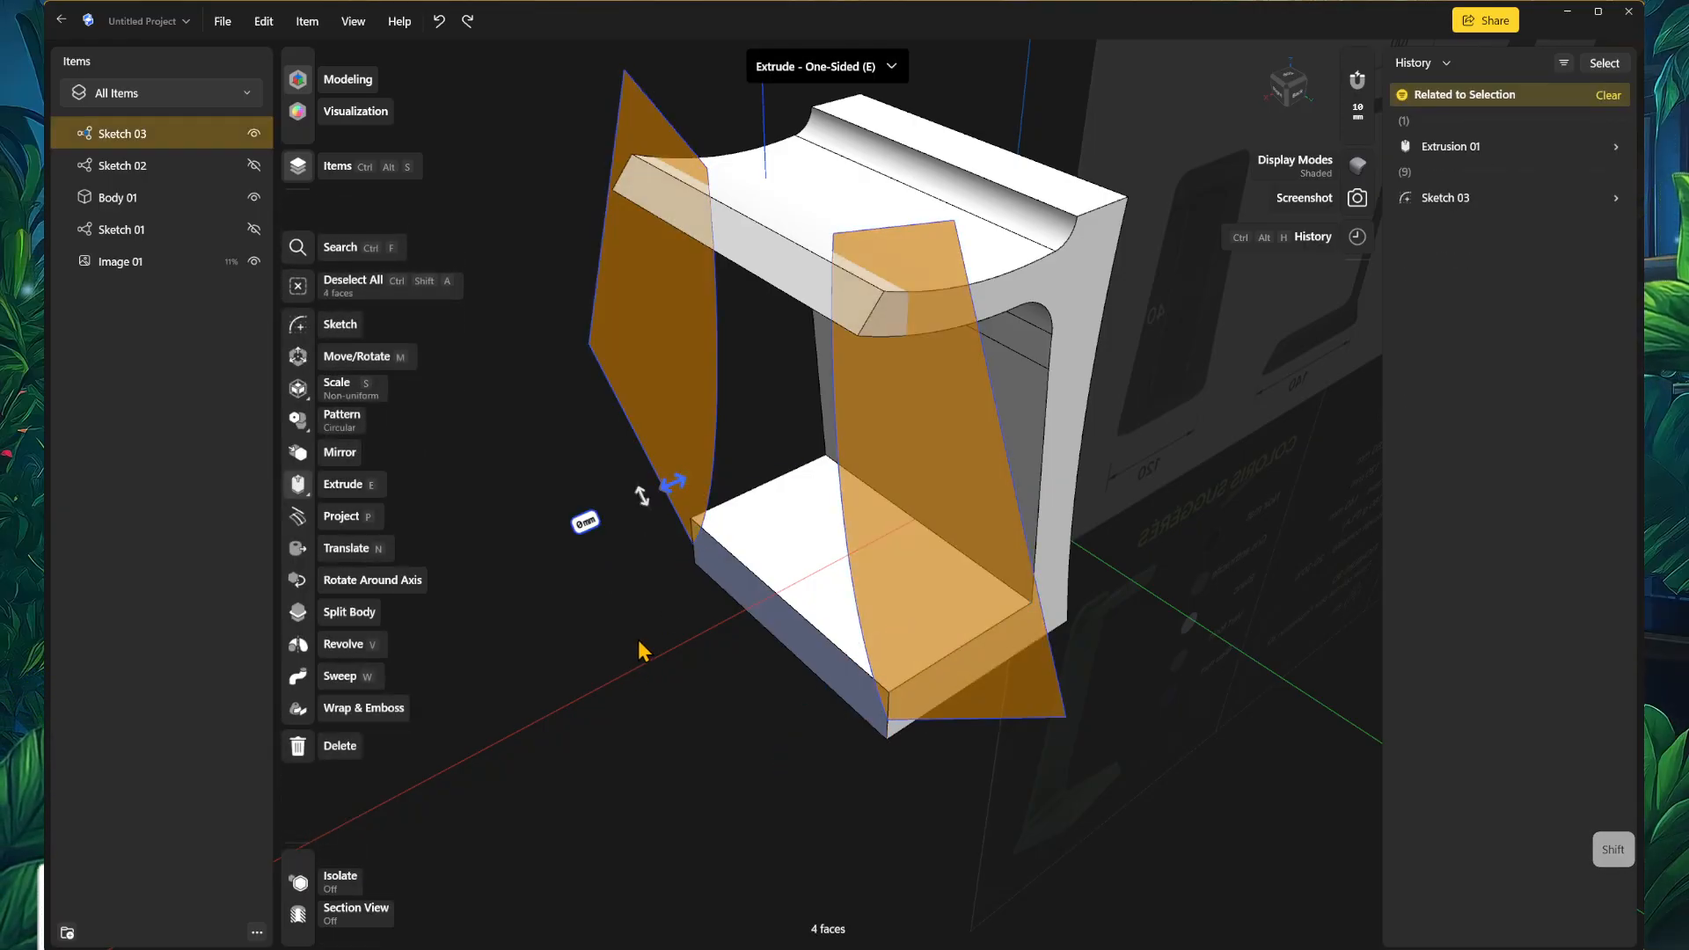
key(e)
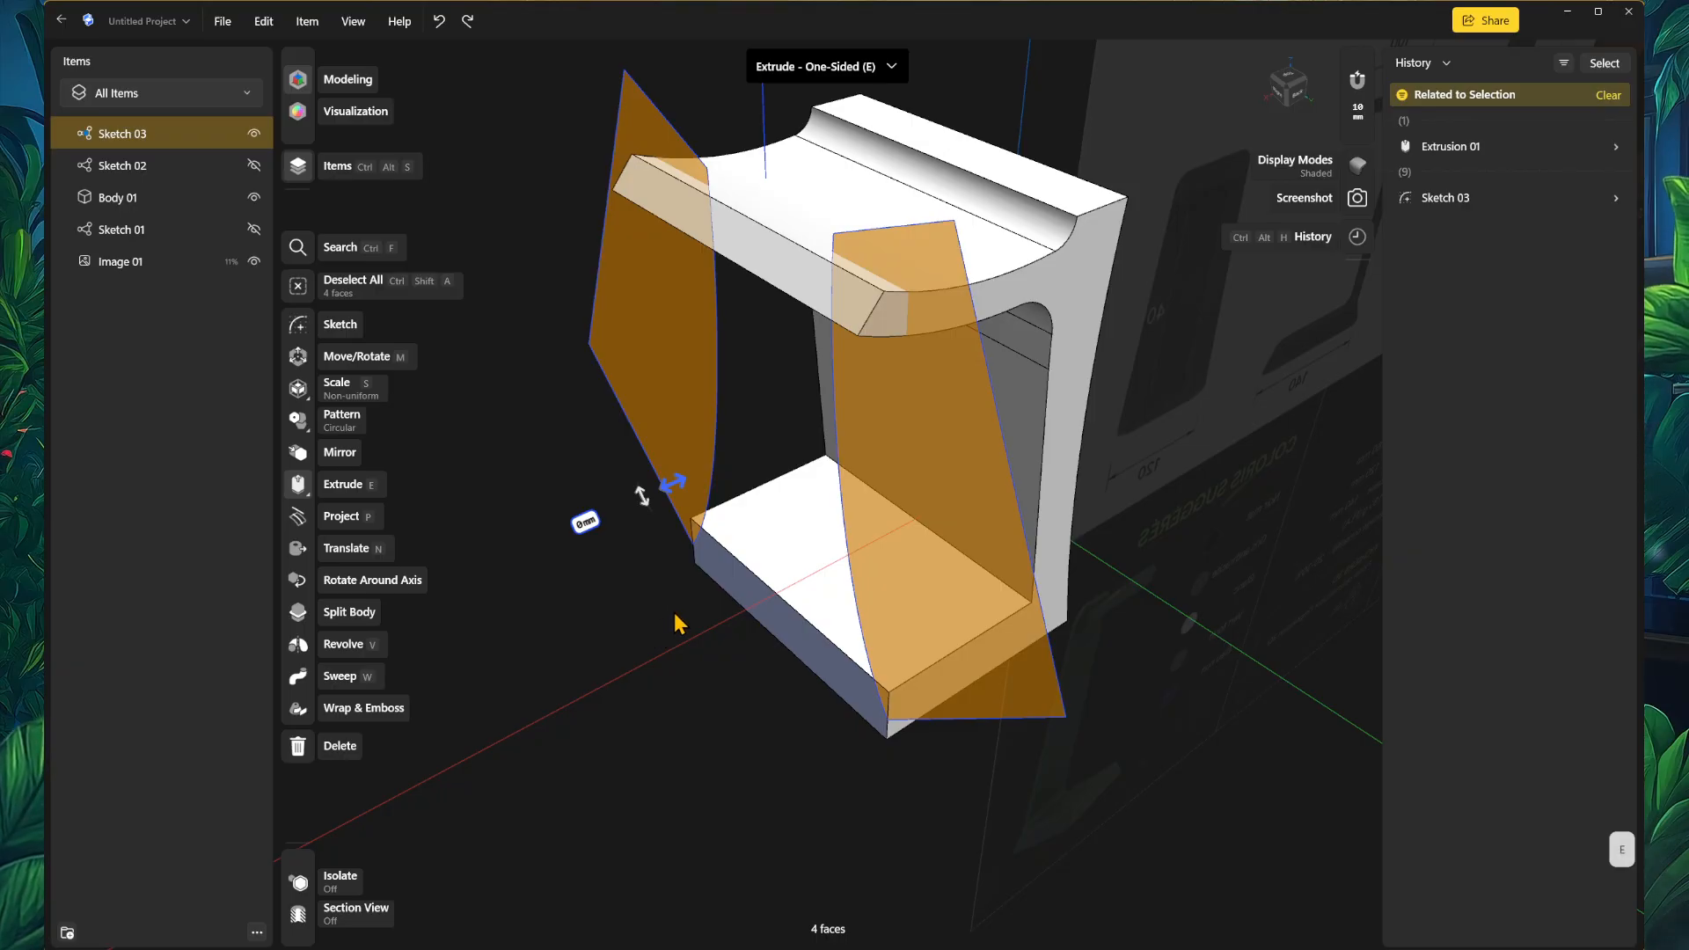
drag(682, 492, 643, 531)
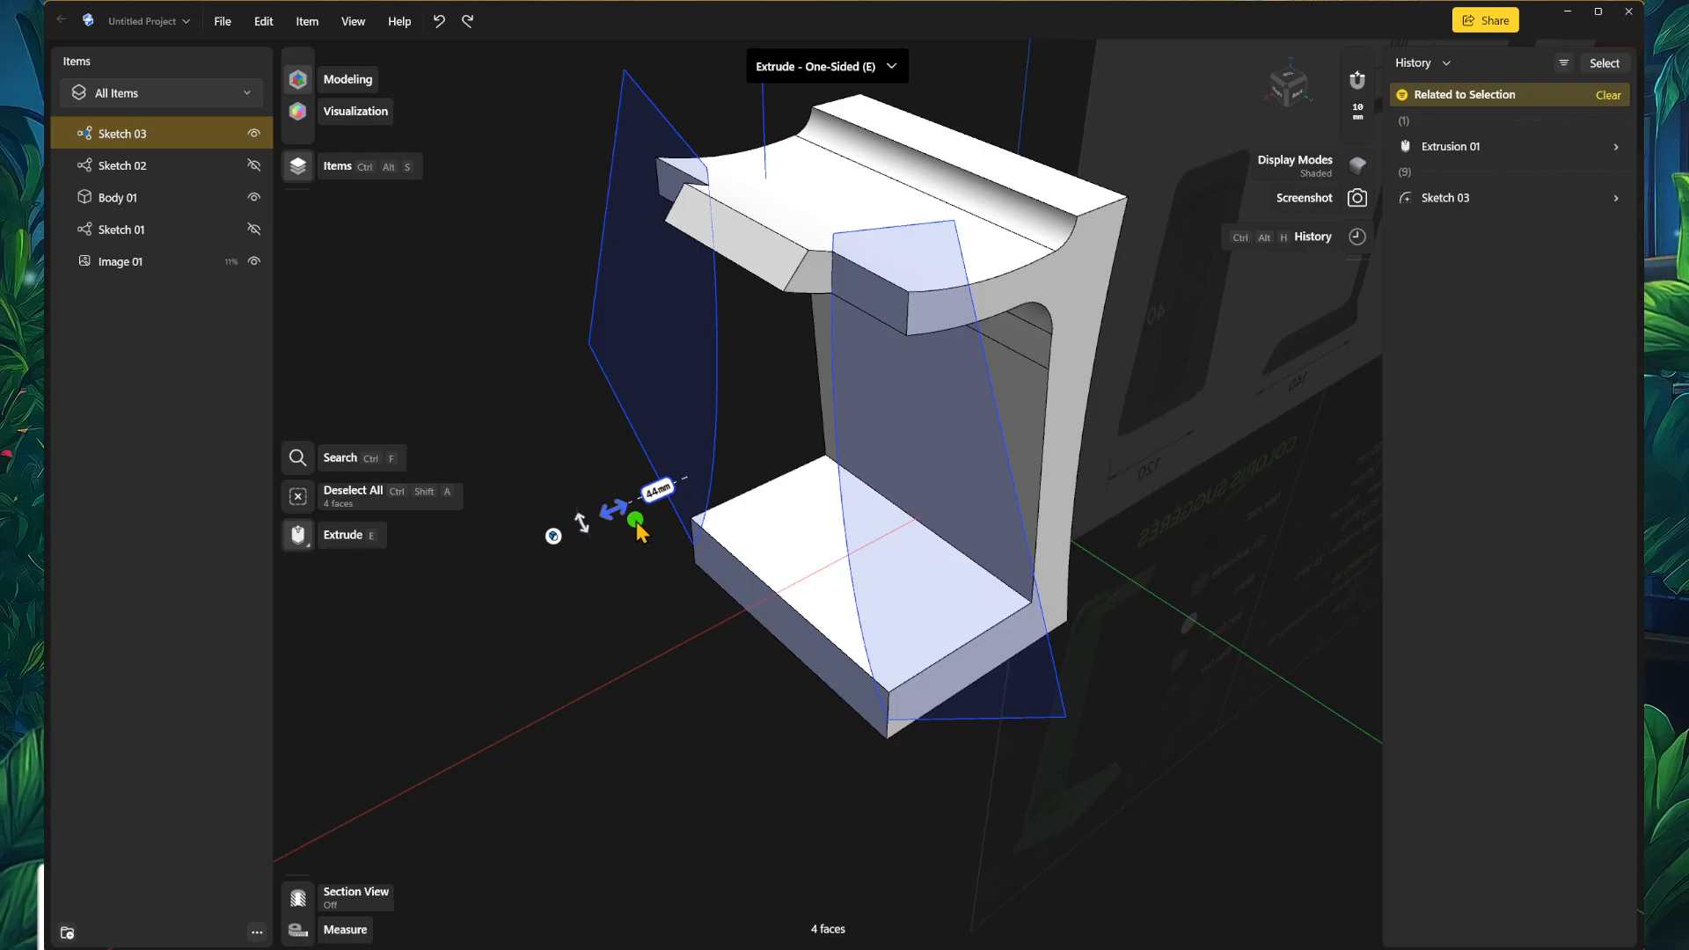
drag(640, 528, 640, 528)
scroll(678, 709, down, 2)
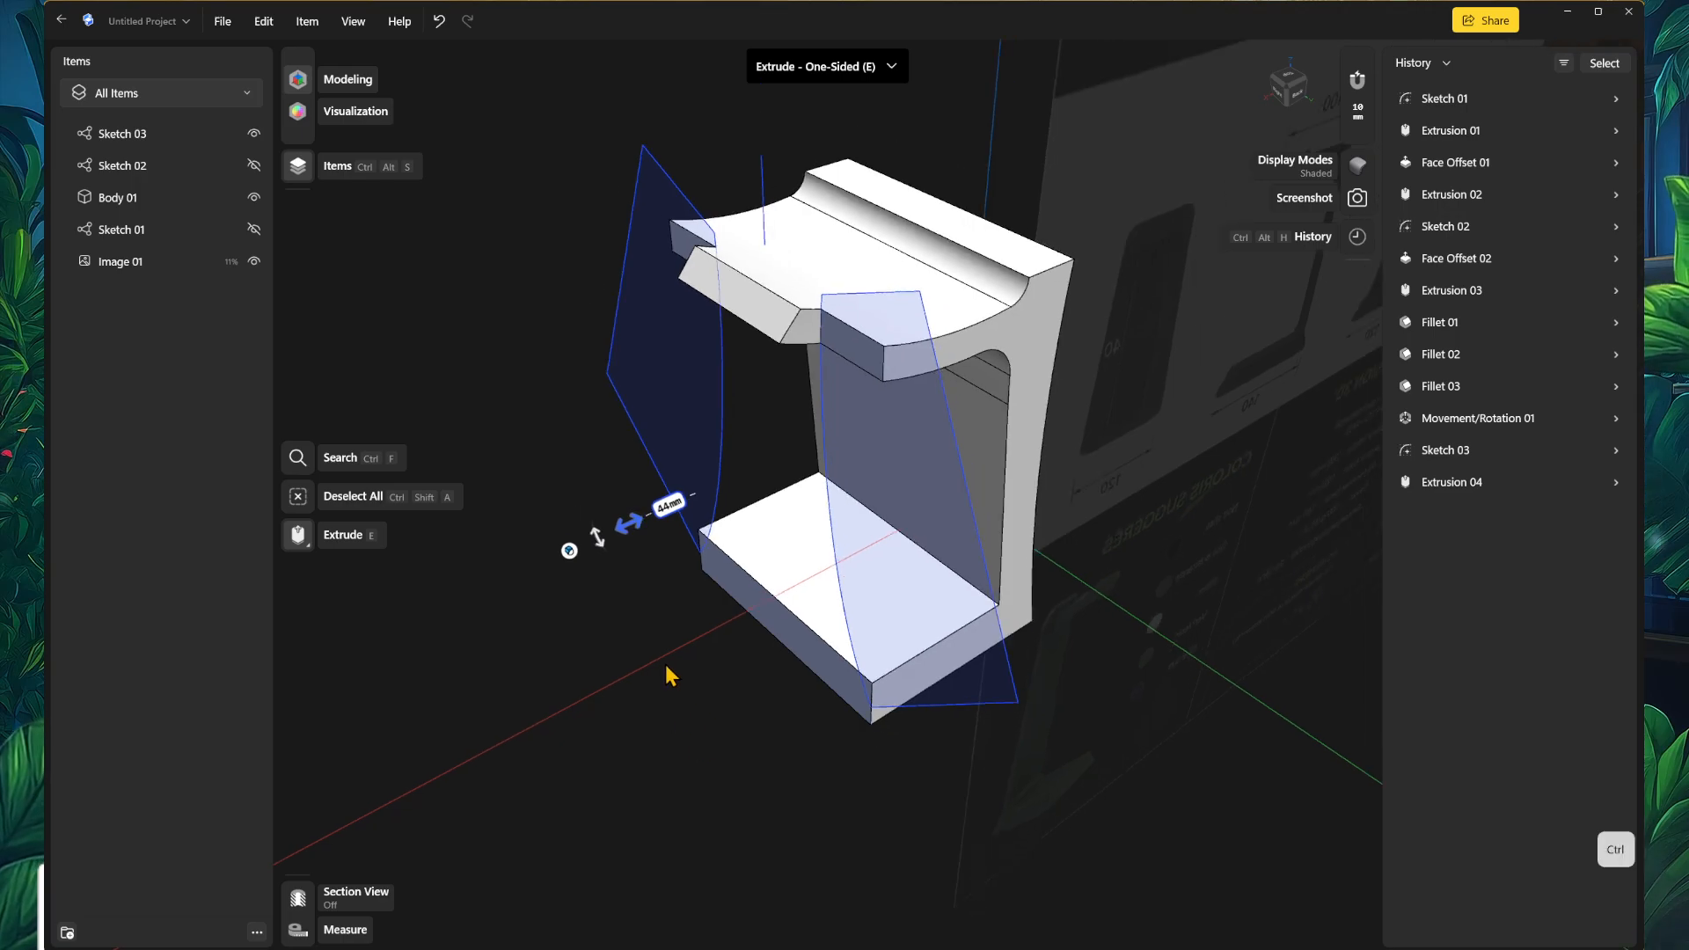
key(ctrl+z)
Step: Select all regions of both side profiles and move them about 81 mm forward, clear of the body
mouse_move(669, 679)
right_down()
mouse_move(672, 701)
mouse_move(883, 592)
right_up()
click(890, 552)
click(521, 642)
click(855, 686)
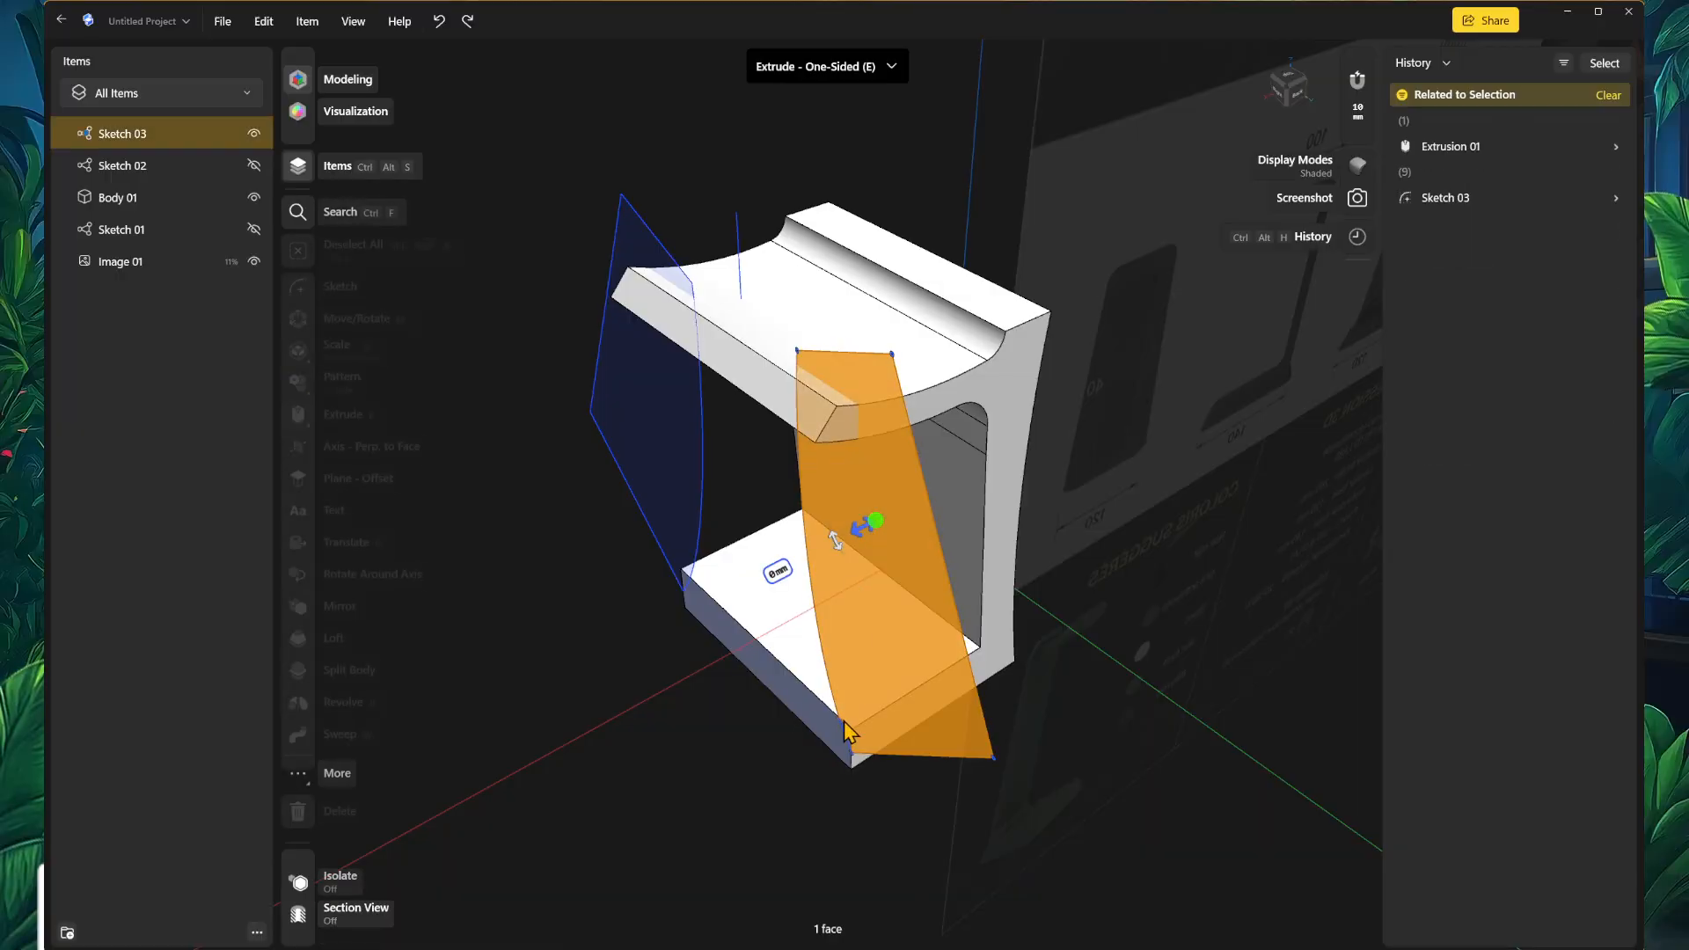
scroll(866, 792, up, 2)
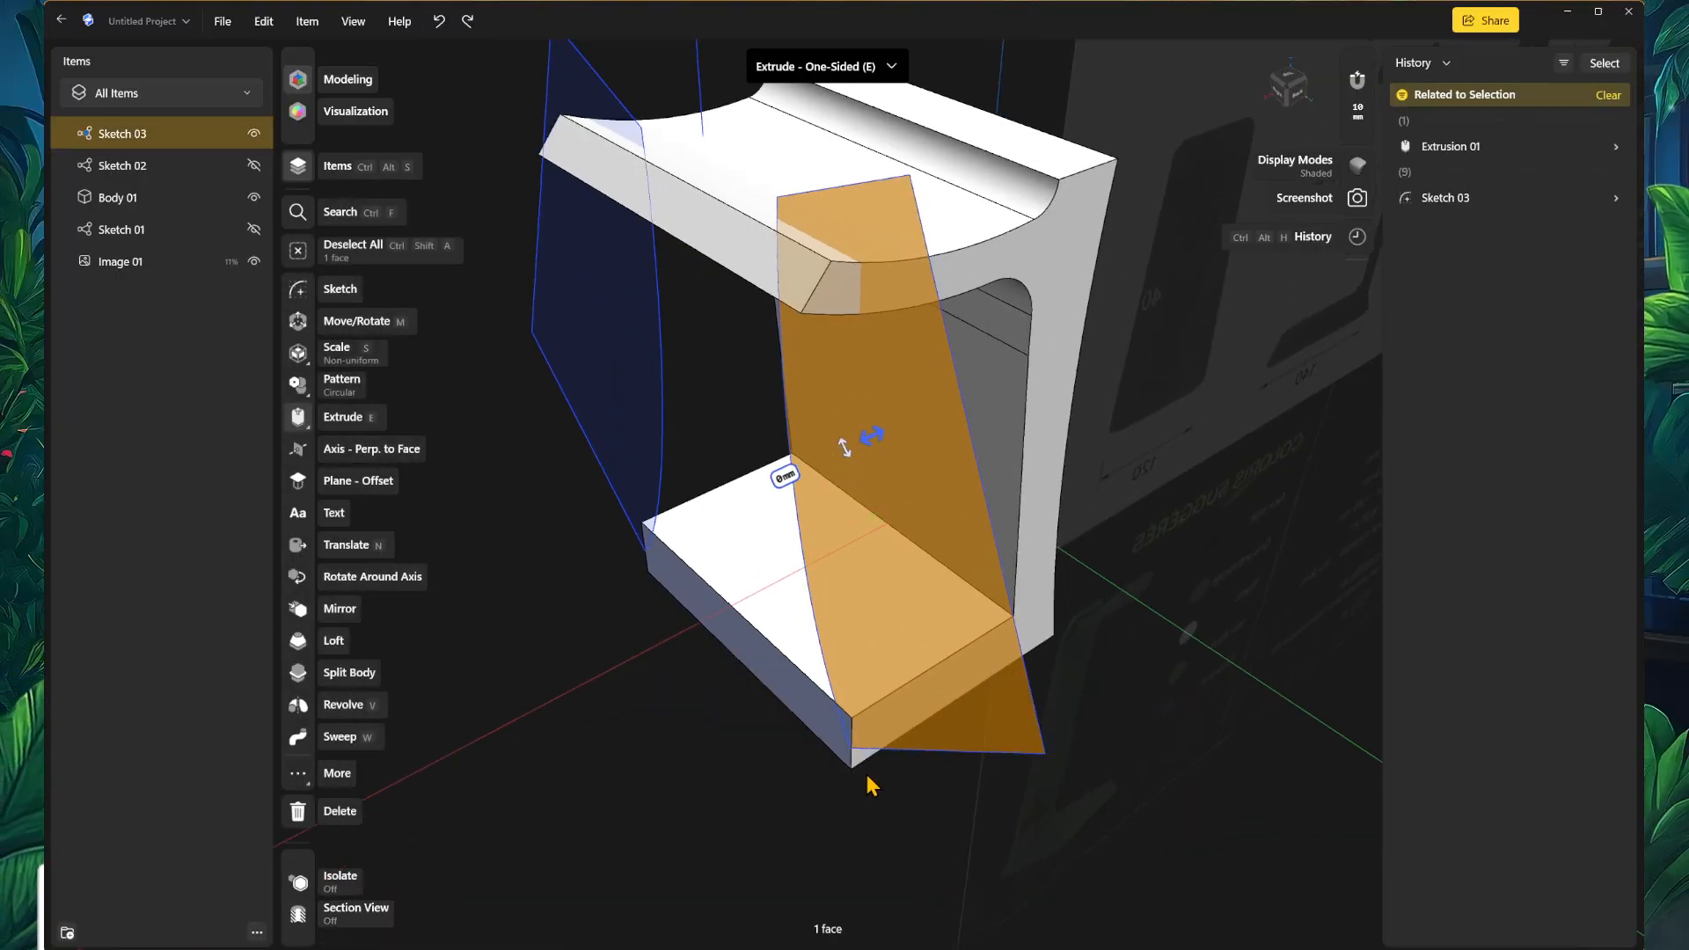
key(shift)
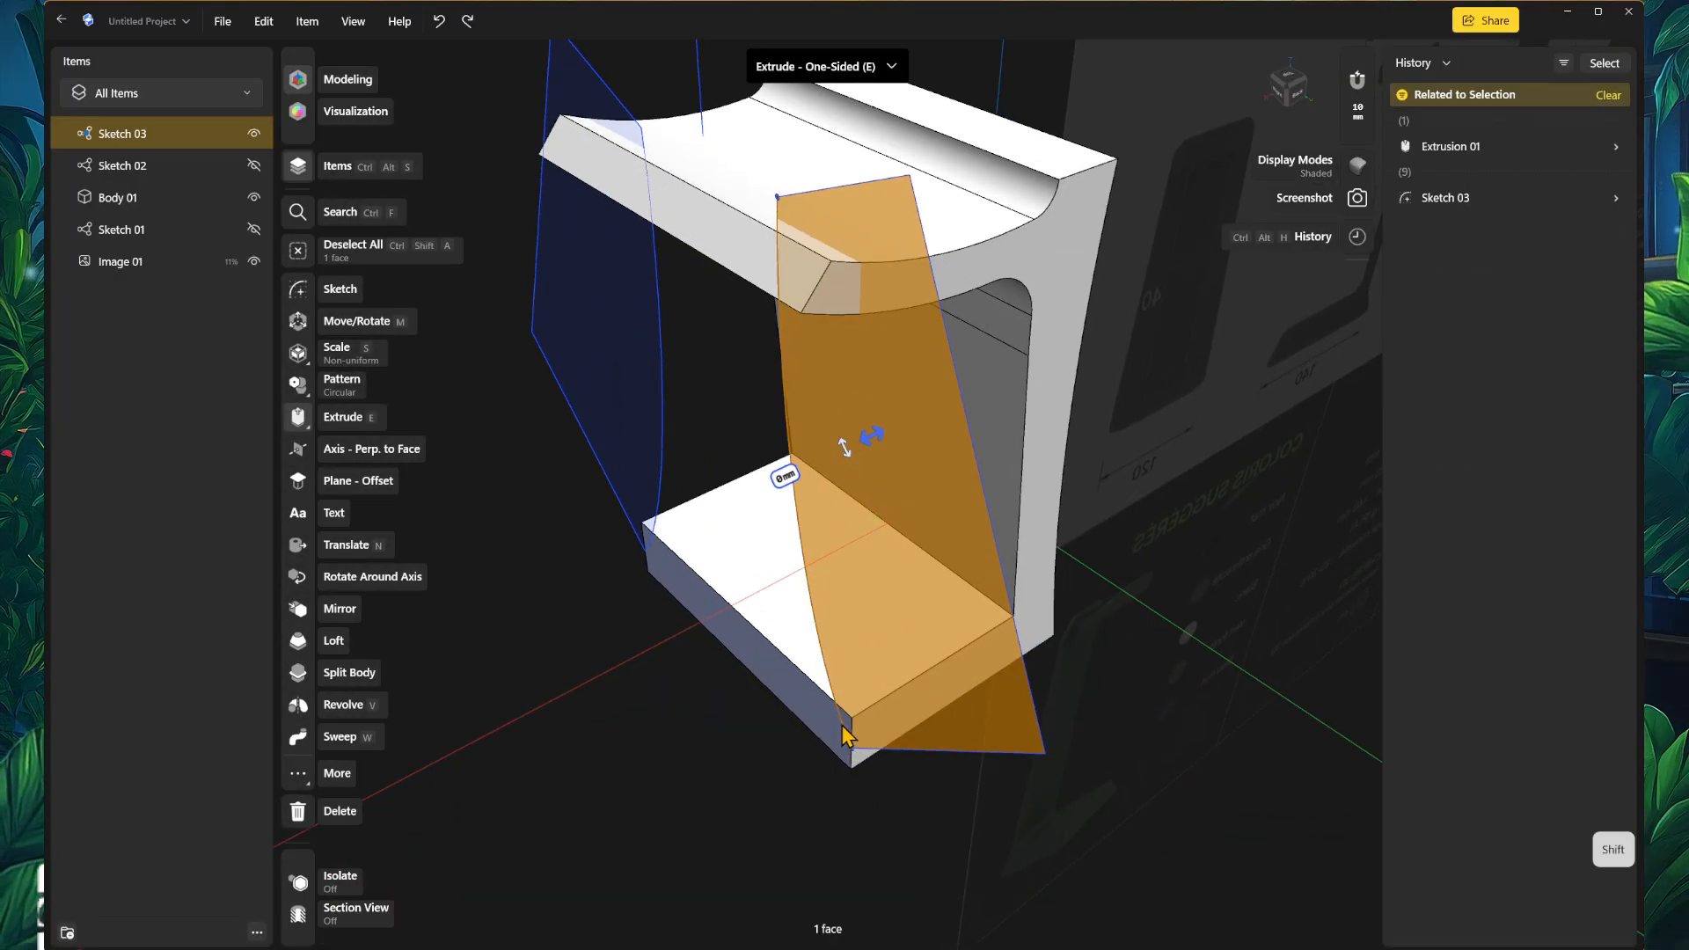
shift+click(849, 726)
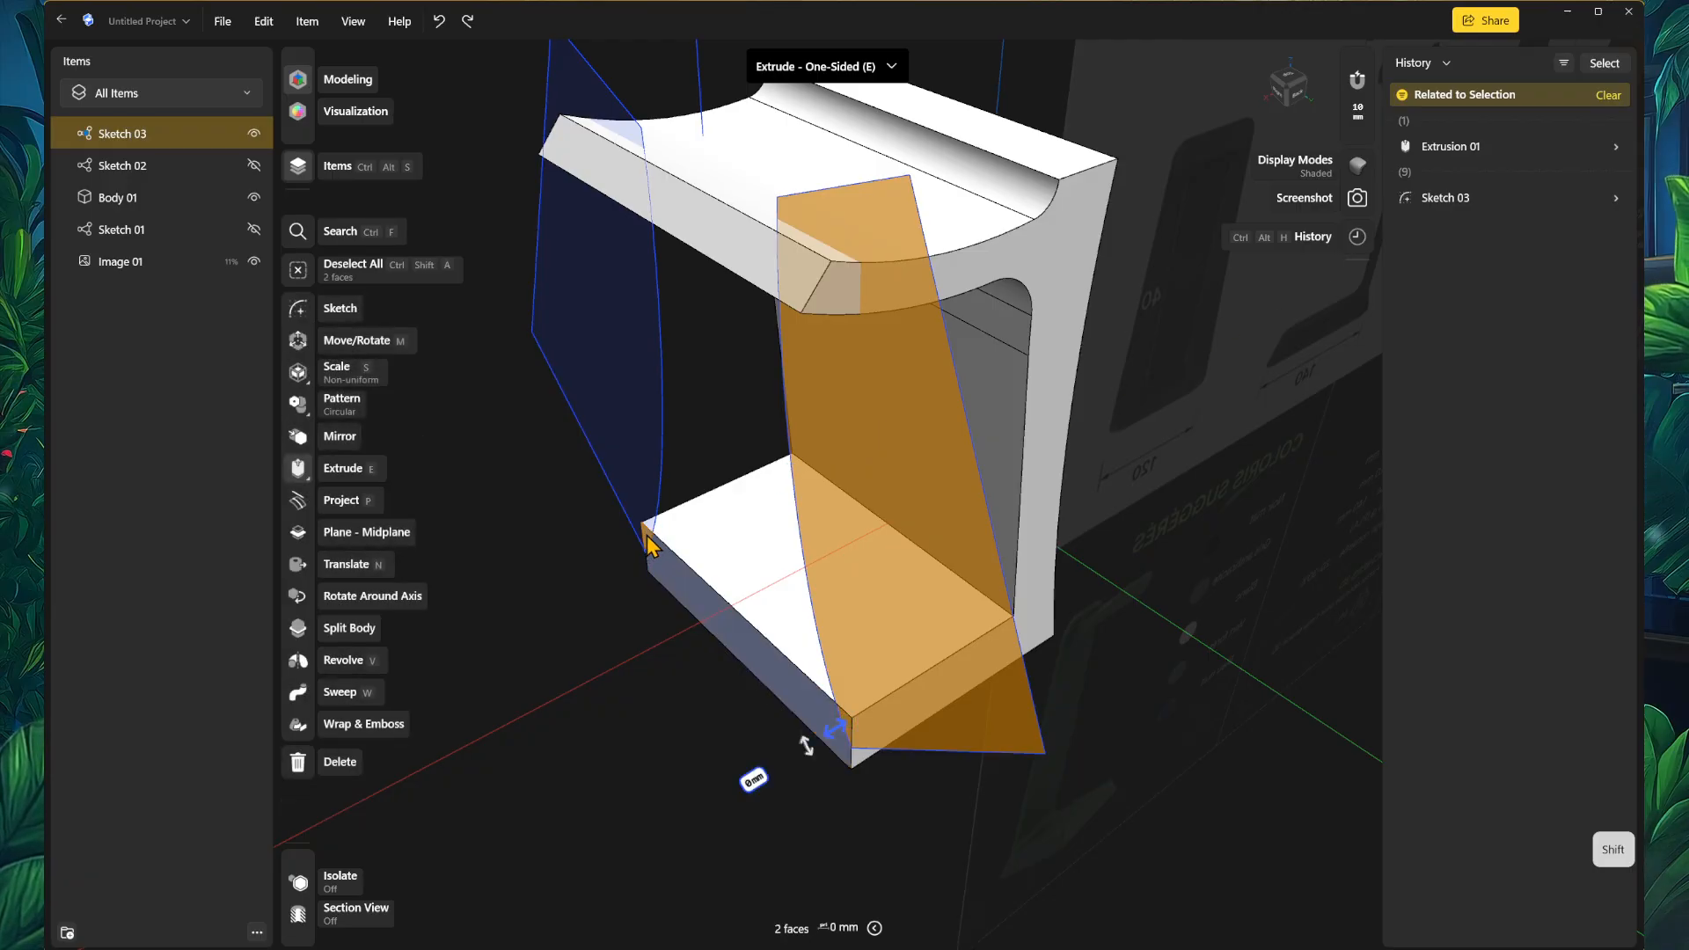
shift+click(645, 479)
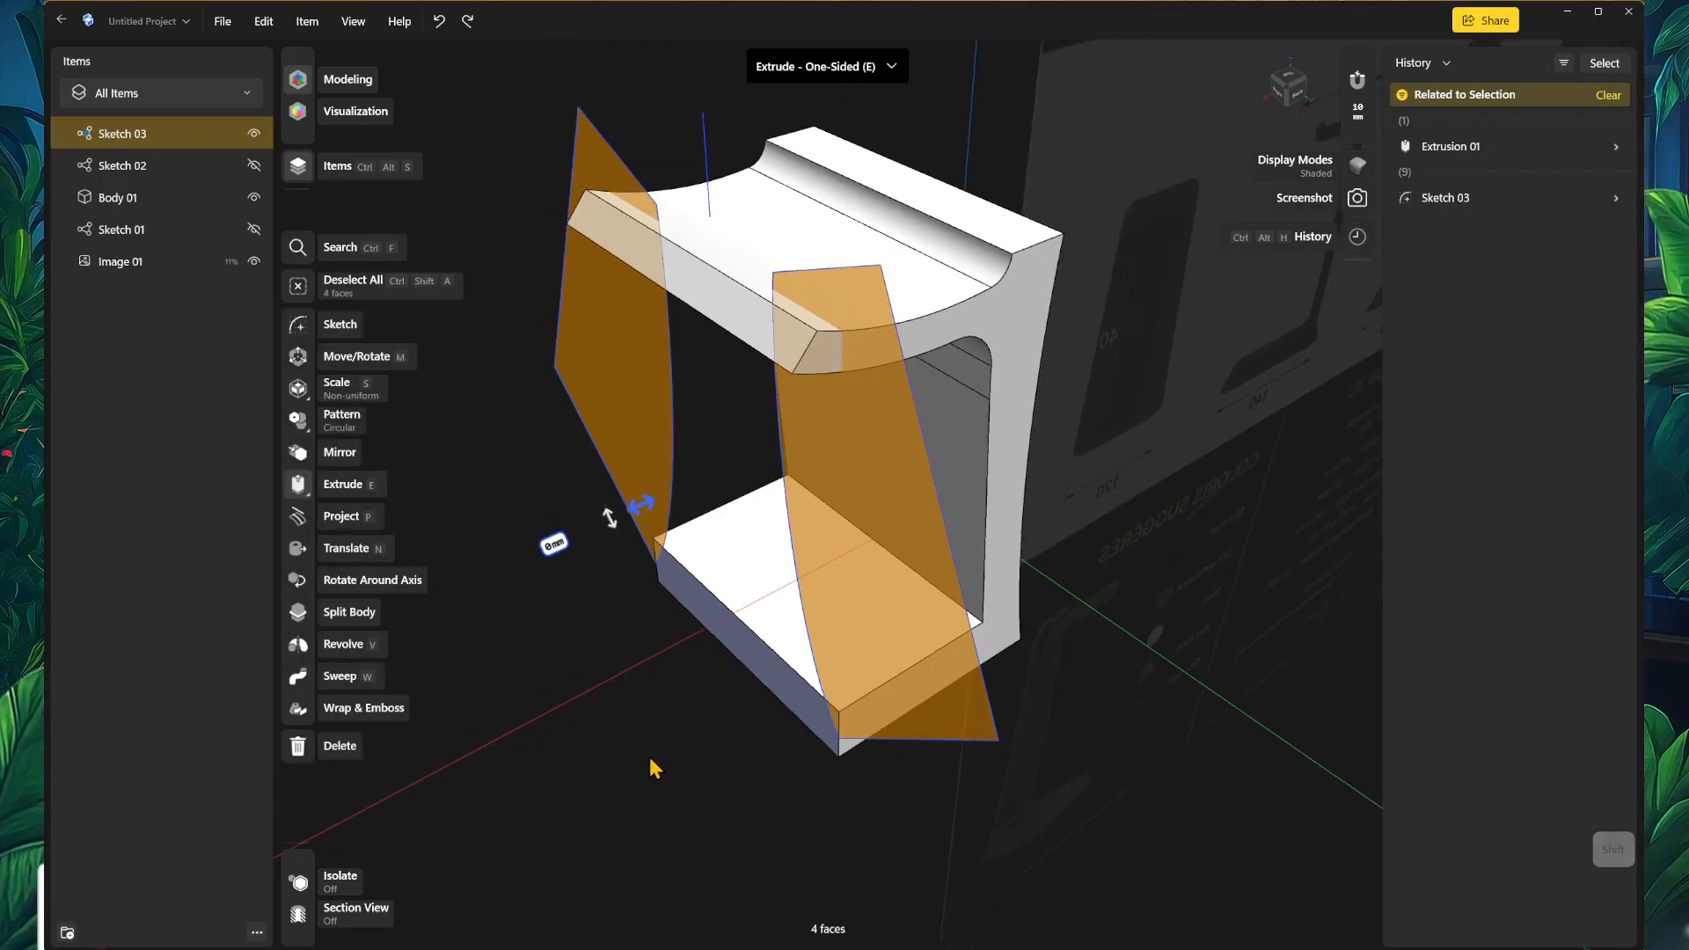
key(m)
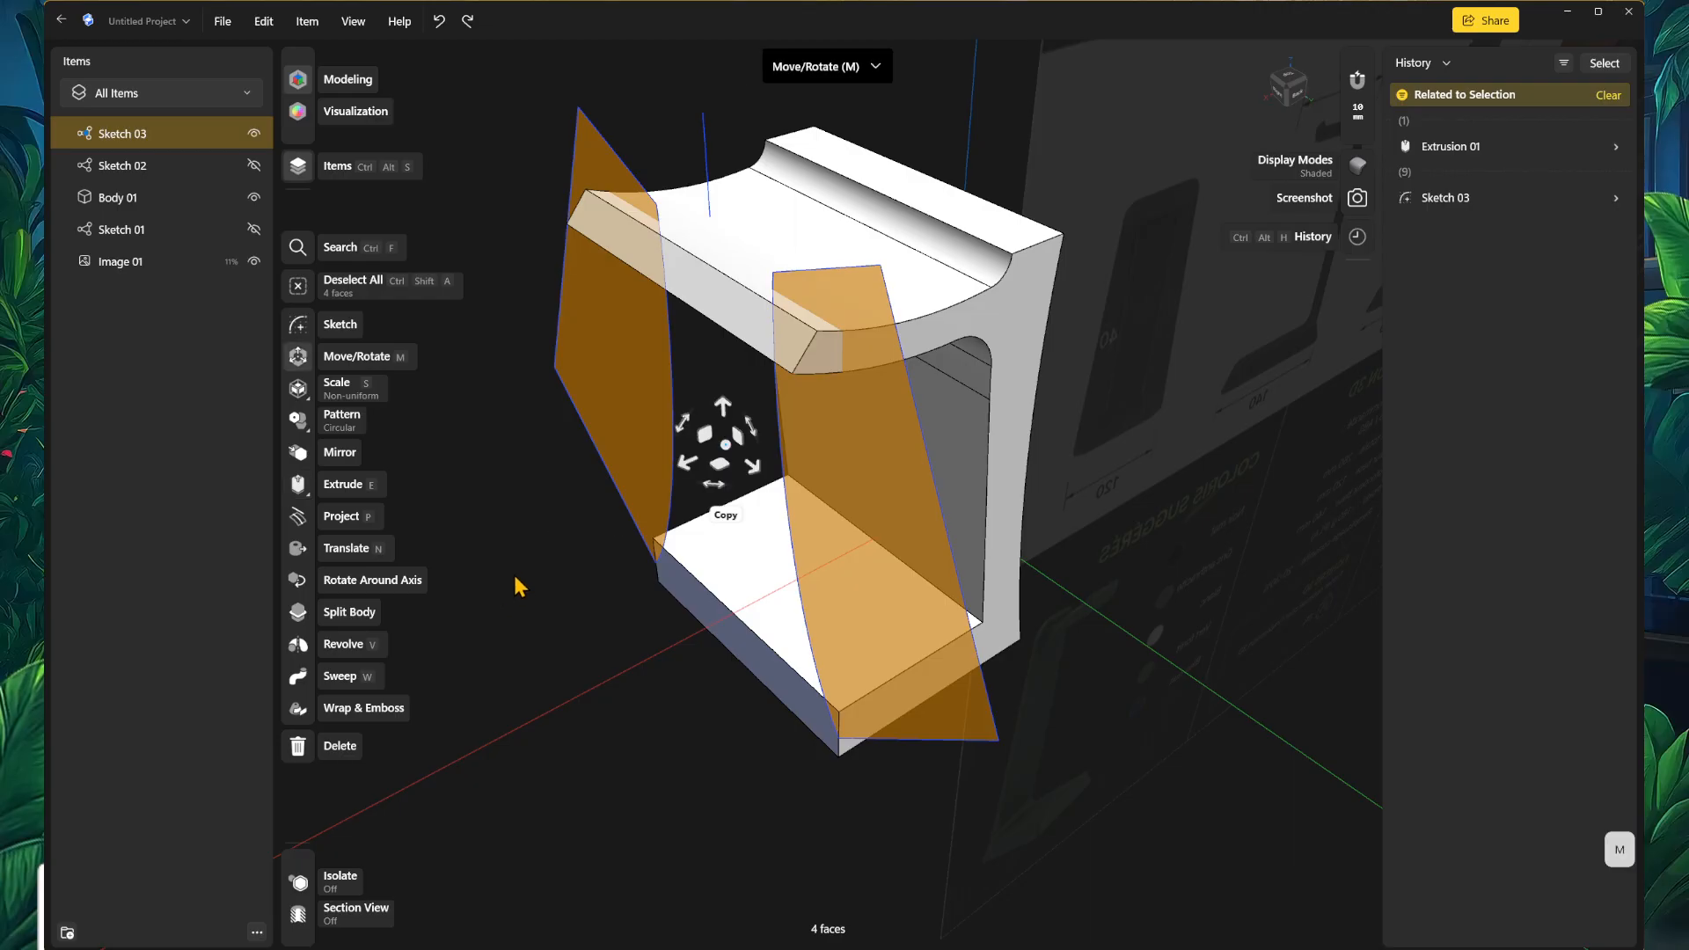
mouse_move(692, 480)
mouse_down()
mouse_move(569, 576)
mouse_move(632, 565)
mouse_move(580, 578)
mouse_up()
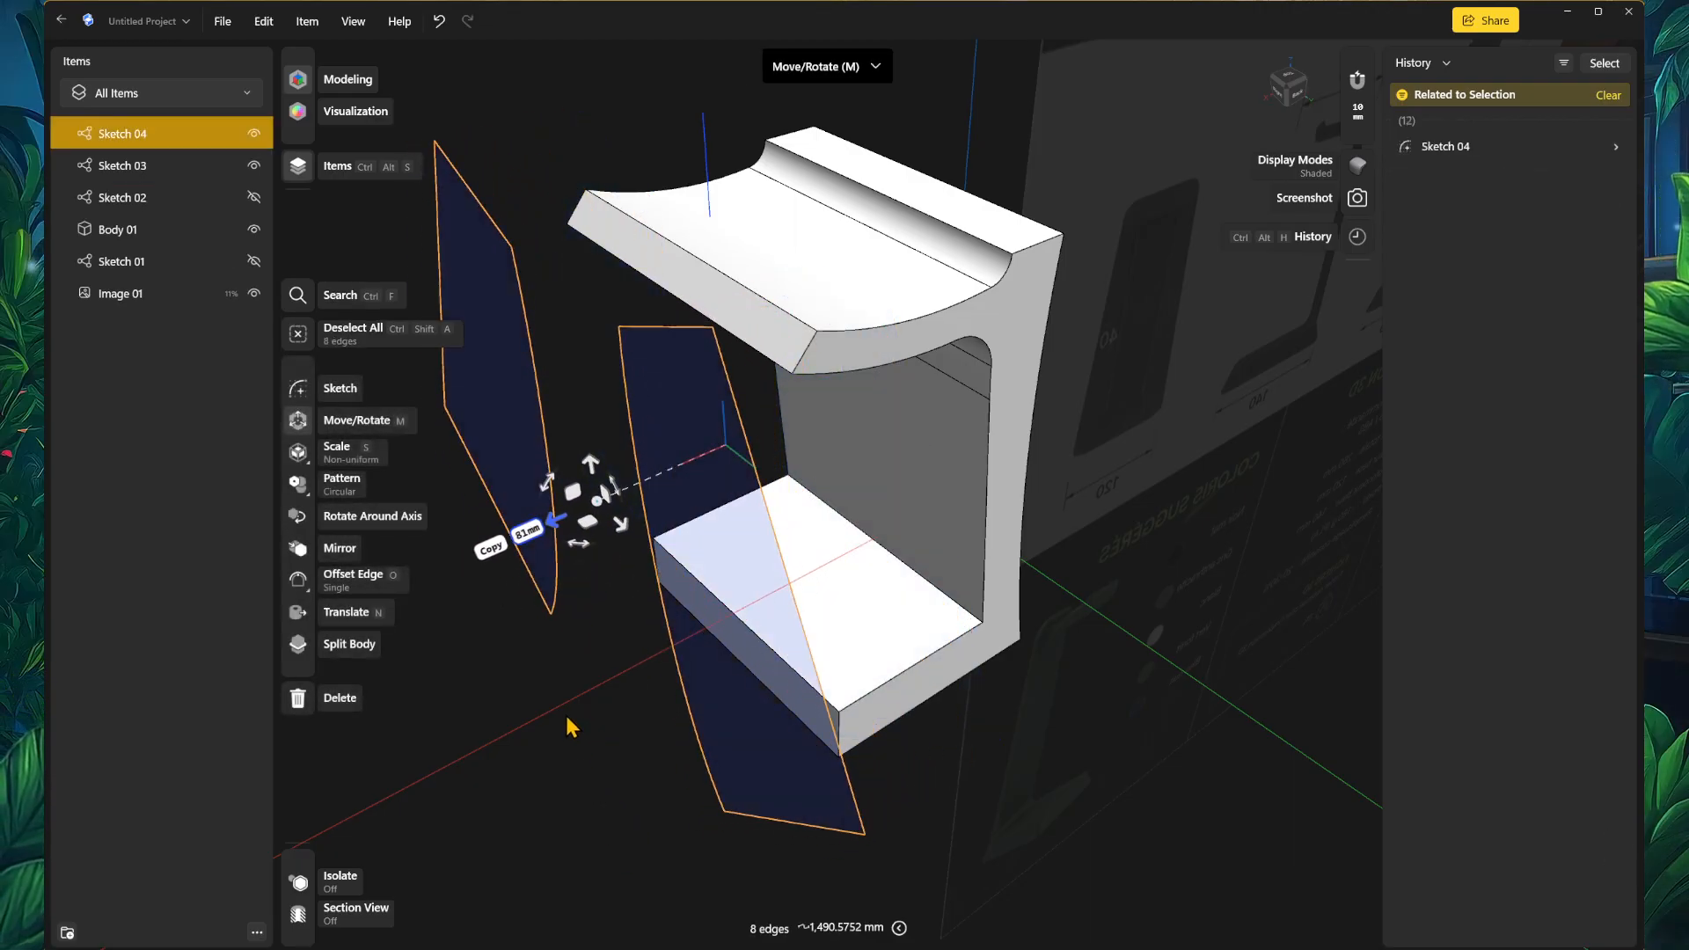
click(604, 833)
Step: Extrude both moved side profiles about 279 mm back through the whole body to cut its curved sides
click(743, 750)
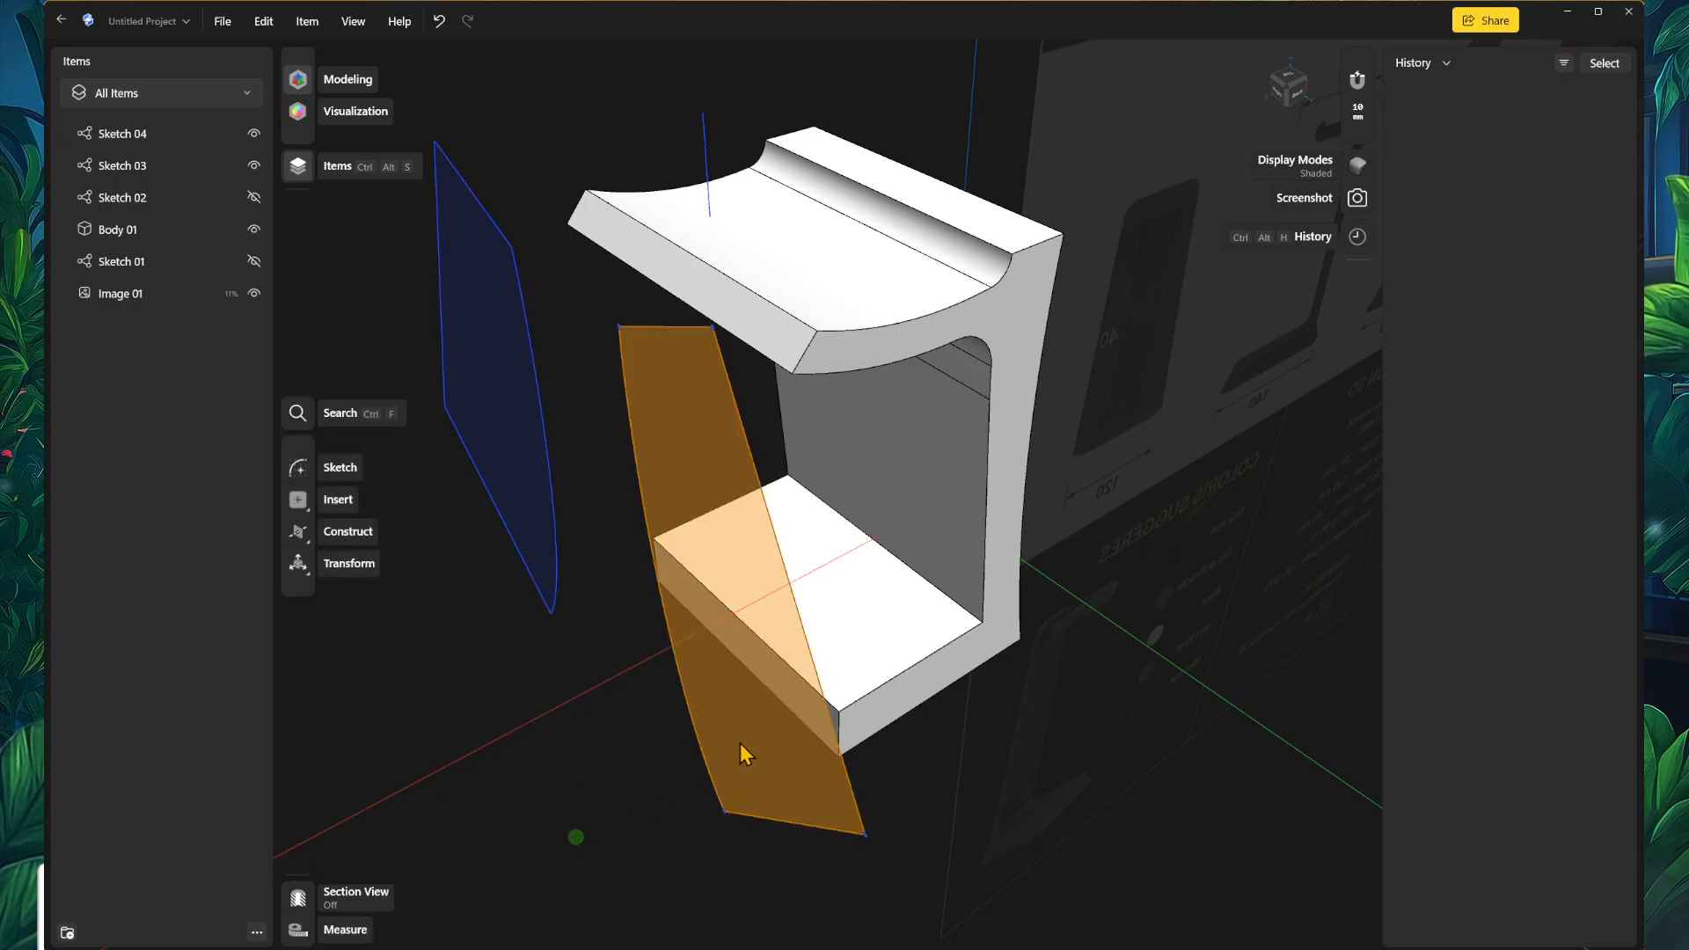
key(e)
shift+click(507, 517)
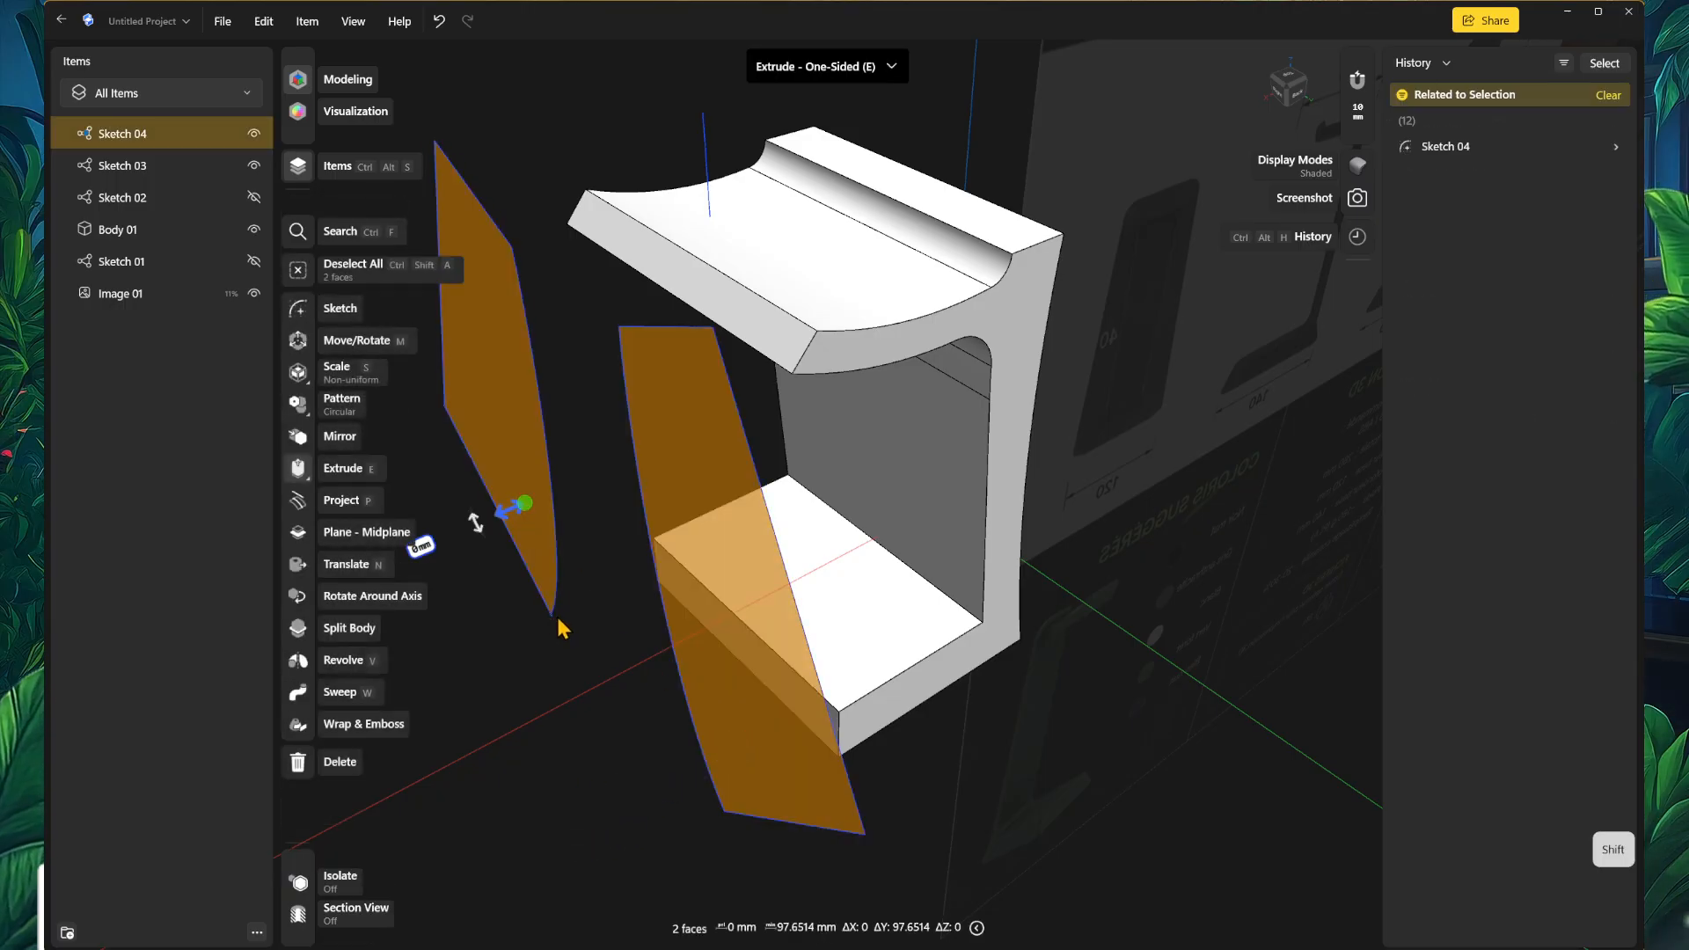
mouse_move(506, 517)
mouse_down()
mouse_move(450, 553)
mouse_move(796, 608)
mouse_move(986, 616)
mouse_move(1364, 416)
mouse_move(1093, 497)
mouse_move(1217, 821)
mouse_move(1301, 776)
mouse_move(1319, 791)
mouse_up()
mouse_move(1319, 792)
right_down()
mouse_move(889, 860)
mouse_move(806, 784)
mouse_move(894, 752)
mouse_move(1003, 753)
mouse_move(1117, 804)
mouse_move(1017, 800)
mouse_move(906, 760)
mouse_move(965, 831)
mouse_move(852, 780)
mouse_move(565, 704)
mouse_move(824, 648)
mouse_move(554, 682)
mouse_move(833, 446)
mouse_move(344, 351)
right_up()
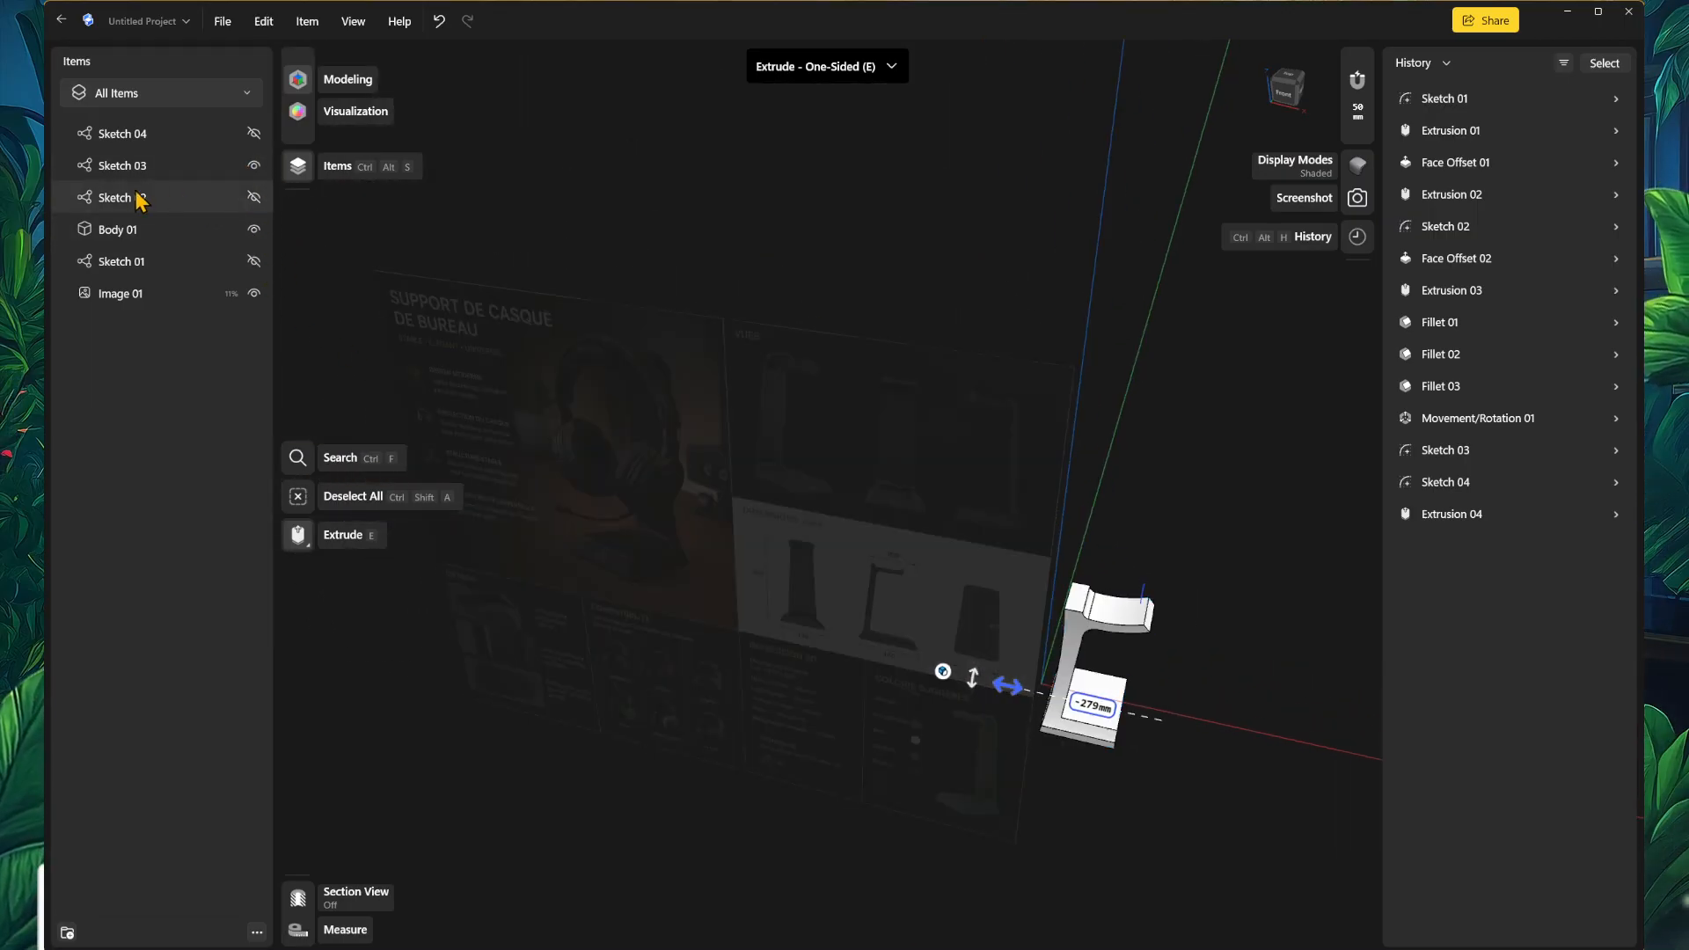
Step: Hide the reference image and inspect the cut body from several angles
click(254, 293)
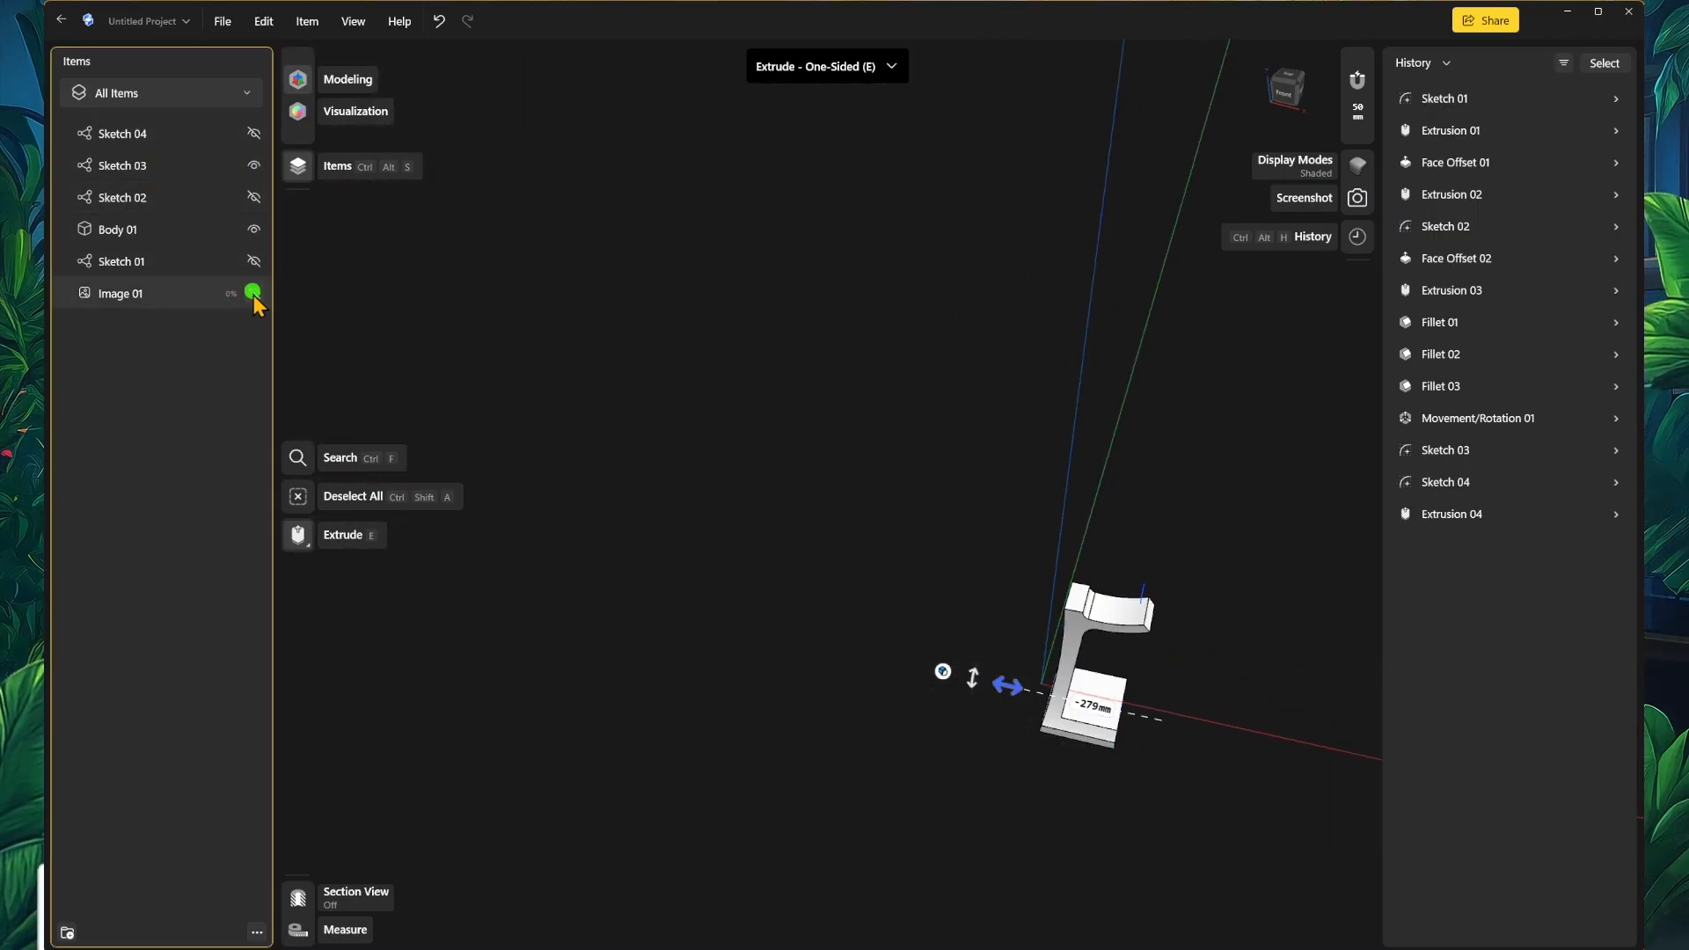
mouse_move(768, 694)
right_down()
mouse_move(868, 723)
mouse_move(744, 711)
right_up()
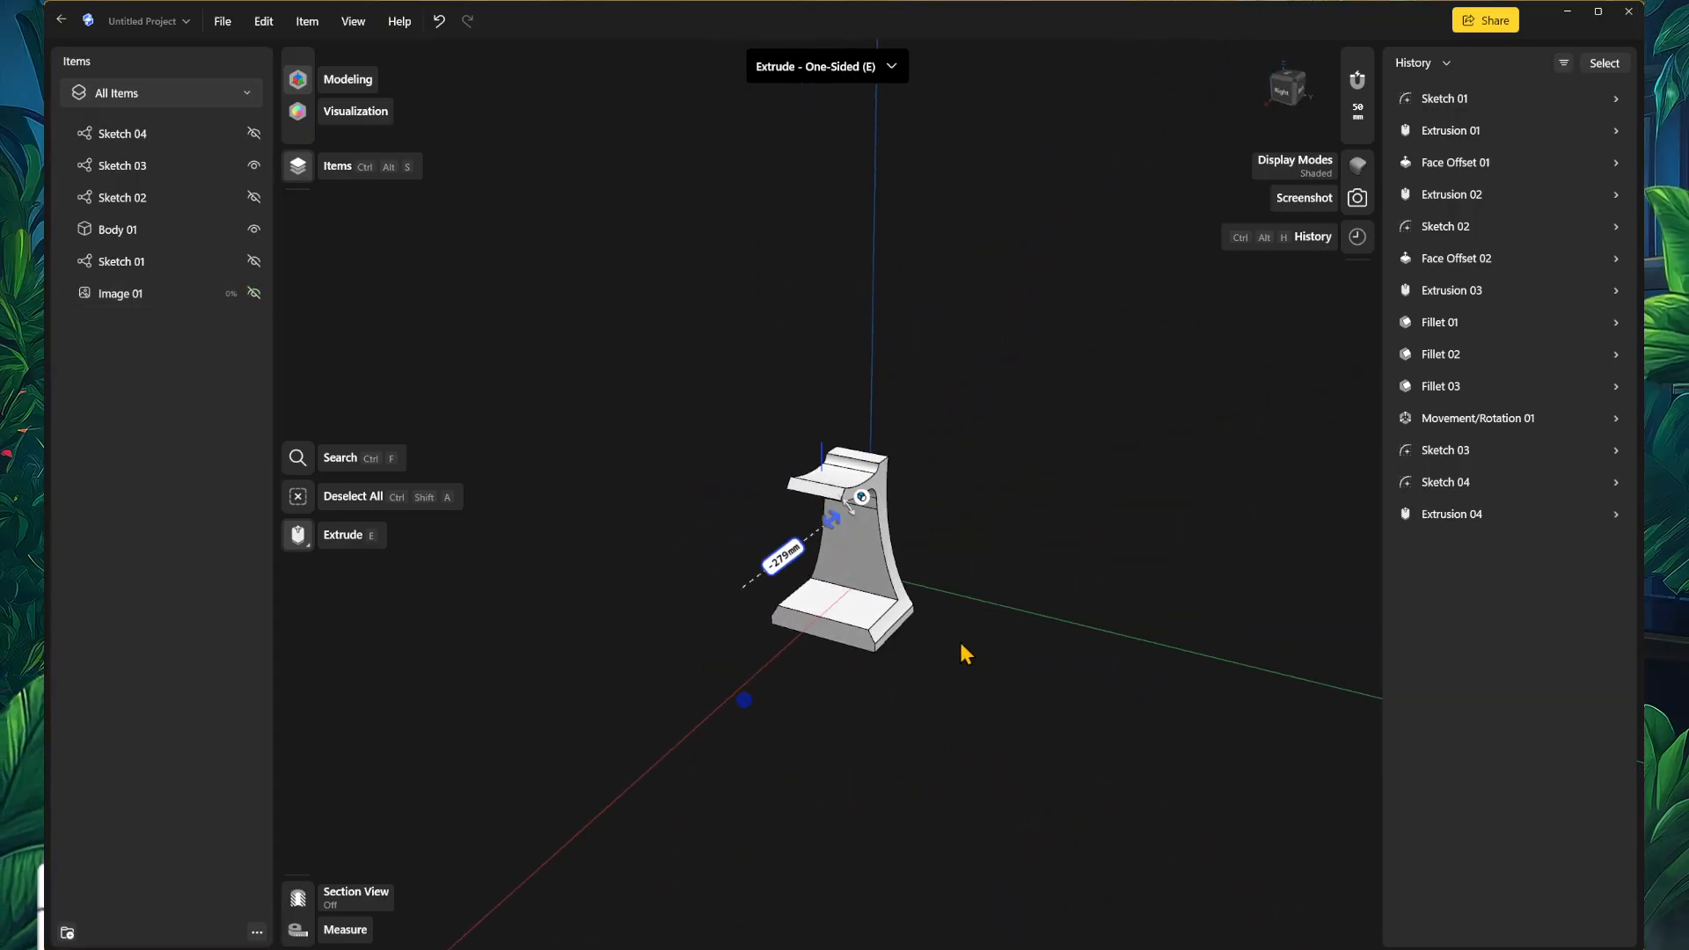
scroll(960, 645, up, 5)
right_drag(920, 739, 968, 711)
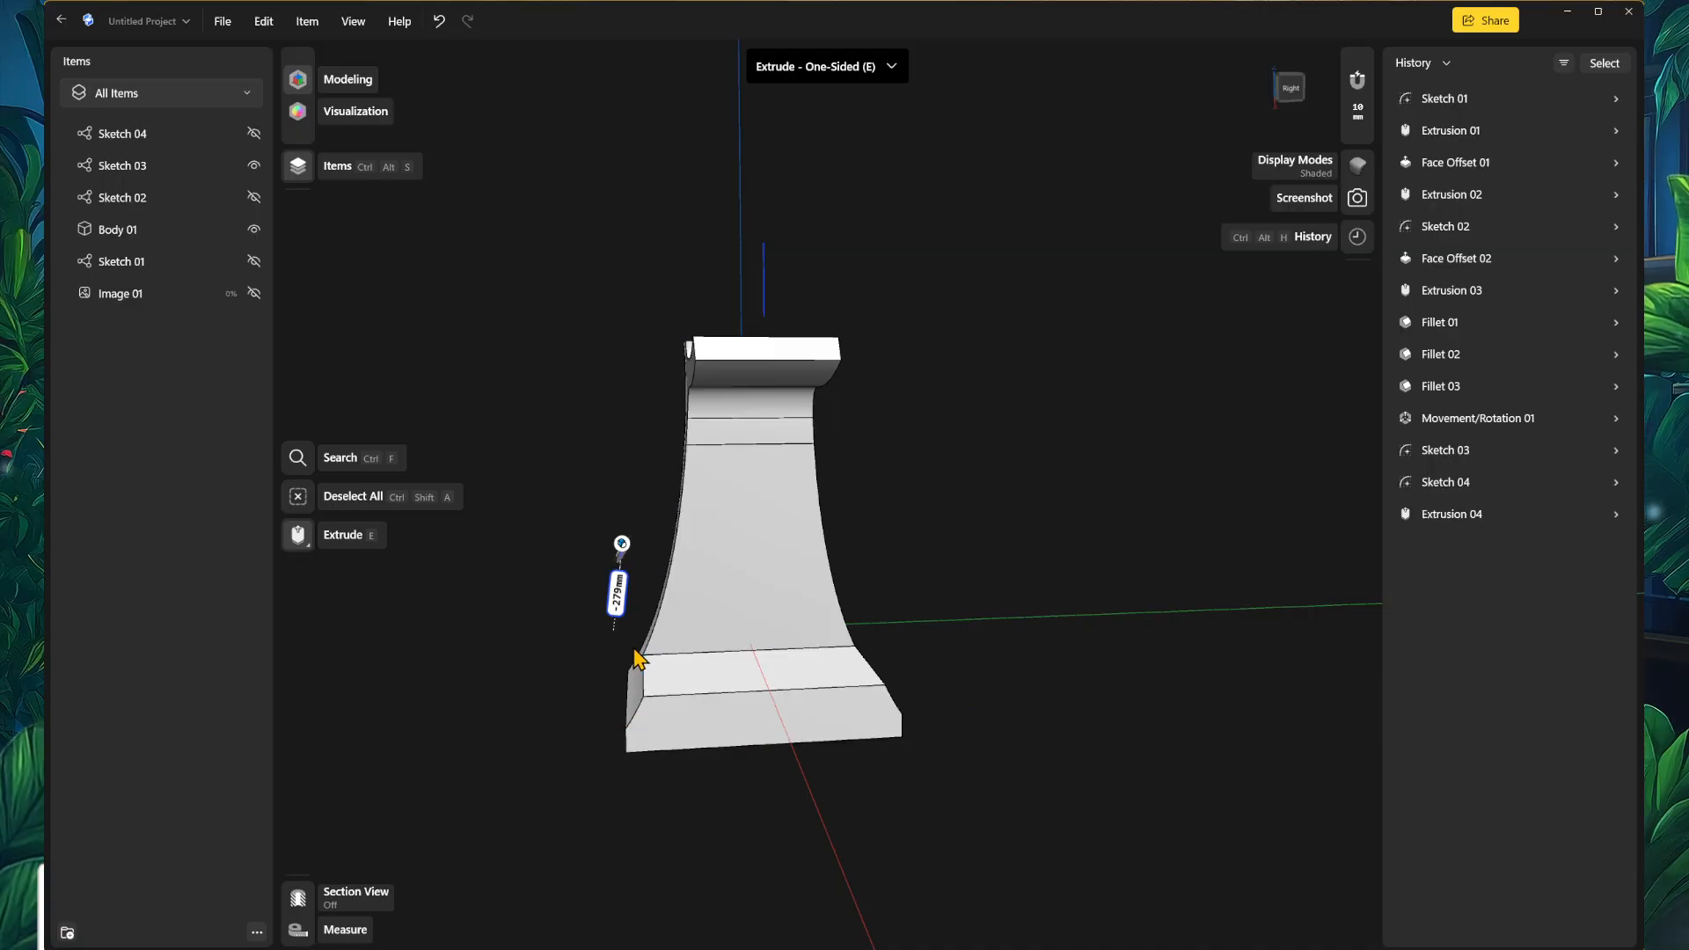
right_drag(874, 836, 859, 814)
click(879, 831)
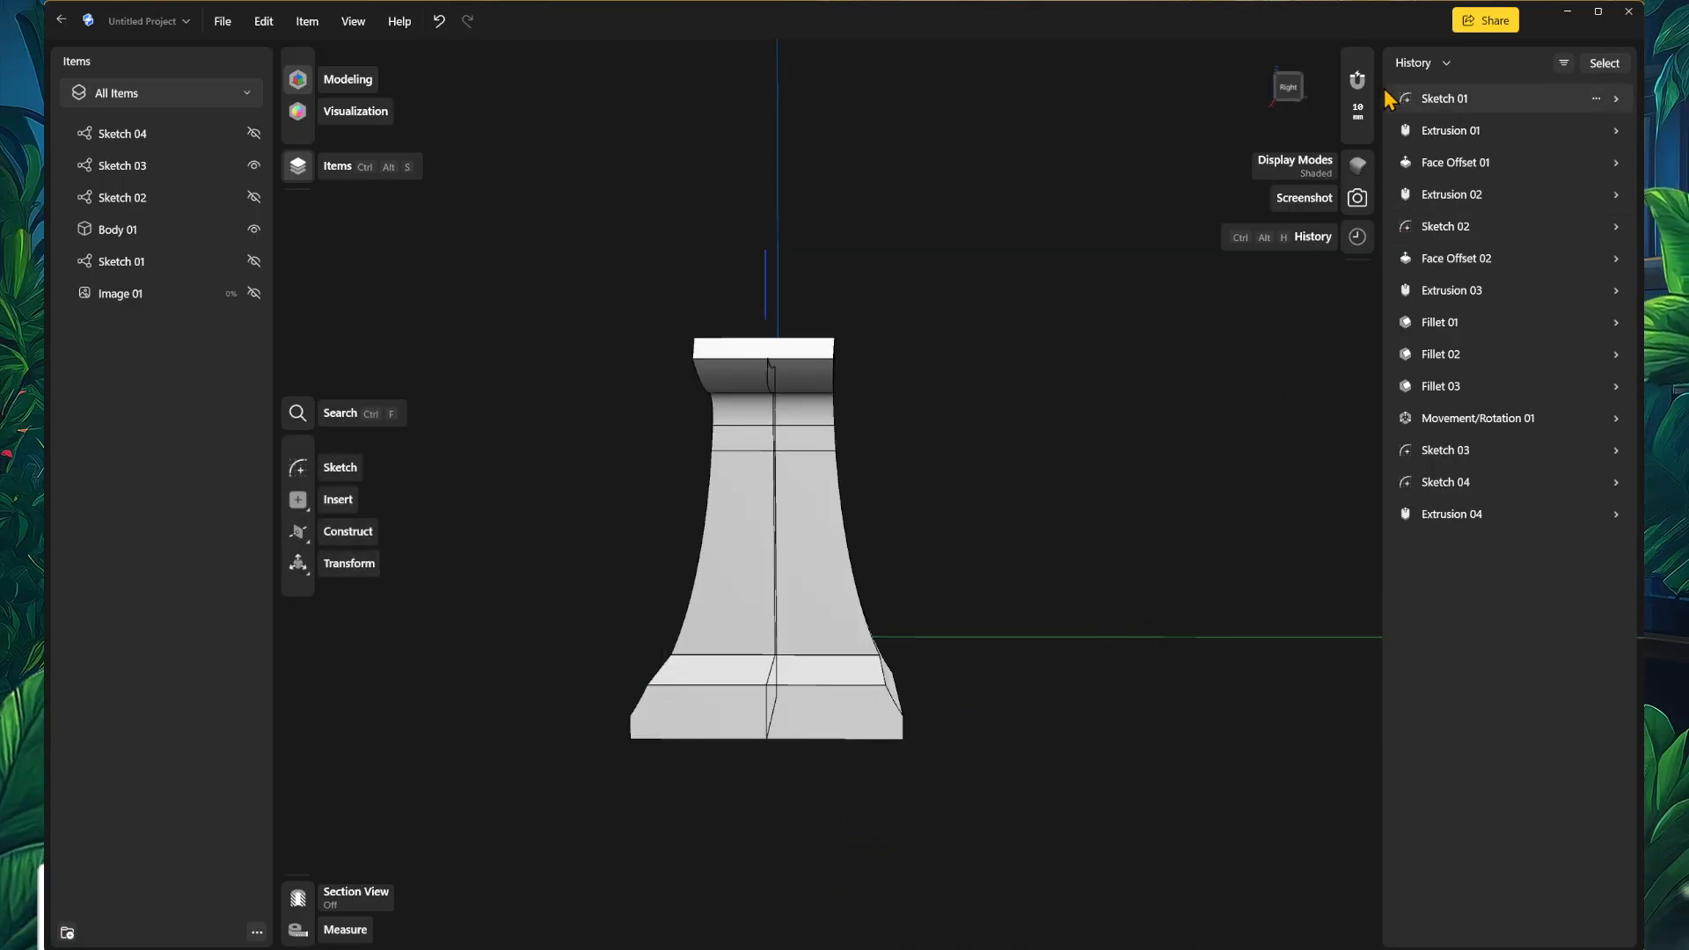
Step: Start a new line sketch on the base's front face, seen from the Right view
click(1289, 87)
middle_drag(748, 631, 796, 774)
scroll(800, 721, up, 2)
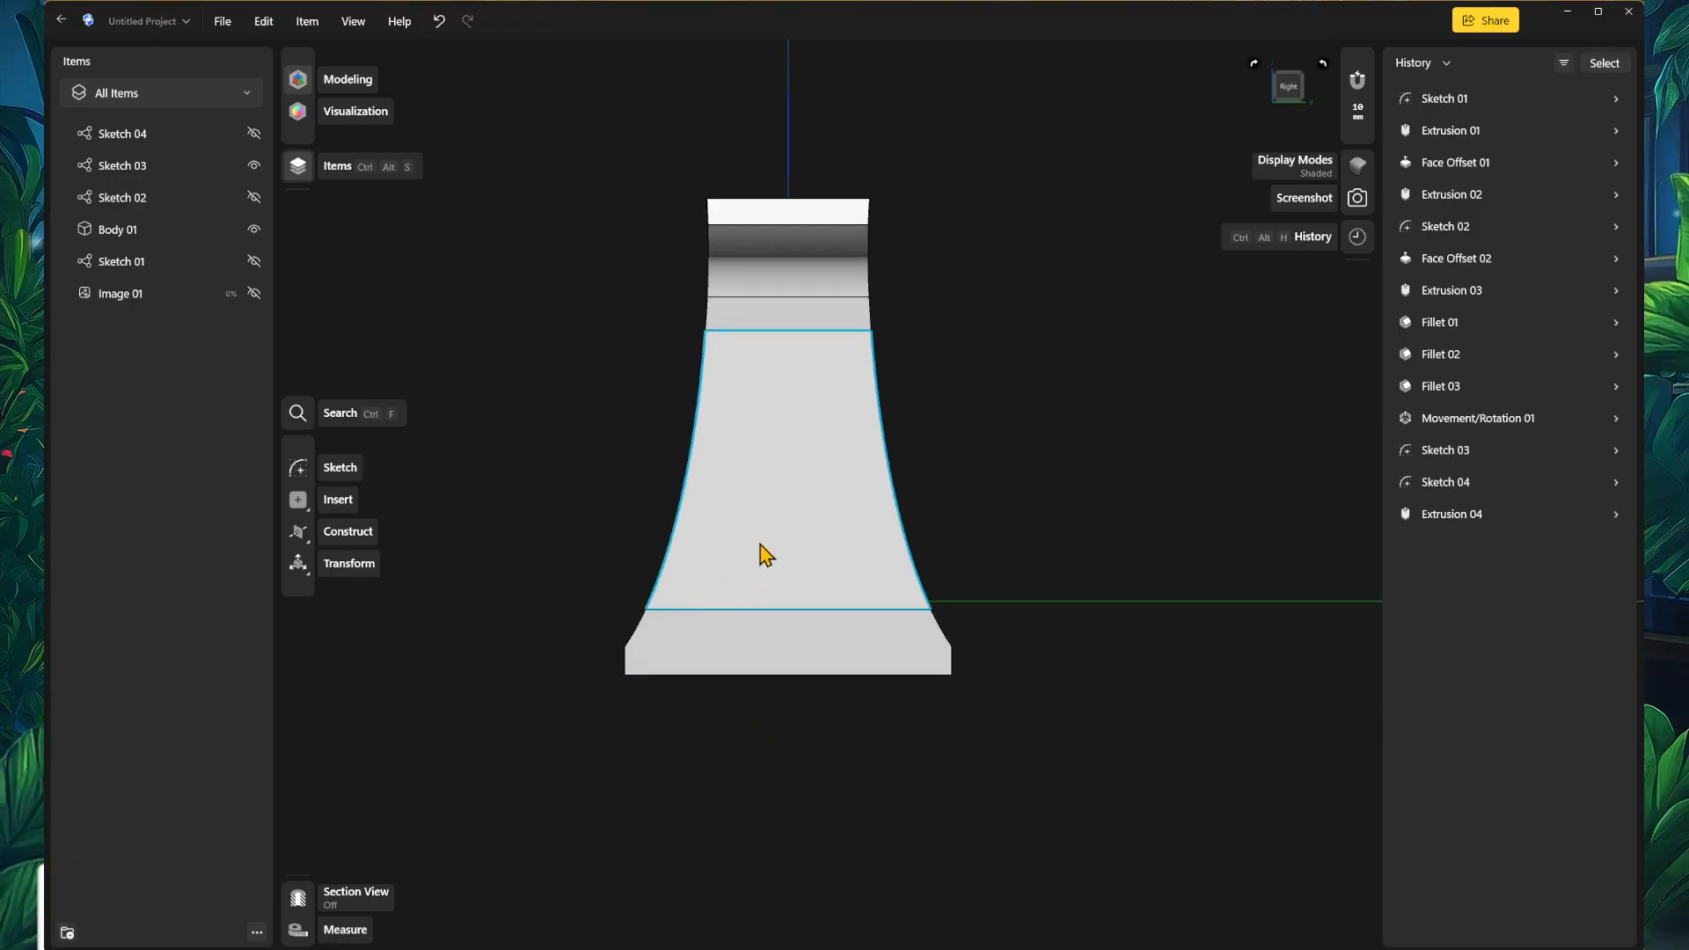
middle_drag(516, 607, 524, 682)
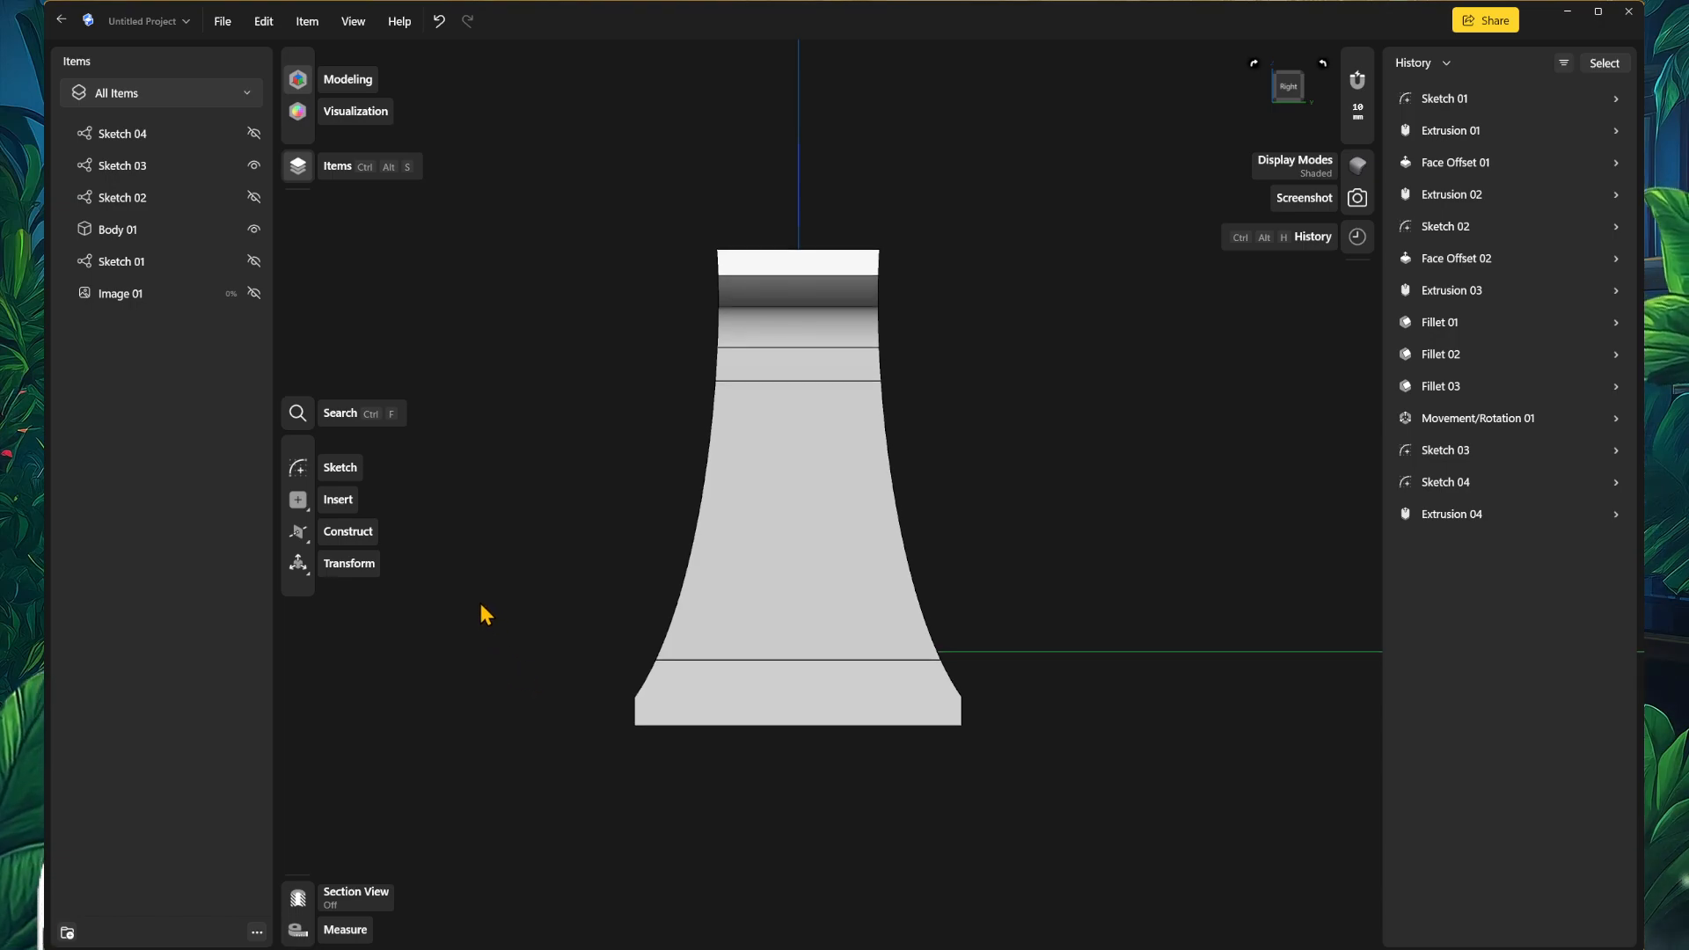
click(803, 694)
click(299, 292)
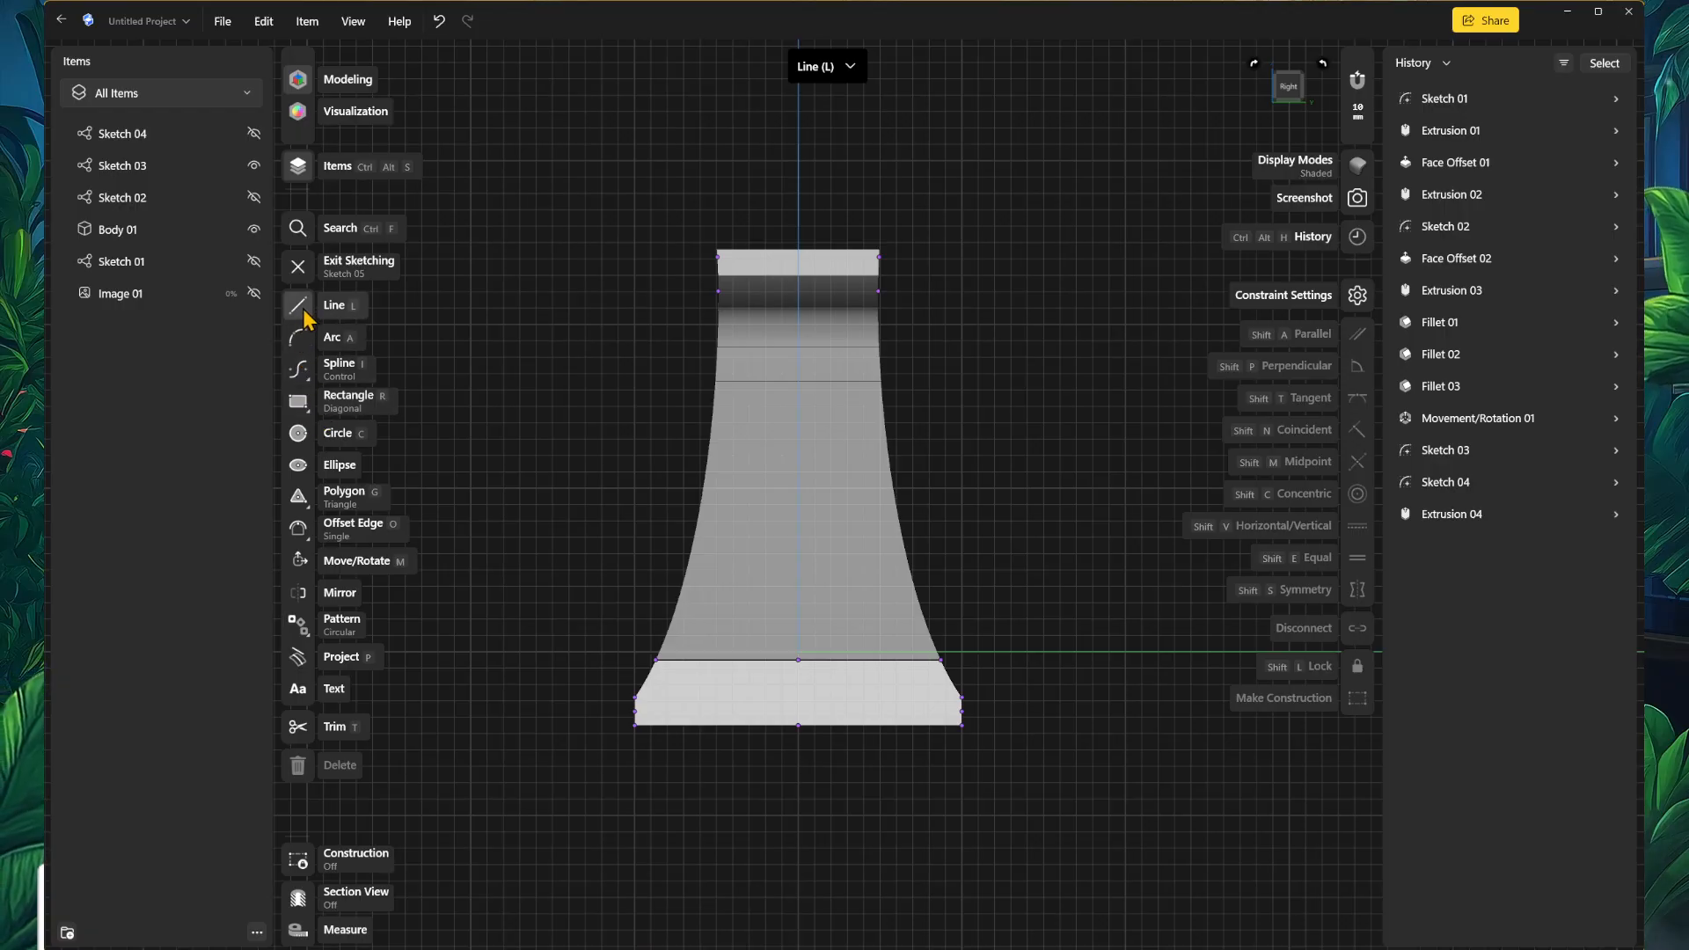
Step: Draw a half trapezoid from the centre axis: an upper line about 20 mm long, a slanted side, and a lower line back to the axis
scroll(827, 439, up, 2)
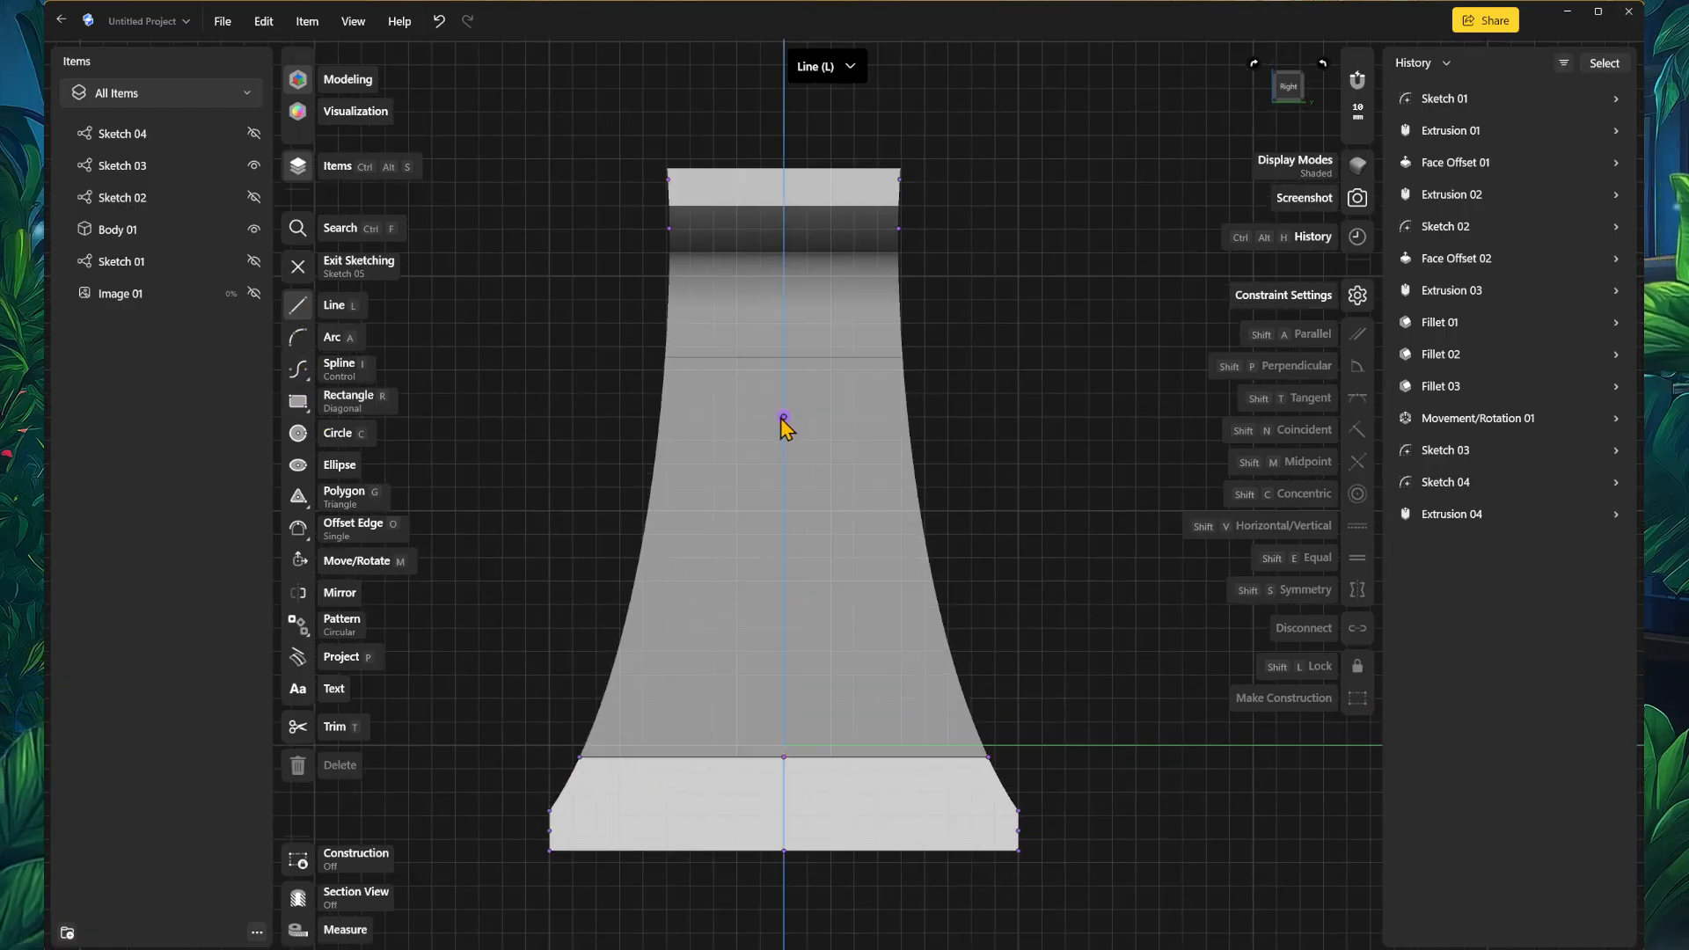
click(783, 418)
click(737, 416)
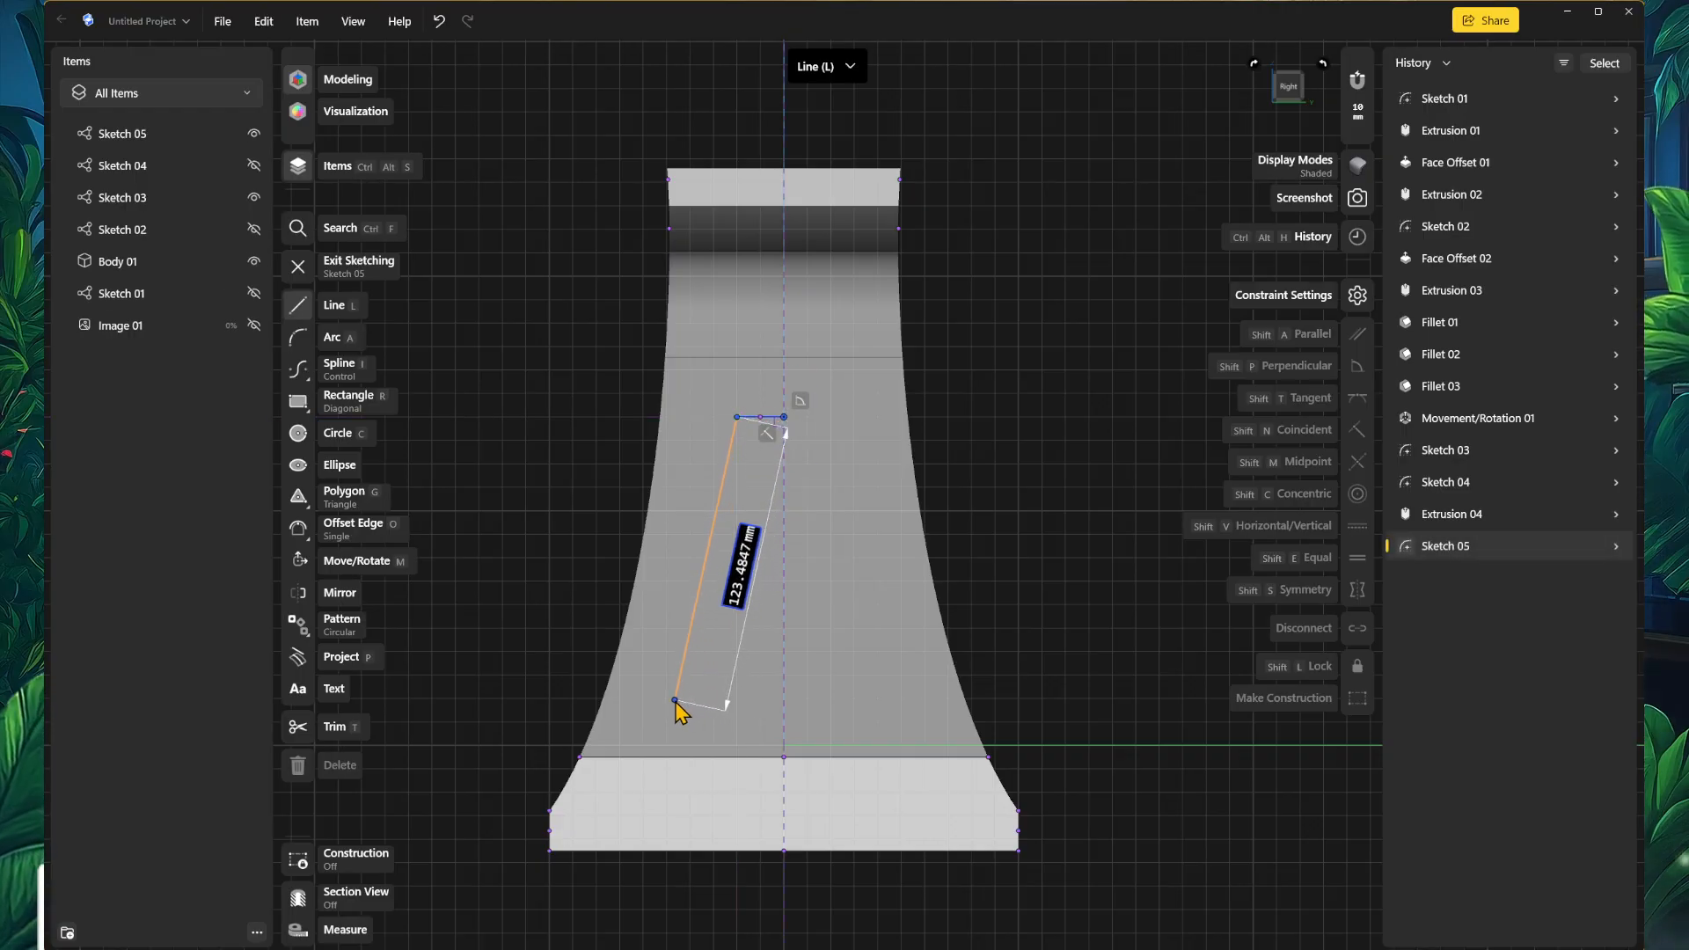
click(687, 664)
click(784, 666)
key(Escape)
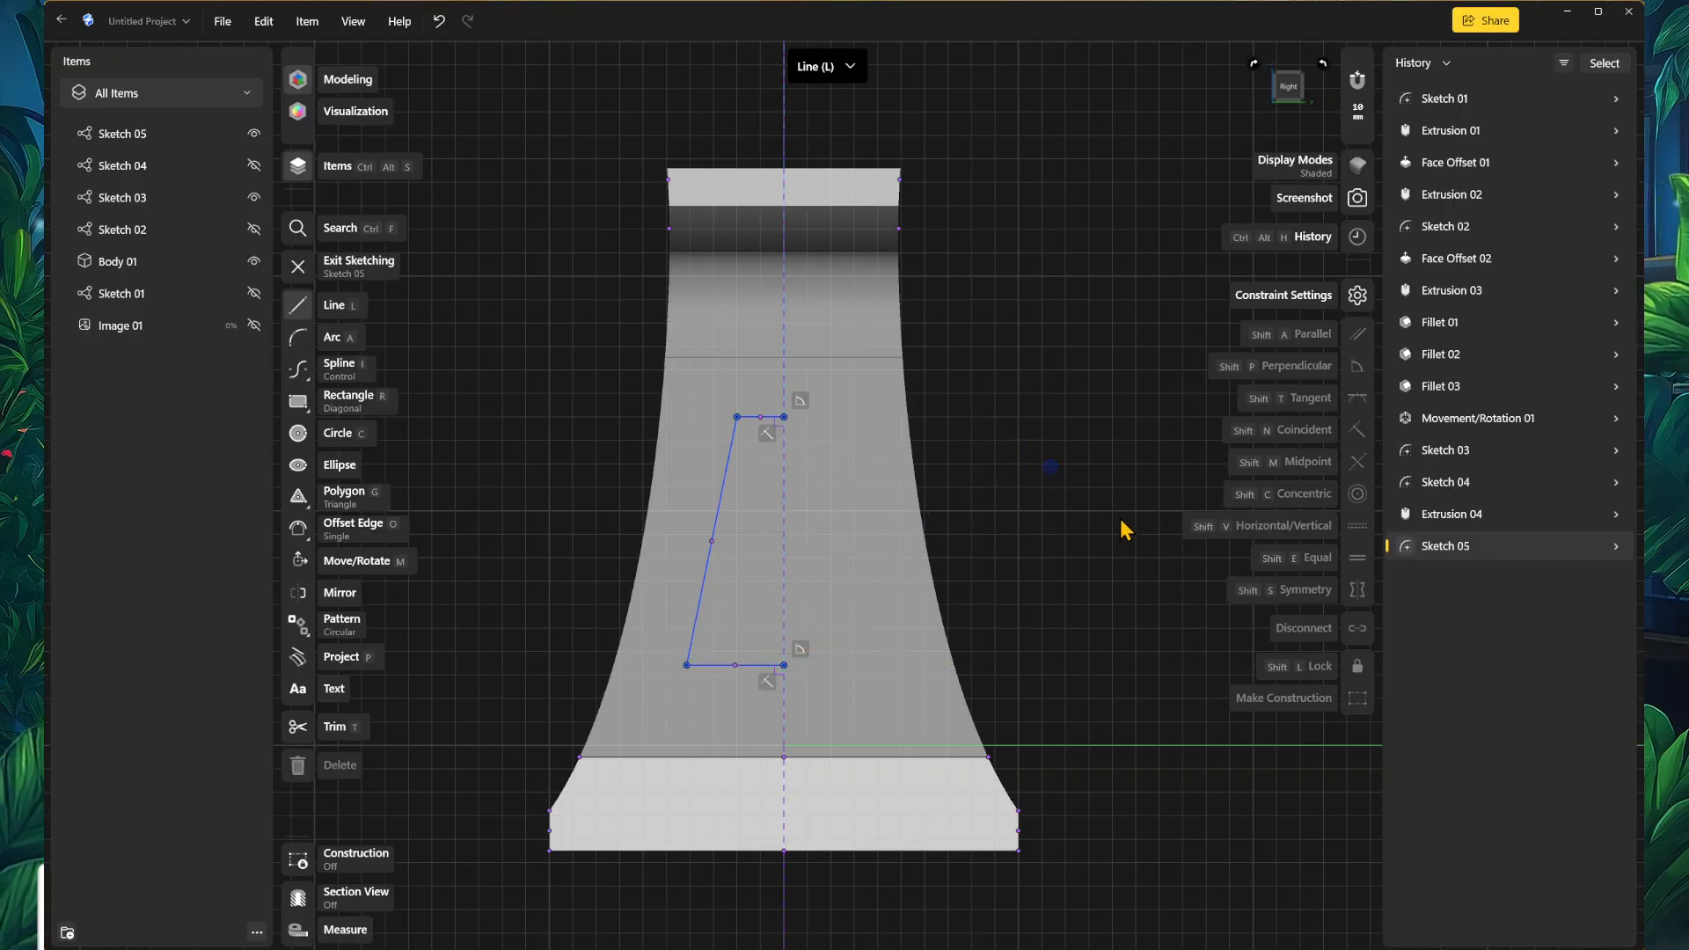
key(Escape)
Step: Mirror the half trapezoid's three lines across the vertical centre axis to complete the closed trapezoid
click(758, 419)
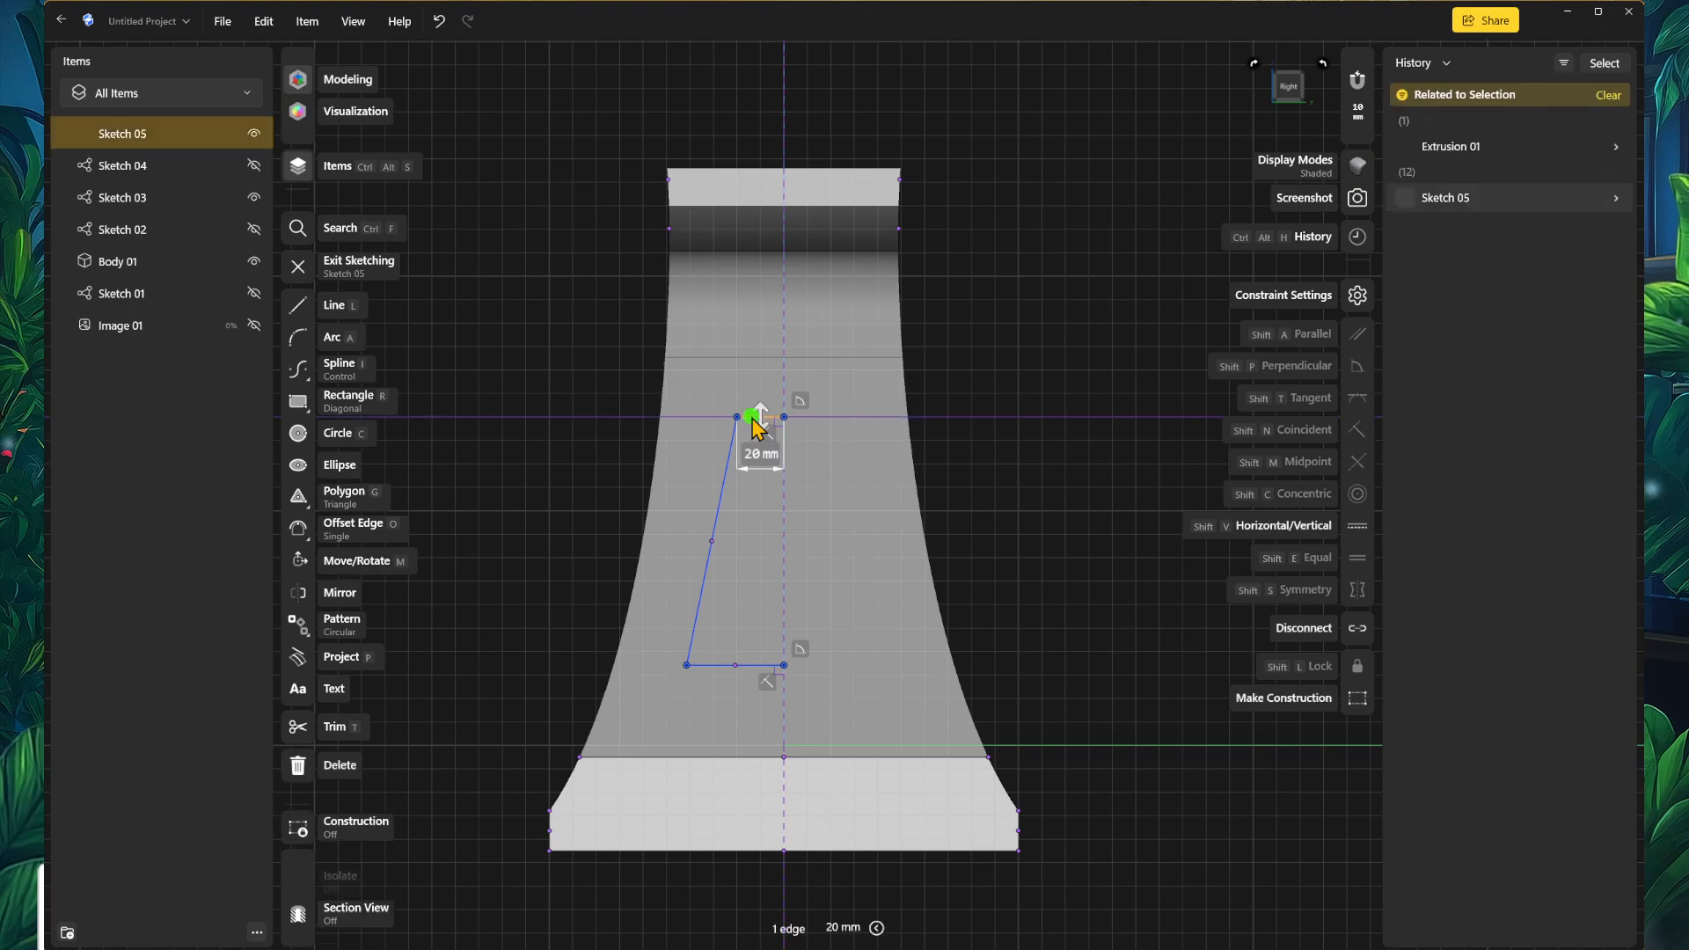
shift+click(735, 476)
scroll(792, 642, up, 5)
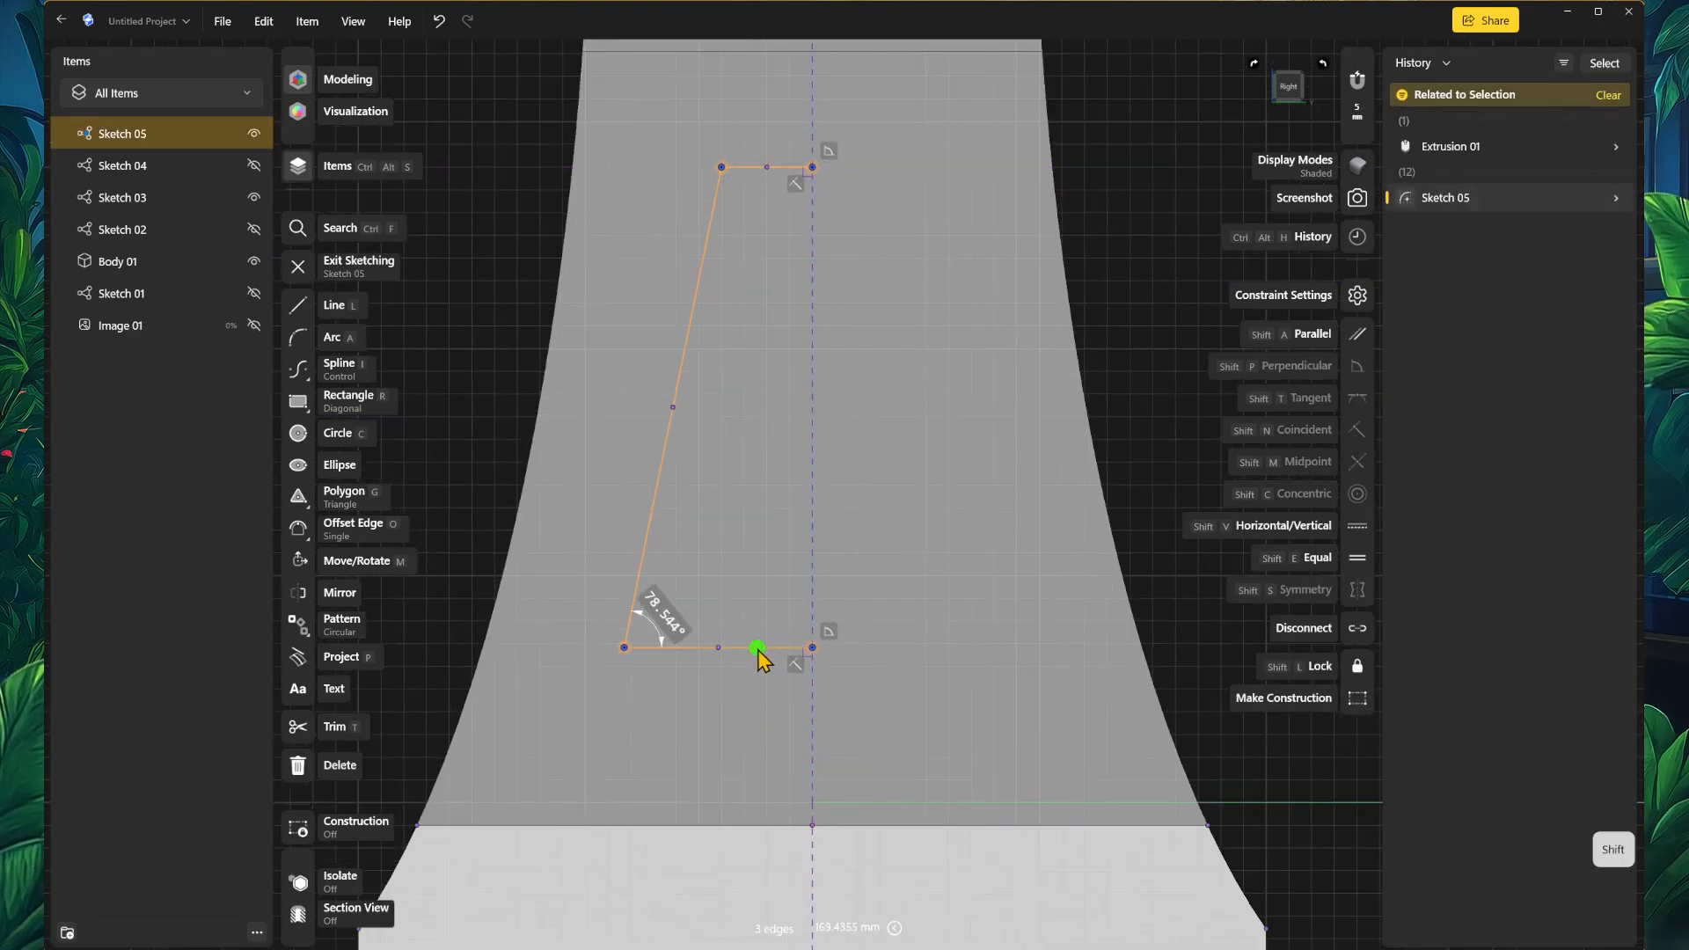
shift+click(757, 649)
scroll(395, 607, down, 1)
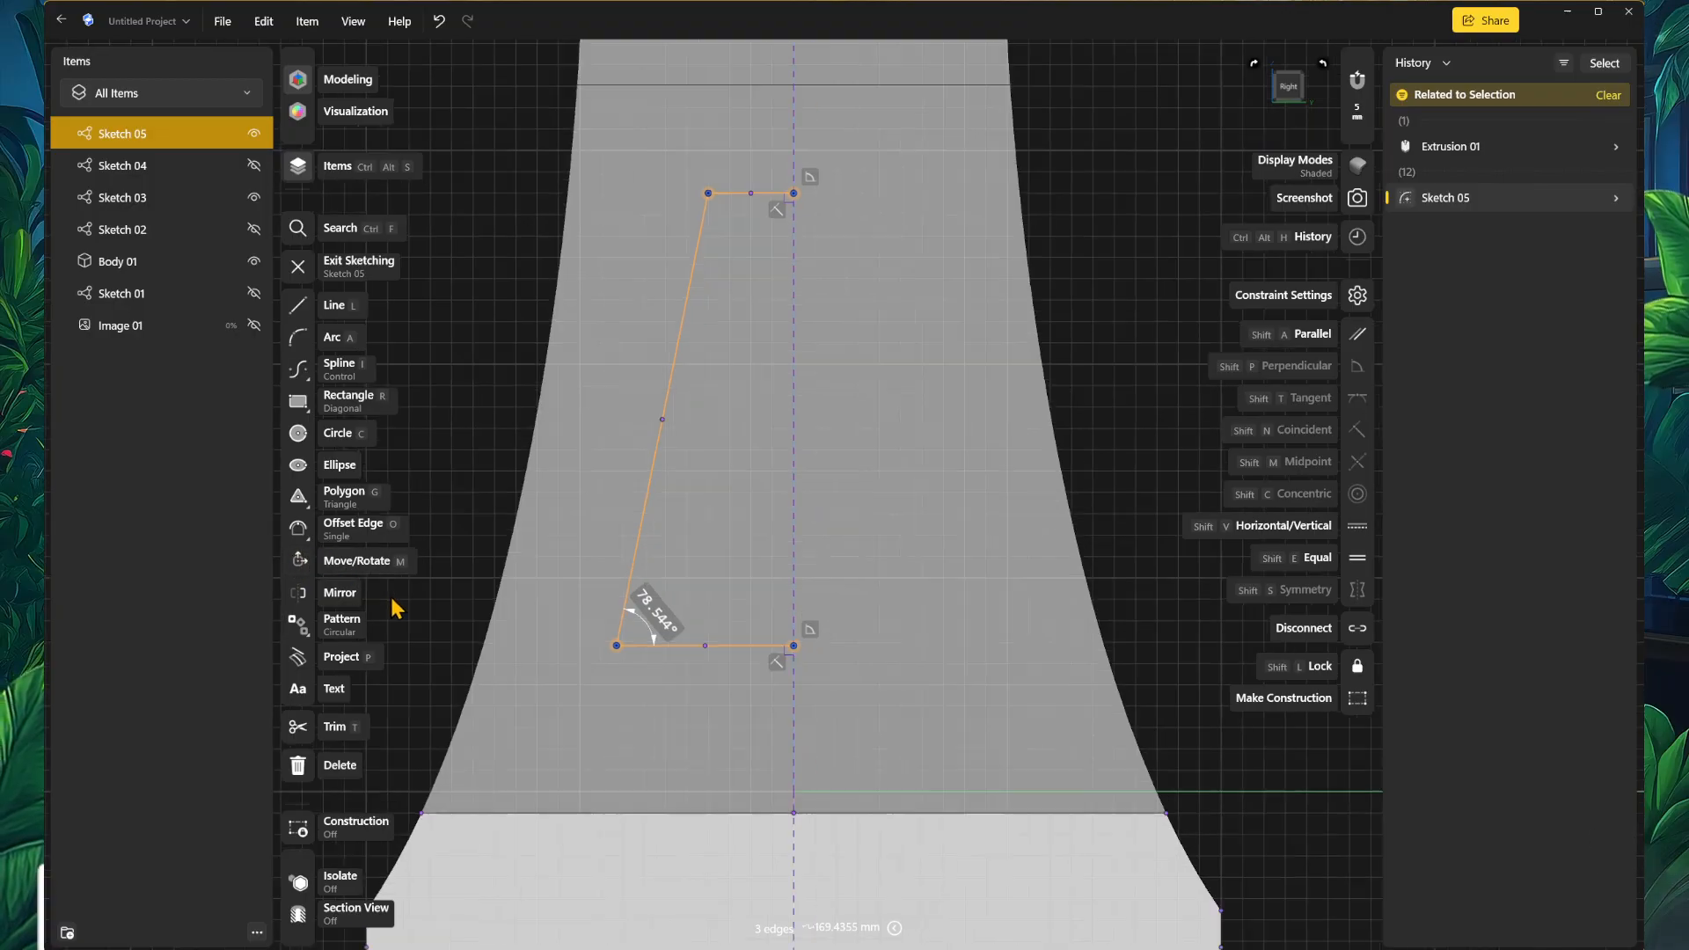
click(299, 592)
scroll(651, 571, down, 2)
middle_drag(775, 220, 767, 528)
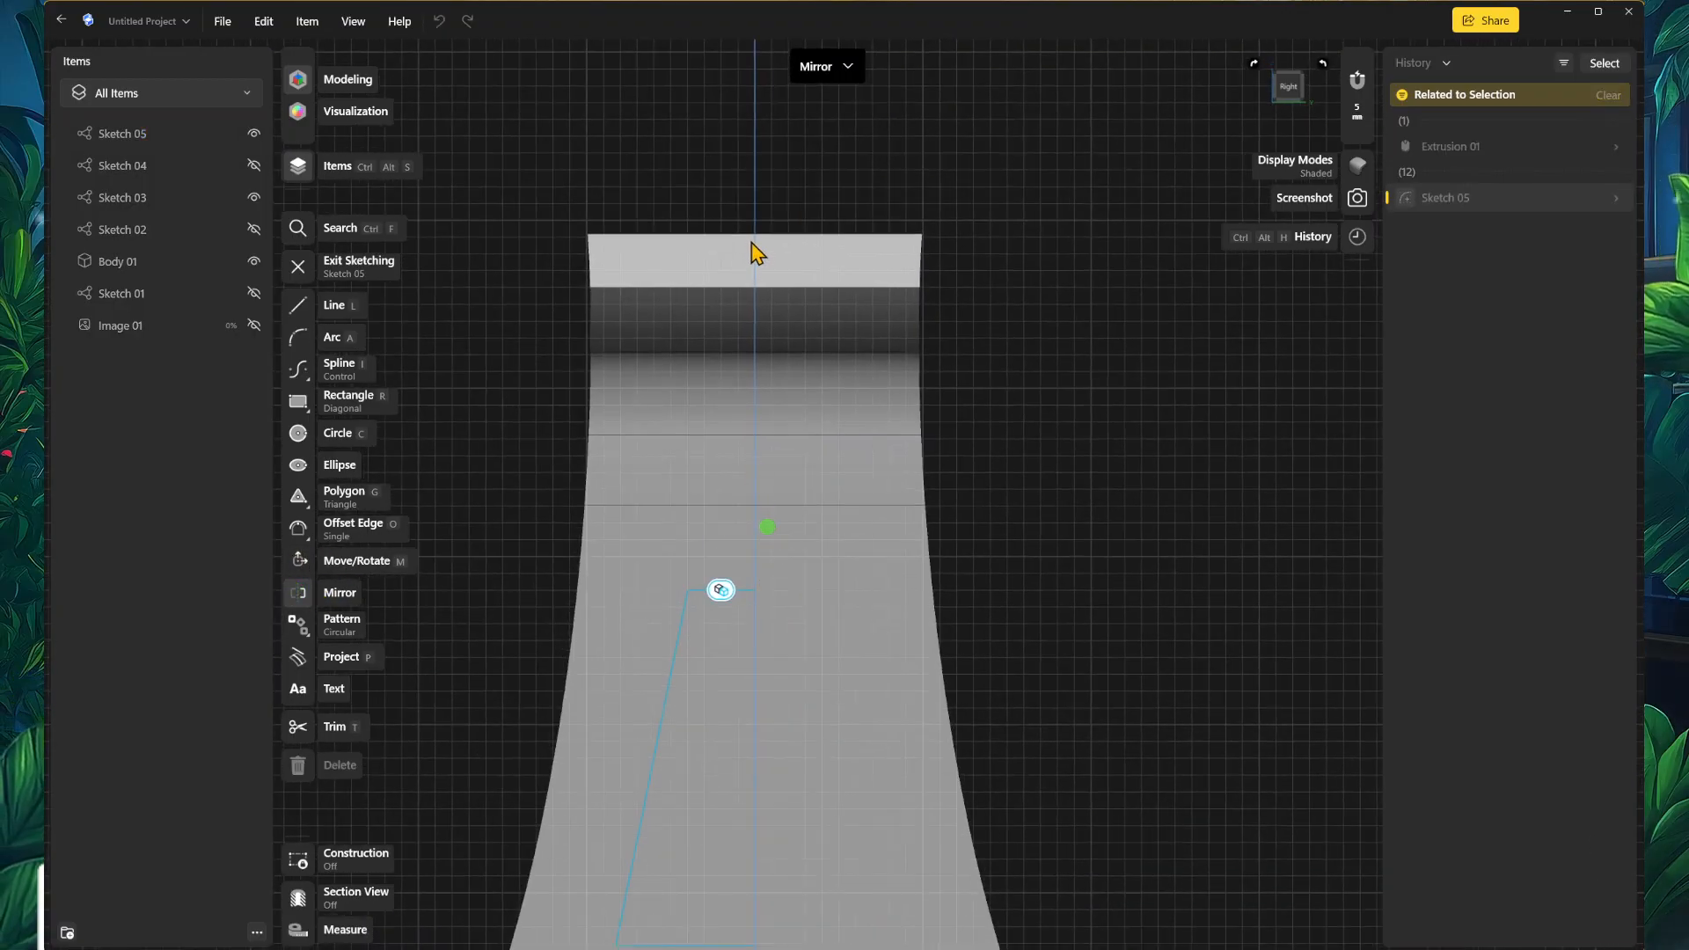
click(755, 188)
middle_drag(842, 857, 825, 577)
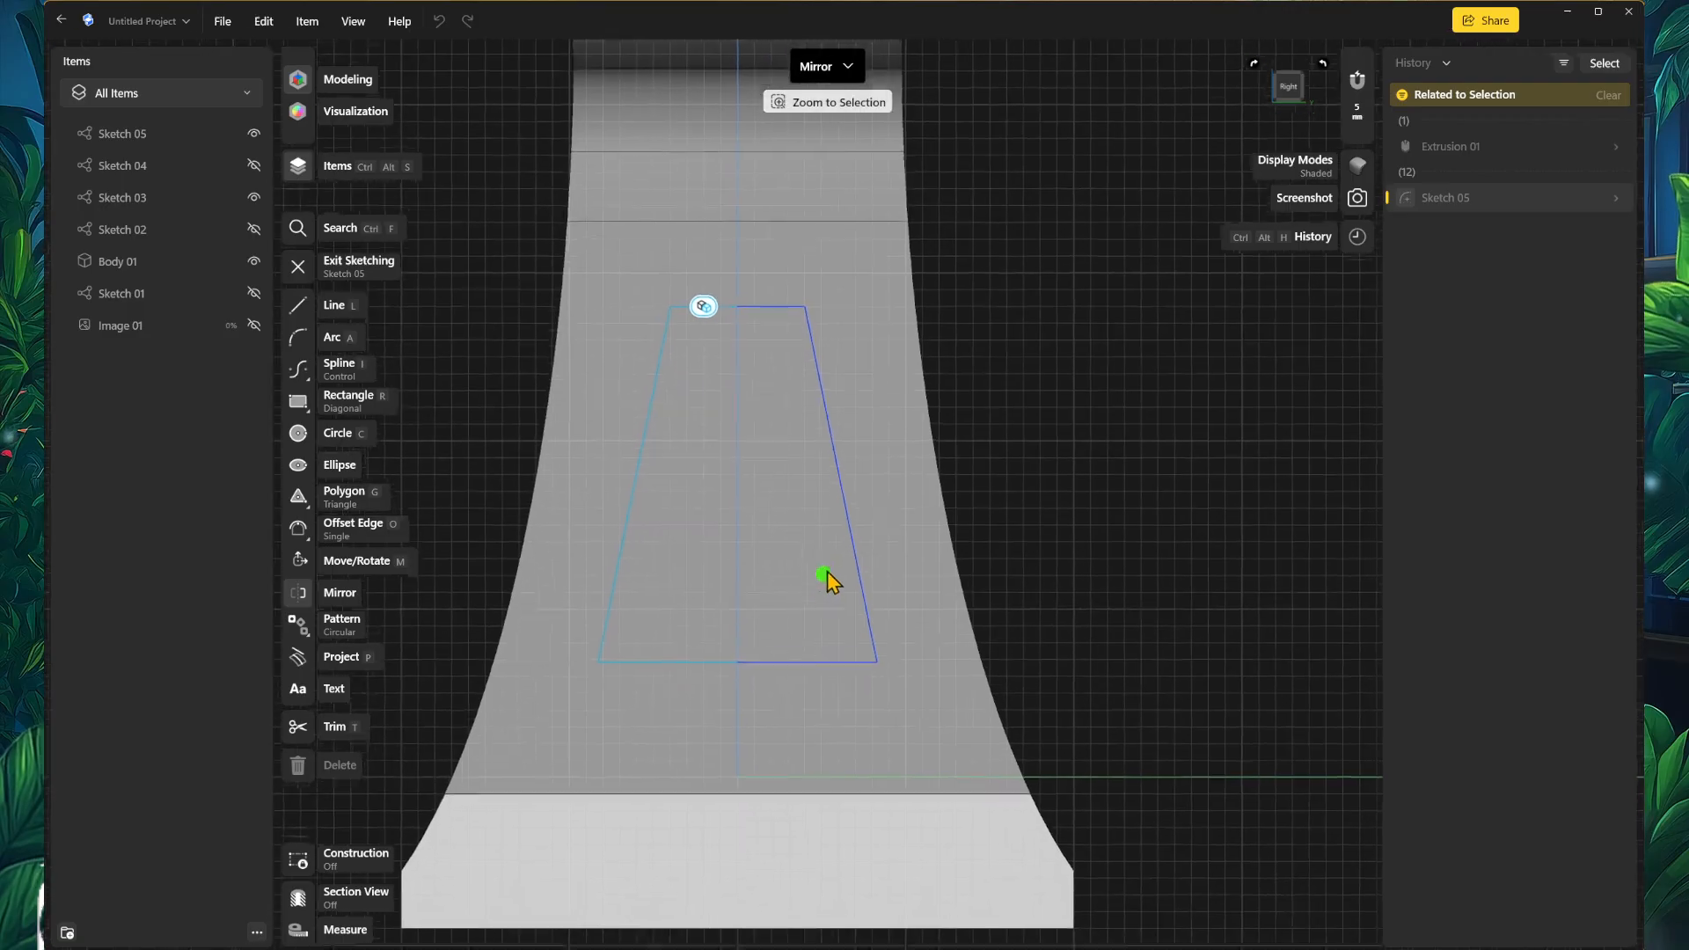
click(1128, 546)
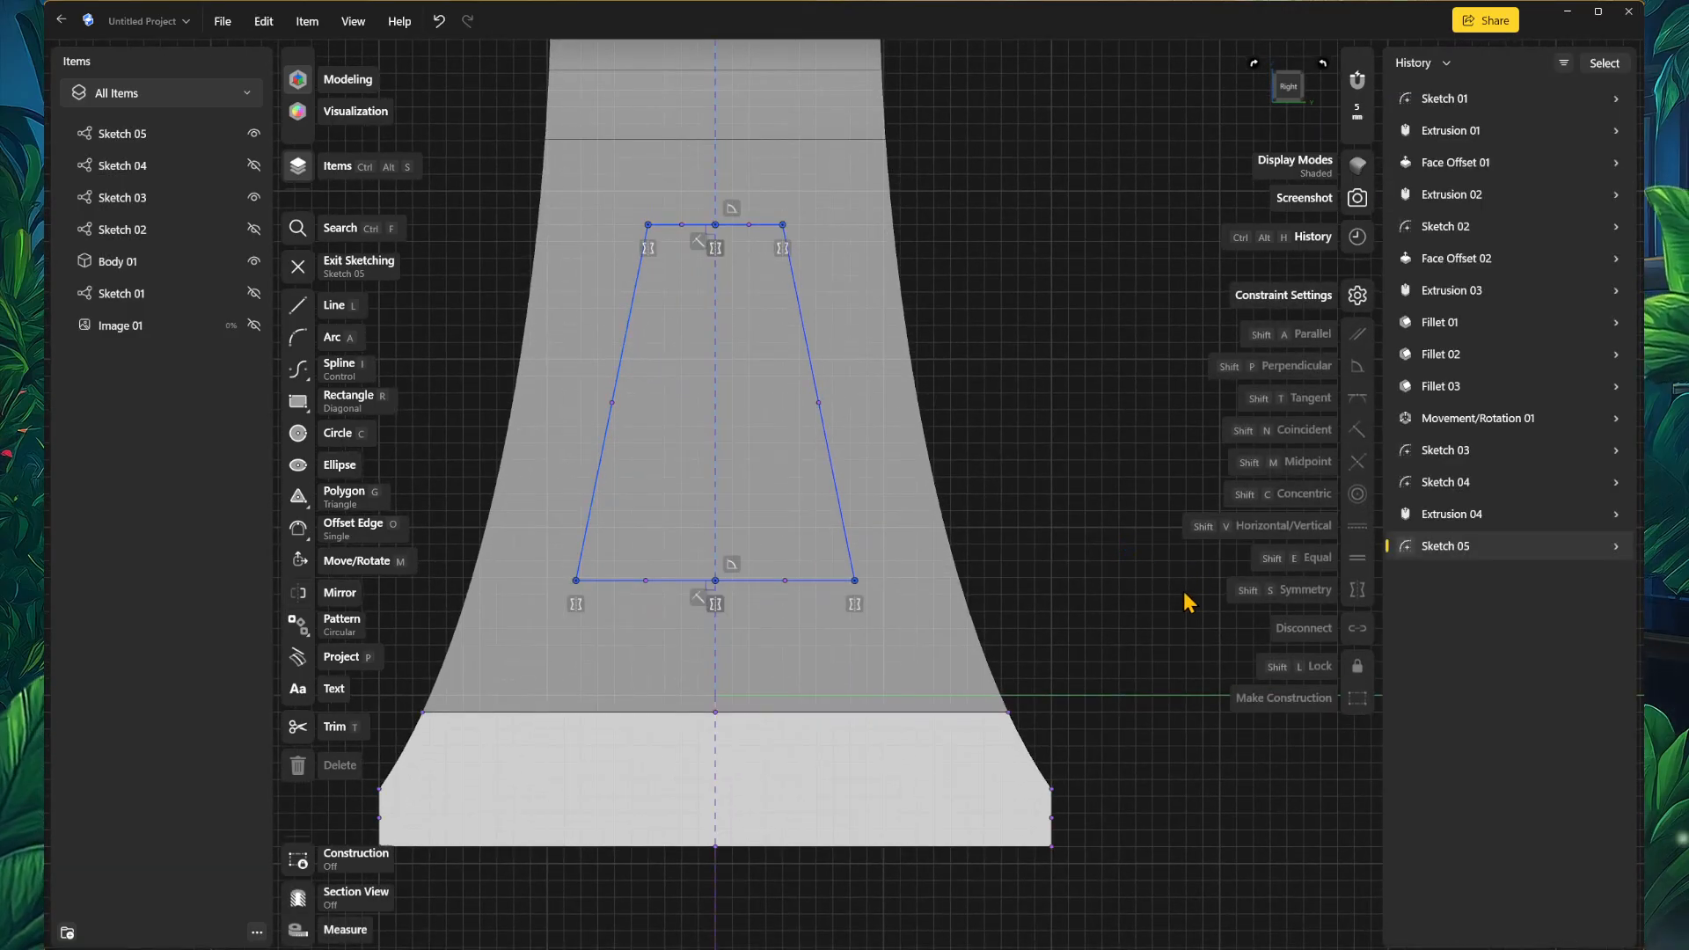
Step: Extrude the trapezoid about 291 mm back through the upright to cut a window opening
key(ctrl+a)
scroll(975, 526, up, 1)
scroll(976, 524, down, 2)
mouse_move(1049, 499)
right_down()
mouse_move(791, 648)
mouse_move(849, 667)
right_up()
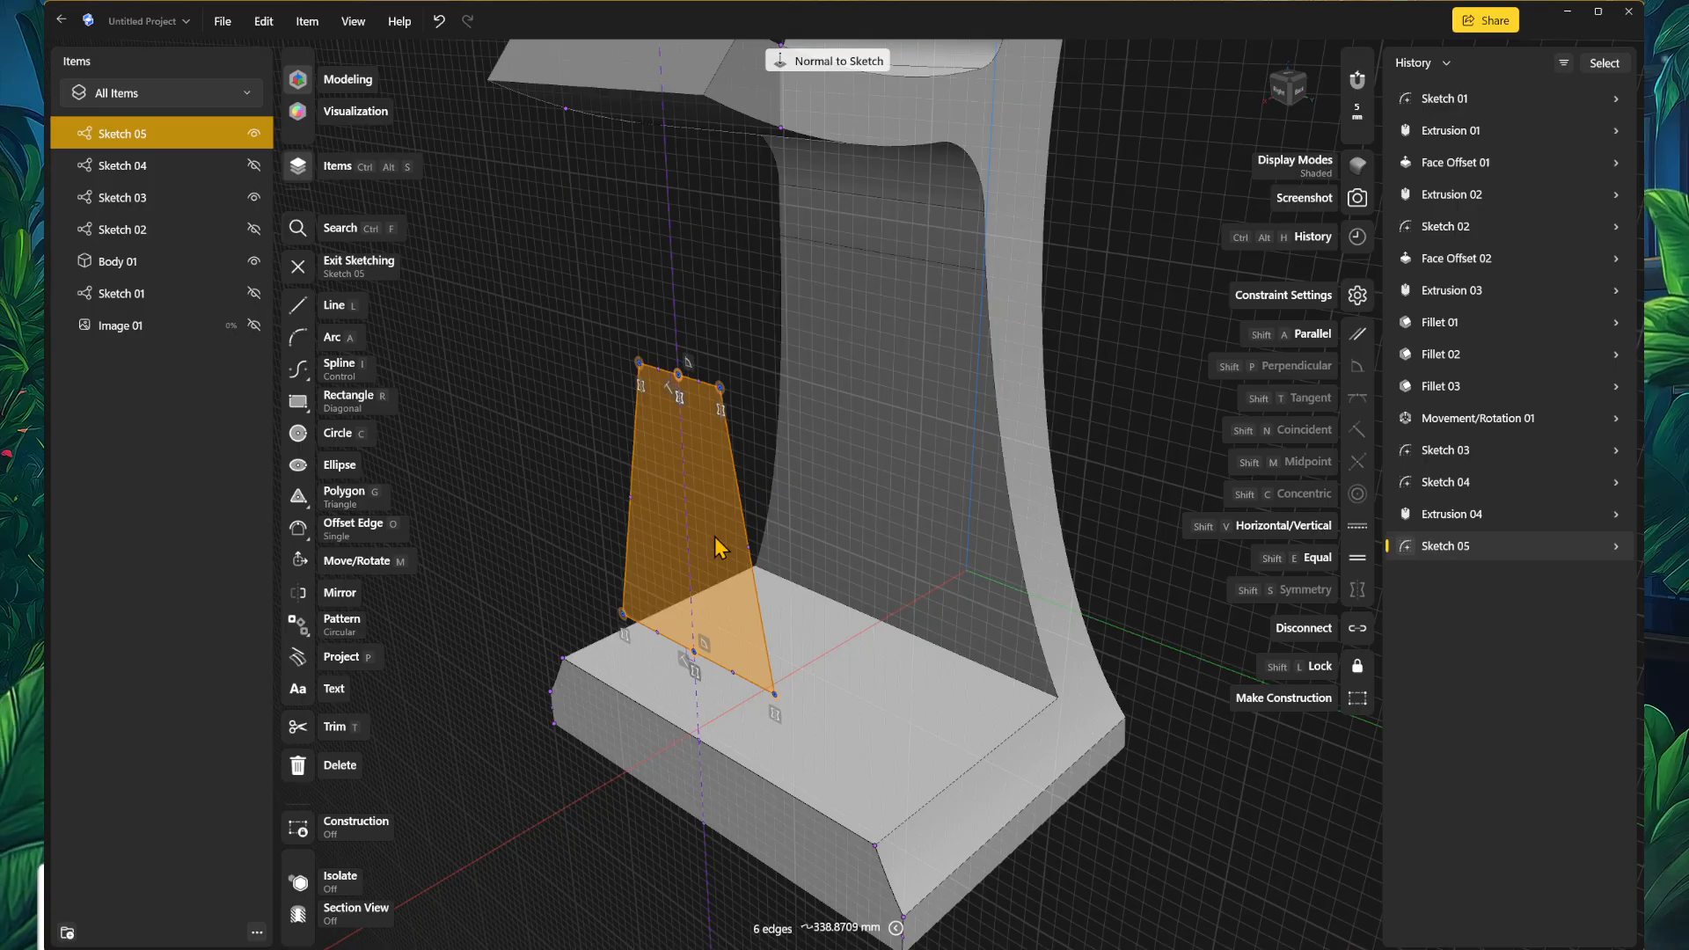
double_click(695, 553)
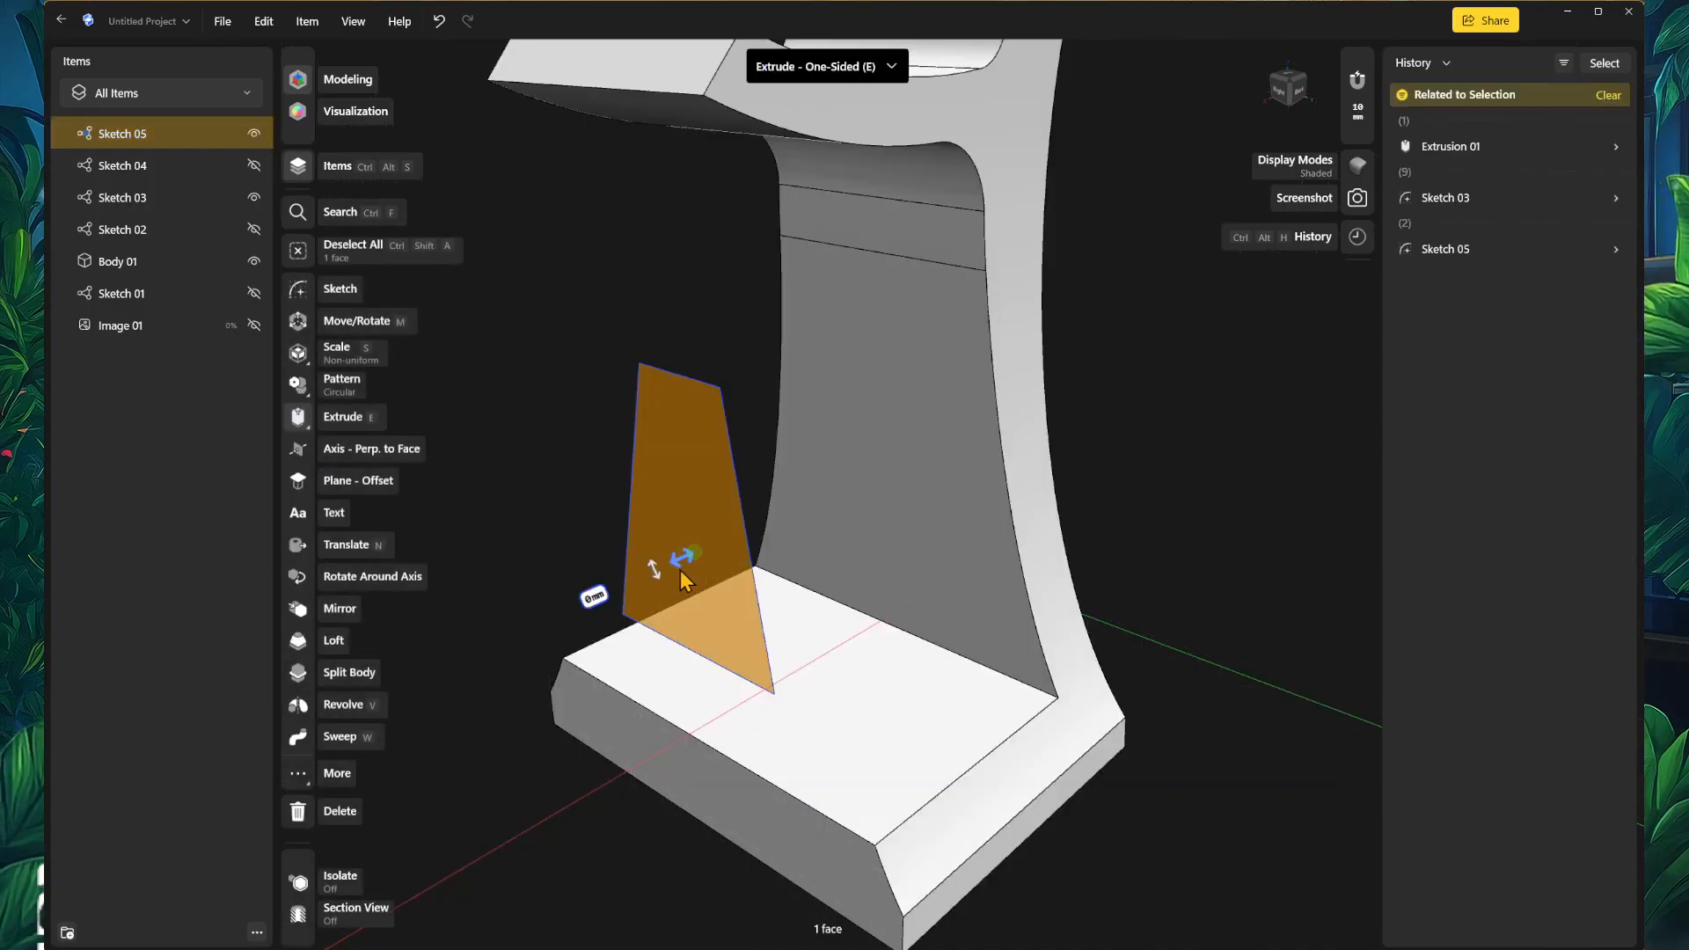
drag(680, 574, 1176, 501)
right_drag(1183, 488, 1203, 694)
scroll(1039, 475, up, 4)
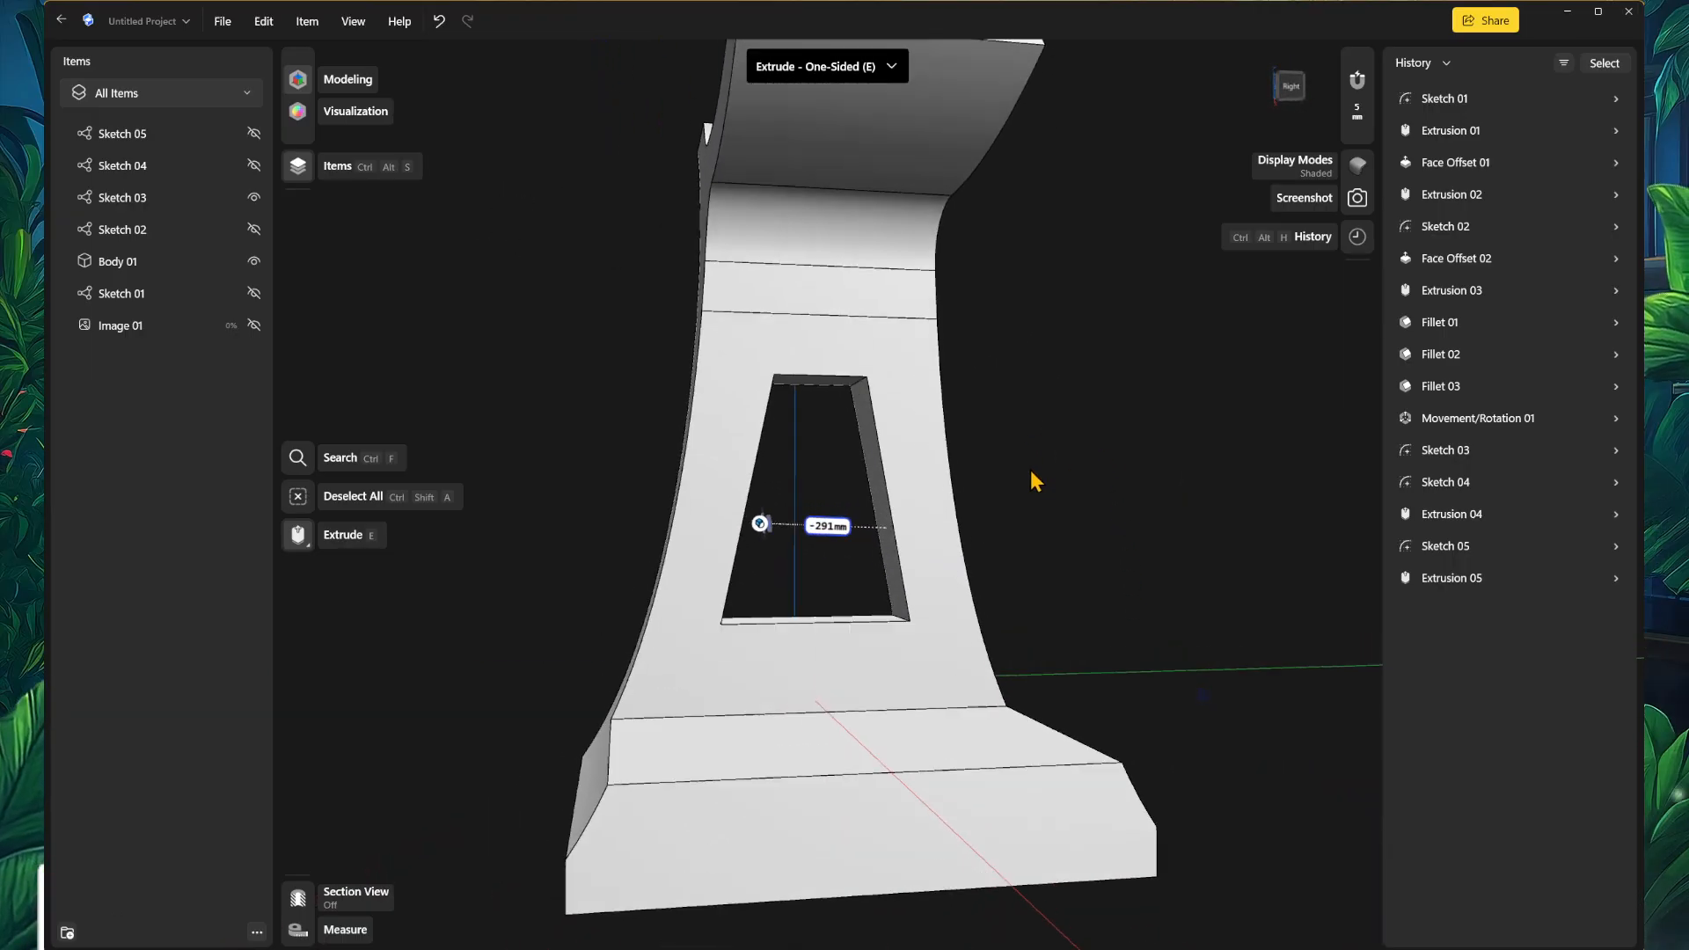
click(1097, 498)
scroll(1103, 495, up, 3)
middle_drag(1105, 498, 1153, 557)
right_drag(1160, 560, 1203, 564)
scroll(815, 388, up, 3)
middle_drag(814, 388, 833, 486)
mouse_move(831, 479)
right_down()
mouse_move(815, 475)
mouse_move(906, 475)
mouse_move(838, 366)
right_up()
click(790, 380)
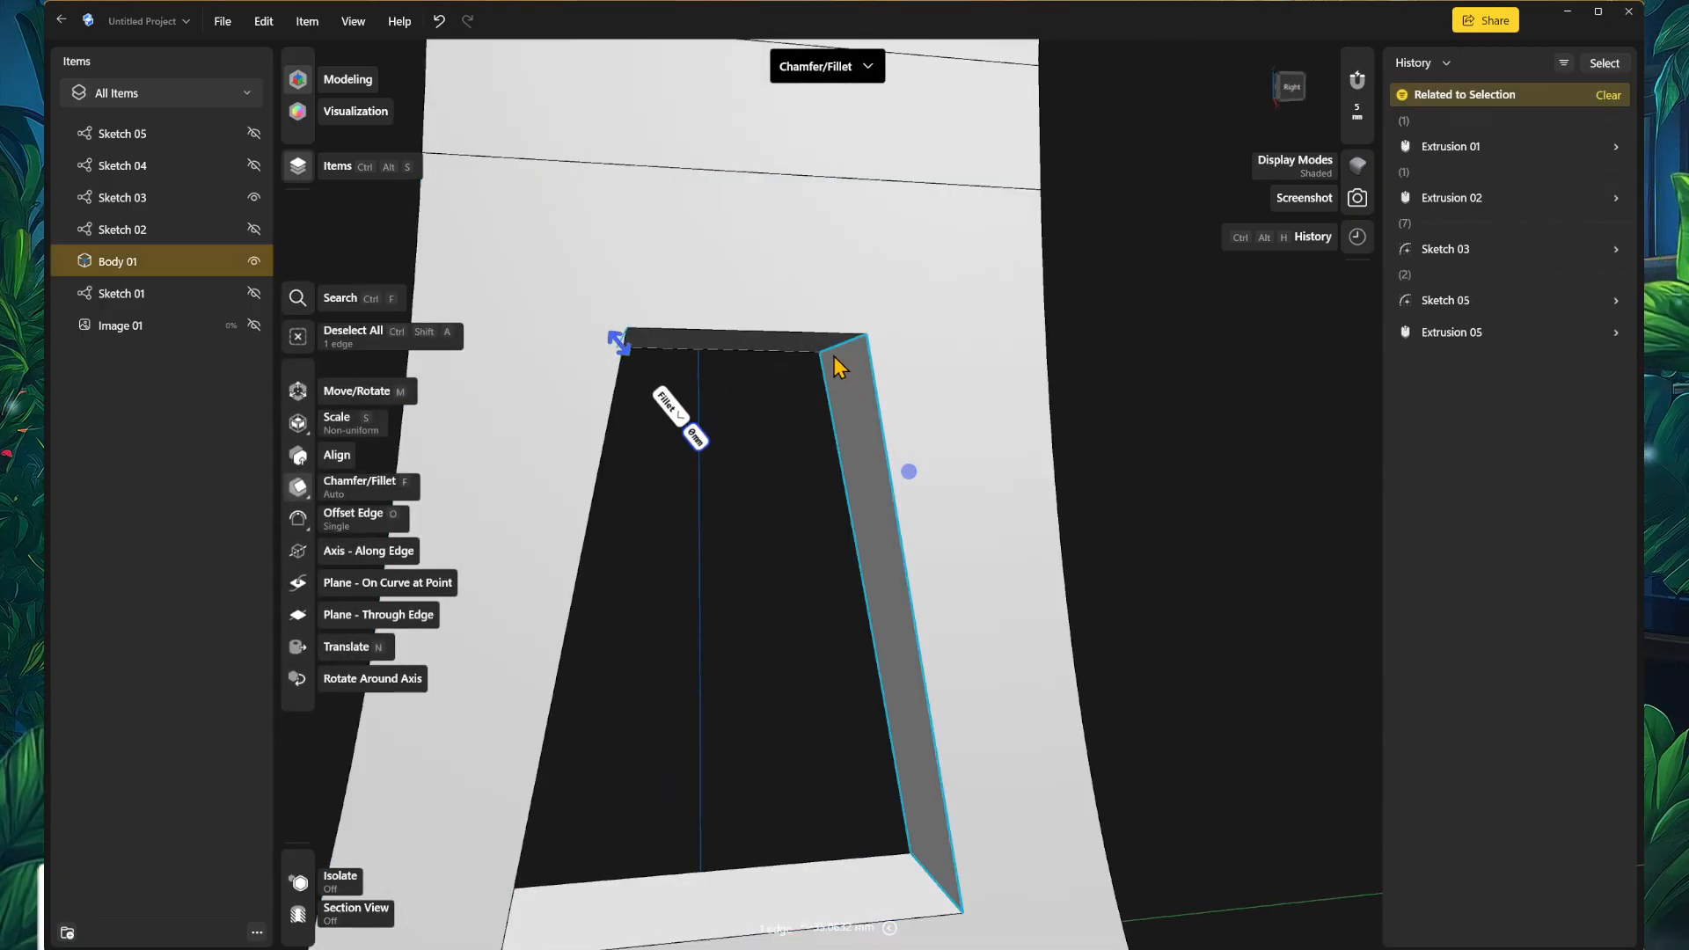
click(835, 349)
mouse_move(765, 501)
middle_down()
mouse_move(728, 422)
mouse_move(837, 571)
middle_up()
scroll(765, 460, up, 5)
key(Escape)
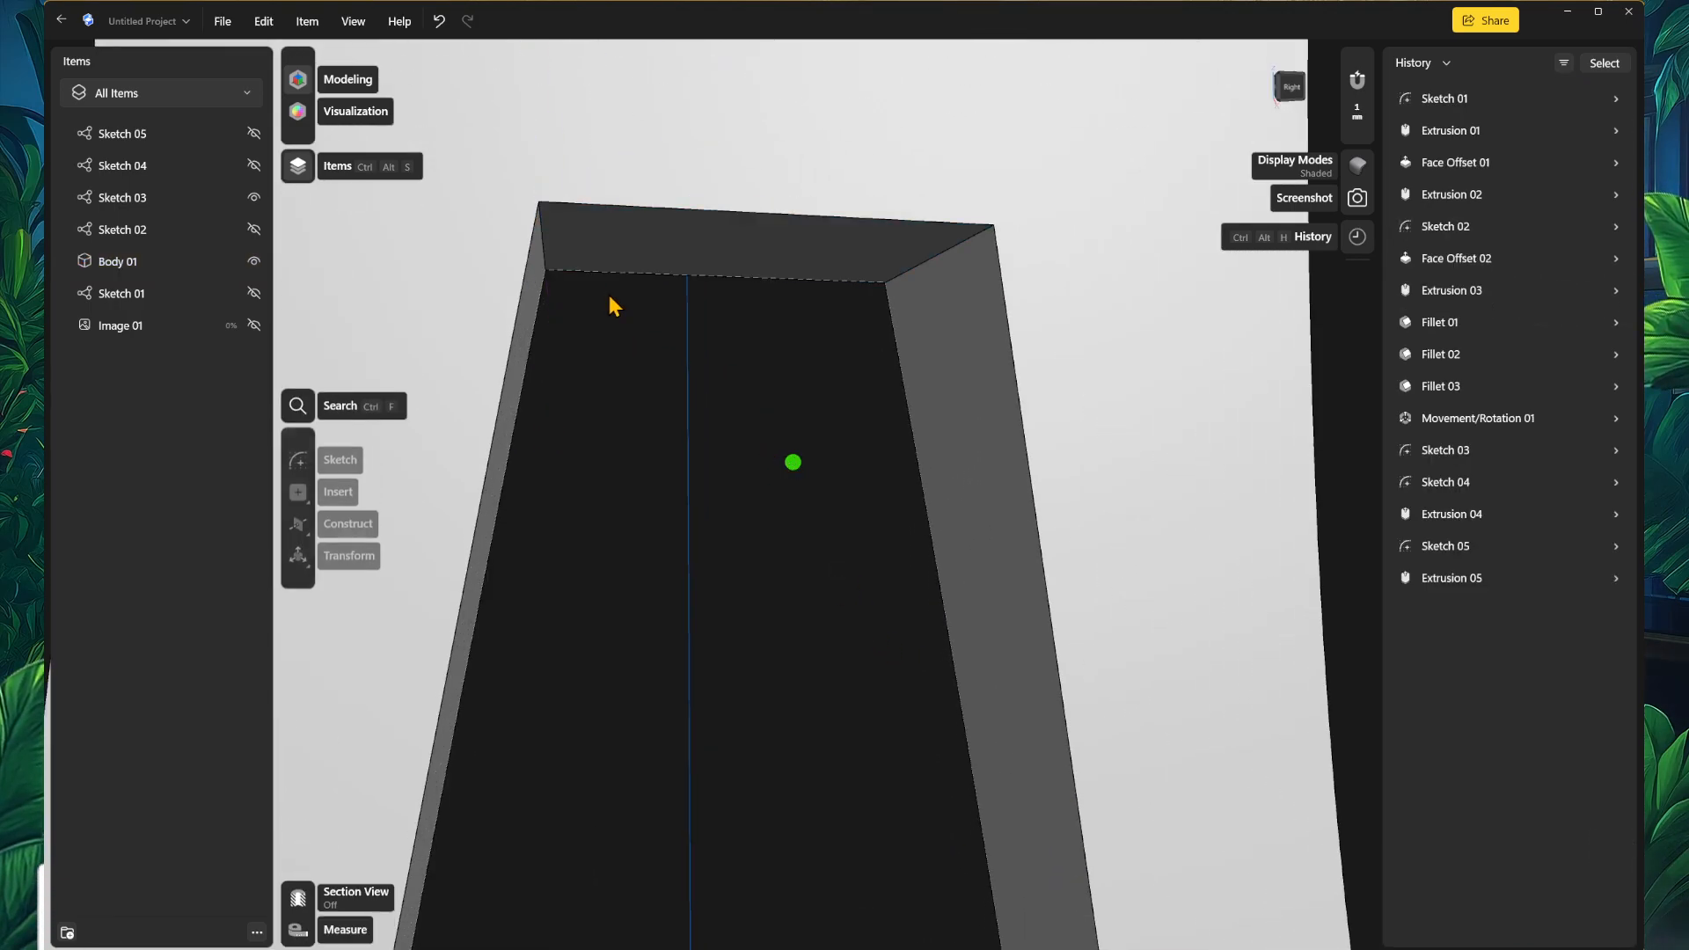
Step: Chamfer the window's two upper corner edges by 5 mm
click(547, 253)
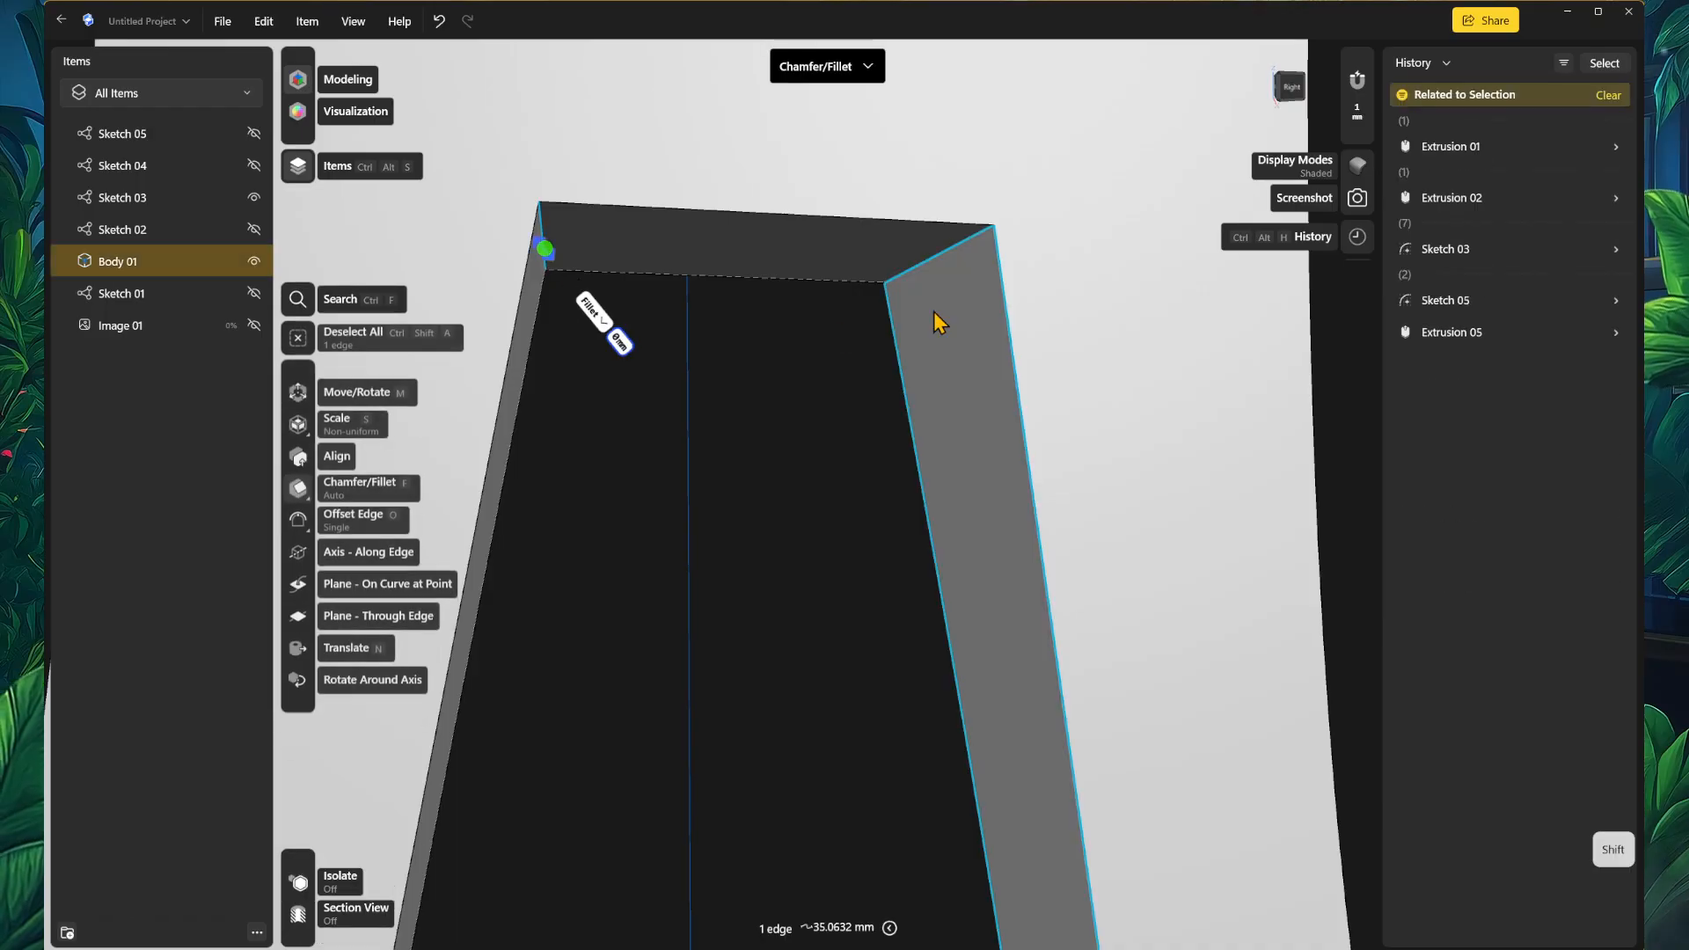
shift+click(900, 273)
middle_drag(905, 275, 997, 393)
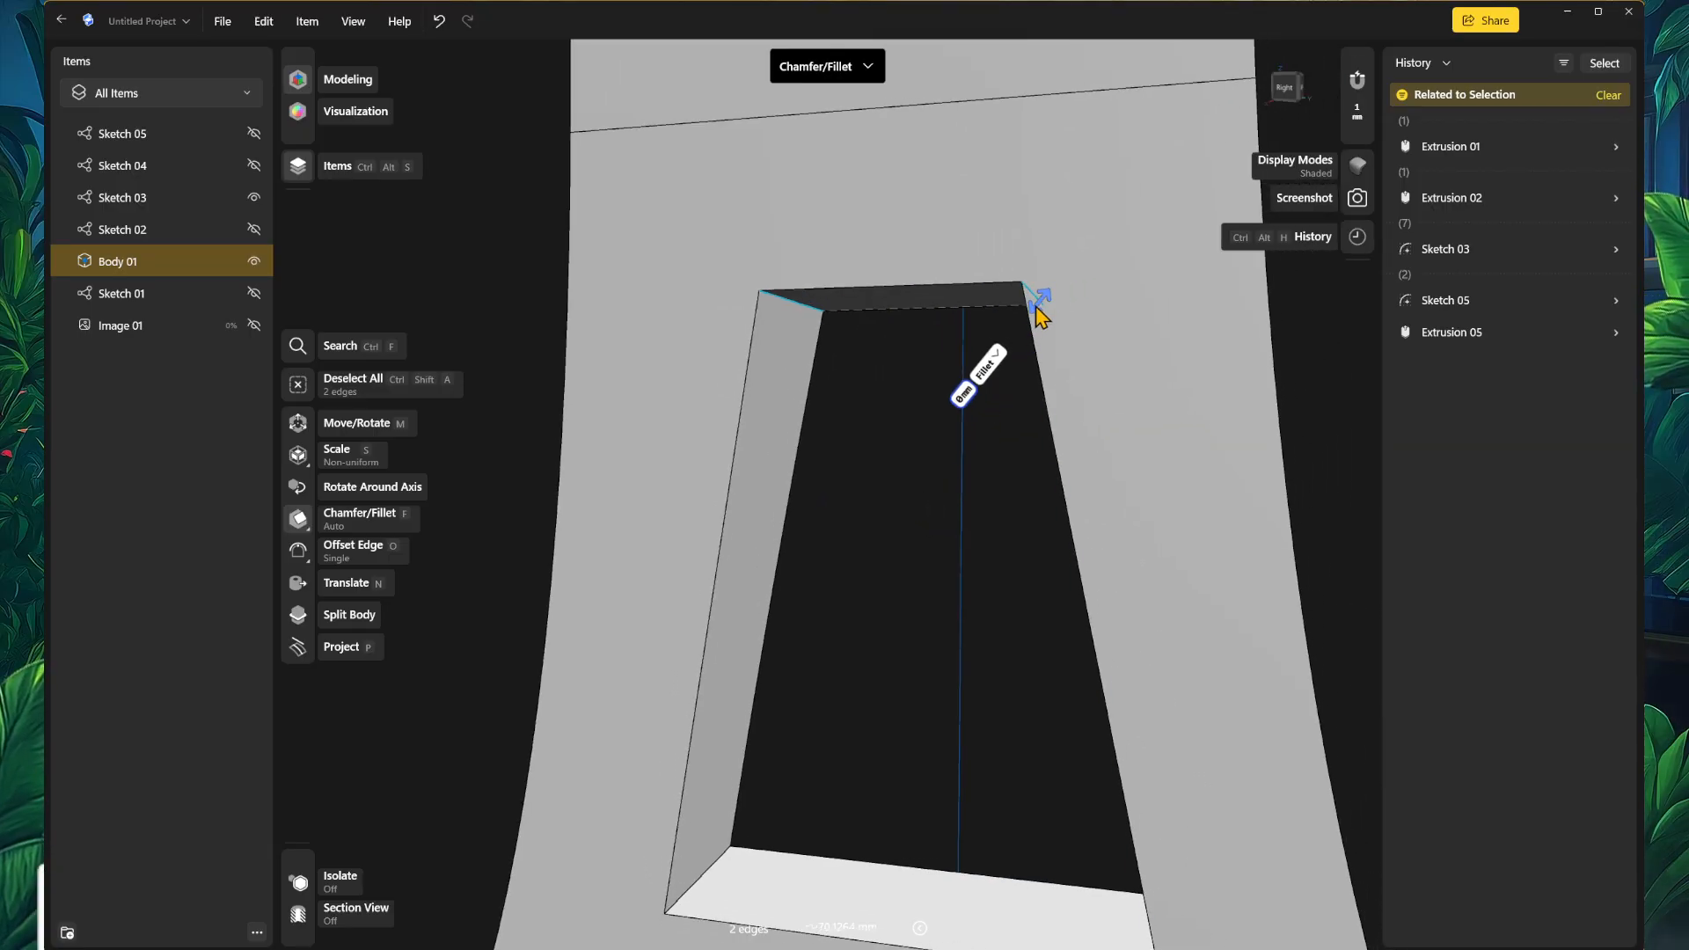
mouse_move(1036, 306)
mouse_down()
mouse_move(1027, 333)
mouse_move(1060, 337)
mouse_move(1075, 282)
mouse_move(1062, 302)
mouse_up()
scroll(888, 651, down, 2)
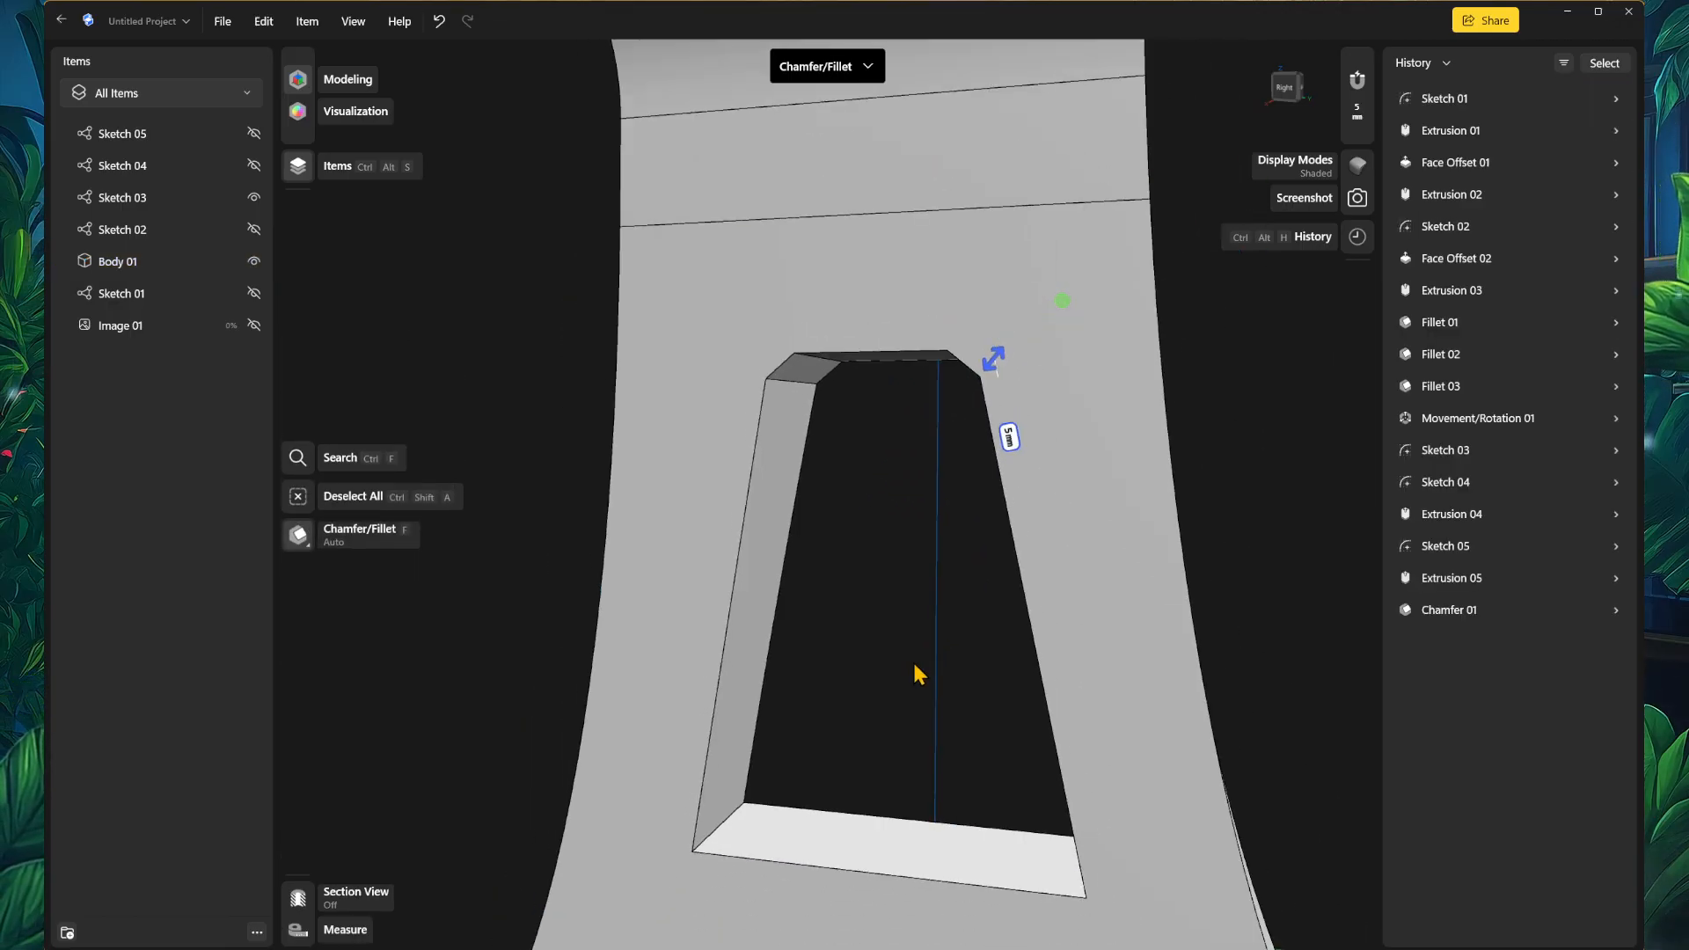
Step: Fillet the window's two lower corner edges with a 13 mm radius
right_drag(916, 669, 1015, 454)
scroll(1021, 503, up, 5)
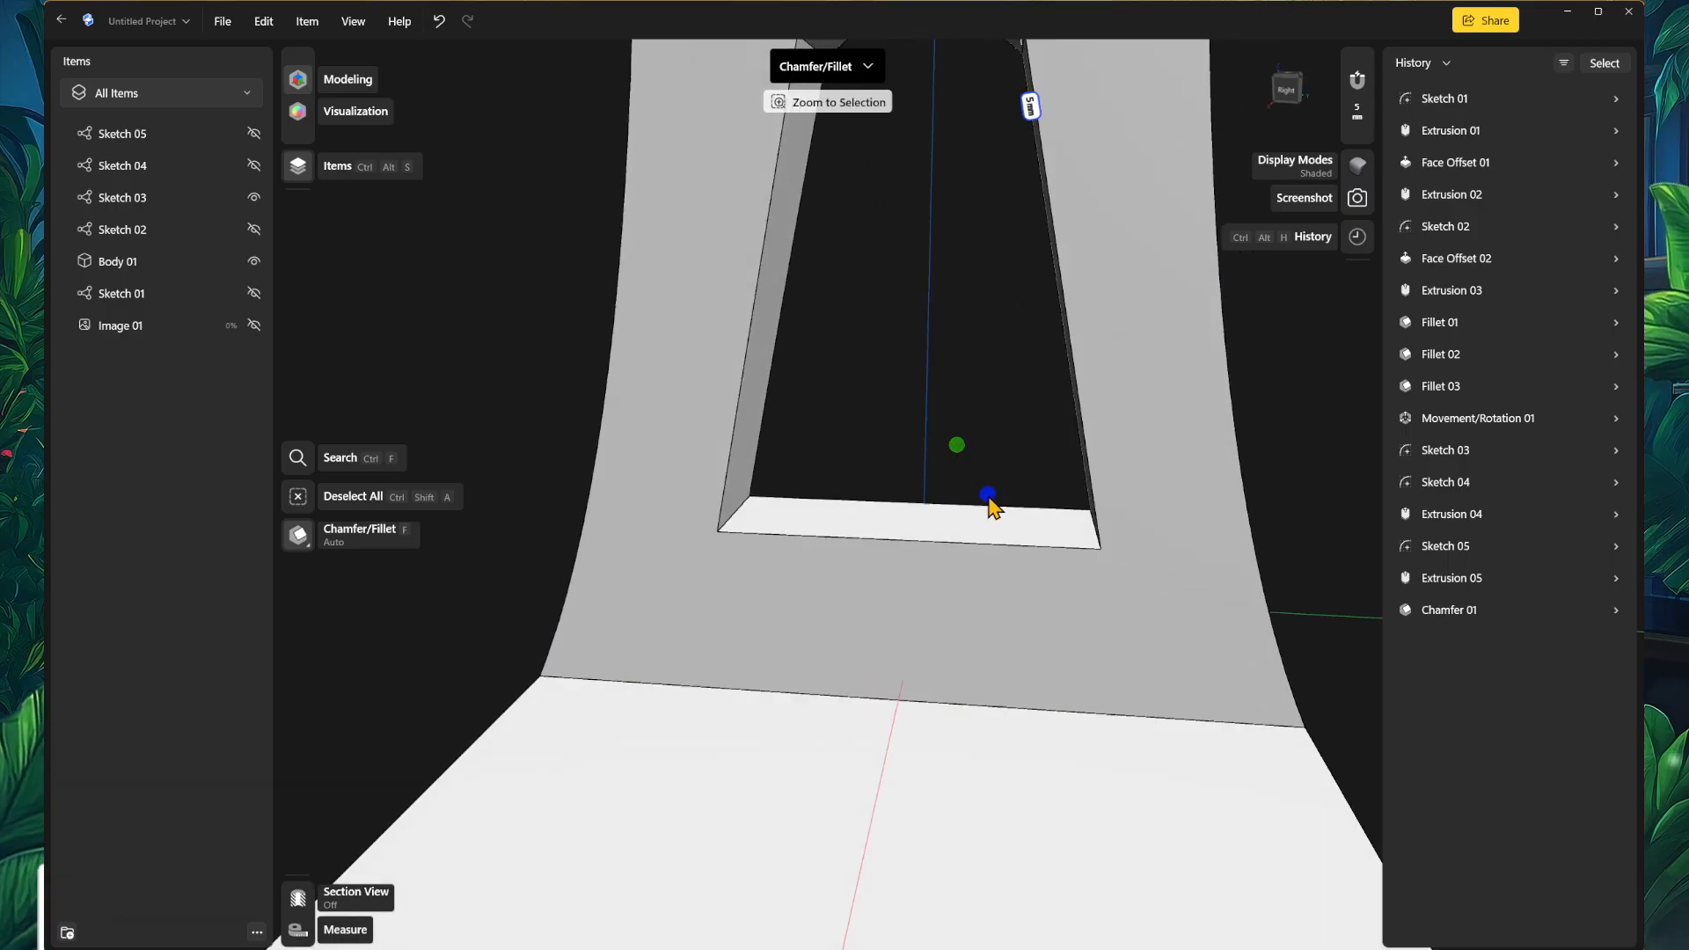
click(798, 441)
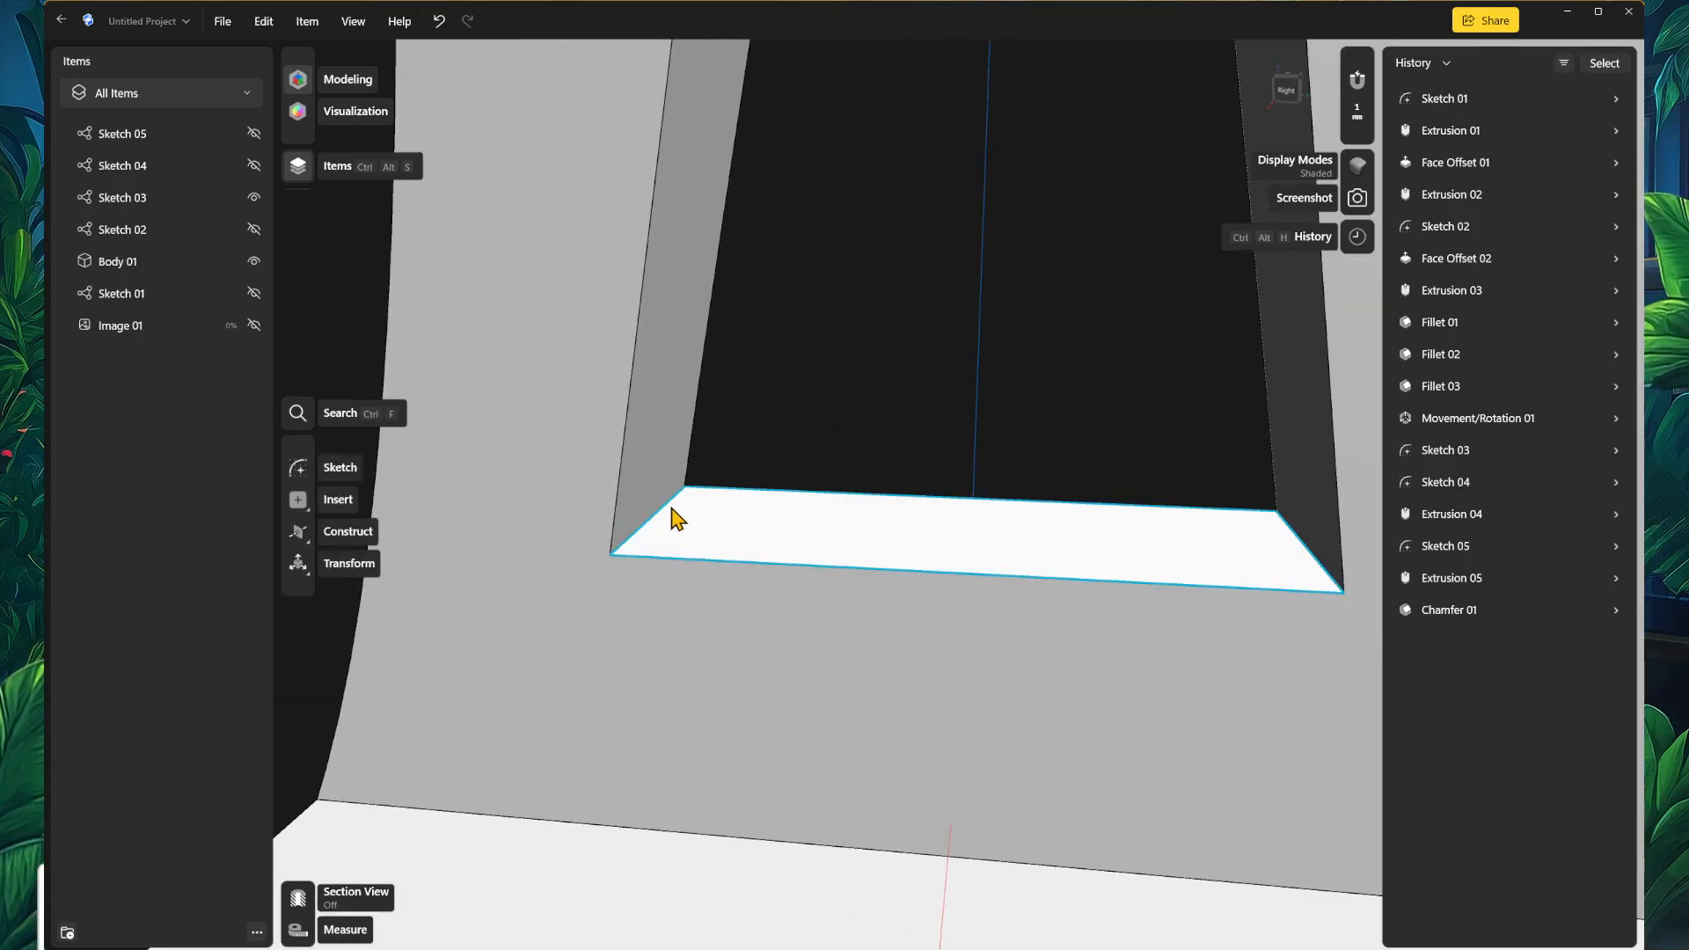
click(672, 513)
key(Escape)
click(678, 490)
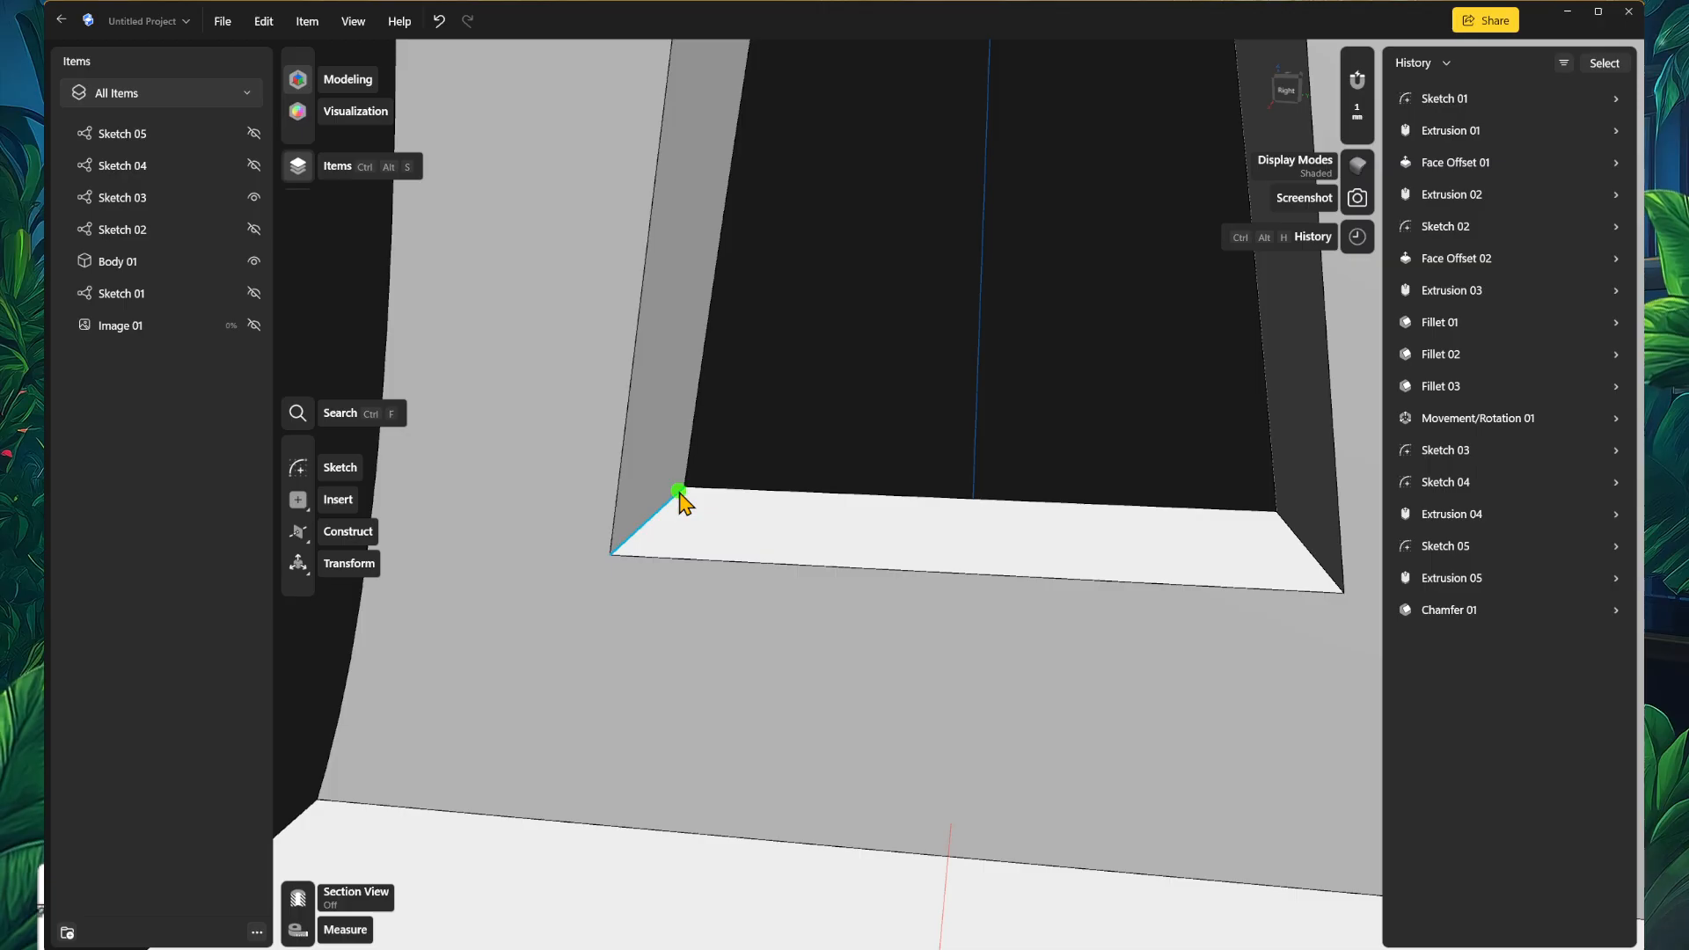
key(f)
click(1315, 563)
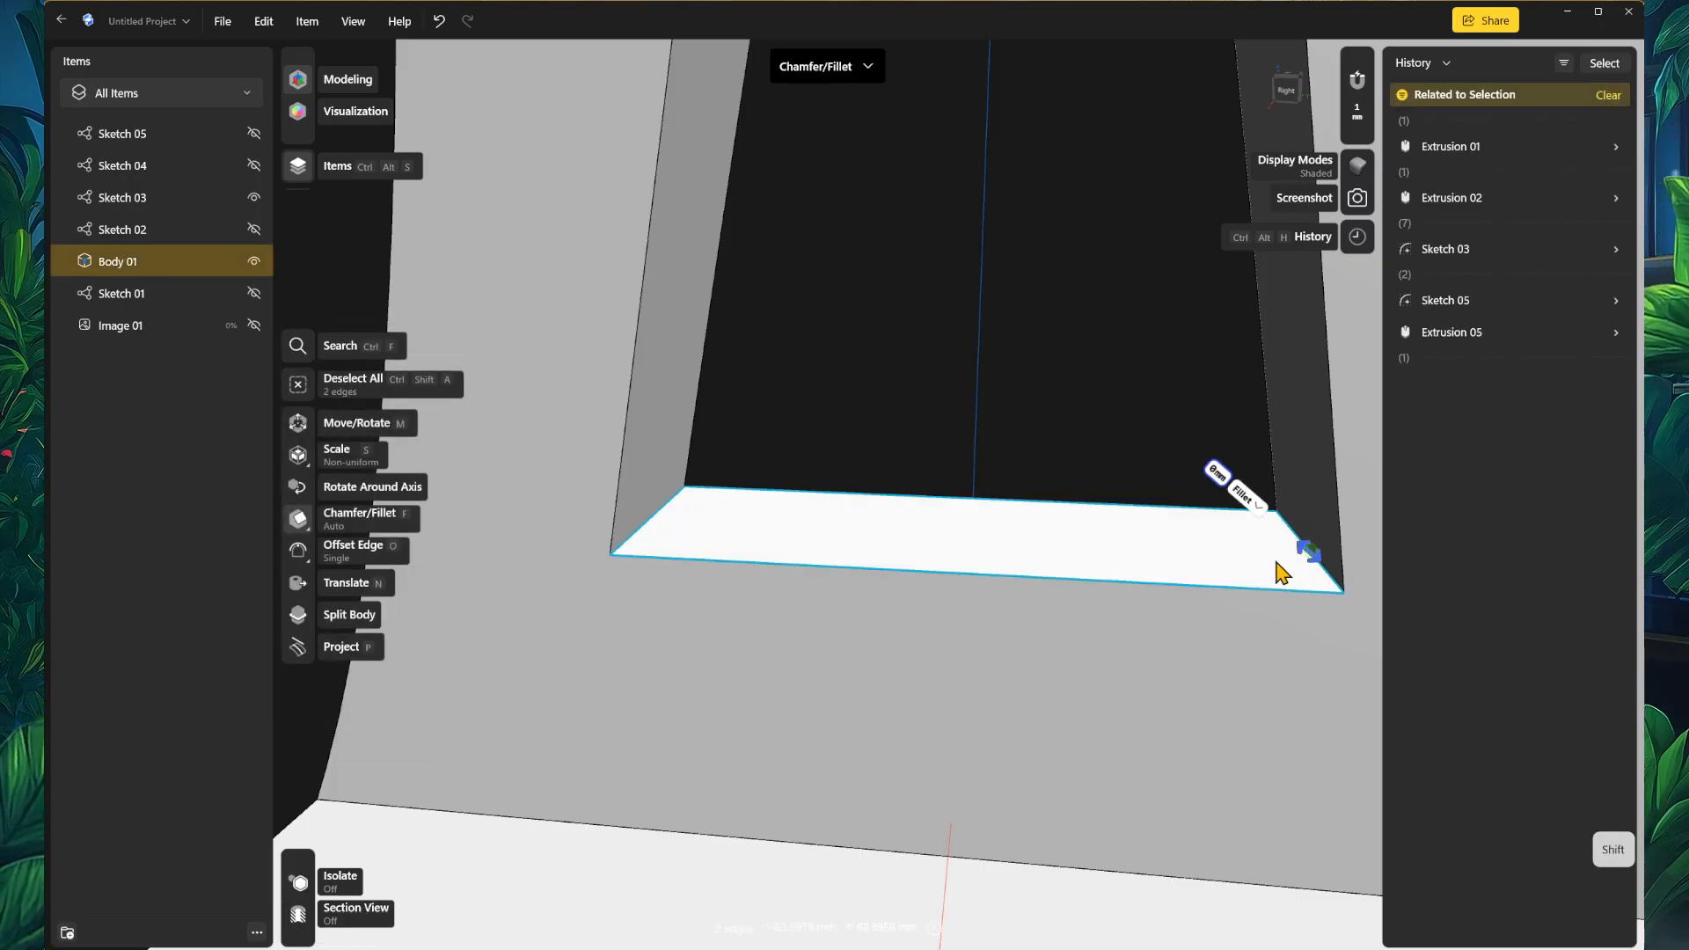
drag(1310, 555, 1161, 483)
scroll(1262, 620, down, 2)
scroll(1263, 620, down, 2)
Step: Increase the radius of the window's lower corner fillets to 16 mm
right_drag(1263, 633, 1198, 622)
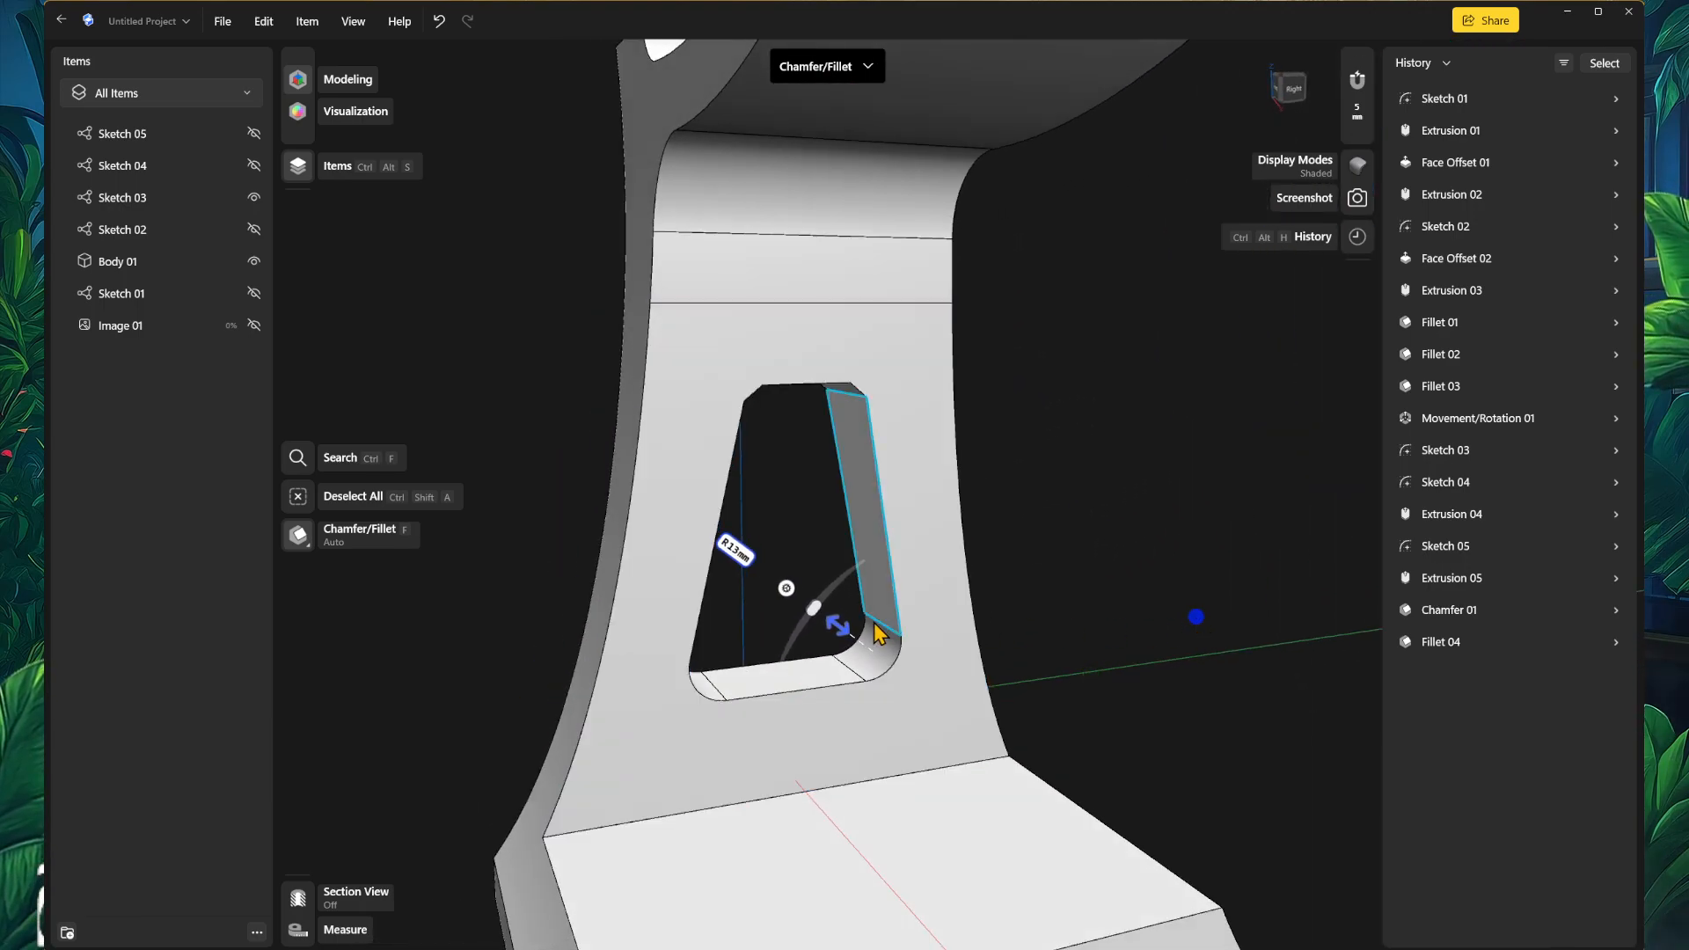
mouse_move(843, 637)
mouse_down()
mouse_move(803, 615)
mouse_move(821, 625)
mouse_up()
scroll(1040, 672, down, 2)
right_drag(1040, 671, 1153, 687)
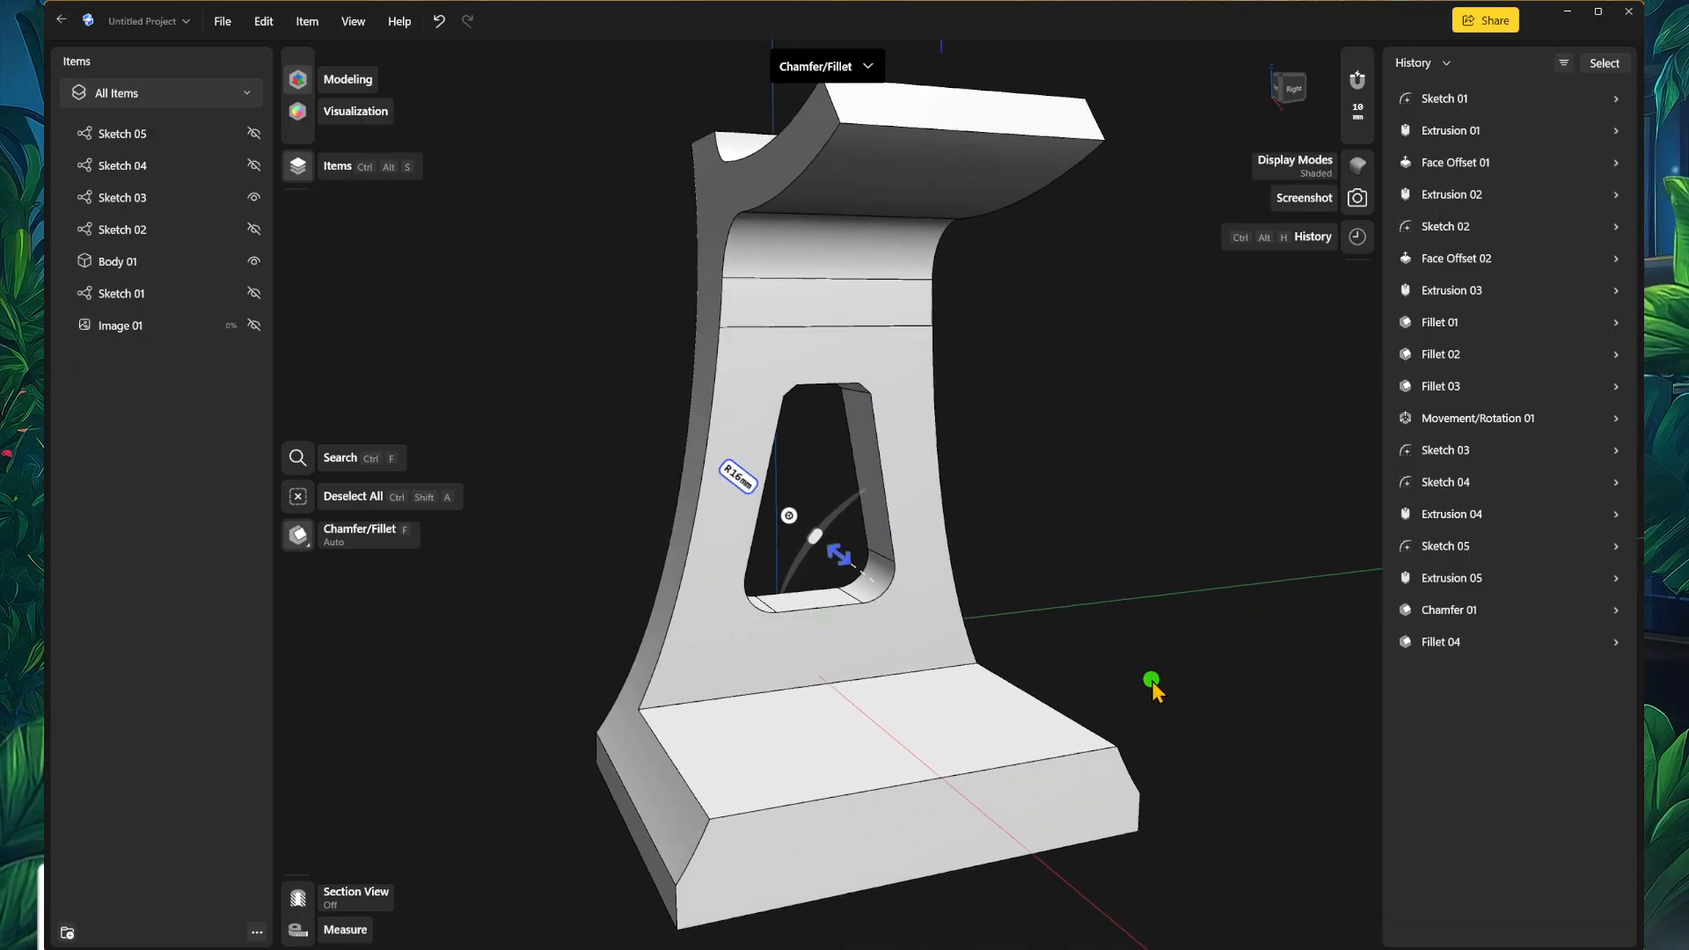
click(1113, 657)
Step: Round the four edges of the window's upper corner chamfers with a 3 mm fillet
scroll(1115, 659, down, 3)
middle_drag(1115, 659, 1135, 717)
right_drag(1179, 670, 1131, 622)
scroll(1026, 464, up, 8)
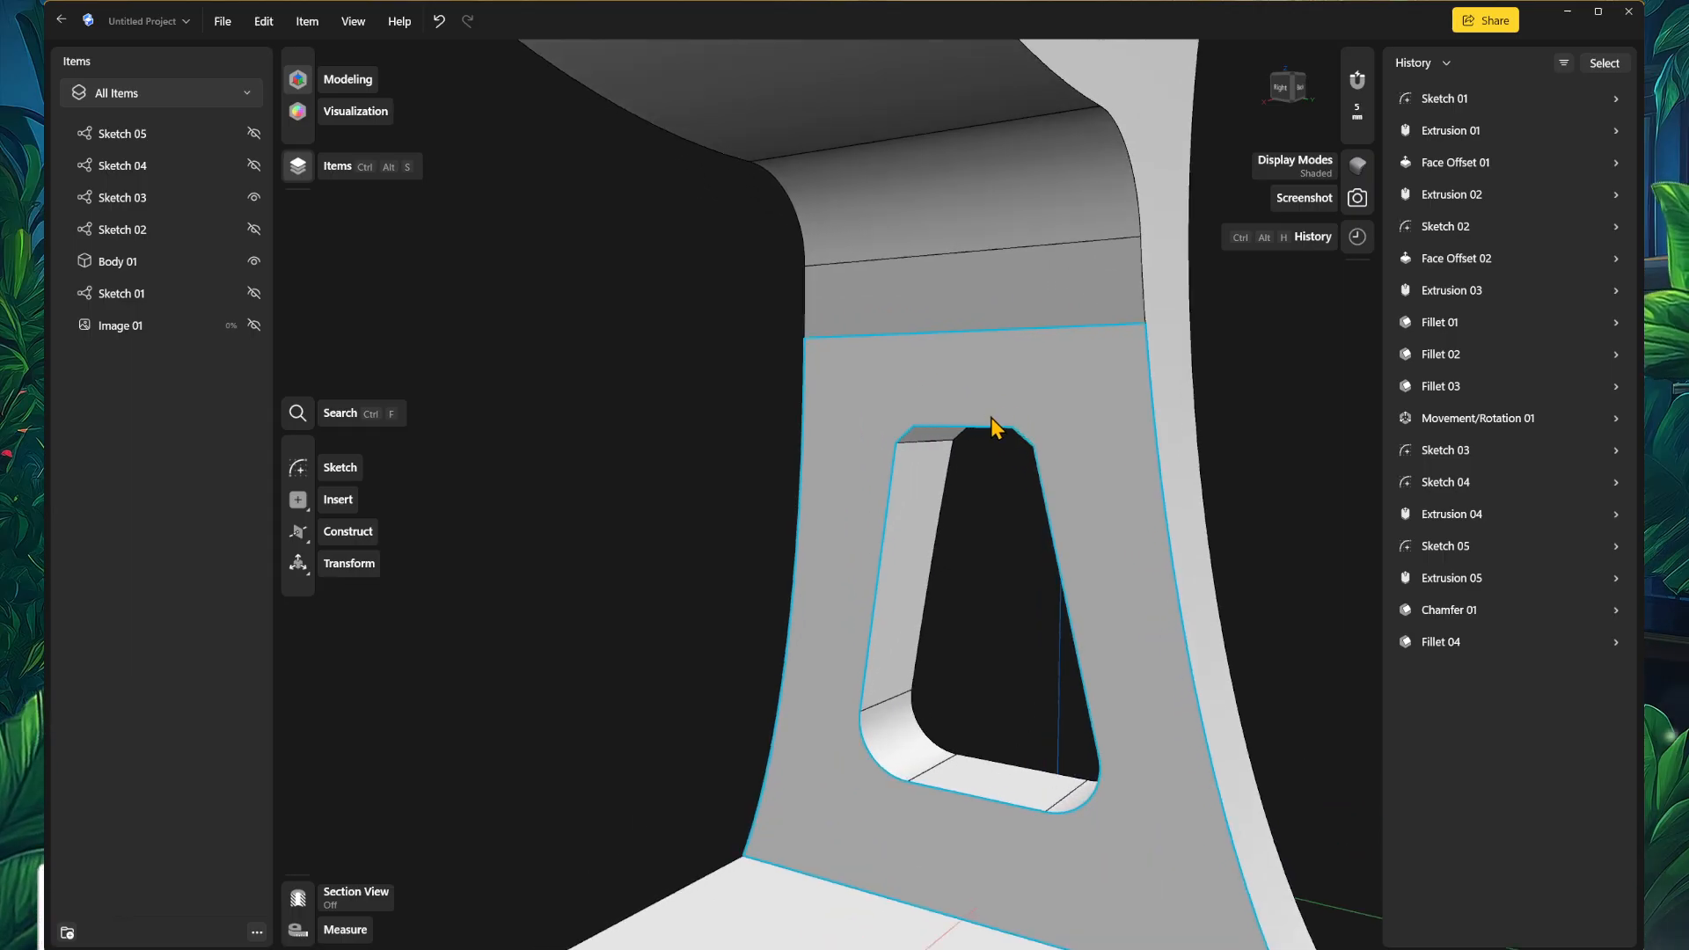
middle_drag(991, 418, 958, 475)
scroll(951, 629, up, 4)
middle_drag(963, 567, 846, 666)
right_drag(836, 675, 800, 489)
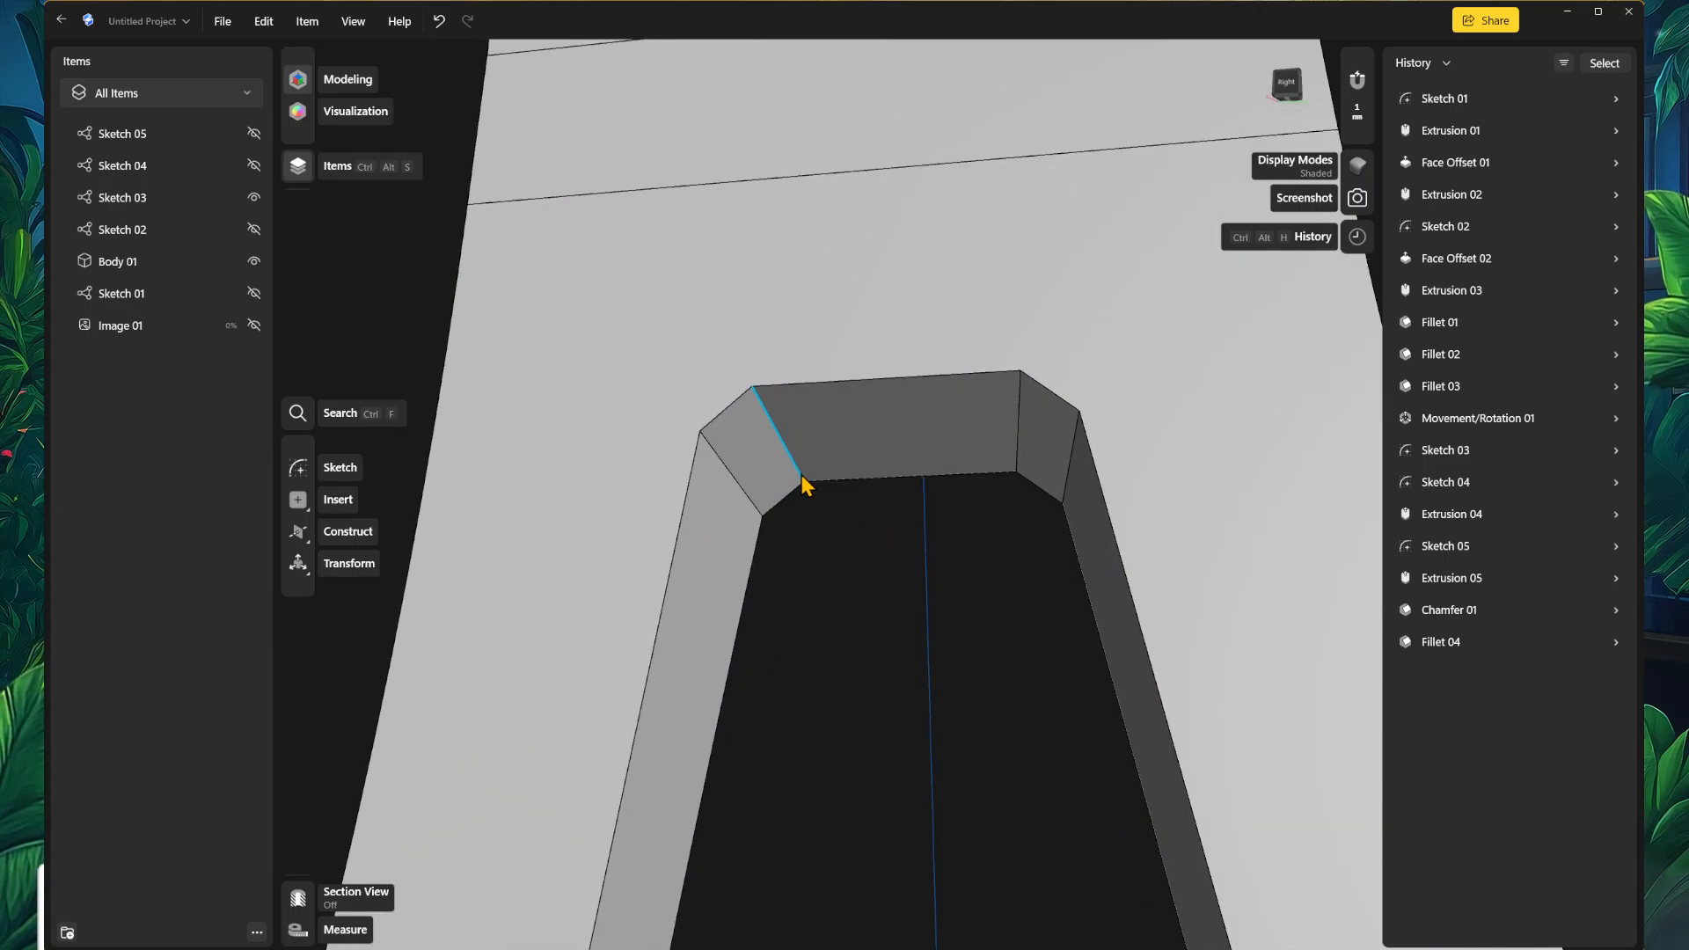
click(802, 482)
click(1017, 474)
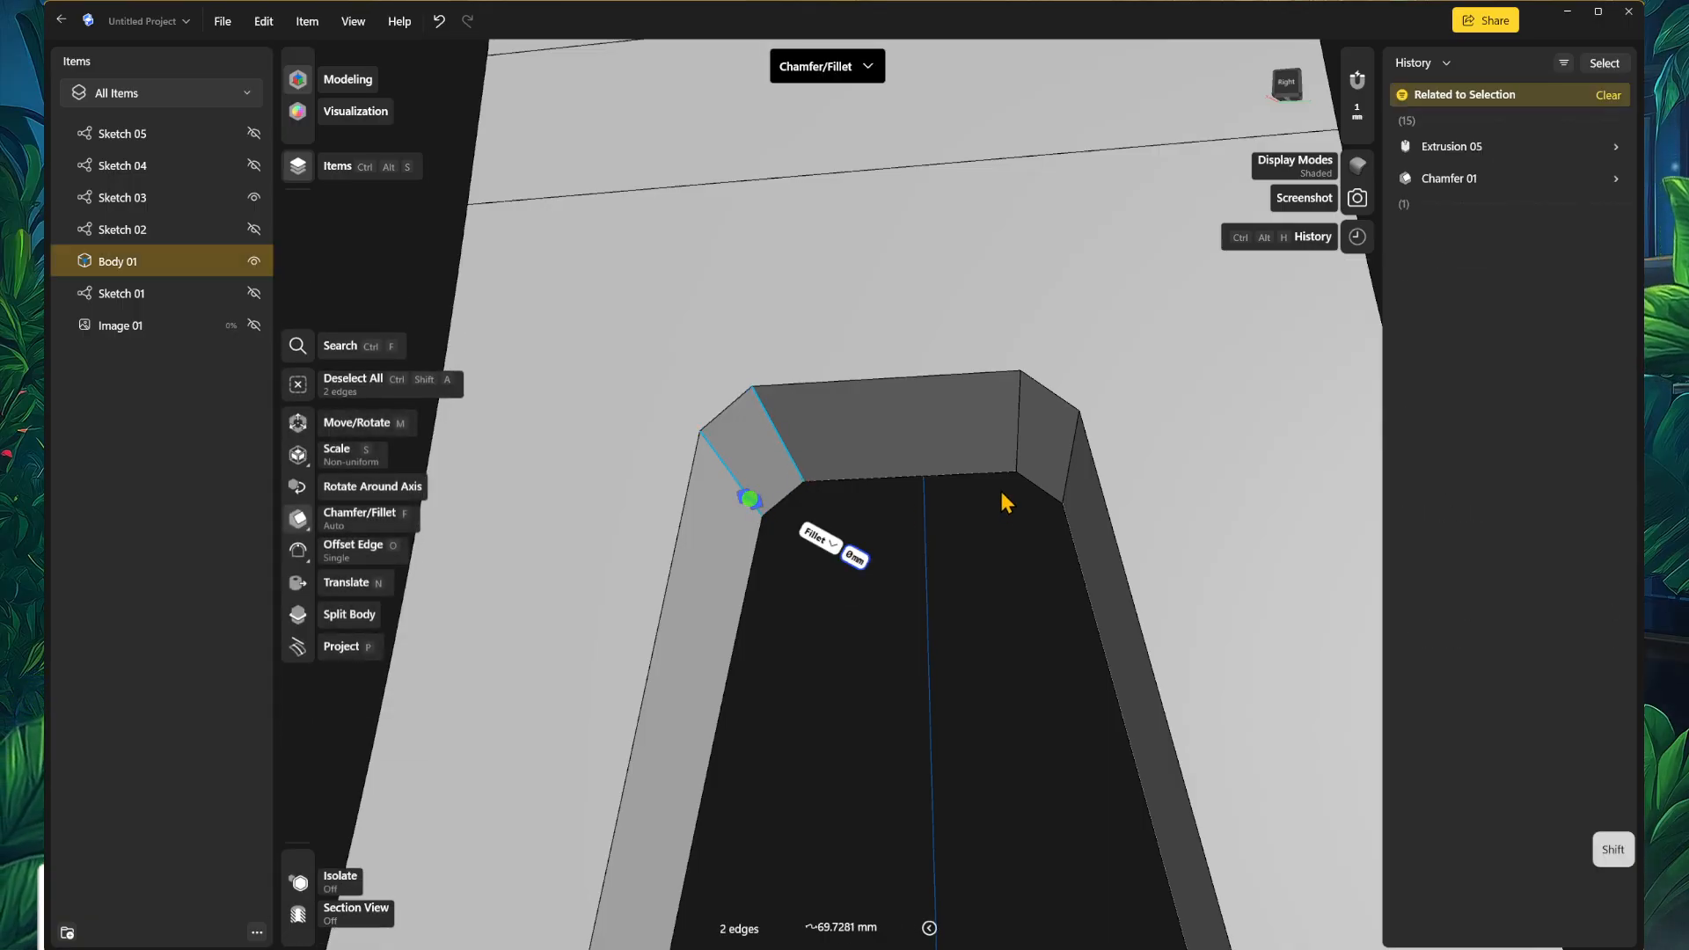
click(1068, 489)
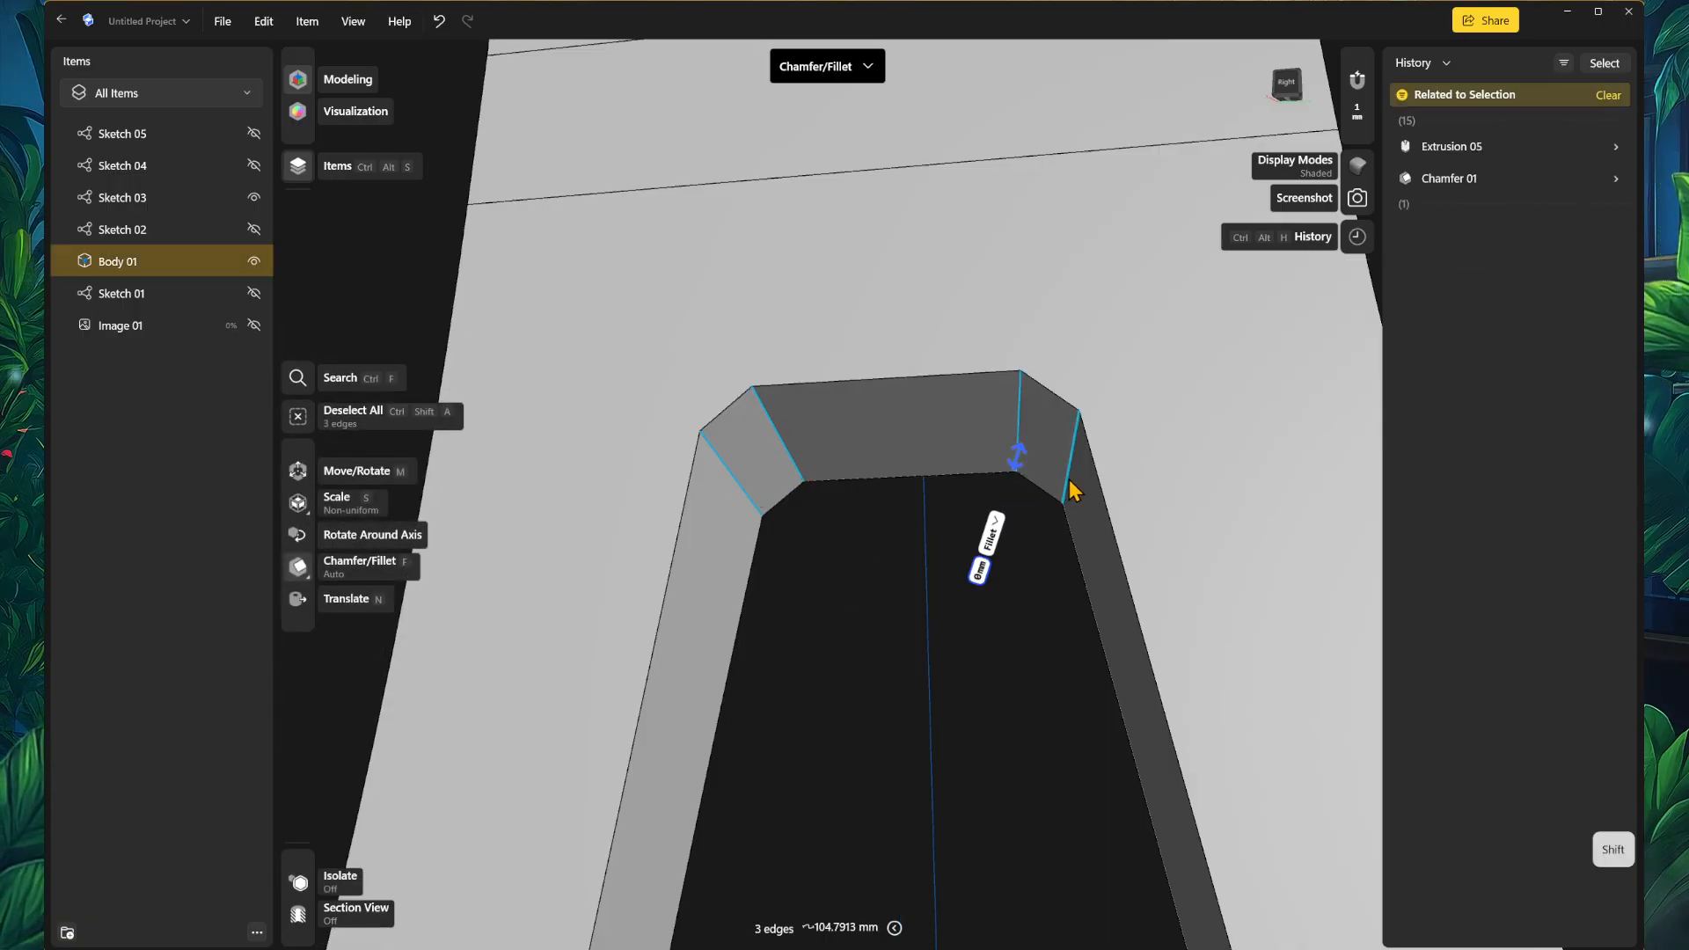
shift+click(1060, 498)
drag(1067, 494, 1052, 527)
key(Escape)
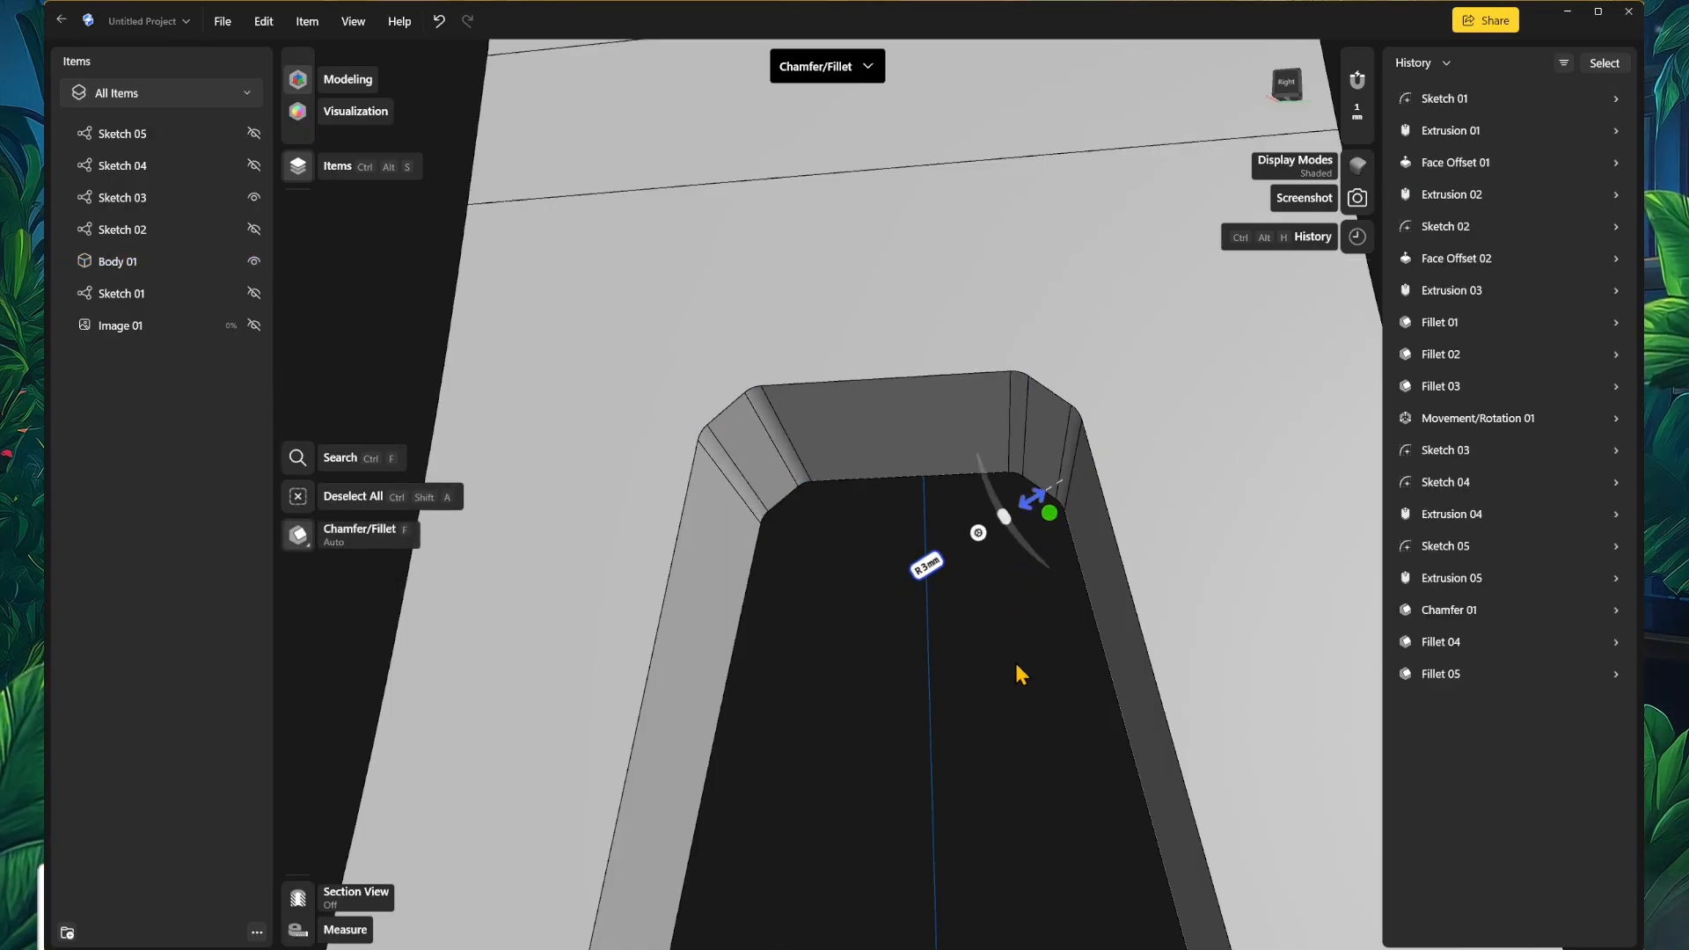
Step: Fillet the long edges between the curved cuts and the vertical faces on both sides of the base with a 15 mm radius
scroll(1036, 705, down, 5)
scroll(1193, 822, down, 8)
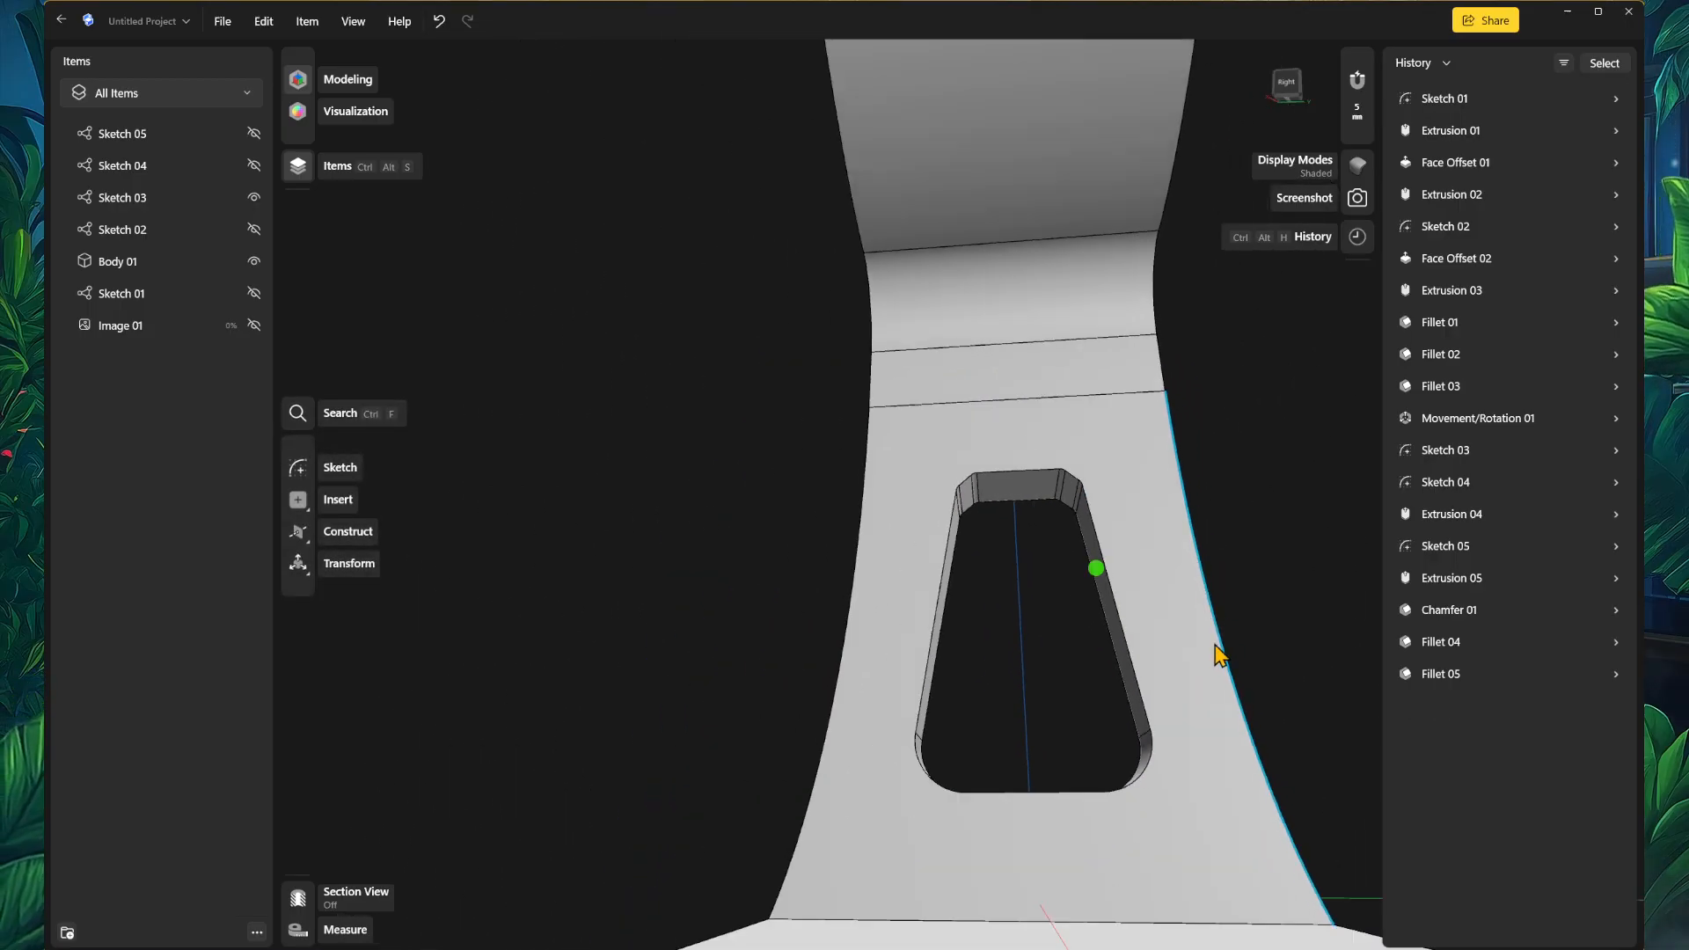
right_drag(1170, 690, 1227, 706)
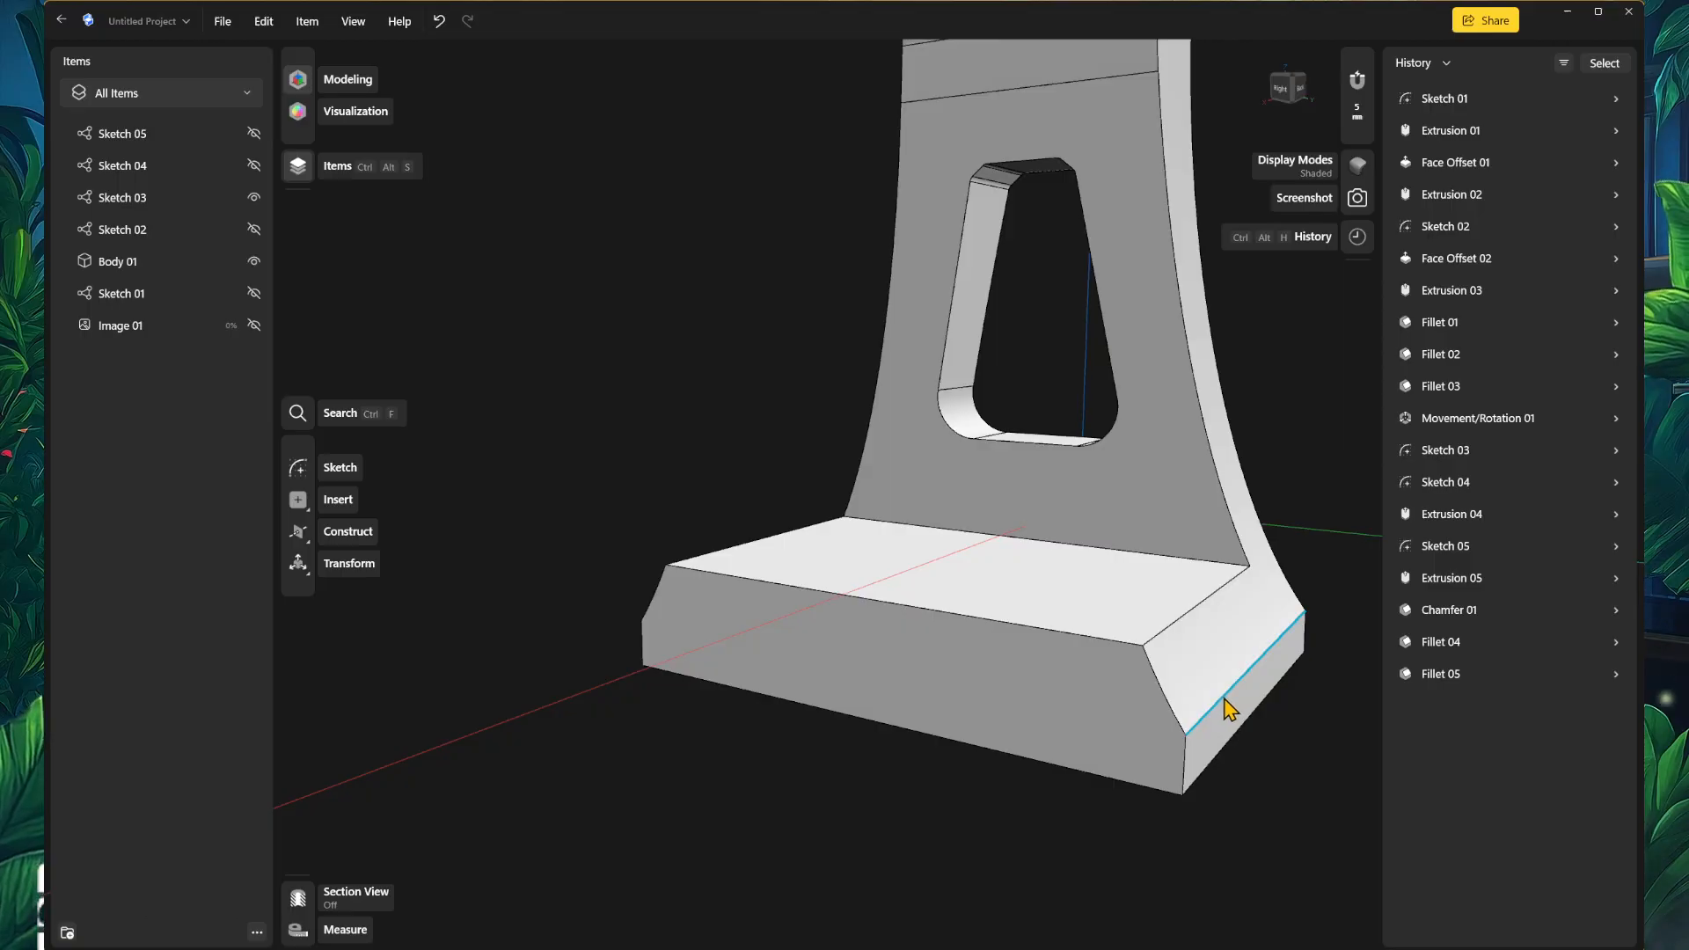
click(1229, 708)
right_drag(798, 728, 1166, 712)
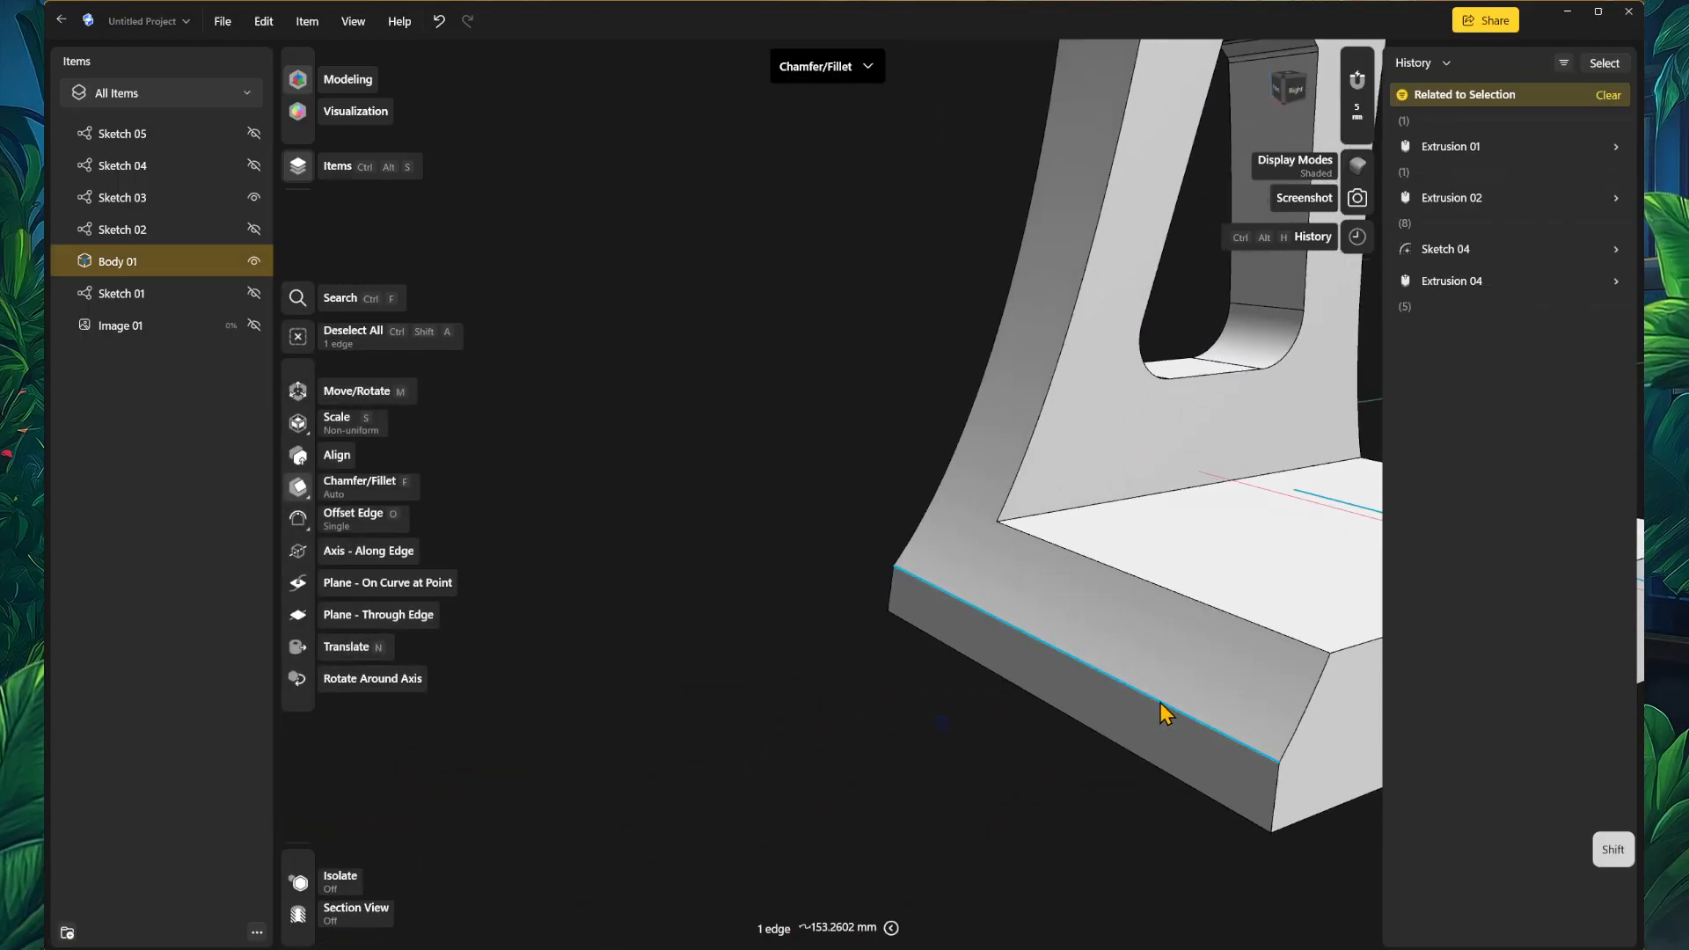
key(f)
right_drag(1064, 774, 1030, 666)
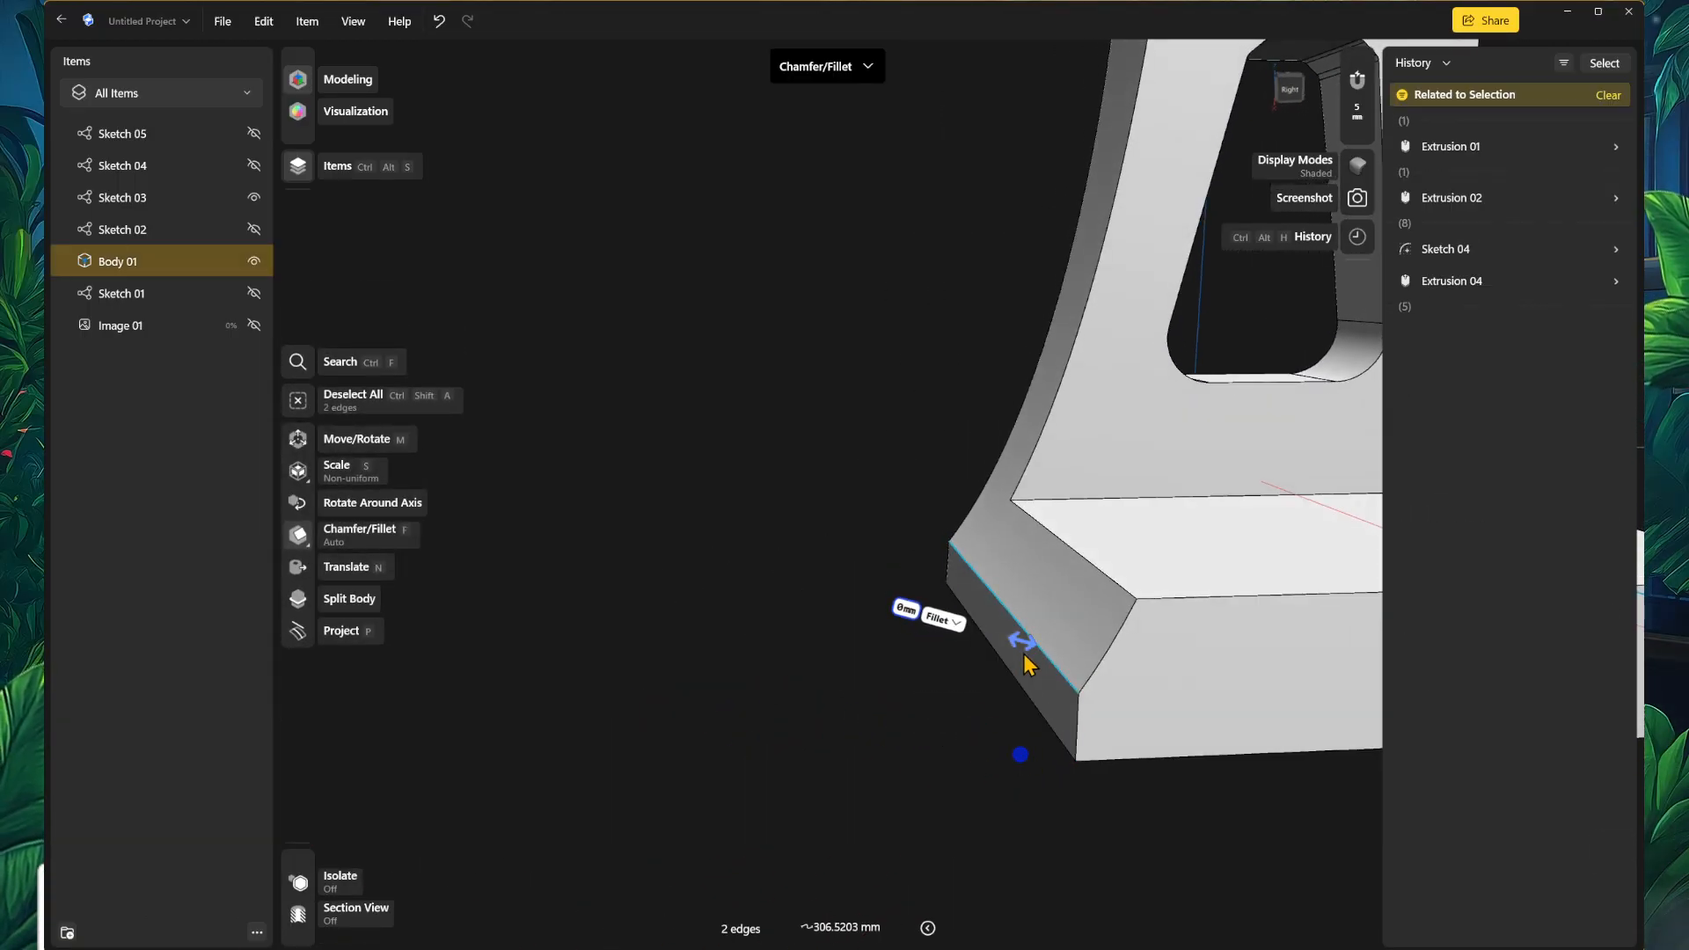
drag(1012, 650, 961, 647)
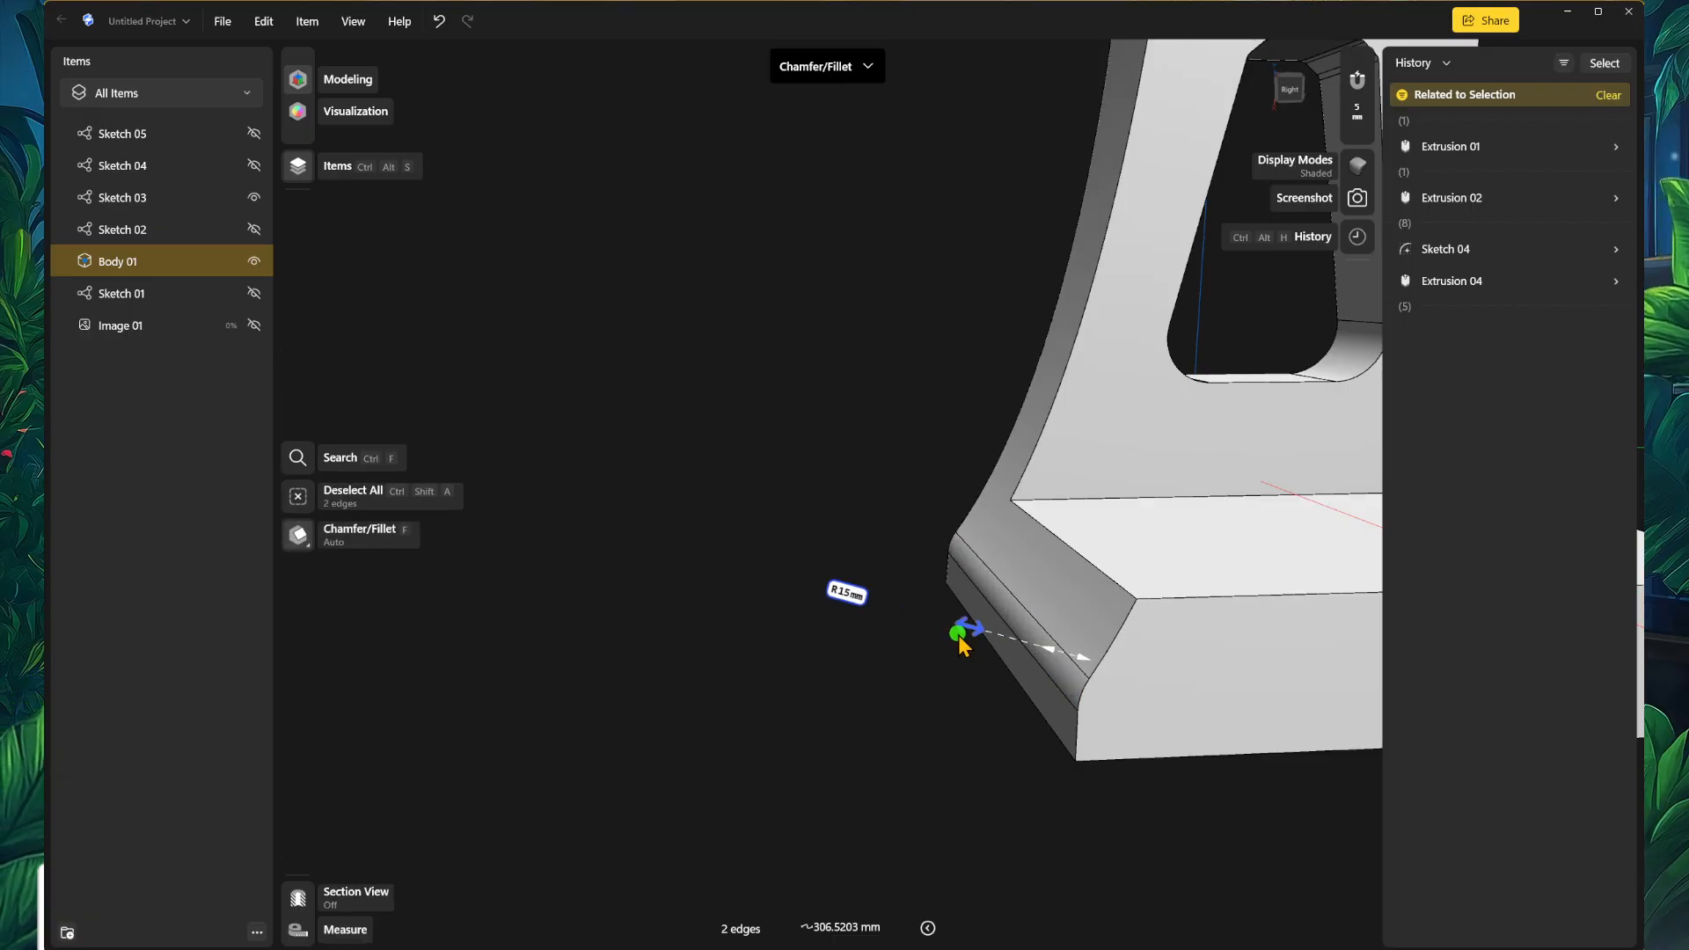
right_drag(962, 646, 967, 809)
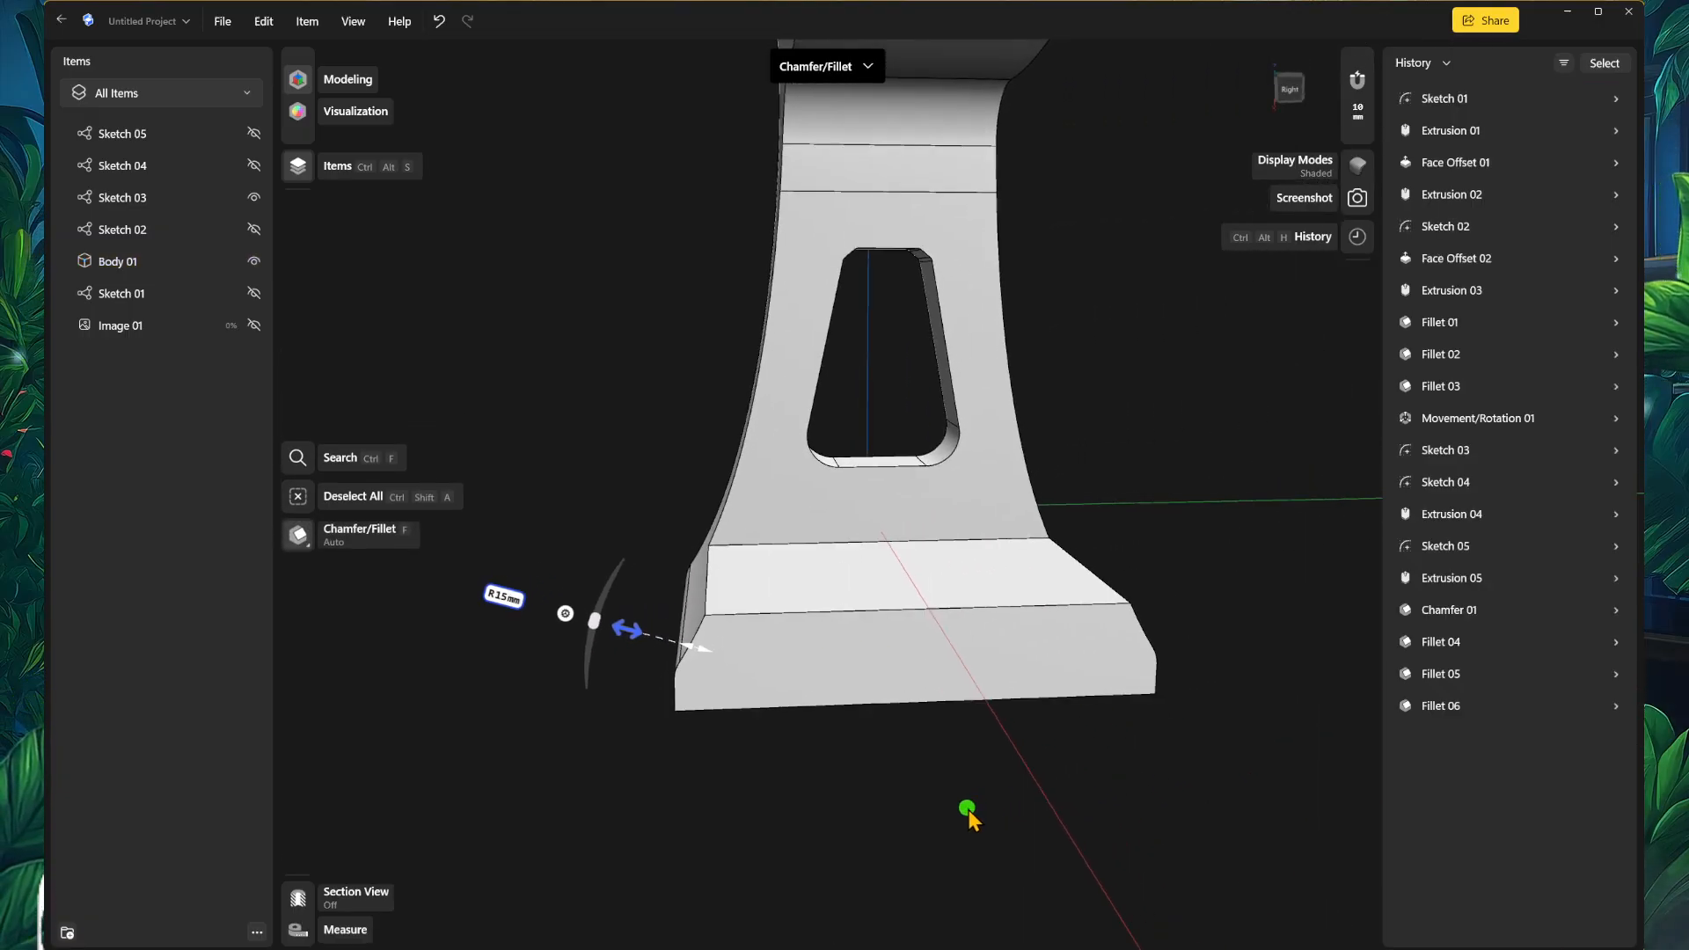
right_drag(1174, 712, 1266, 580)
click(1268, 576)
mouse_move(1323, 630)
right_down()
mouse_move(1091, 641)
mouse_move(1018, 610)
mouse_move(1279, 621)
mouse_move(1320, 655)
mouse_move(1111, 655)
mouse_move(1199, 592)
mouse_move(1075, 596)
mouse_move(1177, 203)
right_up()
scroll(1111, 655, down, 2)
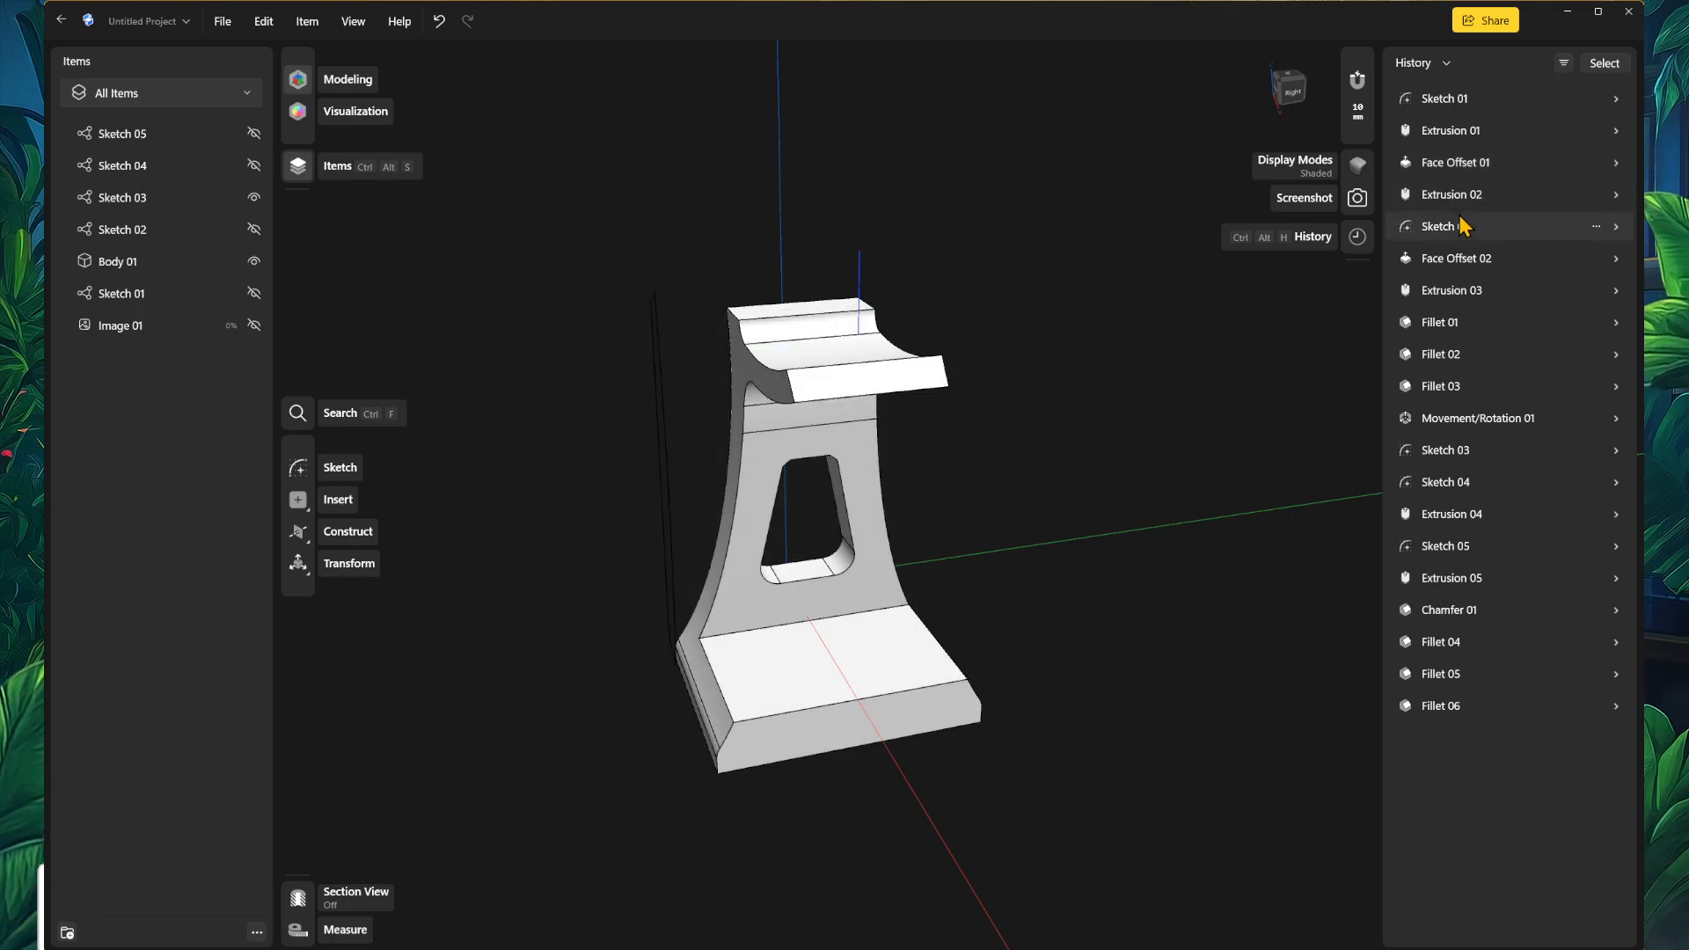
right_drag(878, 667, 973, 694)
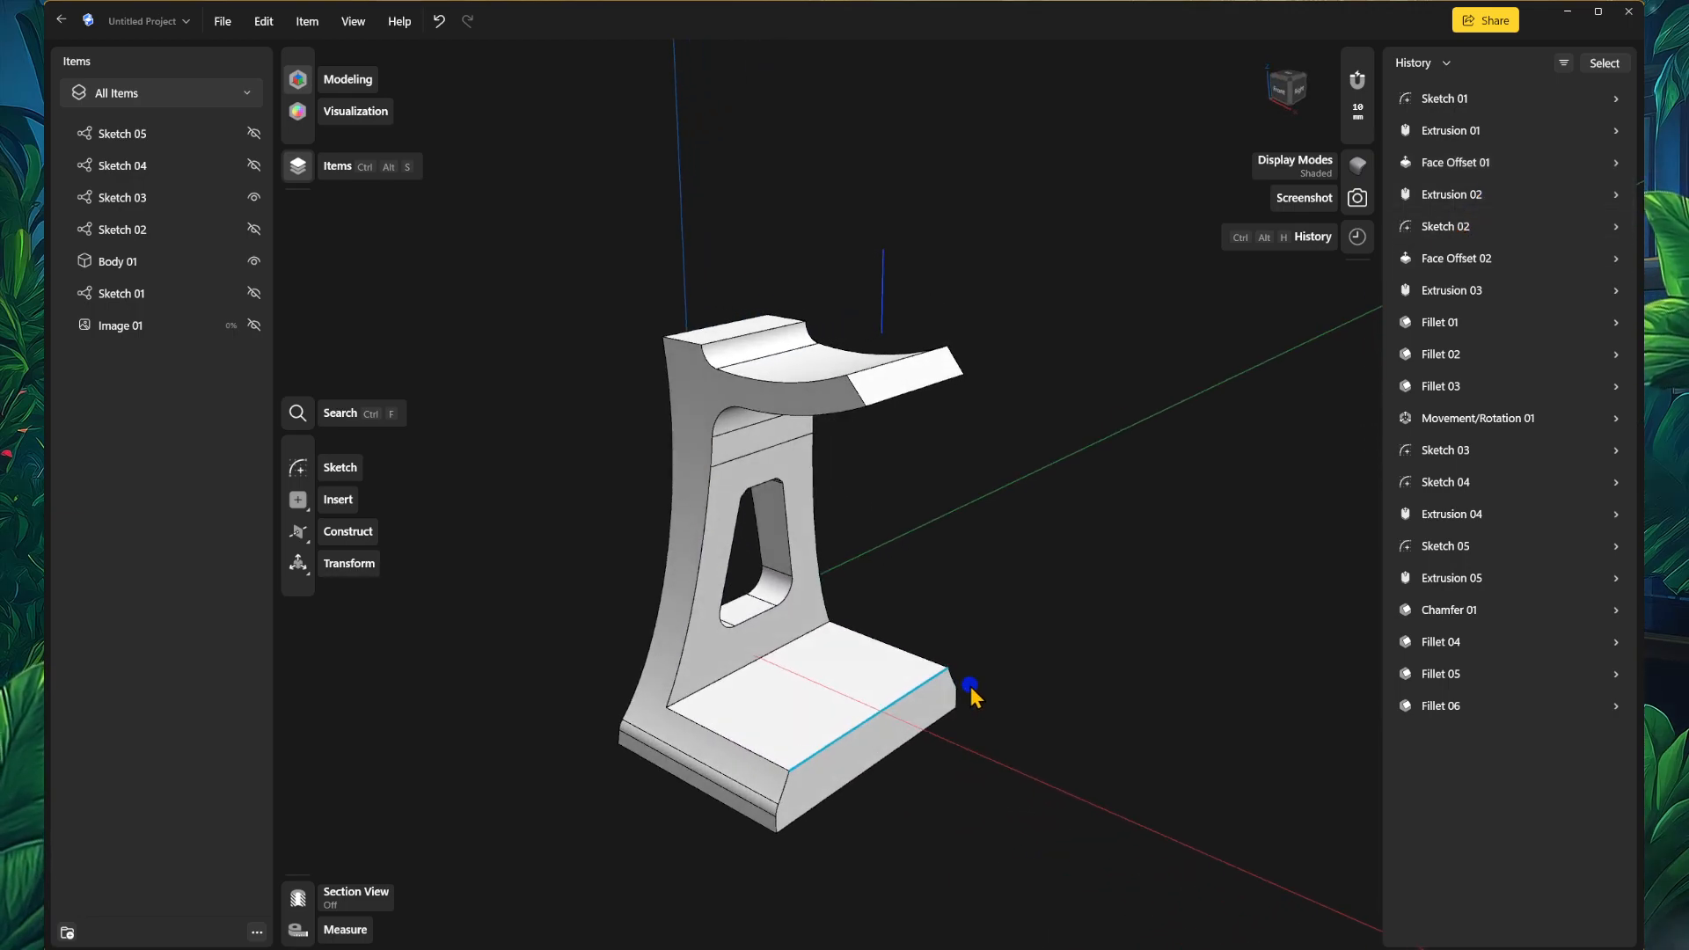
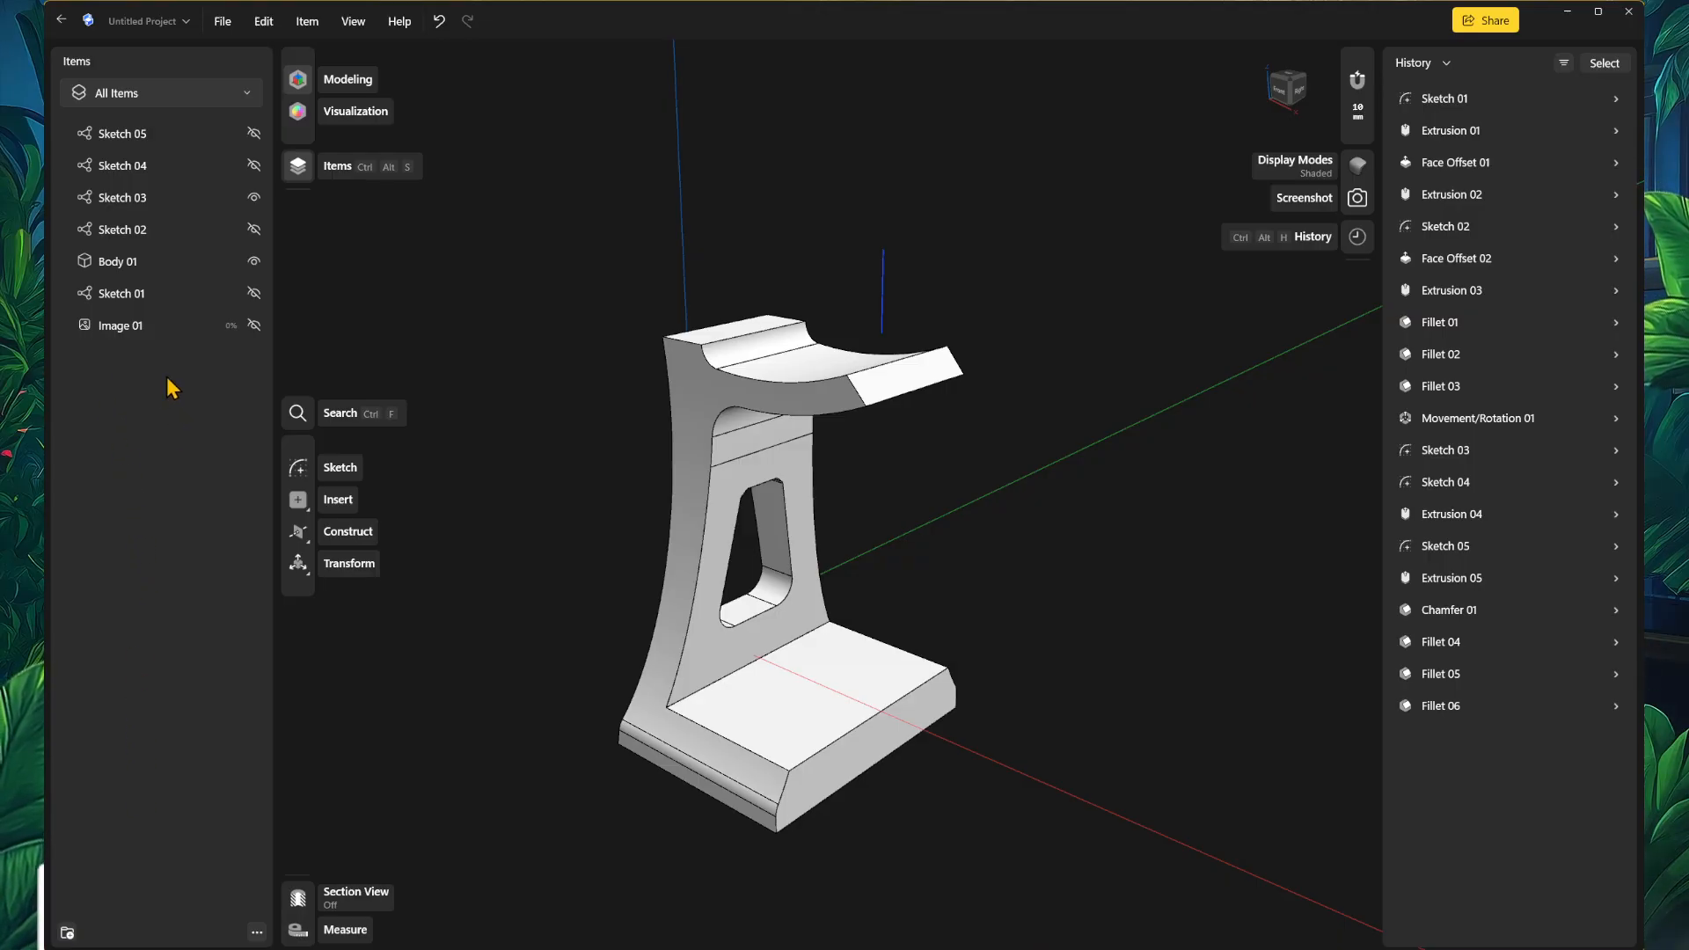
double_click(131, 293)
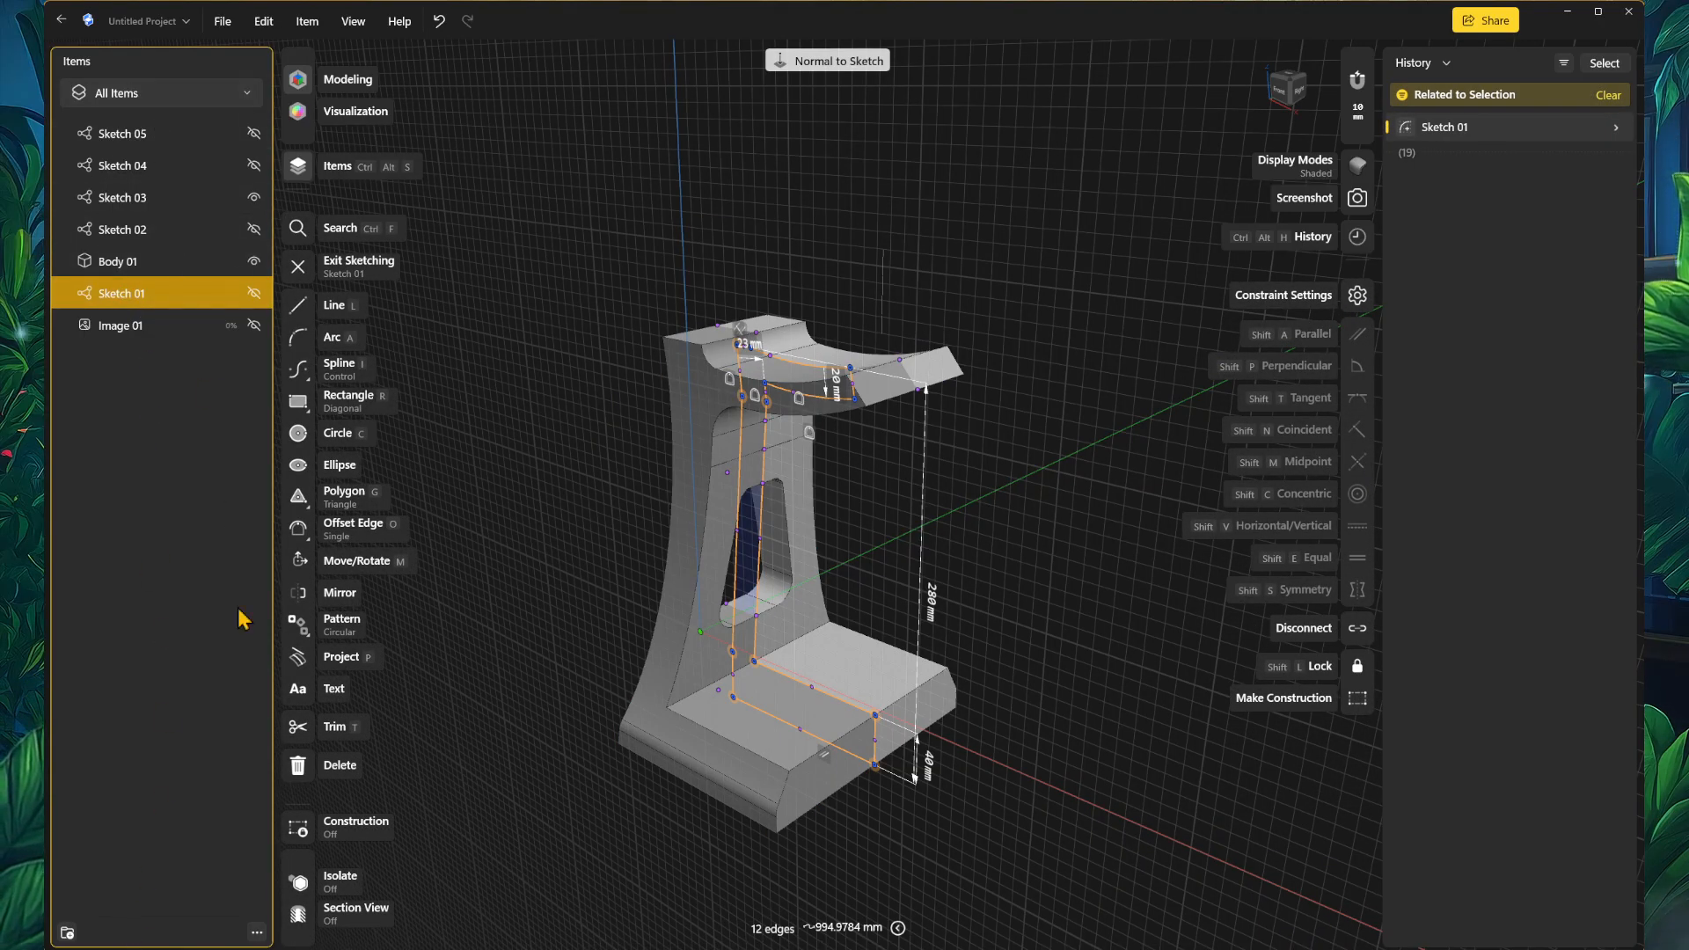
shift+click(151, 167)
click(183, 418)
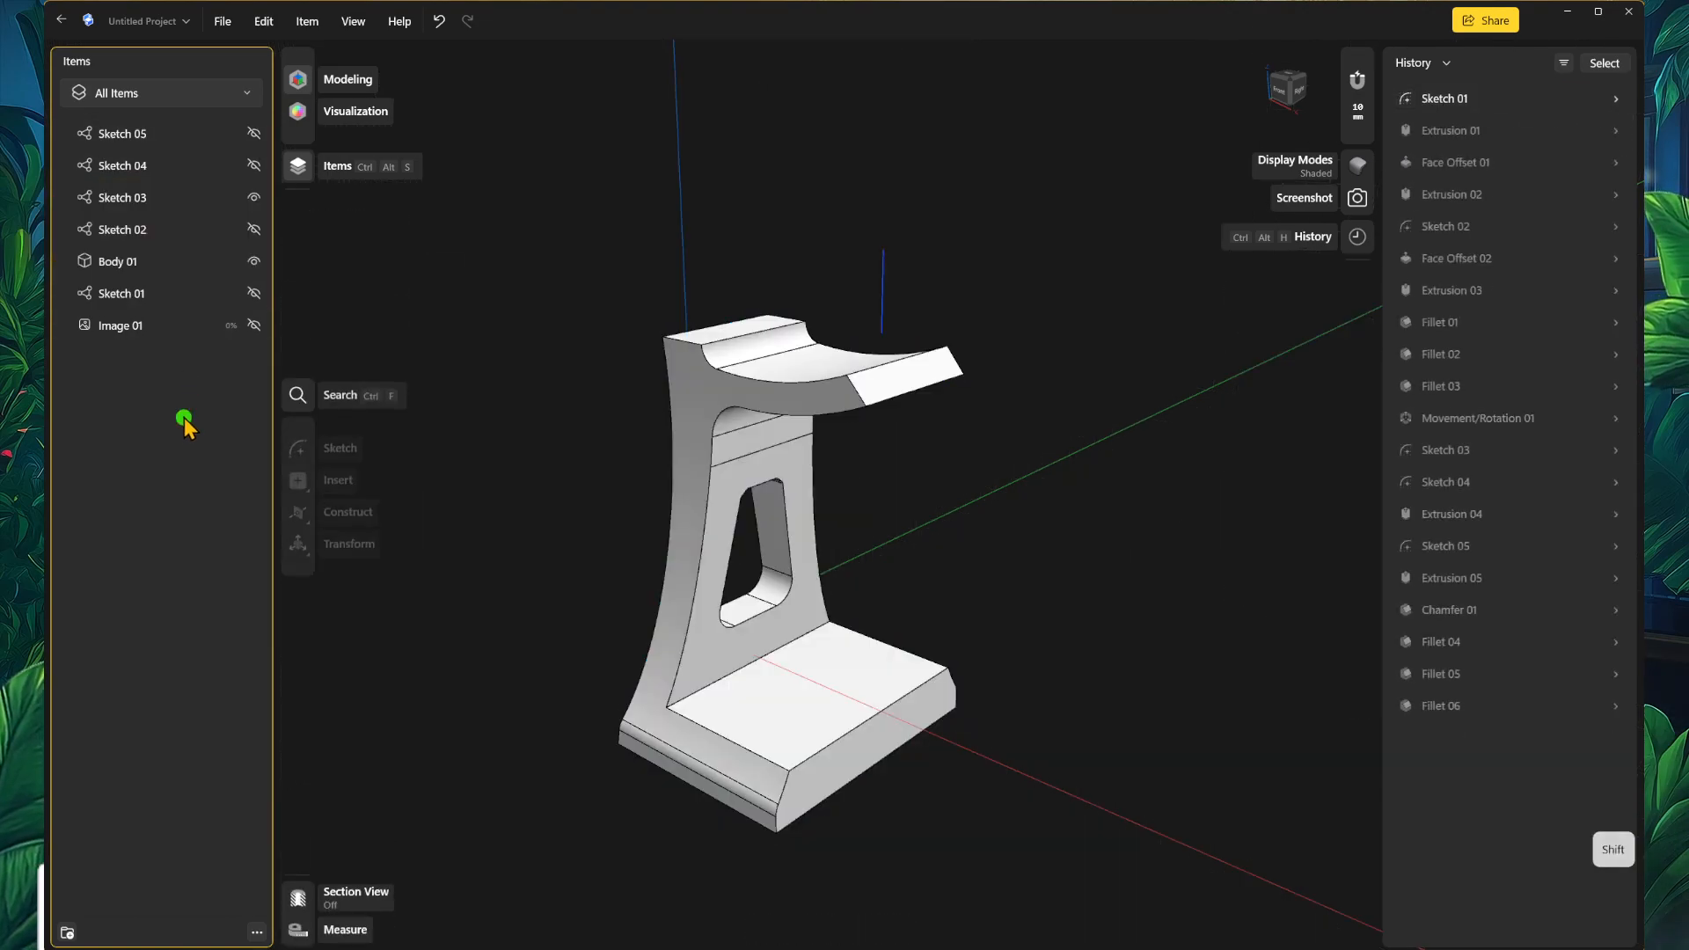
Step: Group Sketch 01 through Sketch 05 into a new folder and collapse it
click(138, 295)
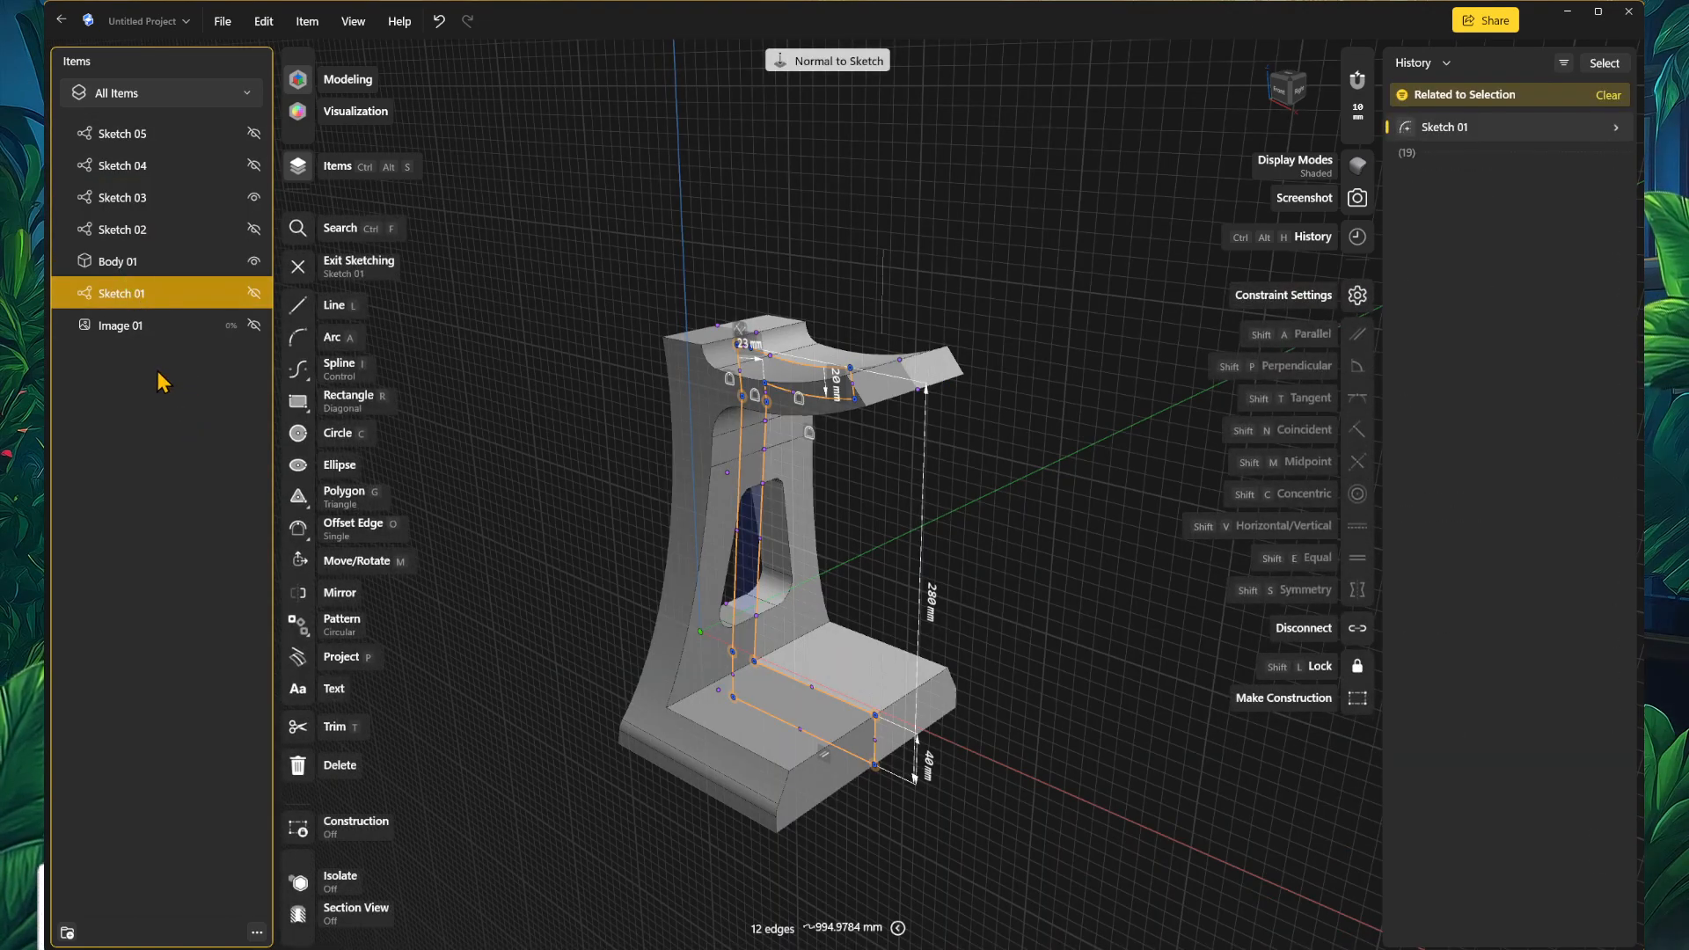
ctrl+click(138, 230)
ctrl+click(138, 199)
ctrl+click(138, 167)
ctrl+click(143, 135)
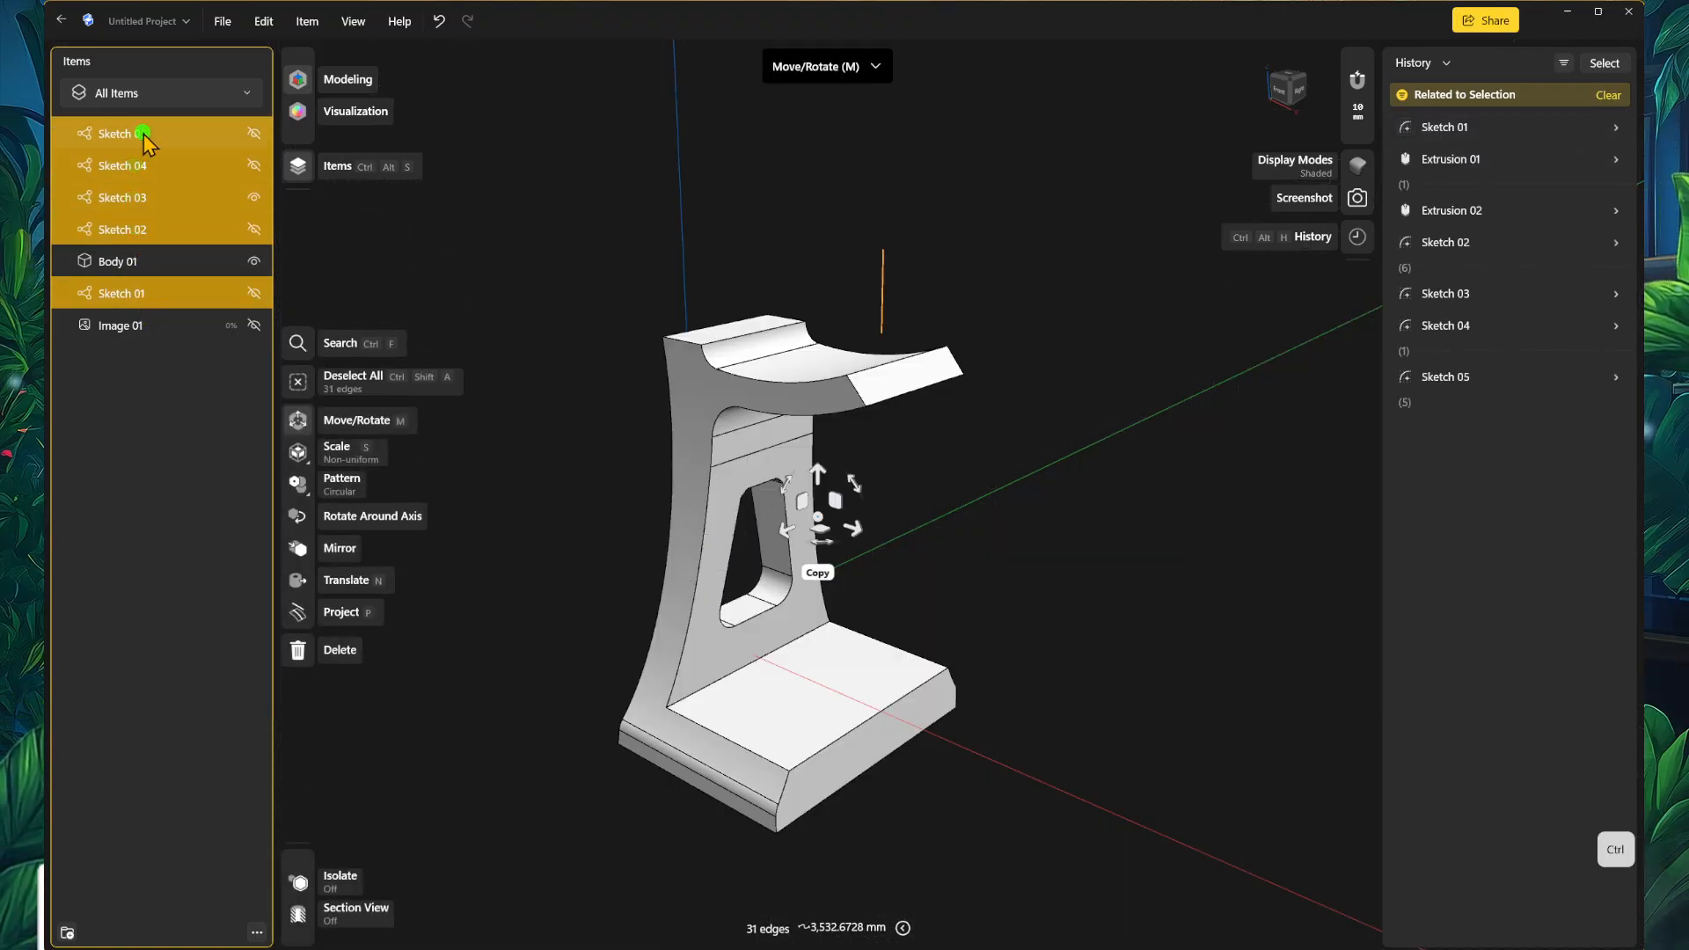
click(69, 933)
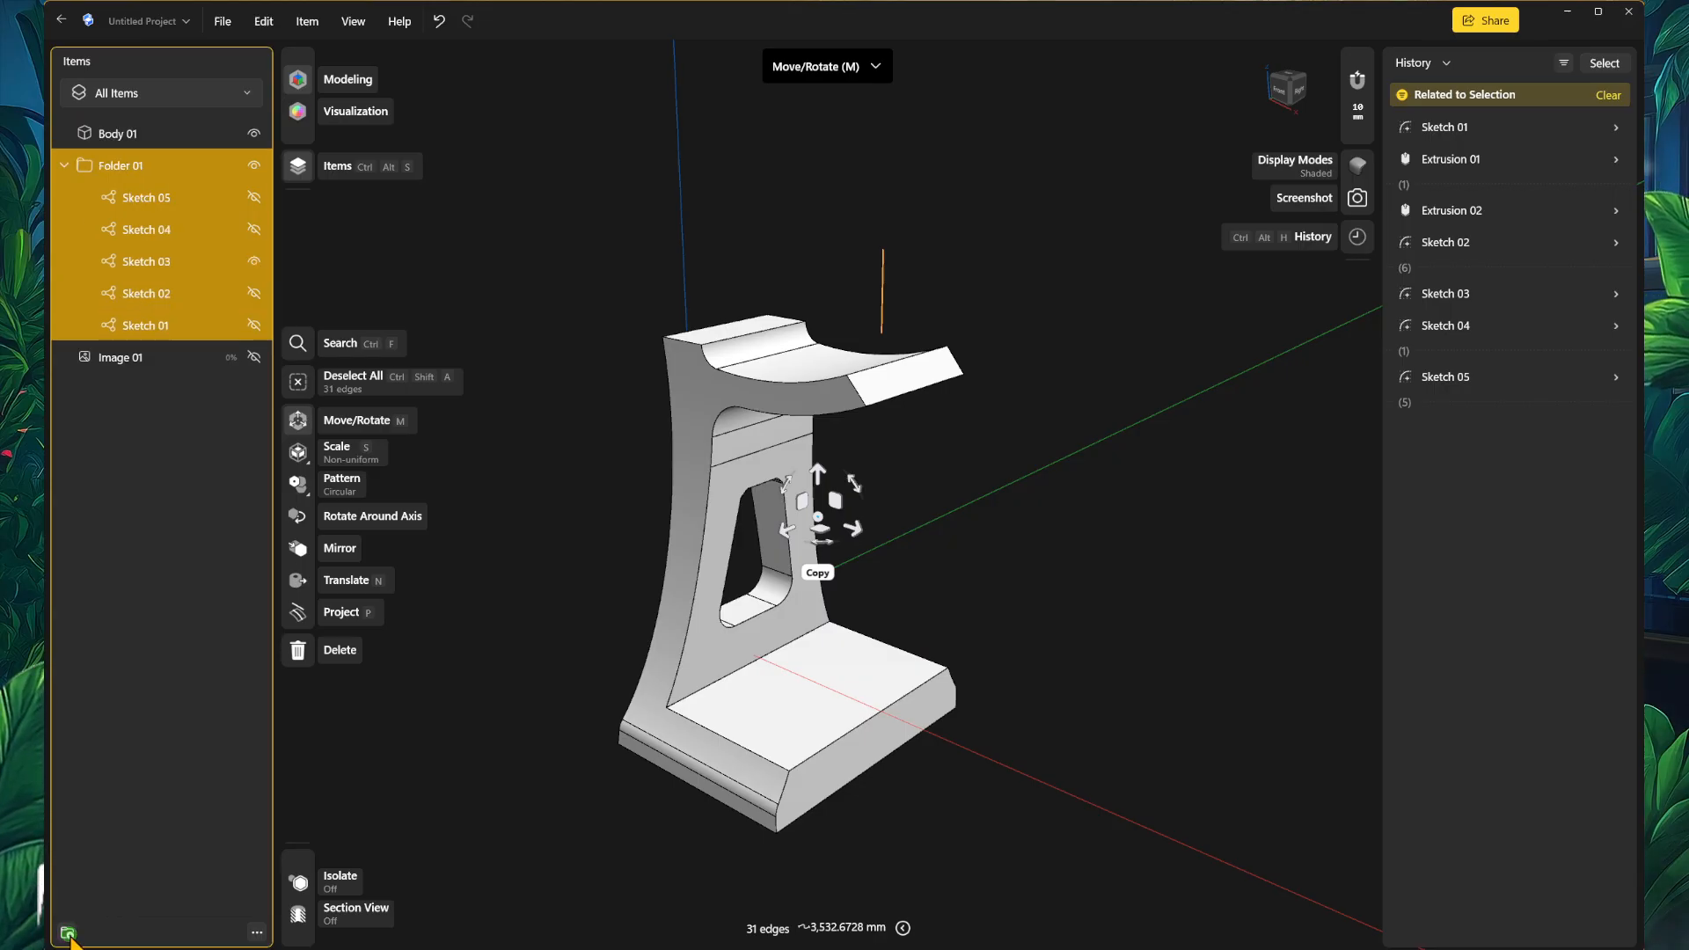
click(165, 656)
click(64, 166)
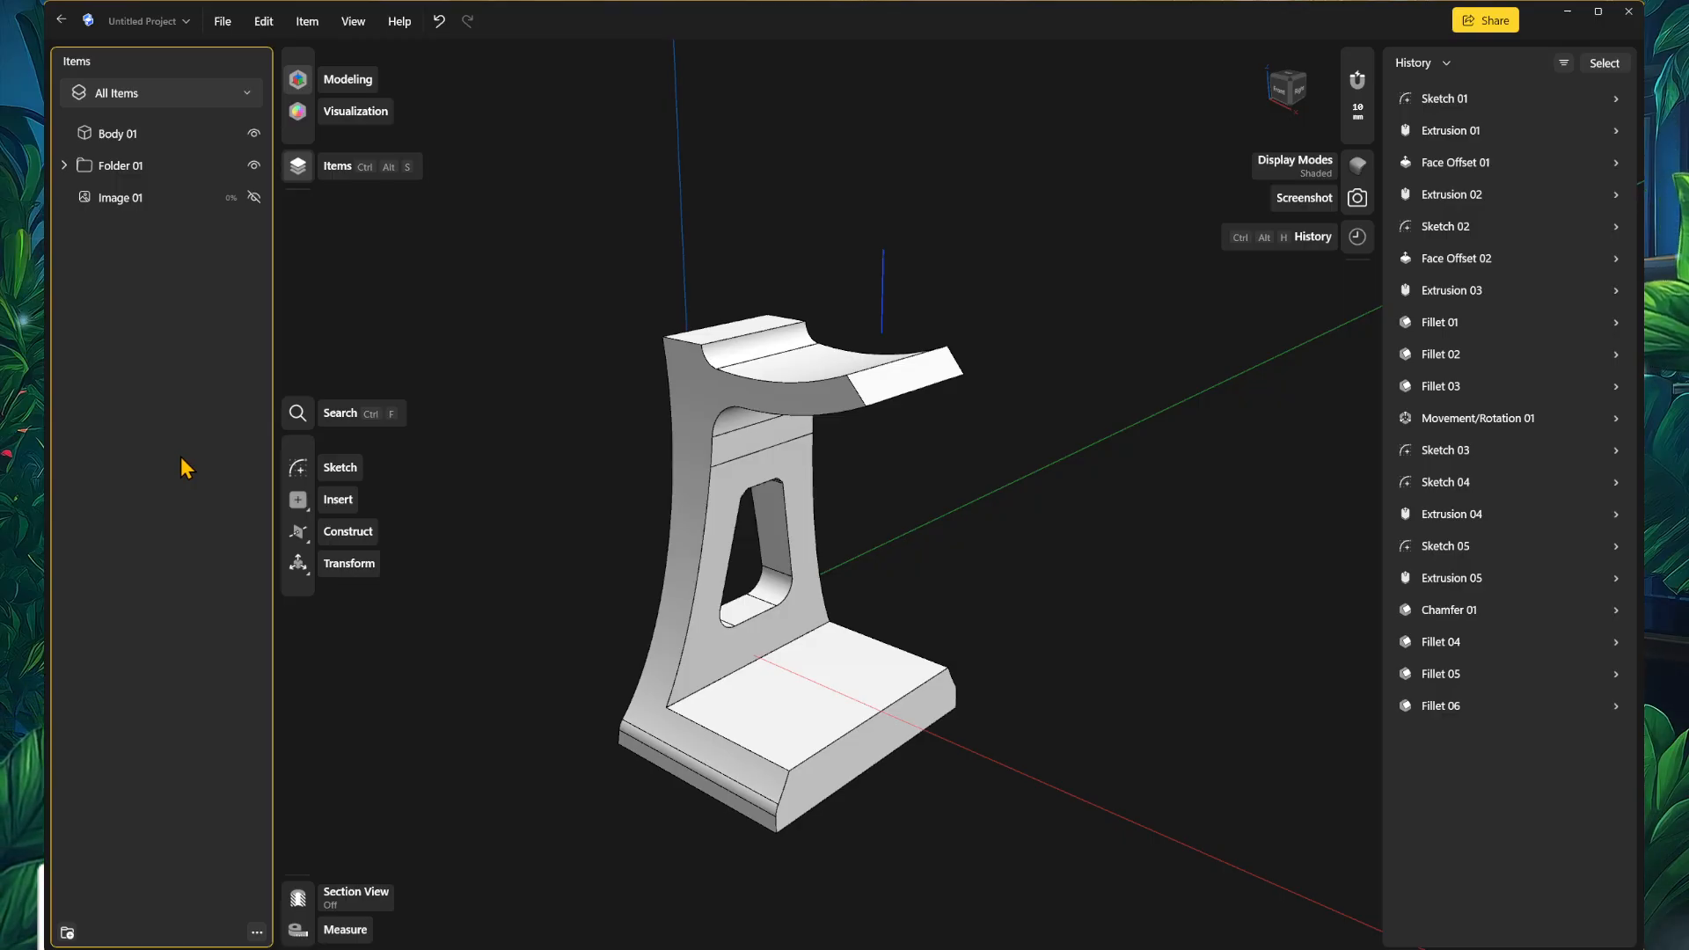
Step: On the base's narrow side face, sketch a closed four-sided outline across the lower rear corner, with its upper outer side about 47 mm long
right_drag(1143, 616, 1126, 533)
mouse_move(1036, 727)
right_down()
mouse_move(1120, 705)
mouse_move(1085, 733)
mouse_move(1108, 739)
mouse_move(1040, 752)
right_up()
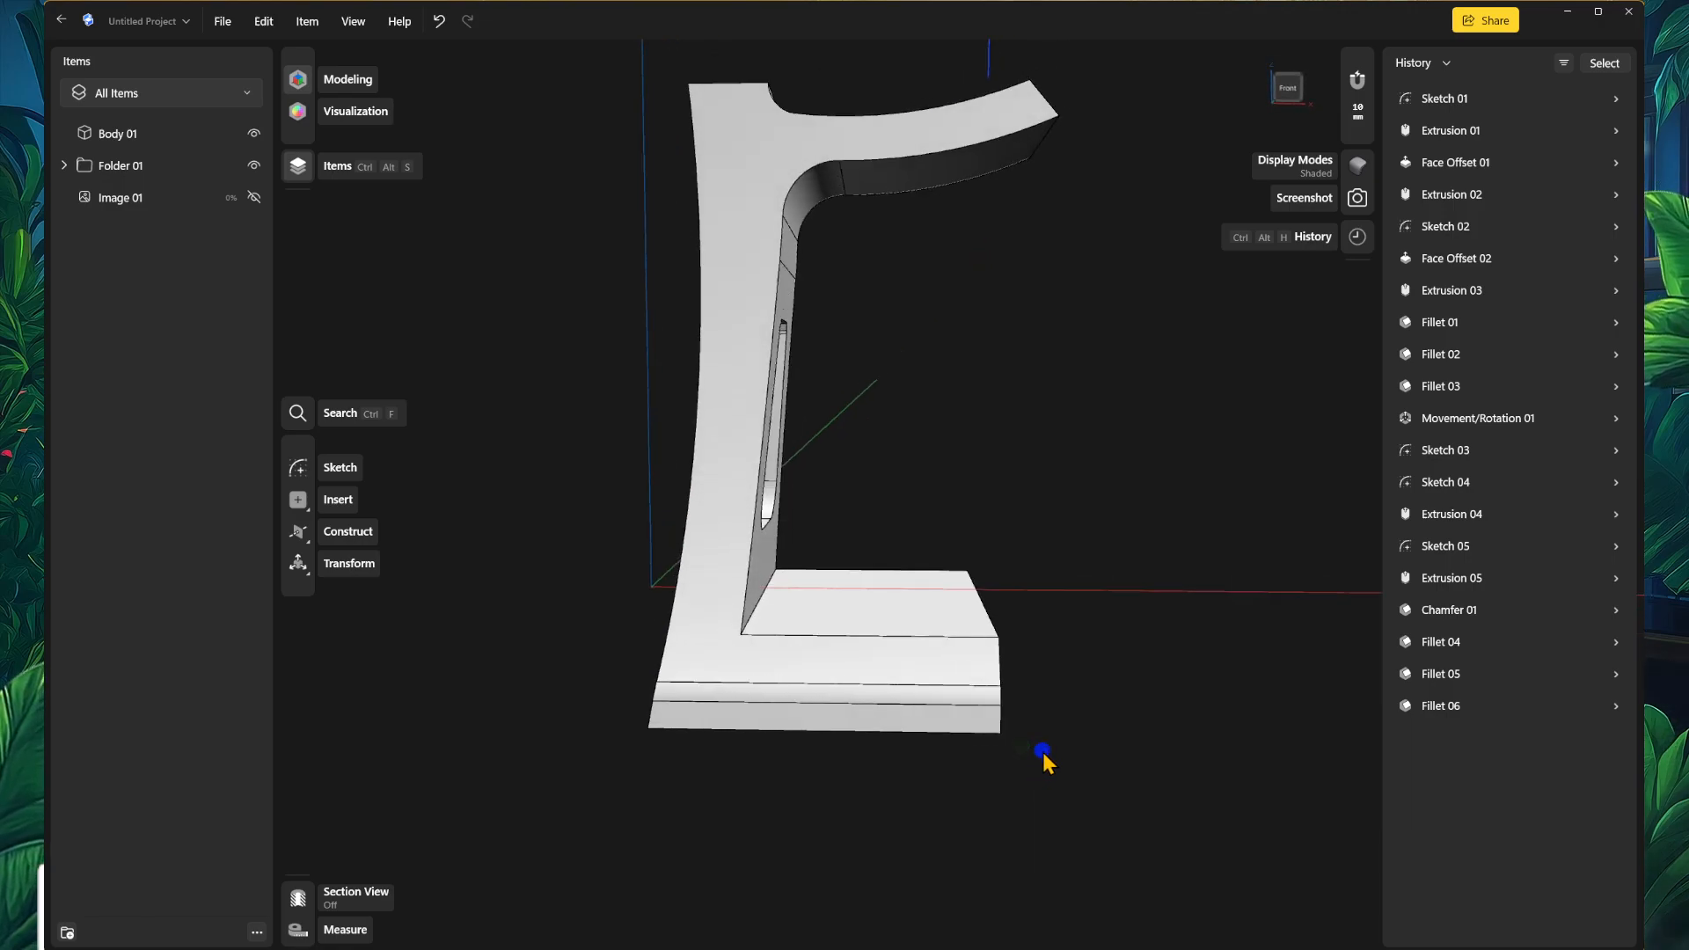
click(941, 726)
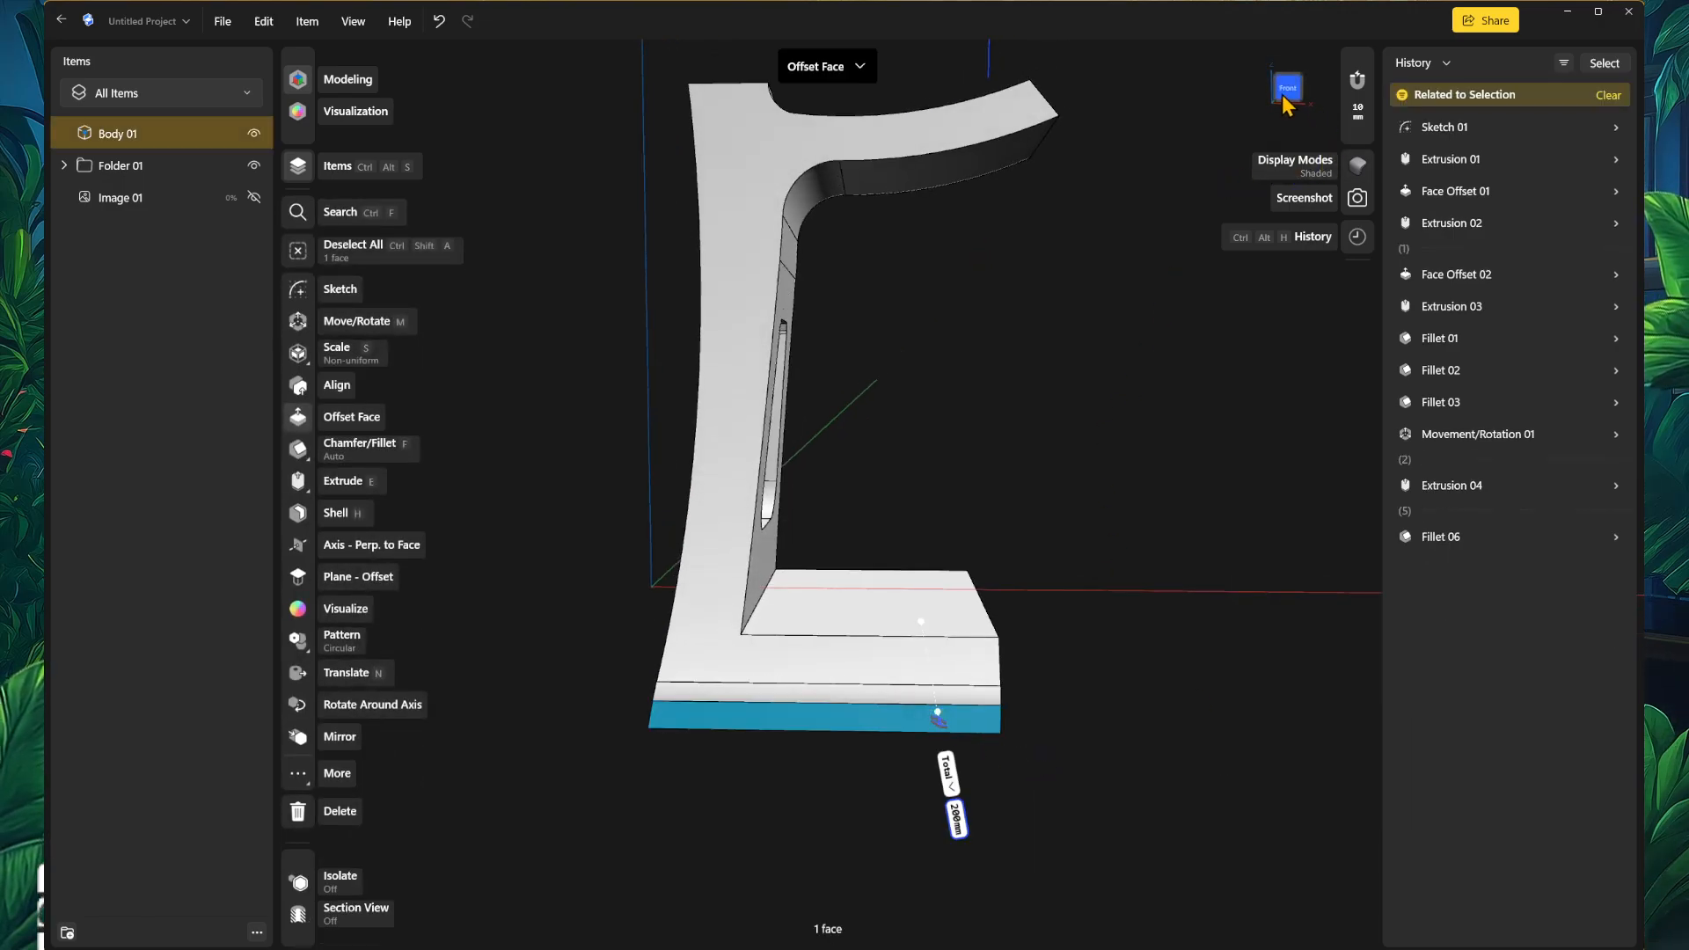
click(1284, 99)
click(297, 289)
scroll(738, 649, up, 4)
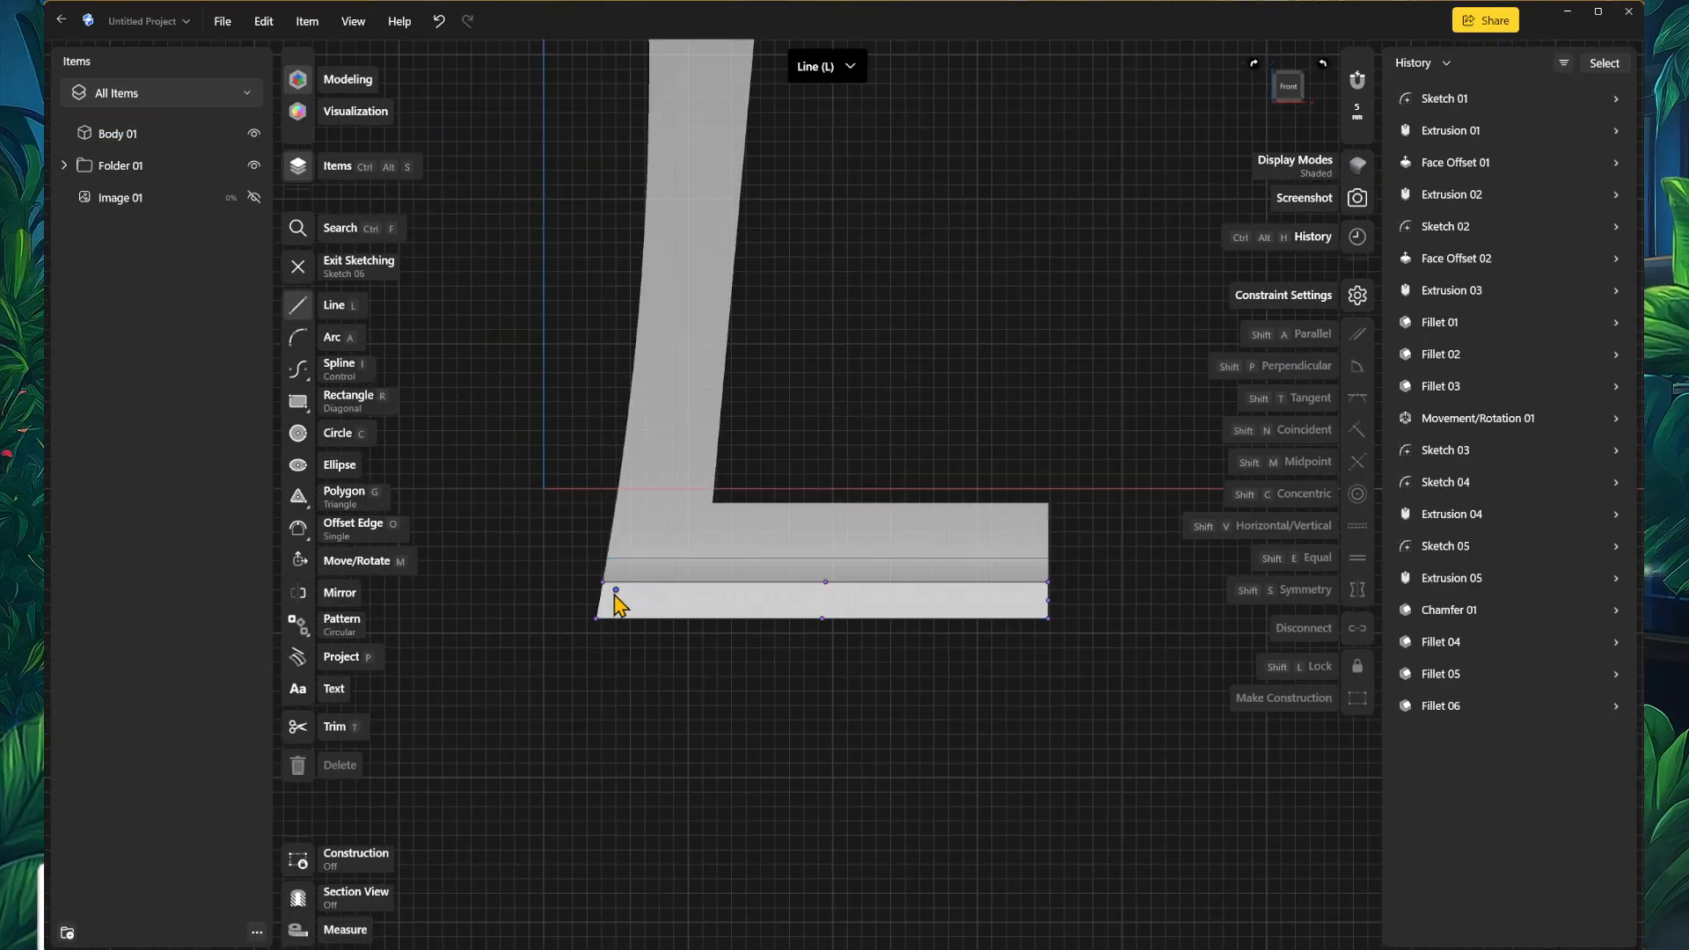
scroll(555, 574, up, 1)
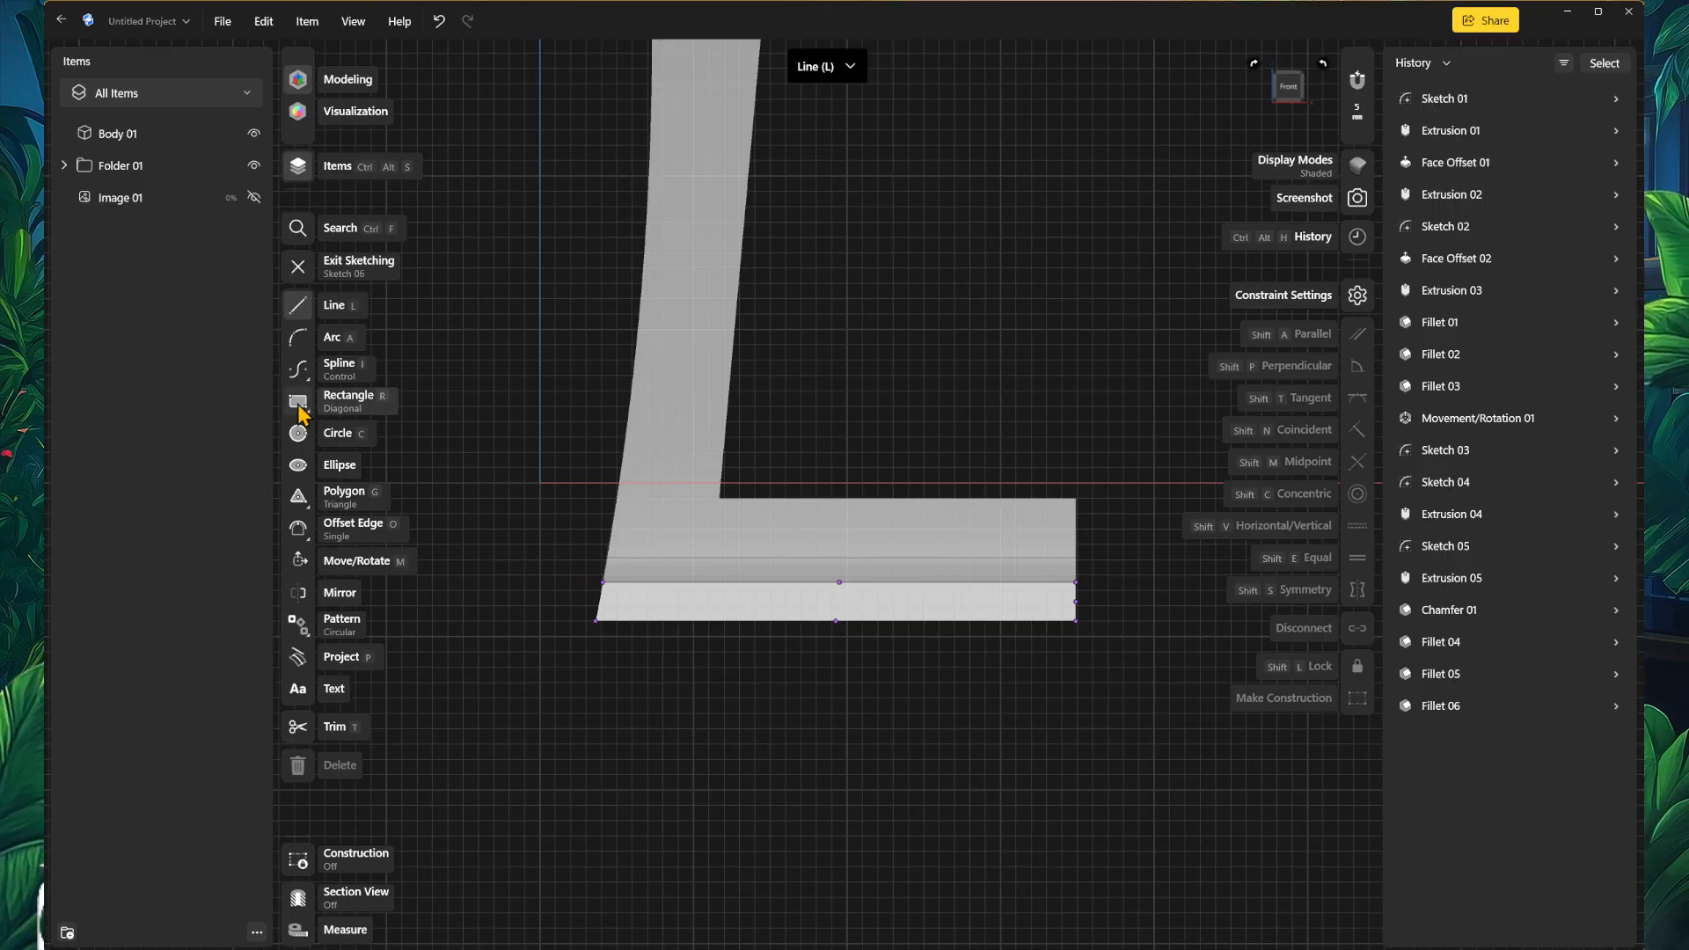
click(298, 307)
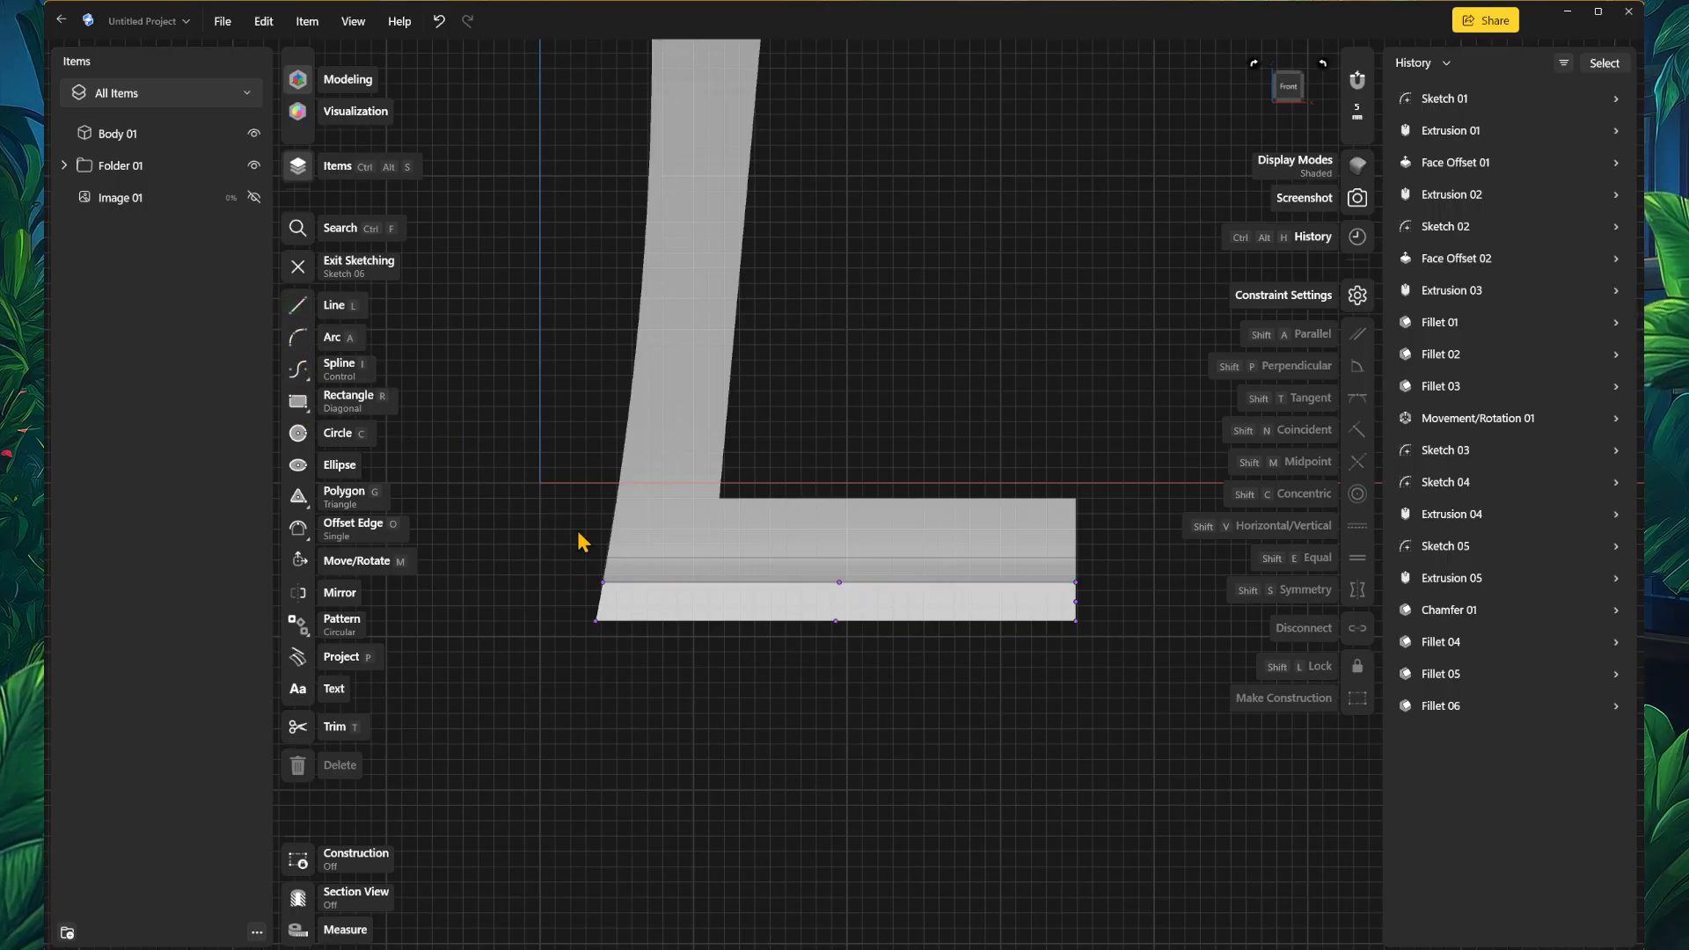
click(332, 305)
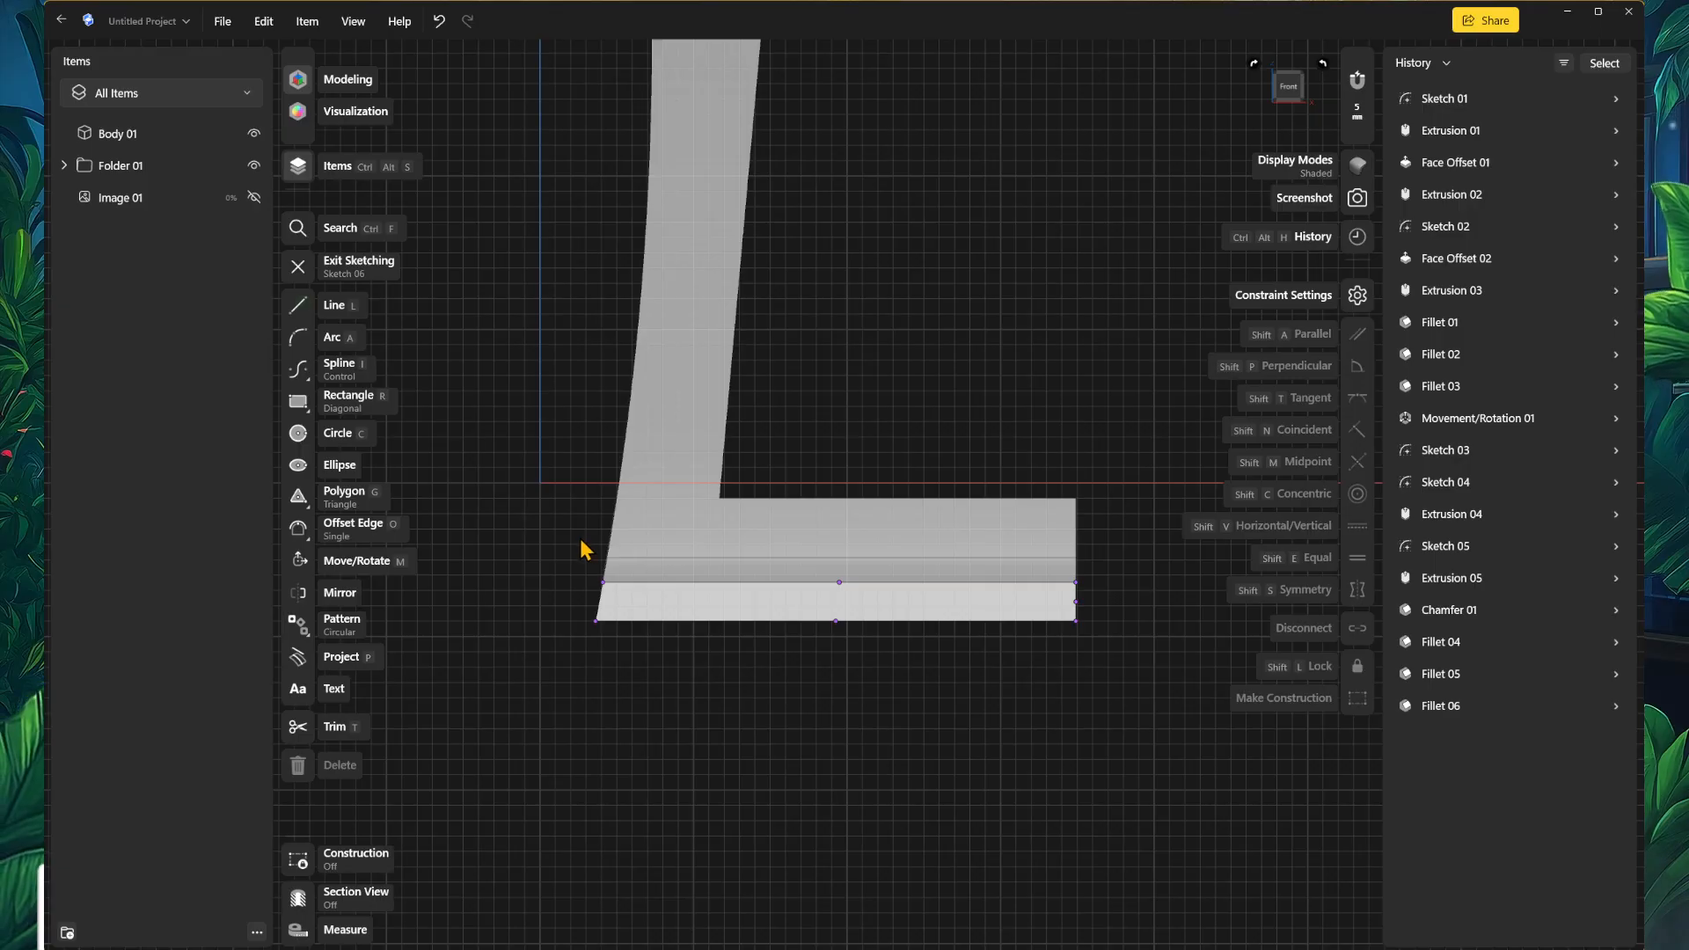
click(300, 308)
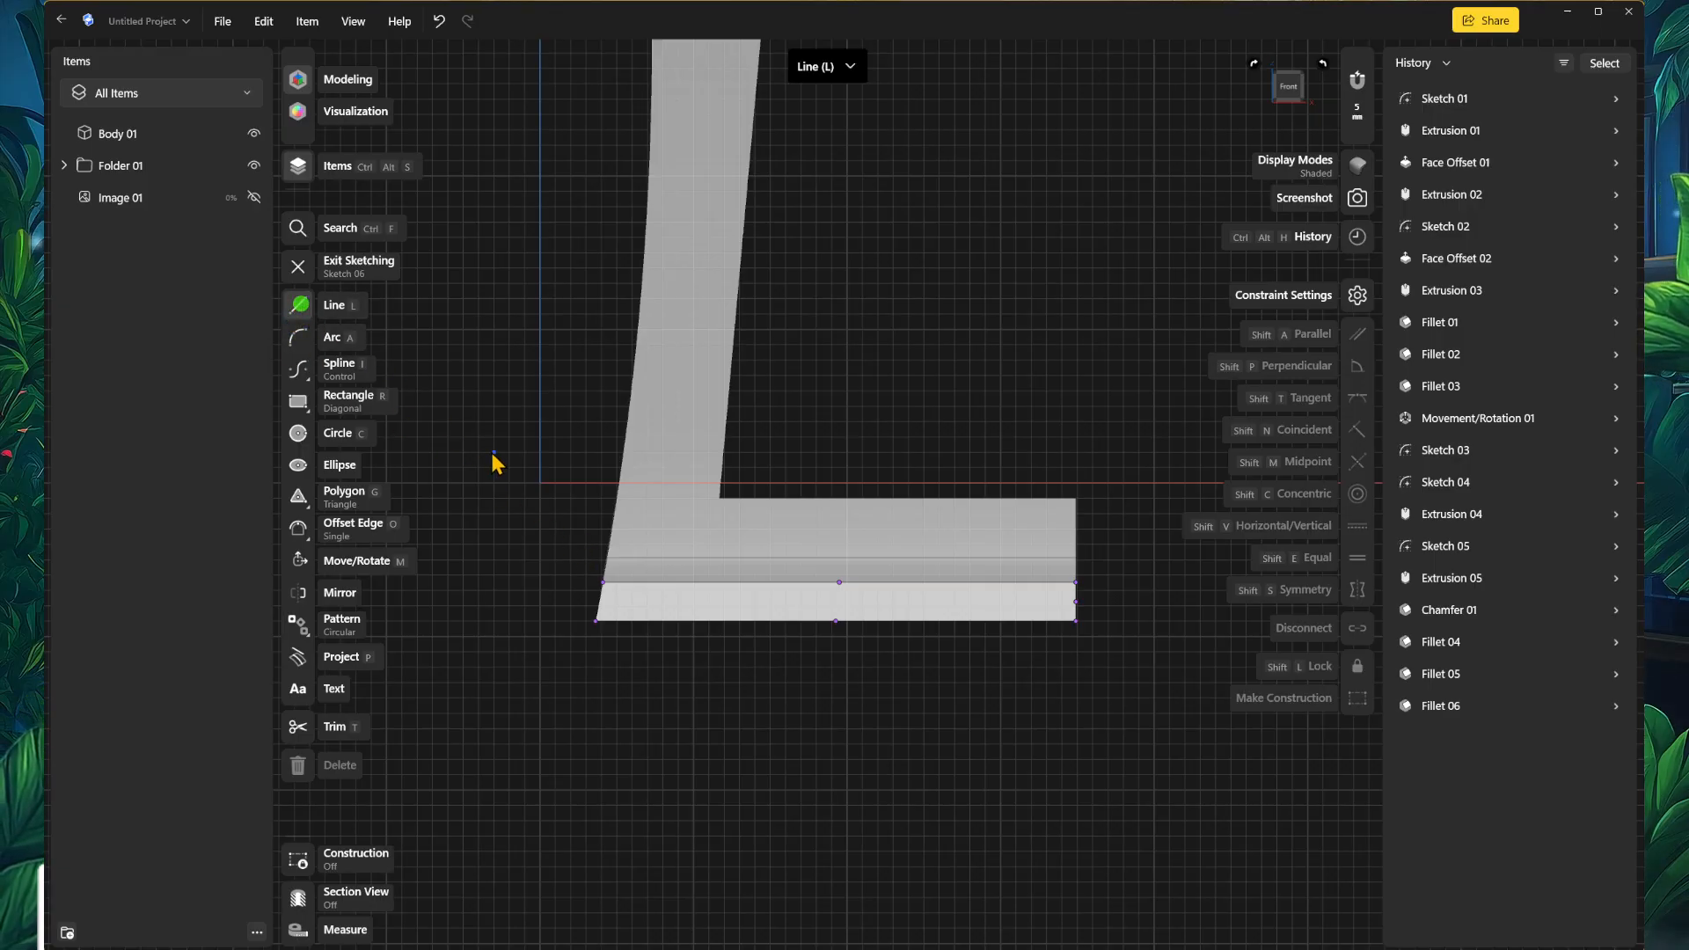
click(578, 535)
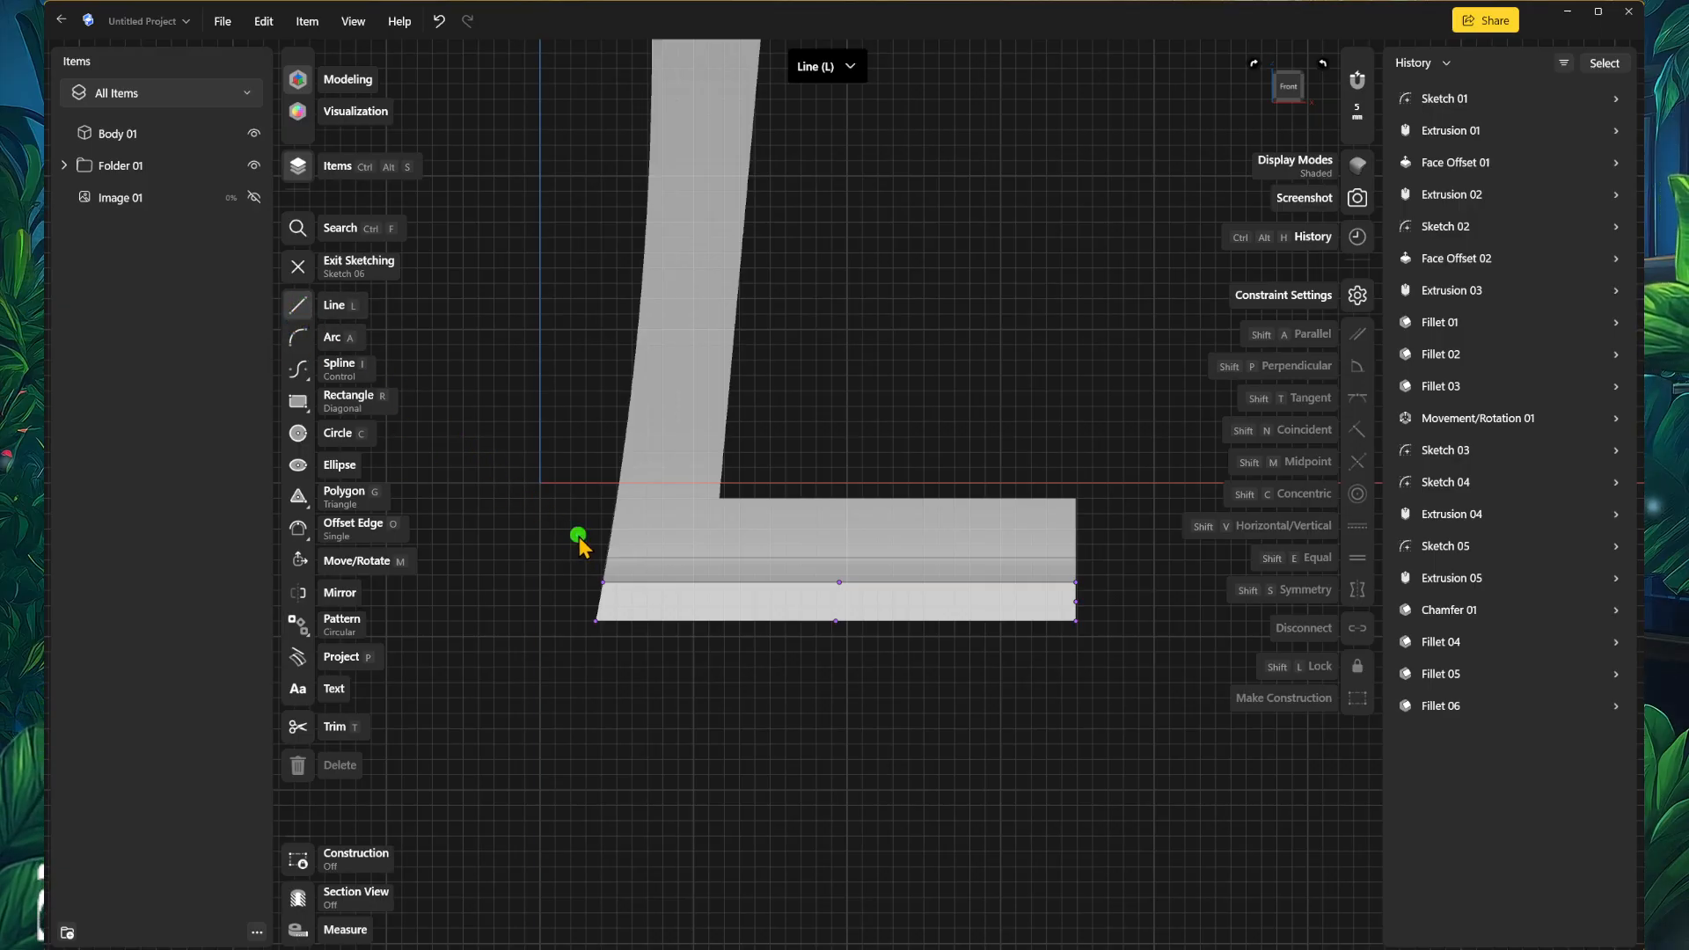
click(686, 678)
click(539, 728)
click(469, 623)
click(584, 535)
Step: Sketch a closed triangle across the base's upper front corner, with its upper side about 82 mm long
middle_drag(1091, 468, 1045, 470)
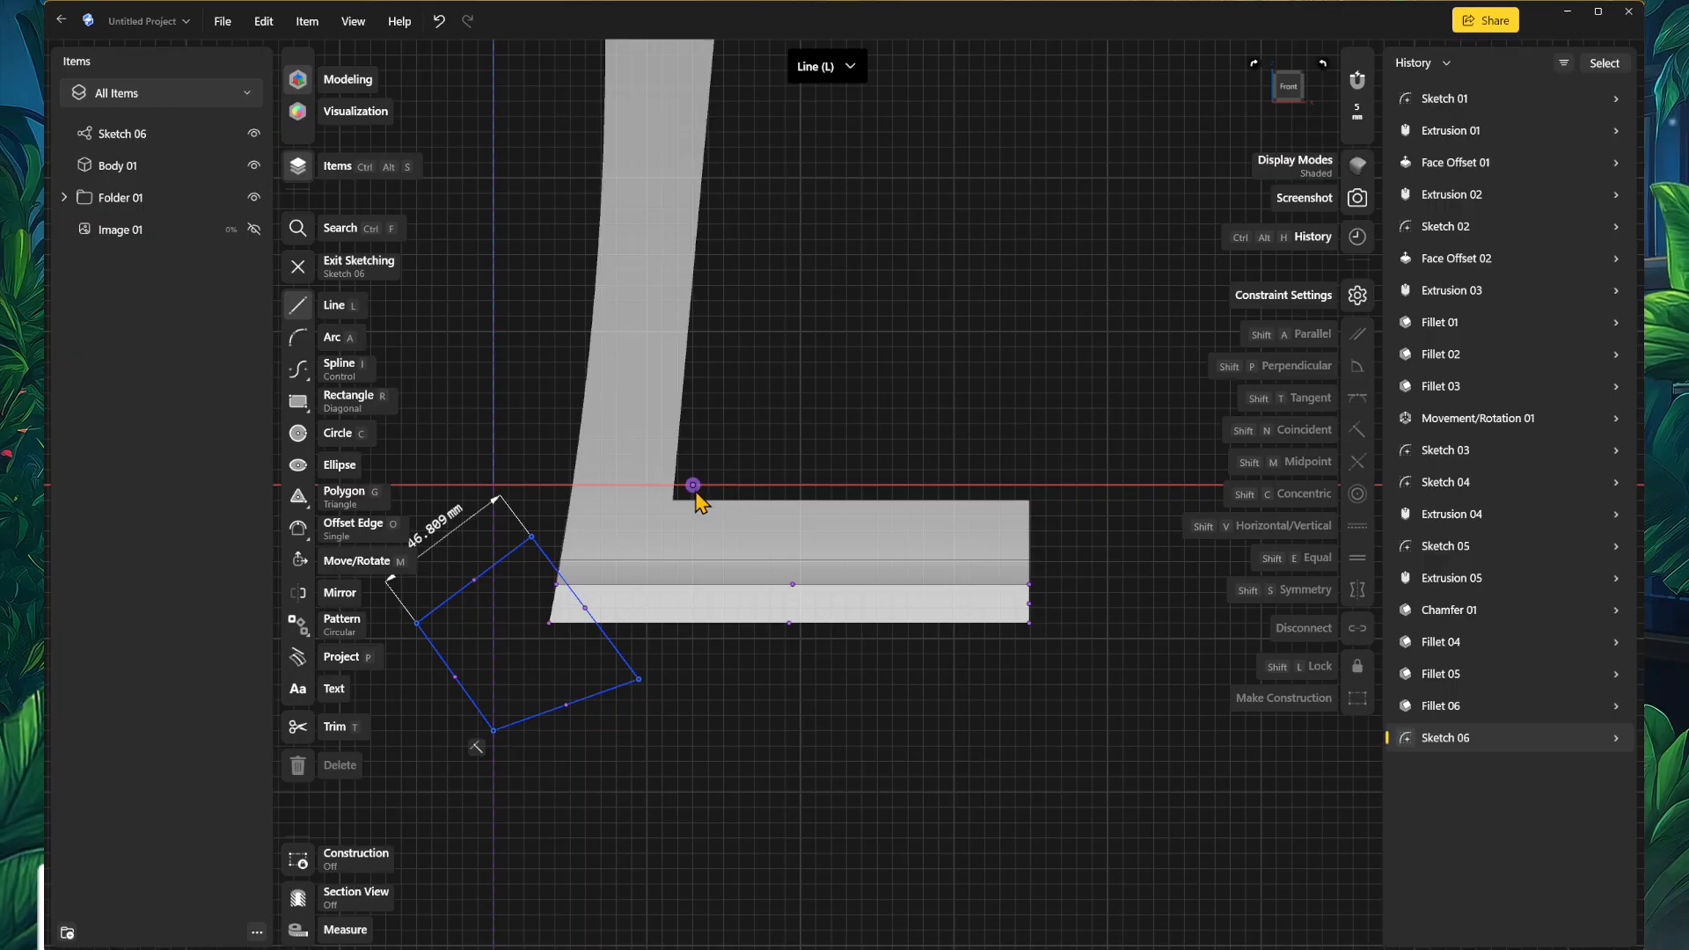
click(862, 486)
click(1062, 556)
click(1108, 438)
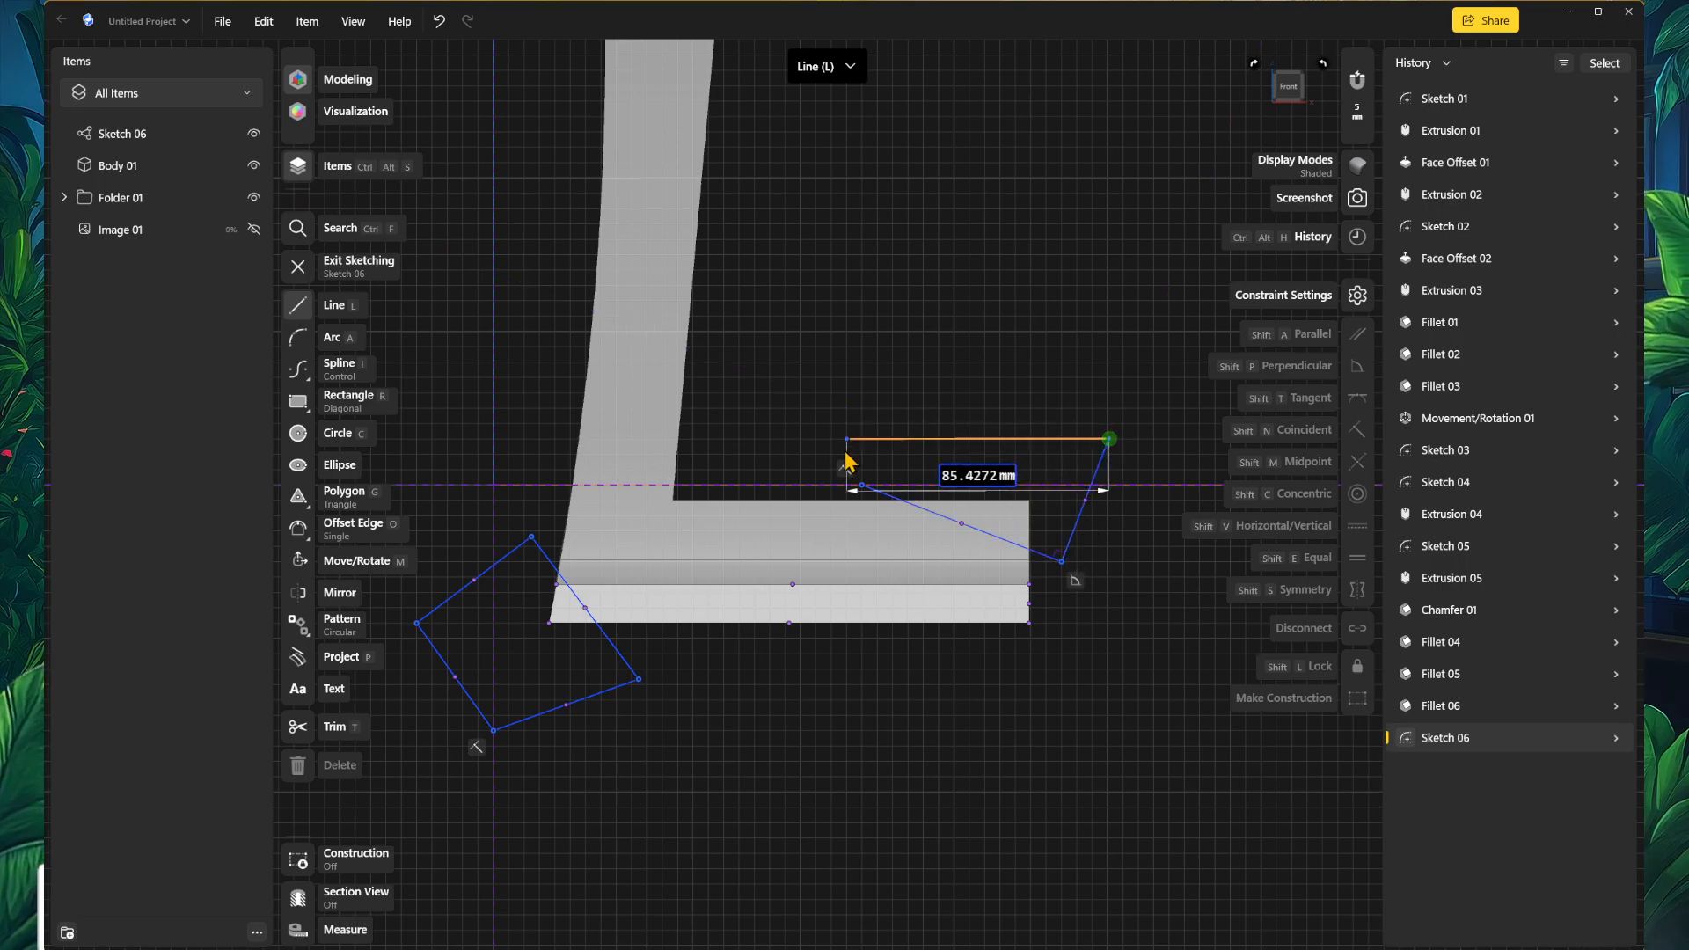
click(862, 485)
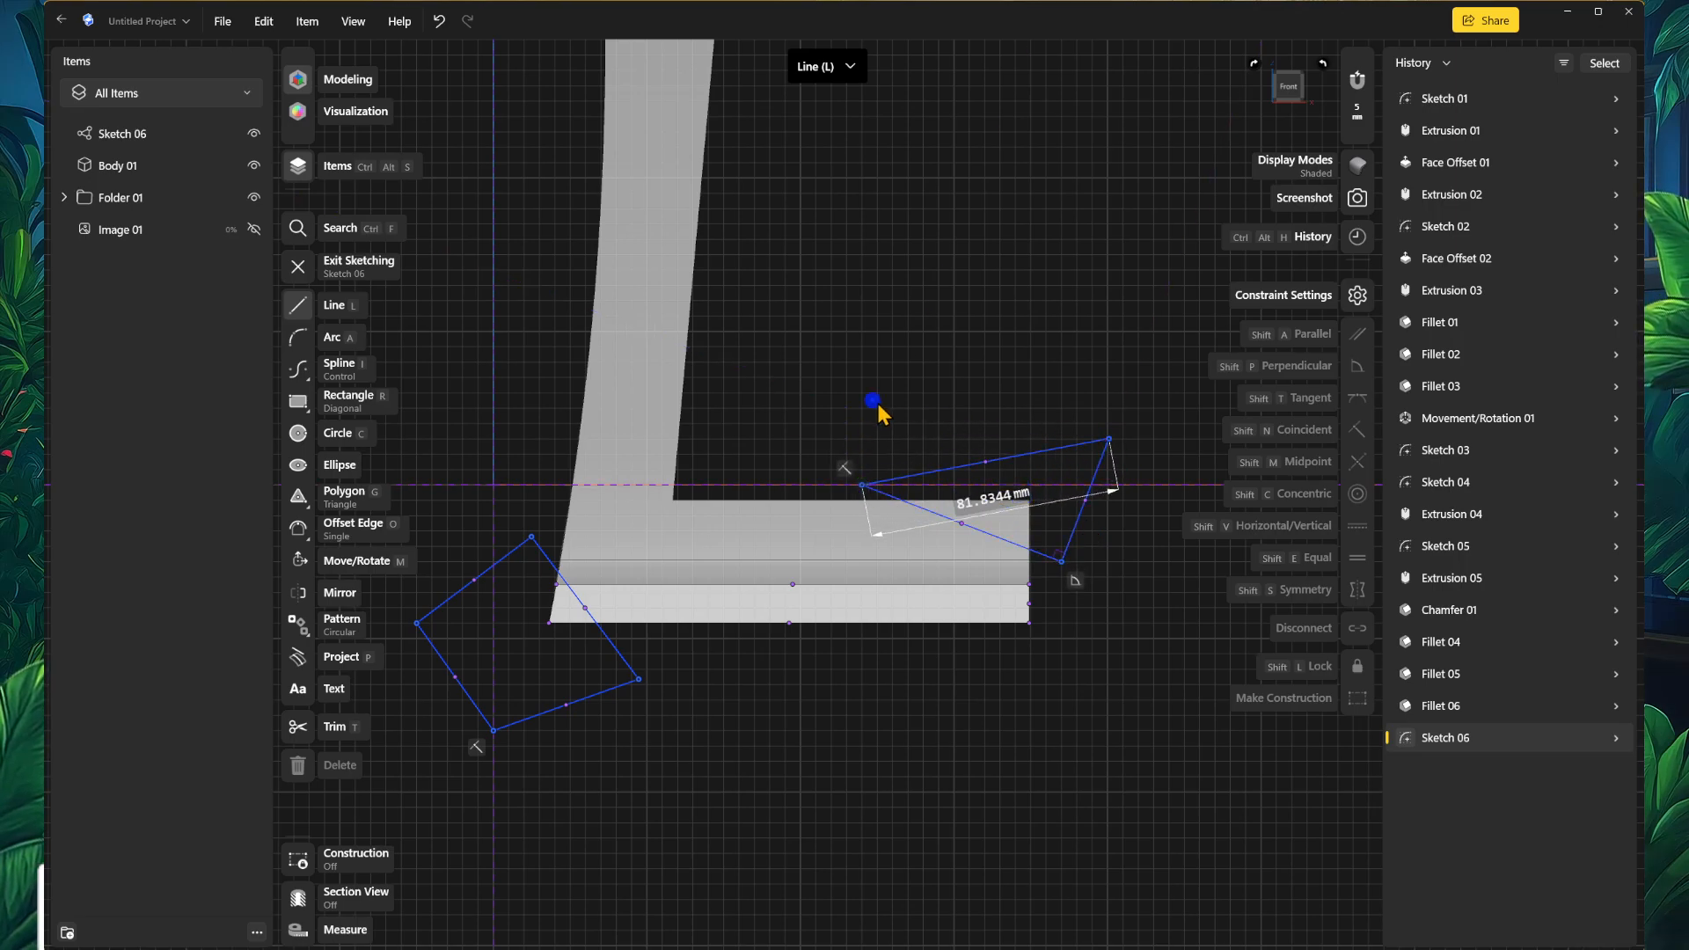
key(Escape)
Step: Extrude both sketched corner profiles through the full width of the base to cut away its front top and lower rear corners
scroll(1052, 748, down, 2)
mouse_move(1050, 788)
right_down()
mouse_move(848, 859)
mouse_move(874, 791)
mouse_move(905, 777)
right_up()
click(959, 651)
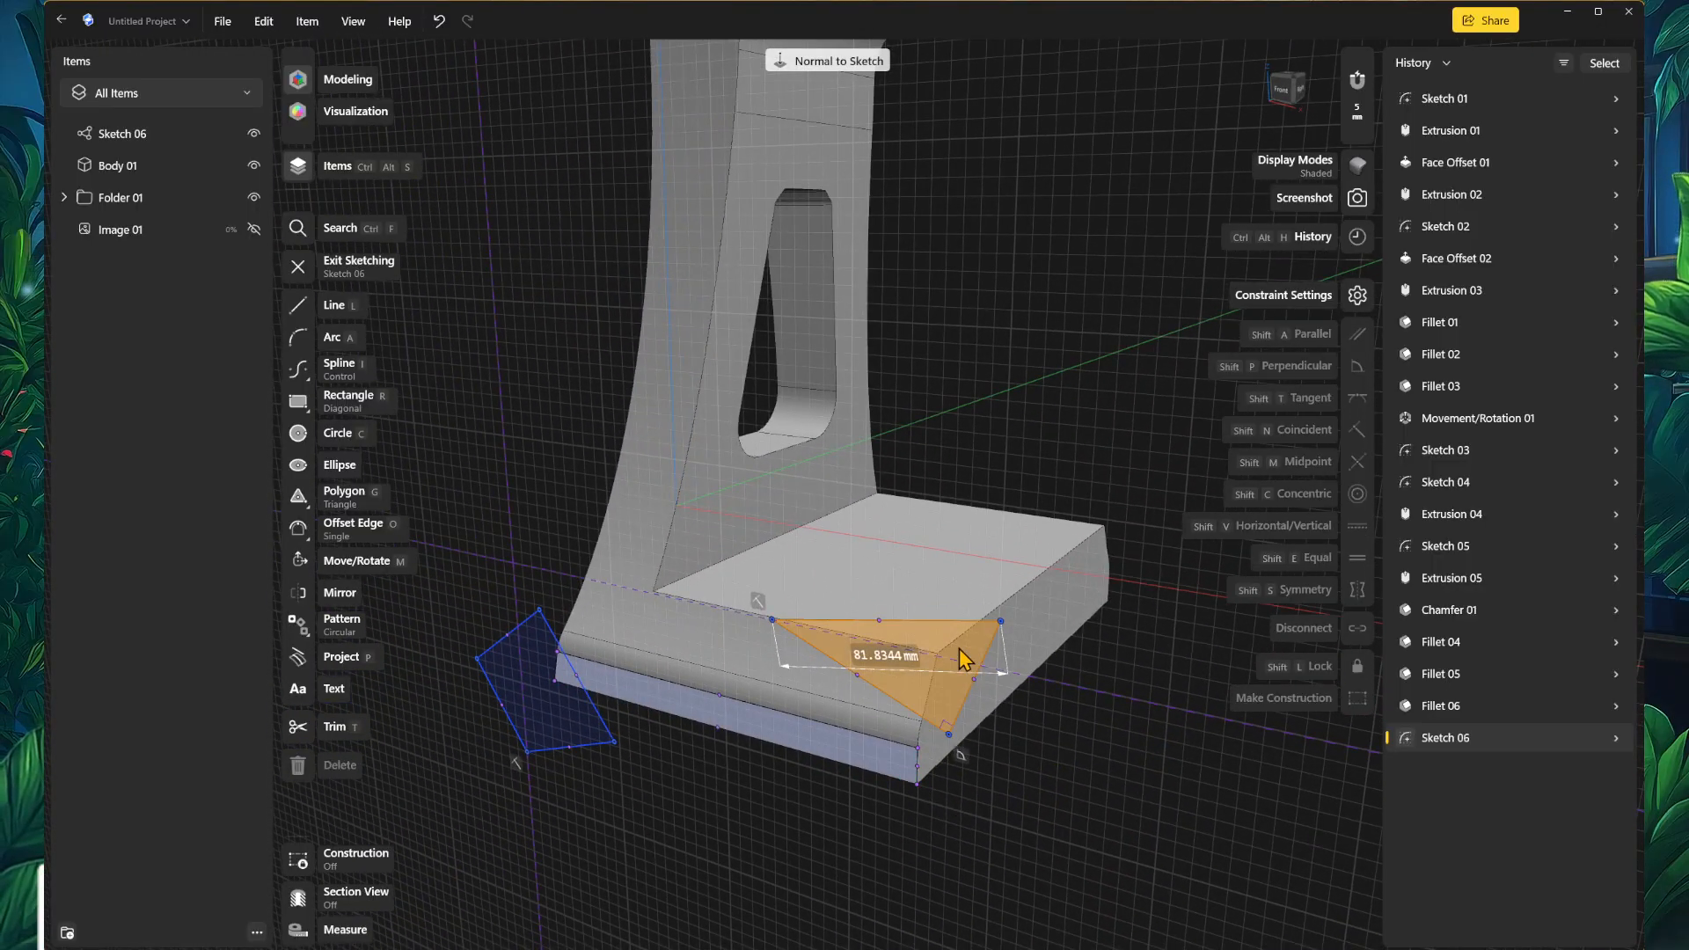
shift+click(568, 708)
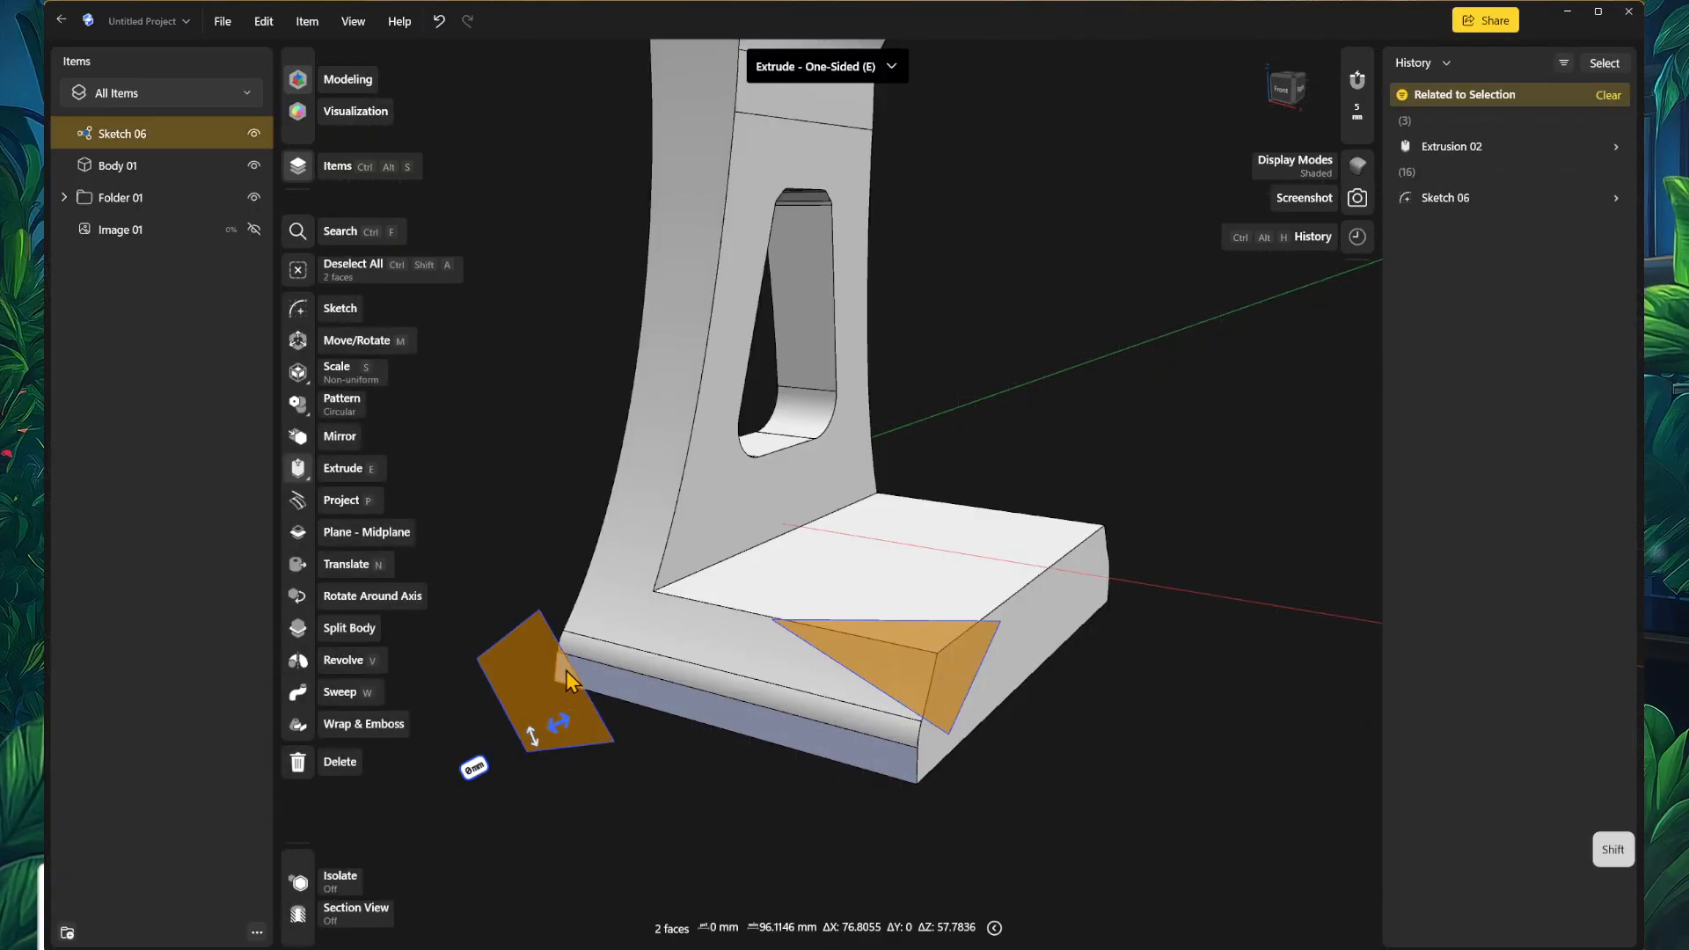
right_drag(844, 828, 684, 640)
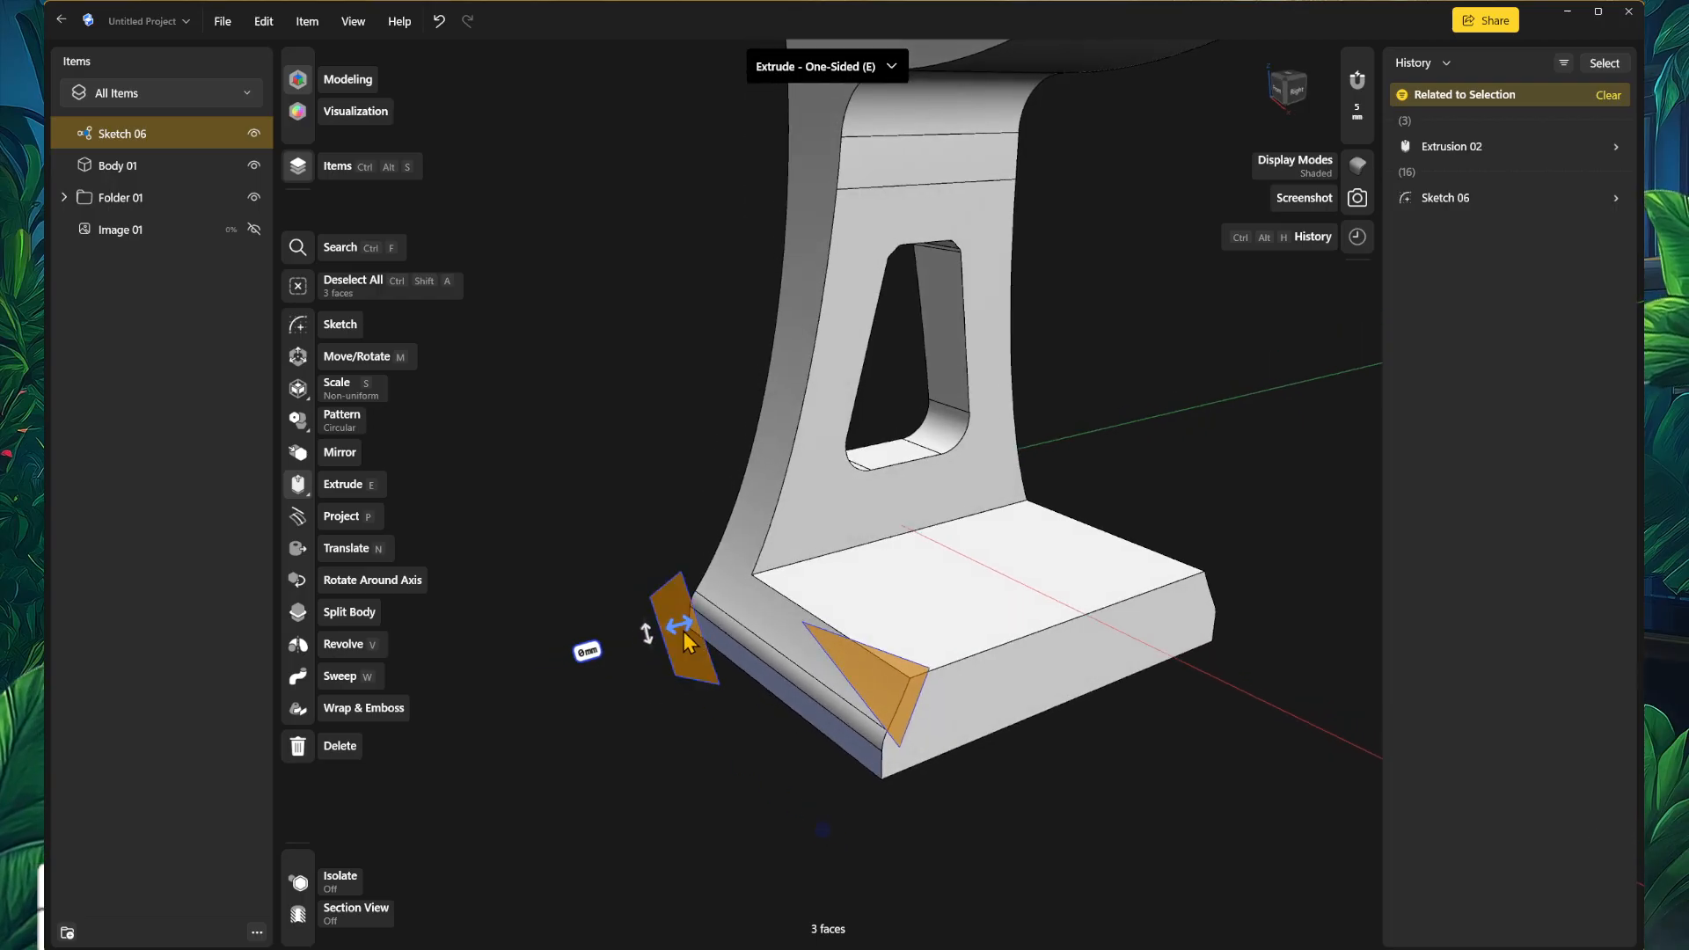
mouse_move(684, 639)
mouse_down()
mouse_move(766, 606)
mouse_move(1105, 572)
mouse_move(1208, 473)
mouse_up()
mouse_move(1132, 769)
right_down()
mouse_move(1100, 836)
mouse_move(991, 830)
right_up()
click(984, 818)
Step: Fillet the edge between the base's flat top and the sloped front cut with a radius of about 381 mm
scroll(863, 756, up, 4)
right_drag(726, 799, 808, 798)
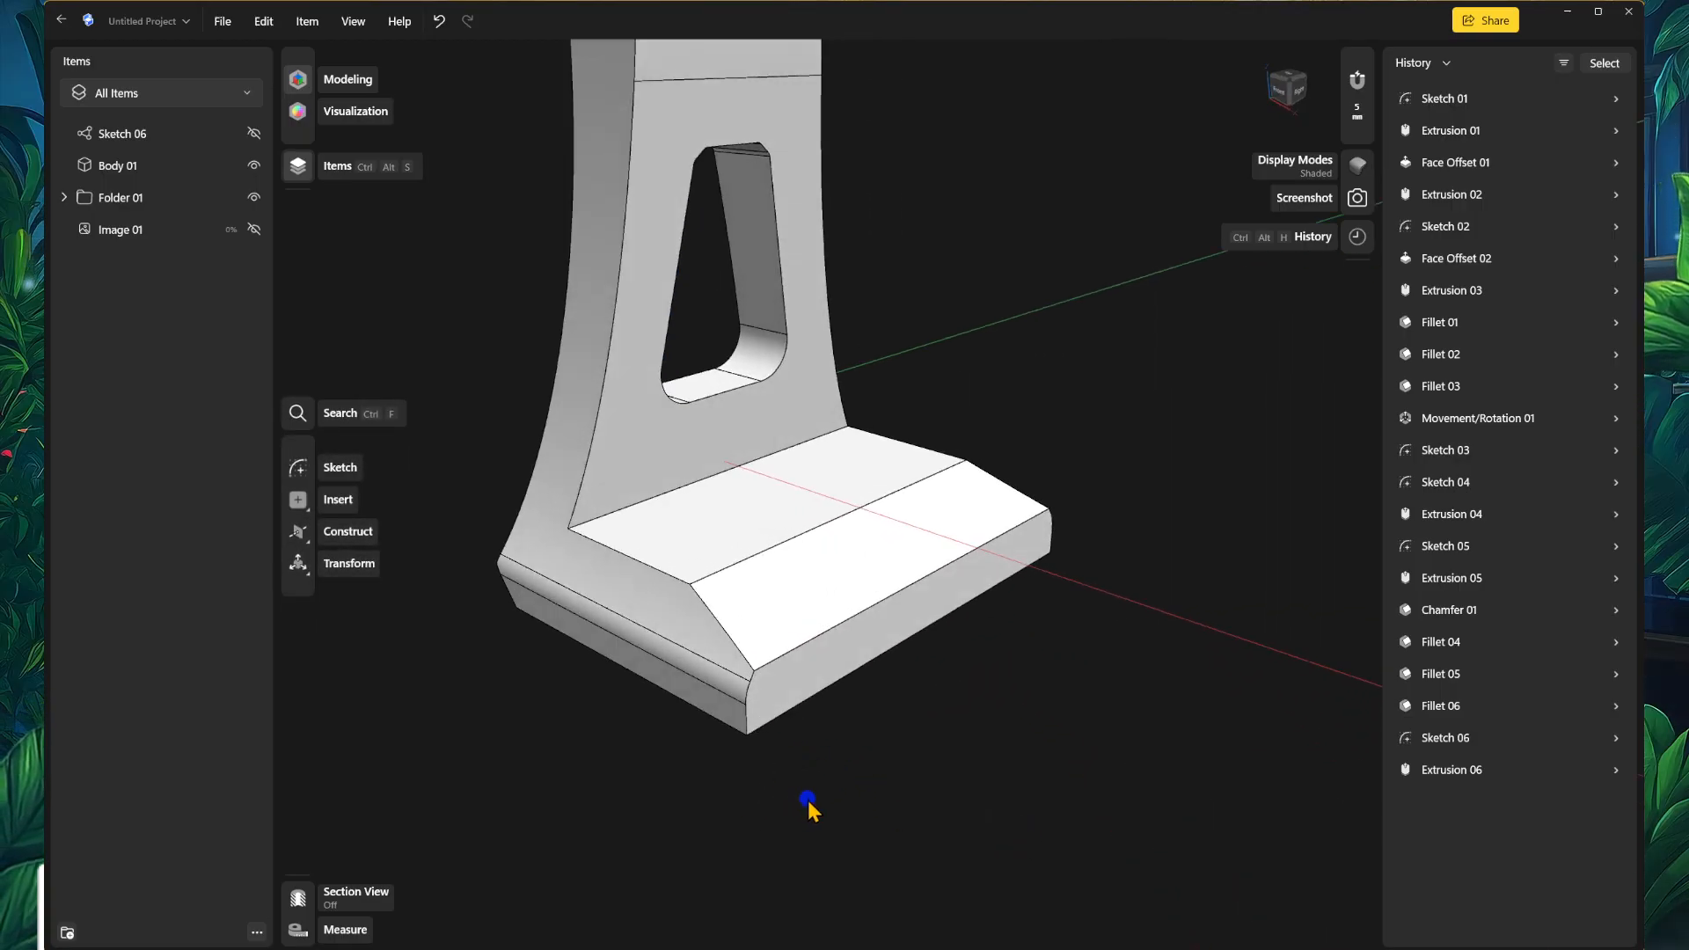
scroll(778, 668, up, 2)
click(724, 547)
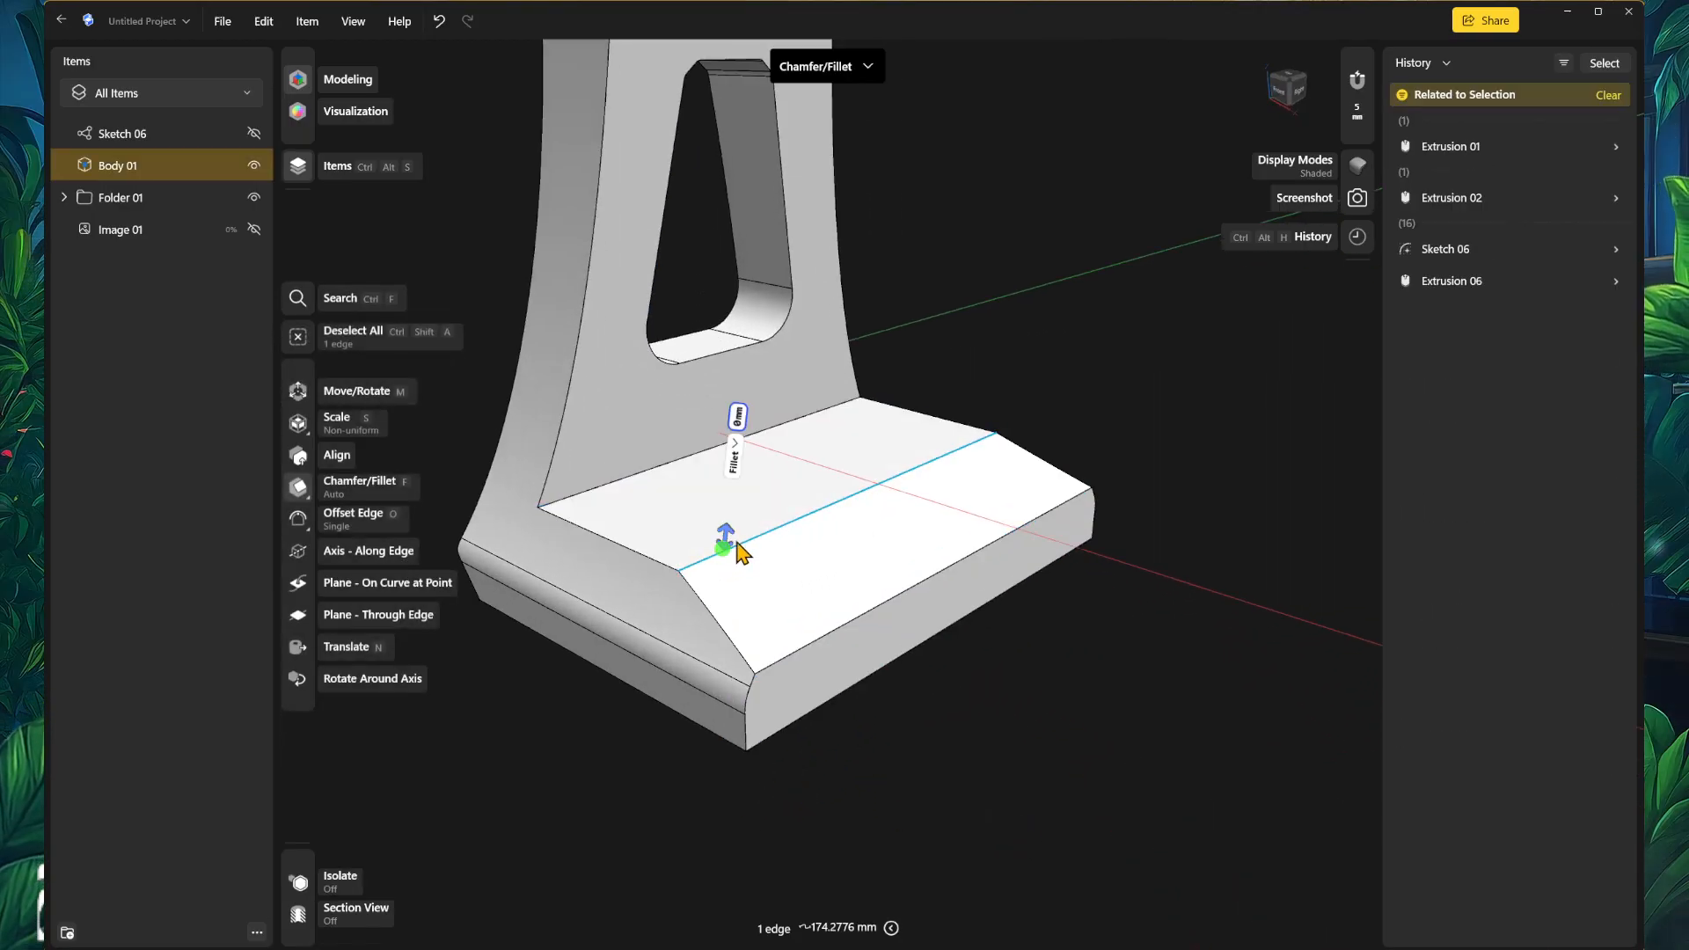
drag(728, 541, 987, 10)
right_drag(867, 388, 880, 576)
drag(878, 517, 1008, 21)
scroll(1055, 616, down, 3)
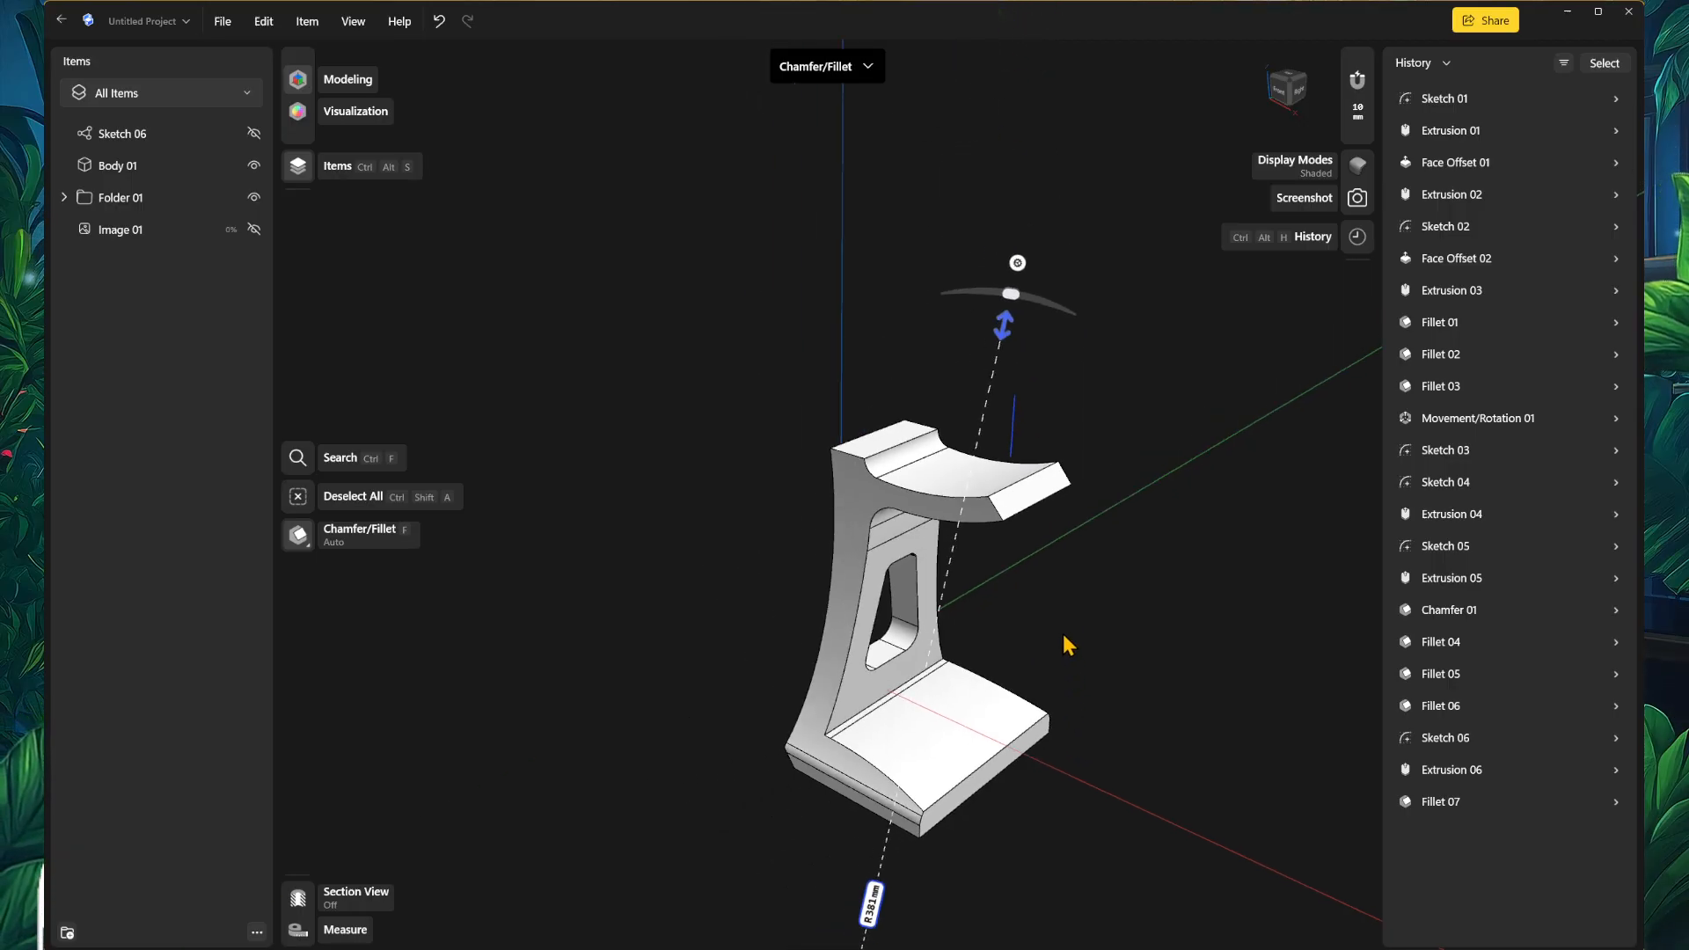
Step: Try to enlarge the radius of the fillet on the base's top further
drag(1024, 315, 1024, 154)
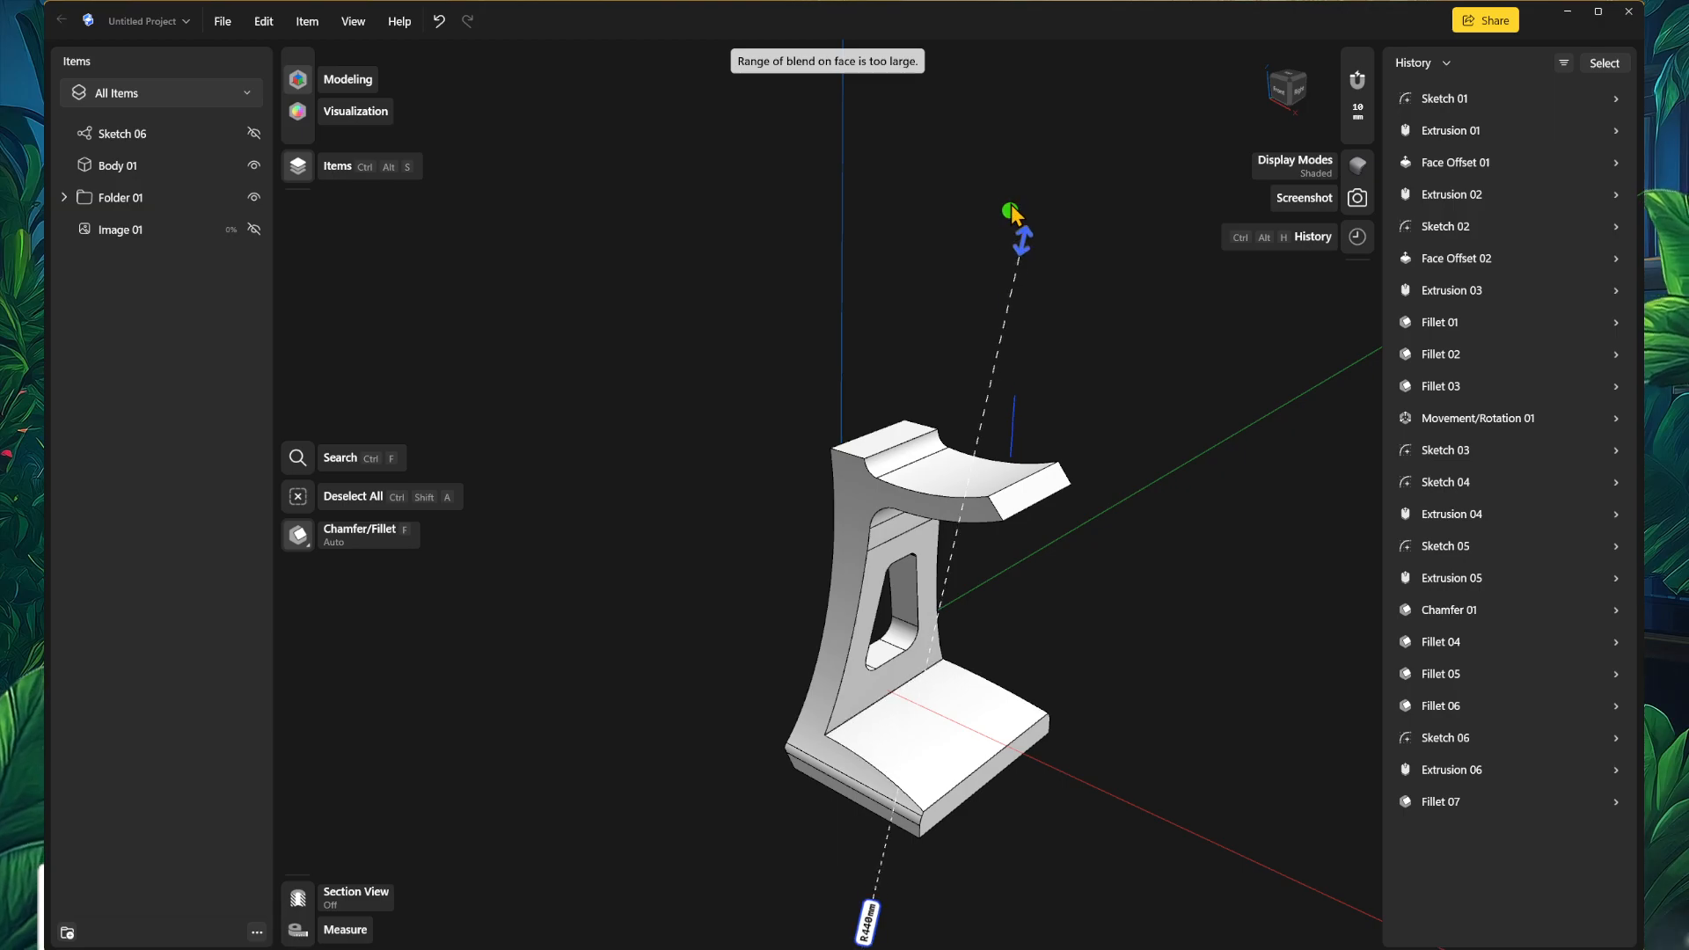
mouse_move(1038, 717)
right_down()
mouse_move(1010, 874)
mouse_move(991, 784)
right_up()
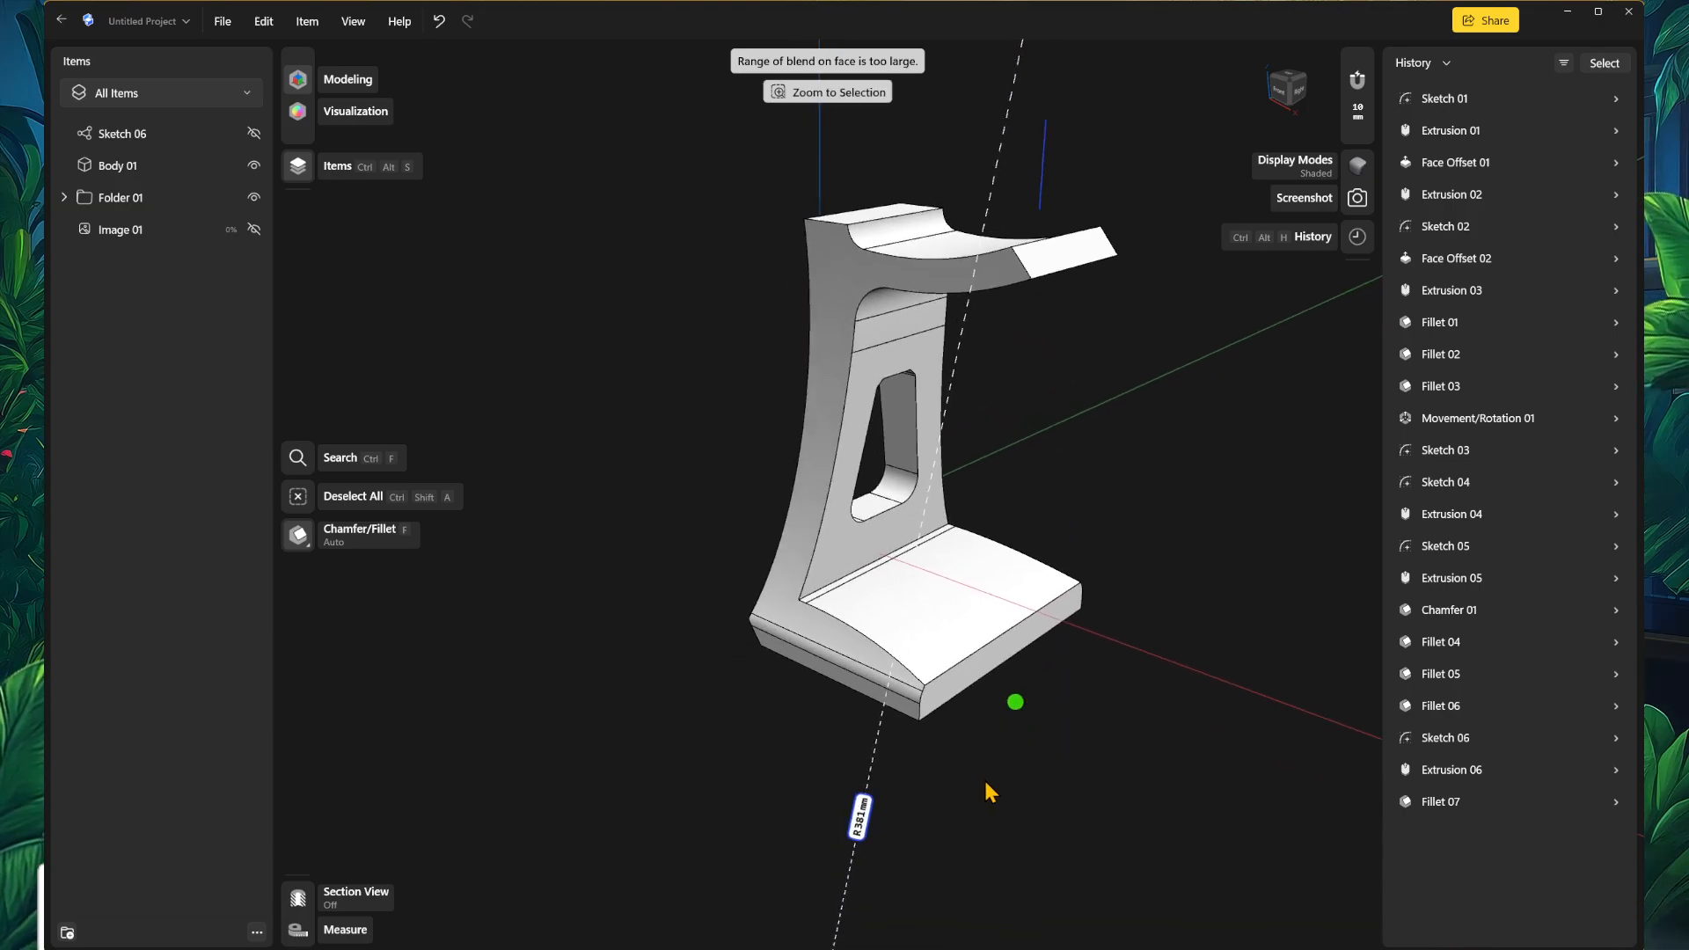
key(Escape)
Step: Examine the stand from several sides, including the base profile and the free end of the headphone arm
right_drag(957, 850, 1093, 785)
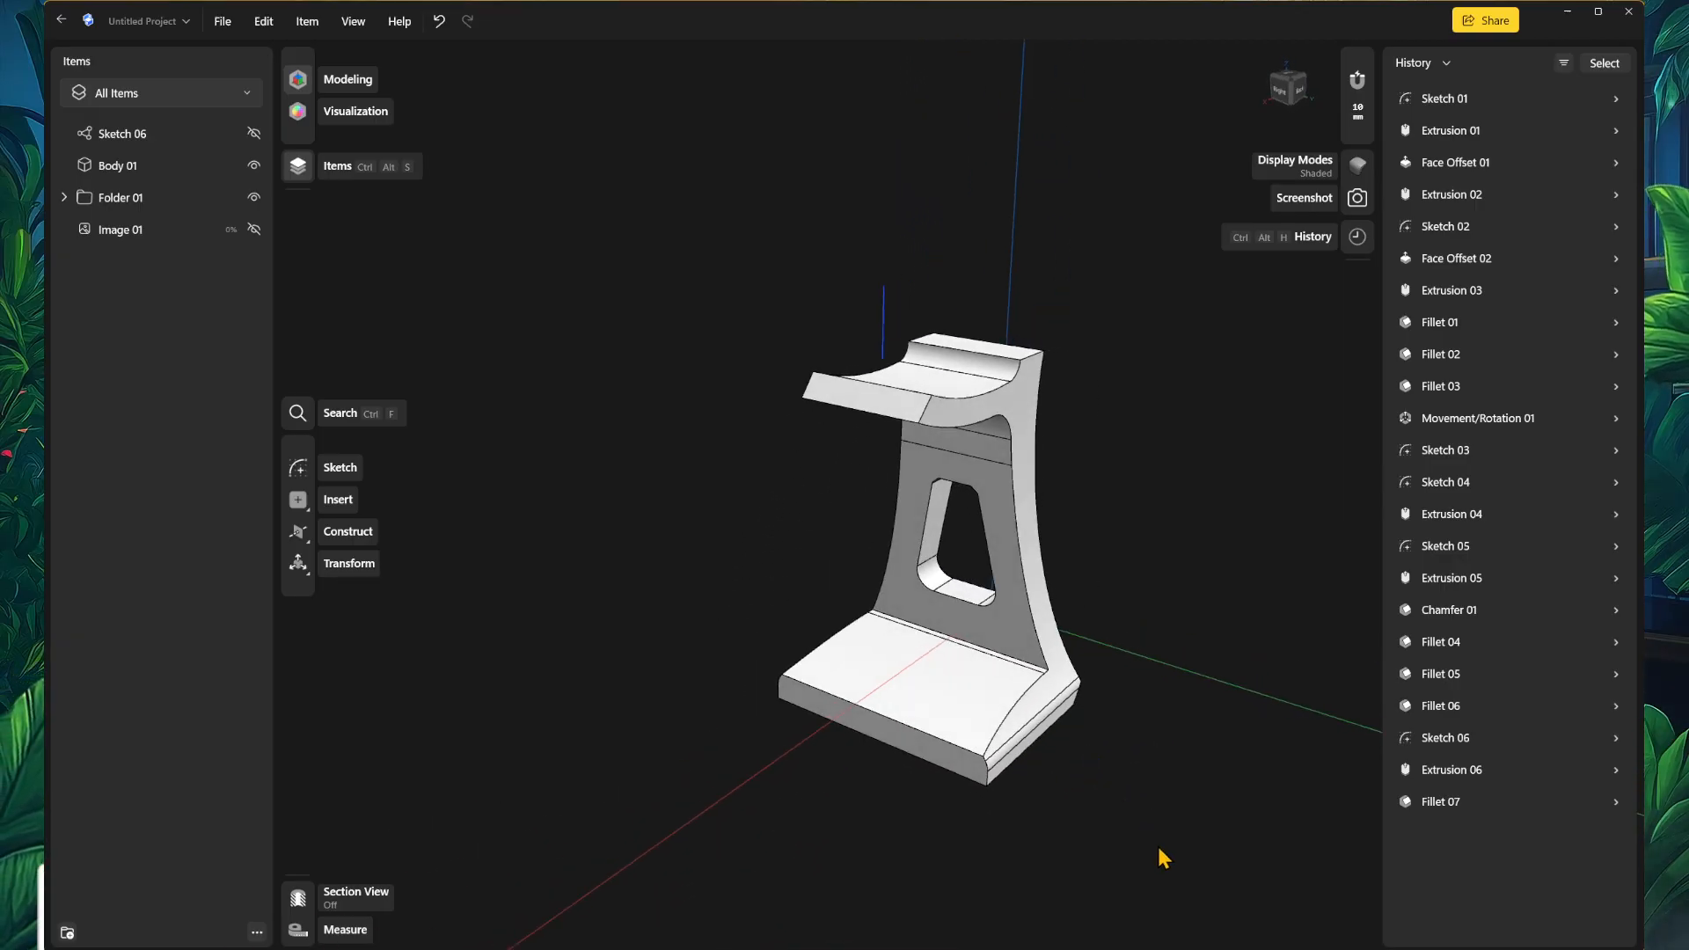
middle_drag(1139, 847, 1041, 845)
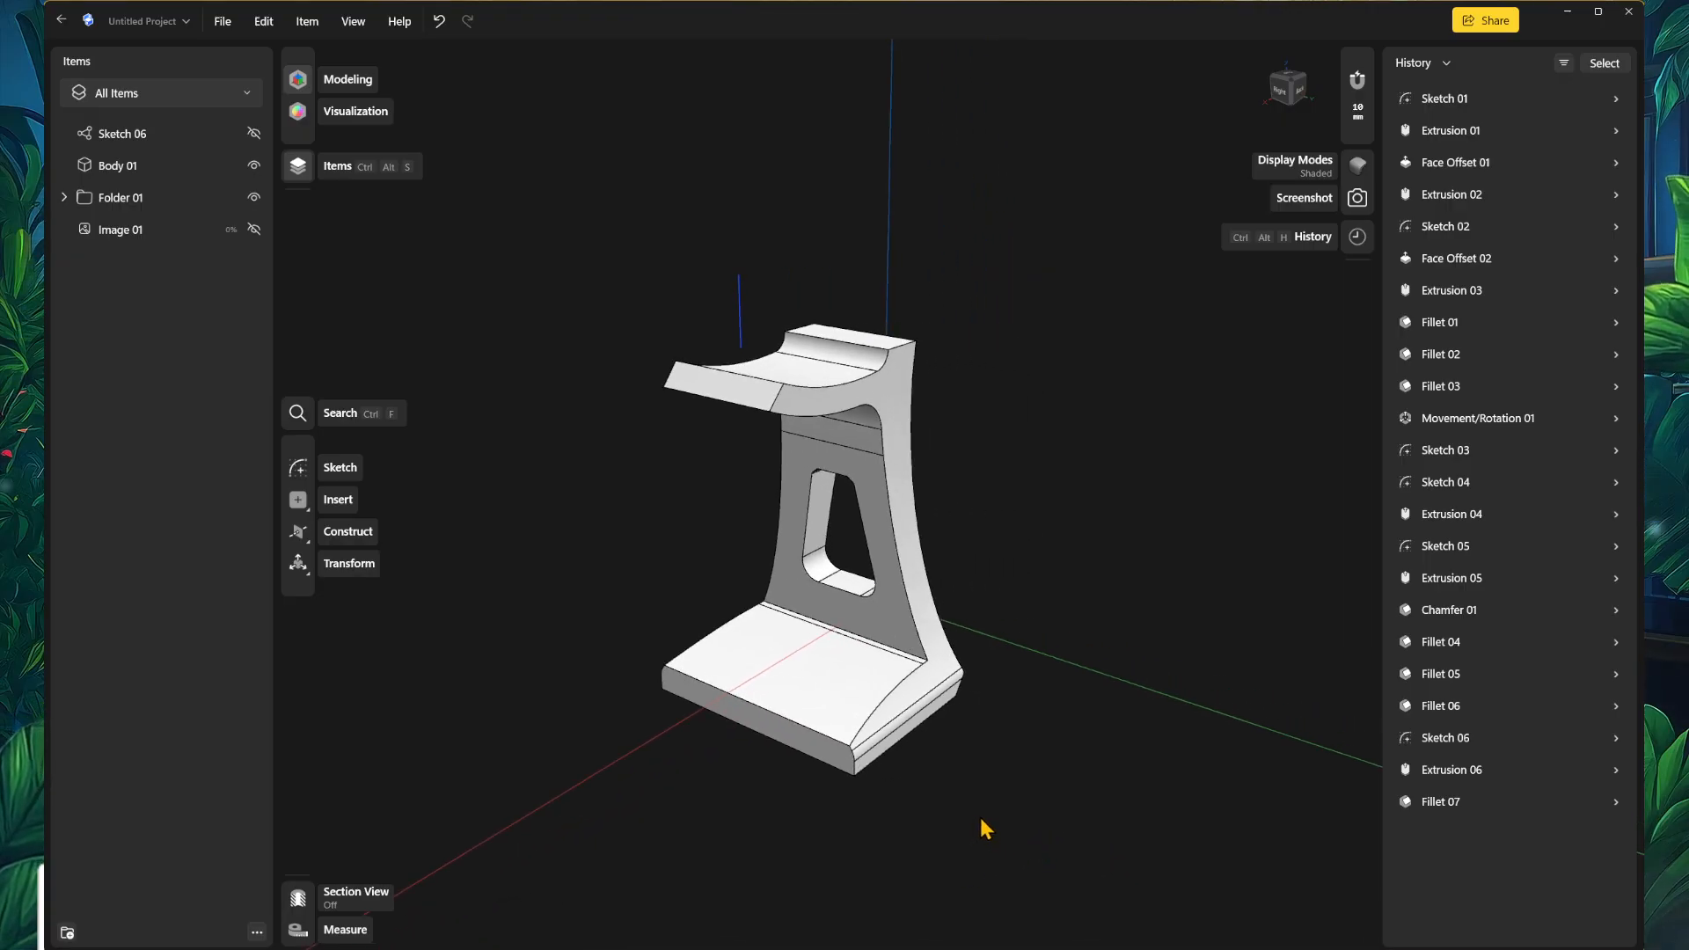
scroll(973, 862, up, 3)
right_drag(981, 816, 1060, 812)
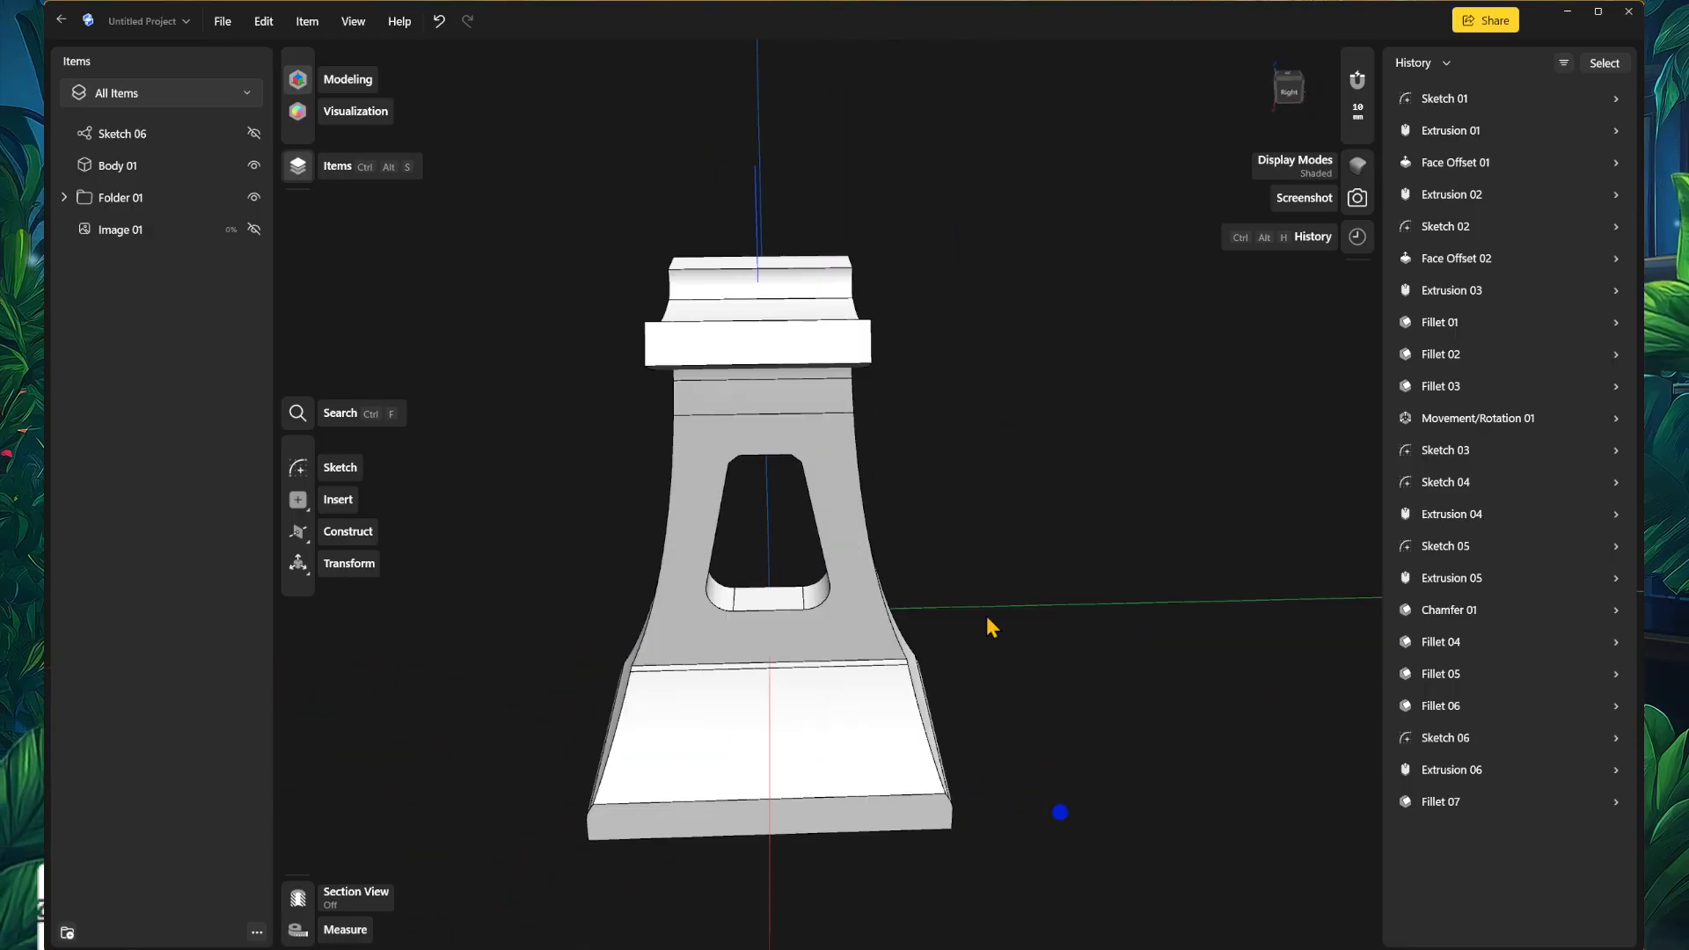
middle_drag(941, 573, 1070, 668)
right_drag(1205, 649, 1018, 656)
scroll(1133, 545, up, 3)
middle_drag(1054, 519, 942, 579)
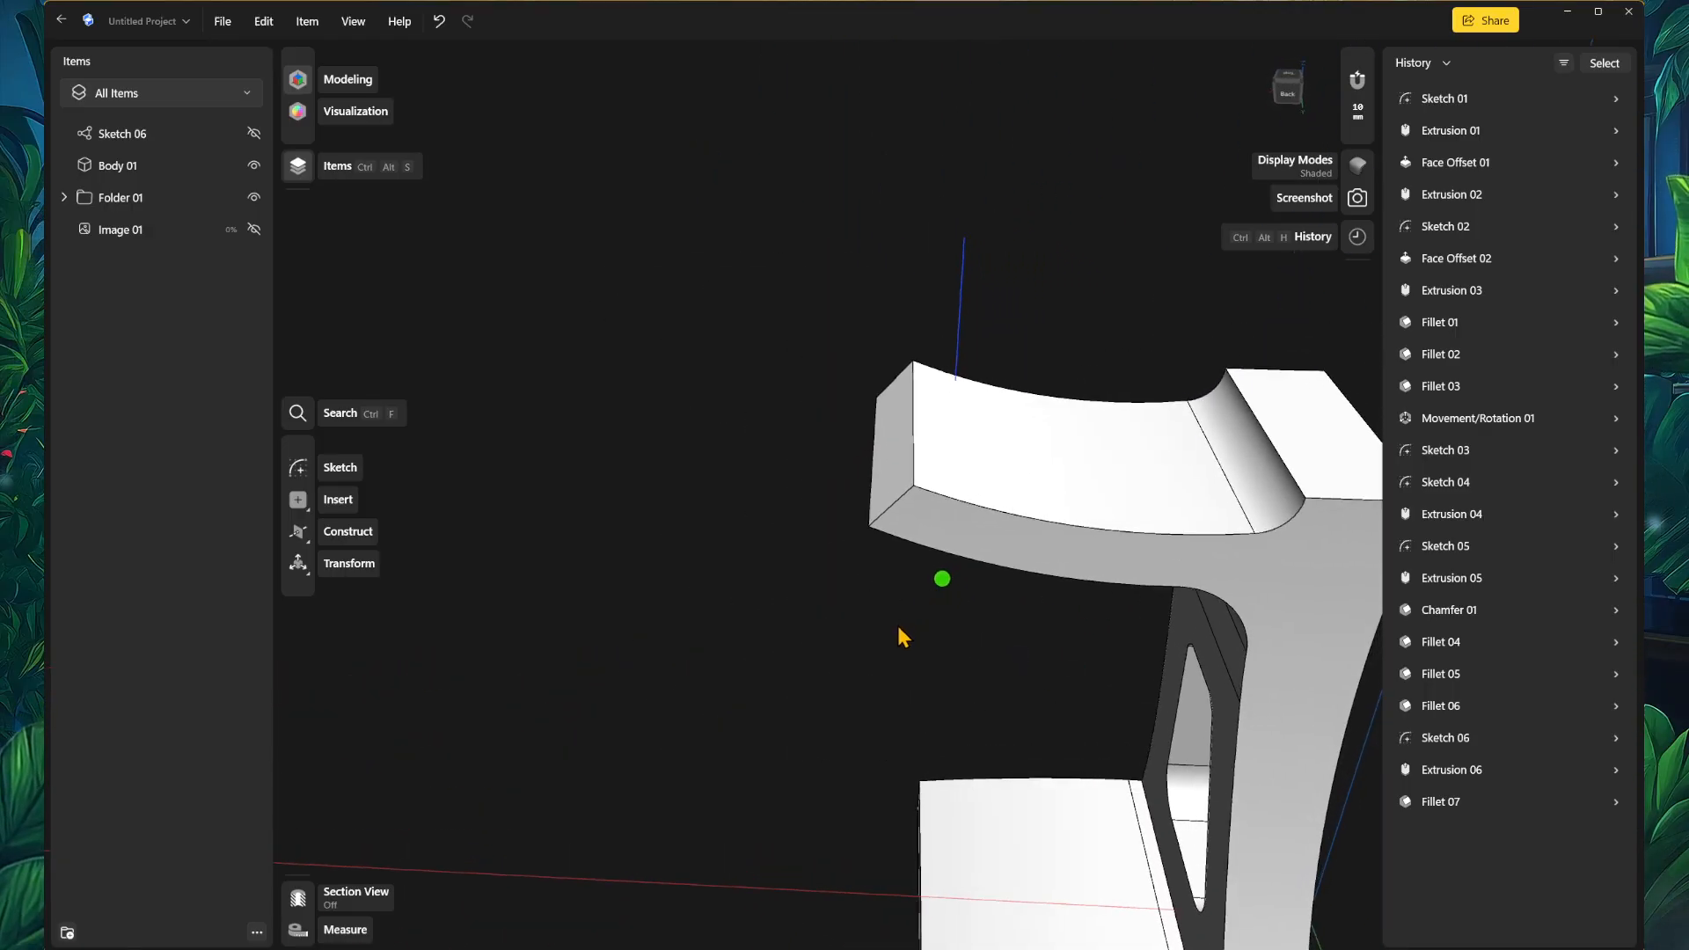
scroll(882, 505, up, 2)
click(883, 494)
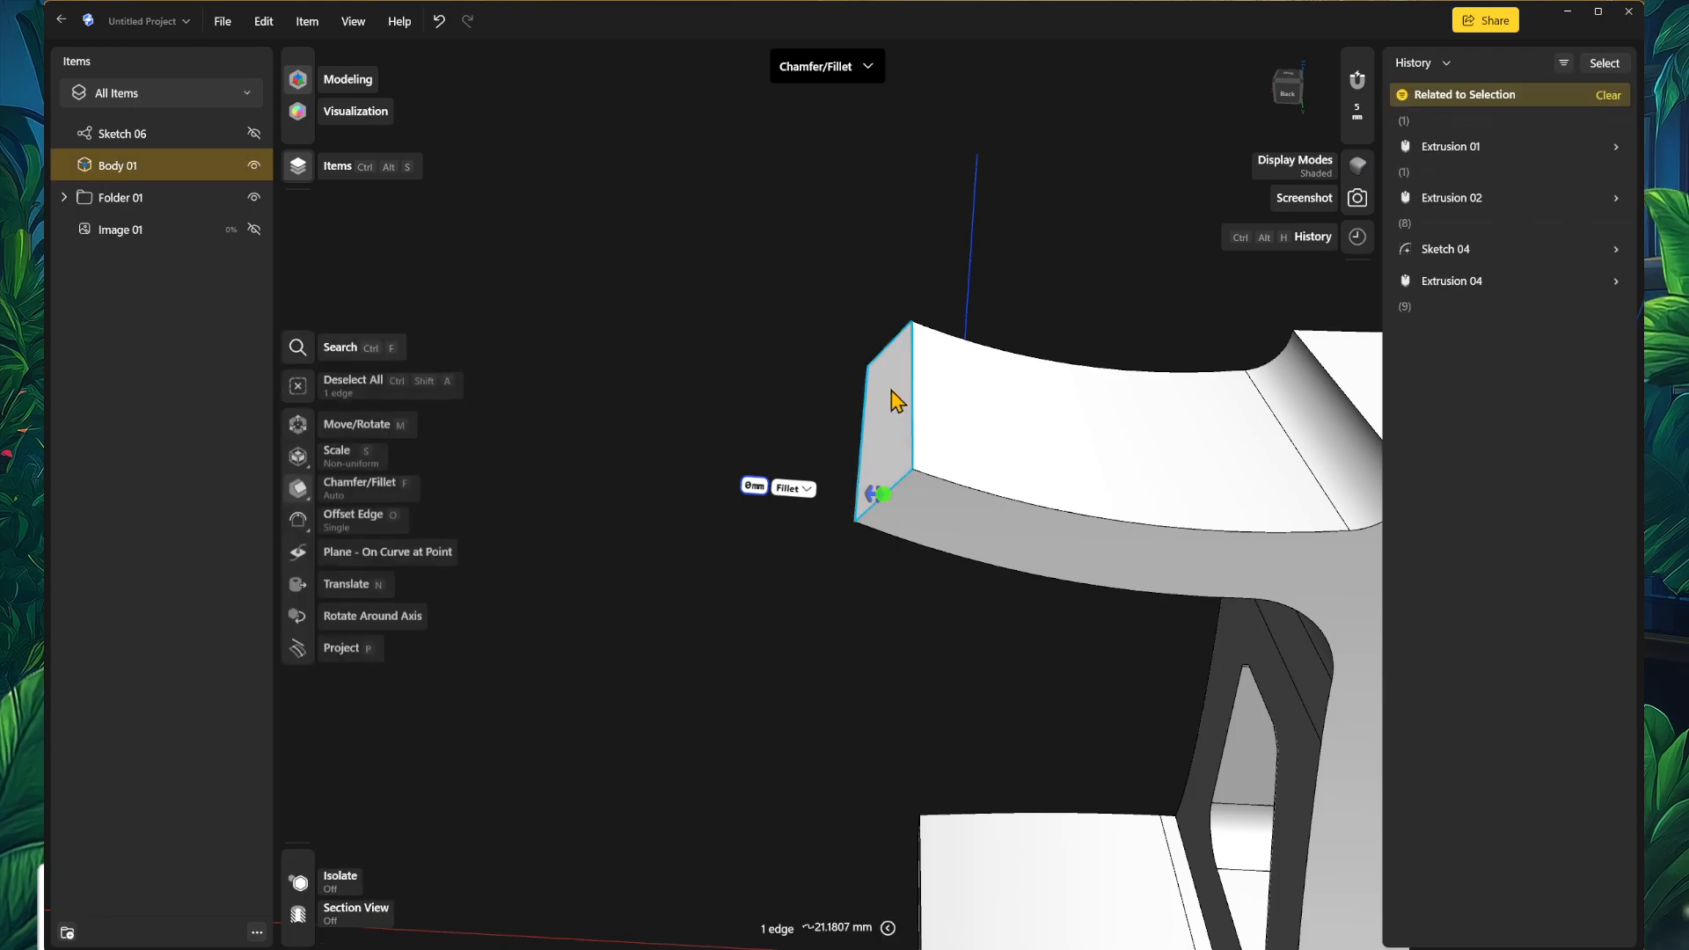
shift+click(886, 348)
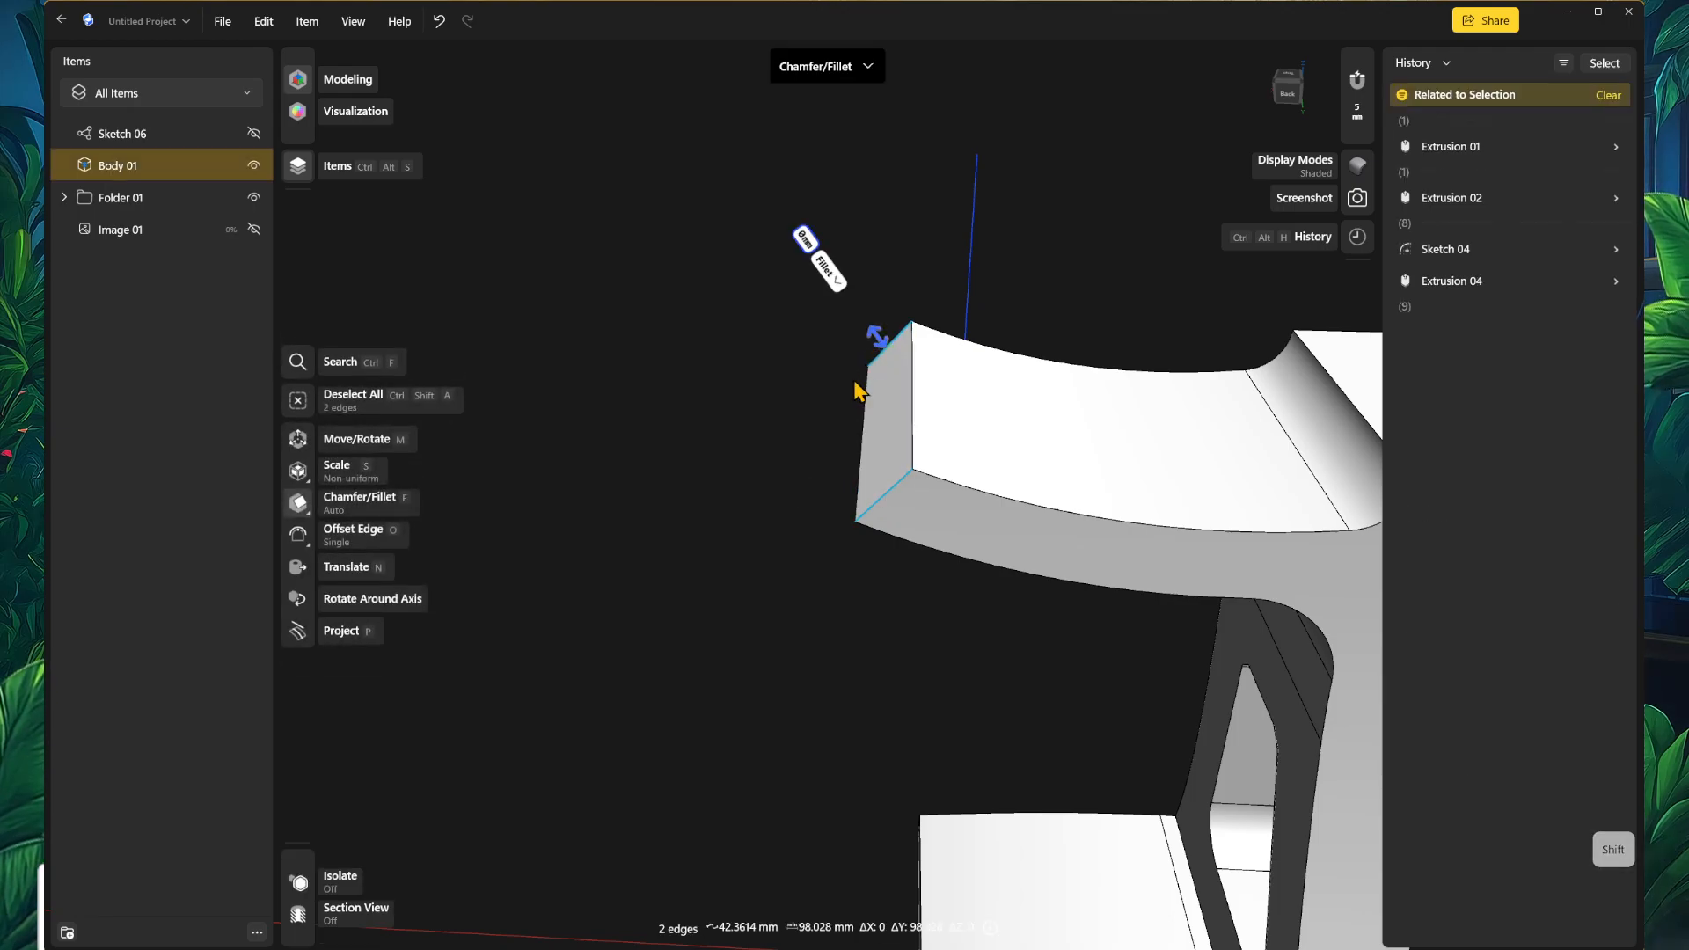
click(726, 426)
drag(824, 592, 780, 581)
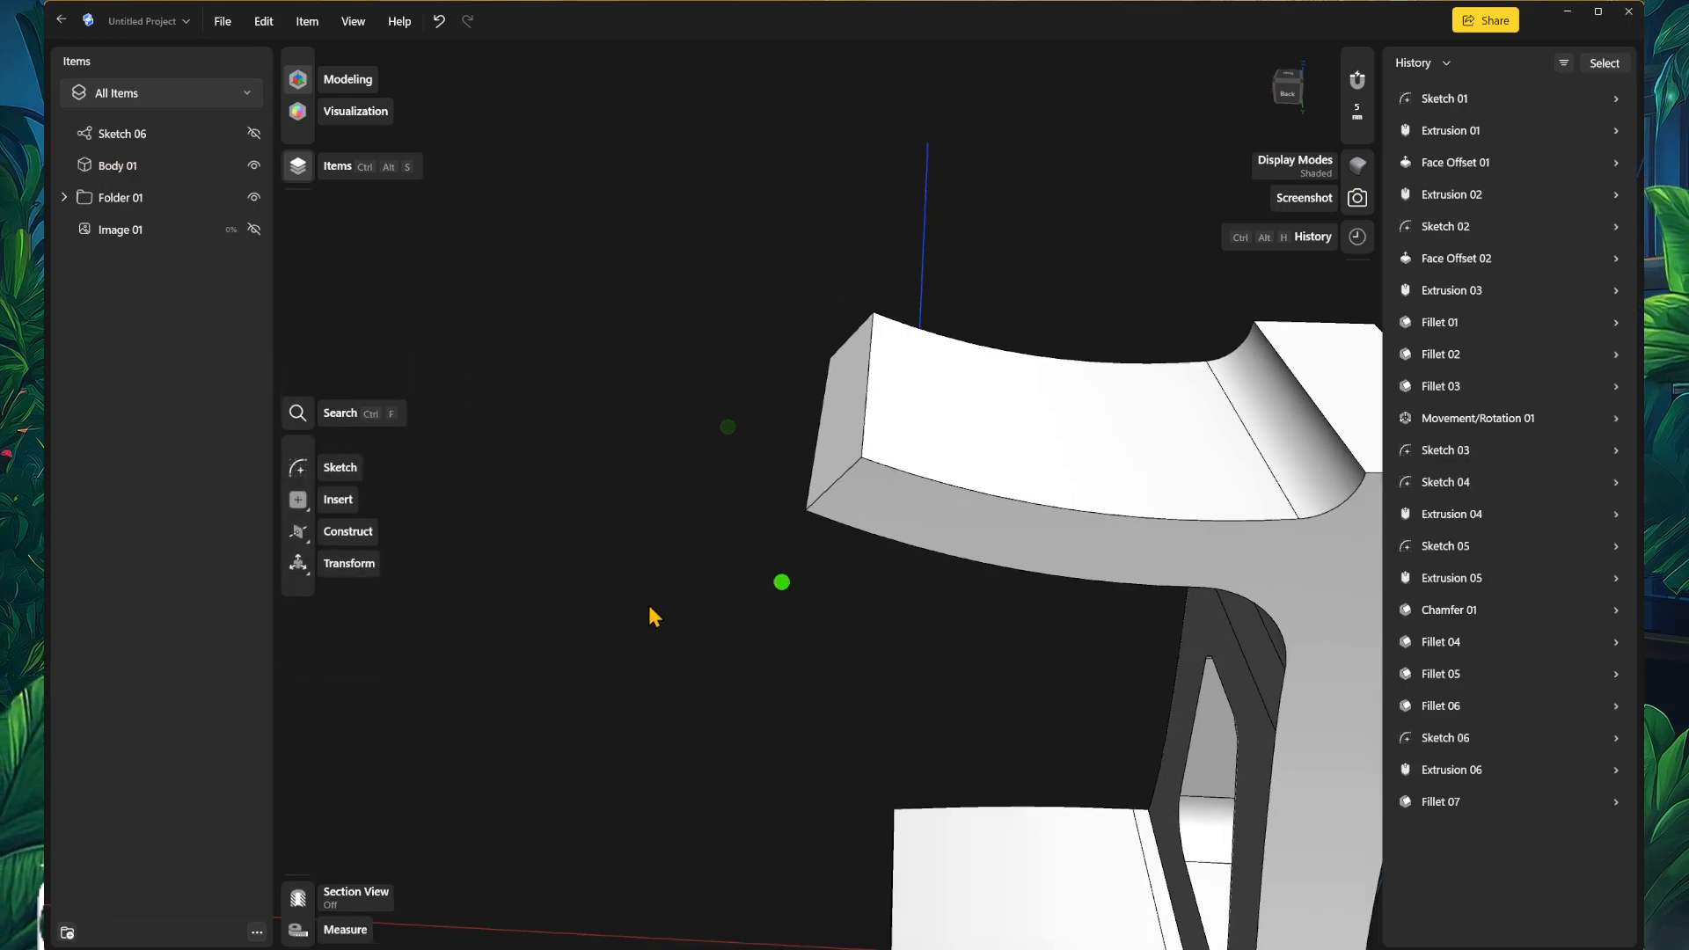
Step: Fillet one short corner edge at the free end of the headphone arm with a radius of about 7 mm
right_drag(644, 606, 768, 614)
drag(565, 605, 774, 695)
right_drag(858, 701, 775, 698)
scroll(486, 488, up, 8)
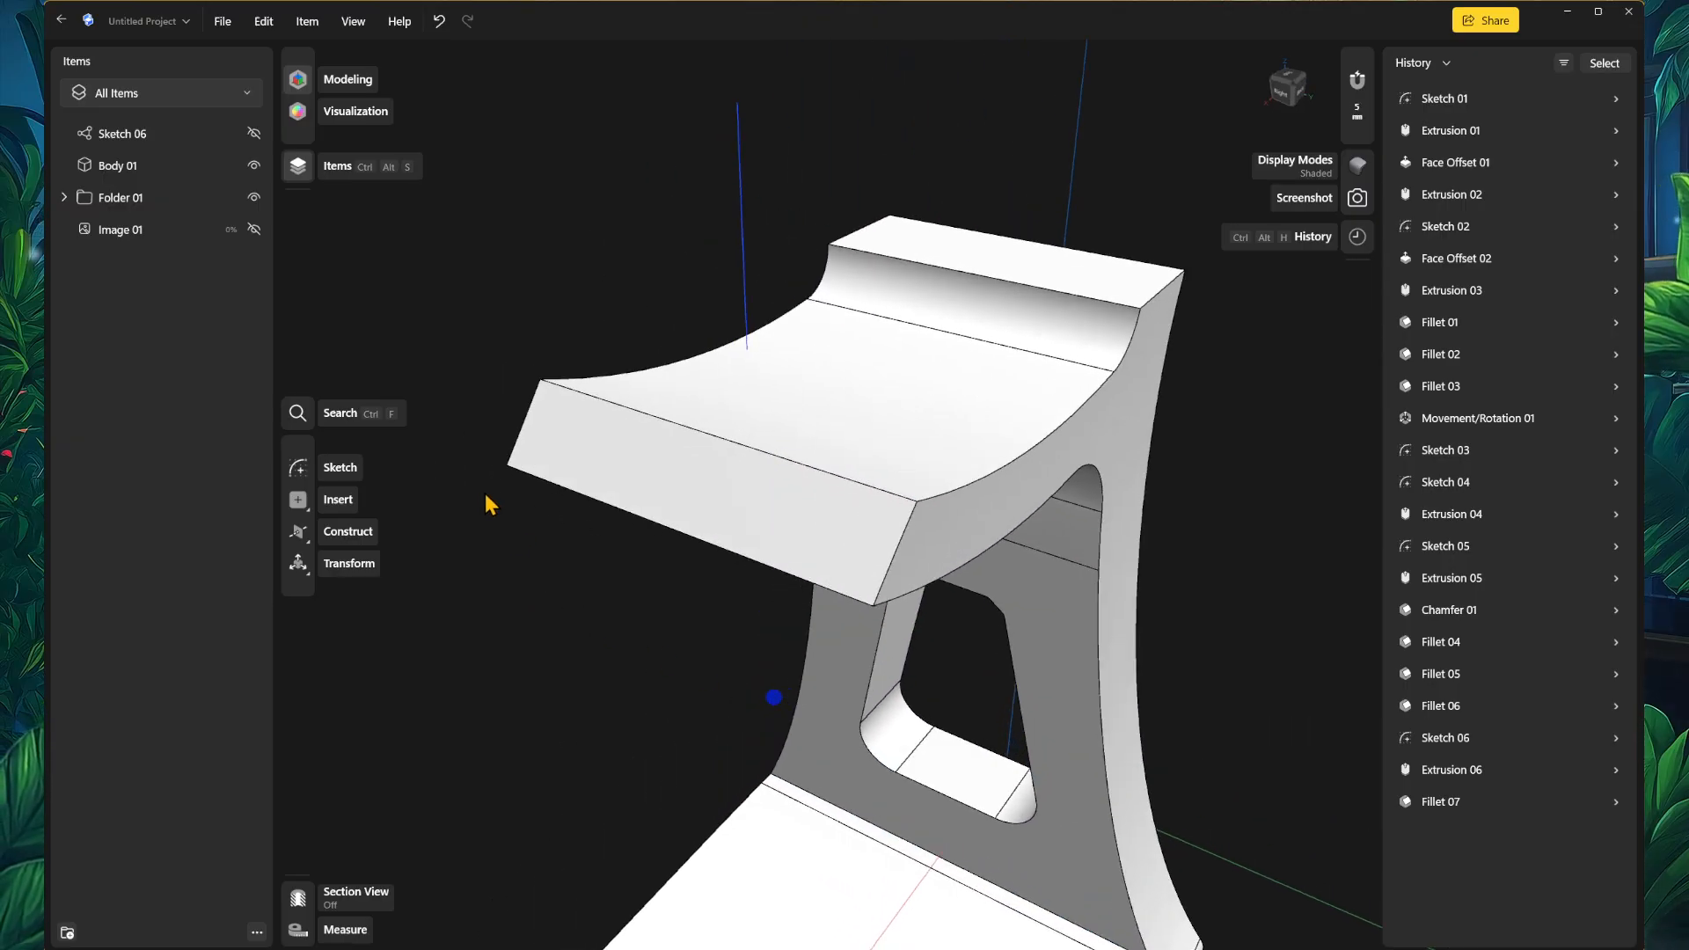
middle_drag(434, 457, 572, 546)
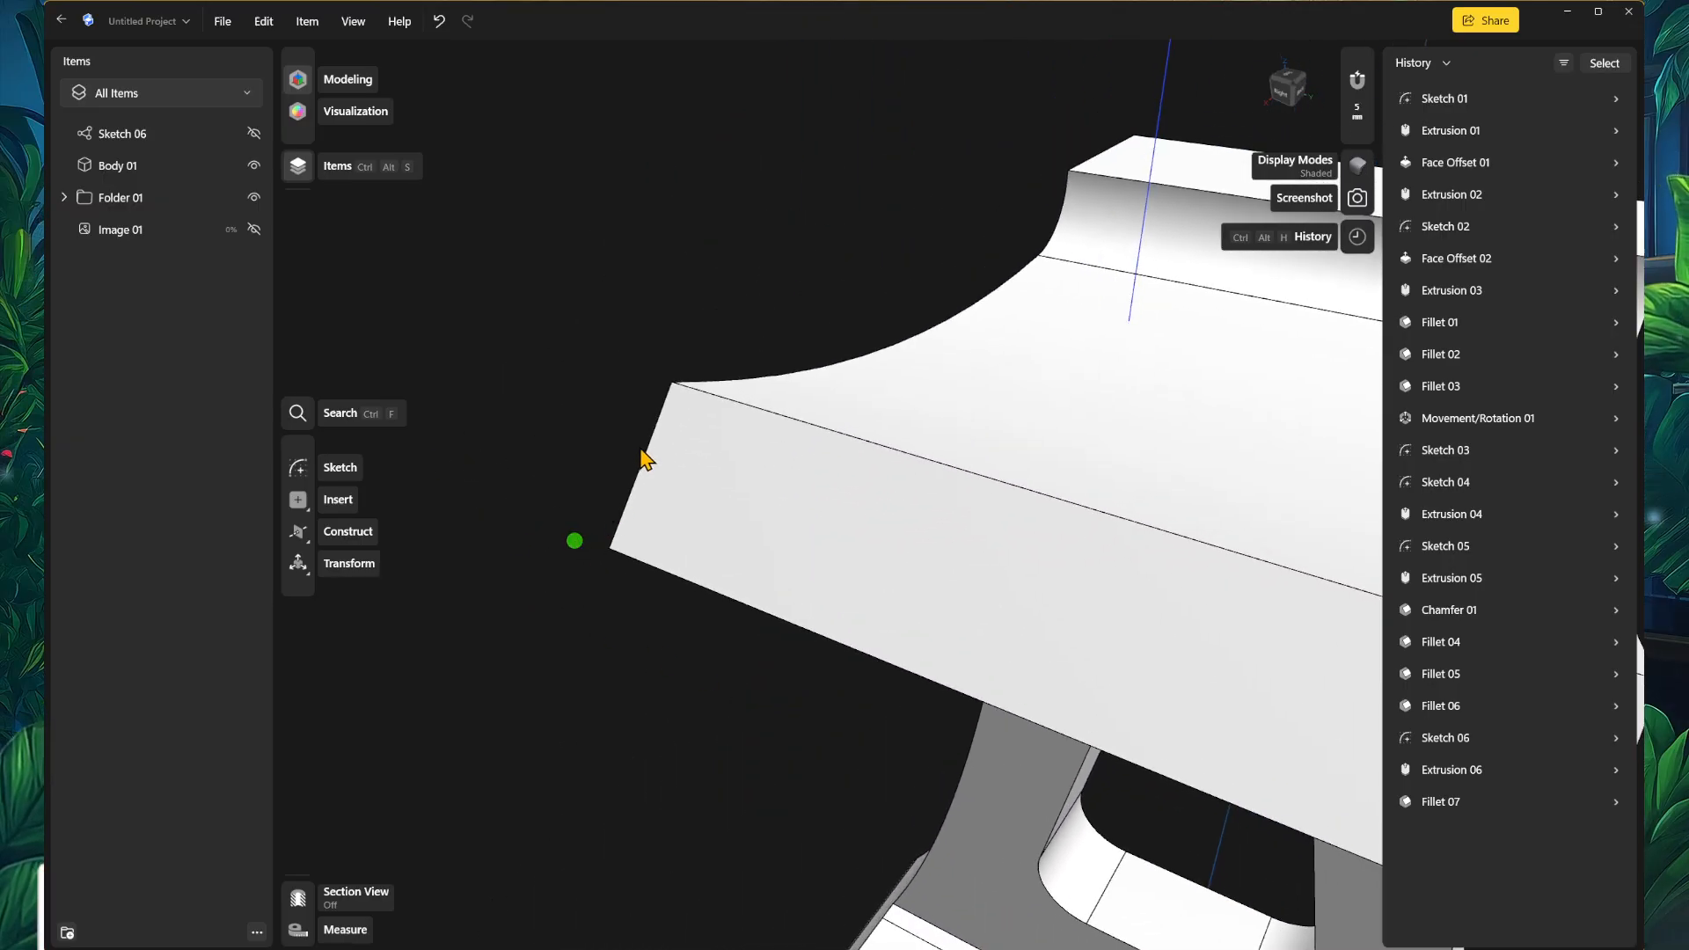
click(658, 443)
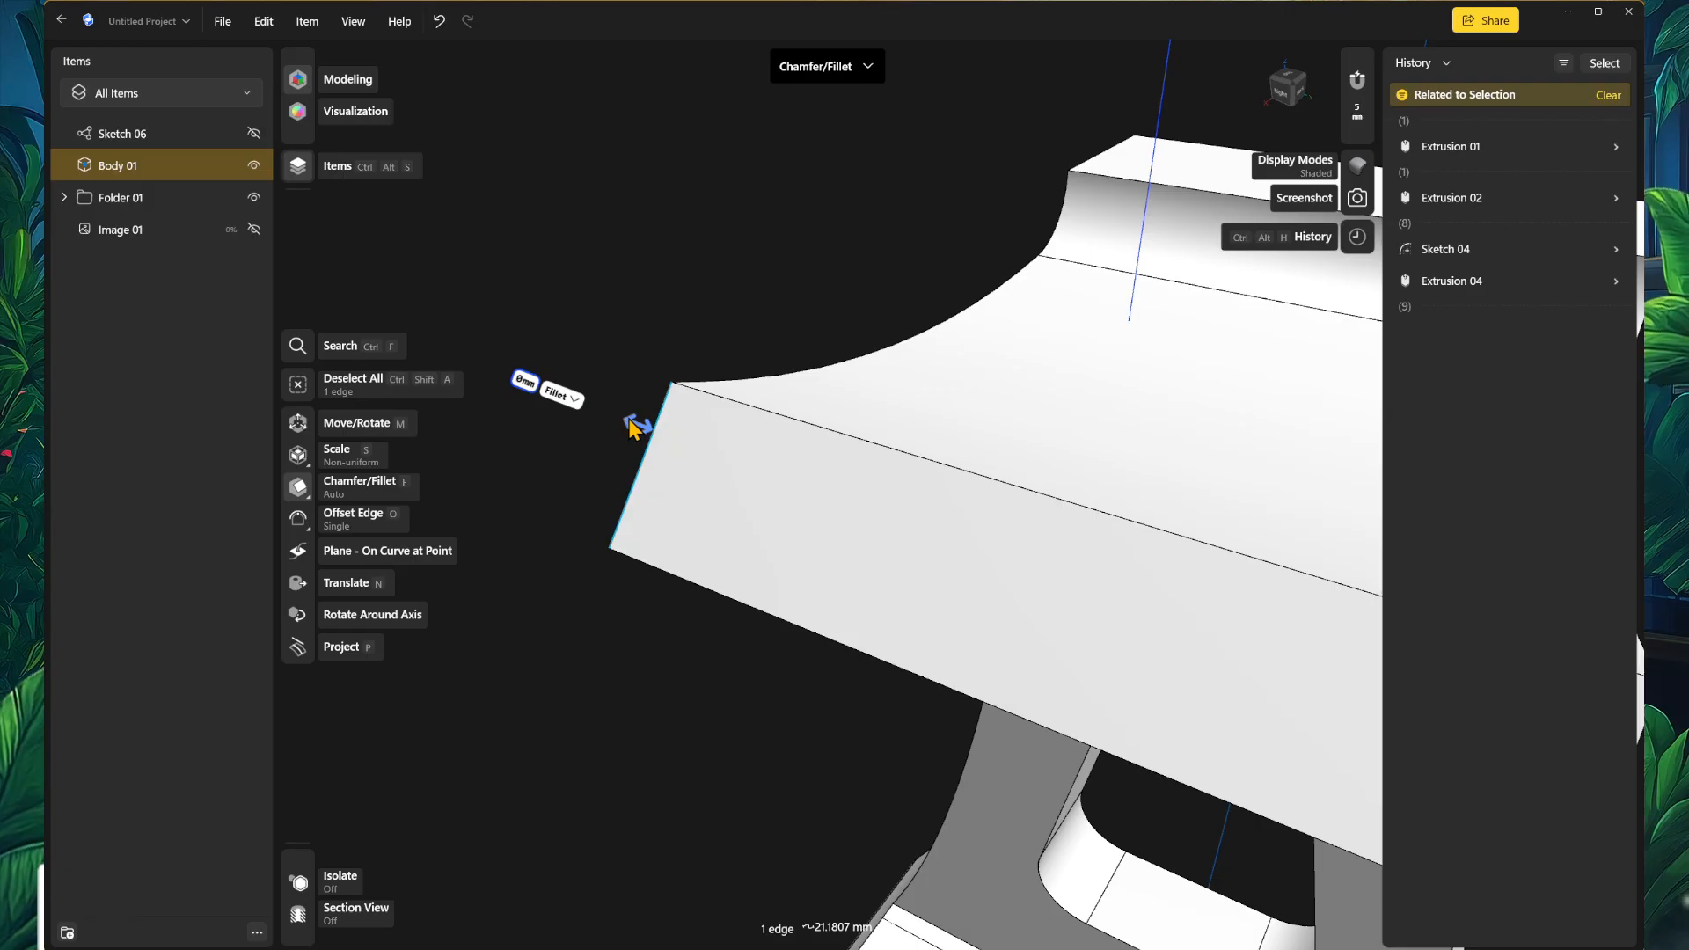
drag(629, 419, 581, 392)
right_drag(586, 759, 786, 544)
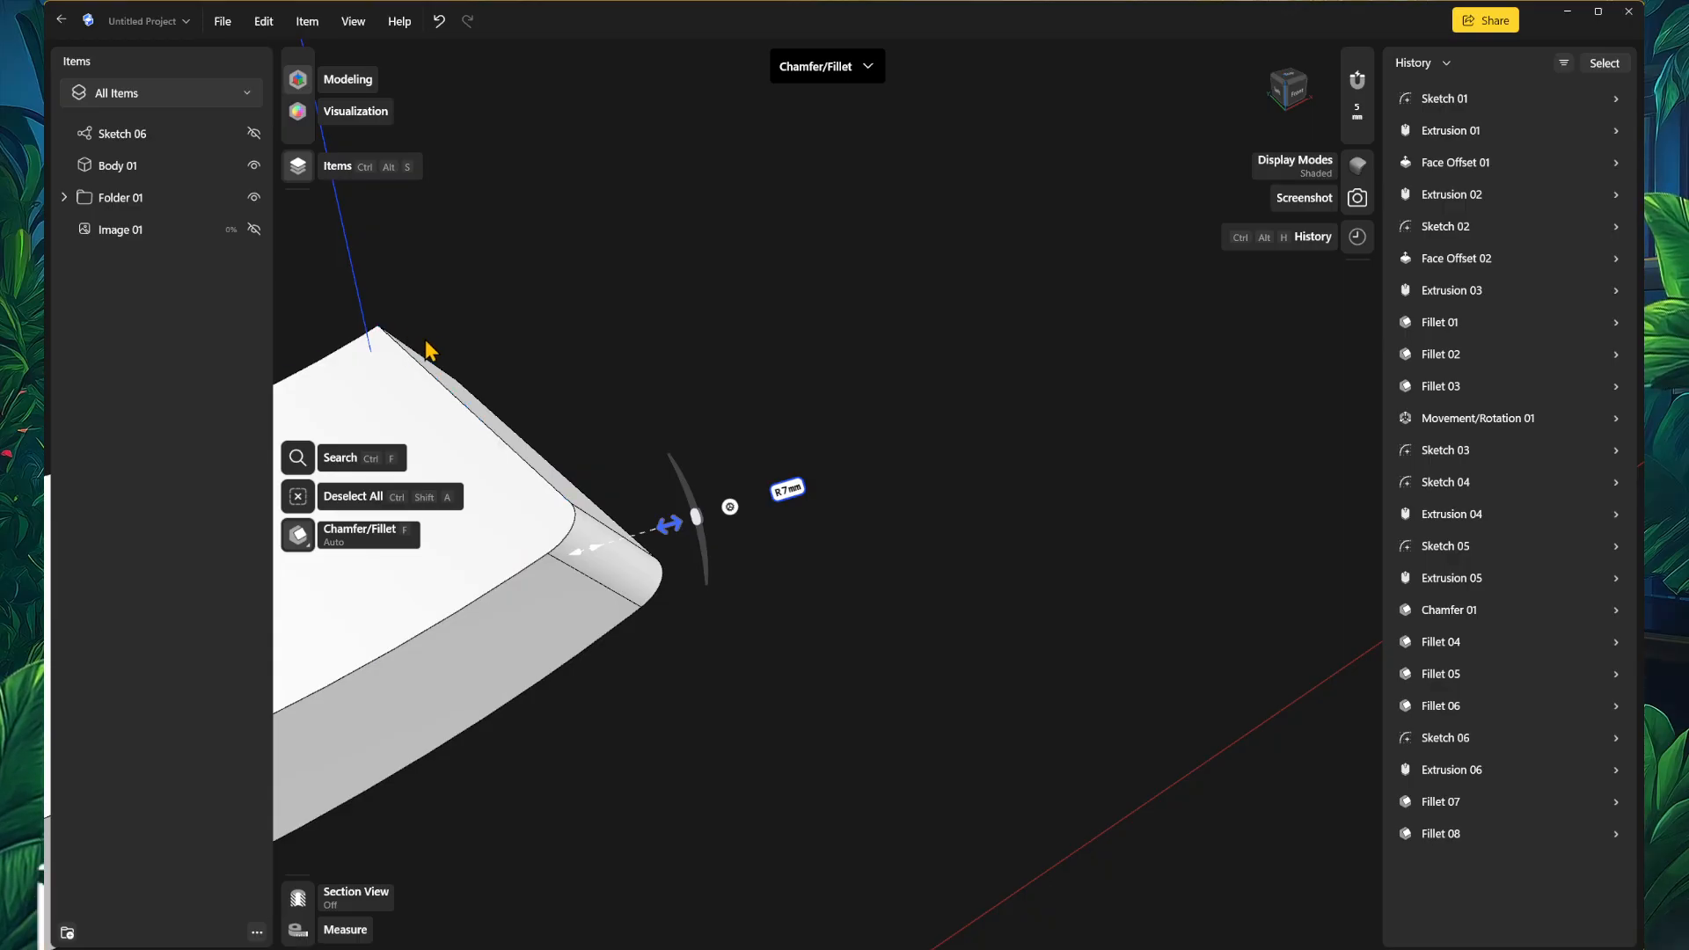
Step: Set the arm corner fillet's radius to 7 mm and turn that value into a reusable length variable
click(791, 491)
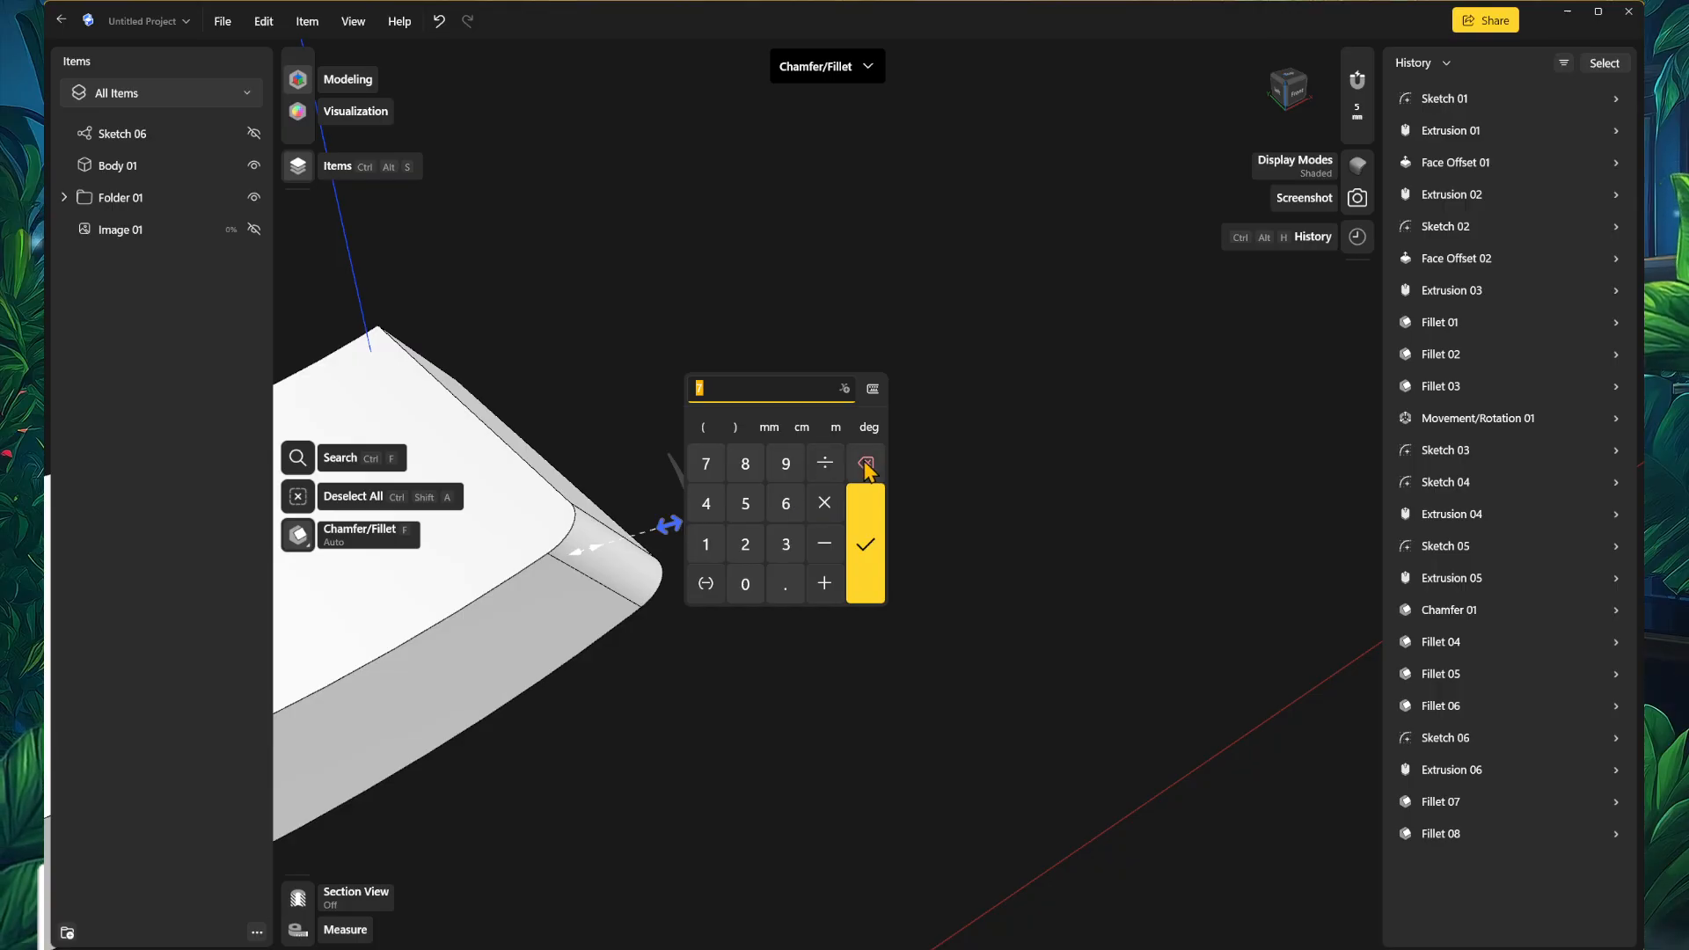
click(874, 392)
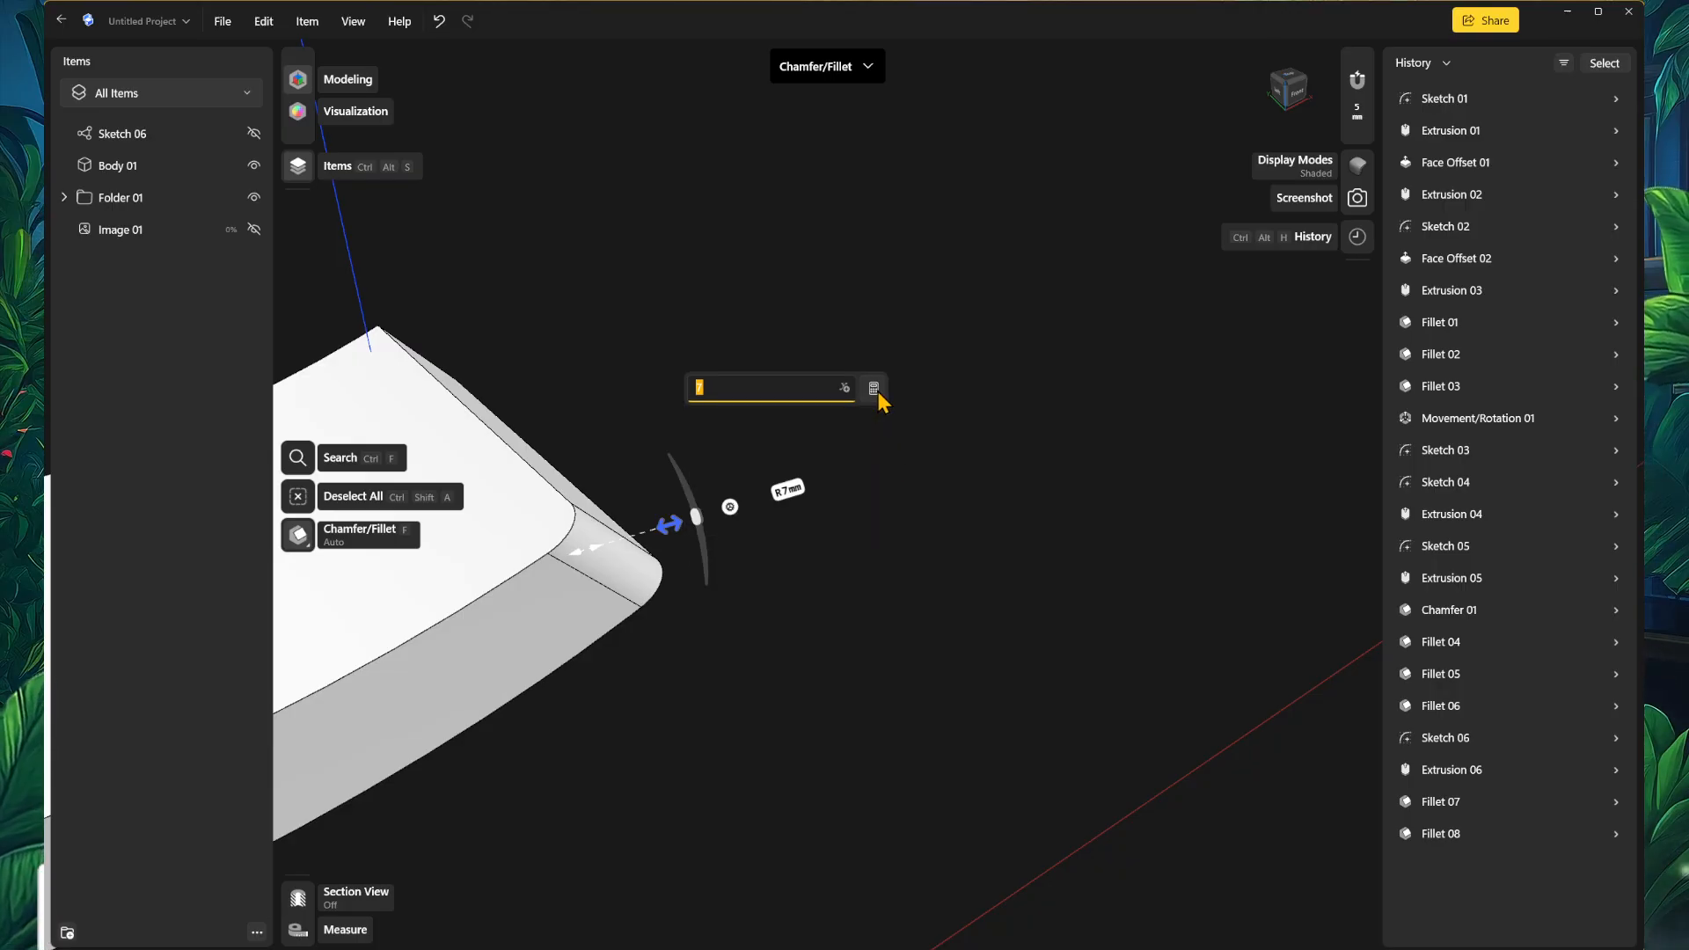
click(874, 390)
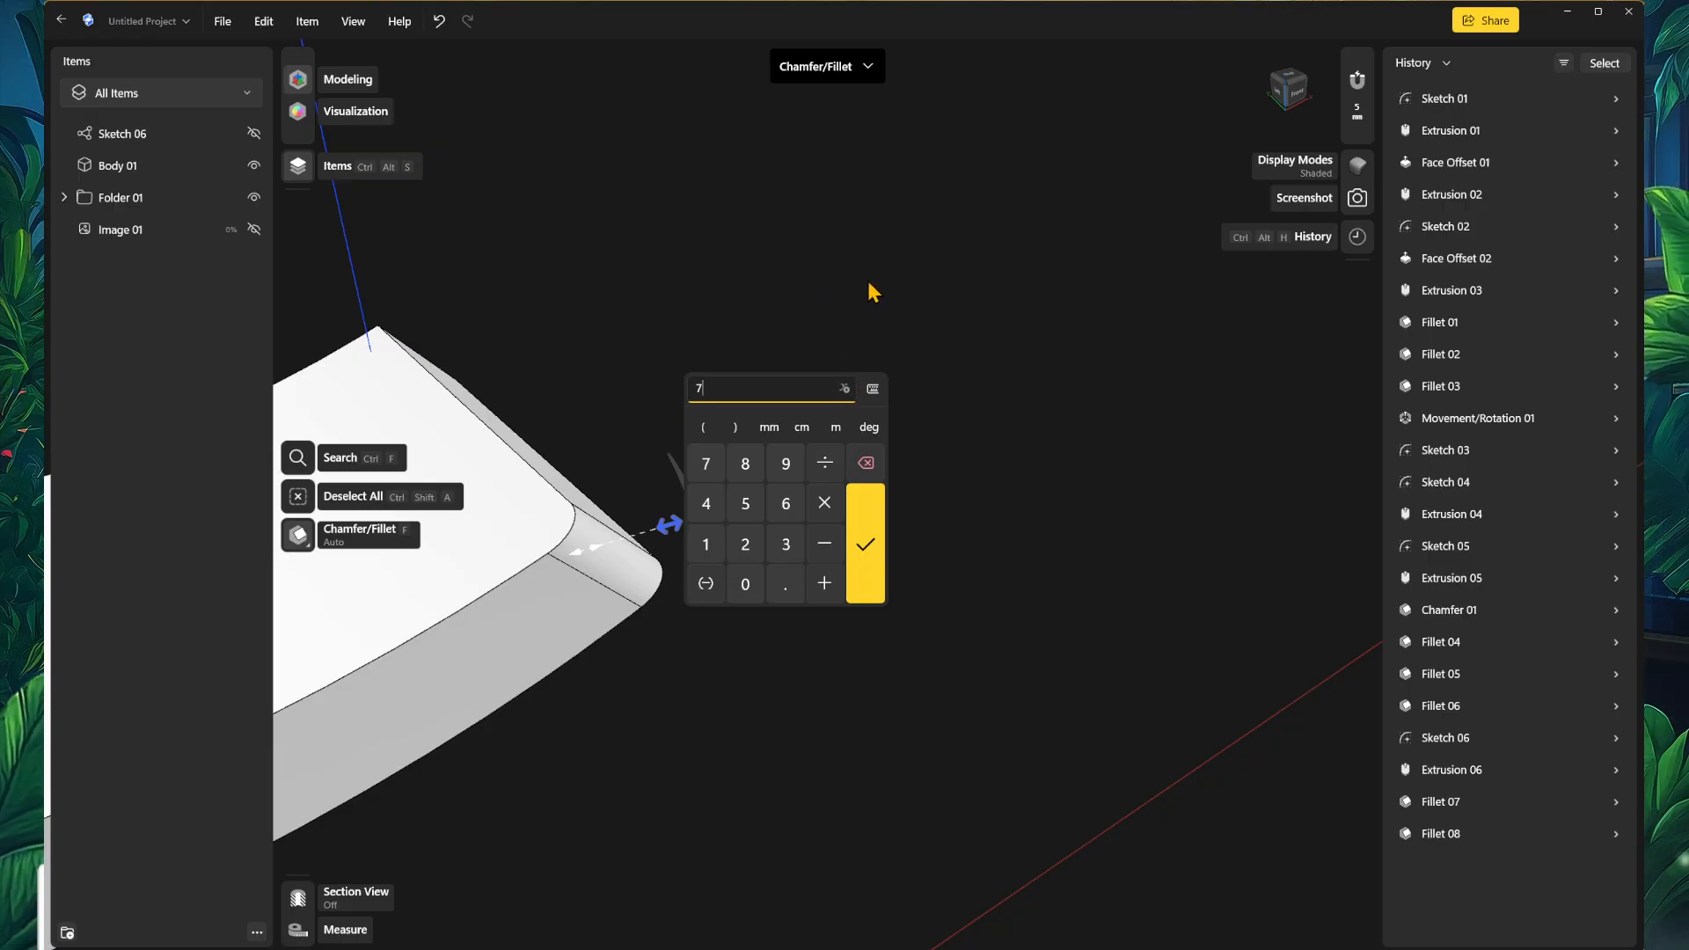
click(844, 389)
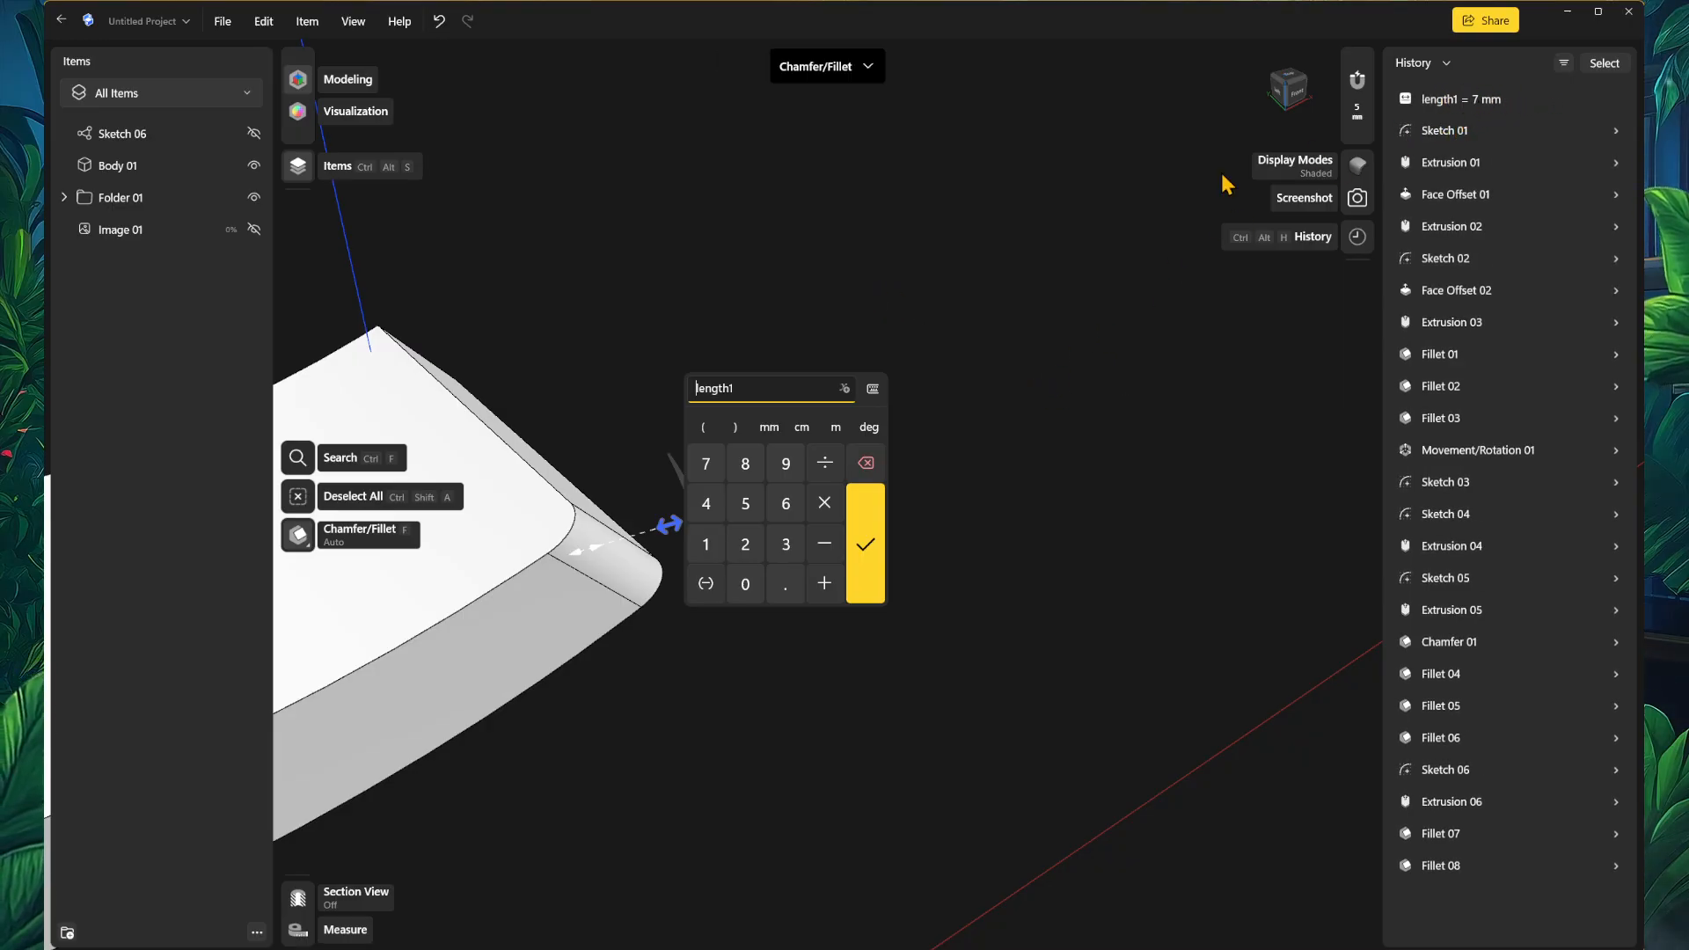
click(1047, 559)
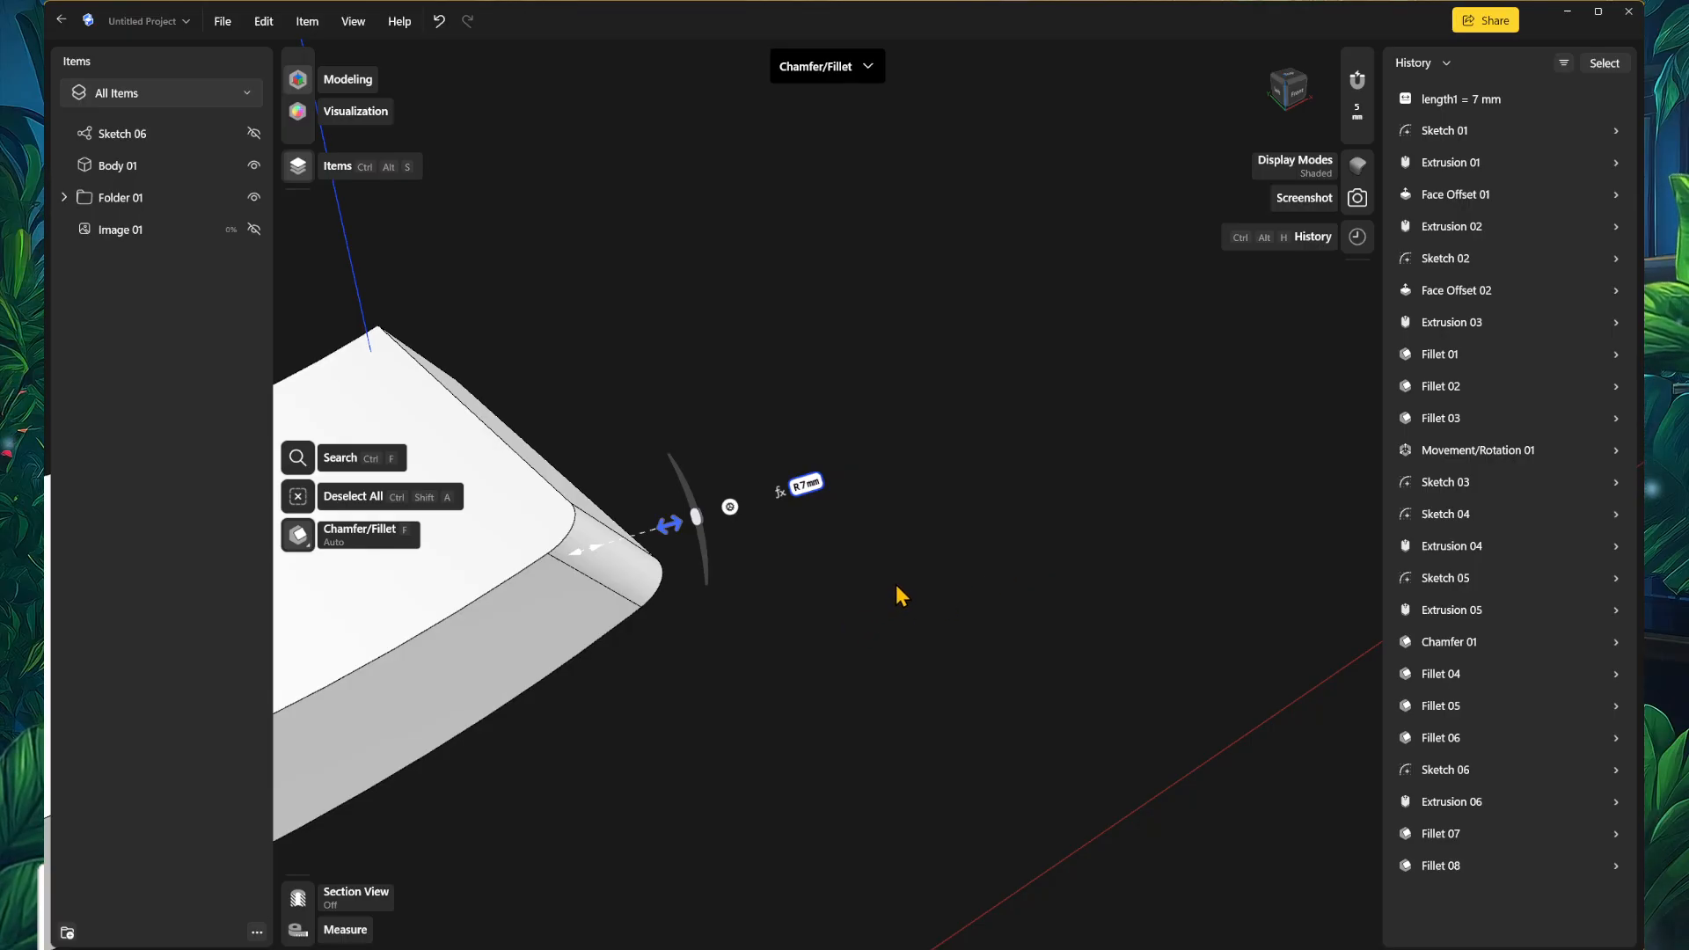
middle_drag(897, 599, 1006, 606)
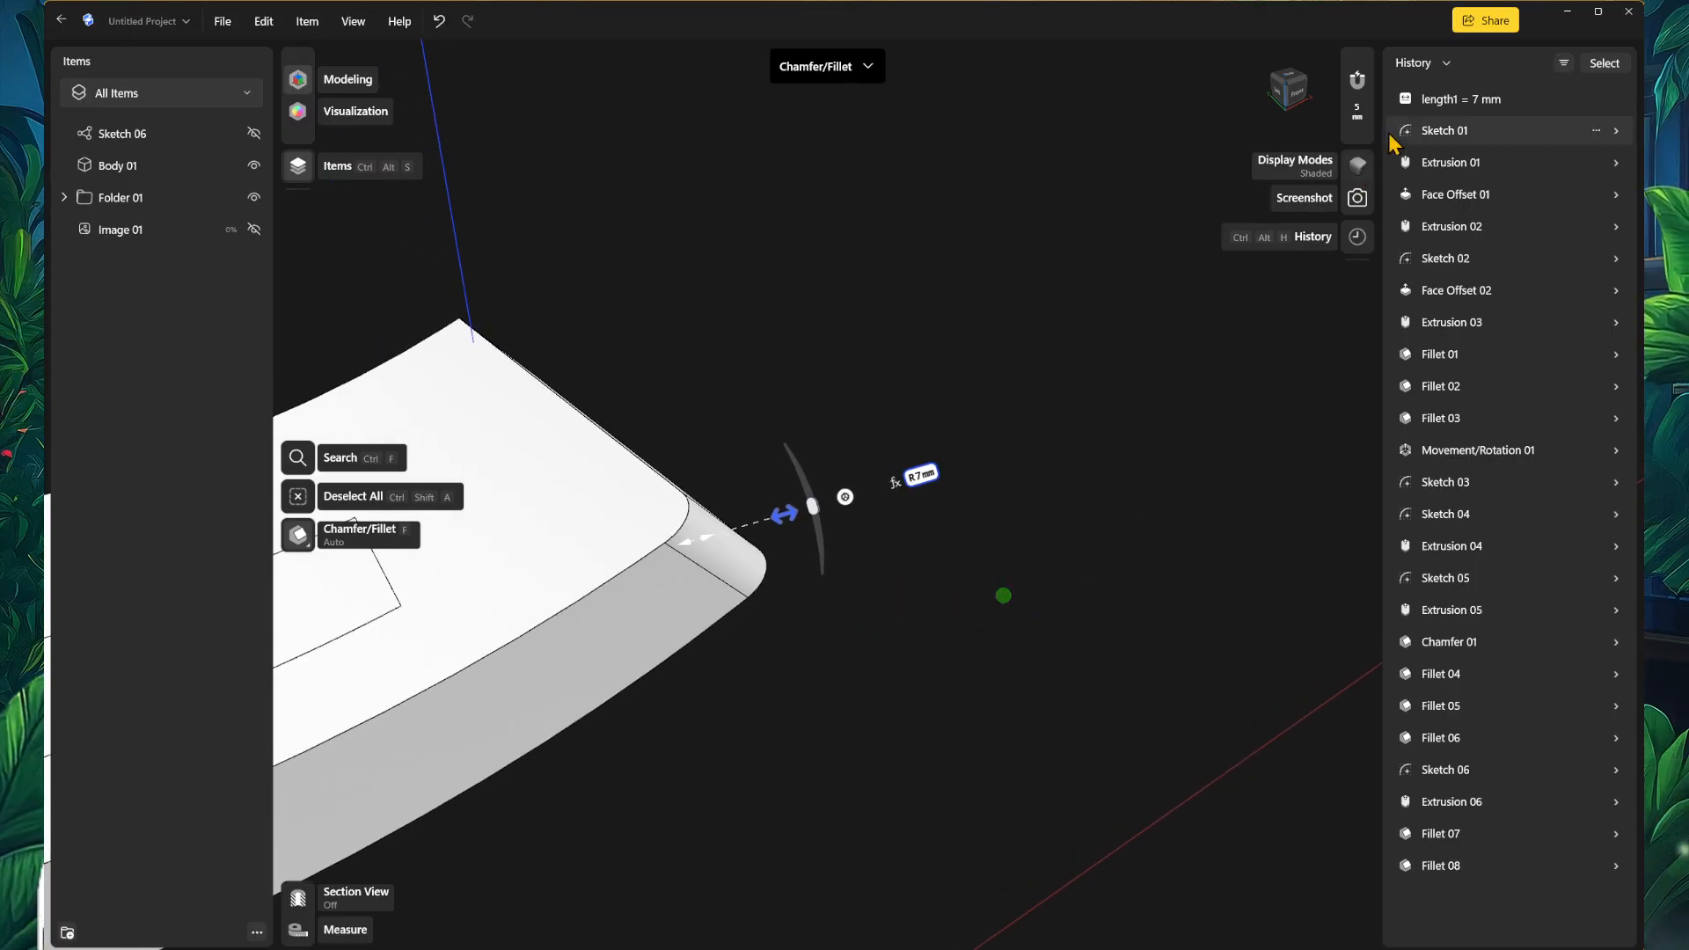
click(1595, 101)
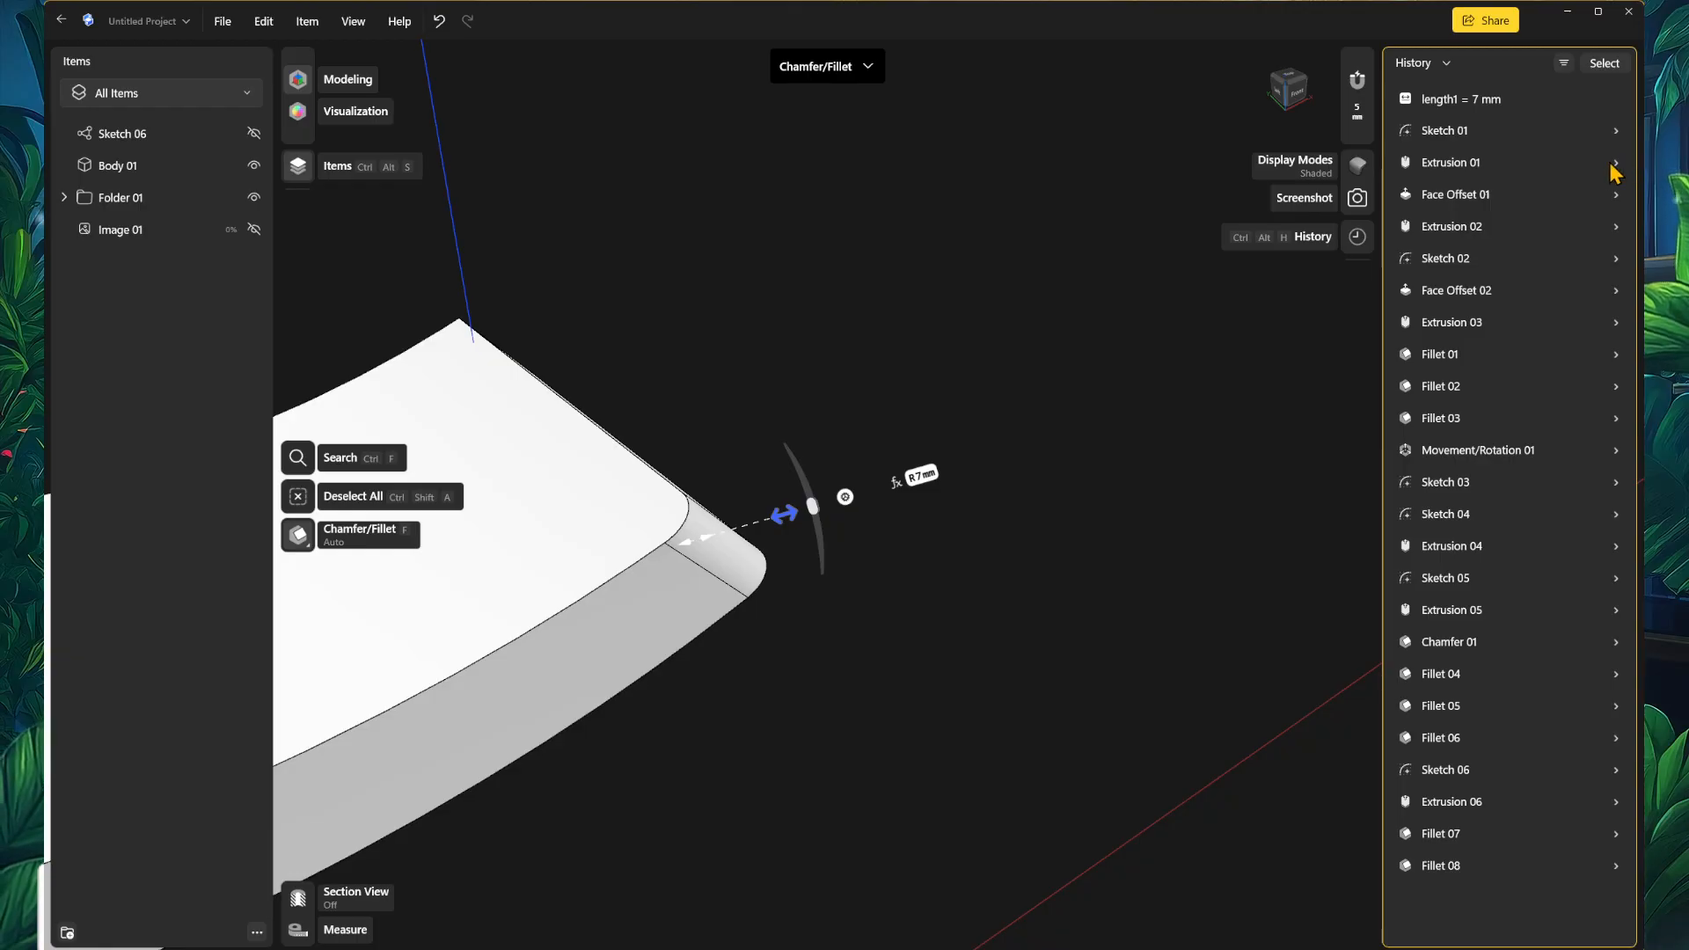
scroll(891, 624, down, 1)
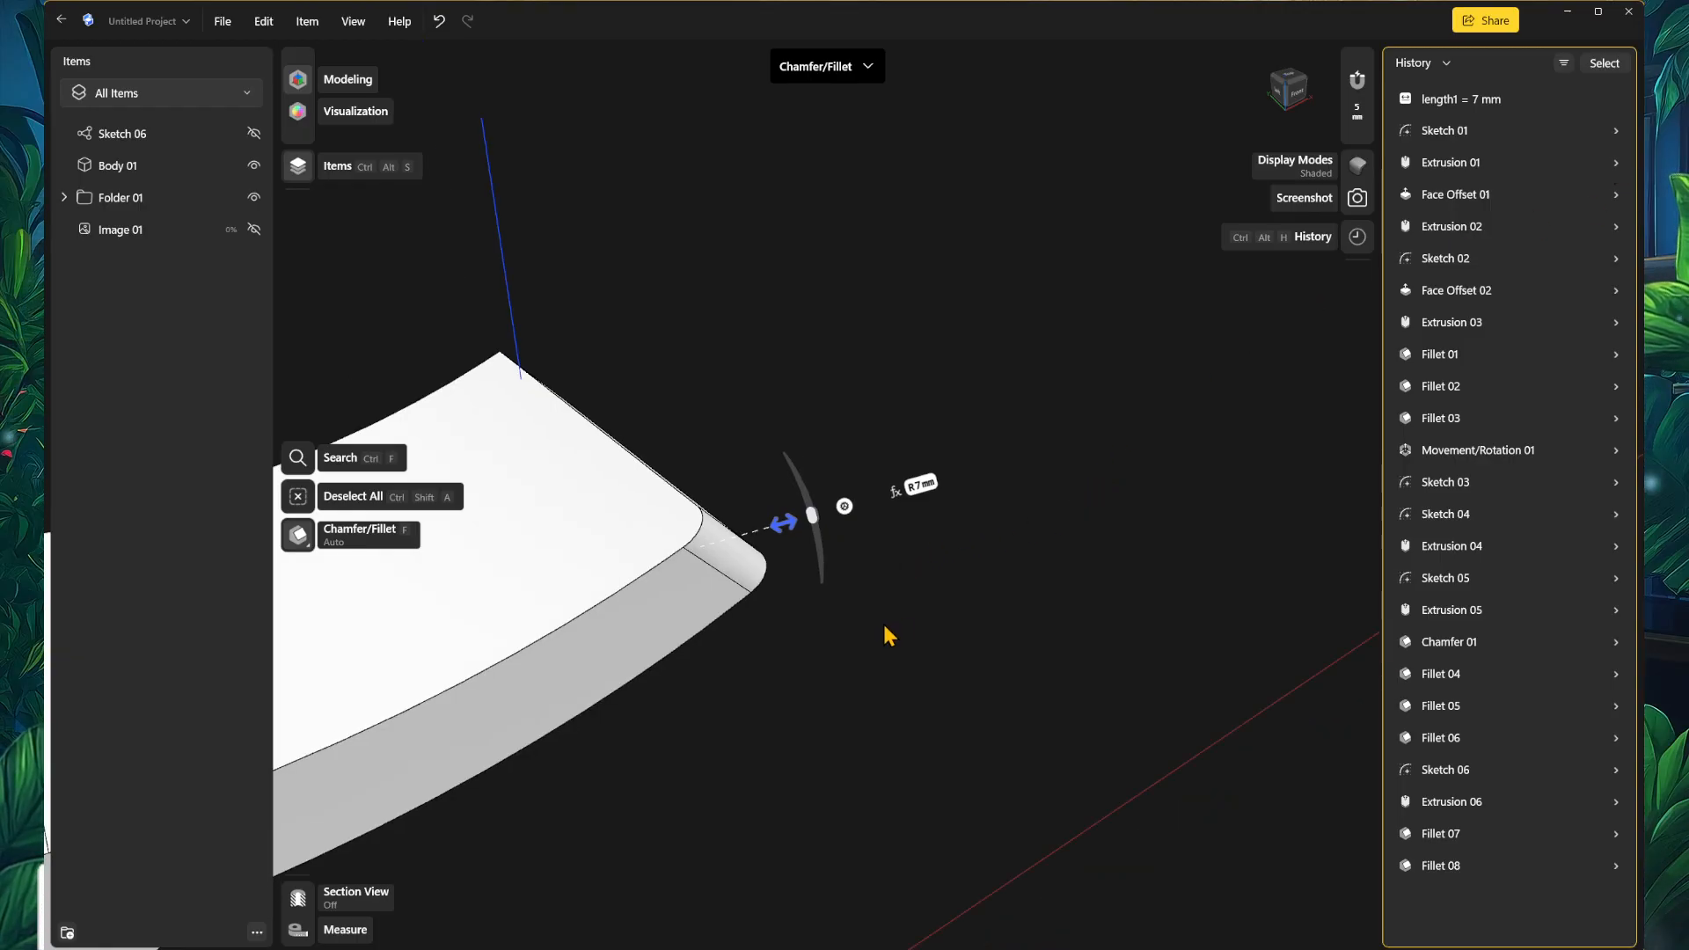
Step: Fillet the matching corner edge on the other side of the arm's free end, using the variable length1 as radius
middle_drag(892, 626, 933, 600)
right_drag(1164, 602, 950, 625)
middle_drag(1073, 606, 818, 607)
right_drag(1100, 626, 940, 649)
middle_drag(673, 567, 997, 596)
scroll(664, 558, up, 2)
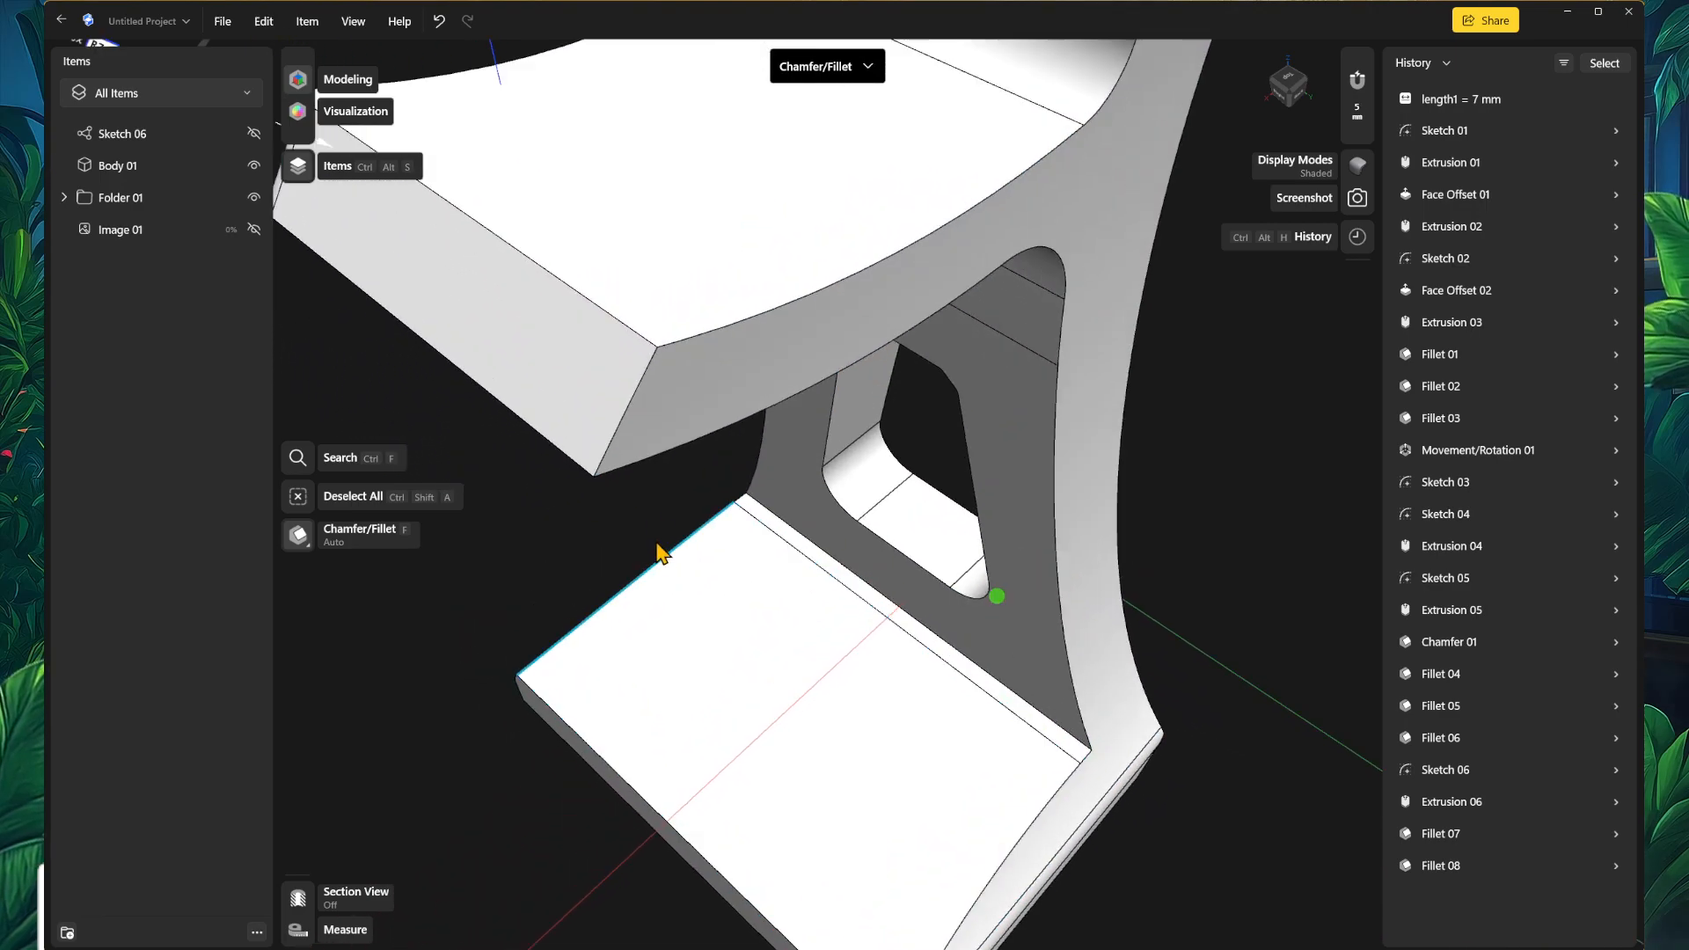
click(610, 453)
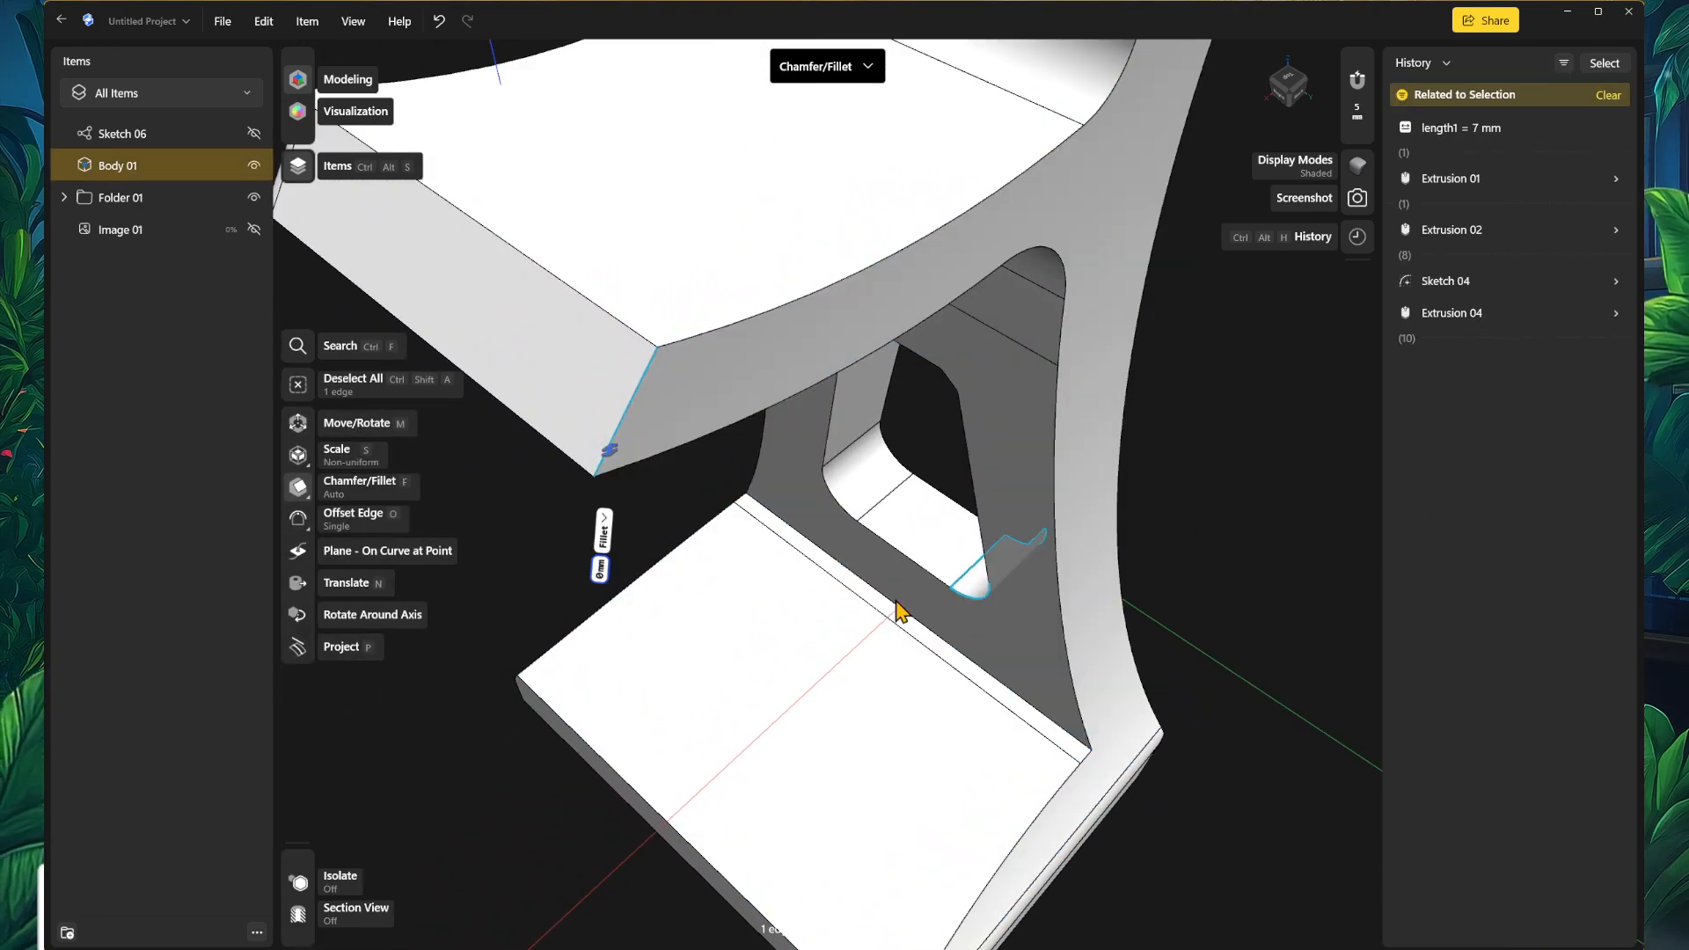
scroll(836, 611, down, 2)
scroll(580, 563, up, 3)
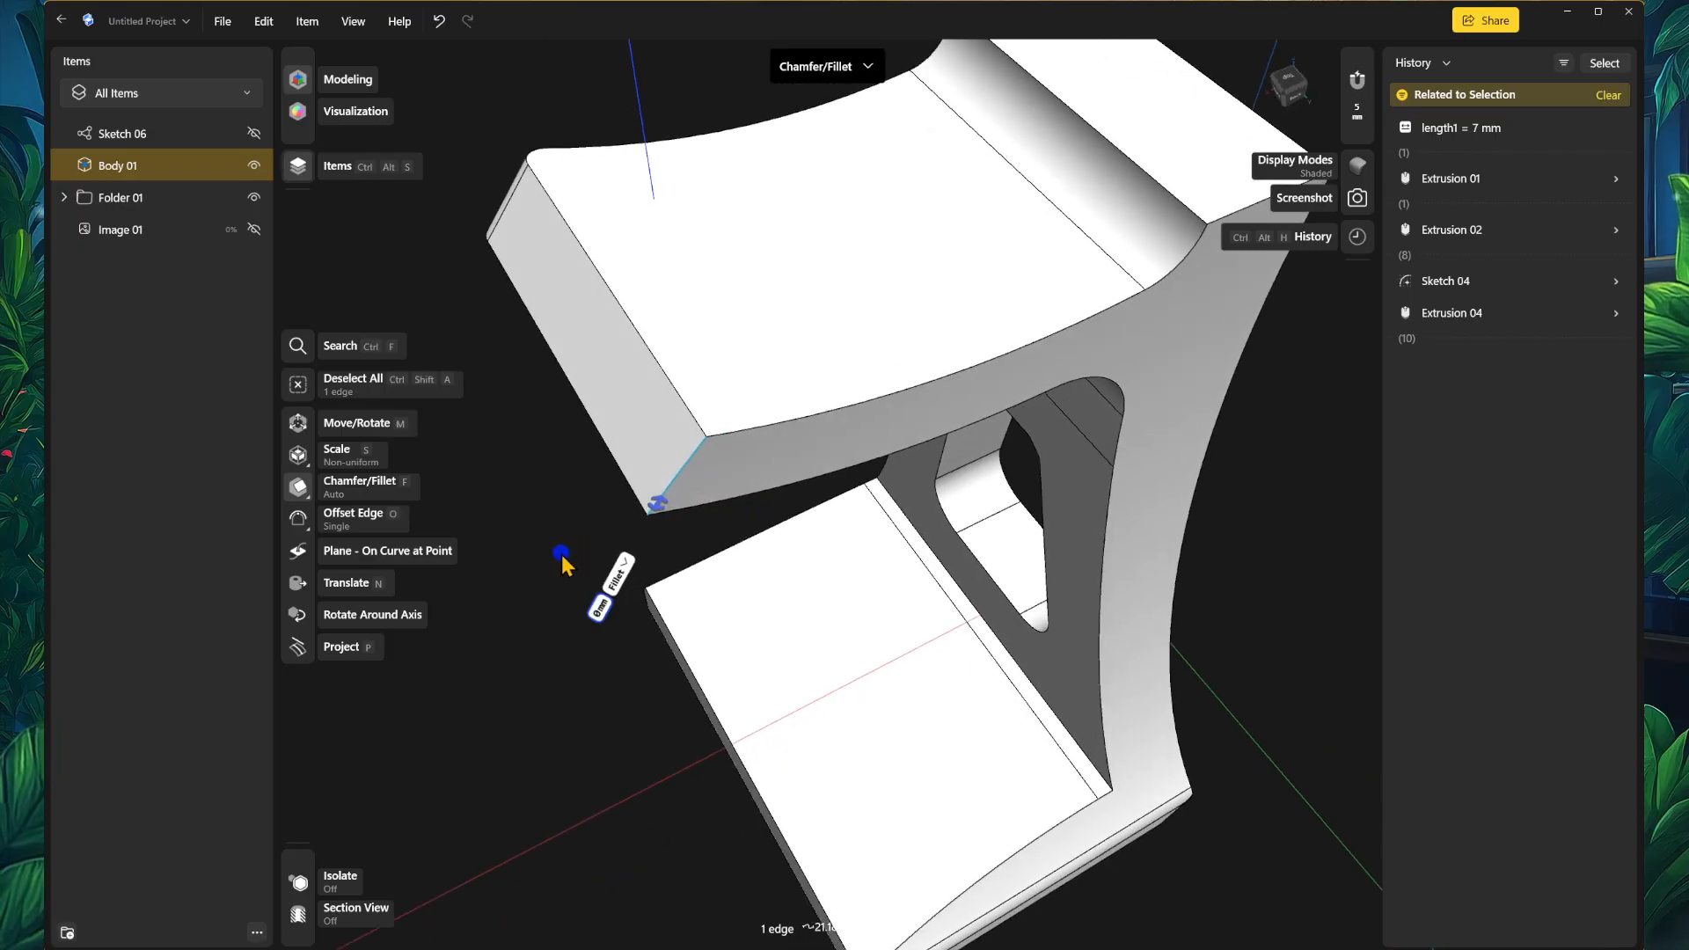
scroll(565, 632, up, 3)
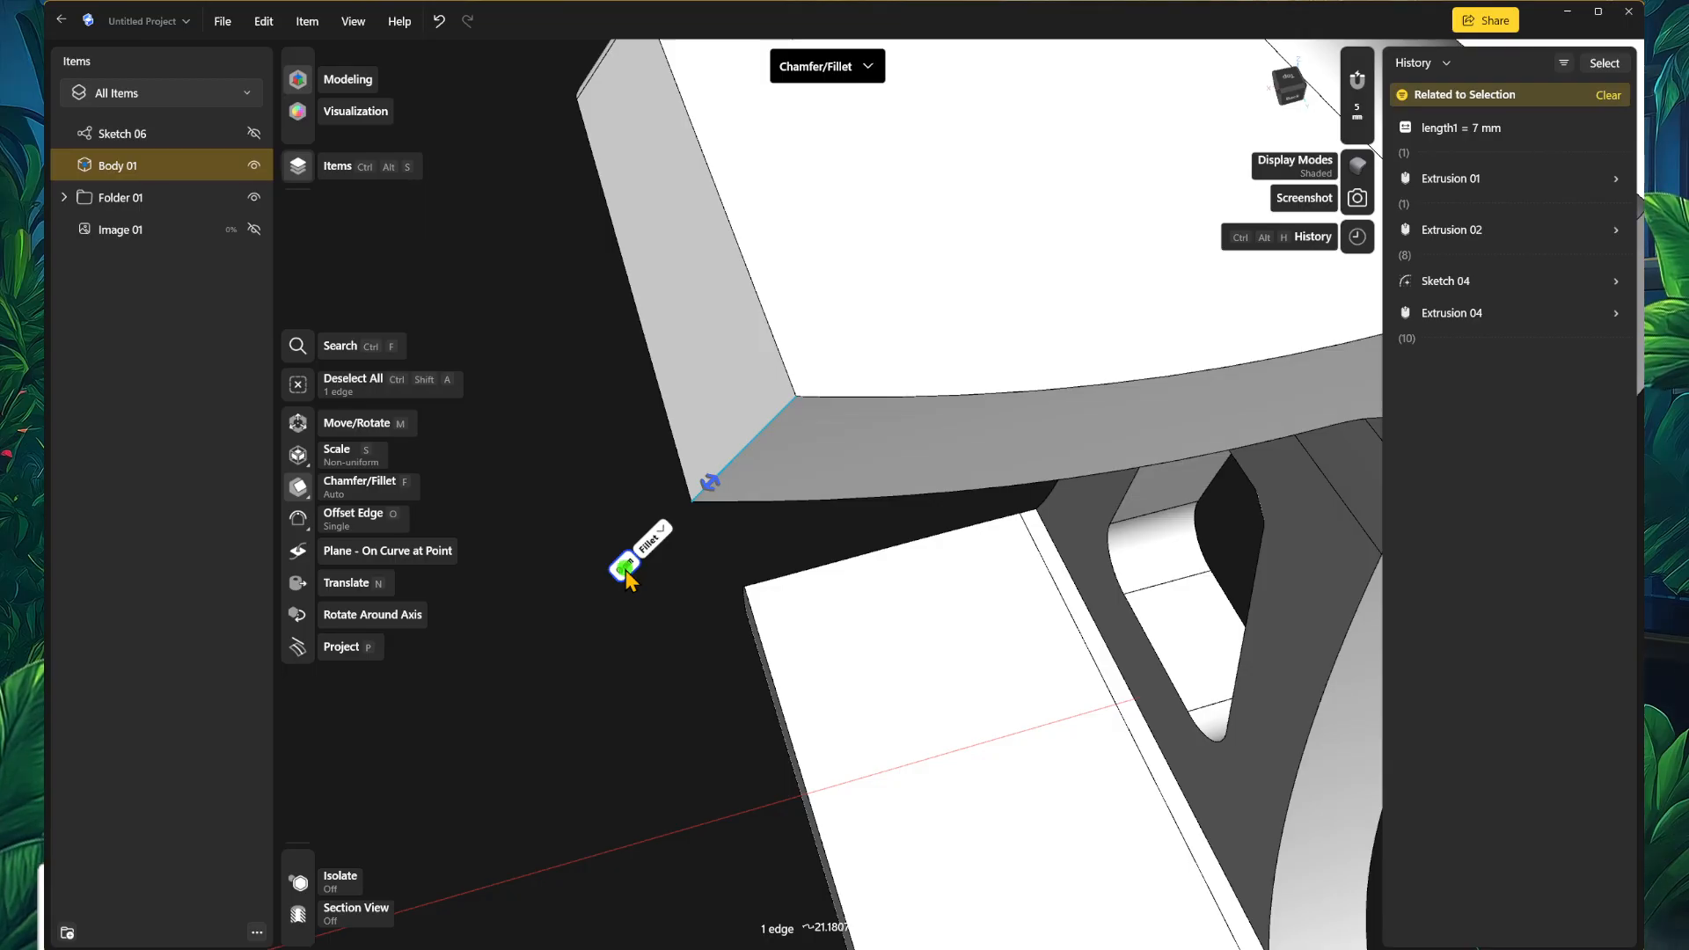
click(625, 570)
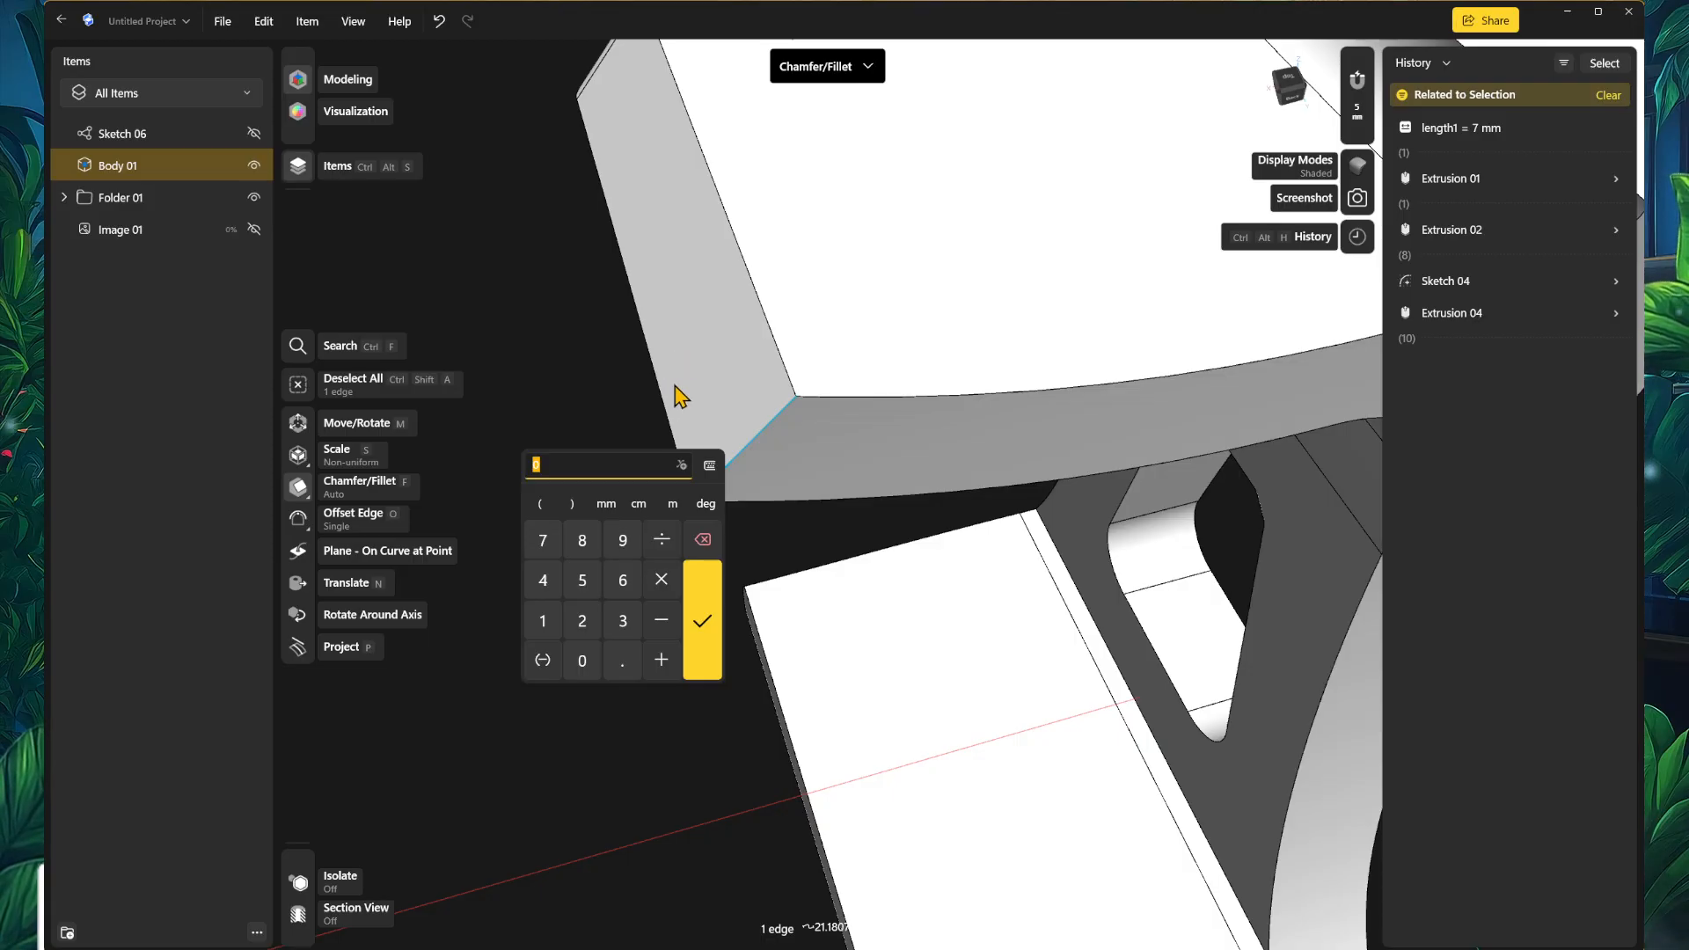
text(length1)
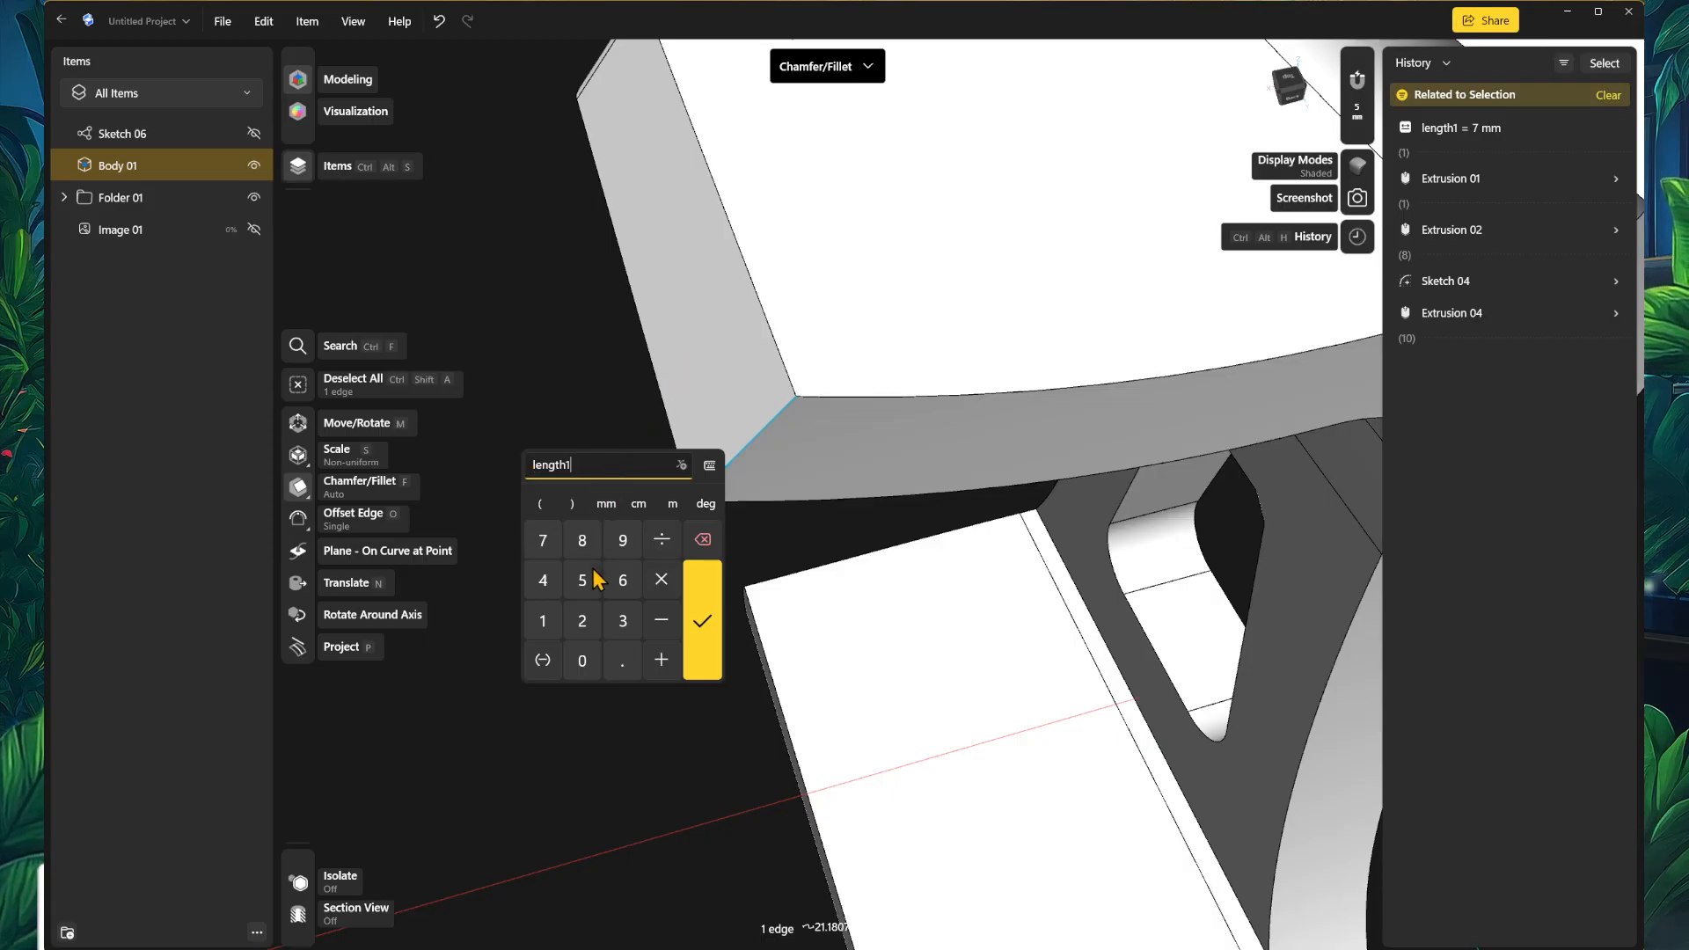
click(701, 659)
Step: Chamfer the window's outline by 14 mm on the side of the upright facing the base
right_drag(633, 716, 761, 649)
middle_drag(690, 749, 1079, 592)
right_drag(625, 726, 698, 674)
middle_drag(664, 588, 716, 629)
middle_drag(905, 616, 868, 498)
scroll(867, 498, down, 3)
right_drag(1038, 541, 997, 573)
scroll(815, 673, up, 3)
scroll(723, 544, down, 3)
middle_drag(723, 543, 799, 713)
scroll(873, 628, up, 5)
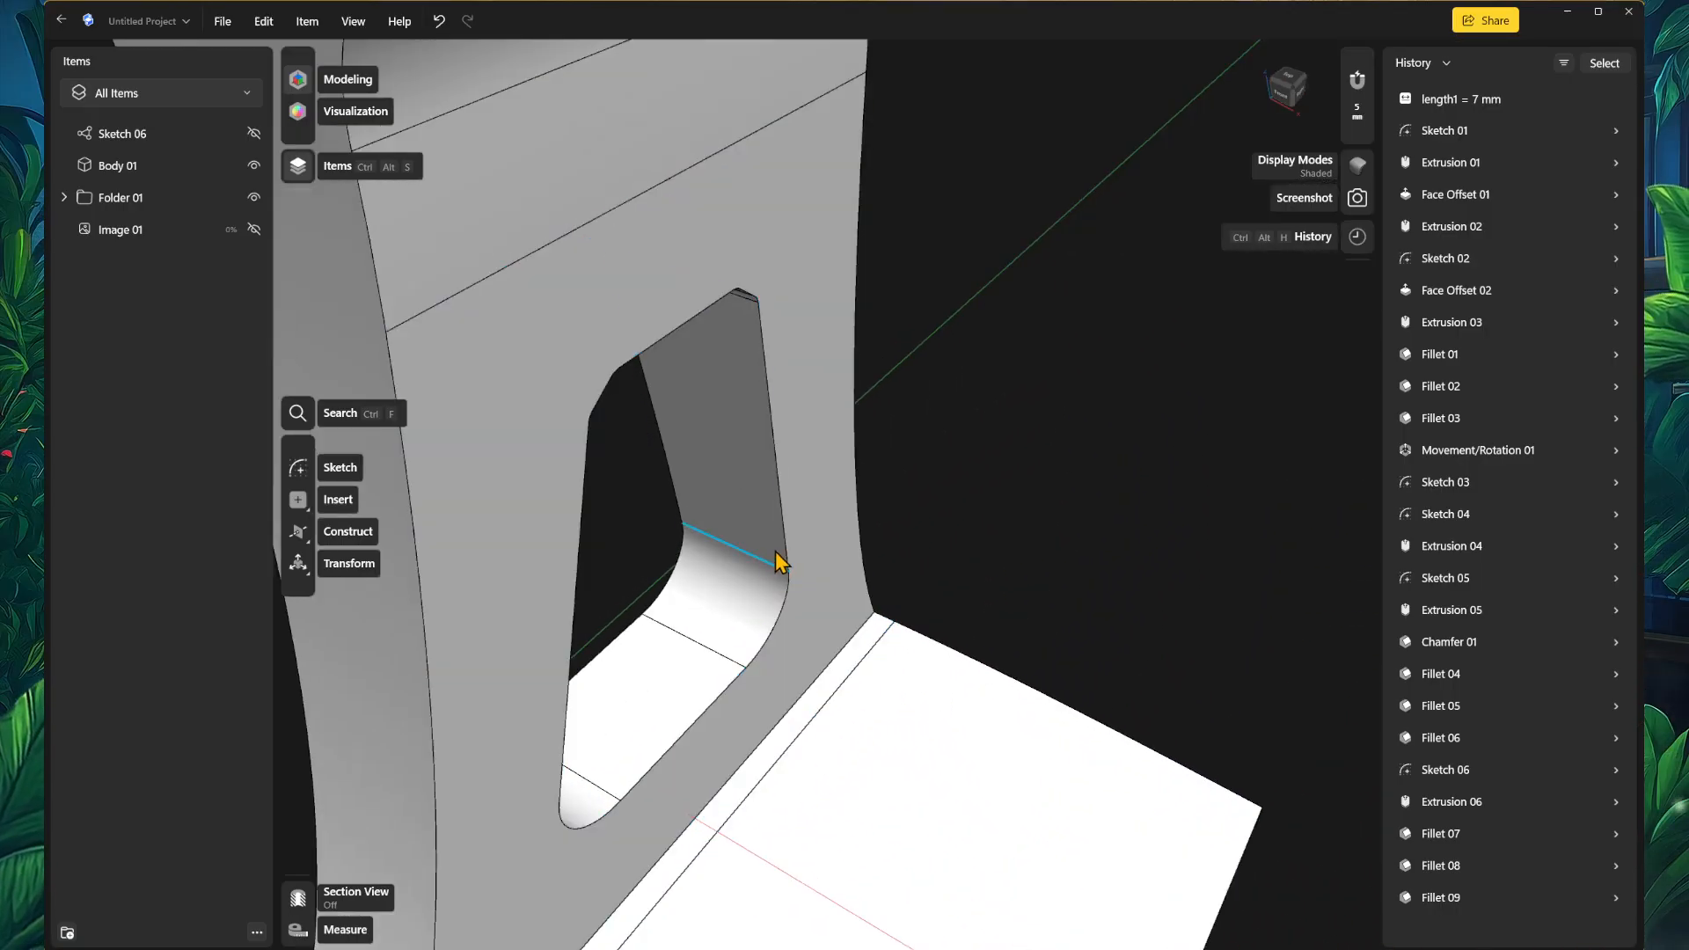
middle_drag(880, 599, 811, 516)
scroll(706, 517, up, 5)
scroll(888, 585, up, 2)
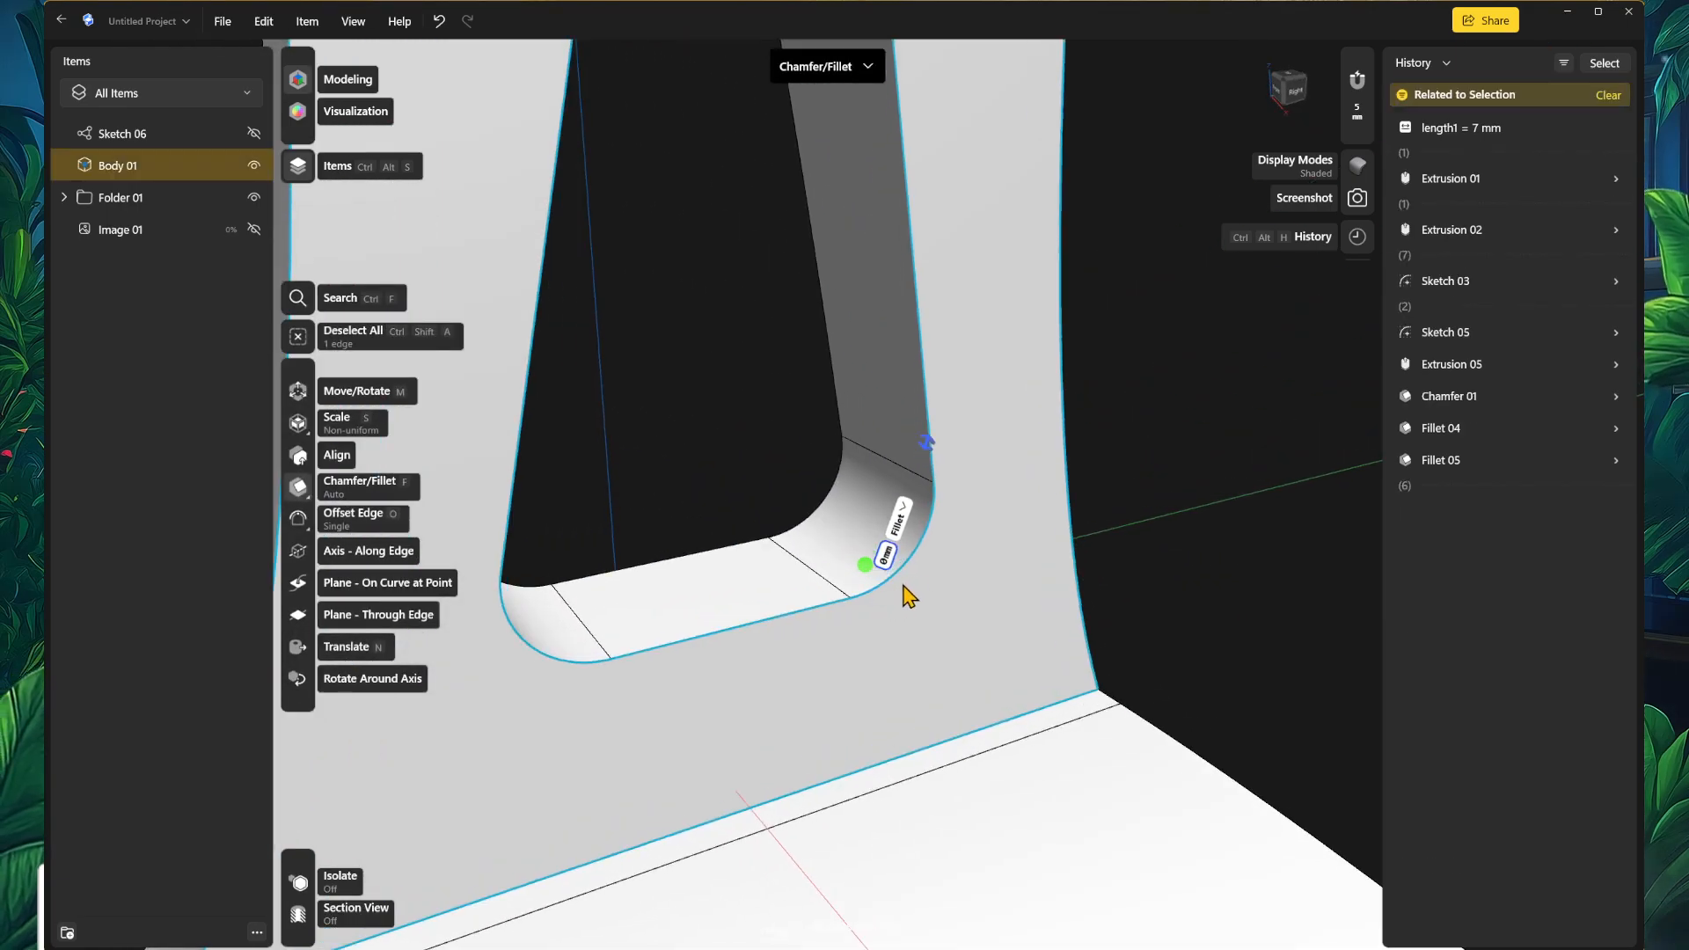
click(915, 553)
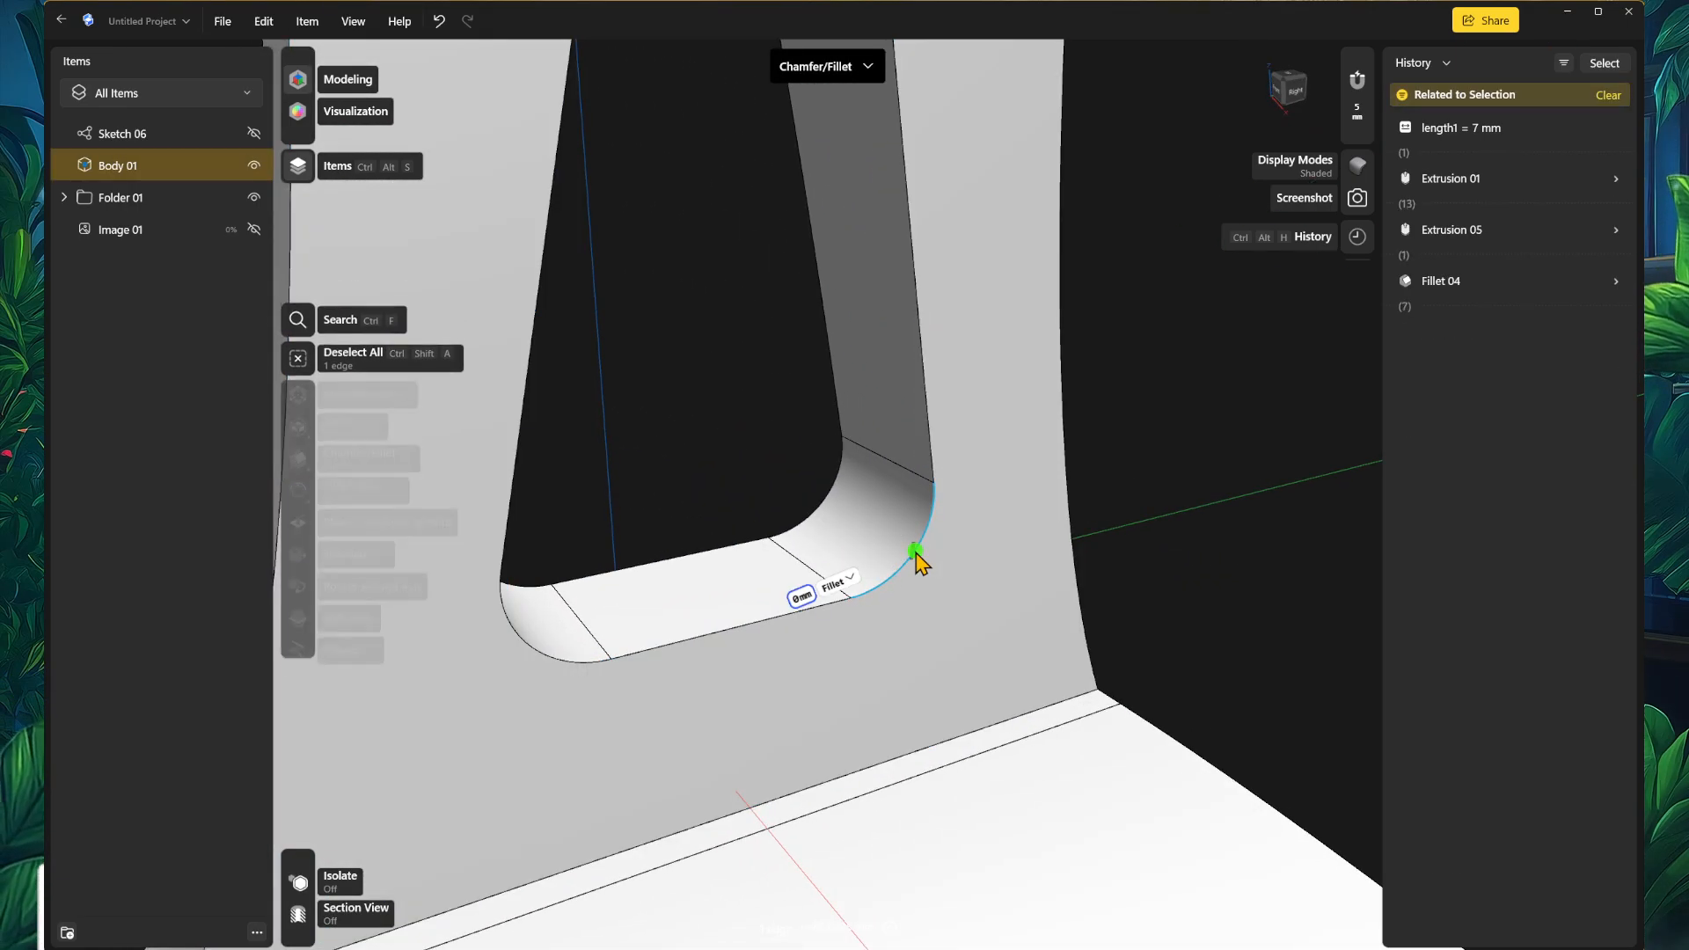
middle_drag(911, 570, 995, 602)
right_drag(995, 603, 1004, 593)
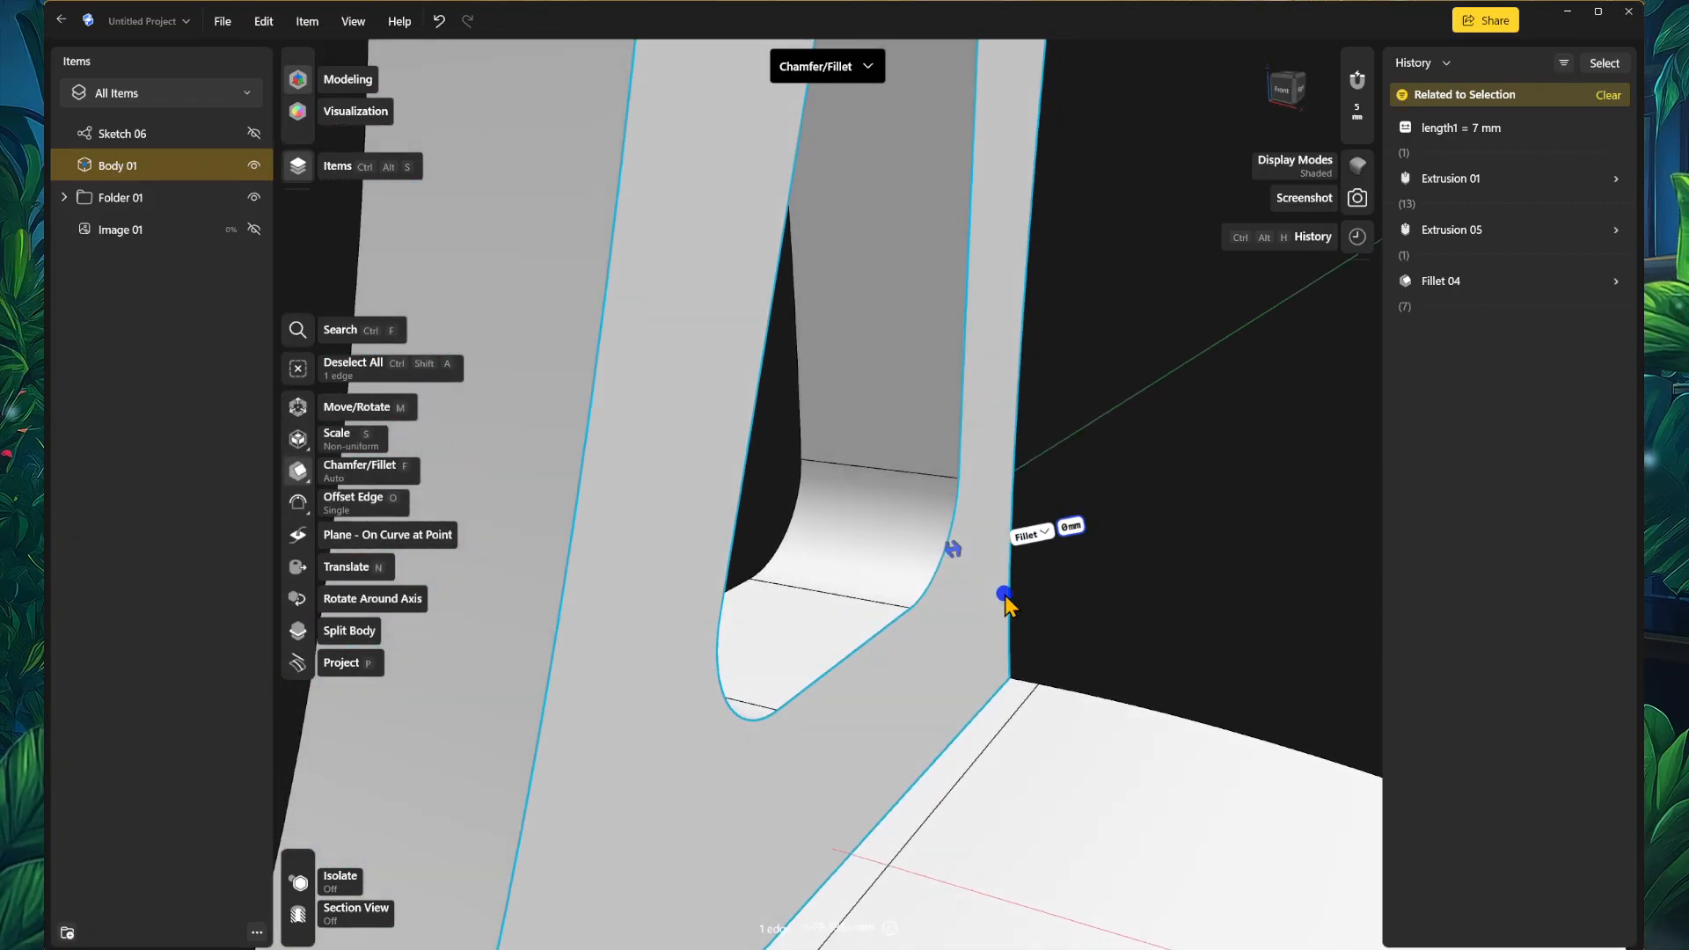
mouse_move(954, 551)
mouse_down()
mouse_move(973, 558)
mouse_move(918, 555)
mouse_move(932, 556)
mouse_up()
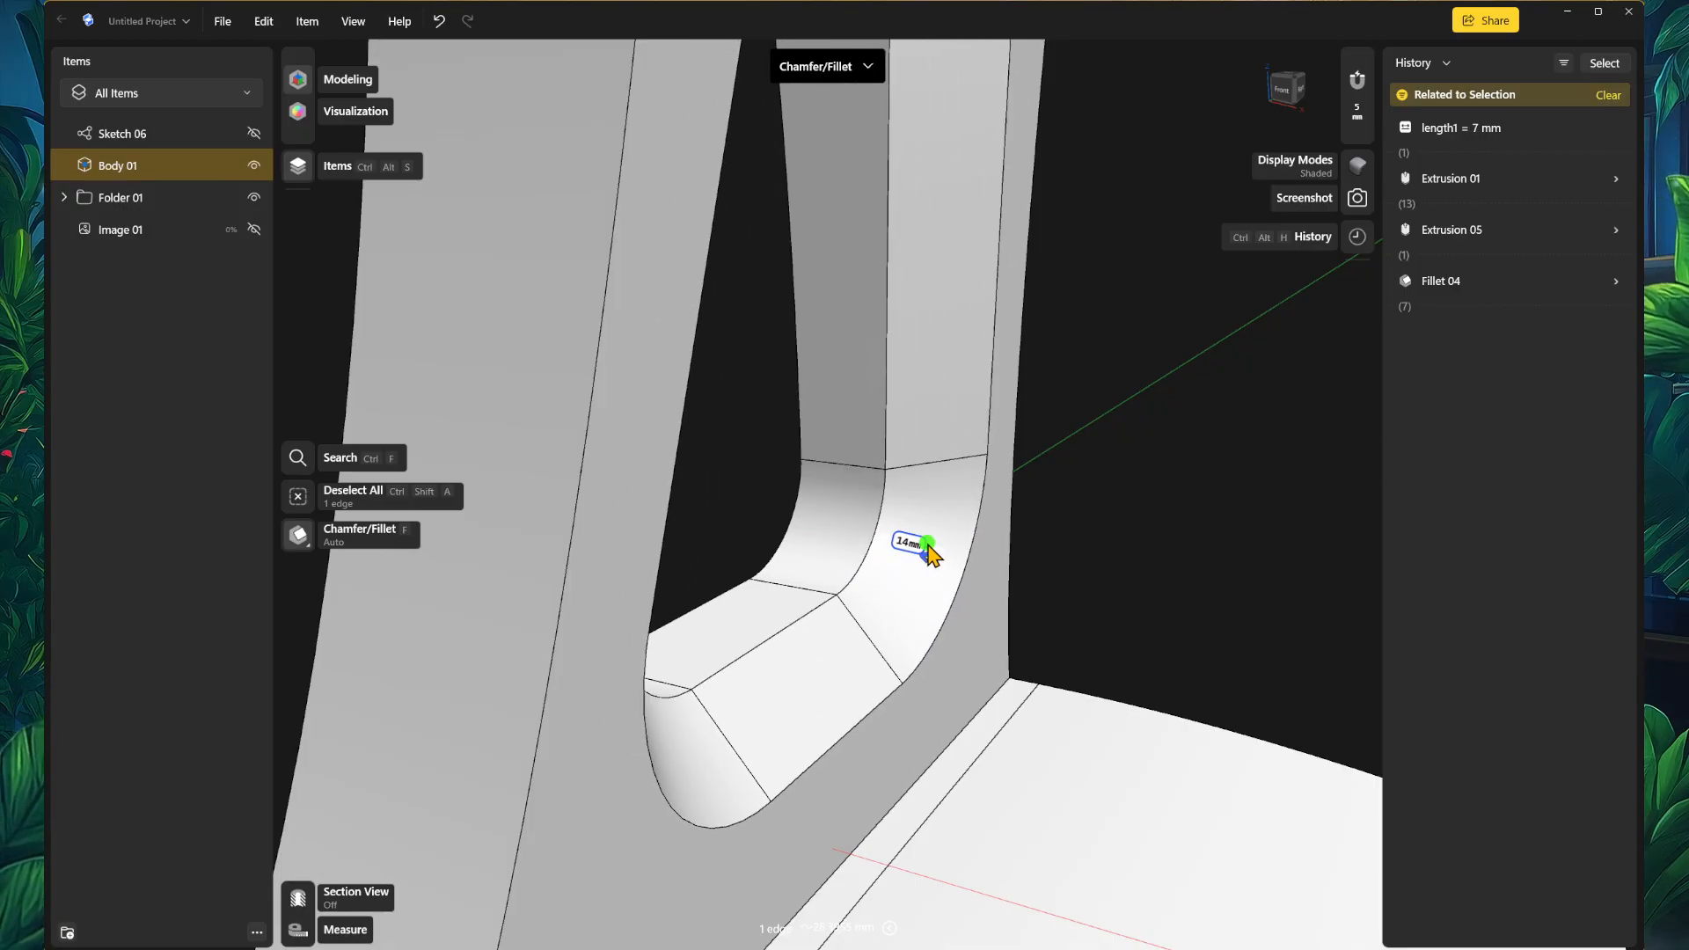
scroll(1046, 598, down, 4)
right_drag(1117, 606, 1017, 610)
click(1124, 626)
Step: Examine the chamfered window, the arm and the base from several sides, including the straight front profile
scroll(1158, 626, down, 3)
mouse_move(1204, 659)
right_down()
mouse_move(1153, 656)
mouse_move(1153, 551)
mouse_move(1106, 635)
right_up()
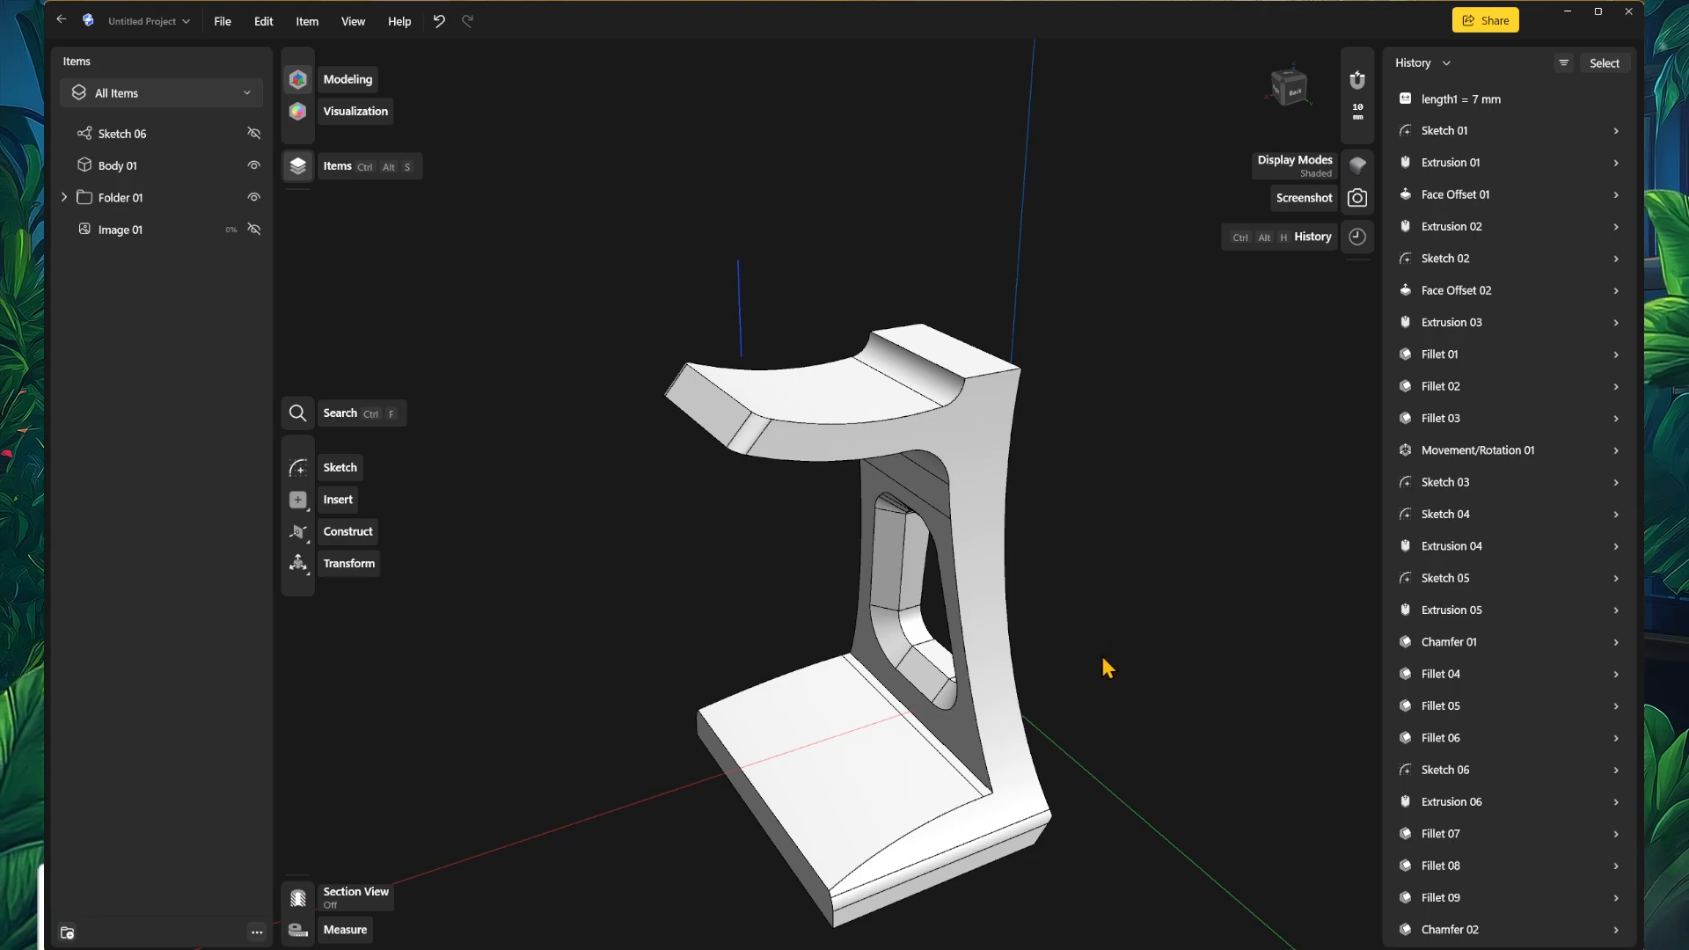
middle_drag(1102, 662, 1079, 633)
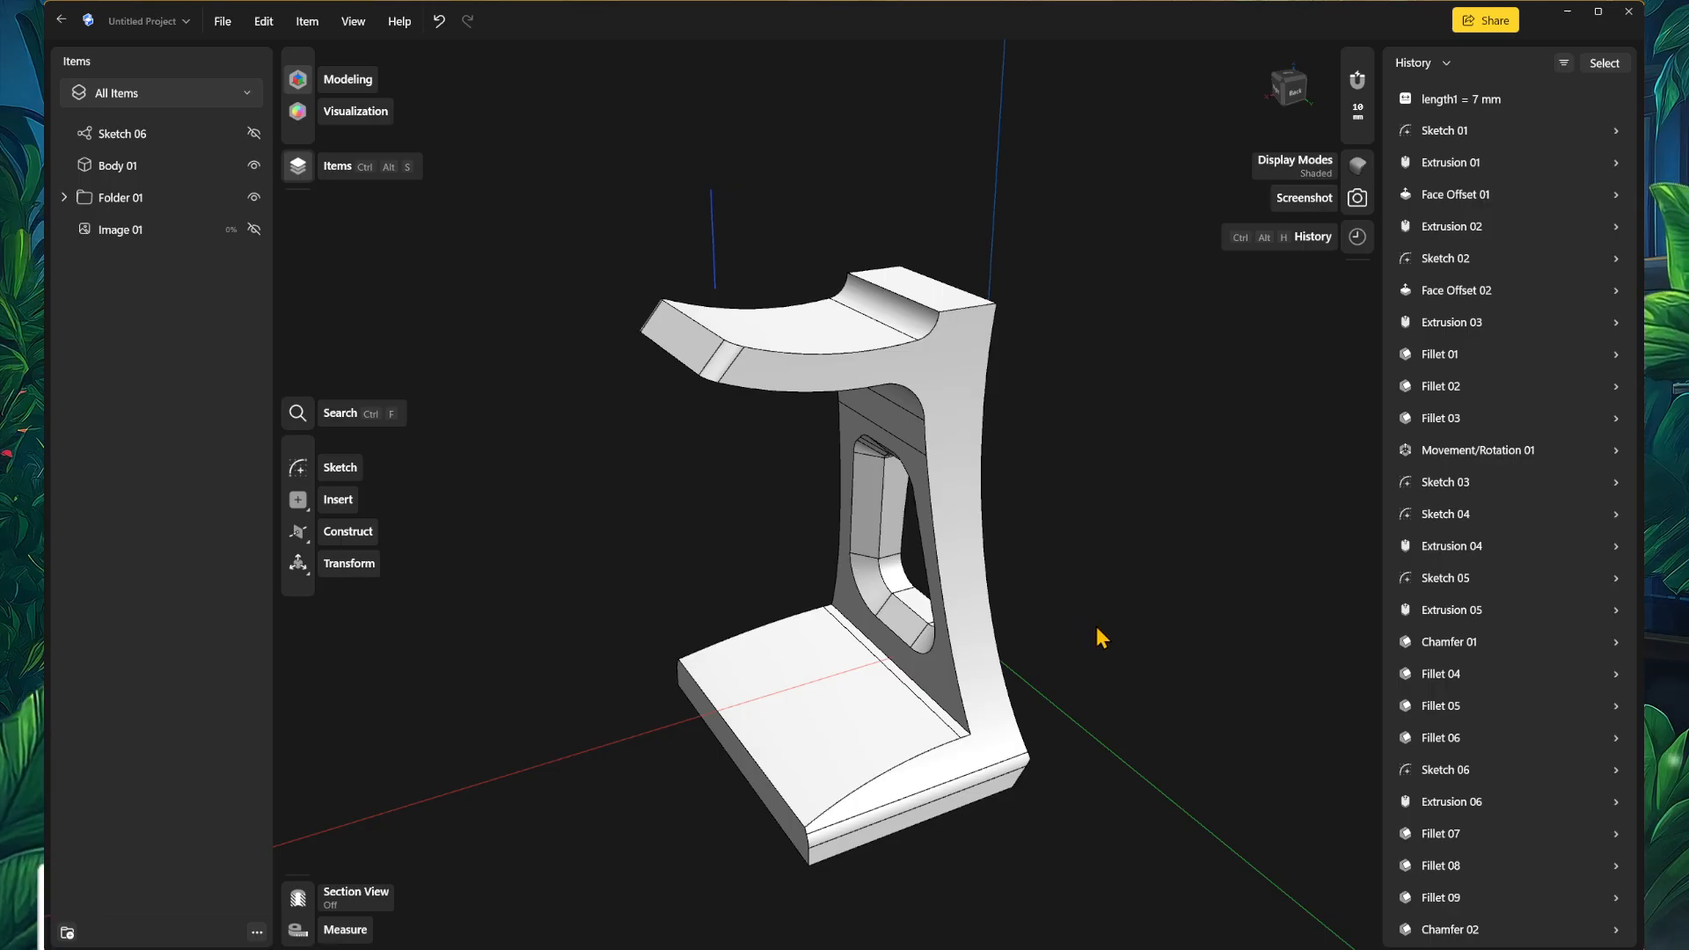
middle_drag(1097, 635, 1064, 604)
right_drag(1063, 604, 1232, 586)
right_drag(1212, 747, 1157, 792)
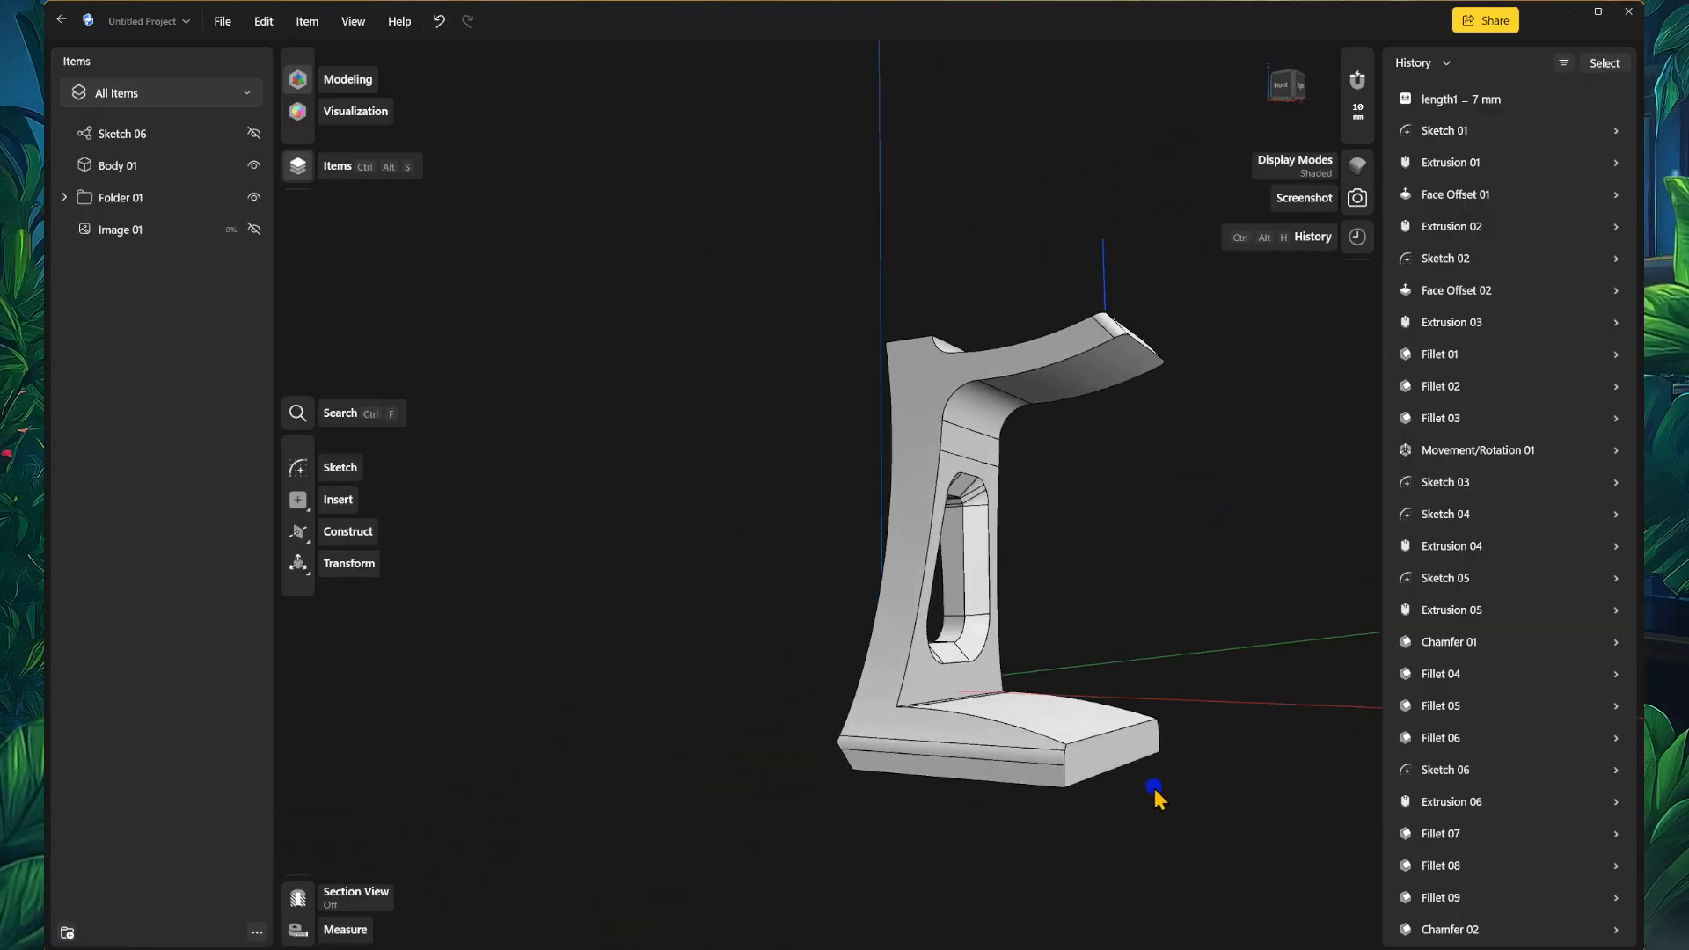
middle_drag(1214, 791, 1188, 778)
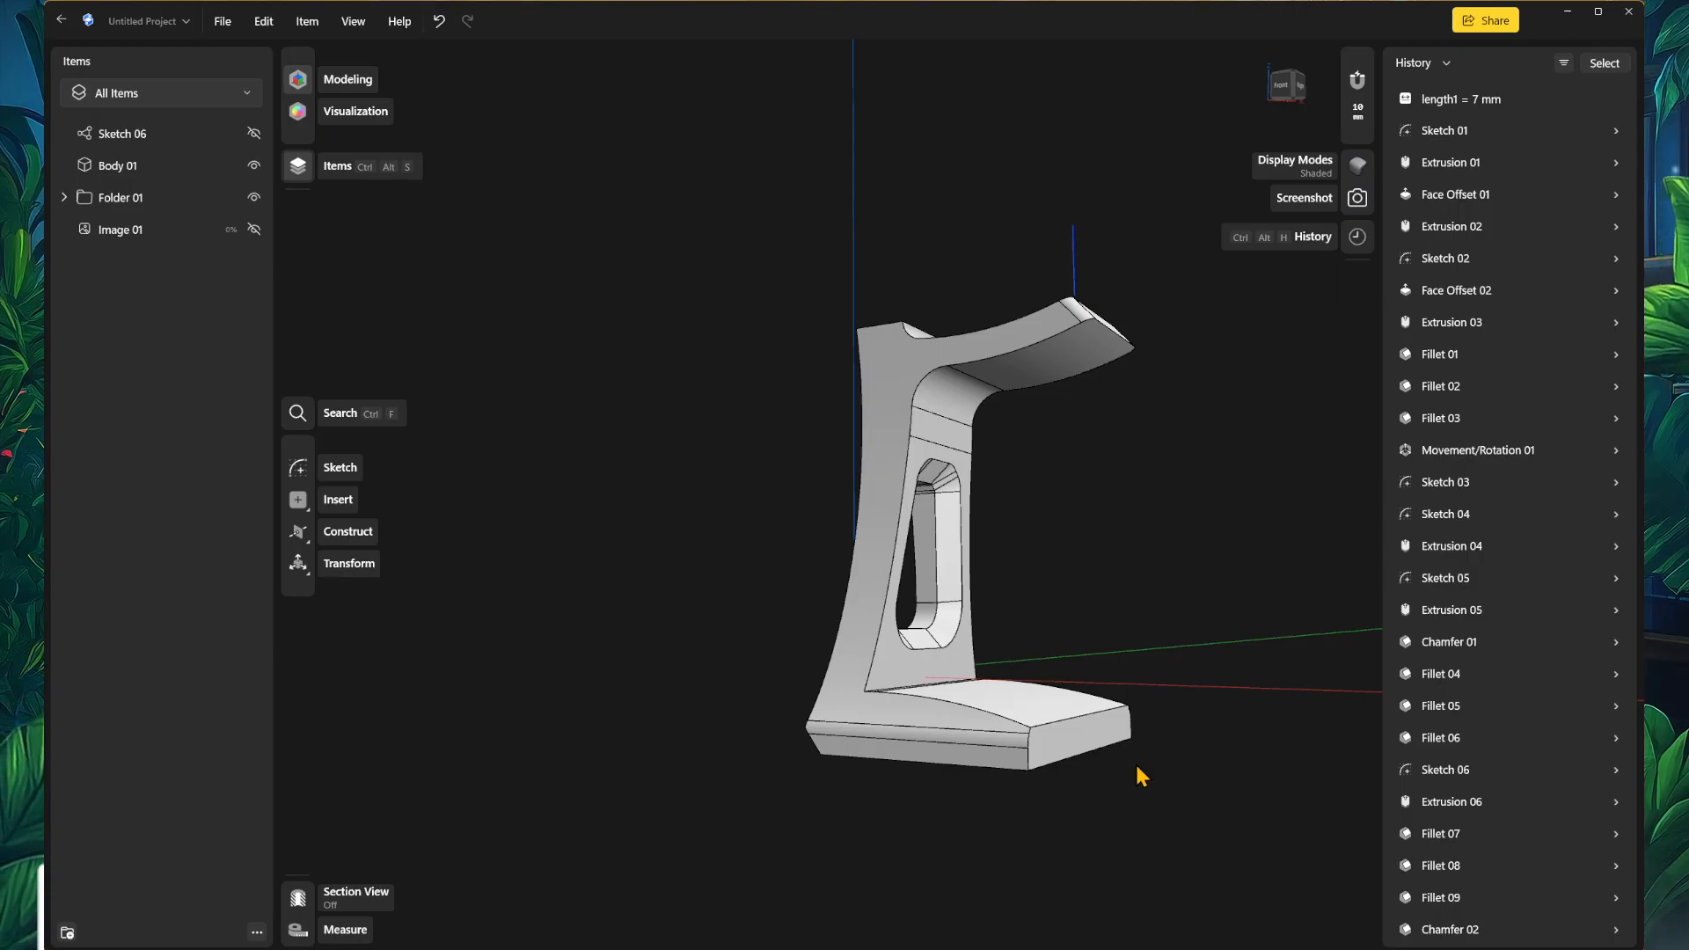
middle_drag(1140, 775, 1006, 753)
right_drag(1086, 780, 1034, 762)
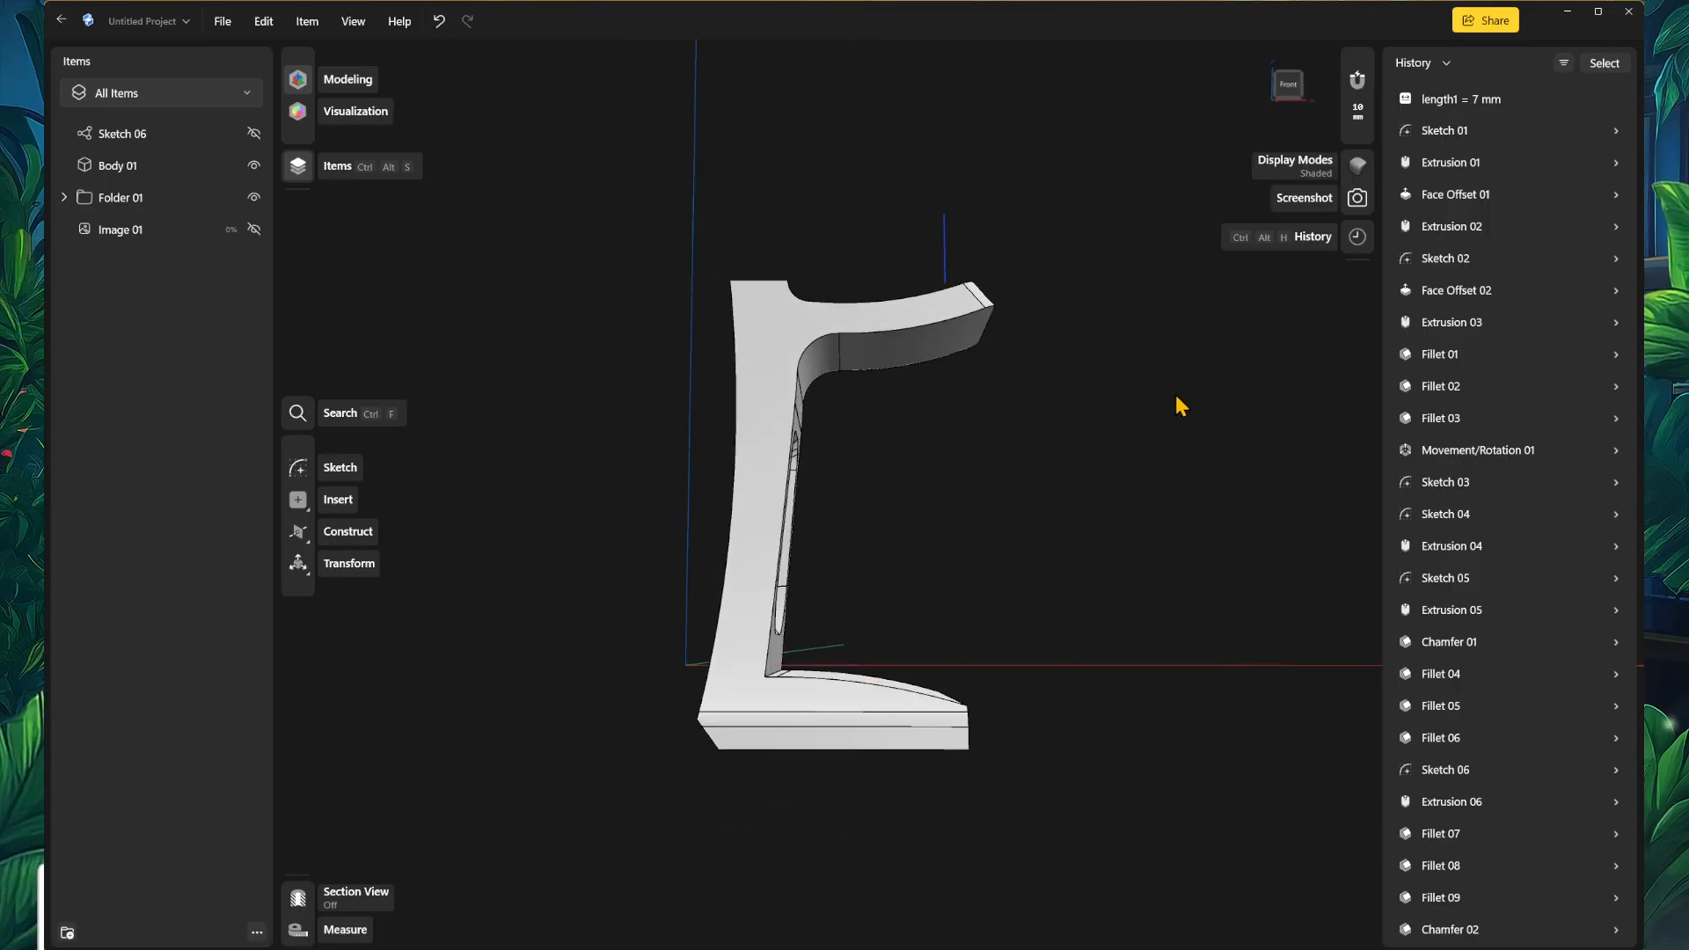
click(1283, 104)
middle_drag(942, 539, 1031, 739)
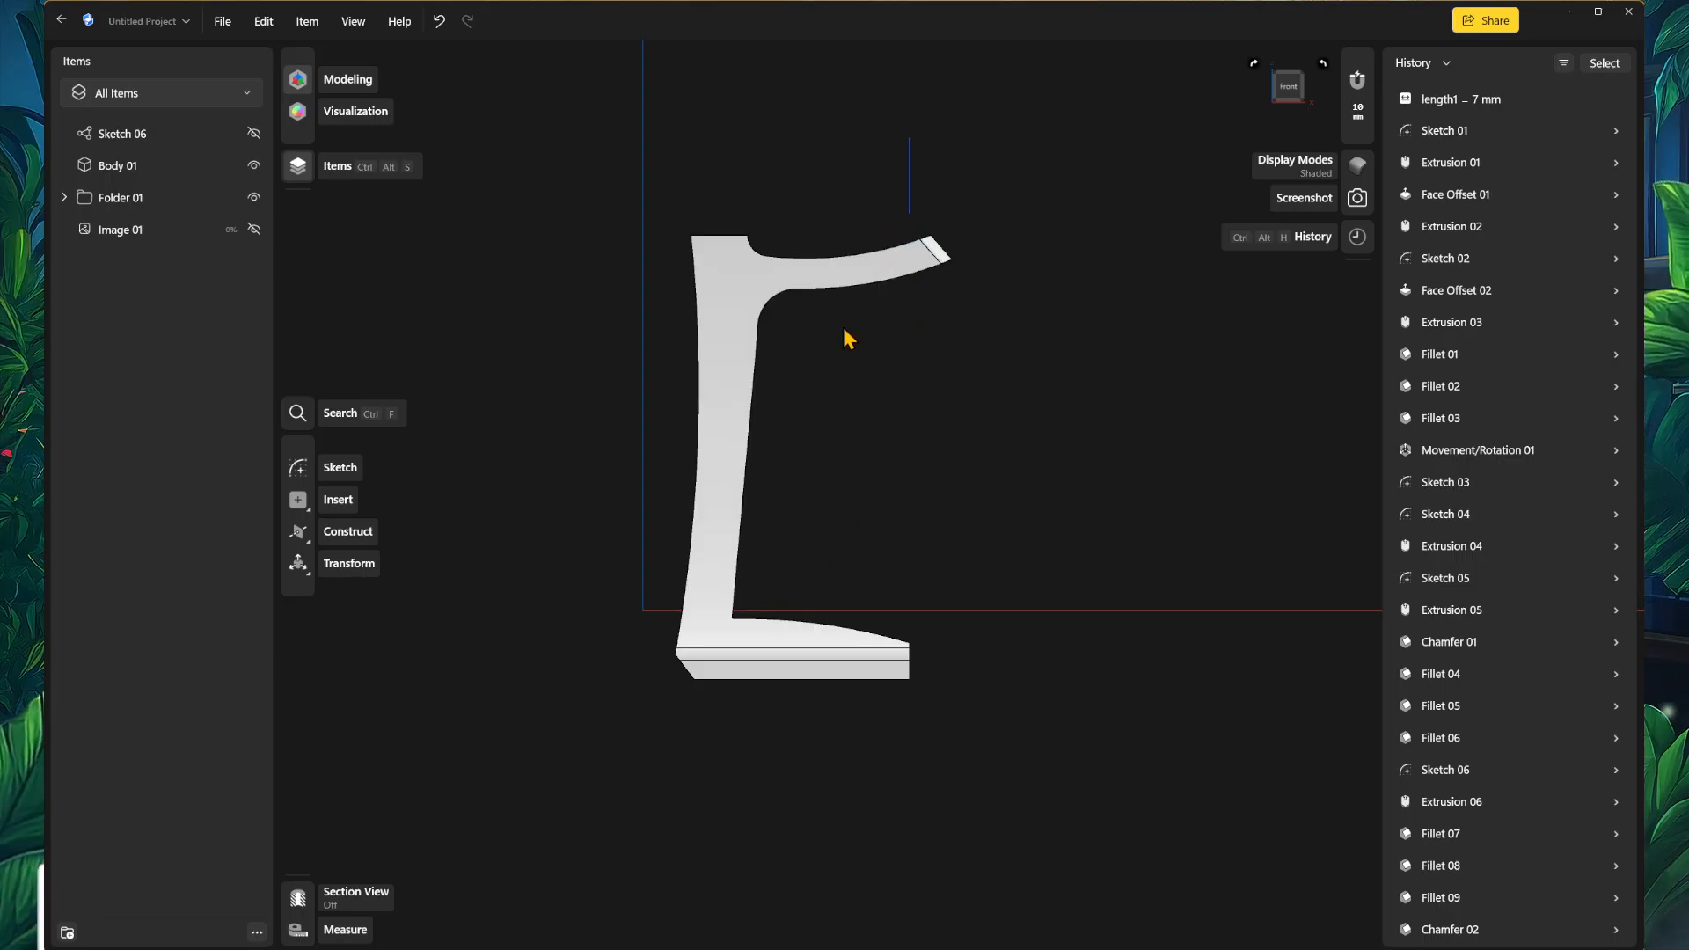
Step: Offset the base's front end face outward to lengthen the base
middle_drag(1045, 745, 991, 792)
click(892, 703)
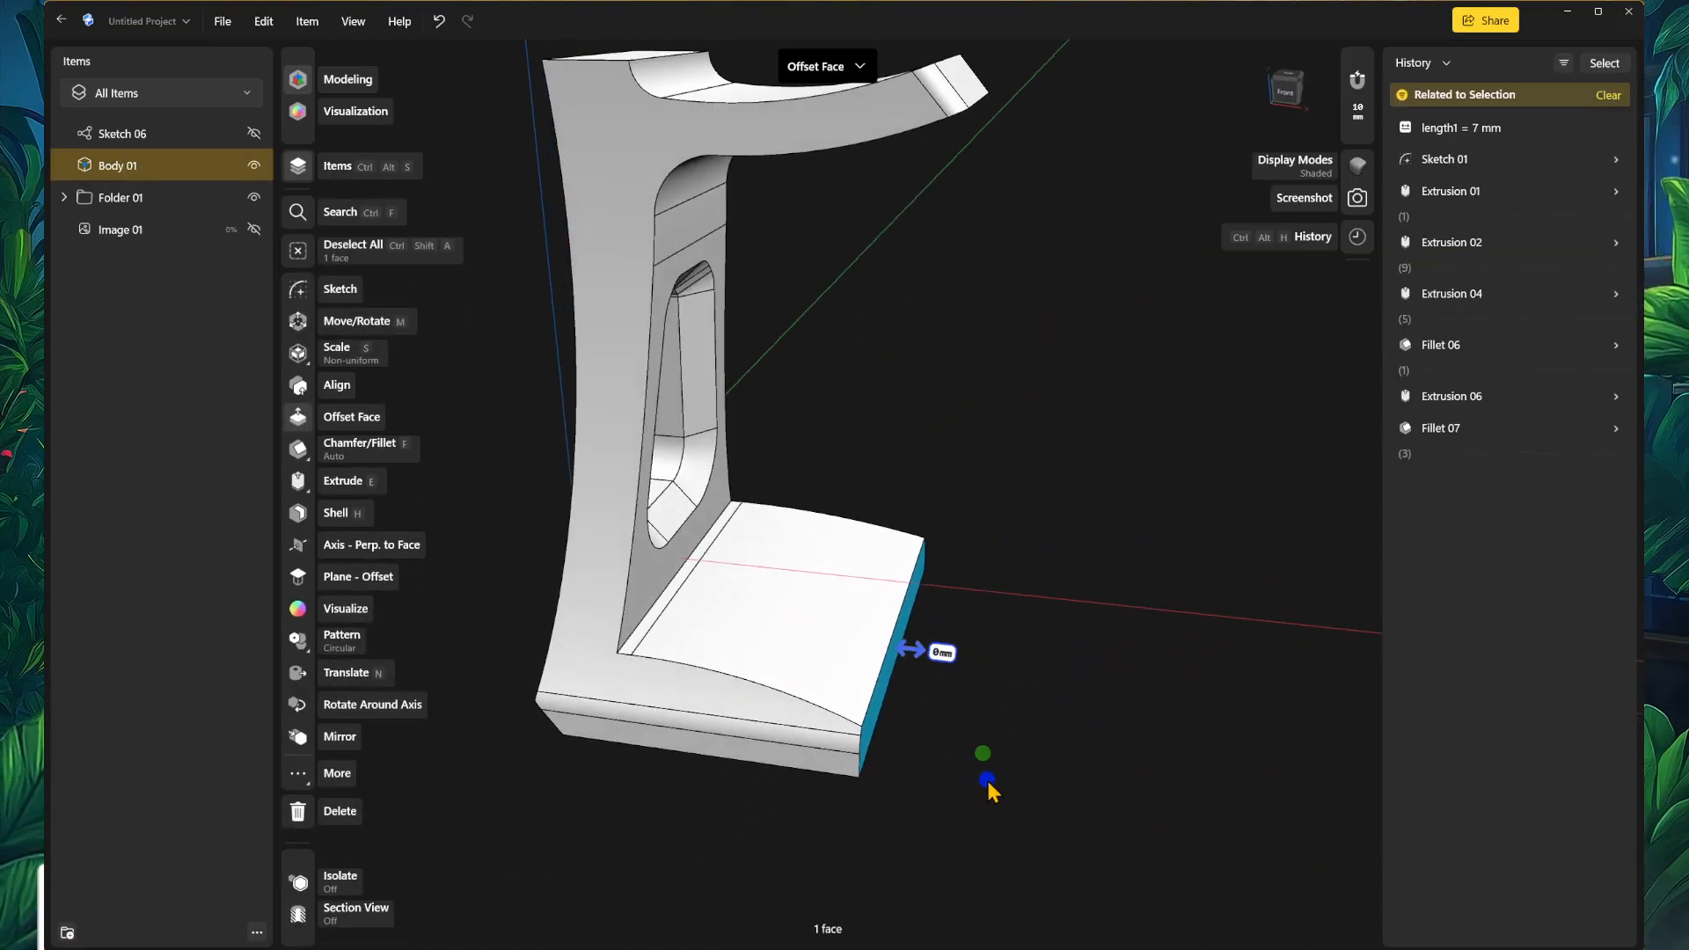
drag(920, 652, 995, 694)
Step: Start a sketch on the underside of the base and draw a line about 40 mm long on the centre axis beyond the front end
middle_drag(1014, 757, 1113, 721)
click(1000, 688)
middle_drag(1000, 688, 1210, 717)
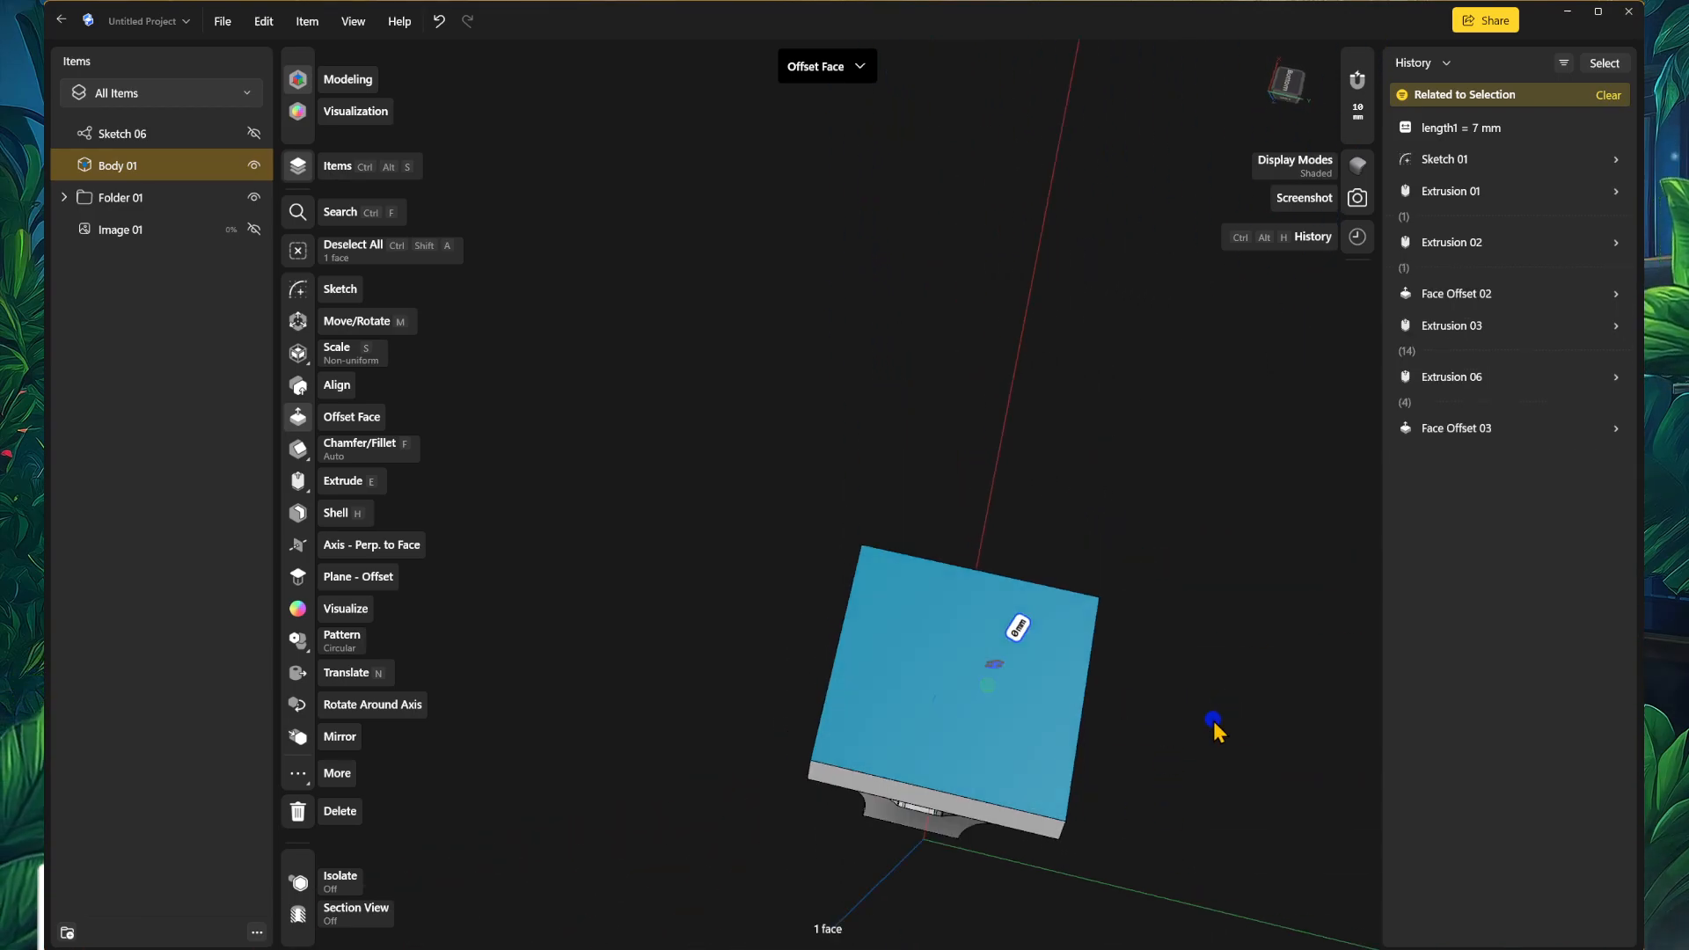
click(1291, 91)
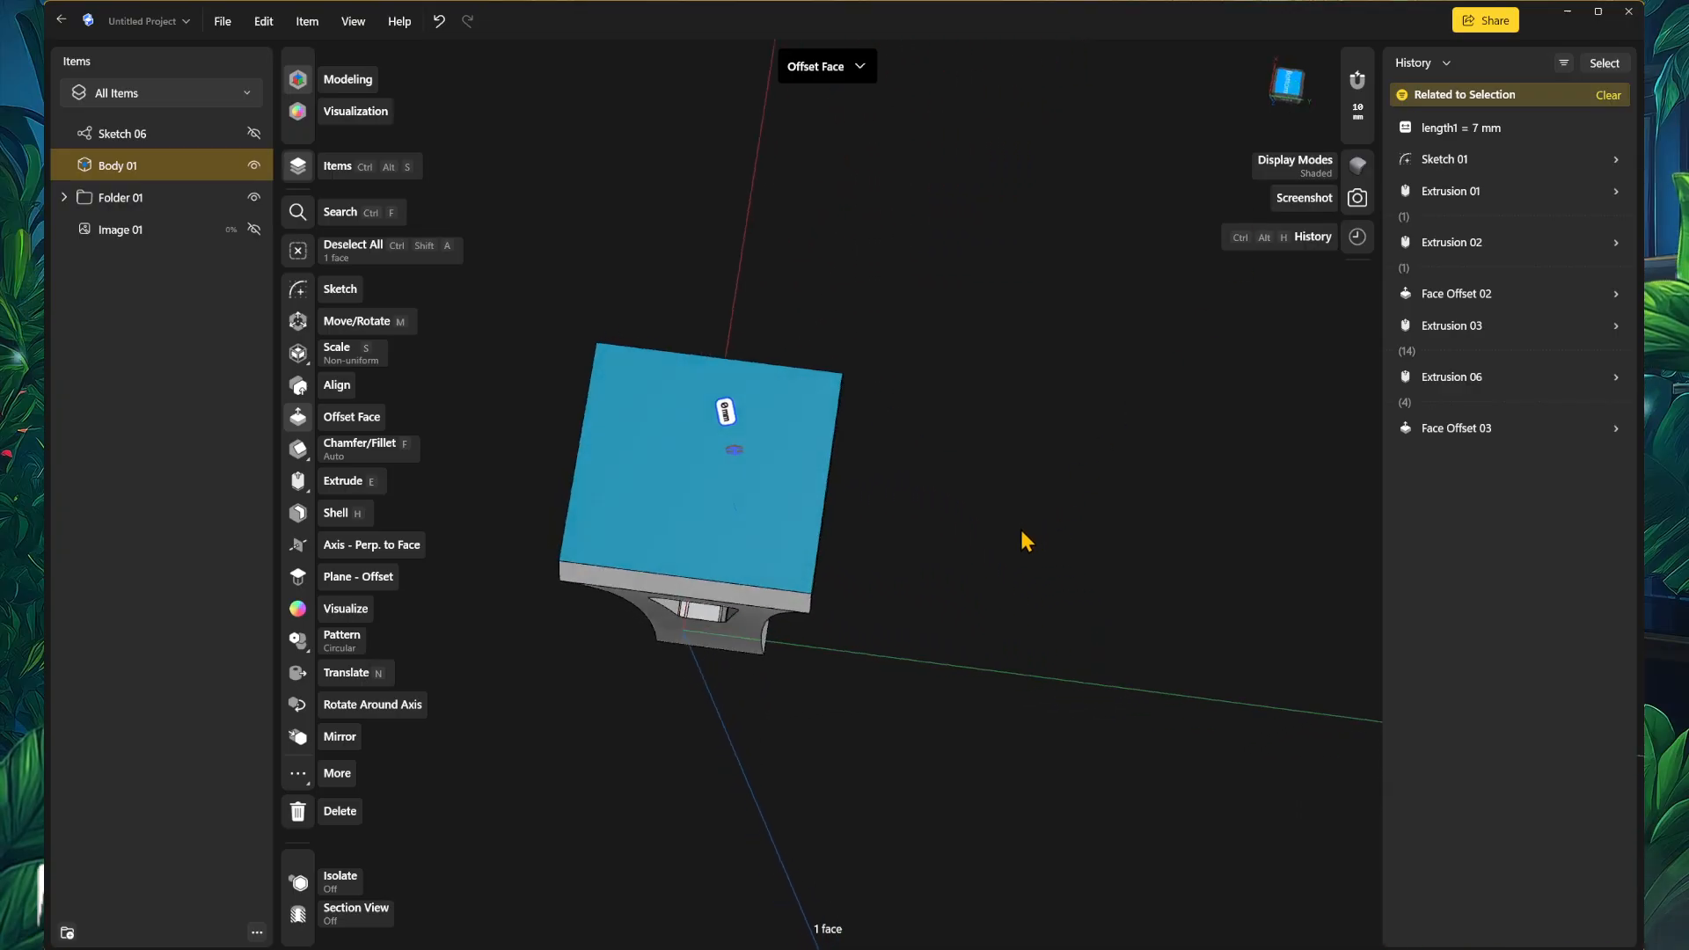
click(299, 288)
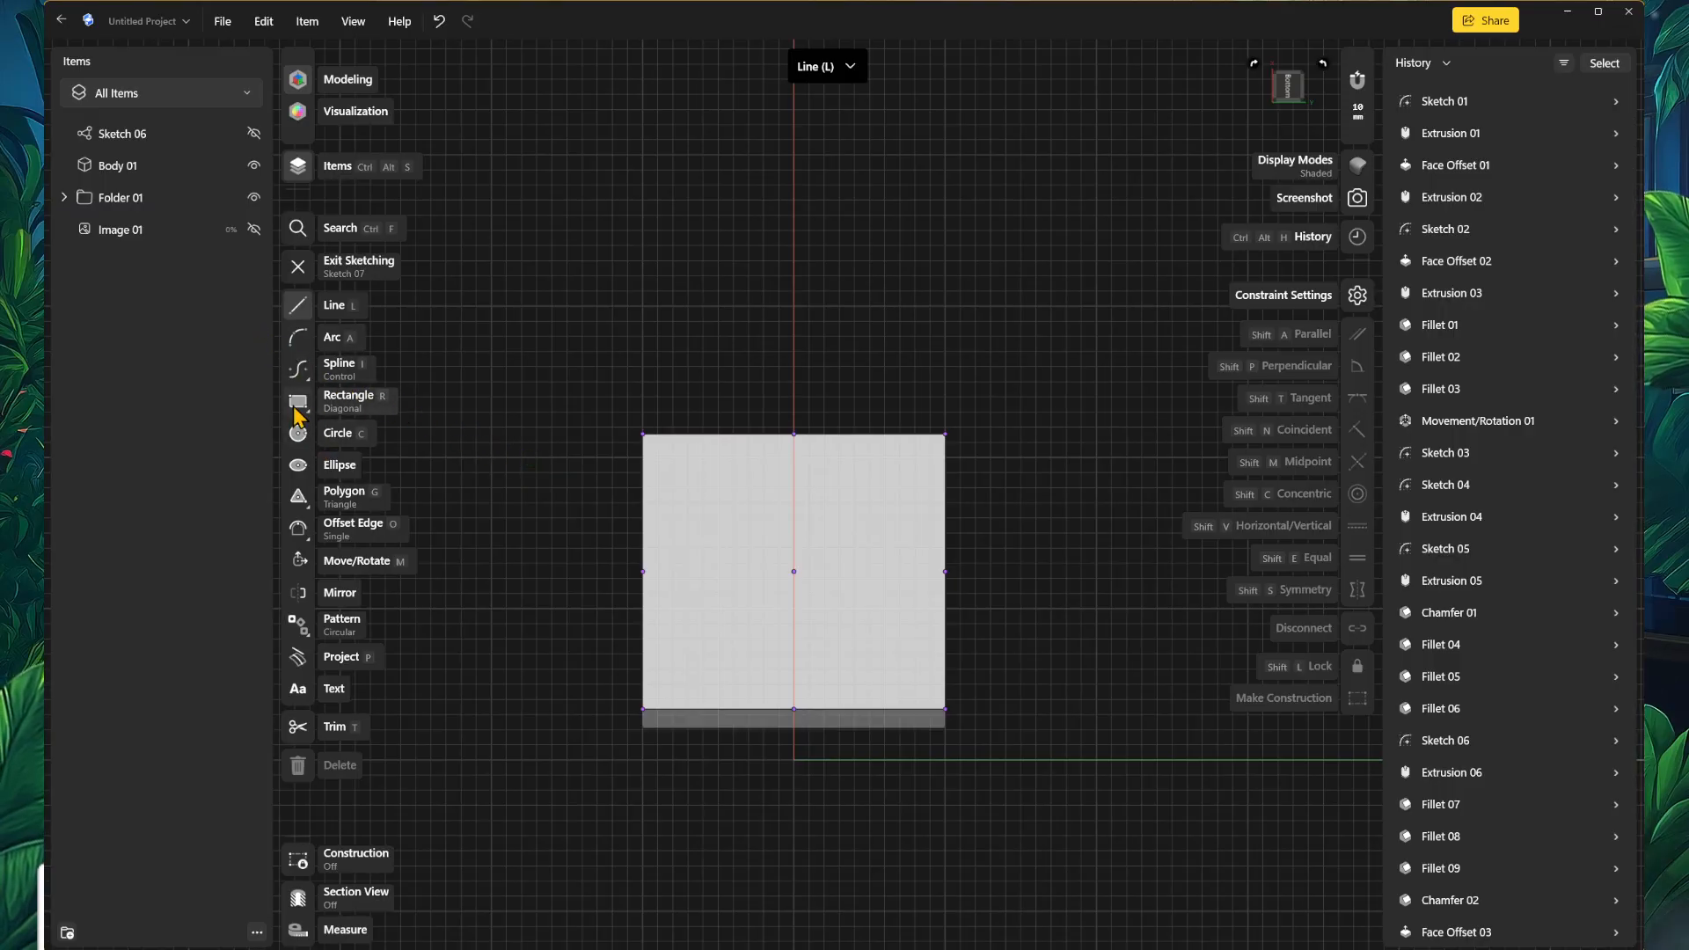
click(299, 317)
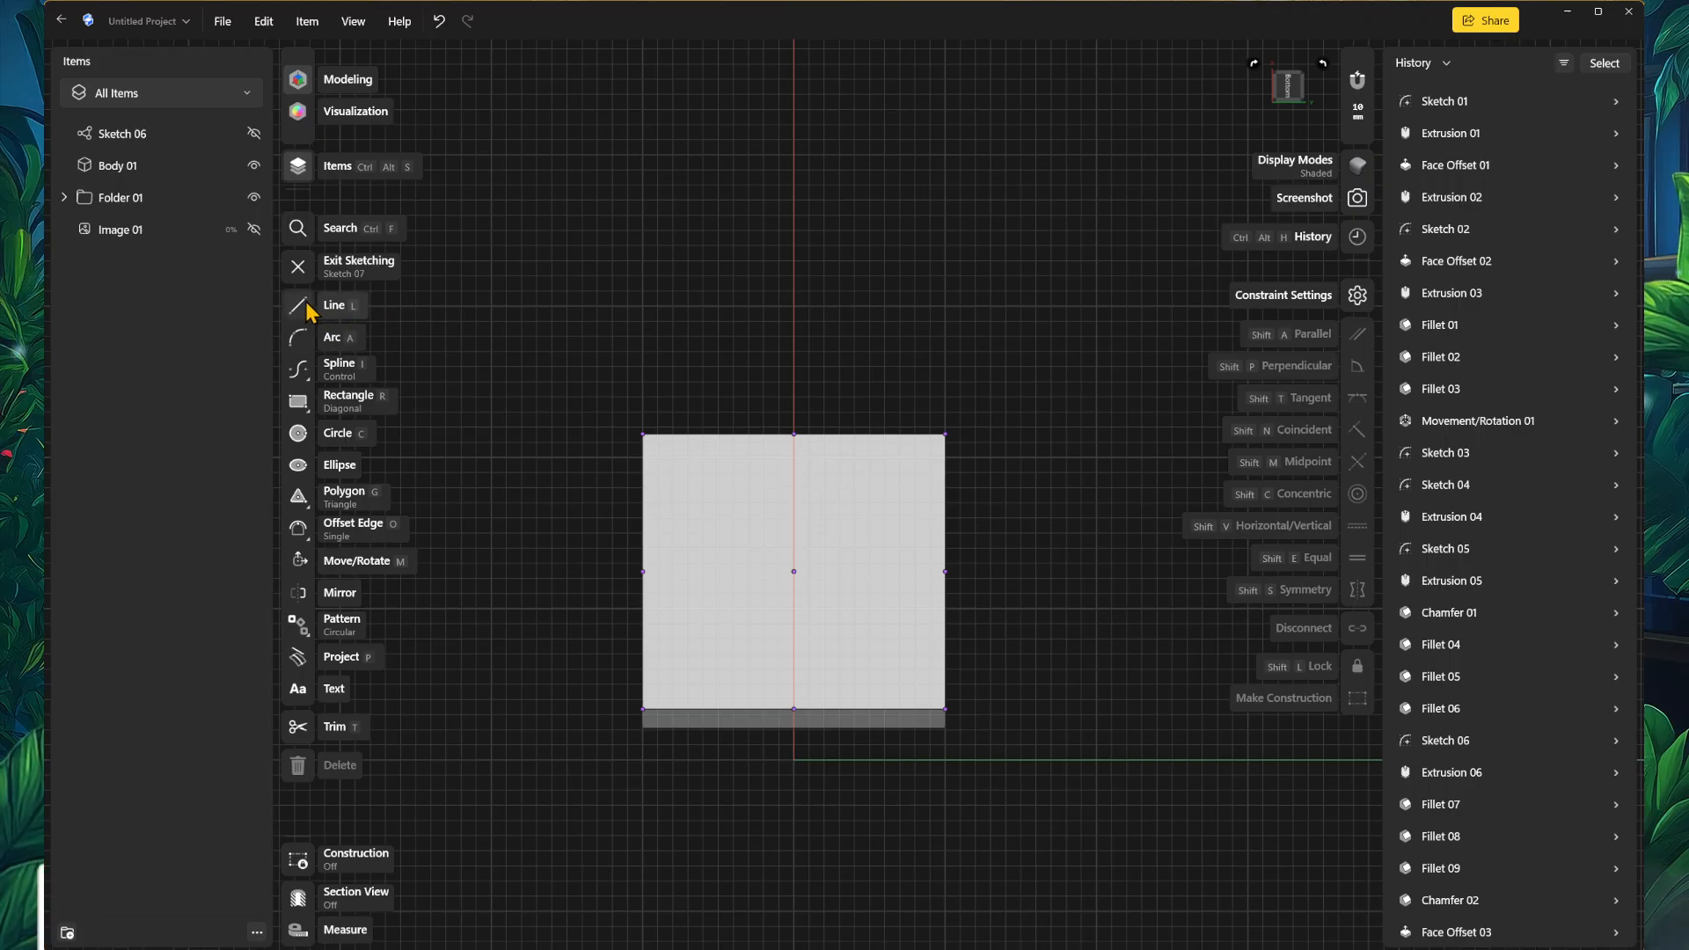
click(357, 310)
click(796, 274)
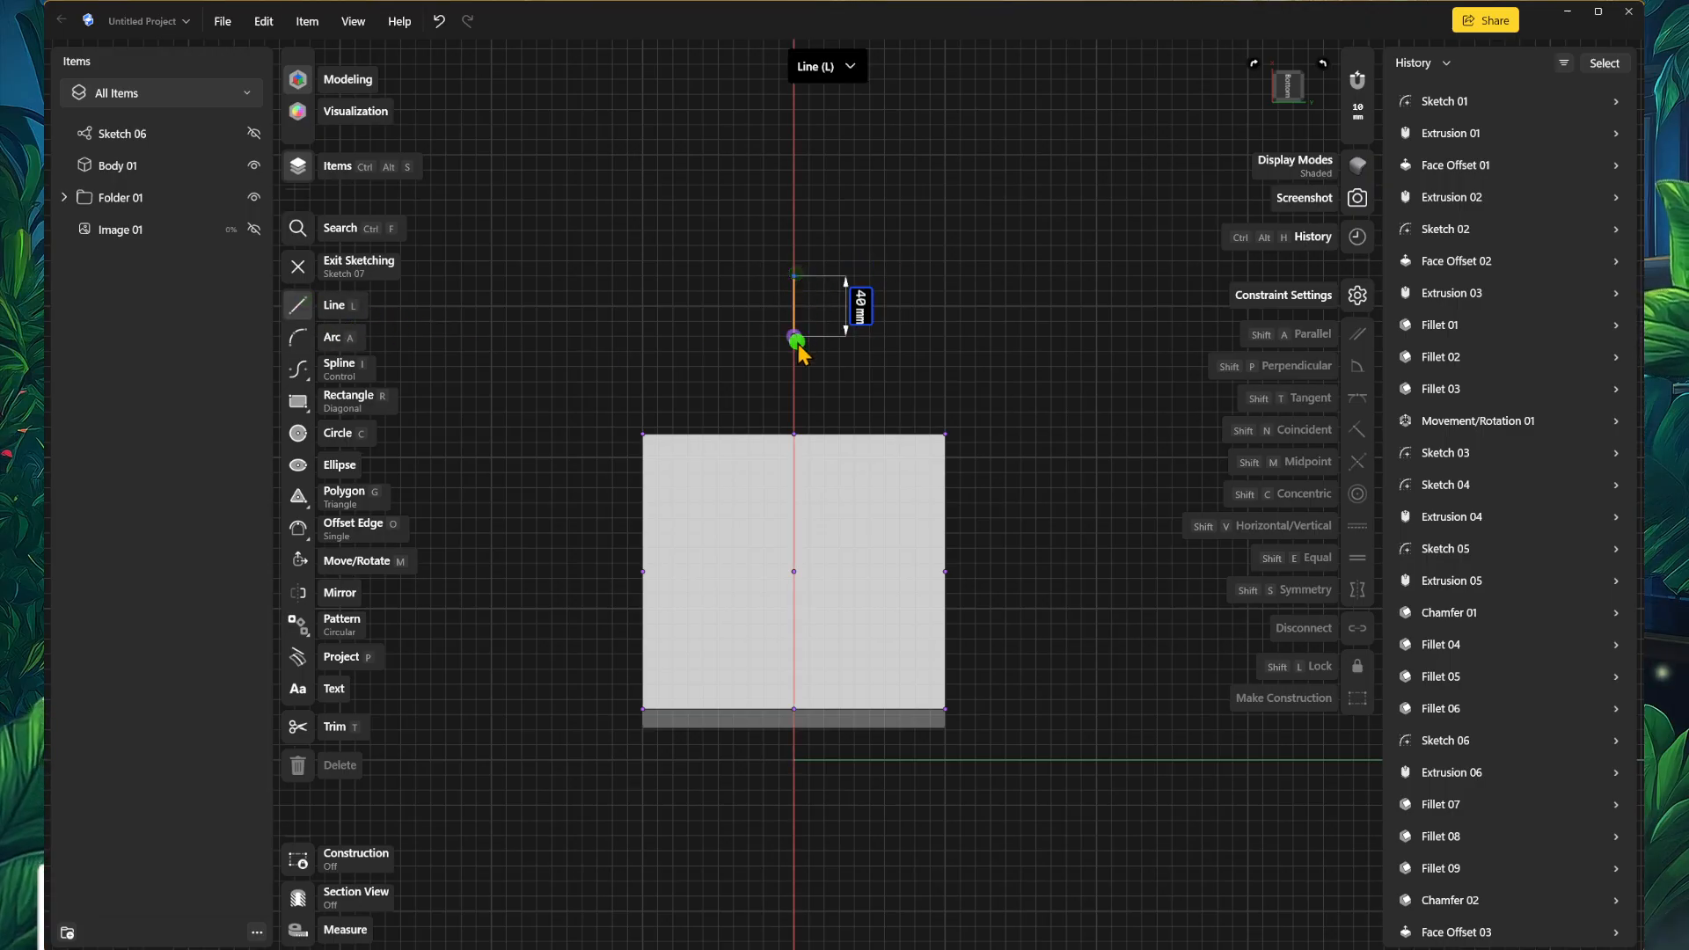
click(796, 340)
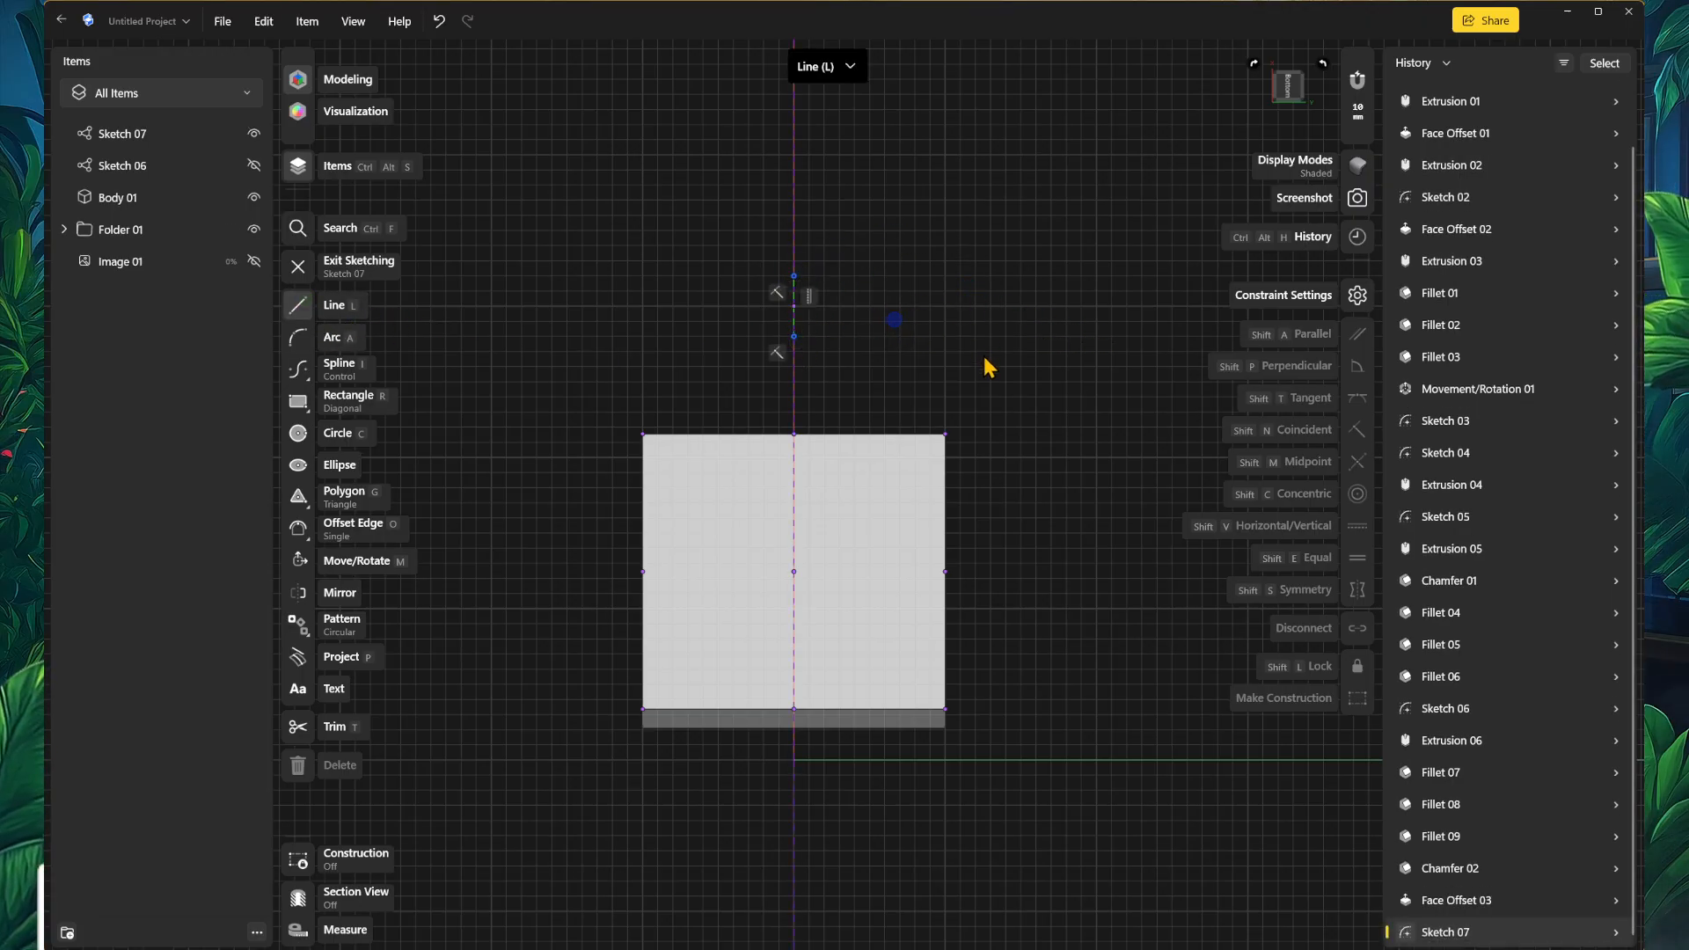
key(Escape)
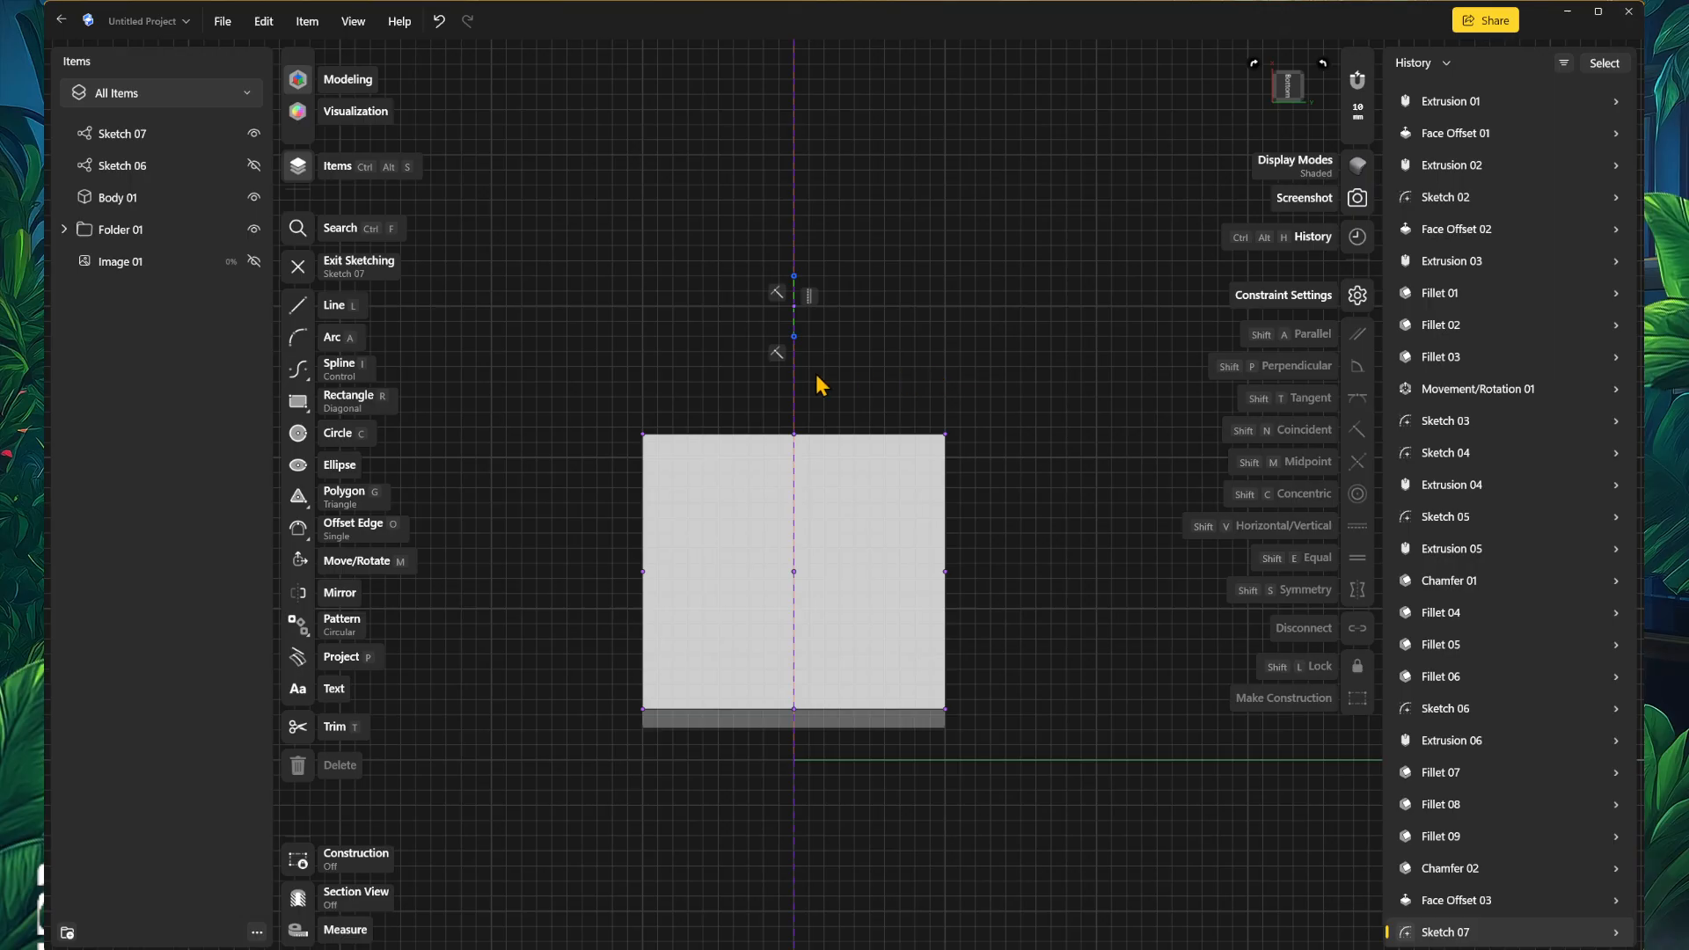
Step: Sketch a closed four-sided outline overlapping one side of the base, its inner edge slanting toward the centre at the front and its front edge about 118 mm long
click(304, 306)
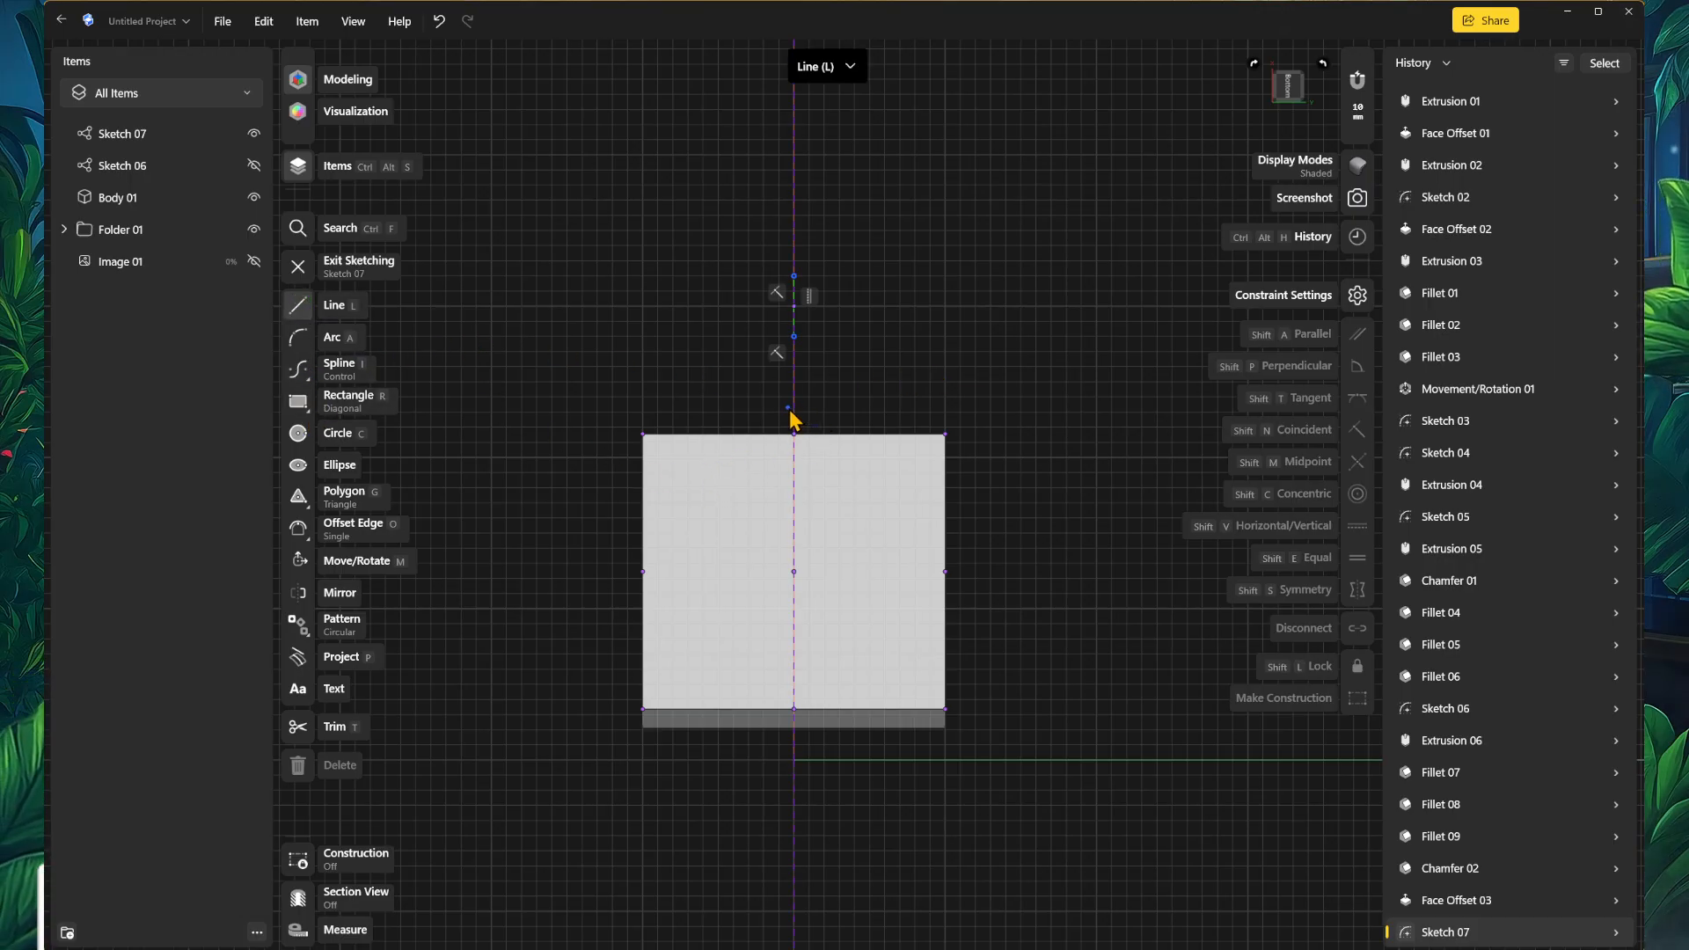
click(733, 368)
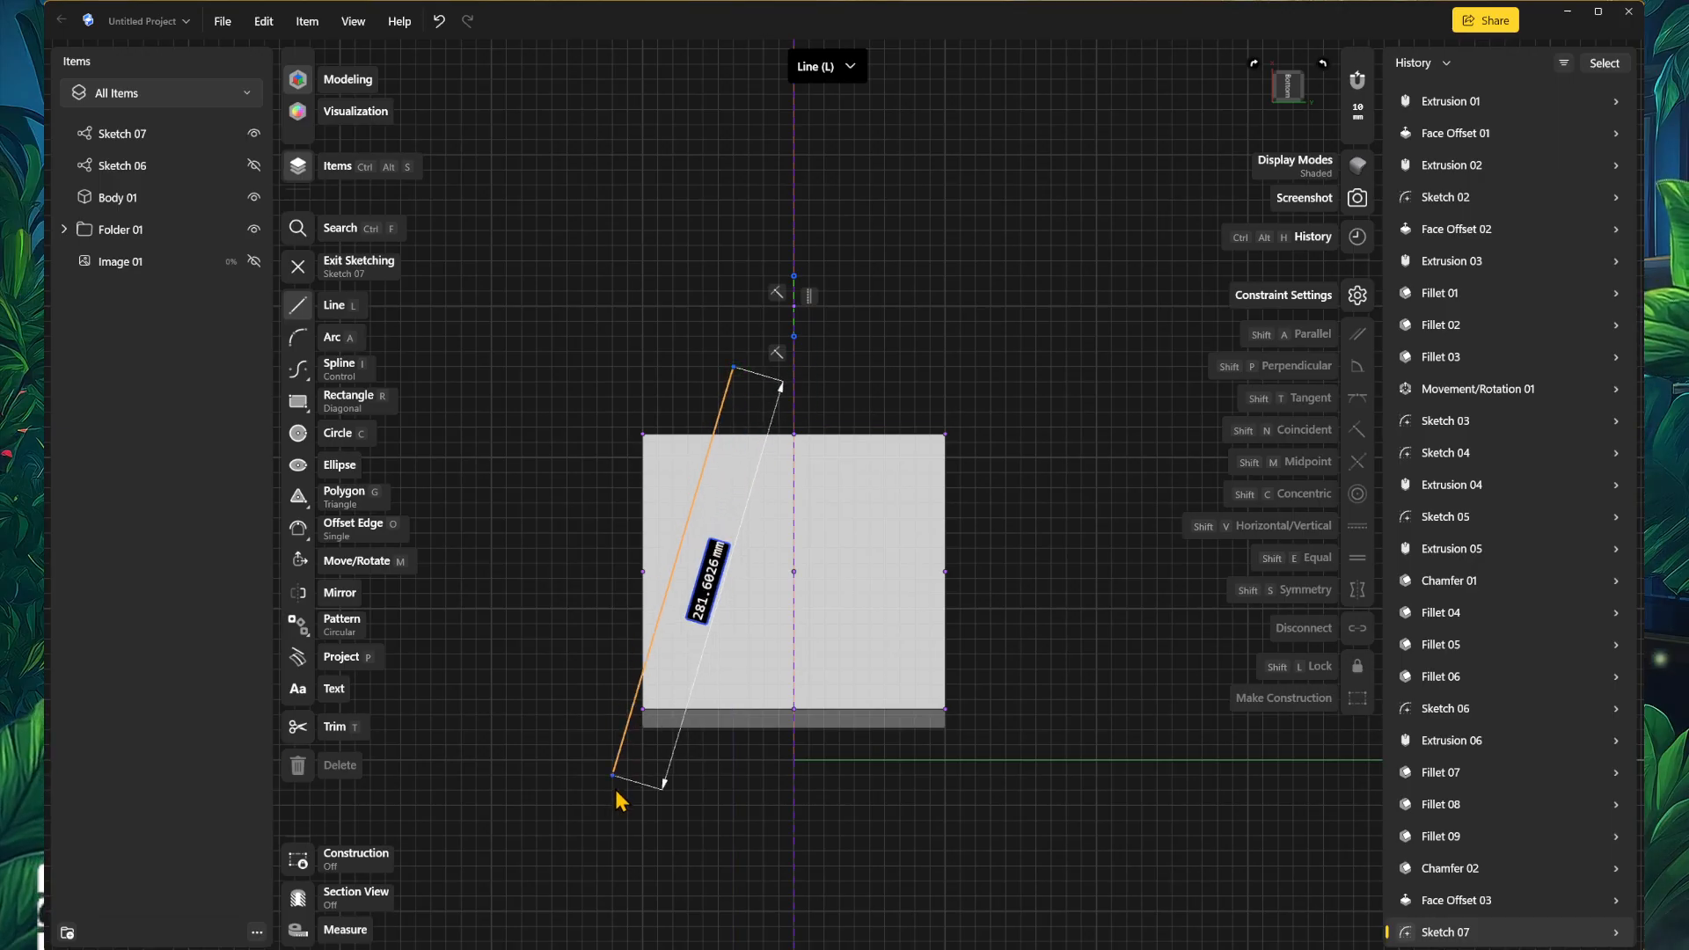
click(623, 814)
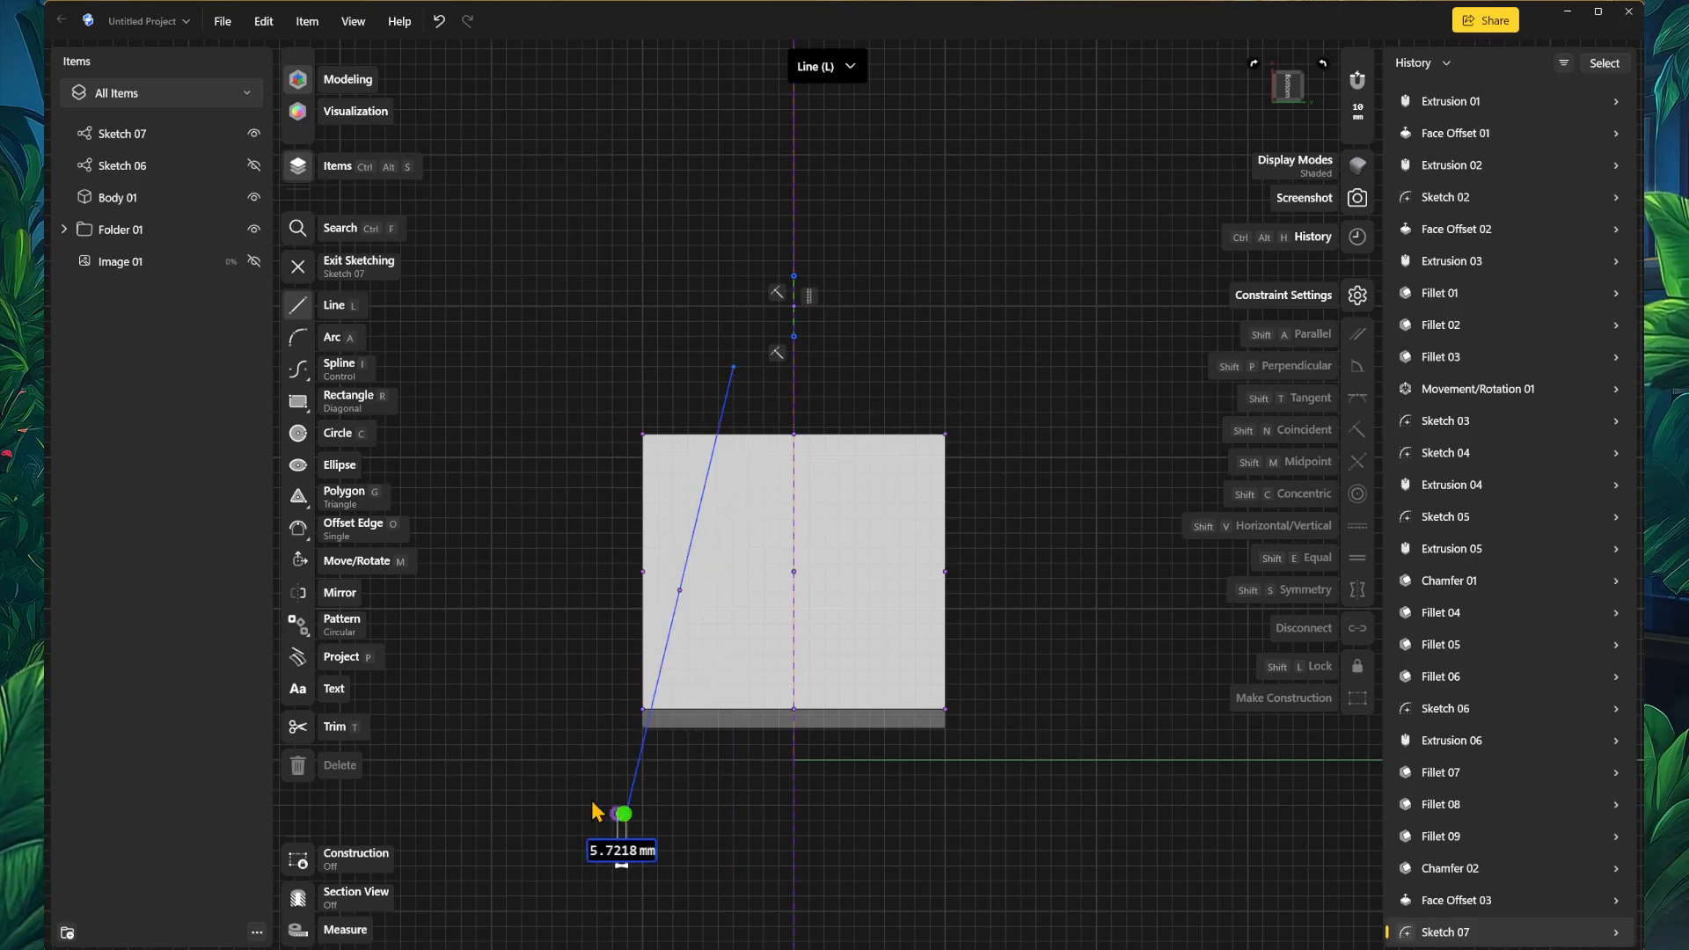
click(568, 791)
click(560, 328)
click(735, 369)
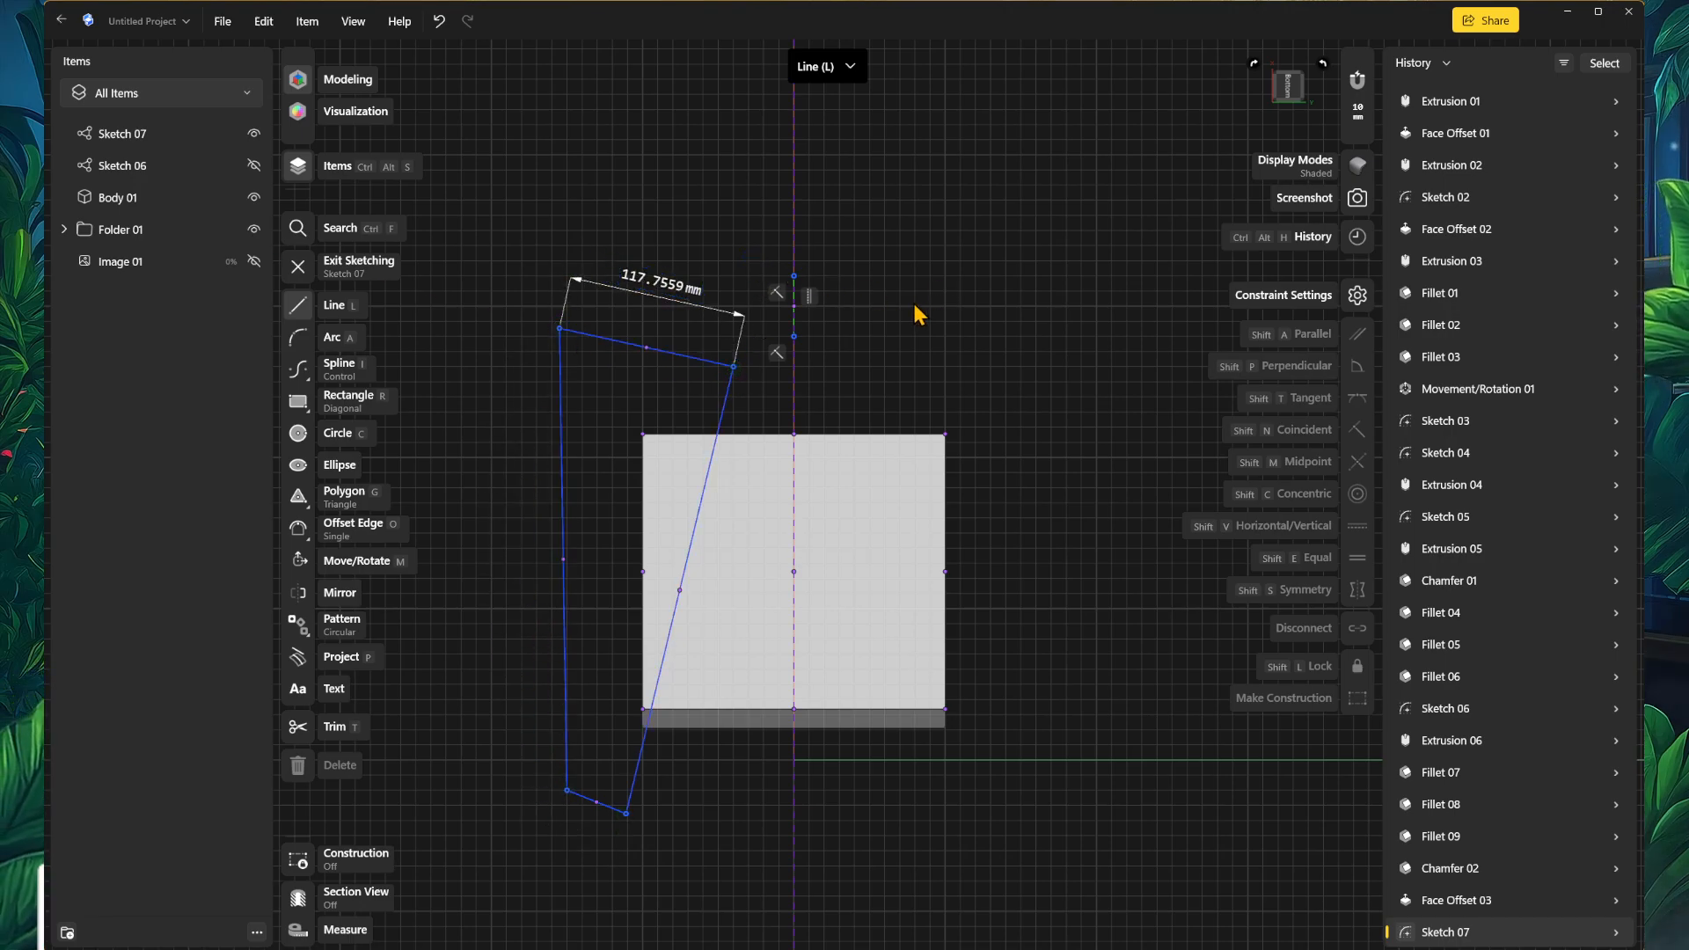
key(Escape)
Step: Try to mirror the four-sided profile's two regions as faces outside the sketch
right_drag(1031, 347, 786, 356)
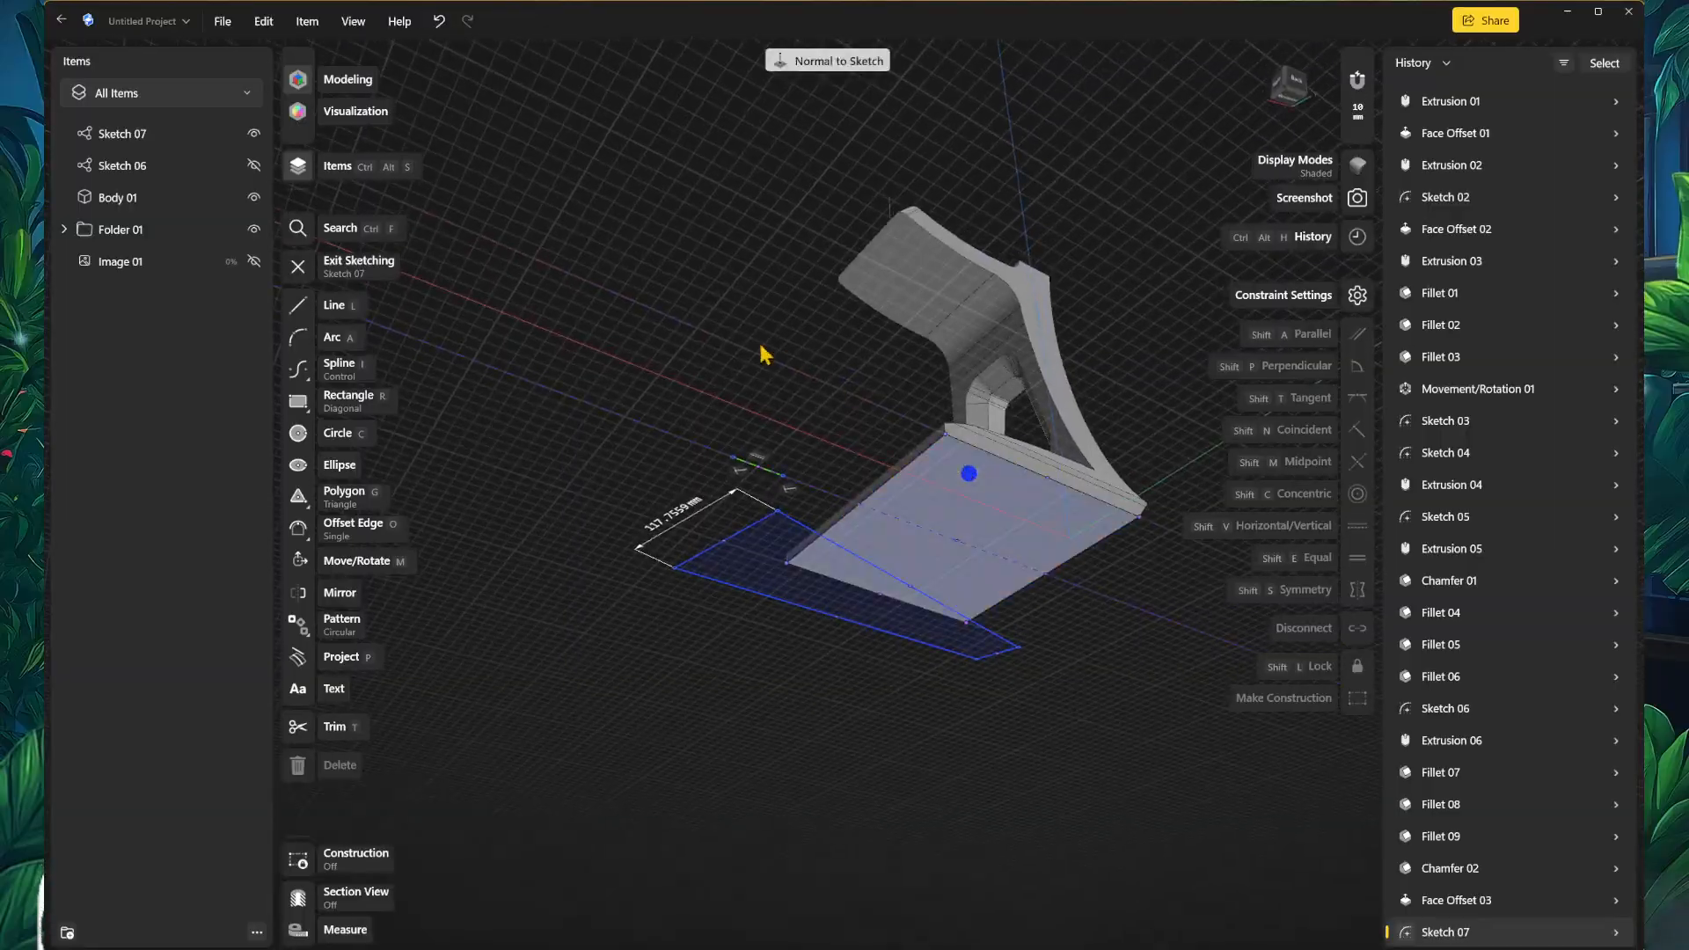
click(772, 588)
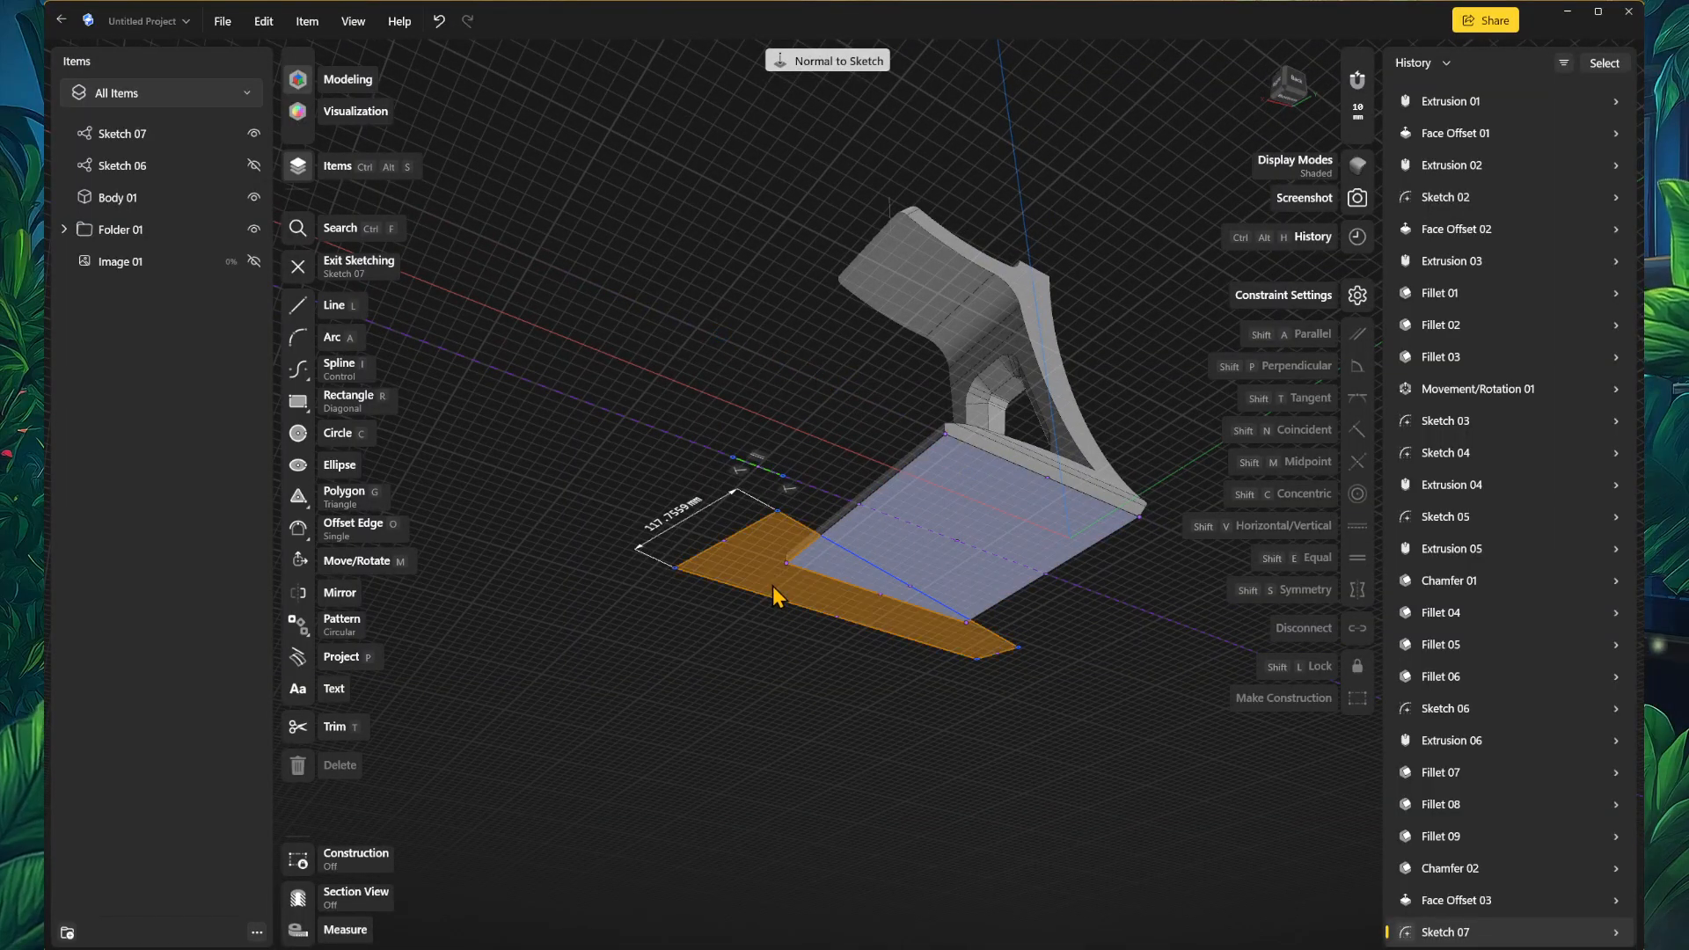
key(e)
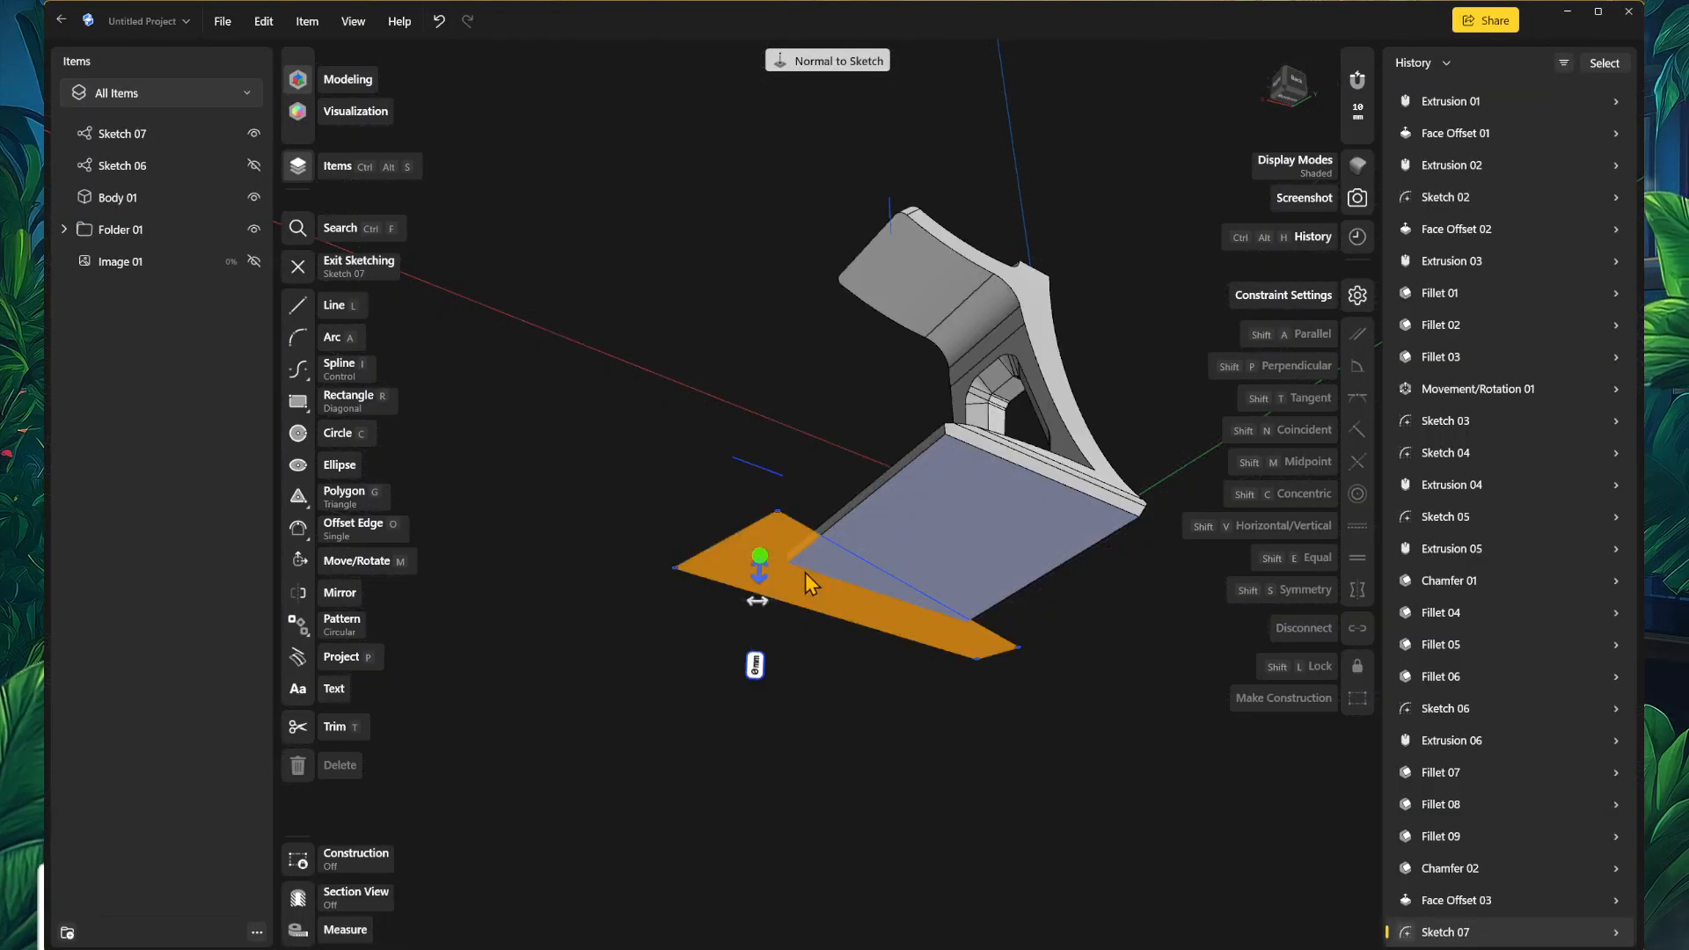
shift+click(837, 564)
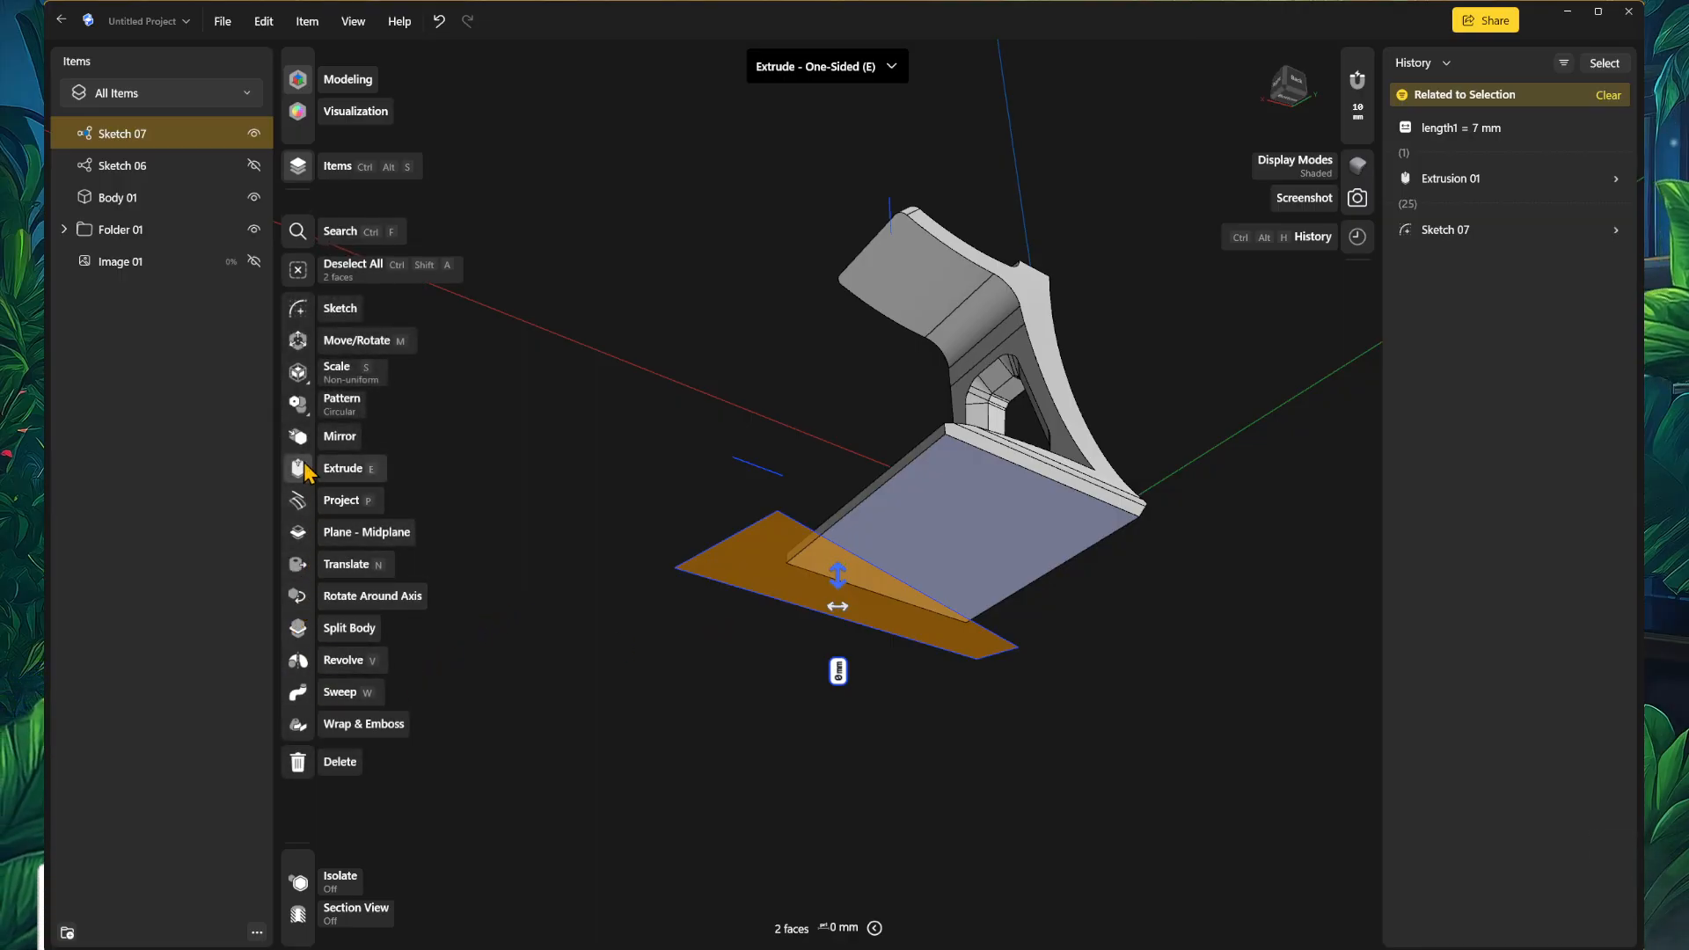
click(298, 436)
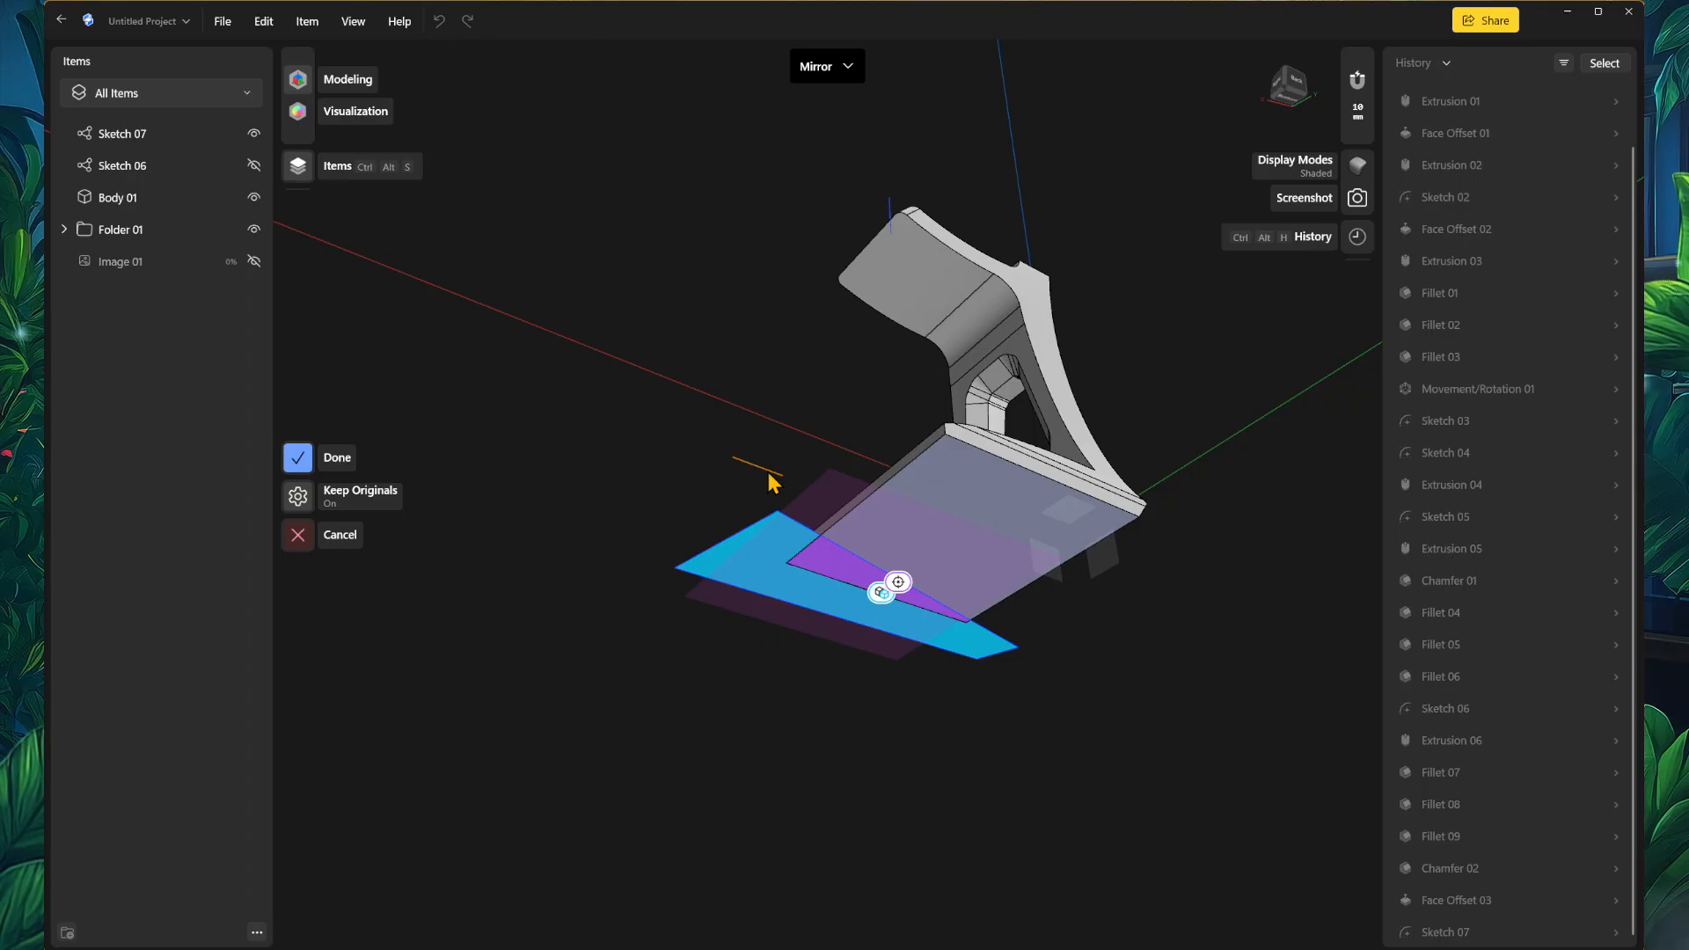
right_drag(742, 689, 1051, 773)
scroll(1033, 768, up, 2)
middle_drag(987, 759, 945, 770)
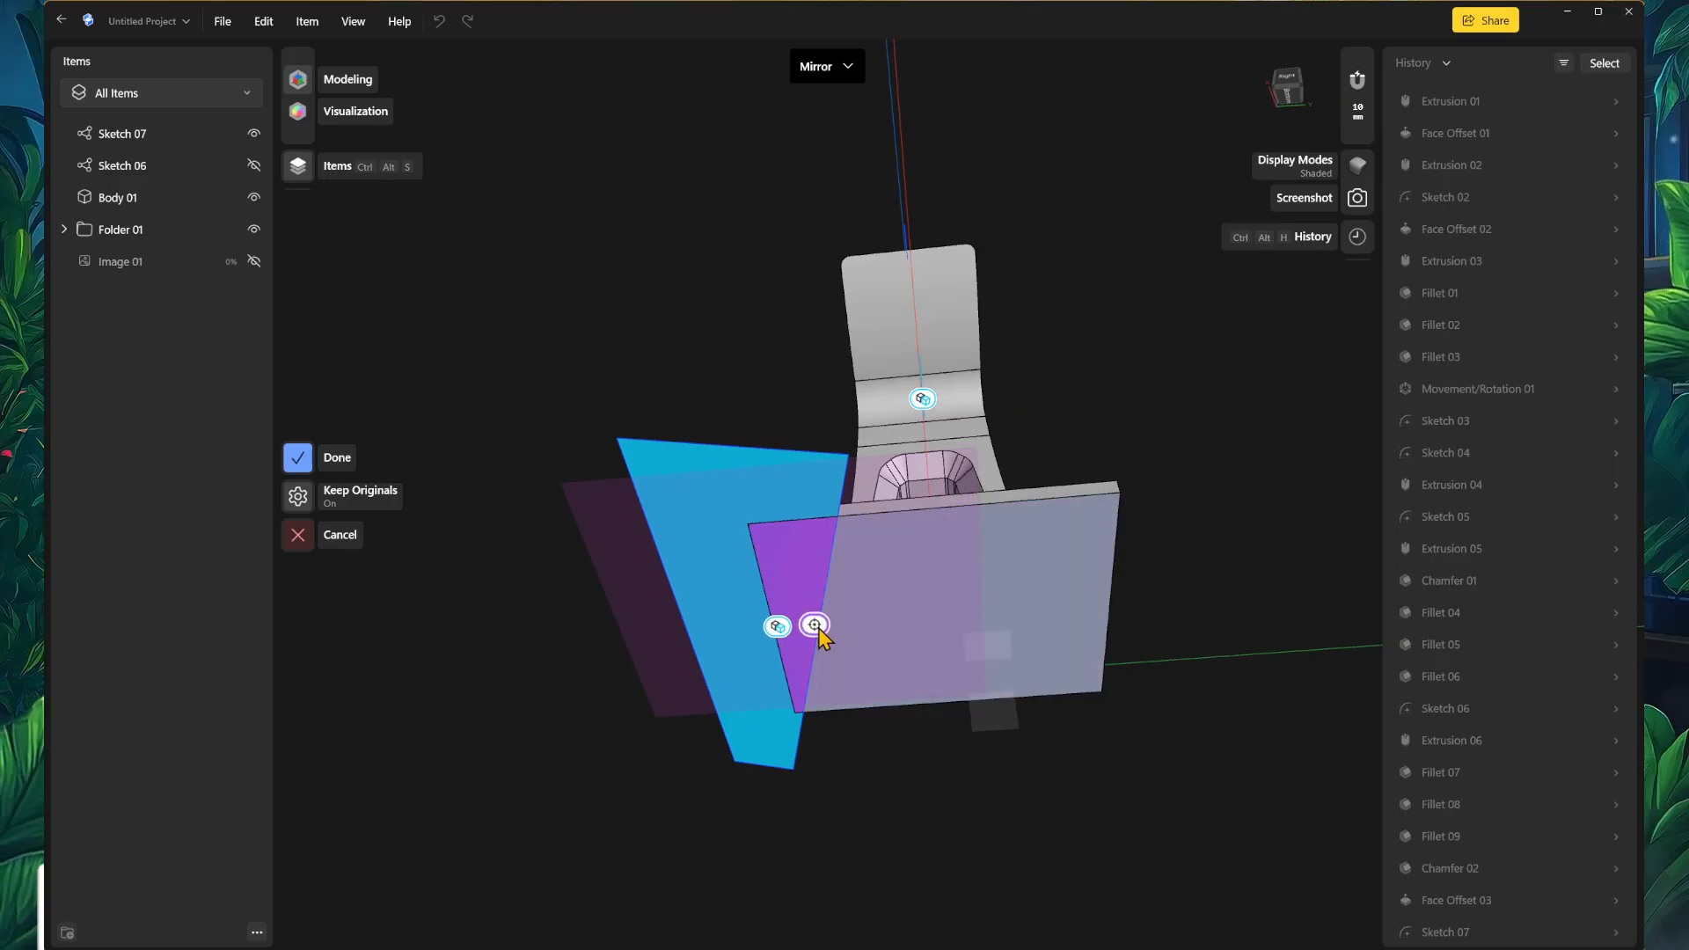
click(297, 534)
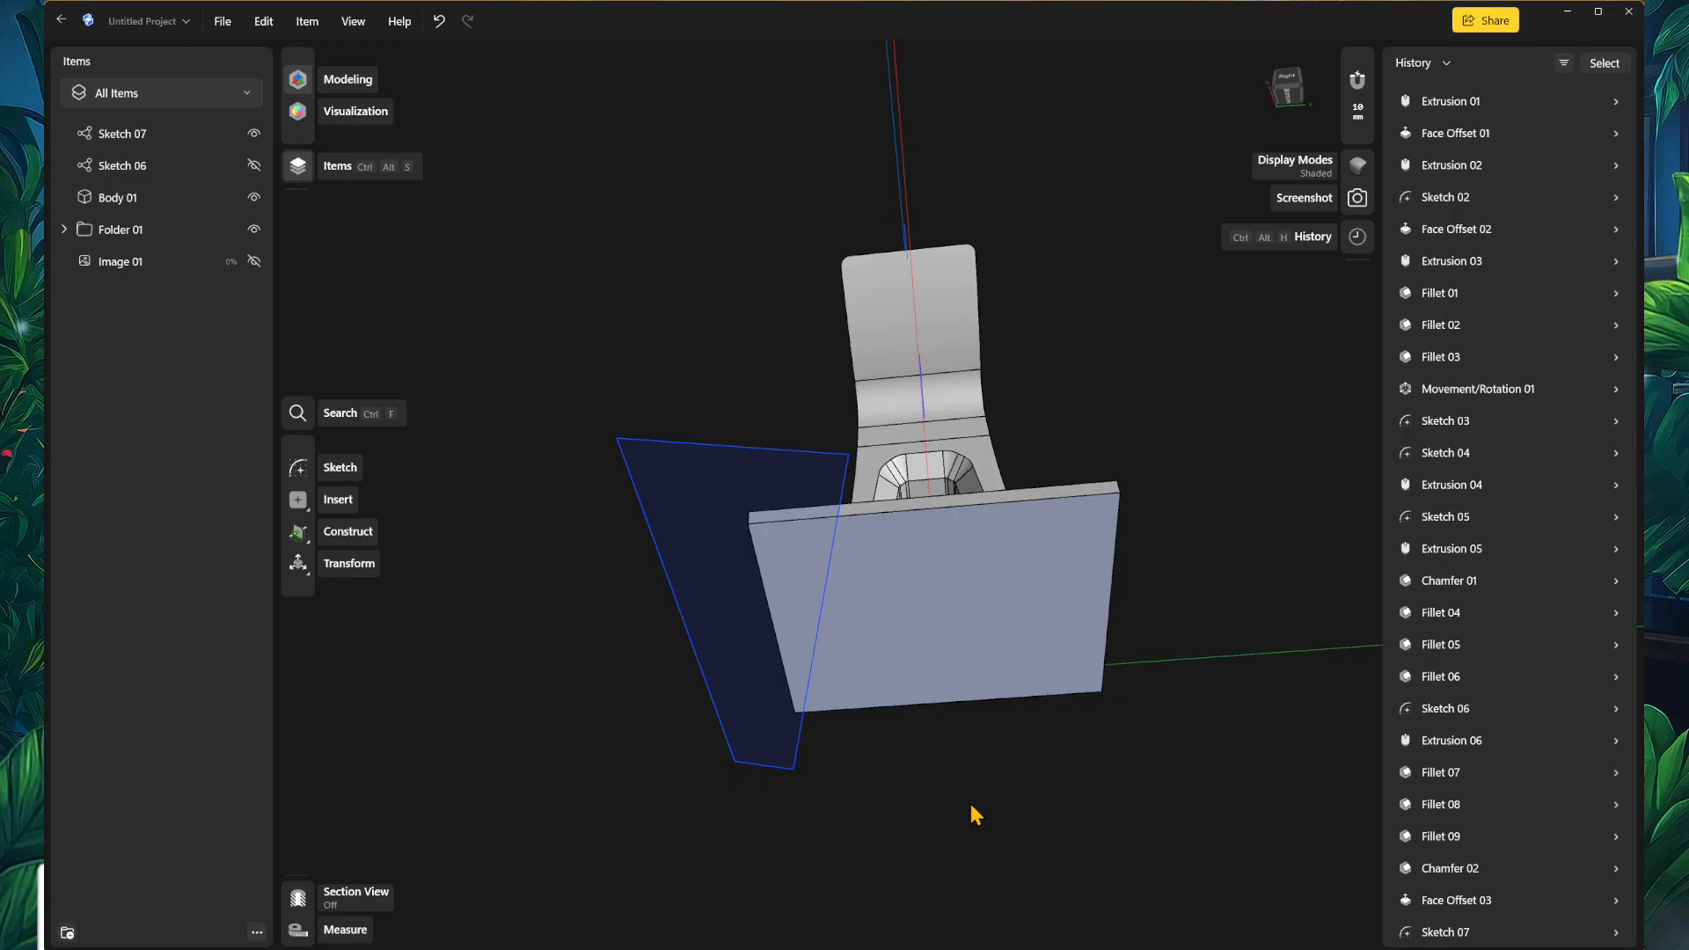
click(947, 787)
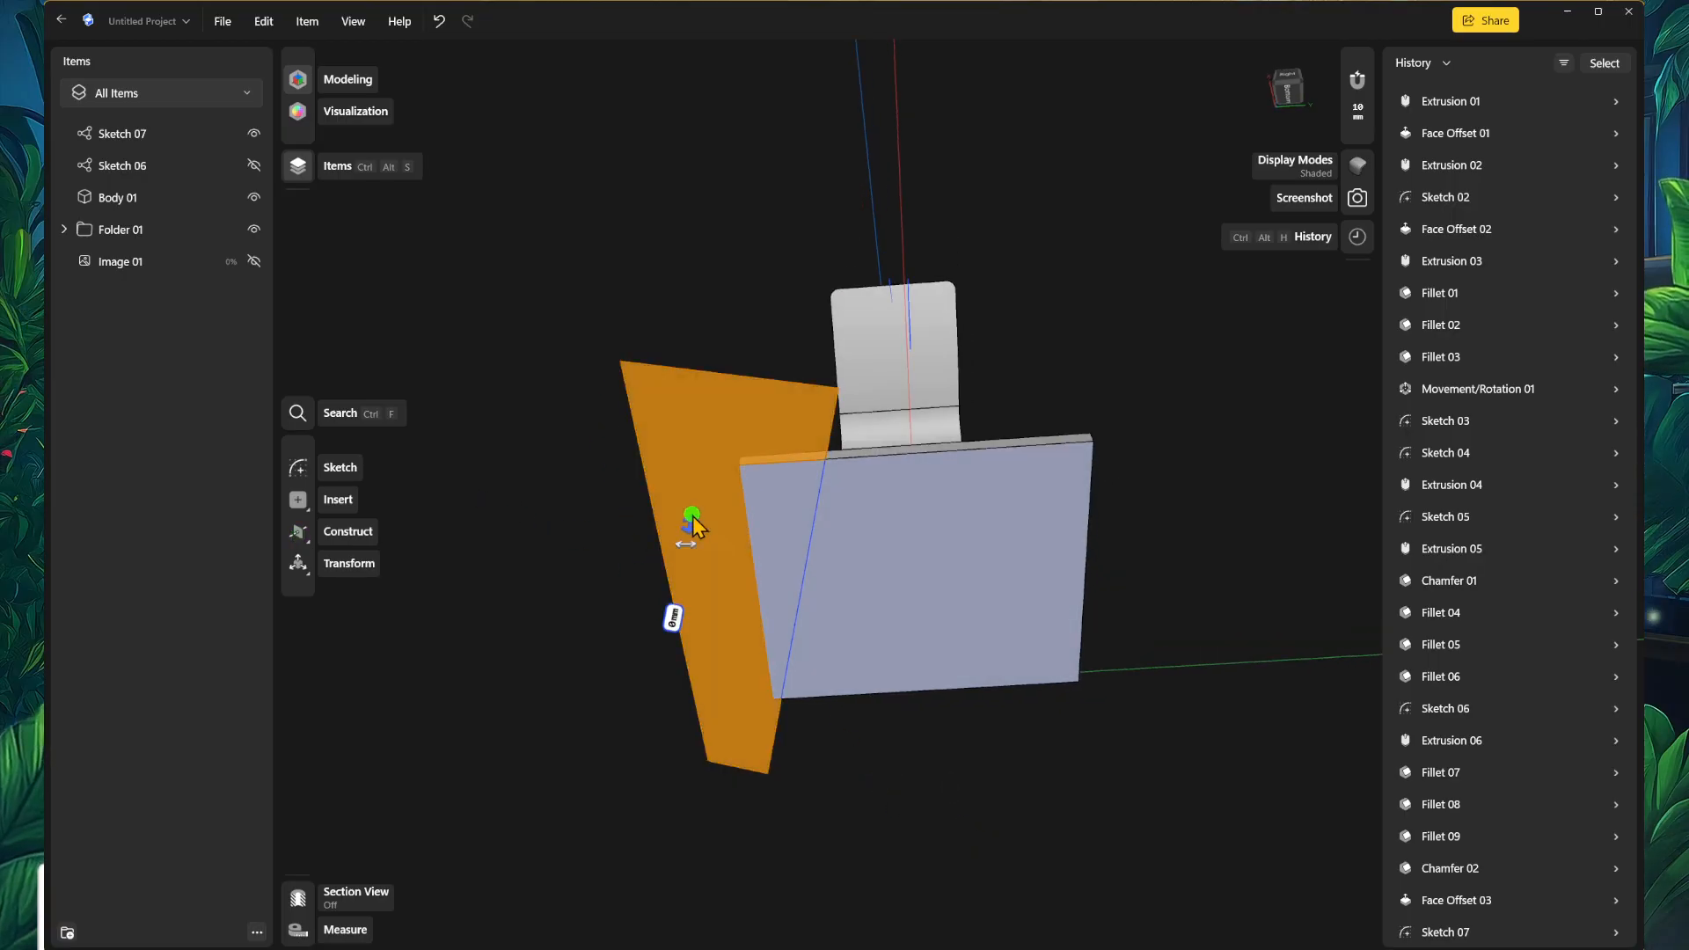
click(690, 524)
click(330, 419)
click(704, 318)
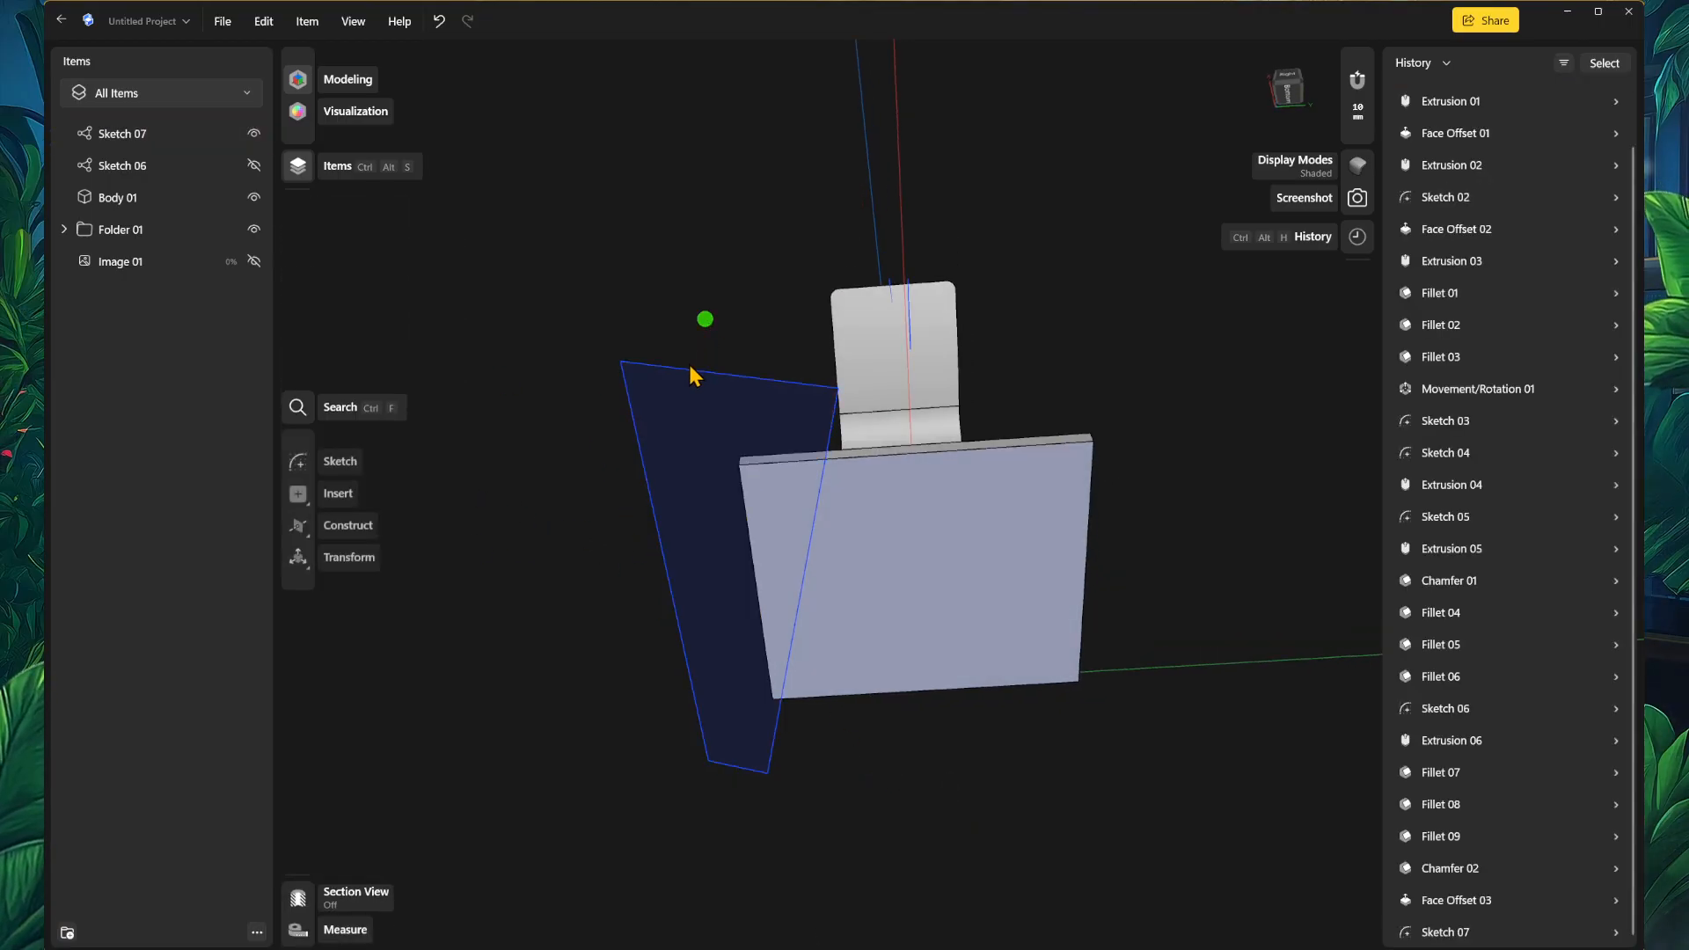
click(705, 373)
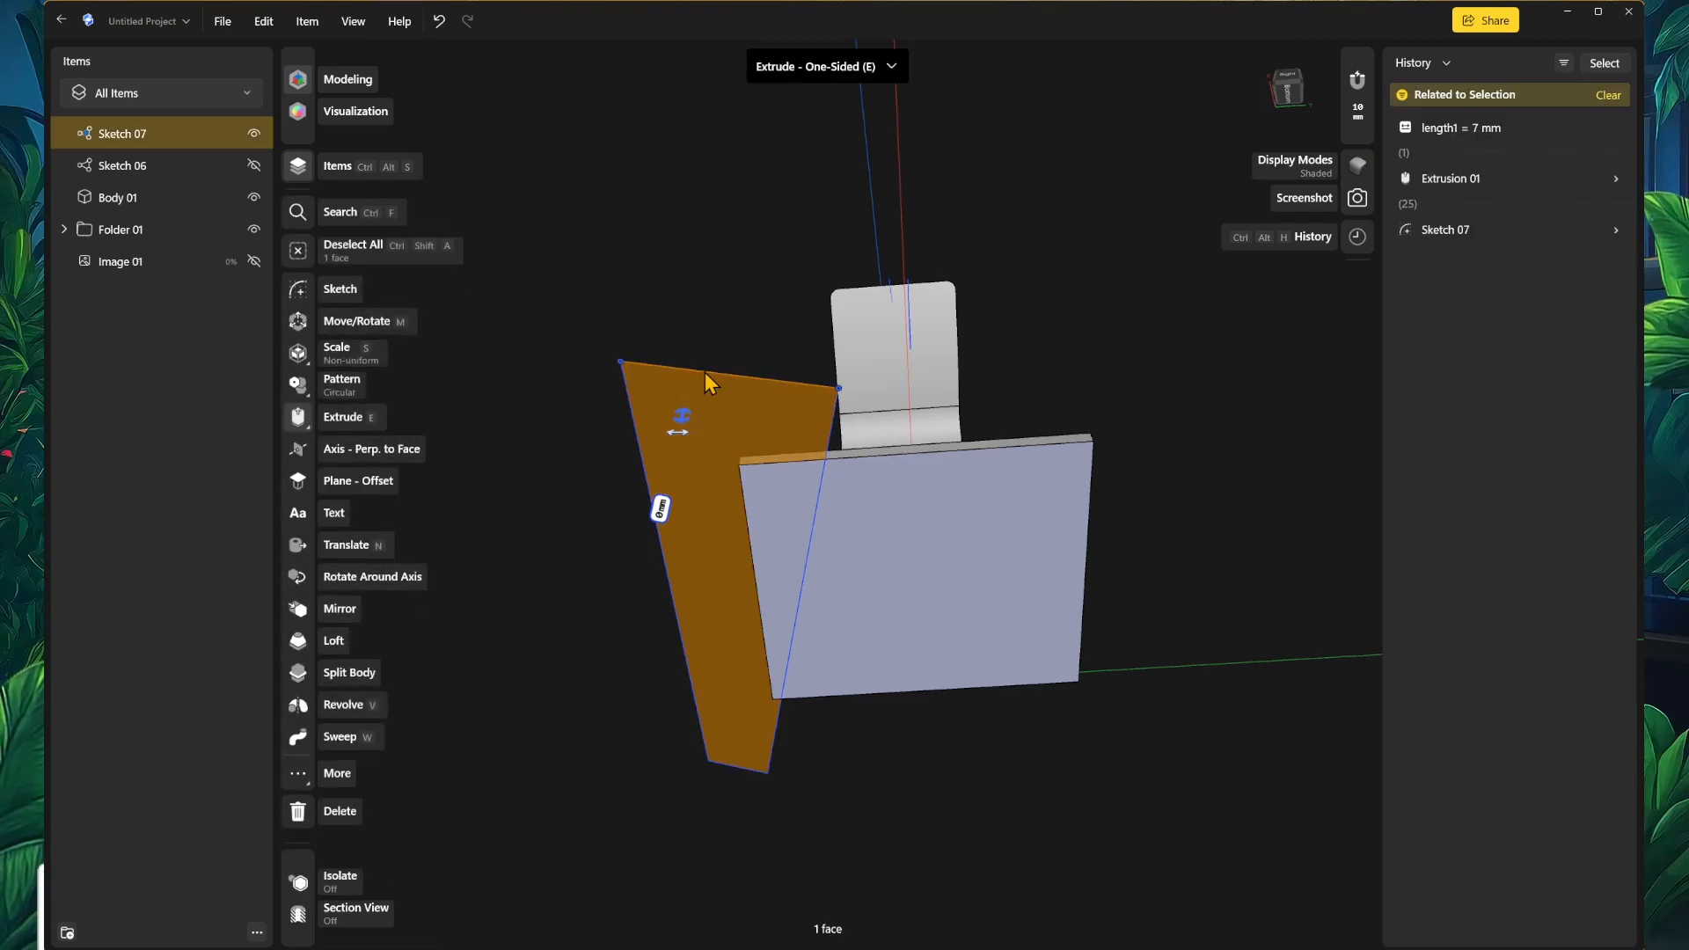
key(m)
click(631, 406)
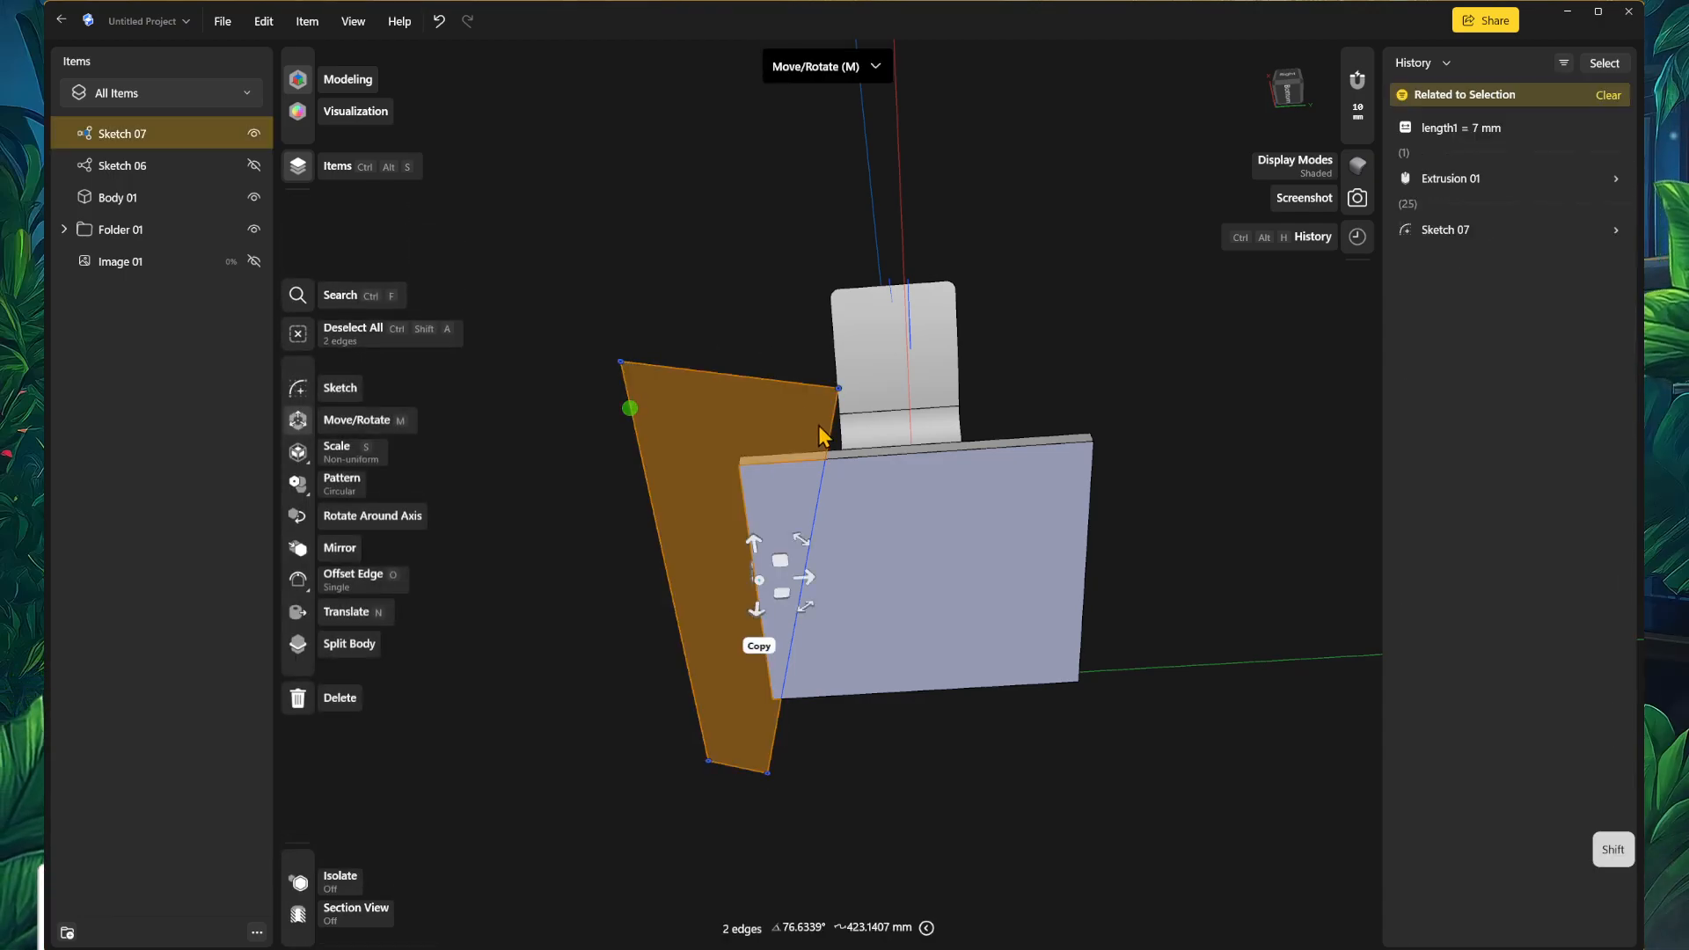
click(827, 466)
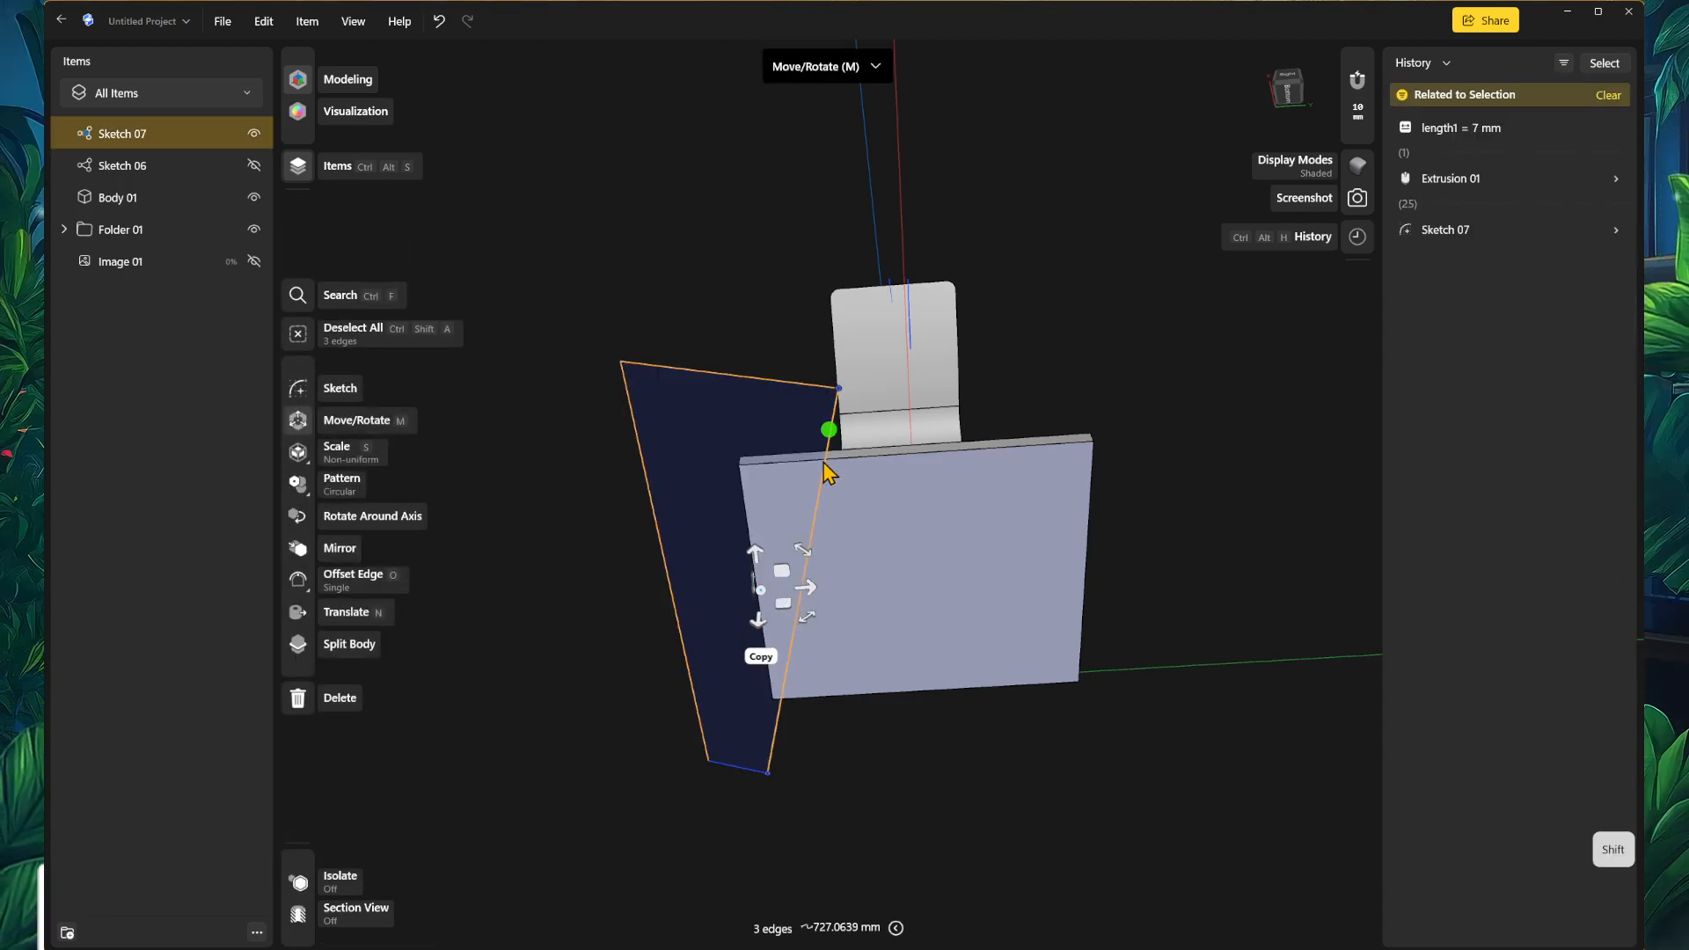
click(755, 775)
middle_drag(980, 780, 947, 775)
mouse_move(948, 775)
right_down()
mouse_move(929, 786)
mouse_move(937, 774)
right_up()
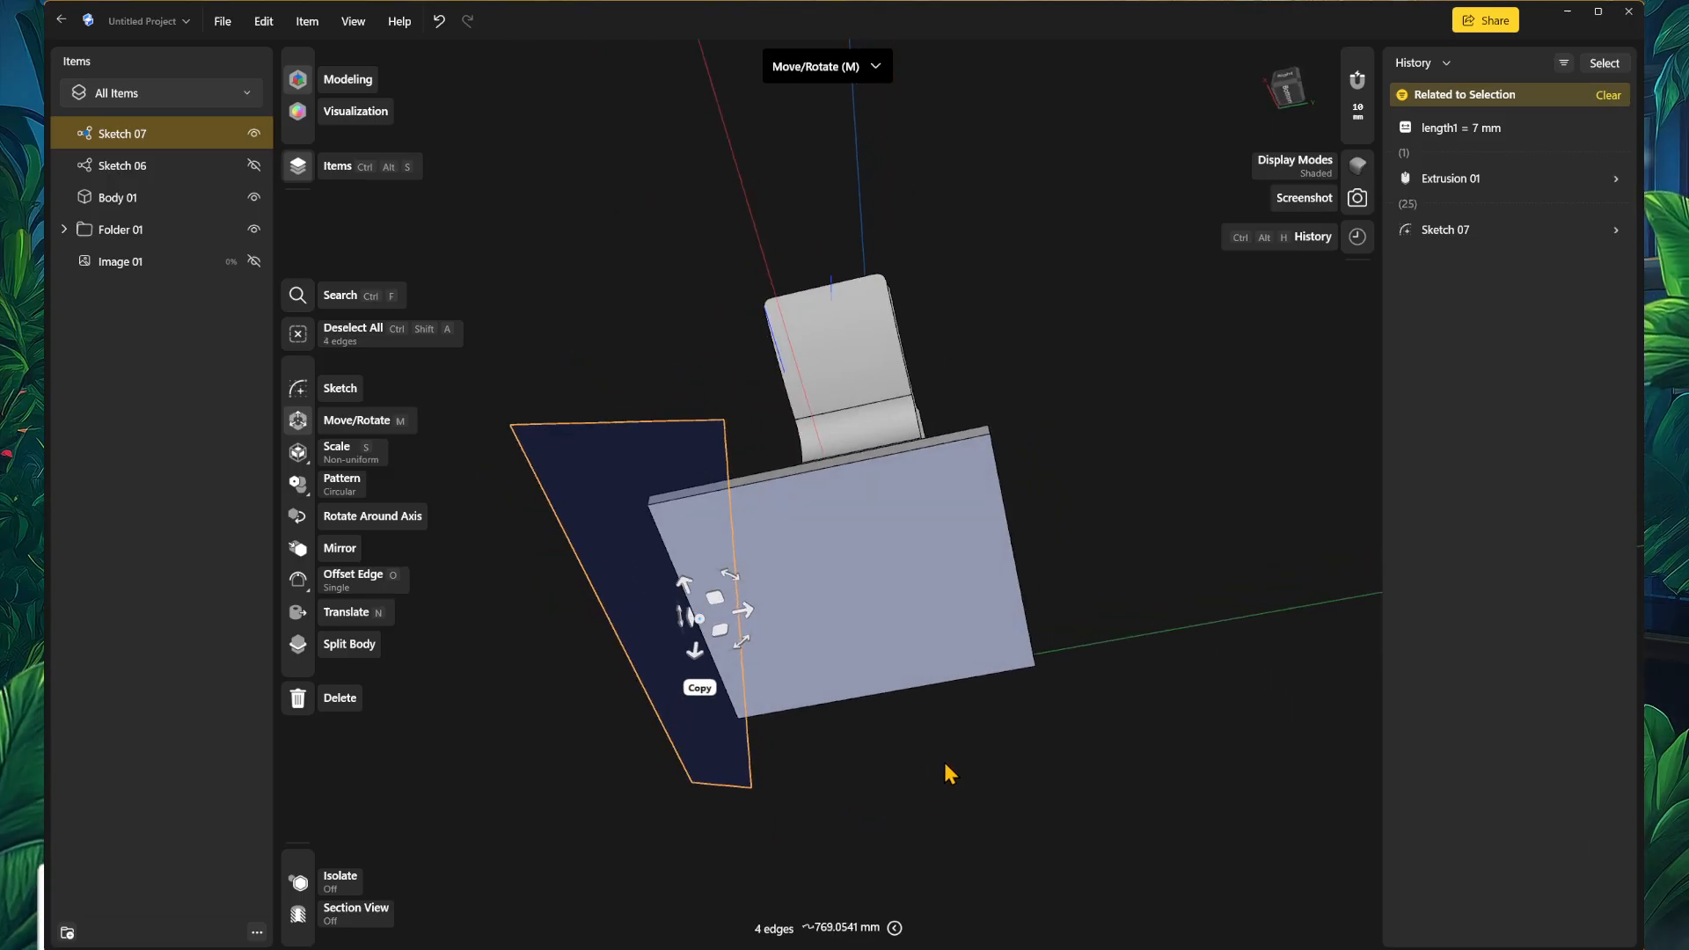
mouse_move(634, 366)
right_down()
mouse_move(657, 316)
mouse_move(406, 449)
right_up()
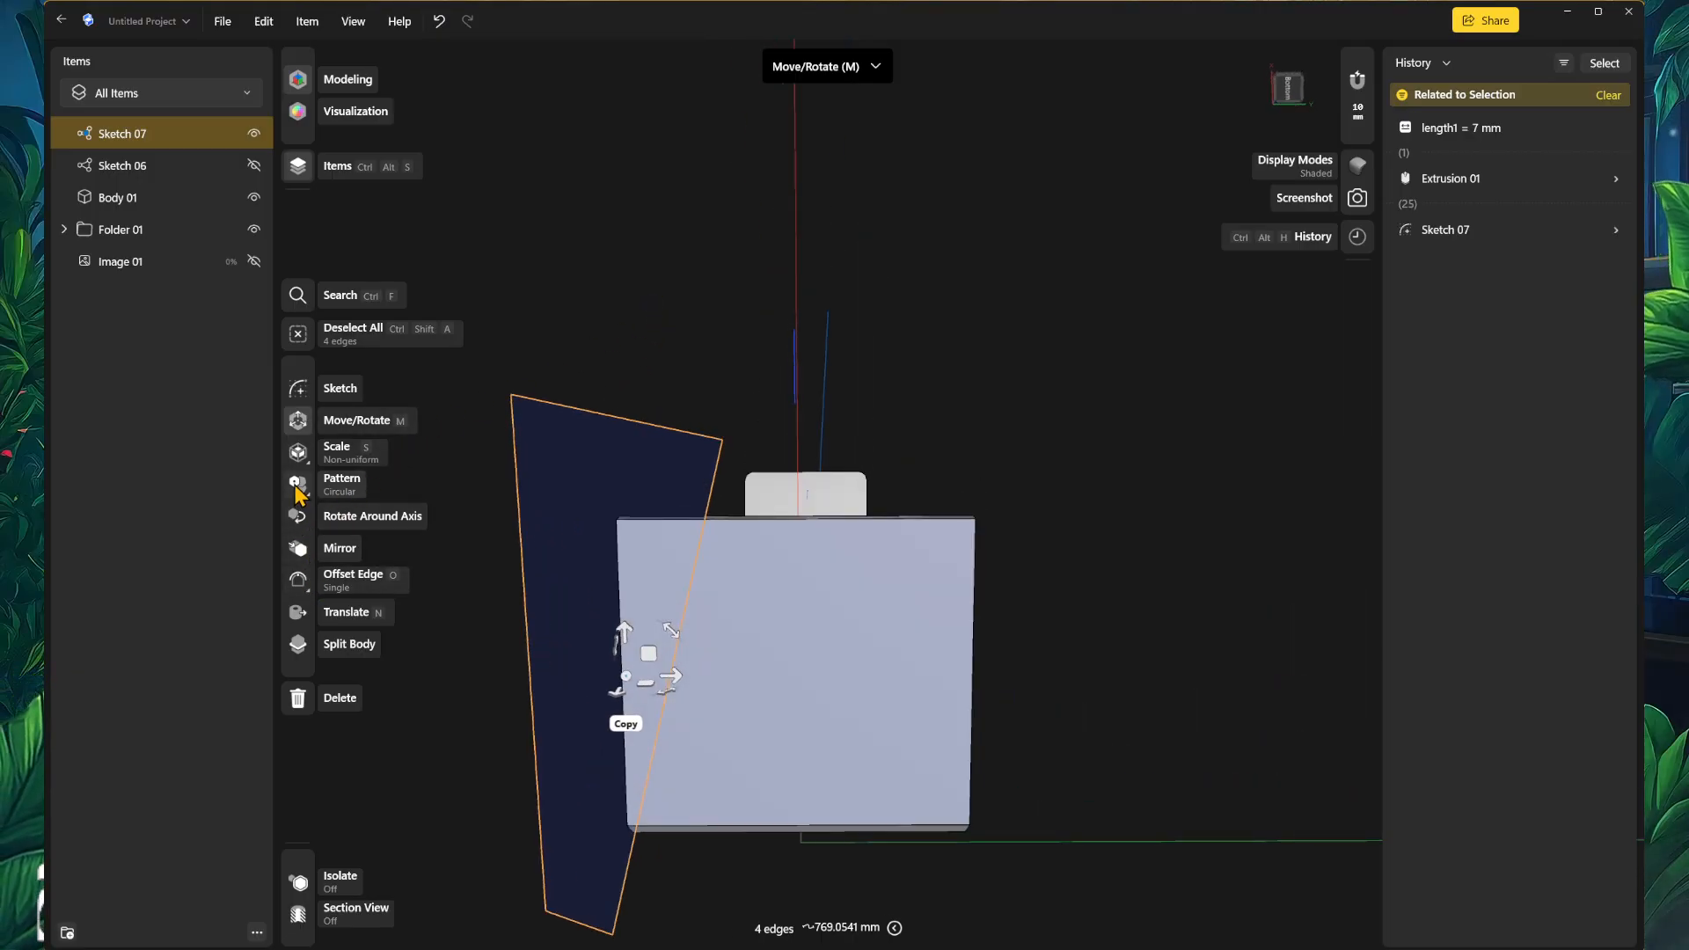
click(430, 737)
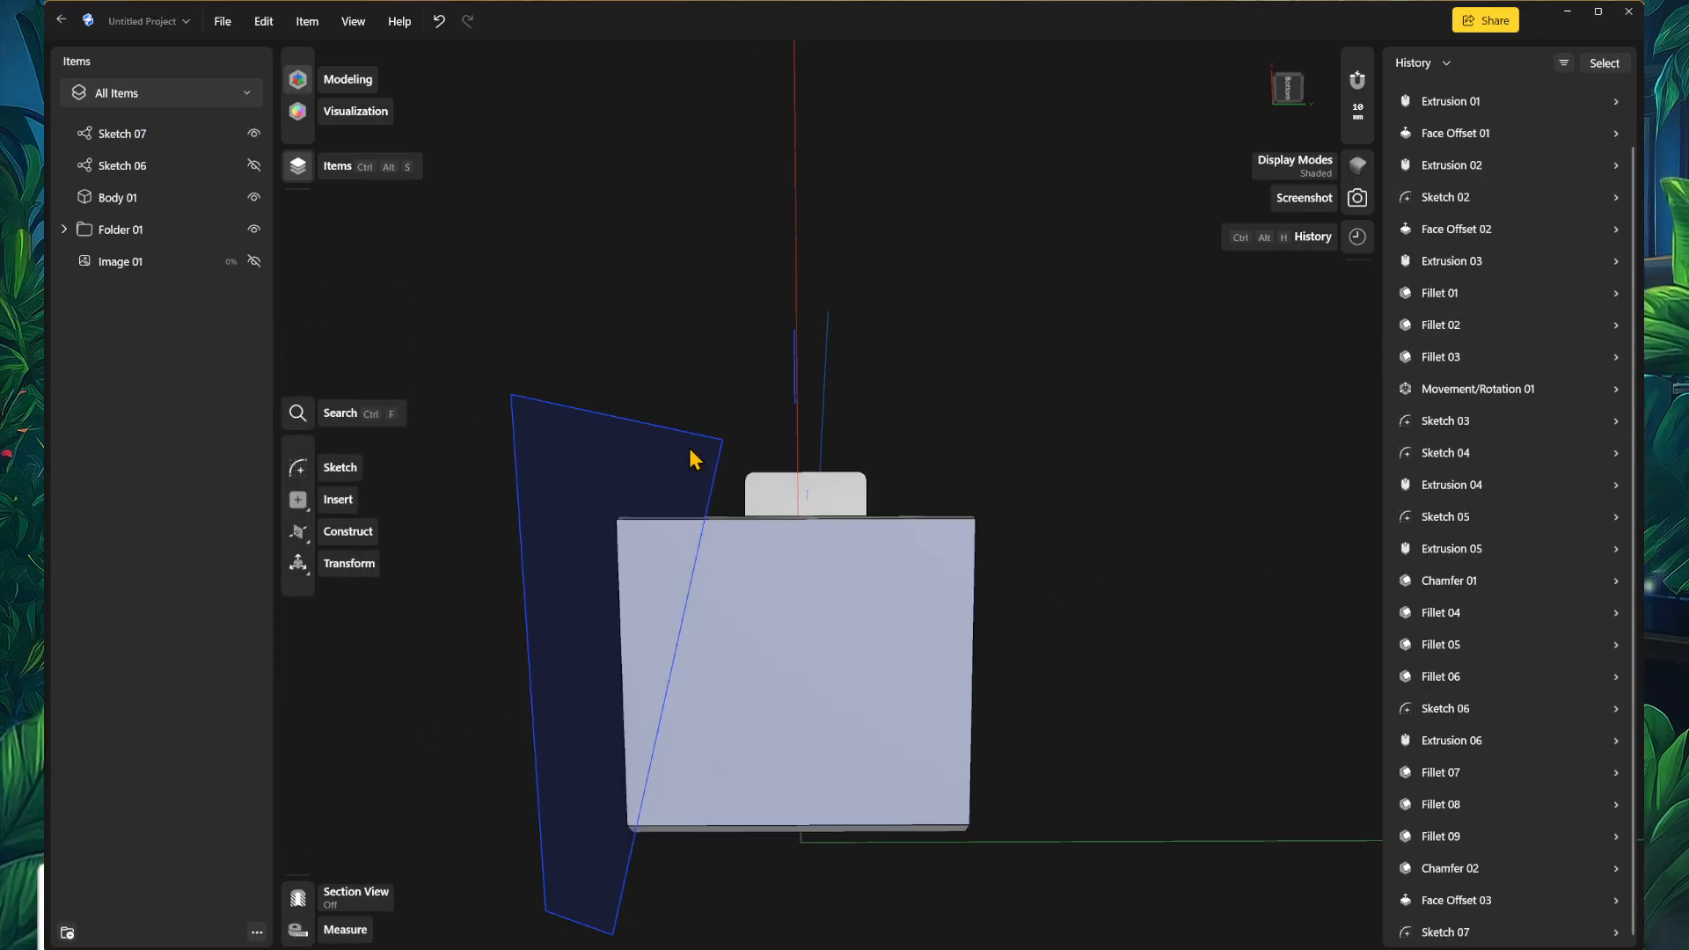
Step: Reopen the underside sketch and mirror the outline's four edges across the short centre line to the other side of the base
click(615, 457)
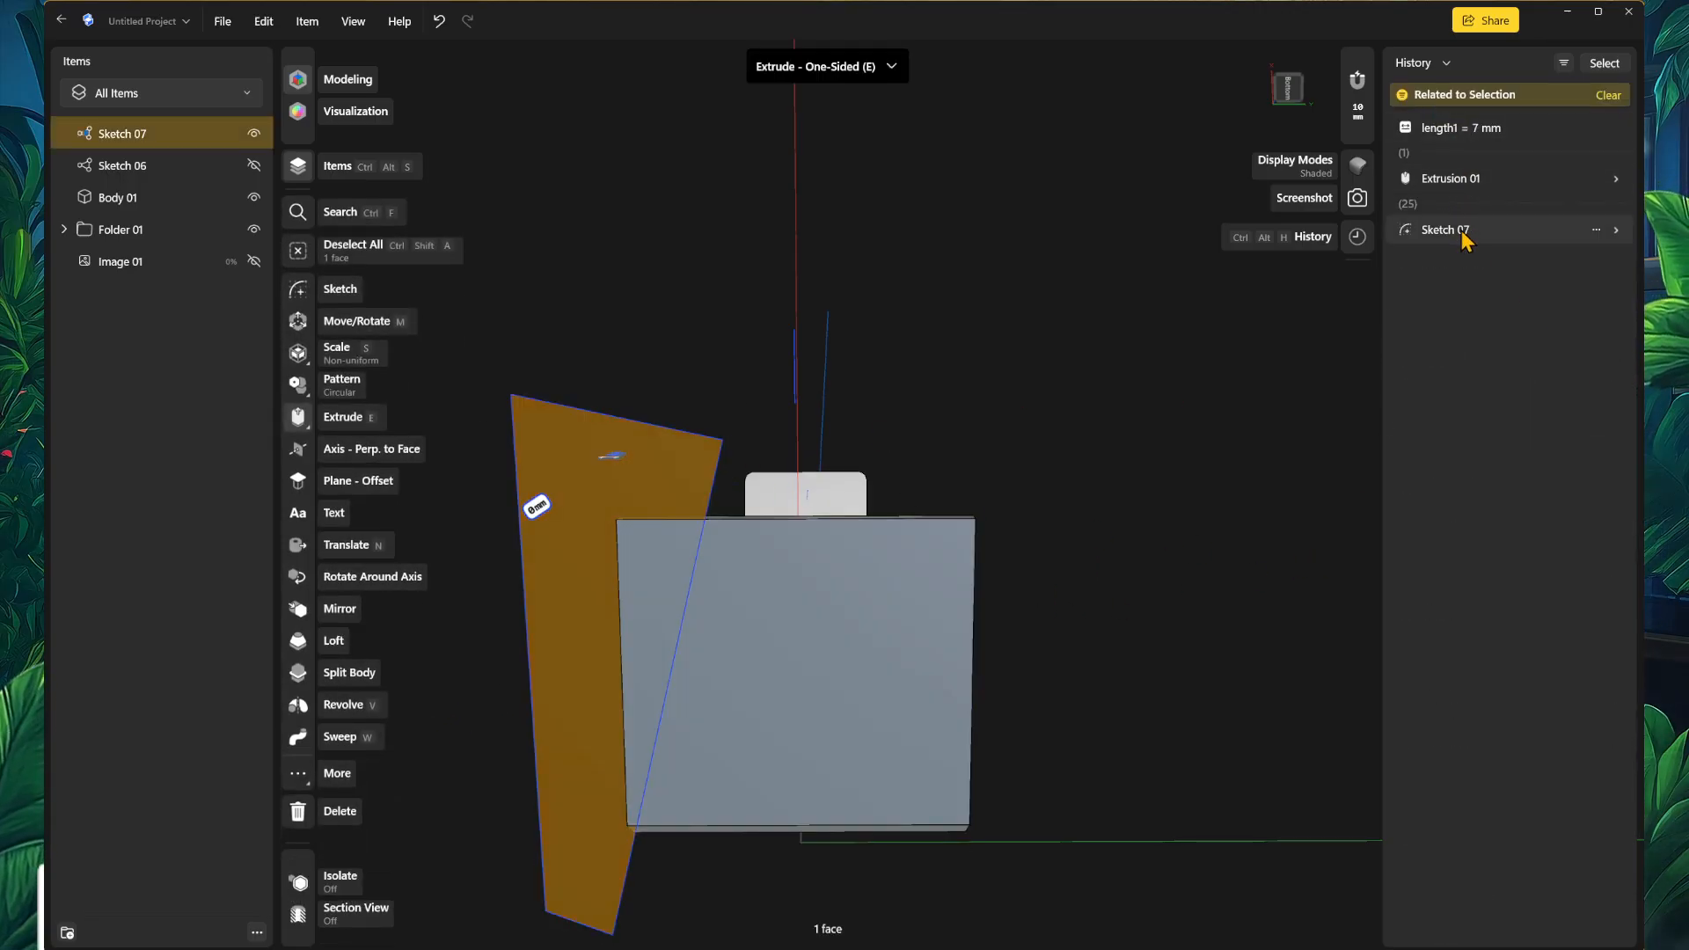
click(1463, 232)
click(613, 431)
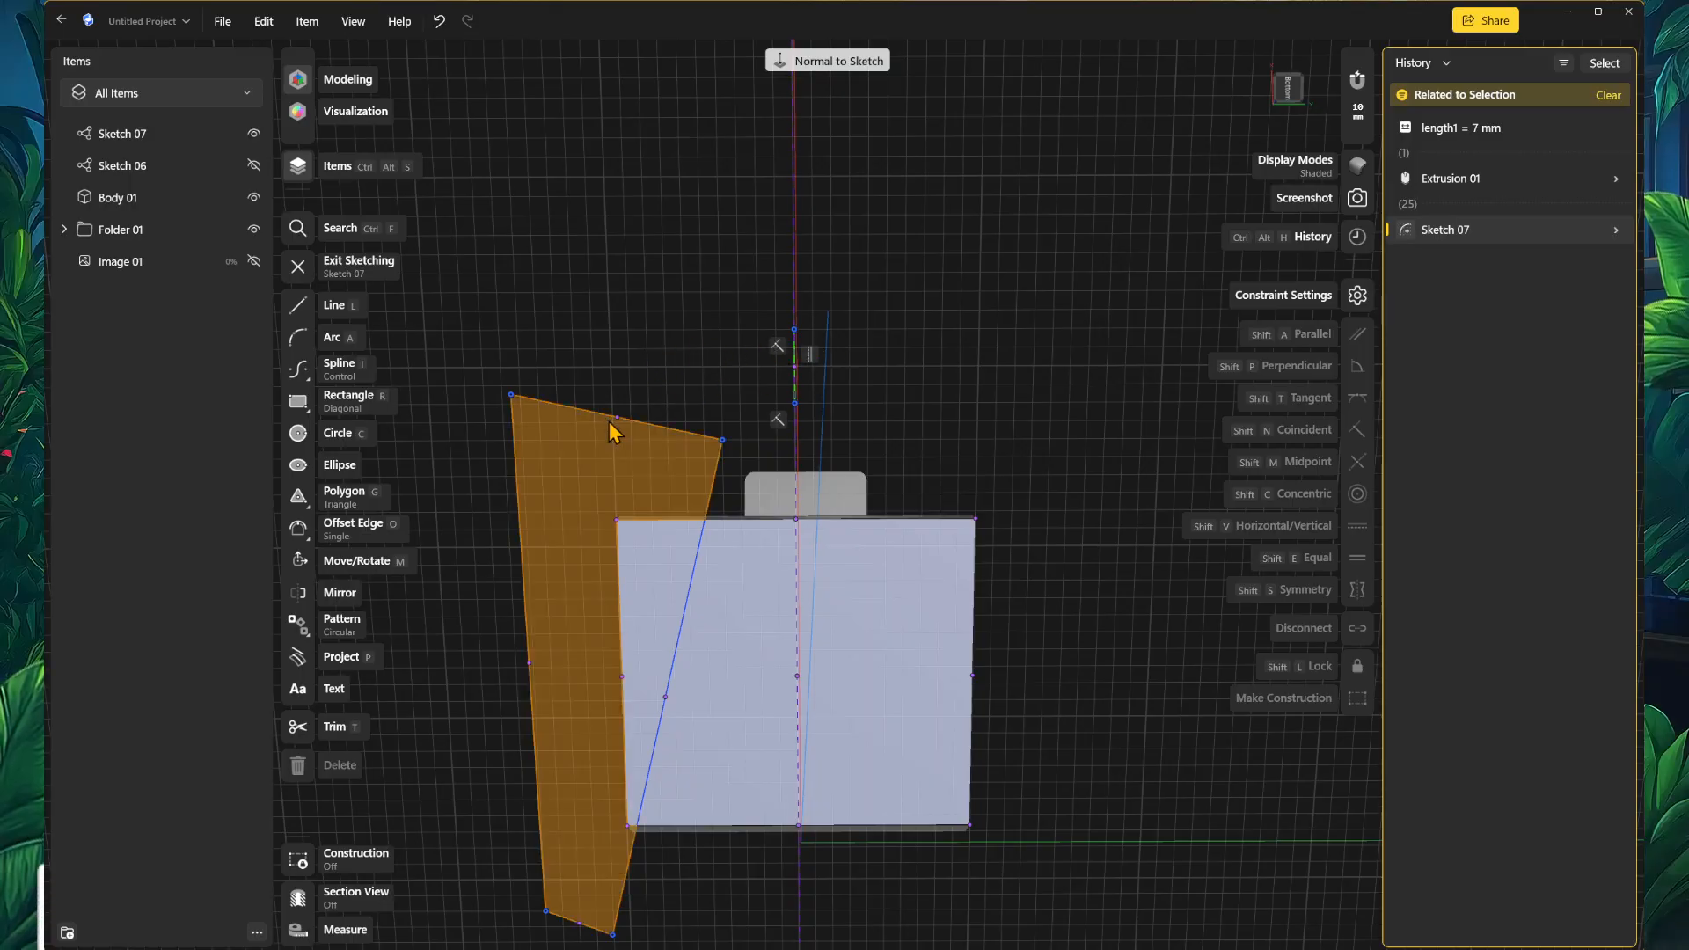
click(616, 417)
shift+click(517, 507)
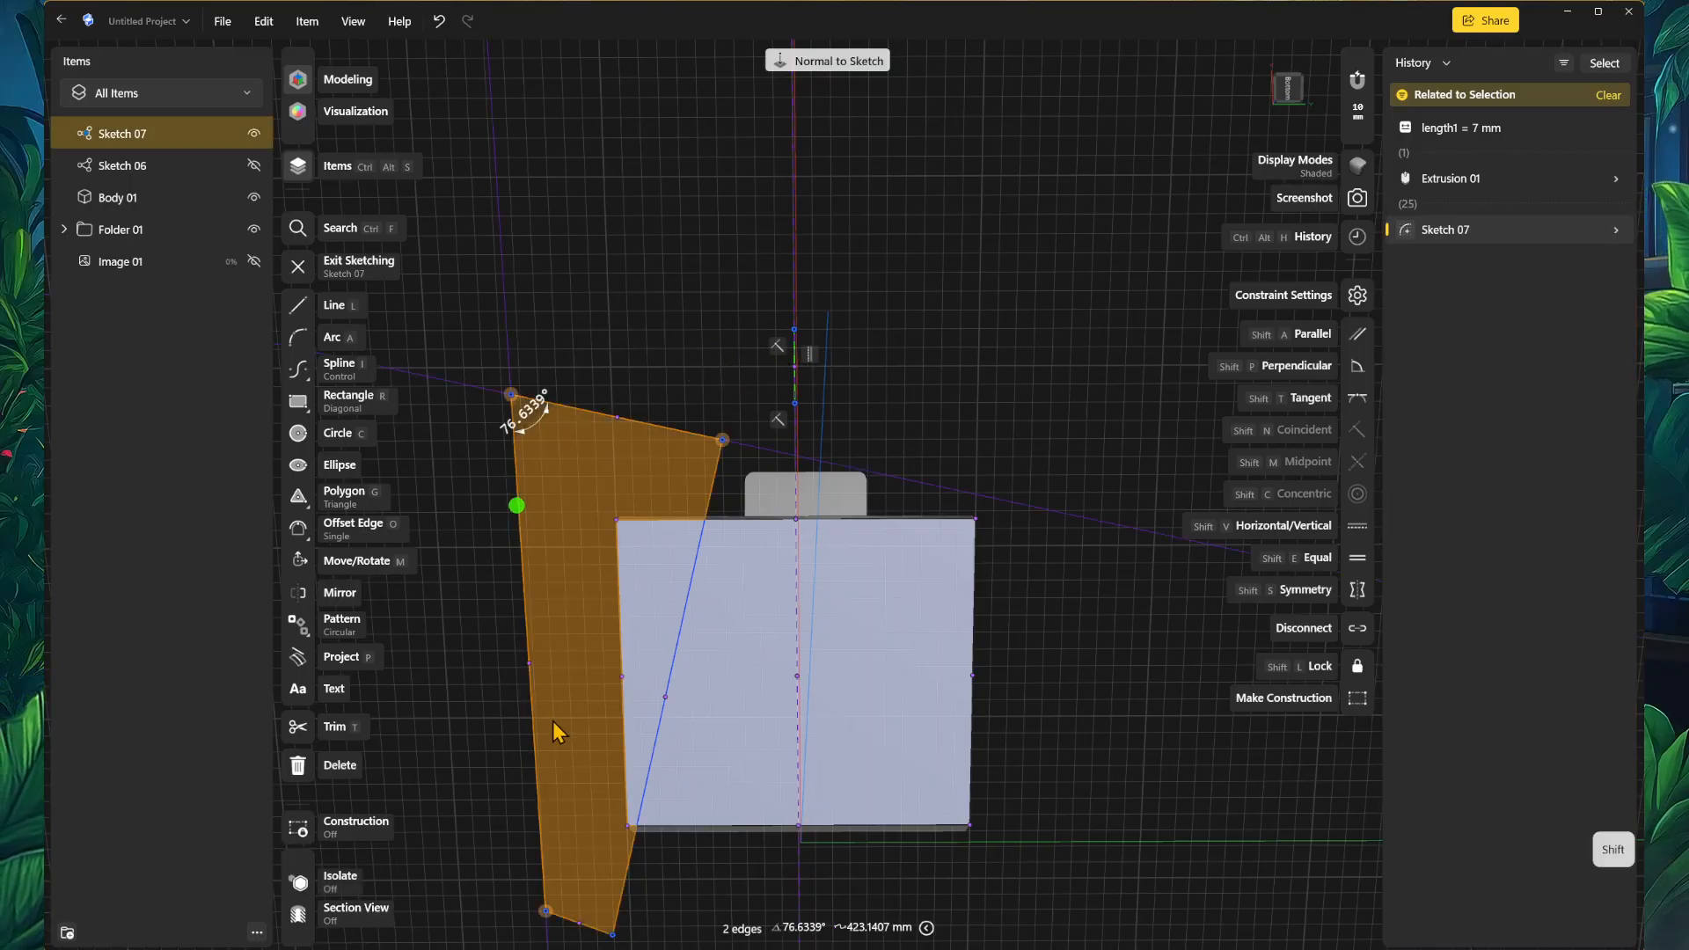
shift+click(594, 929)
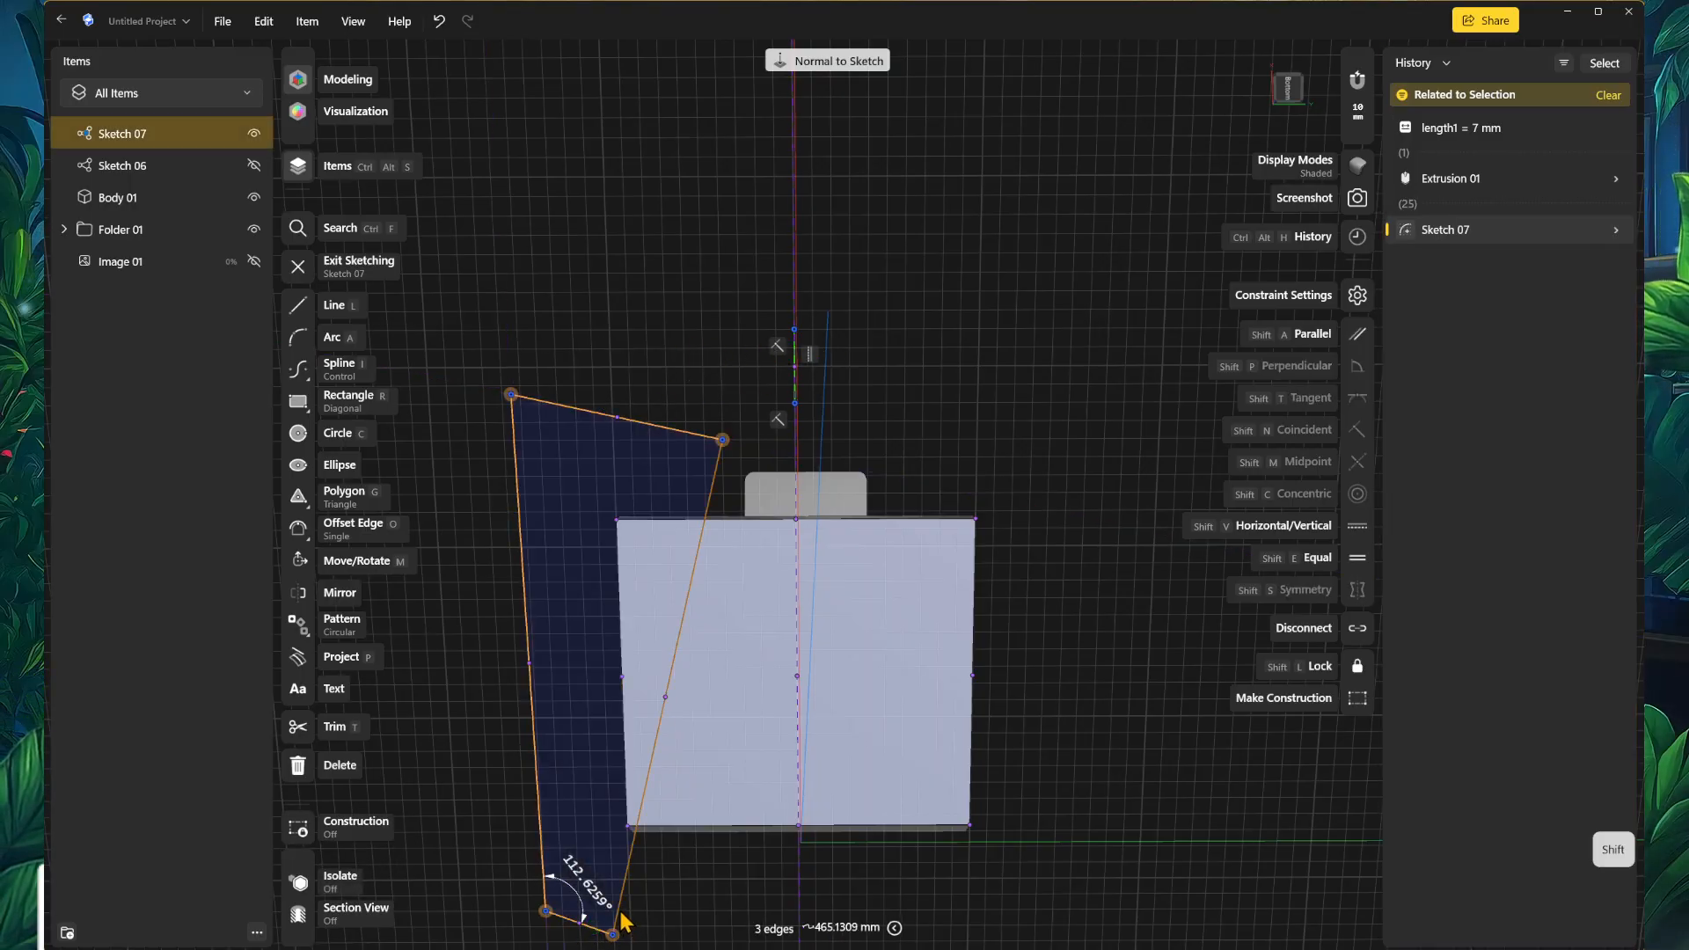
shift+click(618, 907)
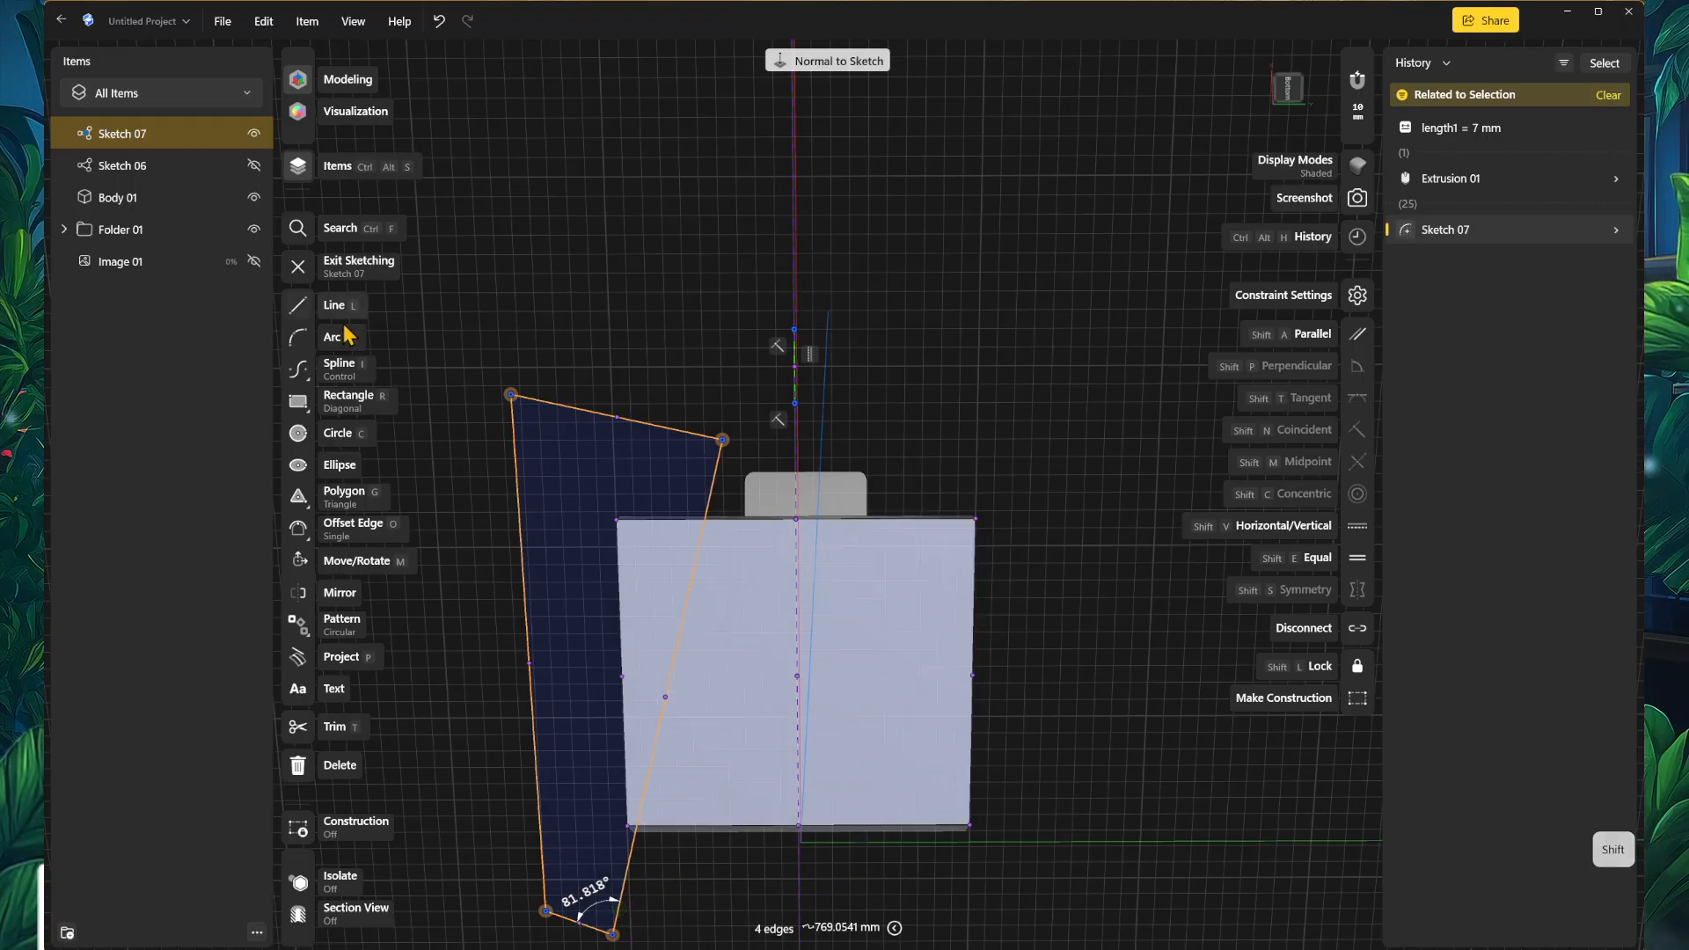
click(299, 592)
click(796, 367)
click(986, 270)
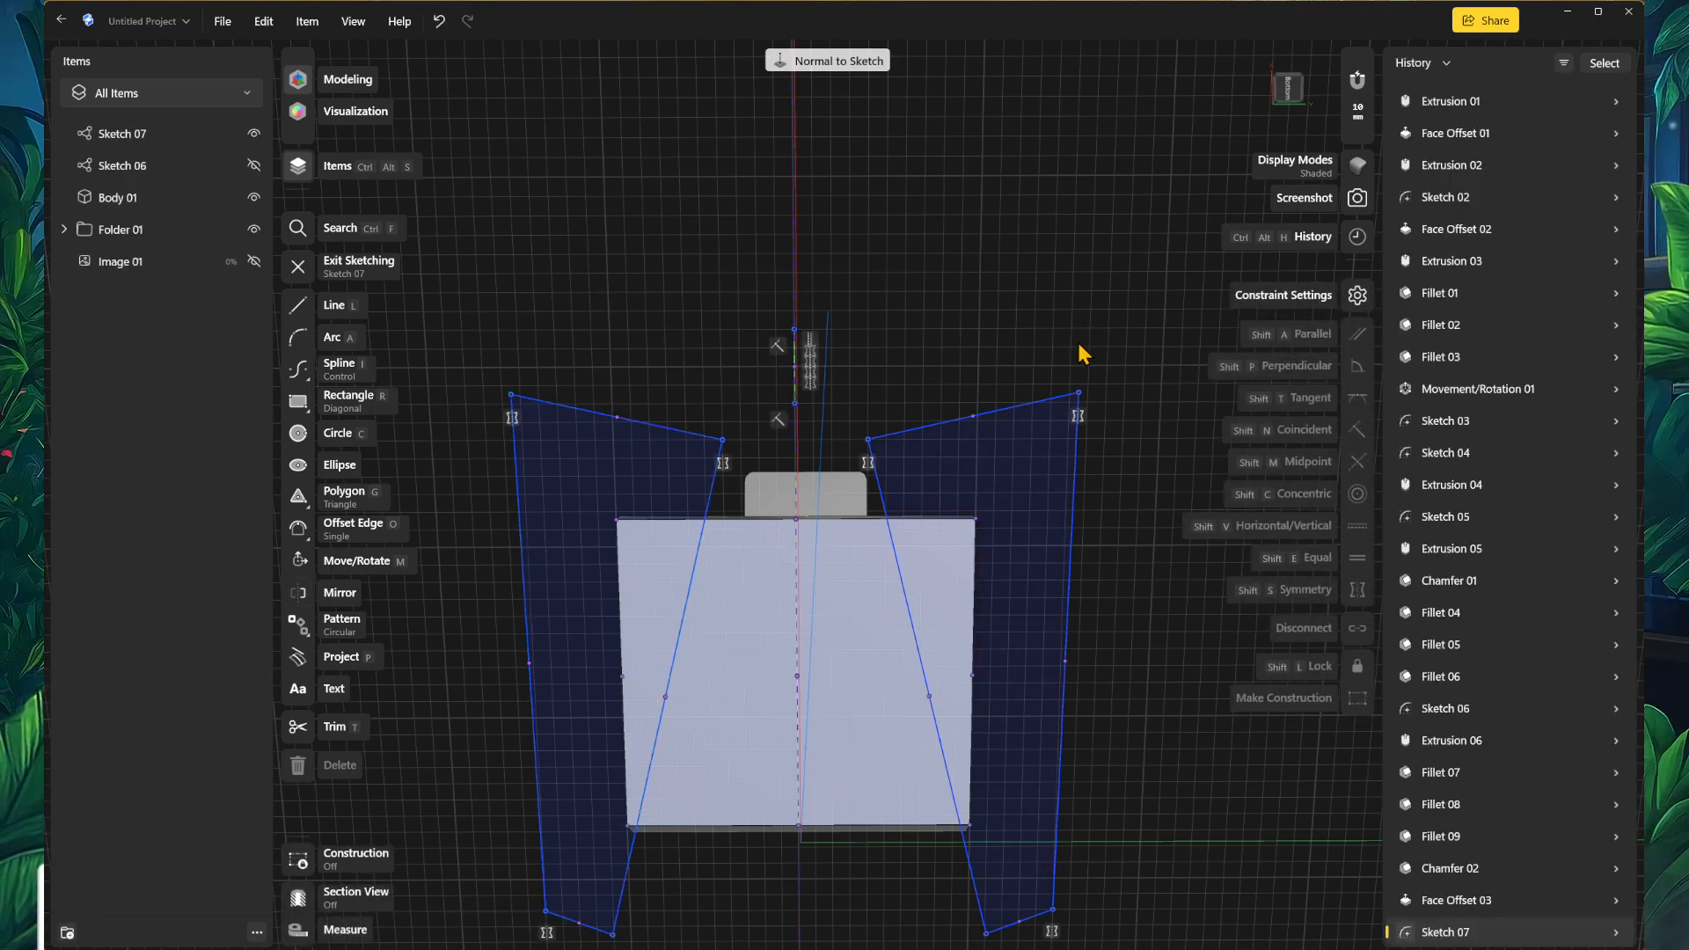
key(Escape)
Step: Extrude both side profiles up through the base as a cut, tapering the base toward its front end
scroll(1099, 431, down, 3)
middle_drag(1154, 563, 1176, 558)
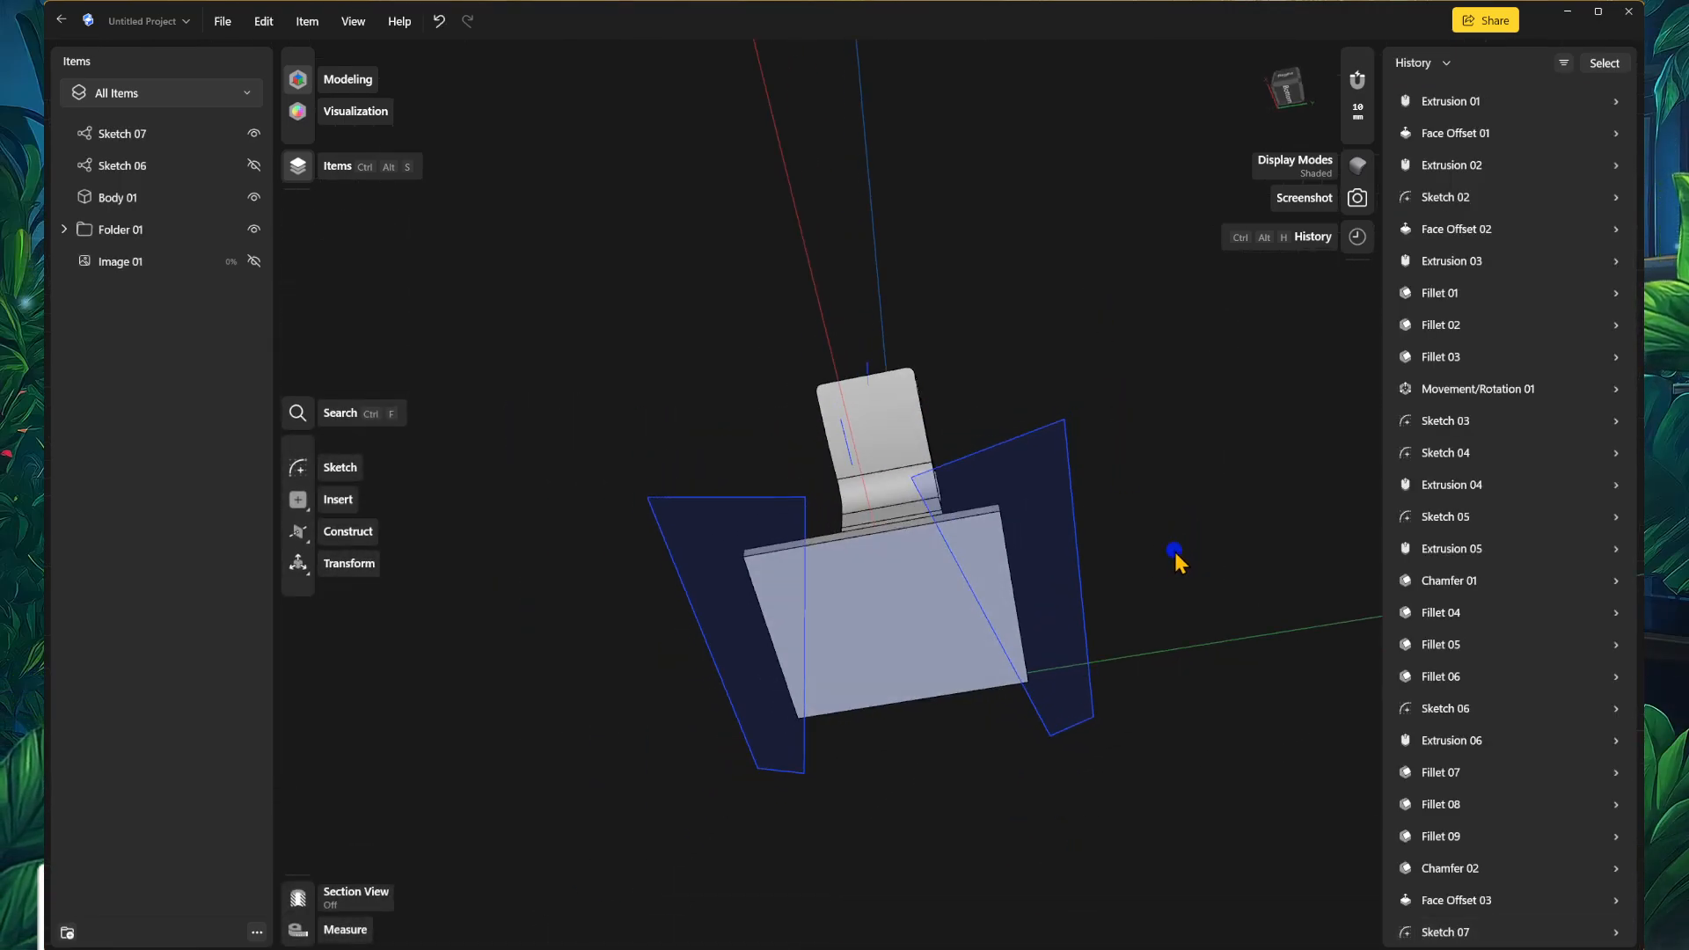
click(1007, 582)
key(e)
shift+click(752, 625)
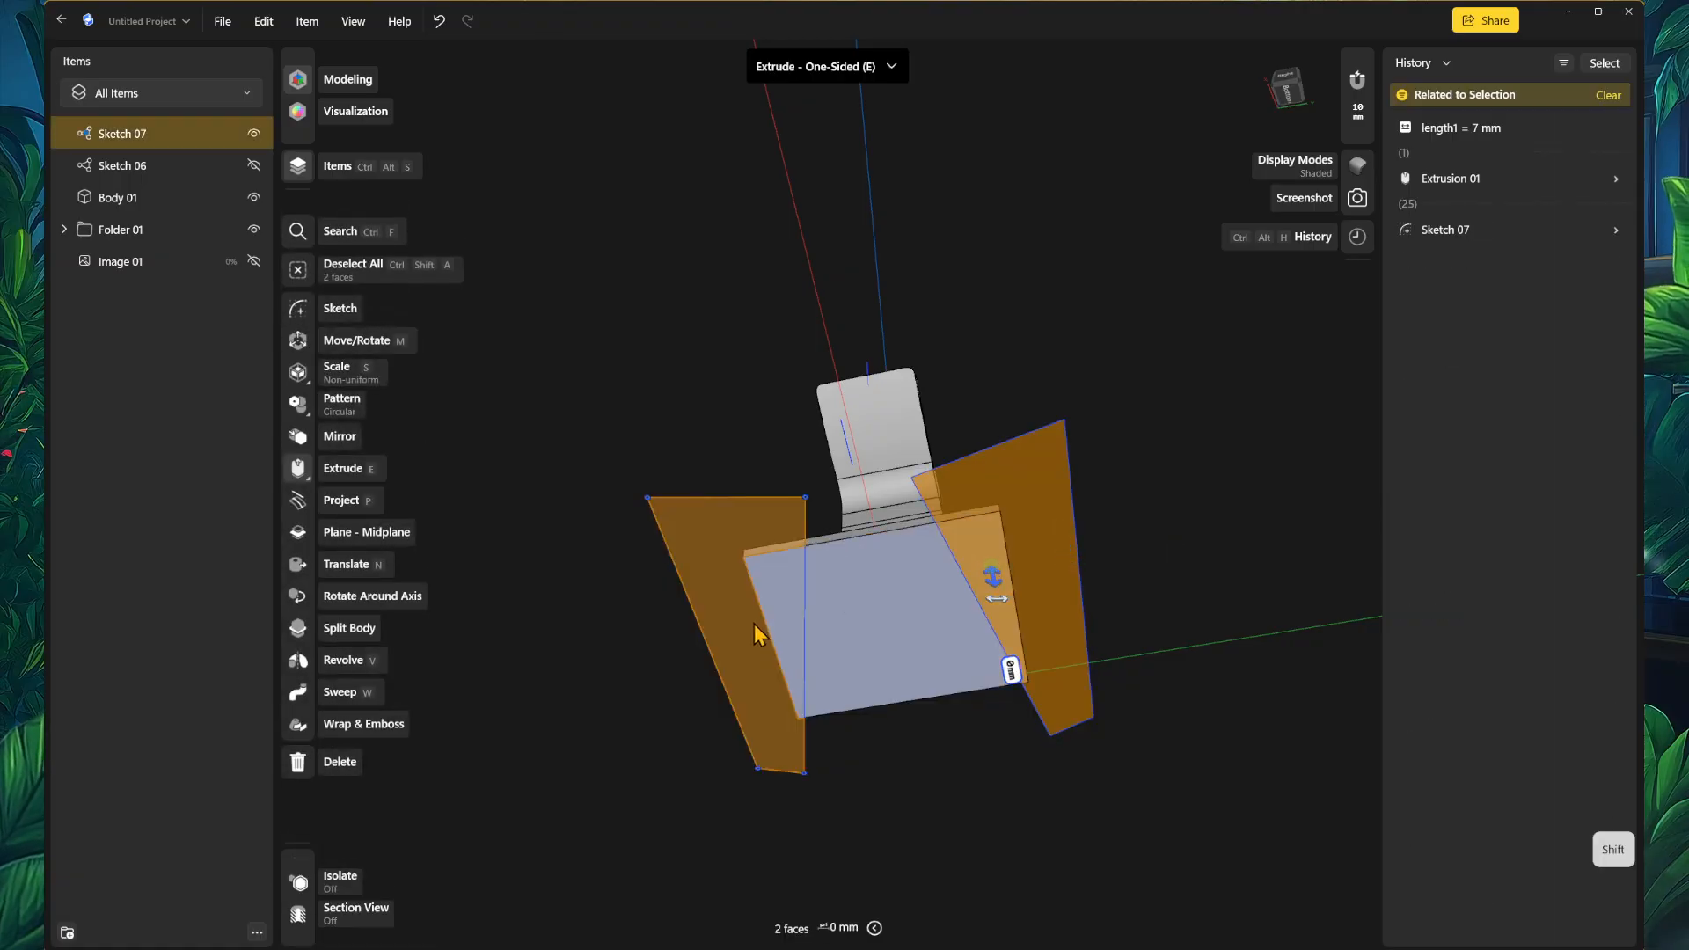
shift+click(743, 618)
middle_drag(1233, 467, 877, 546)
drag(877, 550, 758, 357)
middle_drag(1137, 525, 1169, 546)
click(1165, 533)
middle_drag(634, 463, 1015, 528)
right_drag(1026, 419, 1088, 581)
scroll(1074, 573, up, 3)
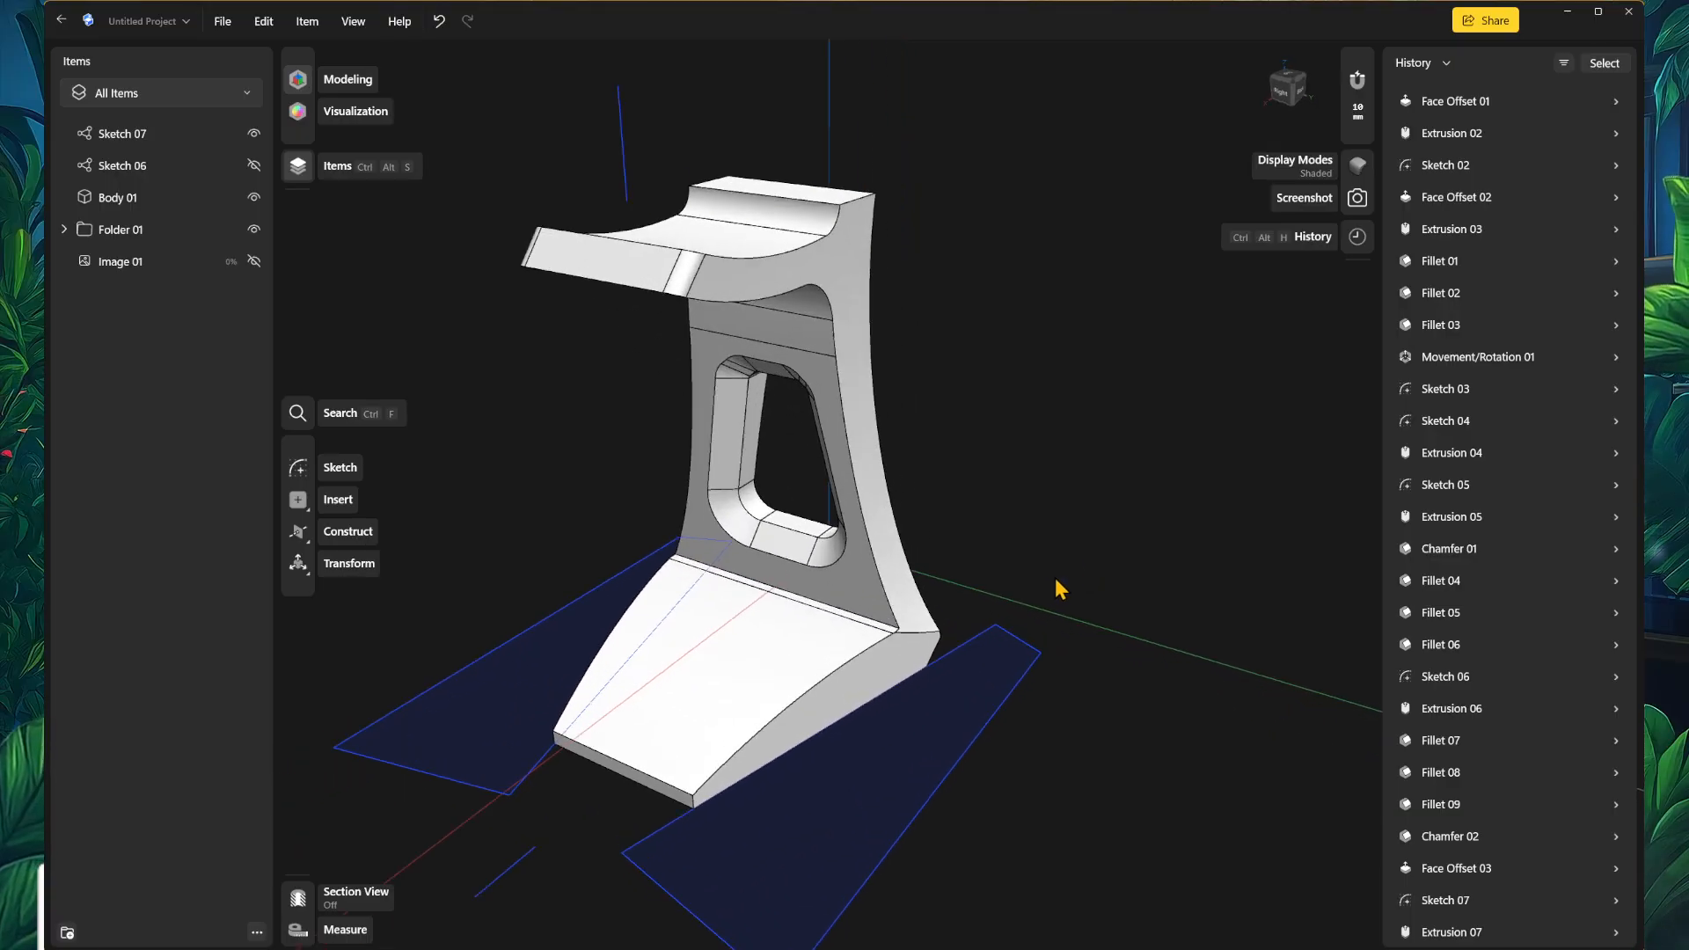
Step: Inspect the tapered base and the stand's side profile from the front view and an angled view
scroll(1038, 560, down, 3)
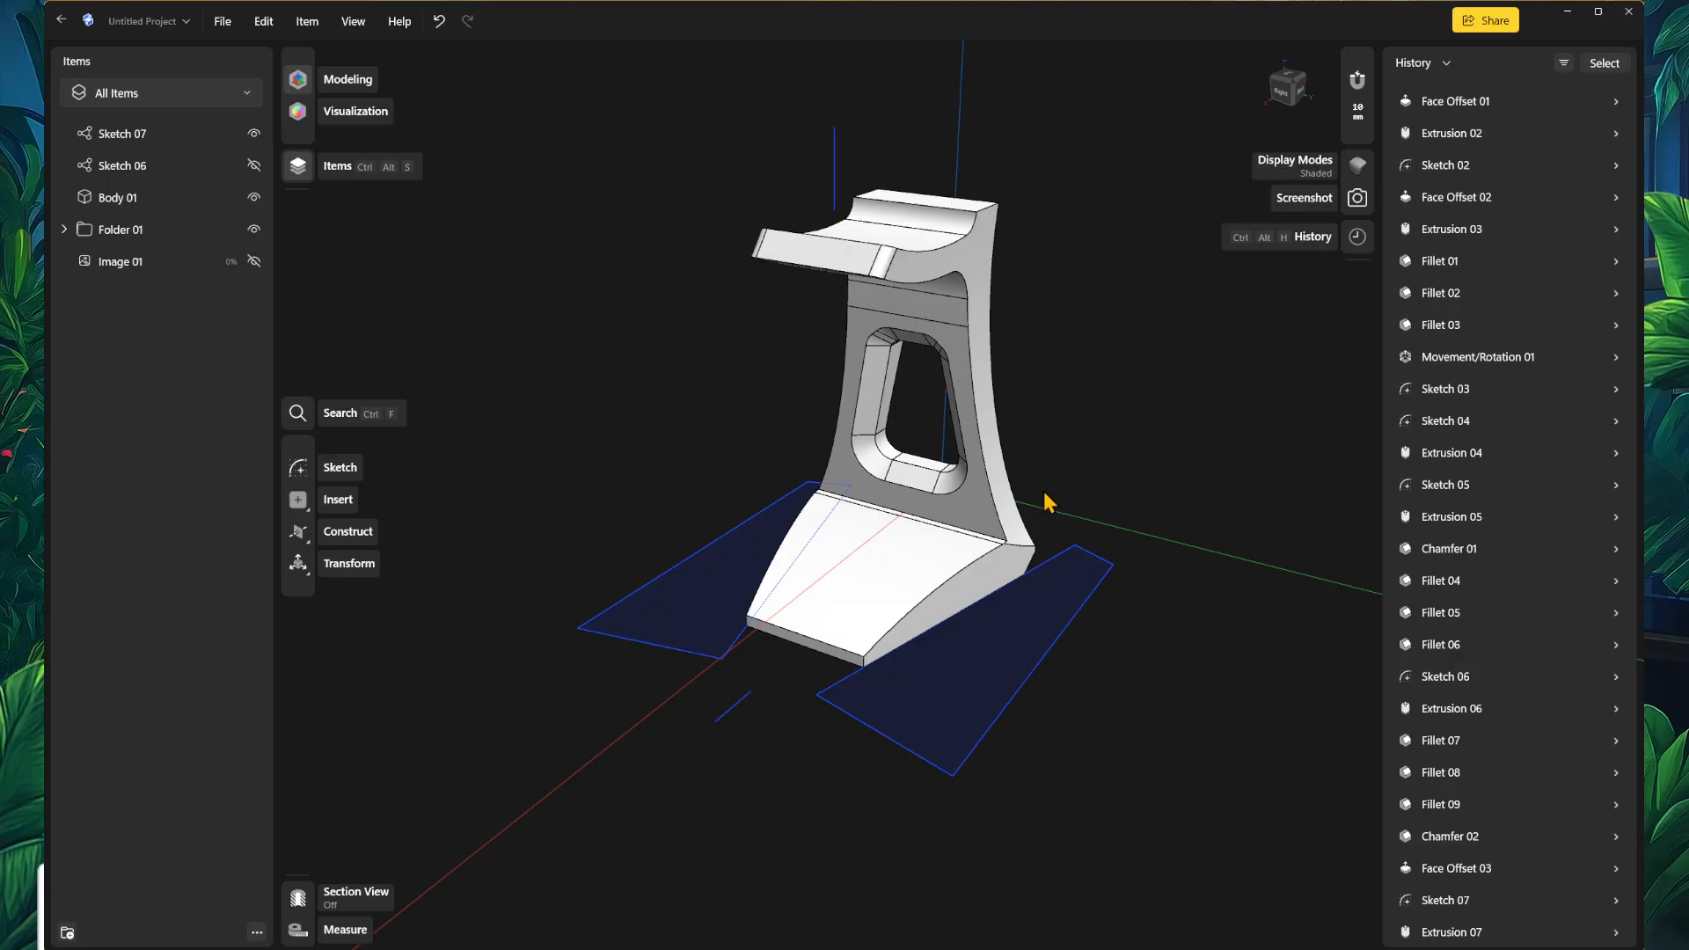
right_drag(1093, 456, 1012, 500)
click(1288, 86)
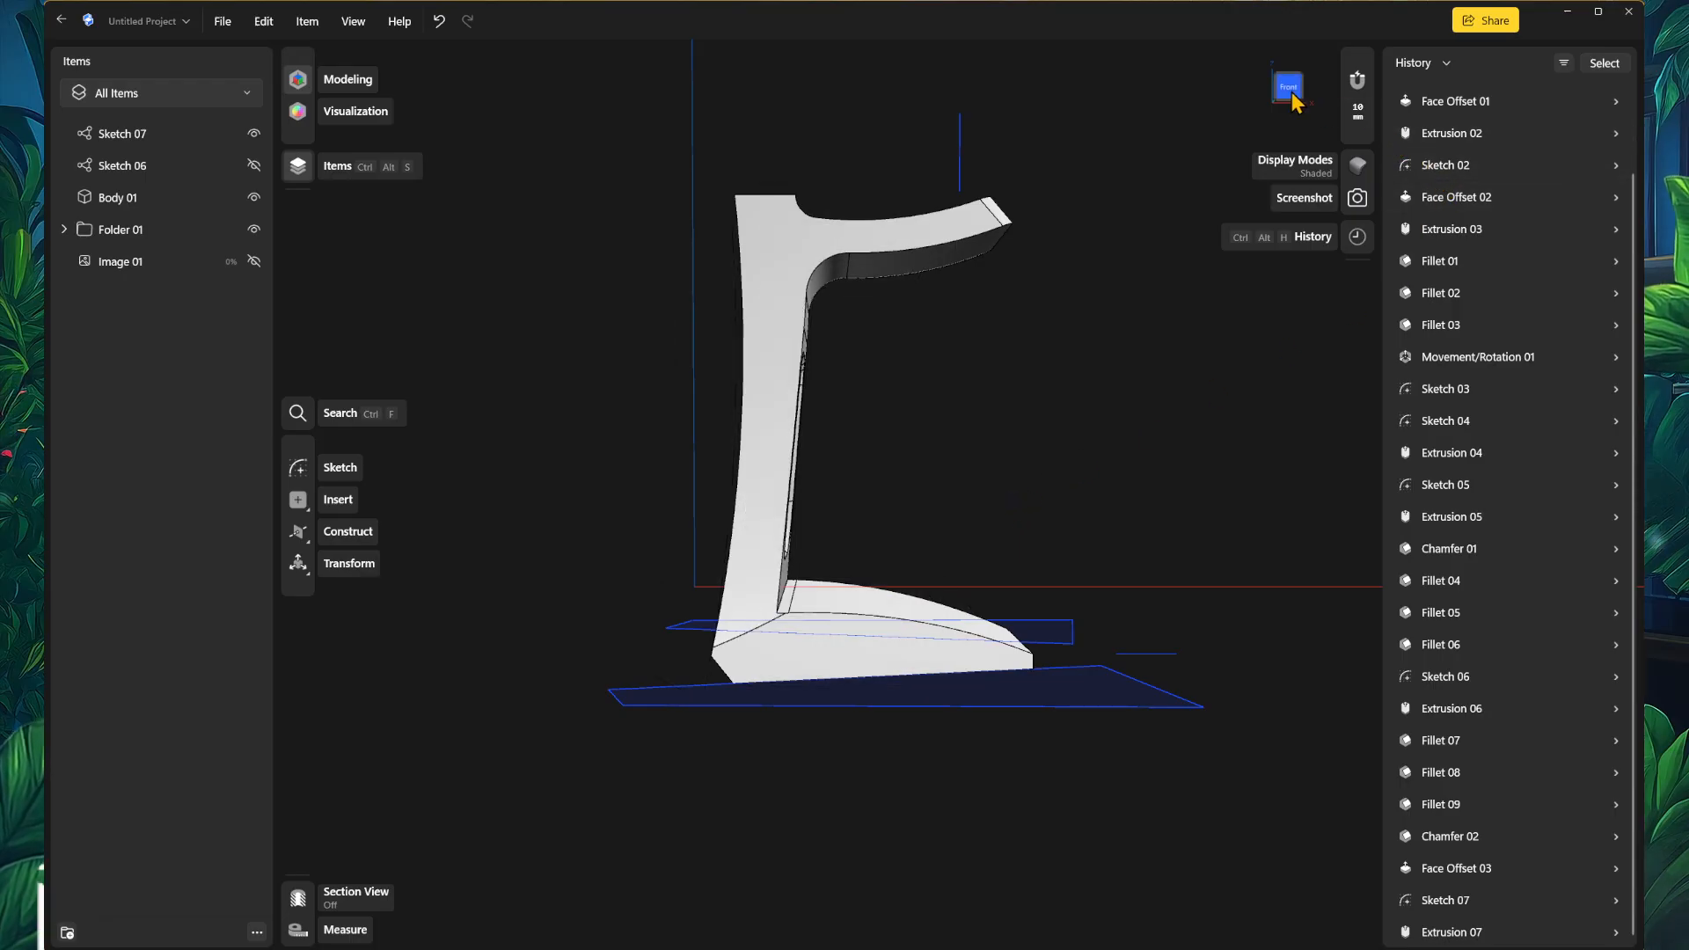
scroll(994, 421, up, 5)
middle_drag(928, 480, 960, 556)
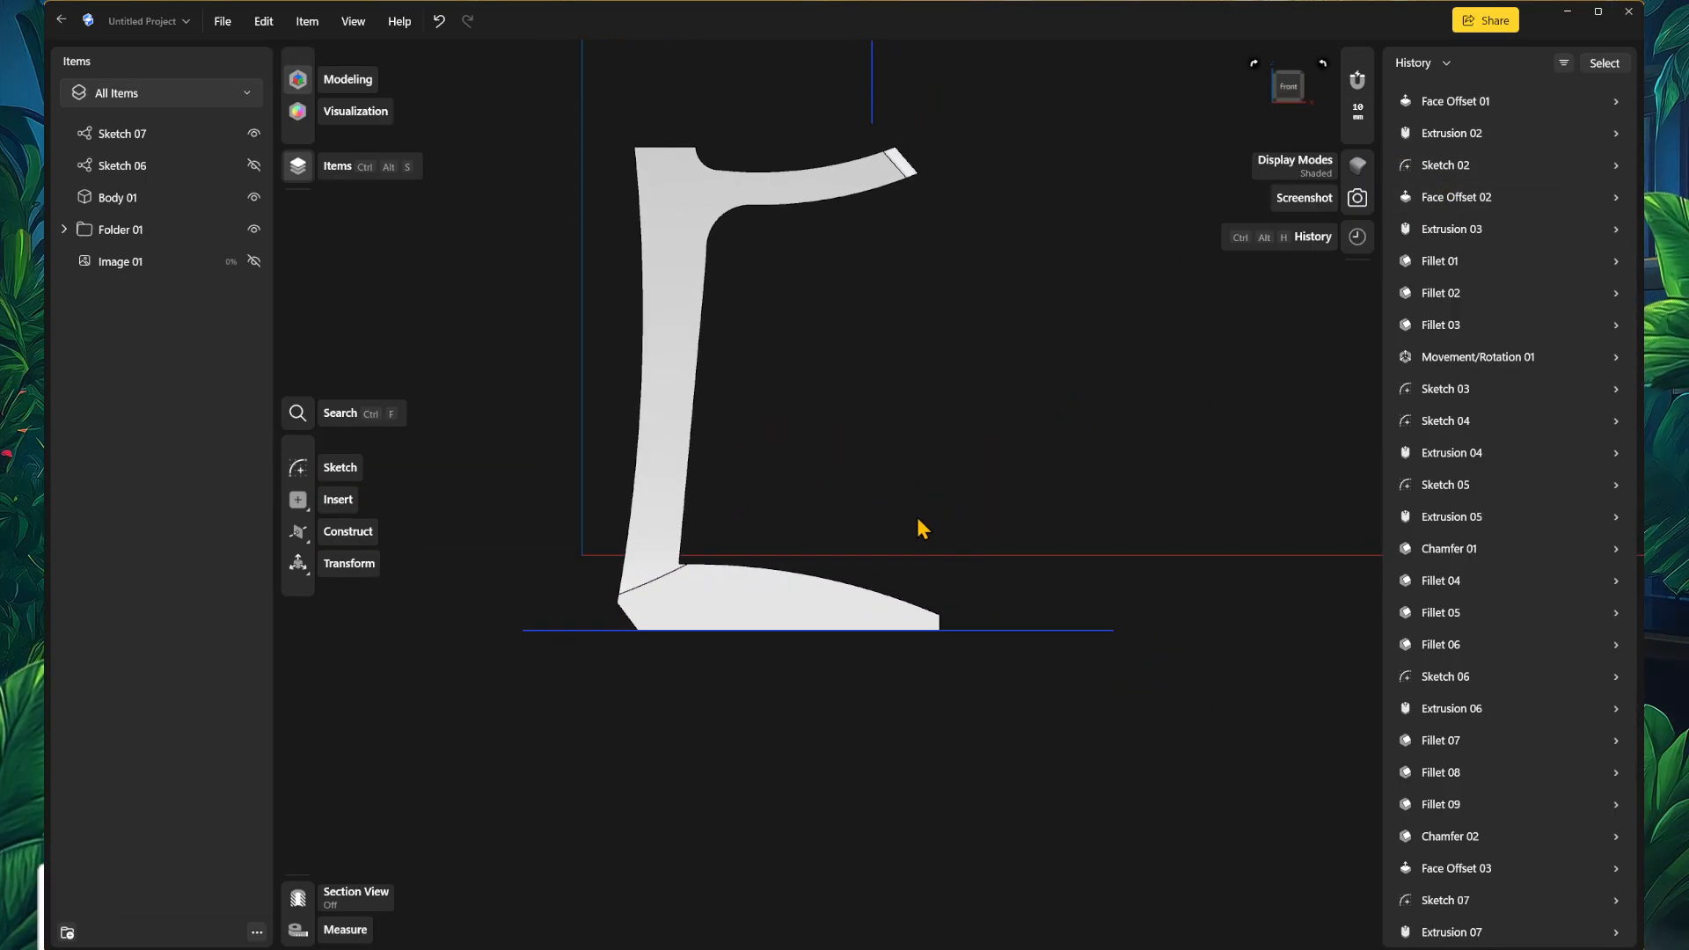
middle_drag(694, 235, 784, 314)
right_drag(920, 477, 839, 527)
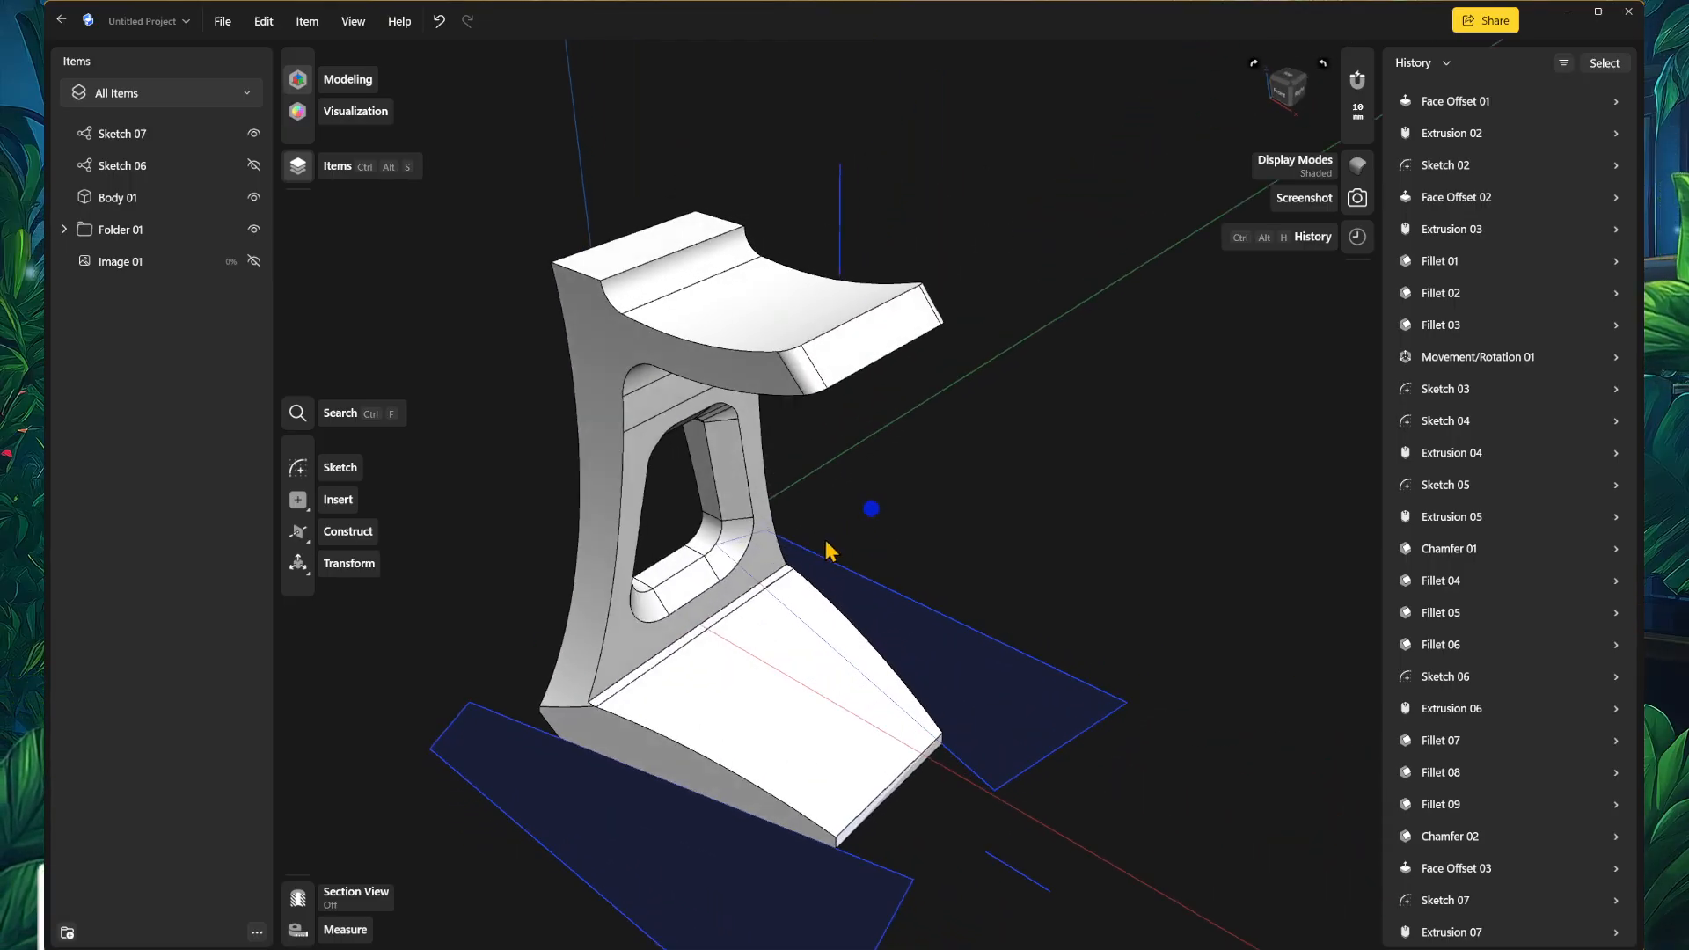
Step: Fillet the inner edge where the upright's window face meets the base with a 5 mm radius
scroll(757, 598, up, 3)
scroll(573, 727, up, 3)
scroll(580, 728, up, 3)
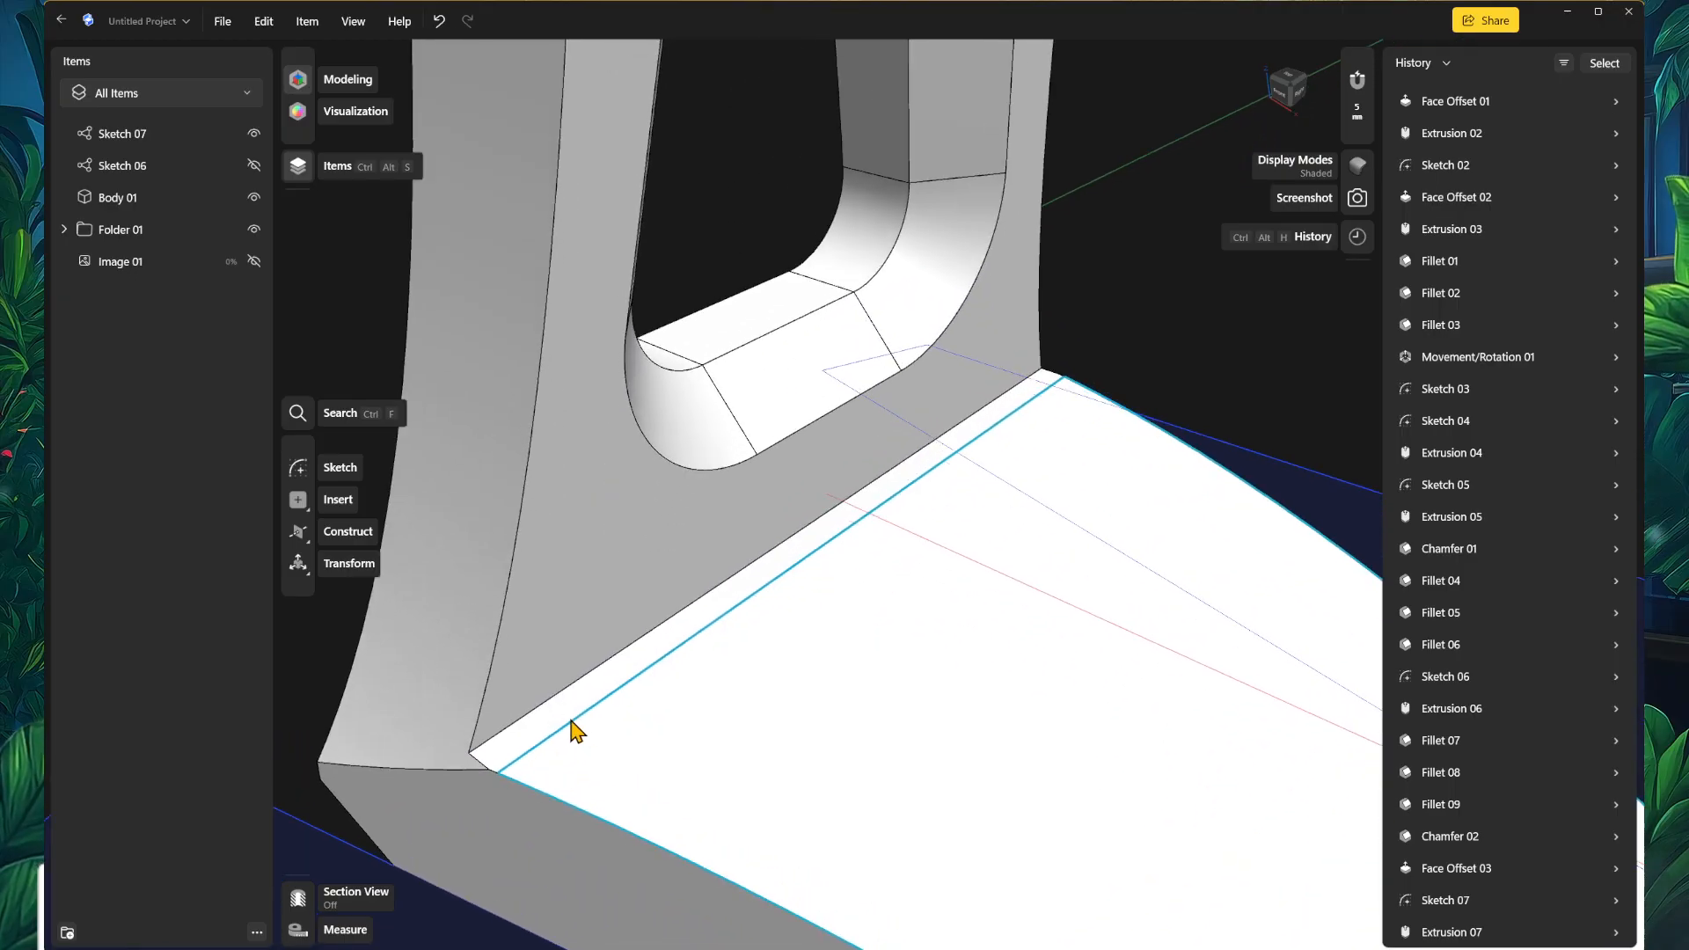
click(552, 714)
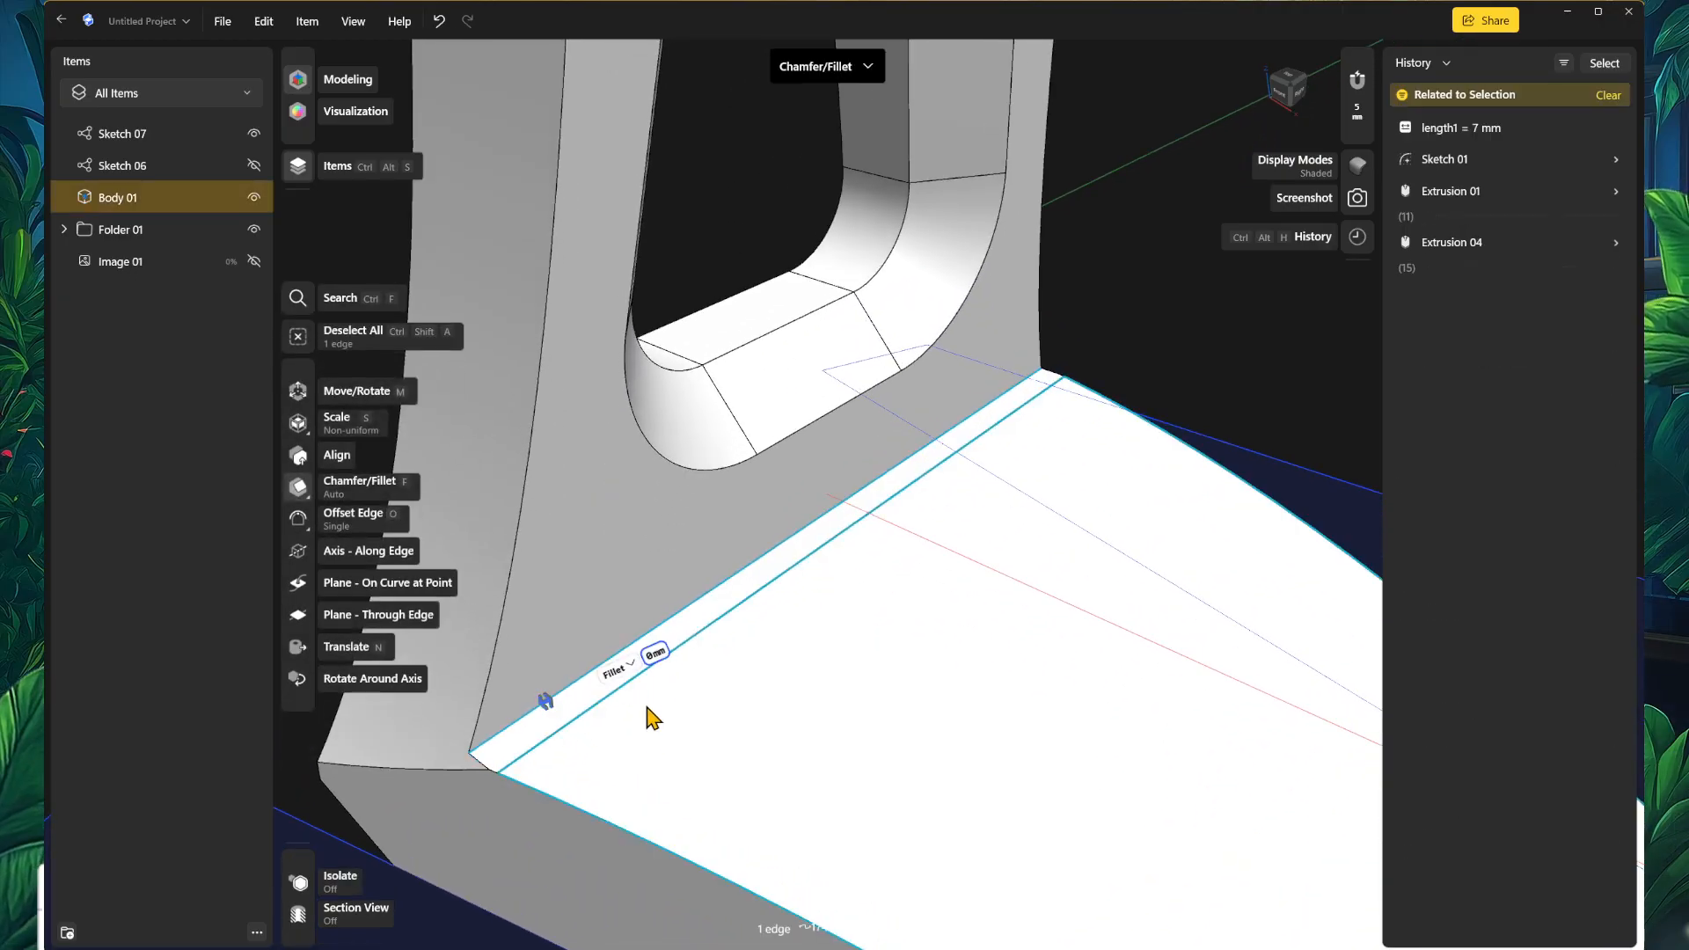
right_drag(692, 732, 696, 744)
mouse_move(543, 724)
mouse_down()
mouse_move(588, 700)
mouse_move(560, 714)
mouse_up()
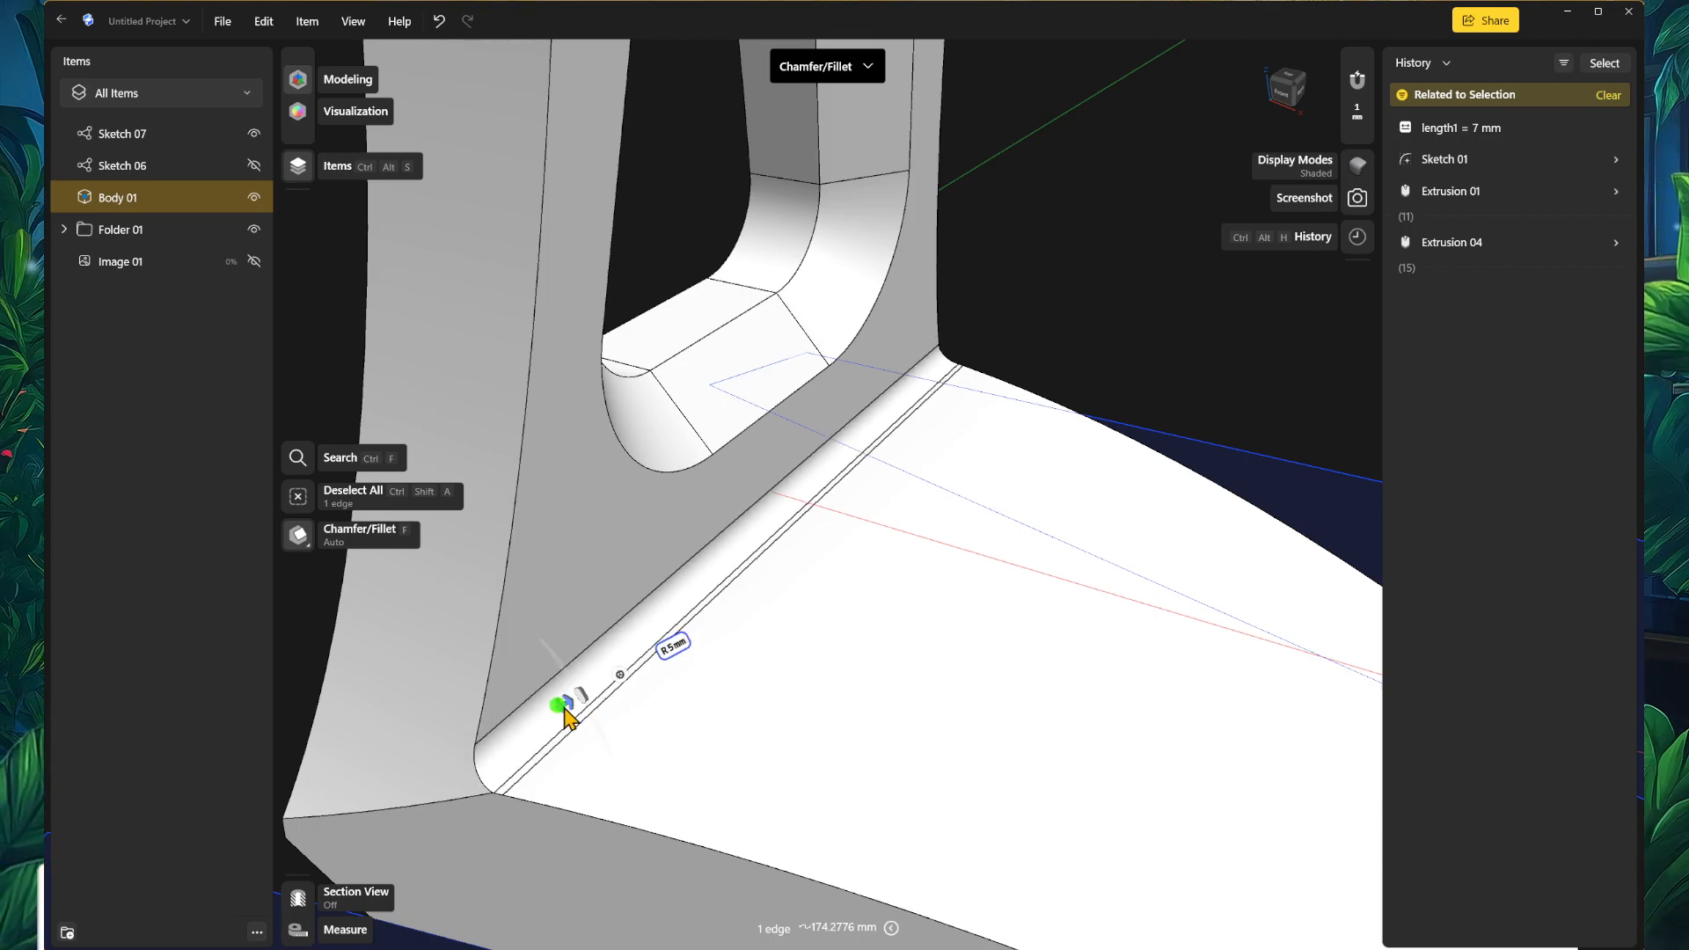
scroll(849, 757, down, 4)
click(426, 647)
Step: Examine the whole stand from several angles to check the base, upright and arm for edges still needing rounding
scroll(647, 752, down, 3)
middle_drag(850, 767, 895, 703)
right_drag(1134, 580, 972, 572)
scroll(1025, 545, down, 2)
middle_drag(1225, 520, 1091, 658)
right_drag(1134, 622, 1053, 674)
middle_drag(1256, 567, 991, 671)
scroll(1091, 640, up, 2)
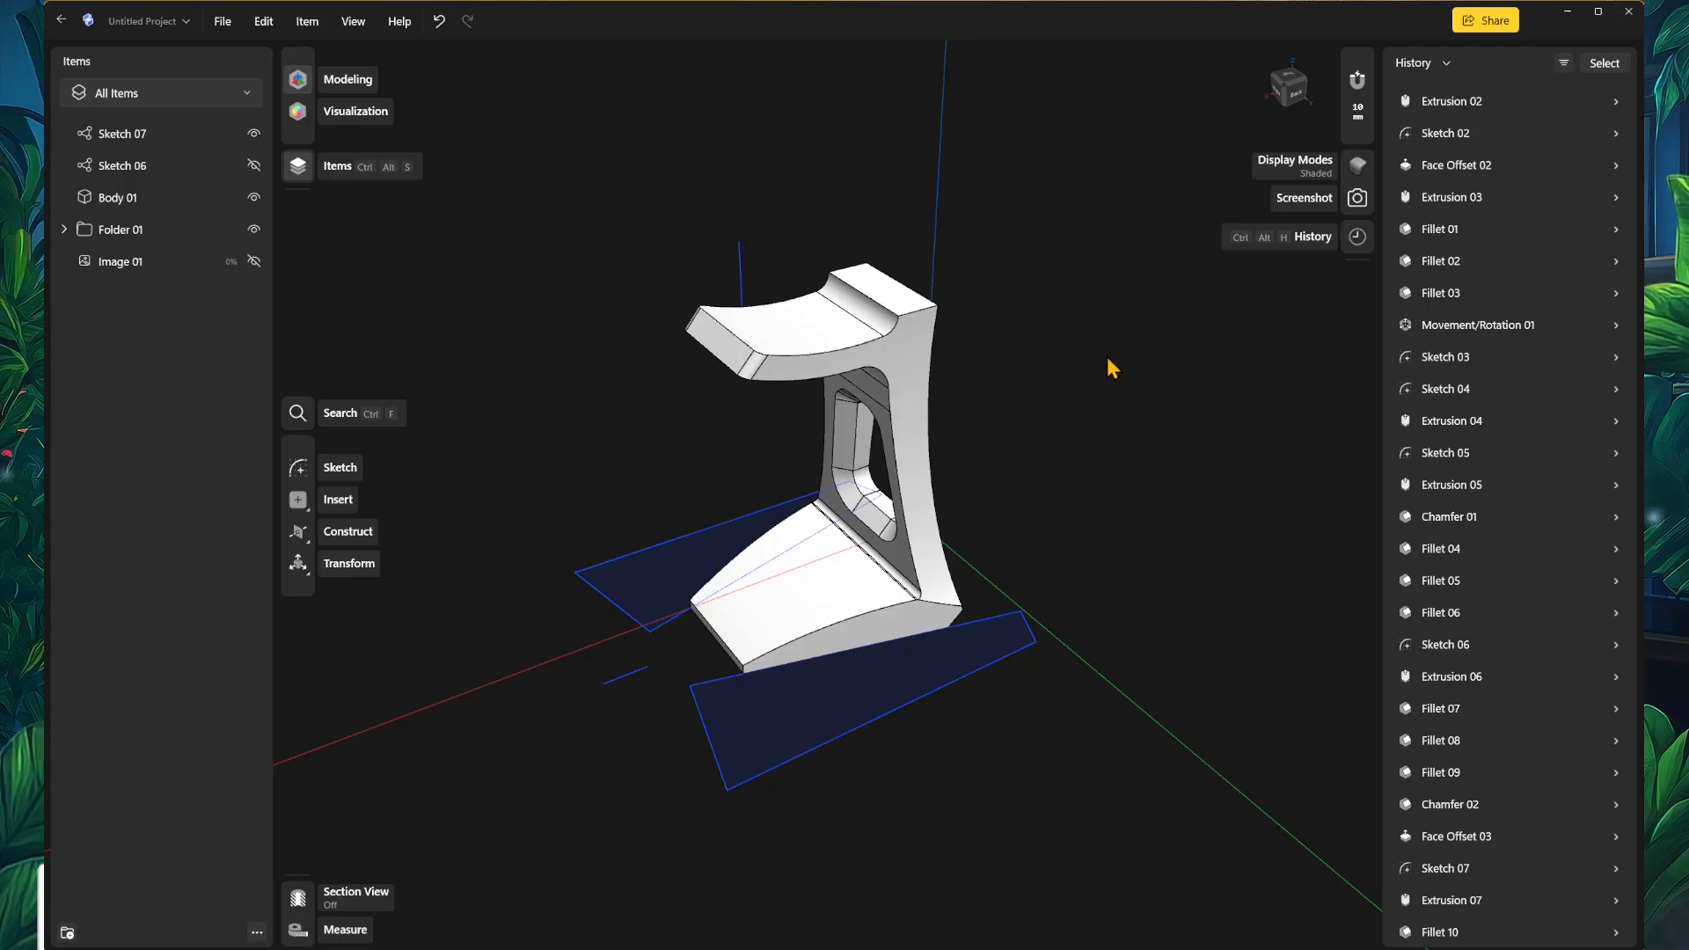
right_drag(1098, 537, 1087, 331)
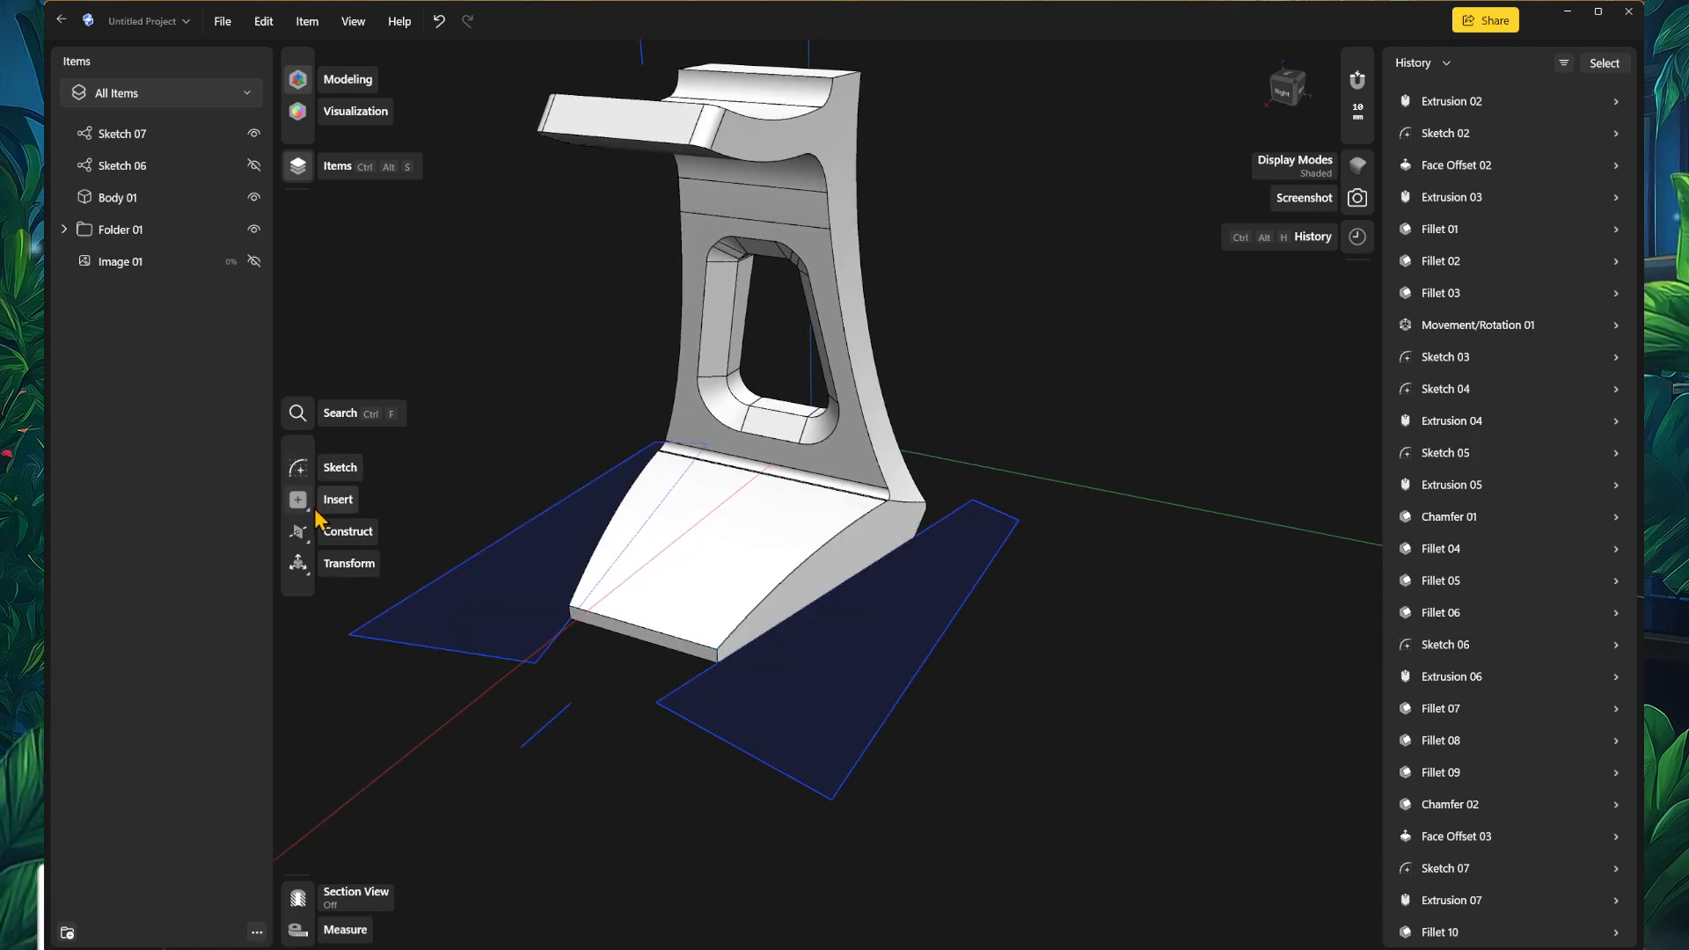
click(298, 563)
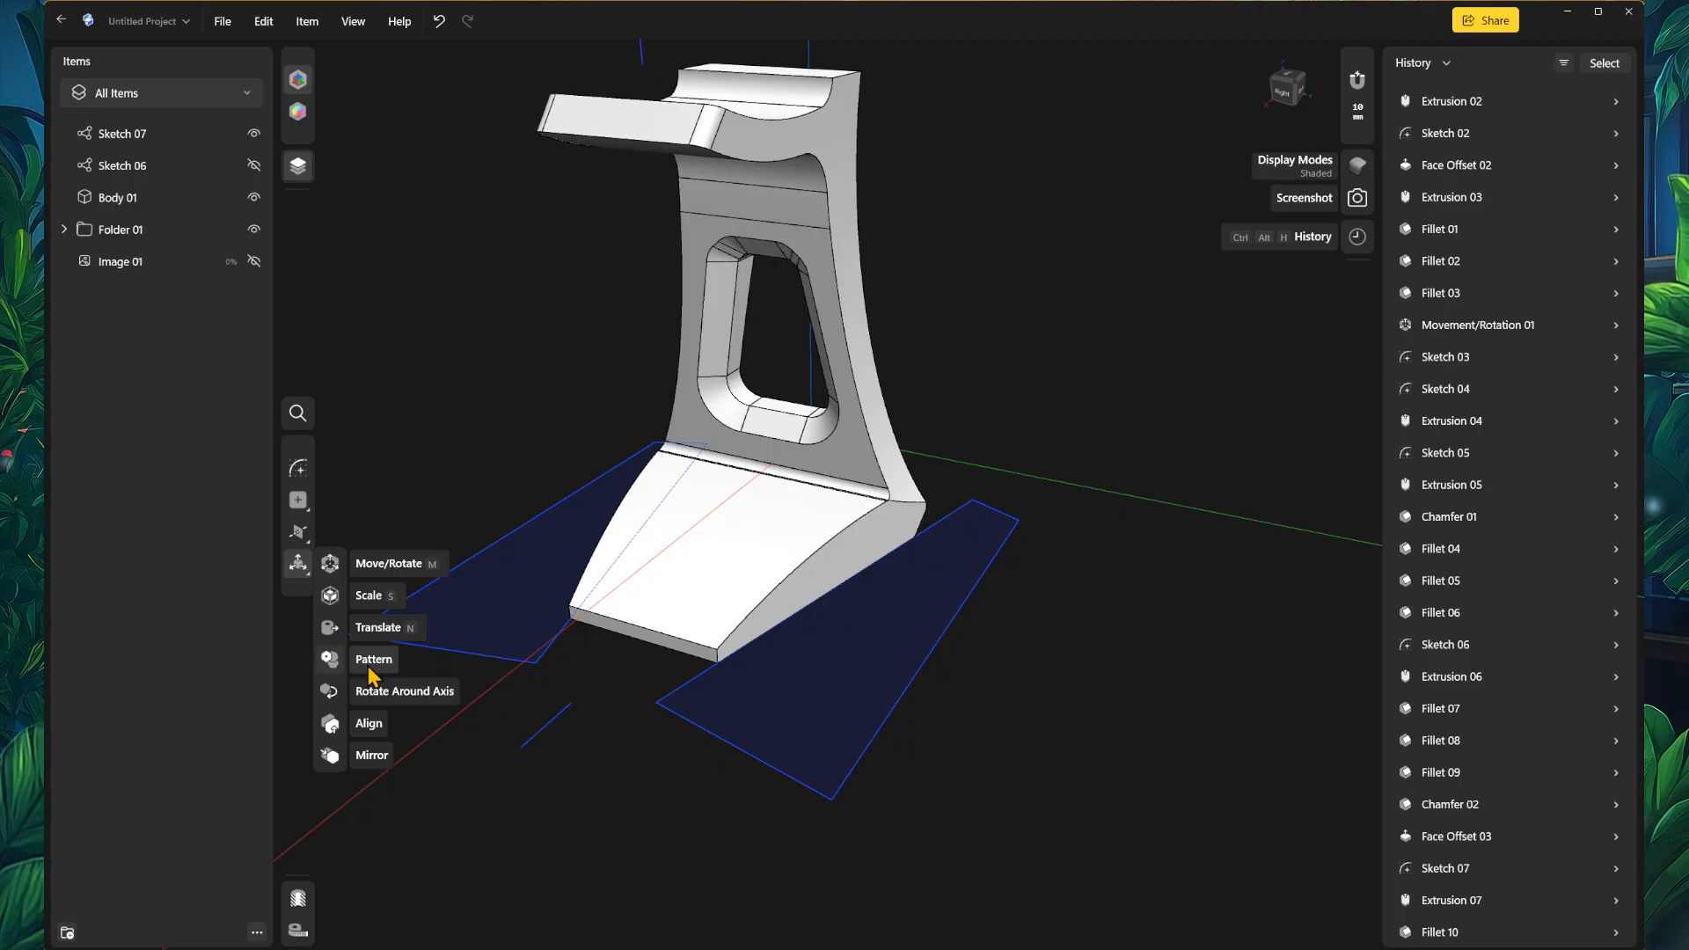
scroll(620, 782, down, 2)
click(654, 817)
right_drag(614, 811, 676, 811)
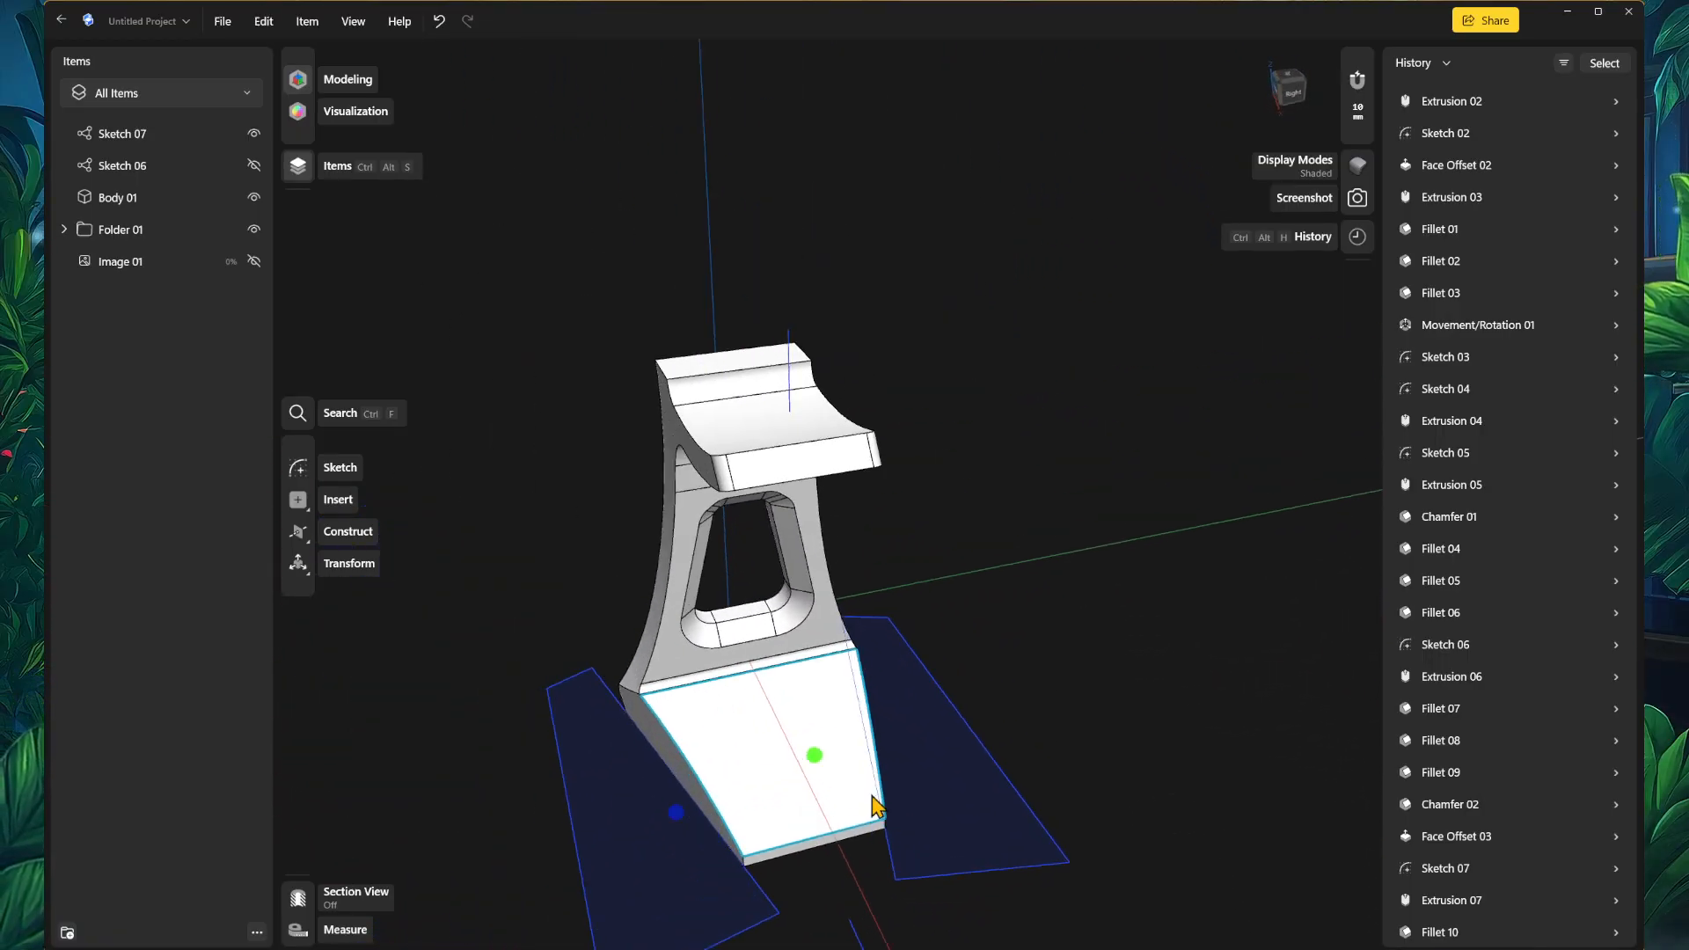
Step: Fillet the two short side edges on the upright's top face, using the length1 variable of 7 mm as the radius
scroll(796, 414, up, 5)
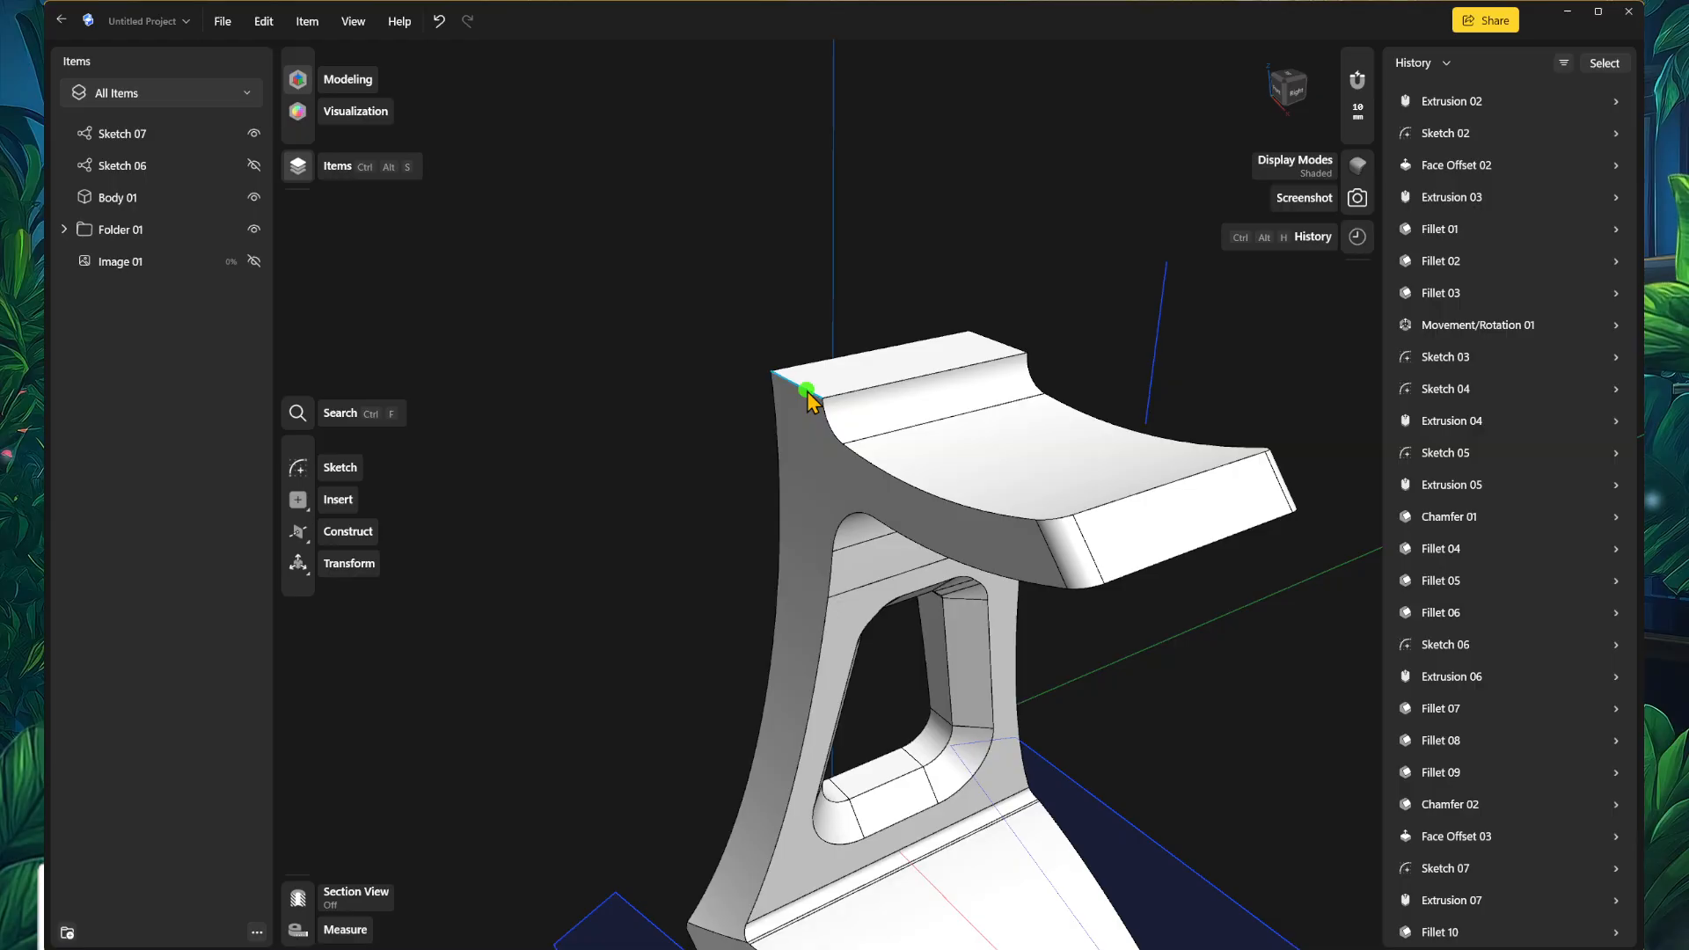
click(807, 393)
click(1016, 356)
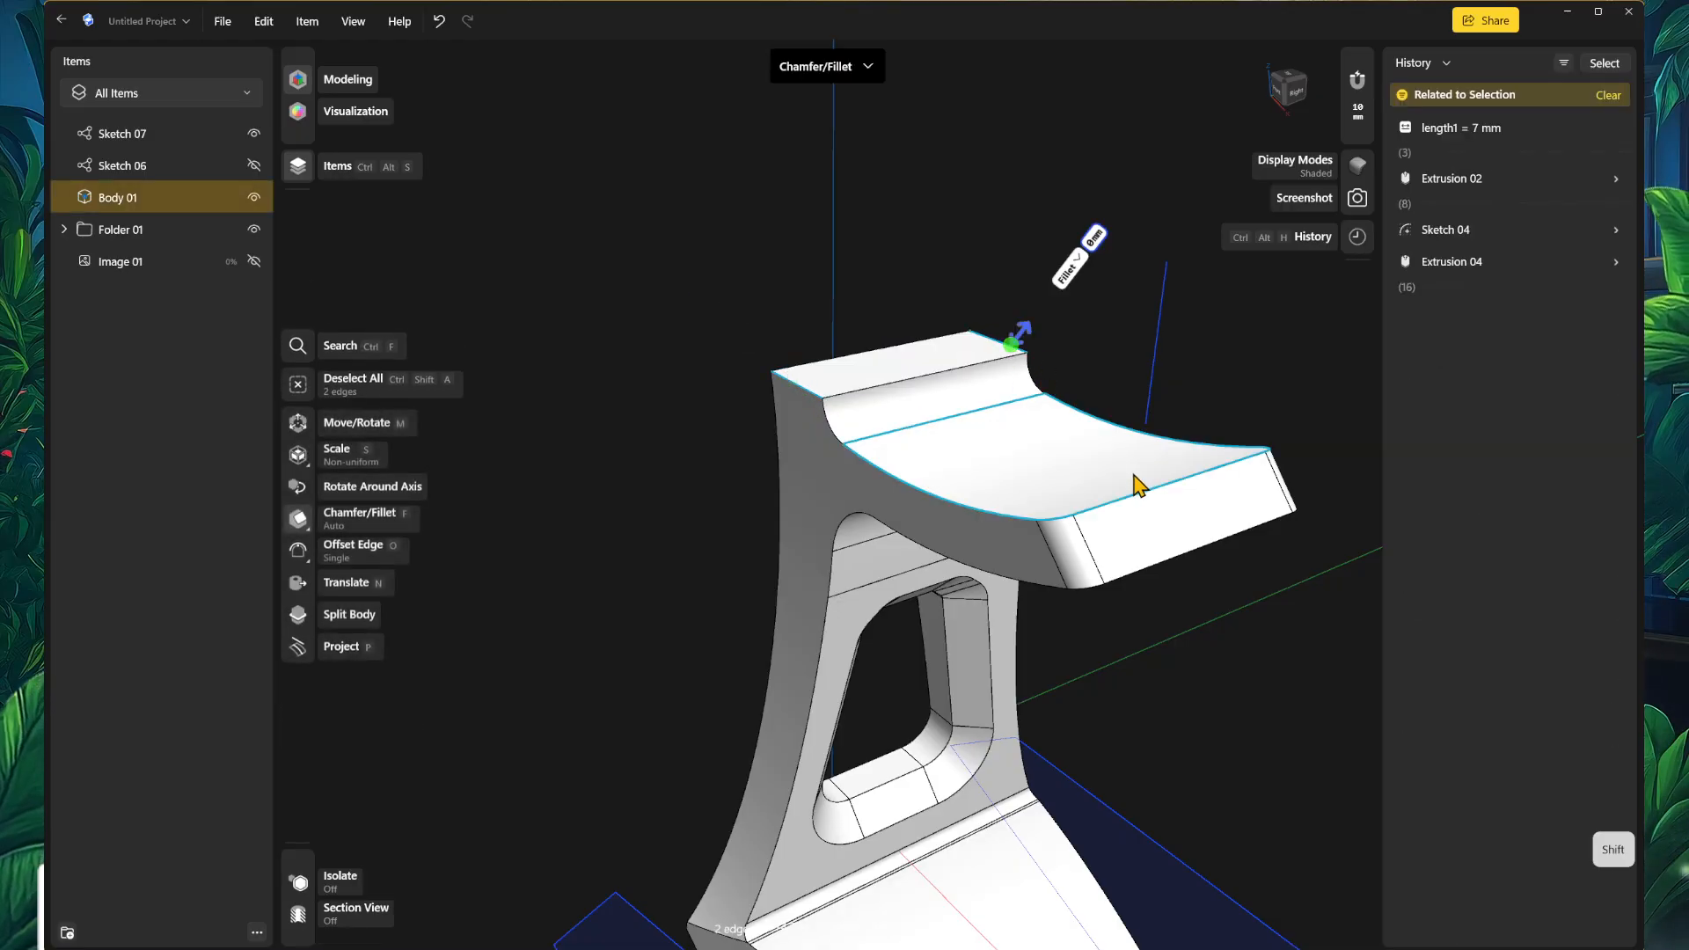
scroll(1123, 377, up, 5)
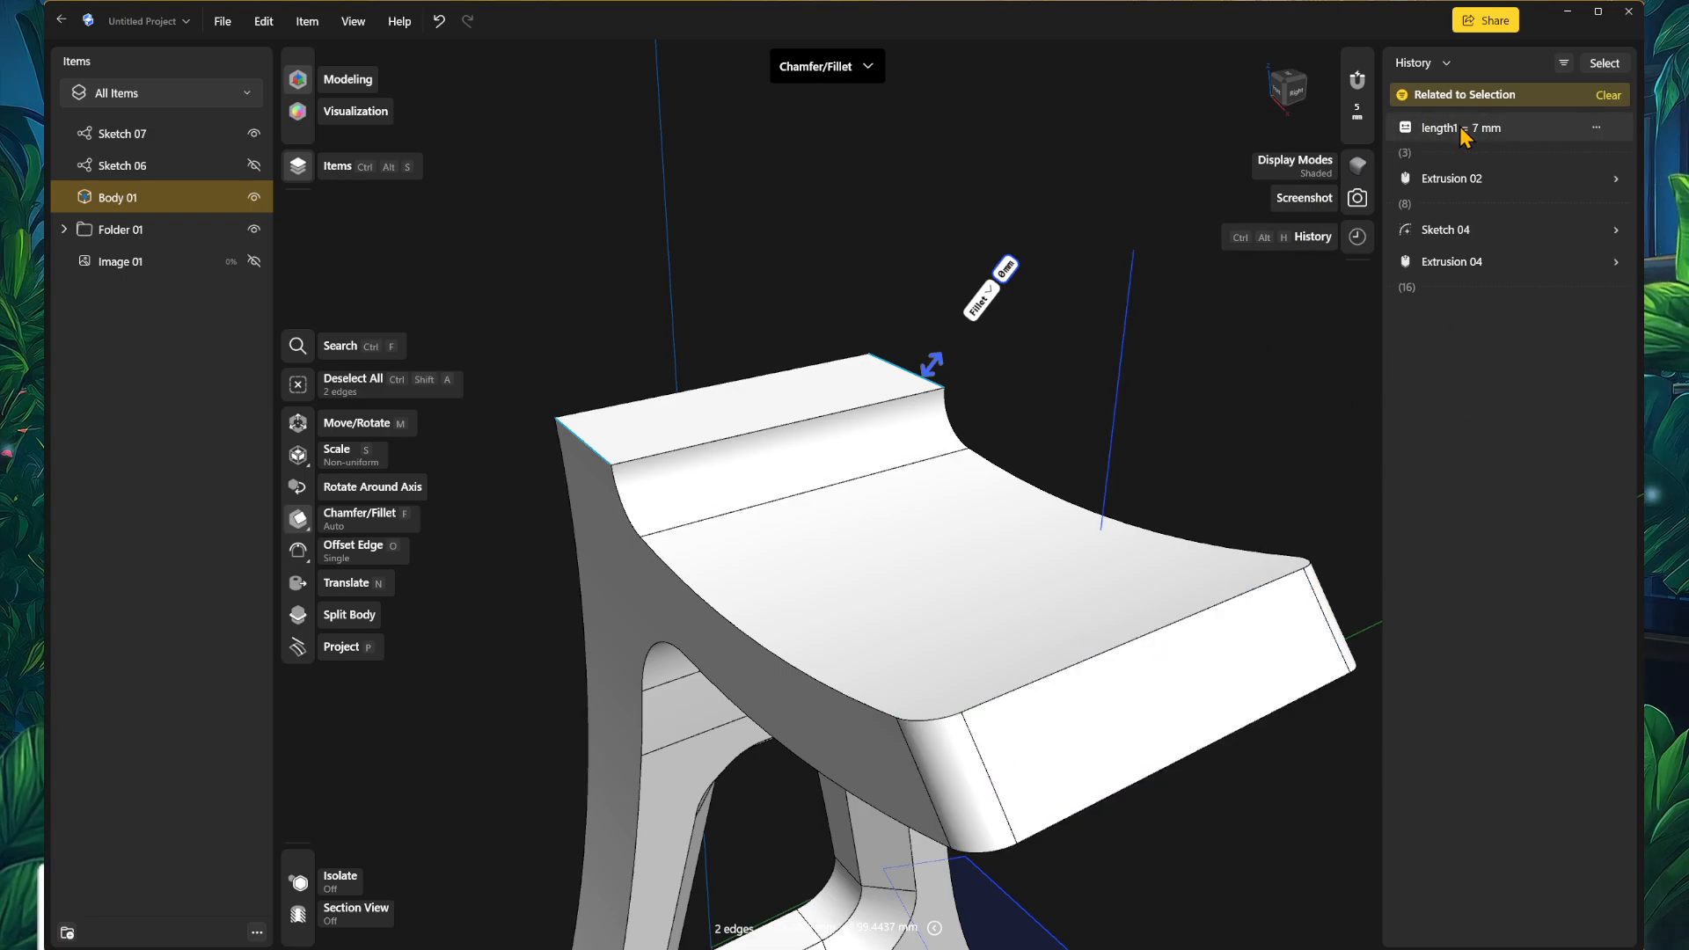
click(1525, 132)
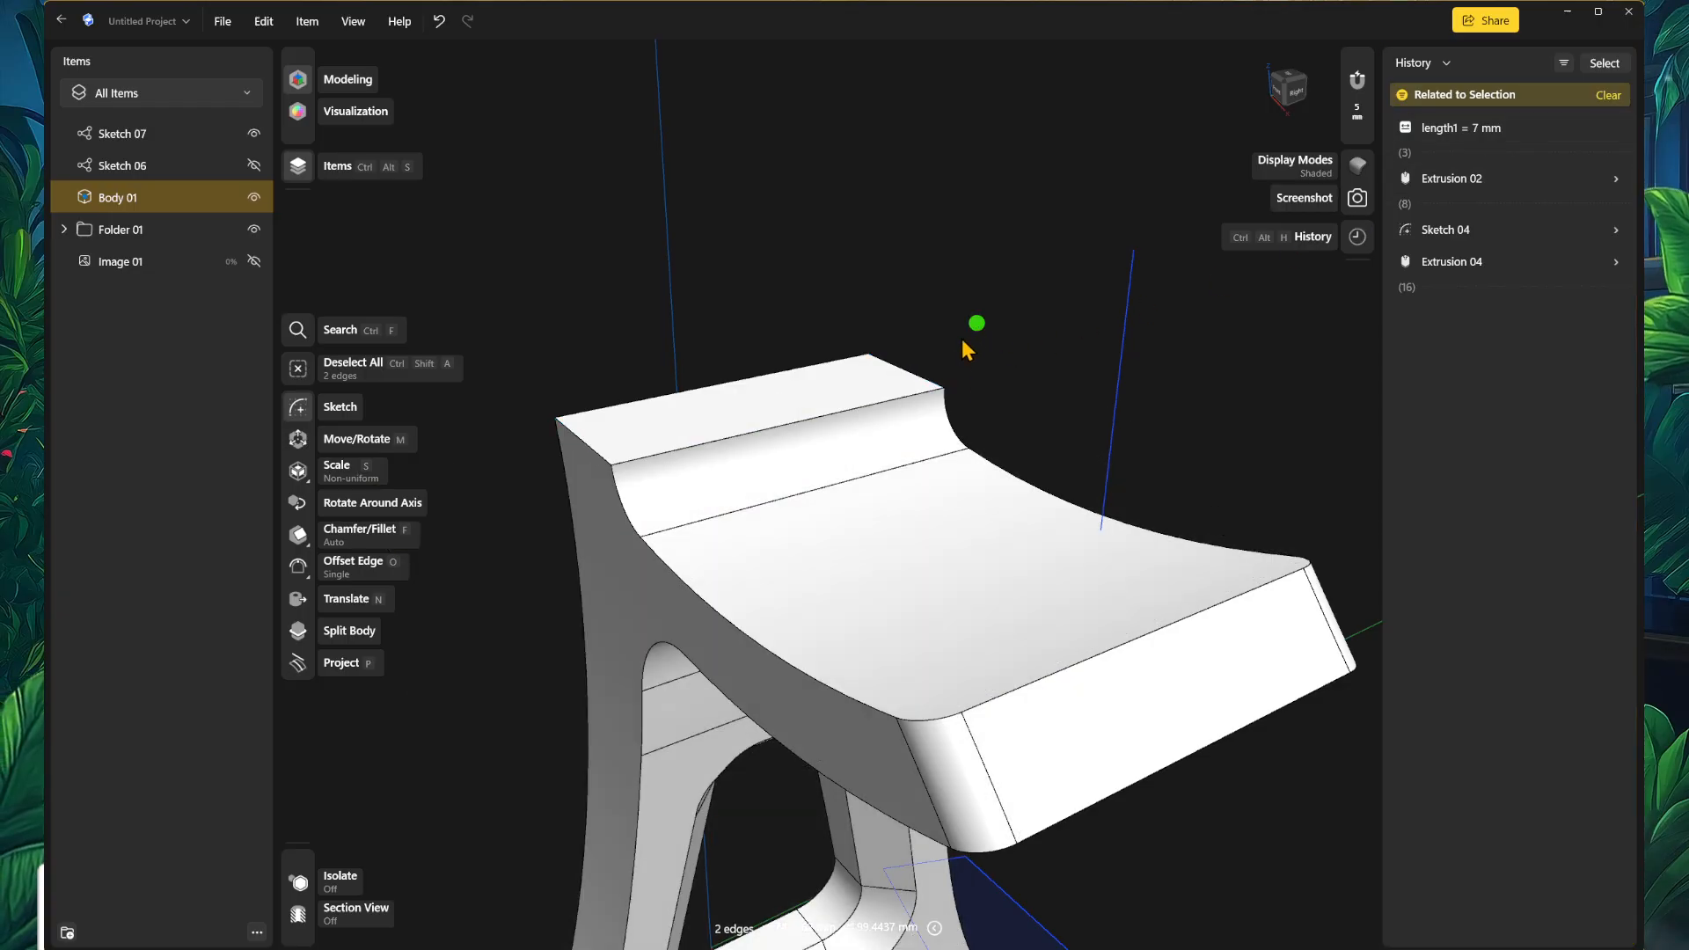
click(973, 378)
click(924, 377)
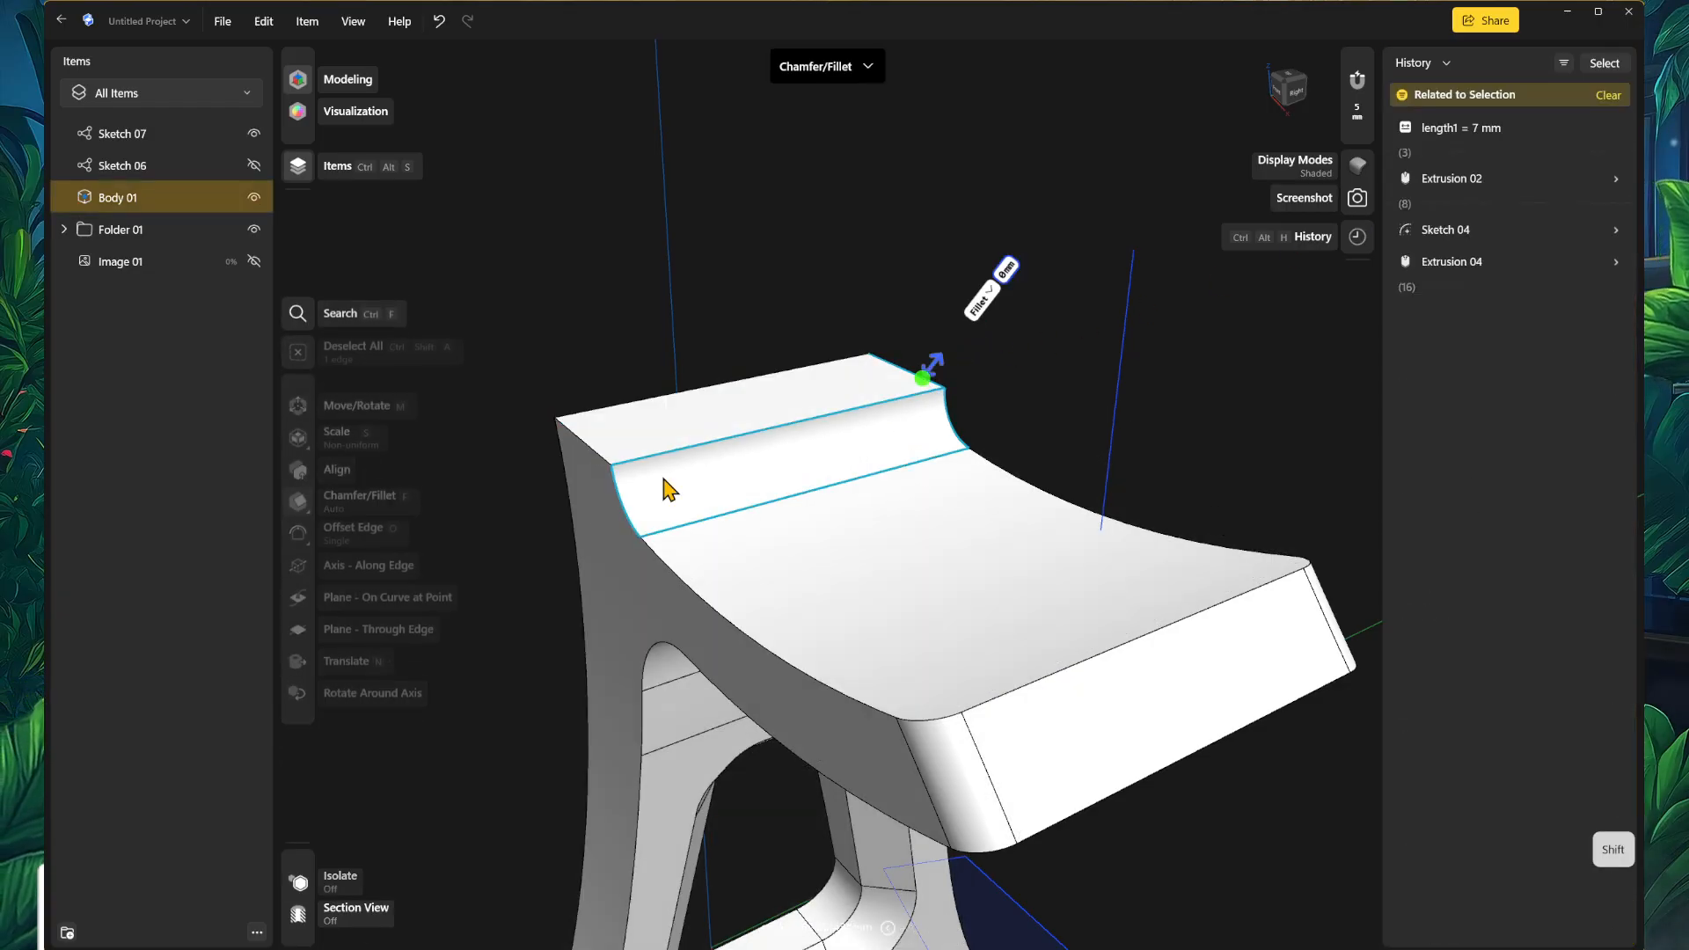
shift+click(587, 448)
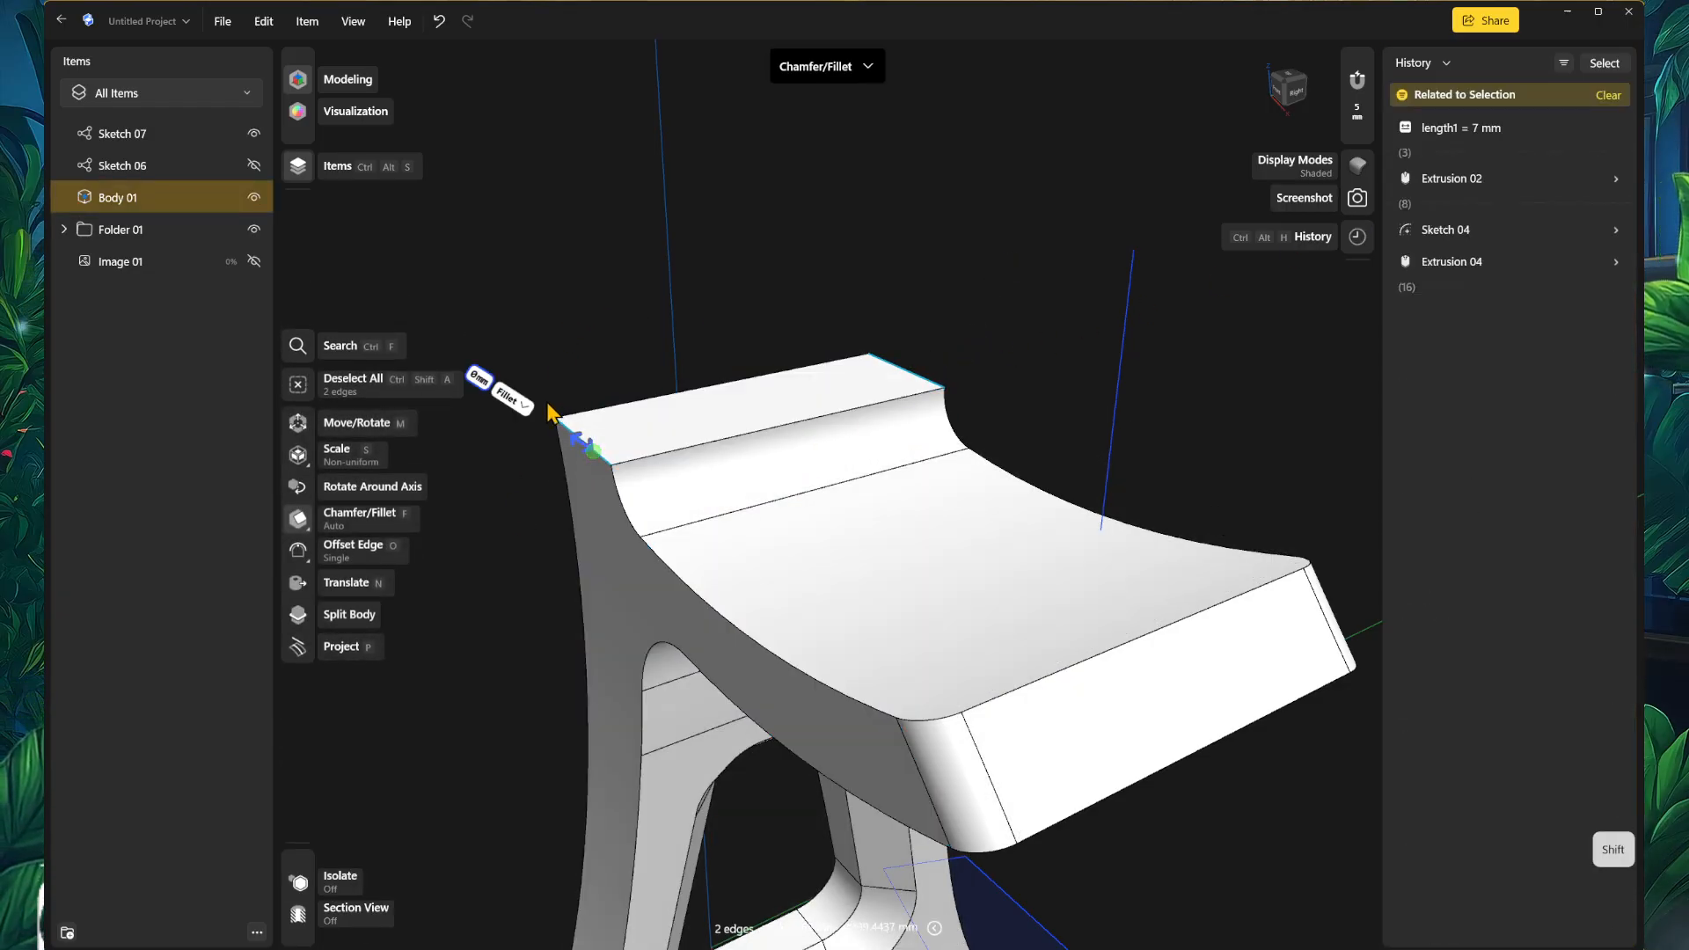
click(480, 380)
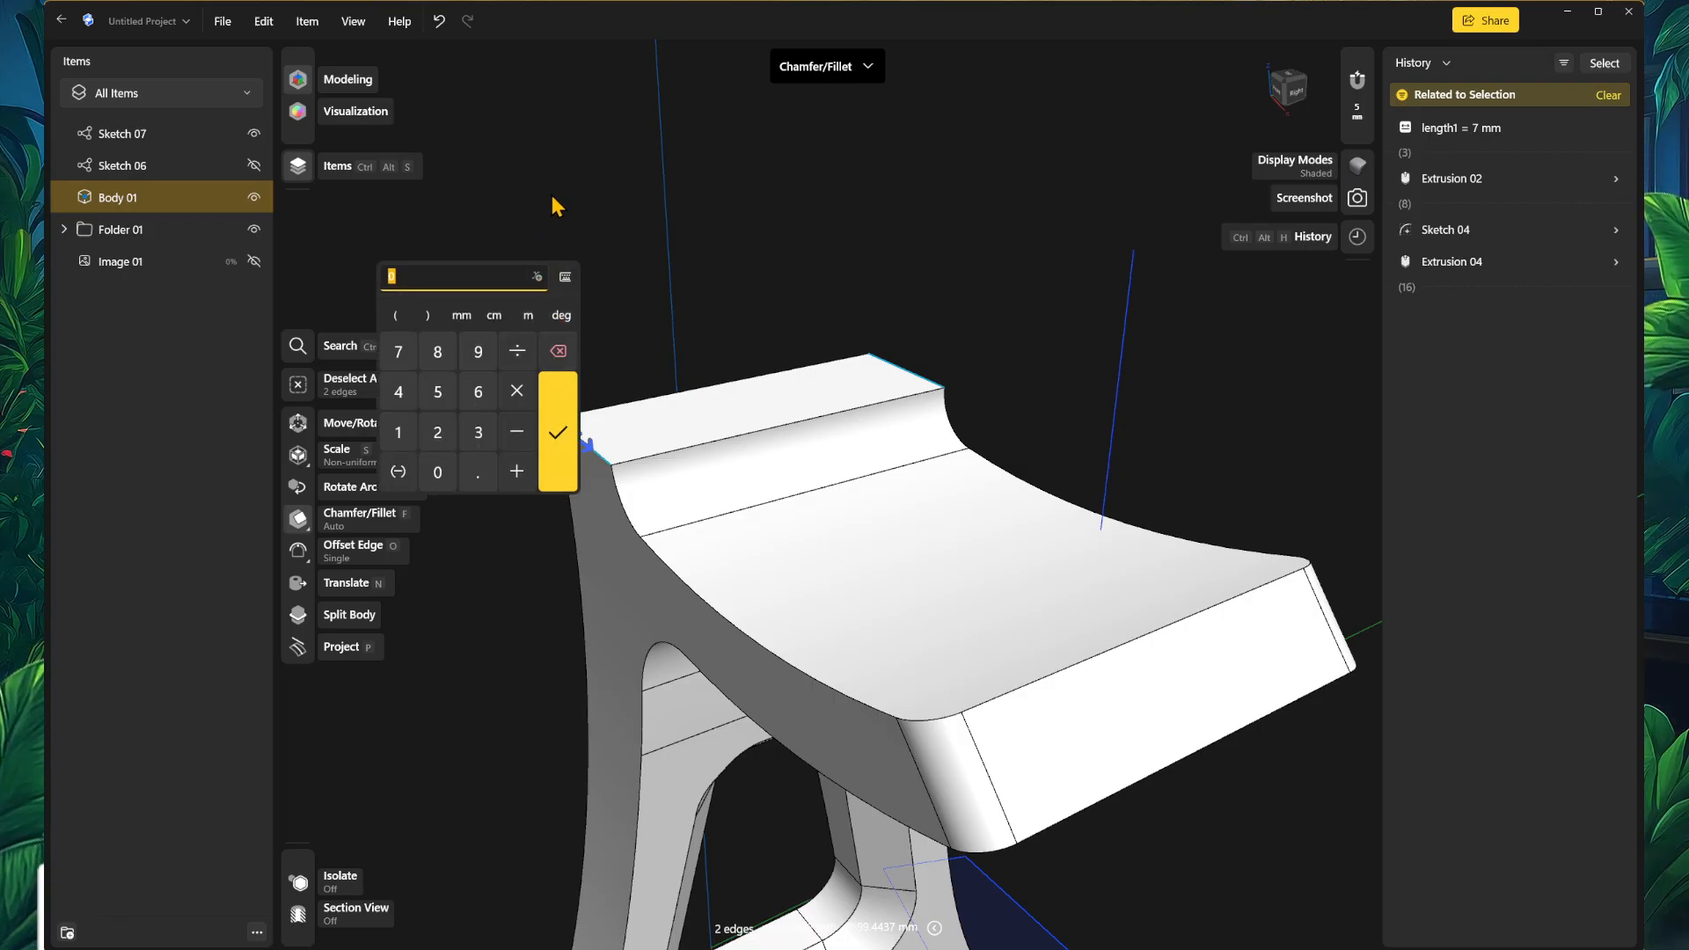
click(556, 424)
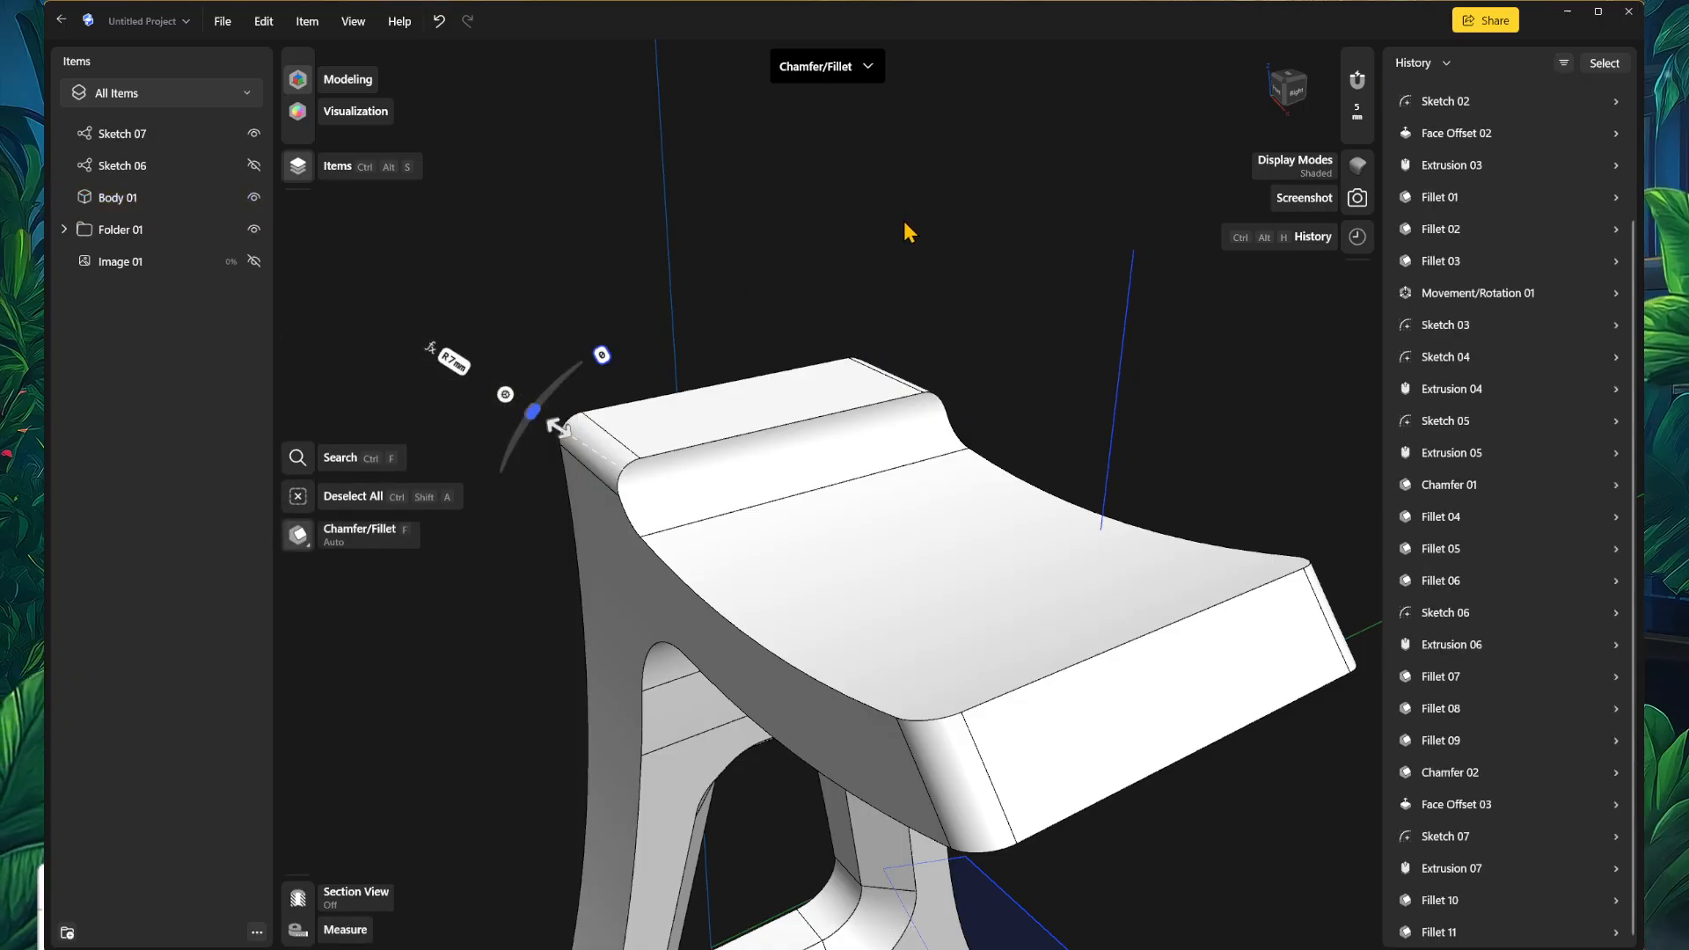
click(912, 225)
Step: Fillet the tangent edge chain around the arm's curved upper surface with a 2 mm radius
scroll(1025, 308, down, 3)
middle_drag(1131, 463, 1101, 378)
right_drag(1180, 388, 644, 513)
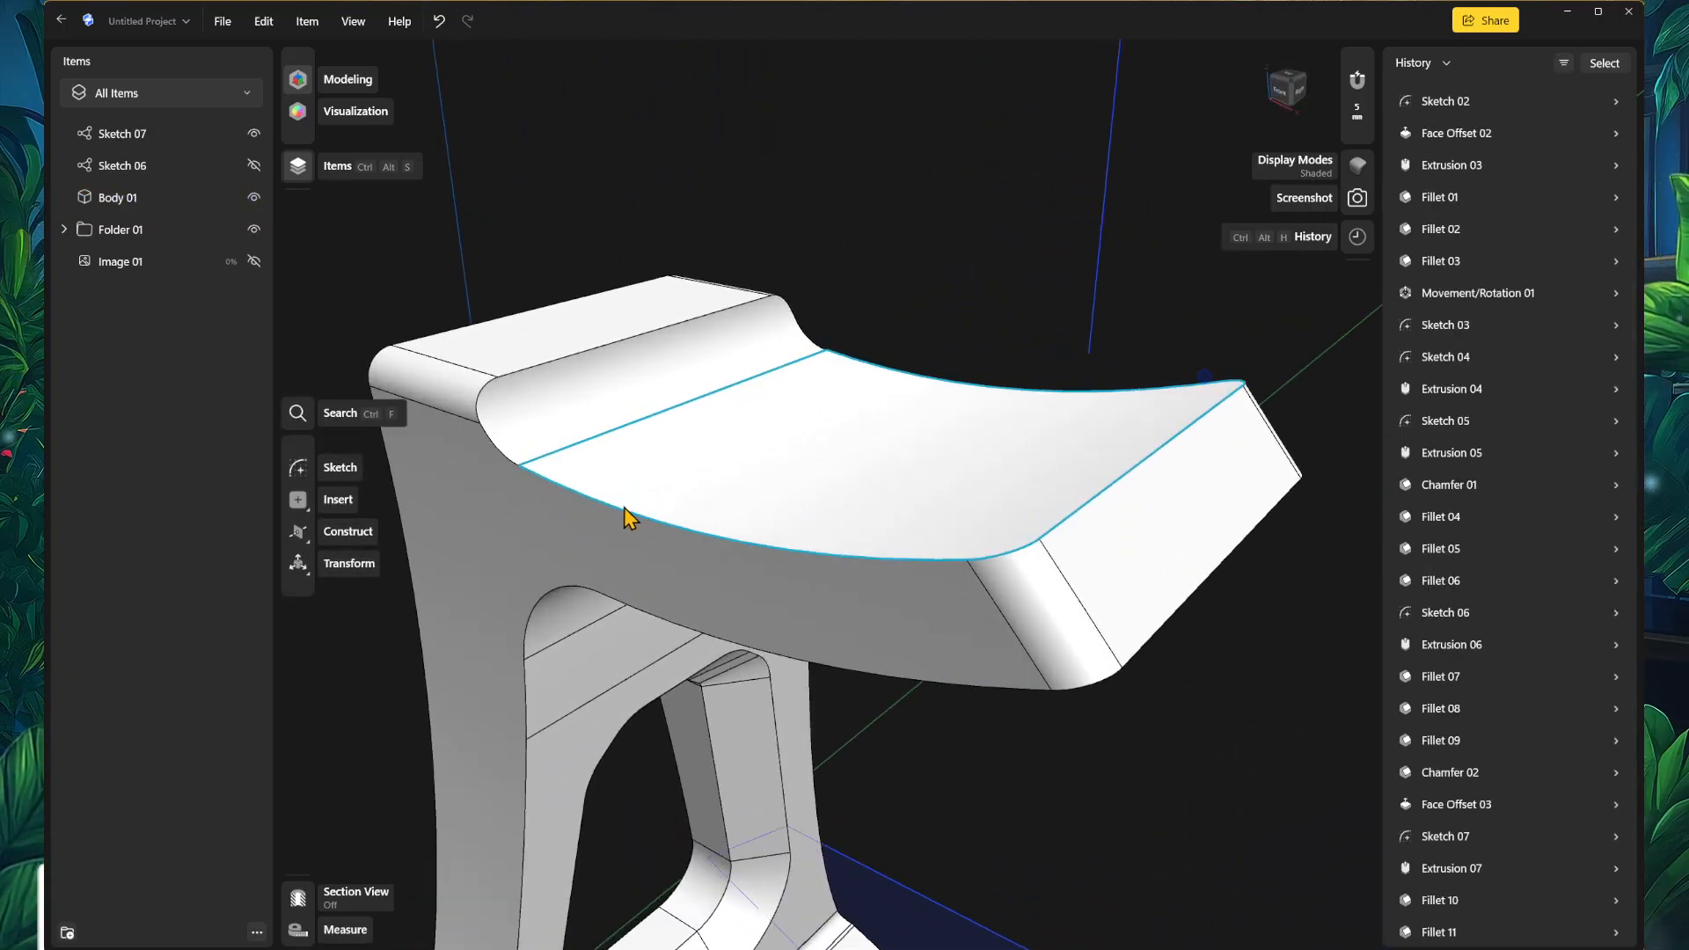
click(806, 343)
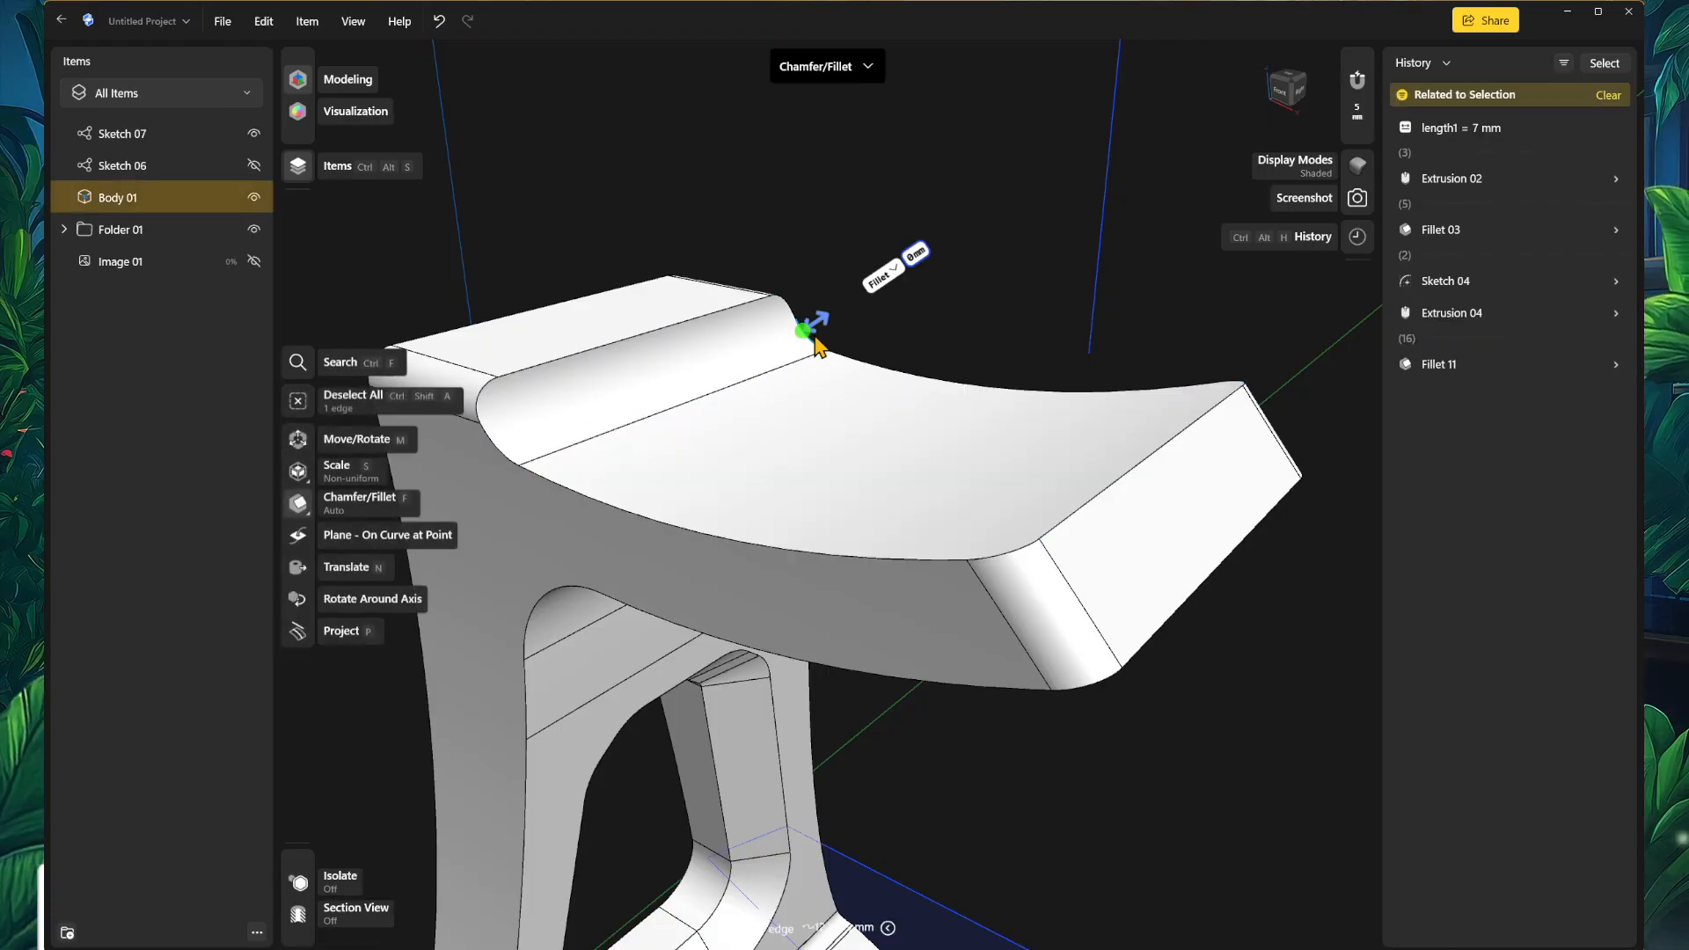
key(f)
drag(828, 325, 826, 327)
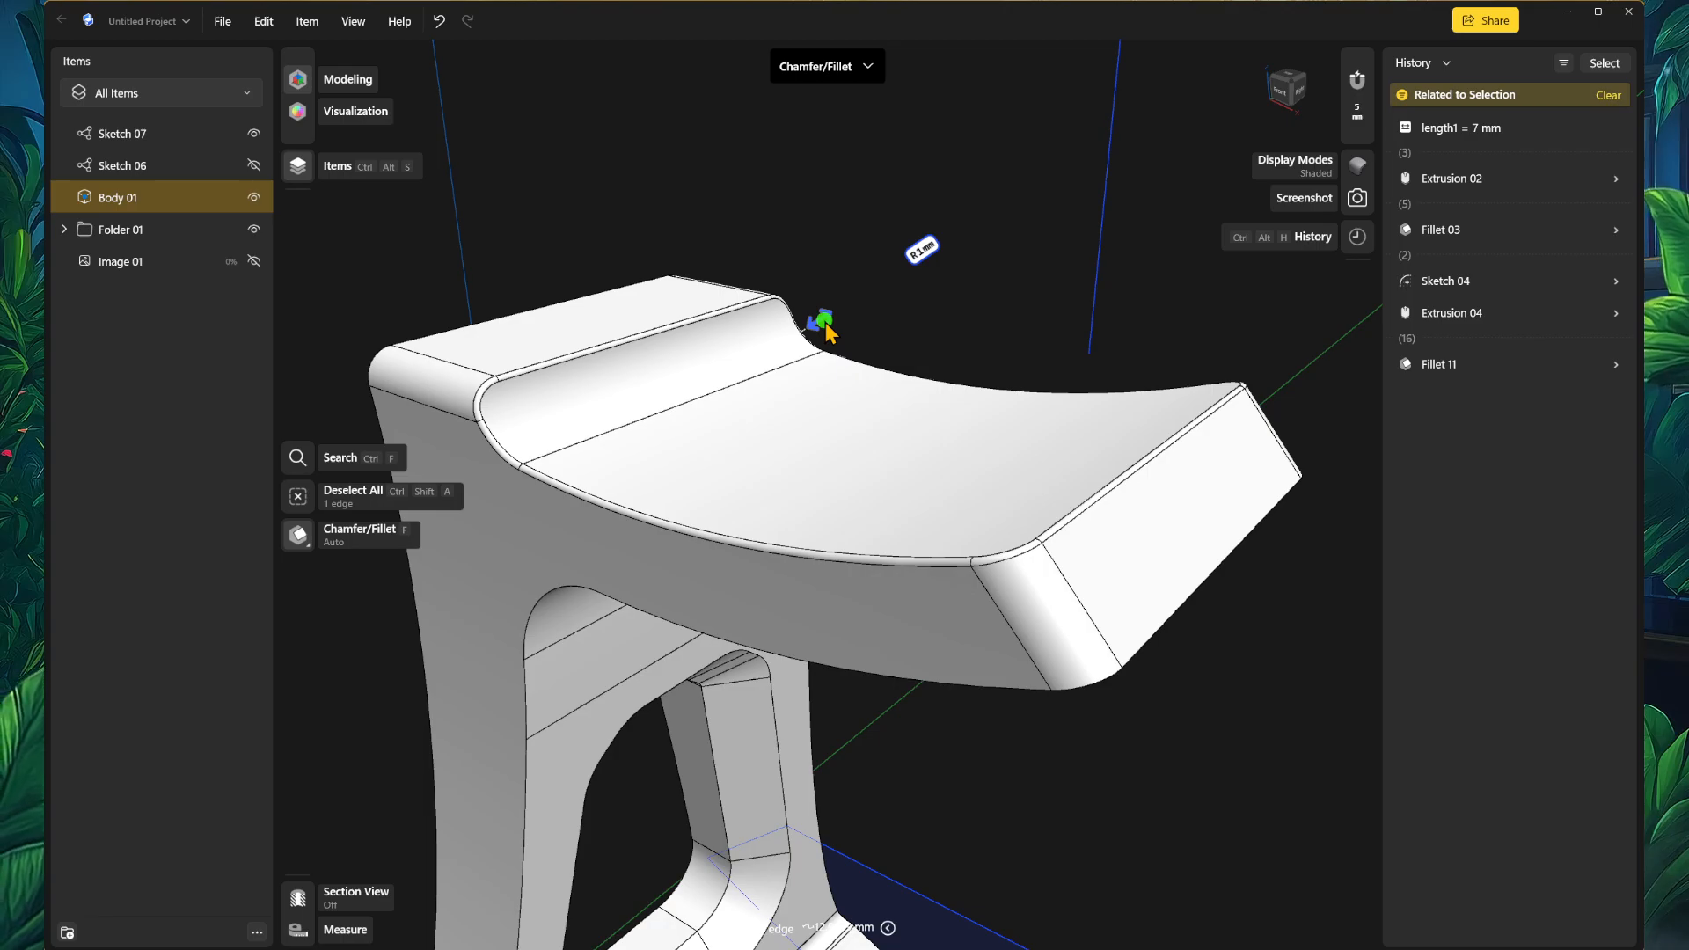
drag(826, 325, 829, 325)
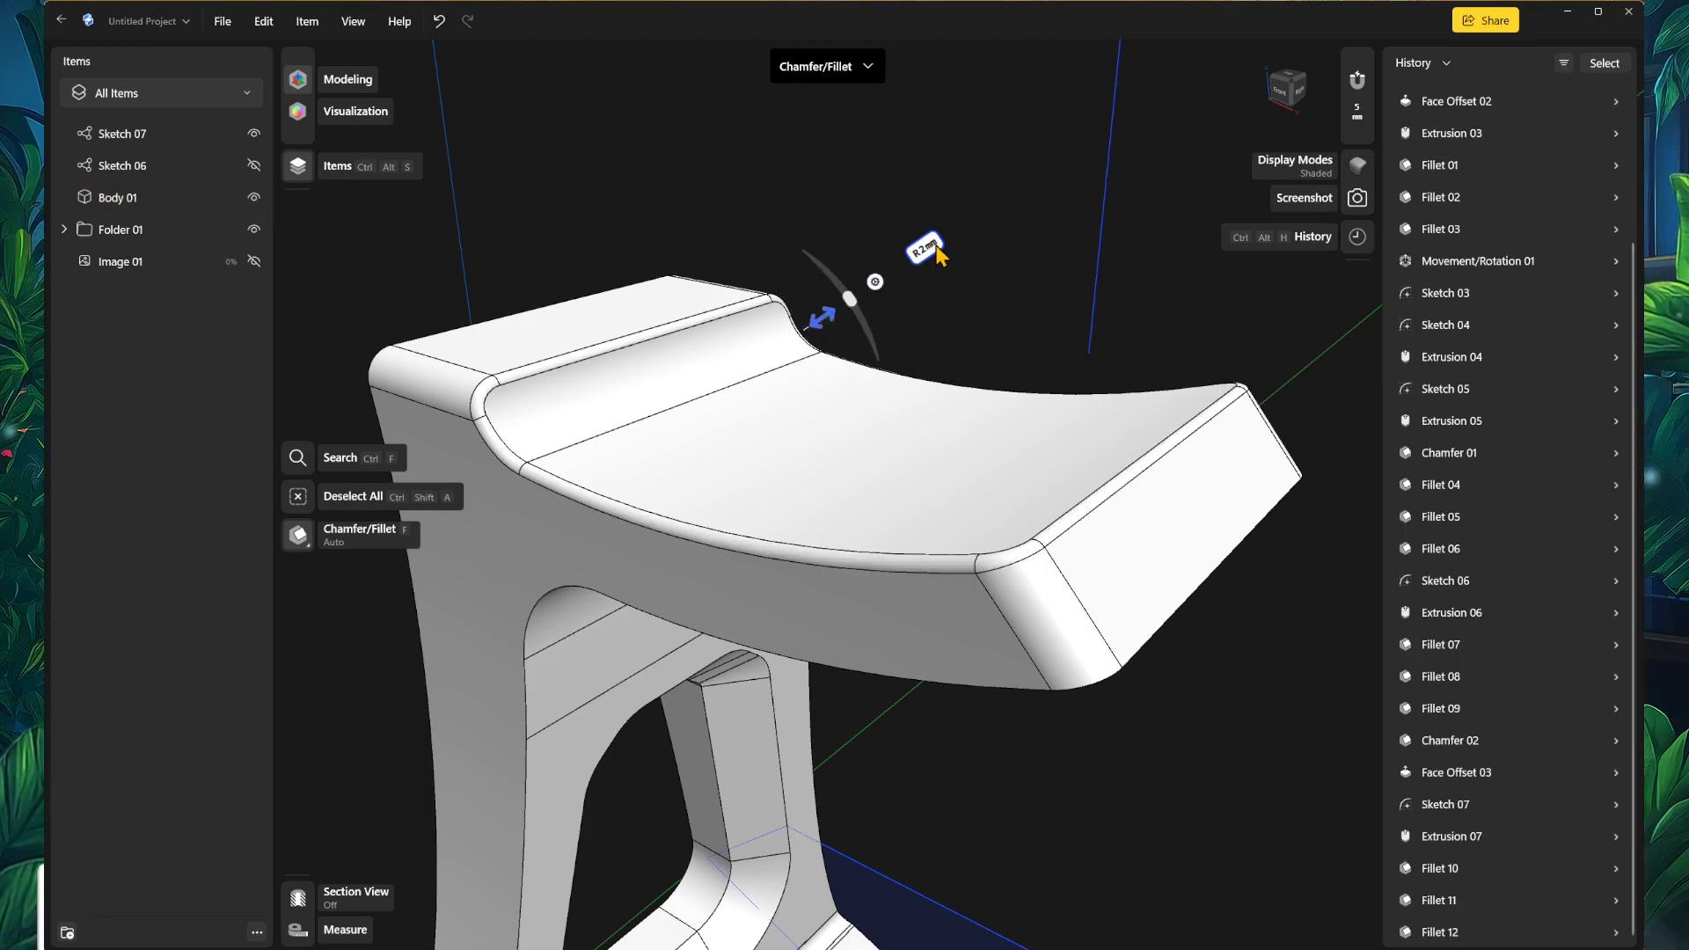
click(971, 288)
Step: Try to round the upright's curved side edge beside the window and its tangent edges with a 3 mm fillet
scroll(967, 304, down, 2)
middle_drag(695, 730, 731, 381)
scroll(660, 501, up, 1)
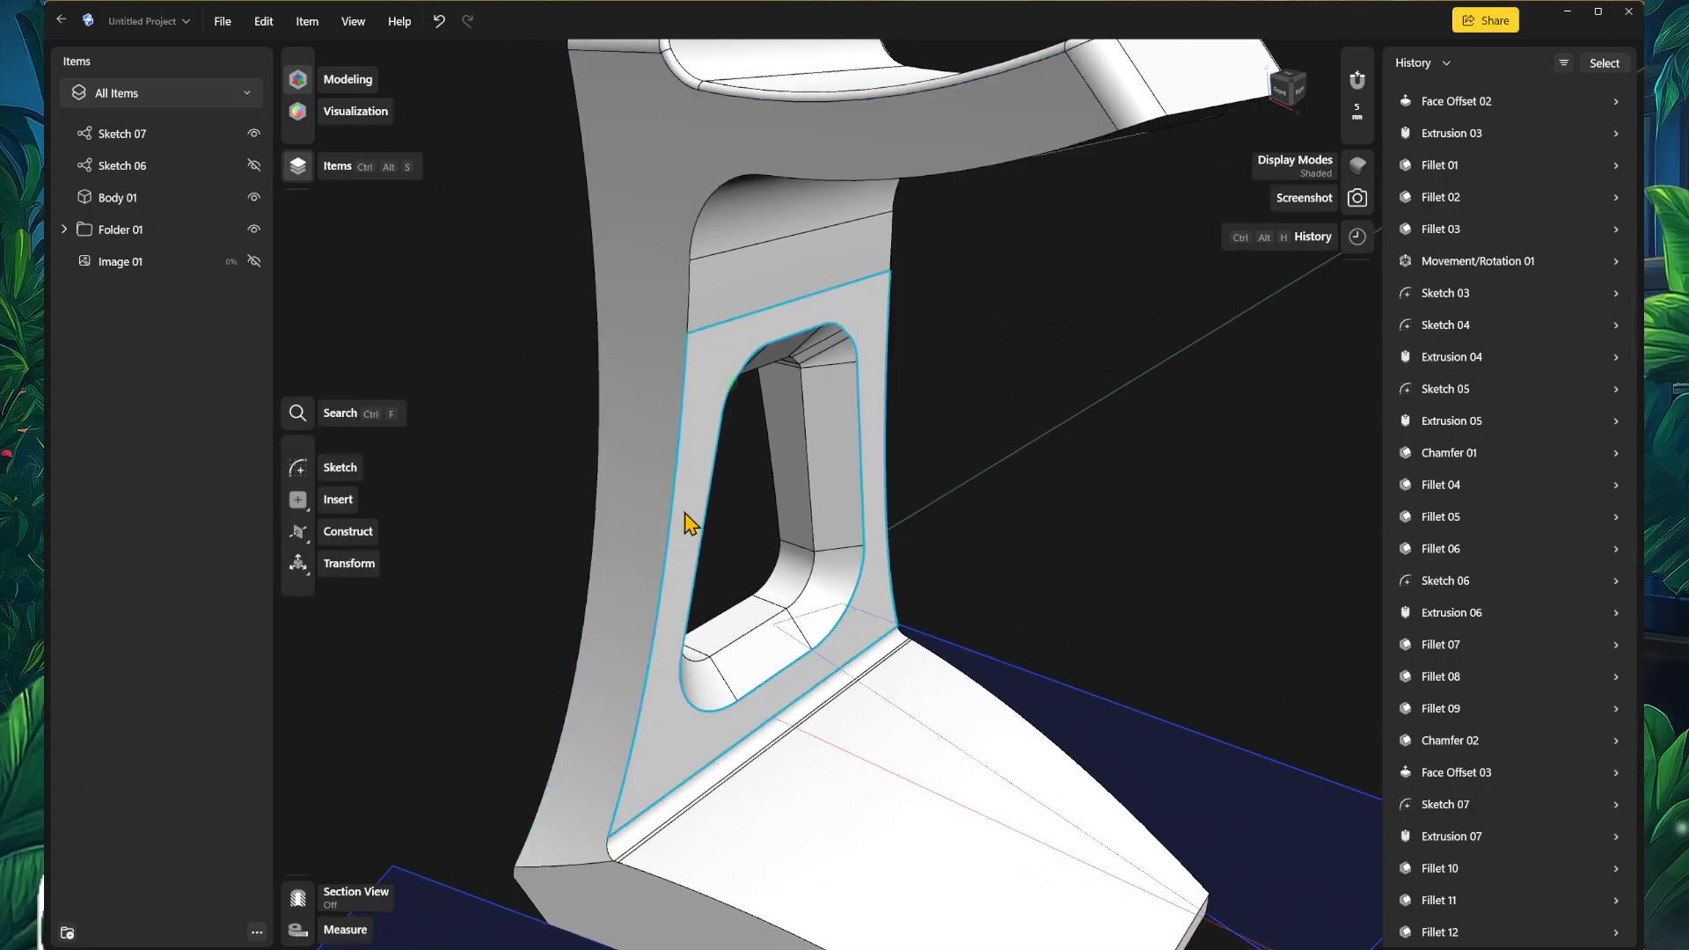
click(672, 522)
click(971, 480)
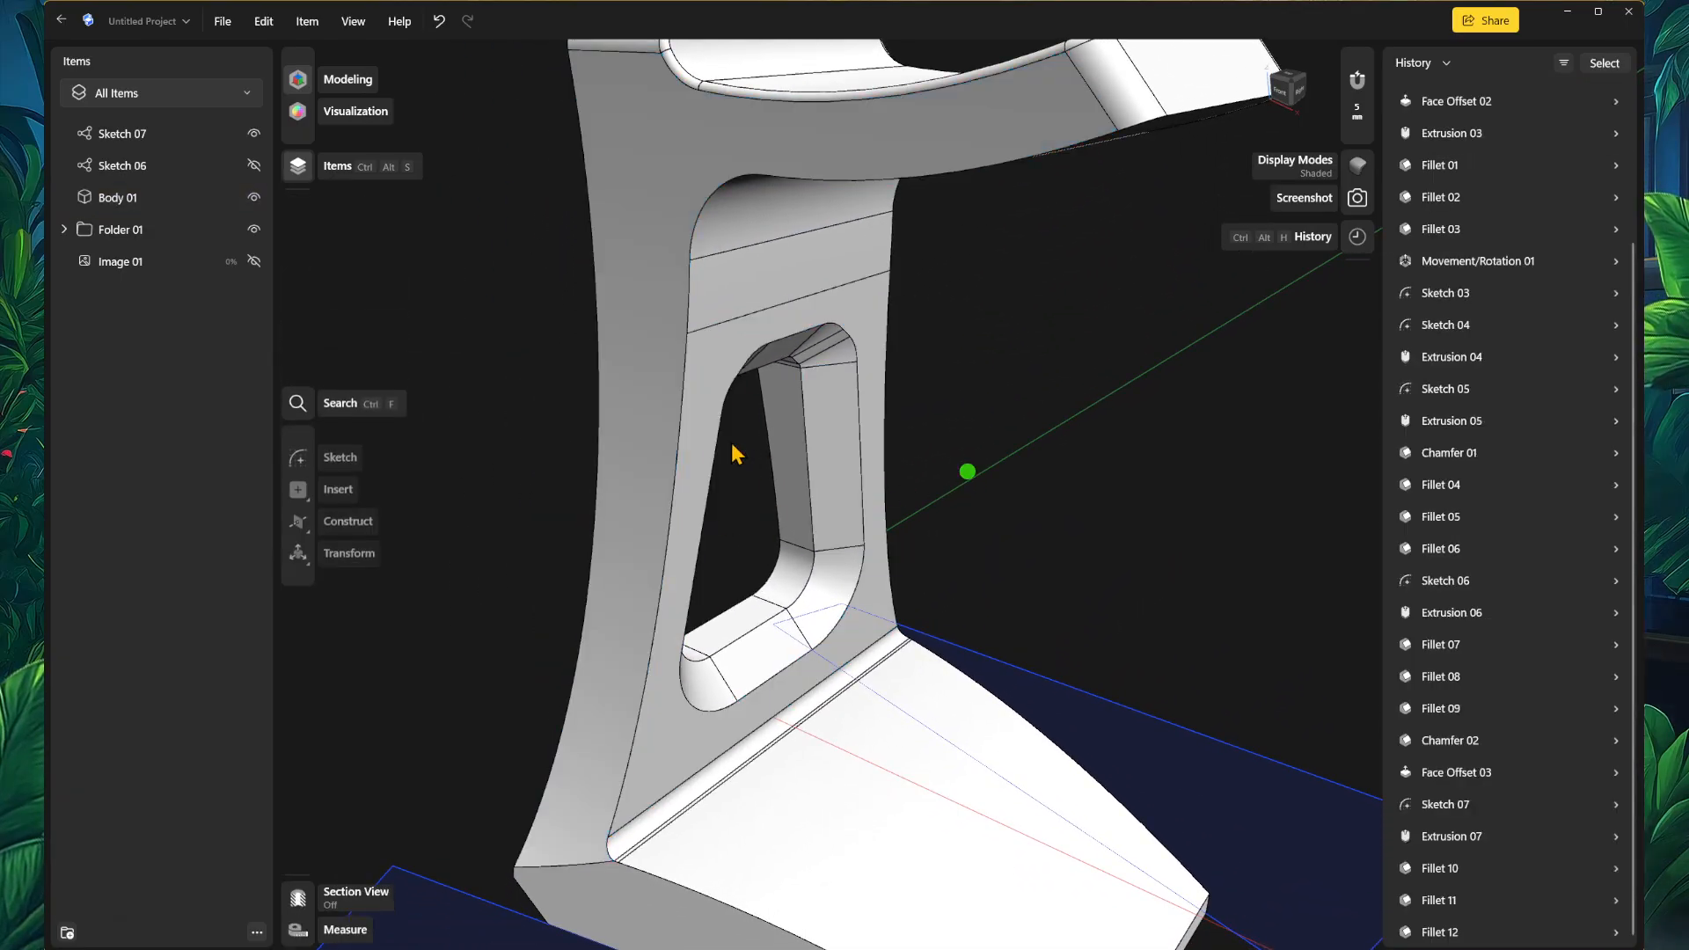
click(683, 475)
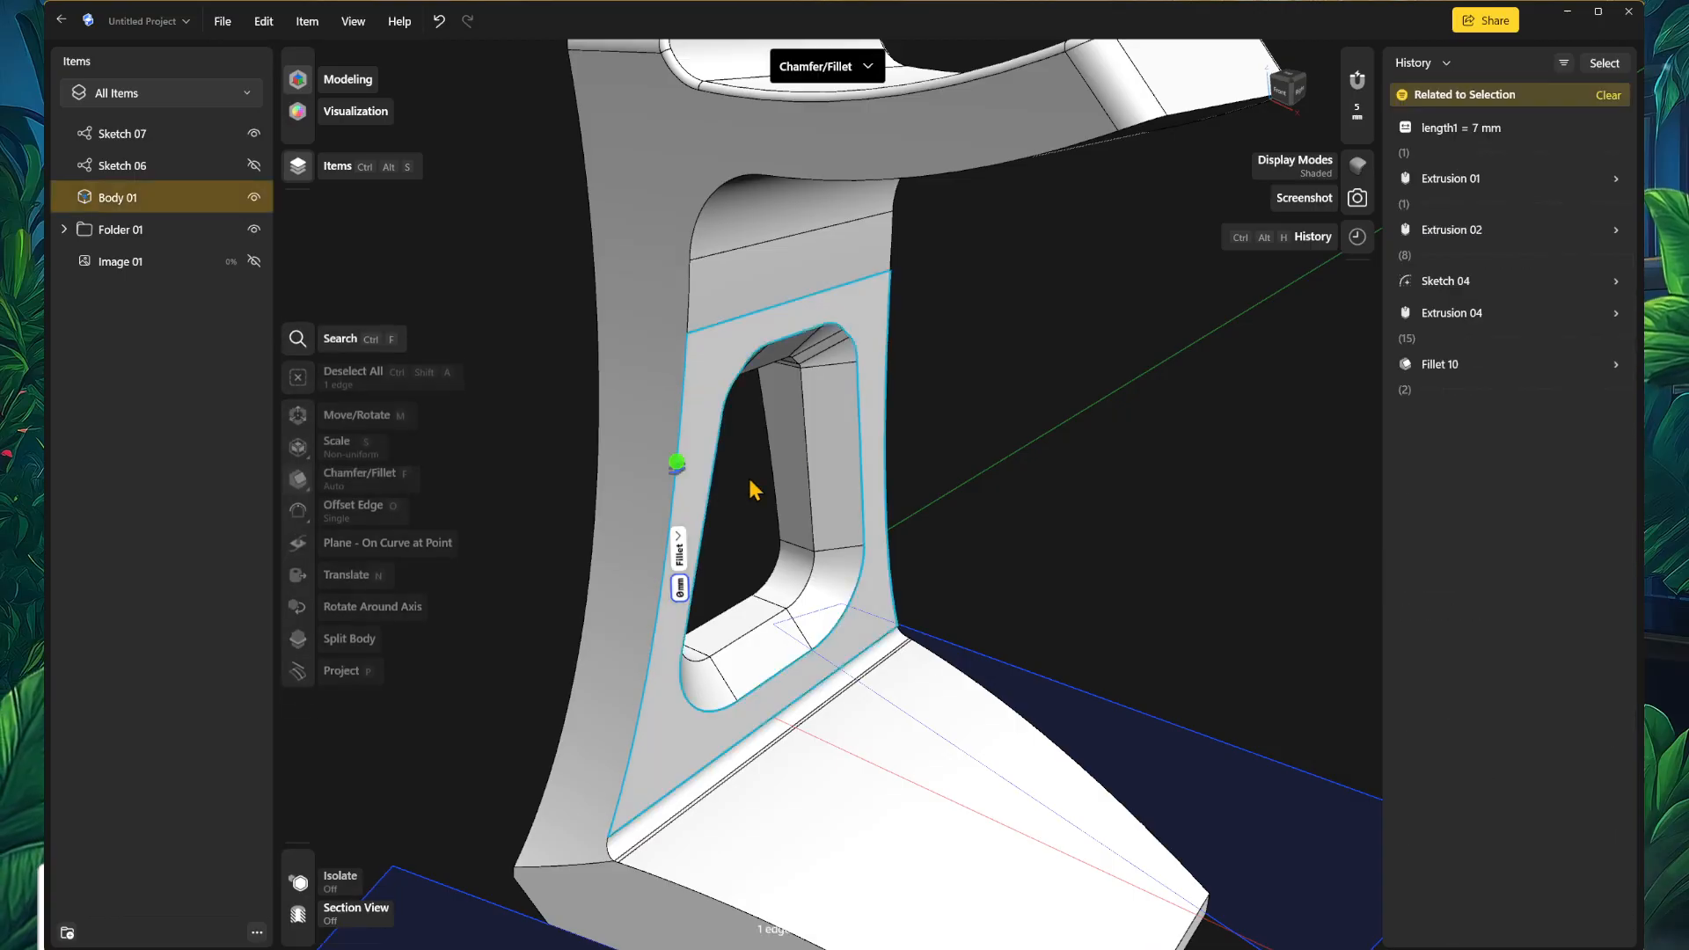
right_drag(721, 483, 1038, 532)
right_drag(893, 413, 1100, 607)
scroll(946, 716, up, 10)
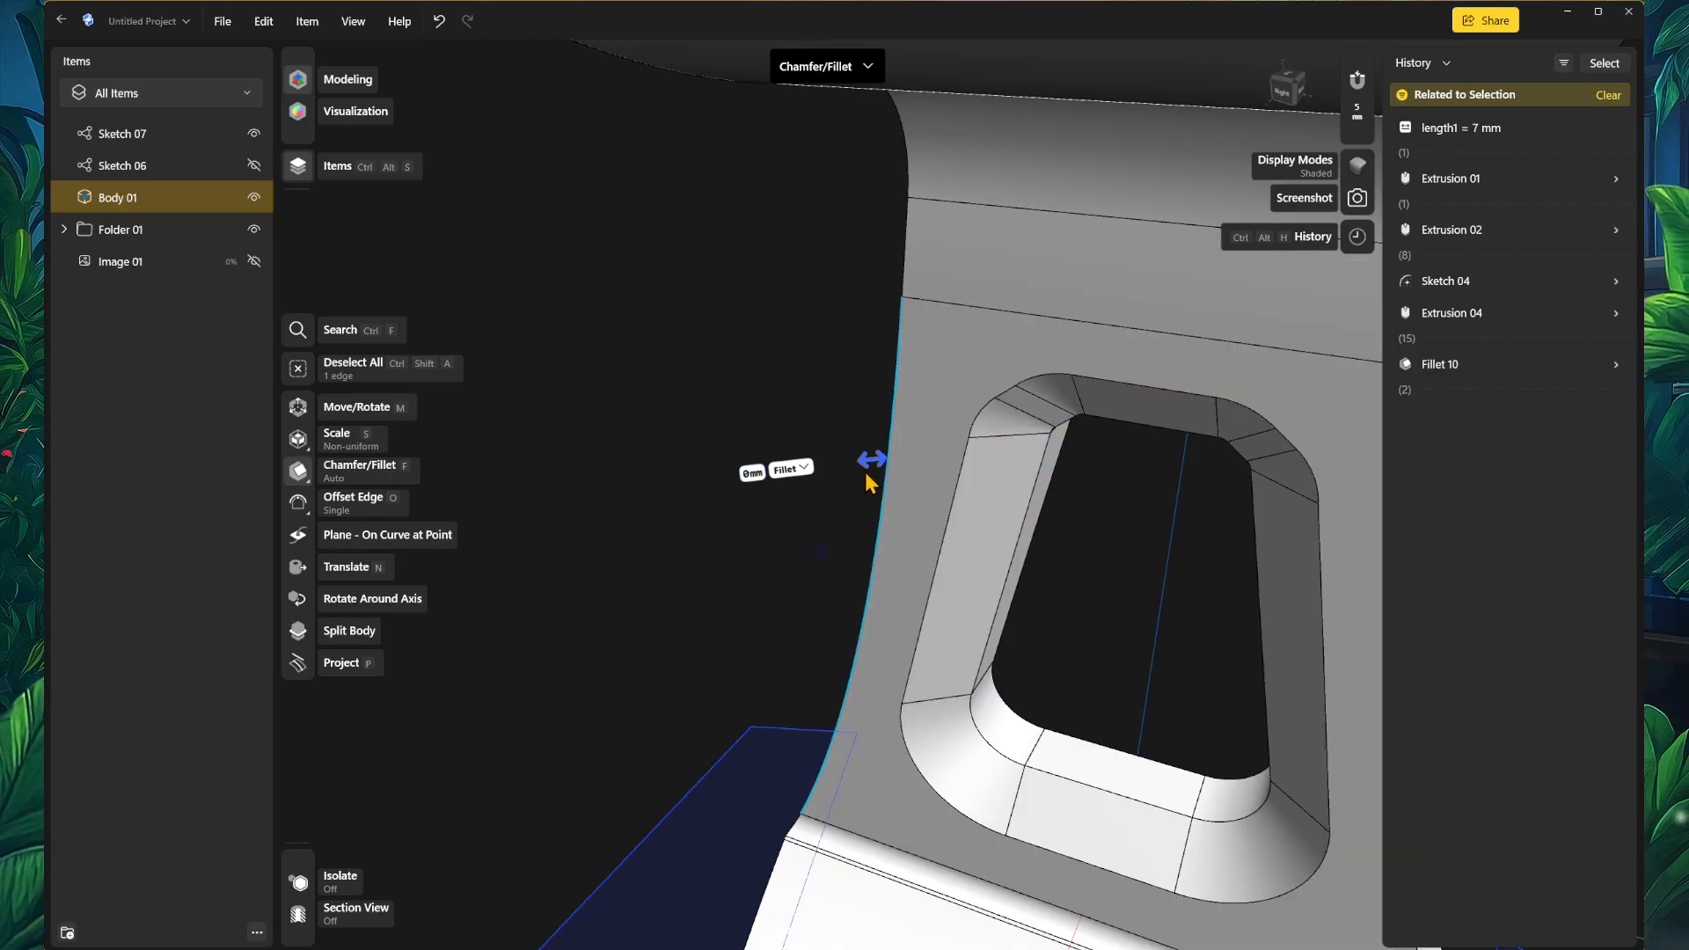
drag(875, 466, 864, 466)
scroll(818, 591, down, 4)
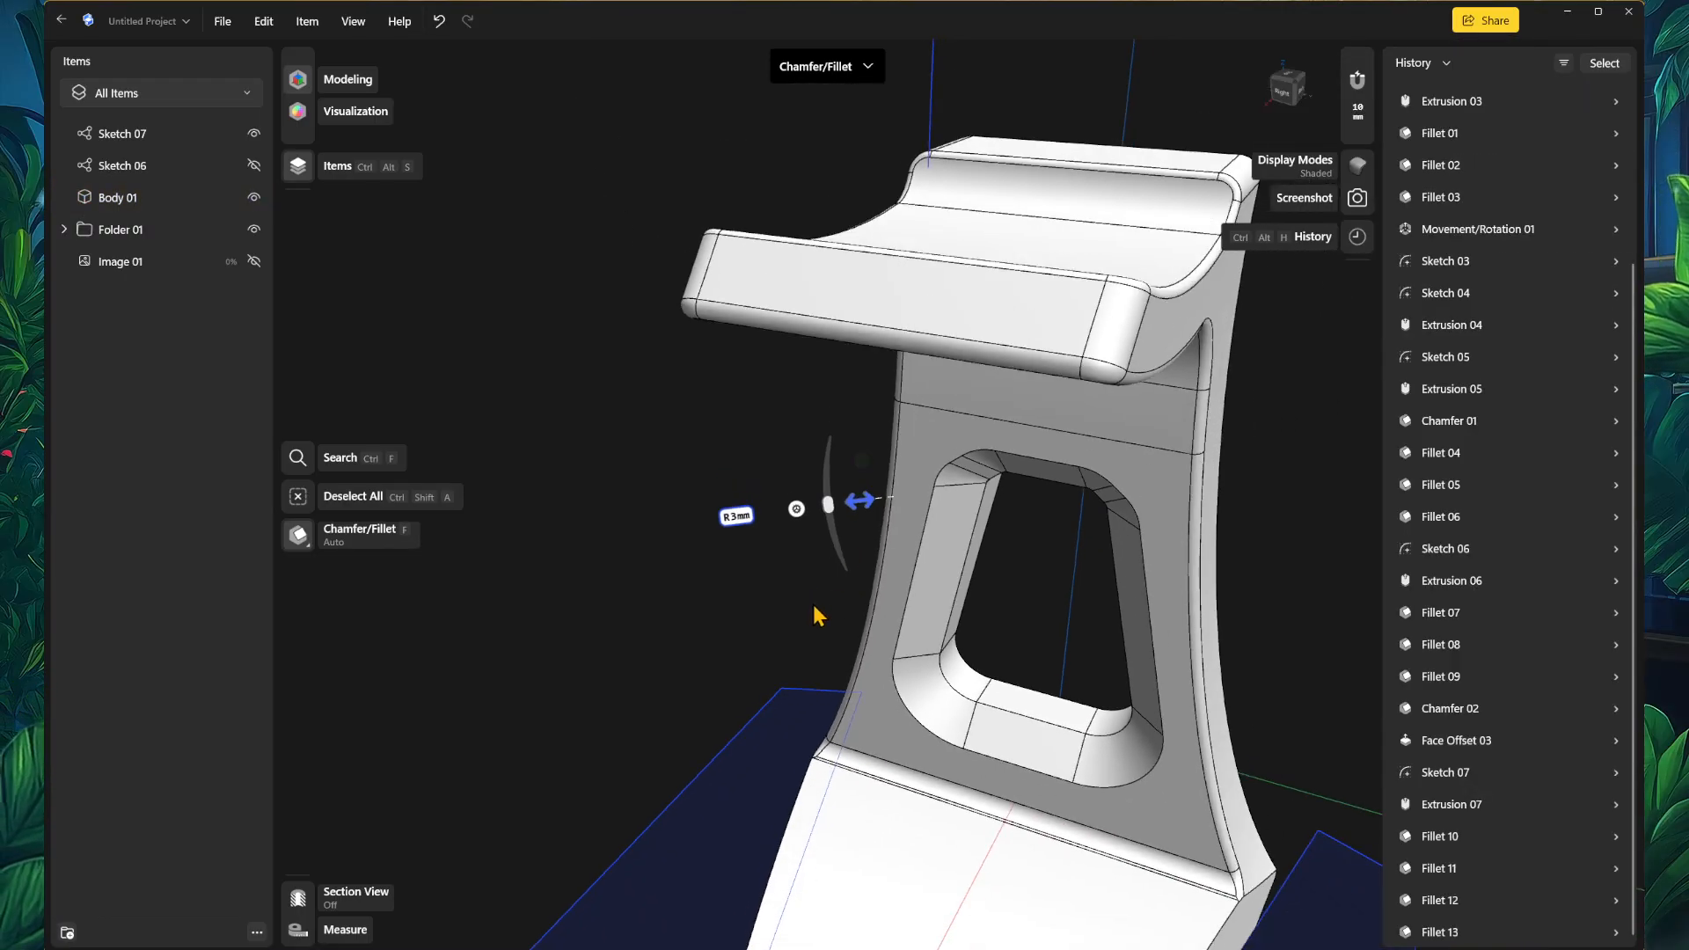
Step: Check the rounded edge down to the base, and undo the 3 mm fillet on the upright
middle_drag(770, 606, 826, 546)
right_drag(744, 555, 838, 554)
scroll(1104, 528, up, 1)
right_drag(1107, 534, 1033, 625)
middle_drag(959, 739, 1121, 485)
scroll(924, 602, up, 2)
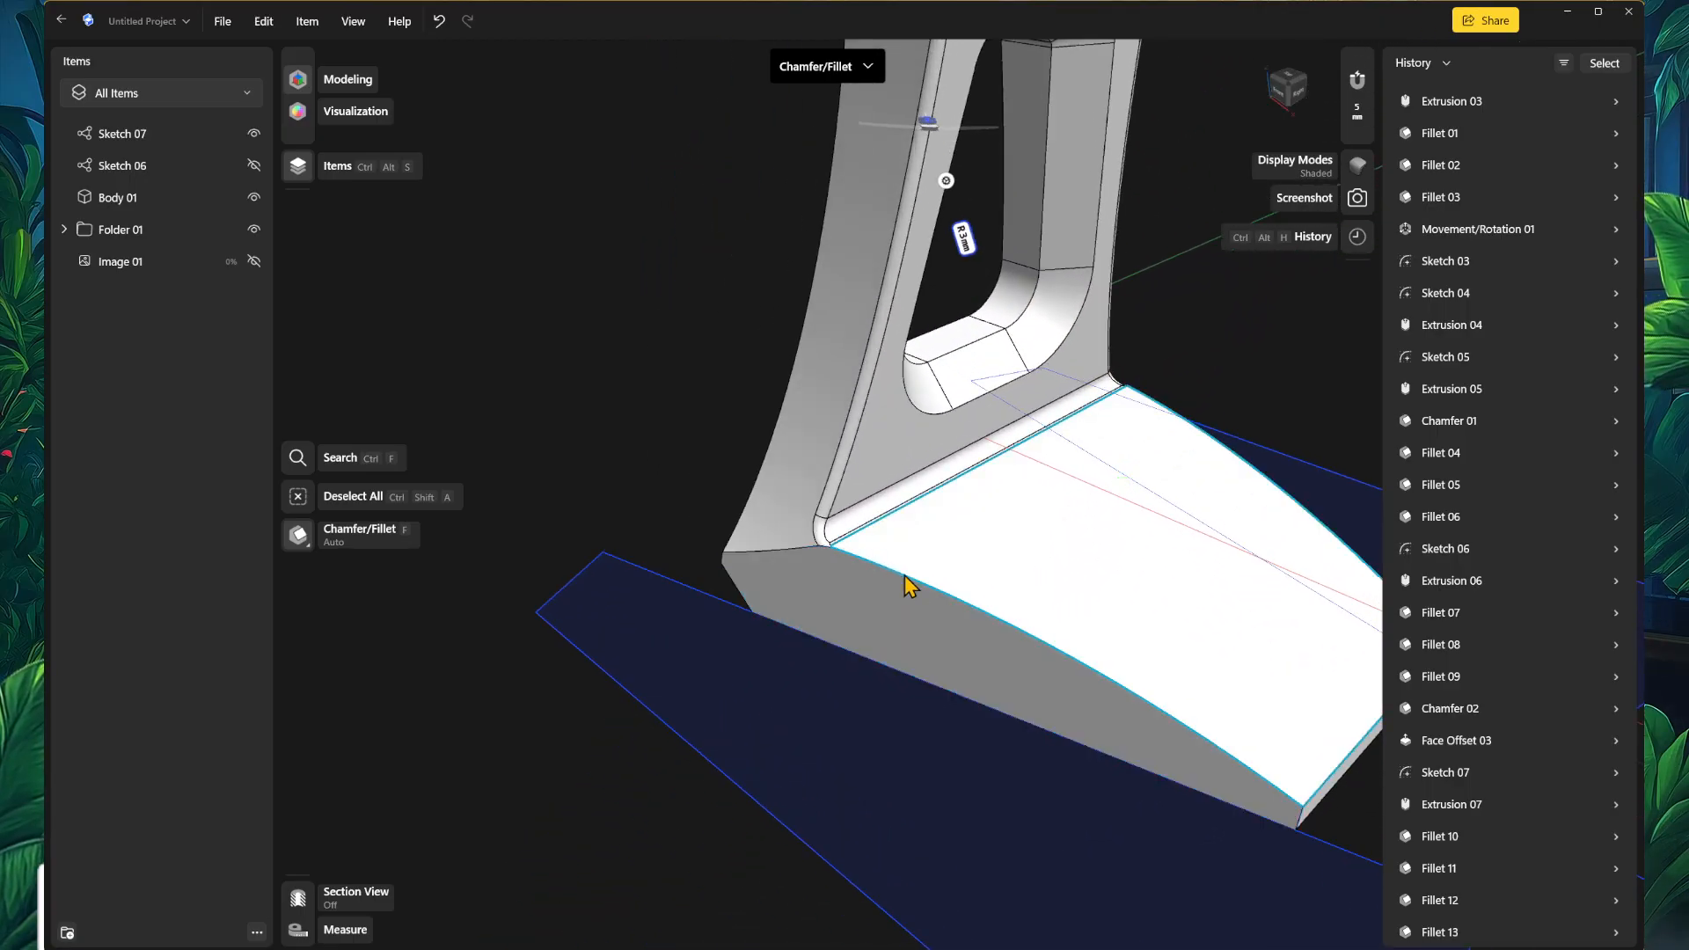
key(ctrl+z)
Step: Try to fillet the short corner edge at the upright's foot and the base's adjoining curved side edge with a 3 mm radius
scroll(871, 563, up, 1)
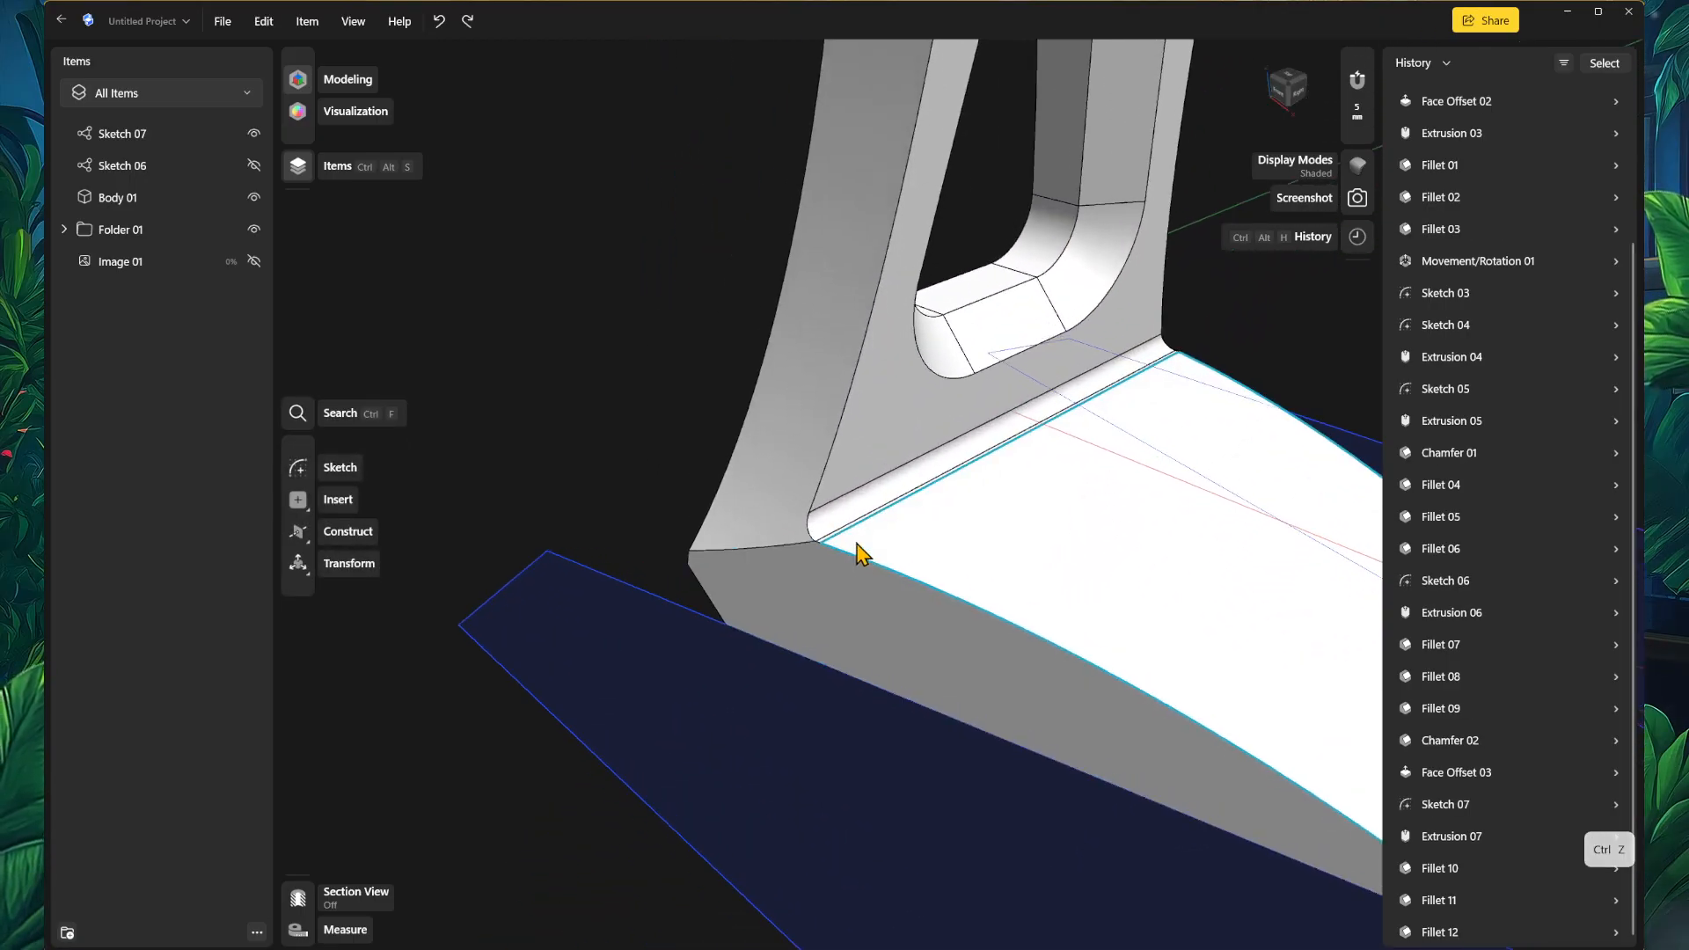
click(809, 530)
key(shift)
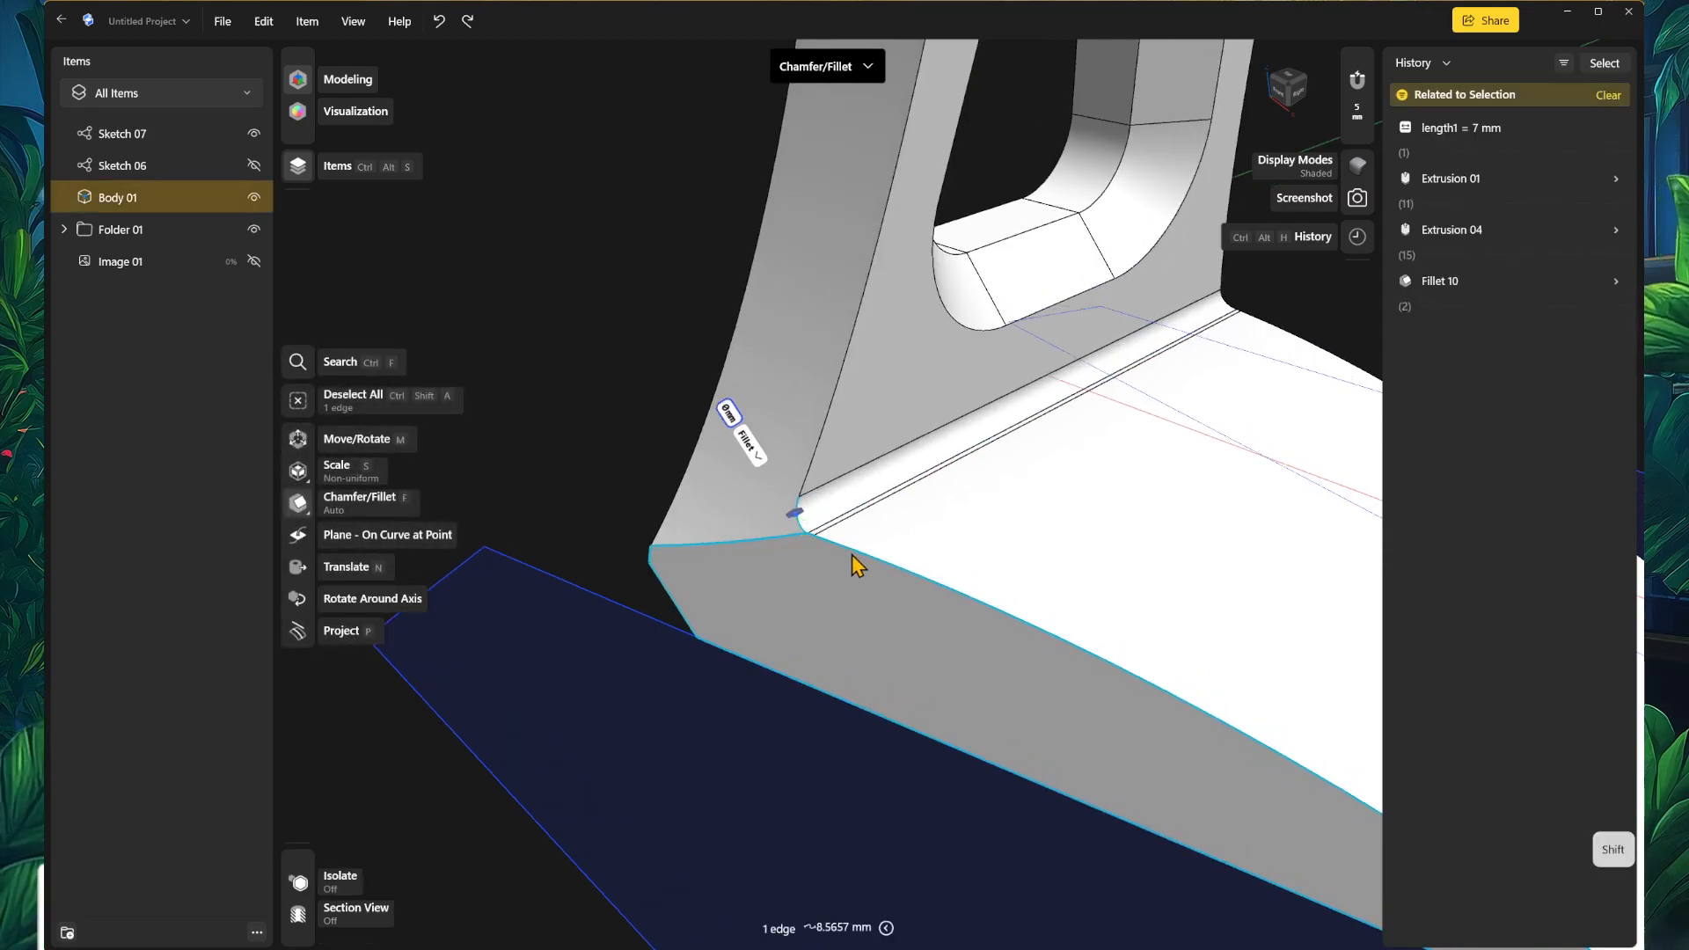
shift+click(918, 585)
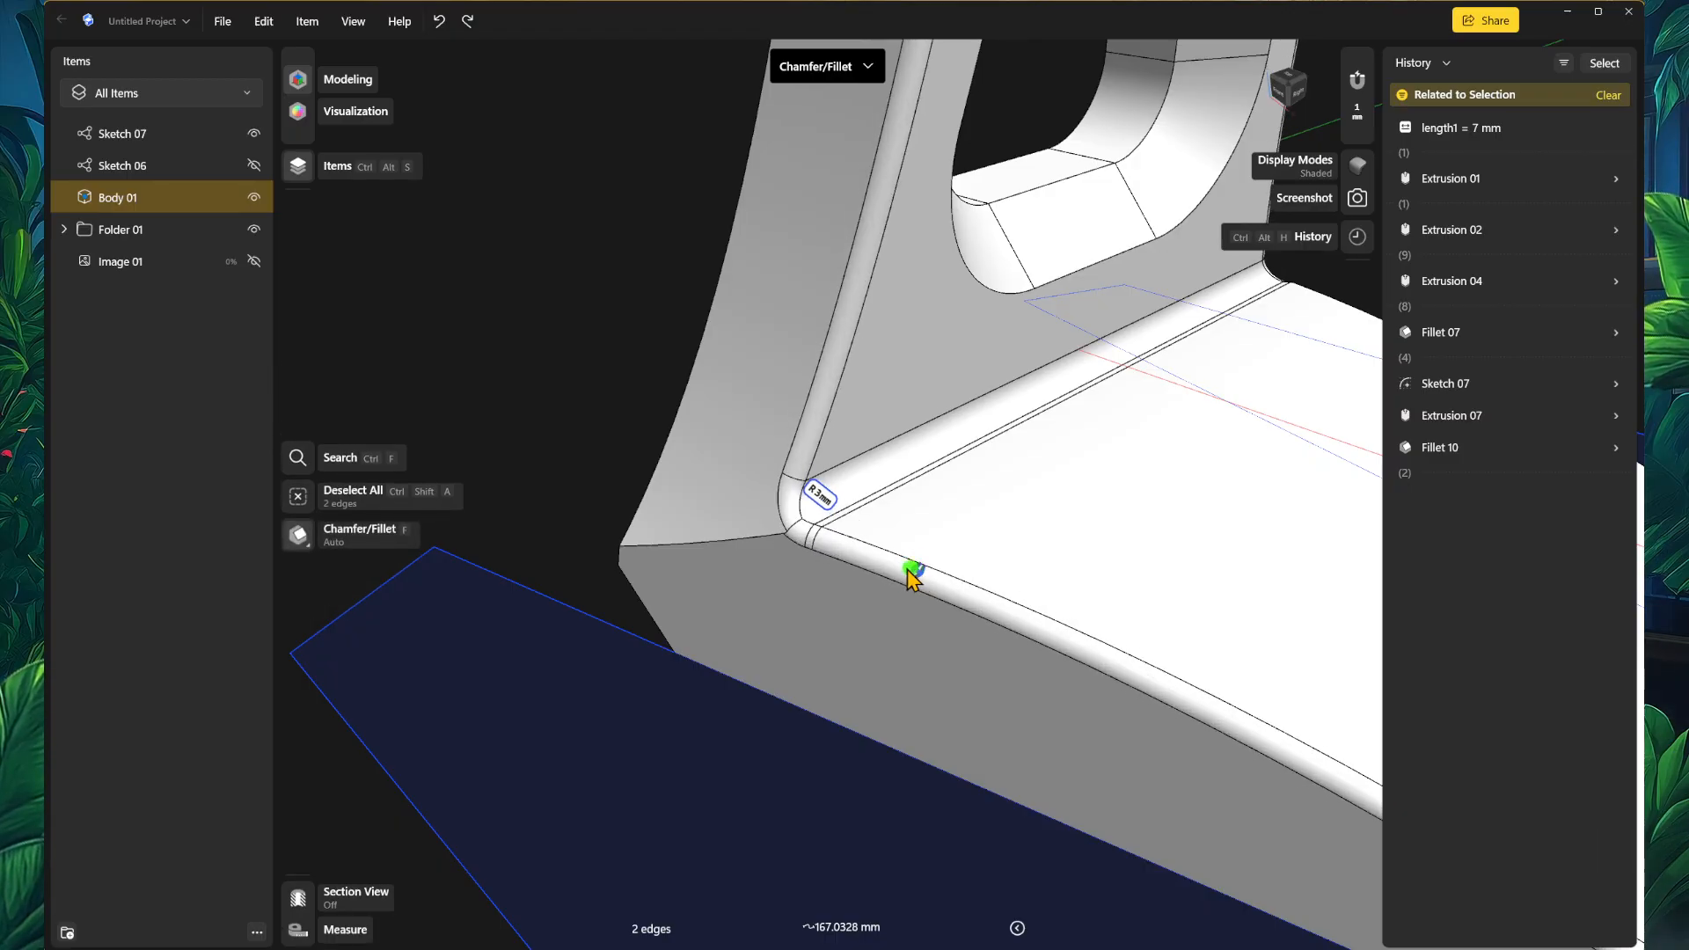
drag(907, 569, 852, 556)
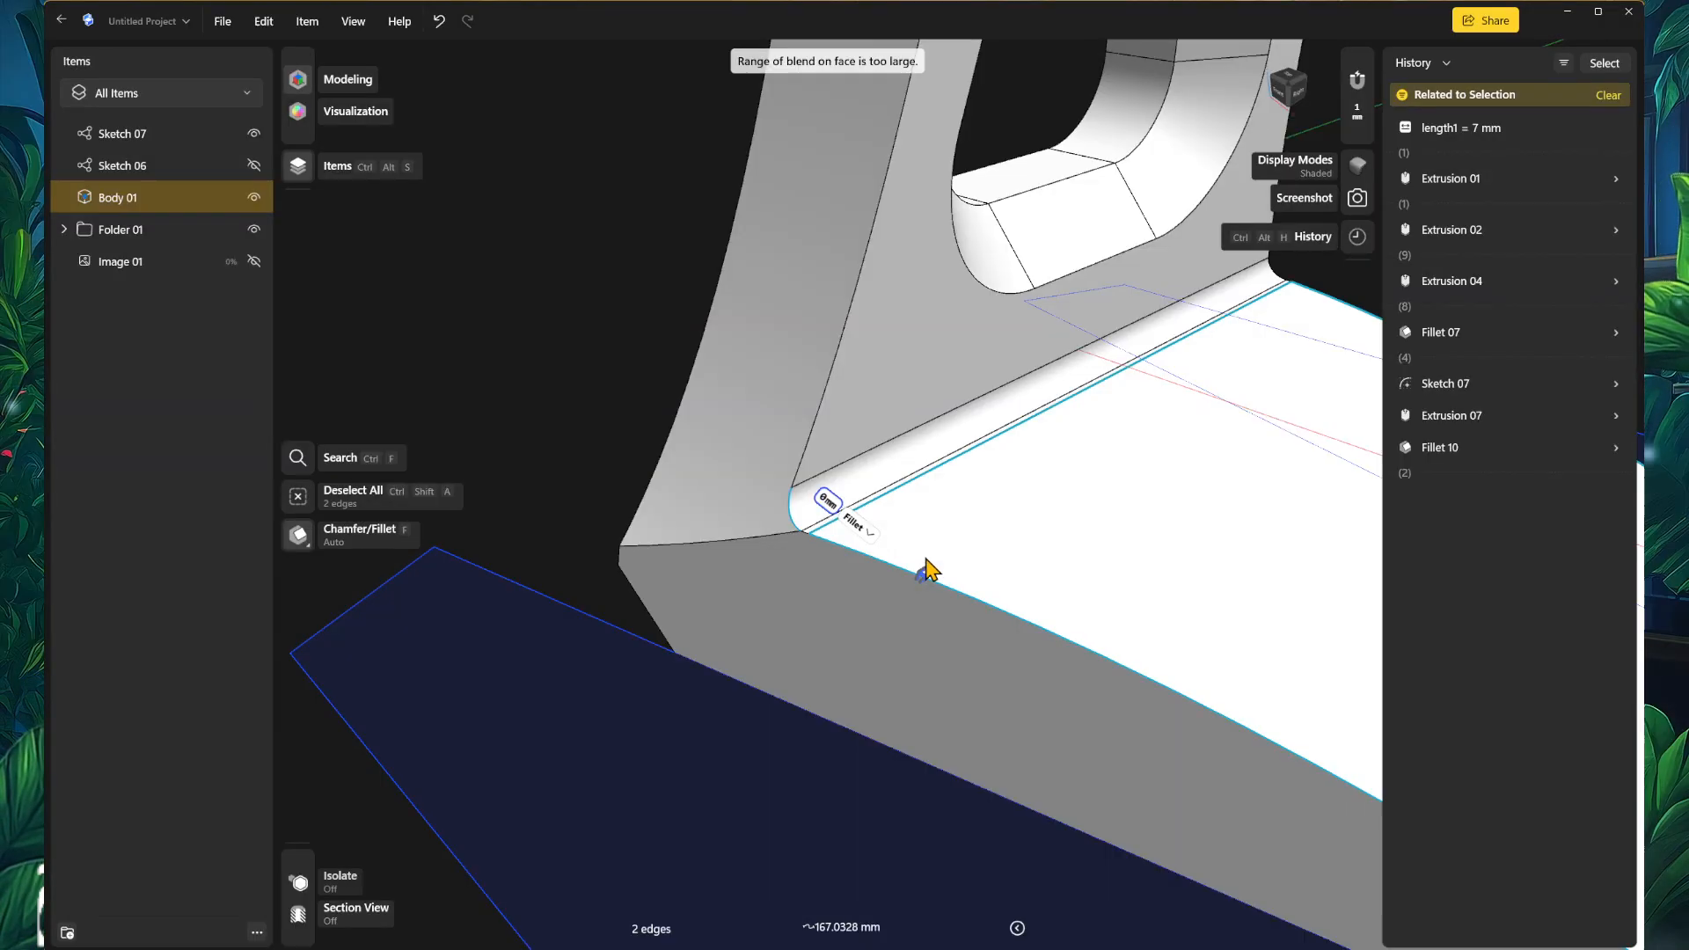
key(ctrl)
scroll(946, 554, down, 5)
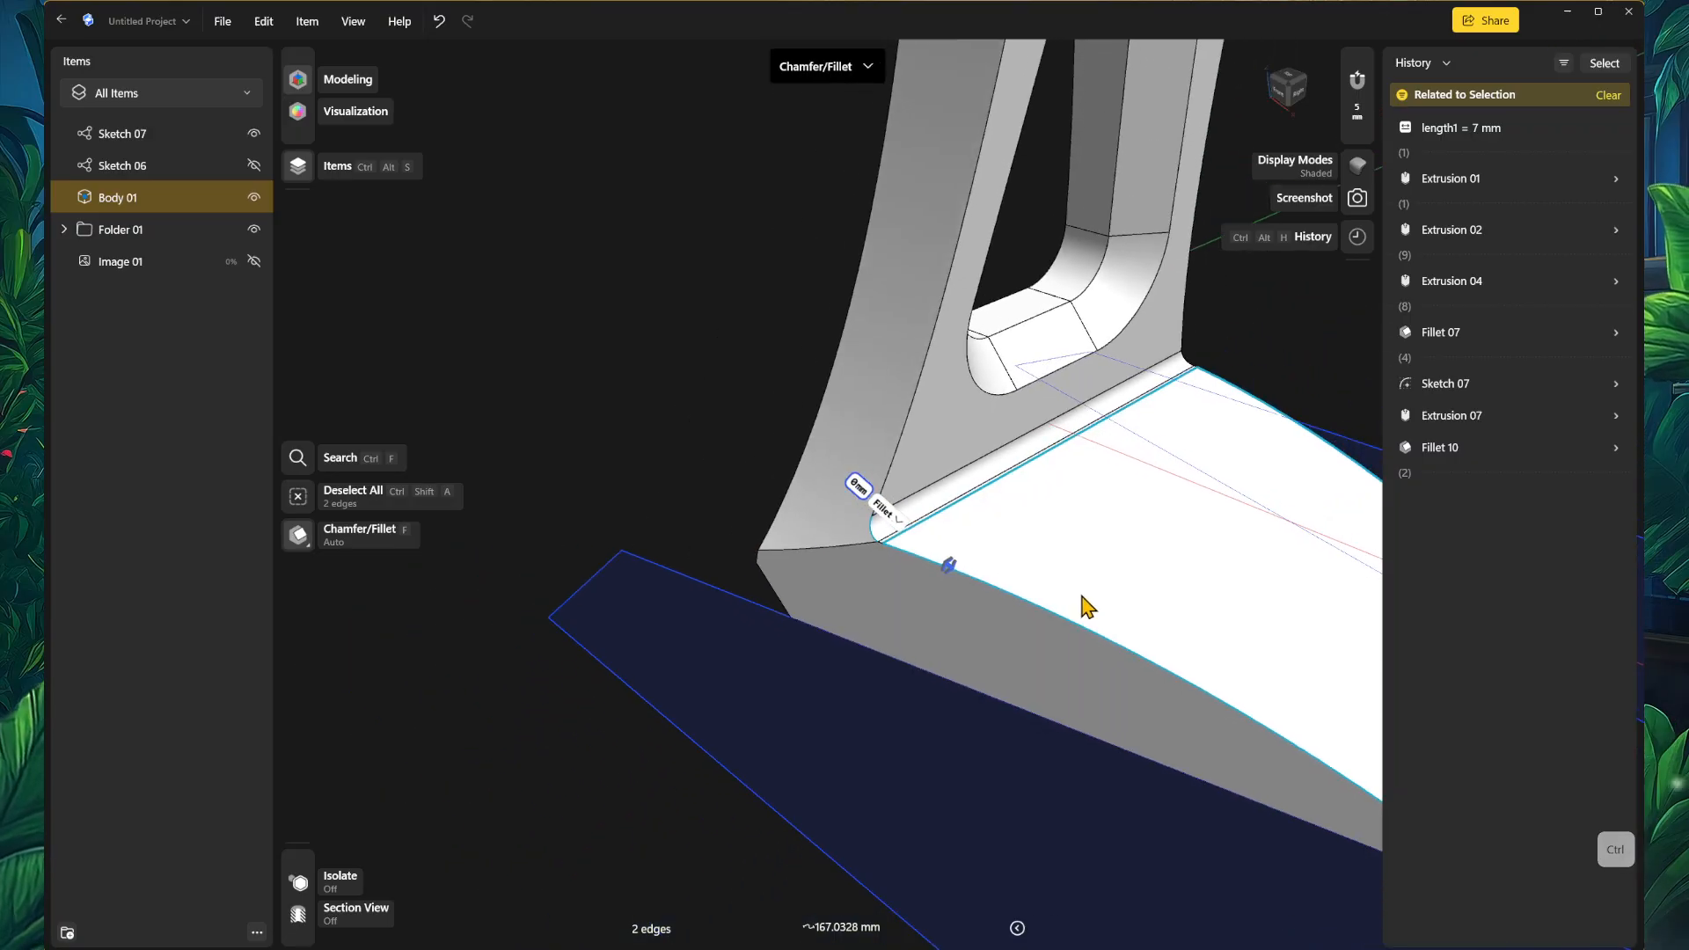
middle_drag(1157, 557, 932, 694)
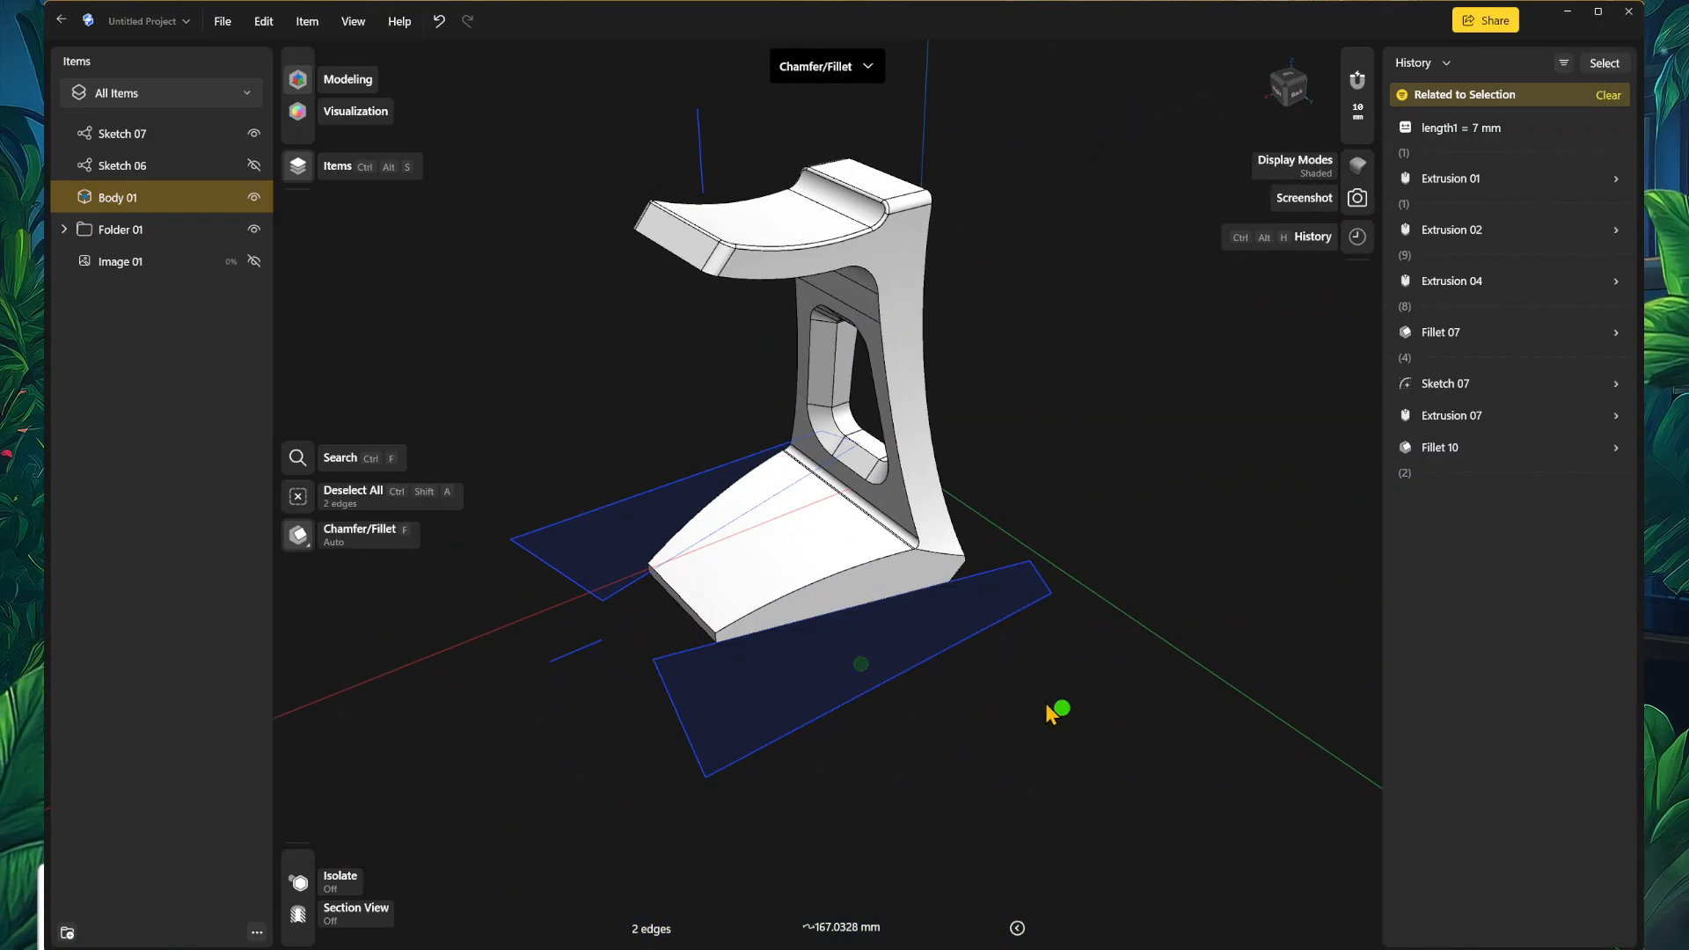
key(Escape)
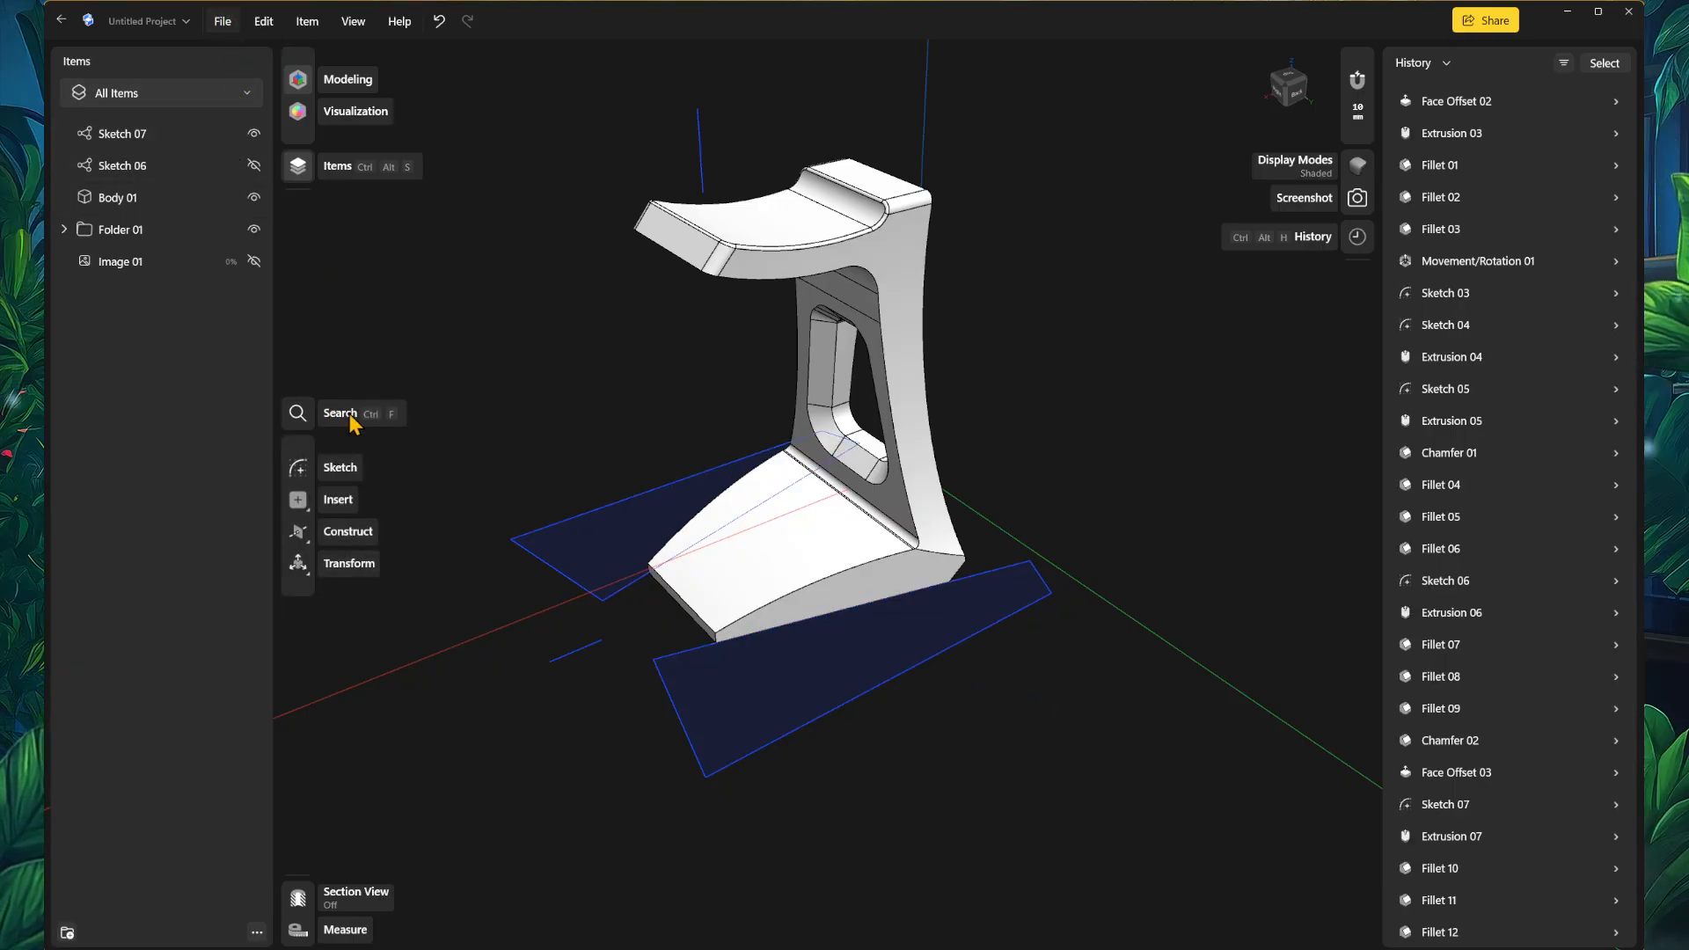
Step: Review the General, User Interface, Input, Graphics, Import, Sync and Account pages of the application settings
key(ctrl+comma)
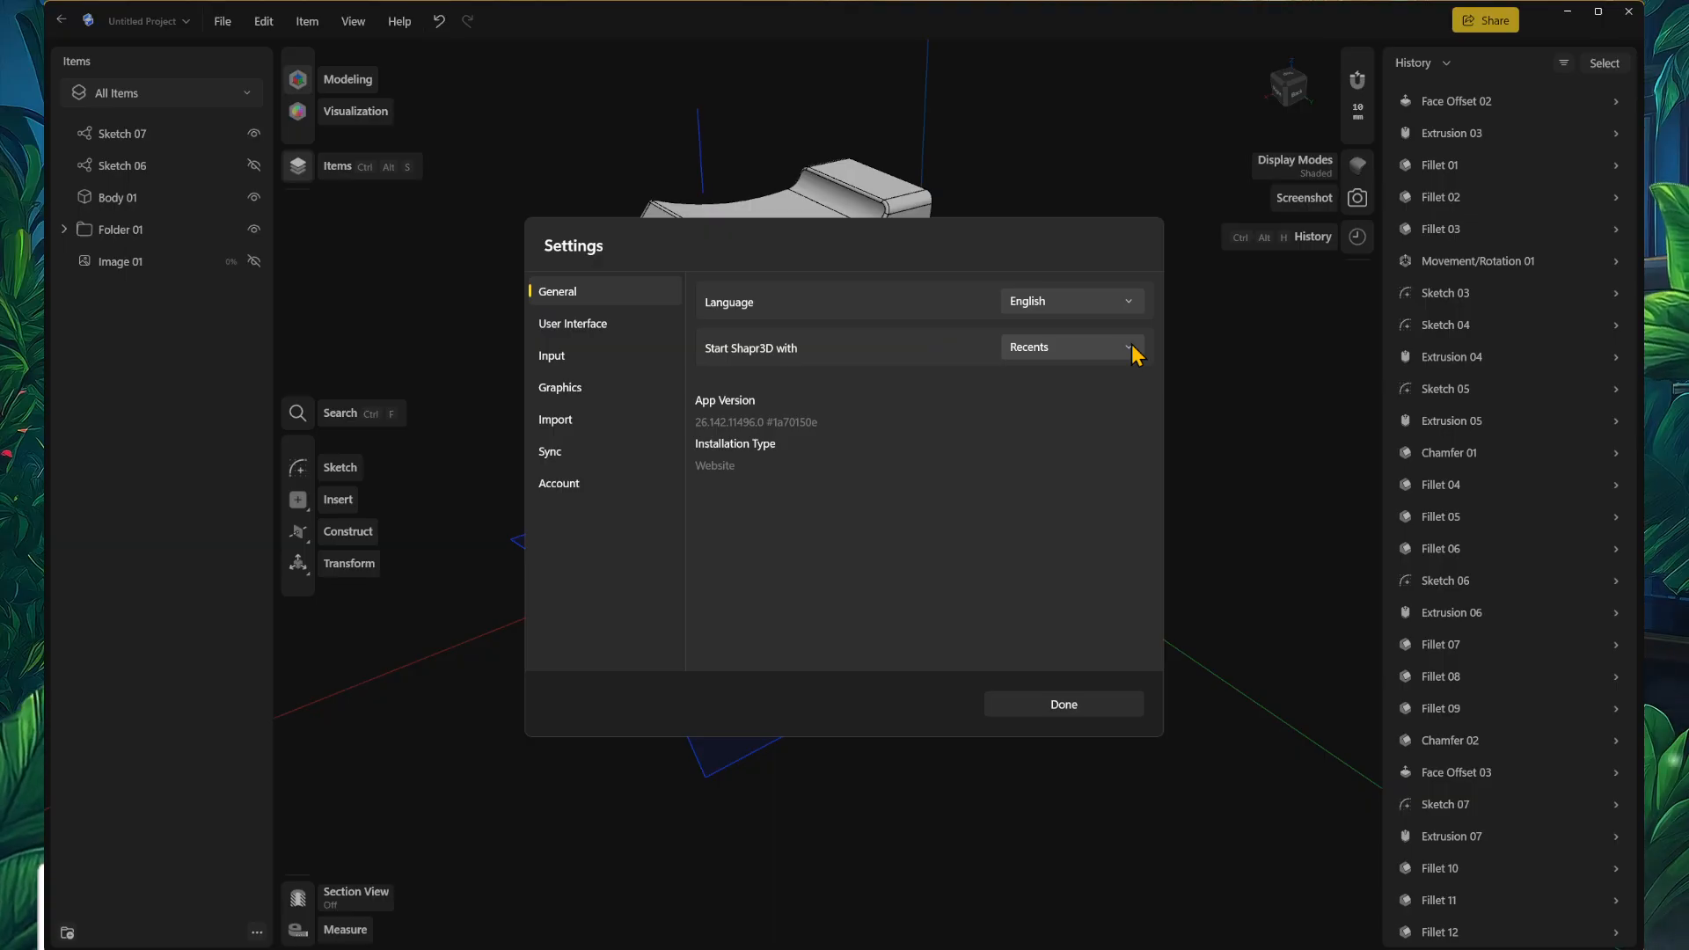
click(583, 328)
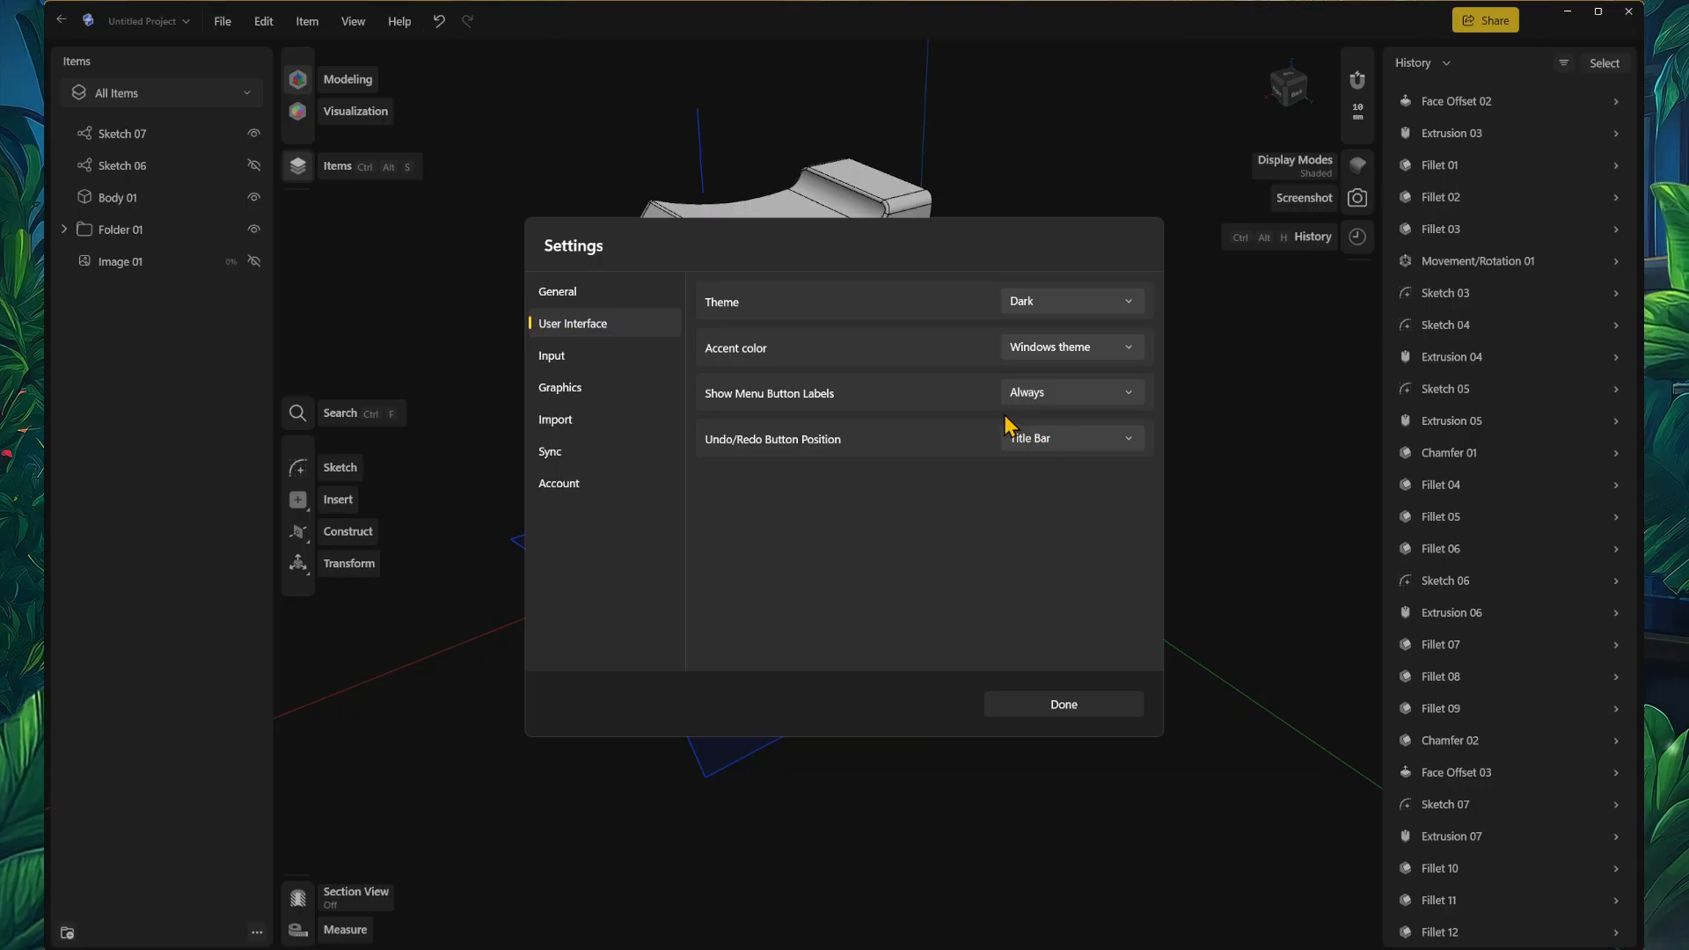
click(607, 356)
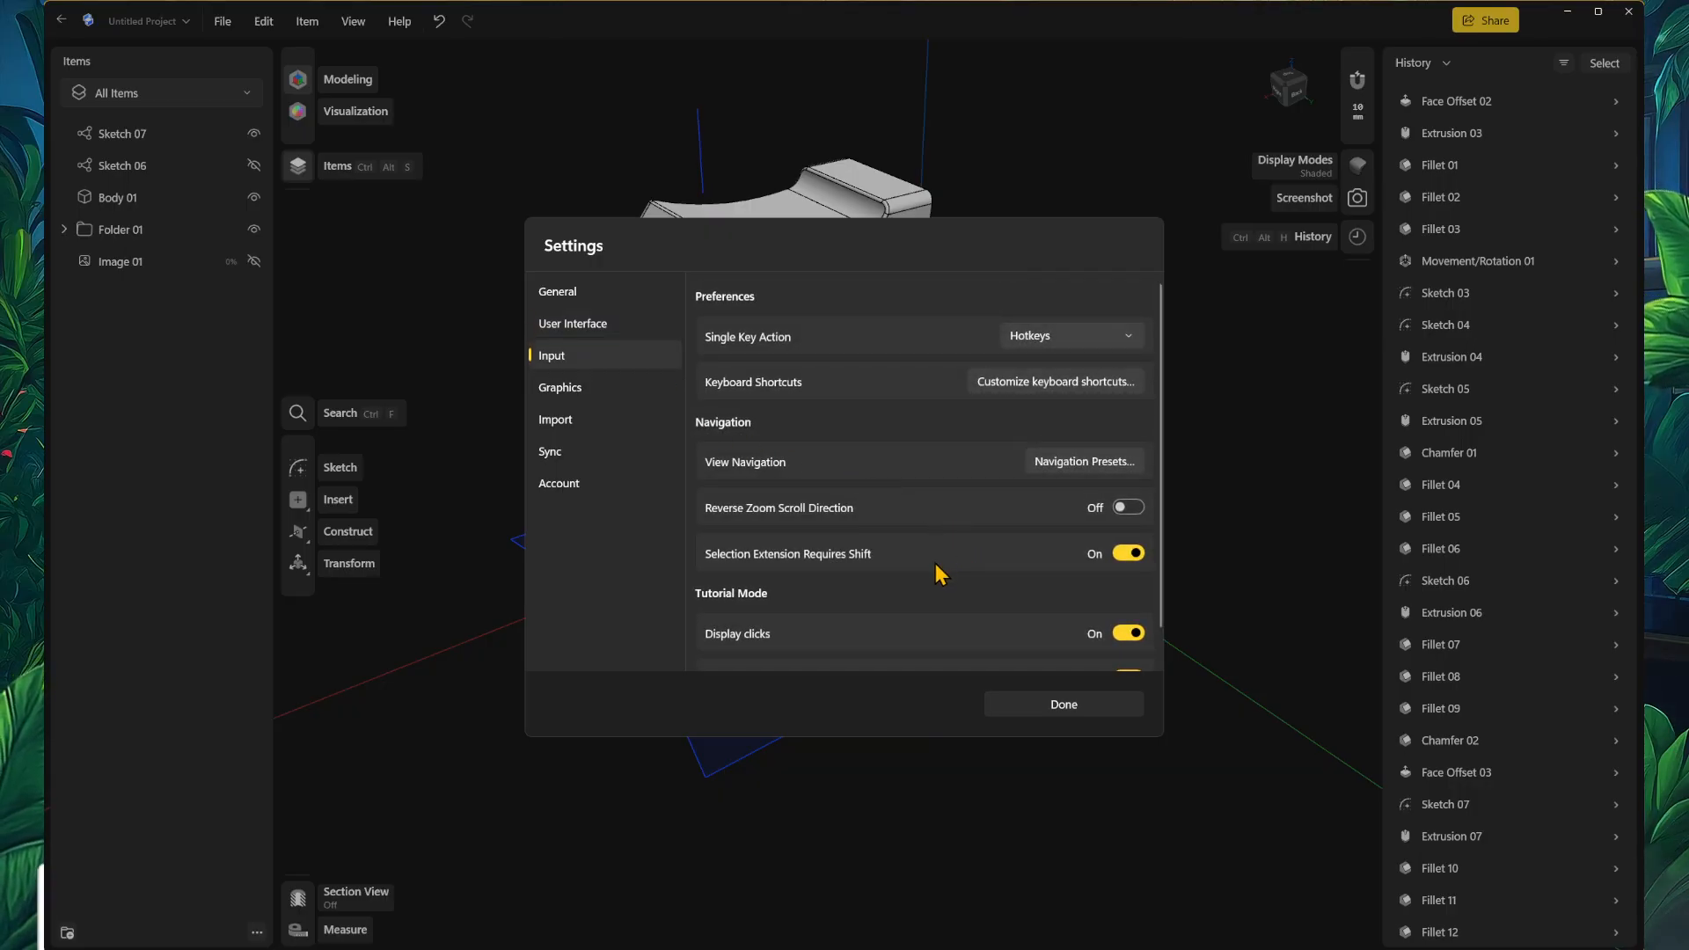
scroll(906, 573, down, 1)
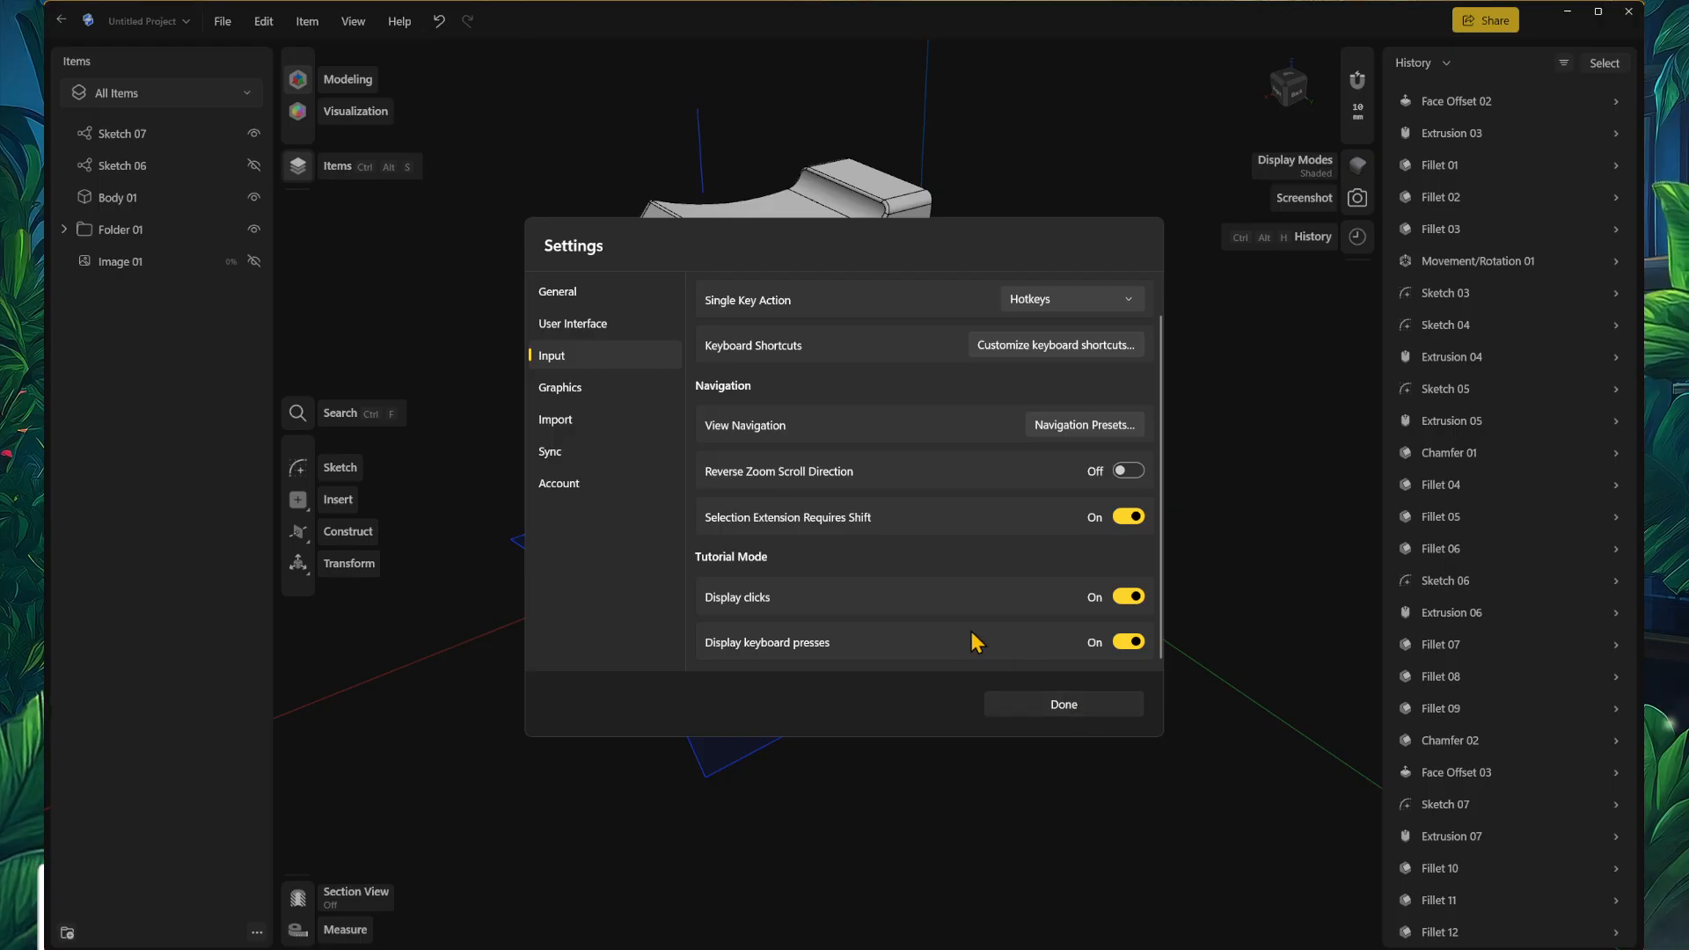
click(603, 392)
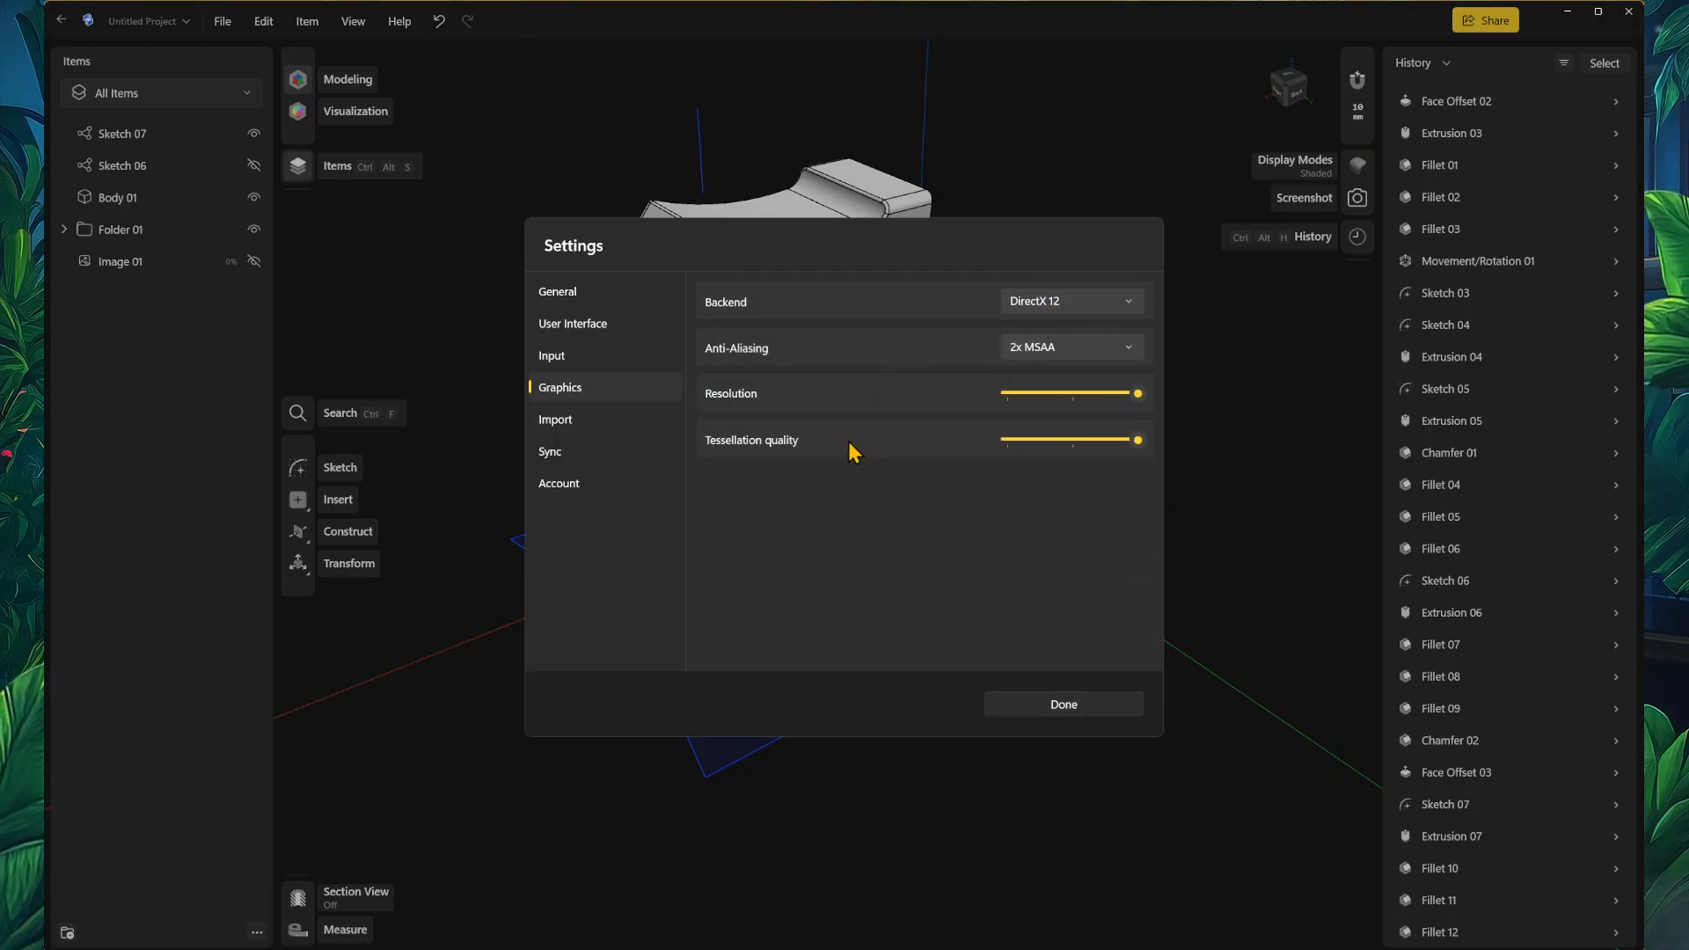
click(587, 421)
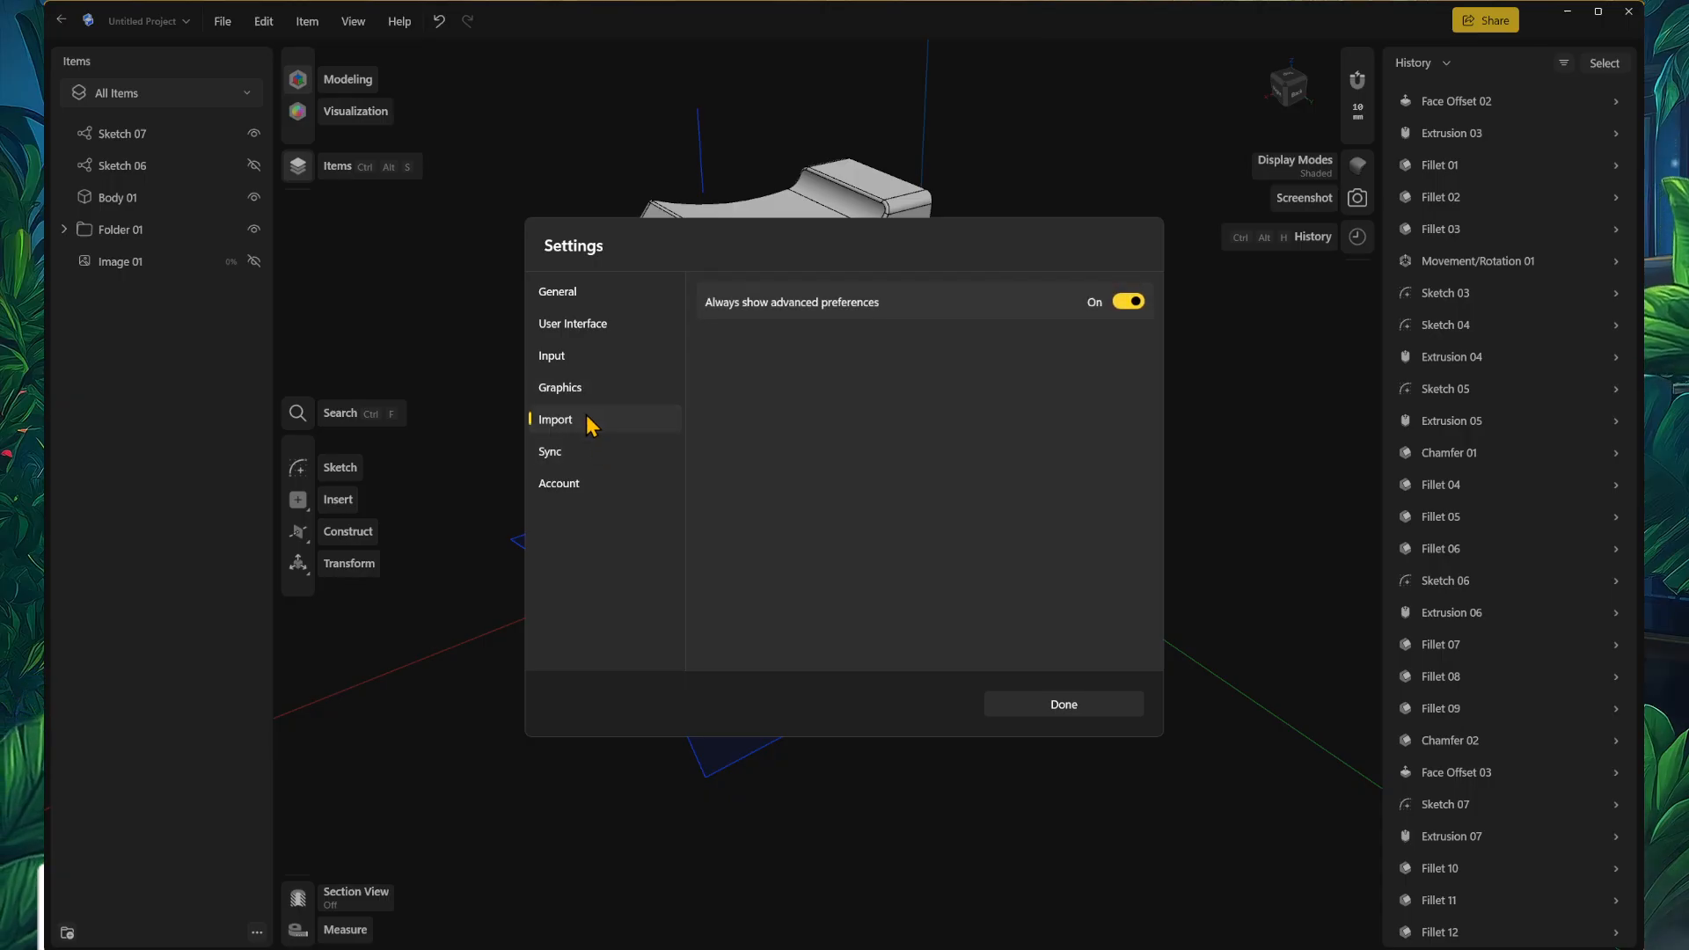
click(584, 456)
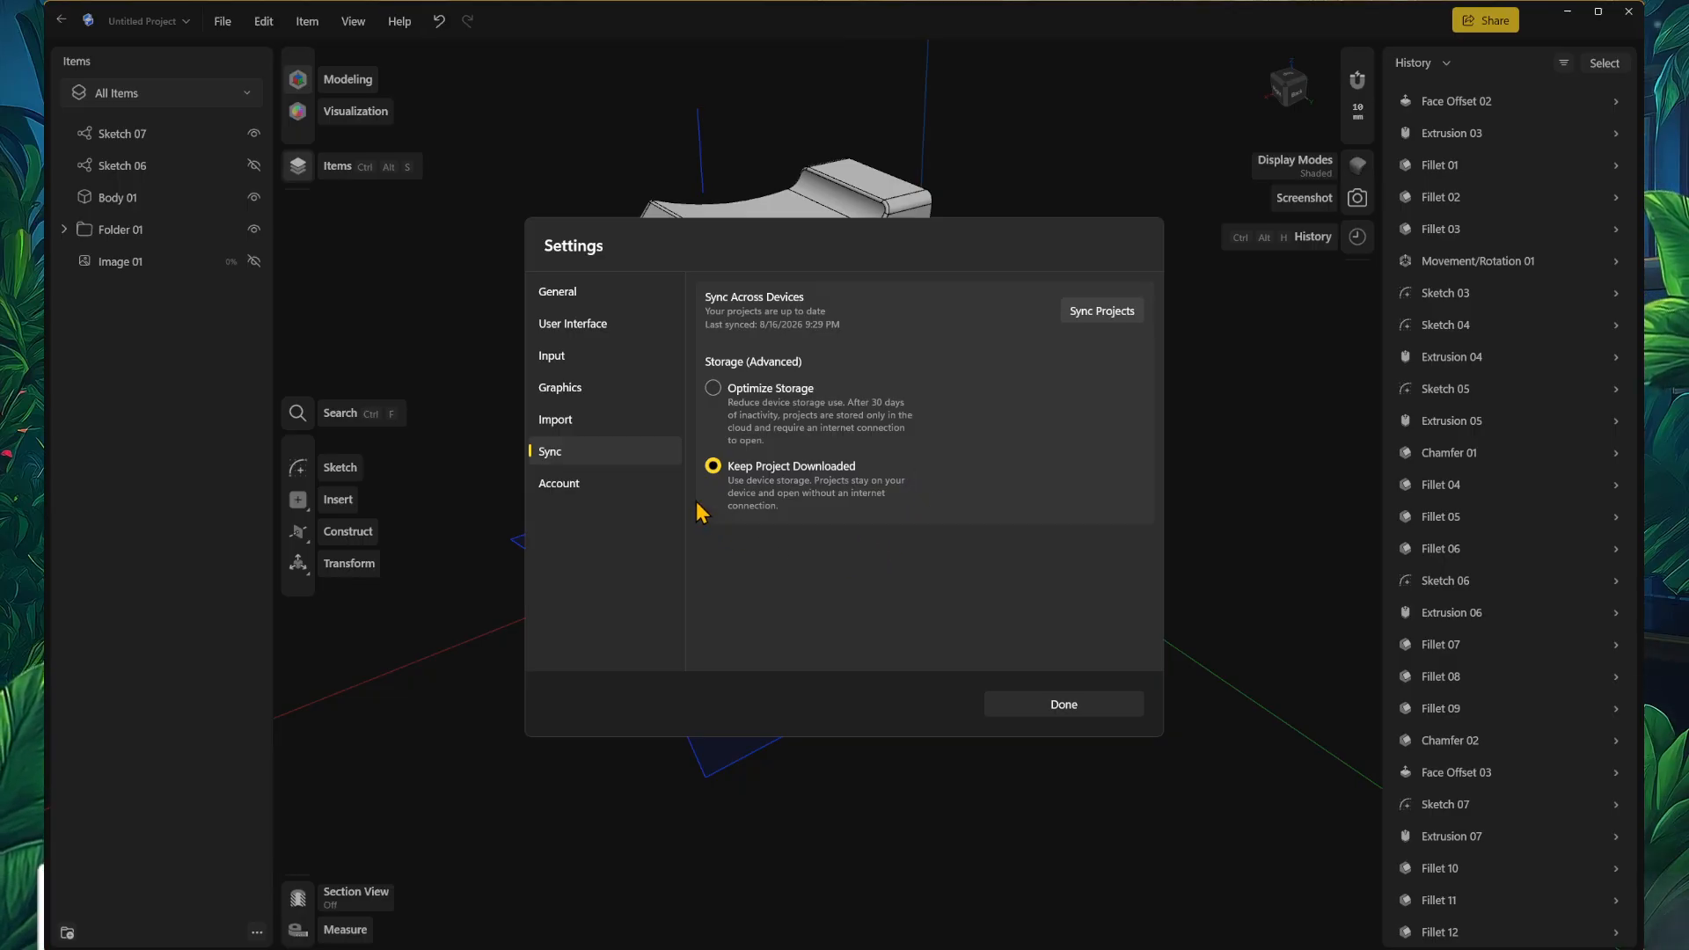
click(596, 488)
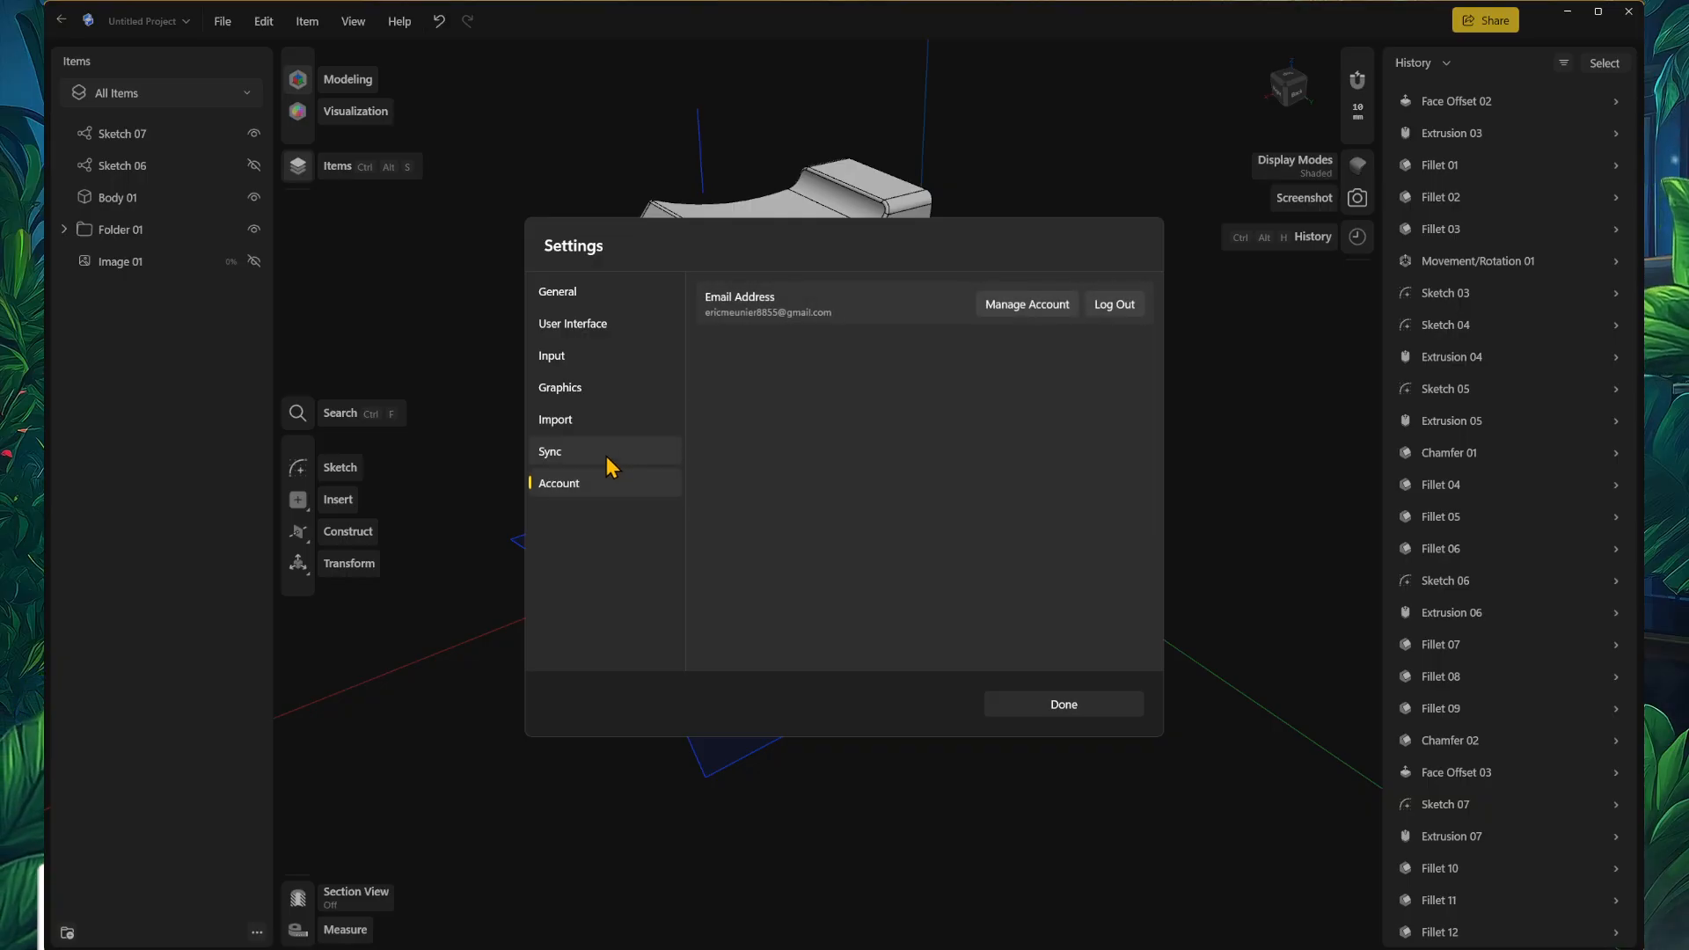
click(607, 455)
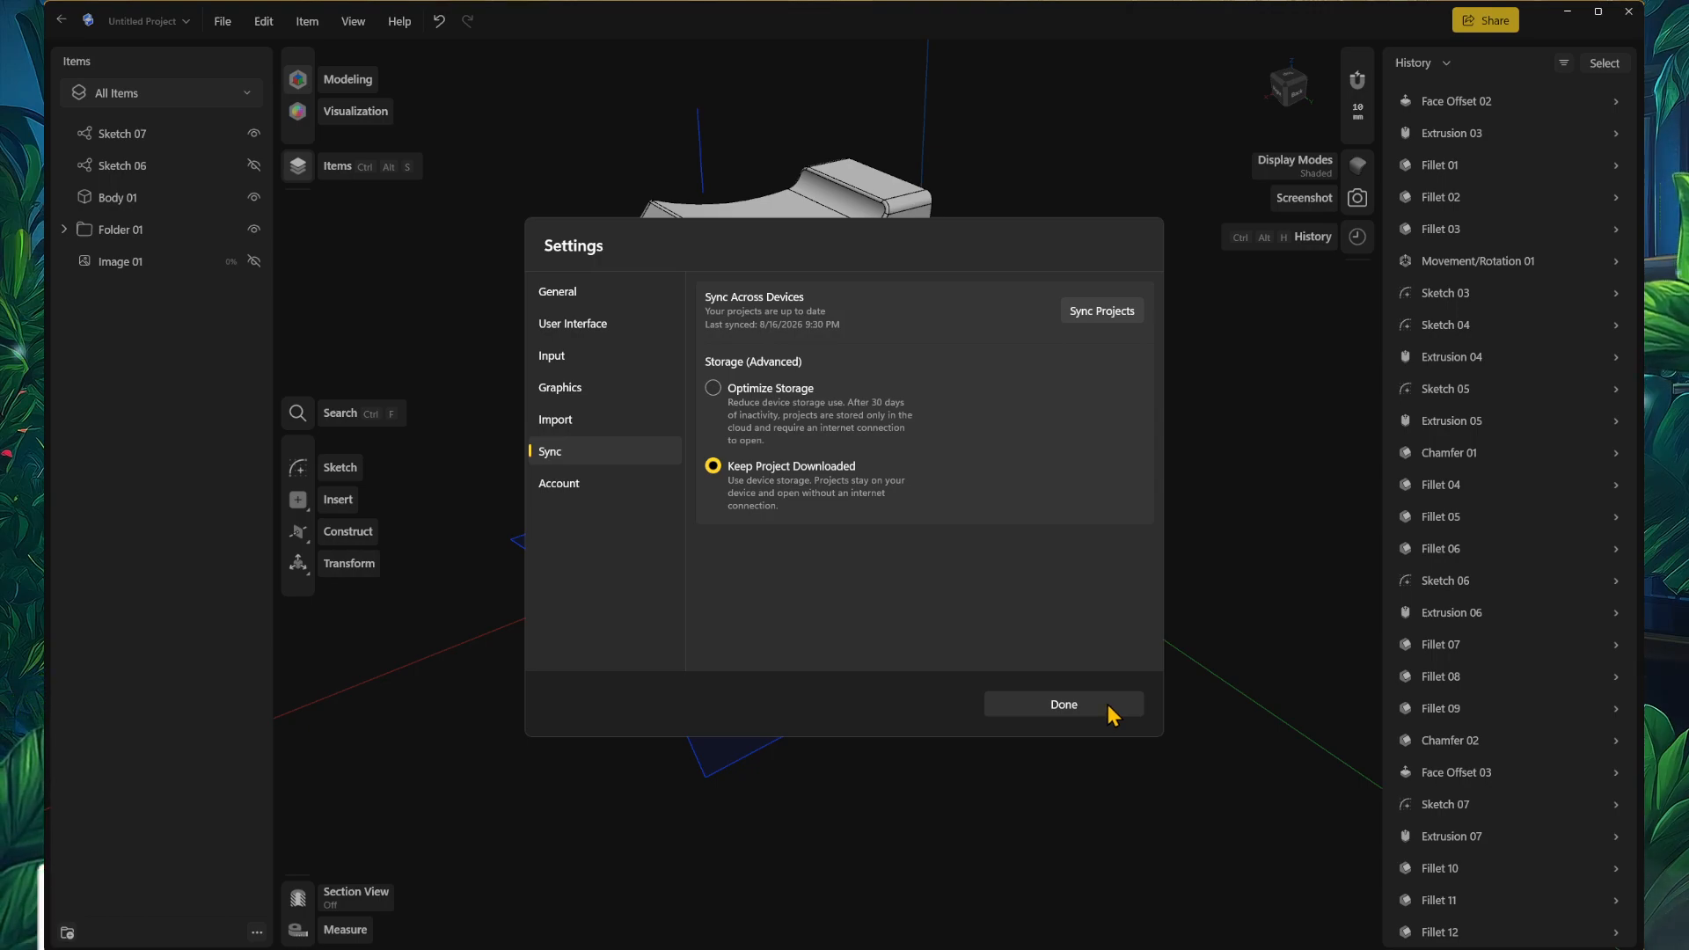
click(1105, 704)
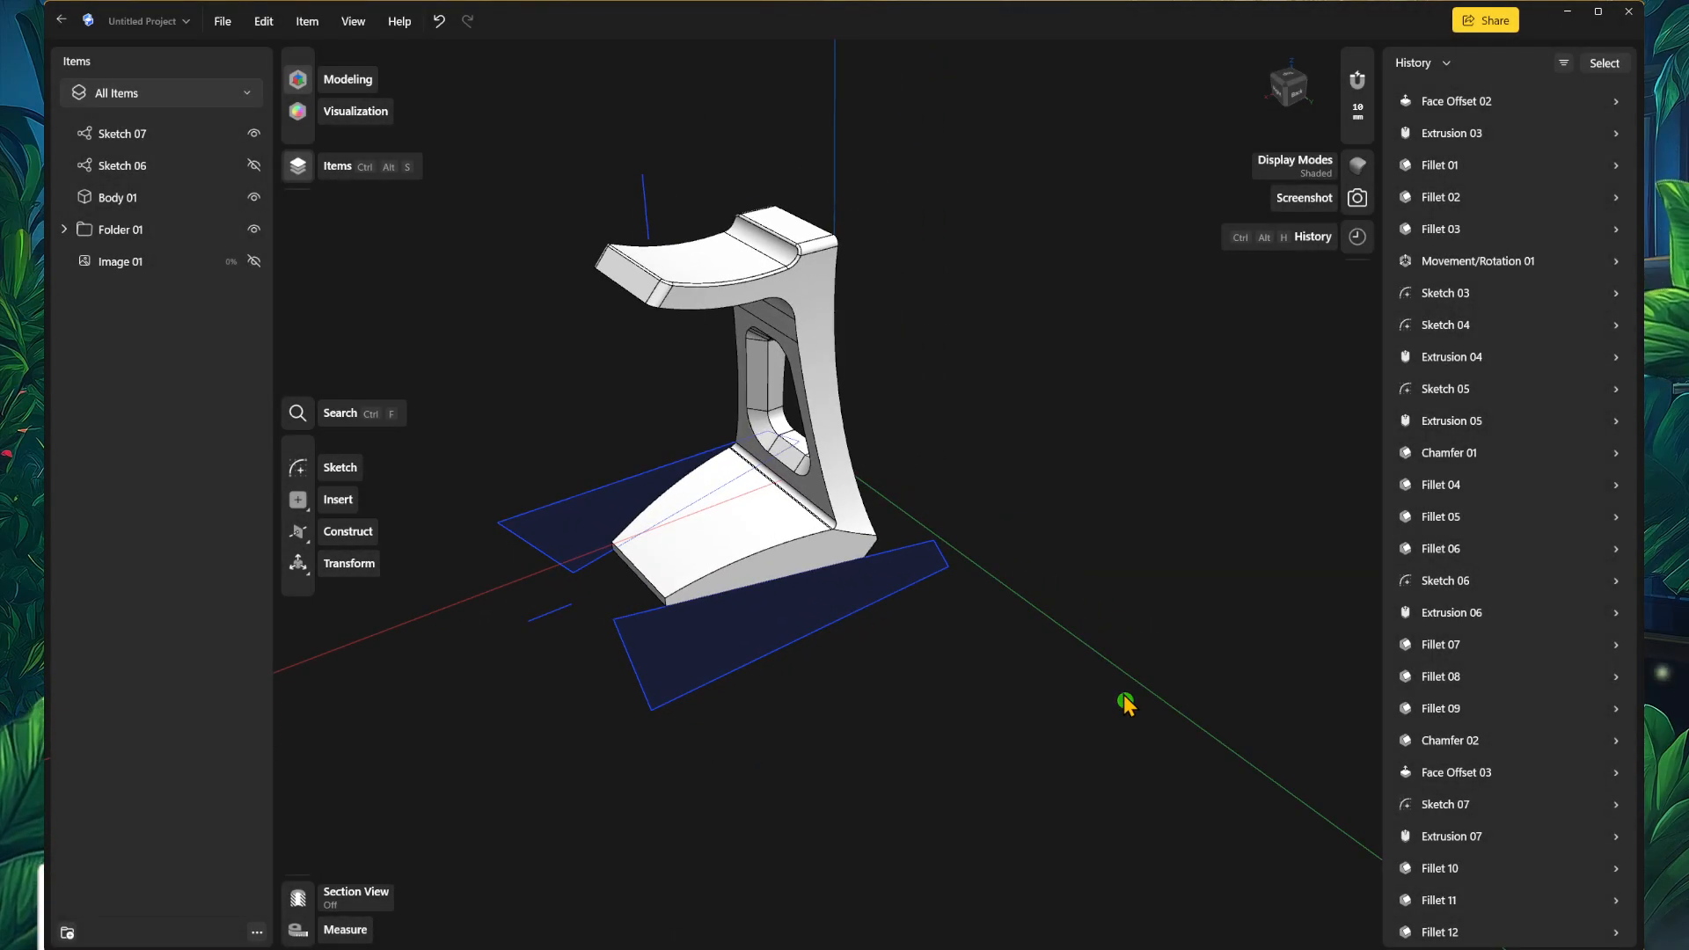
Step: Examine the stand's overall shape, looking over its base, upright and arm
key(shift)
mouse_move(1615, 867)
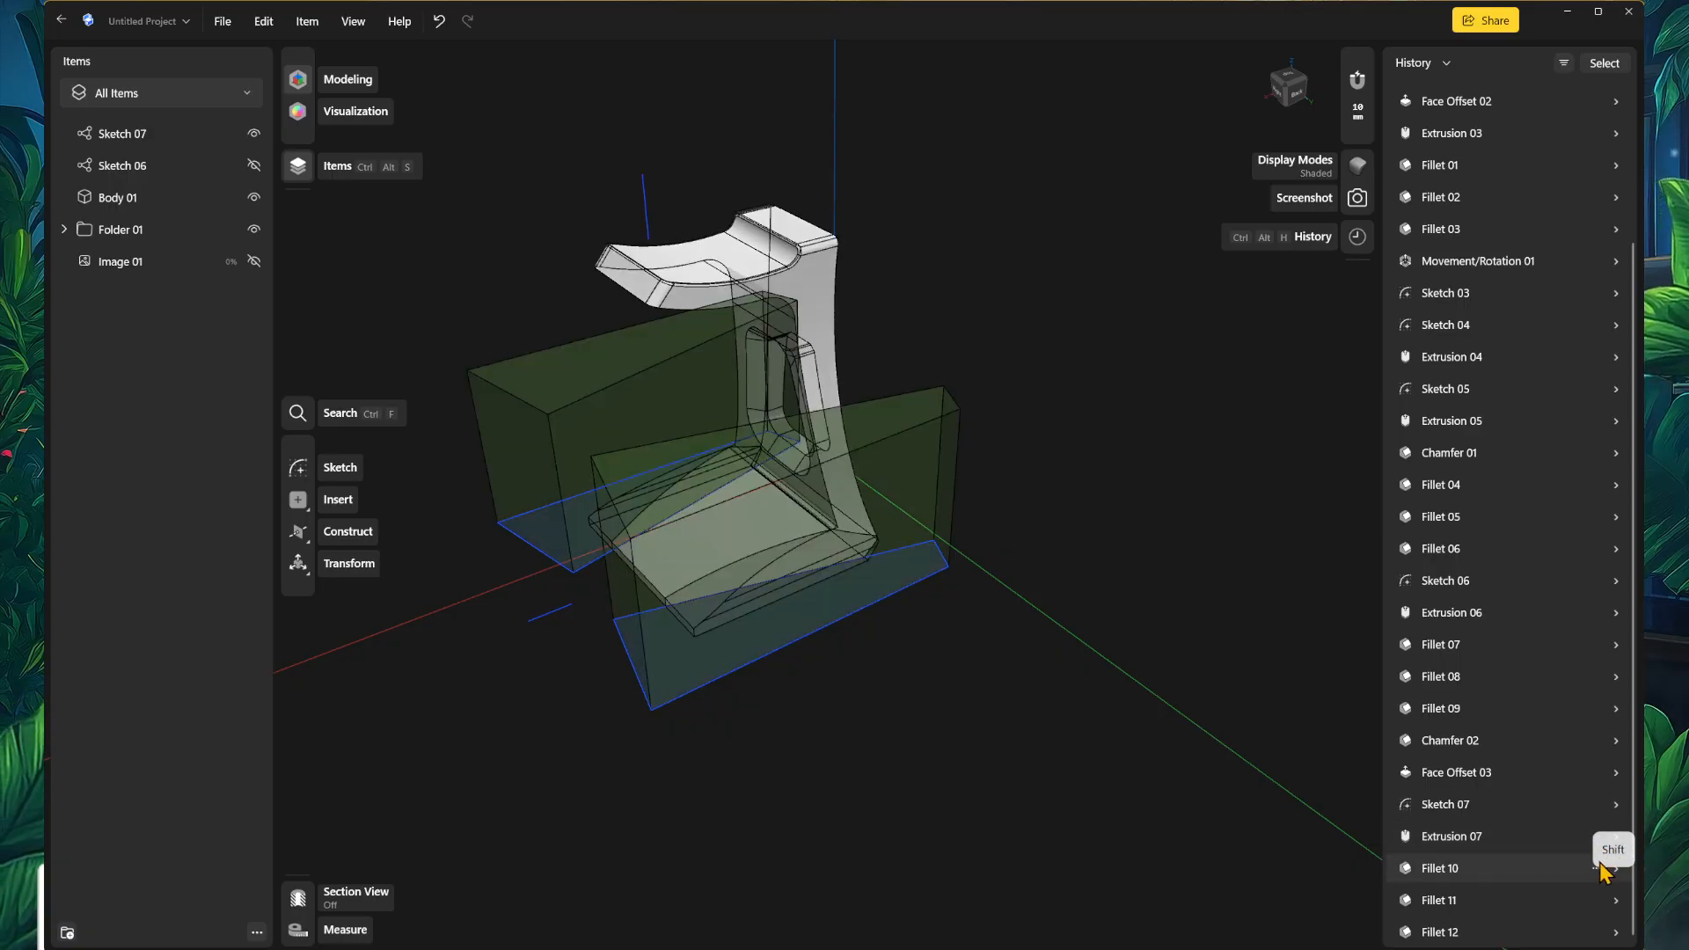
middle_drag(841, 736, 877, 717)
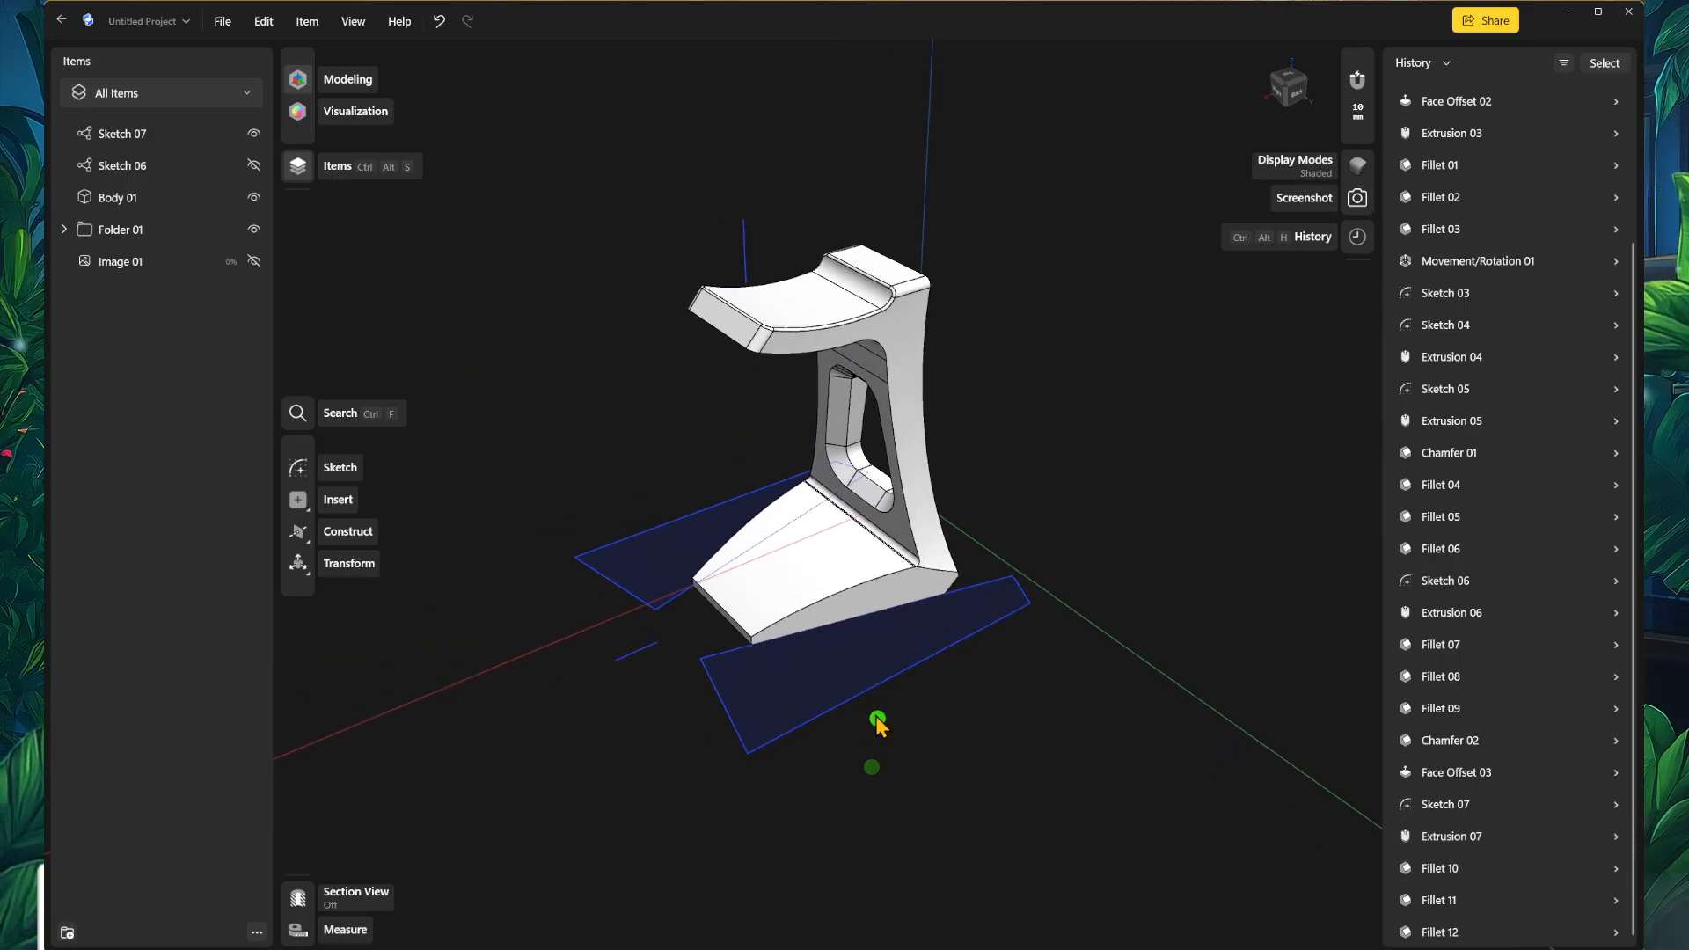
scroll(882, 721, up, 1)
middle_drag(989, 737, 900, 746)
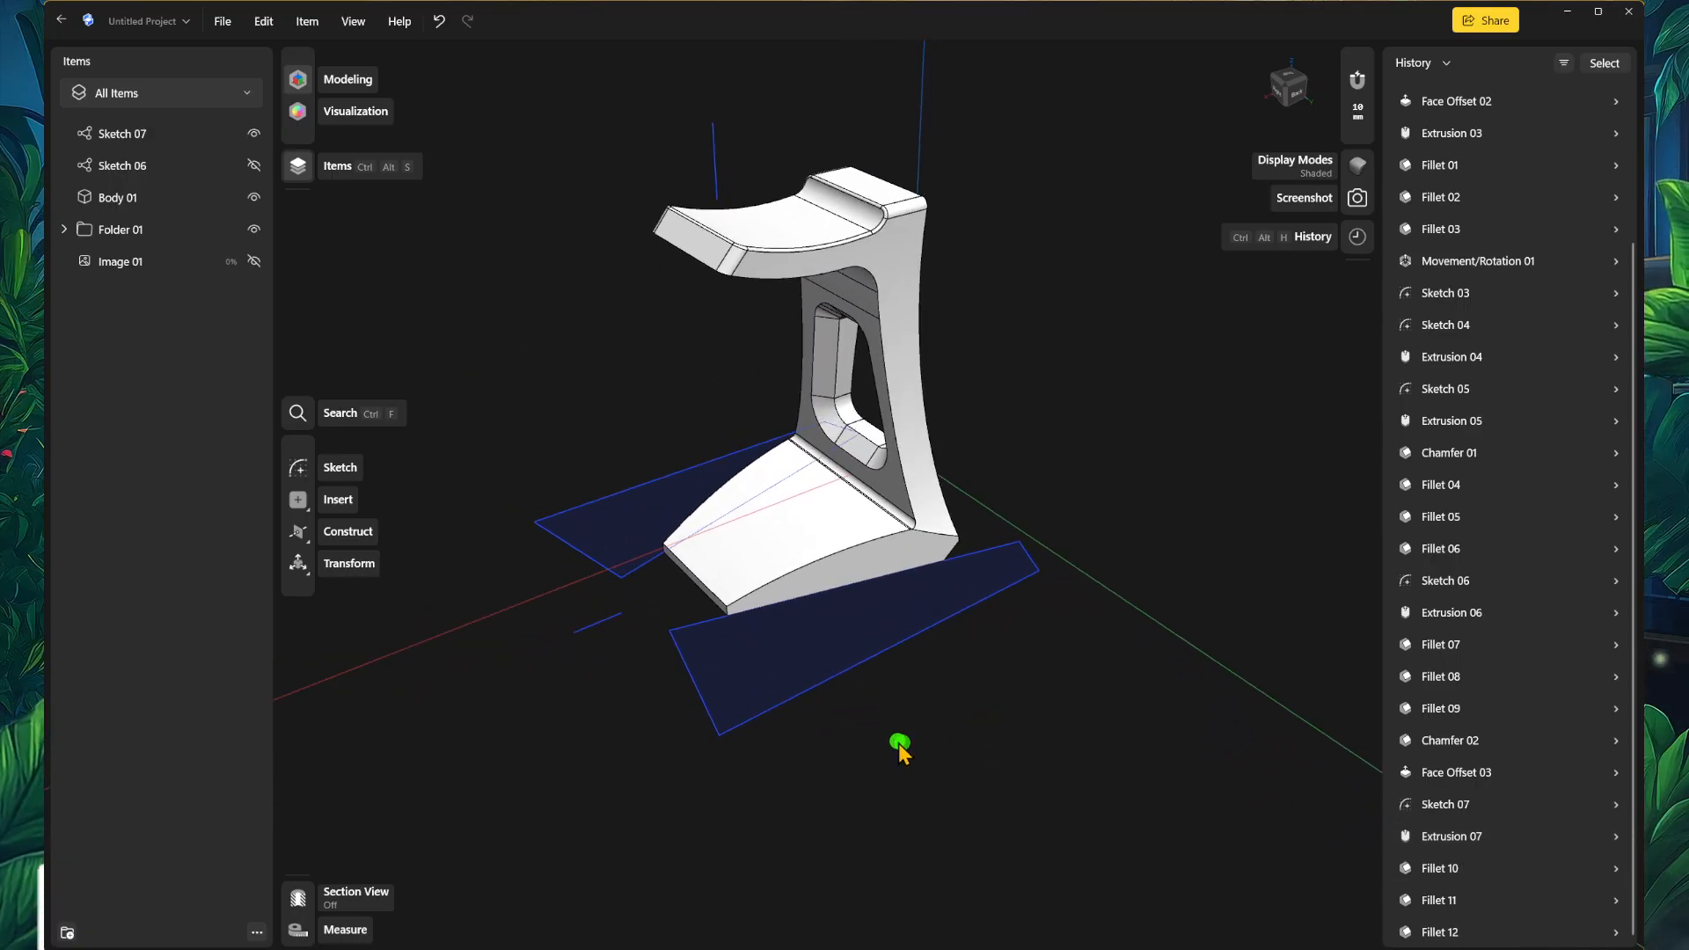
mouse_move(1003, 541)
right_down()
mouse_move(1078, 479)
mouse_move(1127, 501)
mouse_move(1018, 521)
right_up()
middle_drag(980, 634, 988, 590)
right_drag(714, 850, 626, 830)
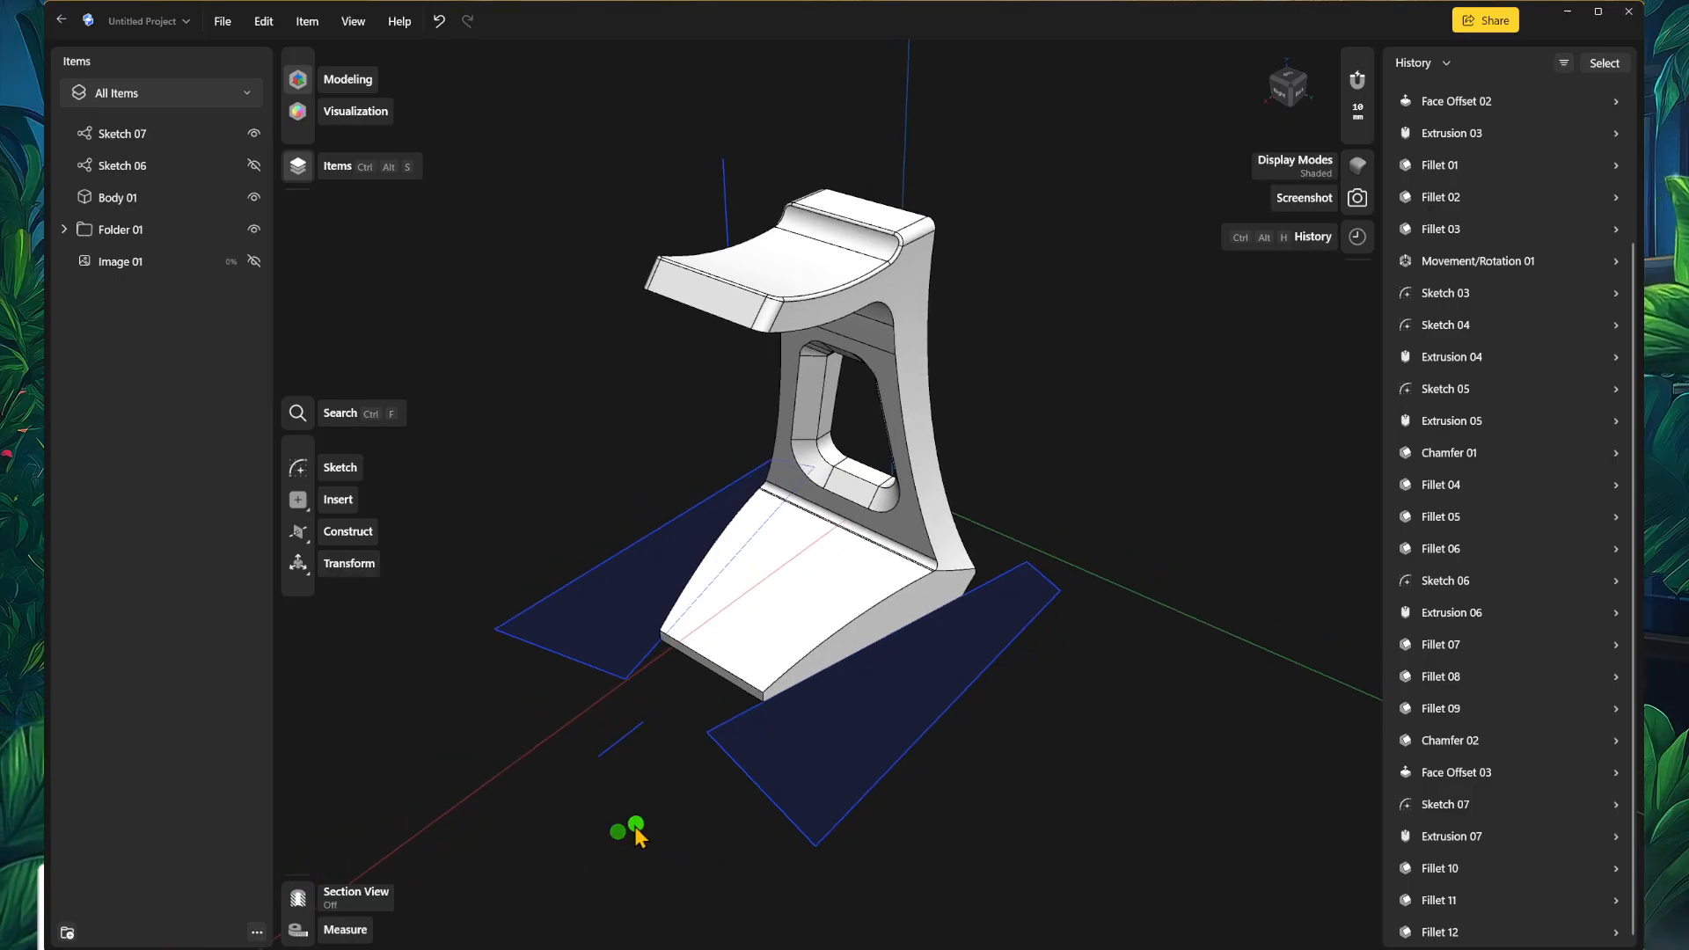
Step: Create a section view of the stand on the vertical plane through its middle and look at the cut
click(298, 899)
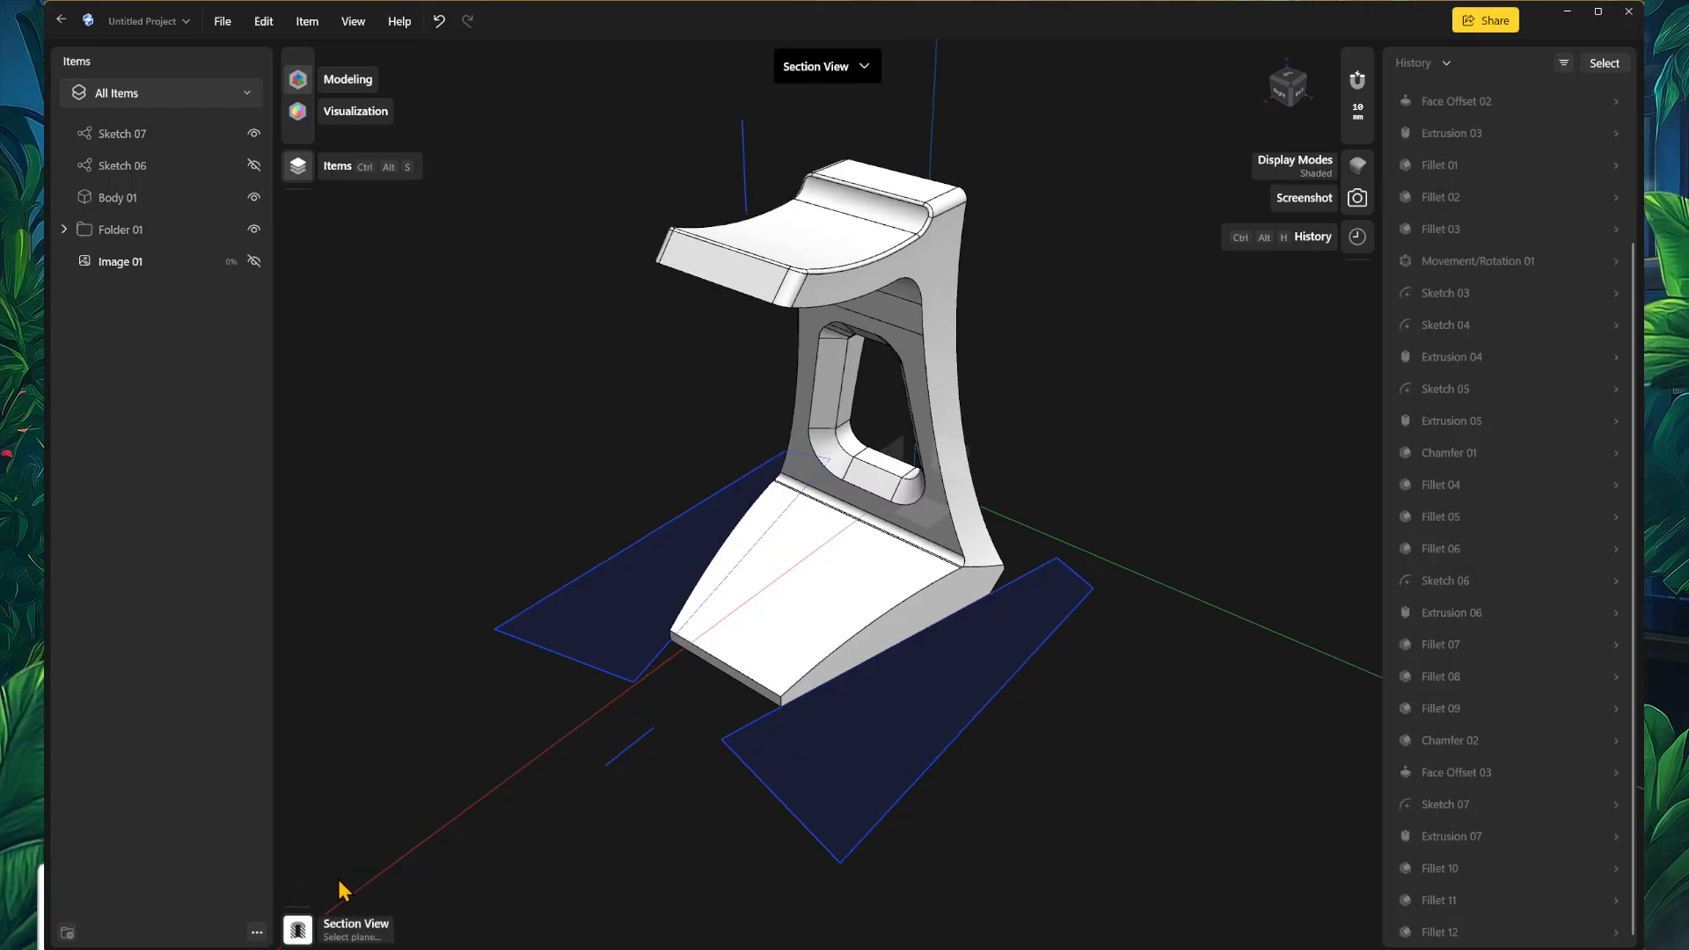
right_drag(988, 754, 1134, 620)
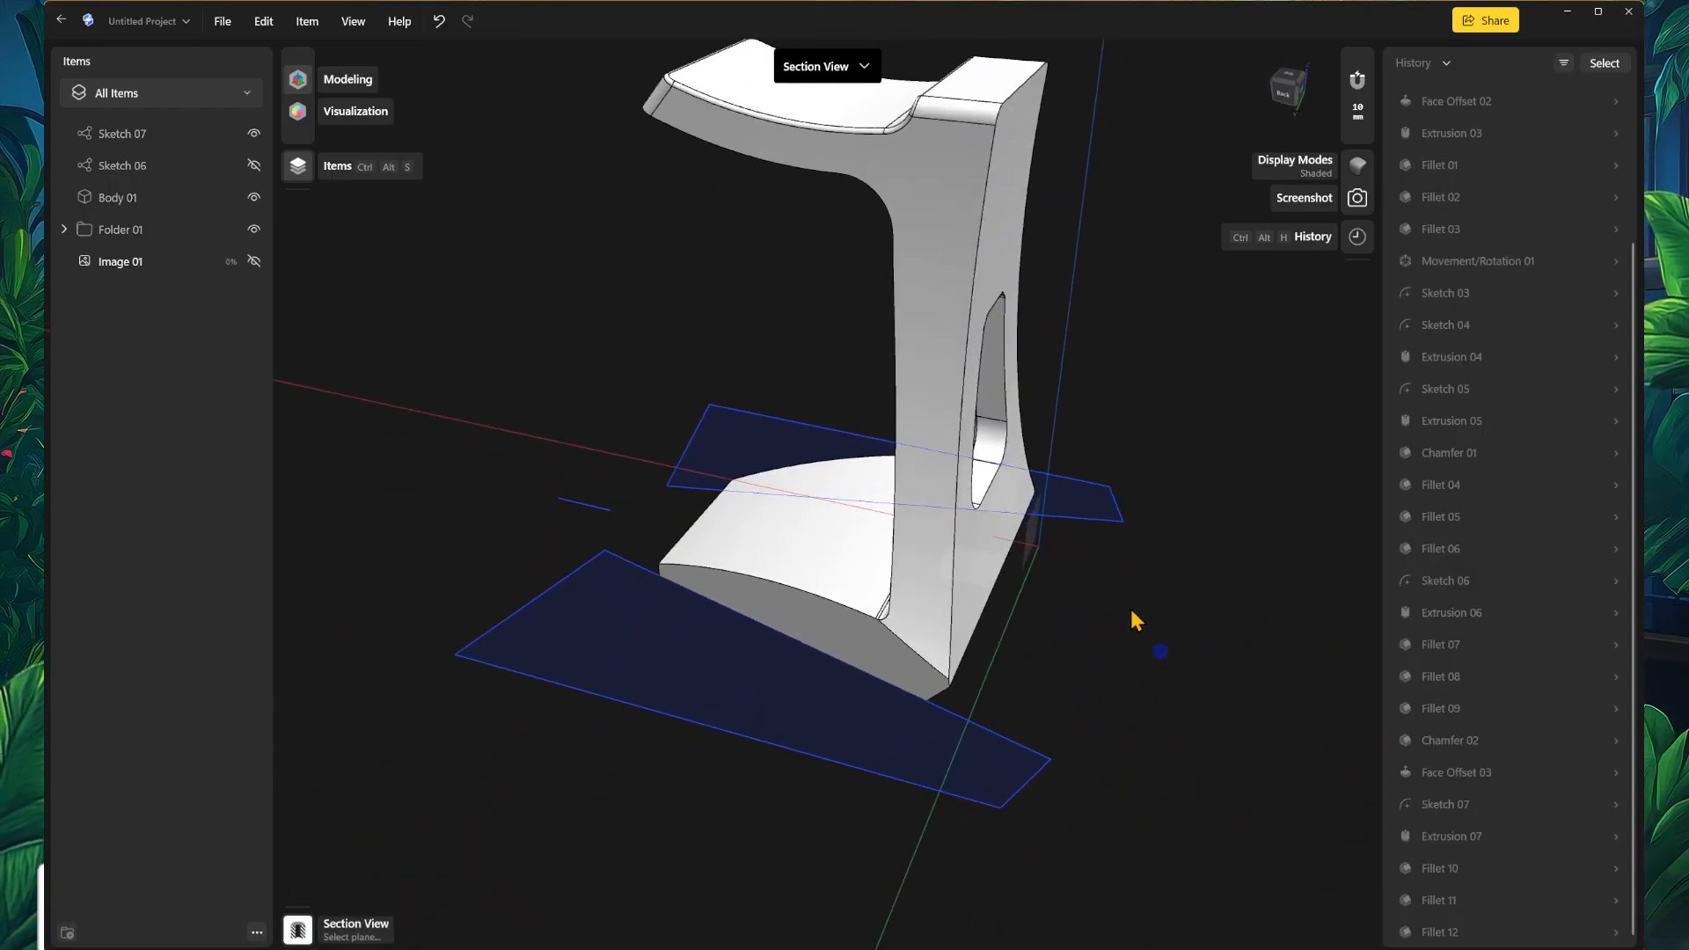
scroll(1135, 620, up, 10)
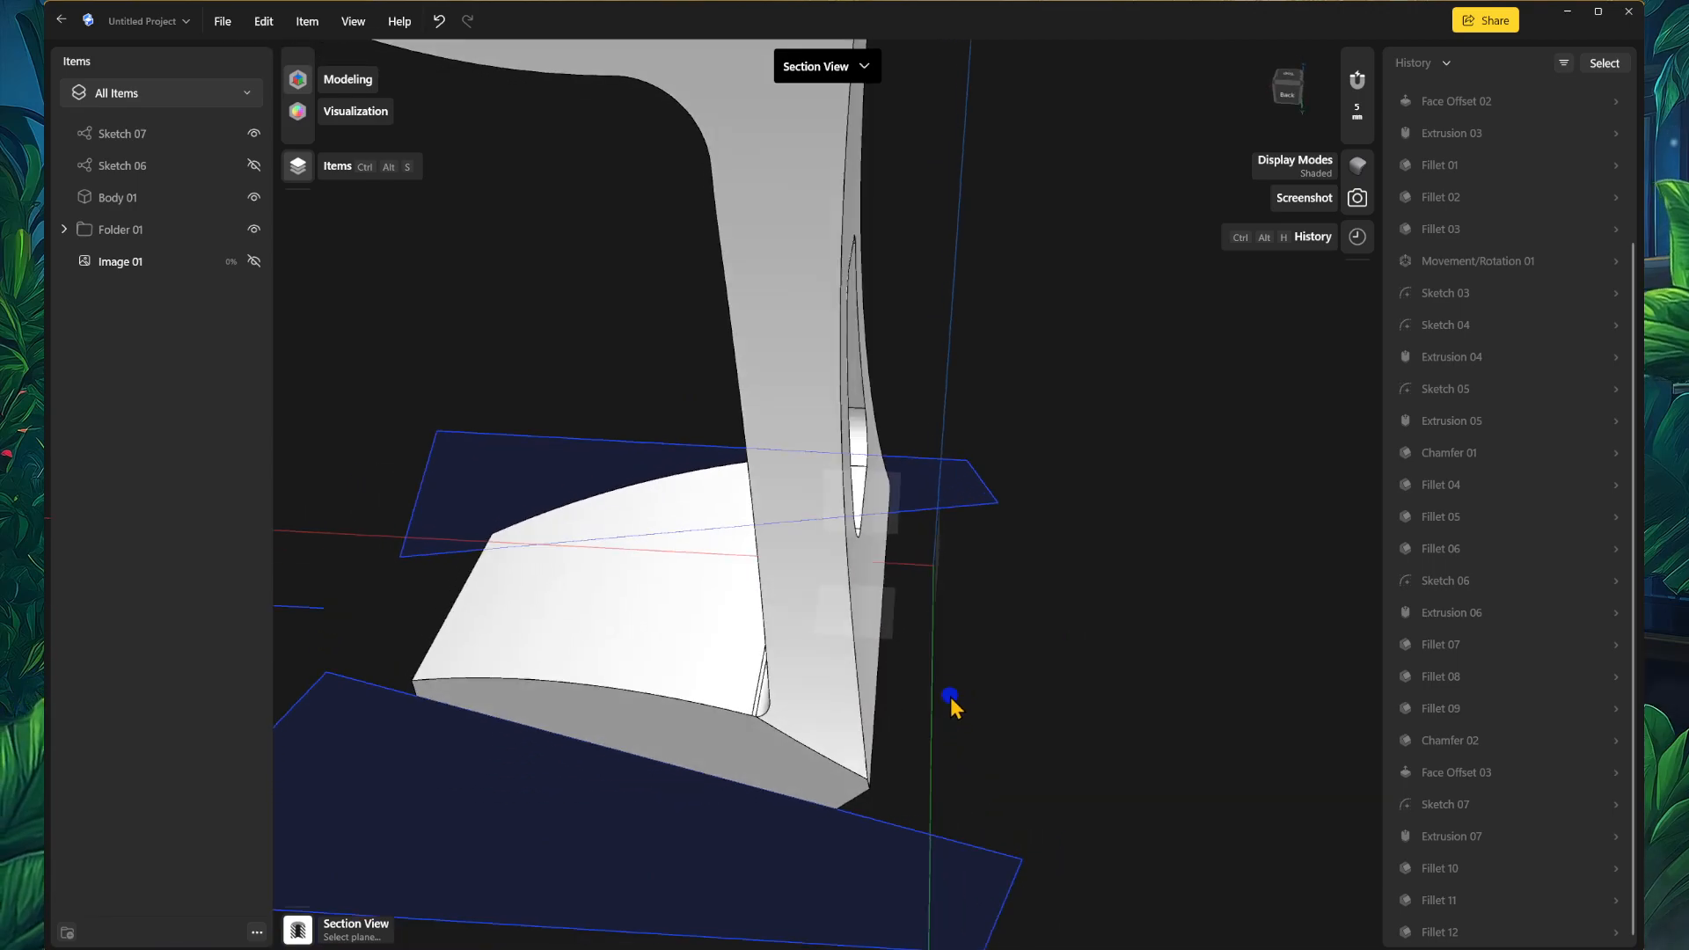
click(891, 514)
scroll(891, 514, down, 4)
right_drag(1092, 737, 1056, 805)
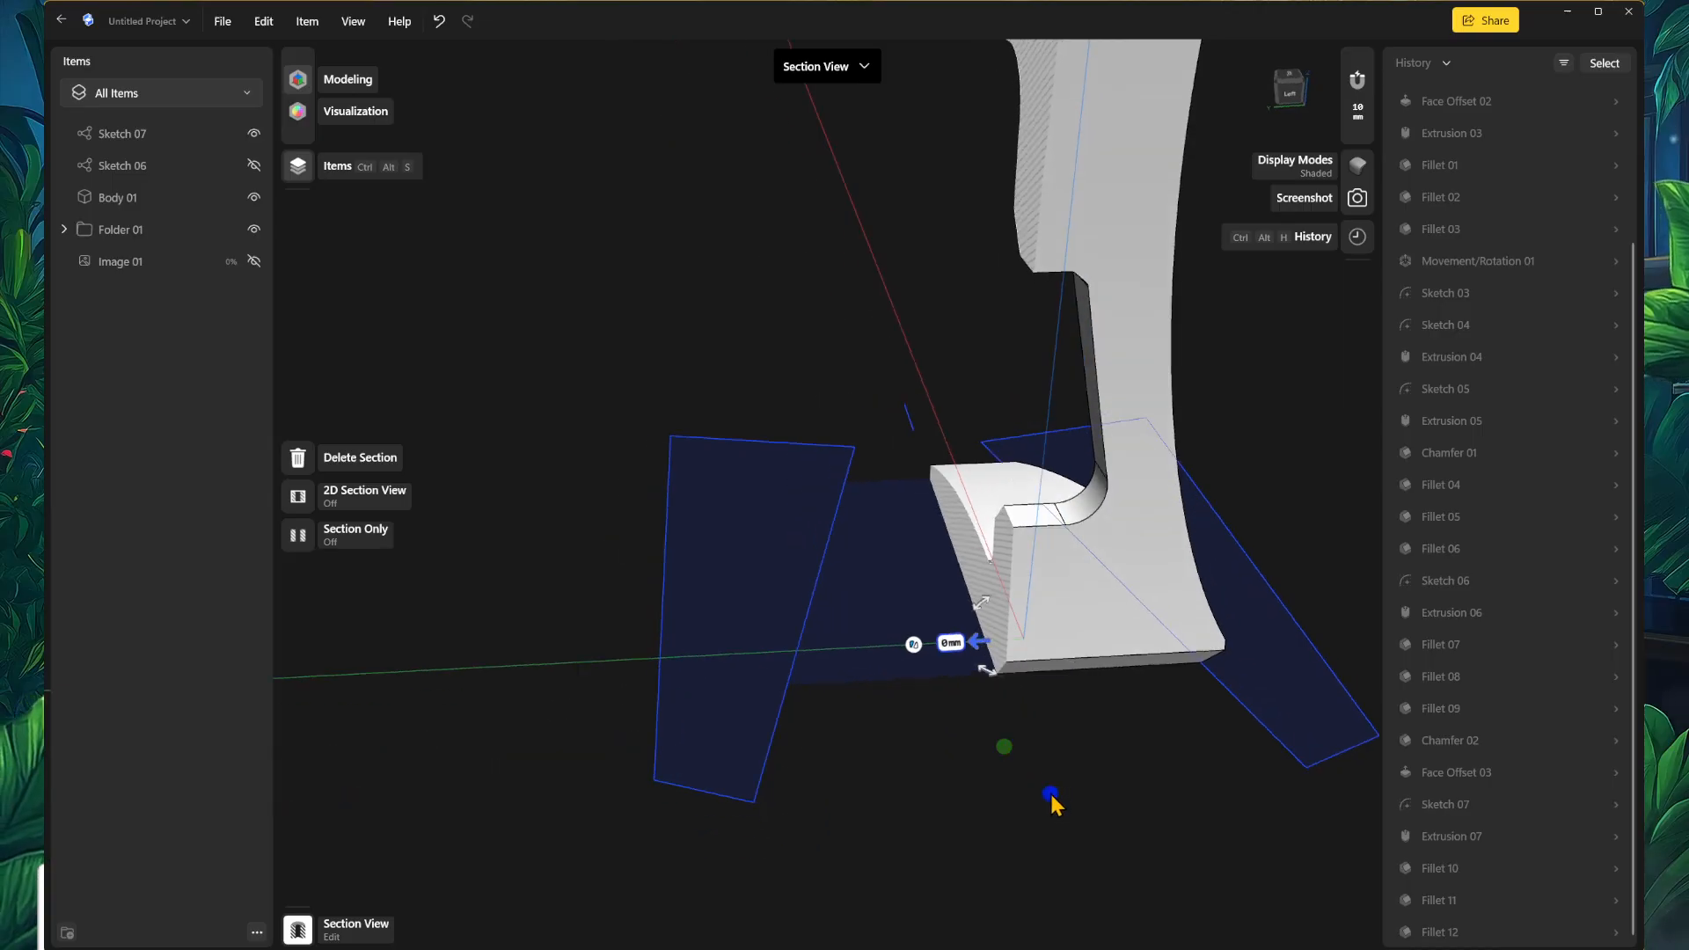
Step: Tilt the section plane and offset it about 44.4 mm to inspect the interior, and turn the section view off
right_drag(963, 689, 979, 719)
drag(970, 662, 836, 610)
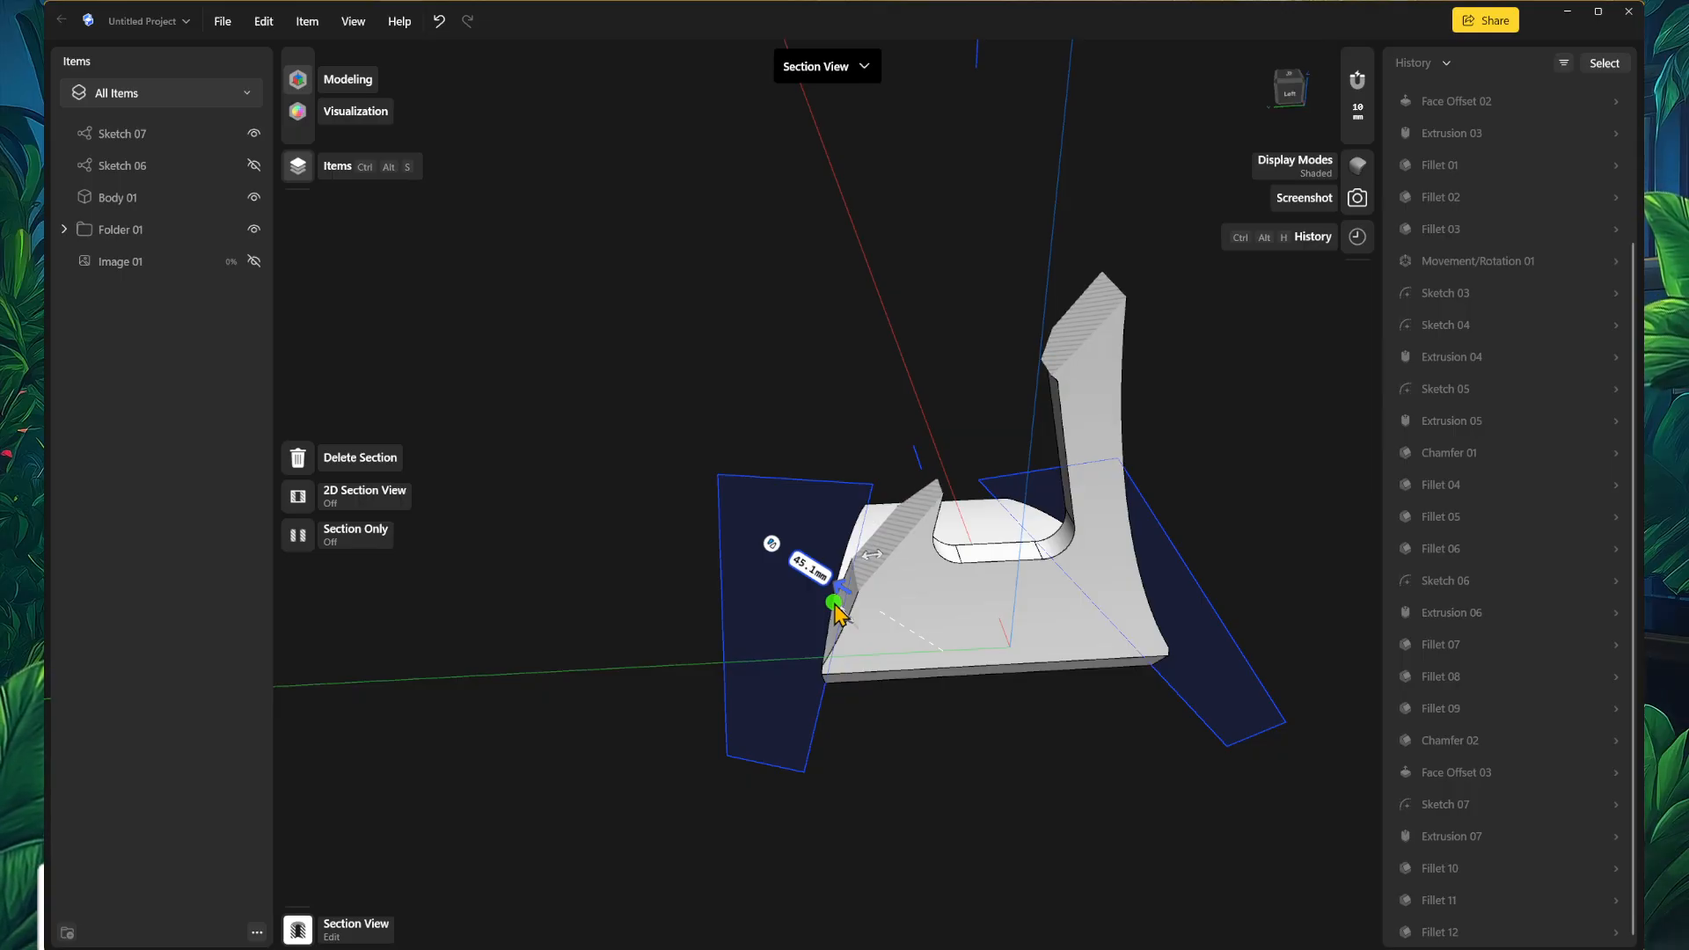
drag(835, 609, 837, 611)
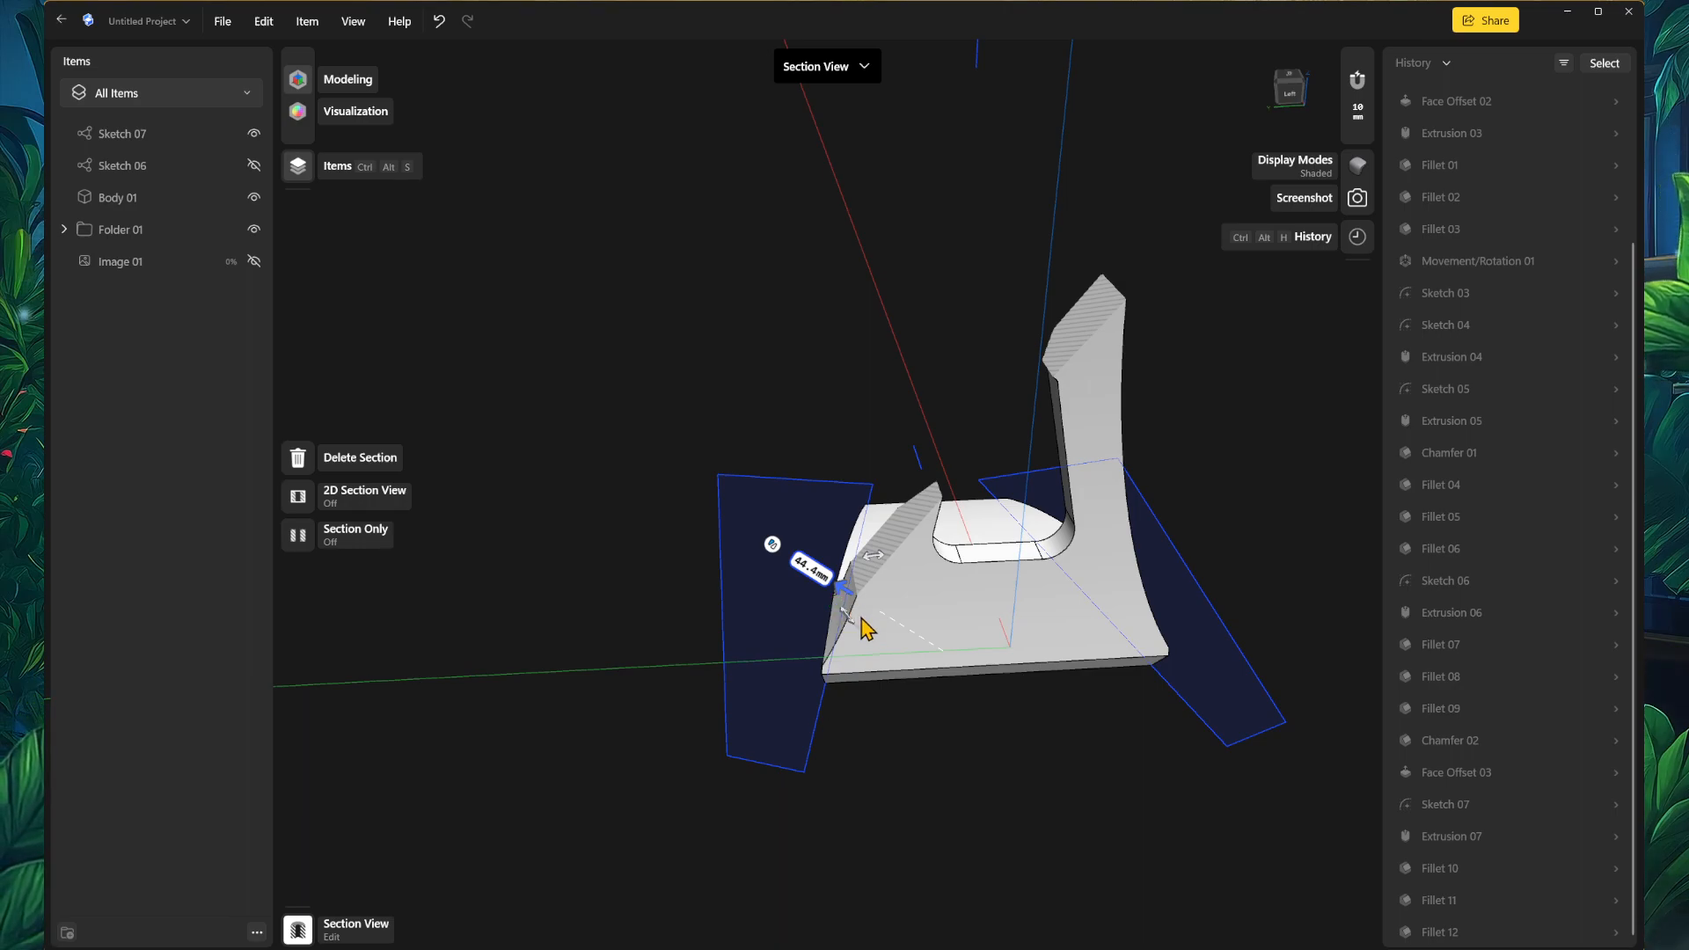
middle_drag(912, 720, 917, 779)
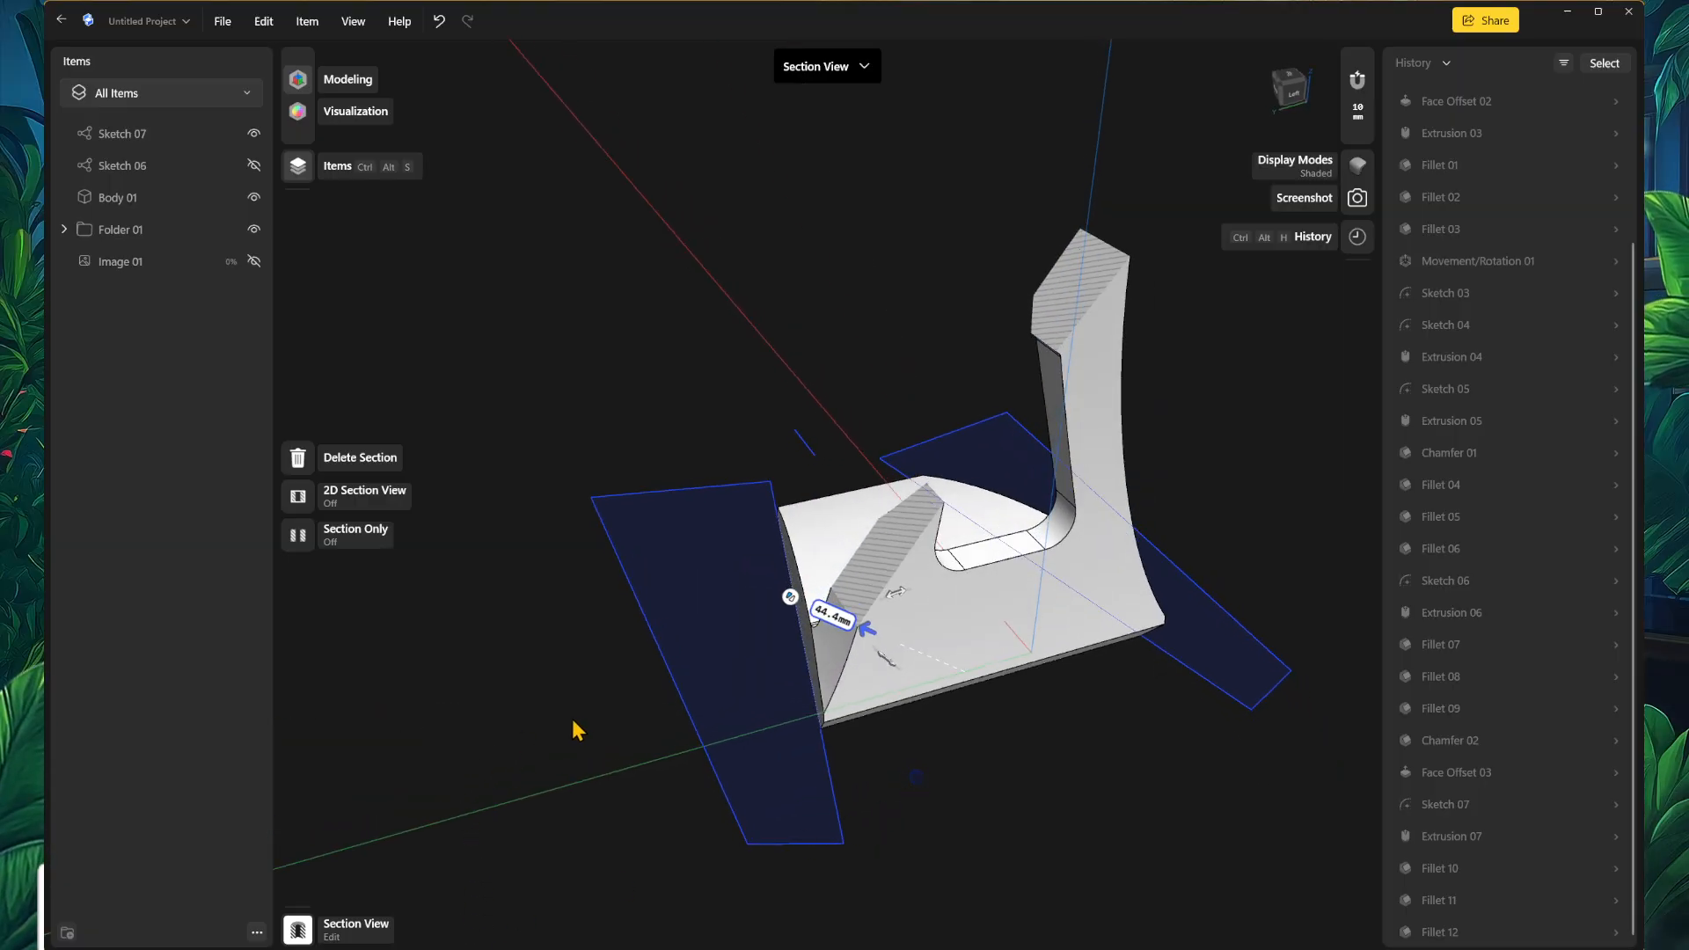
scroll(576, 737, down, 2)
middle_drag(586, 748, 569, 737)
click(294, 929)
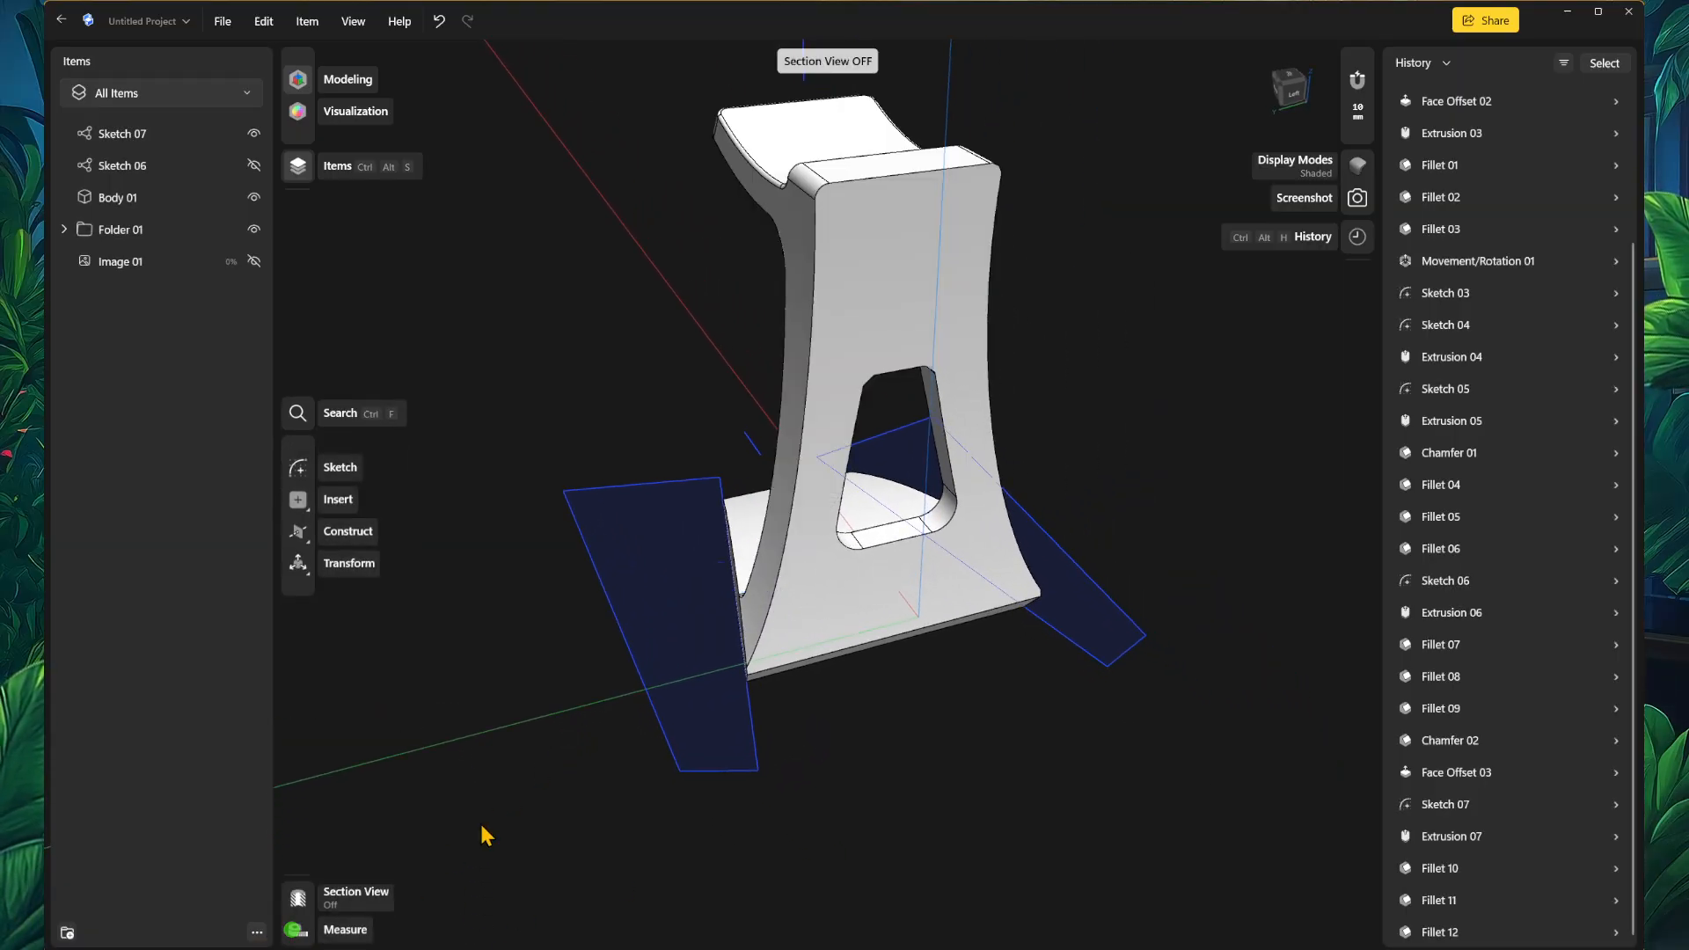
Step: Isolate Body 01 so the stand is displayed without the sketches
middle_drag(464, 772, 1074, 264)
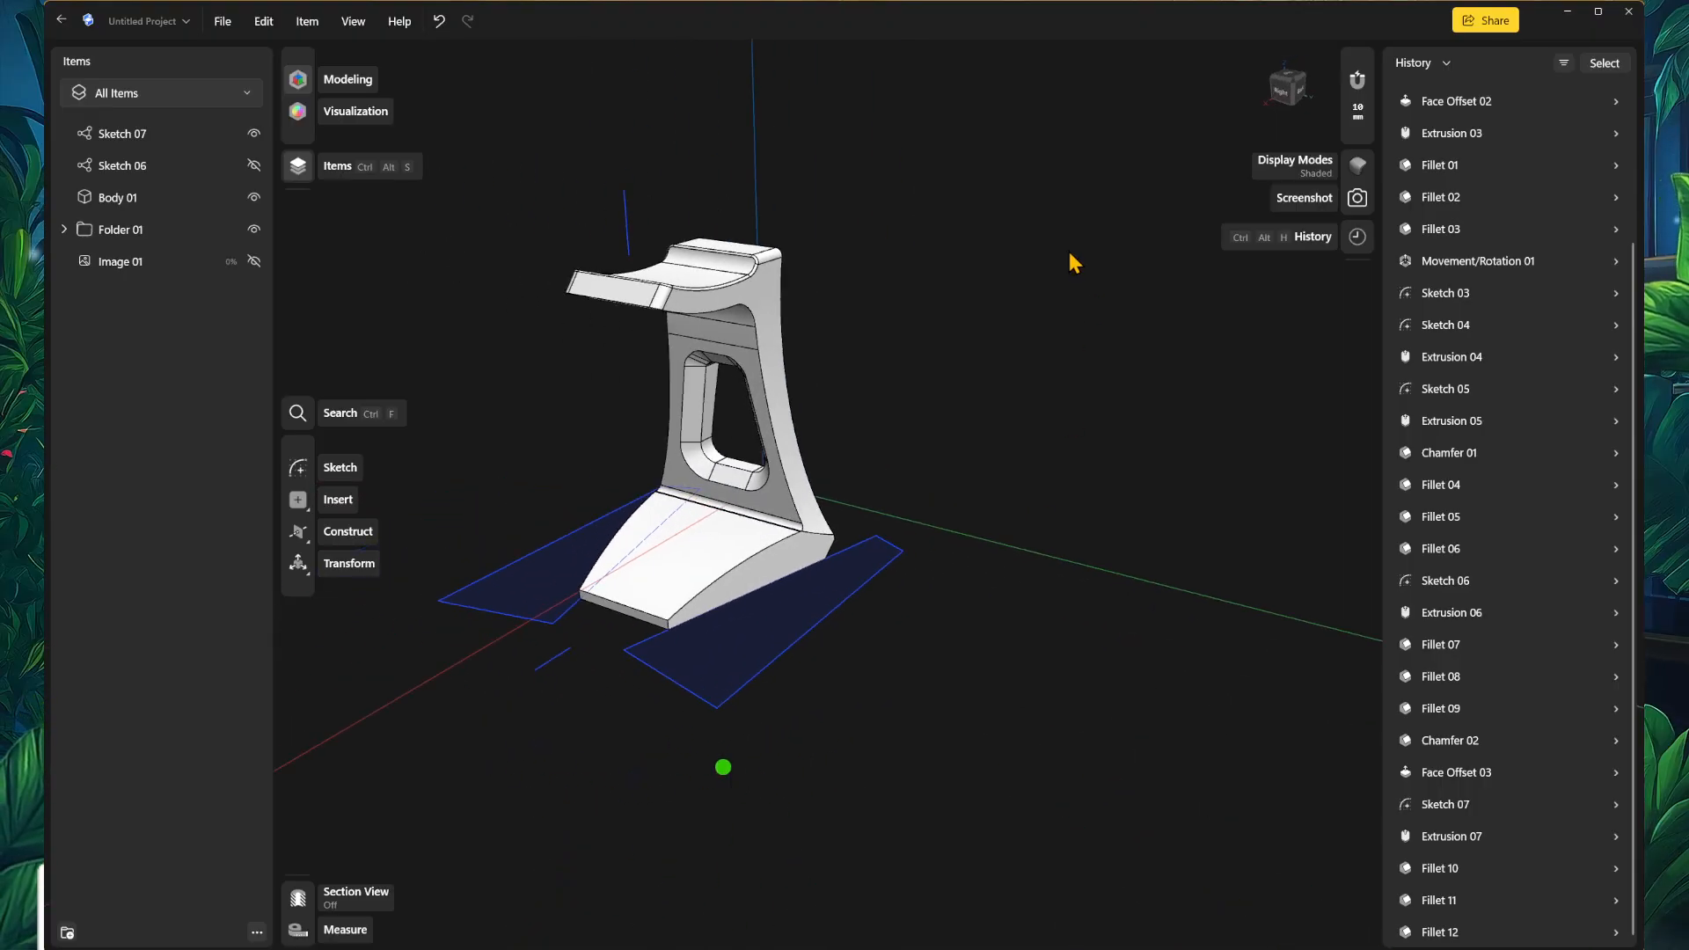
click(758, 283)
click(132, 201)
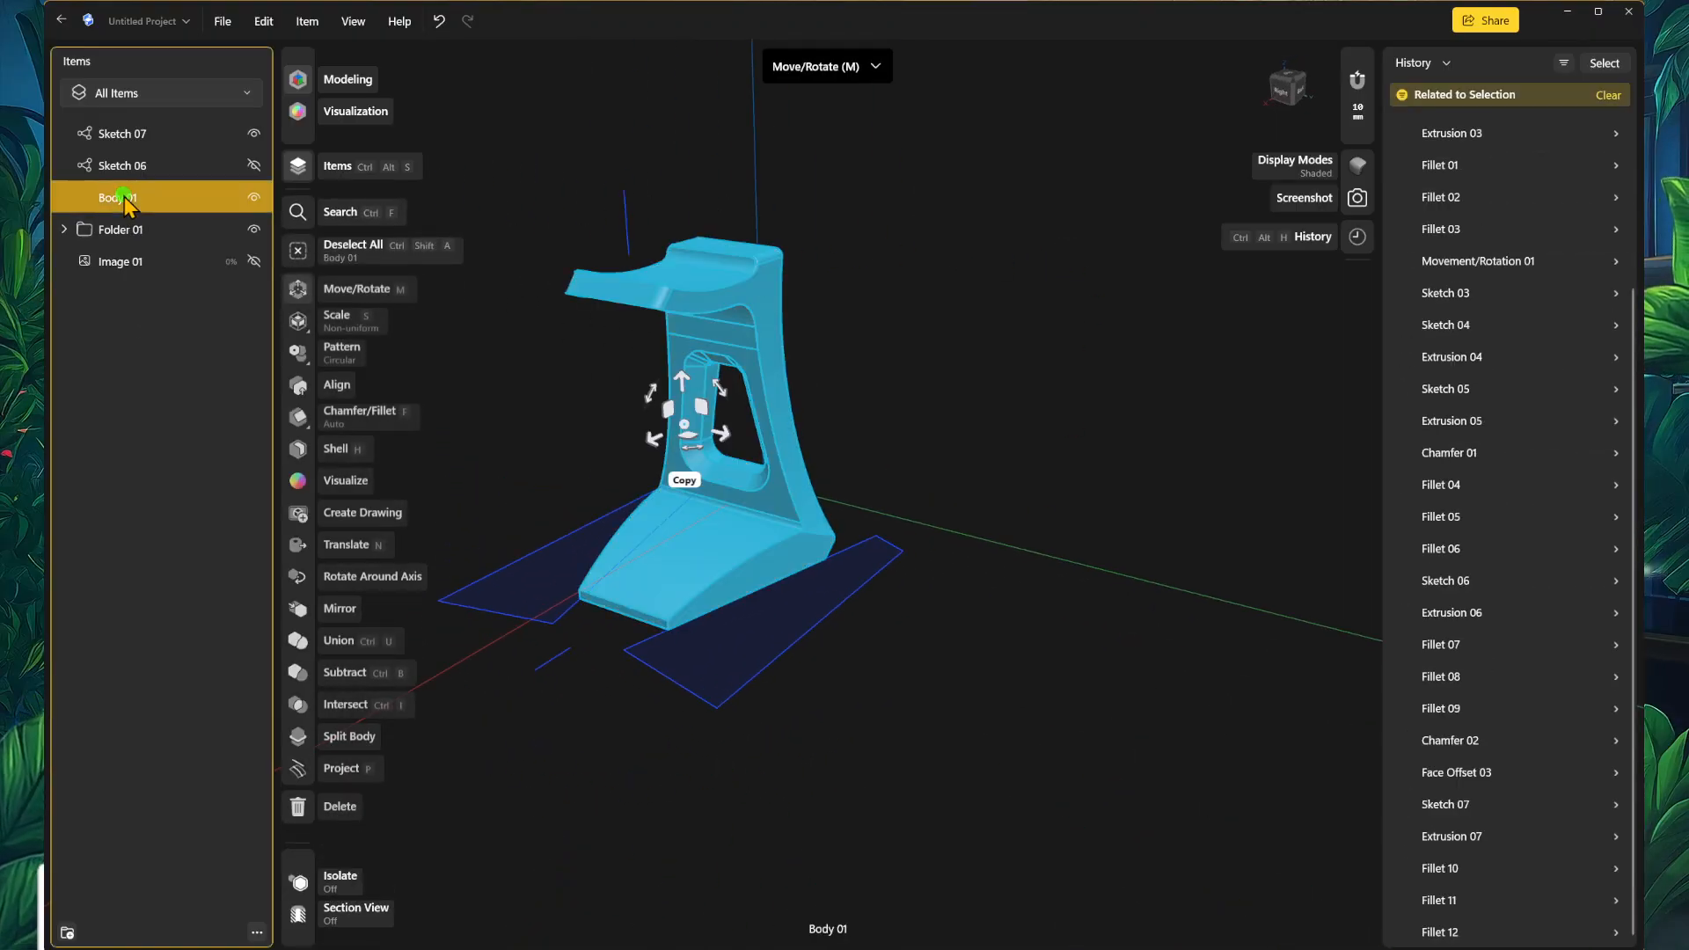
click(866, 305)
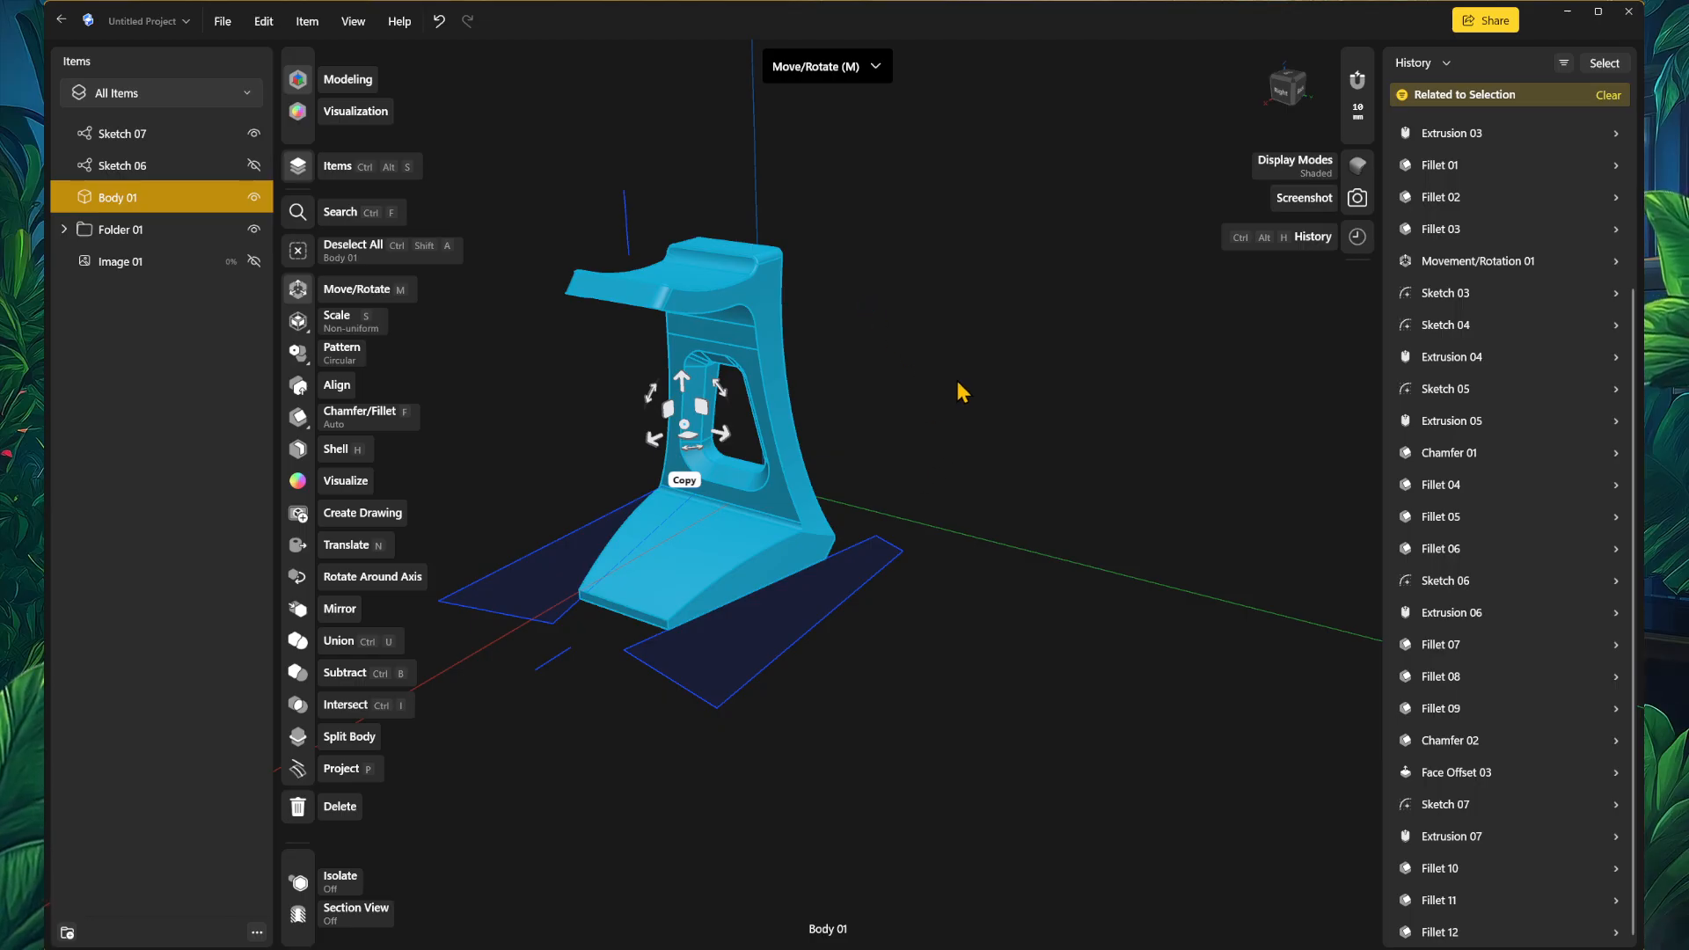
key(i)
middle_drag(881, 493, 997, 561)
click(1016, 494)
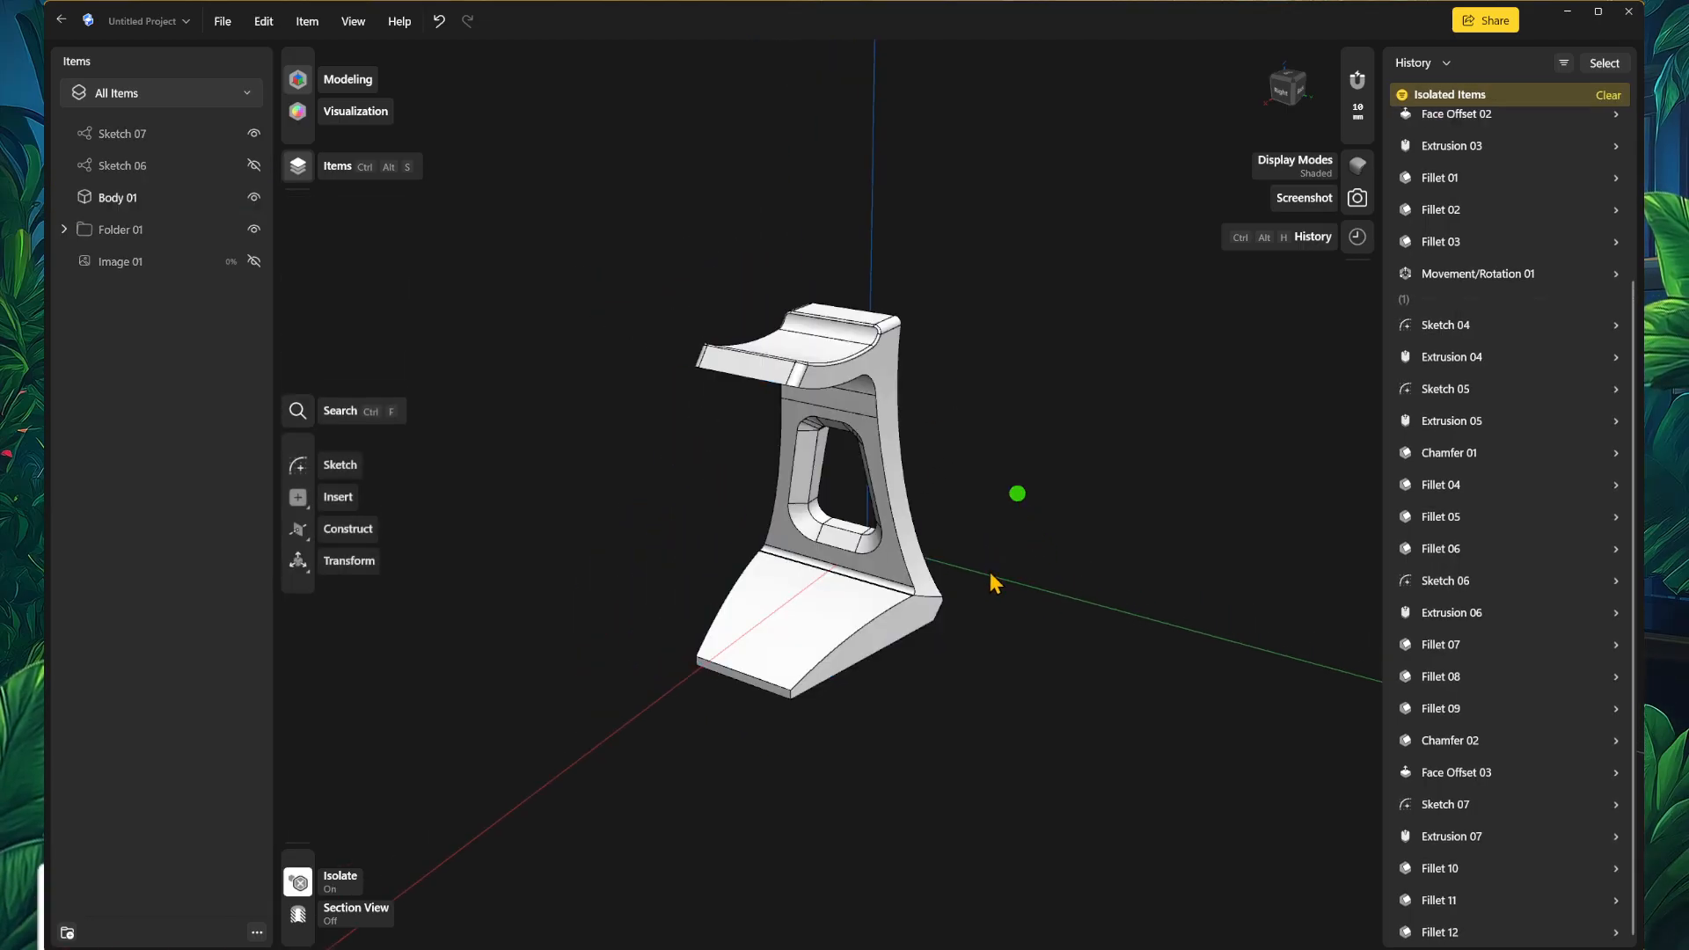
Step: Create a landscape ISO A3 drawing of Body 01 at 1:4 scale, including the front, left, top and isometric views
scroll(994, 584, up, 2)
drag(532, 135, 1137, 871)
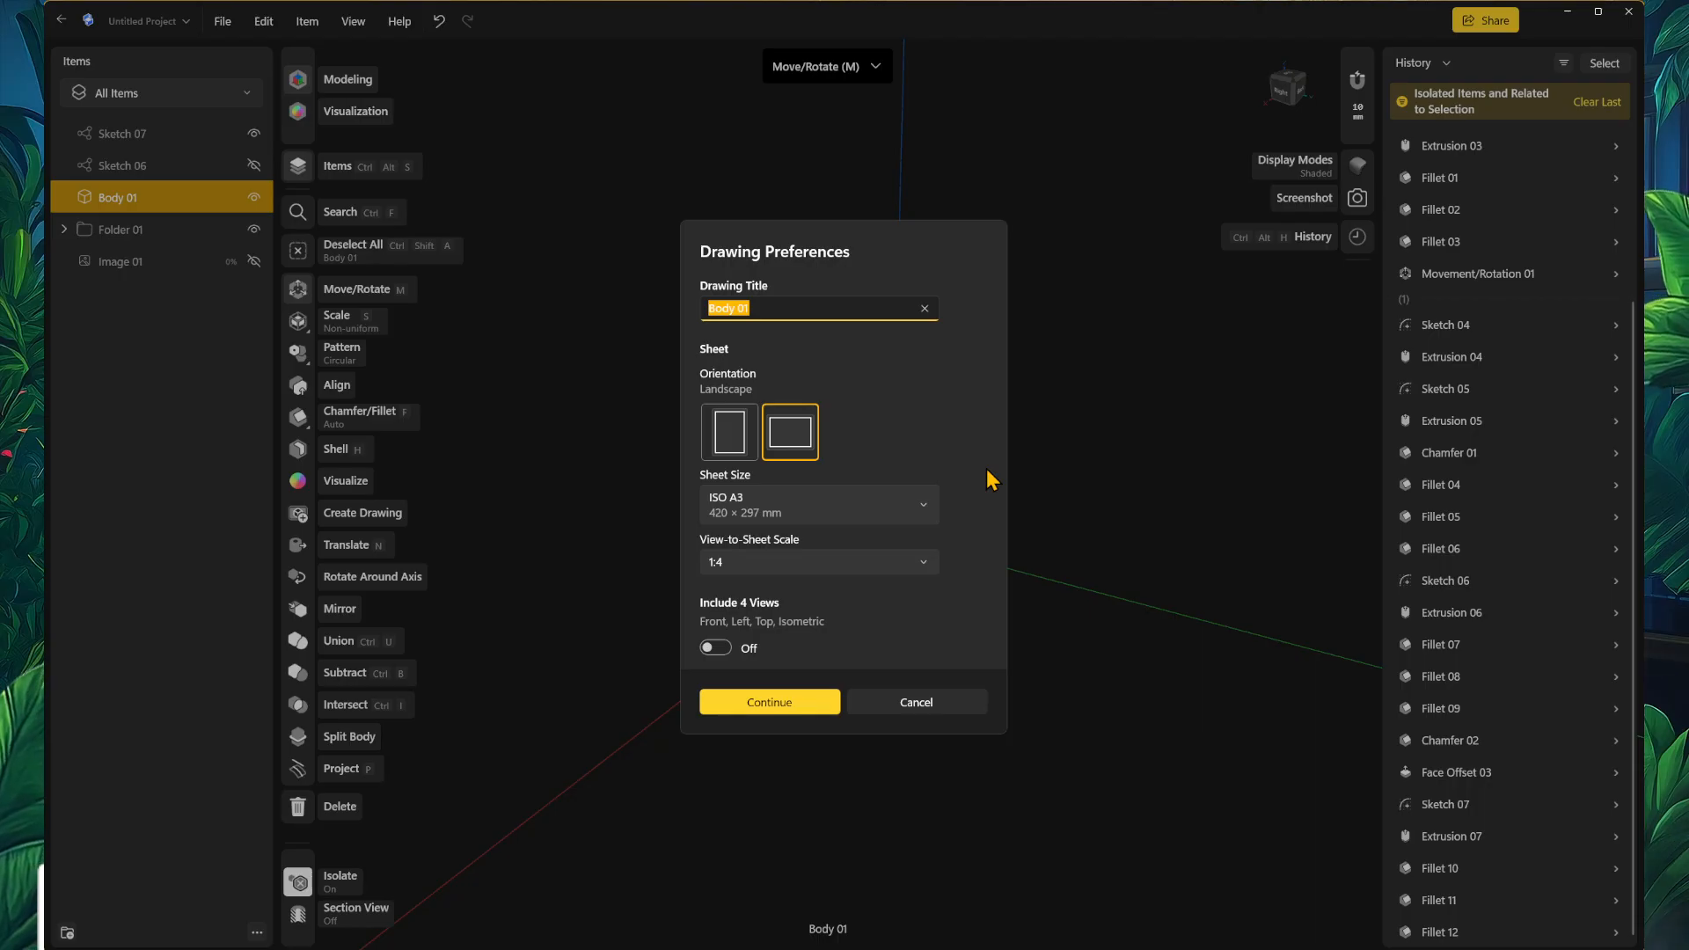
click(714, 654)
click(783, 705)
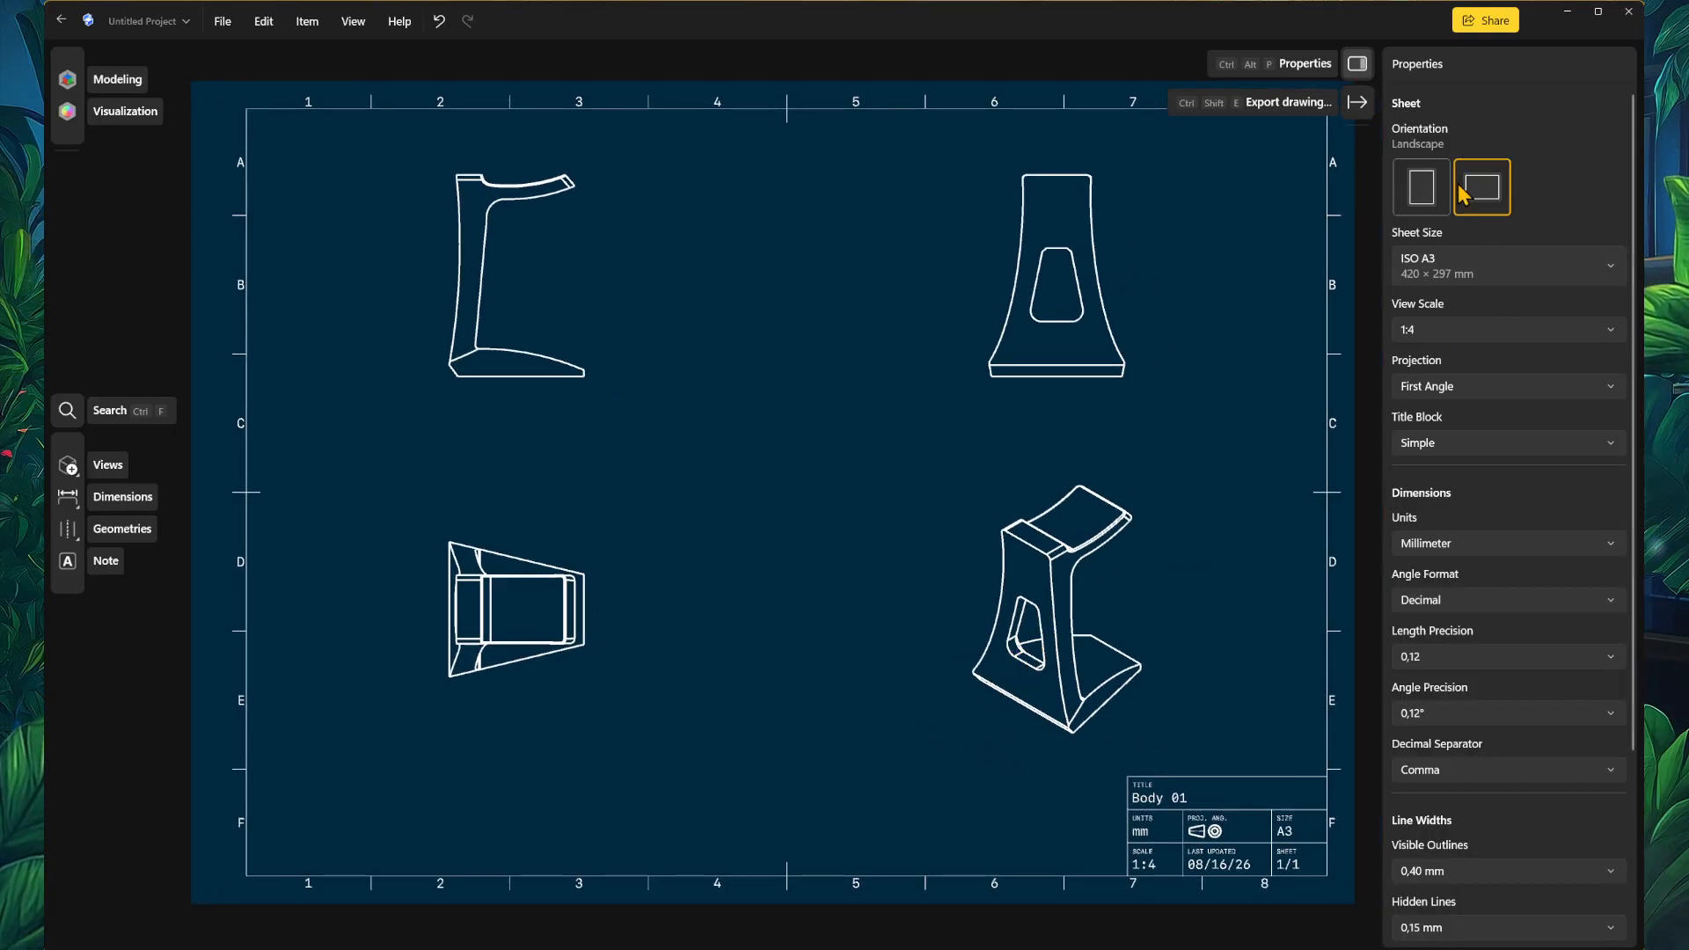
Step: Try a view scale of 1:1 for the drawing
click(1468, 334)
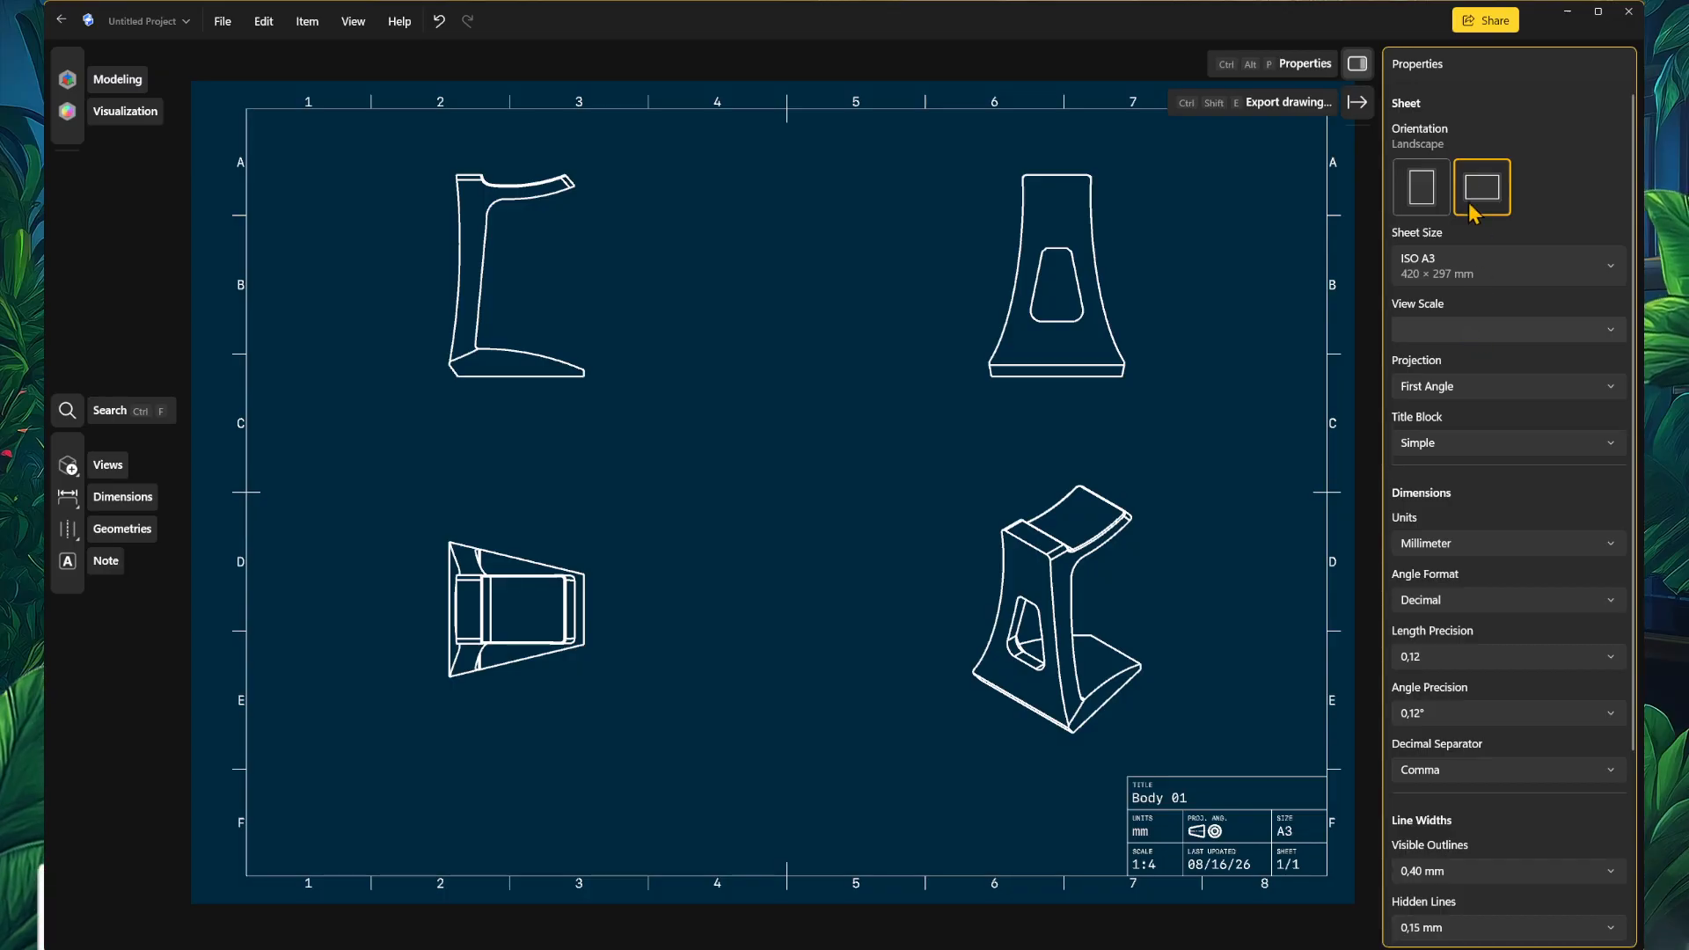
text(1:1)
key(Return)
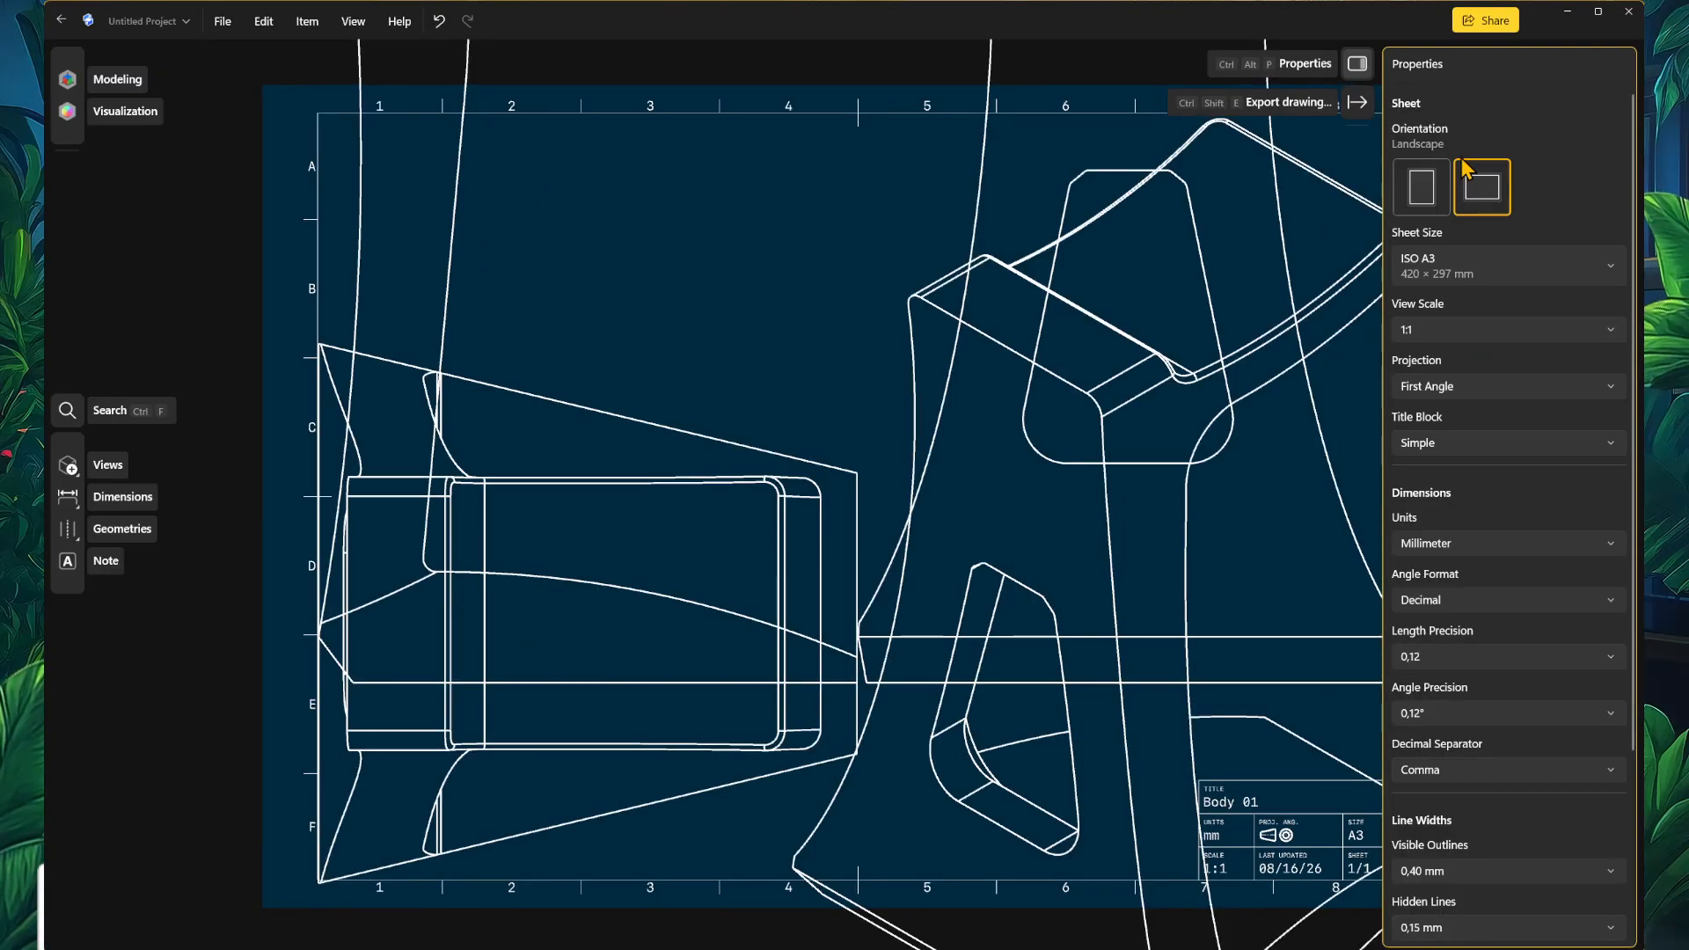
Step: Set the drawing's view scale to 1:3
click(1473, 332)
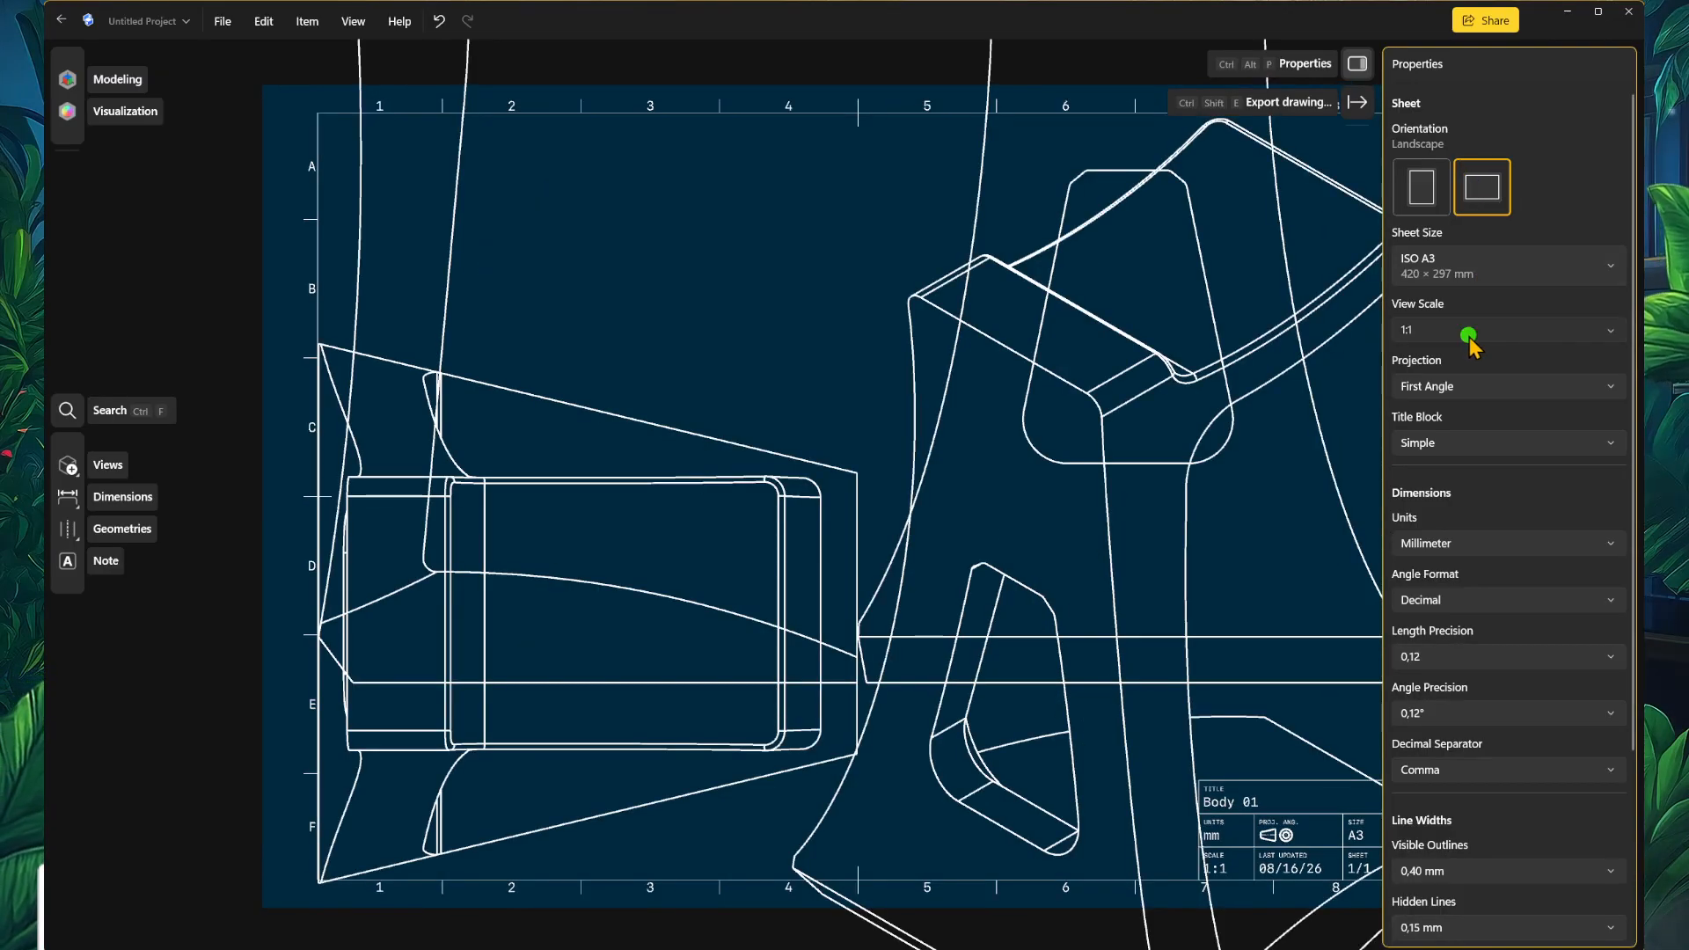
text(1:3)
key(Return)
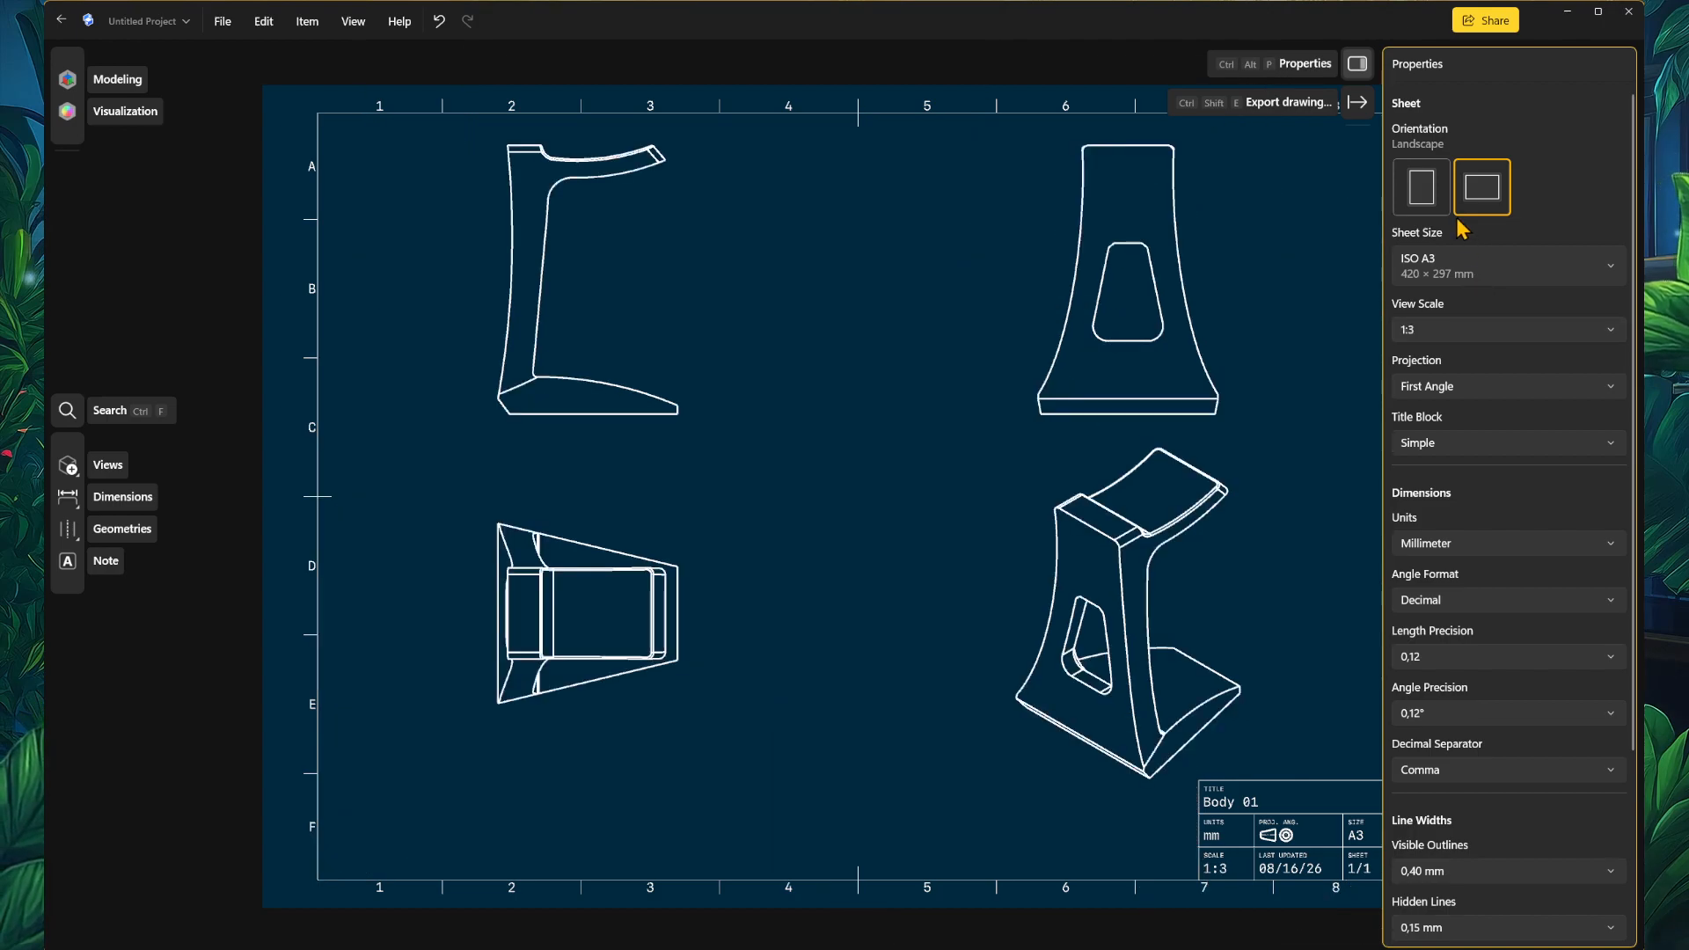
Step: Move the isometric view down to leave more space below the left view
click(1115, 538)
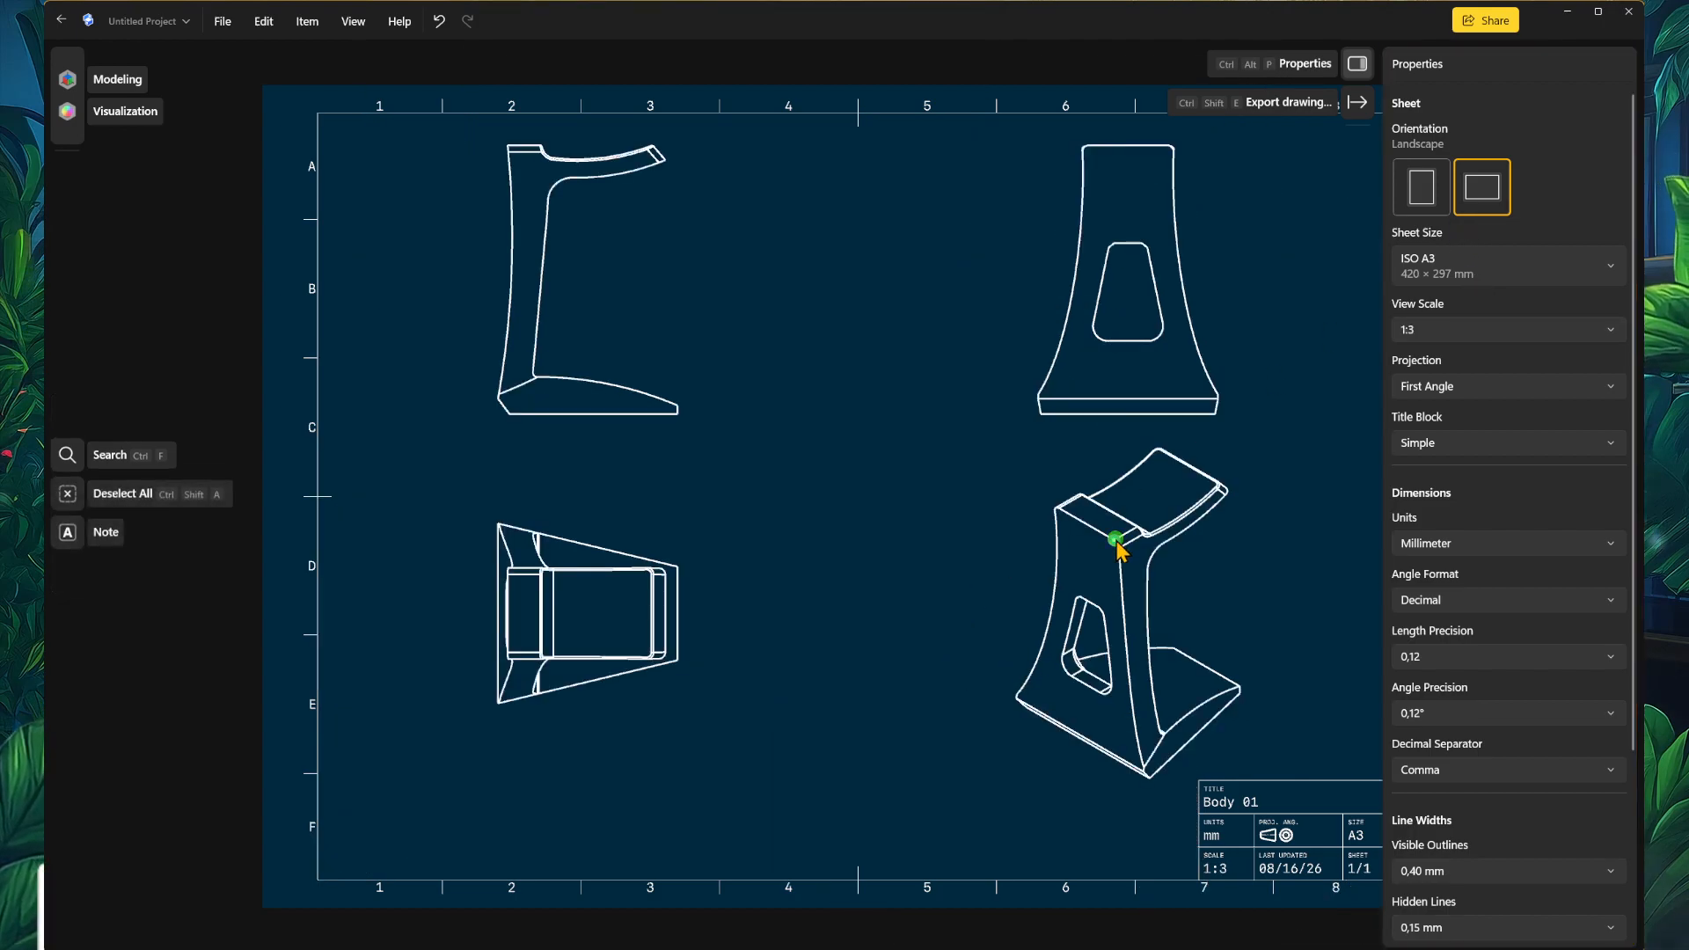
click(1115, 539)
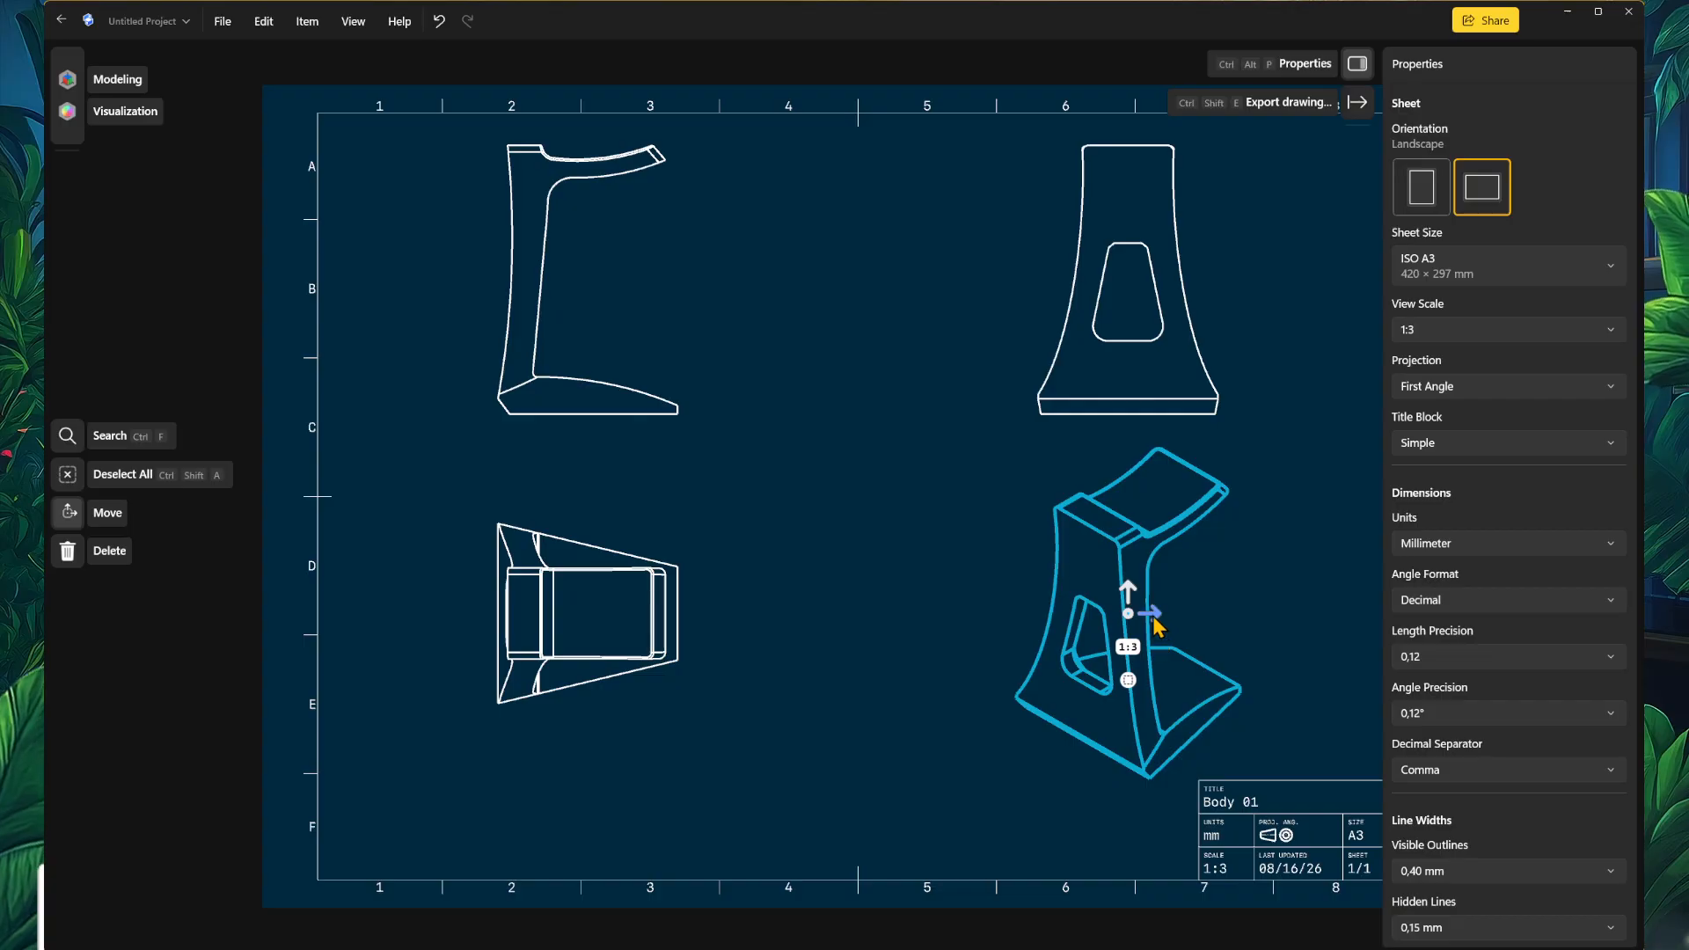
drag(1145, 613, 1031, 665)
middle_drag(790, 661, 881, 657)
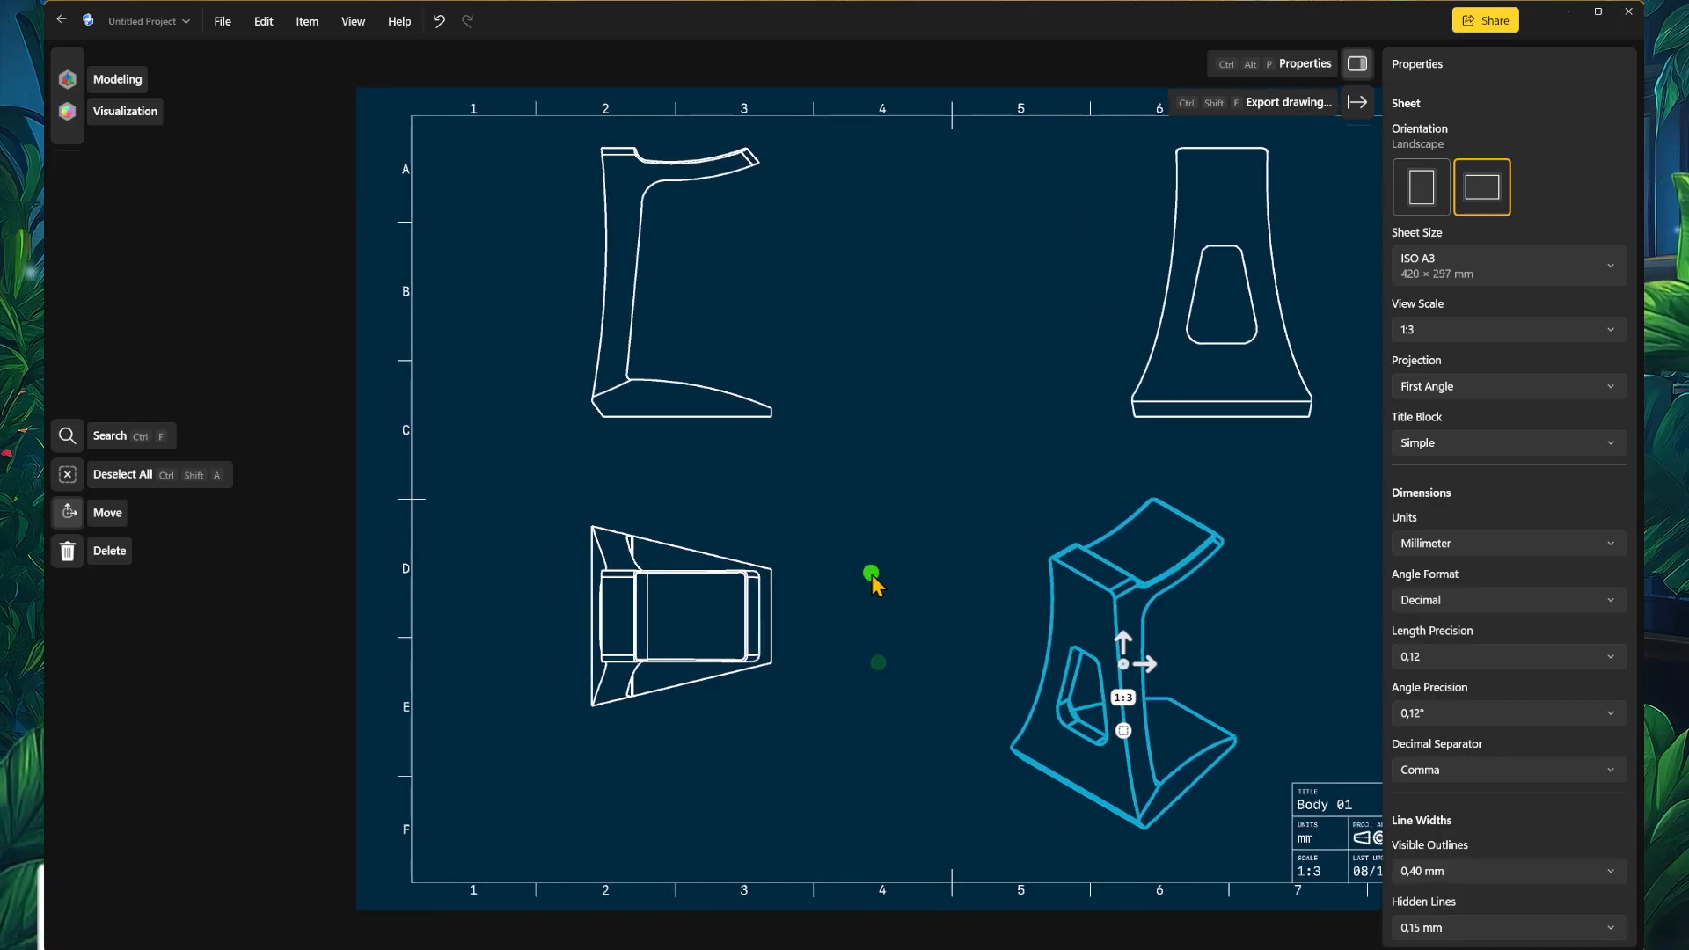
click(872, 575)
scroll(106, 632, up, 2)
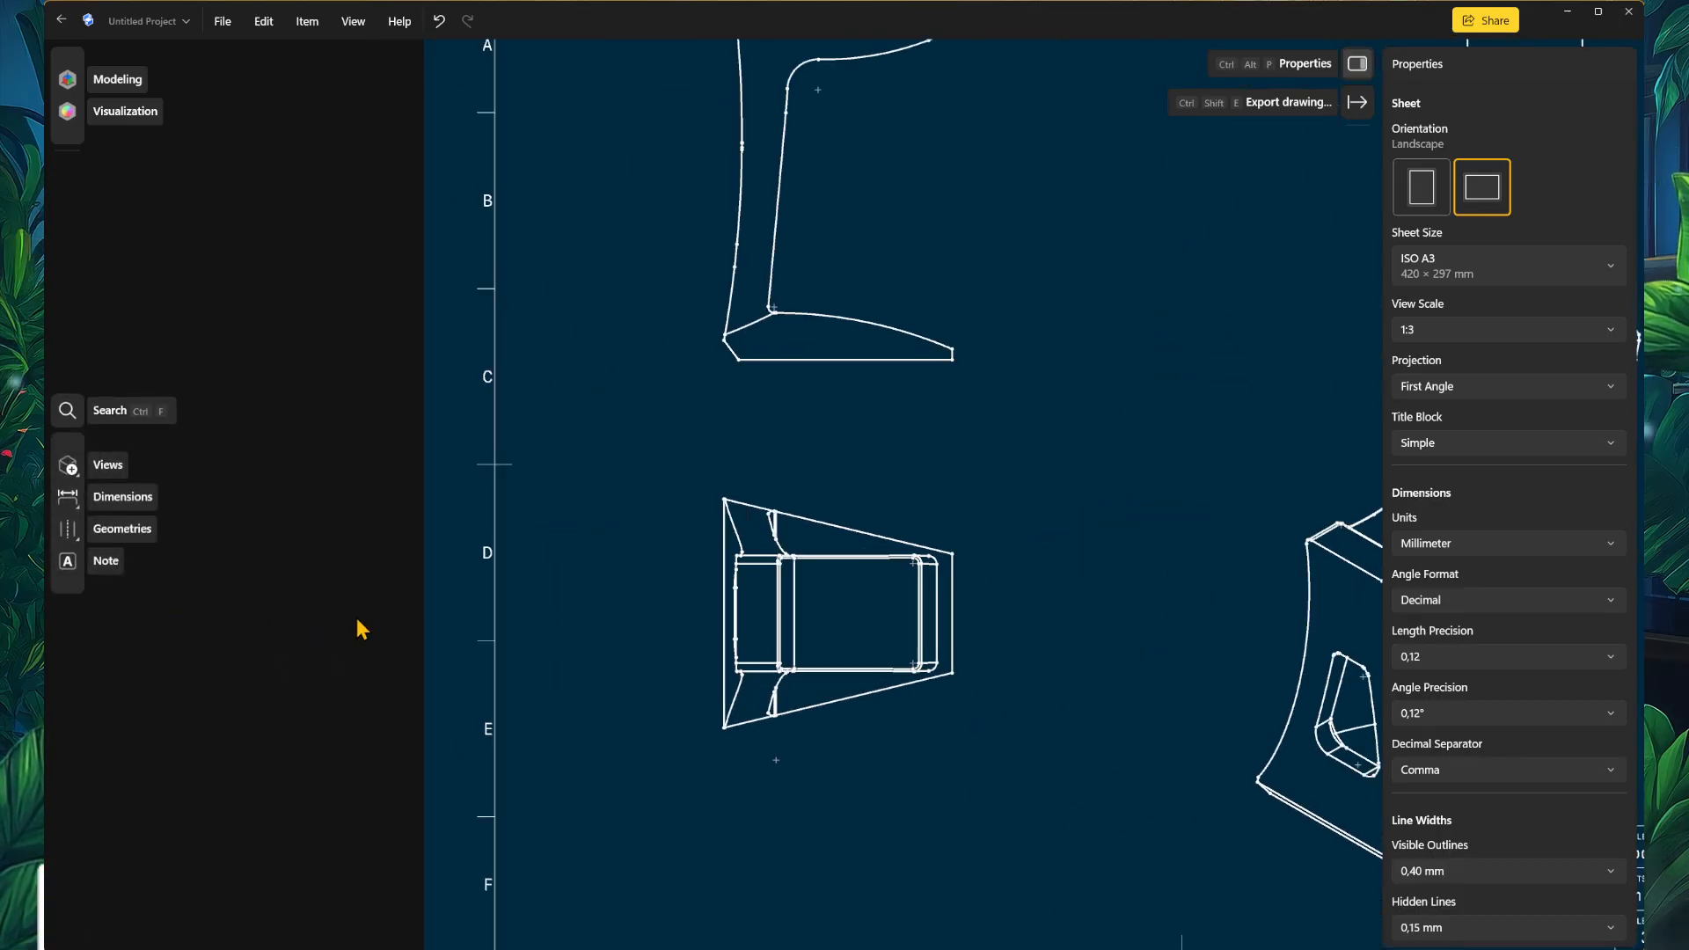
click(79, 510)
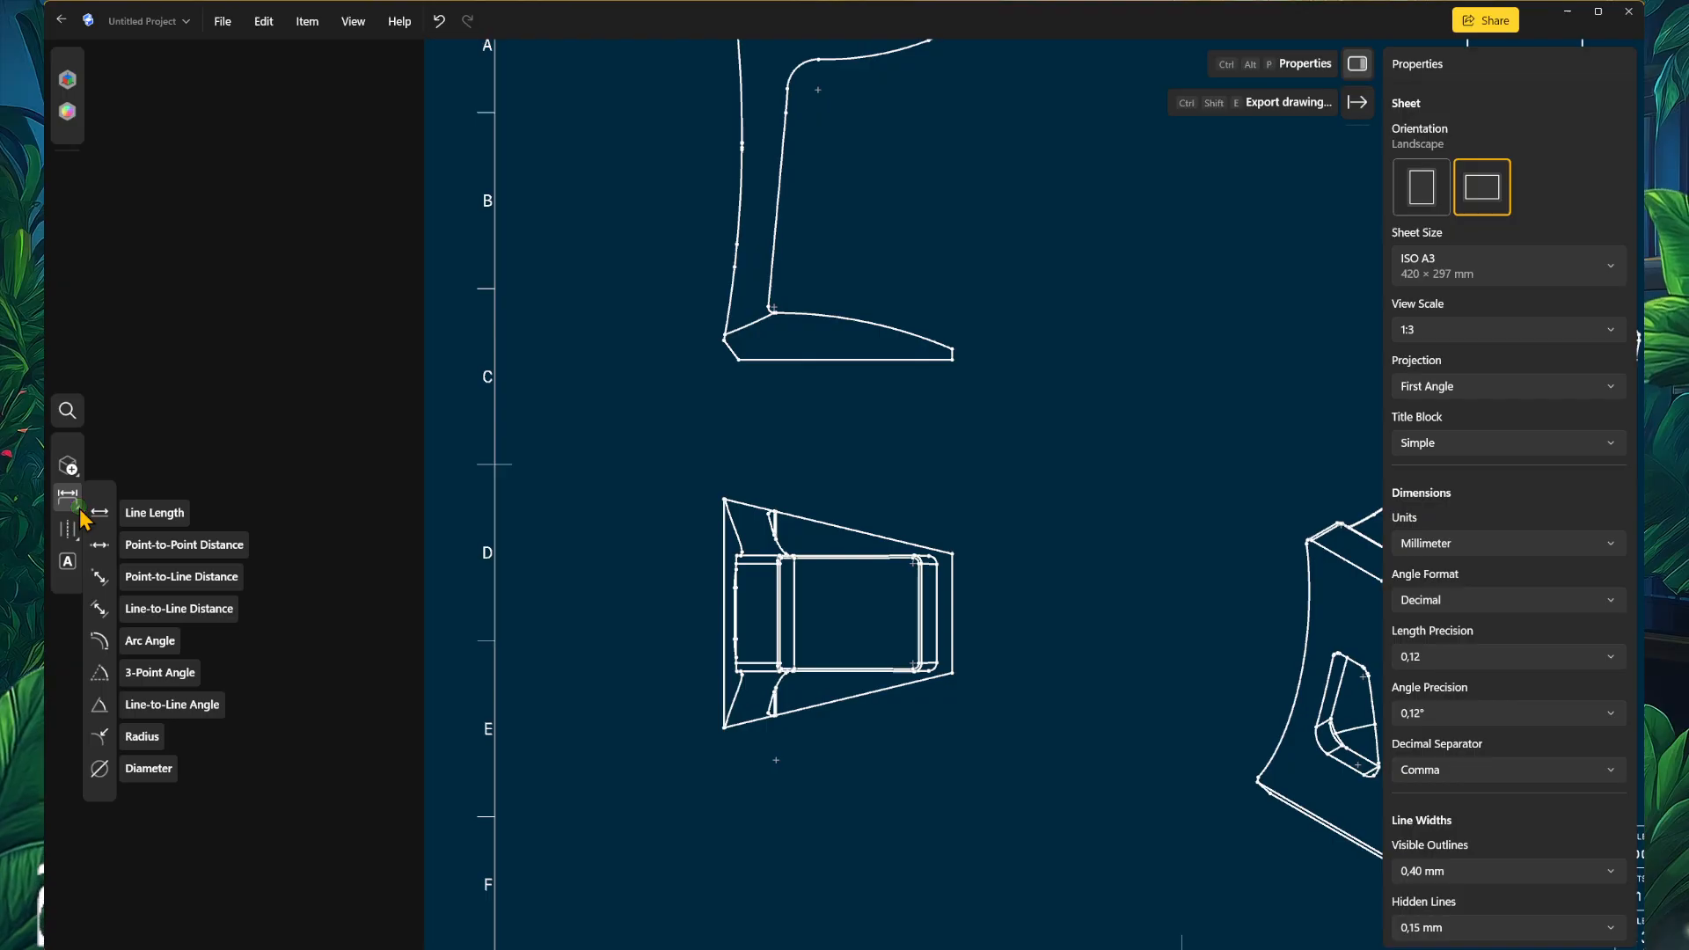
click(260, 434)
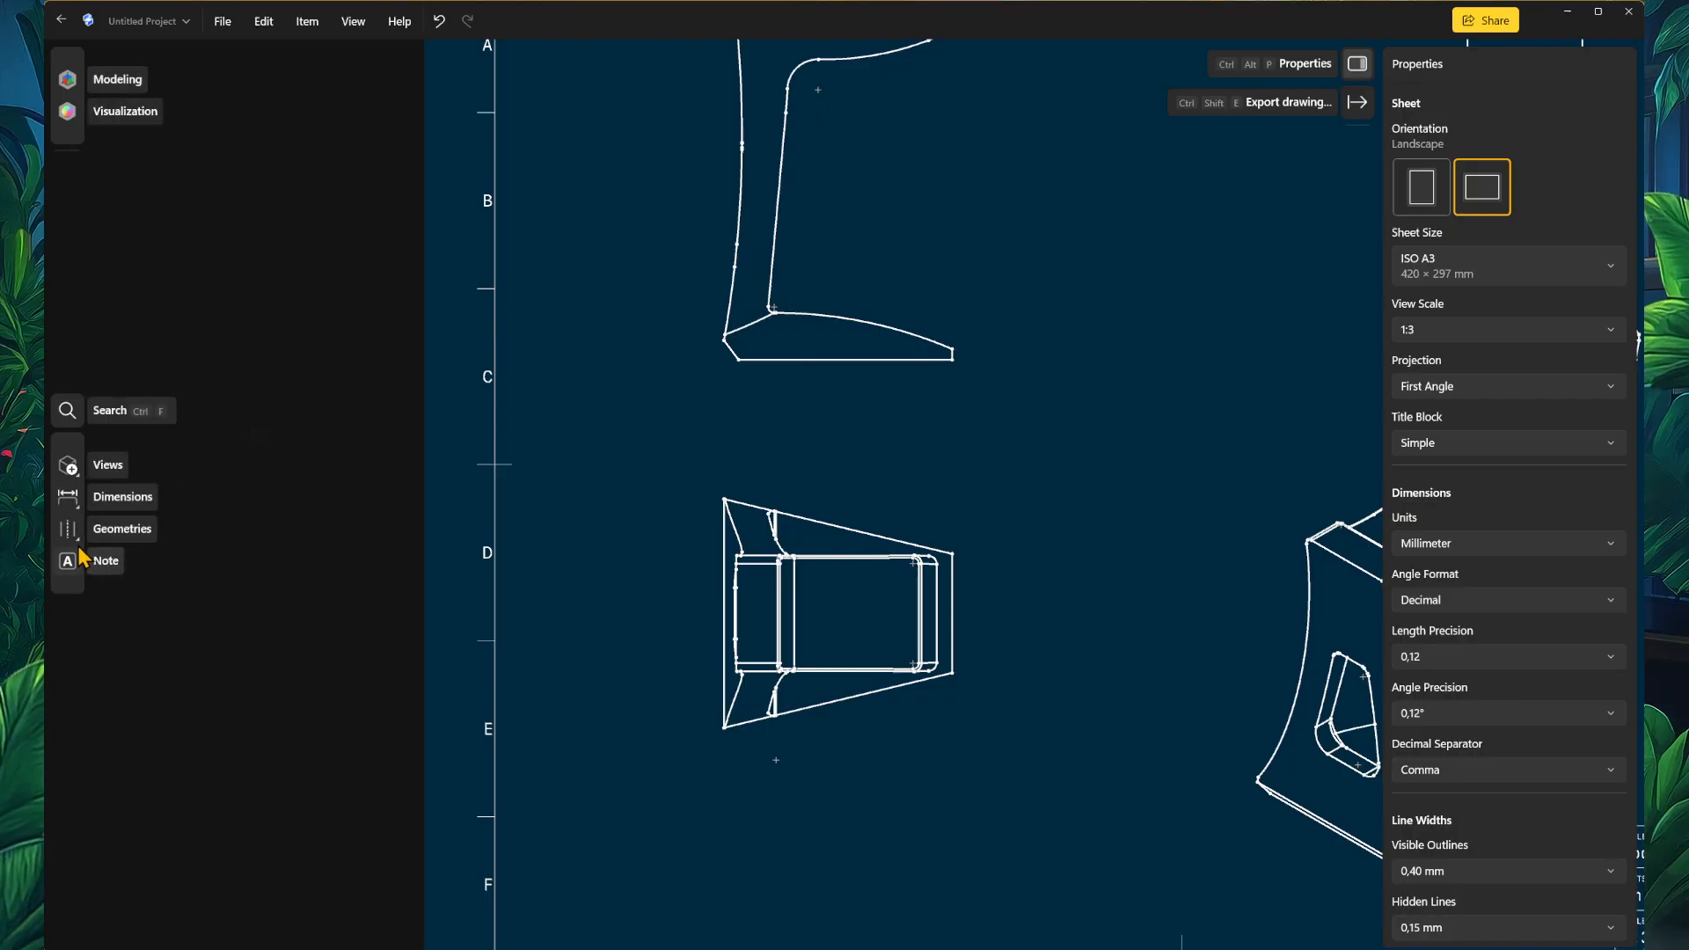
click(80, 545)
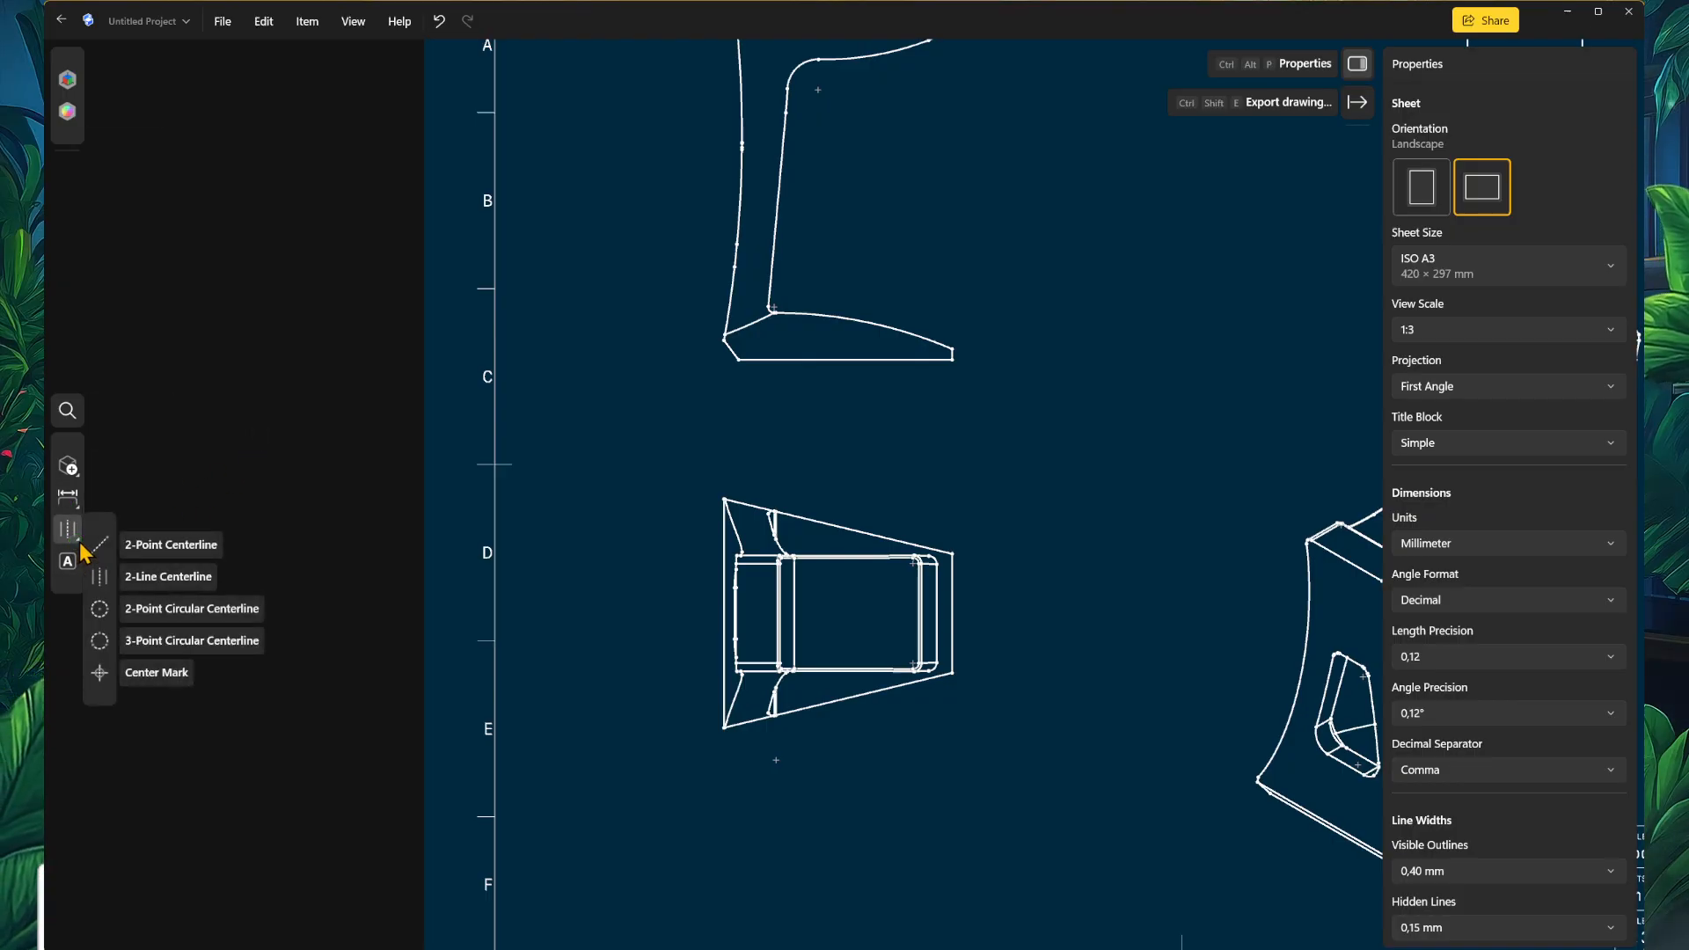
click(218, 467)
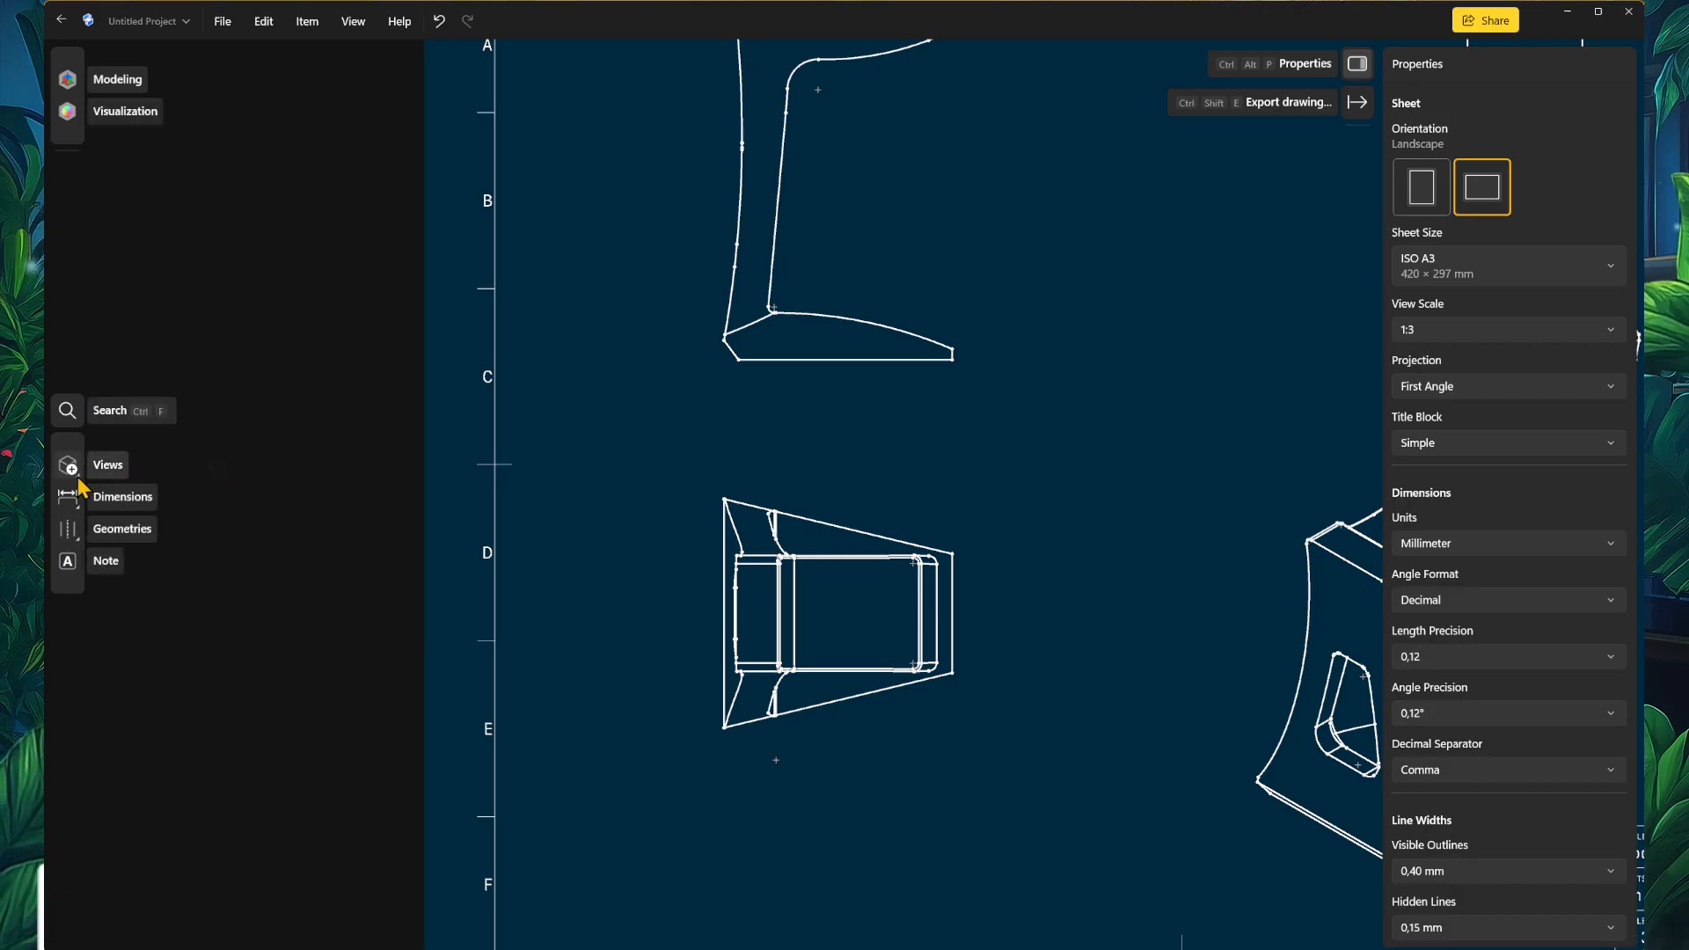
Step: Add a base view of the stand in the Right orientation at the middle of the sheet, without any projections
click(75, 472)
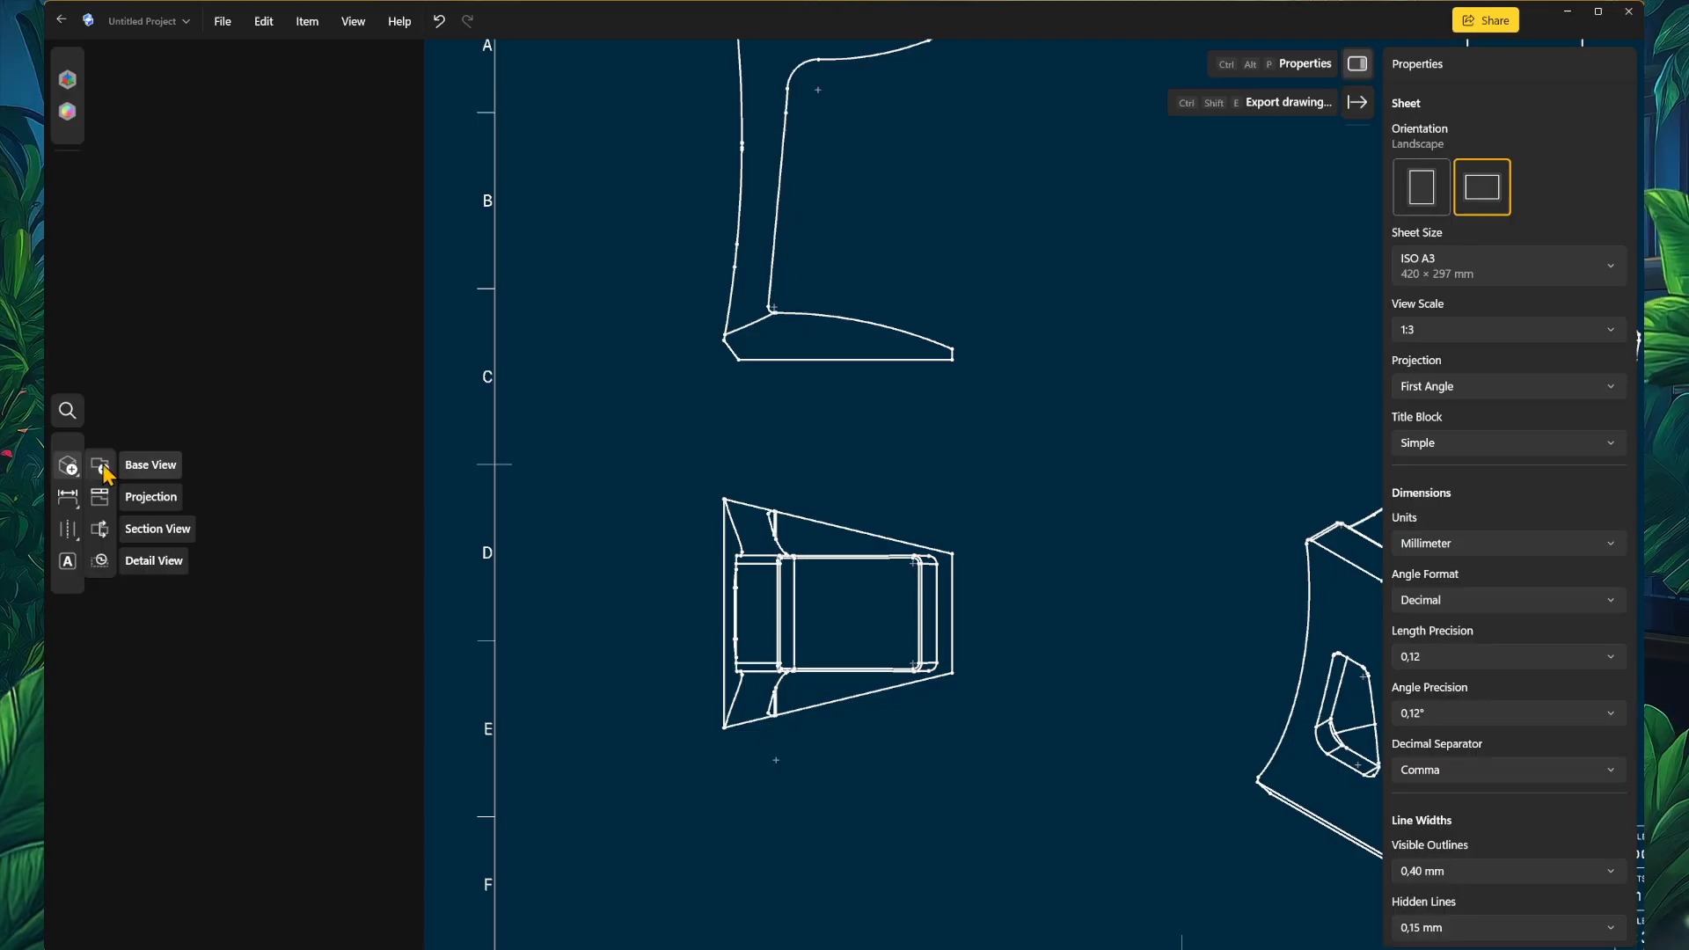
click(105, 473)
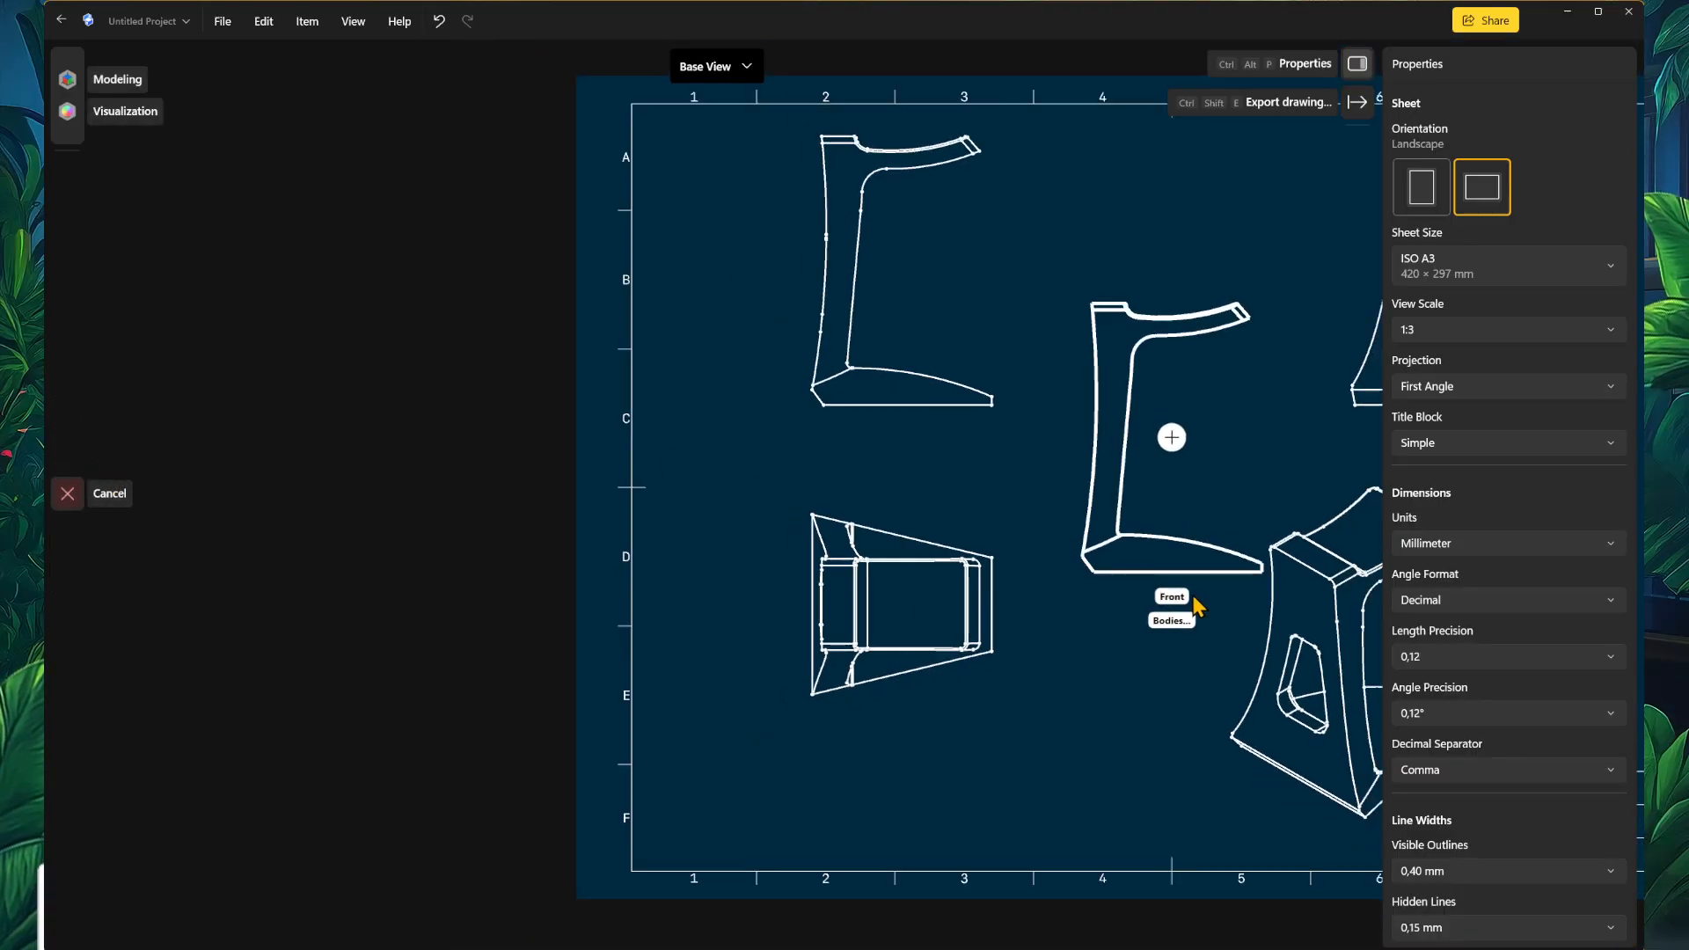
click(914, 585)
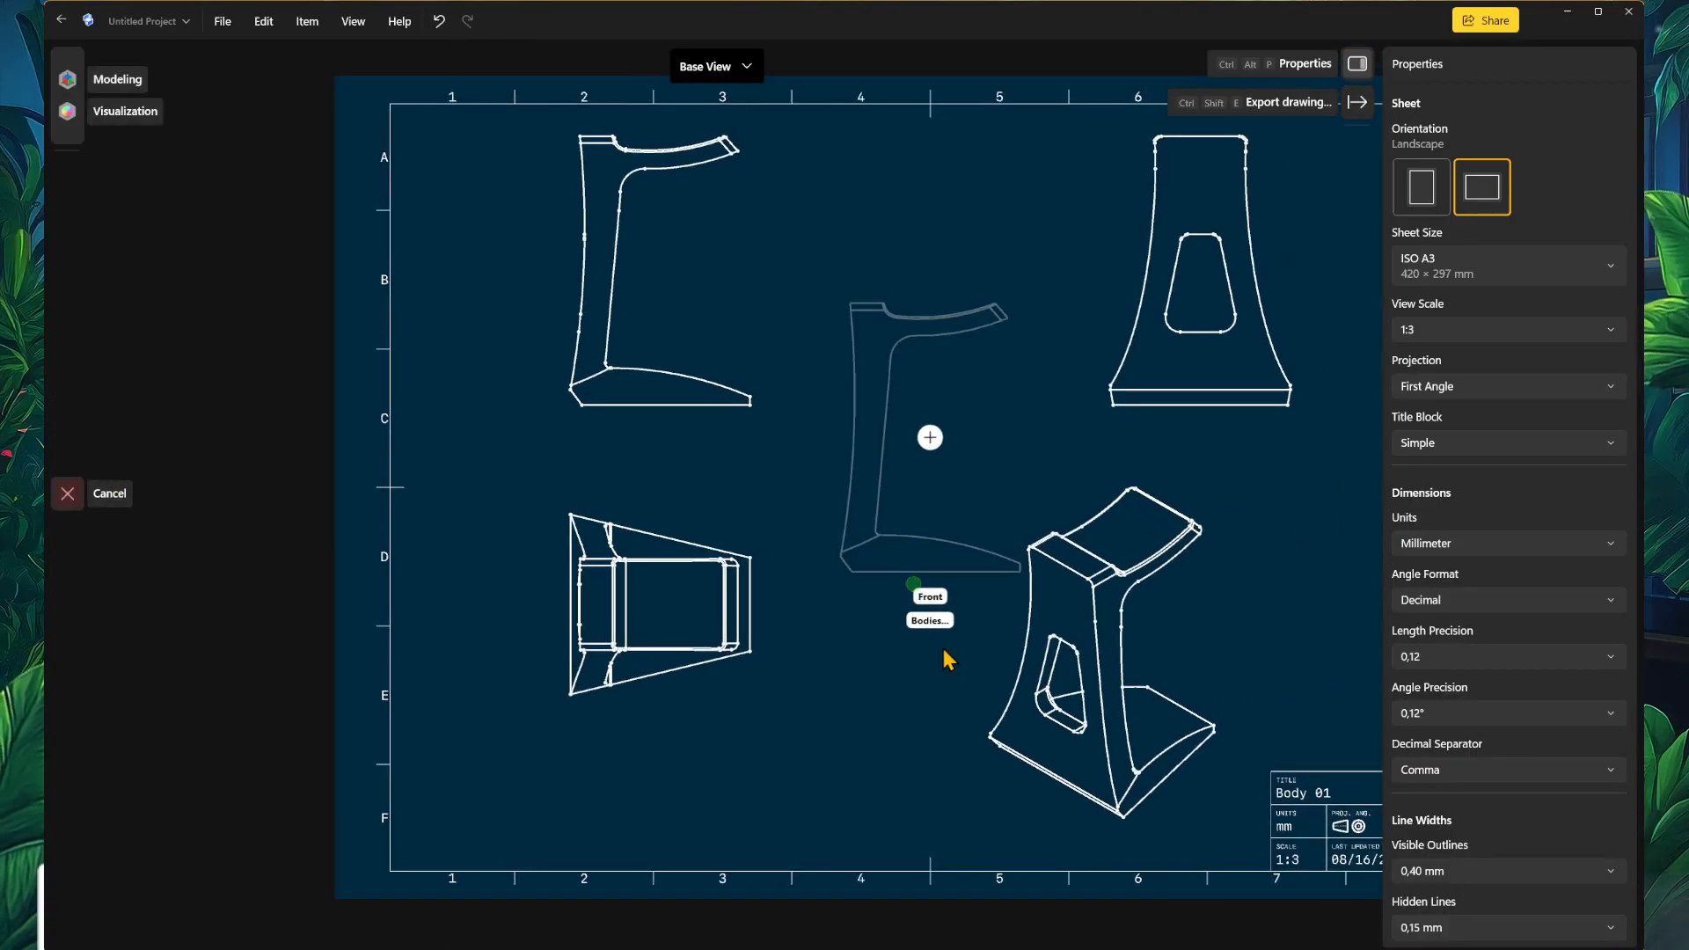
click(932, 598)
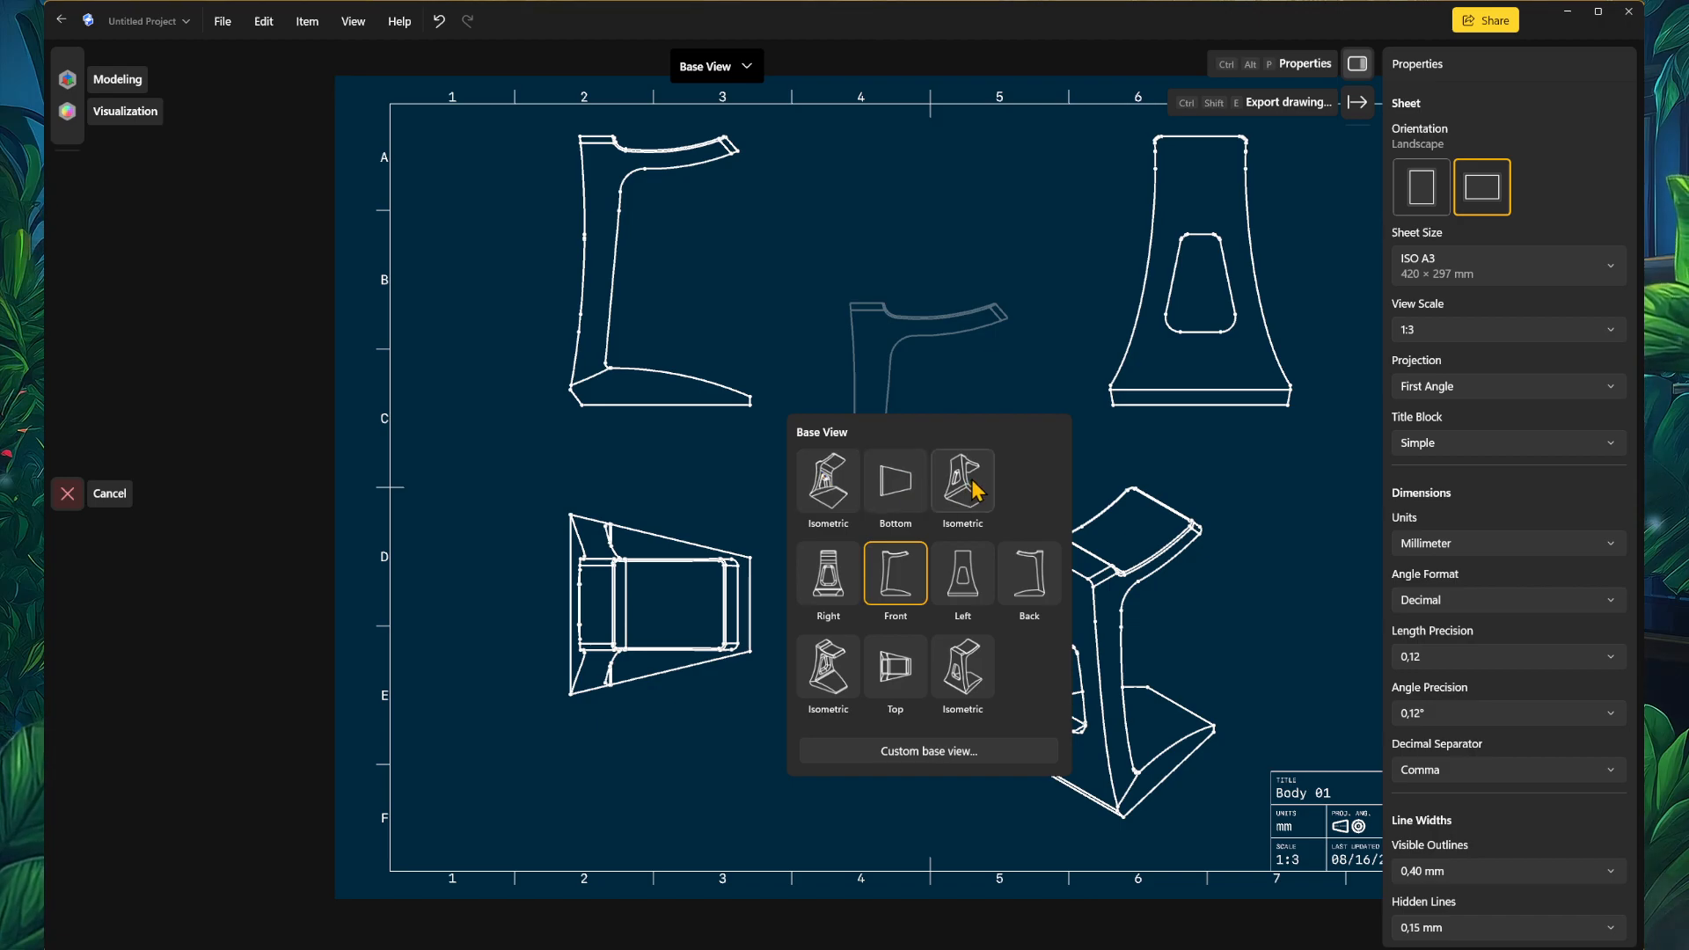
click(828, 577)
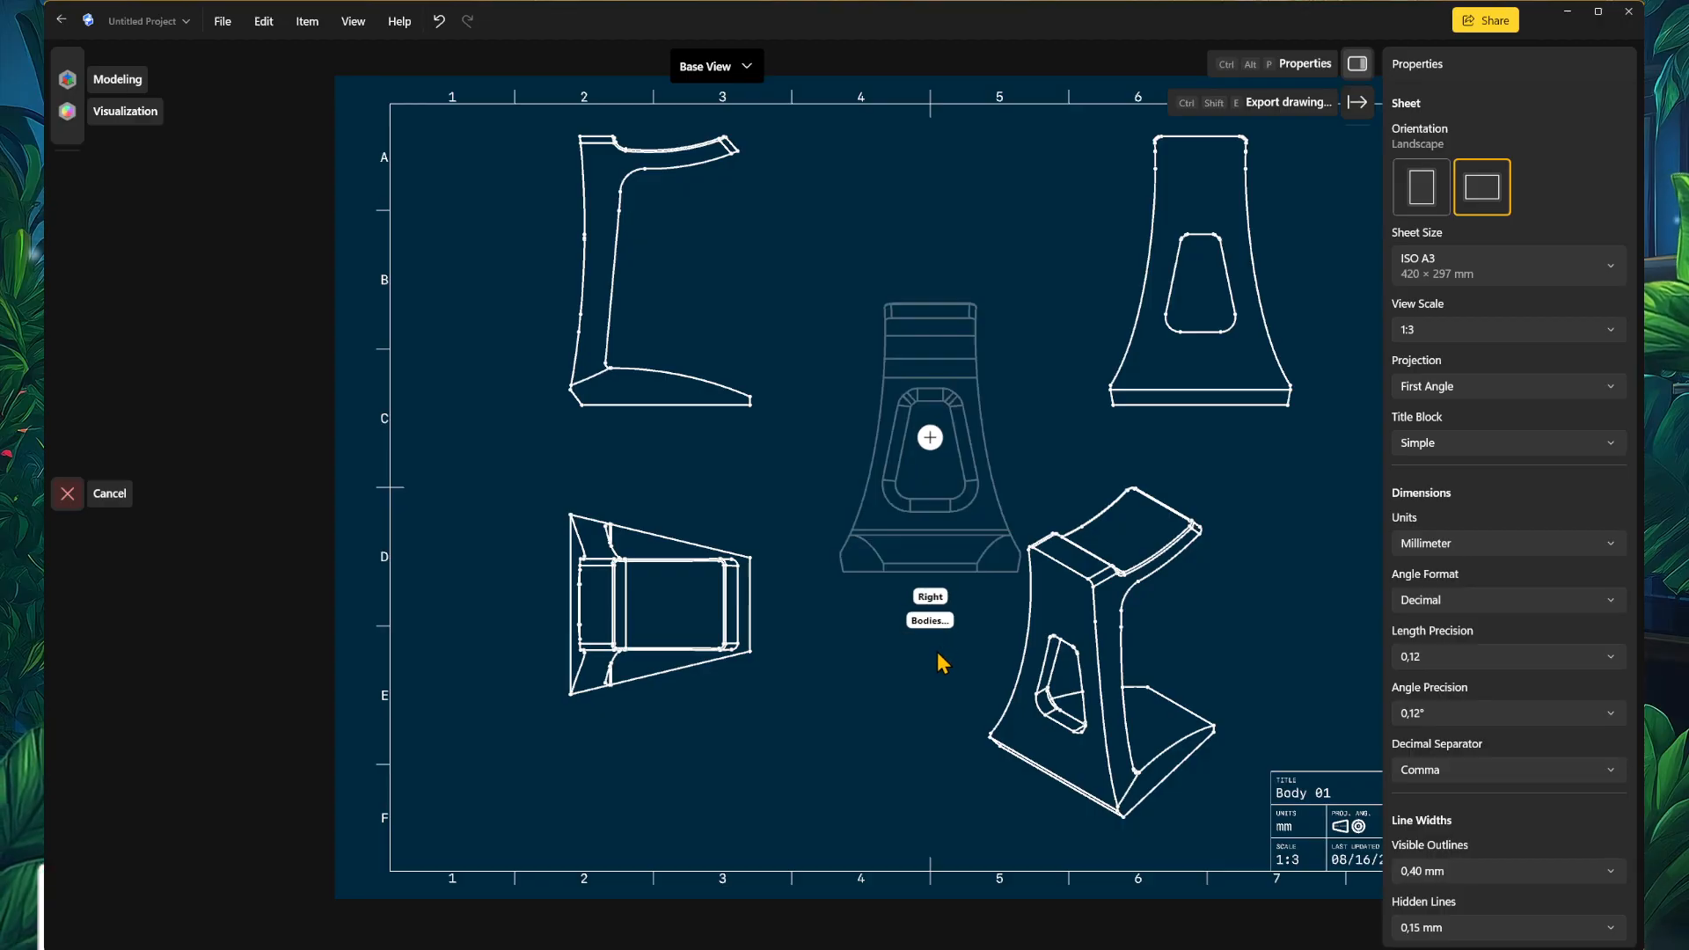
click(925, 554)
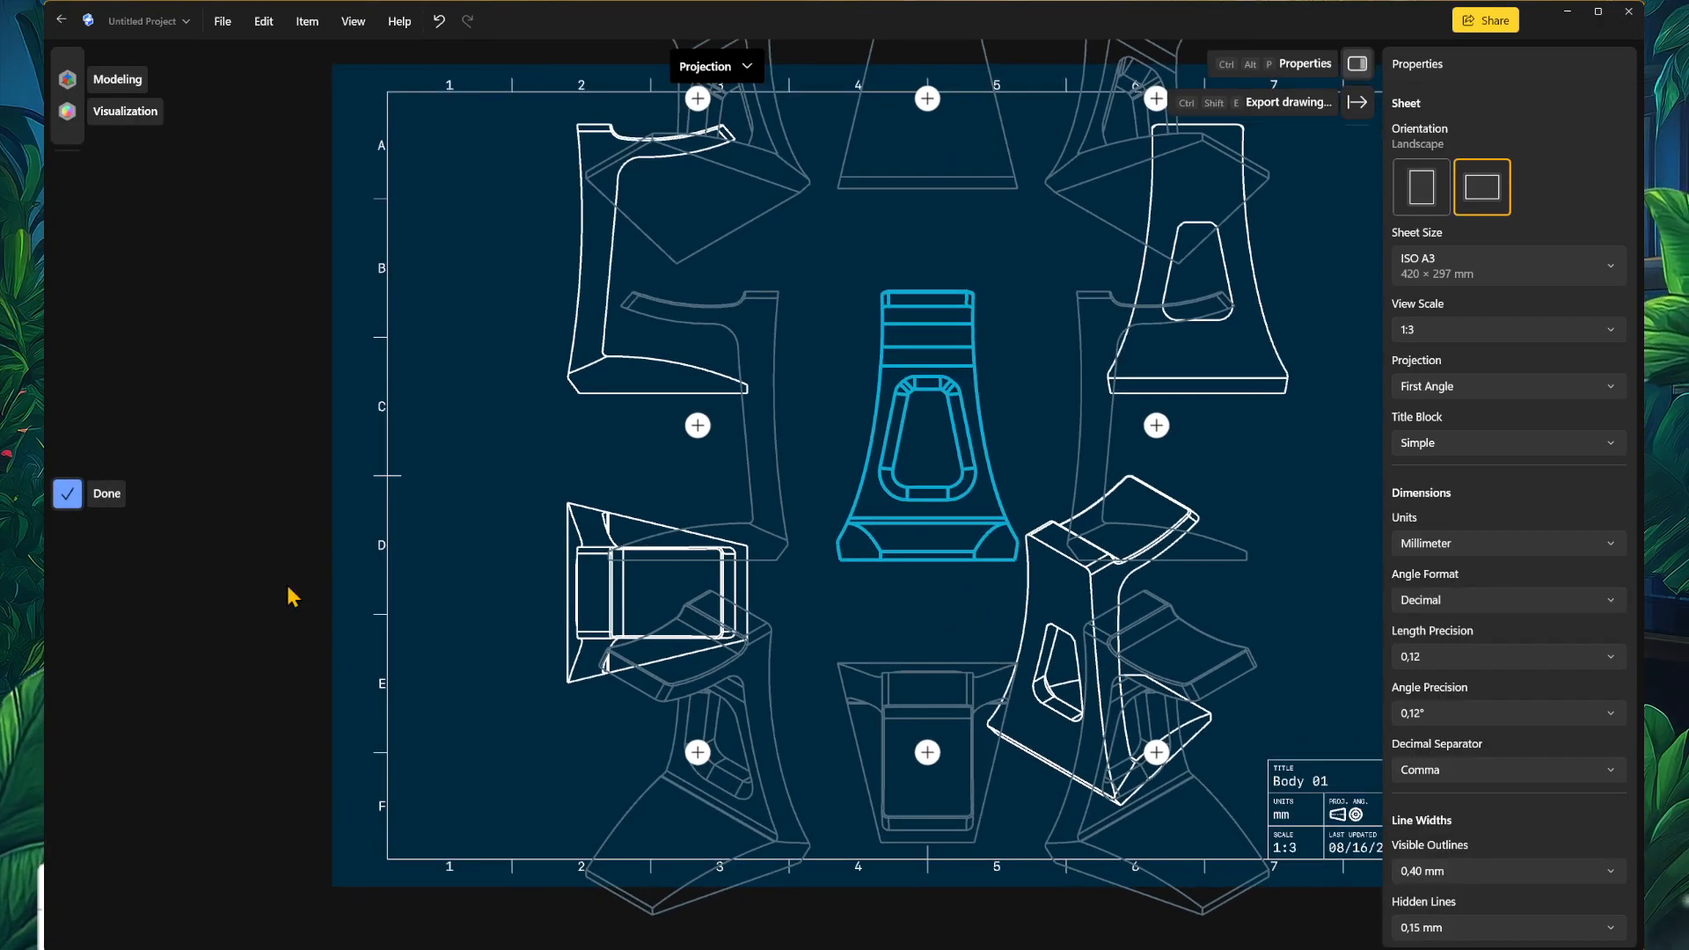
click(68, 494)
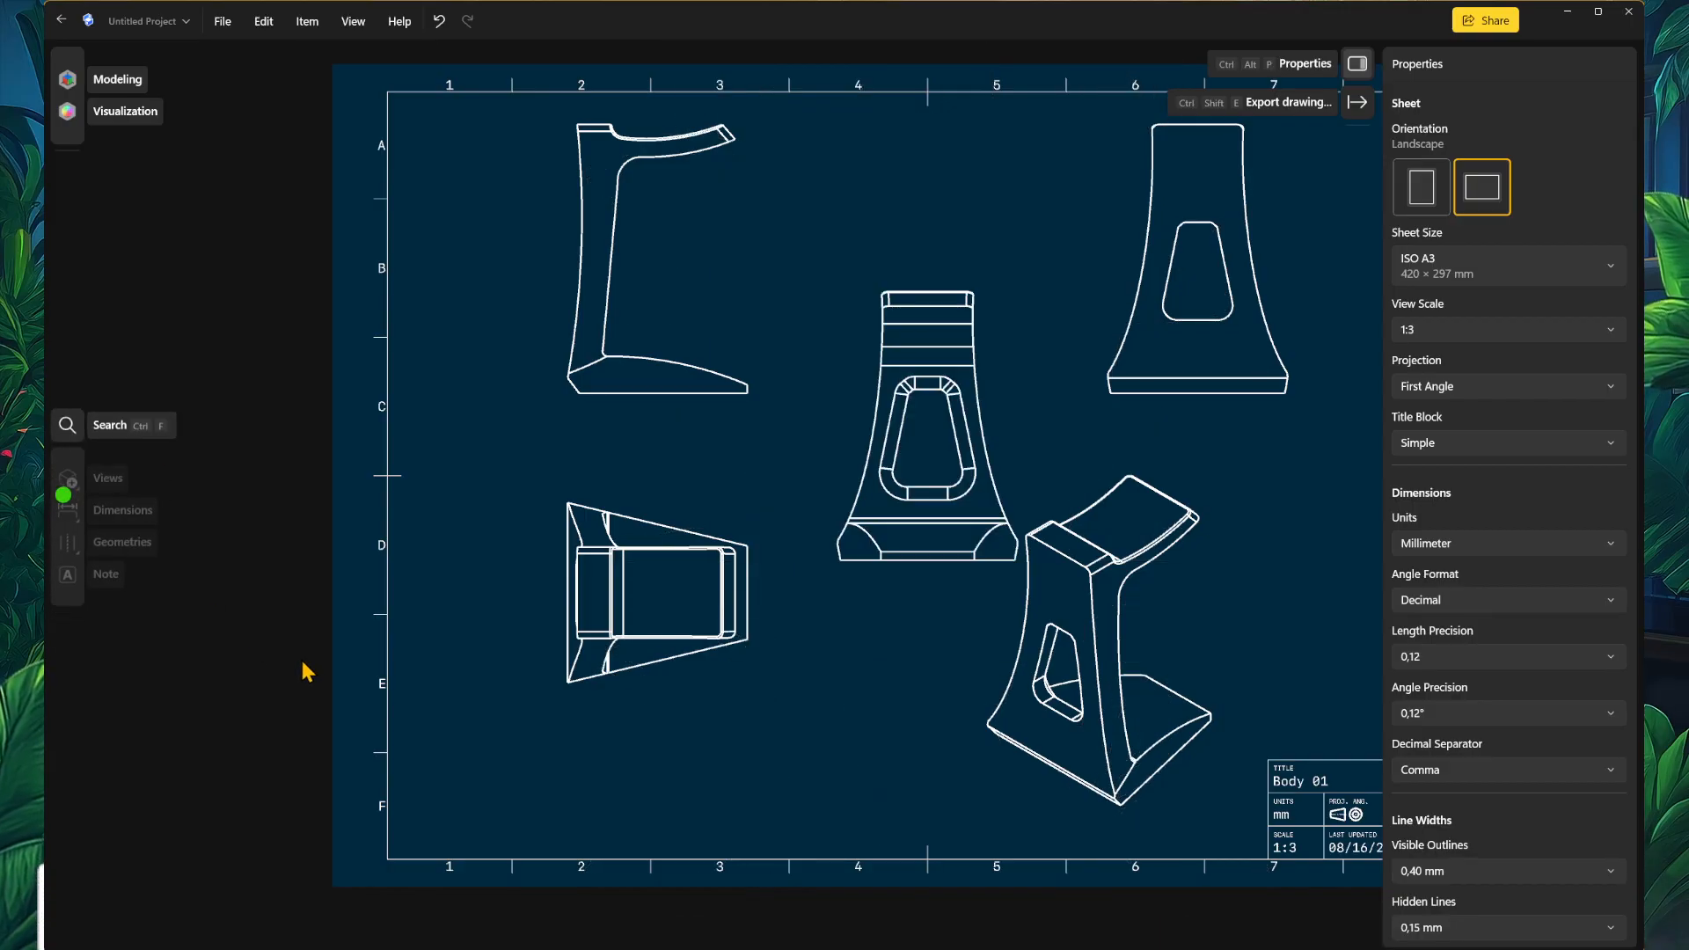
Step: Move the right view up into the upper row, between the front and left views
click(935, 508)
drag(927, 445, 925, 281)
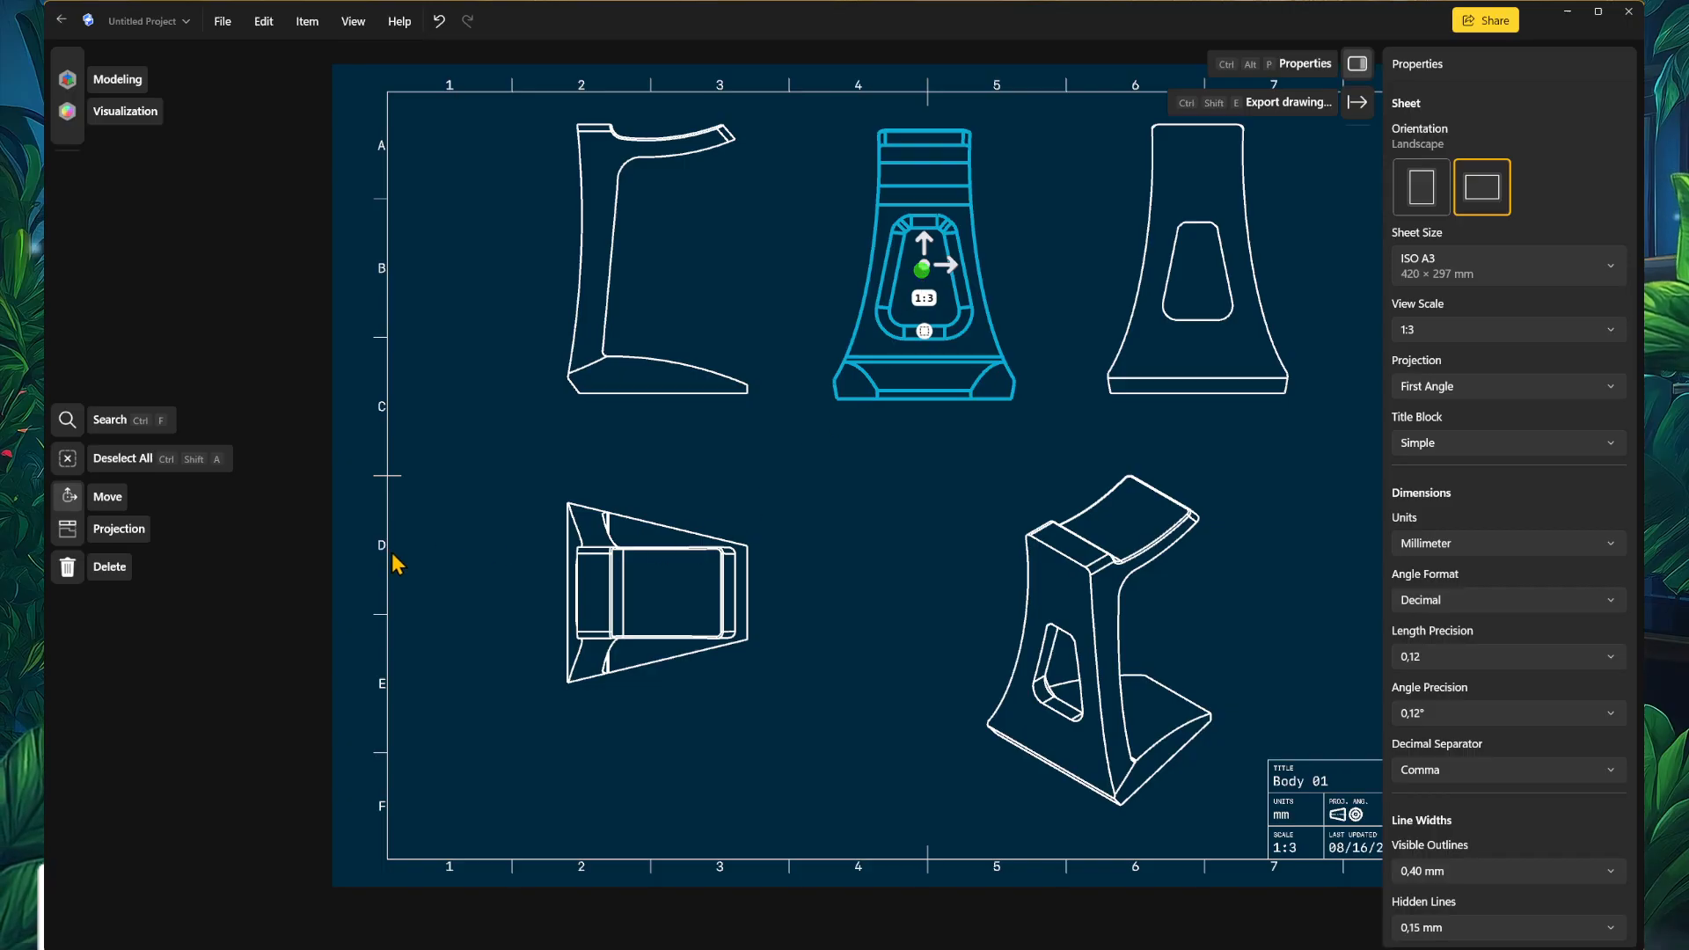
click(254, 599)
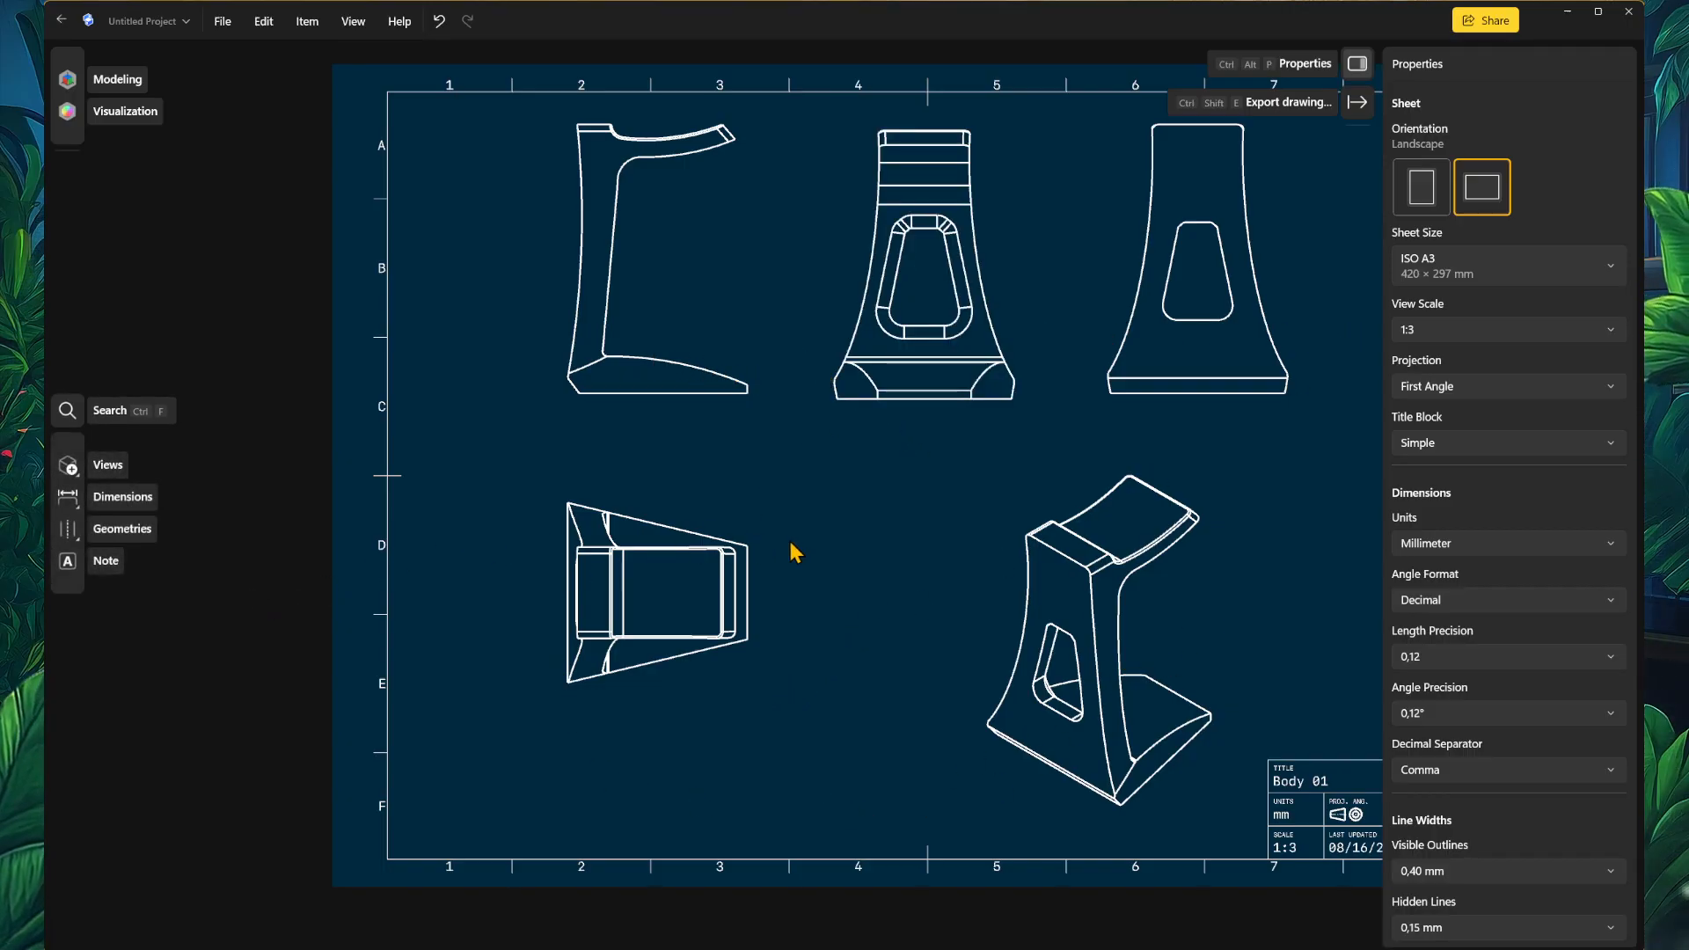
middle_drag(789, 551, 773, 592)
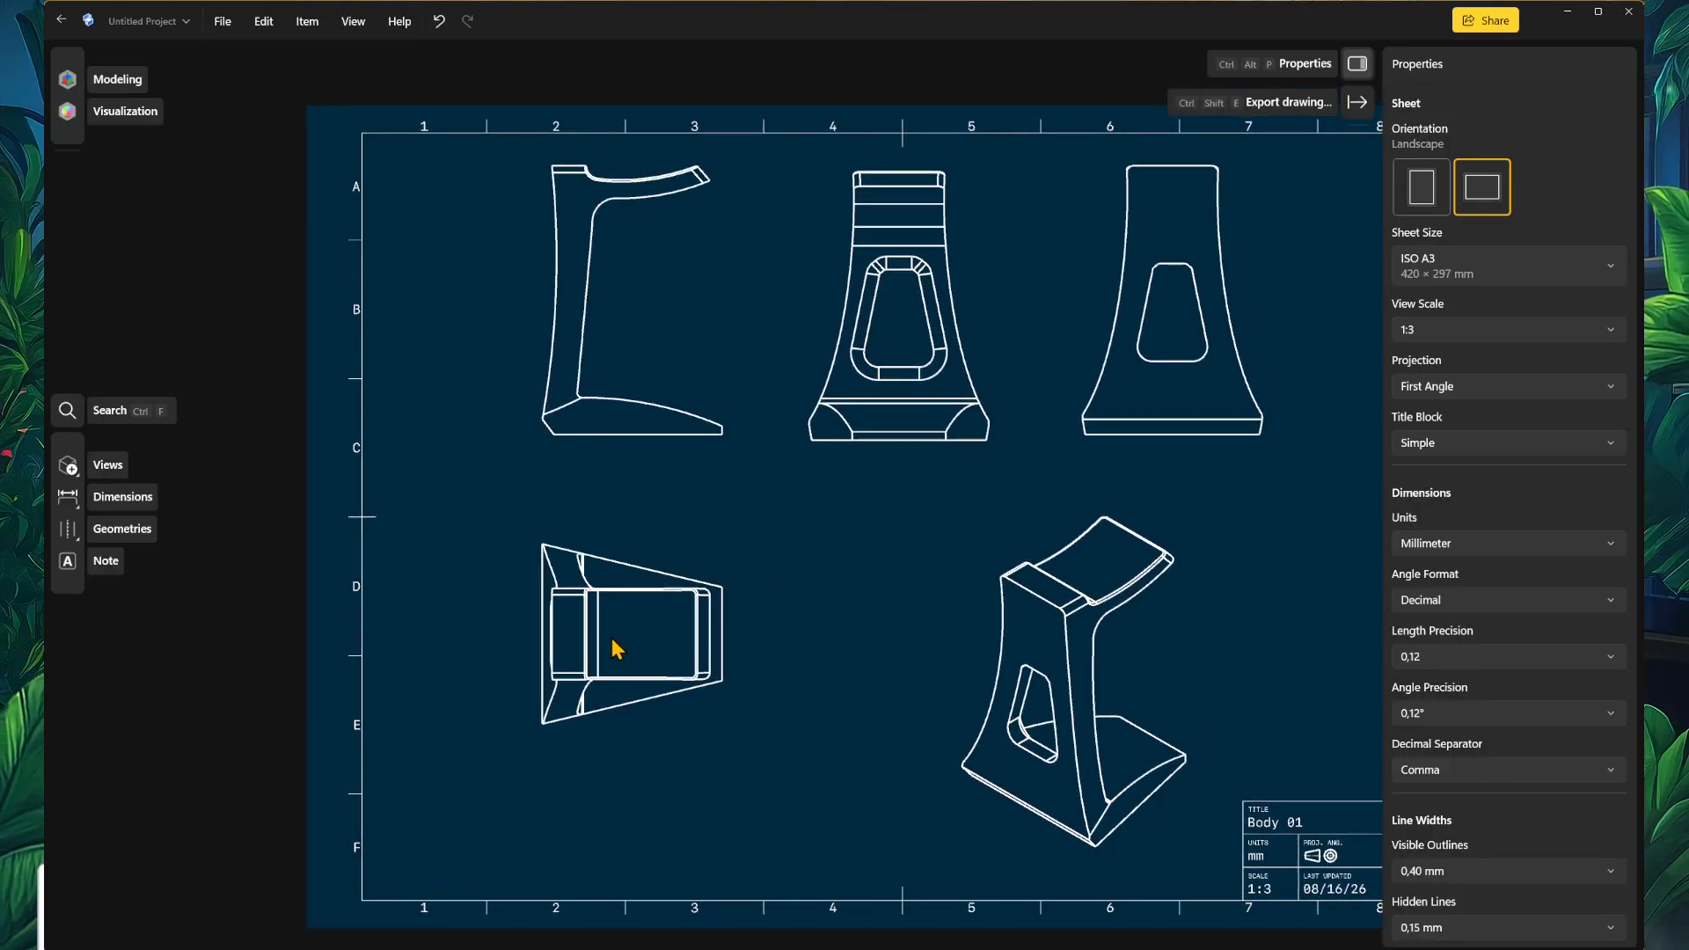
Step: Create a section view through the horizontal centerline of the top view and place it directly below that view
click(78, 480)
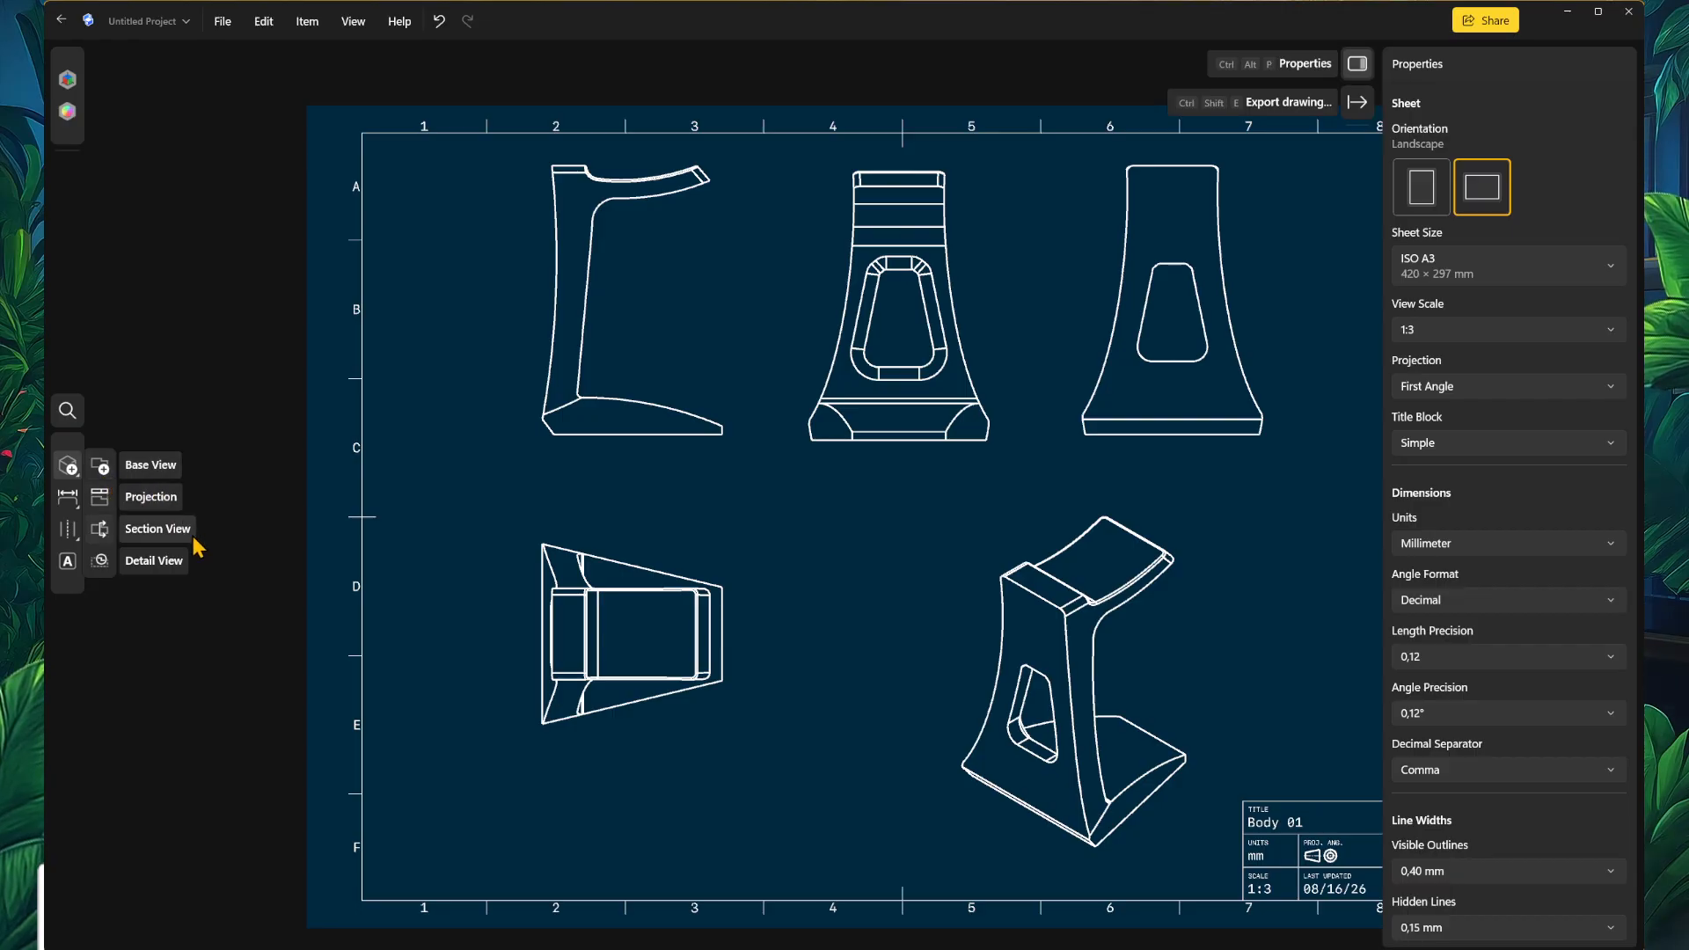
click(102, 529)
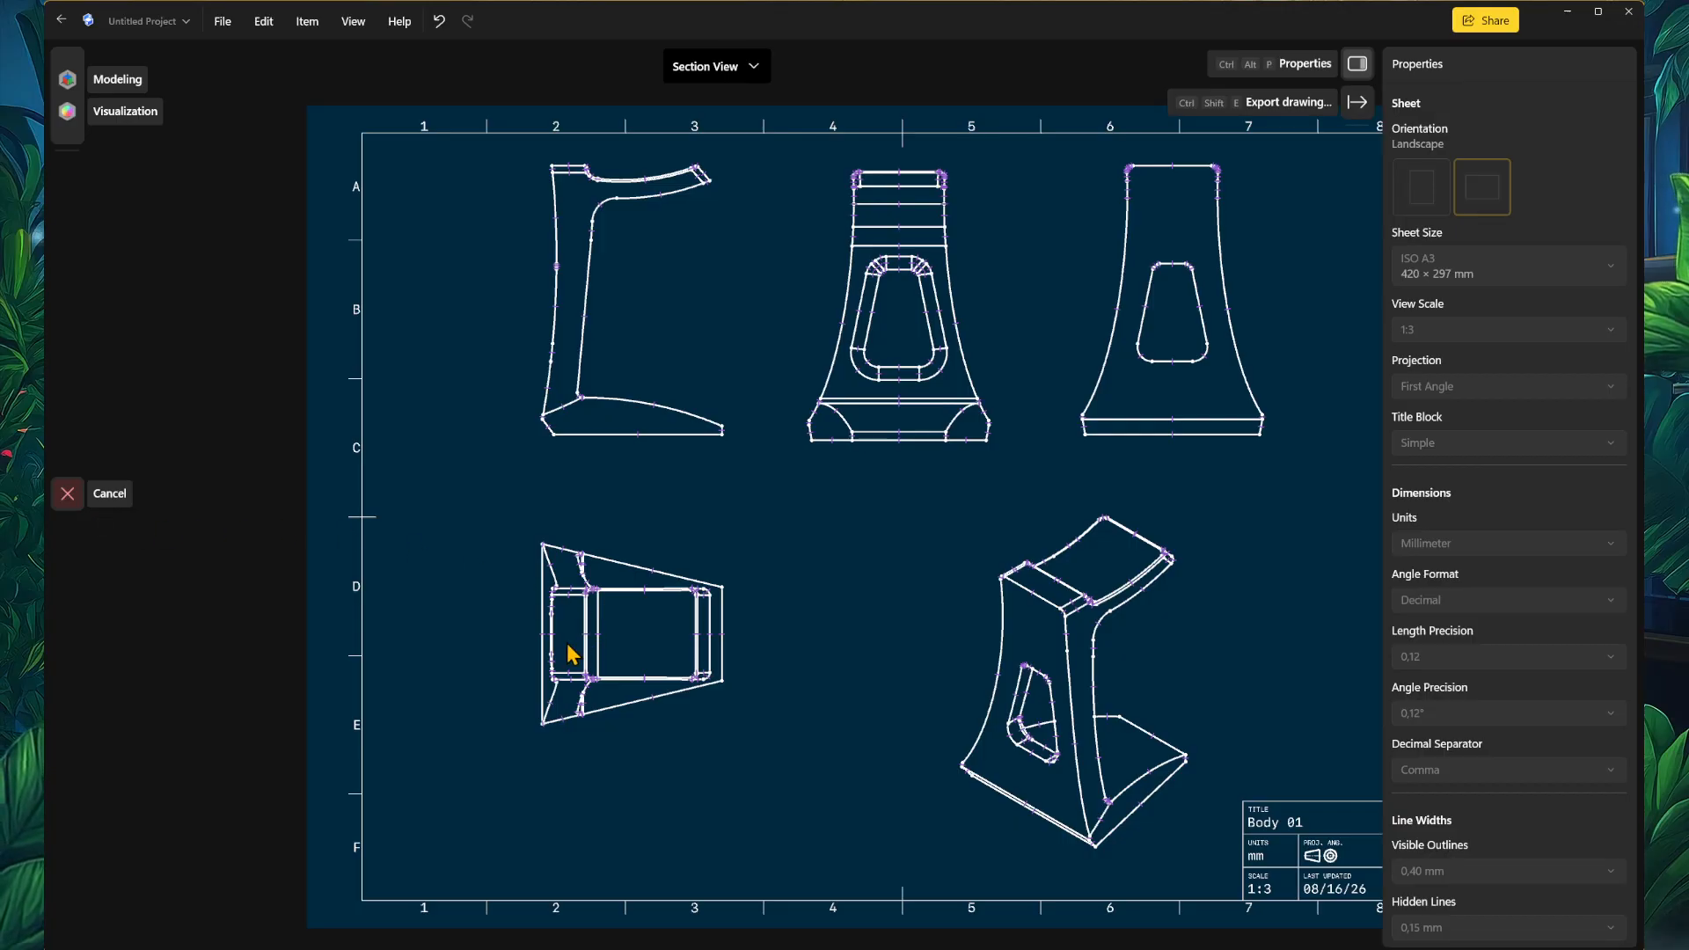
click(470, 639)
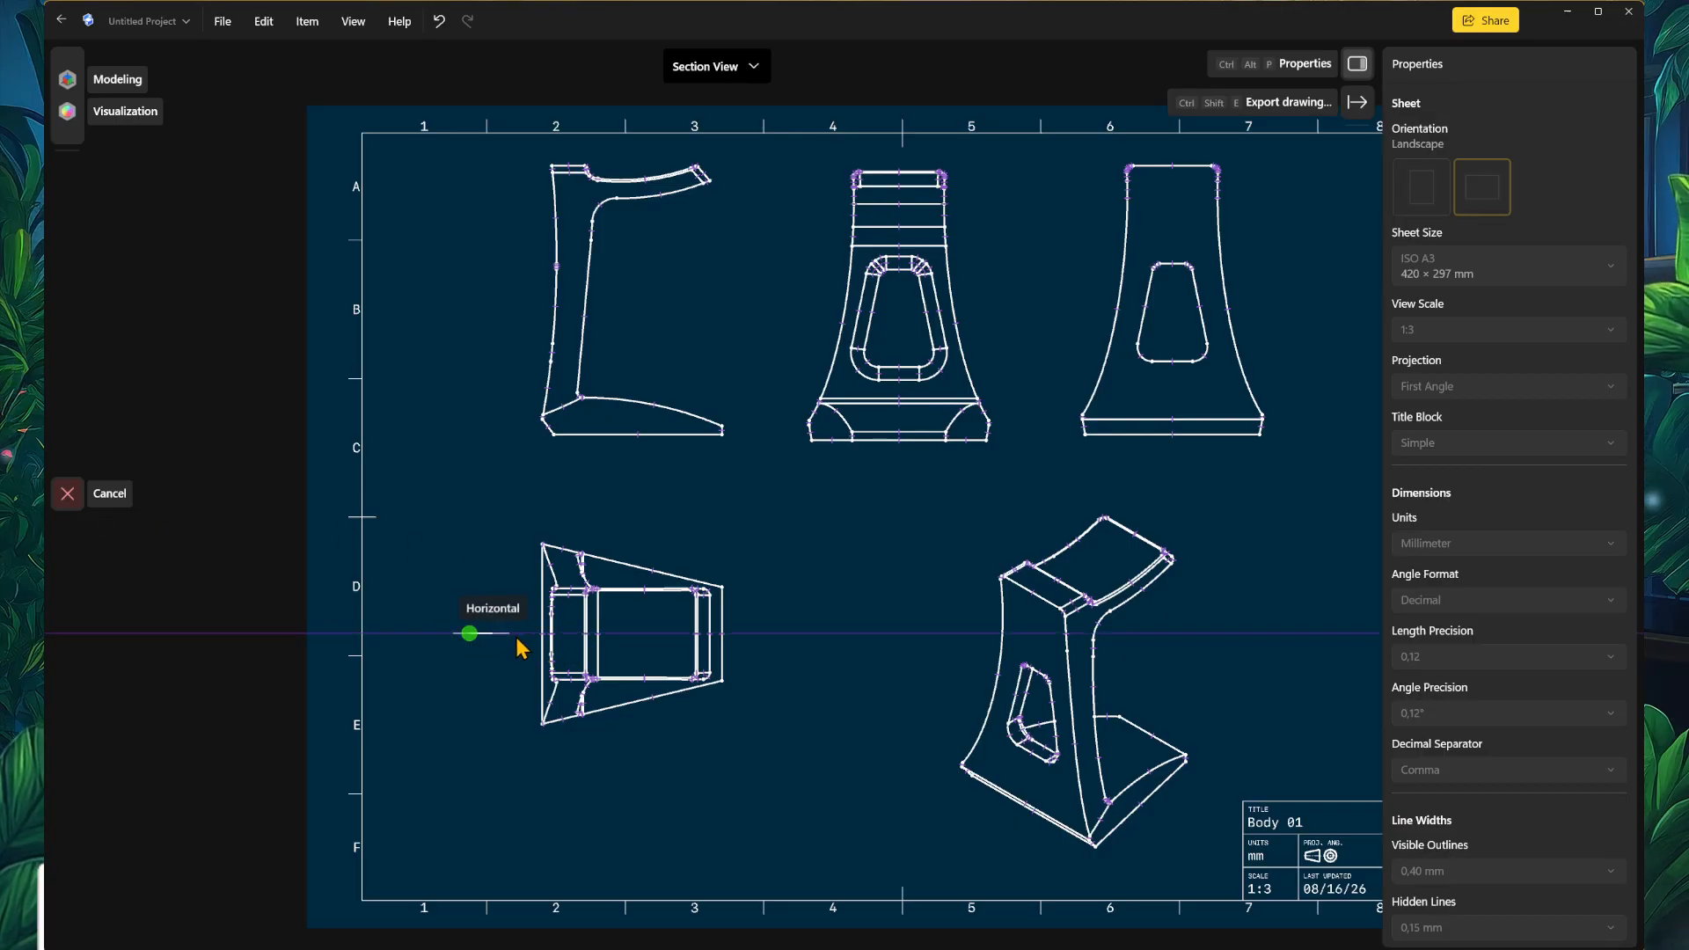
click(791, 642)
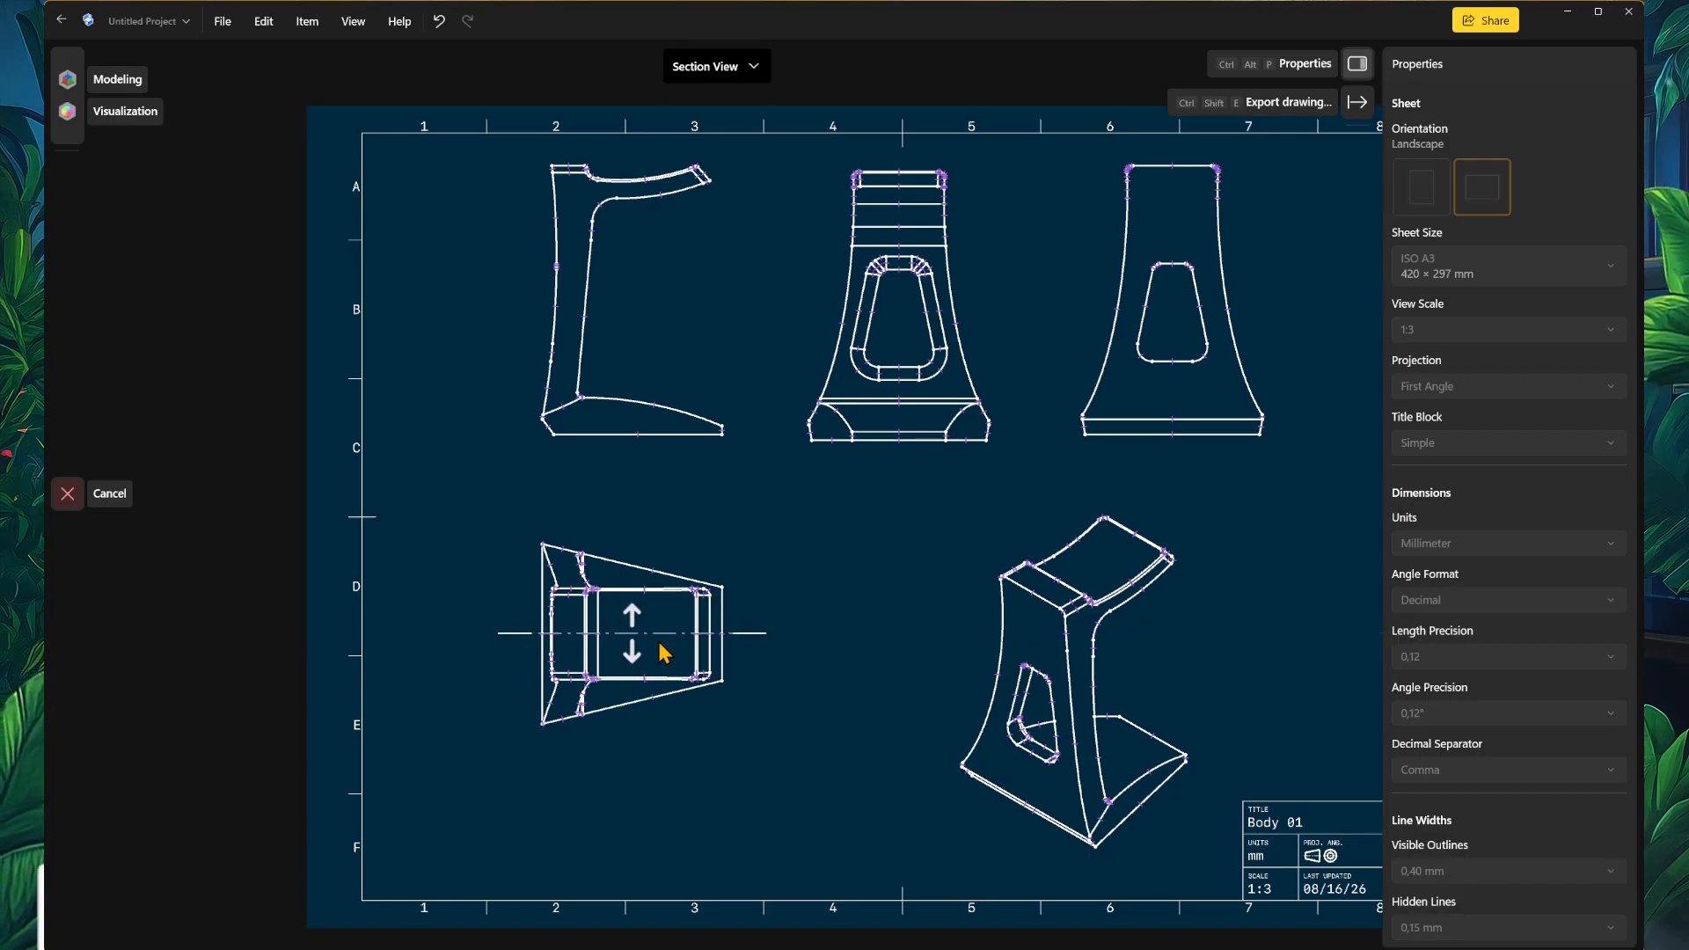
drag(633, 660, 635, 893)
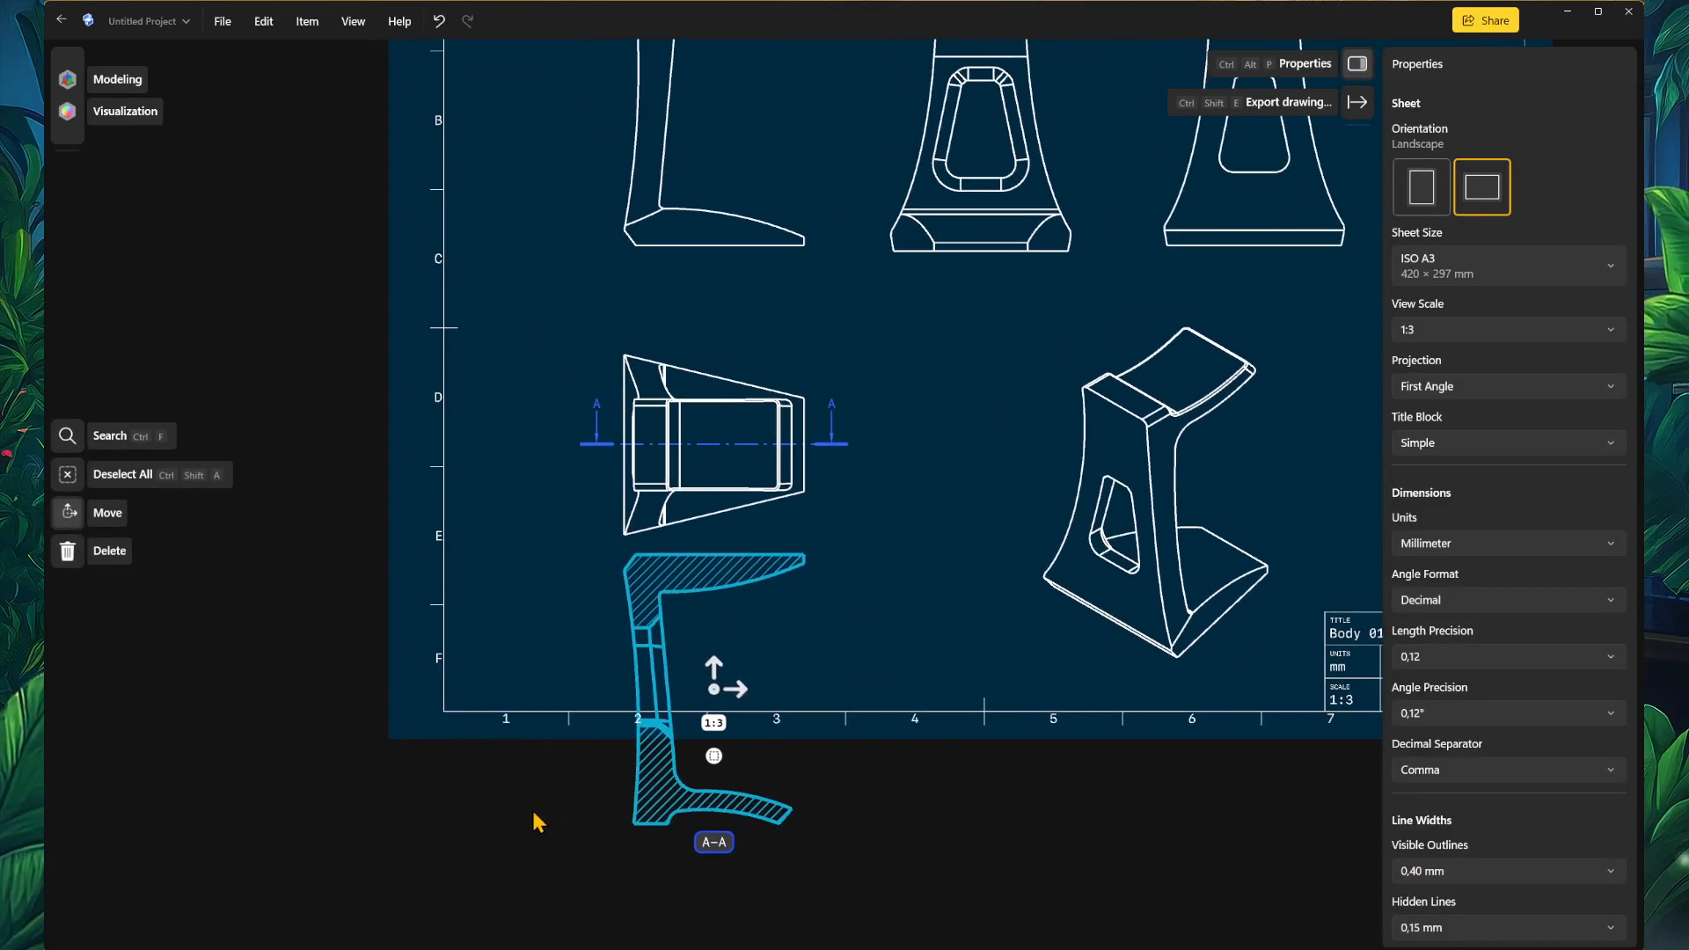
click(535, 816)
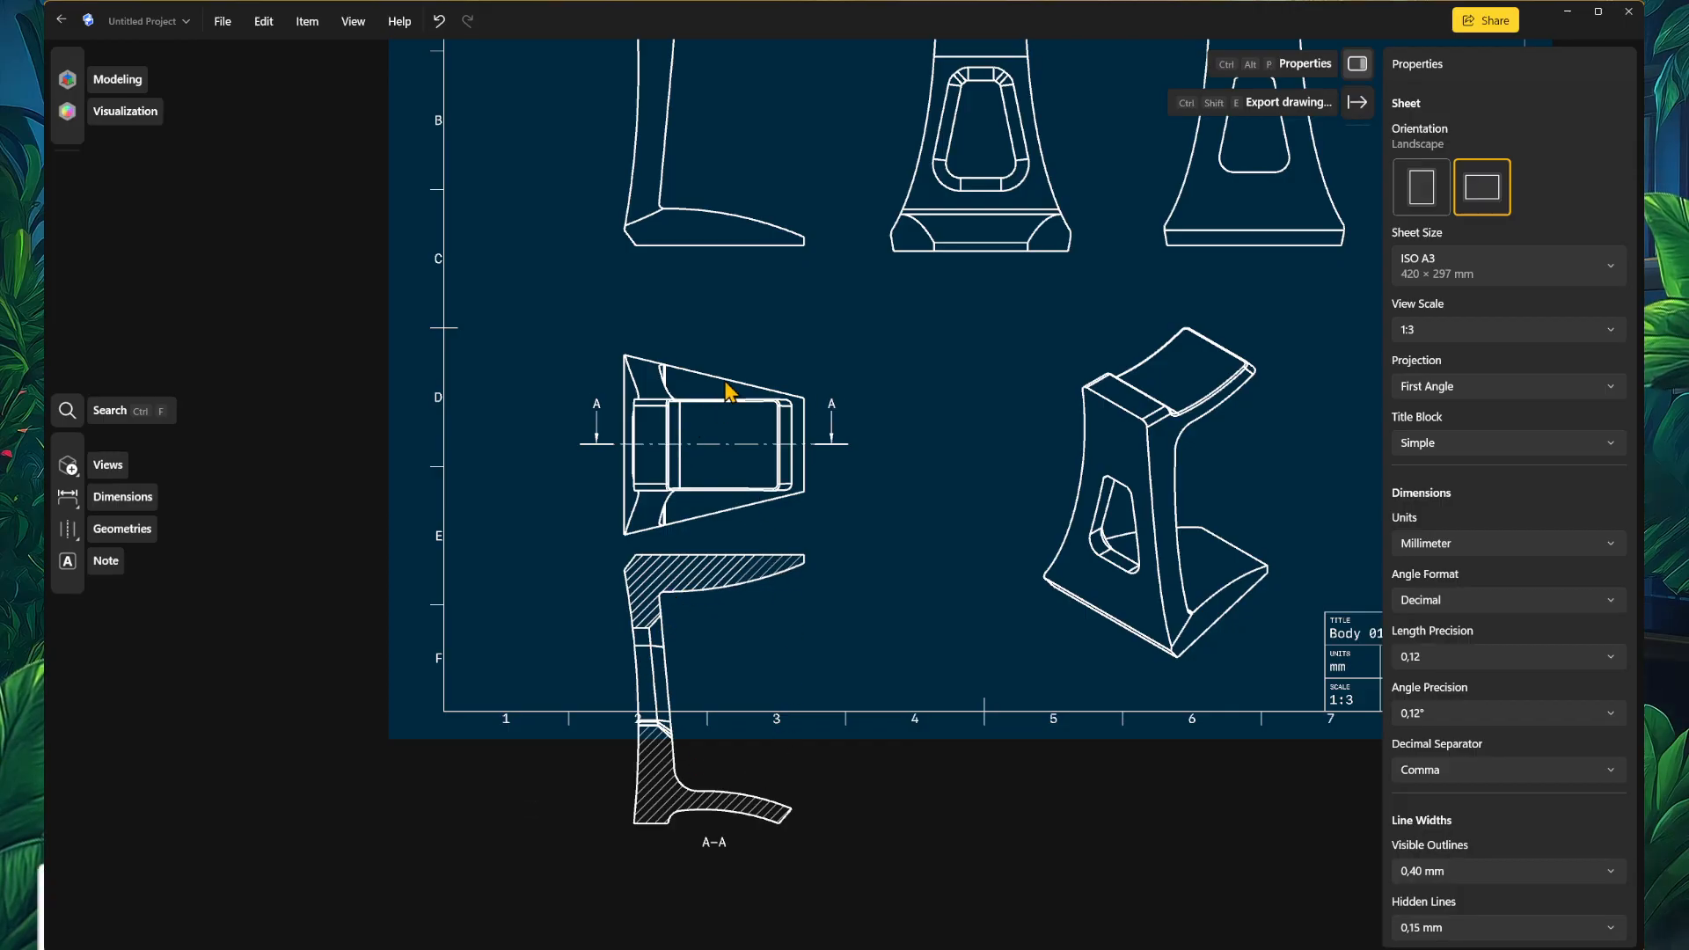
Step: Move the top view up close to the front view and shift the section view up so it fits on the sheet
mouse_move(677, 451)
mouse_down()
mouse_move(671, 467)
mouse_move(625, 445)
mouse_move(652, 369)
mouse_up()
click(695, 555)
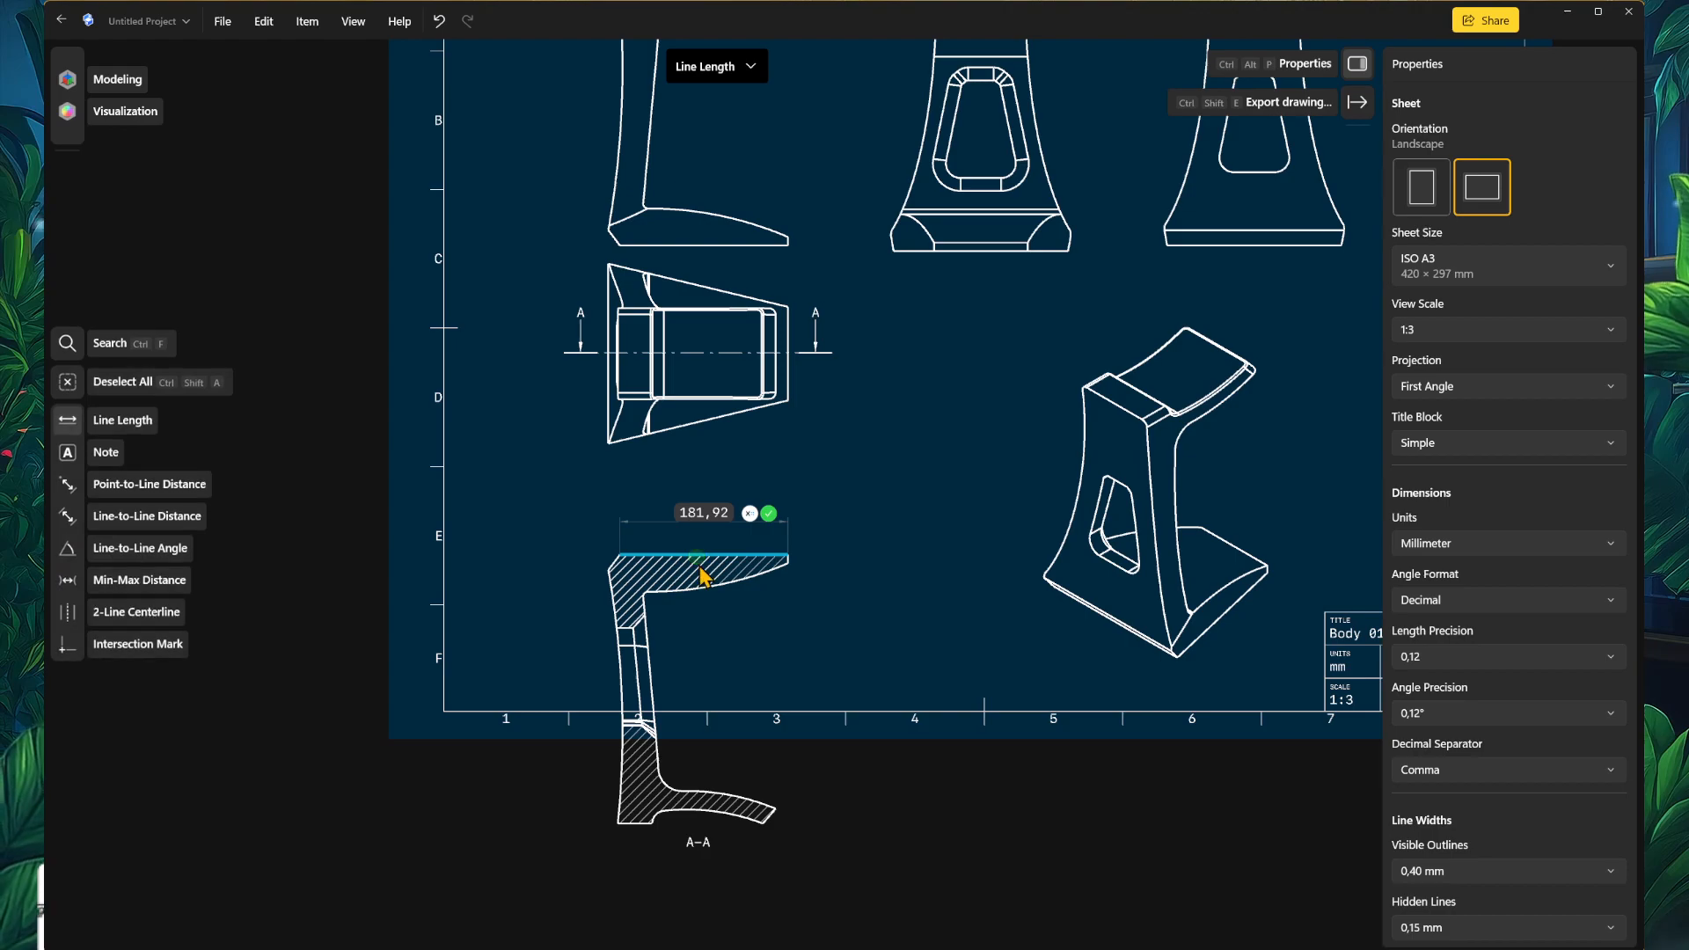
click(699, 565)
drag(704, 577, 711, 485)
middle_drag(879, 536, 796, 658)
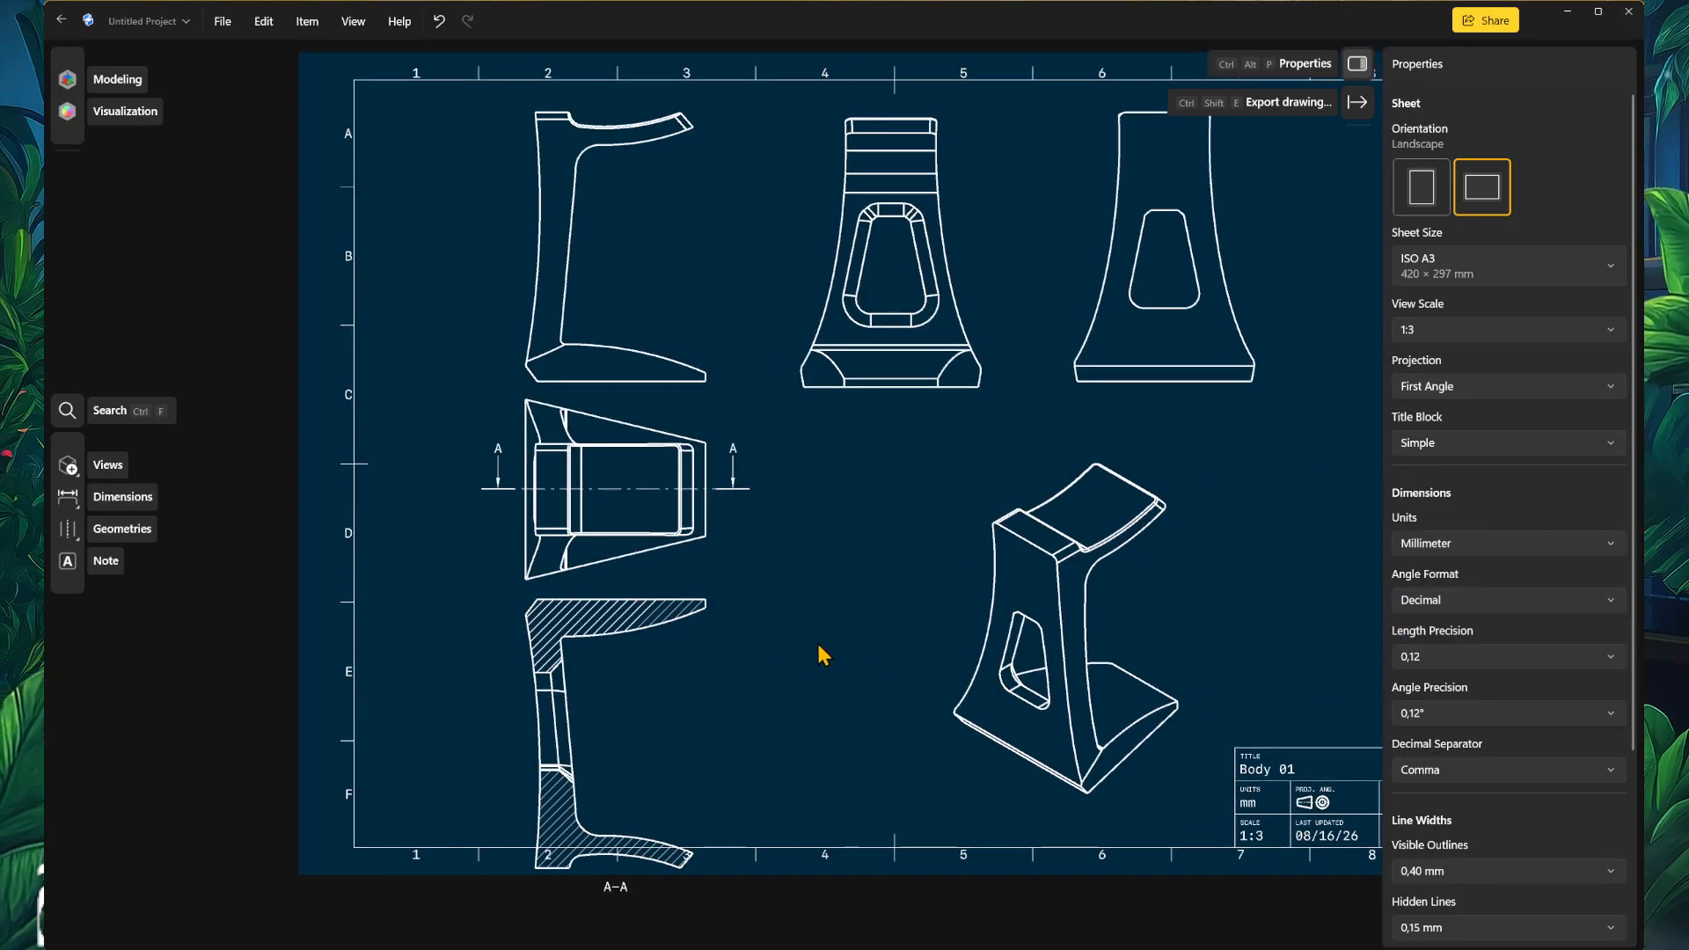
Step: Examine the layout of the views and the title block across the whole drawing sheet
scroll(679, 692, down, 4)
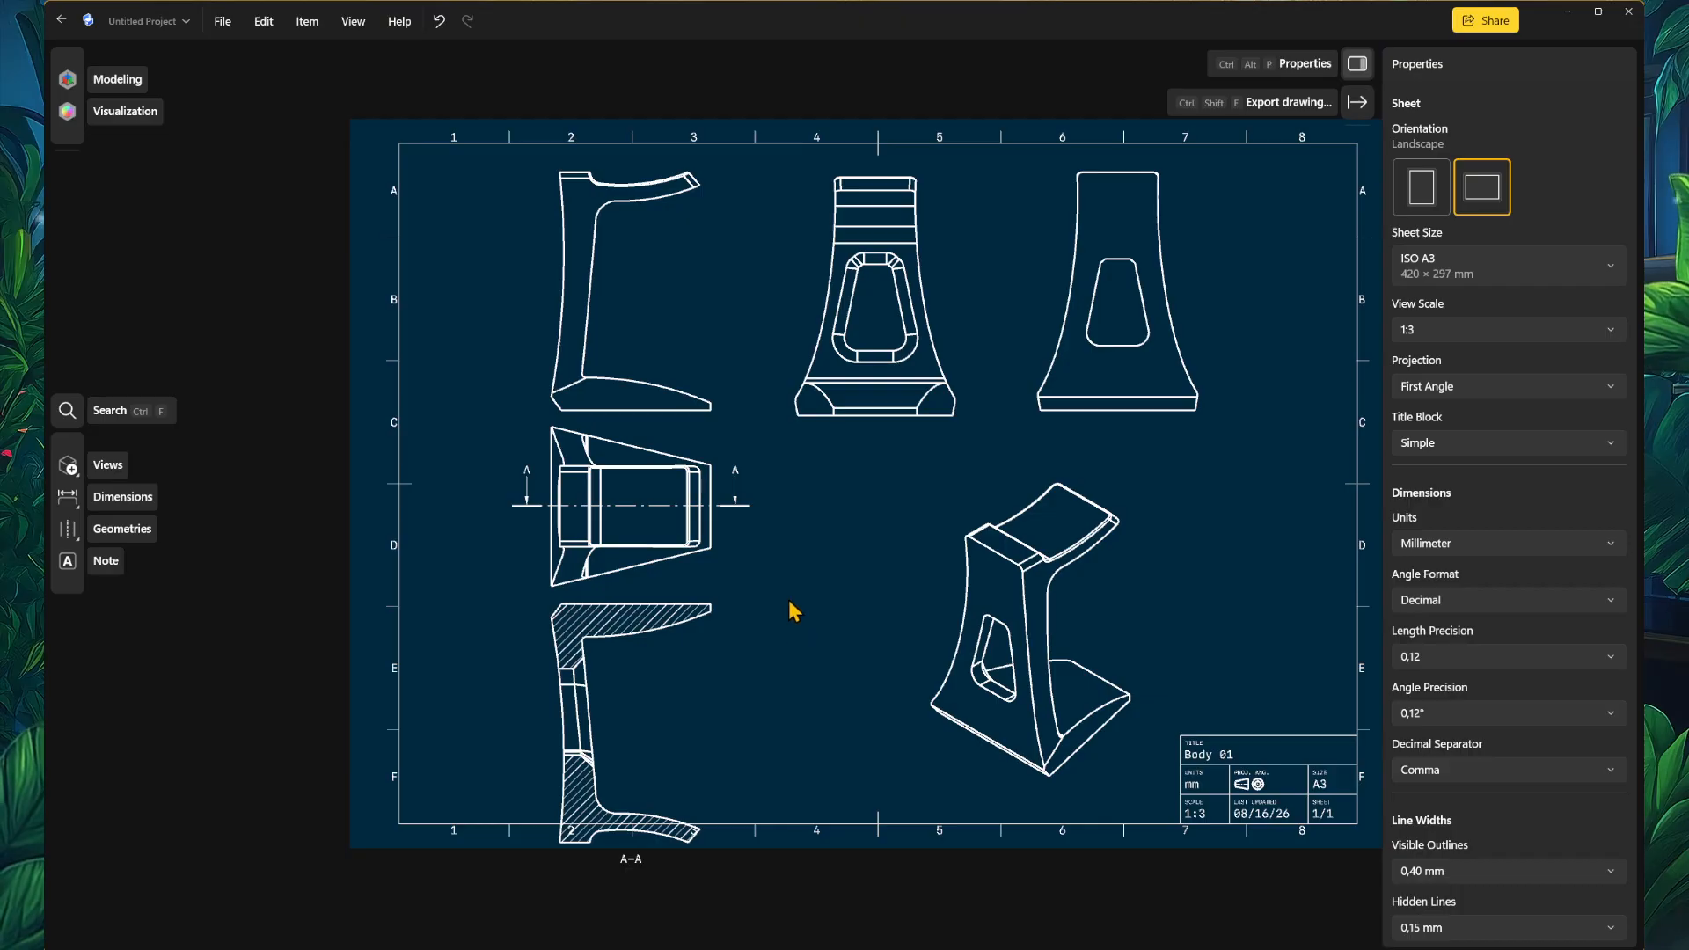
middle_drag(801, 585, 781, 664)
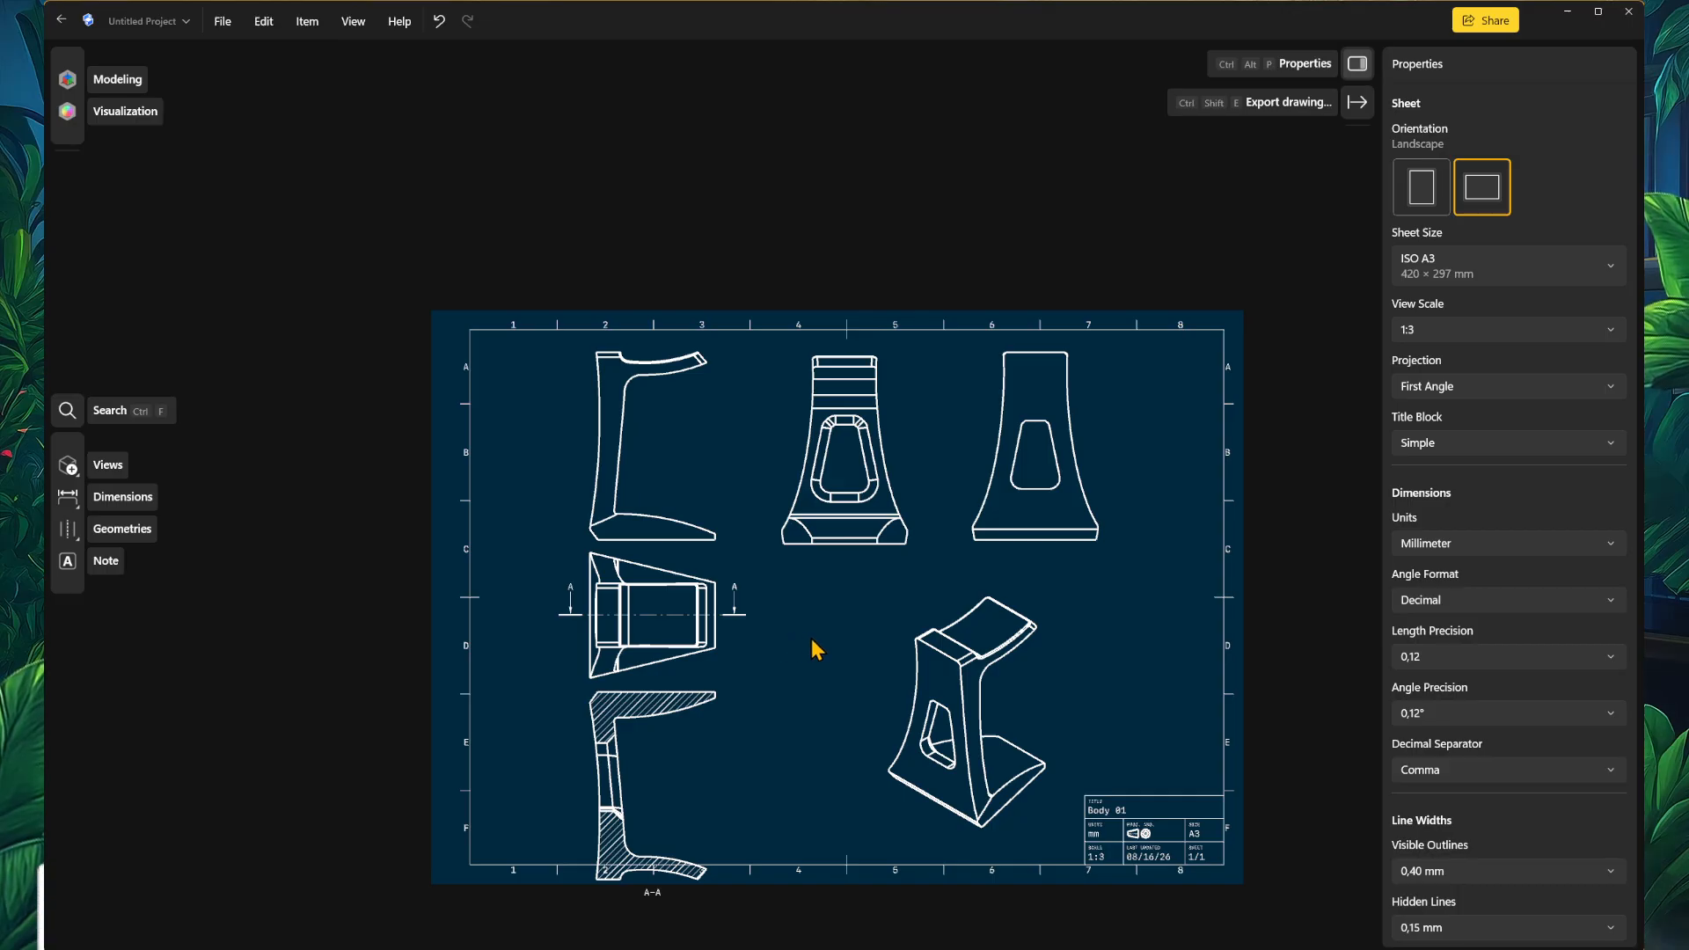
scroll(1095, 847, up, 2)
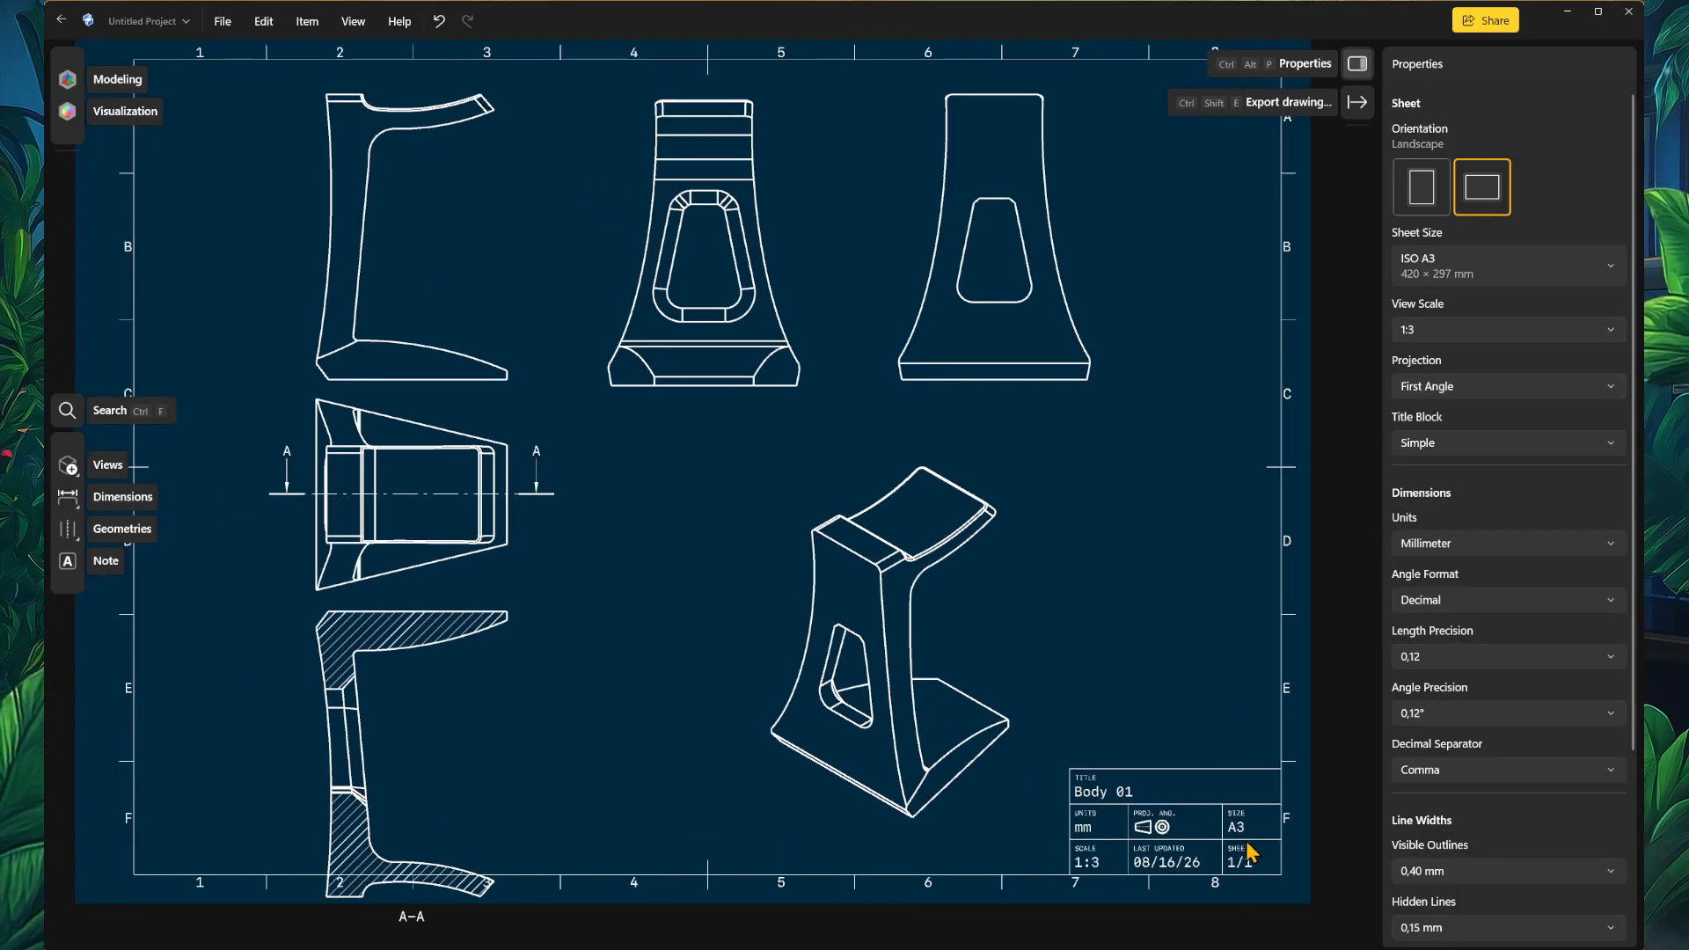
middle_drag(1247, 851, 1107, 810)
scroll(999, 695, up, 2)
scroll(880, 703, down, 4)
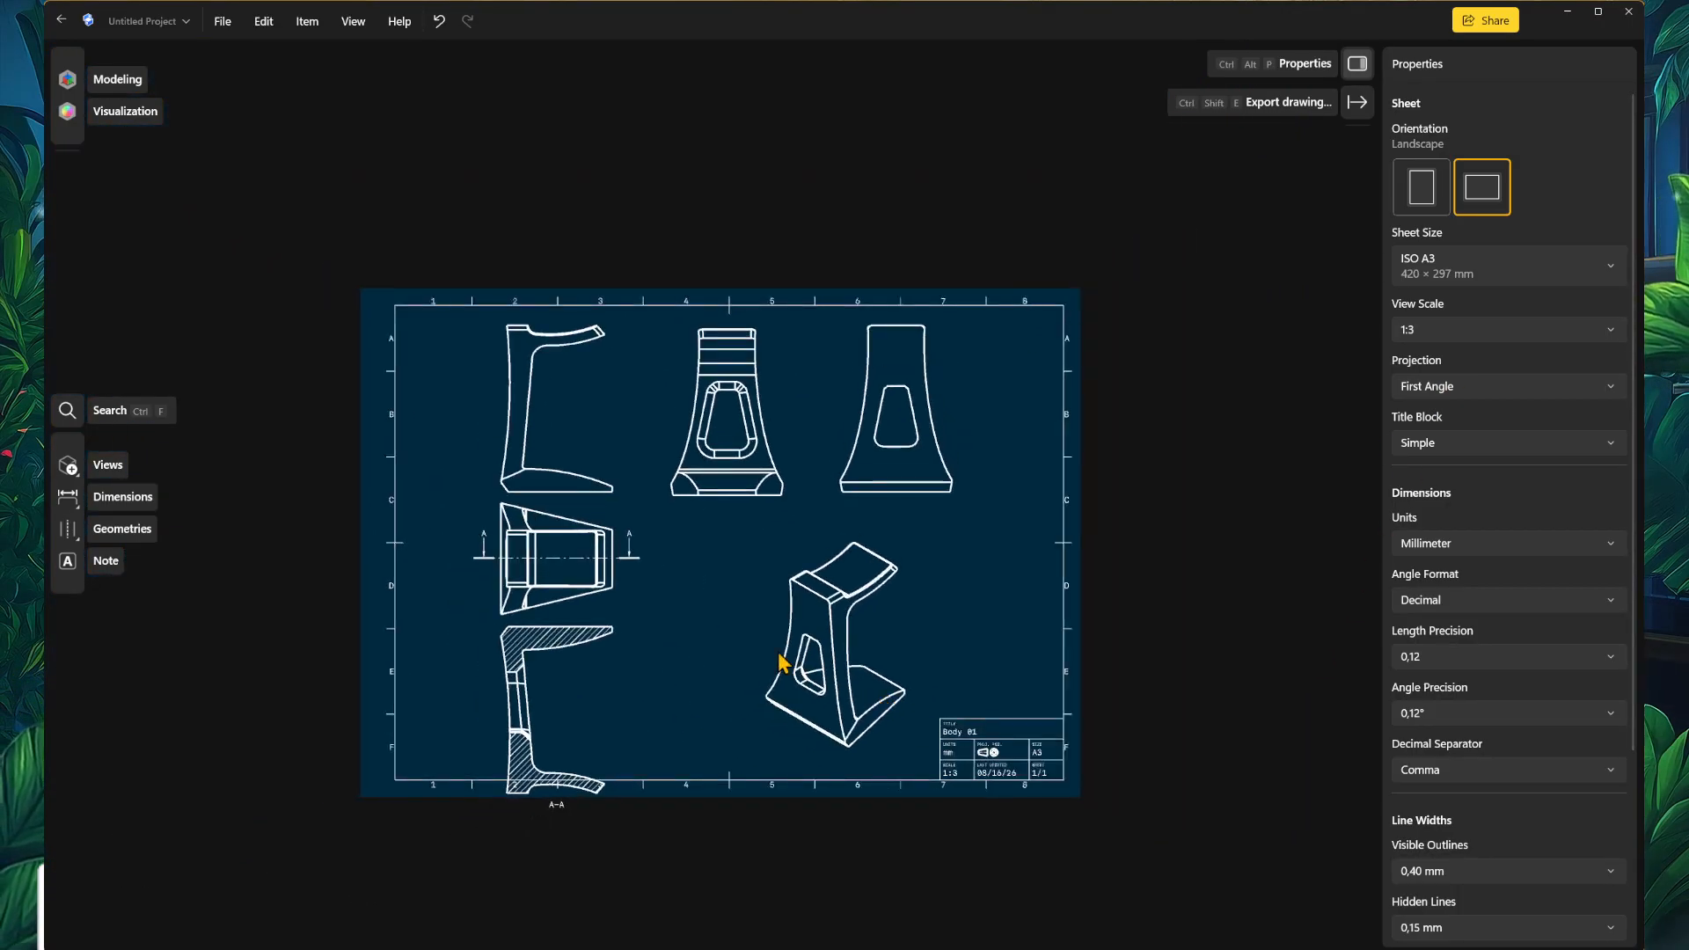
middle_drag(609, 598, 686, 640)
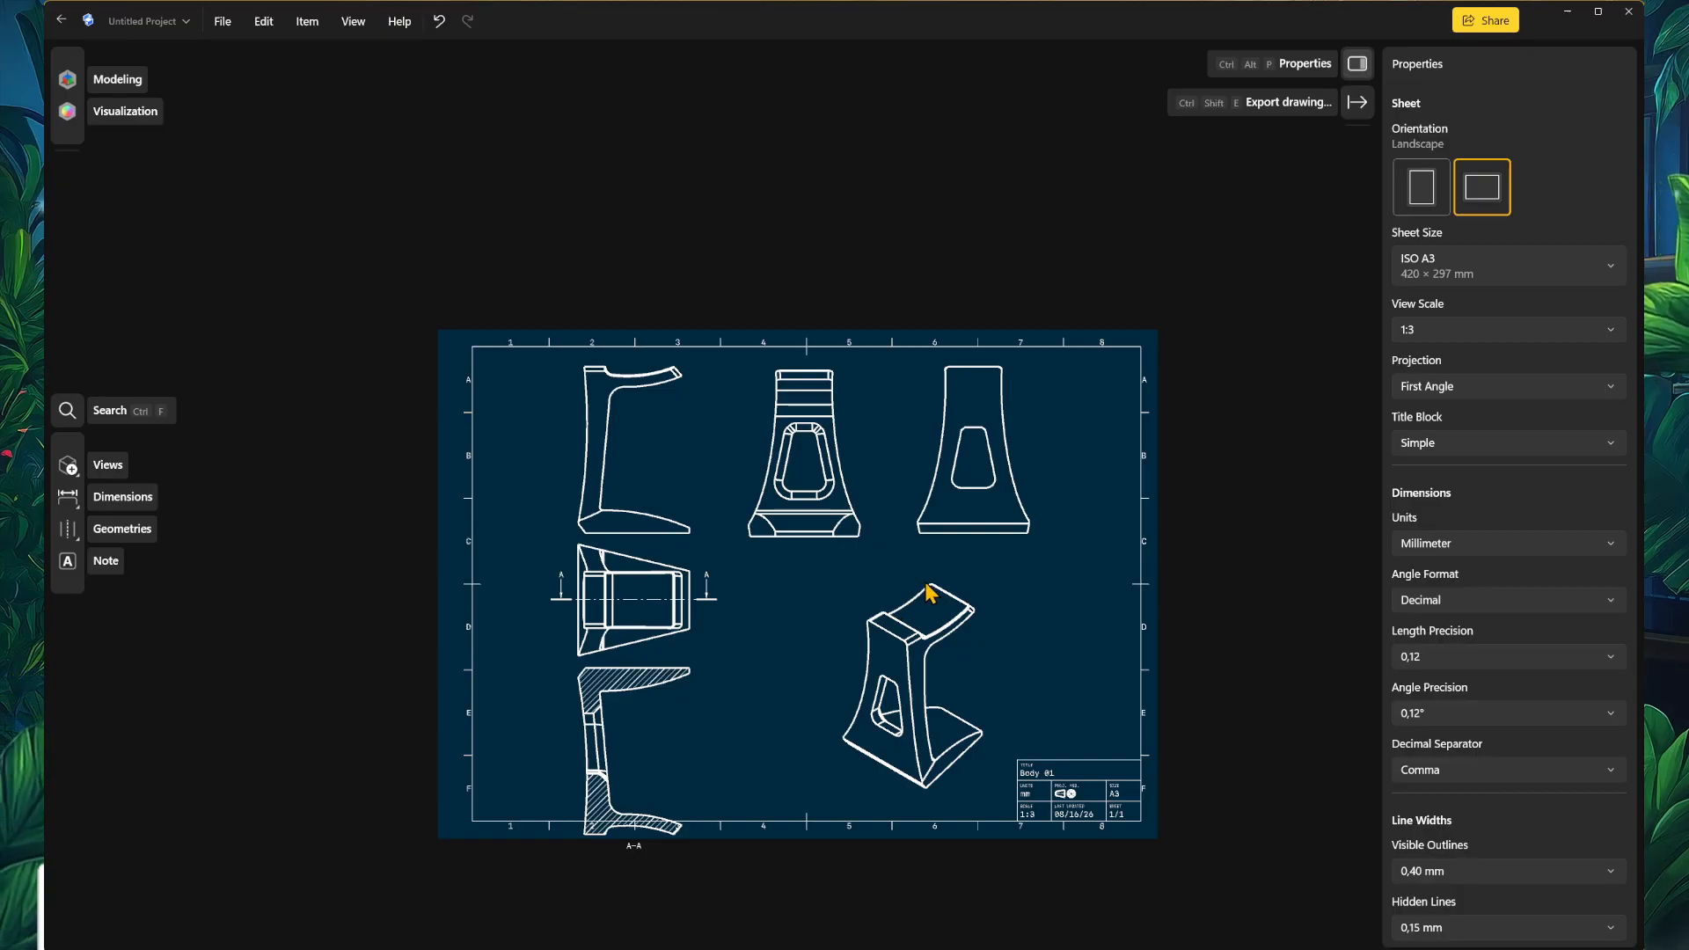
scroll(925, 588, up, 1)
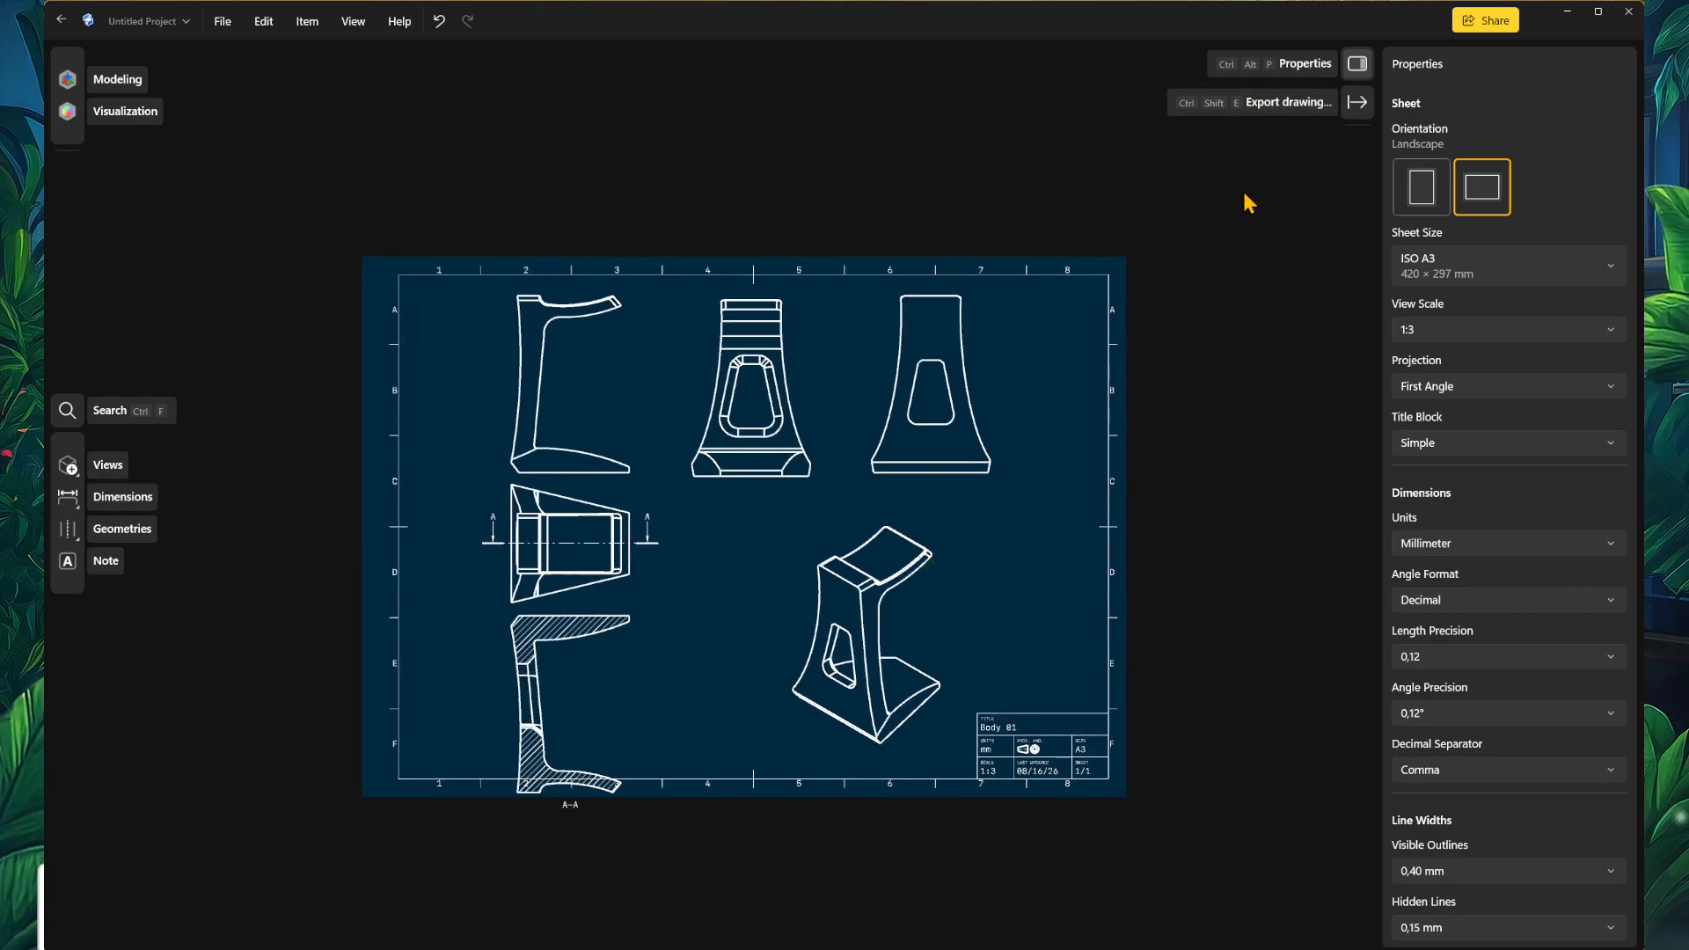
click(1359, 70)
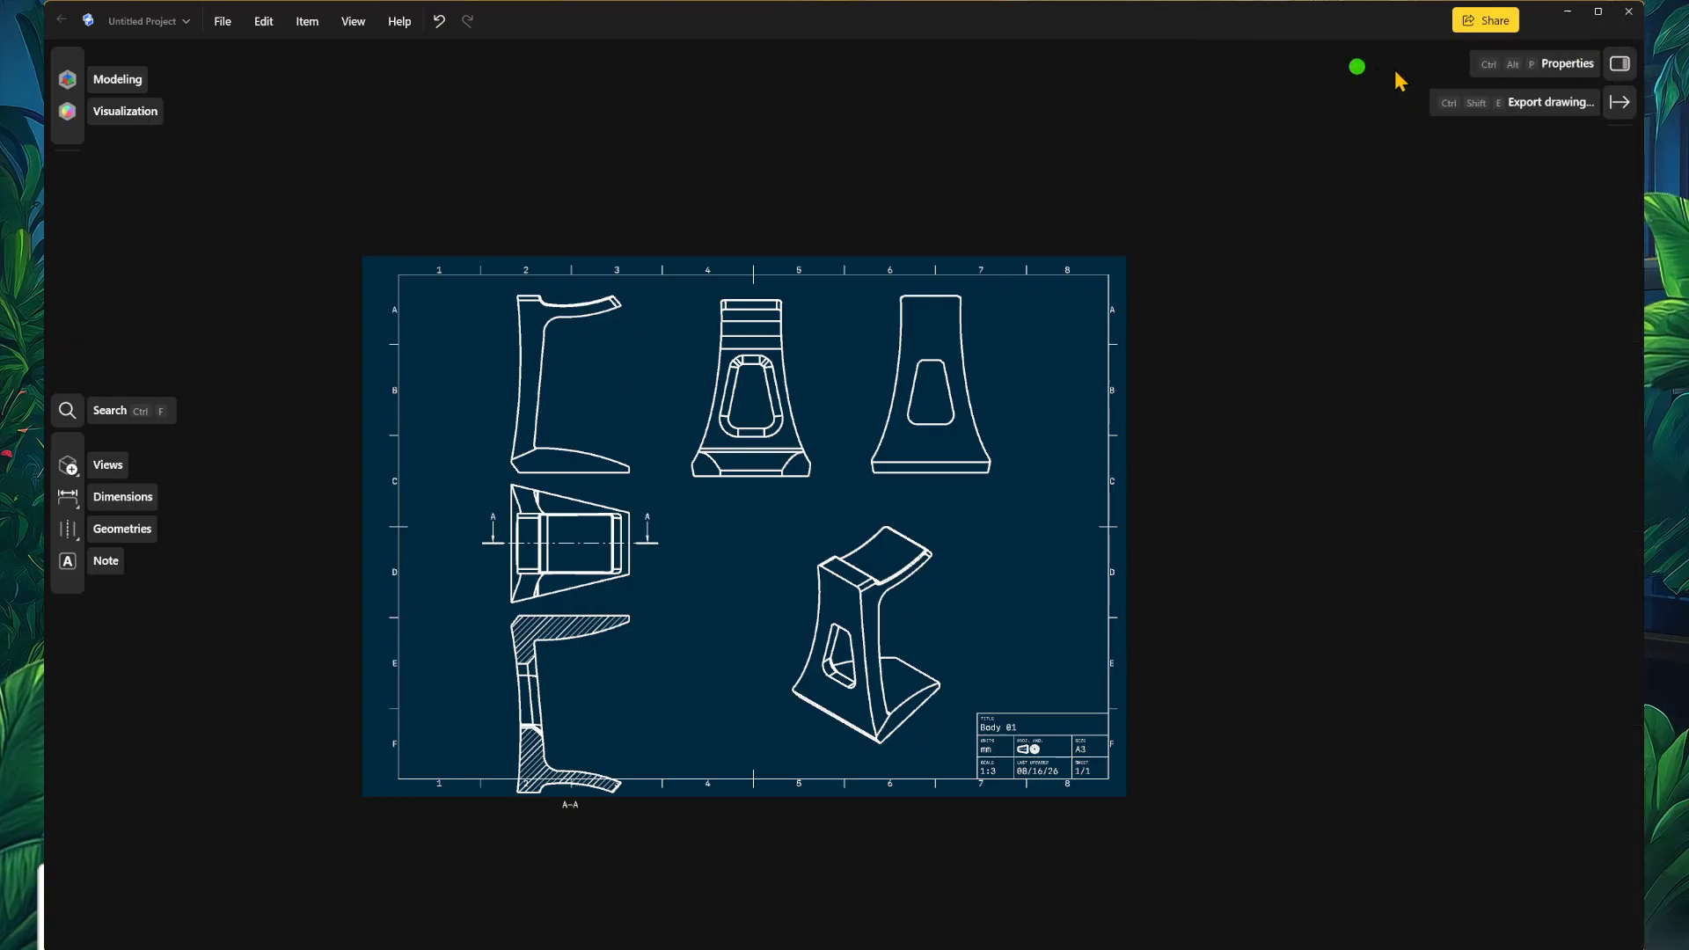
click(1623, 63)
drag(1034, 264, 1137, 248)
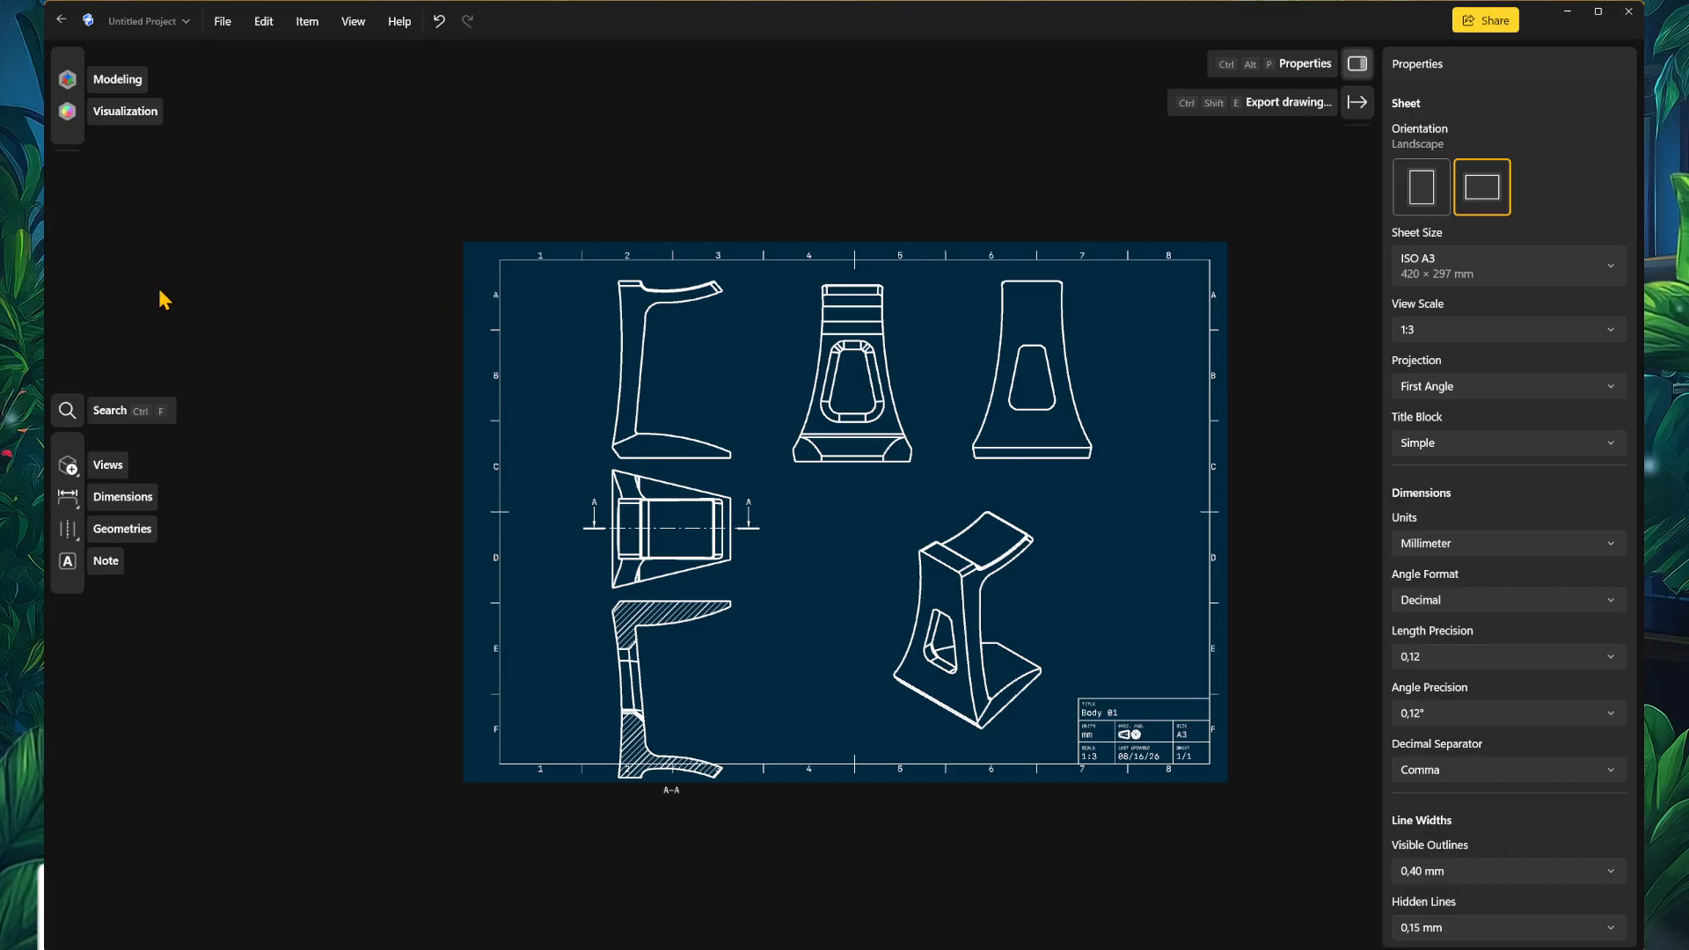
Step: Start a detail view in the isometric view, with its circle centred on the rounded corner where the top ledge meets the curved headrest
scroll(594, 603, up, 4)
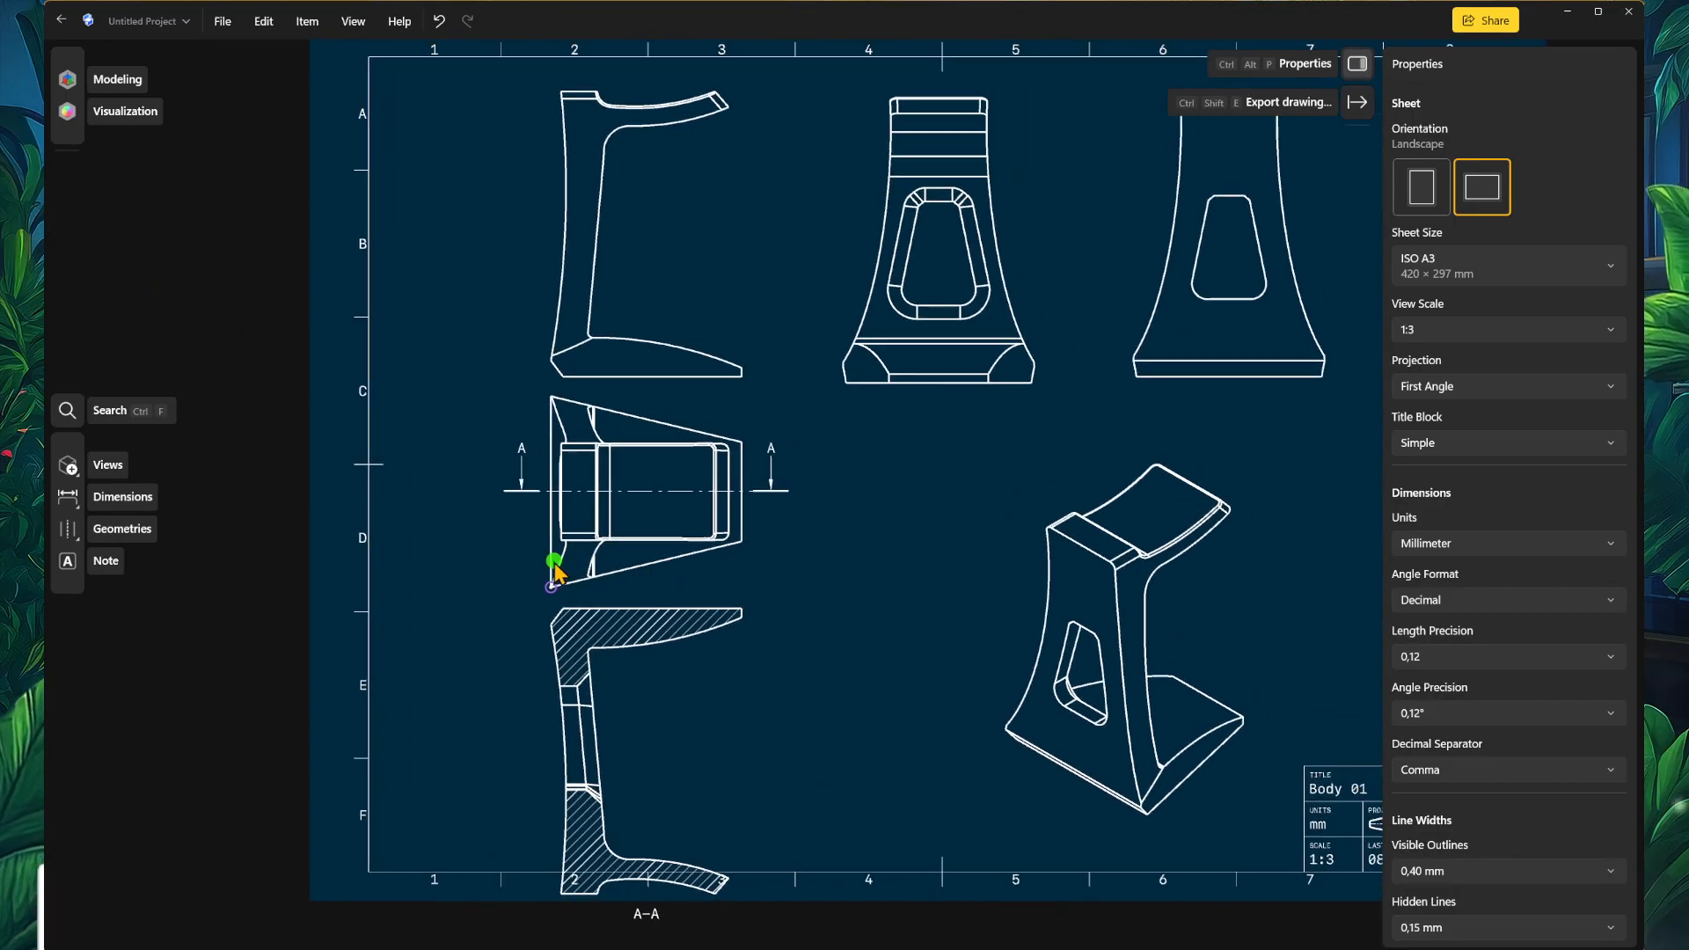
click(69, 467)
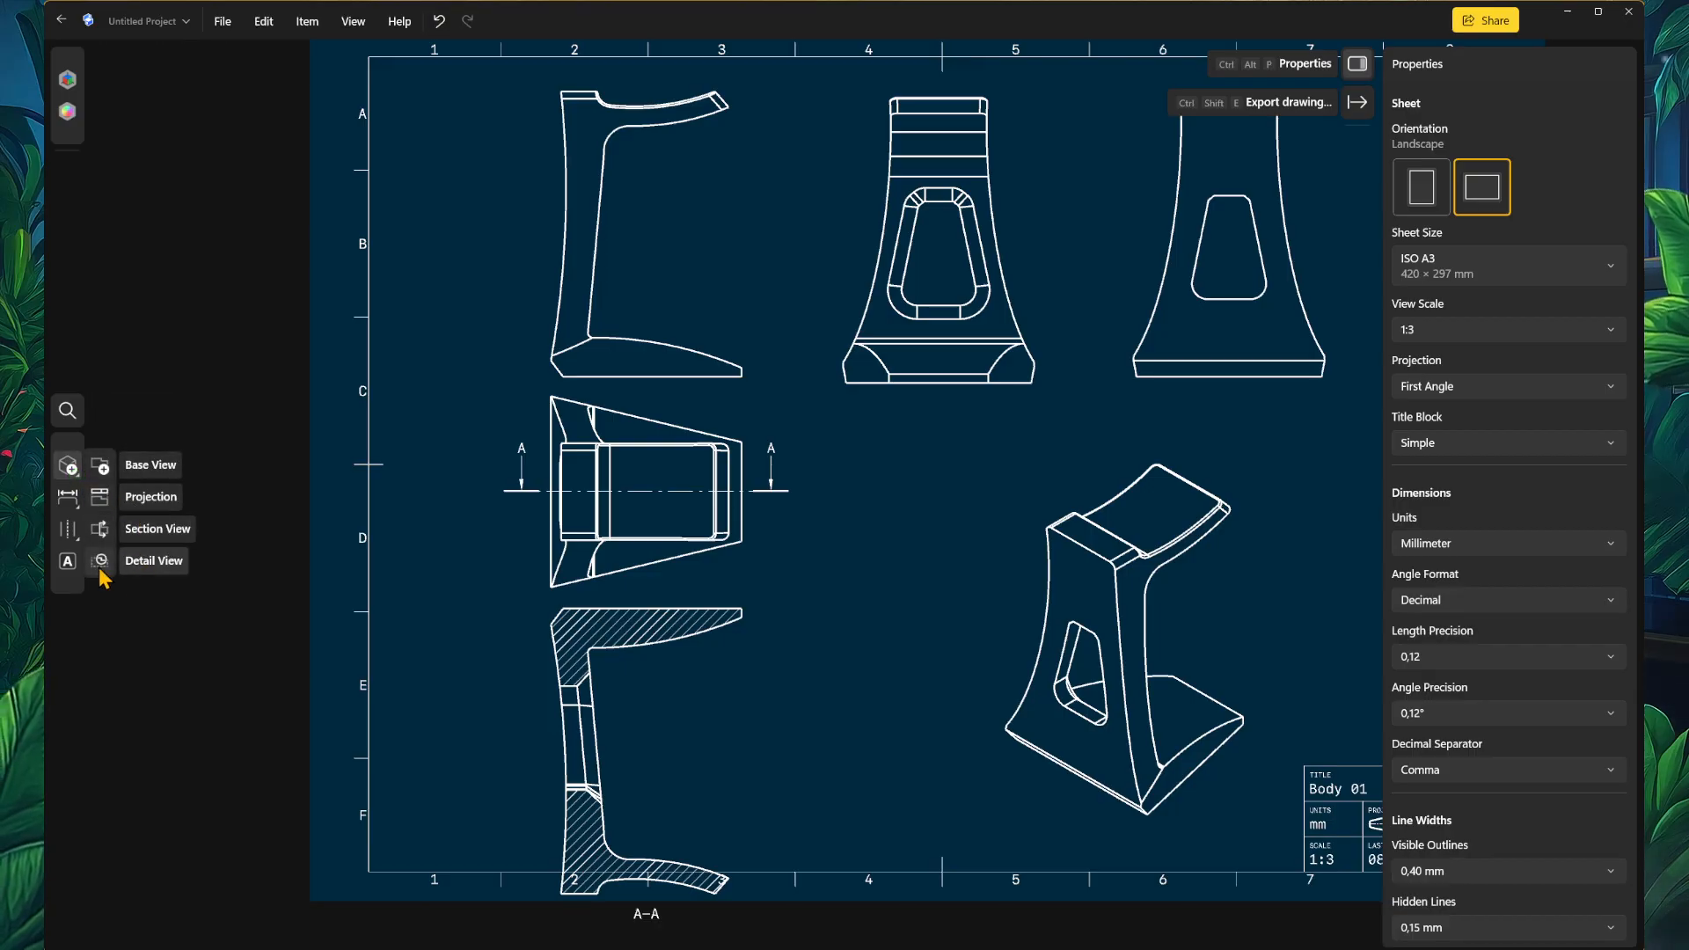
click(104, 562)
scroll(816, 610, up, 3)
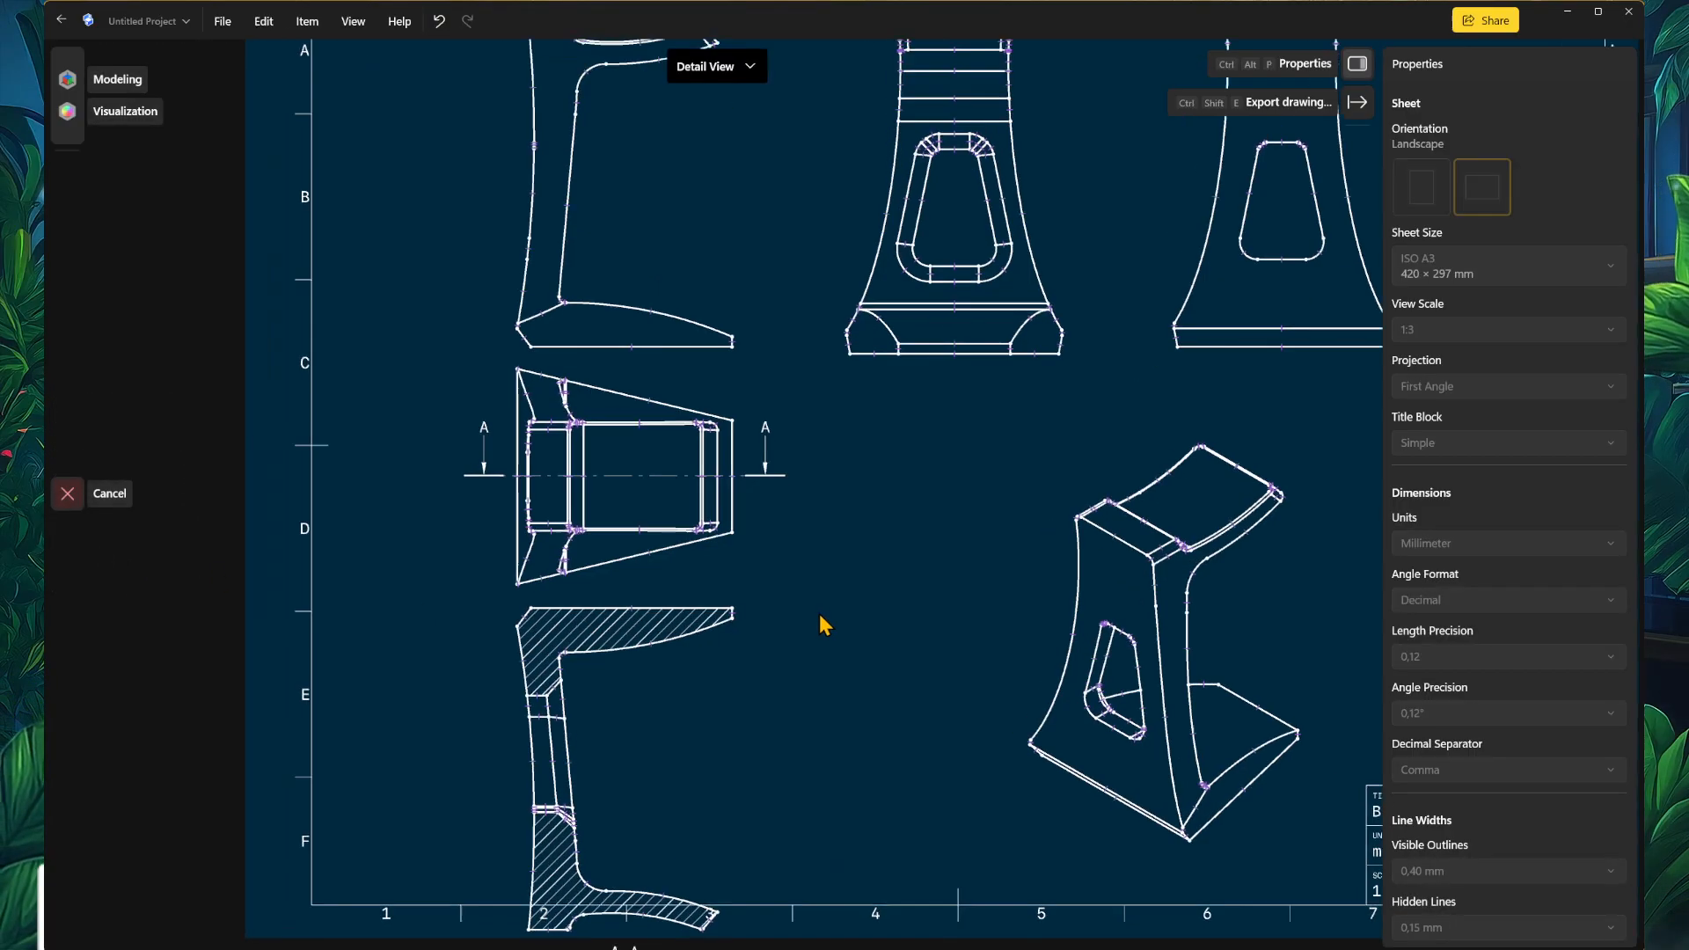
middle_drag(610, 656, 539, 709)
middle_drag(535, 317, 661, 540)
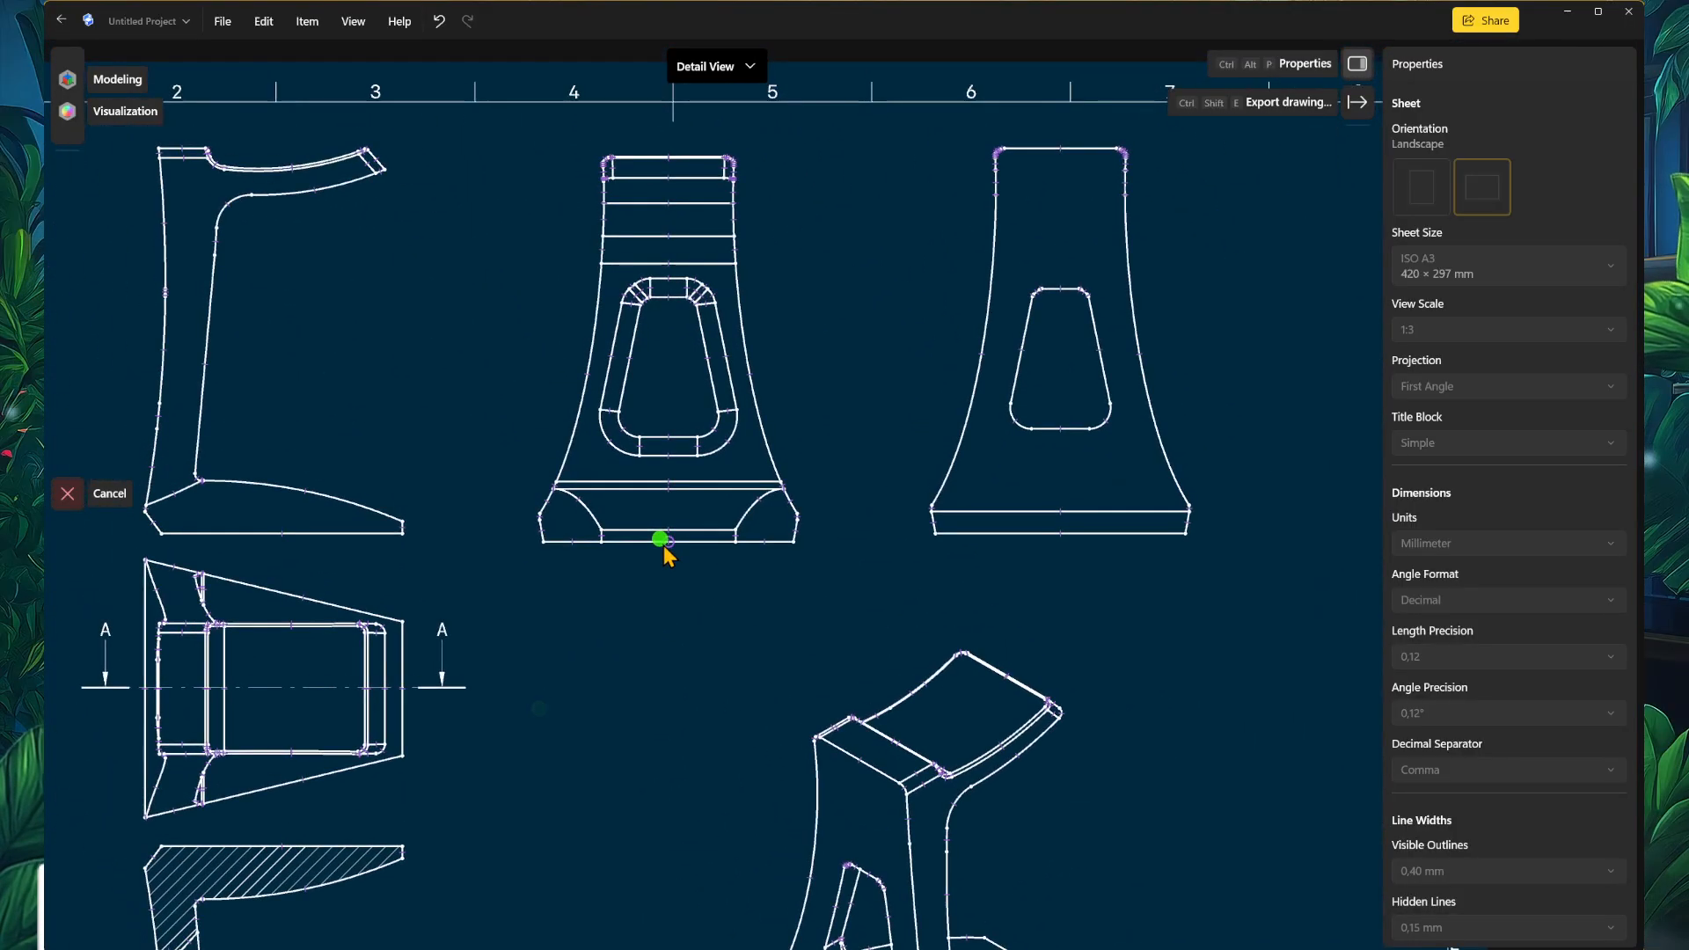
middle_drag(854, 560, 738, 142)
scroll(935, 331, up, 3)
scroll(769, 392, up, 2)
scroll(764, 390, up, 3)
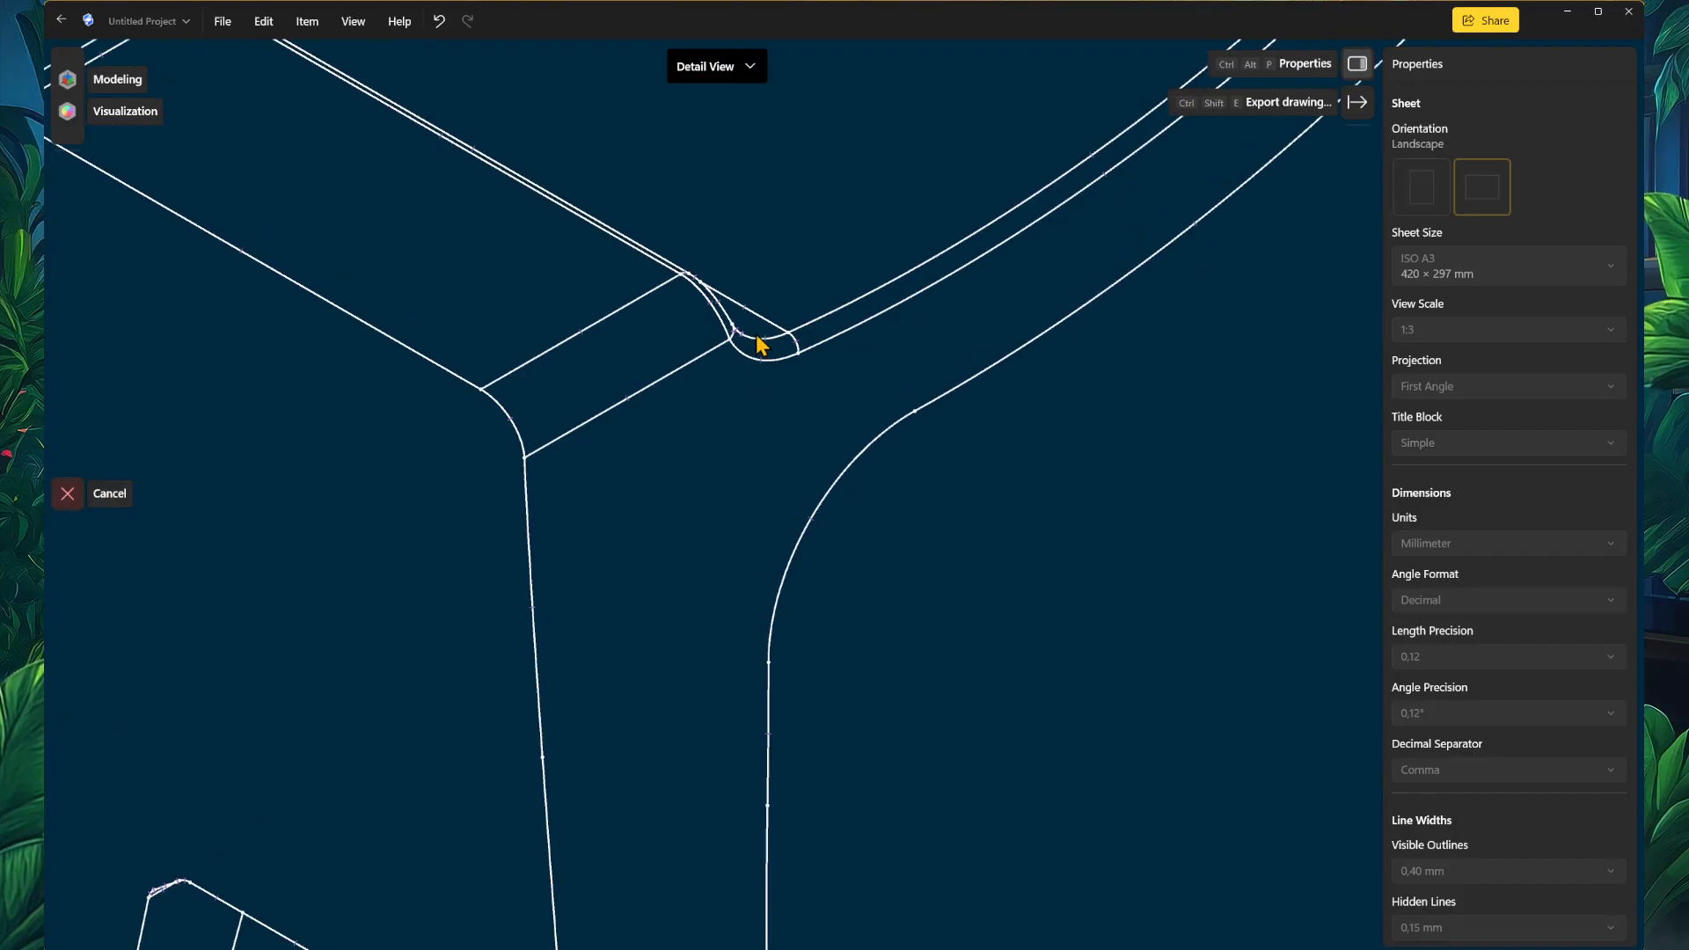
click(754, 332)
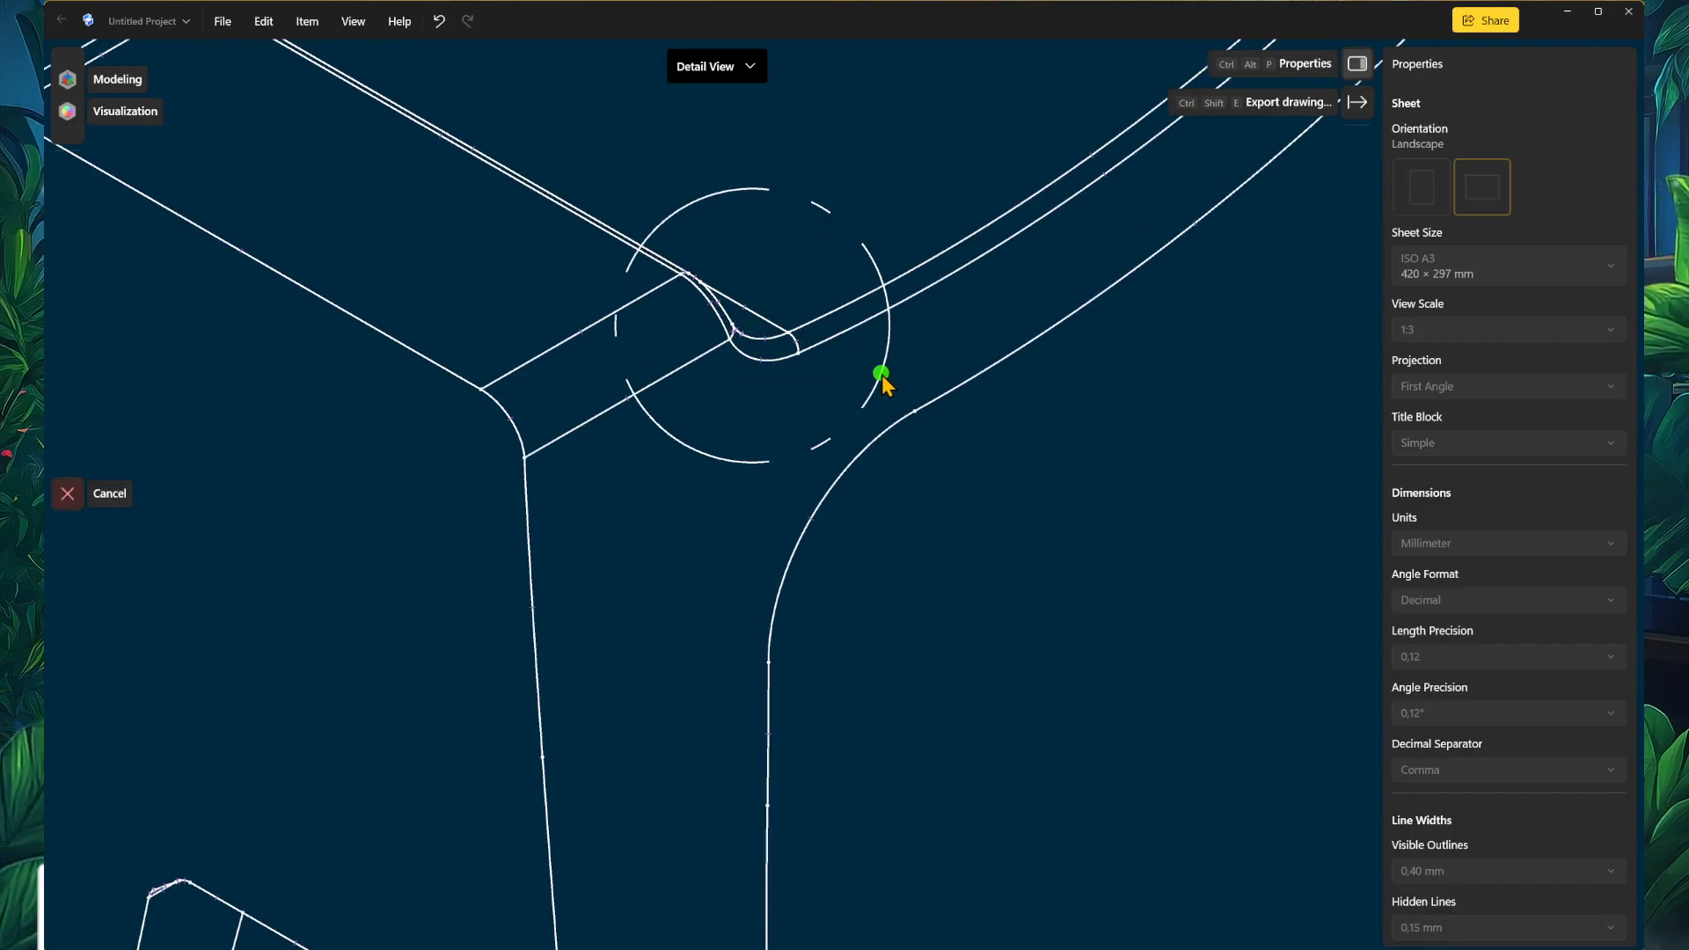
click(880, 374)
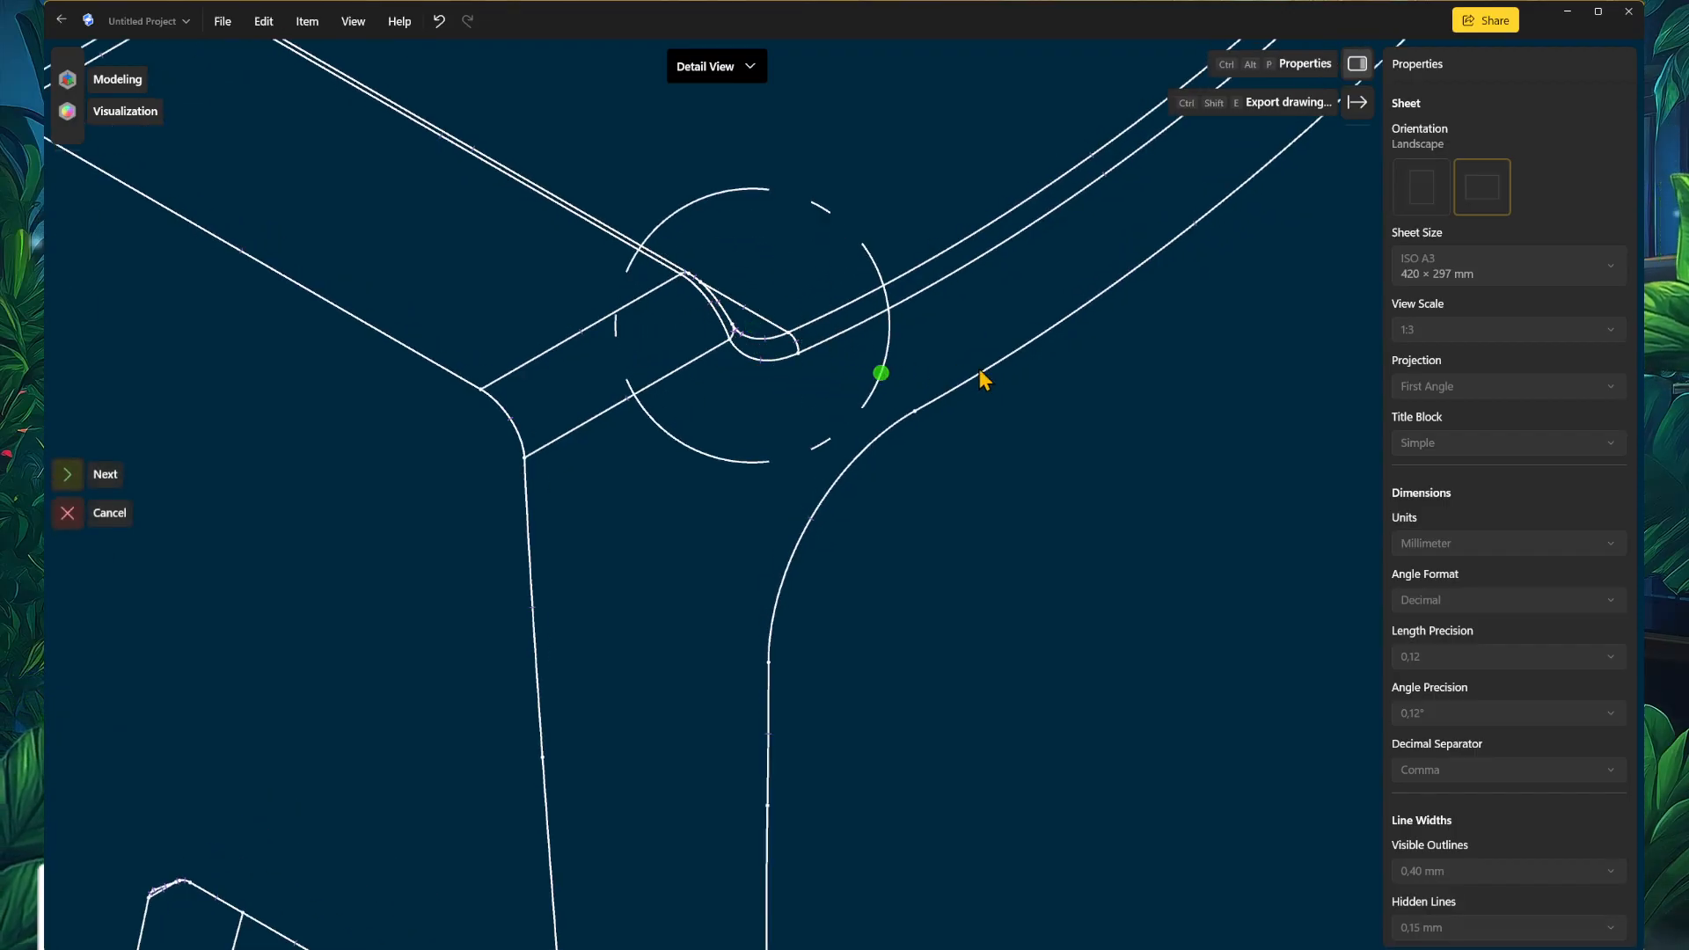
Step: Place the detail view beside the isometric view and move it close under the headrest
click(68, 479)
scroll(785, 449, down, 10)
scroll(715, 581, up, 5)
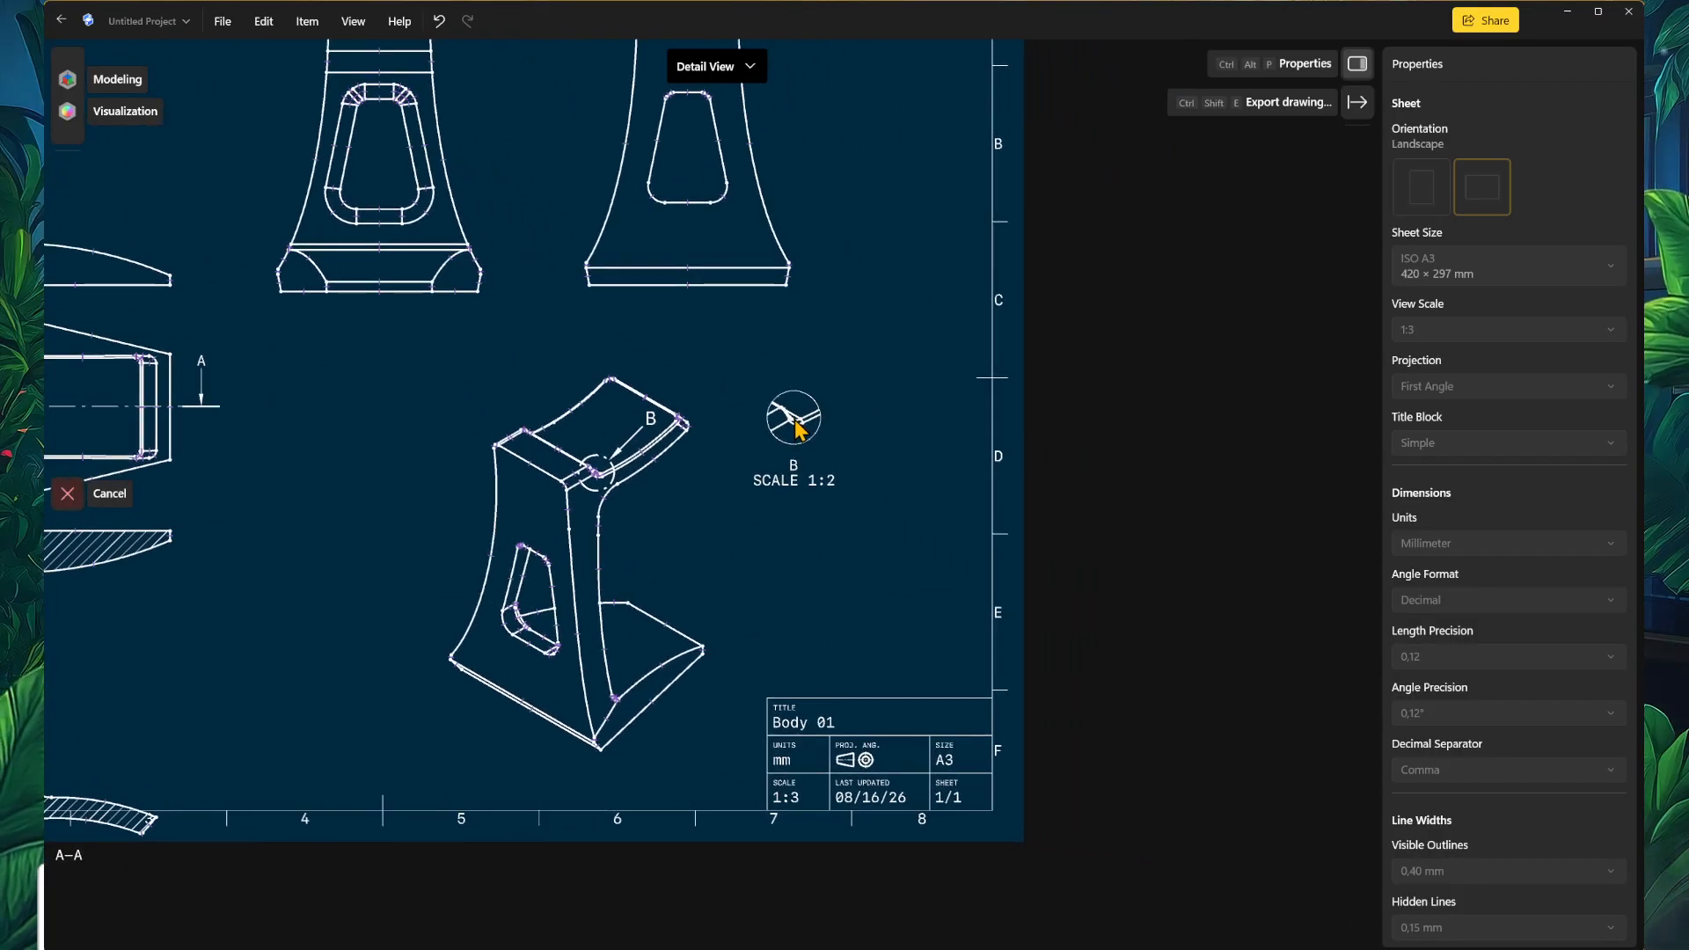
click(796, 425)
scroll(825, 437, up, 3)
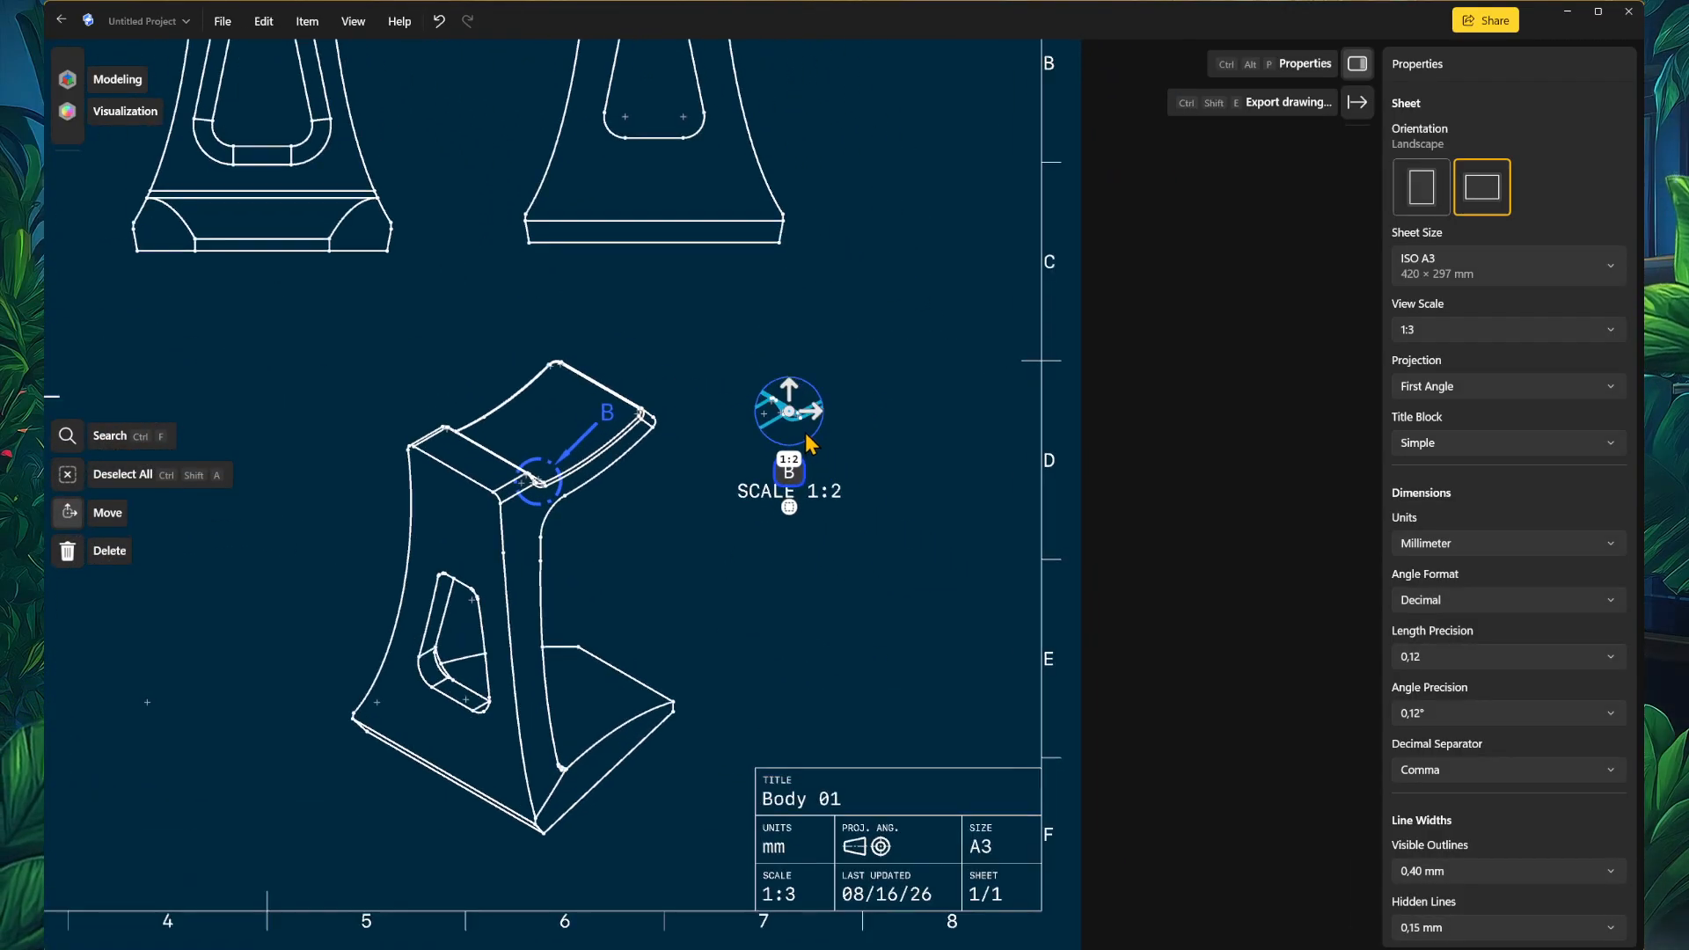
drag(771, 436, 608, 540)
click(786, 564)
Step: Examine the detail view up close and the arrangement of all views on the sheet
scroll(462, 629, up, 3)
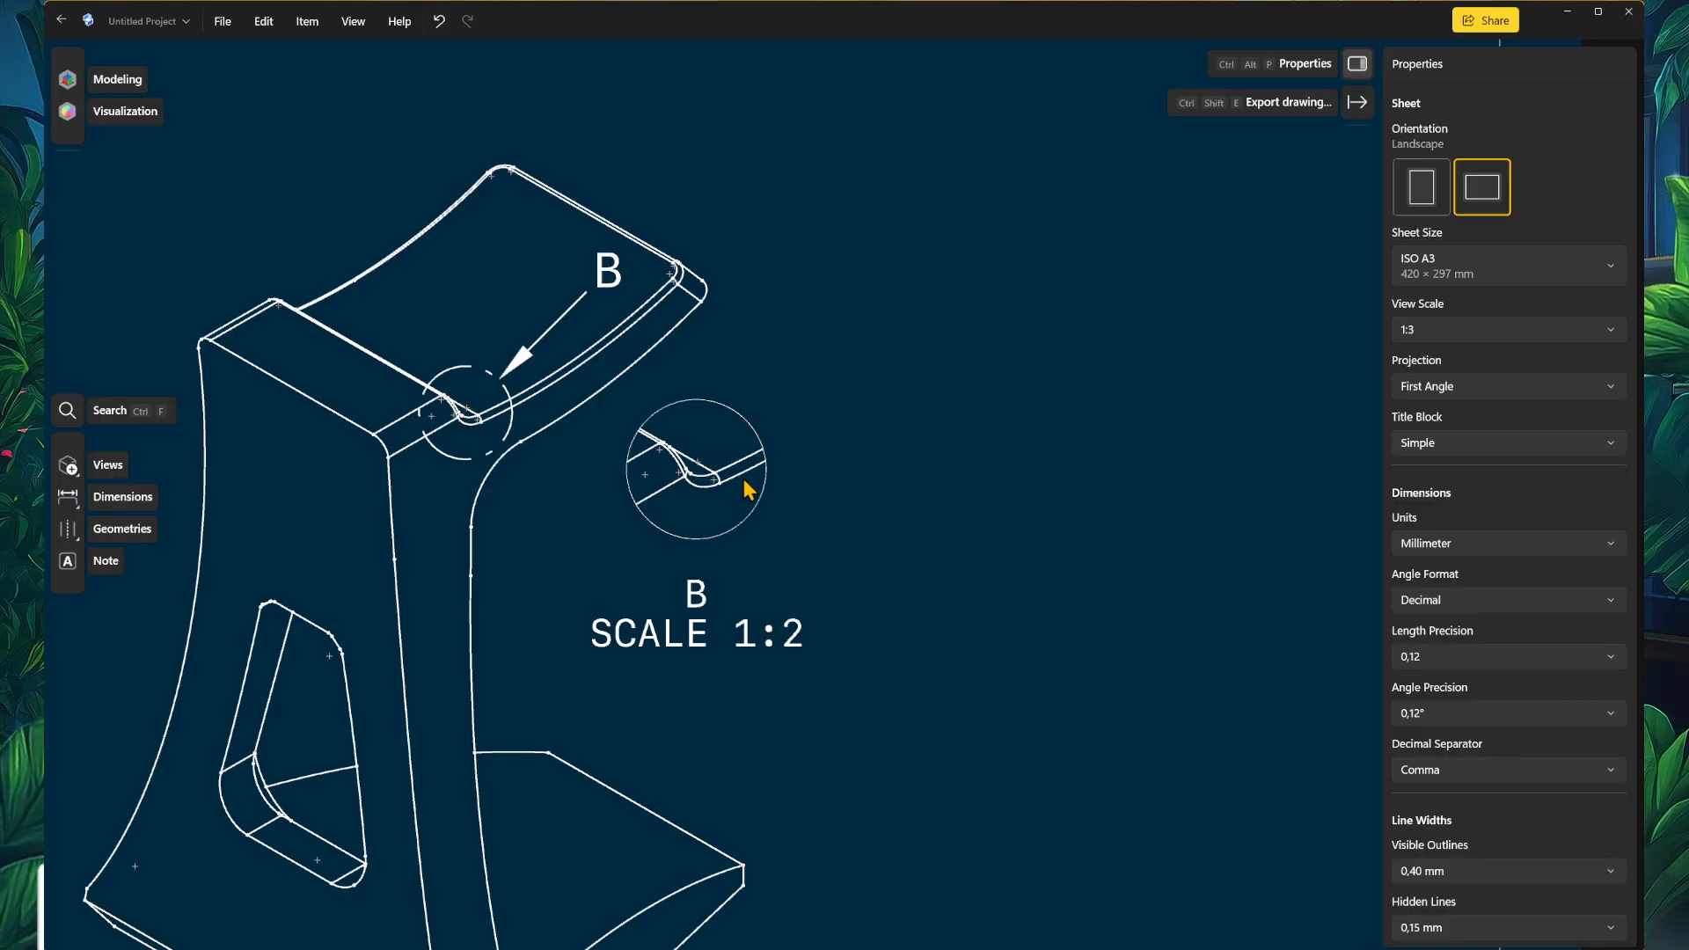
scroll(743, 486, down, 3)
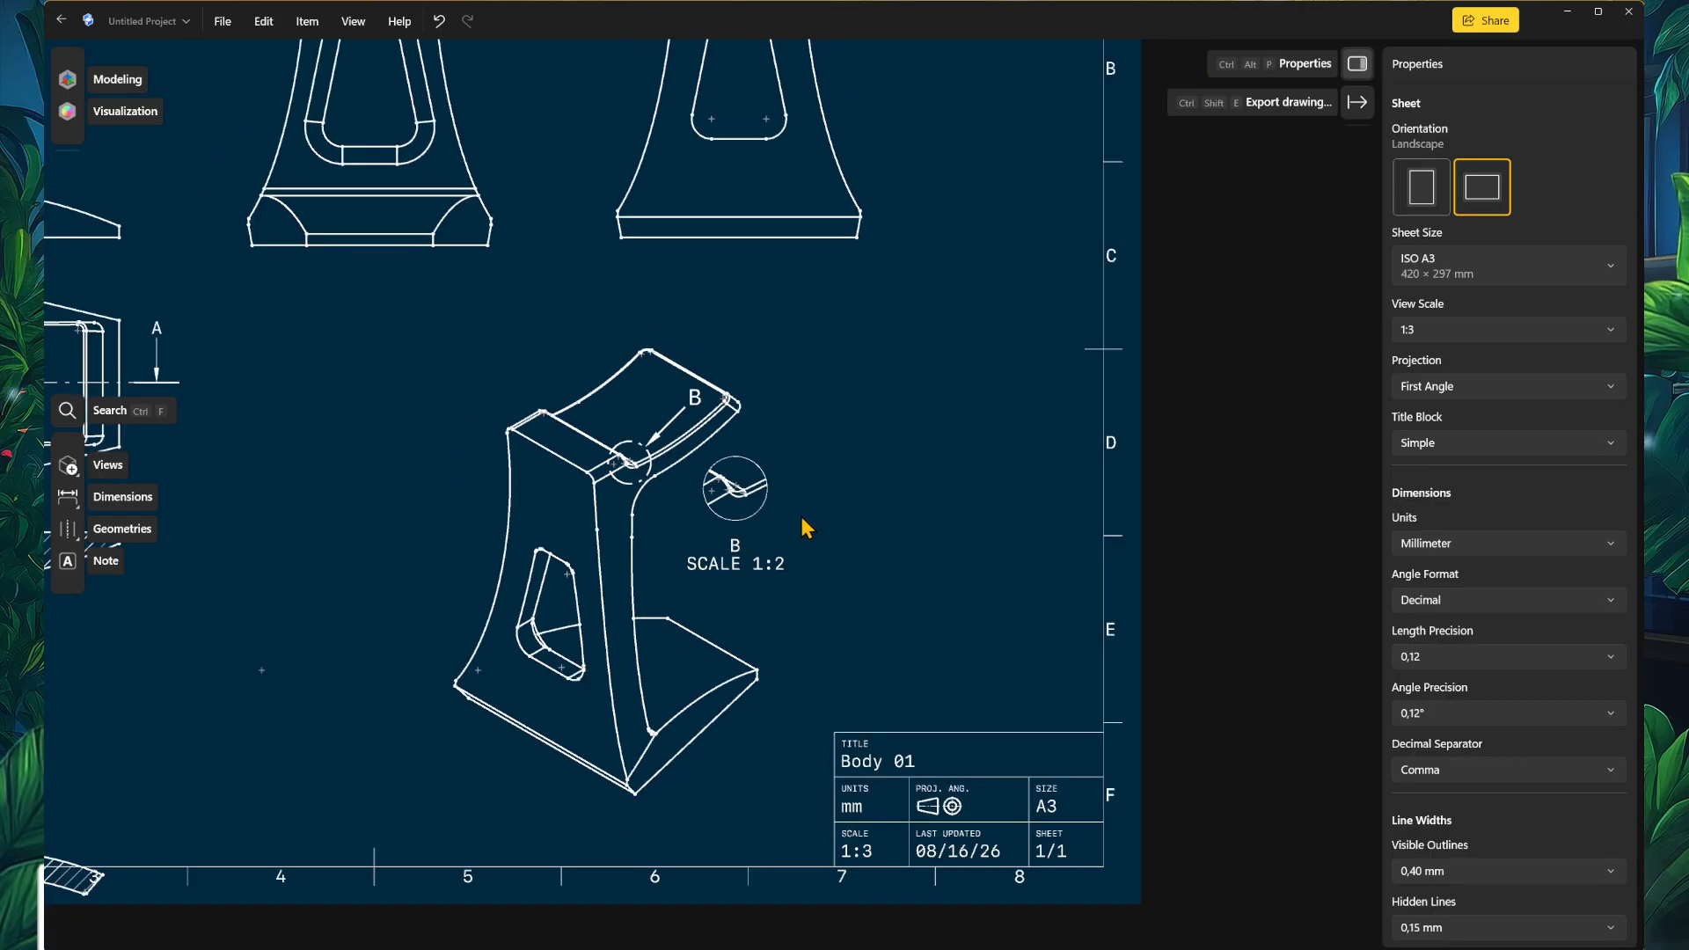
scroll(805, 528, down, 5)
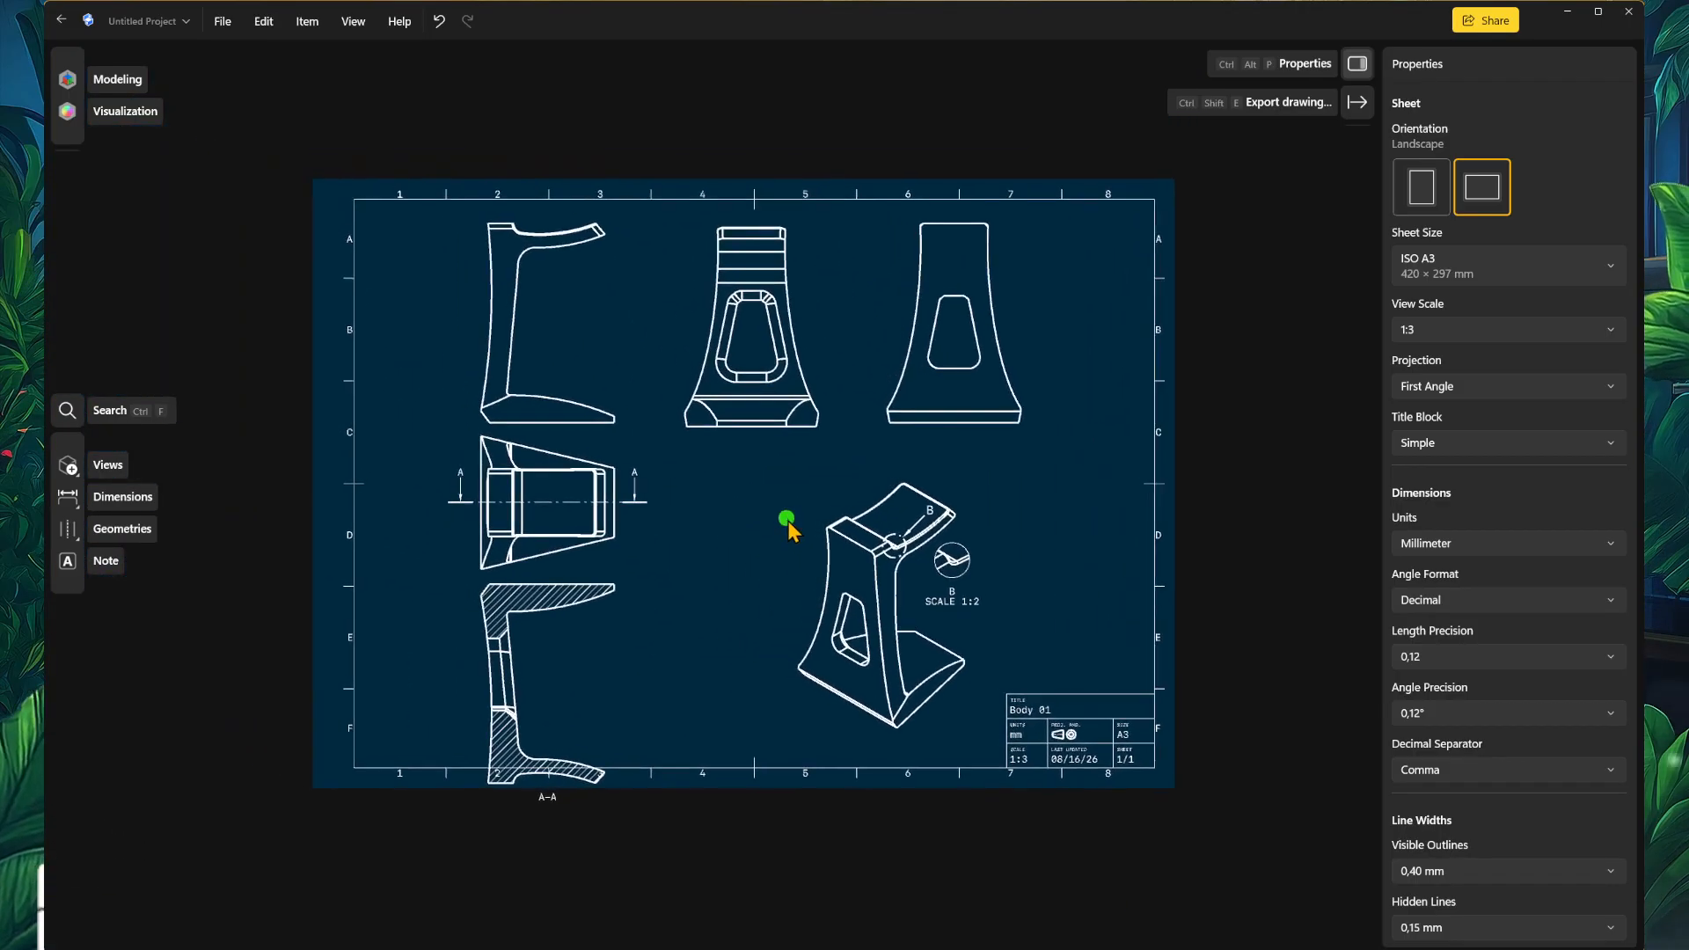
scroll(791, 512, down, 2)
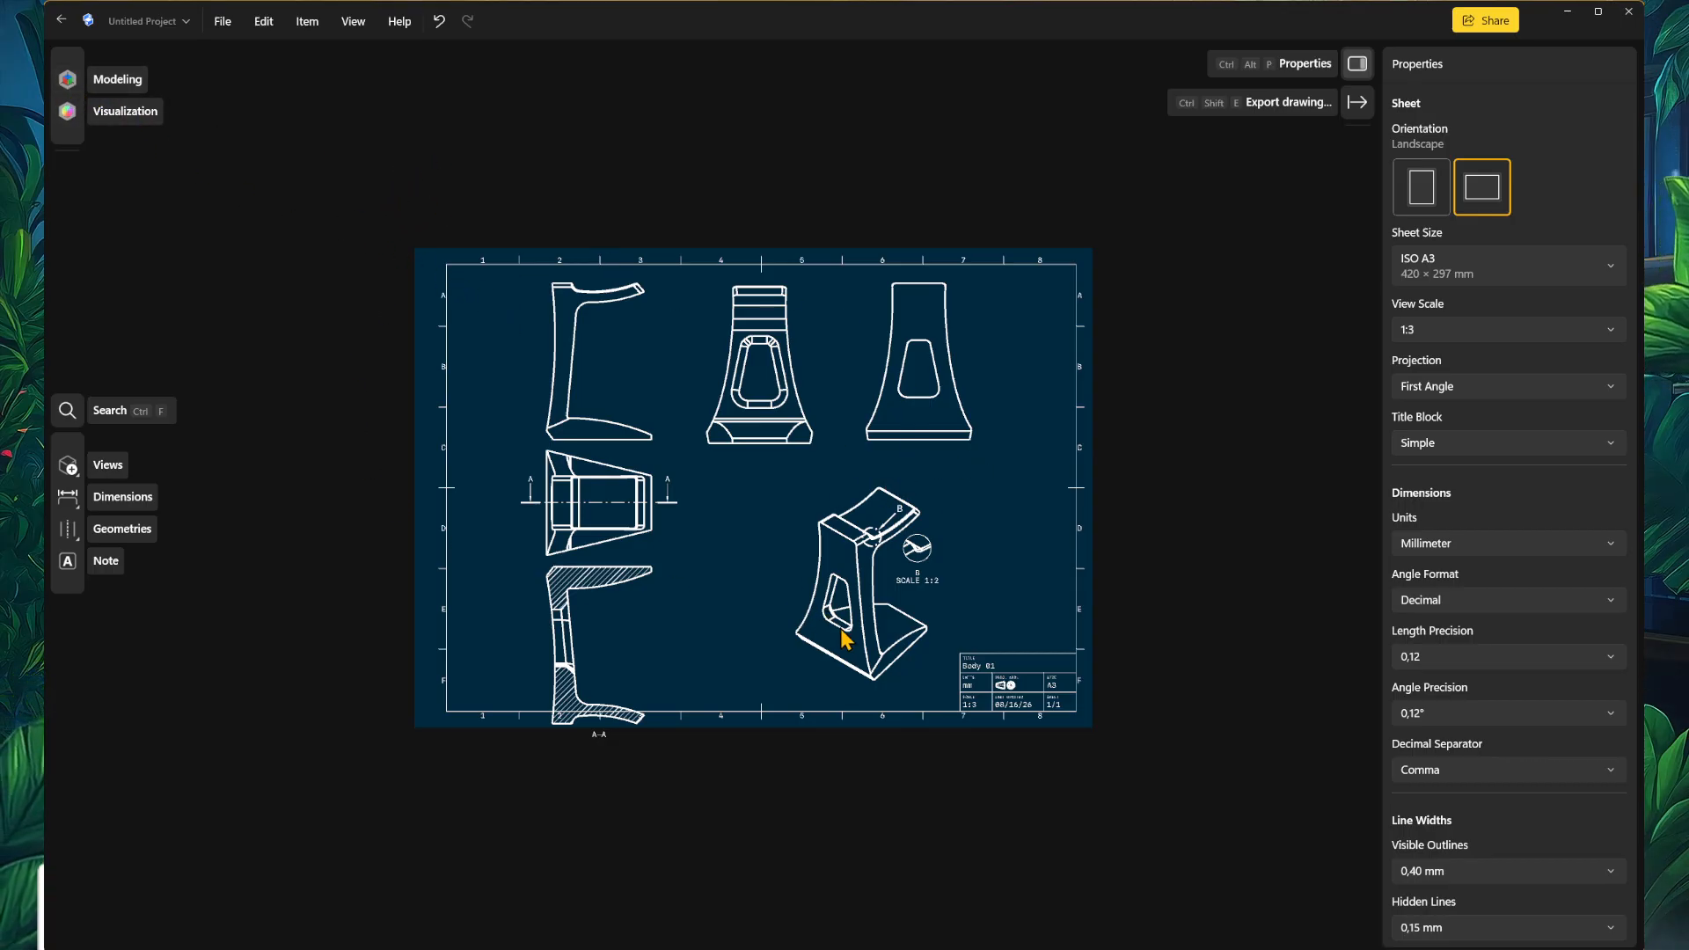
scroll(842, 636, up, 5)
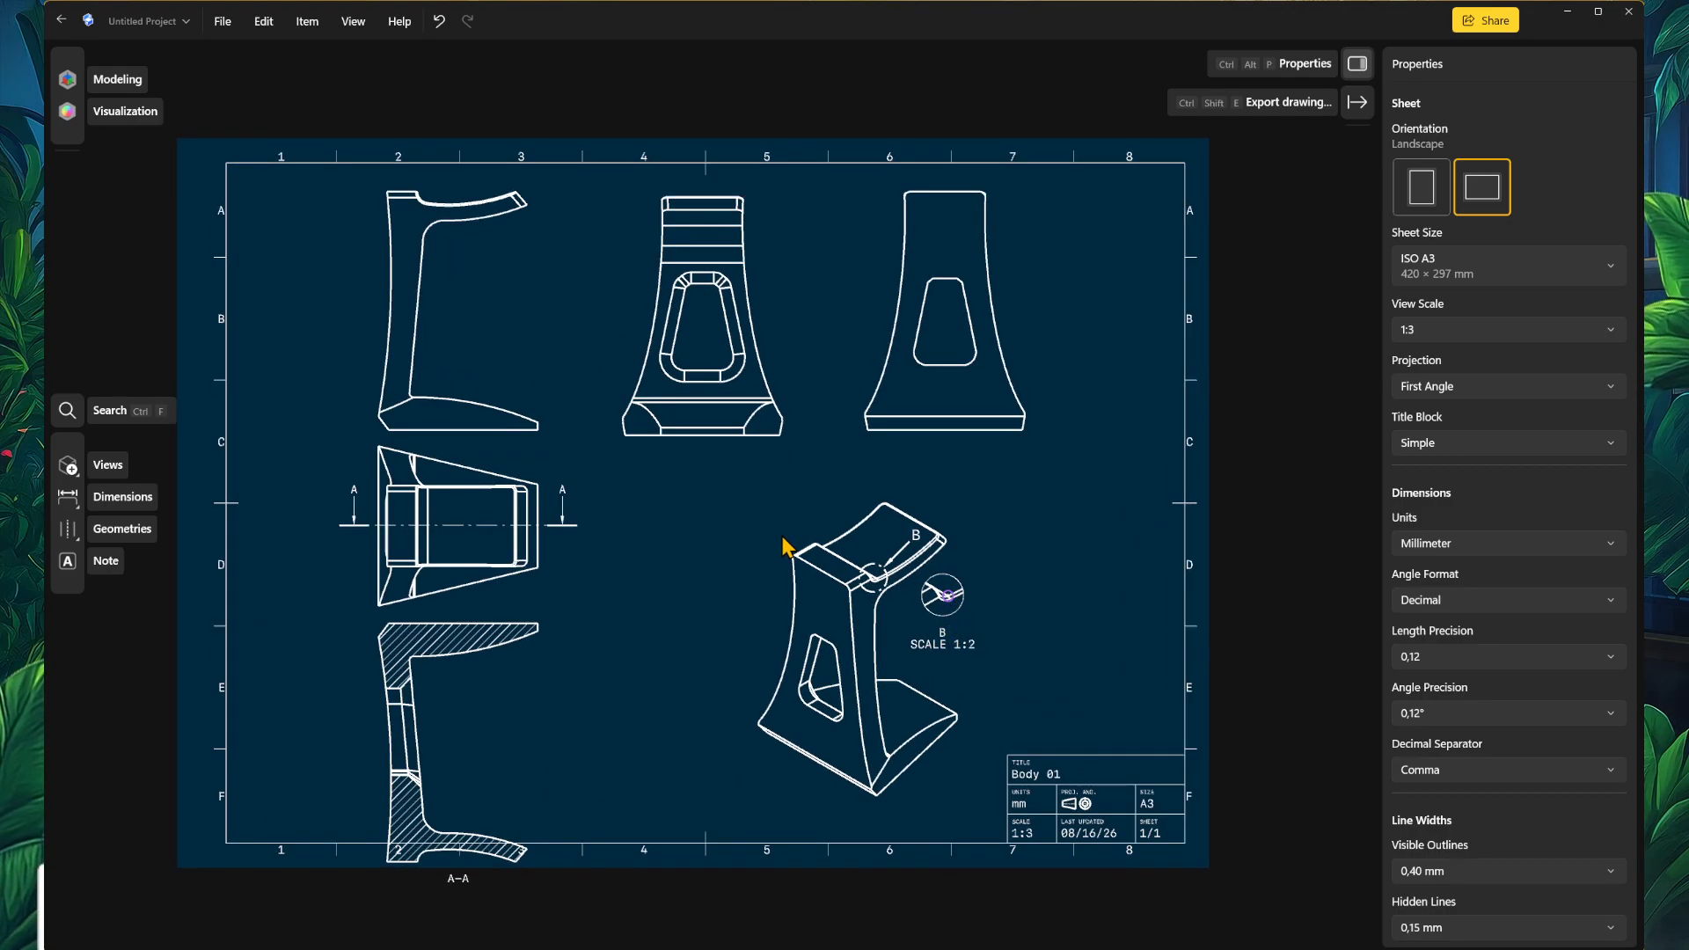
middle_drag(737, 480, 789, 502)
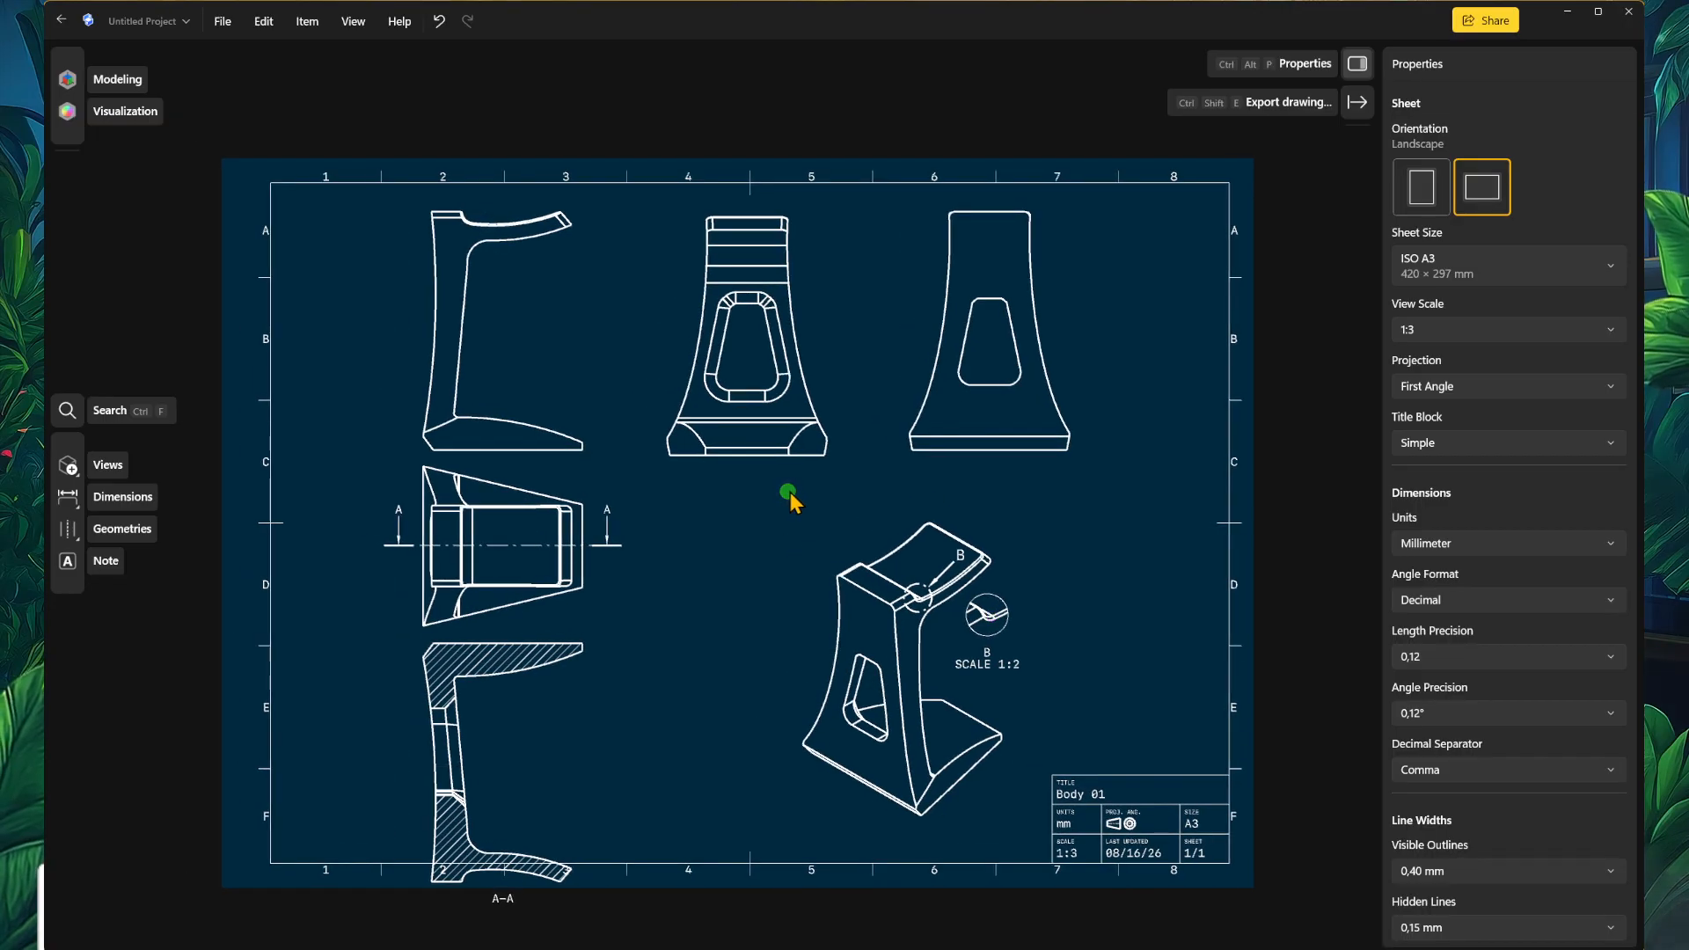
scroll(794, 485, up, 4)
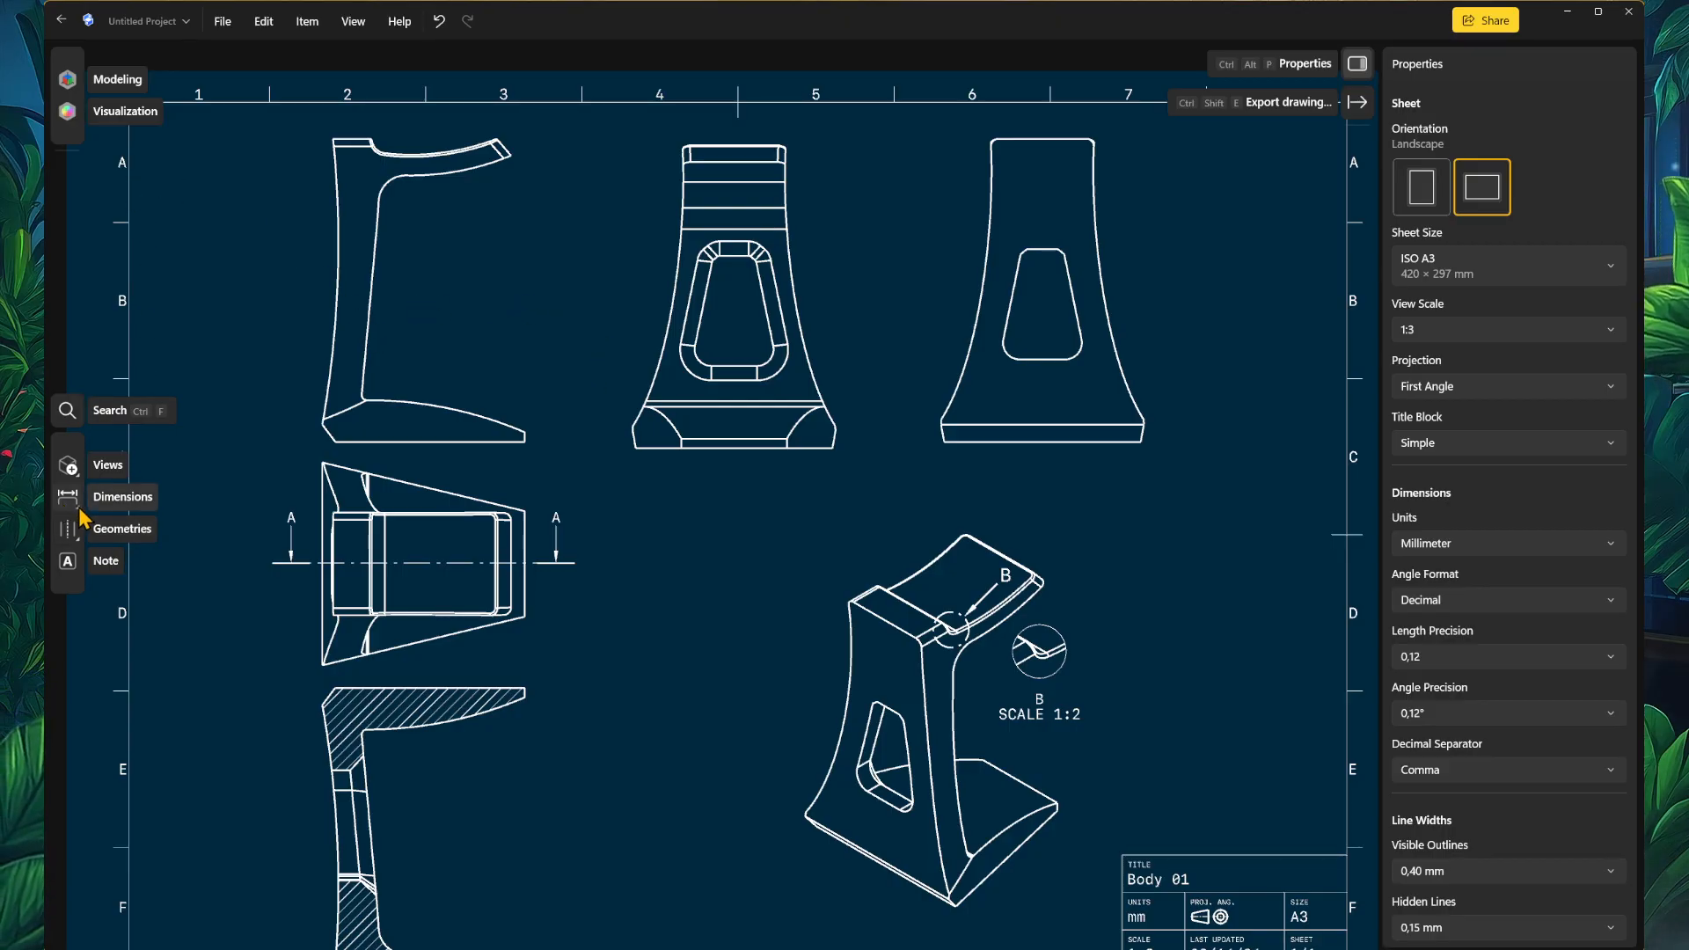
Step: Add a vertical point-to-point dimension for the side view's overall height, from the top edge to the base's lower rear corner
click(68, 497)
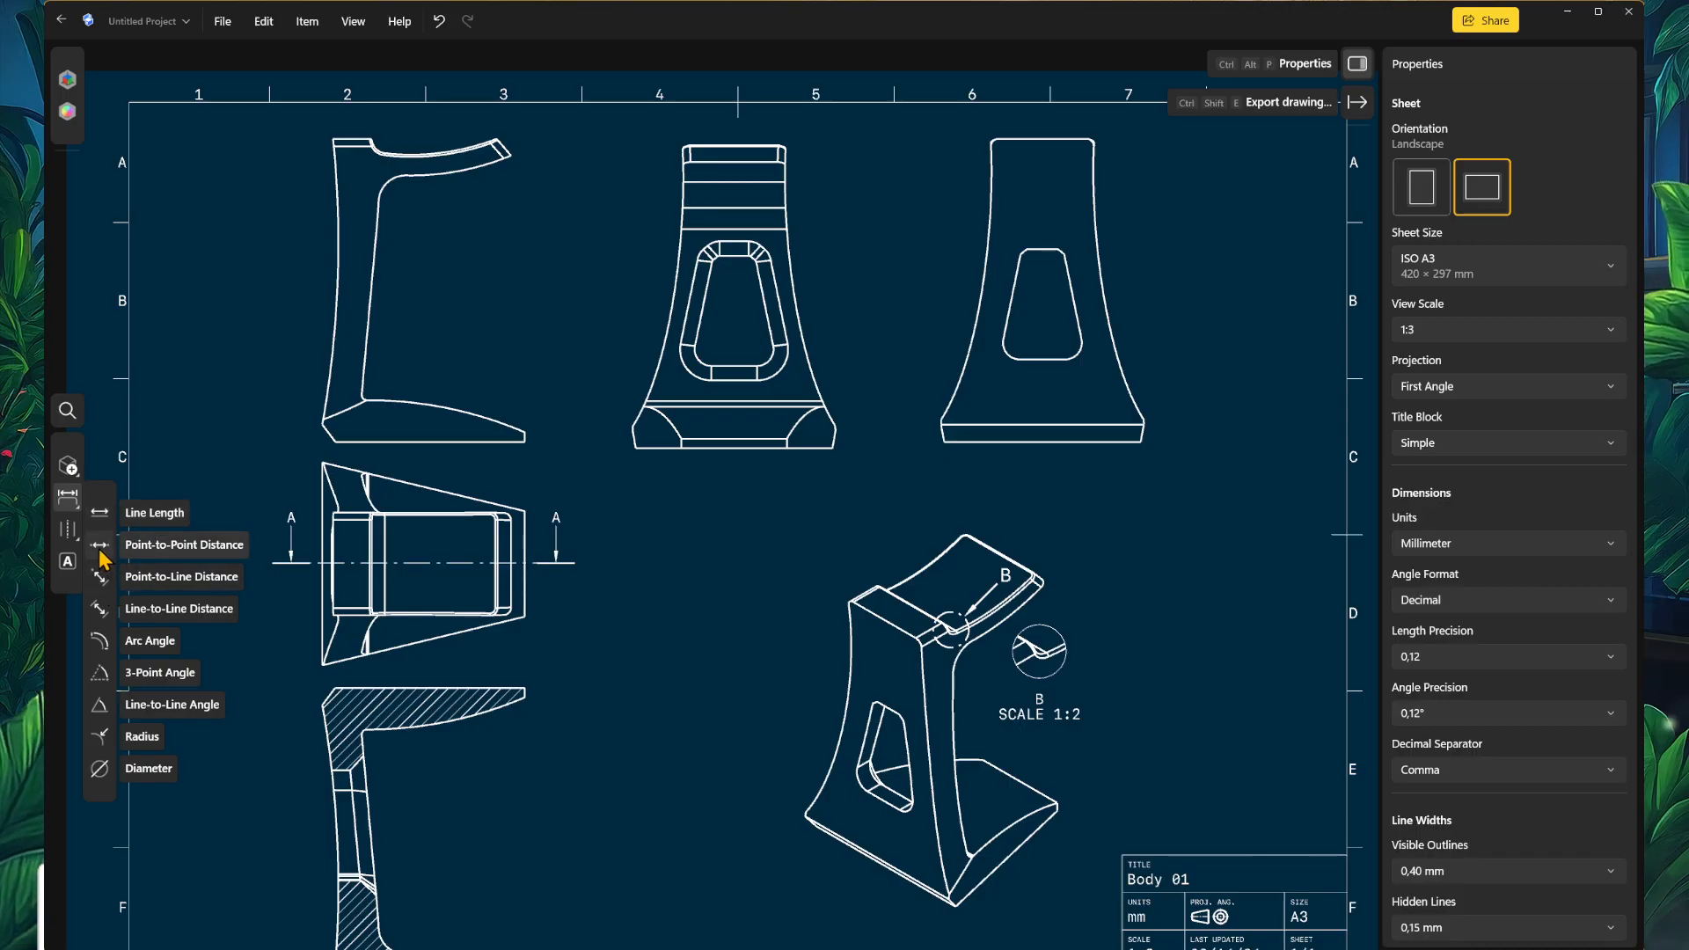
click(102, 546)
scroll(400, 150, up, 1)
scroll(363, 145, up, 5)
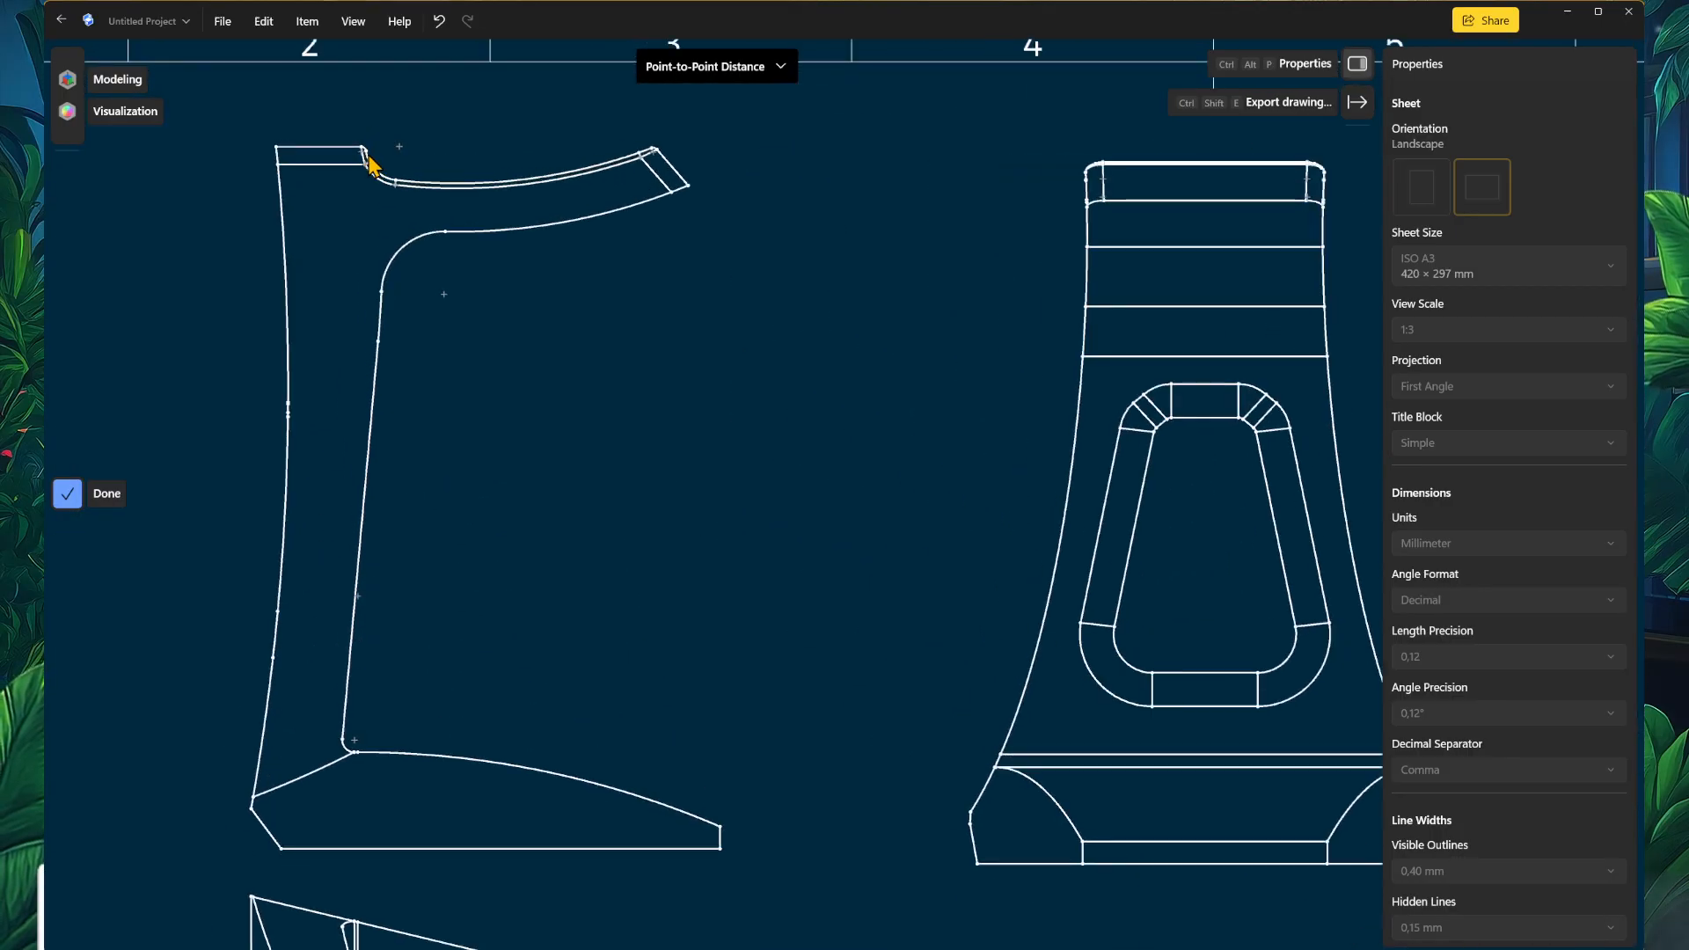
scroll(361, 151, up, 1)
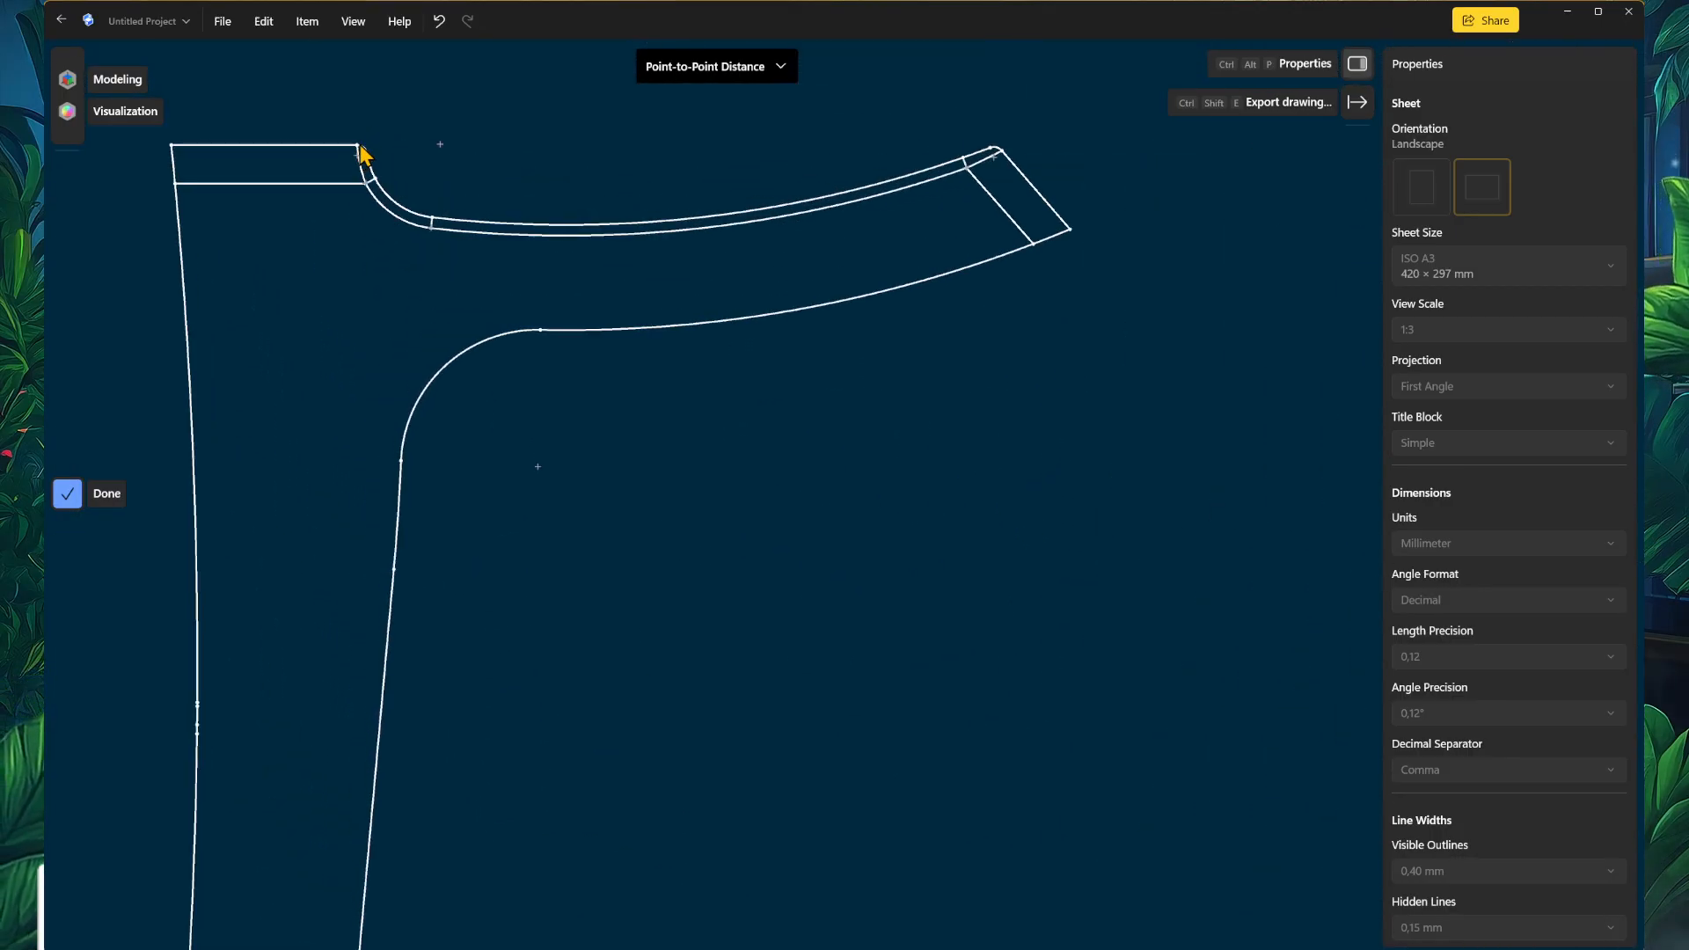
scroll(528, 636, down, 4)
middle_drag(527, 792, 614, 240)
middle_drag(568, 717, 603, 617)
scroll(440, 621, up, 2)
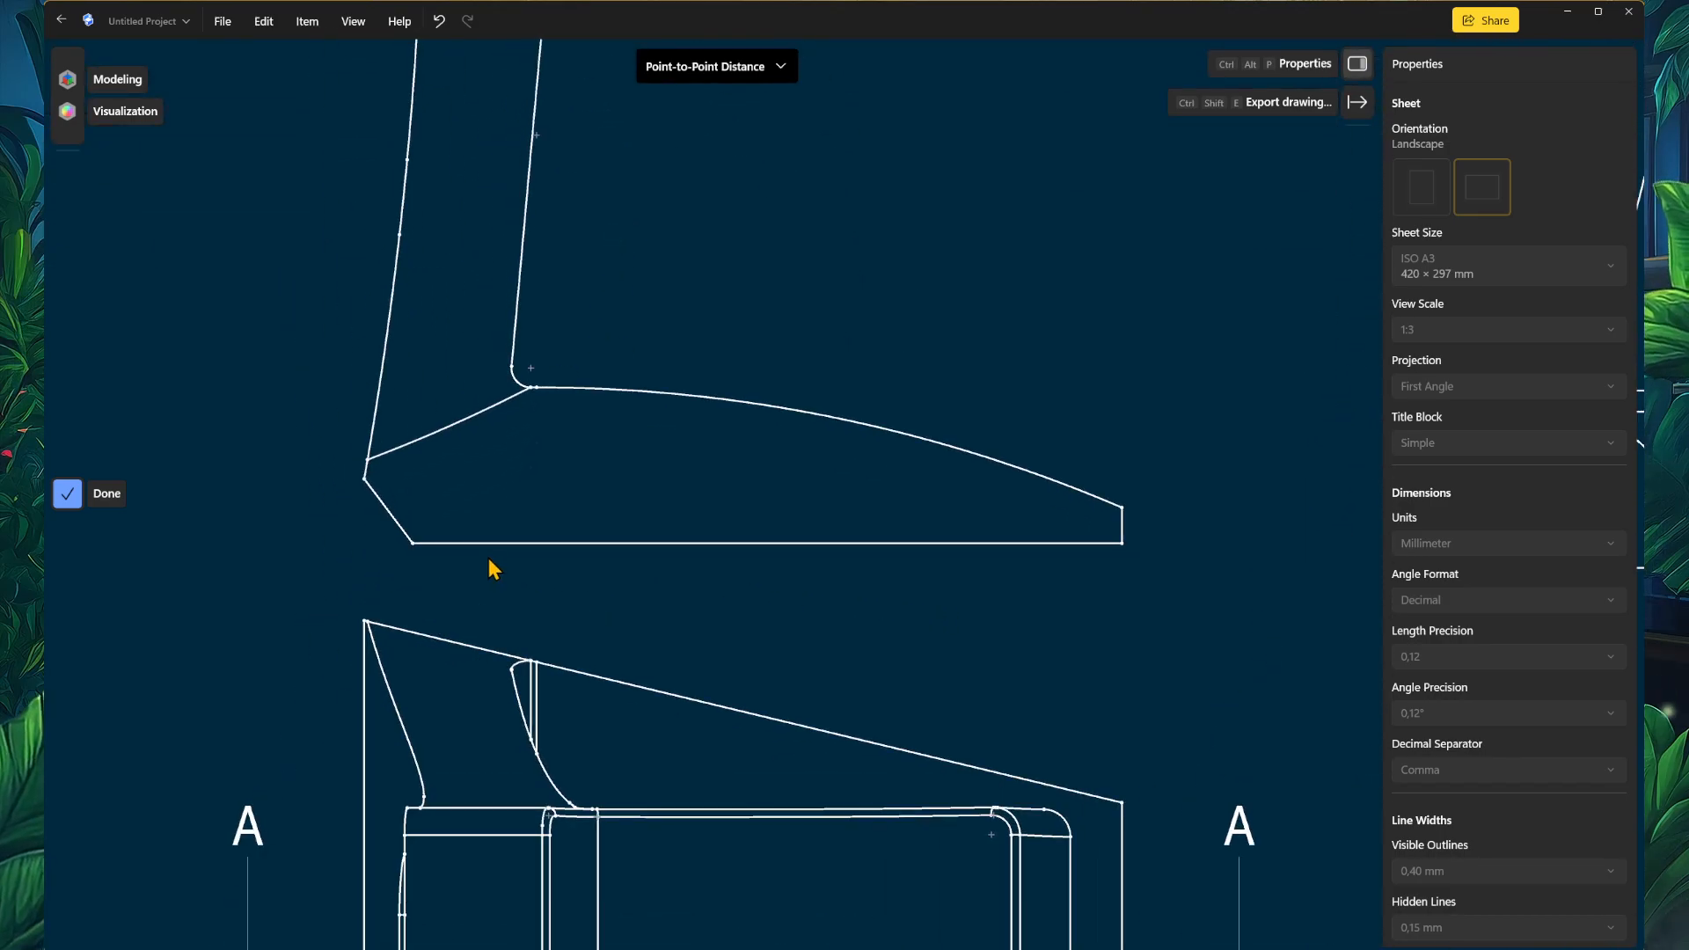
key(shift)
shift+click(413, 546)
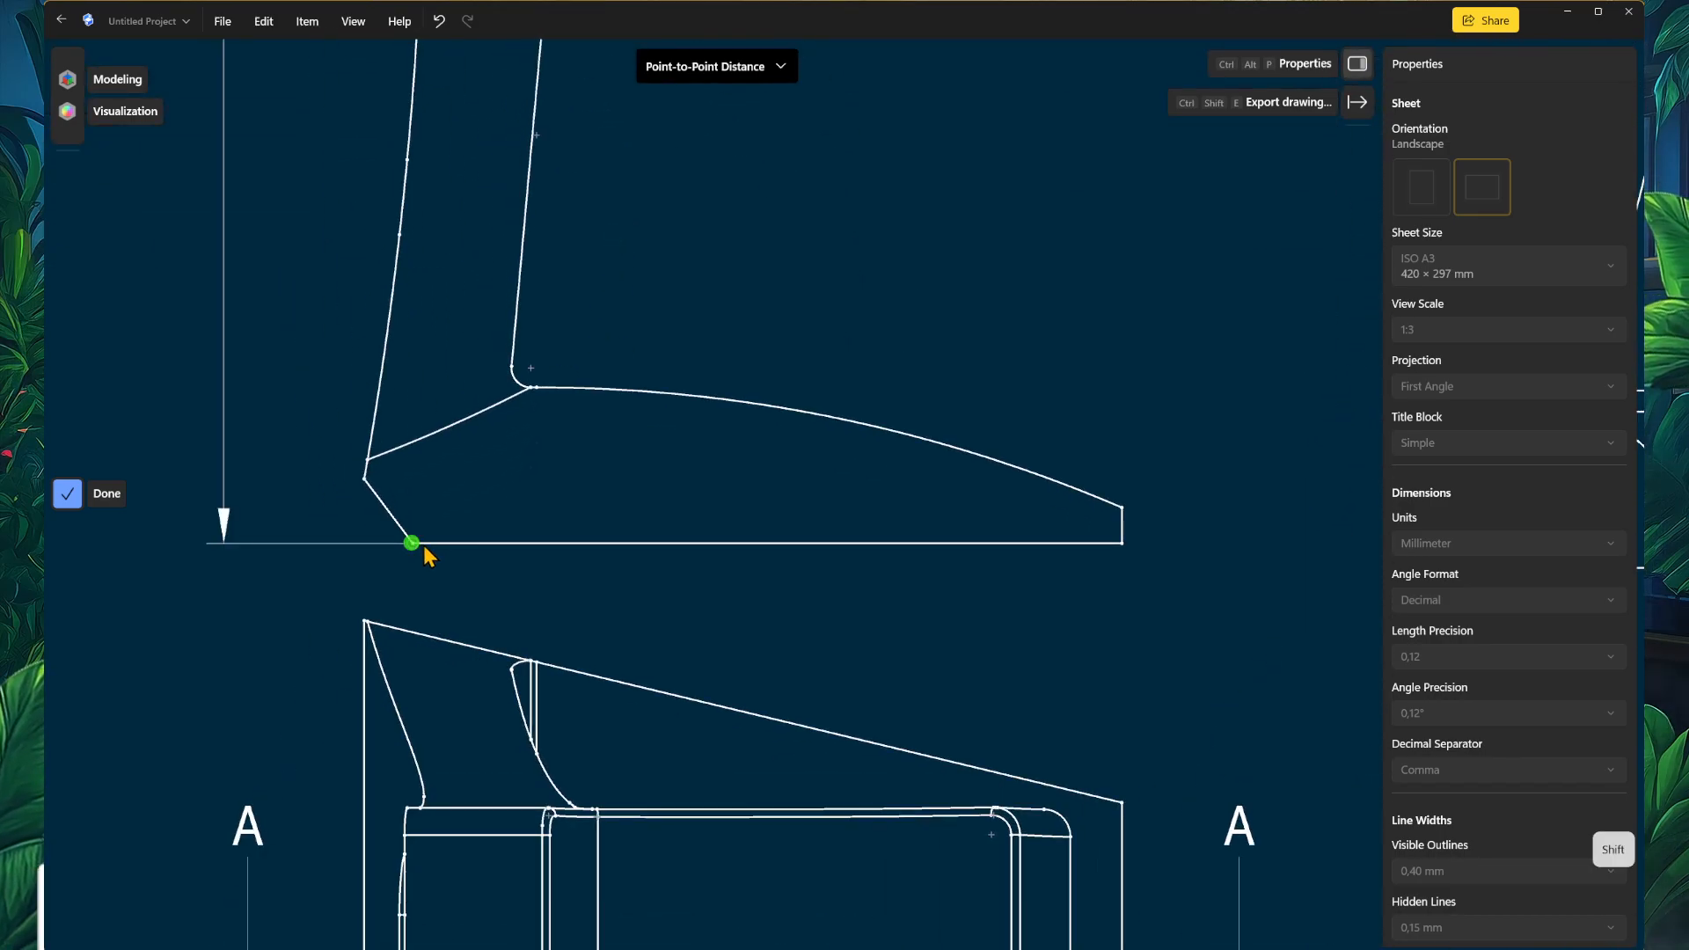
scroll(527, 562, down, 3)
scroll(556, 497, down, 2)
scroll(651, 630, up, 2)
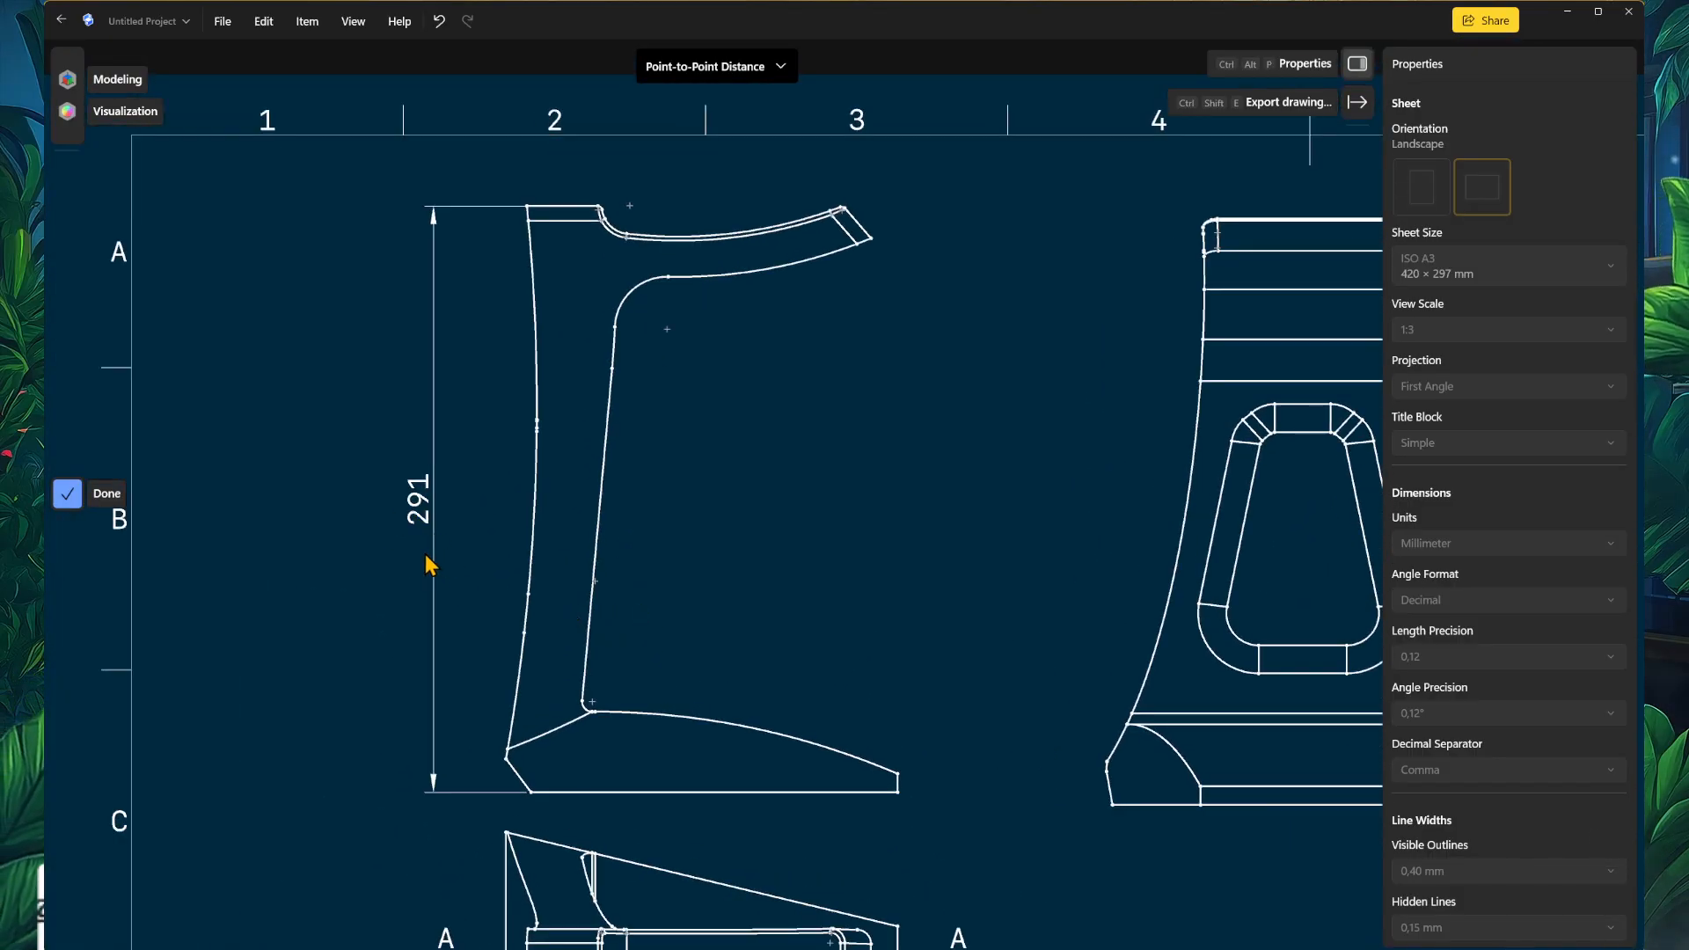
middle_drag(782, 624, 642, 594)
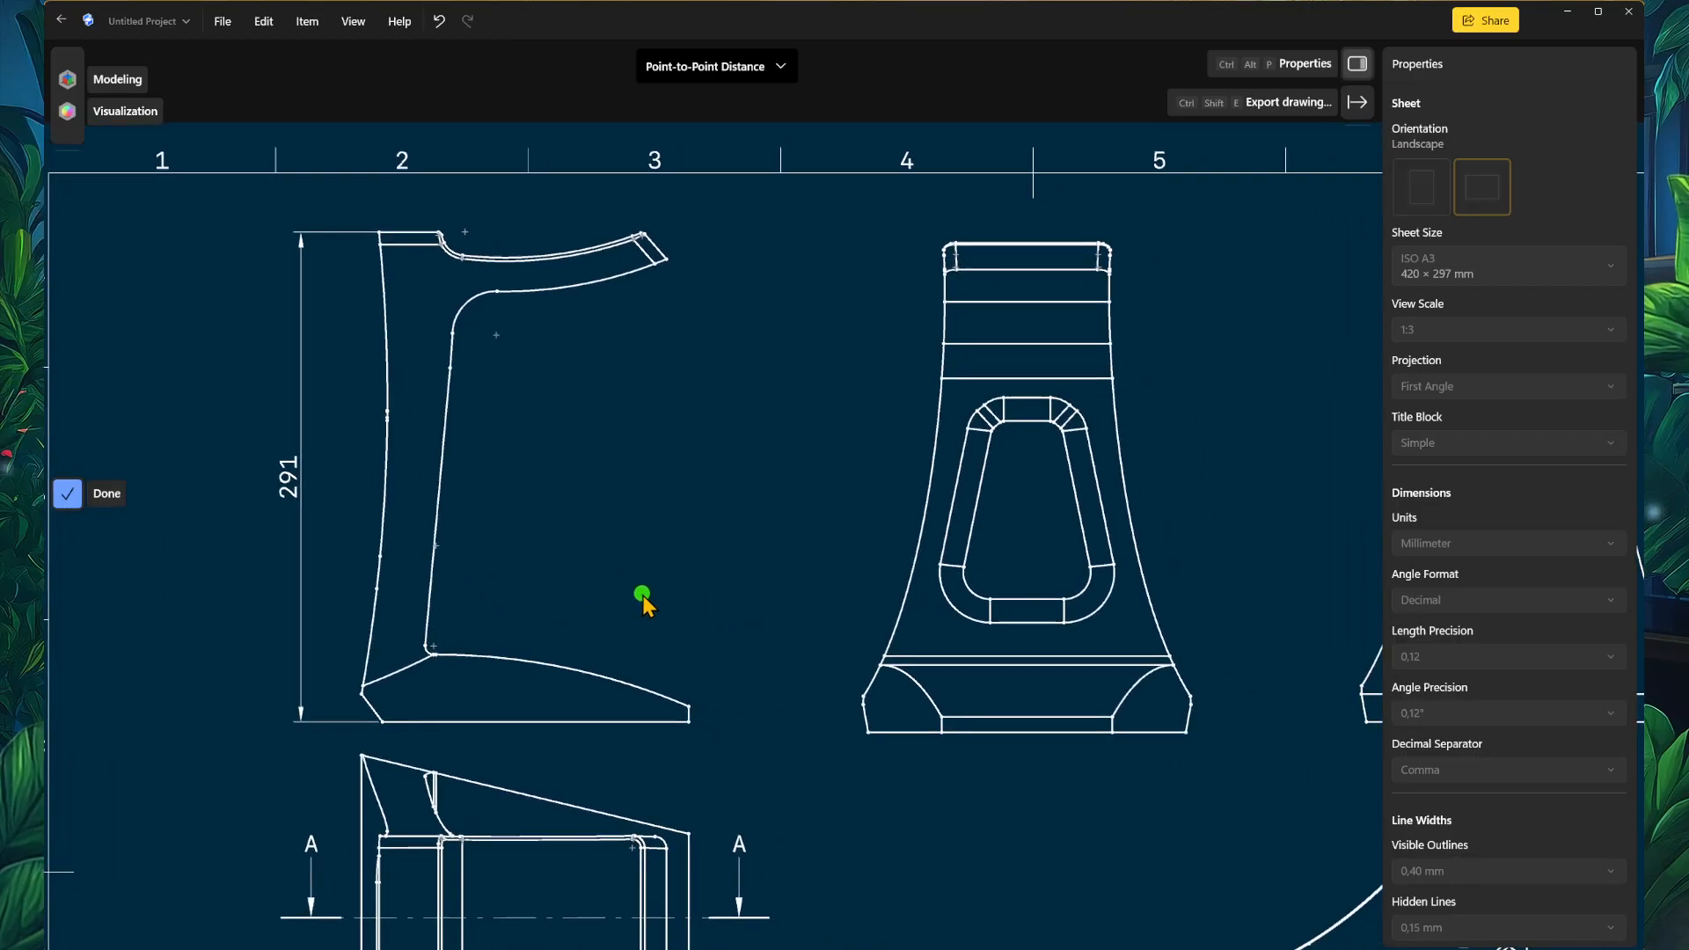
click(67, 494)
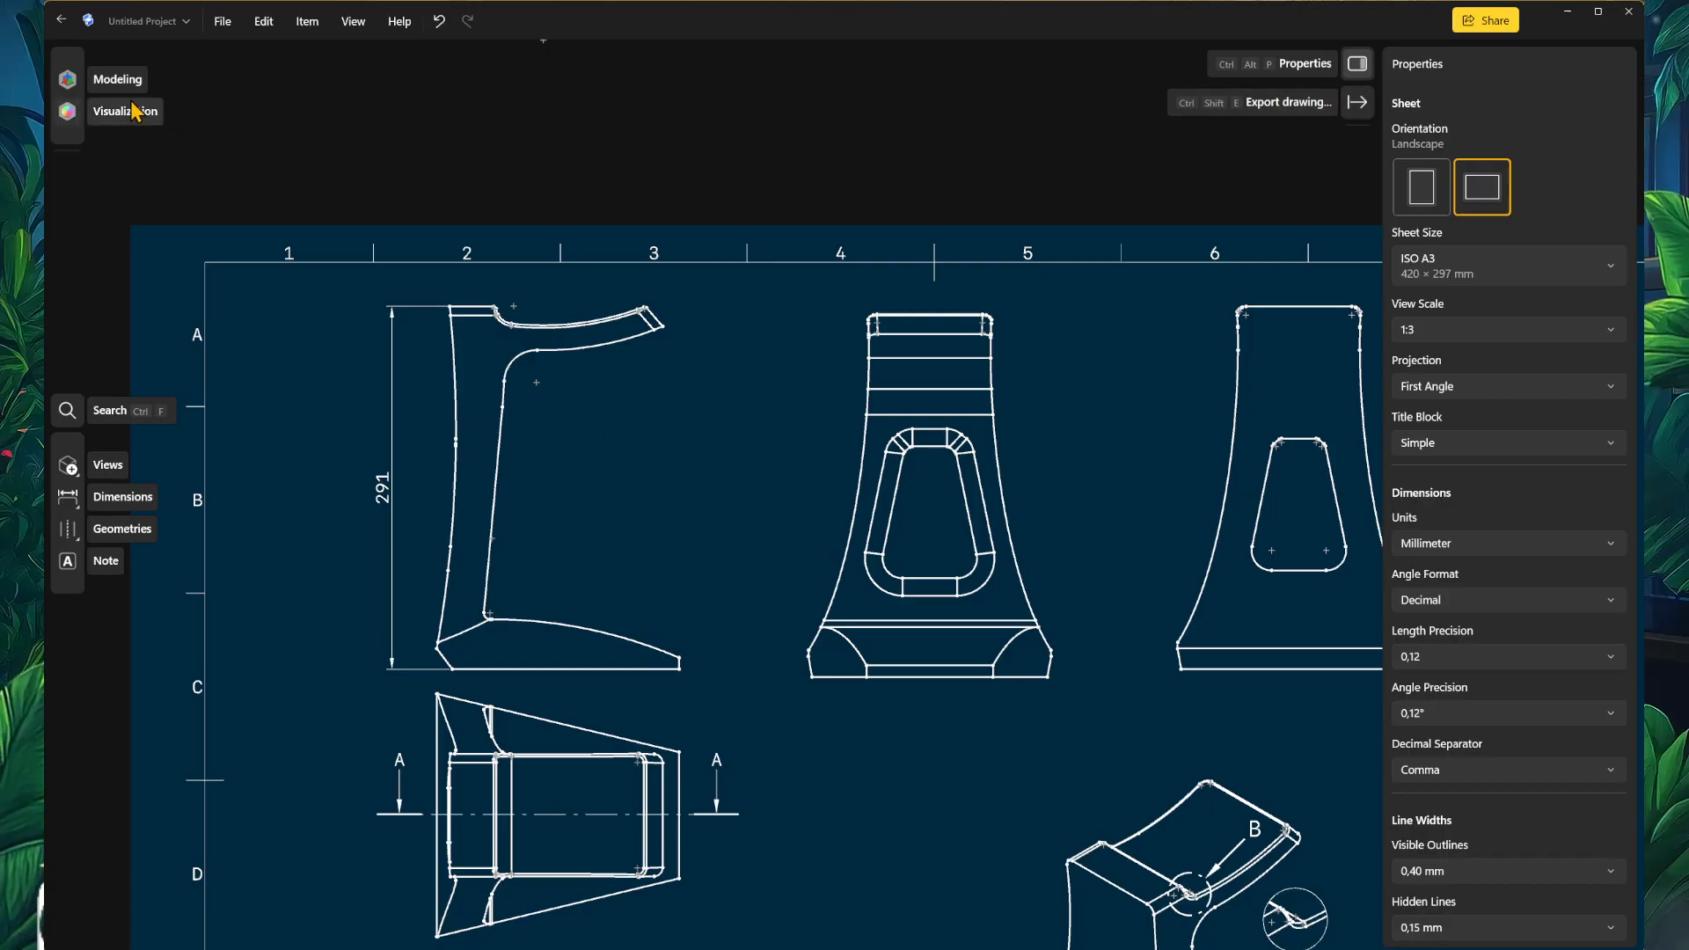
Step: Return to the 3D modeling workspace and fillet the window opening's edge on the stand's back face to about 8.5 mm
click(75, 82)
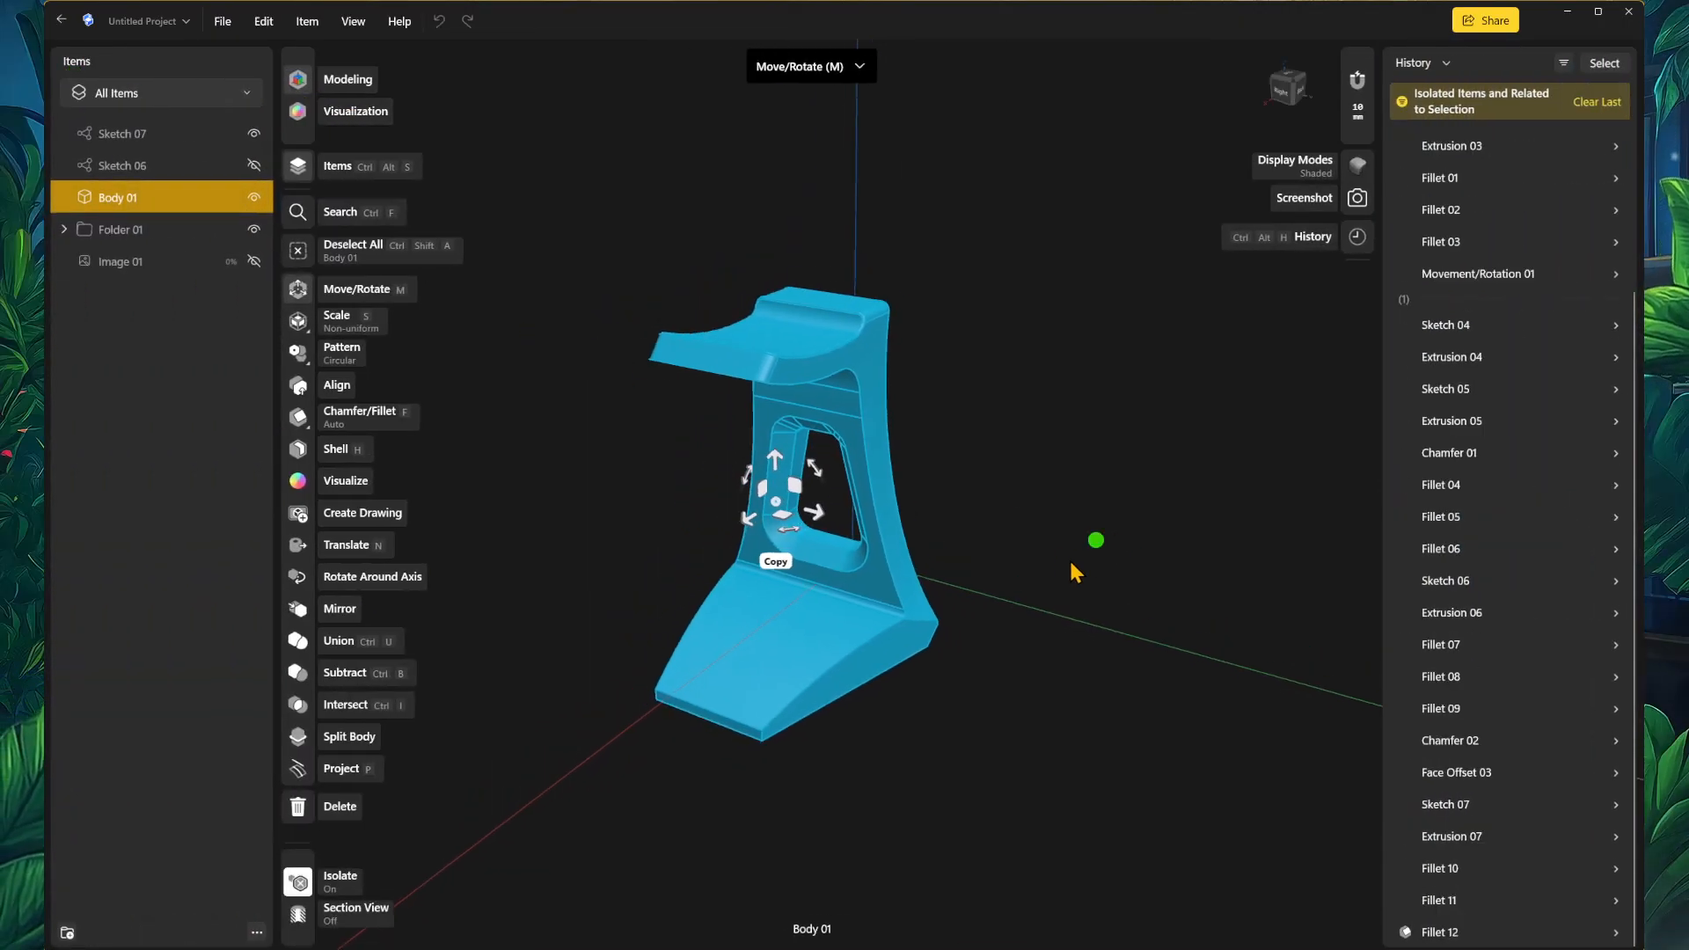
double_click(1062, 542)
scroll(1008, 562, up, 2)
middle_drag(1011, 572, 1070, 614)
right_drag(1135, 655, 1121, 595)
scroll(1101, 580, up, 4)
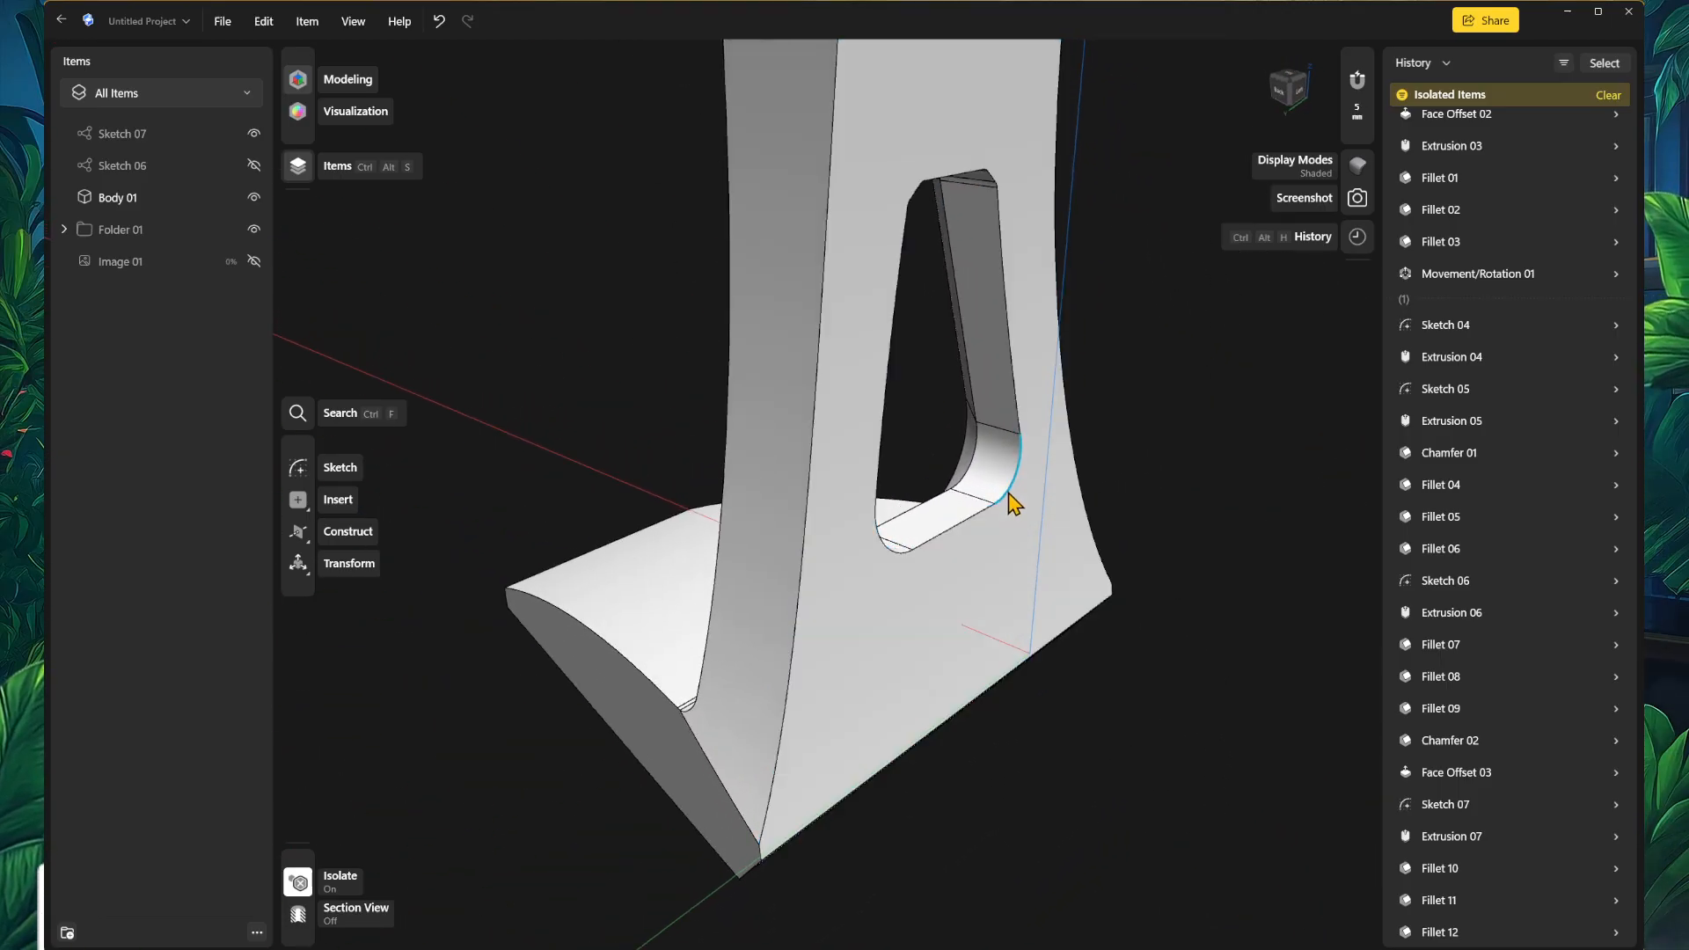
click(1007, 493)
drag(1022, 484, 1029, 486)
scroll(1109, 680, down, 3)
middle_drag(1067, 704, 1076, 656)
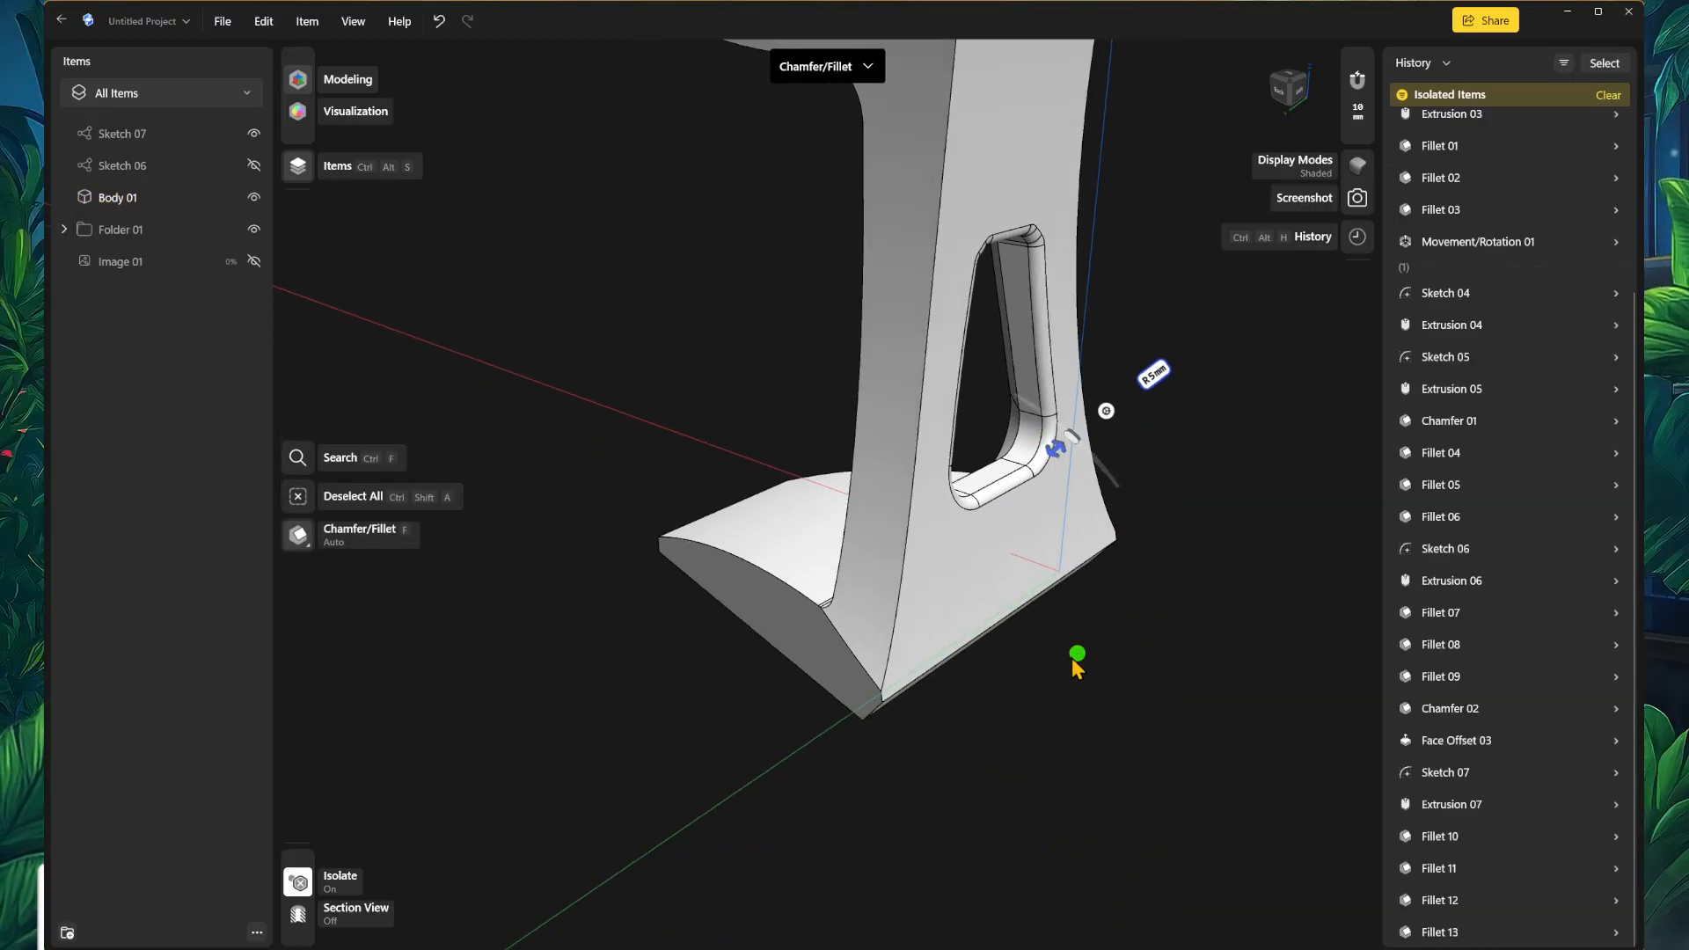
right_drag(942, 709, 1138, 539)
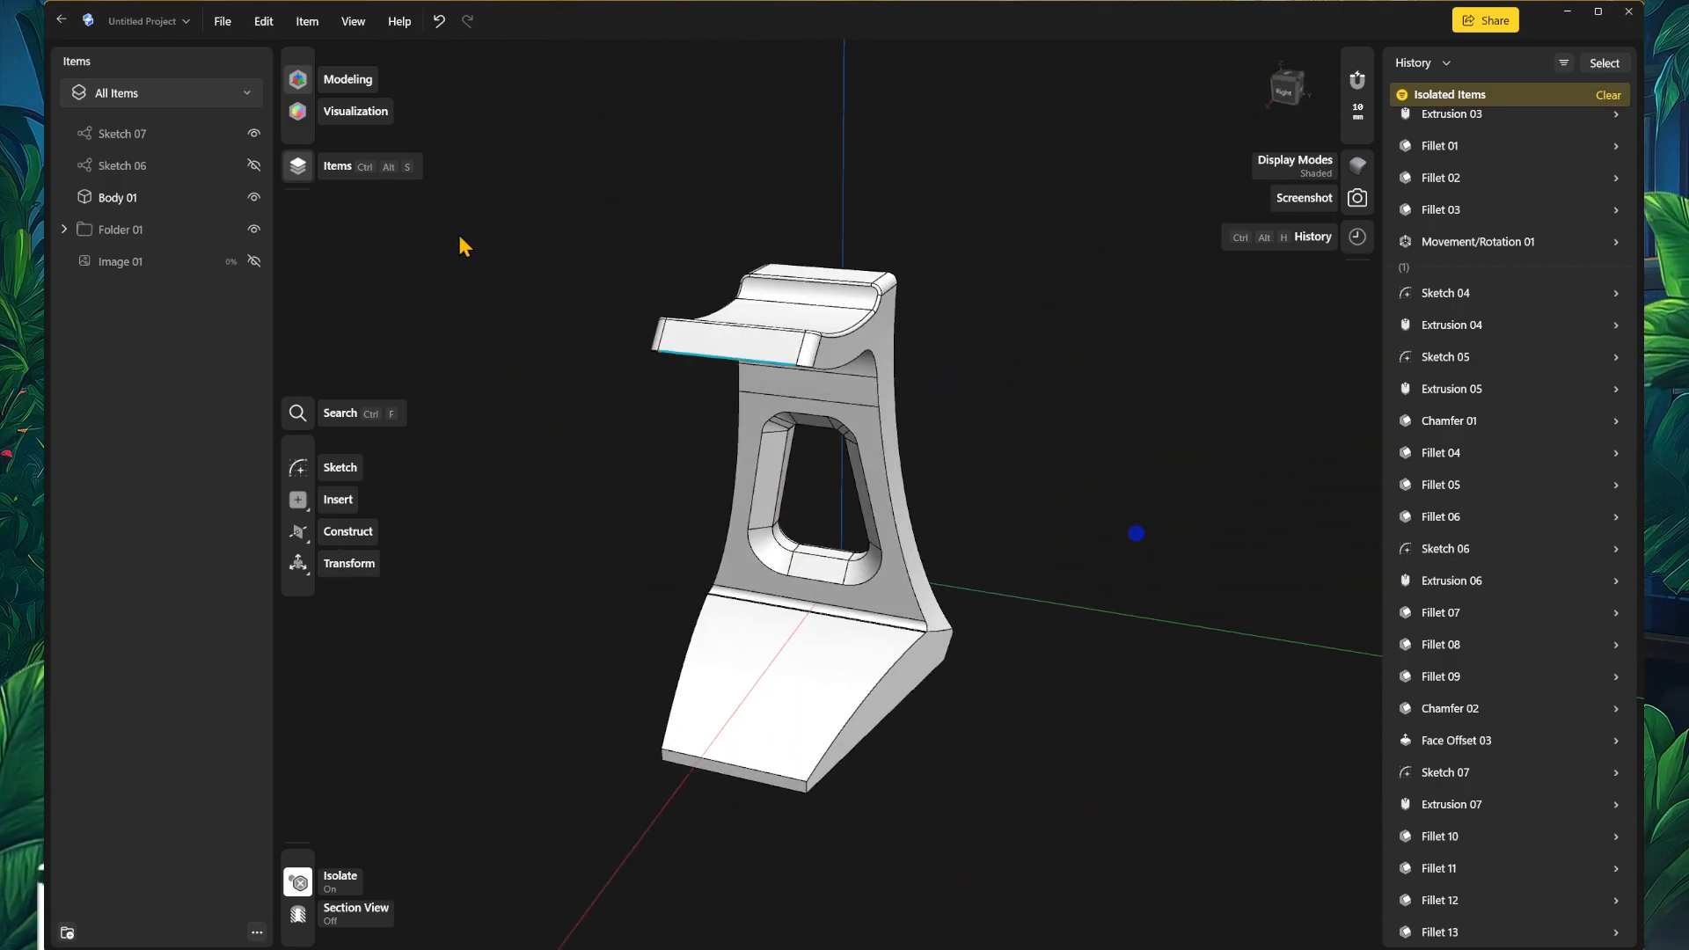
Step: Select the entire headphone stand body in the 3D model
drag(607, 136, 1113, 860)
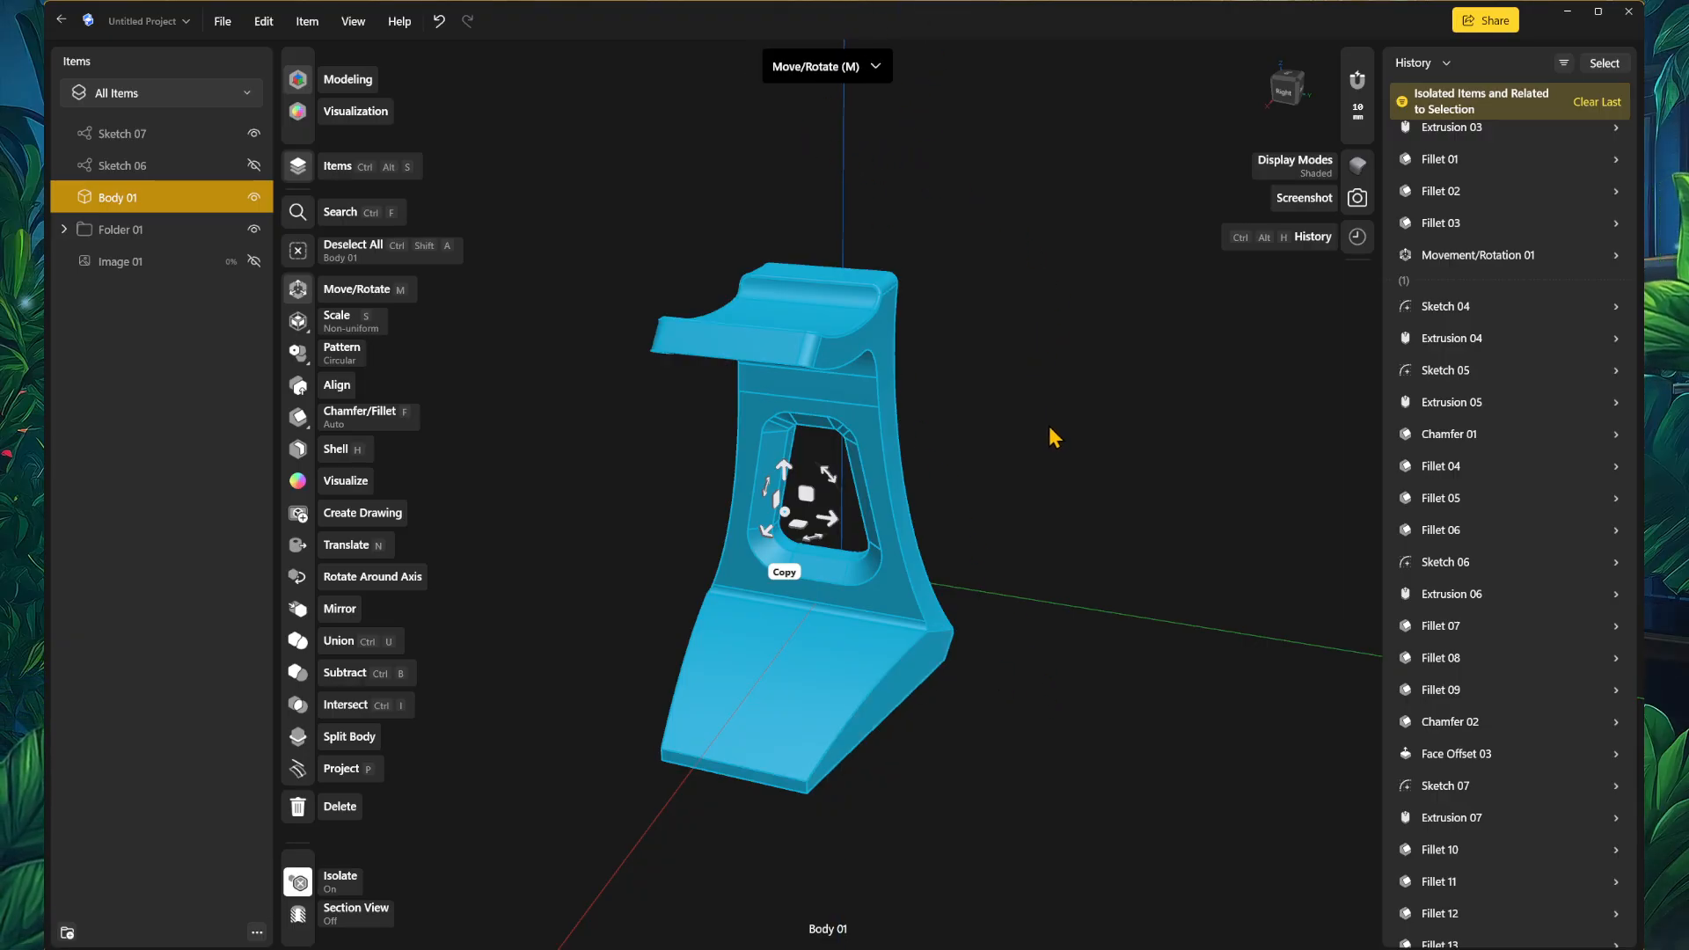
mouse_move(1113, 649)
right_down()
mouse_move(1003, 683)
mouse_move(800, 660)
mouse_move(1090, 637)
right_up()
middle_drag(892, 666, 932, 641)
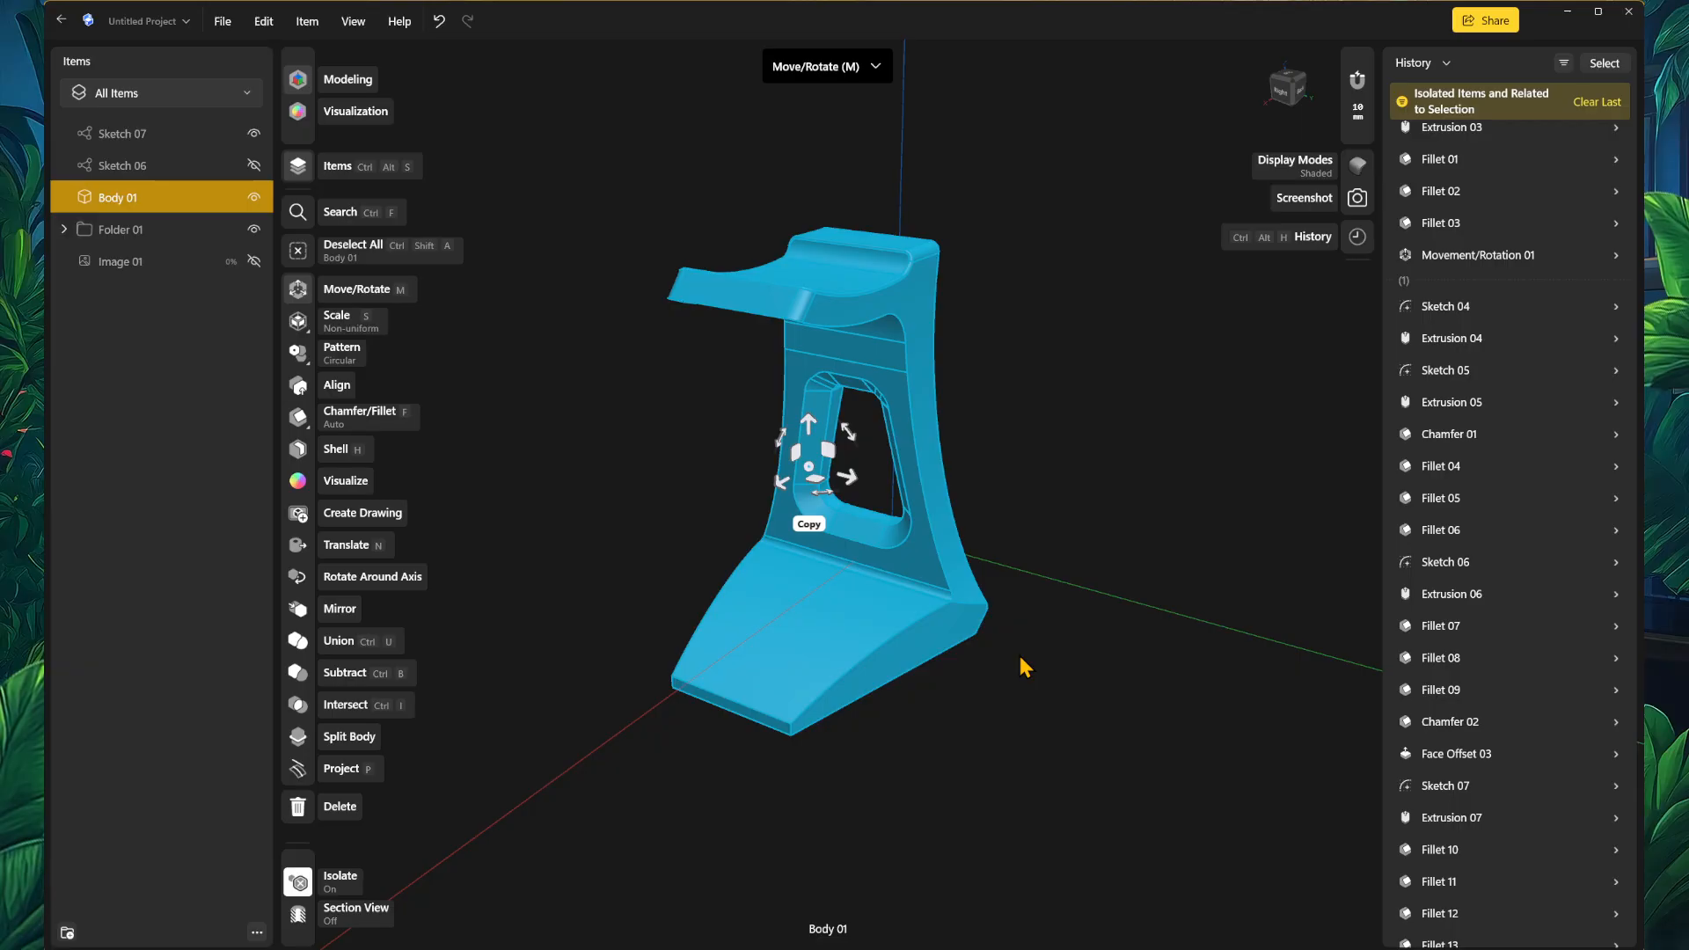